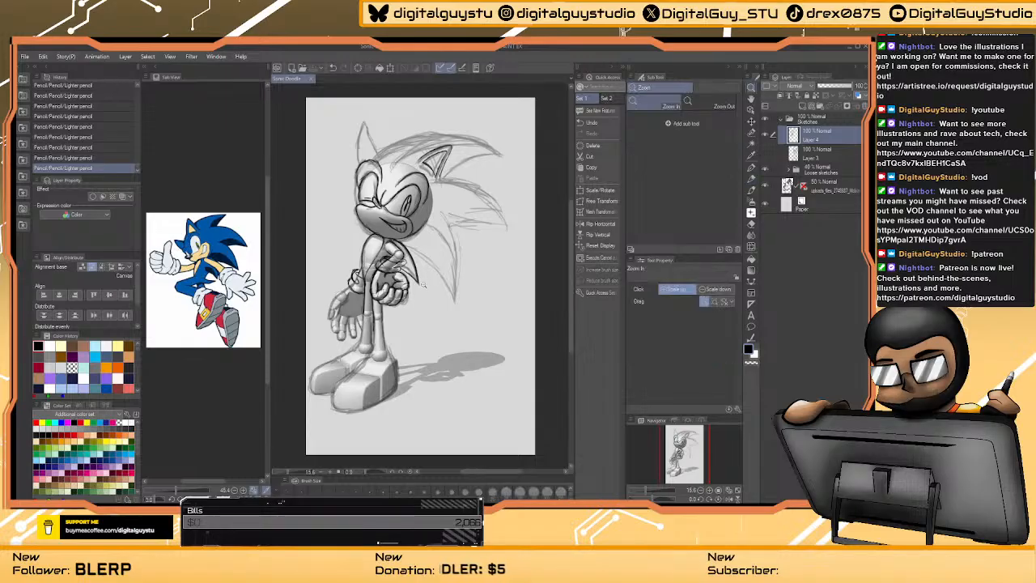
# - Hide Layer 4, expand the Loose sketches folder, and show Layer 2 and Layer 3 with the second character
pyautogui.scroll(3, 424, 252)
pyautogui.moveTo(437, 261)
pyautogui.mouseDown()
pyautogui.moveTo(441, 311)
pyautogui.moveTo(417, 407)
pyautogui.mouseUp()
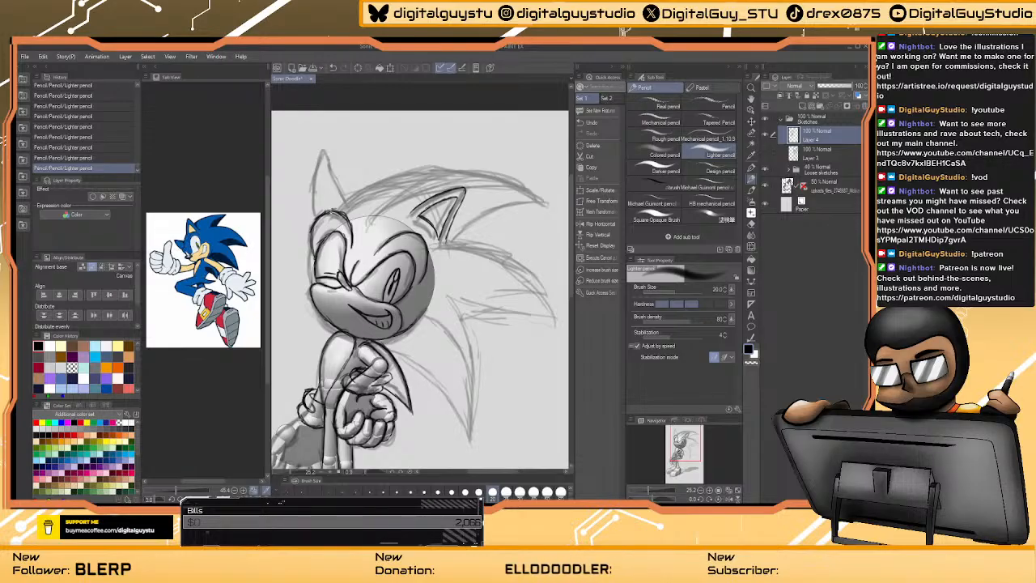
pyautogui.moveTo(463, 243); pyautogui.dragTo(424, 239)
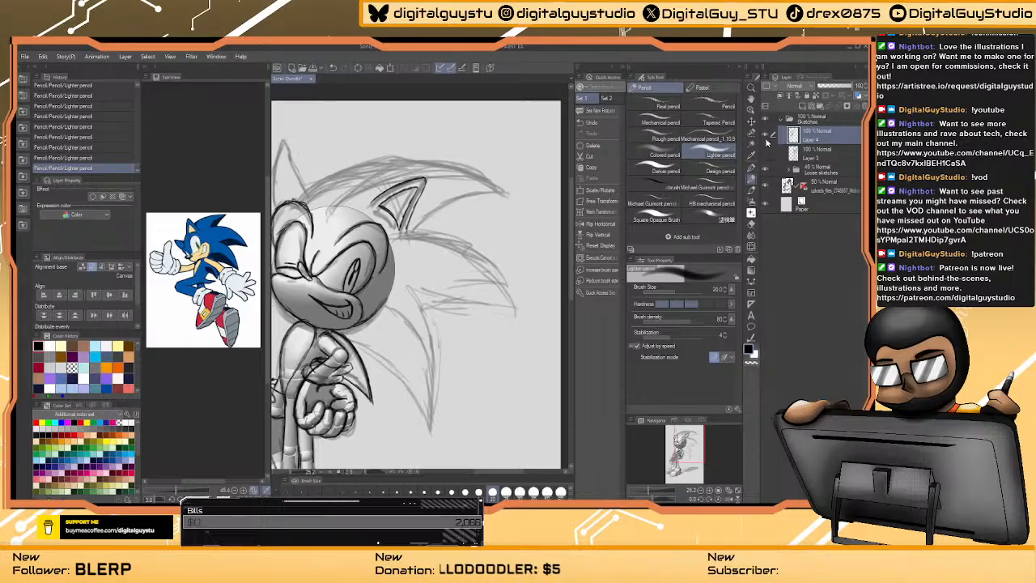
pyautogui.click(766, 136)
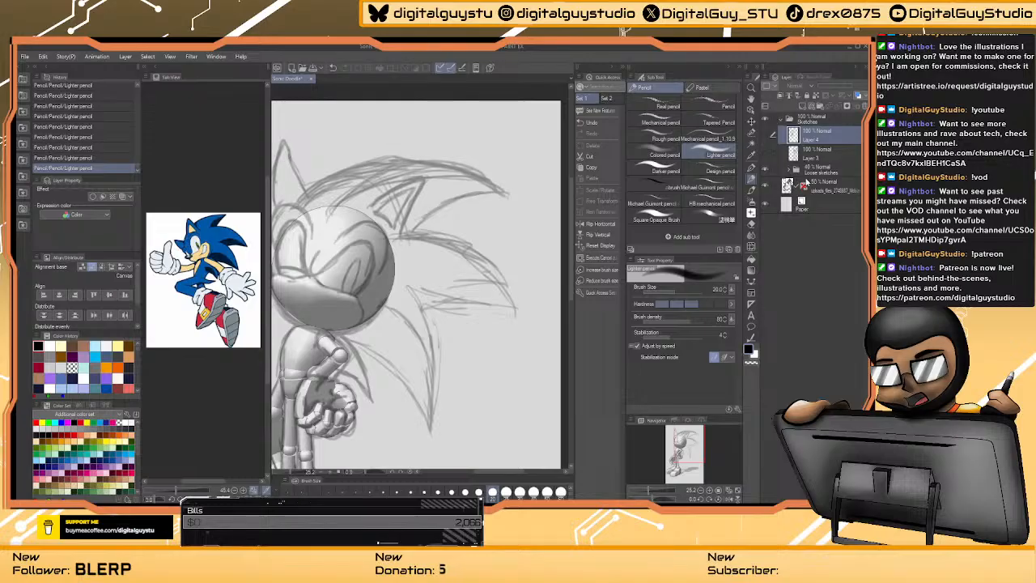
pyautogui.click(791, 170)
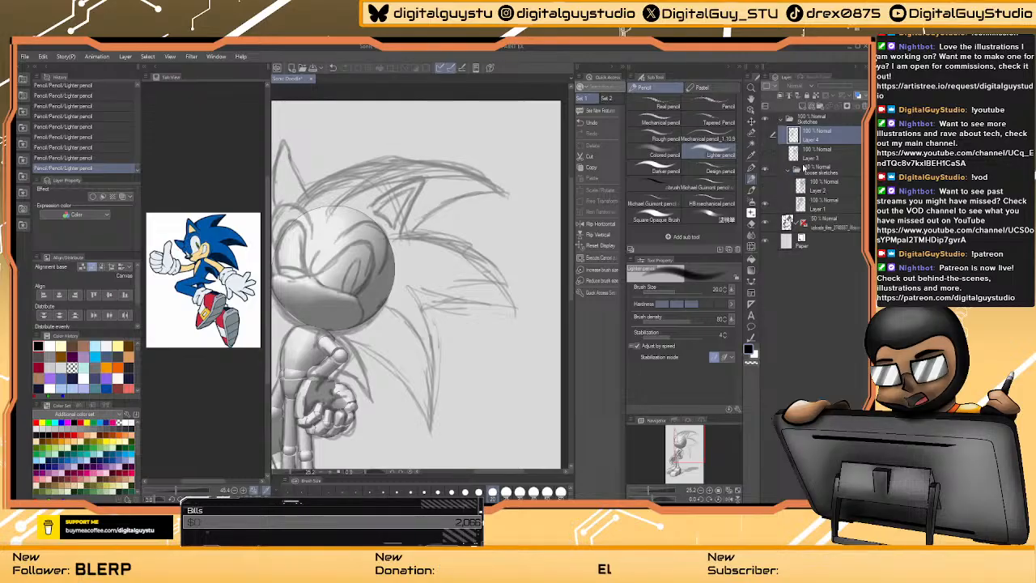
pyautogui.click(768, 189)
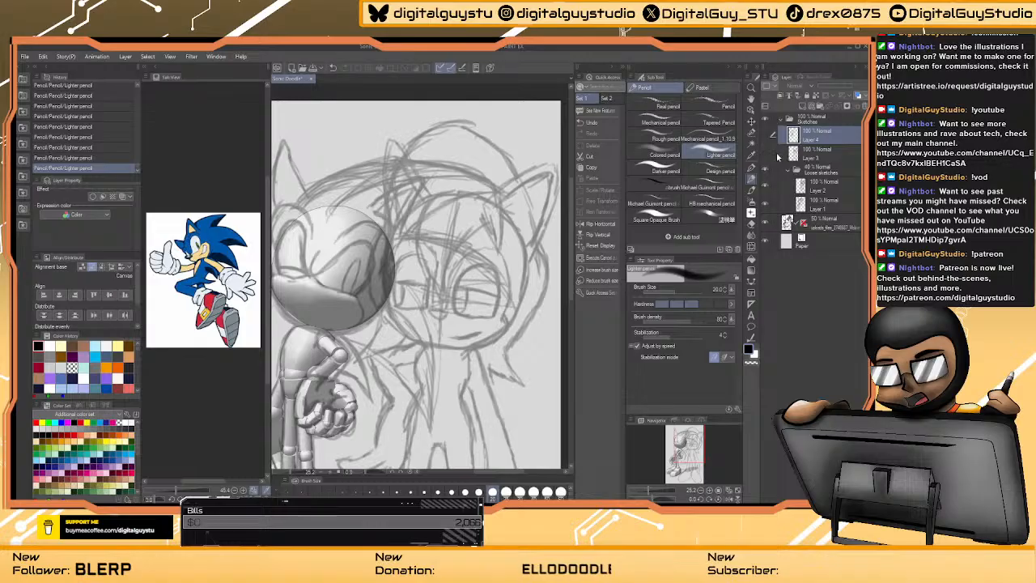
pyautogui.click(782, 157)
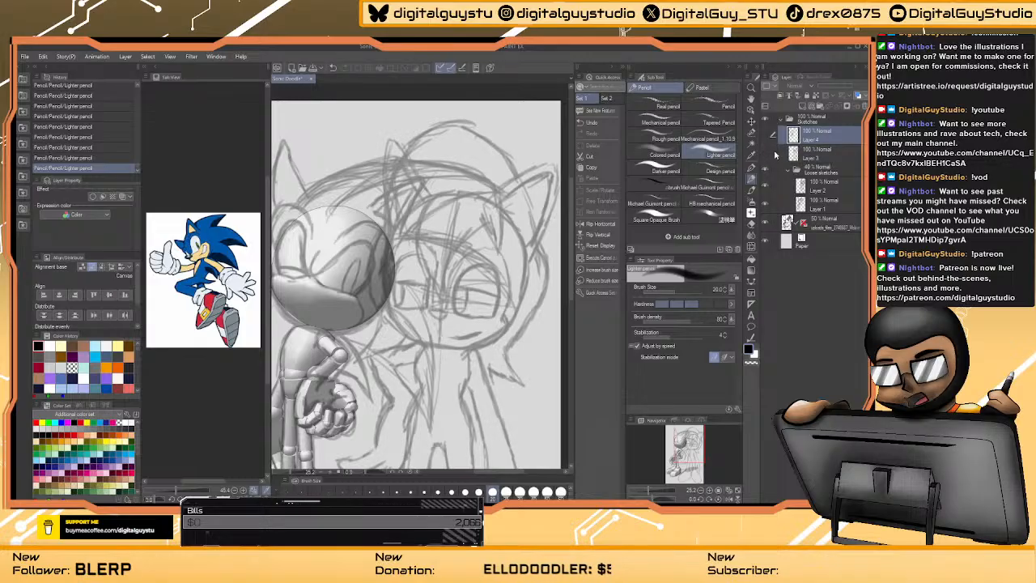
pyautogui.click(767, 154)
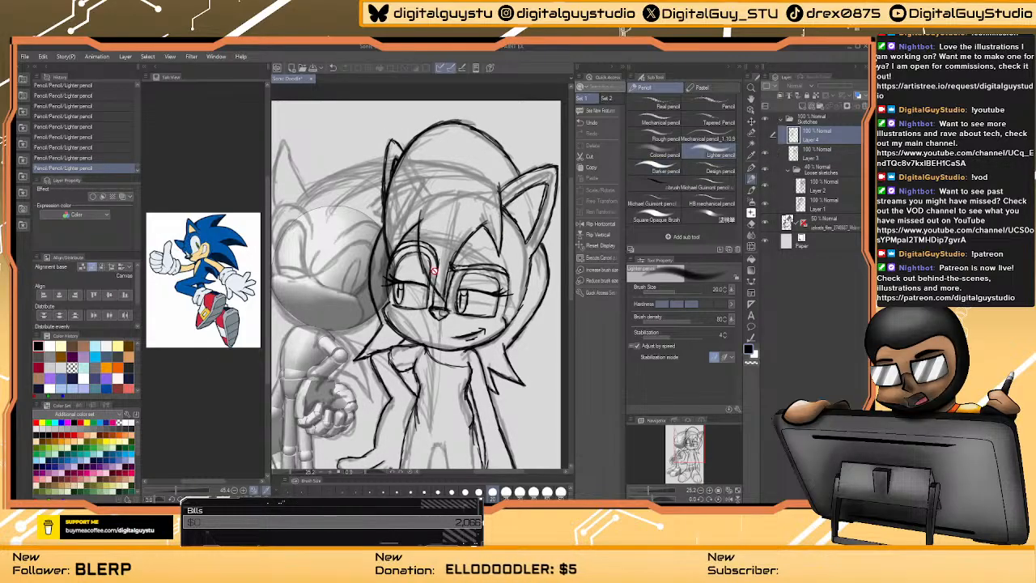
# - Examine the second character's sketch from head to feet and its overlap with the posed mannequin beside it
pyautogui.hotkey('ctrl', 'space')
pyautogui.moveTo(438, 279)
pyautogui.mouseDown()
pyautogui.moveTo(429, 284)
pyautogui.moveTo(449, 289)
pyautogui.moveTo(452, 307)
pyautogui.mouseUp()
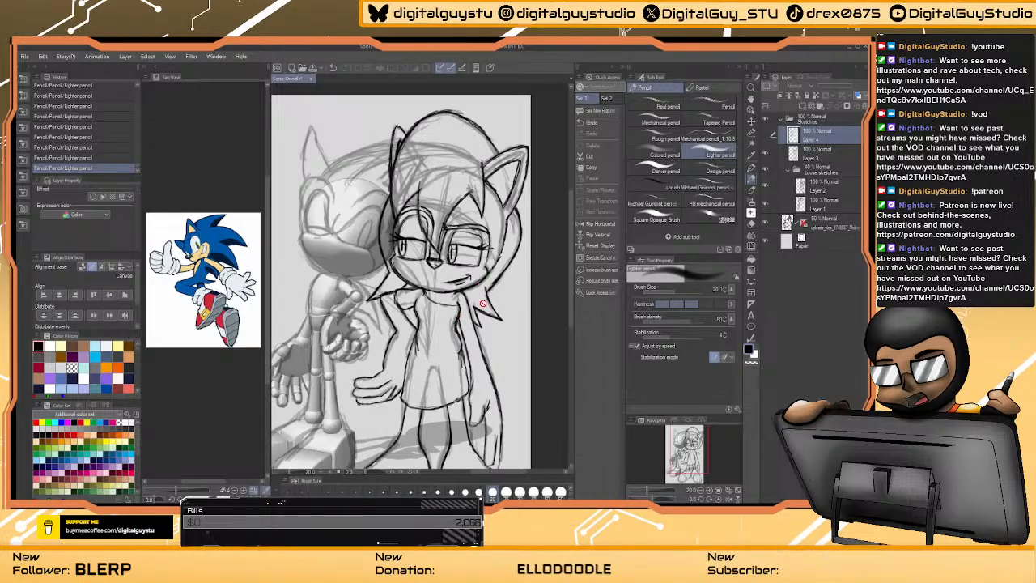
pyautogui.scroll(-2, 479, 301)
pyautogui.scroll(-3, 481, 280)
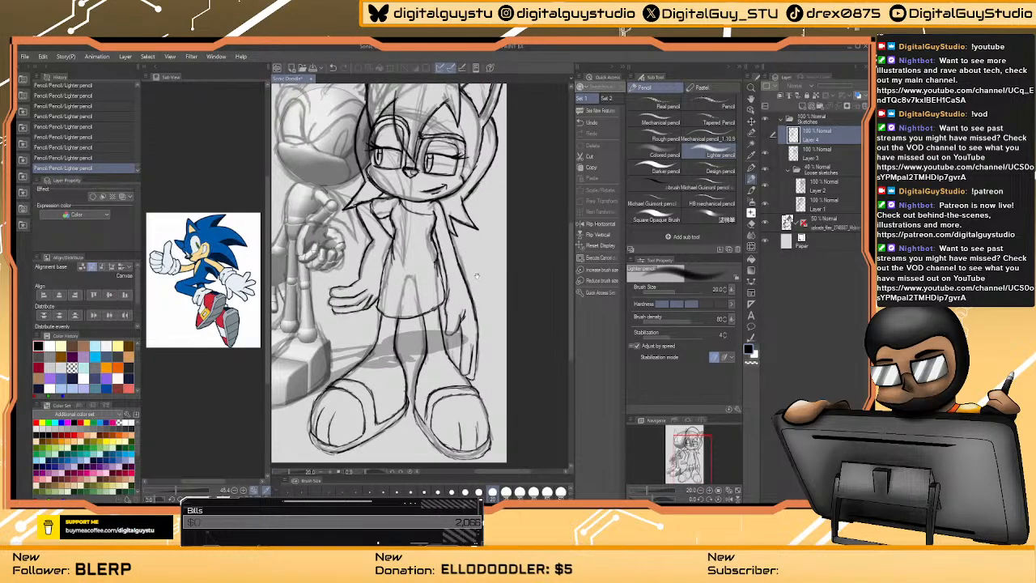
pyautogui.scroll(-1, 481, 276)
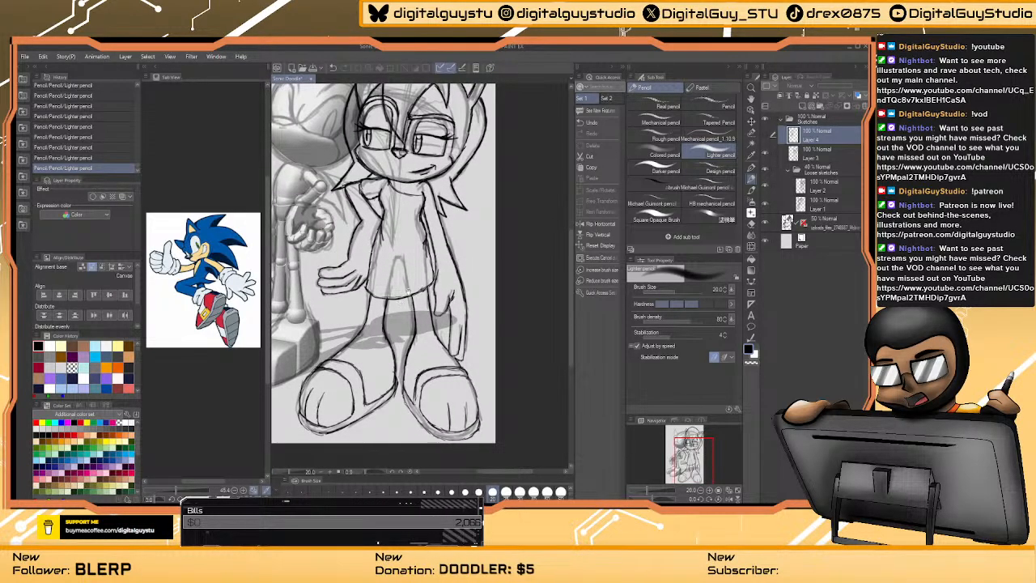
pyautogui.scroll(3, 408, 299)
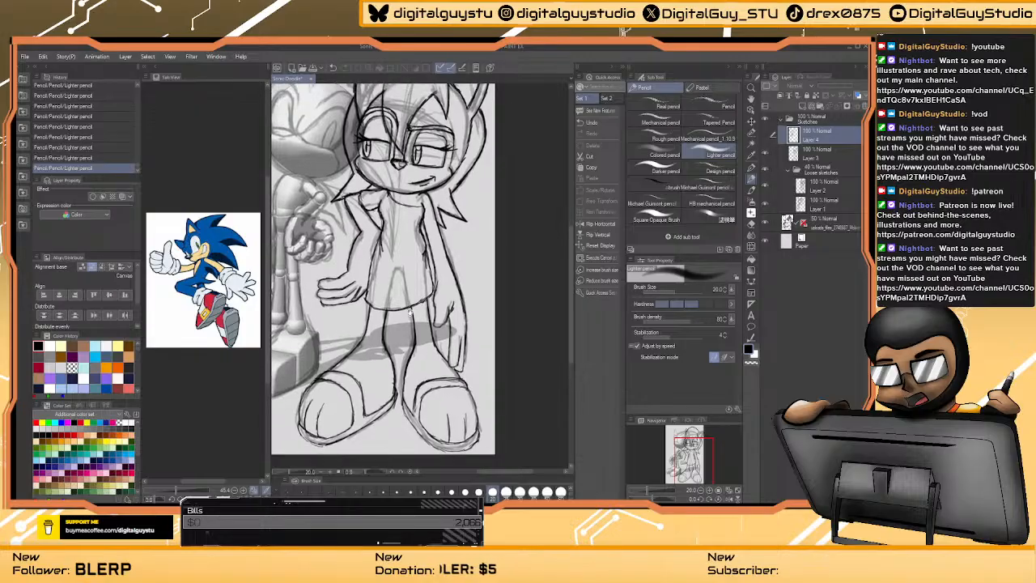
pyautogui.scroll(1, 405, 337)
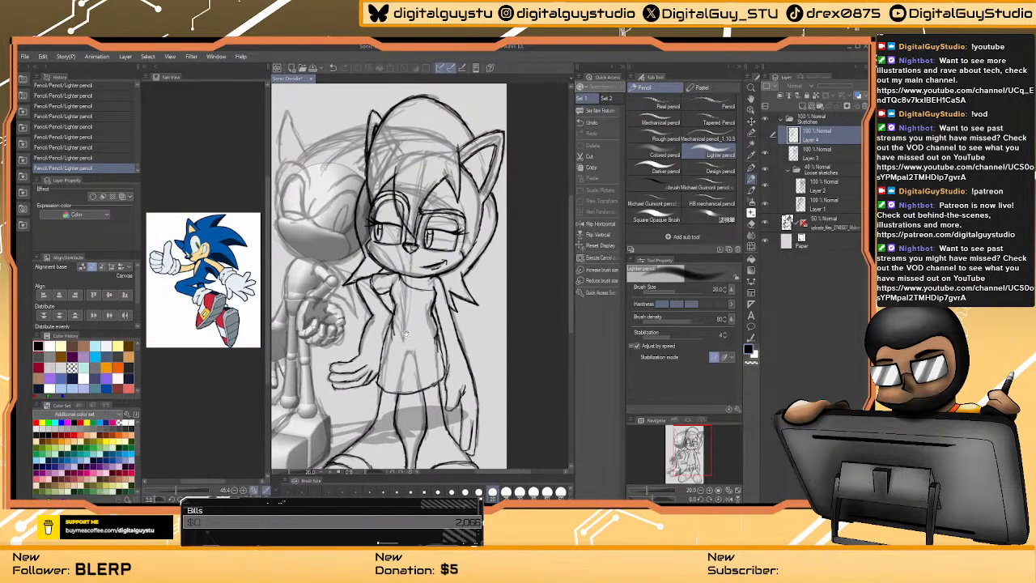
pyautogui.scroll(1, 371, 357)
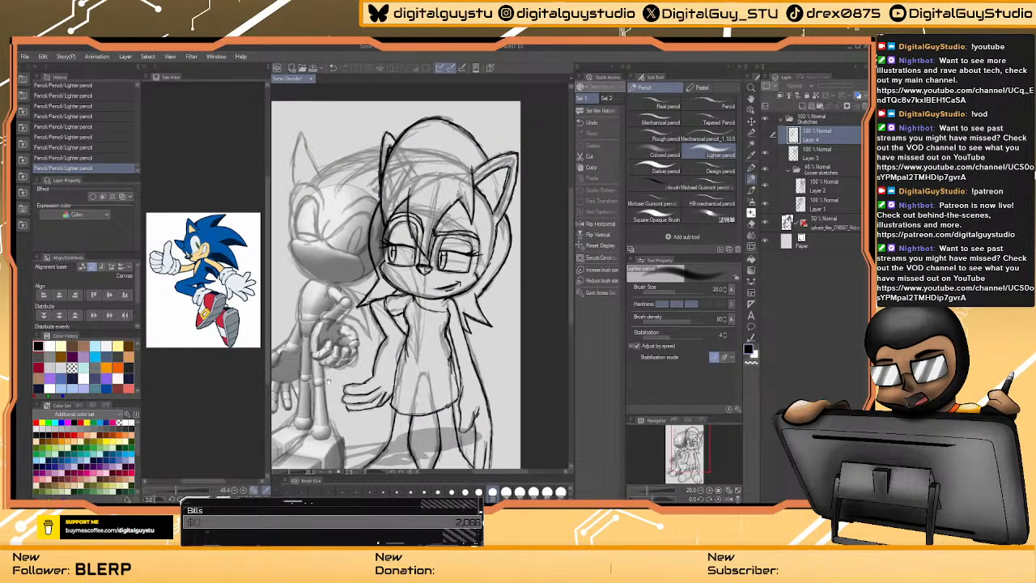
pyautogui.scroll(1, 333, 385)
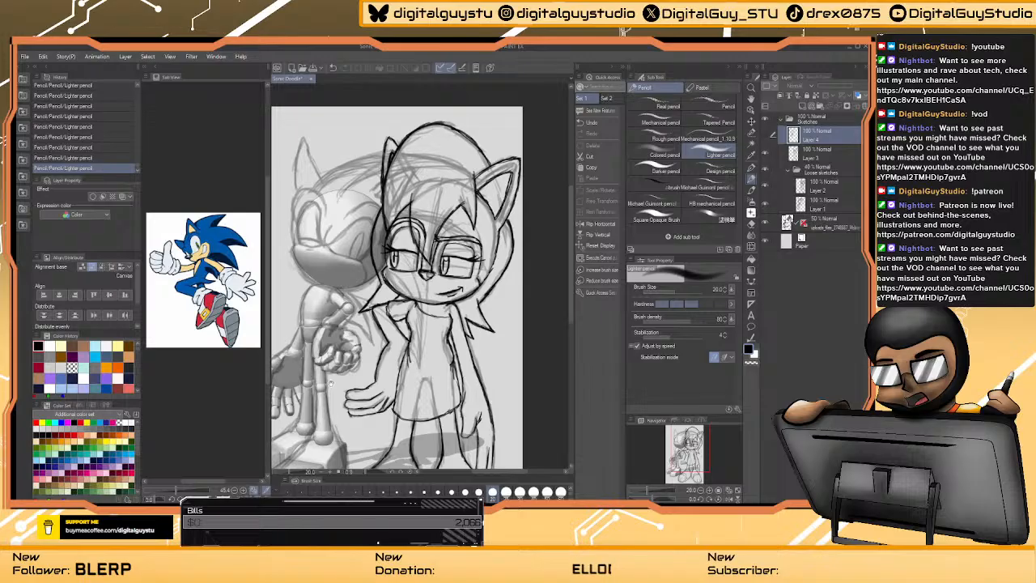
pyautogui.scroll(1, 331, 382)
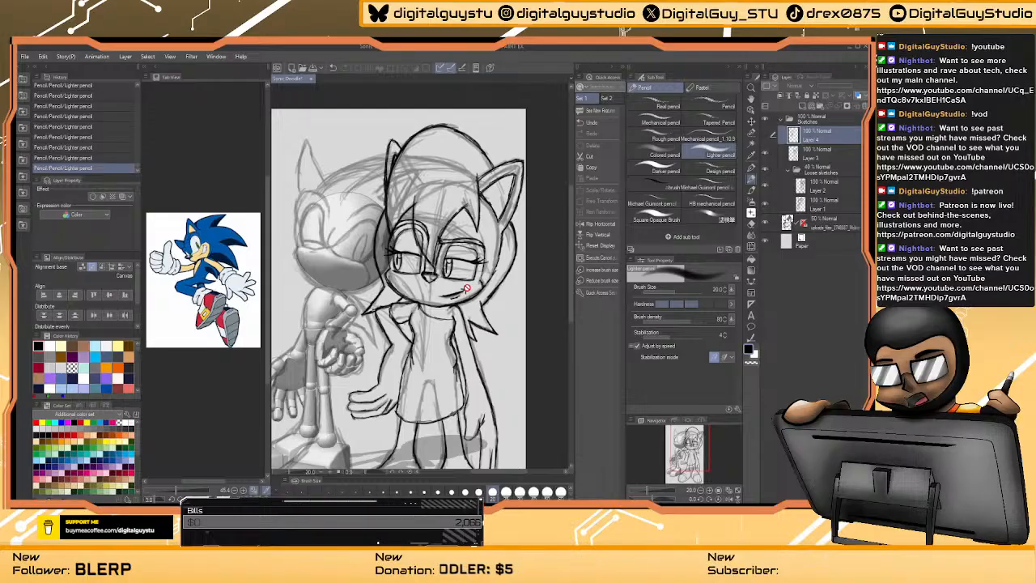
# - Show Layer 4 again and reshape the second character's hair outline beside Sonic's face on Layer 3 with Liquify, enlarging the brush to 100
pyautogui.click(768, 151)
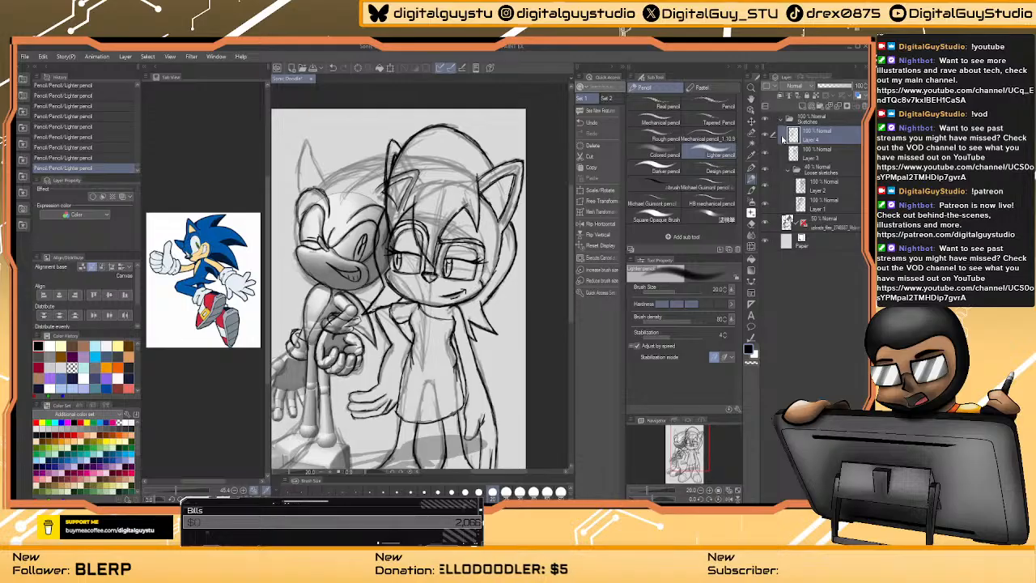
pyautogui.press('/')
pyautogui.click(377, 267)
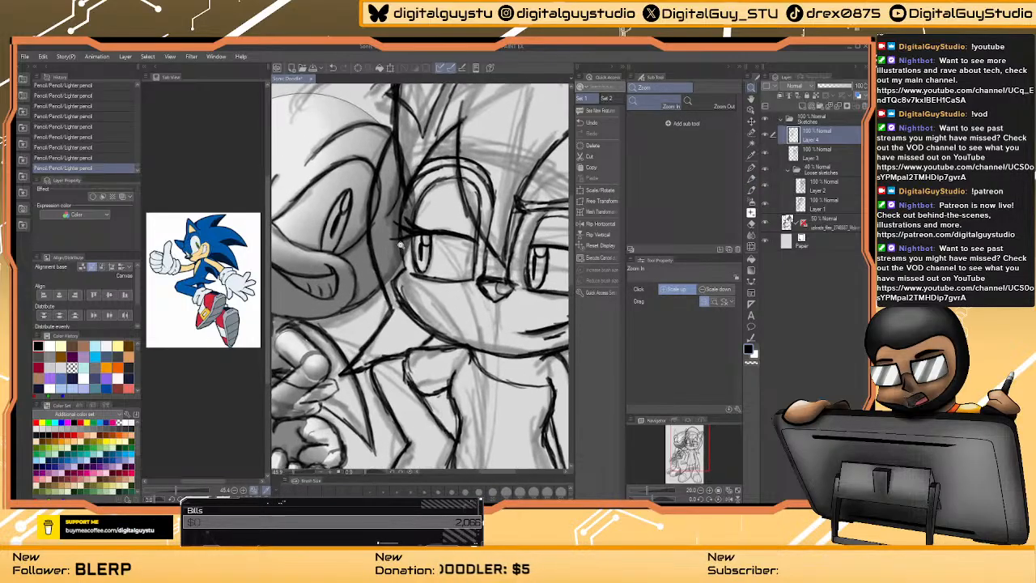
pyautogui.press('p')
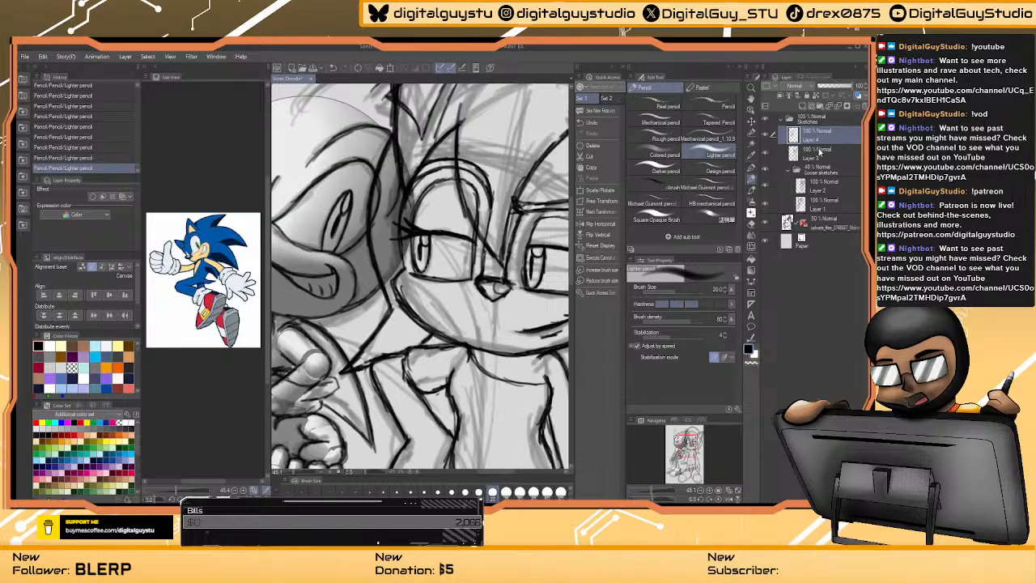
pyautogui.click(796, 156)
pyautogui.click(752, 246)
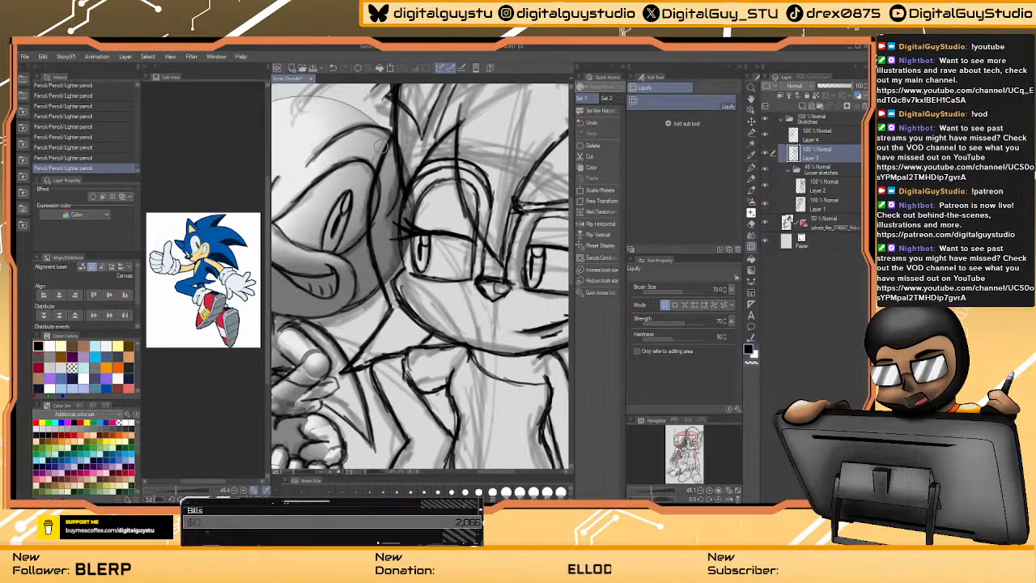
pyautogui.moveTo(384, 163)
pyautogui.mouseDown()
pyautogui.moveTo(387, 144)
pyautogui.moveTo(381, 169)
pyautogui.mouseUp()
pyautogui.moveTo(382, 170); pyautogui.dragTo(375, 191)
pyautogui.press(']')
pyautogui.press(']')
pyautogui.press(']')
pyautogui.press(']')
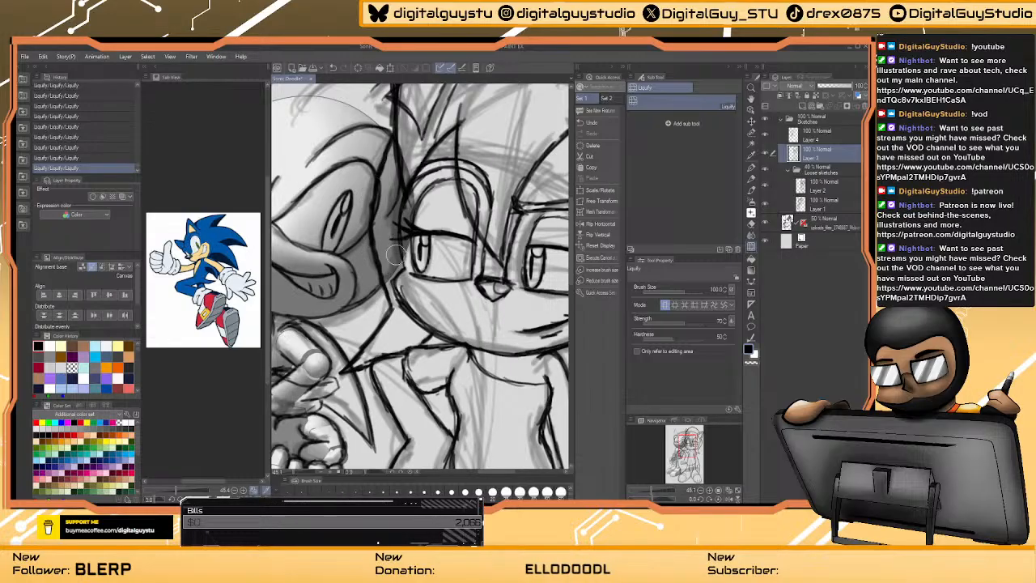
# - Reinforce the second character's hair outline beside Sonic's face on Layer 3 with Lighter pencil strokes
pyautogui.scroll(-4, 372, 188)
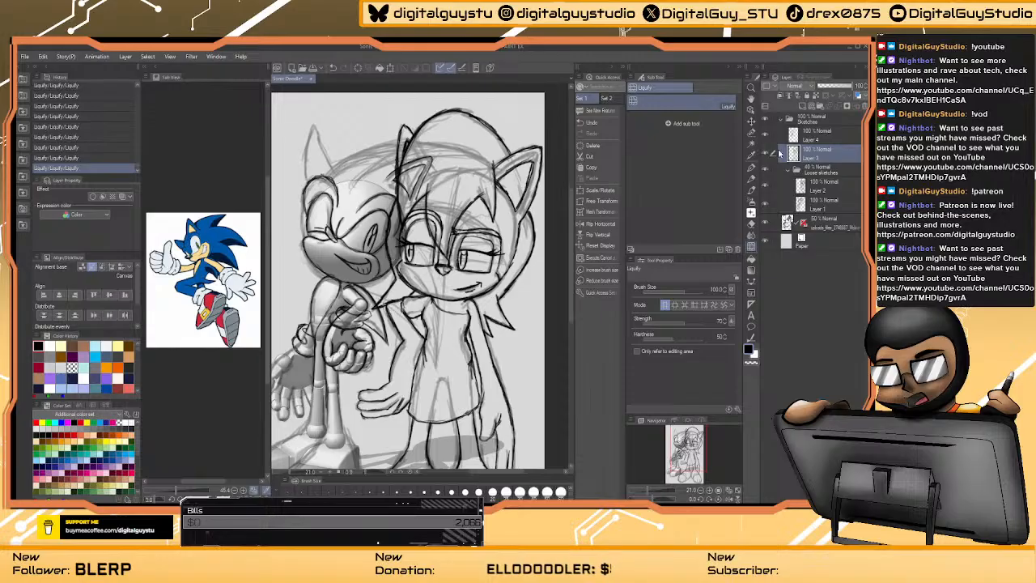
pyautogui.click(752, 178)
pyautogui.hotkey('ctrl', 'space')
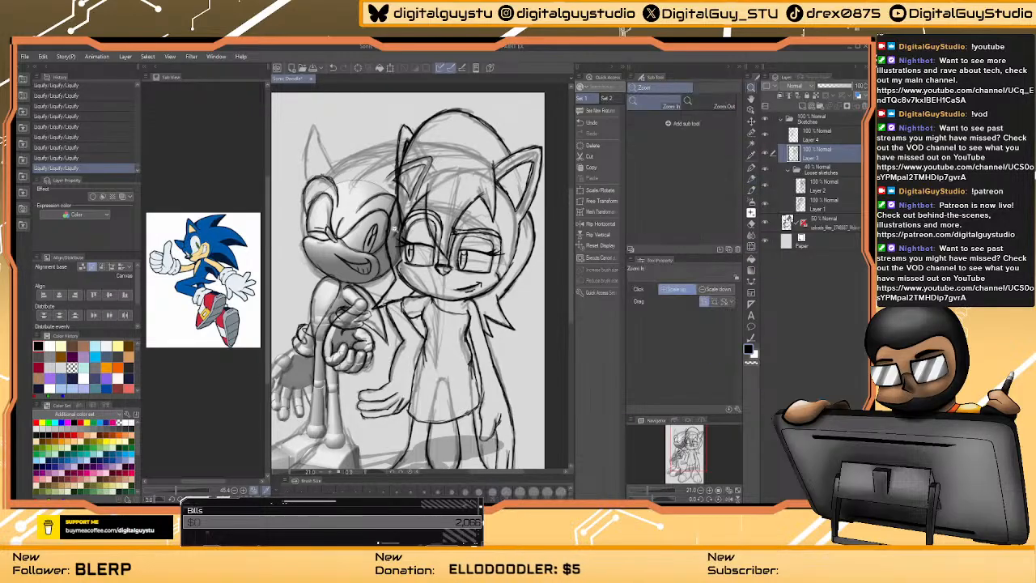
pyautogui.moveTo(402, 220); pyautogui.dragTo(437, 219)
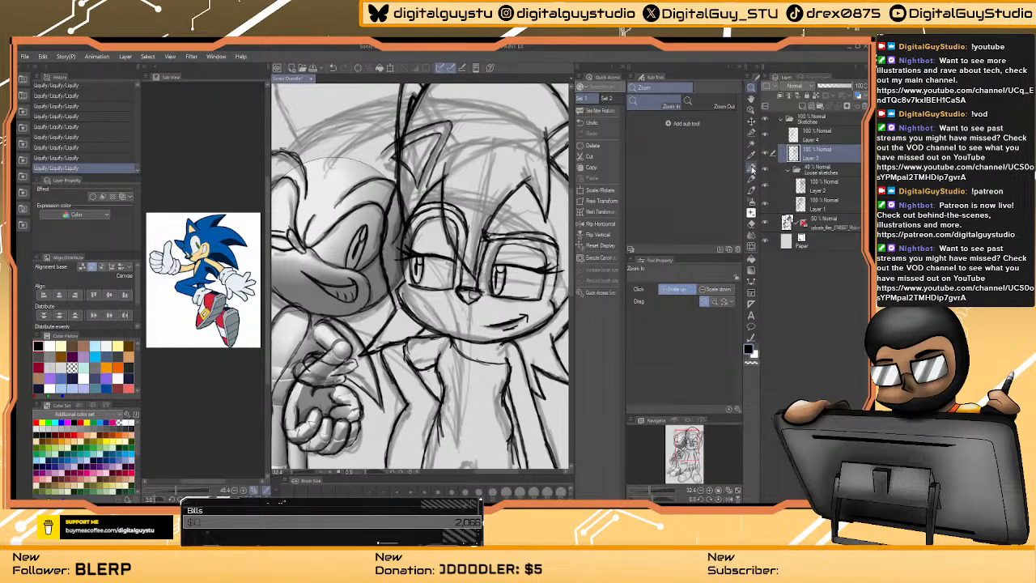
pyautogui.moveTo(383, 221); pyautogui.dragTo(382, 252)
pyautogui.moveTo(384, 226); pyautogui.dragTo(383, 259)
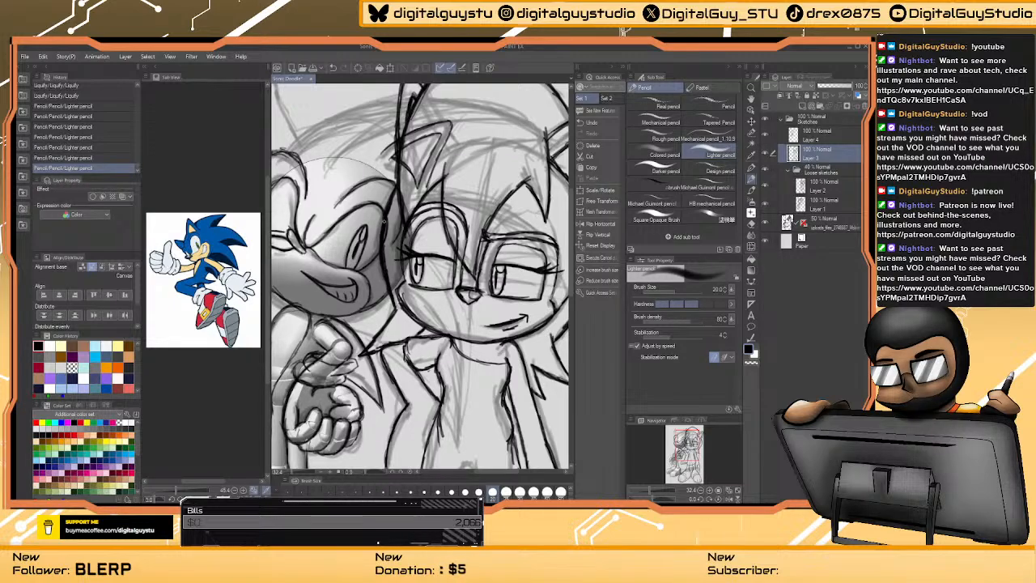
# - Hide Layer 3 and Layer 2, keep Layer 1 shown, and make Layer 4 the active layer
pyautogui.moveTo(411, 297); pyautogui.dragTo(473, 323)
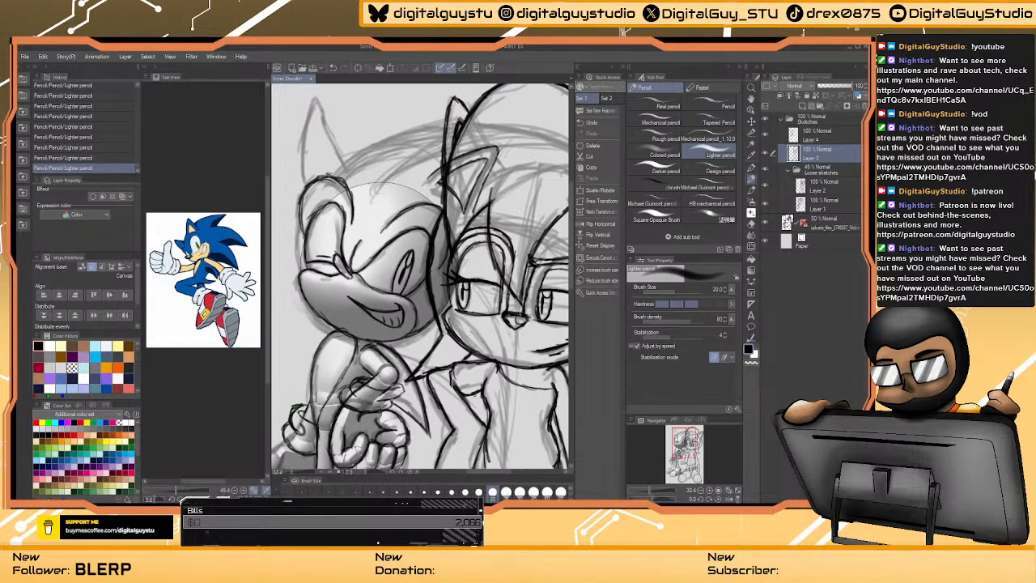
pyautogui.click(766, 154)
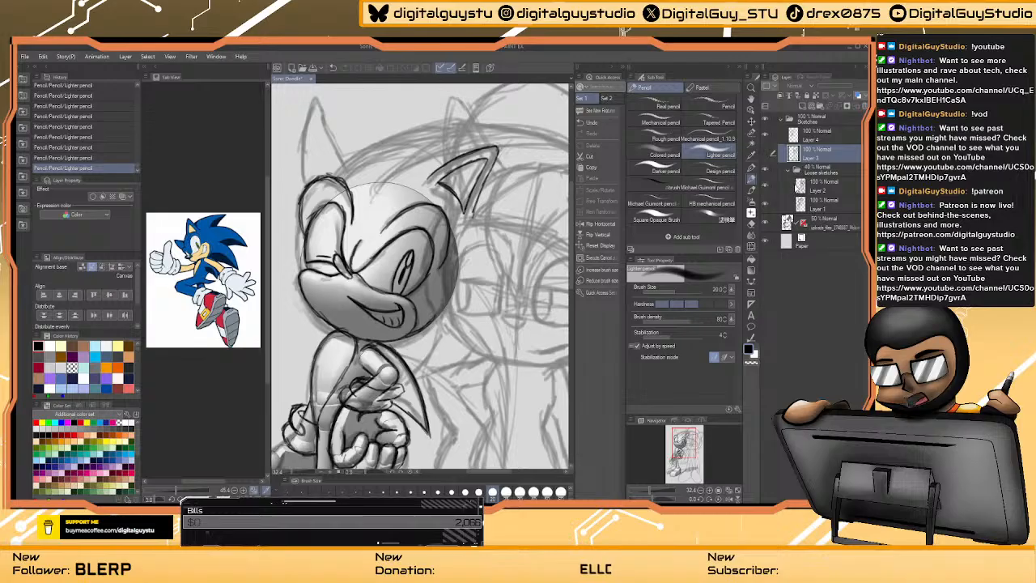
pyautogui.click(768, 211)
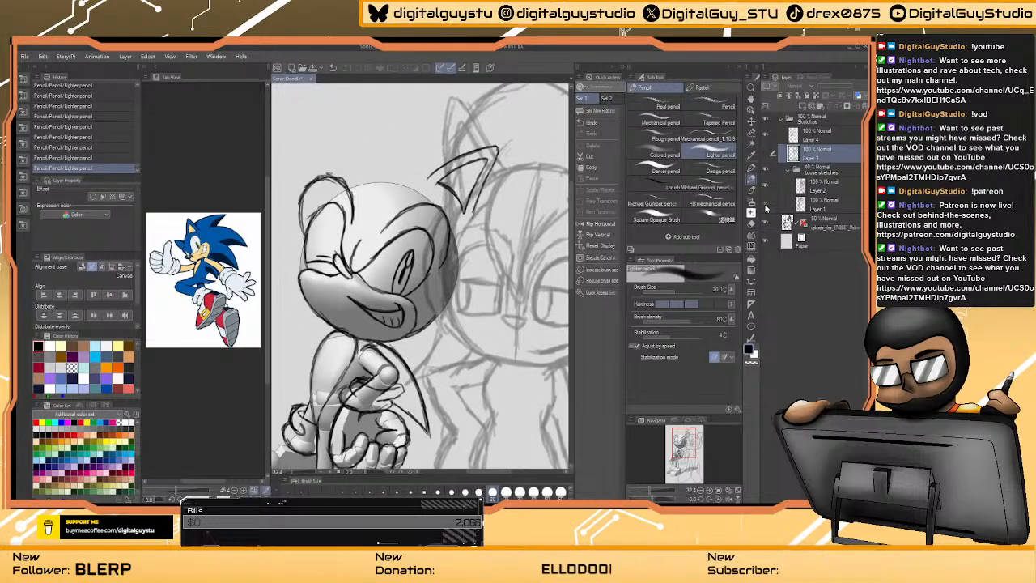
pyautogui.click(766, 188)
pyautogui.click(766, 208)
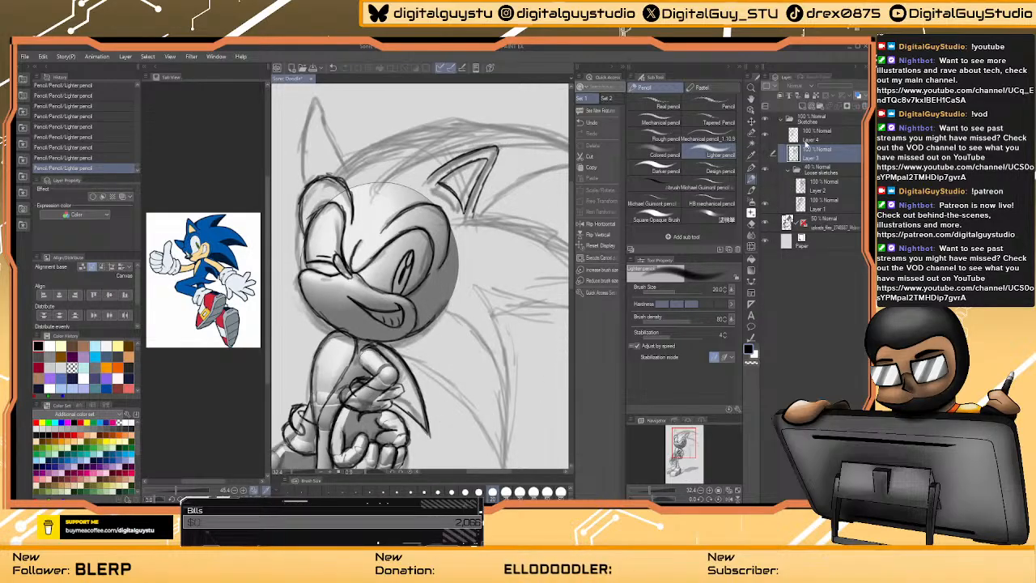
pyautogui.click(814, 131)
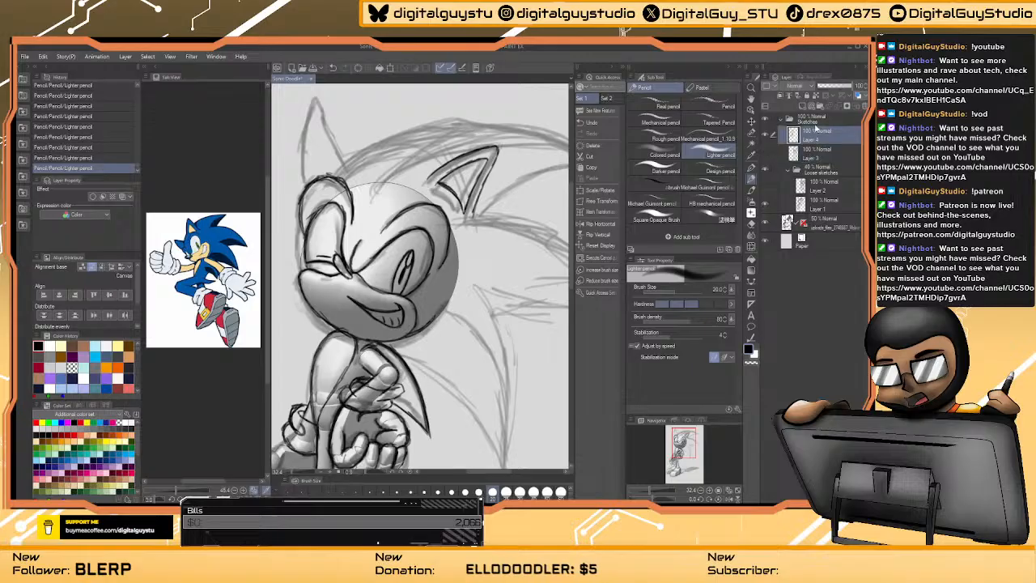
# - Save the drawing
pyautogui.moveTo(429, 283)
pyautogui.mouseDown()
pyautogui.moveTo(410, 286)
pyautogui.moveTo(393, 233)
pyautogui.mouseUp()
pyautogui.hotkey('ctrl', 'space')
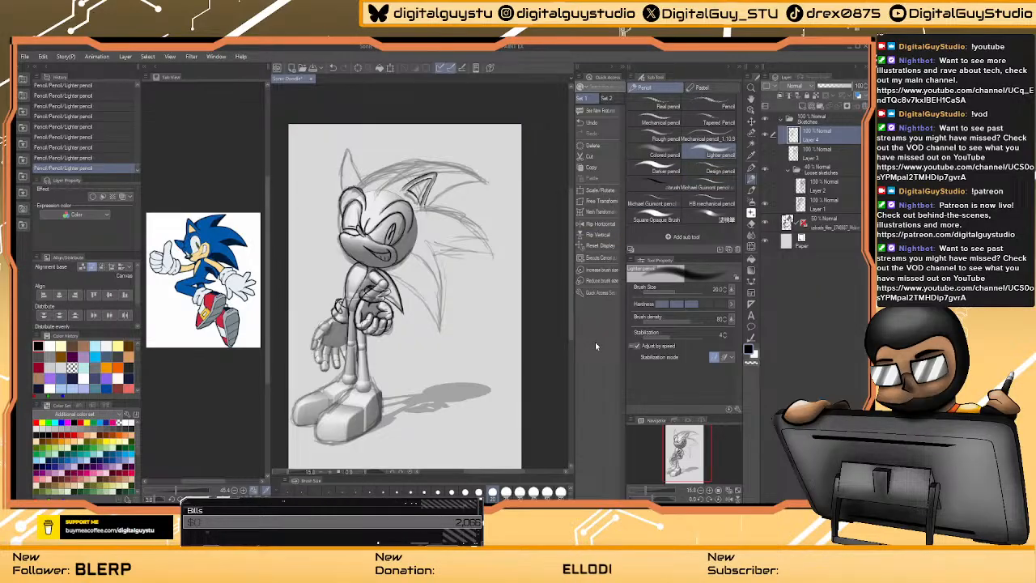
pyautogui.hotkey('ctrl', 's')
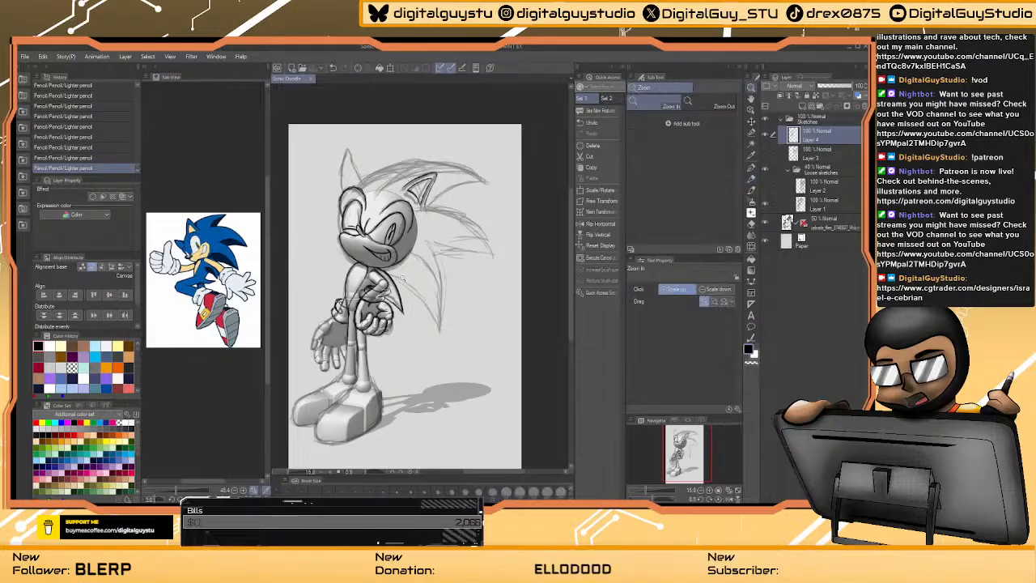
# - Outline the lowered hand's thumb, fingers and palm edge on Layer 4 with the Lighter pencil at size 20
pyautogui.scroll(5, 404, 280)
pyautogui.moveTo(409, 283); pyautogui.dragTo(546, 214)
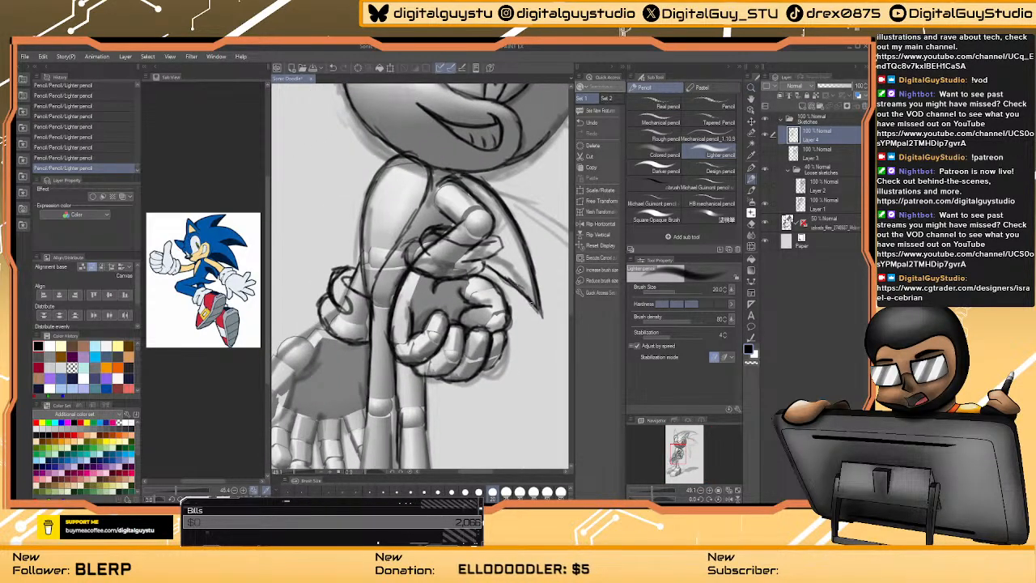
pyautogui.moveTo(437, 261); pyautogui.dragTo(434, 228)
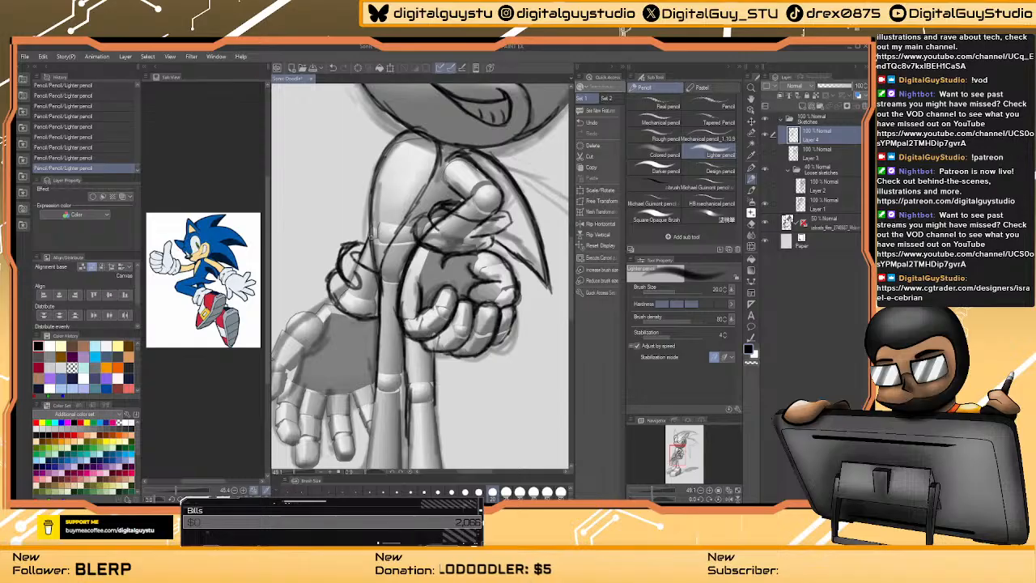
pyautogui.moveTo(399, 136)
pyautogui.mouseDown()
pyautogui.moveTo(375, 264)
pyautogui.moveTo(377, 325)
pyautogui.moveTo(347, 221)
pyautogui.mouseUp()
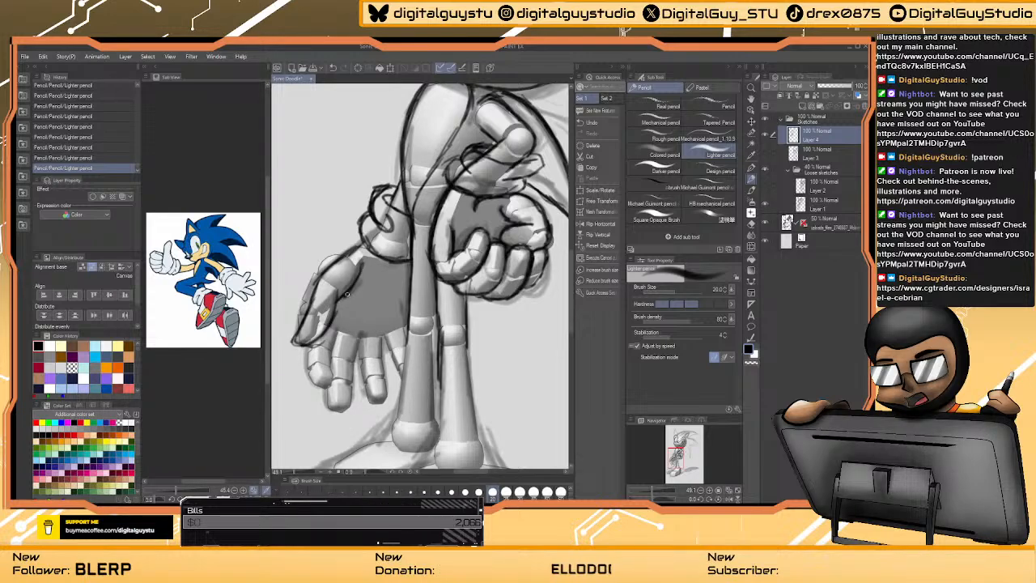
pyautogui.moveTo(312, 345)
pyautogui.mouseDown()
pyautogui.moveTo(312, 382)
pyautogui.moveTo(327, 381)
pyautogui.moveTo(327, 364)
pyautogui.moveTo(332, 374)
pyautogui.moveTo(319, 387)
pyautogui.moveTo(340, 327)
pyautogui.mouseUp()
pyautogui.moveTo(330, 369)
pyautogui.mouseDown()
pyautogui.moveTo(330, 409)
pyautogui.moveTo(342, 410)
pyautogui.moveTo(356, 395)
pyautogui.moveTo(357, 350)
pyautogui.moveTo(353, 398)
pyautogui.moveTo(335, 411)
pyautogui.mouseUp()
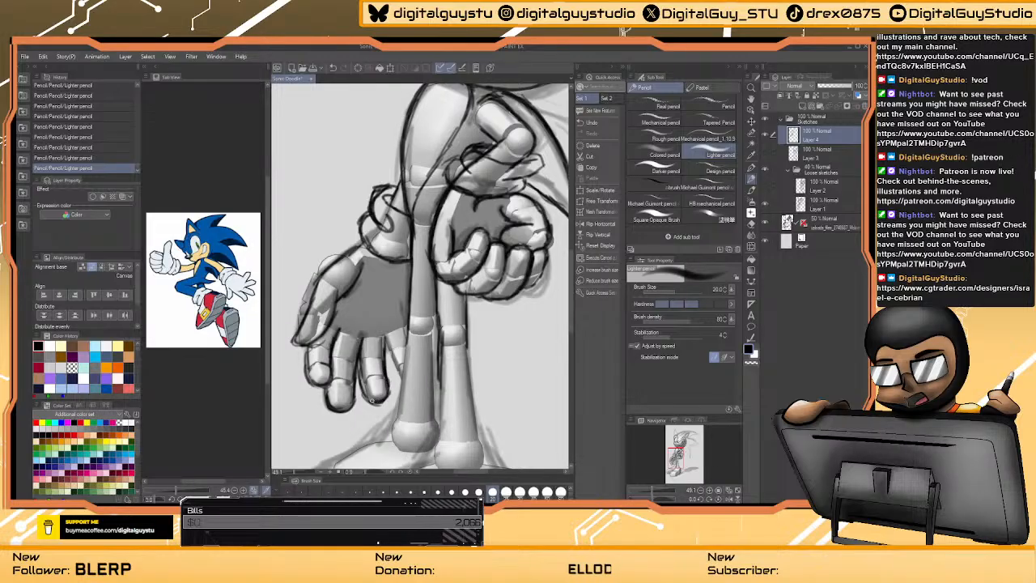
pyautogui.moveTo(390, 340); pyautogui.dragTo(397, 374)
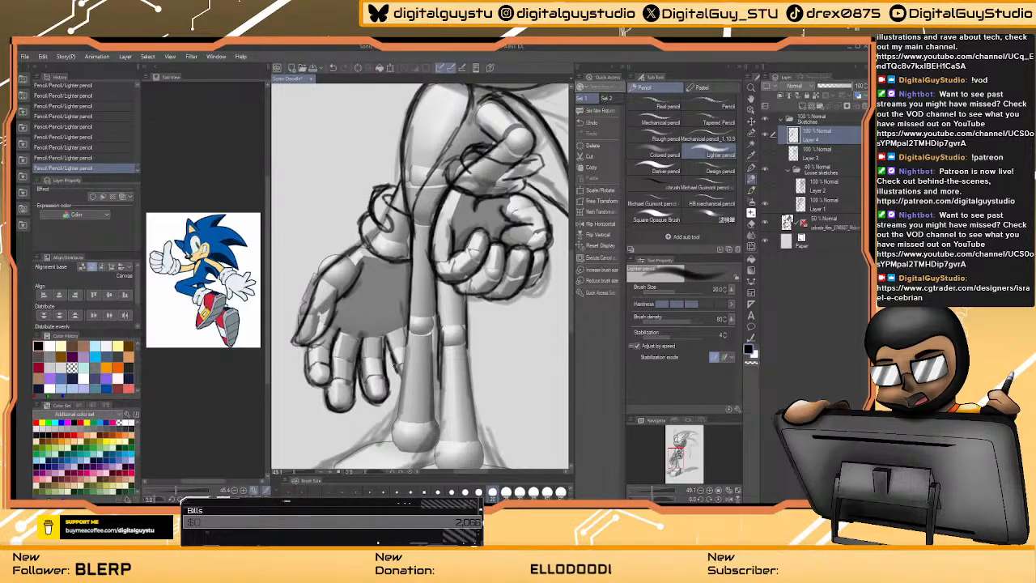
pyautogui.moveTo(407, 328); pyautogui.dragTo(407, 366)
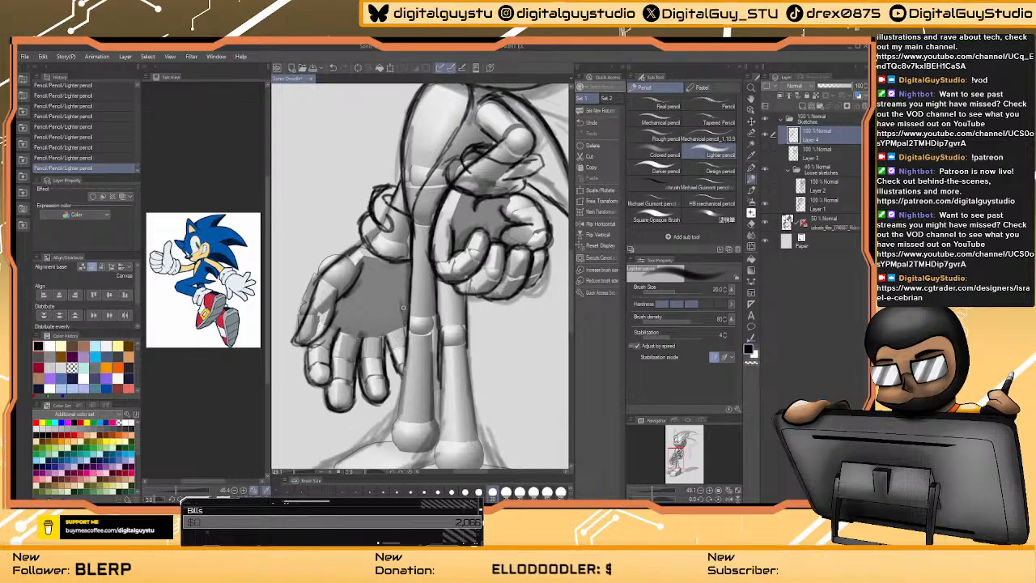
pyautogui.moveTo(404, 307); pyautogui.dragTo(406, 340)
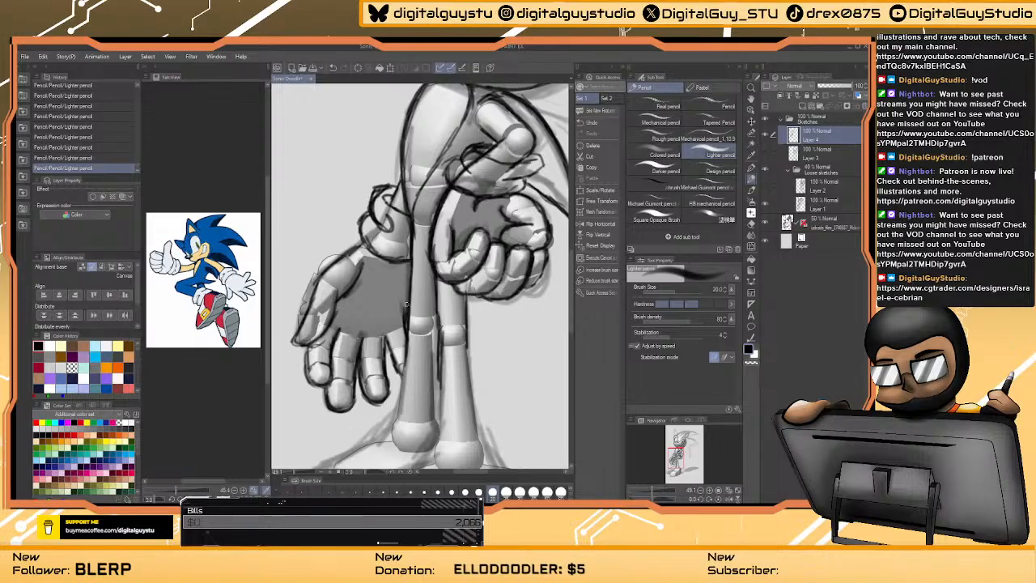
pyautogui.scroll(3, 476, 281)
pyautogui.moveTo(476, 279); pyautogui.dragTo(431, 289)
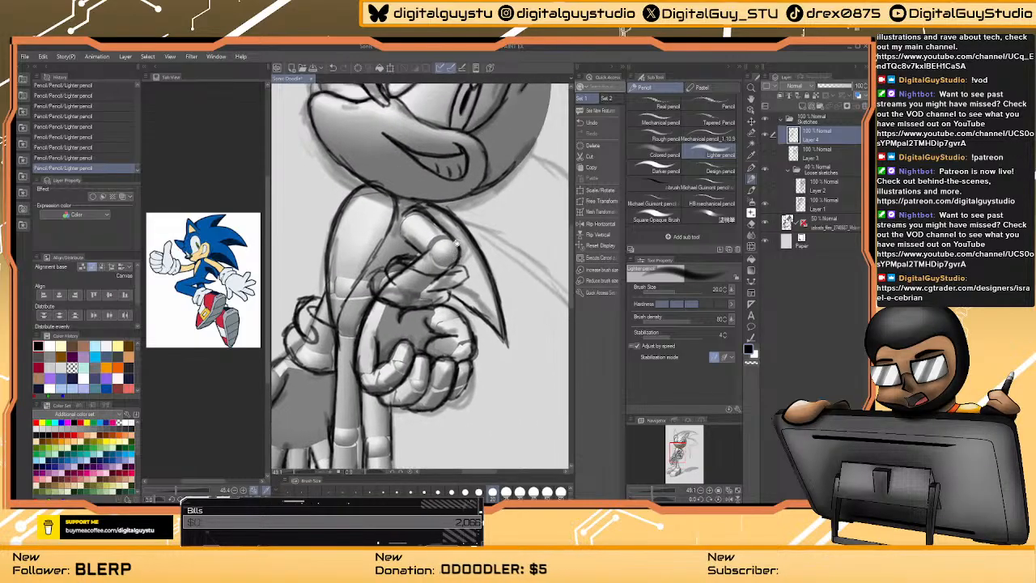
pyautogui.moveTo(466, 210); pyautogui.dragTo(375, 331)
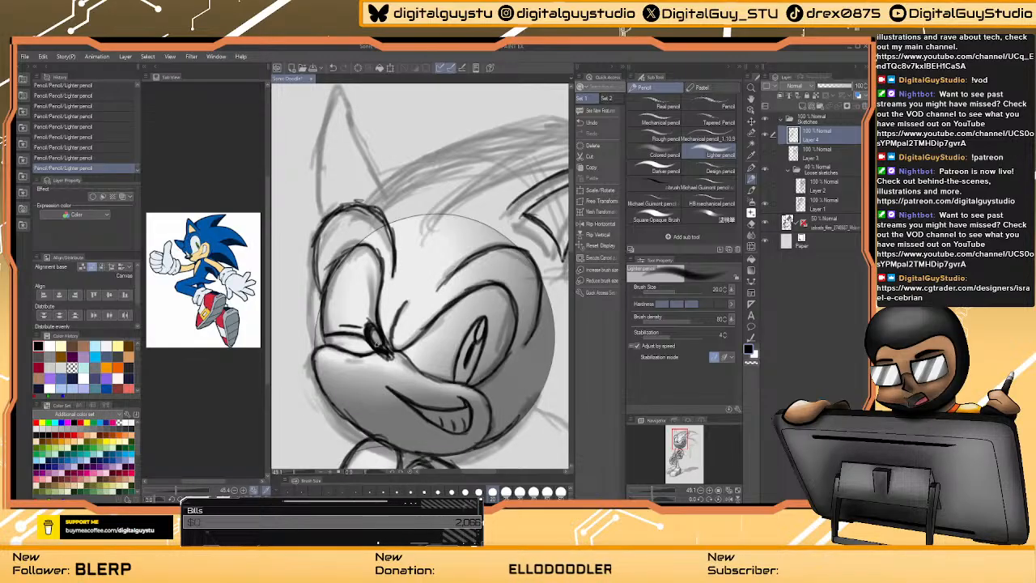
pyautogui.moveTo(474, 480); pyautogui.dragTo(447, 298)
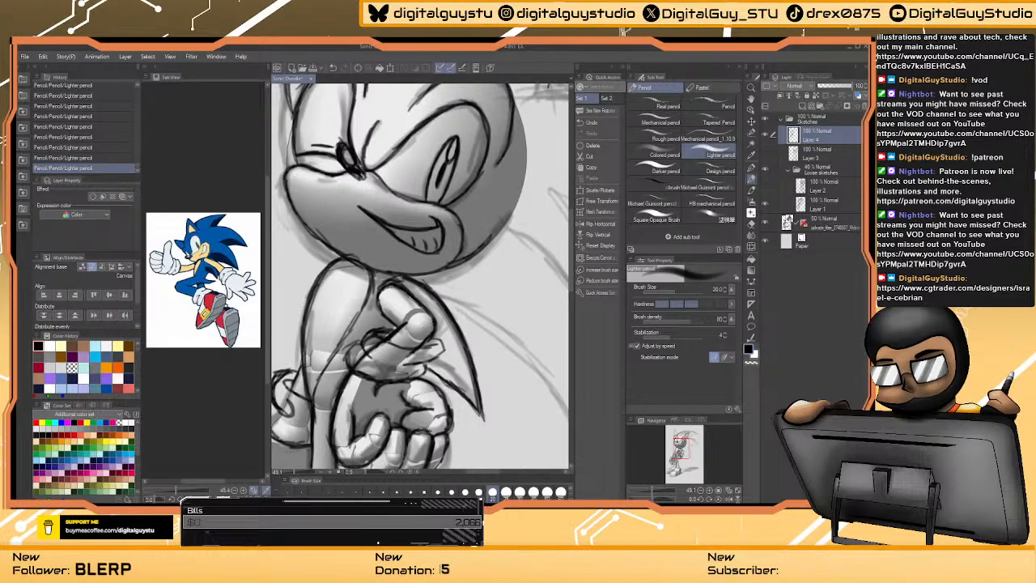
pyautogui.moveTo(402, 353); pyautogui.dragTo(414, 301)
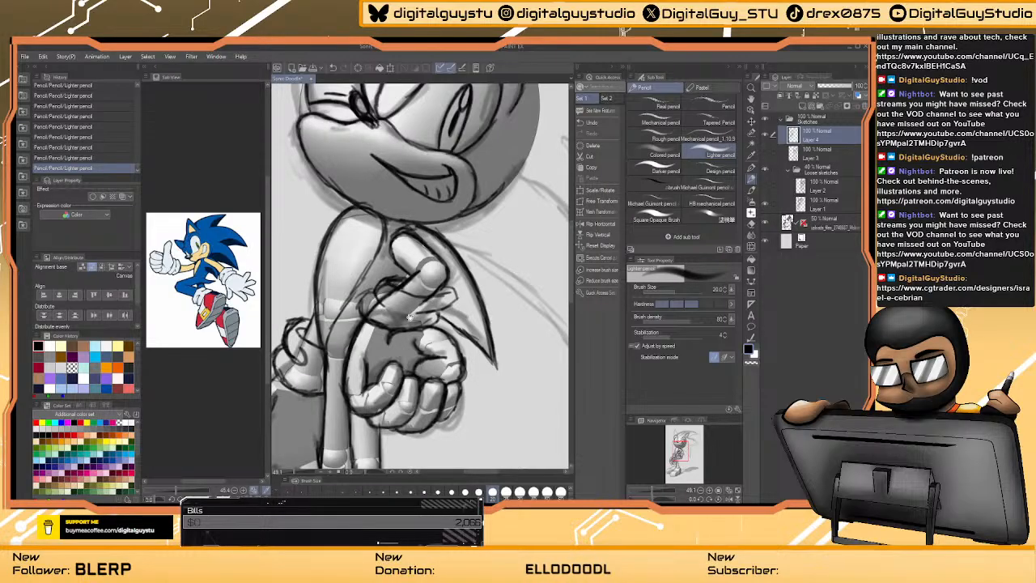
# - Draw the near leg's outline down to the ankle and trace the rounded near shoe over the mannequin's foot with the Lighter pencil
pyautogui.scroll(-5, 409, 317)
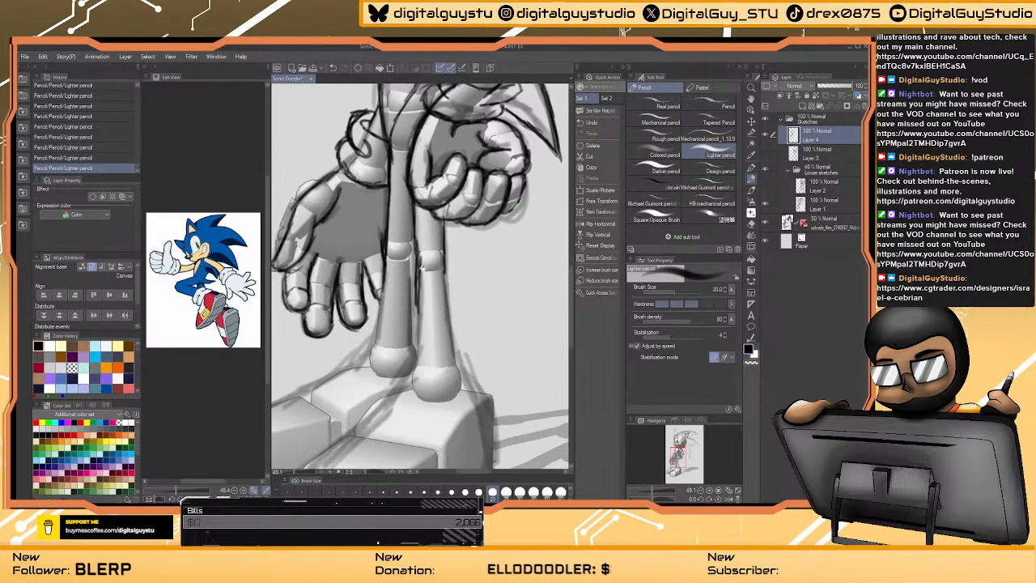
pyautogui.scroll(-1, 421, 267)
pyautogui.scroll(-1, 442, 242)
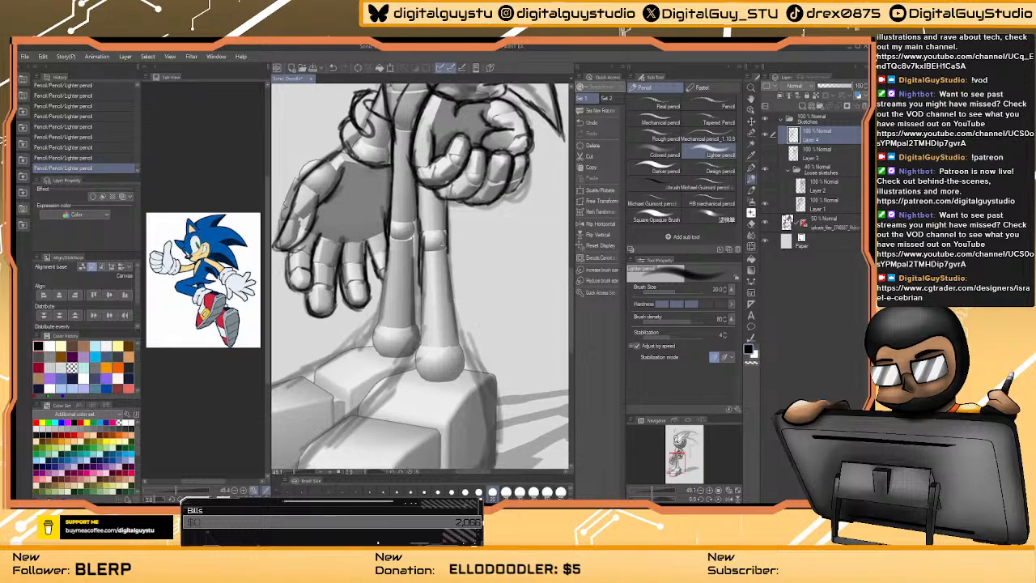
pyautogui.moveTo(448, 237); pyautogui.dragTo(462, 340)
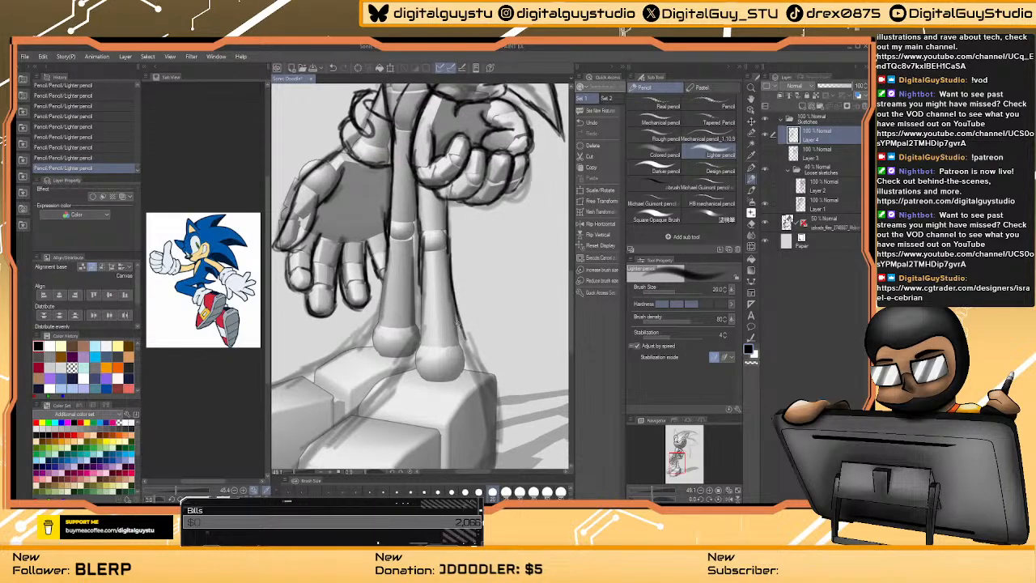
pyautogui.scroll(-2, 458, 323)
pyautogui.moveTo(444, 209)
pyautogui.mouseDown()
pyautogui.moveTo(474, 321)
pyautogui.moveTo(471, 311)
pyautogui.moveTo(476, 363)
pyautogui.moveTo(459, 378)
pyautogui.moveTo(468, 341)
pyautogui.moveTo(521, 277)
pyautogui.mouseUp()
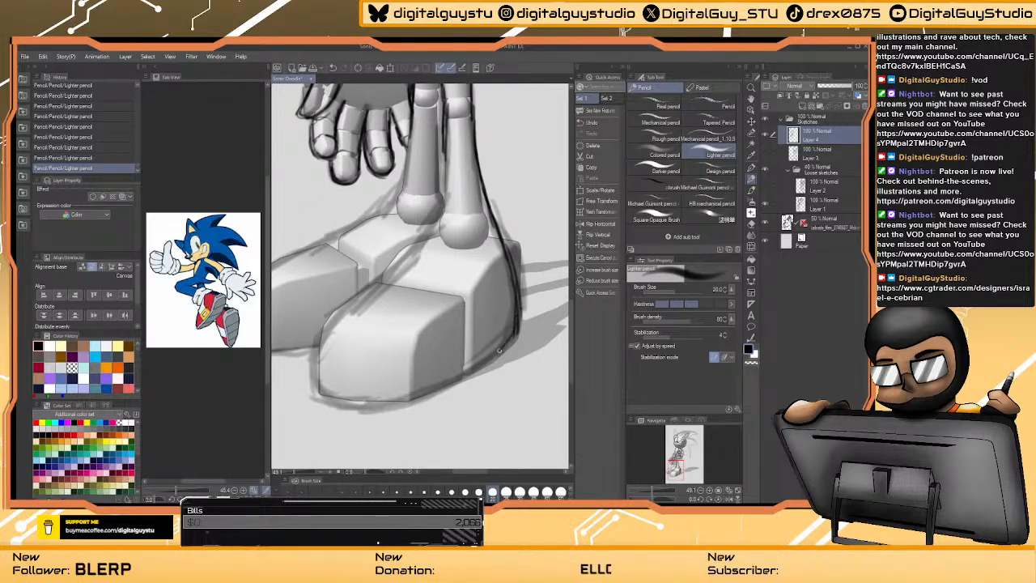
pyautogui.moveTo(407, 396)
pyautogui.mouseDown()
pyautogui.moveTo(327, 401)
pyautogui.moveTo(316, 392)
pyautogui.moveTo(317, 356)
pyautogui.moveTo(333, 317)
pyautogui.moveTo(407, 254)
pyautogui.moveTo(441, 202)
pyautogui.moveTo(448, 158)
pyautogui.moveTo(444, 194)
pyautogui.moveTo(411, 247)
pyautogui.moveTo(328, 326)
pyautogui.moveTo(318, 390)
pyautogui.mouseUp()
pyautogui.moveTo(348, 353)
pyautogui.mouseDown()
pyautogui.moveTo(452, 384)
pyautogui.moveTo(379, 386)
pyautogui.mouseUp()
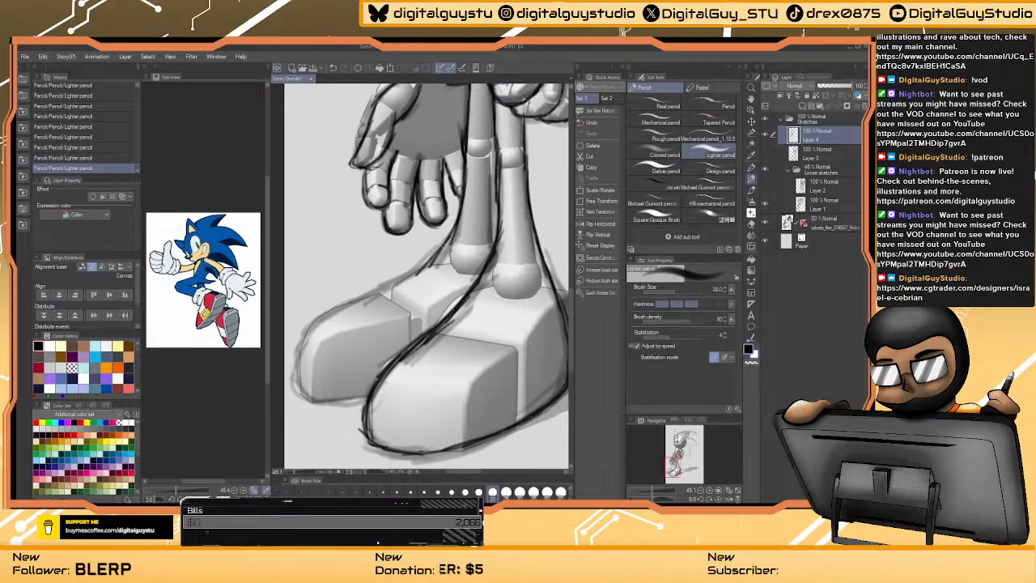
# - Outline the far shoe around the mannequin's foot and join it to the far leg's outer line
pyautogui.moveTo(333, 311); pyautogui.dragTo(384, 283)
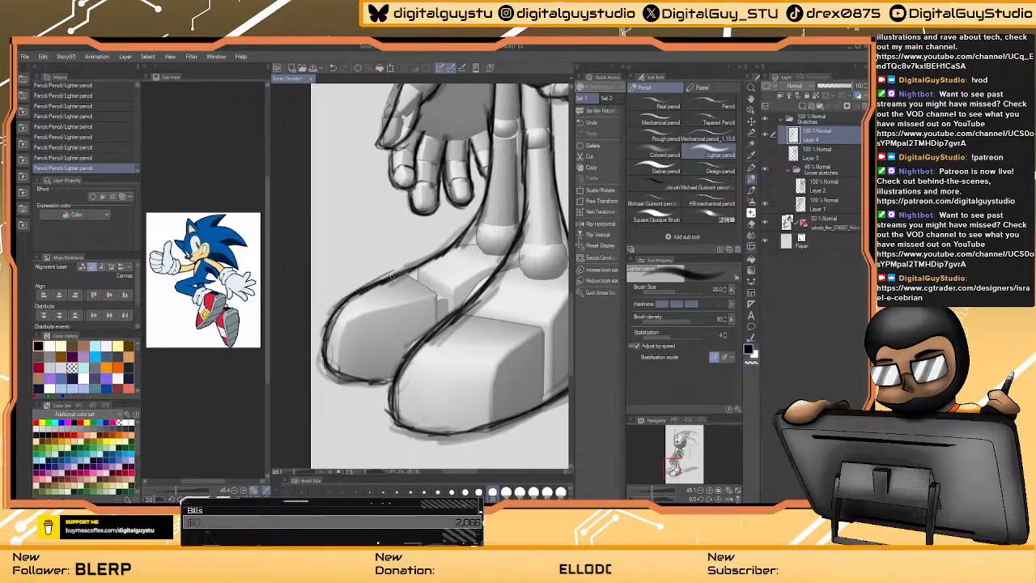
pyautogui.moveTo(451, 230); pyautogui.dragTo(366, 374)
pyautogui.moveTo(446, 304)
pyautogui.mouseDown()
pyautogui.moveTo(418, 349)
pyautogui.moveTo(418, 336)
pyautogui.mouseUp()
# - Rotate the canvas to -45 degrees and trace the upper and lower edges of Sonic's top head quill with the Lighter pencil
pyautogui.moveTo(450, 284)
pyautogui.mouseDown()
pyautogui.moveTo(421, 328)
pyautogui.moveTo(437, 319)
pyautogui.moveTo(422, 305)
pyautogui.moveTo(497, 318)
pyautogui.mouseUp()
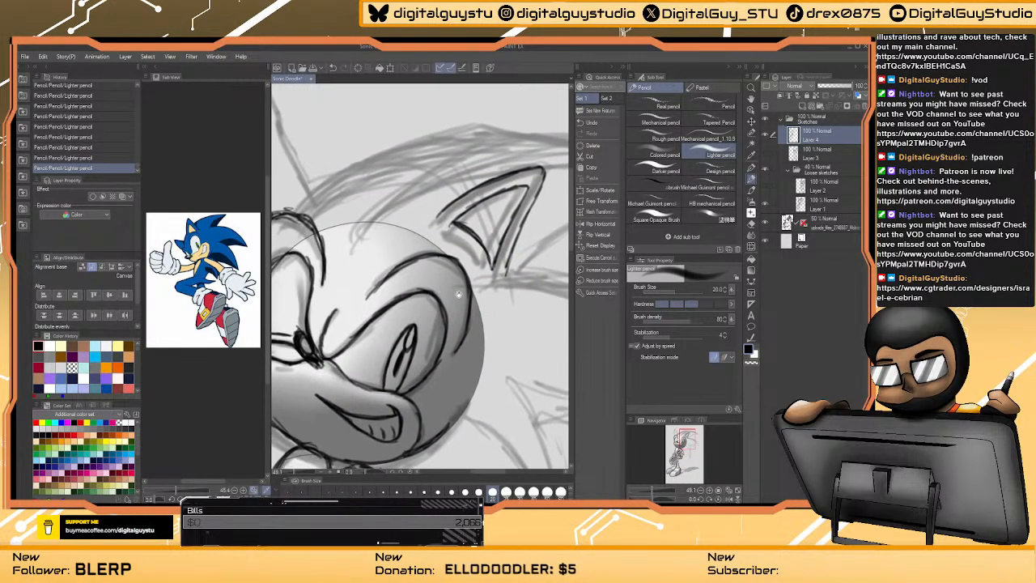
pyautogui.hotkey('ctrl', 'space')
pyautogui.moveTo(378, 210); pyautogui.dragTo(347, 210)
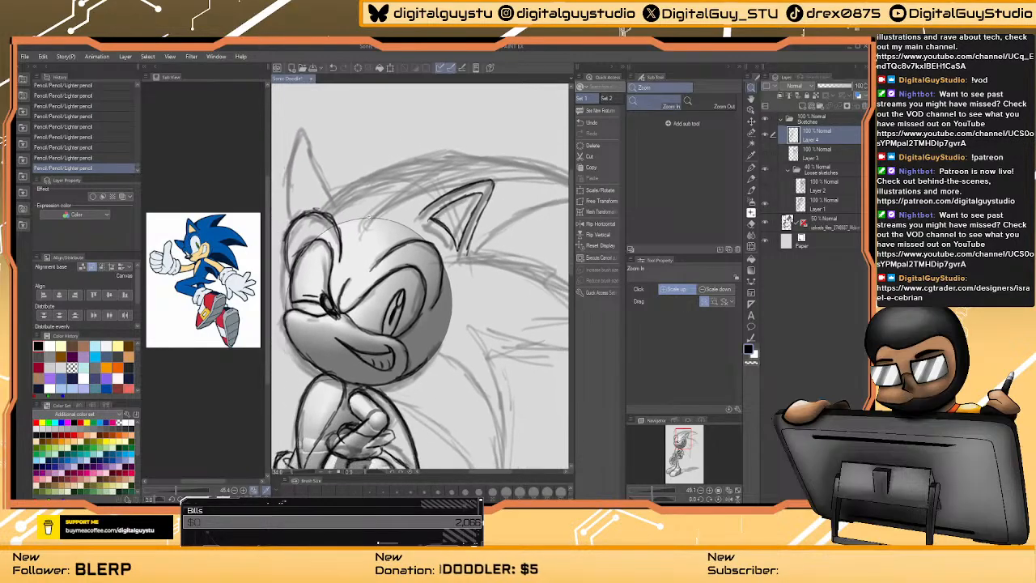
pyautogui.moveTo(420, 194); pyautogui.dragTo(396, 191)
pyautogui.press('-')
pyautogui.press('-')
pyautogui.press('-')
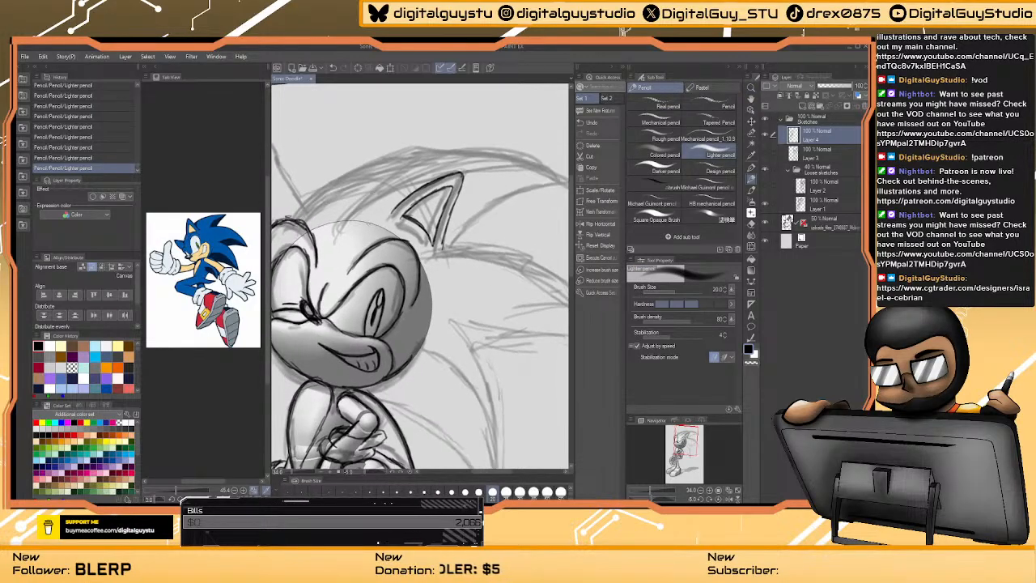
pyautogui.moveTo(373, 249); pyautogui.dragTo(399, 240)
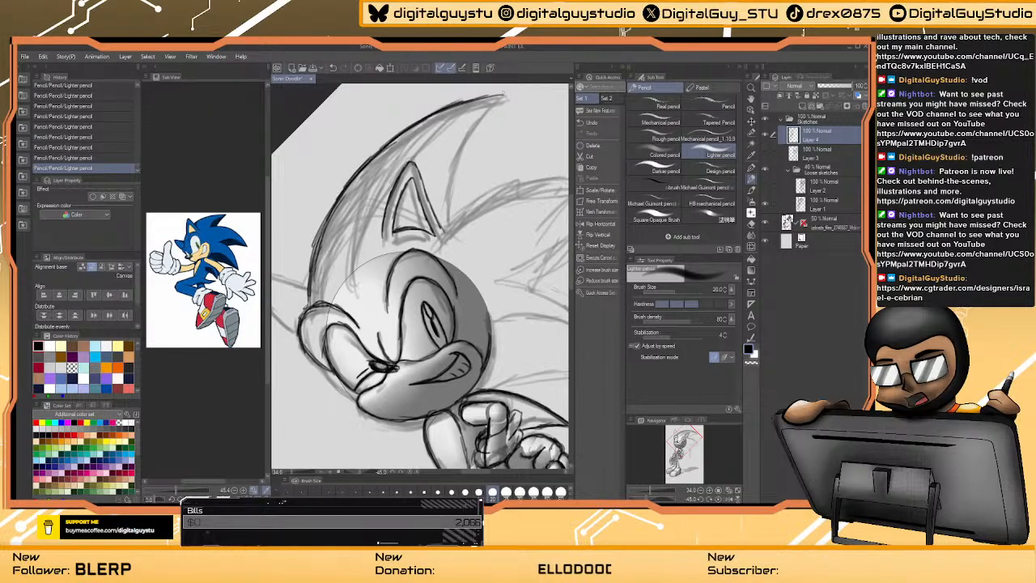
pyautogui.moveTo(494, 97); pyautogui.dragTo(449, 215)
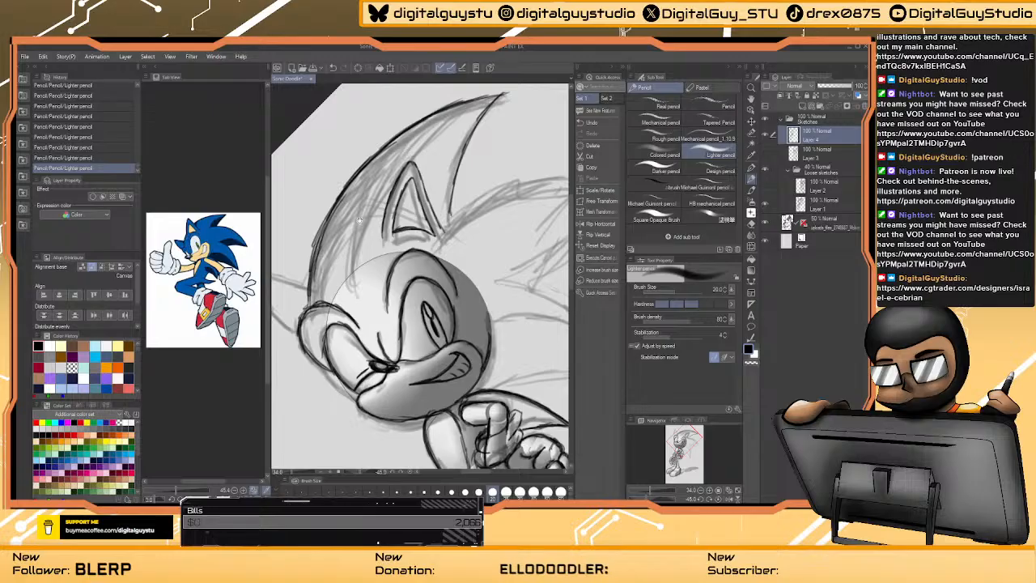
# - Trace both edges of Sonic's far ear, up to its pointed tip, with the Lighter pencil
pyautogui.moveTo(388, 275); pyautogui.dragTo(454, 271)
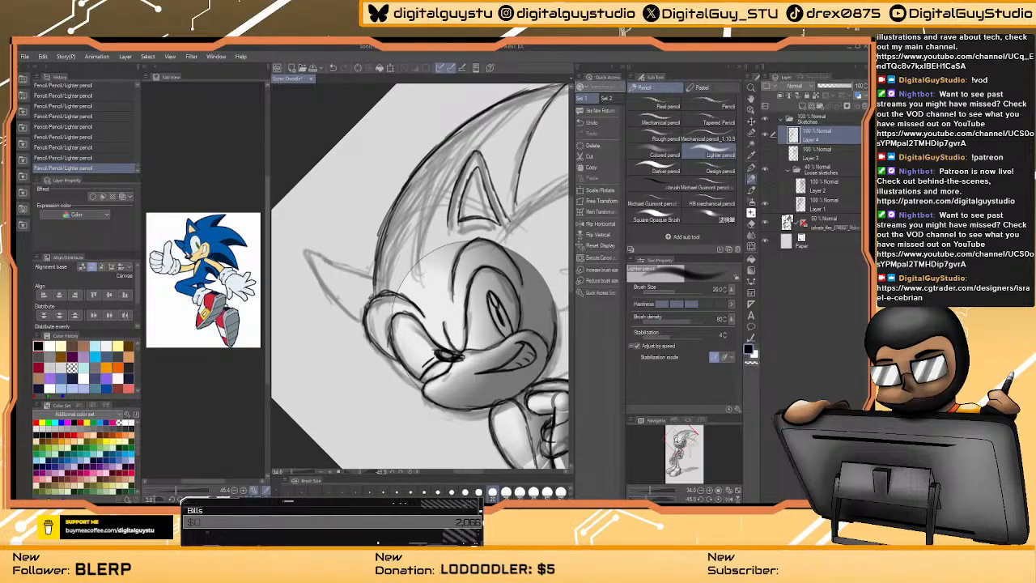
pyautogui.moveTo(357, 319); pyautogui.dragTo(327, 287)
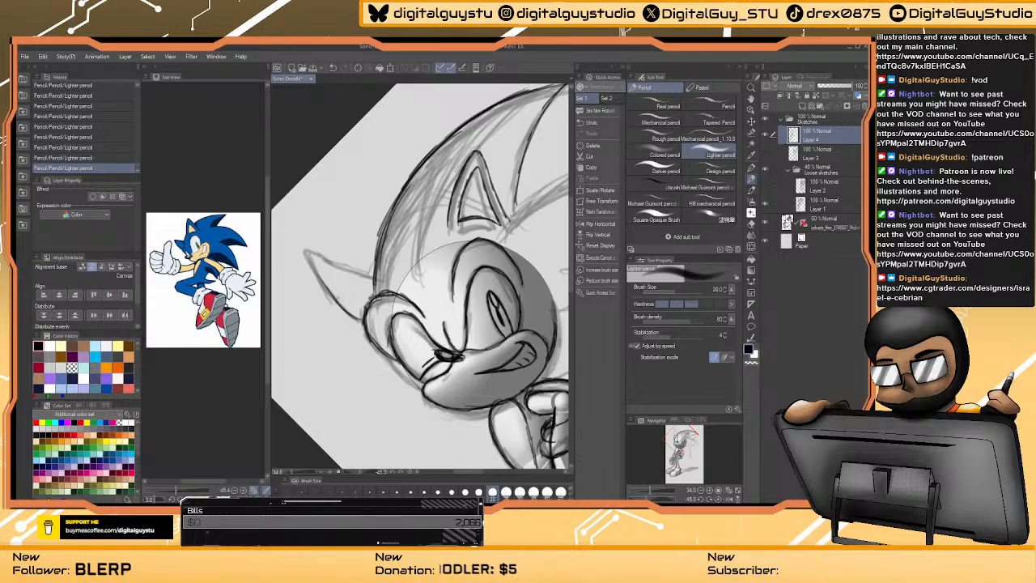
pyautogui.moveTo(352, 319)
pyautogui.mouseDown()
pyautogui.moveTo(320, 270)
pyautogui.moveTo(359, 275)
pyautogui.mouseUp()
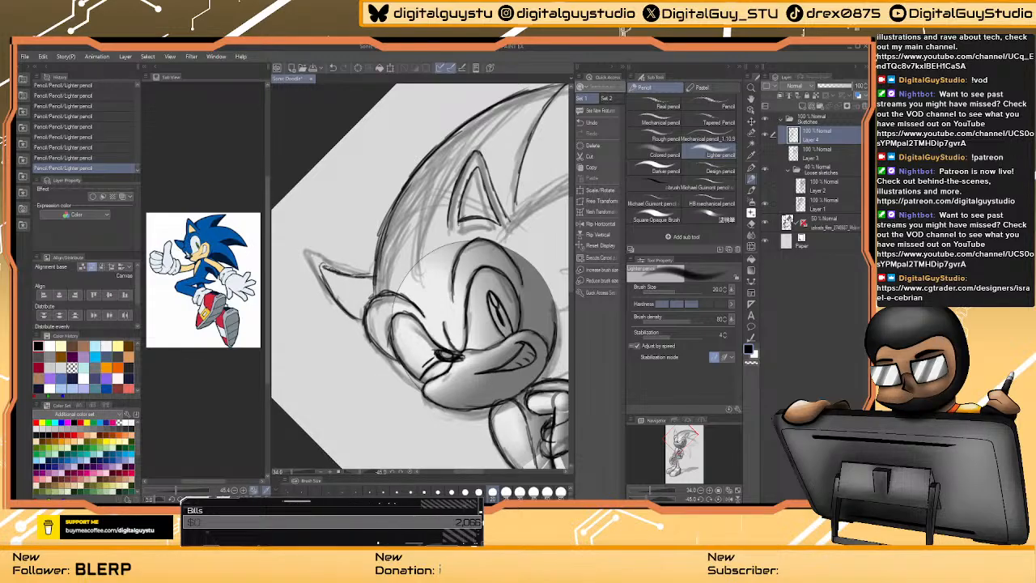
# - Trace the edges and pointed tips of Sonic's middle and lower head quills, turning the canvas to -115 degrees for the lower ones
pyautogui.moveTo(470, 275); pyautogui.dragTo(348, 287)
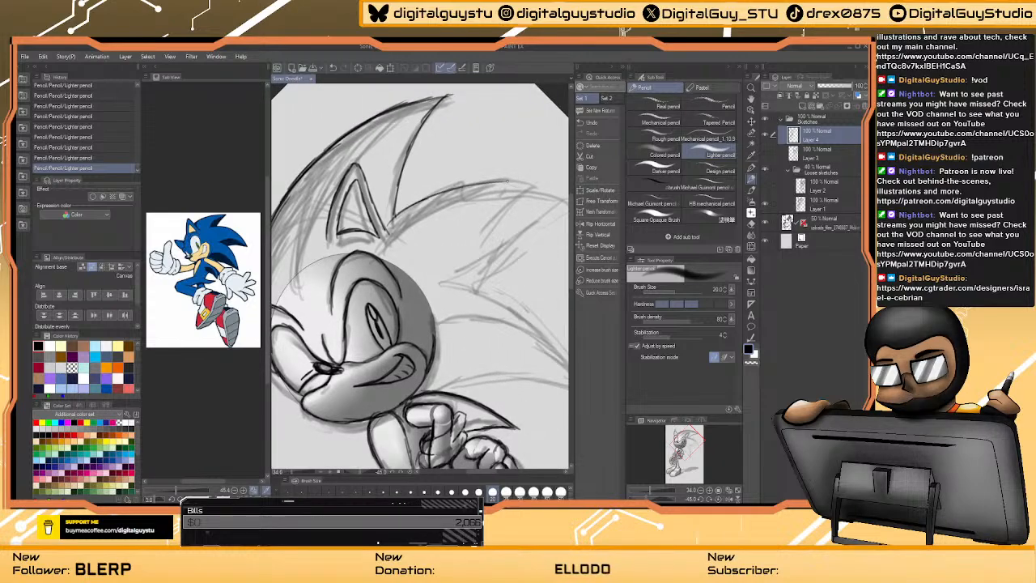
pyautogui.moveTo(500, 173); pyautogui.dragTo(428, 174)
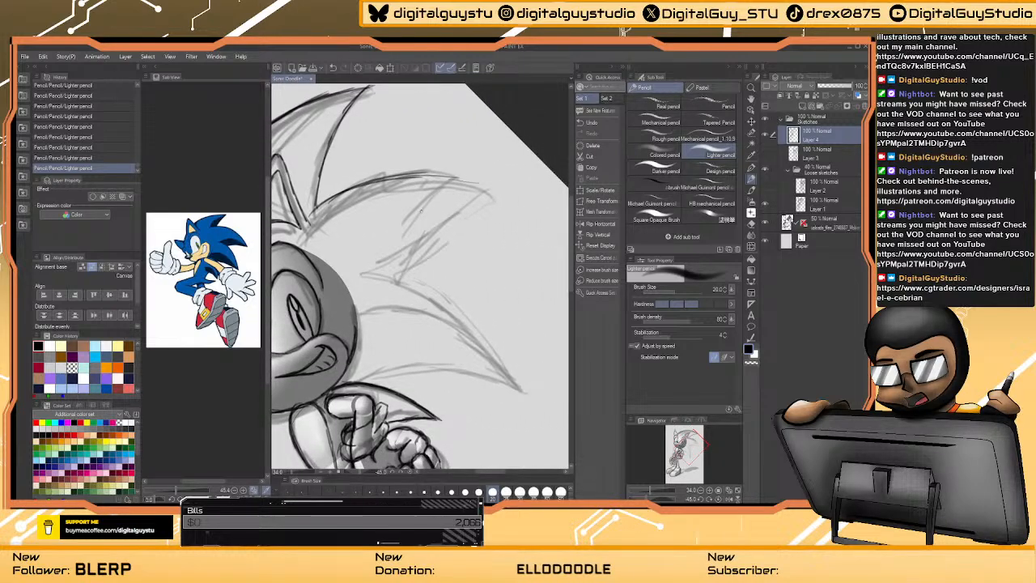
pyautogui.moveTo(465, 305); pyautogui.dragTo(382, 264)
pyautogui.moveTo(419, 364)
pyautogui.mouseDown()
pyautogui.moveTo(413, 324)
pyautogui.moveTo(439, 253)
pyautogui.moveTo(500, 186)
pyautogui.moveTo(422, 207)
pyautogui.moveTo(348, 259)
pyautogui.moveTo(324, 296)
pyautogui.mouseUp()
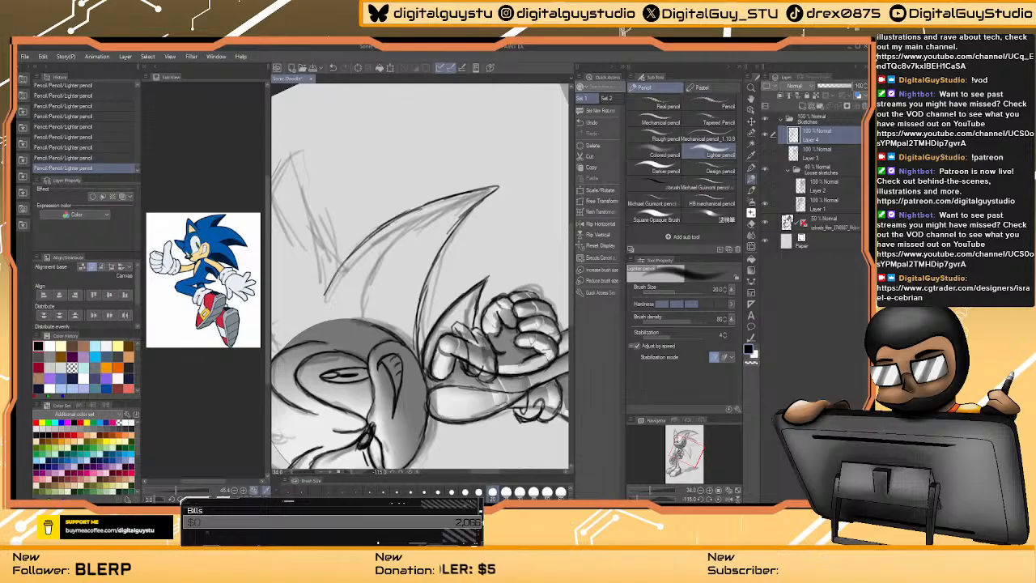
pyautogui.moveTo(364, 223); pyautogui.dragTo(297, 337)
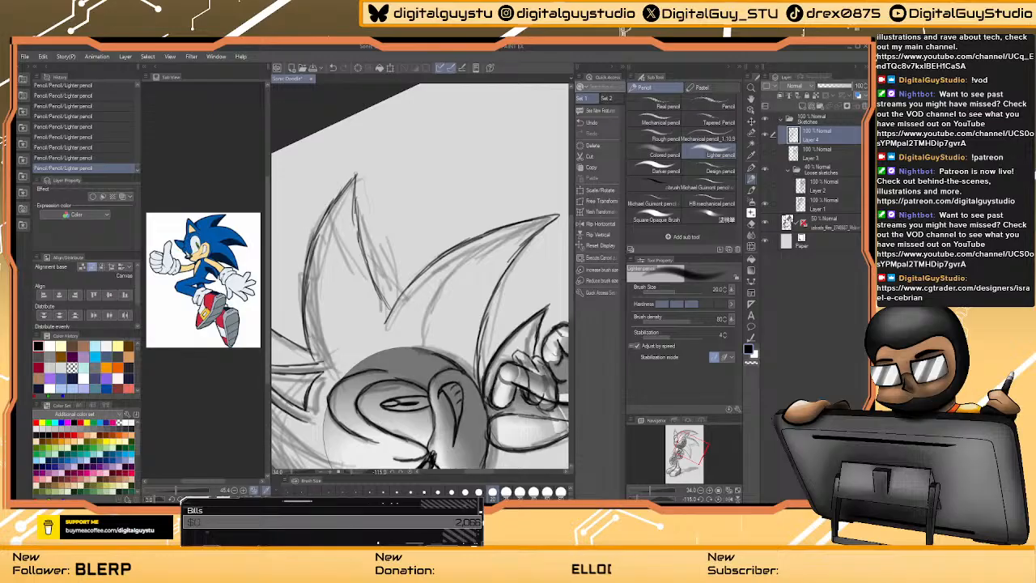
pyautogui.moveTo(436, 361); pyautogui.dragTo(450, 331)
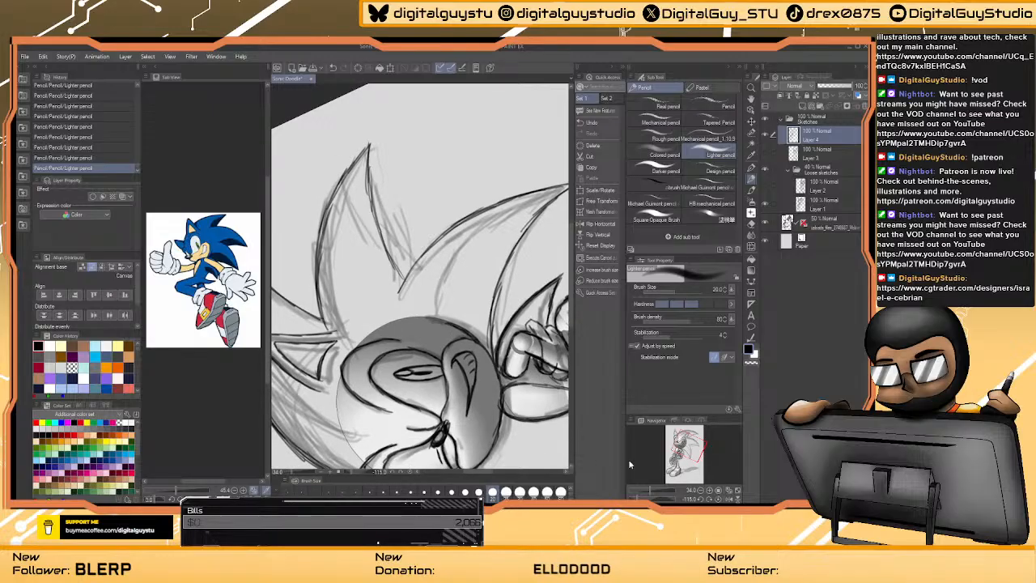
# - Reset the canvas rotation and fade the middle head quill's lines with the Soft eraser at brush size 600
pyautogui.click(718, 500)
pyautogui.hotkey('ctrl', 'space')
pyautogui.moveTo(485, 284)
pyautogui.mouseDown()
pyautogui.moveTo(463, 305)
pyautogui.moveTo(474, 310)
pyautogui.mouseUp()
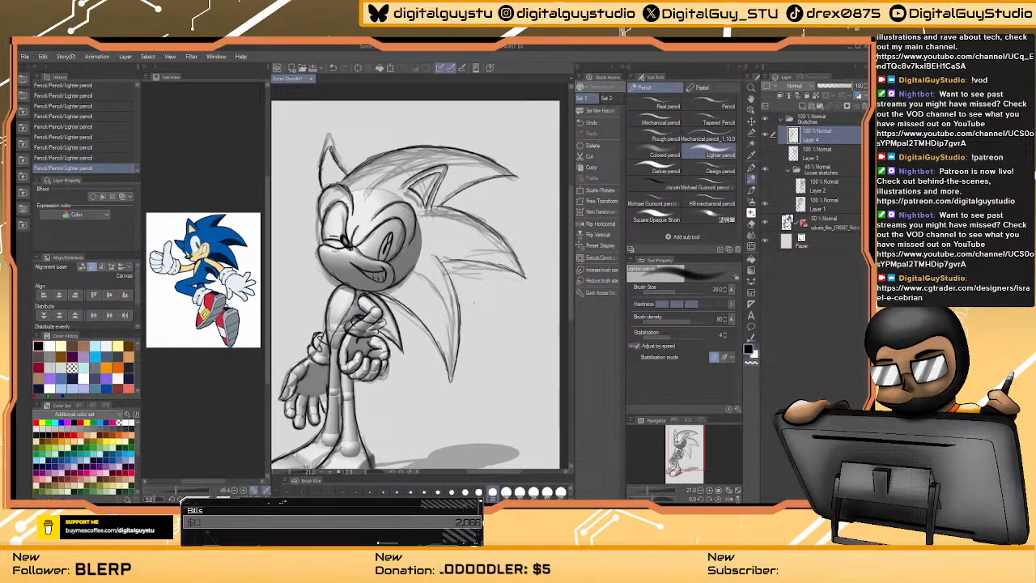
pyautogui.click(752, 239)
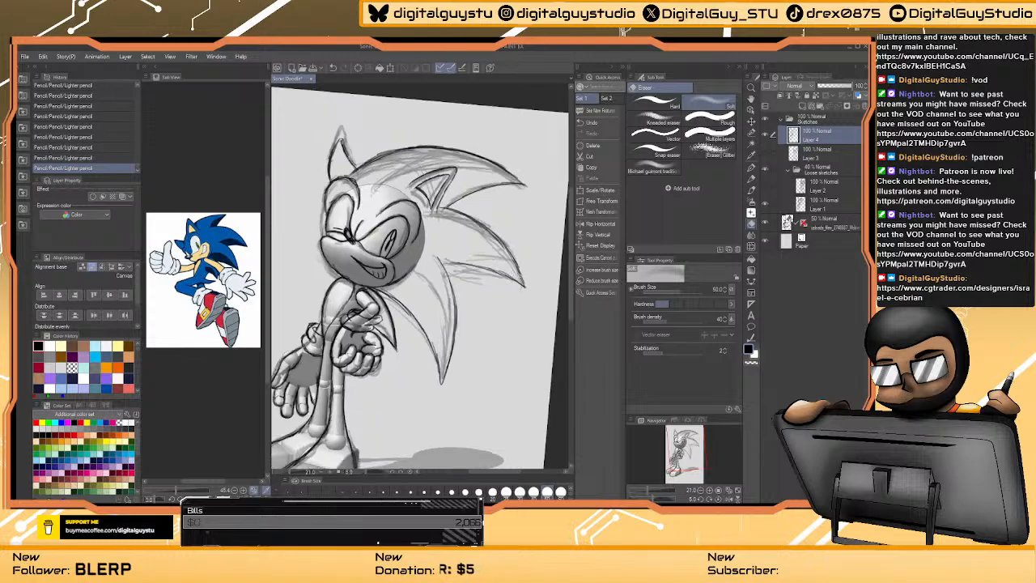
pyautogui.press('[')
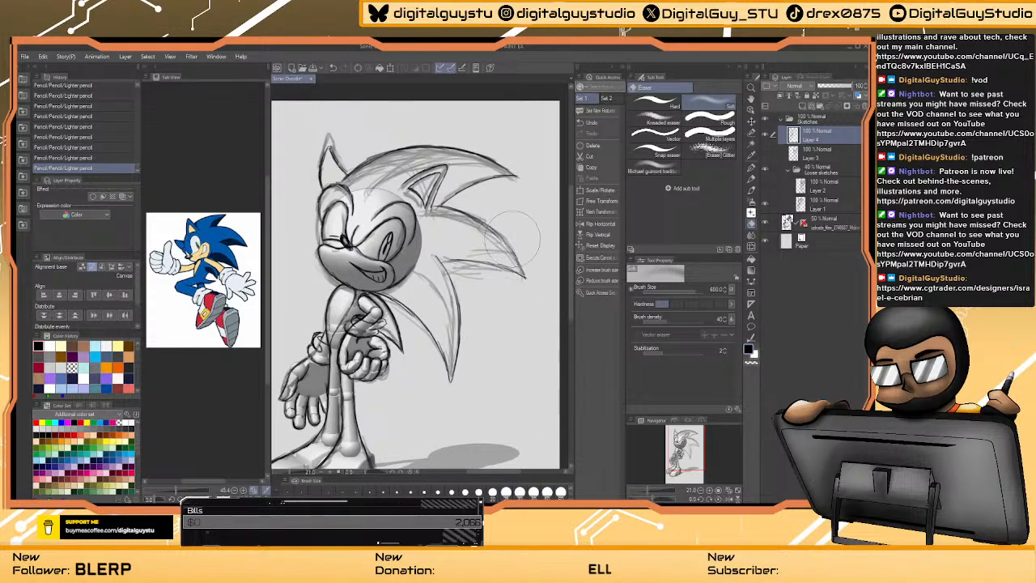
pyautogui.moveTo(490, 221)
pyautogui.mouseDown()
pyautogui.moveTo(477, 257)
pyautogui.moveTo(459, 258)
pyautogui.moveTo(486, 266)
pyautogui.mouseUp()
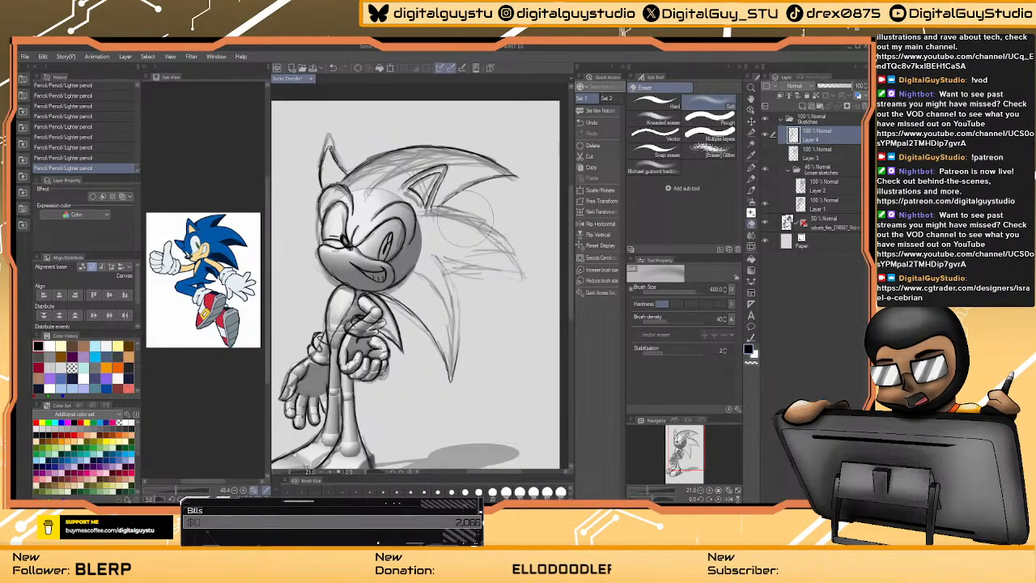
pyautogui.moveTo(460, 241); pyautogui.dragTo(506, 263)
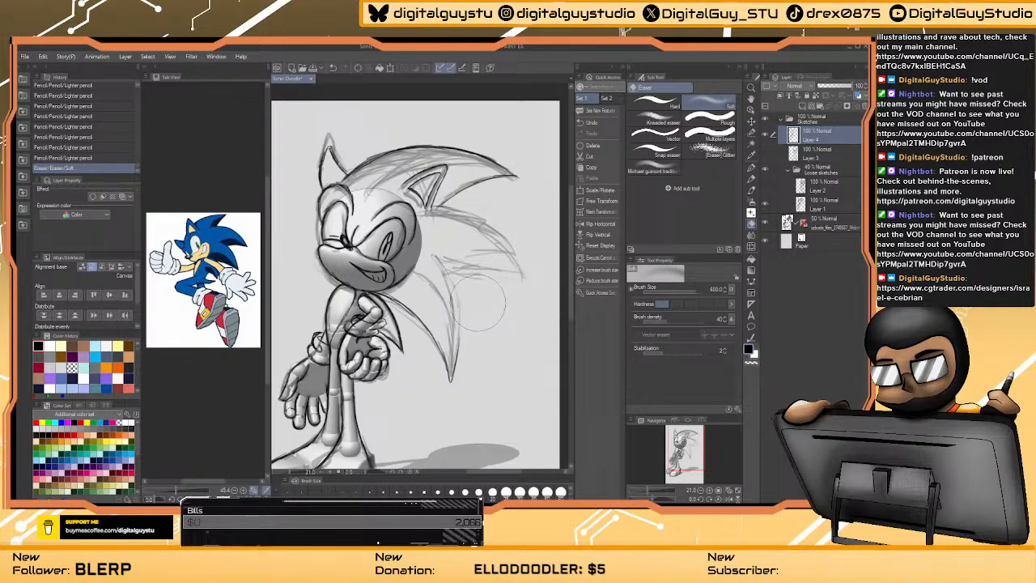
# - Darken the top quill's edges and redraw the lower quill's outer curve down to its tip with the Lighter pencil
pyautogui.click(751, 178)
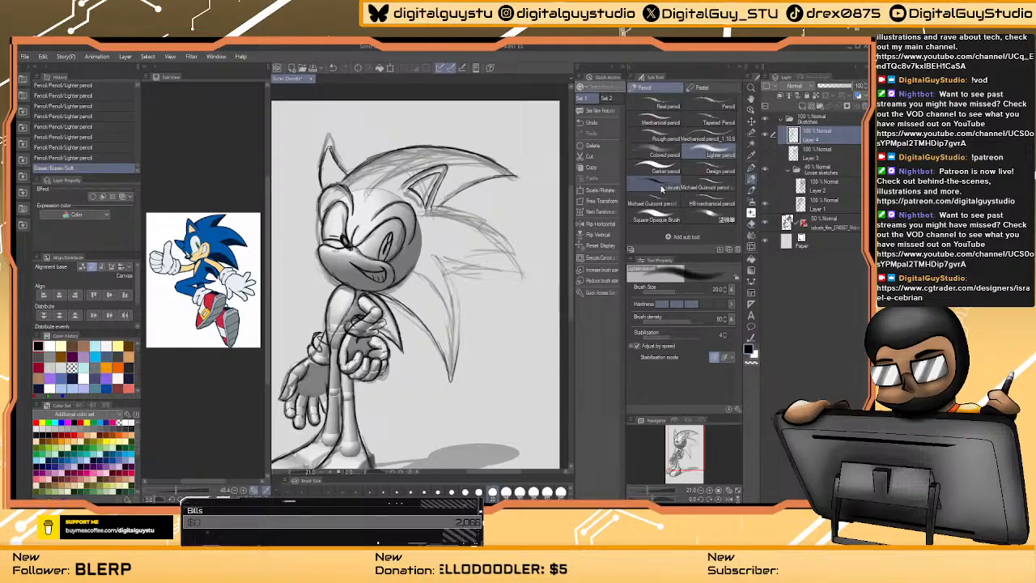
pyautogui.scroll(2, 472, 229)
pyautogui.moveTo(472, 230)
pyautogui.mouseDown()
pyautogui.moveTo(445, 250)
pyautogui.moveTo(463, 238)
pyautogui.mouseUp()
pyautogui.moveTo(340, 144); pyautogui.dragTo(381, 131)
pyautogui.moveTo(361, 136); pyautogui.dragTo(465, 134)
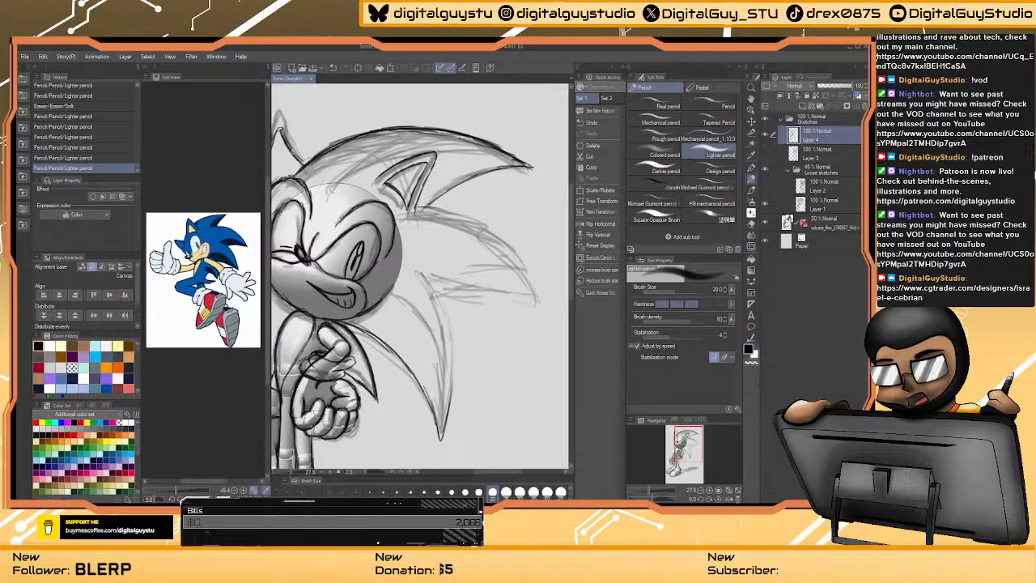
pyautogui.moveTo(437, 301)
pyautogui.mouseDown()
pyautogui.moveTo(418, 277)
pyautogui.moveTo(429, 332)
pyautogui.mouseUp()
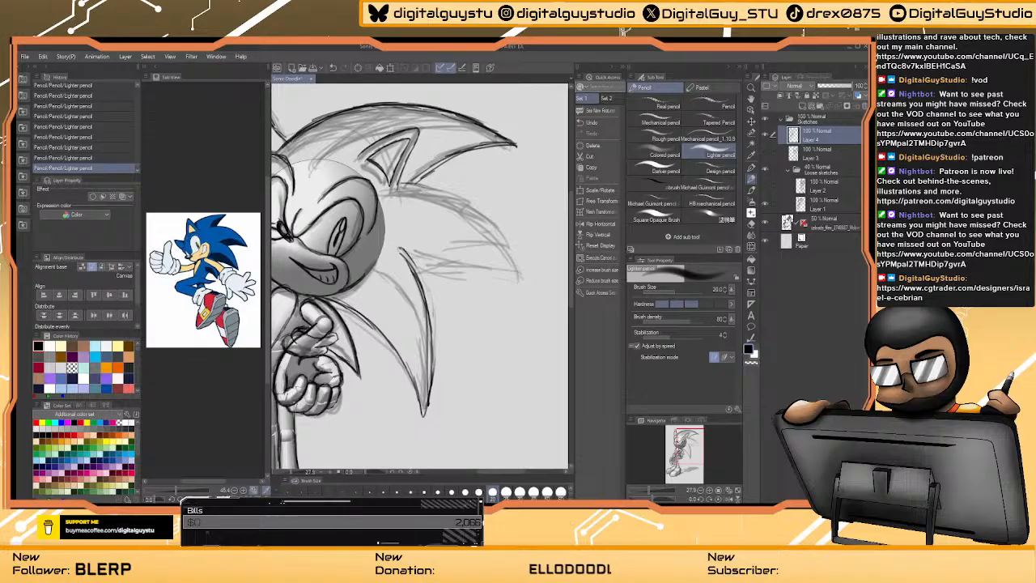
# - Switch the reference picture to the Sonic standing with one finger raised and enlarge it
pyautogui.click(231, 489)
pyautogui.click(226, 492)
pyautogui.click(232, 490)
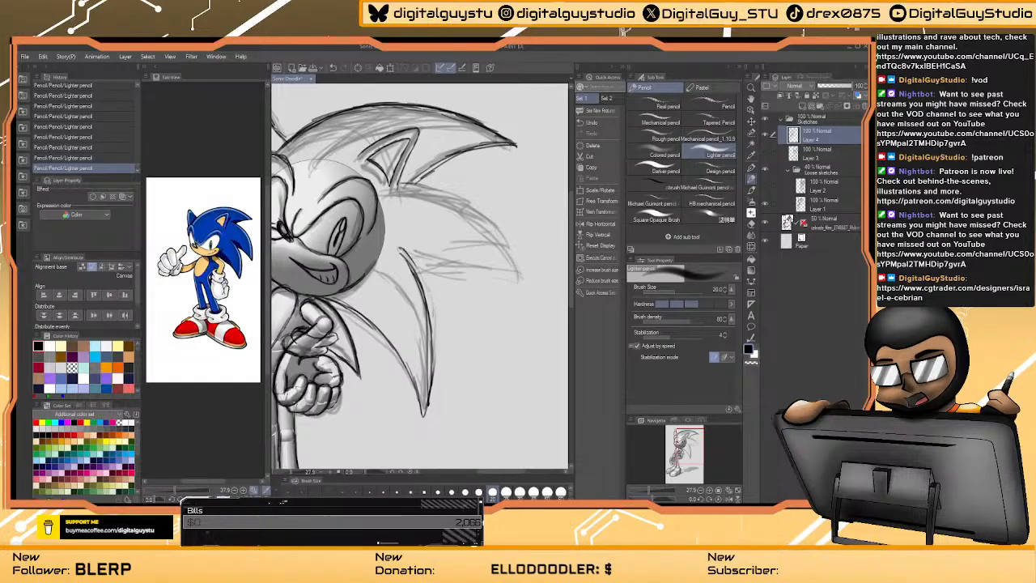
pyautogui.click(232, 489)
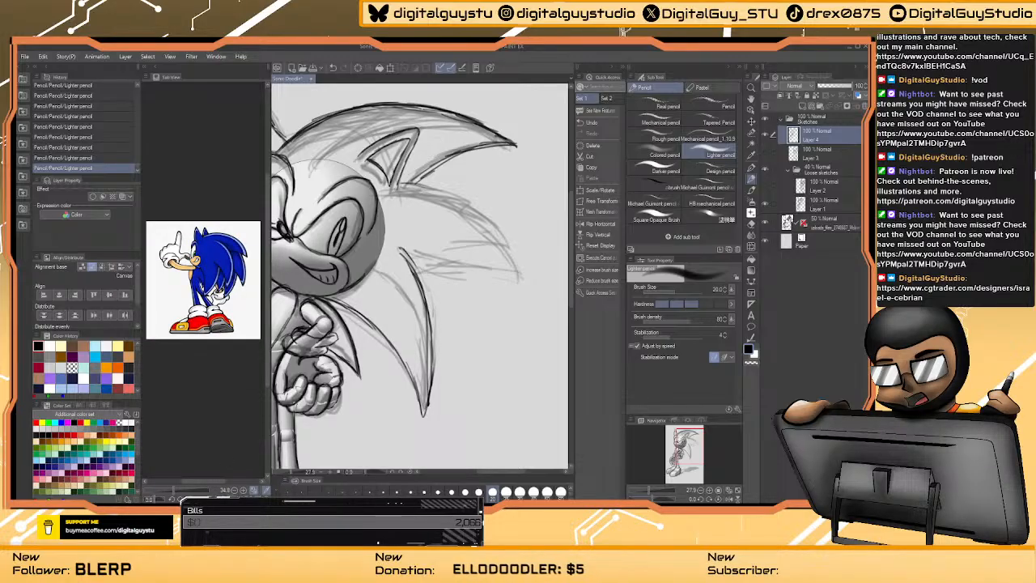
pyautogui.click(230, 491)
pyautogui.click(230, 491)
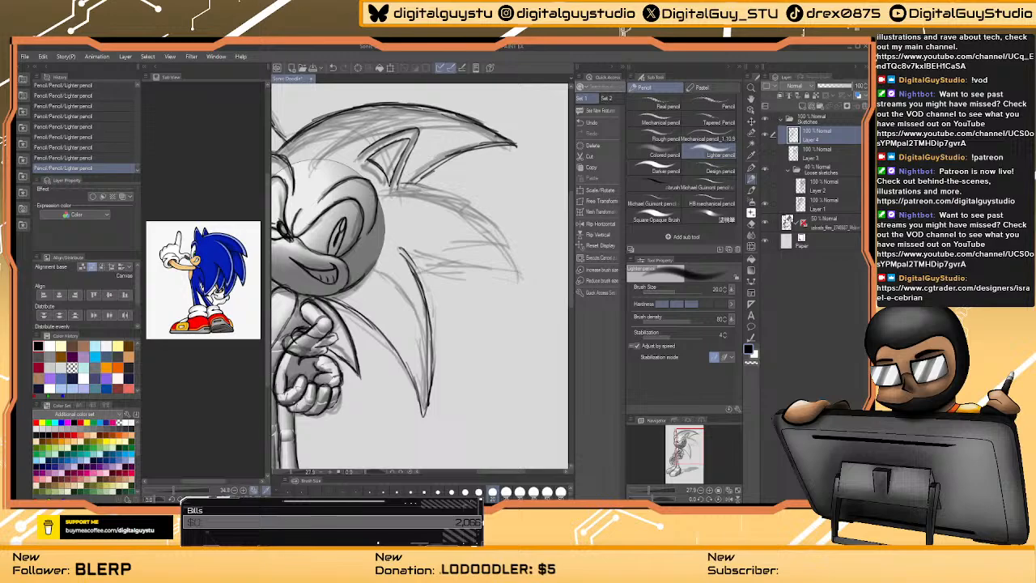
pyautogui.click(236, 492)
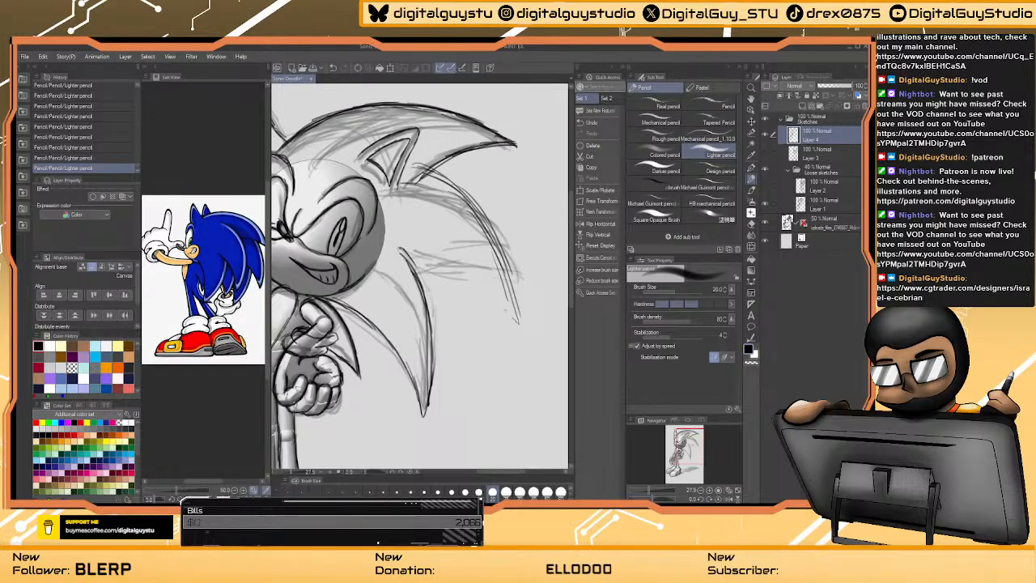
# - Redraw the middle quill with a lower, downward-curving tip, and retouch the outer edge of the lower quill
pyautogui.moveTo(468, 285); pyautogui.dragTo(488, 298)
pyautogui.moveTo(415, 264); pyautogui.dragTo(506, 328)
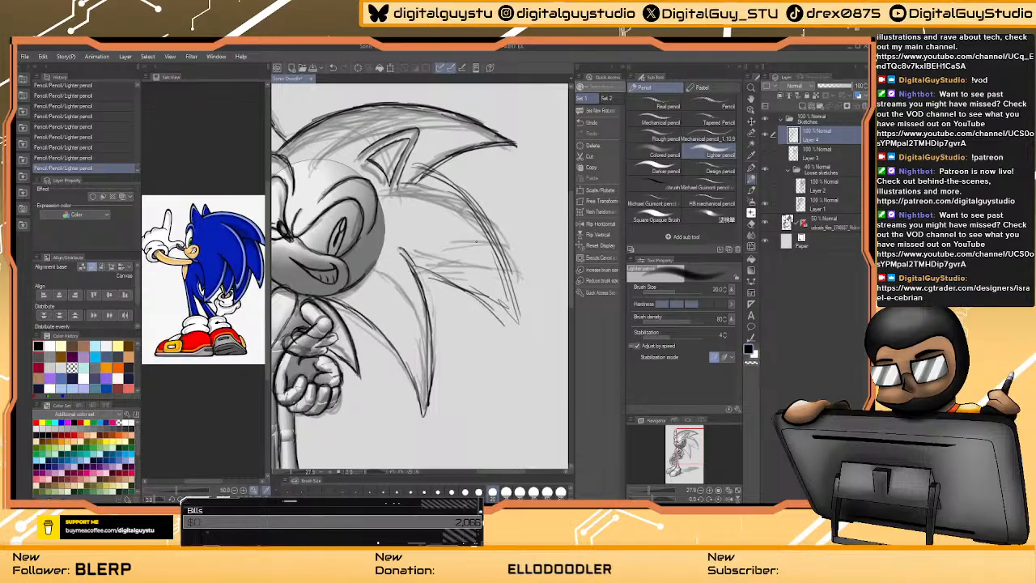
pyautogui.moveTo(481, 248)
pyautogui.mouseDown()
pyautogui.moveTo(515, 311)
pyautogui.moveTo(514, 335)
pyautogui.mouseUp()
pyautogui.moveTo(424, 271); pyautogui.dragTo(481, 296)
pyautogui.moveTo(404, 241)
pyautogui.mouseDown()
pyautogui.moveTo(430, 332)
pyautogui.moveTo(435, 387)
pyautogui.moveTo(419, 420)
pyautogui.mouseUp()
pyautogui.moveTo(404, 332); pyautogui.dragTo(384, 356)
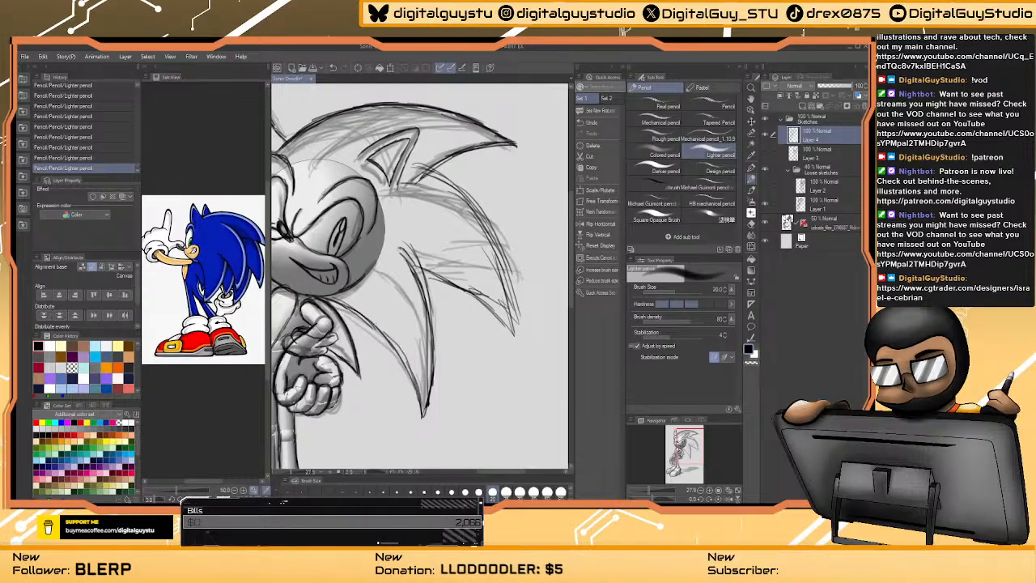
# - Add a raster layer above Layer 4 and sketch a puffy sock cuff around the near ankle
pyautogui.scroll(-5, 421, 275)
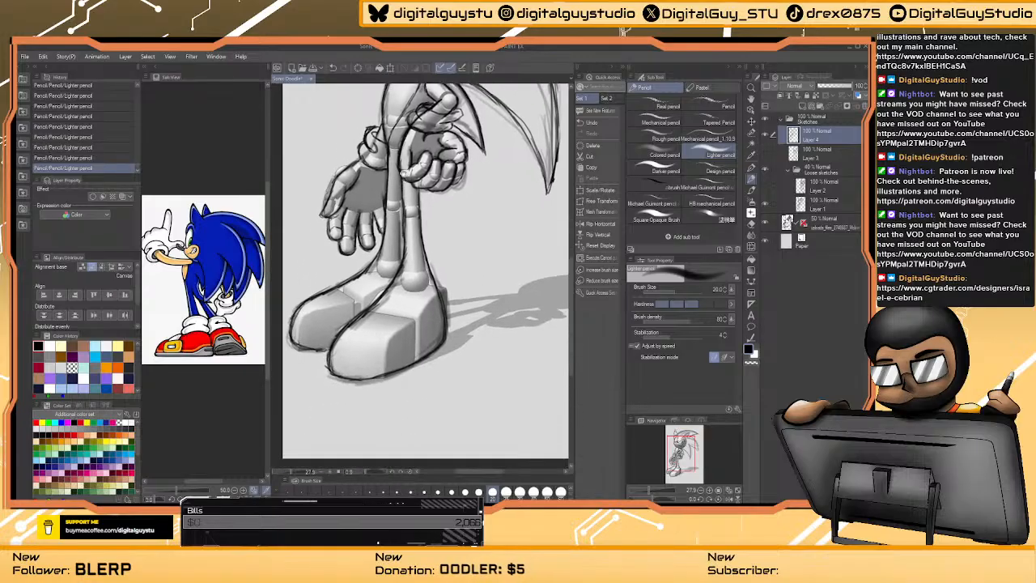
pyautogui.scroll(5, 421, 275)
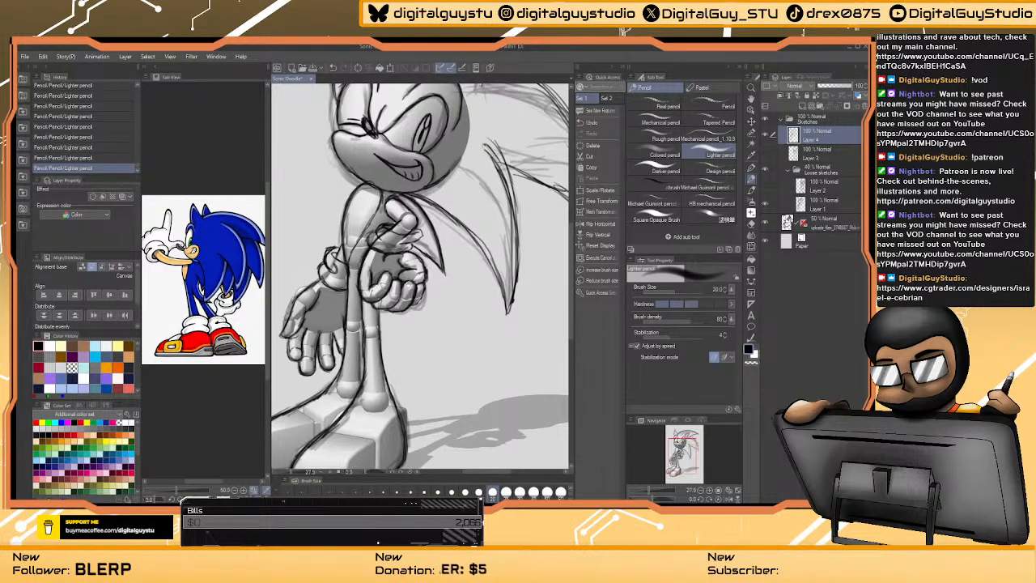
pyautogui.scroll(1, 421, 275)
pyautogui.scroll(-1, 421, 275)
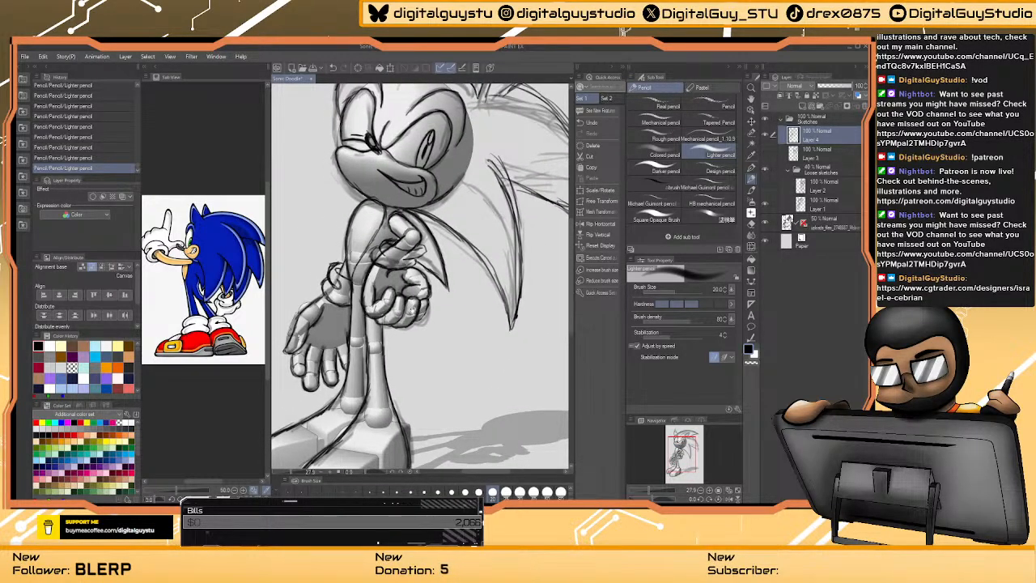
pyautogui.moveTo(412, 311); pyautogui.dragTo(419, 288)
pyautogui.moveTo(421, 246)
pyautogui.mouseDown()
pyautogui.moveTo(417, 277)
pyautogui.moveTo(483, 250)
pyautogui.moveTo(490, 77)
pyautogui.mouseUp()
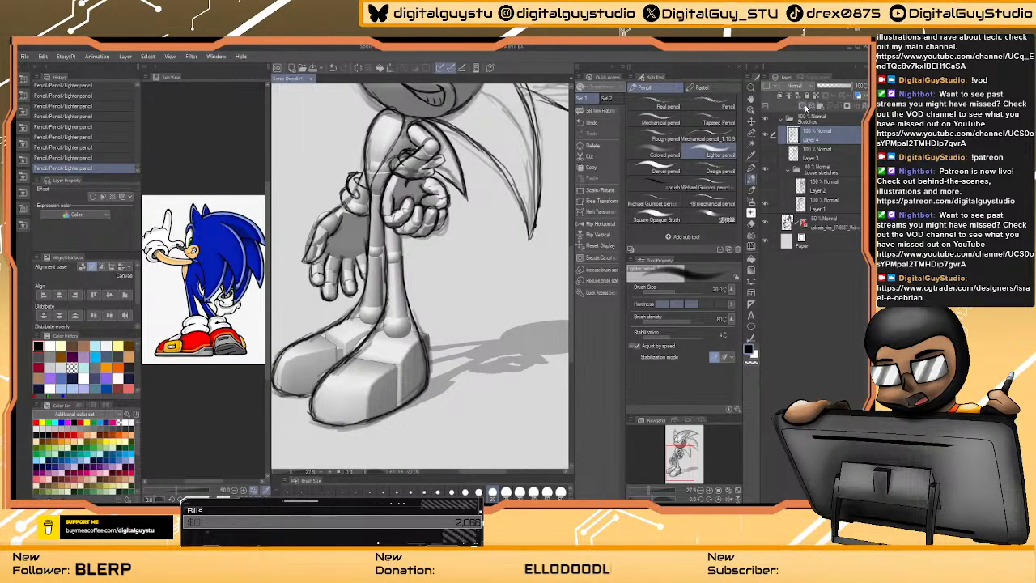
pyautogui.click(805, 107)
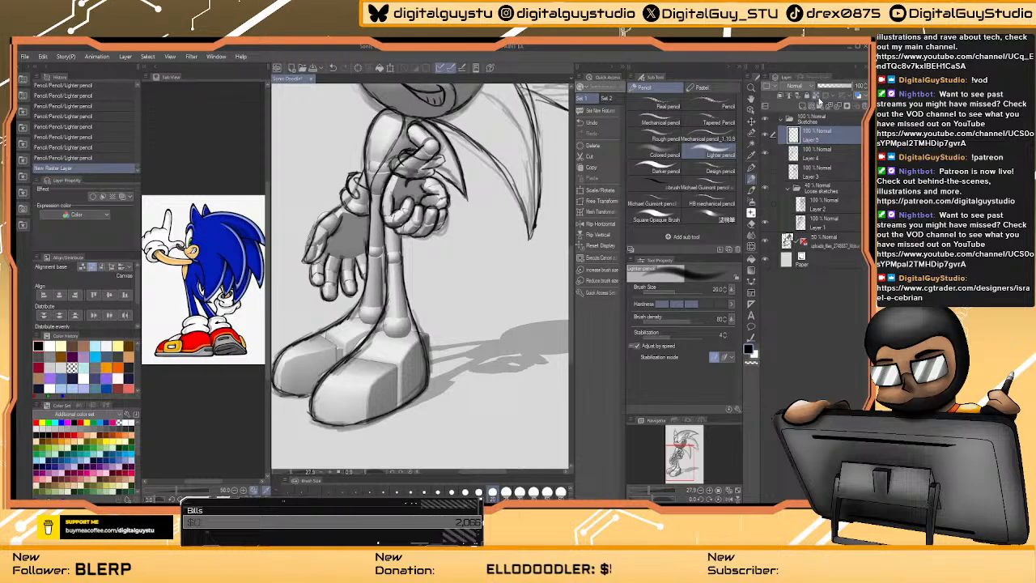
pyautogui.moveTo(385, 289); pyautogui.dragTo(425, 285)
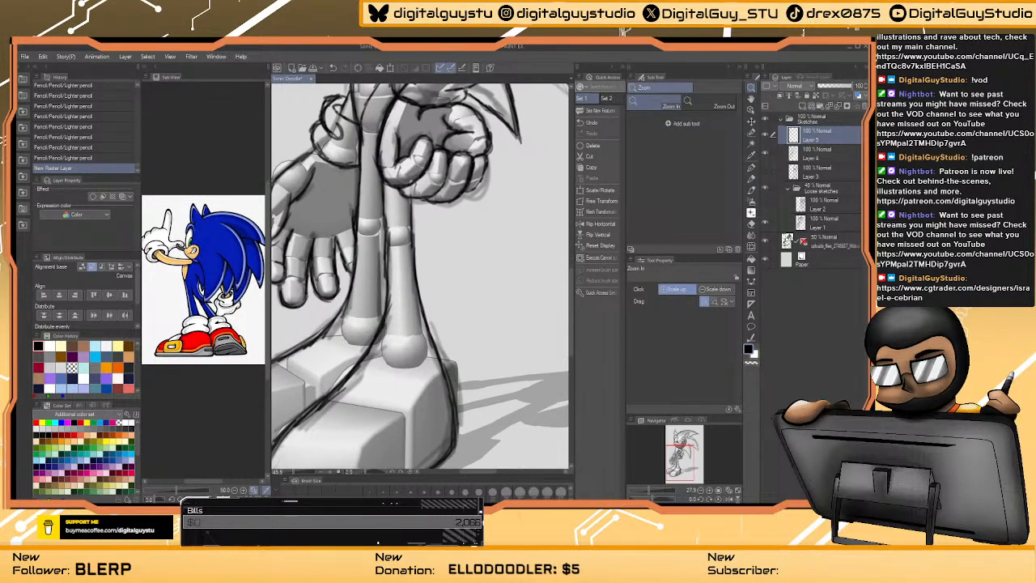
pyautogui.moveTo(364, 336)
pyautogui.mouseDown()
pyautogui.moveTo(426, 338)
pyautogui.moveTo(447, 316)
pyautogui.moveTo(391, 347)
pyautogui.moveTo(362, 351)
pyautogui.moveTo(354, 339)
pyautogui.mouseUp()
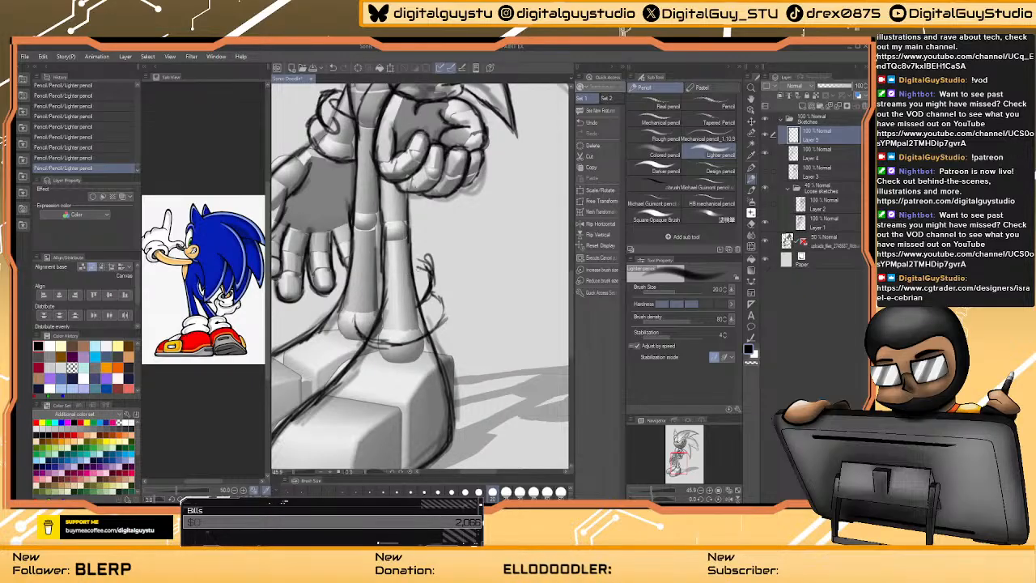
pyautogui.moveTo(413, 275)
pyautogui.mouseDown()
pyautogui.moveTo(363, 284)
pyautogui.moveTo(375, 293)
pyautogui.moveTo(426, 279)
pyautogui.moveTo(397, 264)
pyautogui.moveTo(370, 294)
pyautogui.moveTo(365, 310)
pyautogui.moveTo(378, 310)
pyautogui.moveTo(353, 296)
pyautogui.moveTo(376, 264)
pyautogui.moveTo(360, 307)
pyautogui.mouseUp()
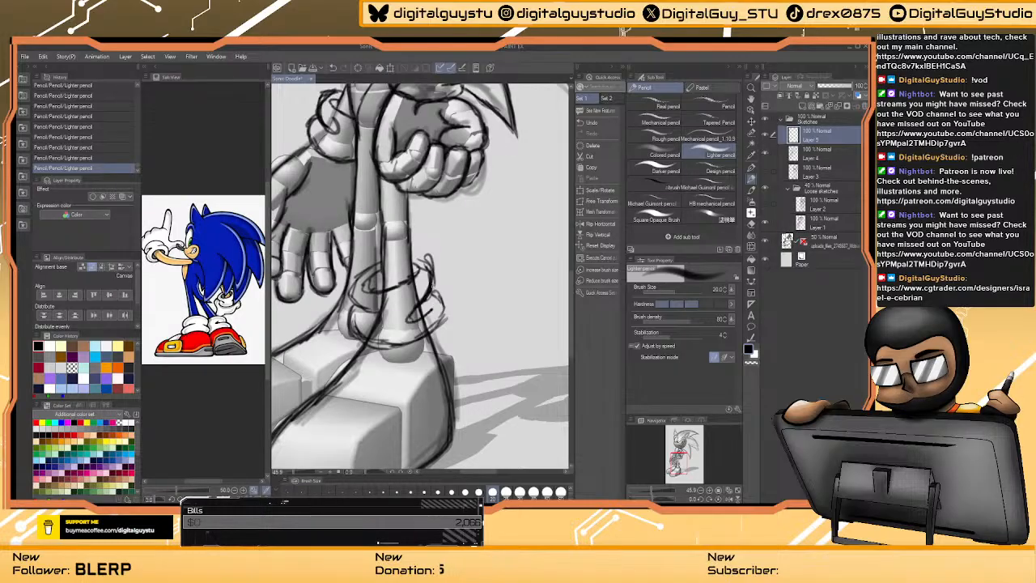
# - Sketch the matching sock cuff around the far ankle, behind the near one
pyautogui.moveTo(389, 263); pyautogui.dragTo(424, 259)
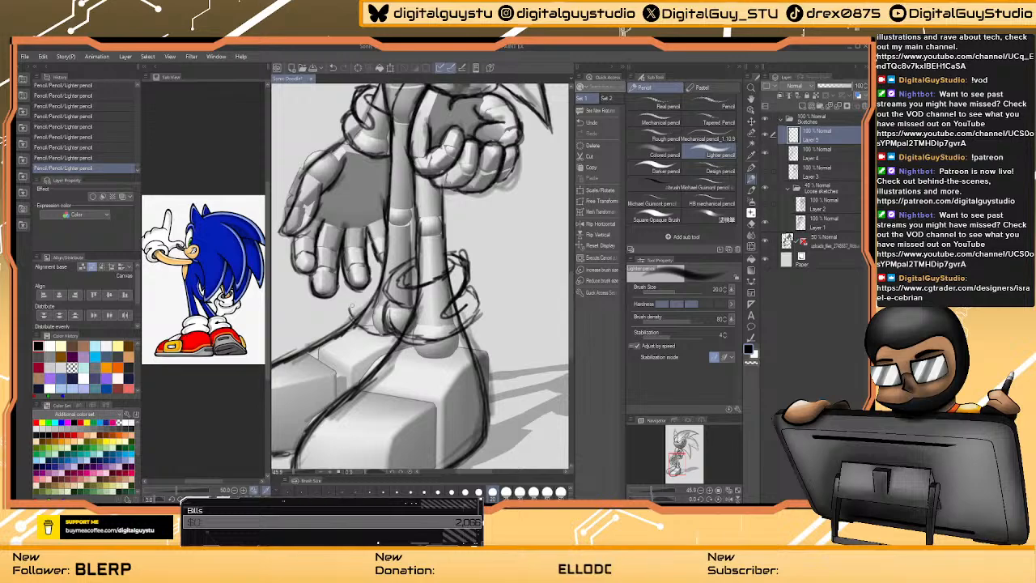
pyautogui.moveTo(355, 295)
pyautogui.mouseDown()
pyautogui.moveTo(350, 321)
pyautogui.moveTo(372, 332)
pyautogui.mouseUp()
pyautogui.moveTo(362, 293)
pyautogui.mouseDown()
pyautogui.moveTo(413, 247)
pyautogui.moveTo(378, 294)
pyautogui.moveTo(366, 271)
pyautogui.moveTo(374, 260)
pyautogui.moveTo(416, 250)
pyautogui.moveTo(372, 262)
pyautogui.moveTo(365, 286)
pyautogui.moveTo(376, 293)
pyautogui.moveTo(353, 310)
pyautogui.mouseUp()
pyautogui.scroll(-3, 421, 275)
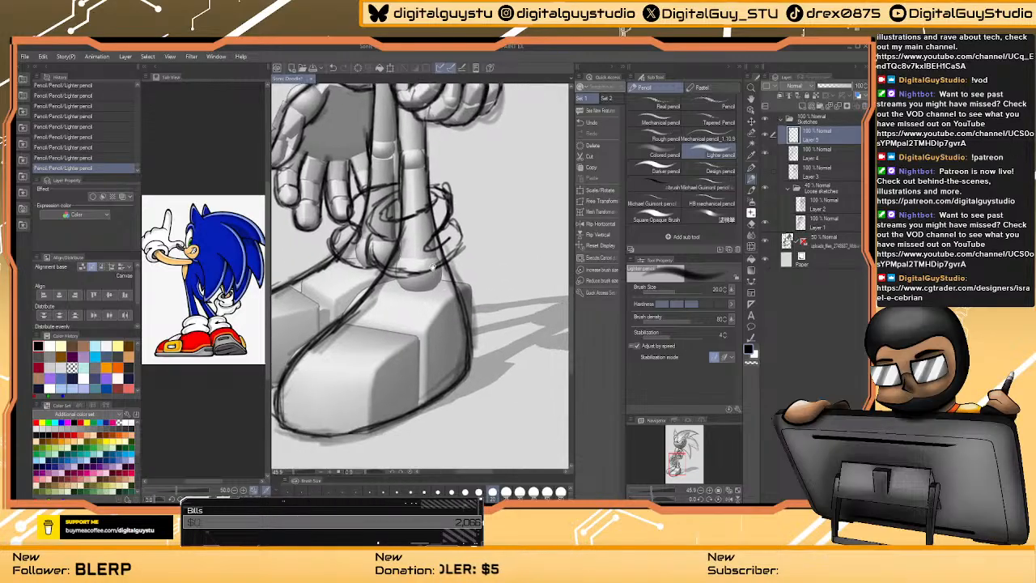
# - Lower Layer 4's opacity to 40% and make Layer 5 the active layer again
pyautogui.click(823, 157)
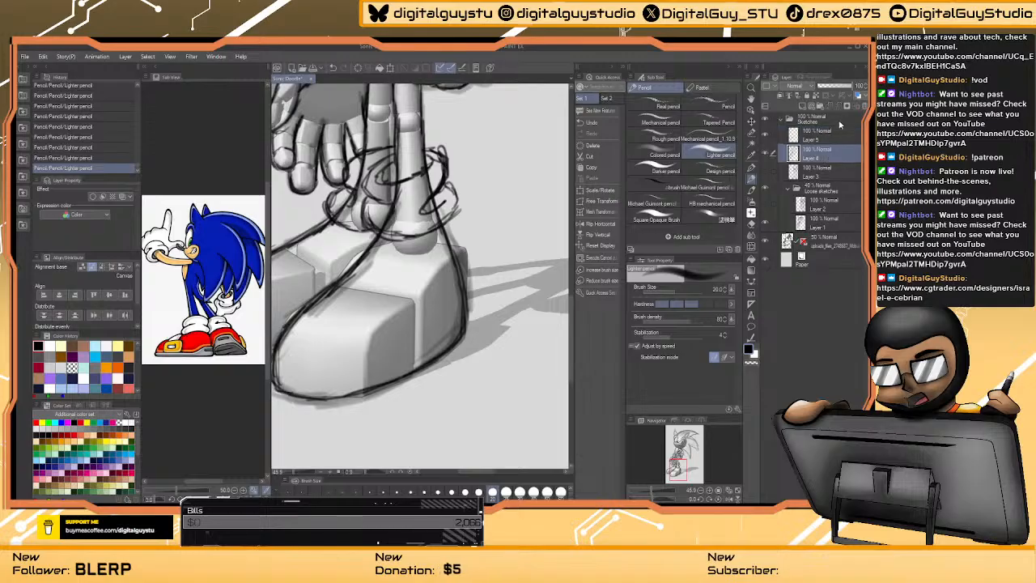
pyautogui.moveTo(844, 89); pyautogui.dragTo(833, 90)
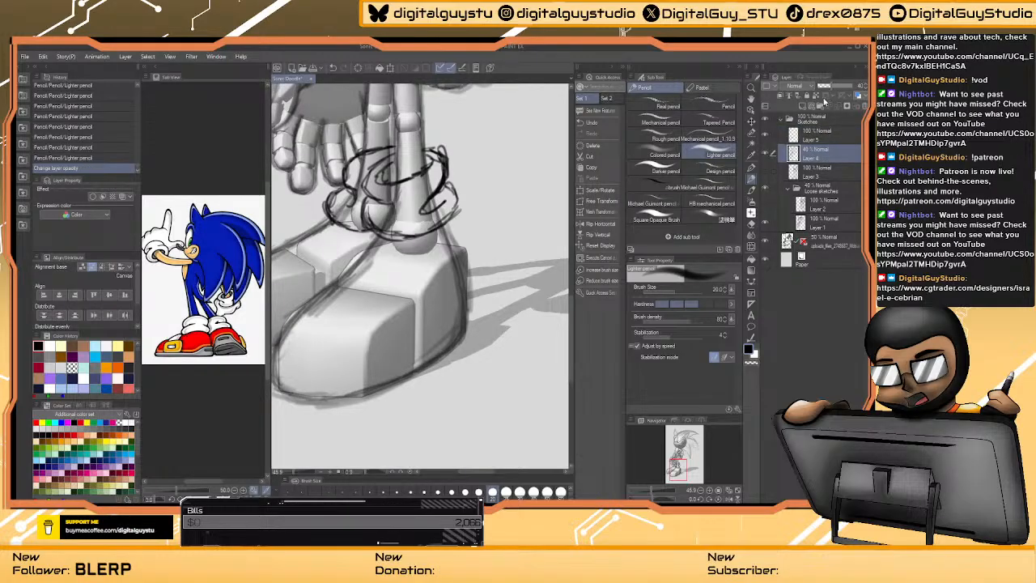
pyautogui.click(832, 139)
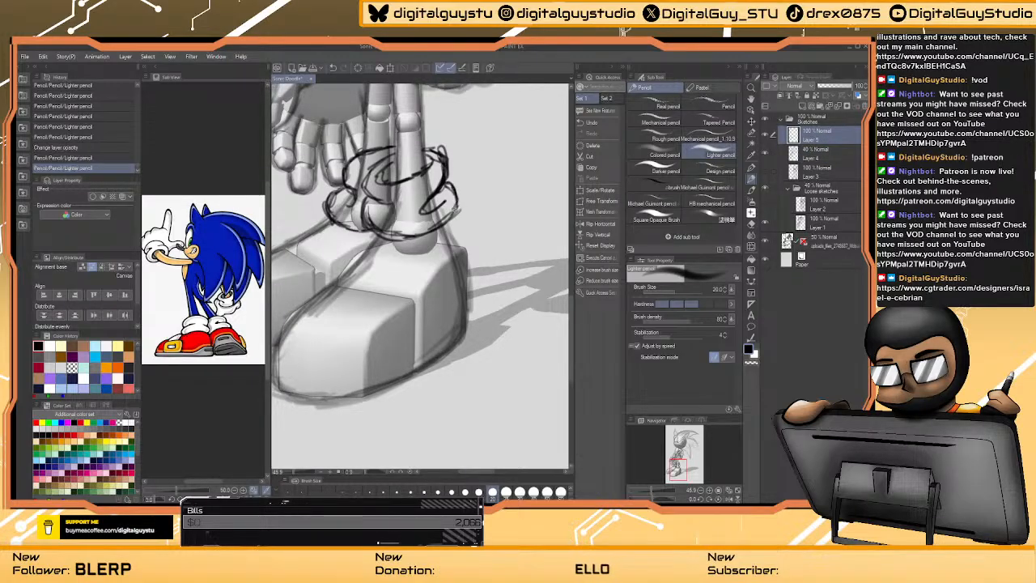
# - Reinforce the folds and outer contours of both sock cuffs on Layer 5
pyautogui.moveTo(454, 194); pyautogui.dragTo(458, 208)
pyautogui.moveTo(378, 233); pyautogui.dragTo(421, 240)
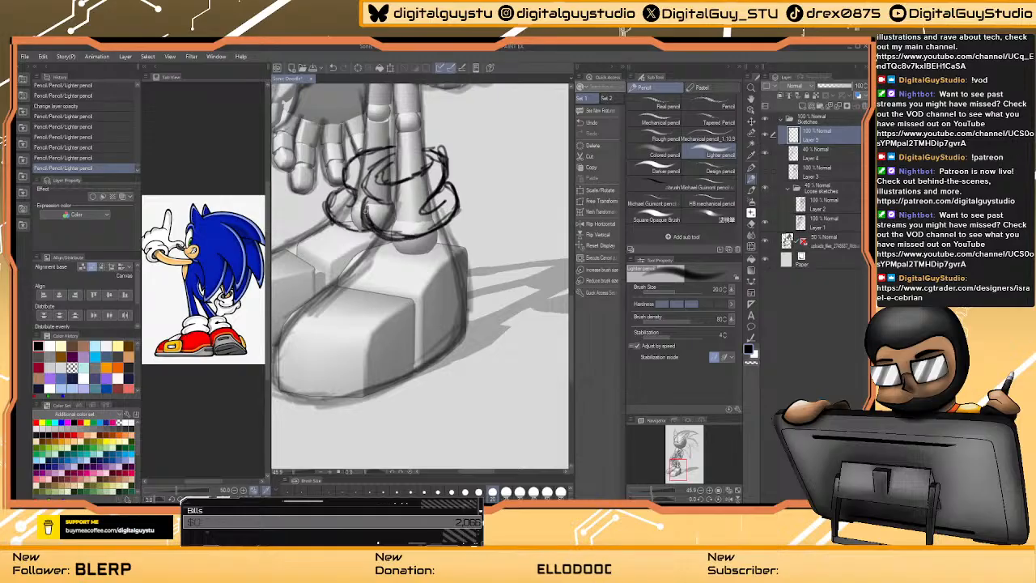
pyautogui.moveTo(364, 199)
pyautogui.mouseDown()
pyautogui.moveTo(371, 215)
pyautogui.moveTo(385, 215)
pyautogui.mouseUp()
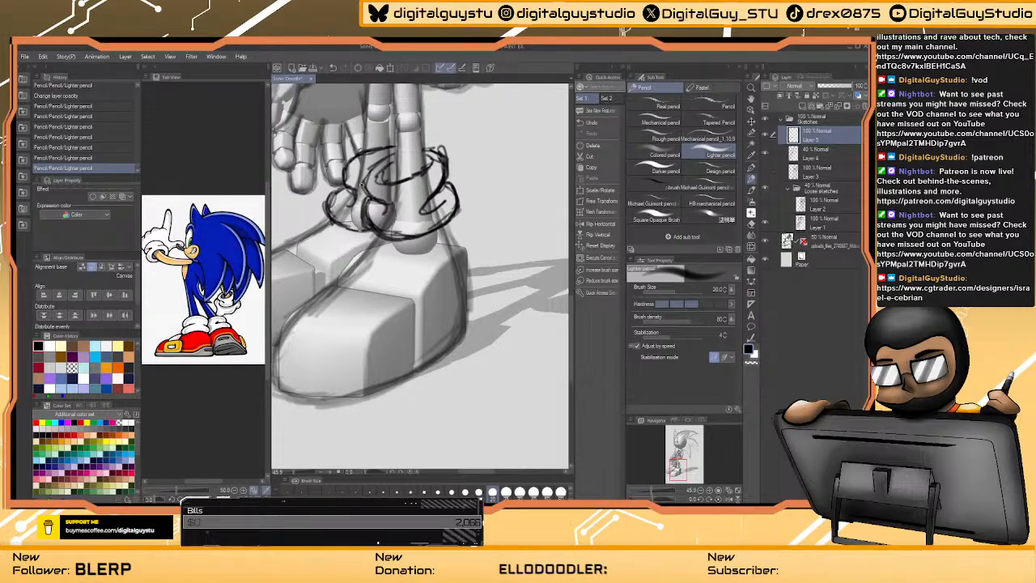
pyautogui.moveTo(387, 152); pyautogui.dragTo(395, 186)
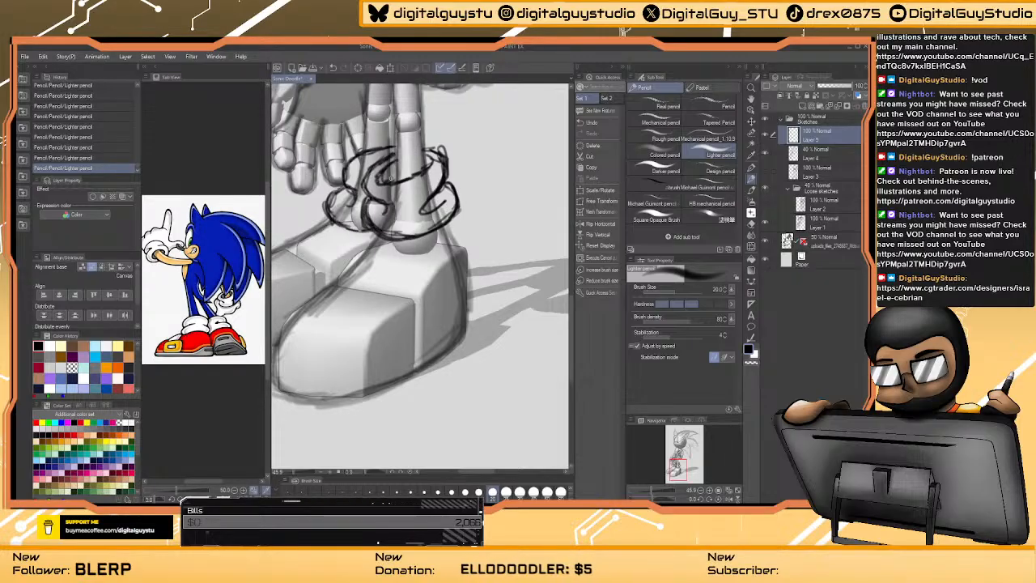
pyautogui.moveTo(400, 144)
pyautogui.mouseDown()
pyautogui.moveTo(356, 152)
pyautogui.moveTo(343, 181)
pyautogui.mouseUp()
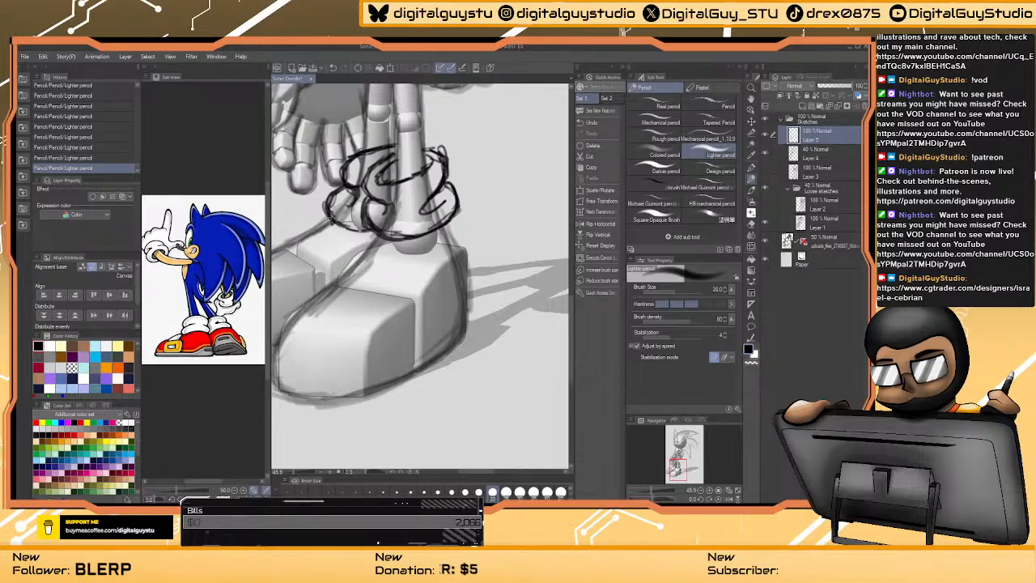
# - Outline both shoes over the faded sketch and draw the curved strap lines across them
pyautogui.moveTo(422, 254)
pyautogui.mouseDown()
pyautogui.moveTo(437, 233)
pyautogui.moveTo(486, 304)
pyautogui.moveTo(498, 293)
pyautogui.moveTo(458, 338)
pyautogui.moveTo(366, 375)
pyautogui.moveTo(310, 370)
pyautogui.moveTo(303, 337)
pyautogui.moveTo(333, 286)
pyautogui.moveTo(361, 272)
pyautogui.moveTo(406, 293)
pyautogui.moveTo(430, 349)
pyautogui.moveTo(418, 318)
pyautogui.moveTo(374, 279)
pyautogui.moveTo(343, 279)
pyautogui.moveTo(316, 317)
pyautogui.mouseUp()
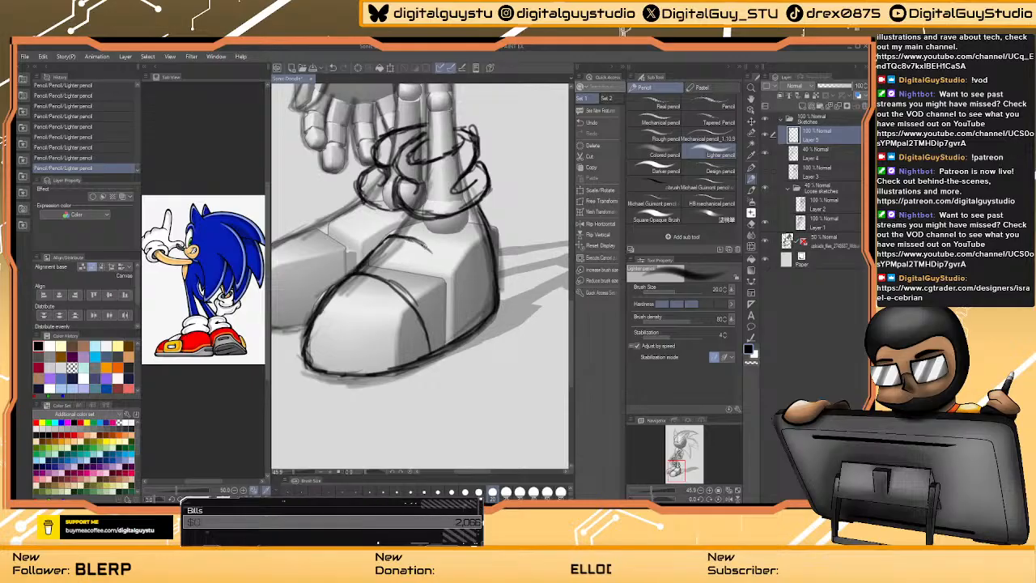
pyautogui.moveTo(423, 245)
pyautogui.mouseDown()
pyautogui.moveTo(450, 272)
pyautogui.moveTo(467, 322)
pyautogui.moveTo(455, 283)
pyautogui.moveTo(397, 235)
pyautogui.moveTo(405, 215)
pyautogui.moveTo(391, 238)
pyautogui.mouseUp()
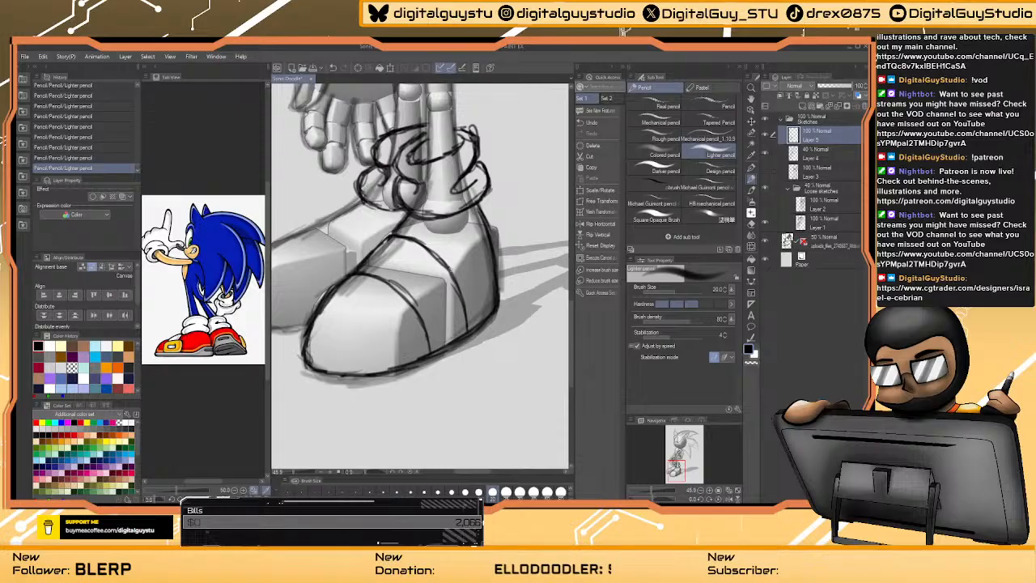
pyautogui.moveTo(450, 267); pyautogui.dragTo(472, 329)
pyautogui.moveTo(377, 248); pyautogui.dragTo(469, 269)
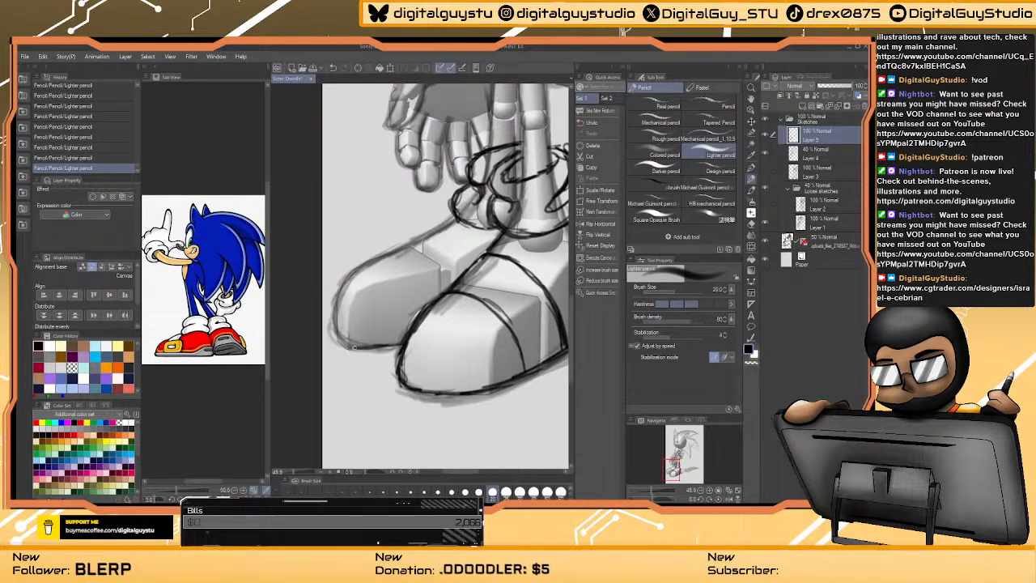
pyautogui.moveTo(354, 346)
pyautogui.mouseDown()
pyautogui.moveTo(335, 319)
pyautogui.moveTo(360, 275)
pyautogui.mouseUp()
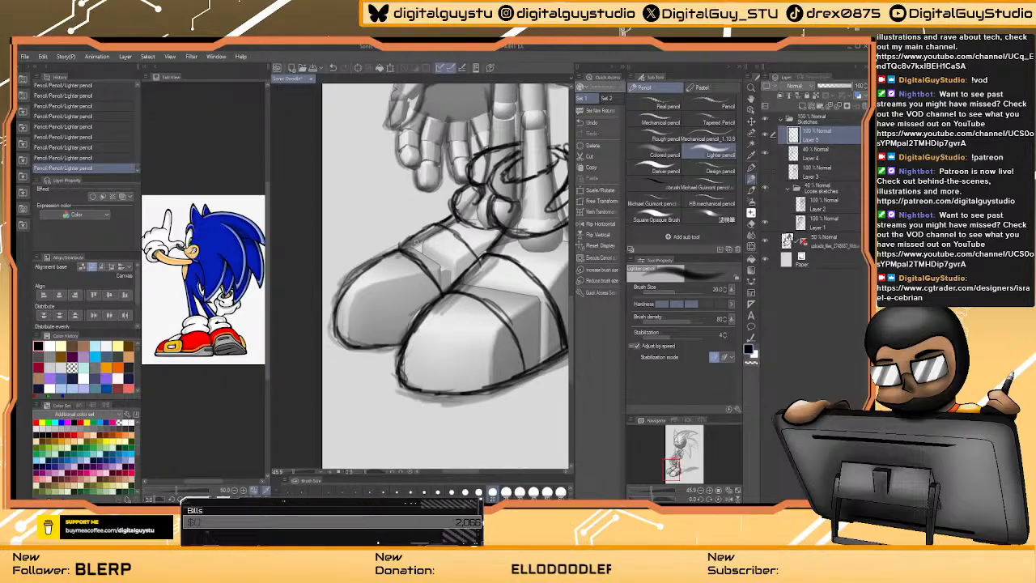
# - Add a new raster layer above Layer 5 and sketch the rectangular buckle on the near shoe's side with the pencil size at 12
pyautogui.moveTo(403, 346); pyautogui.dragTo(364, 348)
pyautogui.moveTo(556, 316); pyautogui.dragTo(474, 310)
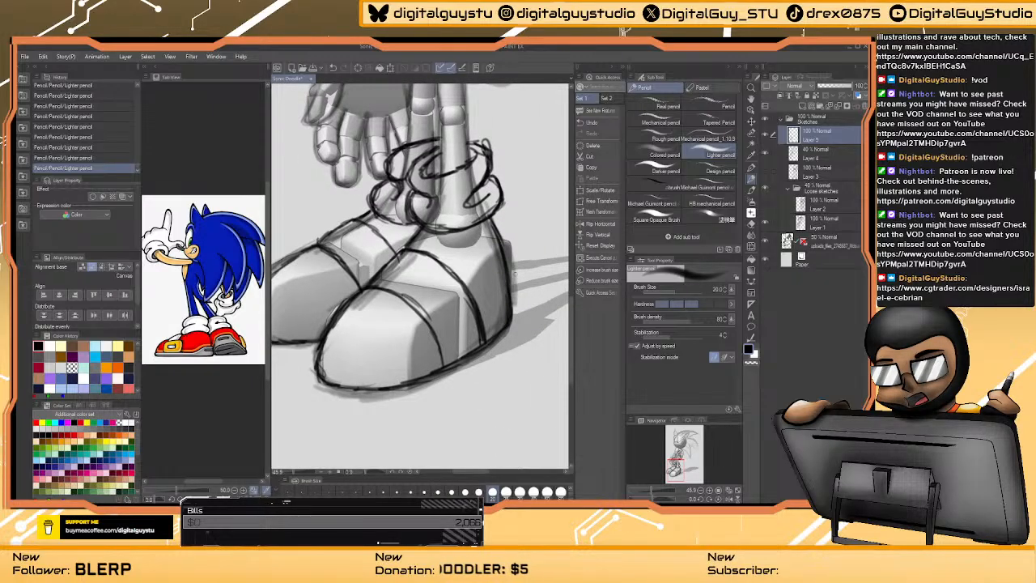
pyautogui.press('[')
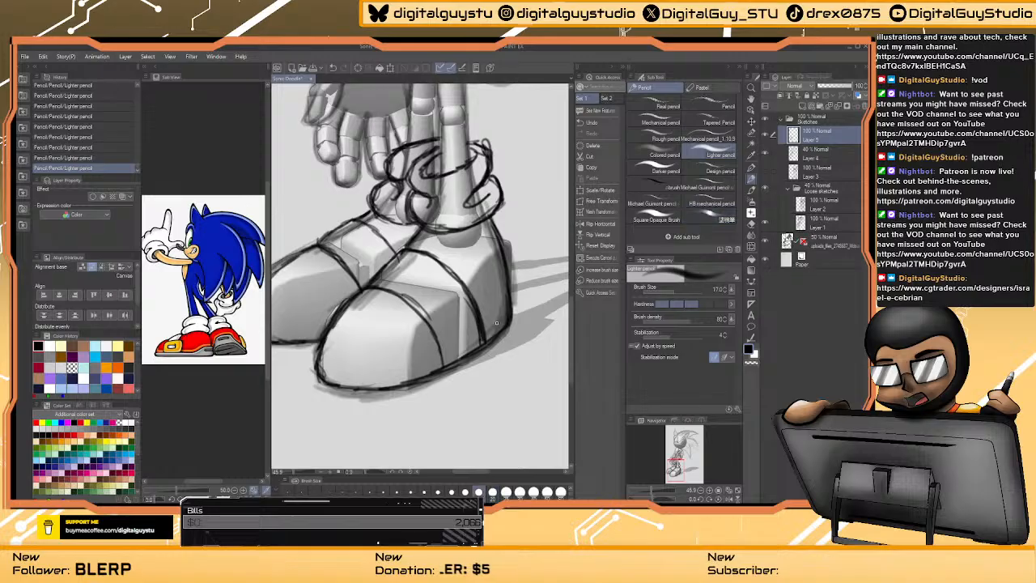
pyautogui.press(']')
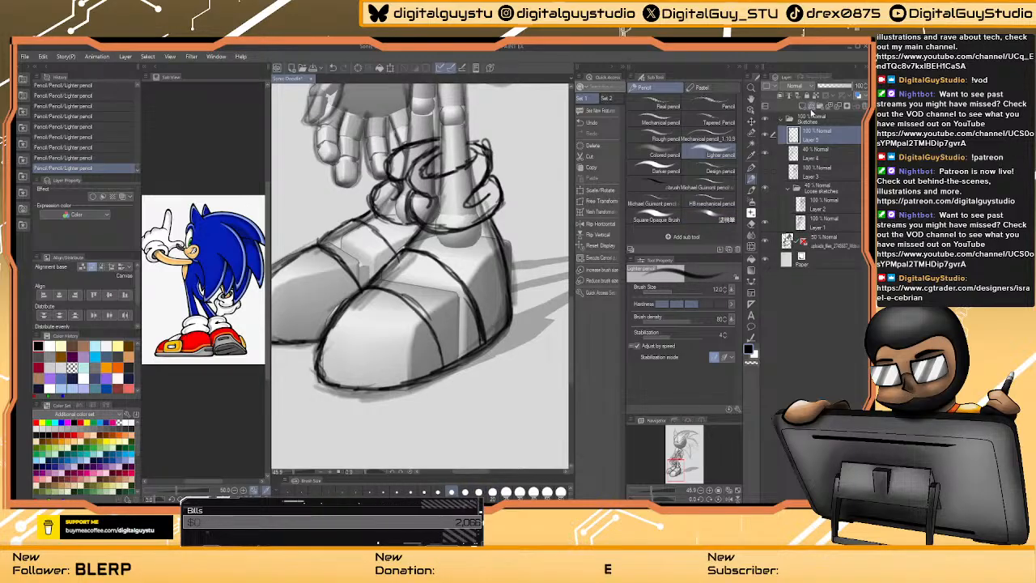
pyautogui.click(801, 110)
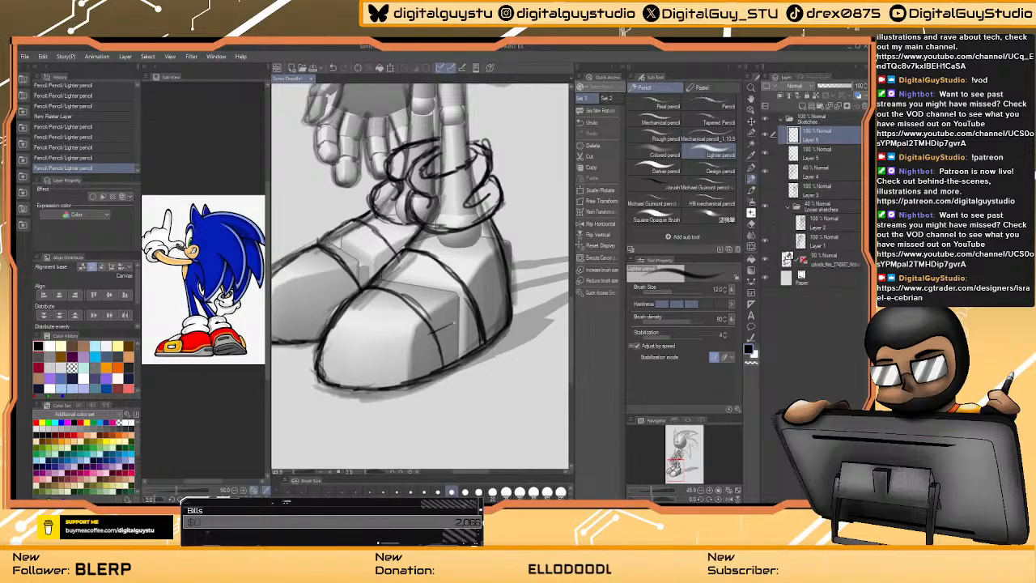
pyautogui.moveTo(431, 332)
pyautogui.mouseDown()
pyautogui.moveTo(484, 303)
pyautogui.moveTo(426, 335)
pyautogui.moveTo(433, 369)
pyautogui.mouseUp()
pyautogui.moveTo(479, 306); pyautogui.dragTo(491, 339)
pyautogui.moveTo(485, 311); pyautogui.dragTo(492, 340)
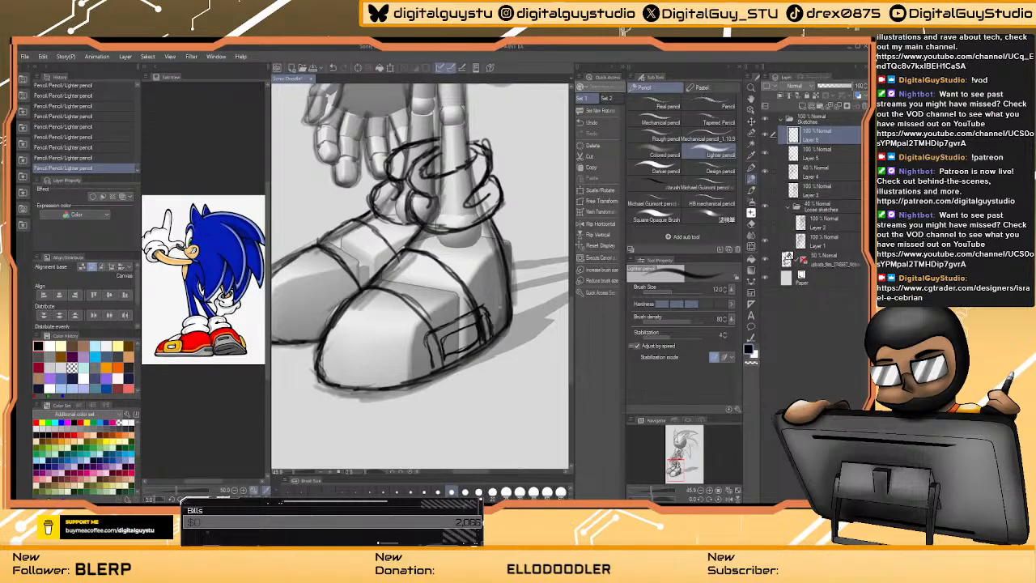
# - Draw the sole edges along the underside of both shoes, raising the pencil size to 15
pyautogui.scroll(-1, 505, 230)
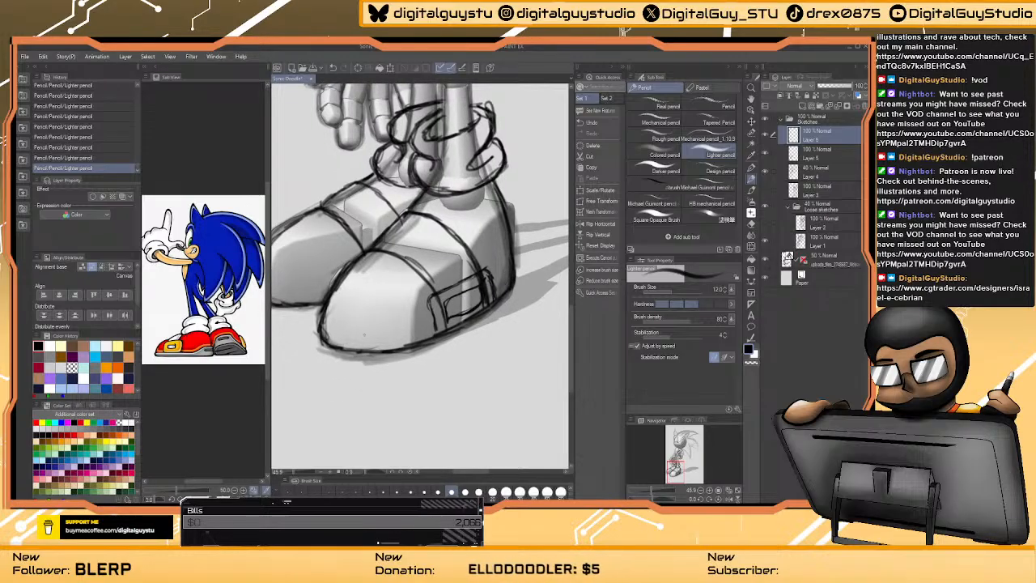
pyautogui.moveTo(321, 341)
pyautogui.mouseDown()
pyautogui.moveTo(334, 361)
pyautogui.moveTo(324, 356)
pyautogui.mouseUp()
pyautogui.press(']')
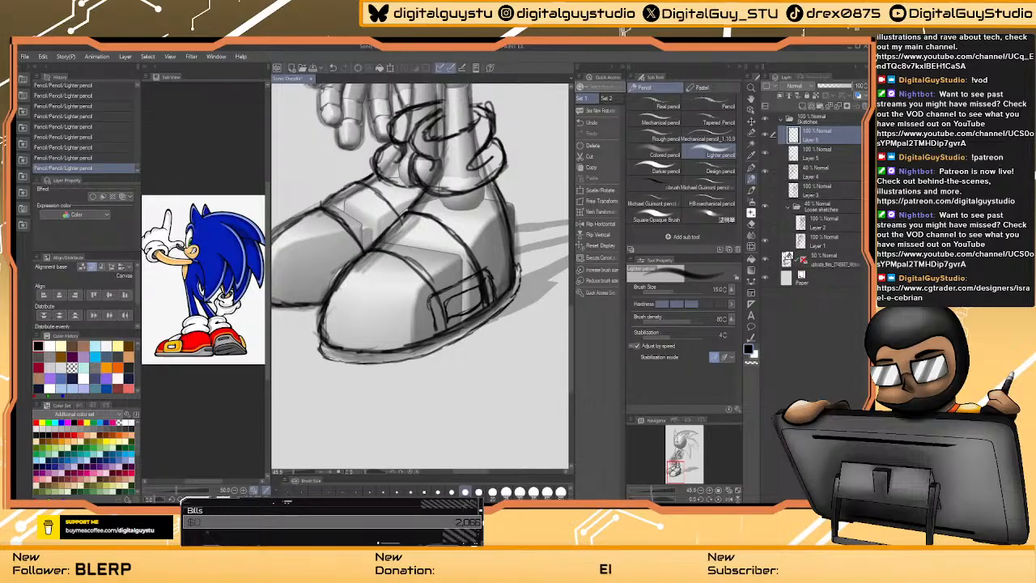
pyautogui.moveTo(364, 242); pyautogui.dragTo(441, 243)
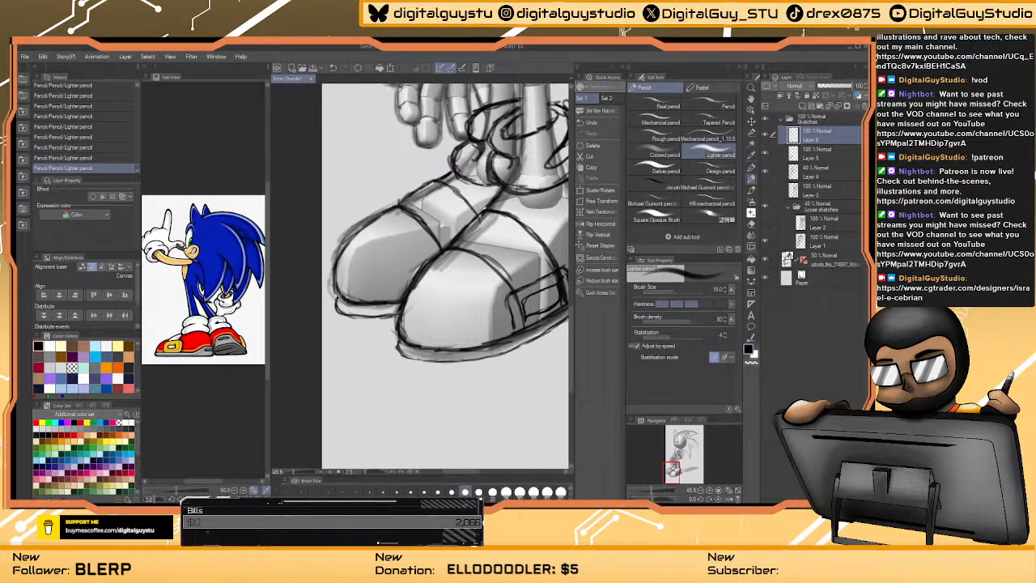
pyautogui.moveTo(448, 316)
pyautogui.mouseDown()
pyautogui.moveTo(421, 353)
pyautogui.moveTo(369, 353)
pyautogui.moveTo(411, 354)
pyautogui.moveTo(397, 336)
pyautogui.moveTo(385, 344)
pyautogui.mouseUp()
pyautogui.moveTo(443, 287)
pyautogui.mouseDown()
pyautogui.moveTo(412, 287)
pyautogui.moveTo(427, 305)
pyautogui.moveTo(426, 276)
pyautogui.mouseUp()
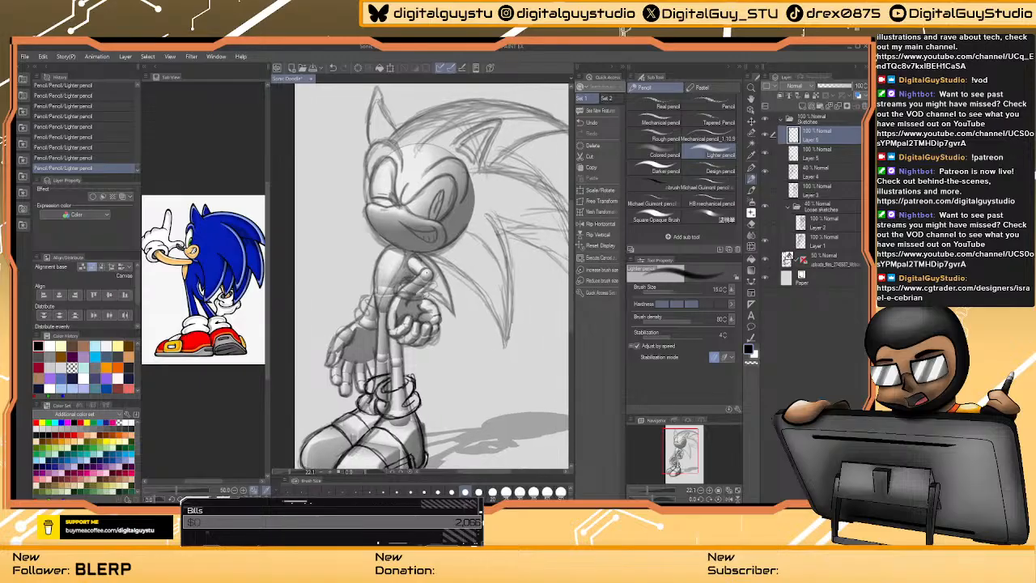
# - Restore Layer 4's opacity to 100% and make the topmost sketch layer, Layer 6, active again
pyautogui.click(836, 157)
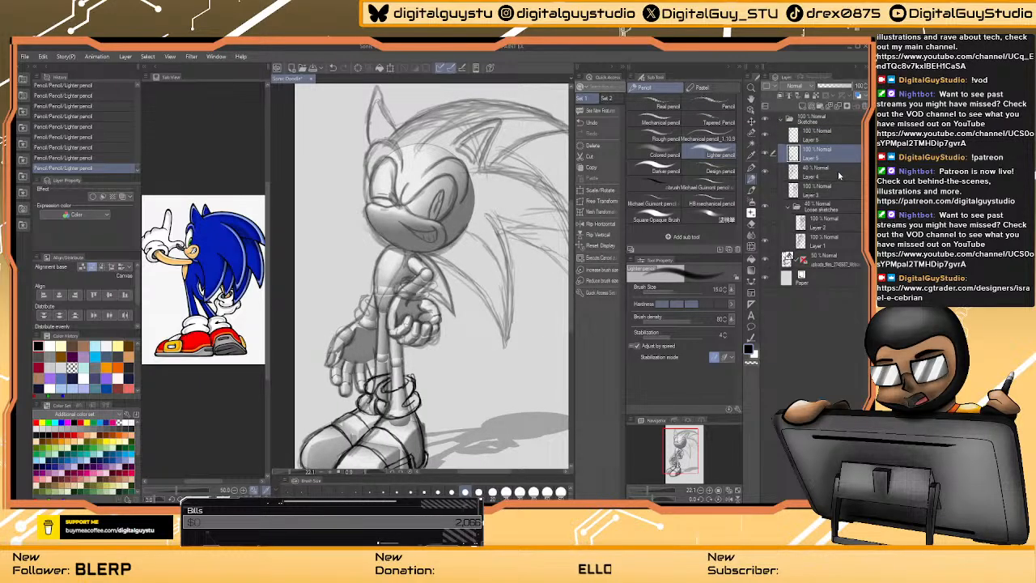
pyautogui.click(827, 167)
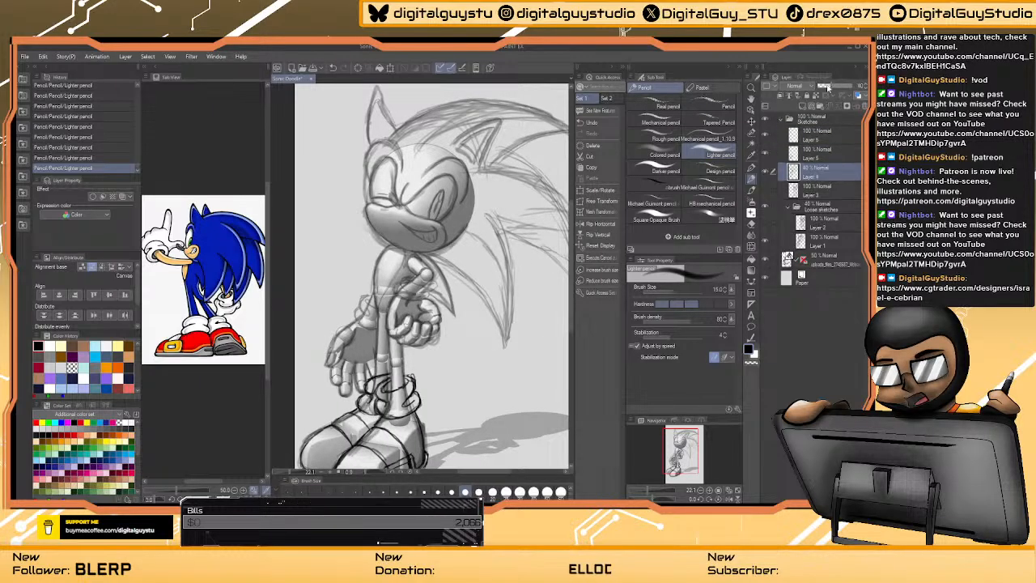
pyautogui.click(823, 149)
pyautogui.click(833, 136)
pyautogui.moveTo(473, 308)
pyautogui.mouseDown()
pyautogui.moveTo(457, 262)
pyautogui.moveTo(455, 277)
pyautogui.moveTo(429, 280)
pyautogui.moveTo(443, 280)
pyautogui.mouseUp()
pyautogui.hotkey('ctrl', 'space')
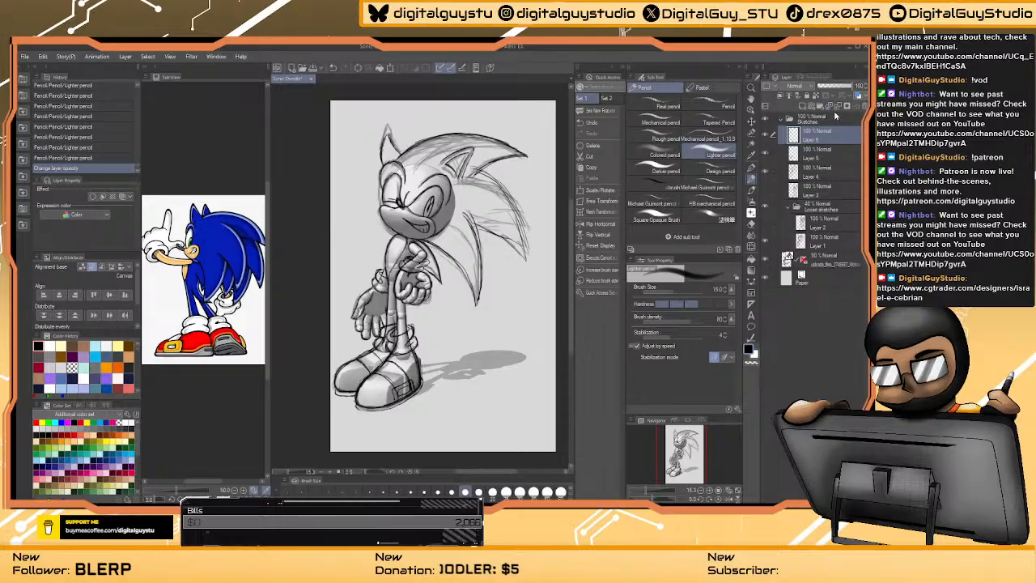
# - Merge Layers 4, 5 and 6 into one layer and show the hidden sketches on Layers 3 and 2
pyautogui.keyDown('shift'); pyautogui.click(841, 170); pyautogui.keyUp('shift')
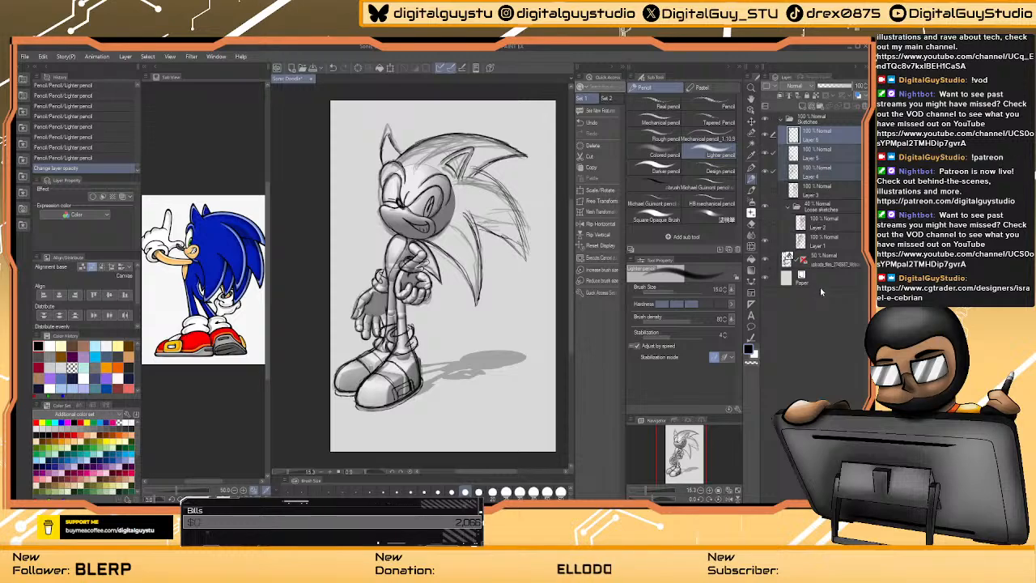
pyautogui.hotkey('shift', 'alt', 'e')
pyautogui.click(767, 168)
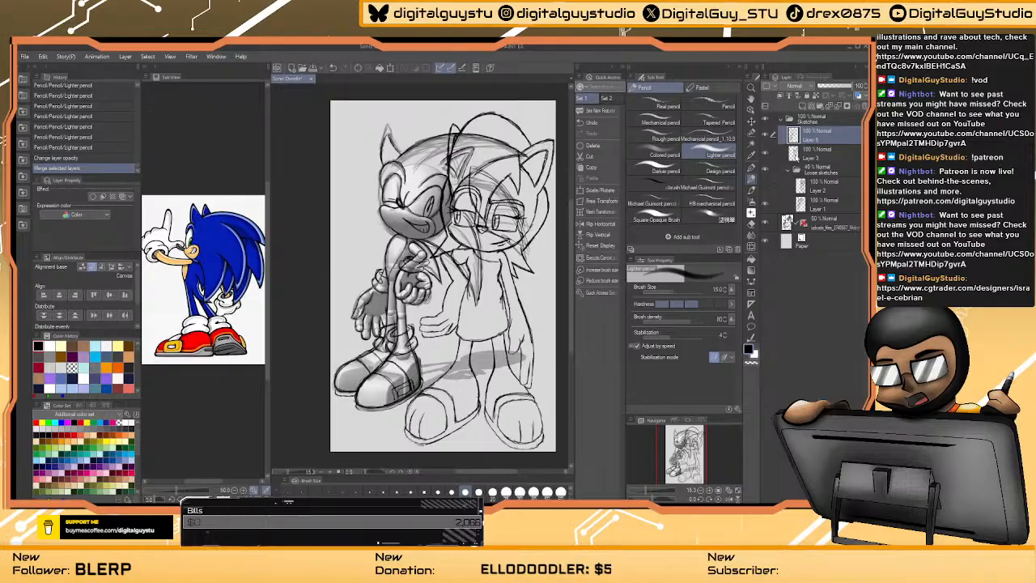
pyautogui.click(769, 189)
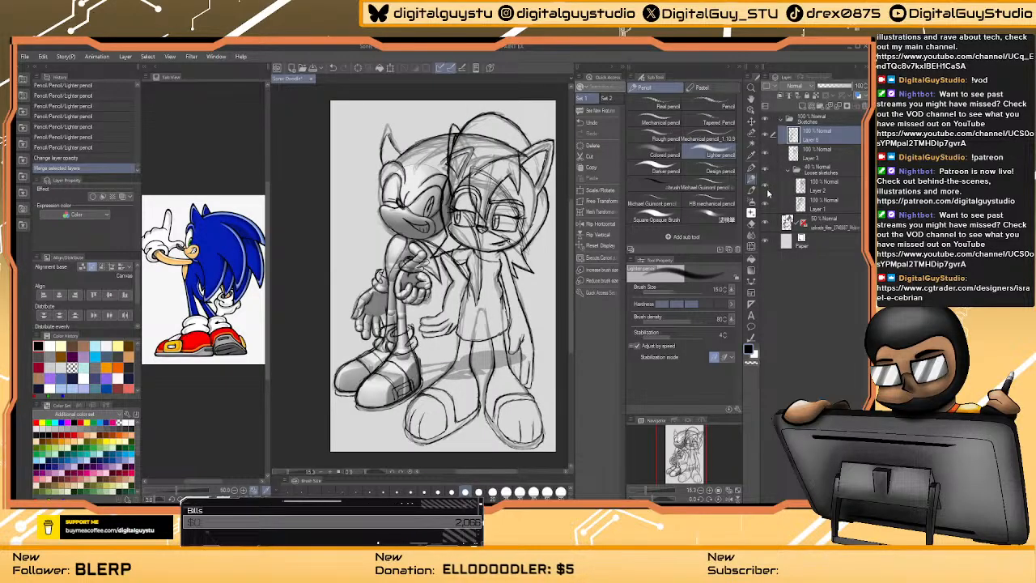
# - Browse the reference images, settle on the running red-haired character in blue boots, and save the drawing
pyautogui.click(234, 491)
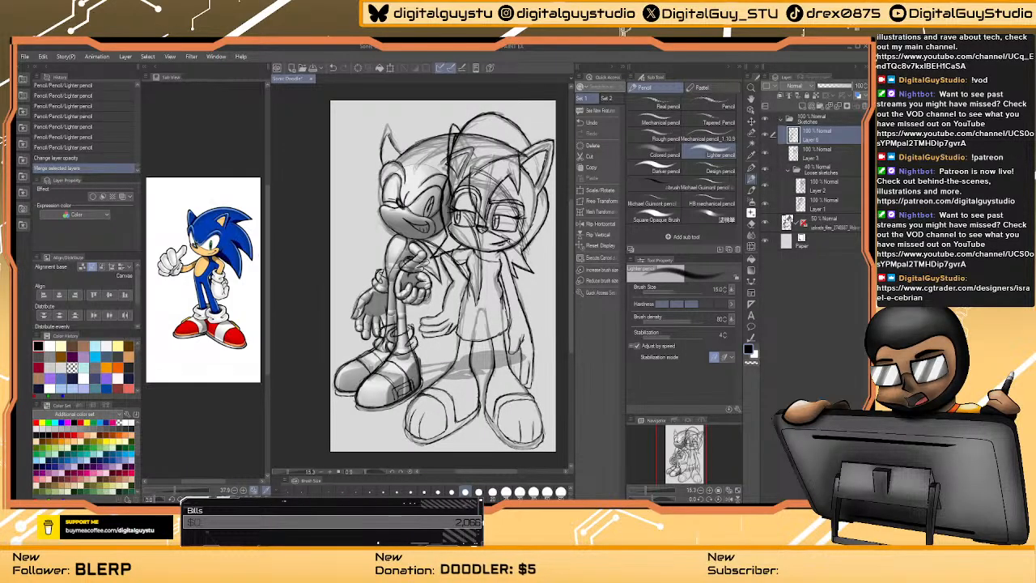
pyautogui.click(235, 491)
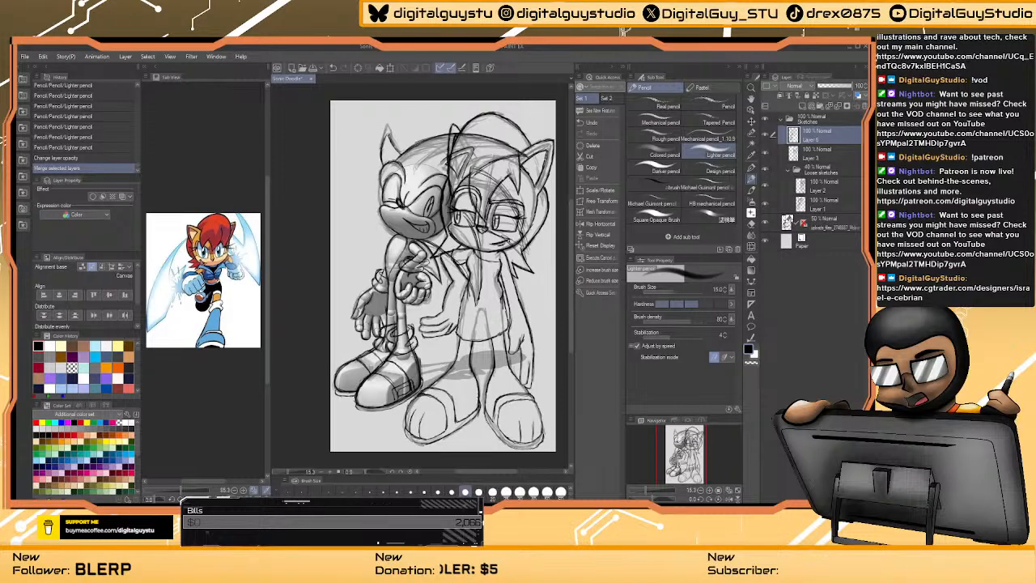
pyautogui.click(234, 490)
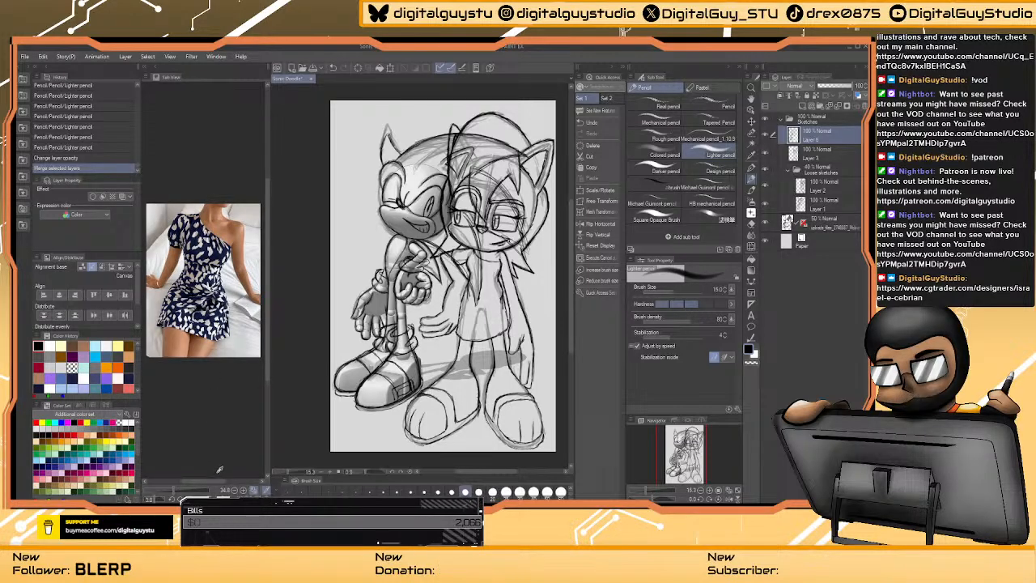
pyautogui.click(235, 490)
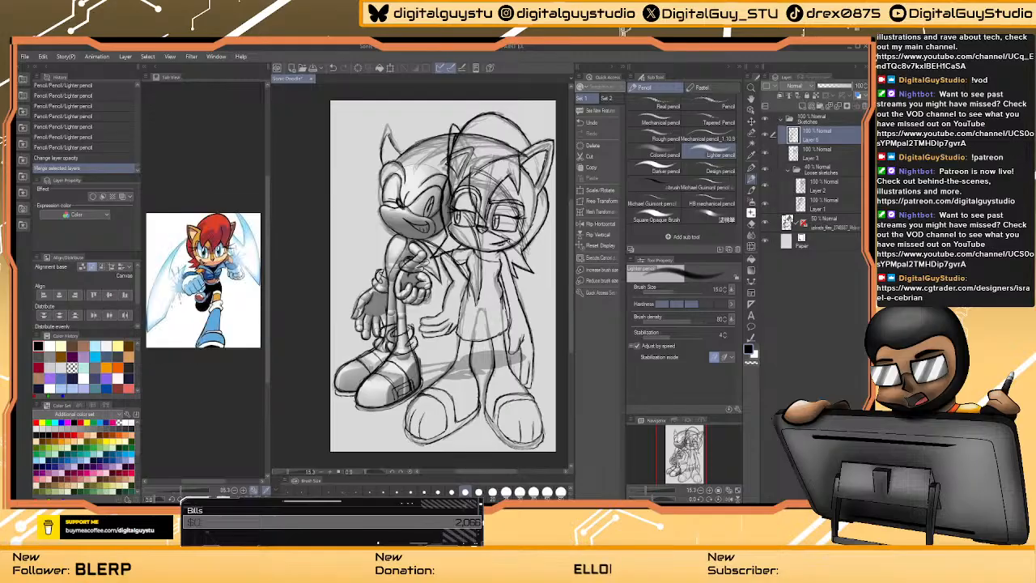
pyautogui.click(234, 491)
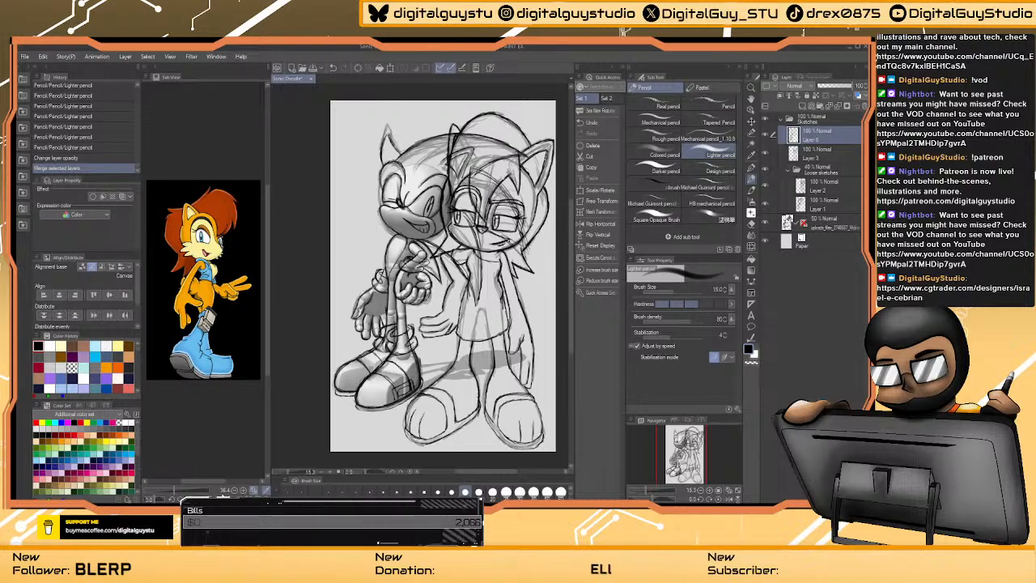
pyautogui.hotkey('ctrl', 's')
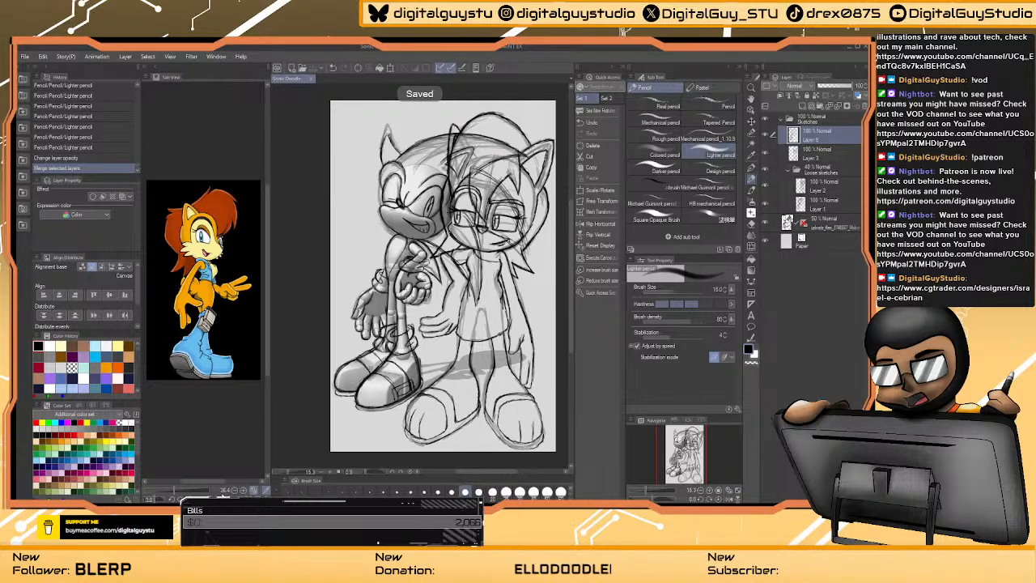
pyautogui.click(222, 497)
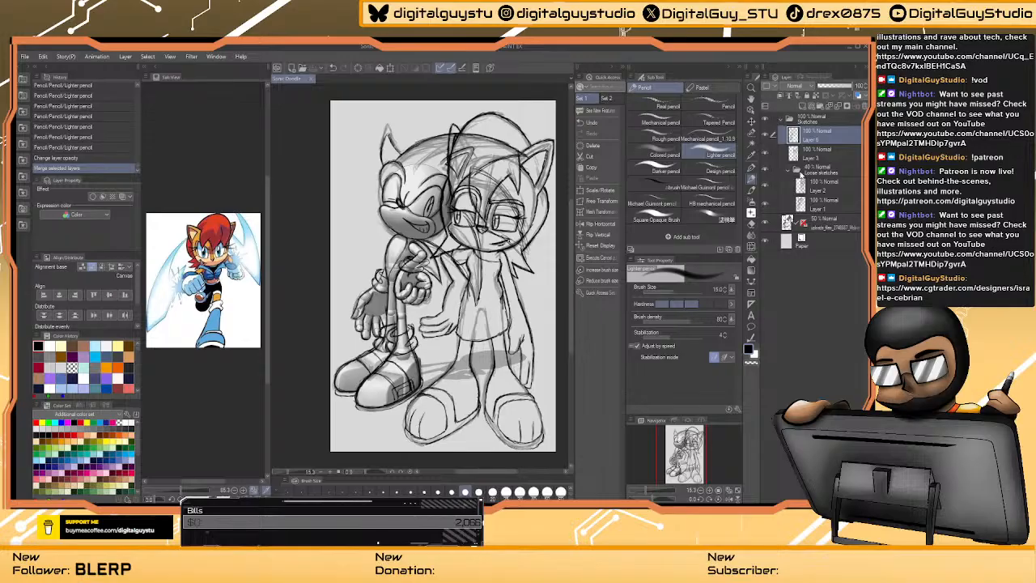
# - Collapse the Loose sketches folder and hide it
pyautogui.click(793, 170)
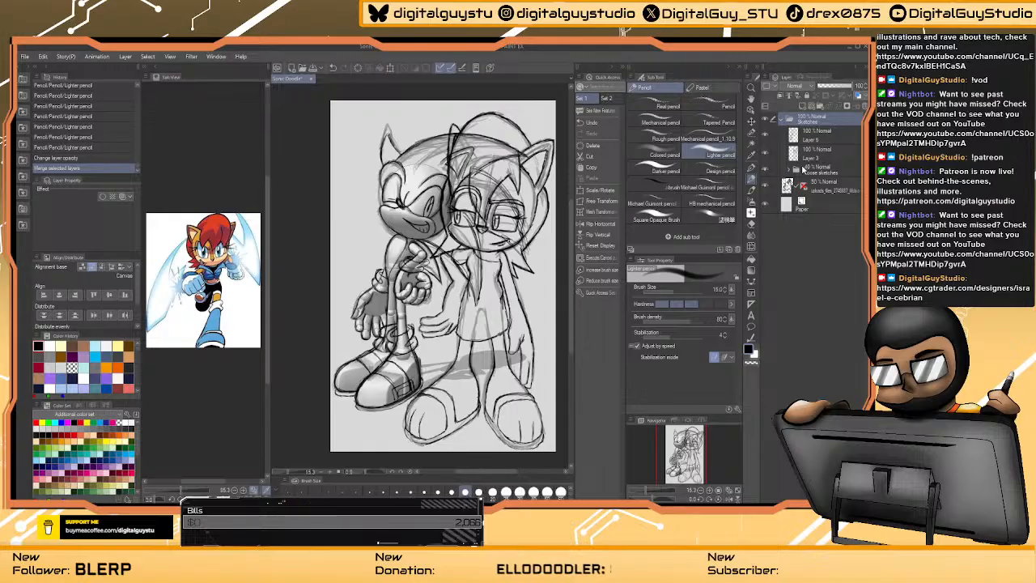
pyautogui.click(805, 170)
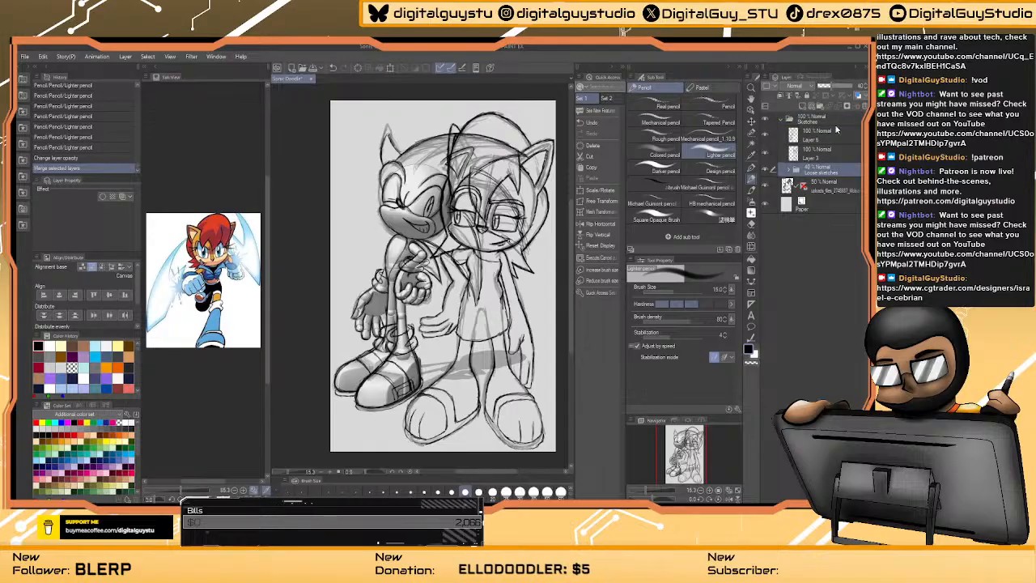
pyautogui.click(771, 172)
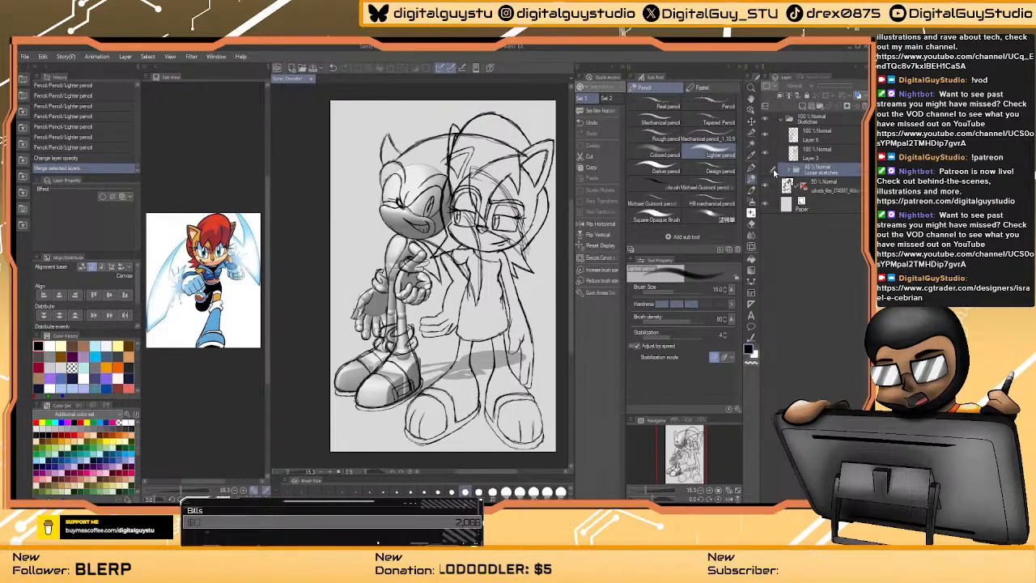
# - Tint the merged Sonic sketch with a blue layer color and Layer 3's female character sketch with a reddish-brown one
pyautogui.click(835, 155)
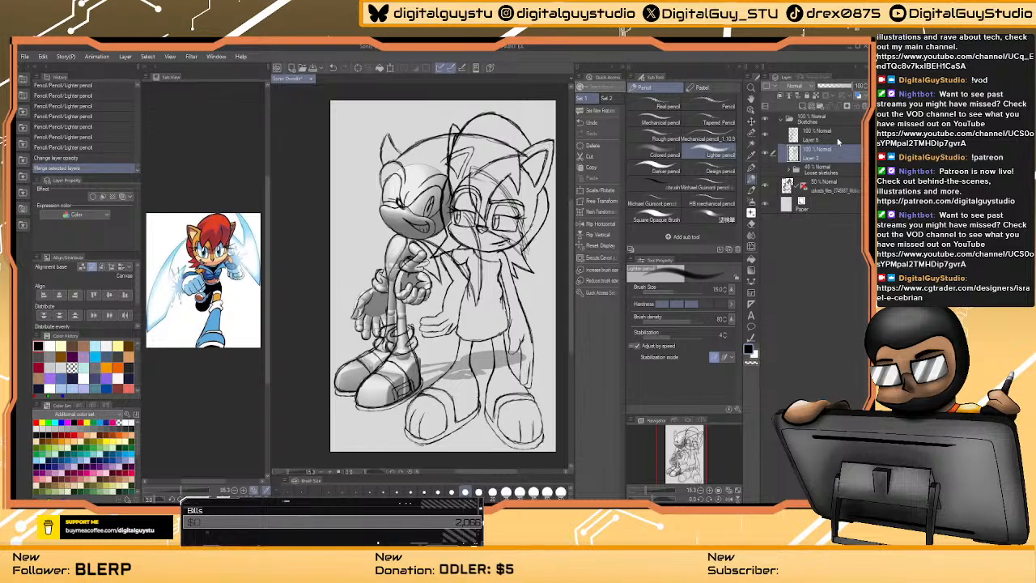
pyautogui.click(859, 97)
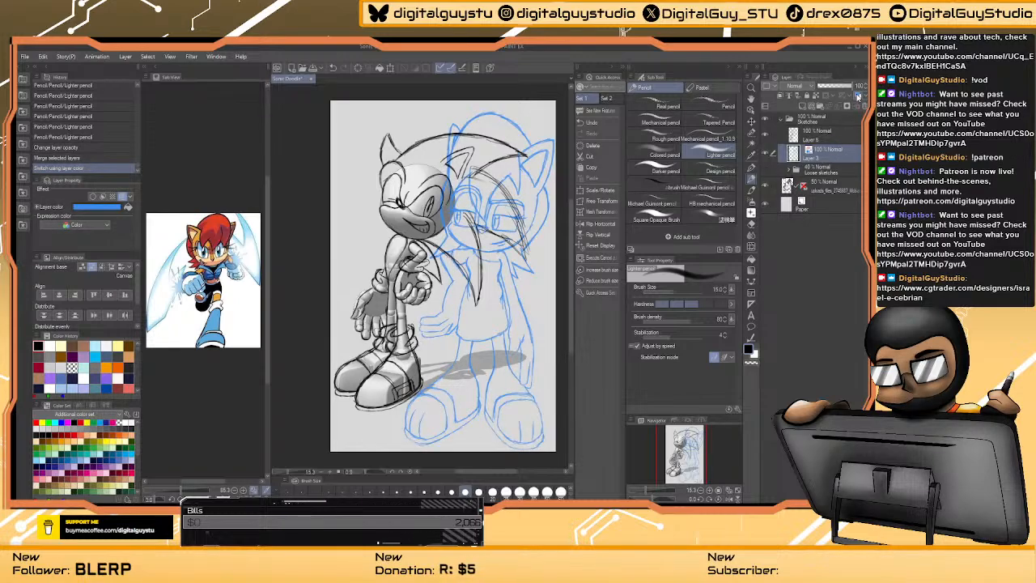
pyautogui.click(859, 98)
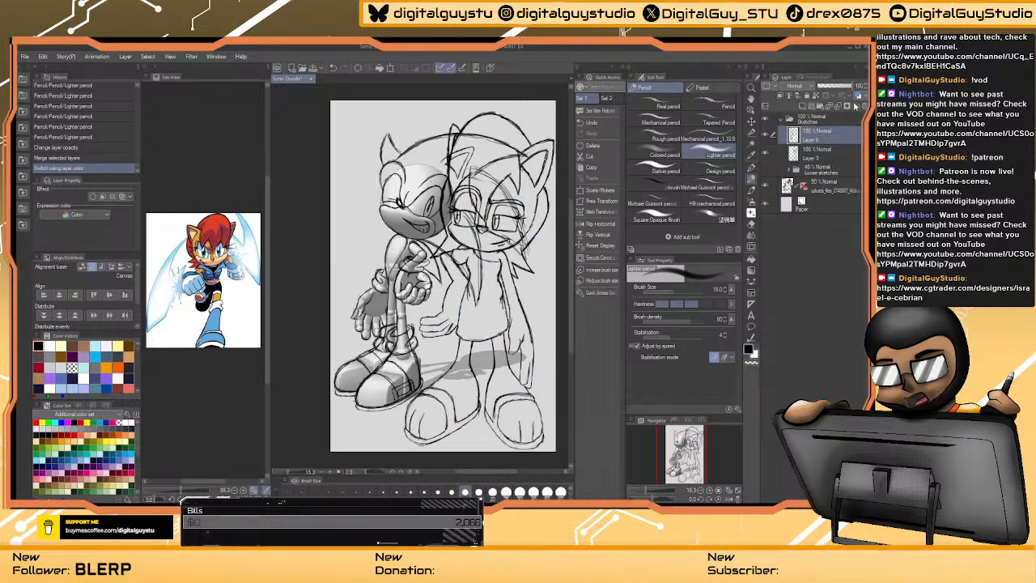
pyautogui.click(859, 97)
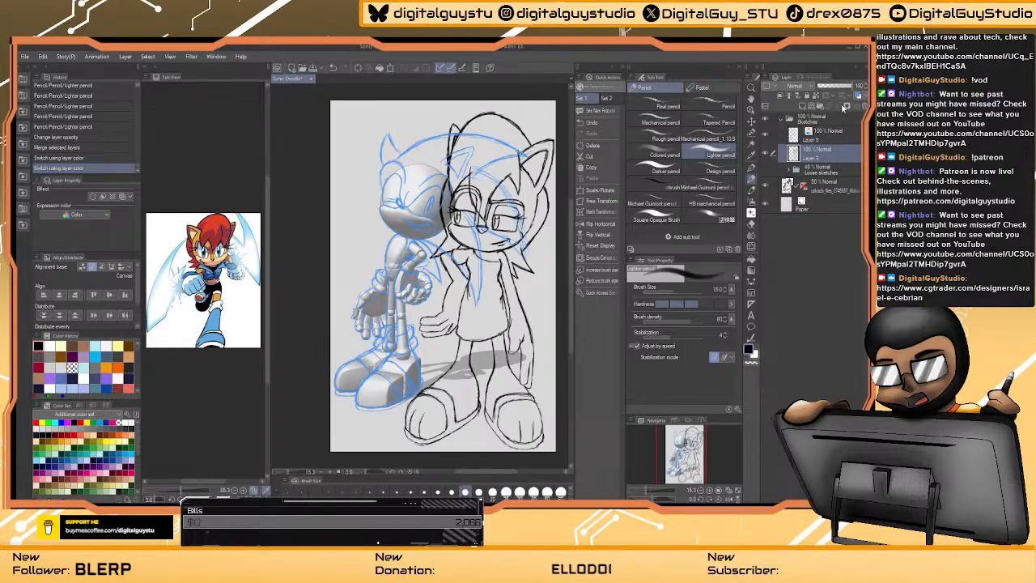
pyautogui.click(859, 97)
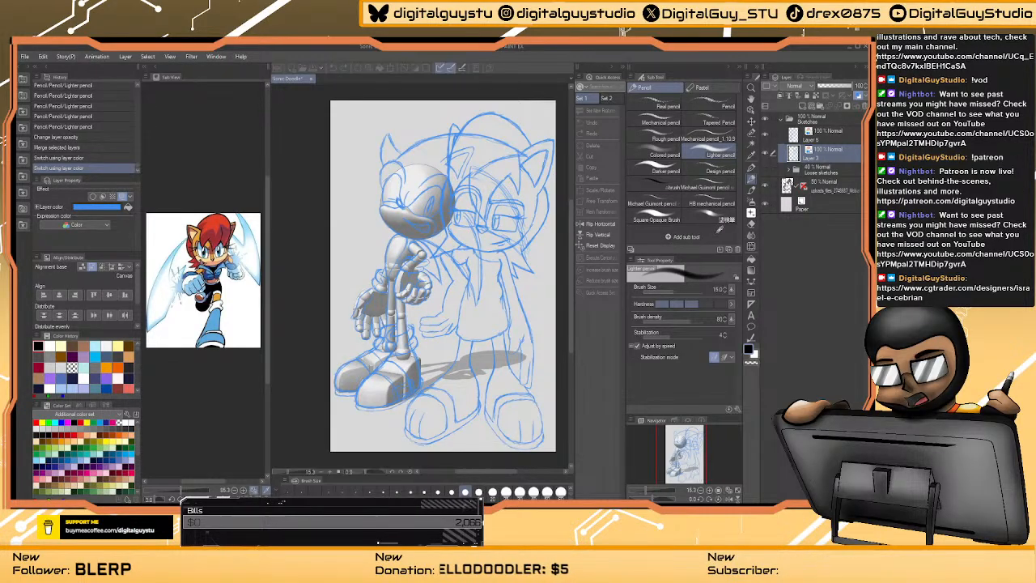
pyautogui.hotkey('ctrl', 'z')
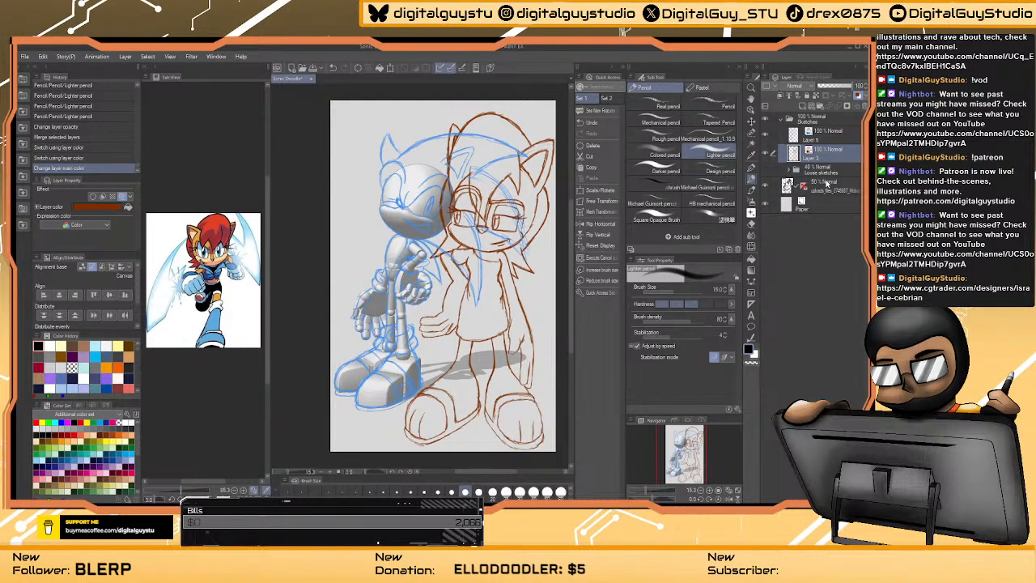
# - Collapse the Sketches folder and add a new raster layer above it
pyautogui.click(804, 118)
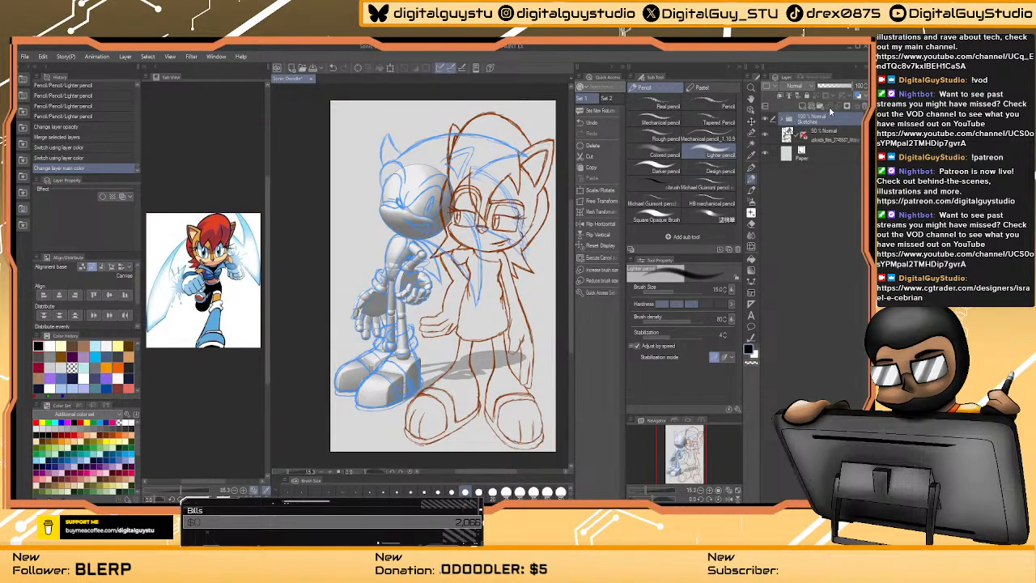
pyautogui.click(803, 107)
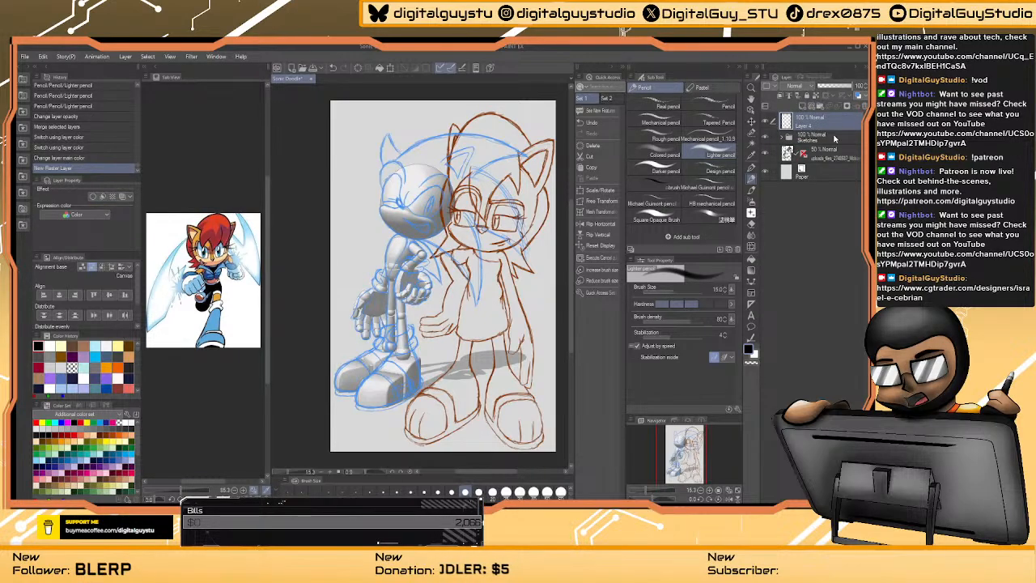
# - Lower the Sketches folder's opacity to 55% and hide the mannequin layer
pyautogui.click(834, 140)
pyautogui.moveTo(837, 87); pyautogui.dragTo(840, 88)
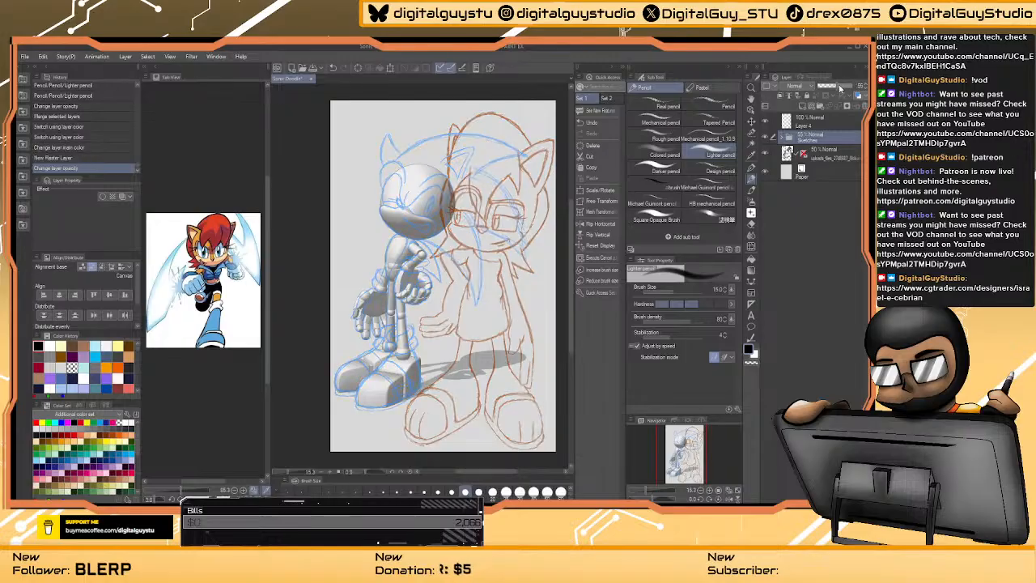
pyautogui.click(765, 154)
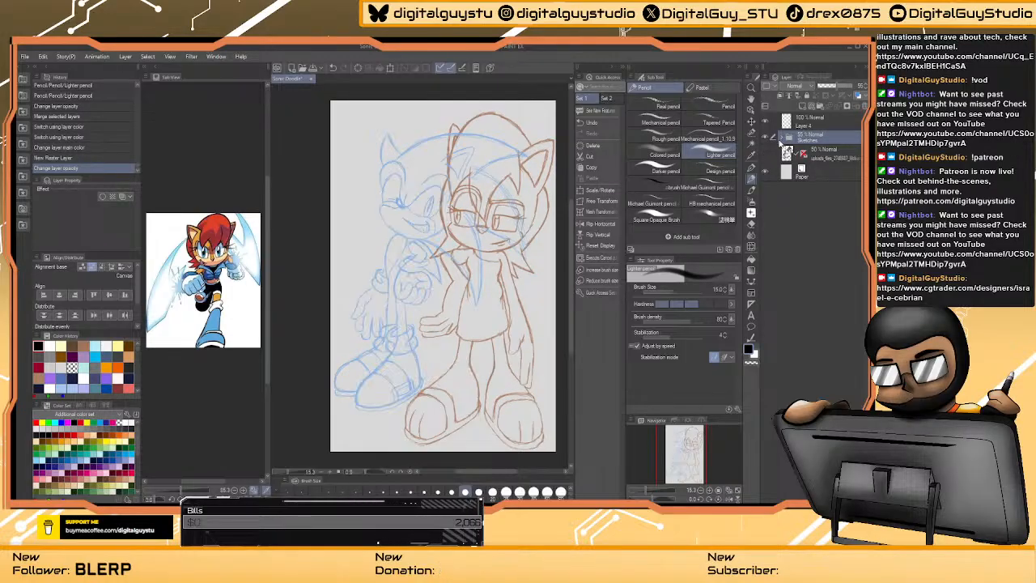
# - Lower the Sketches folder's opacity to 40% and rename Layer 4 as Fine sketch
pyautogui.moveTo(836, 86); pyautogui.dragTo(832, 87)
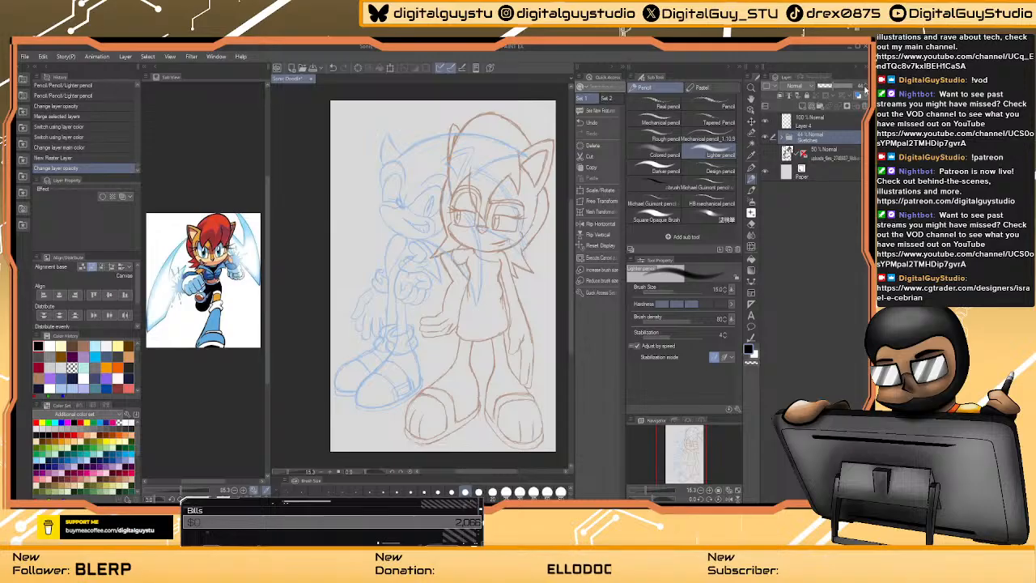
pyautogui.click(839, 126)
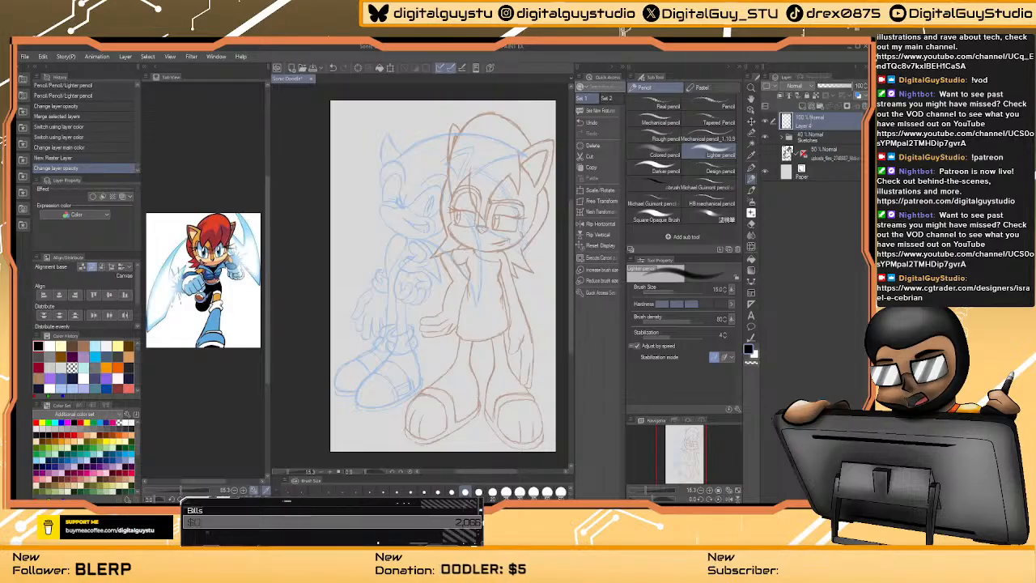
pyautogui.press('Return')
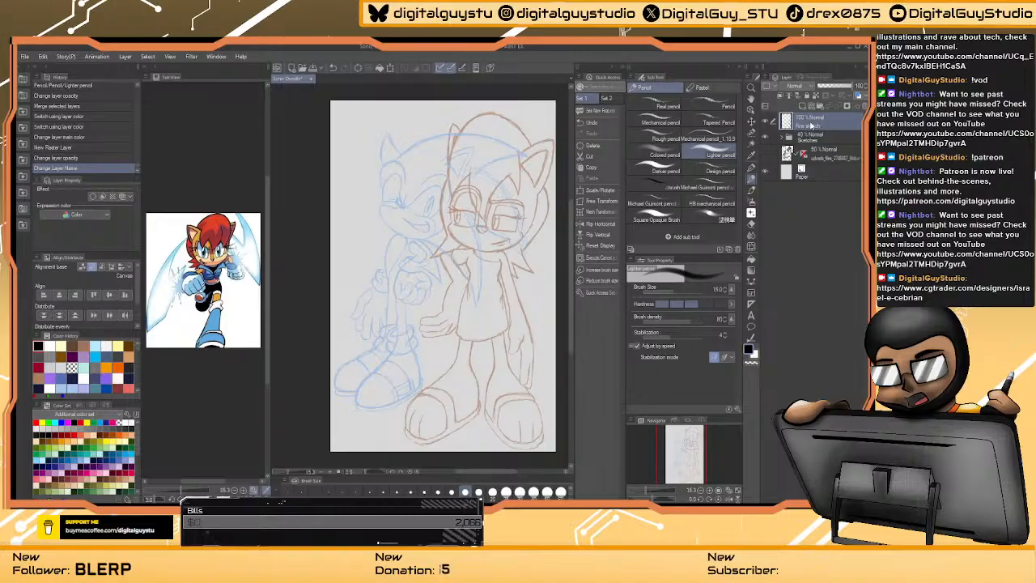
# - Trace the pointed center bang between the female character's eyes with the Darker pencil at brush size 15
pyautogui.click(665, 170)
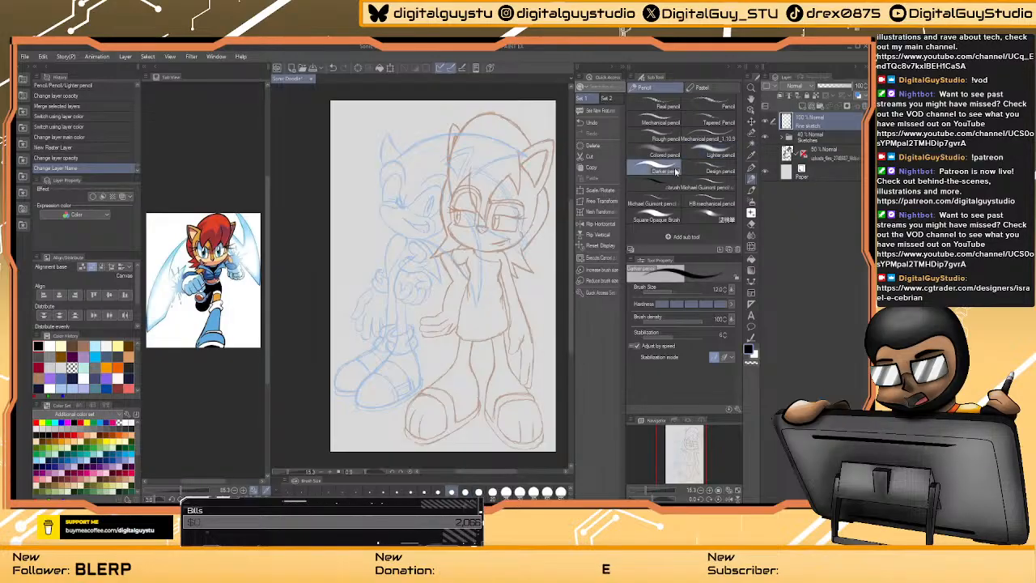
pyautogui.scroll(6, 481, 298)
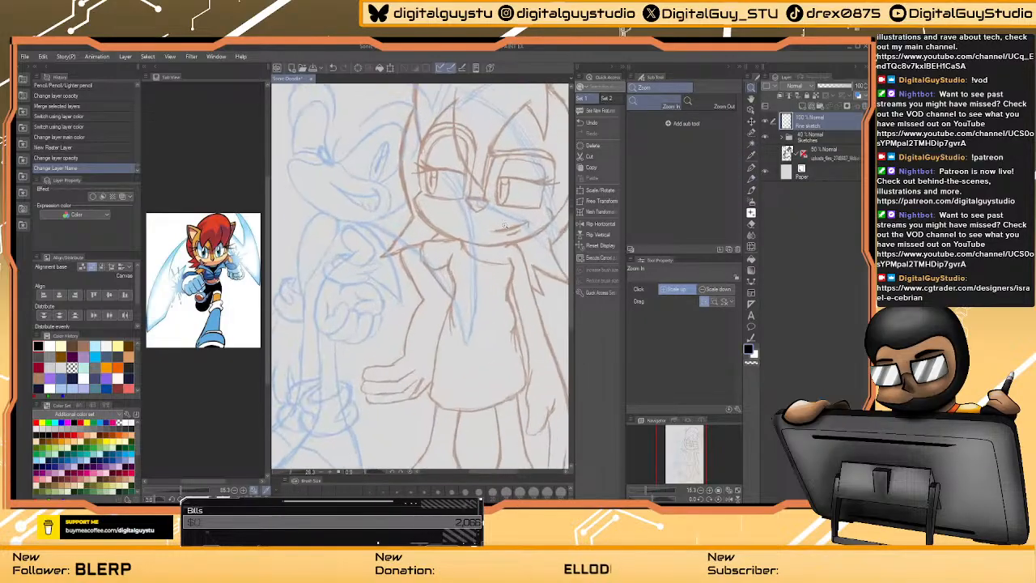
pyautogui.moveTo(481, 298); pyautogui.dragTo(448, 396)
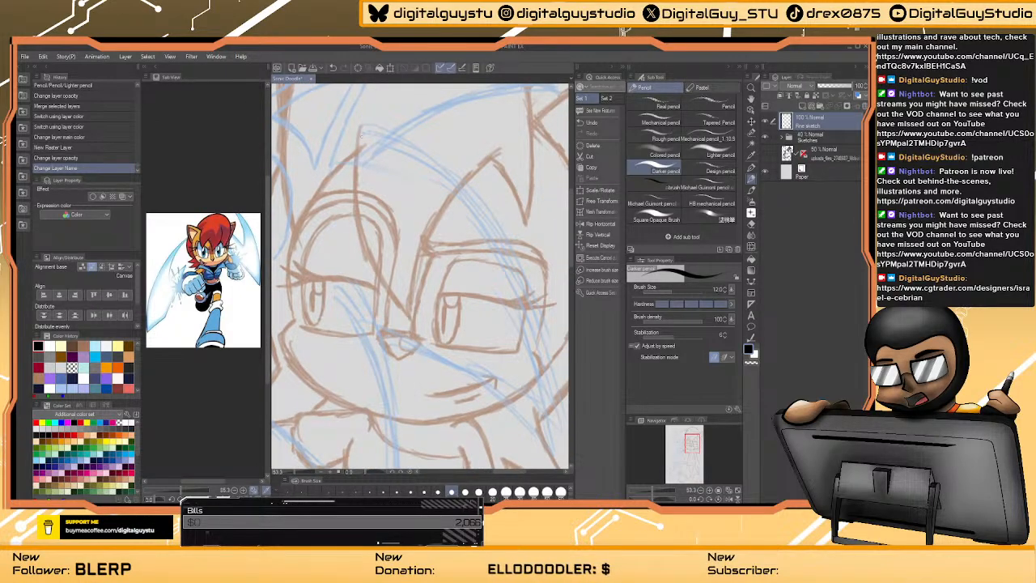
pyautogui.press(']')
pyautogui.moveTo(361, 126); pyautogui.dragTo(357, 193)
pyautogui.moveTo(356, 175); pyautogui.dragTo(377, 275)
pyautogui.moveTo(366, 243); pyautogui.dragTo(408, 315)
pyautogui.moveTo(356, 203); pyautogui.dragTo(369, 248)
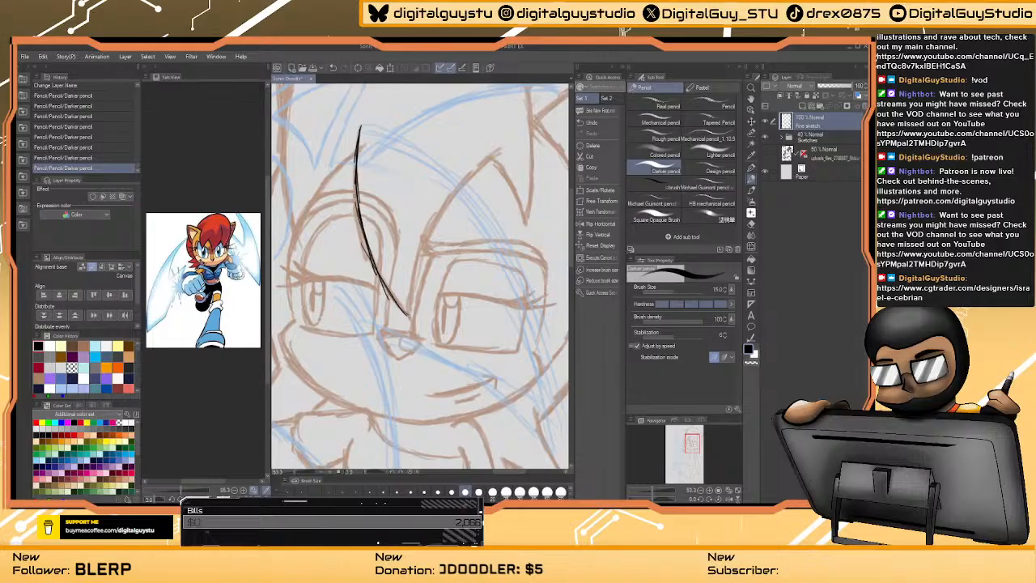
pyautogui.moveTo(357, 154); pyautogui.dragTo(371, 246)
pyautogui.moveTo(357, 202); pyautogui.dragTo(404, 312)
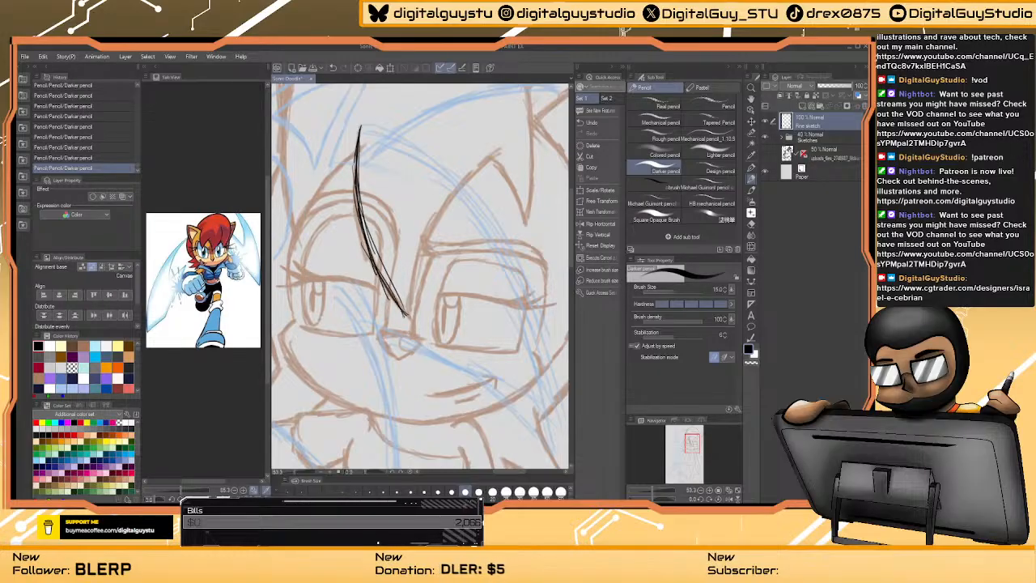
pyautogui.moveTo(366, 239); pyautogui.dragTo(382, 274)
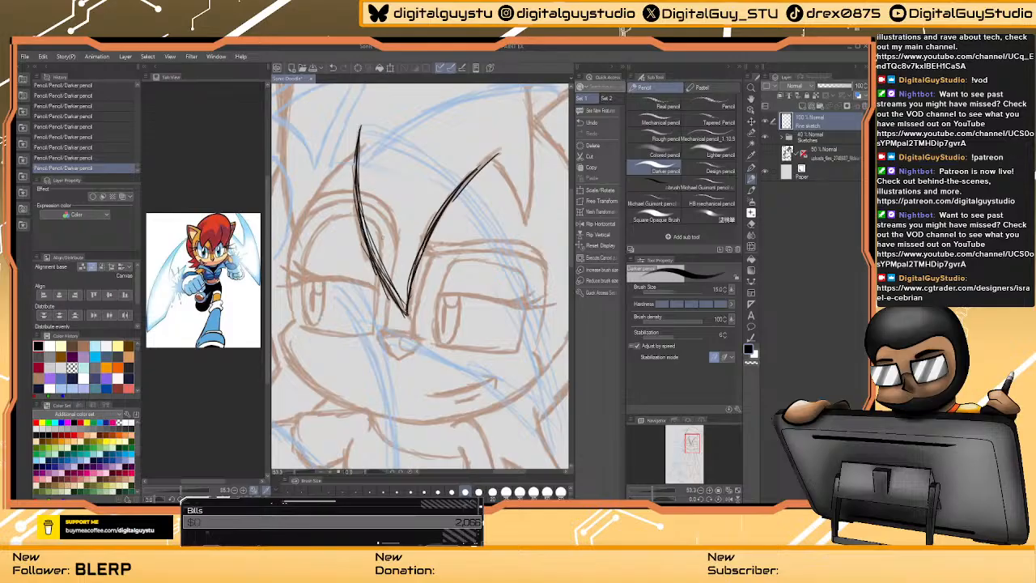
# - Draw the smaller bang over her left-hand eye and the hair's left outline up towards the crown
pyautogui.moveTo(348, 185); pyautogui.dragTo(404, 308)
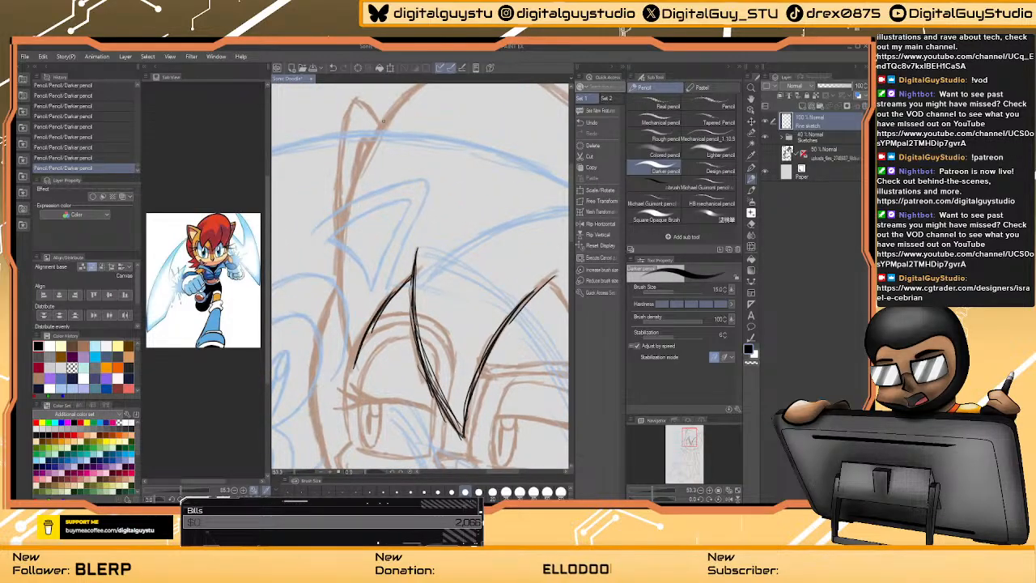
pyautogui.moveTo(561, 142)
pyautogui.mouseDown()
pyautogui.moveTo(496, 178)
pyautogui.moveTo(543, 166)
pyautogui.mouseUp()
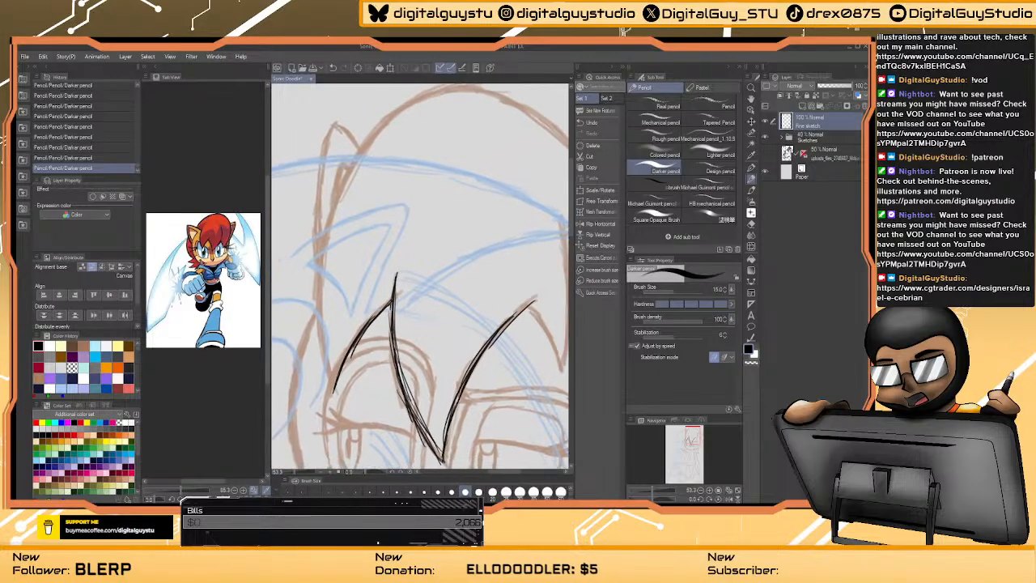
pyautogui.moveTo(323, 349)
pyautogui.mouseDown()
pyautogui.moveTo(335, 390)
pyautogui.moveTo(321, 266)
pyautogui.mouseUp()
pyautogui.moveTo(325, 327)
pyautogui.mouseDown()
pyautogui.moveTo(321, 245)
pyautogui.moveTo(382, 124)
pyautogui.mouseUp()
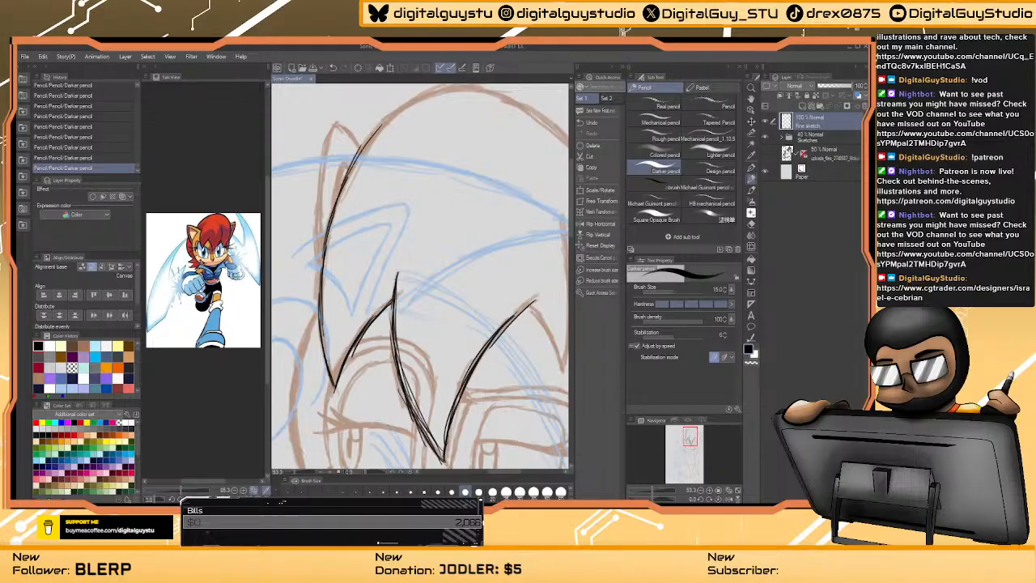
pyautogui.moveTo(348, 181); pyautogui.dragTo(389, 116)
pyautogui.moveTo(323, 316); pyautogui.dragTo(320, 246)
# - Trace the rounded crown of her hair over the head down to the right-hand ear
pyautogui.moveTo(417, 125)
pyautogui.mouseDown()
pyautogui.moveTo(345, 218)
pyautogui.moveTo(374, 175)
pyautogui.mouseUp()
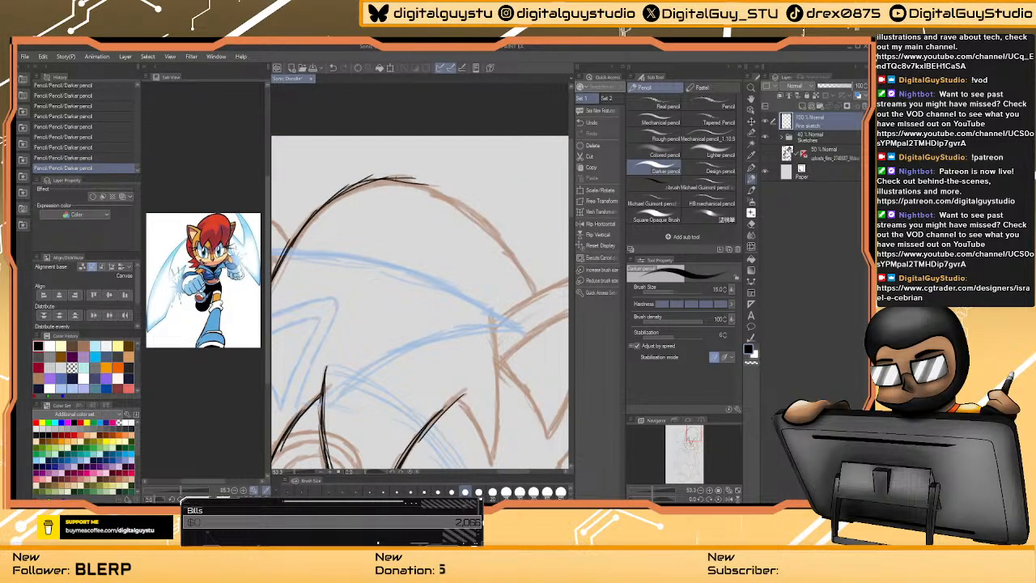
pyautogui.moveTo(420, 291); pyautogui.dragTo(361, 260)
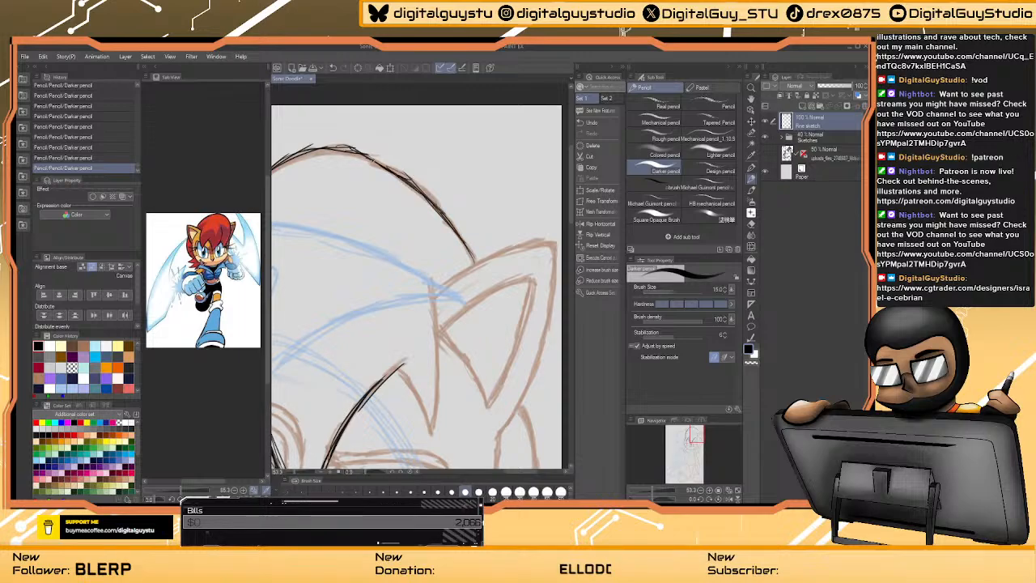
pyautogui.moveTo(405, 284); pyautogui.dragTo(426, 291)
pyautogui.moveTo(468, 224)
pyautogui.mouseDown()
pyautogui.moveTo(426, 187)
pyautogui.moveTo(344, 152)
pyautogui.mouseUp()
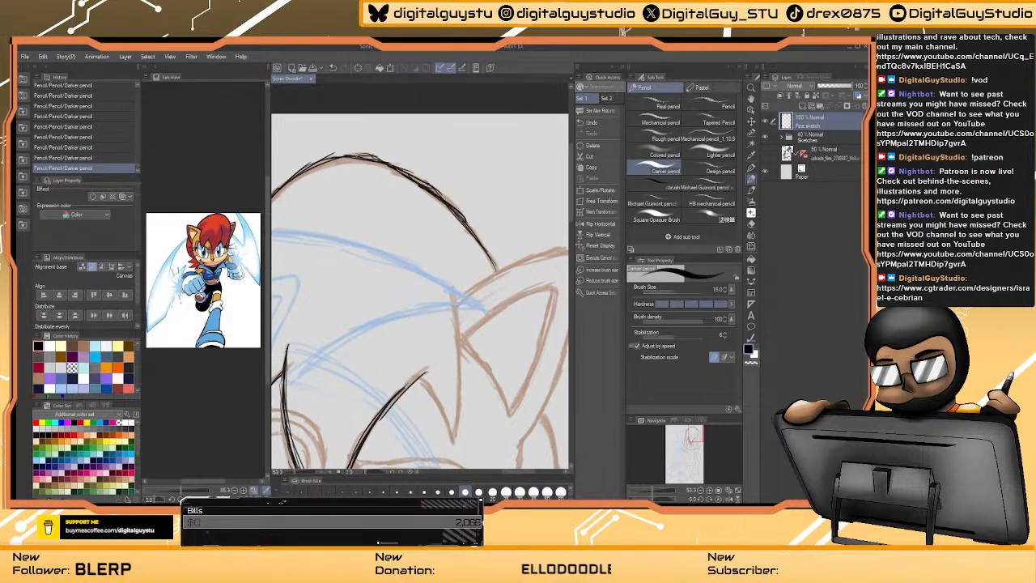
# - Draw the pointed hair strand beside the ear and join it to the tip of the center bang
pyautogui.moveTo(523, 223)
pyautogui.mouseDown()
pyautogui.moveTo(478, 154)
pyautogui.moveTo(419, 145)
pyautogui.moveTo(445, 116)
pyautogui.mouseUp()
pyautogui.moveTo(369, 176); pyautogui.dragTo(375, 290)
pyautogui.moveTo(338, 267); pyautogui.dragTo(368, 332)
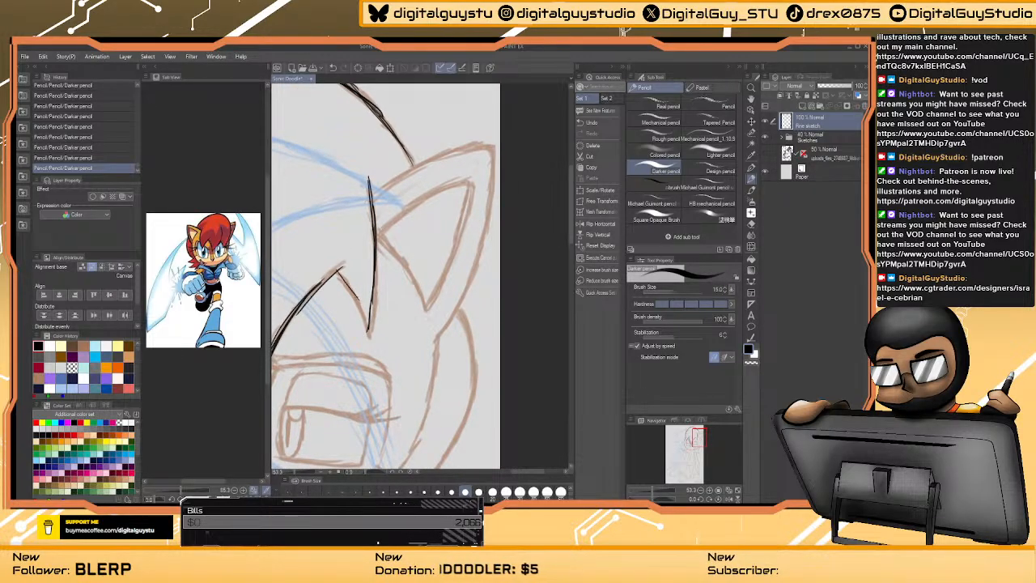
pyautogui.moveTo(351, 291)
pyautogui.mouseDown()
pyautogui.moveTo(366, 329)
pyautogui.moveTo(335, 273)
pyautogui.moveTo(368, 321)
pyautogui.mouseUp()
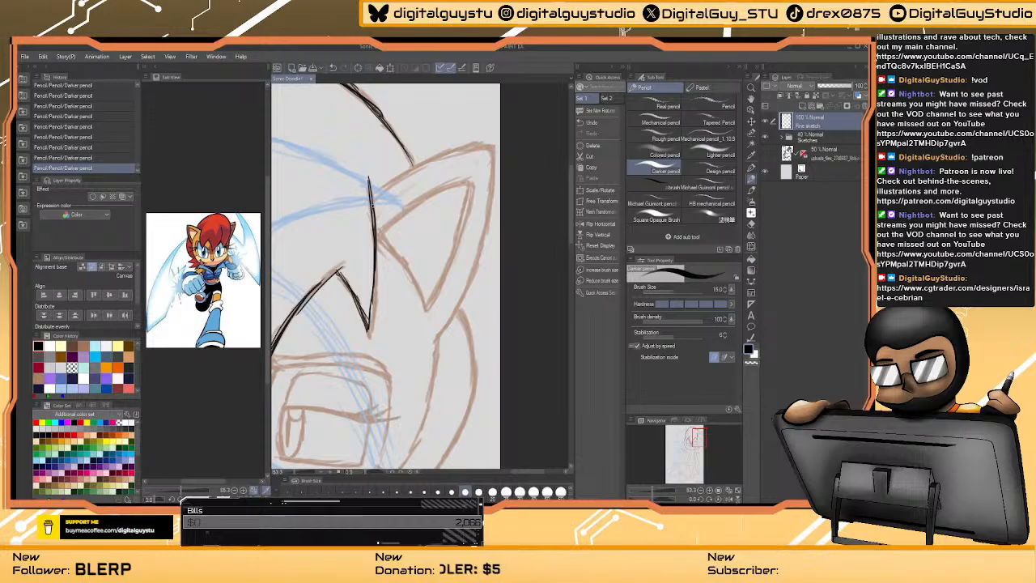
# - Trace the outer contour of her right-hand ear and the inner ear shape
pyautogui.moveTo(375, 232); pyautogui.dragTo(396, 172)
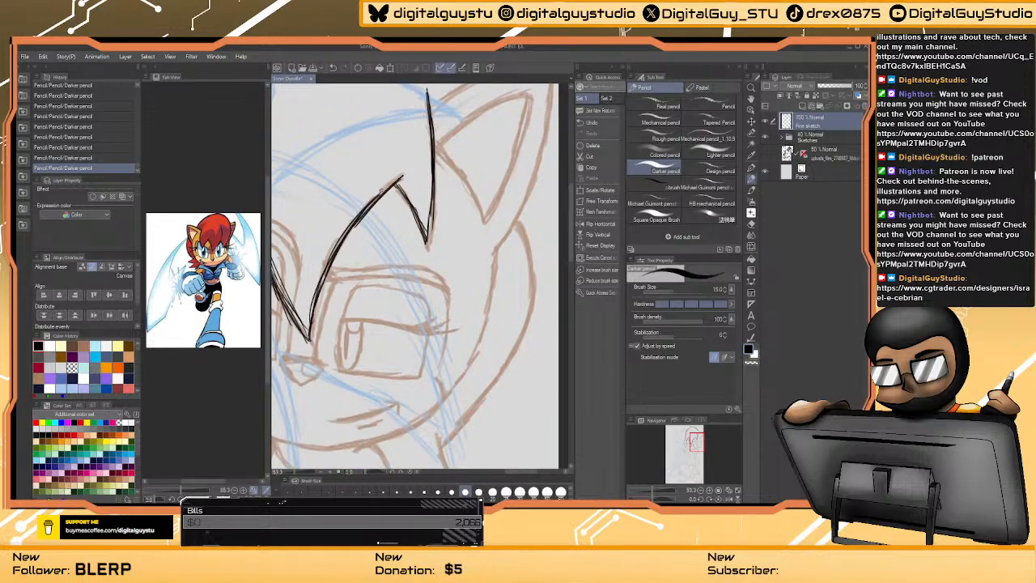
pyautogui.moveTo(325, 283); pyautogui.dragTo(277, 433)
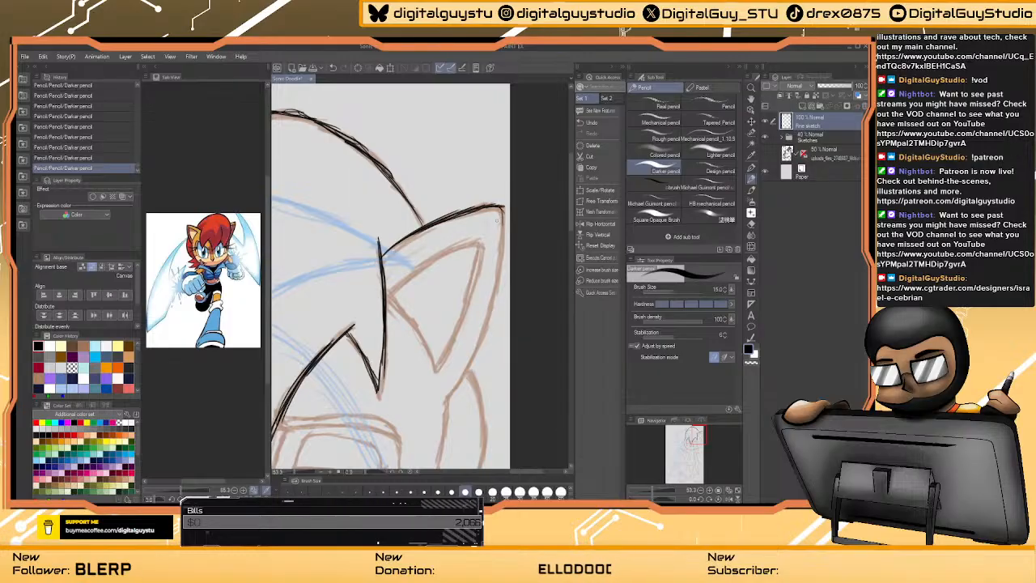
pyautogui.moveTo(503, 209)
pyautogui.mouseDown()
pyautogui.moveTo(485, 334)
pyautogui.moveTo(446, 401)
pyautogui.moveTo(488, 328)
pyautogui.mouseUp()
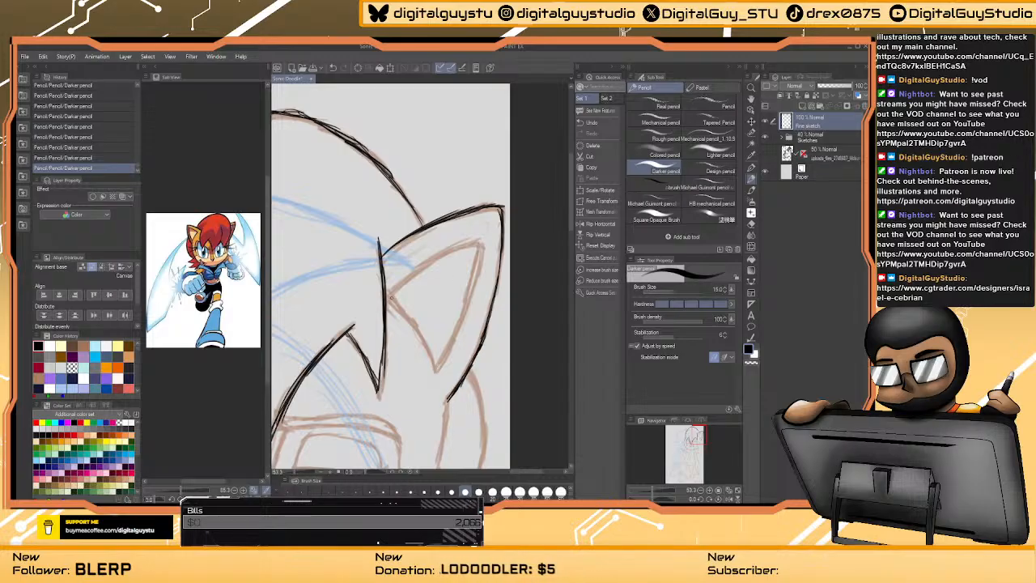
pyautogui.moveTo(388, 296)
pyautogui.mouseDown()
pyautogui.moveTo(434, 359)
pyautogui.moveTo(394, 300)
pyautogui.mouseUp()
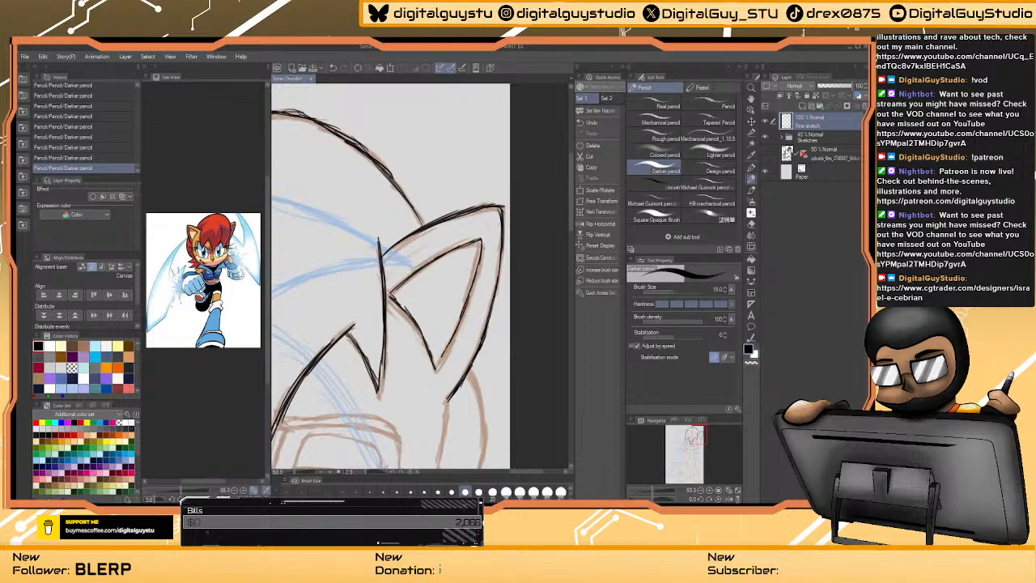
# - Draw the hairline running down below the ear and the curved jawline from cheek to cheek
pyautogui.moveTo(441, 435)
pyautogui.mouseDown()
pyautogui.moveTo(441, 200)
pyautogui.moveTo(440, 221)
pyautogui.mouseUp()
pyautogui.scroll(1, 439, 220)
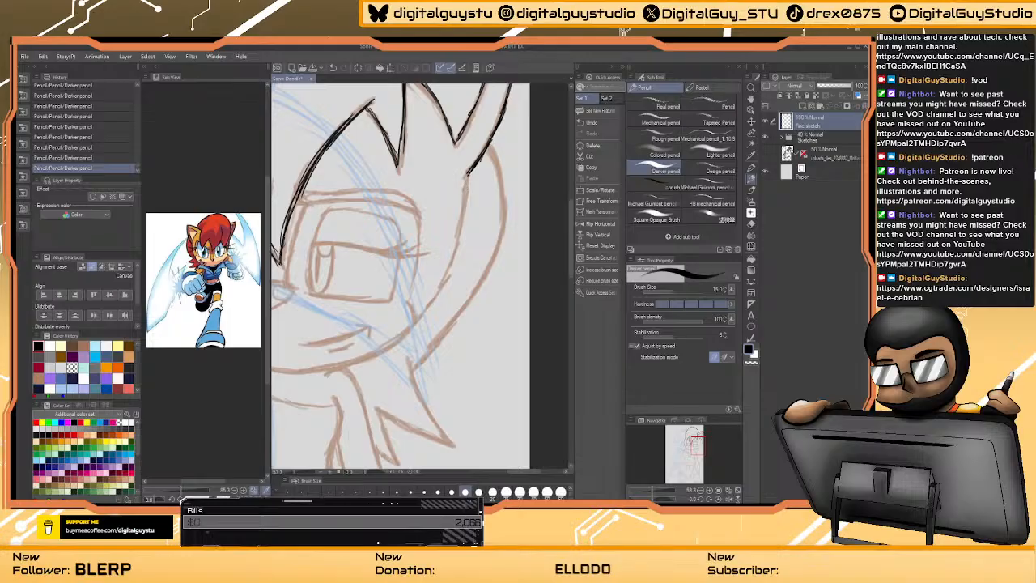
pyautogui.moveTo(467, 173); pyautogui.dragTo(445, 272)
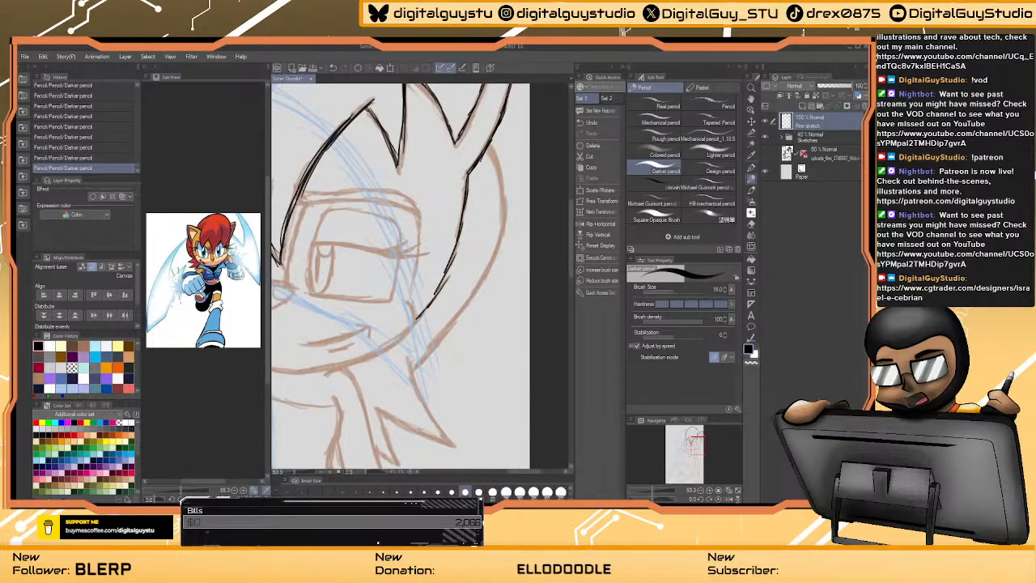
pyautogui.scroll(1, 453, 283)
pyautogui.moveTo(466, 293)
pyautogui.mouseDown()
pyautogui.moveTo(433, 342)
pyautogui.moveTo(496, 299)
pyautogui.moveTo(491, 312)
pyautogui.moveTo(388, 330)
pyautogui.moveTo(351, 322)
pyautogui.moveTo(368, 291)
pyautogui.moveTo(394, 296)
pyautogui.moveTo(384, 313)
pyautogui.moveTo(343, 289)
pyautogui.mouseUp()
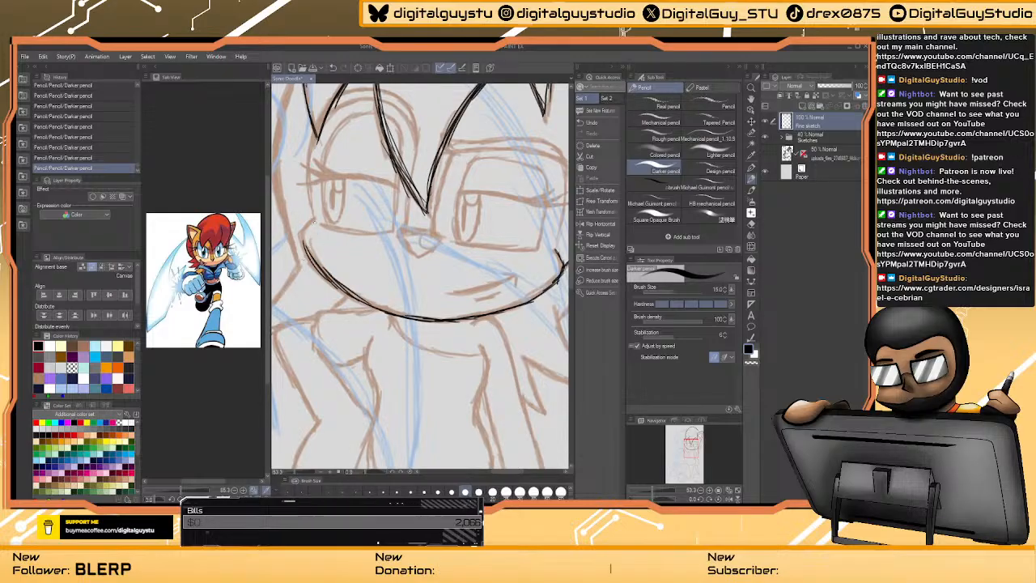
pyautogui.moveTo(300, 235); pyautogui.dragTo(335, 293)
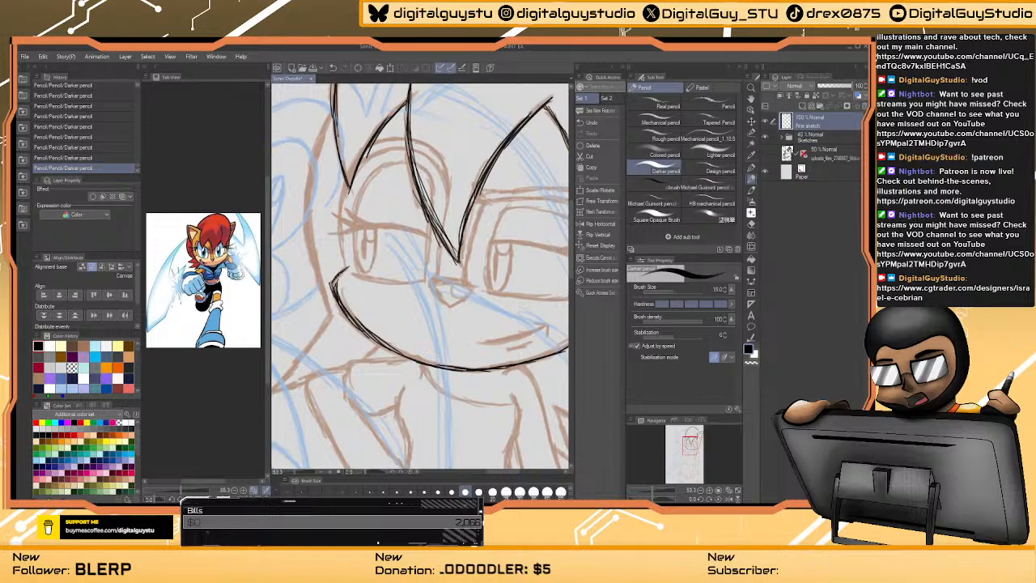
# - Draw the left cheek corner, the side of the face up to the hair, and the brow line under the left bang
pyautogui.moveTo(339, 274); pyautogui.dragTo(332, 295)
pyautogui.moveTo(348, 244); pyautogui.dragTo(338, 268)
pyautogui.moveTo(341, 216); pyautogui.dragTo(338, 244)
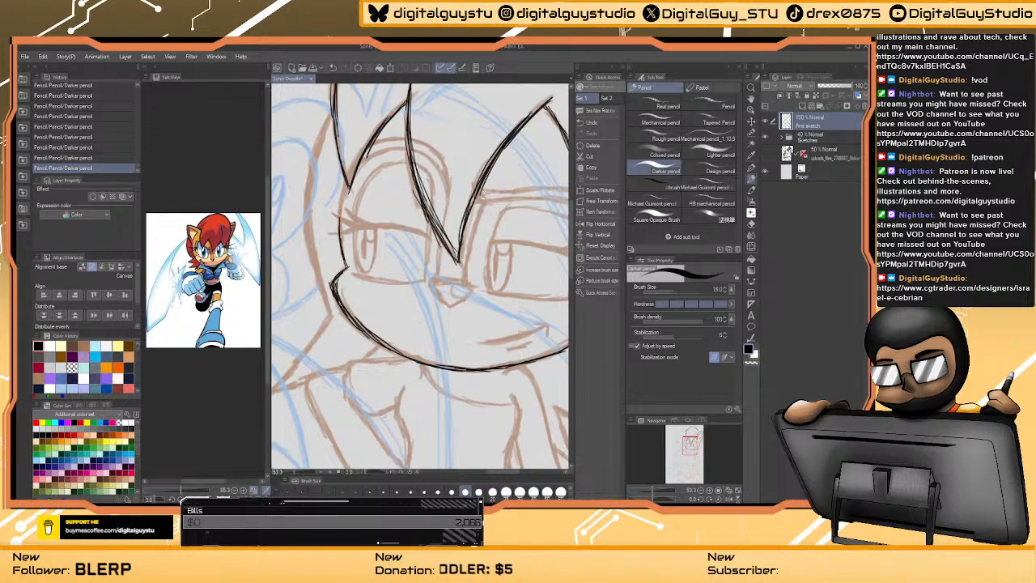
pyautogui.moveTo(345, 184); pyautogui.dragTo(339, 241)
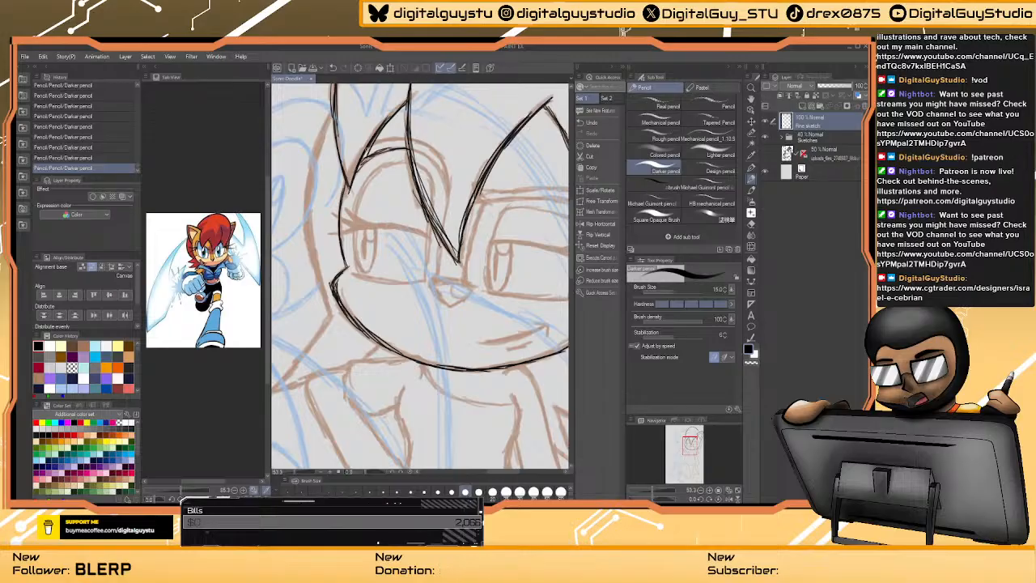
# - Trace the right side of the face above the cheek and the thick brow over the right-hand eye
pyautogui.moveTo(531, 187)
pyautogui.mouseDown()
pyautogui.moveTo(503, 203)
pyautogui.moveTo(433, 192)
pyautogui.mouseUp()
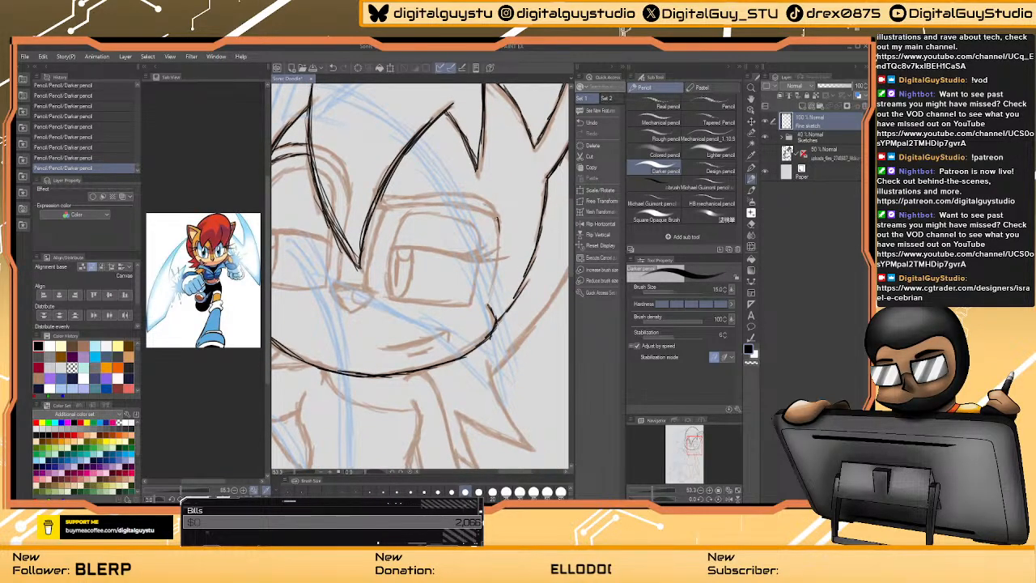
pyautogui.moveTo(497, 252); pyautogui.dragTo(486, 309)
pyautogui.moveTo(500, 224); pyautogui.dragTo(497, 246)
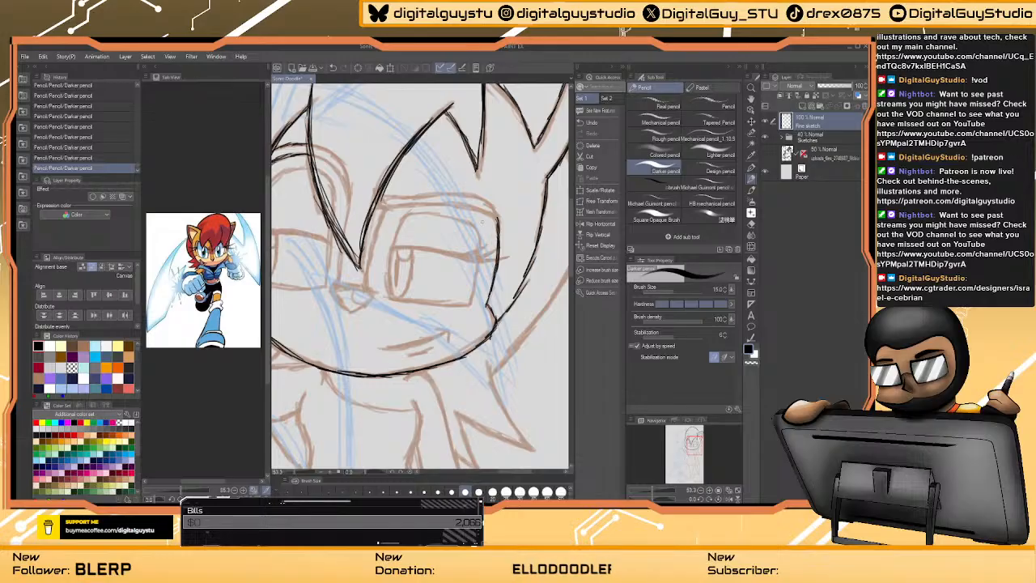
pyautogui.moveTo(382, 212)
pyautogui.mouseDown()
pyautogui.moveTo(453, 205)
pyautogui.moveTo(492, 212)
pyautogui.moveTo(499, 227)
pyautogui.moveTo(462, 207)
pyautogui.moveTo(385, 205)
pyautogui.mouseUp()
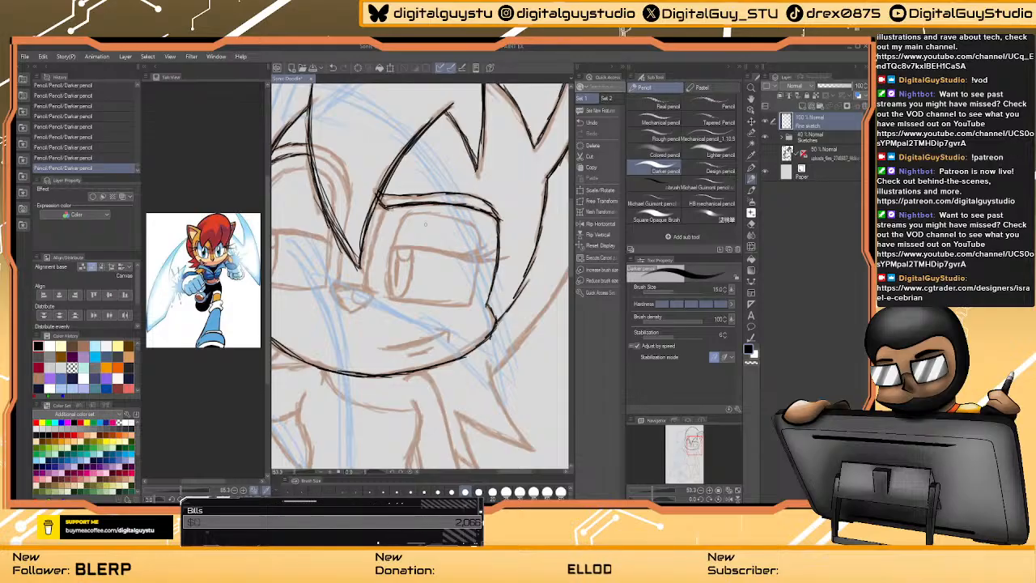
# - Draw the nose bridge lines beneath the center bang and the small pointed nose with its highlight
pyautogui.moveTo(382, 209); pyautogui.dragTo(367, 282)
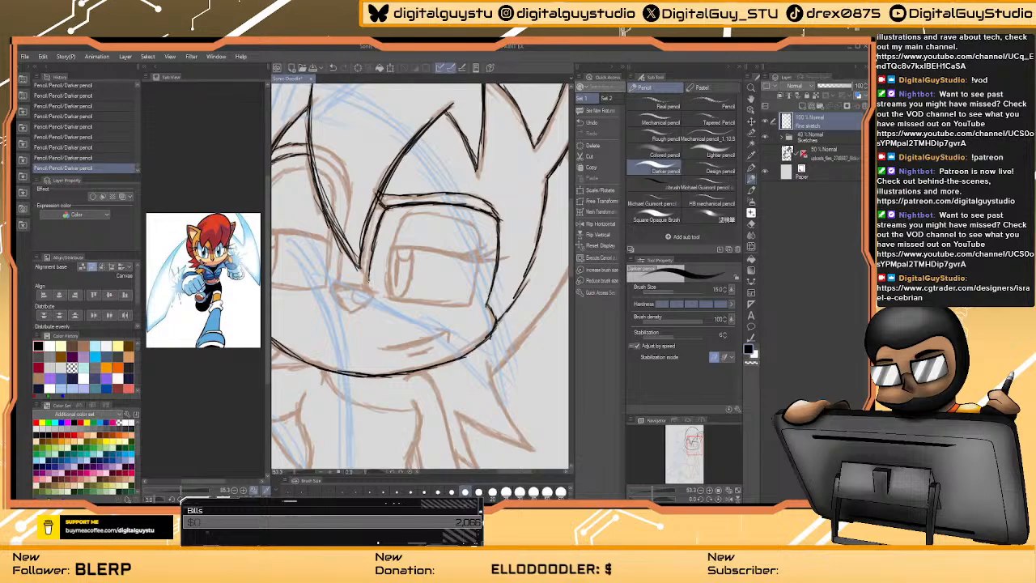
pyautogui.moveTo(345, 249)
pyautogui.mouseDown()
pyautogui.moveTo(330, 290)
pyautogui.moveTo(351, 308)
pyautogui.moveTo(377, 295)
pyautogui.mouseUp()
pyautogui.moveTo(343, 284); pyautogui.dragTo(365, 289)
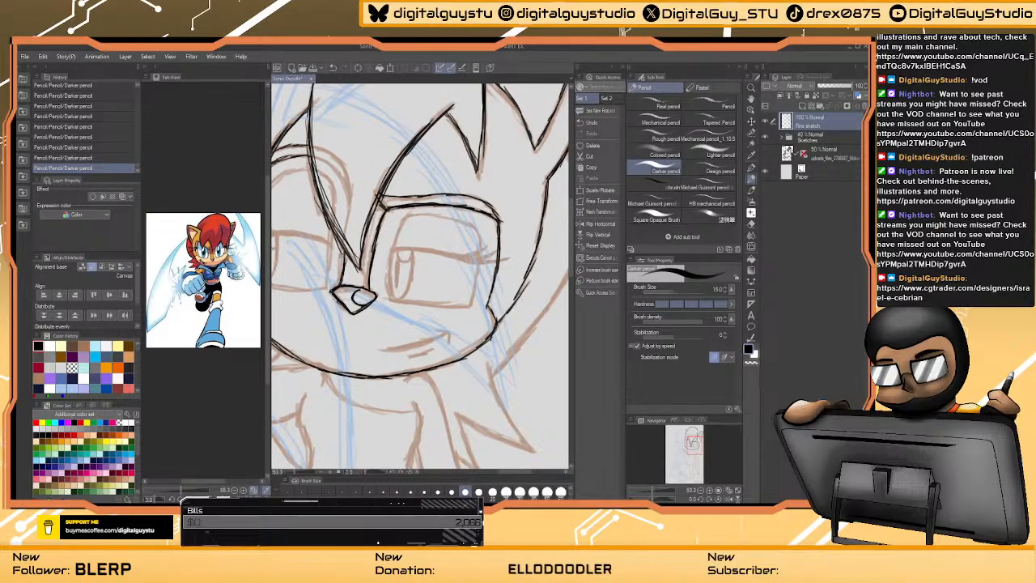
# - Draw the arched top and the inner side of the right-hand eye outline beneath the brow
pyautogui.moveTo(413, 254); pyautogui.dragTo(443, 245)
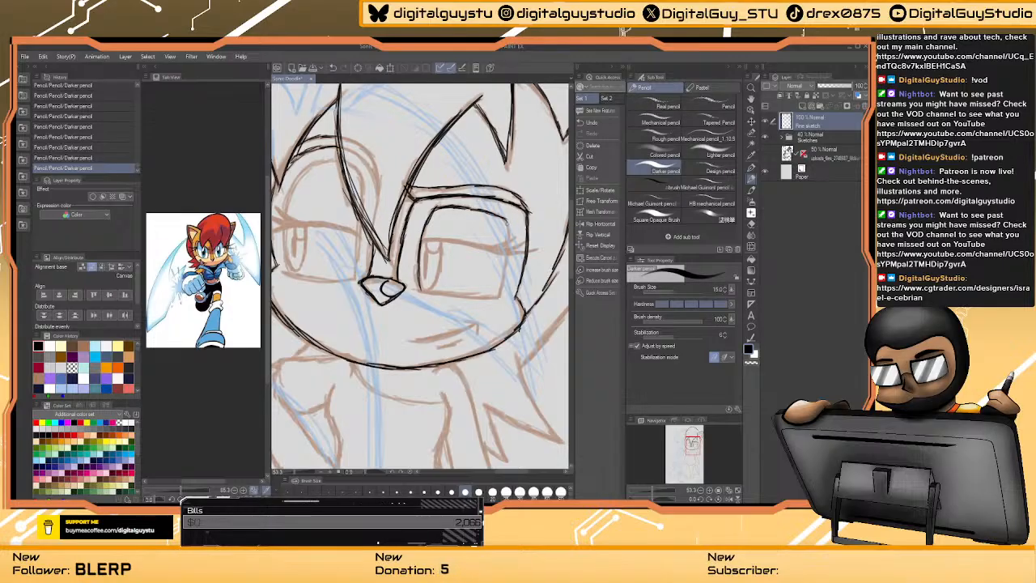
pyautogui.scroll(4, 470, 227)
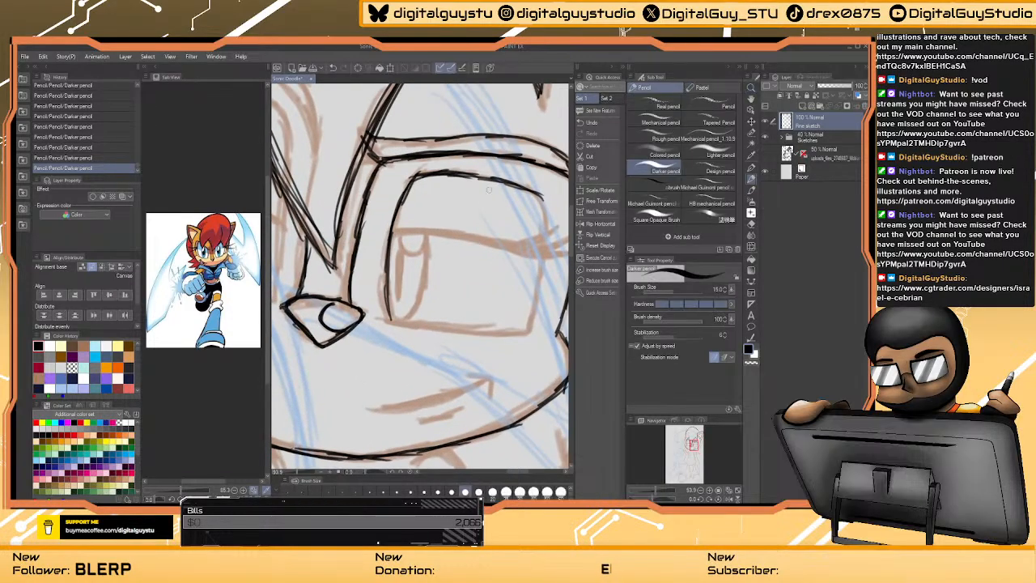
pyautogui.scroll(3, 471, 250)
pyautogui.scroll(-3, 470, 223)
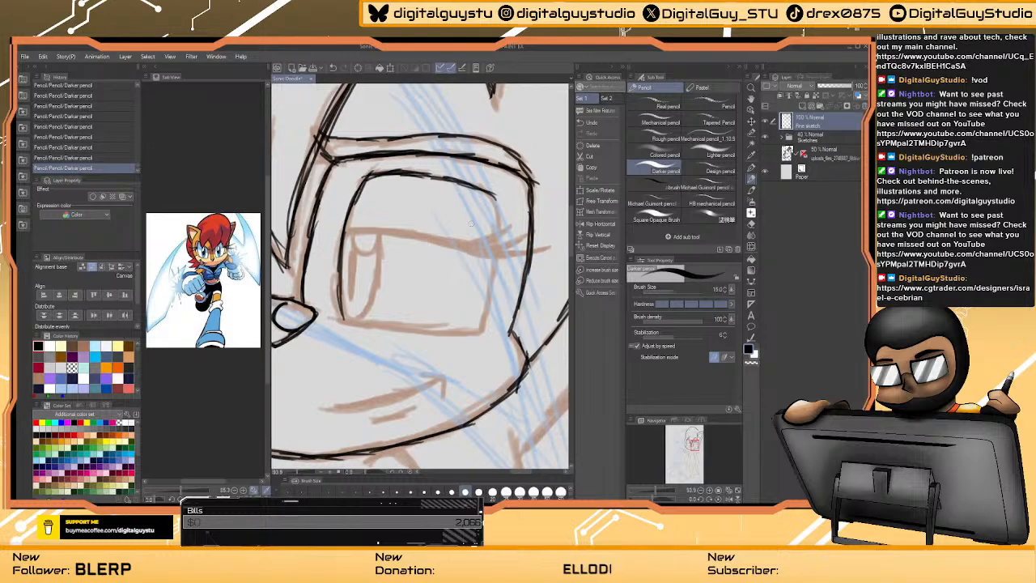
# - Draw the upper eyelid line across the right-hand eye and thicken it into pointed lashes at the outer corner
pyautogui.moveTo(362, 232)
pyautogui.mouseDown()
pyautogui.moveTo(487, 258)
pyautogui.moveTo(549, 247)
pyautogui.moveTo(480, 251)
pyautogui.moveTo(364, 234)
pyautogui.mouseUp()
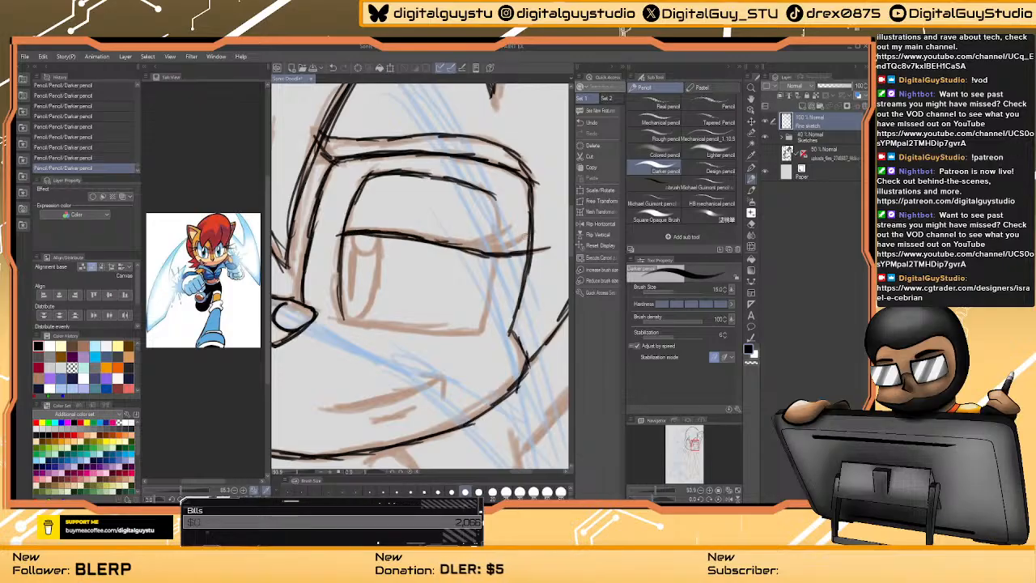
pyautogui.moveTo(526, 238)
pyautogui.mouseDown()
pyautogui.moveTo(478, 248)
pyautogui.moveTo(507, 247)
pyautogui.mouseUp()
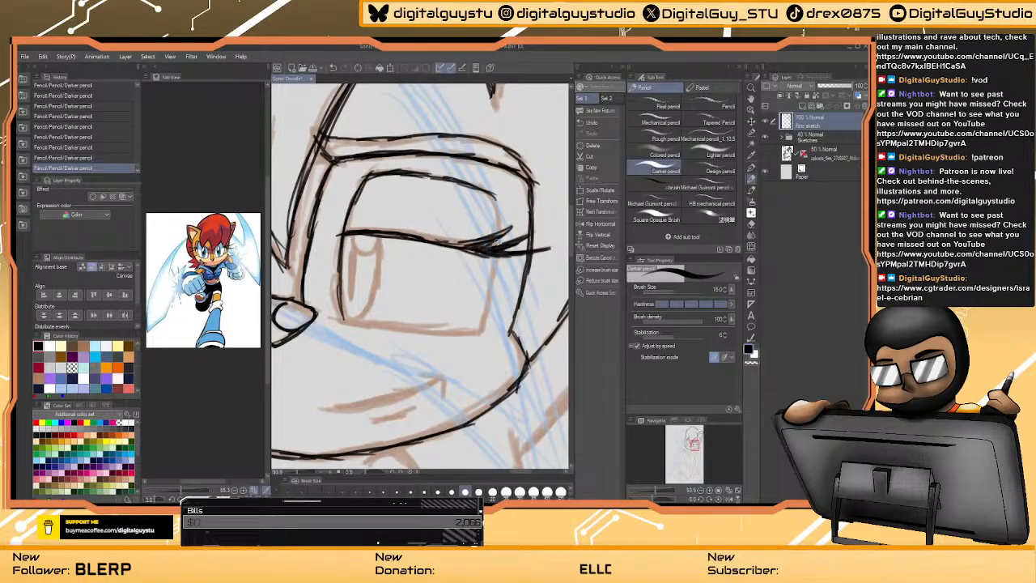
pyautogui.moveTo(496, 257); pyautogui.dragTo(337, 232)
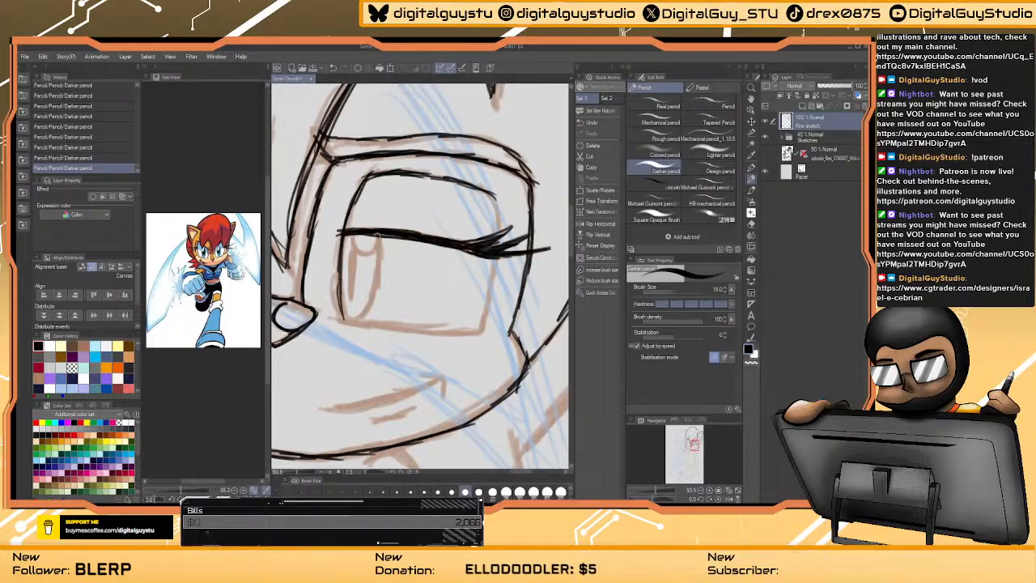
pyautogui.moveTo(411, 238); pyautogui.dragTo(382, 236)
# - Close the right-hand eye's outer side and lower edge, and draw its narrow iris with a pupil and highlight
pyautogui.moveTo(490, 244)
pyautogui.mouseDown()
pyautogui.moveTo(502, 235)
pyautogui.moveTo(482, 242)
pyautogui.moveTo(500, 252)
pyautogui.mouseUp()
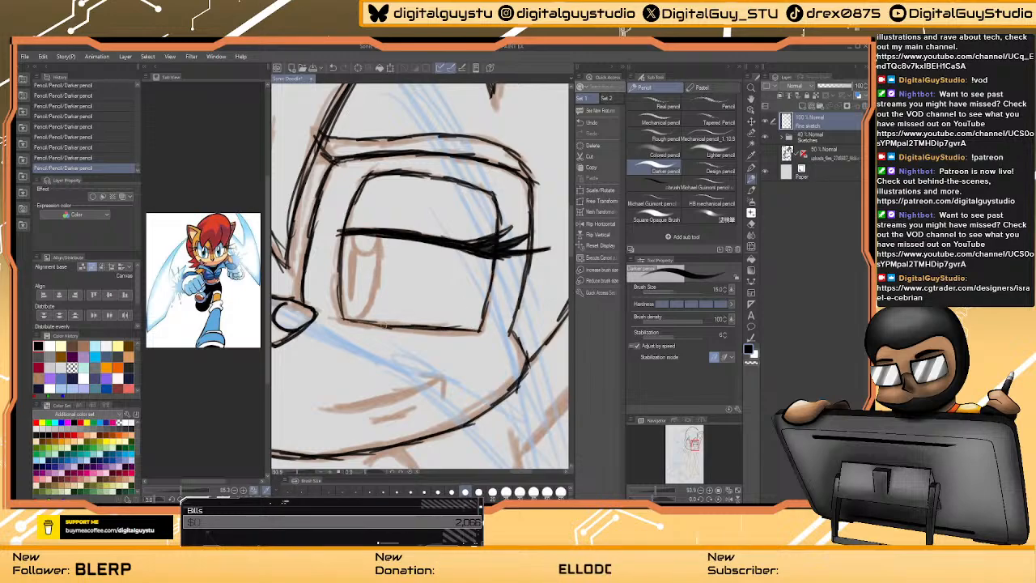
pyautogui.moveTo(462, 331); pyautogui.dragTo(391, 328)
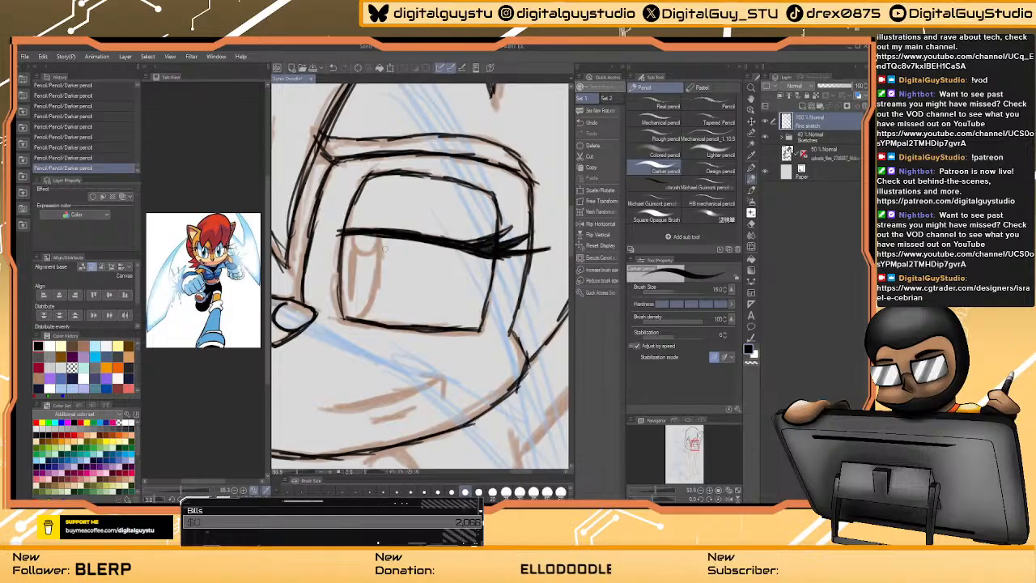
pyautogui.moveTo(378, 233)
pyautogui.mouseDown()
pyautogui.moveTo(368, 314)
pyautogui.moveTo(380, 233)
pyautogui.moveTo(376, 257)
pyautogui.moveTo(350, 257)
pyautogui.moveTo(349, 296)
pyautogui.mouseUp()
pyautogui.moveTo(360, 260)
pyautogui.mouseDown()
pyautogui.moveTo(349, 296)
pyautogui.moveTo(350, 267)
pyautogui.moveTo(351, 282)
pyautogui.moveTo(455, 256)
pyautogui.mouseUp()
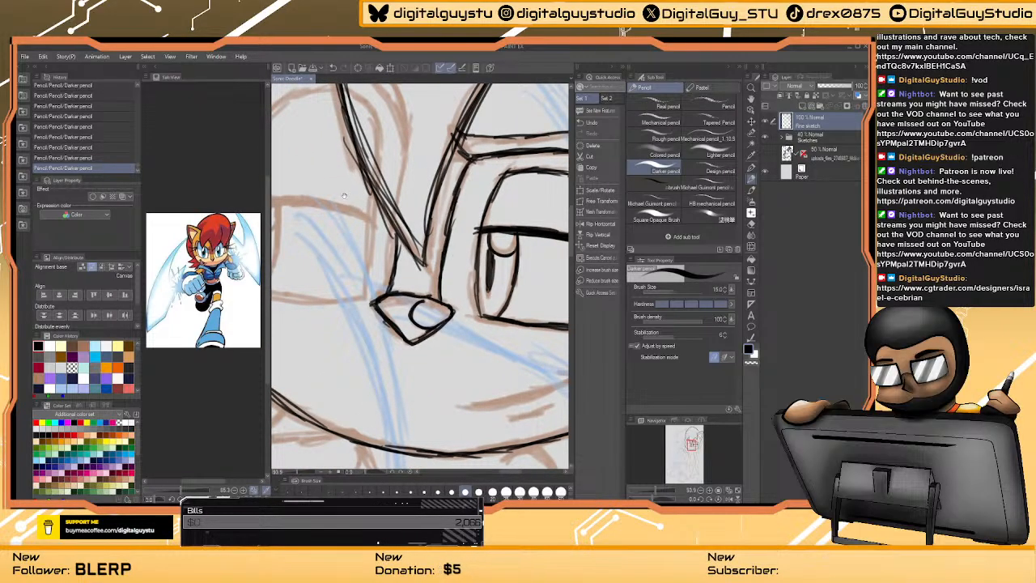
# - Draw the lower edge and the inner side of the left-hand eye beside the center bang
pyautogui.moveTo(344, 195); pyautogui.dragTo(395, 262)
pyautogui.moveTo(294, 229); pyautogui.dragTo(361, 220)
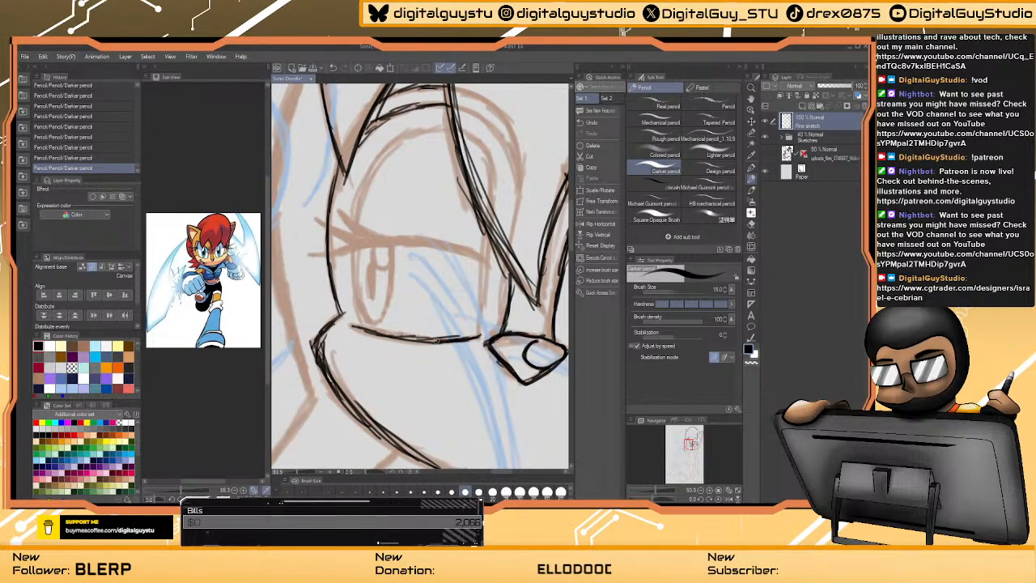
pyautogui.moveTo(479, 339)
pyautogui.mouseDown()
pyautogui.moveTo(490, 238)
pyautogui.moveTo(481, 334)
pyautogui.mouseUp()
pyautogui.moveTo(484, 290); pyautogui.dragTo(486, 254)
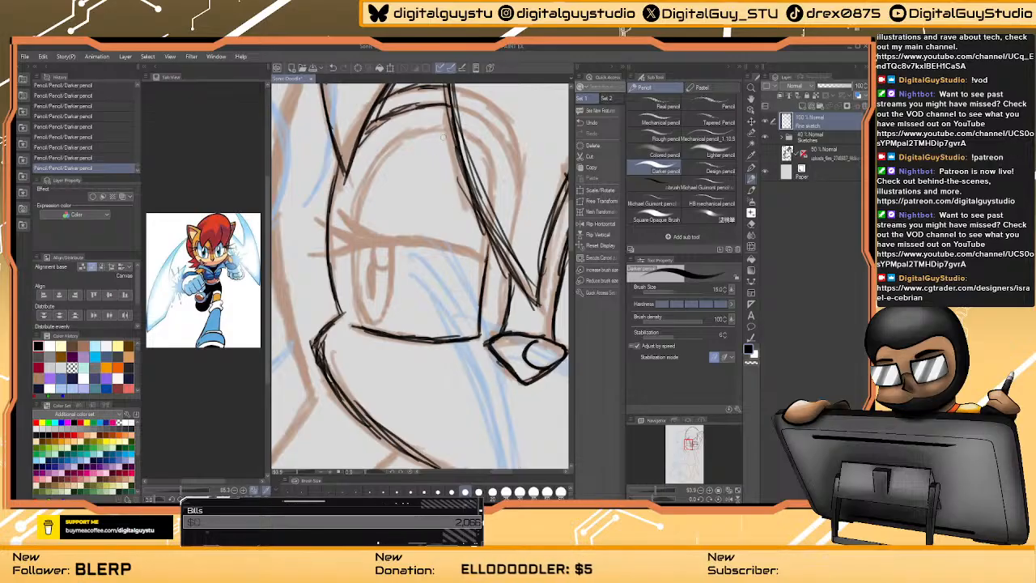
# - Draw the left-hand eye's arched top and outer side, and a thick upper lid line with lashes at the outer corner
pyautogui.moveTo(461, 130)
pyautogui.mouseDown()
pyautogui.moveTo(396, 136)
pyautogui.moveTo(406, 137)
pyautogui.moveTo(376, 168)
pyautogui.moveTo(355, 242)
pyautogui.mouseUp()
pyautogui.moveTo(356, 303); pyautogui.dragTo(362, 327)
pyautogui.moveTo(354, 258); pyautogui.dragTo(361, 327)
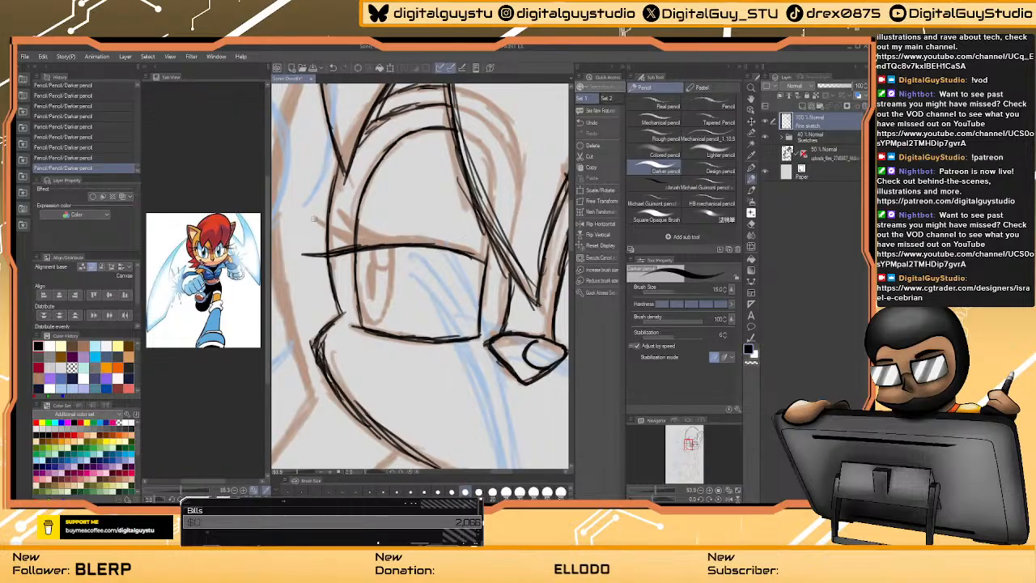
pyautogui.moveTo(315, 220)
pyautogui.mouseDown()
pyautogui.moveTo(360, 244)
pyautogui.moveTo(490, 261)
pyautogui.moveTo(387, 240)
pyautogui.mouseUp()
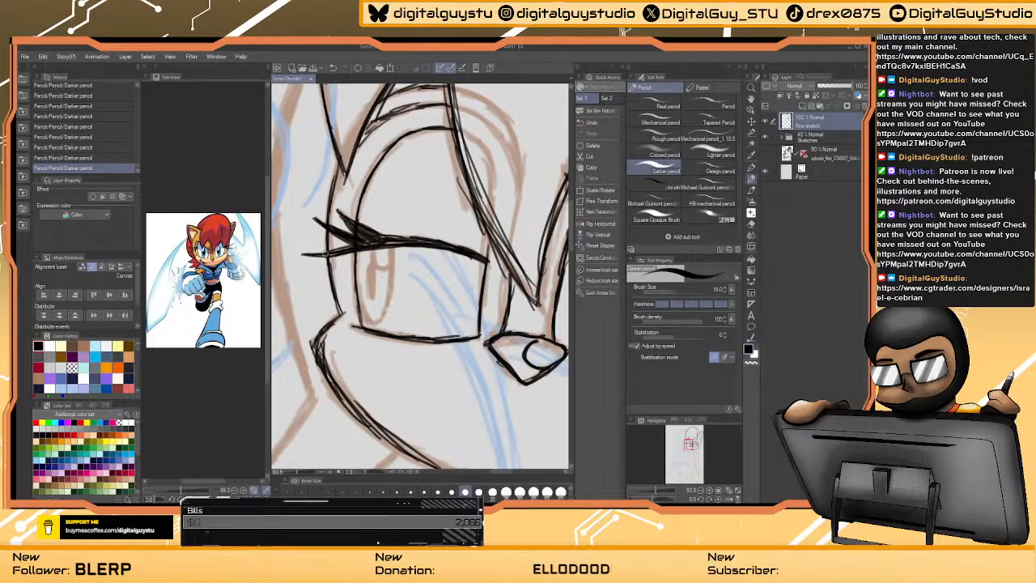
pyautogui.moveTo(356, 244)
pyautogui.mouseDown()
pyautogui.moveTo(423, 242)
pyautogui.moveTo(384, 237)
pyautogui.moveTo(481, 258)
pyautogui.moveTo(406, 237)
pyautogui.moveTo(485, 240)
pyautogui.moveTo(484, 272)
pyautogui.mouseUp()
# - Draw the left-hand eye's narrow iris under the lid, with a dark pupil and a rounded highlight
pyautogui.moveTo(388, 243); pyautogui.dragTo(391, 297)
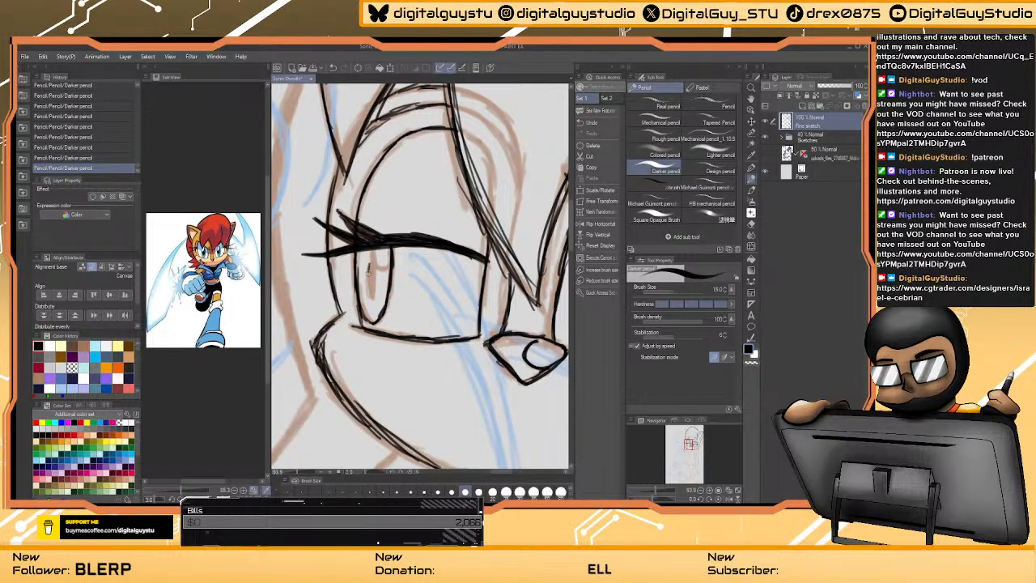
pyautogui.moveTo(371, 264); pyautogui.dragTo(371, 290)
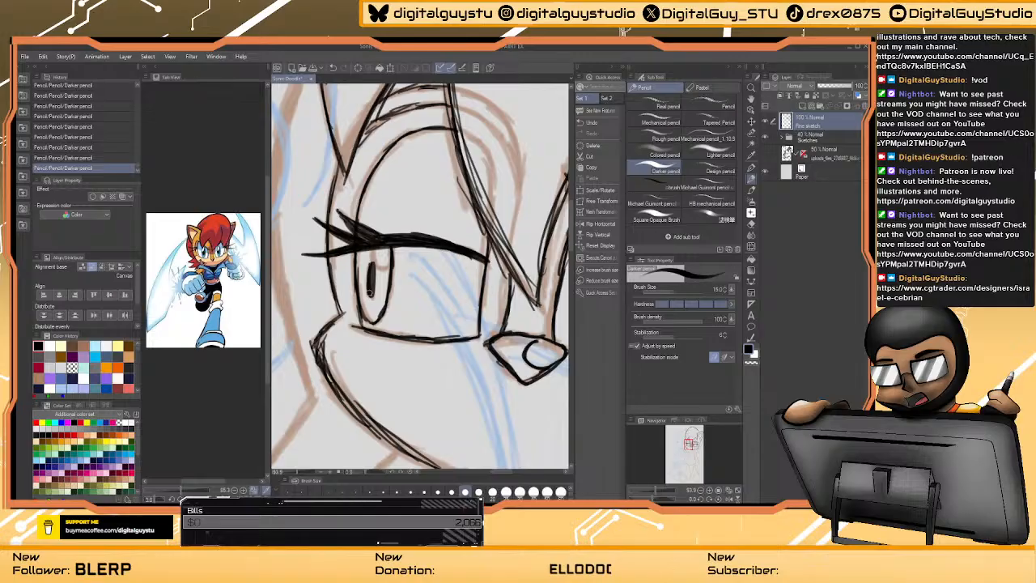
pyautogui.moveTo(371, 250)
pyautogui.mouseDown()
pyautogui.moveTo(380, 271)
pyautogui.moveTo(388, 265)
pyautogui.moveTo(375, 252)
pyautogui.moveTo(391, 258)
pyautogui.mouseUp()
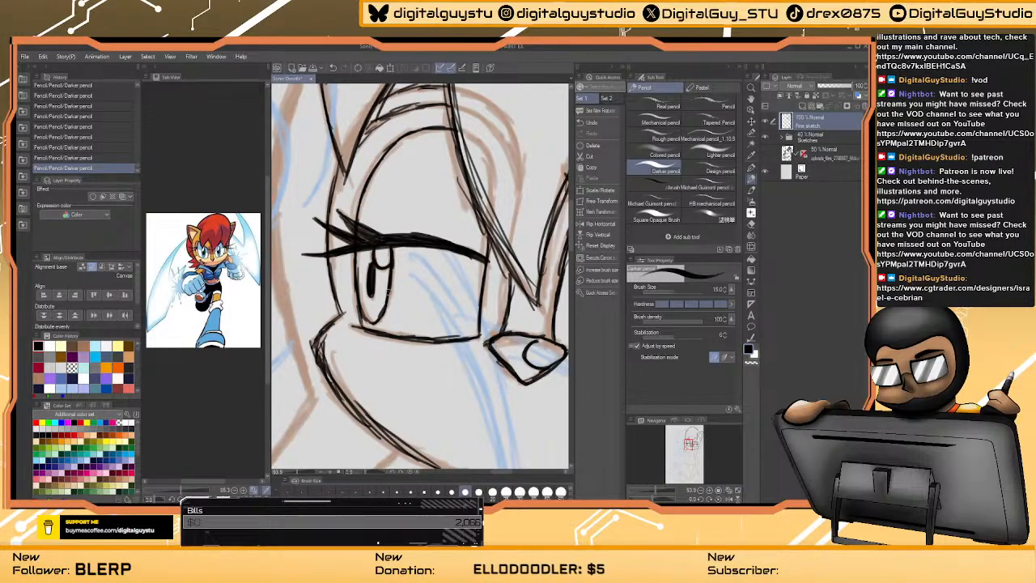
pyautogui.moveTo(386, 304)
pyautogui.mouseDown()
pyautogui.moveTo(393, 273)
pyautogui.moveTo(355, 266)
pyautogui.moveTo(357, 276)
pyautogui.moveTo(356, 257)
pyautogui.mouseUp()
# - Draw the slanted smirk with its hooked mouth corner and the short lower lip line beneath it
pyautogui.moveTo(559, 263)
pyautogui.mouseDown()
pyautogui.moveTo(513, 279)
pyautogui.moveTo(523, 277)
pyautogui.moveTo(492, 264)
pyautogui.moveTo(450, 279)
pyautogui.moveTo(491, 282)
pyautogui.mouseUp()
pyautogui.moveTo(481, 325)
pyautogui.mouseDown()
pyautogui.moveTo(441, 293)
pyautogui.moveTo(461, 274)
pyautogui.moveTo(454, 243)
pyautogui.mouseUp()
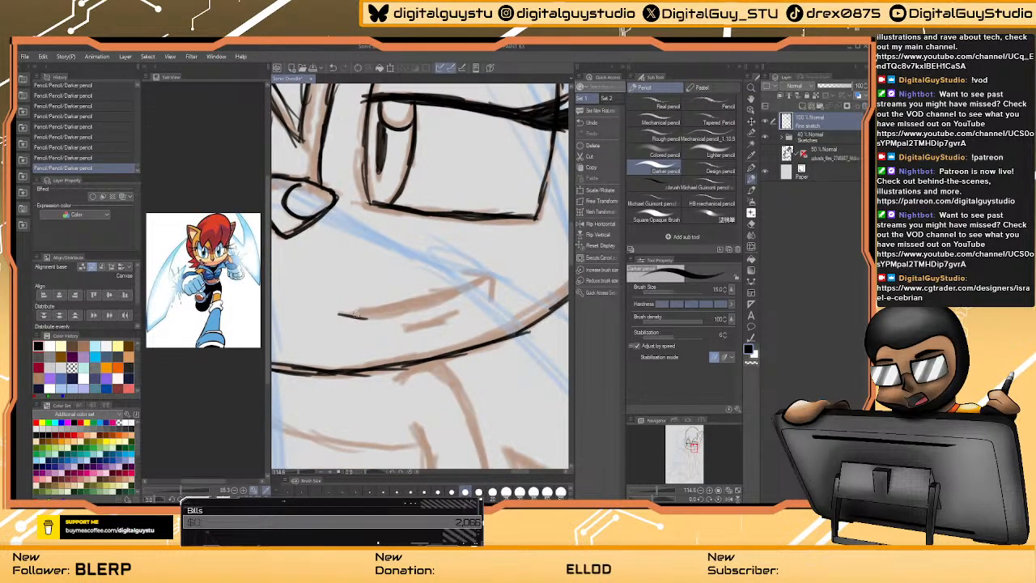
pyautogui.moveTo(339, 316)
pyautogui.mouseDown()
pyautogui.moveTo(385, 317)
pyautogui.moveTo(486, 279)
pyautogui.moveTo(346, 315)
pyautogui.mouseUp()
pyautogui.moveTo(427, 305)
pyautogui.mouseDown()
pyautogui.moveTo(489, 278)
pyautogui.moveTo(489, 306)
pyautogui.moveTo(491, 283)
pyautogui.mouseUp()
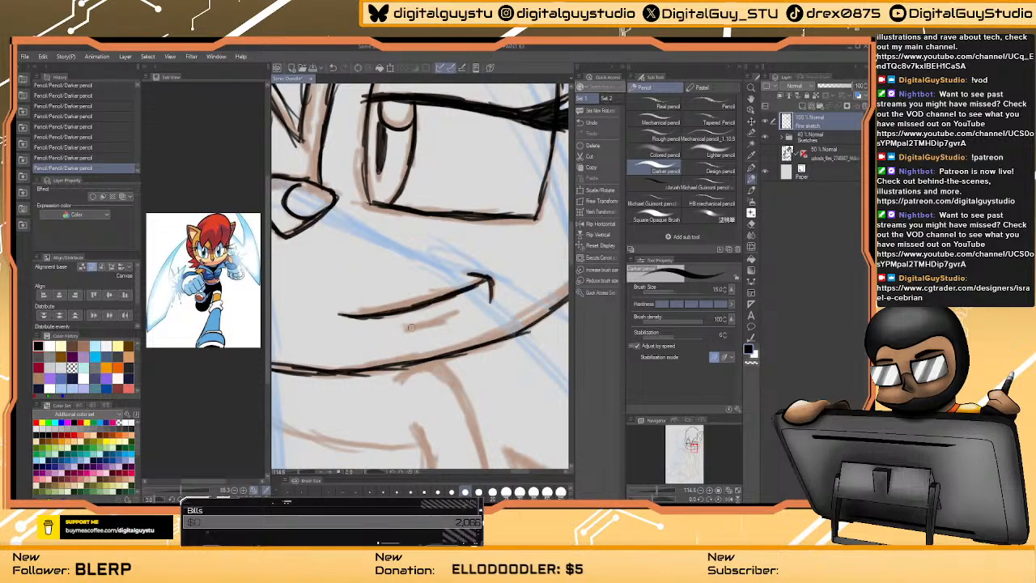
pyautogui.moveTo(399, 330)
pyautogui.mouseDown()
pyautogui.moveTo(461, 310)
pyautogui.moveTo(396, 331)
pyautogui.moveTo(425, 303)
pyautogui.mouseUp()
# - Return to the Darker pencil and set its brush size to 25
pyautogui.hotkey('ctrl', 'space')
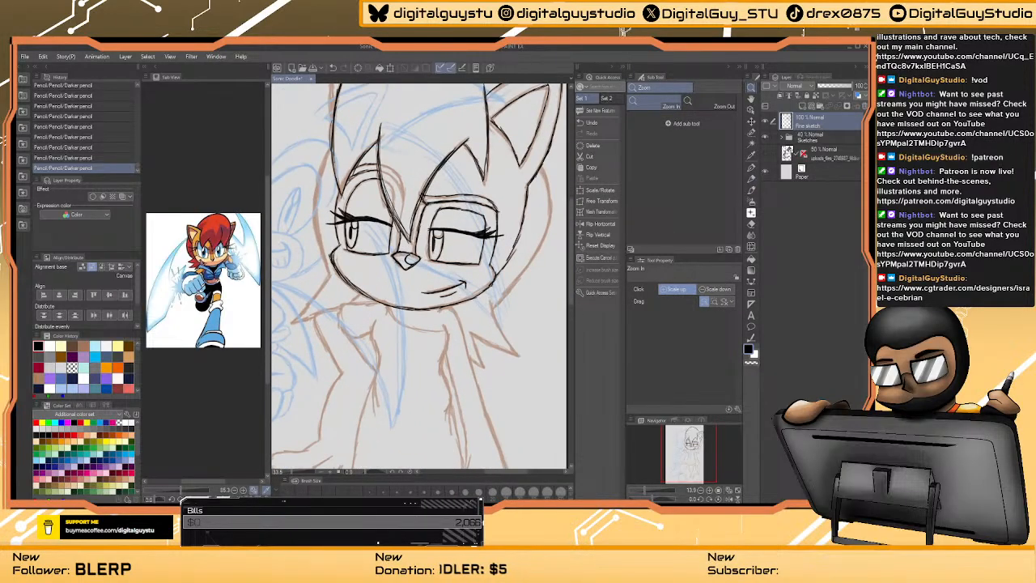
pyautogui.moveTo(467, 248); pyautogui.dragTo(401, 275)
pyautogui.press('o')
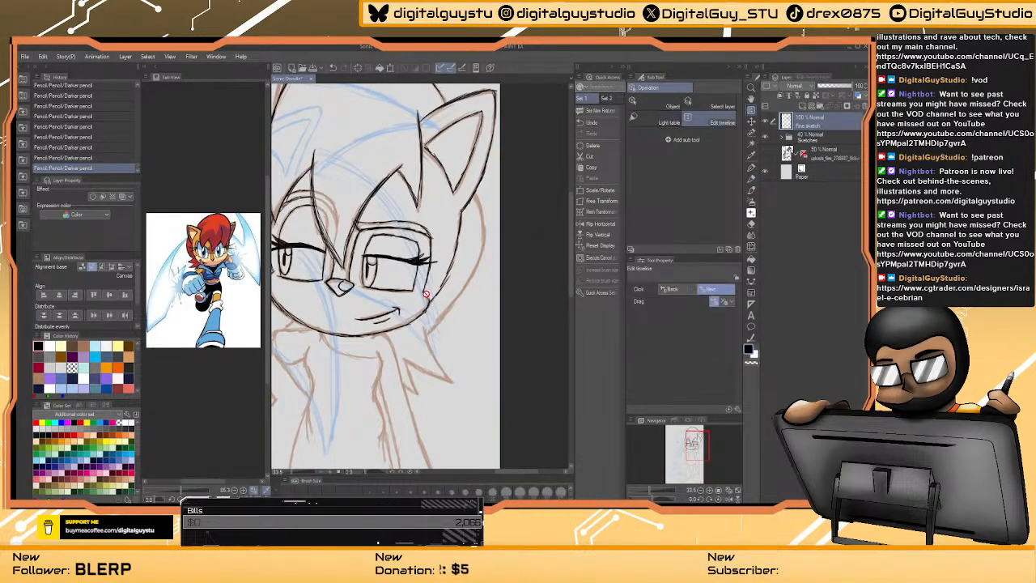
pyautogui.click(752, 182)
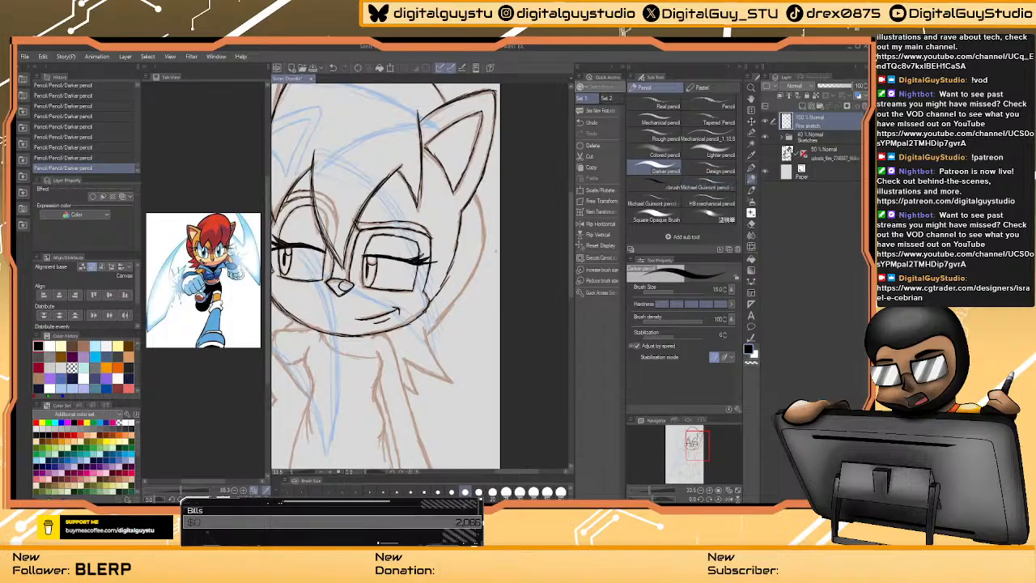
pyautogui.press('^')
pyautogui.press('-')
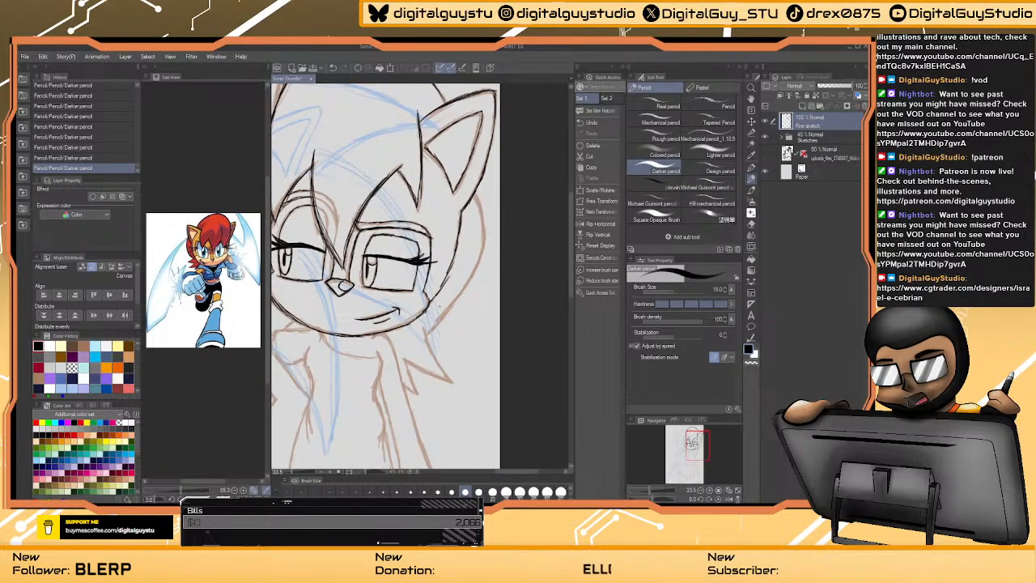
pyautogui.press(']')
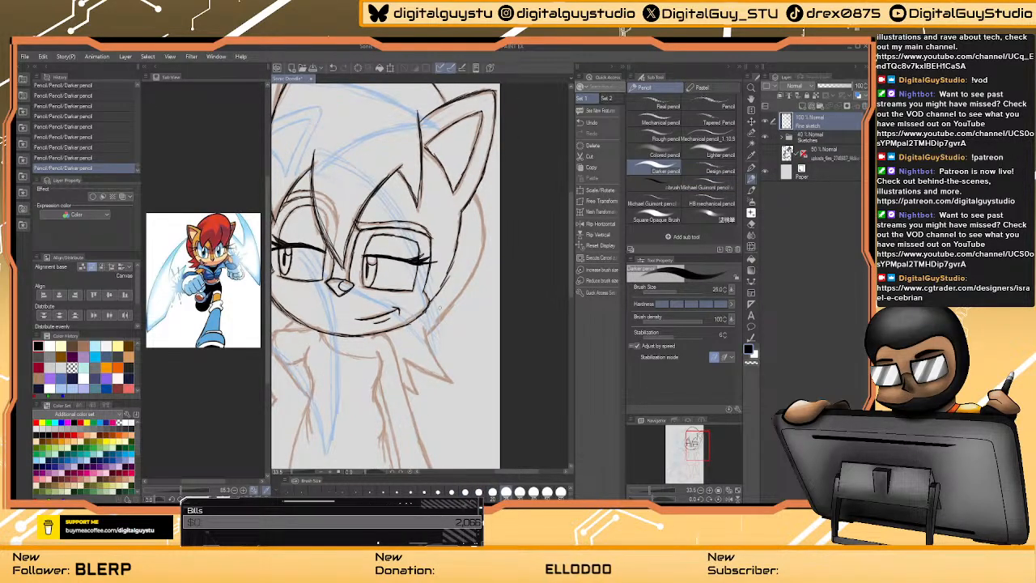
pyautogui.press(']')
pyautogui.press('[')
pyautogui.scroll(3, 431, 285)
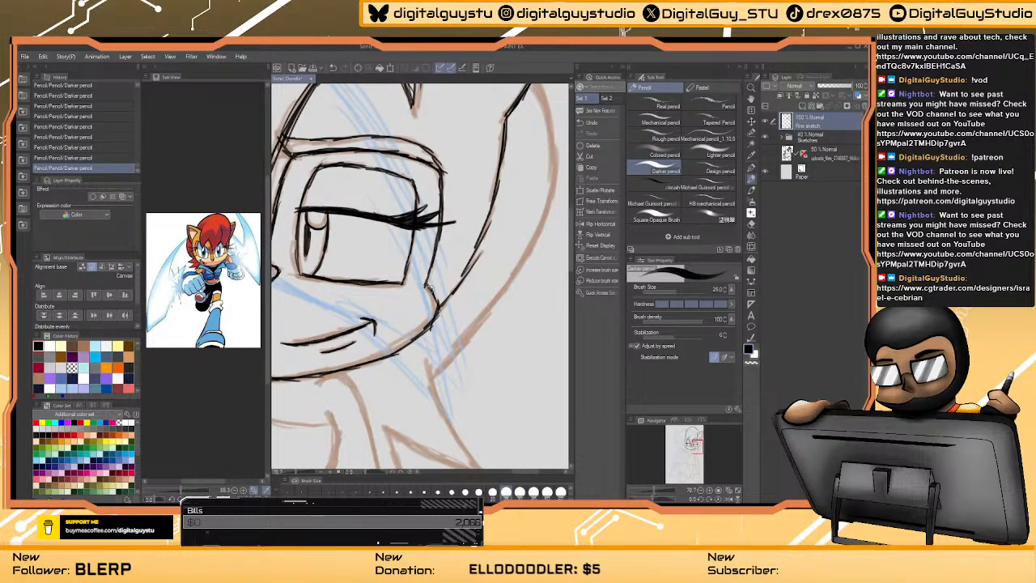
# - Thicken the outline of the cheeks and jaw from the right-hand cheek corner around the chin to the left-hand cheek
pyautogui.press('^')
pyautogui.press('-')
pyautogui.press('-')
pyautogui.press('-')
pyautogui.press('-')
pyautogui.press('-')
pyautogui.press('-')
pyautogui.press('-')
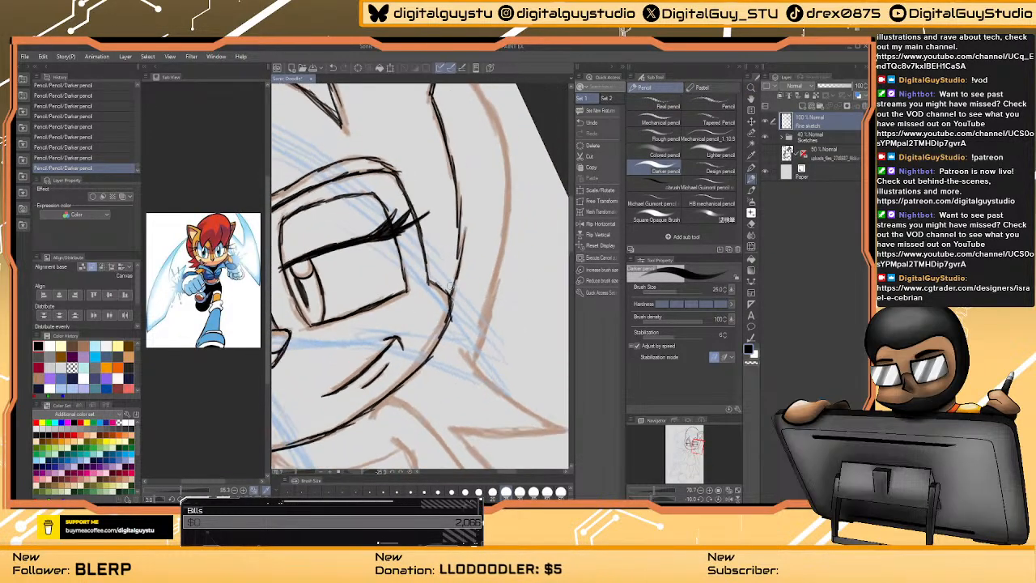
pyautogui.moveTo(467, 219)
pyautogui.mouseDown()
pyautogui.moveTo(490, 231)
pyautogui.moveTo(482, 259)
pyautogui.mouseUp()
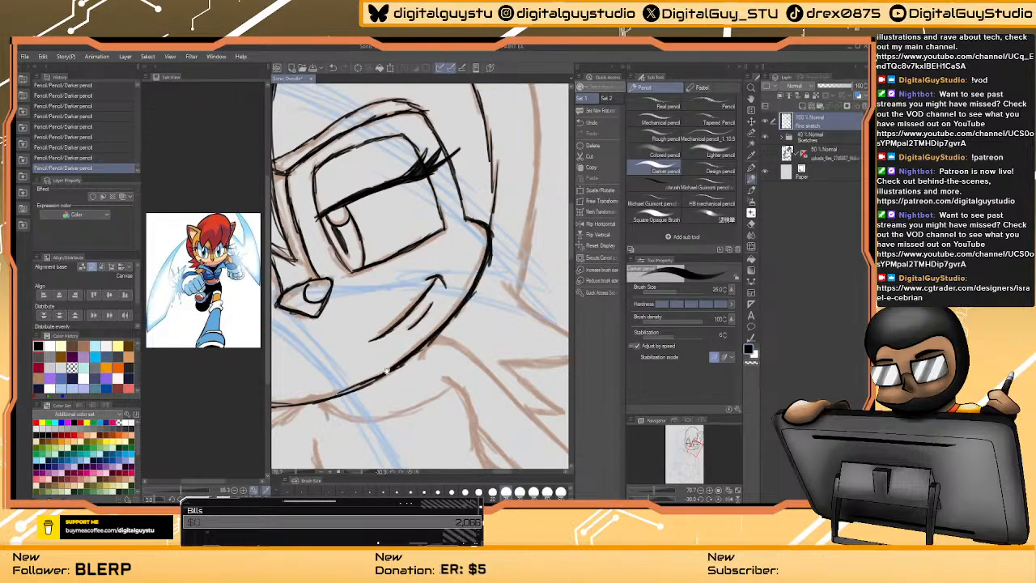
pyautogui.moveTo(387, 370); pyautogui.dragTo(511, 222)
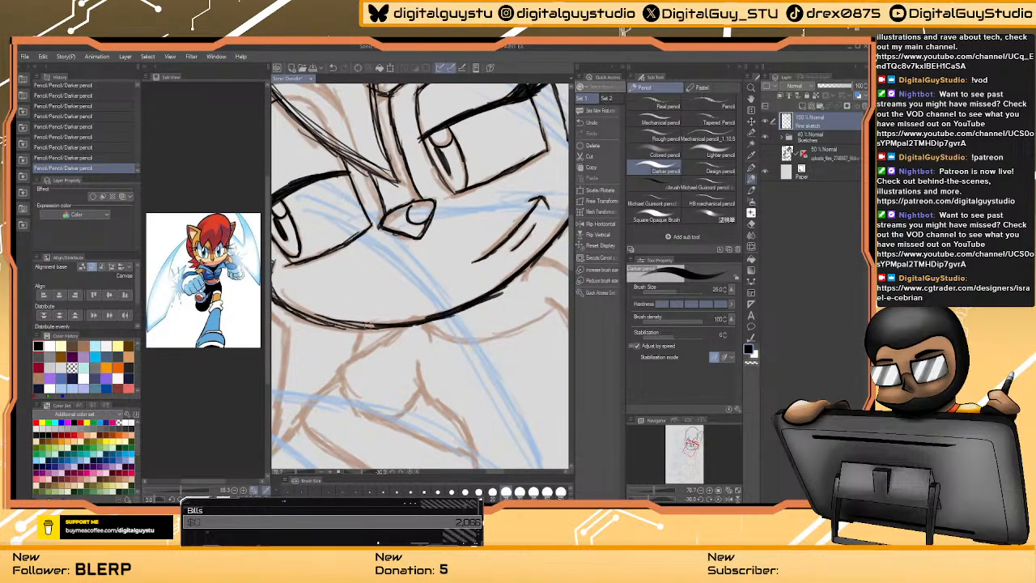
pyautogui.moveTo(364, 330); pyautogui.dragTo(437, 343)
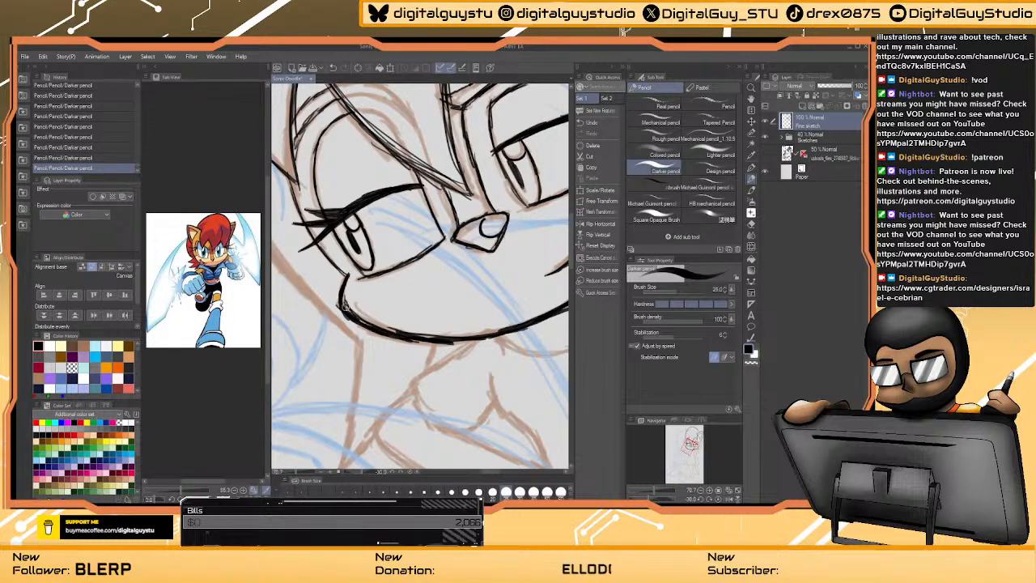
pyautogui.moveTo(340, 269)
pyautogui.mouseDown()
pyautogui.moveTo(290, 183)
pyautogui.moveTo(305, 231)
pyautogui.moveTo(290, 188)
pyautogui.moveTo(305, 228)
pyautogui.moveTo(428, 263)
pyautogui.moveTo(527, 251)
pyautogui.moveTo(460, 270)
pyautogui.moveTo(400, 178)
pyautogui.moveTo(473, 196)
pyautogui.moveTo(471, 186)
pyautogui.moveTo(376, 210)
pyautogui.mouseUp()
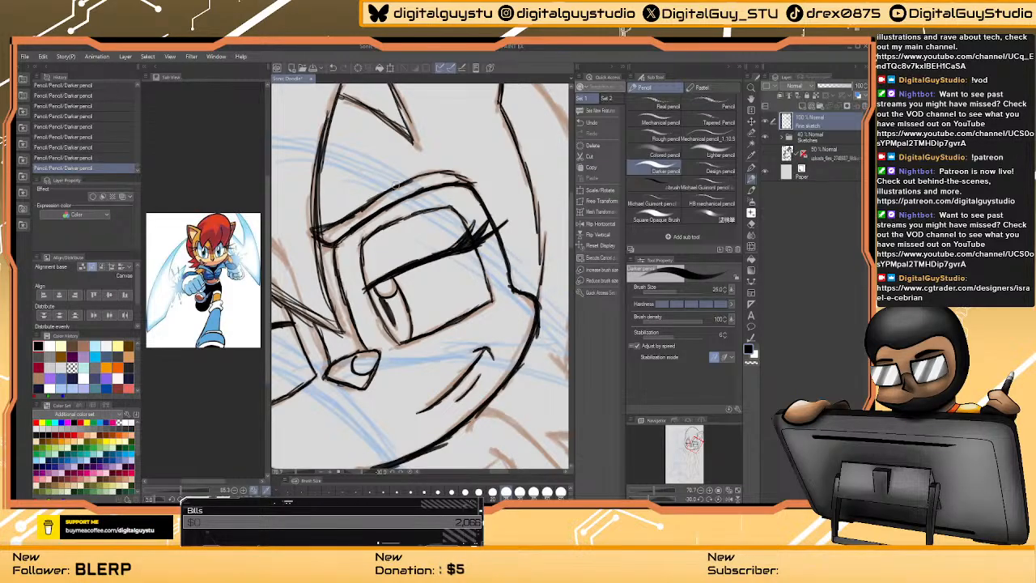
# - Thicken the right-hand contour of the head above the cheek and the outline of the ear
pyautogui.moveTo(535, 243); pyautogui.dragTo(423, 217)
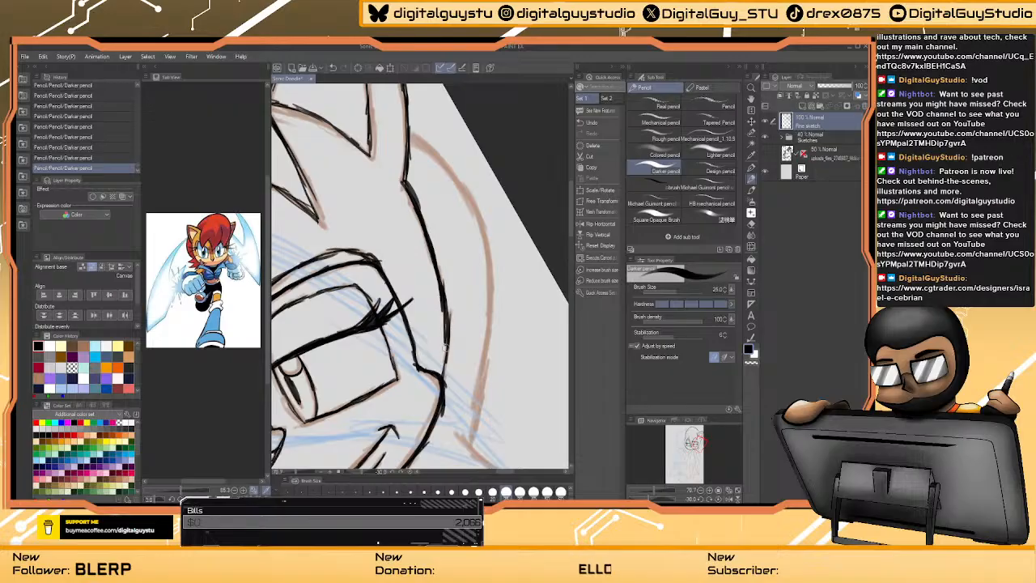
pyautogui.scroll(5, 442, 346)
pyautogui.moveTo(448, 374)
pyautogui.mouseDown()
pyautogui.moveTo(437, 234)
pyautogui.moveTo(418, 175)
pyautogui.moveTo(379, 113)
pyautogui.moveTo(446, 128)
pyautogui.moveTo(350, 236)
pyautogui.mouseUp()
pyautogui.scroll(-5, 350, 236)
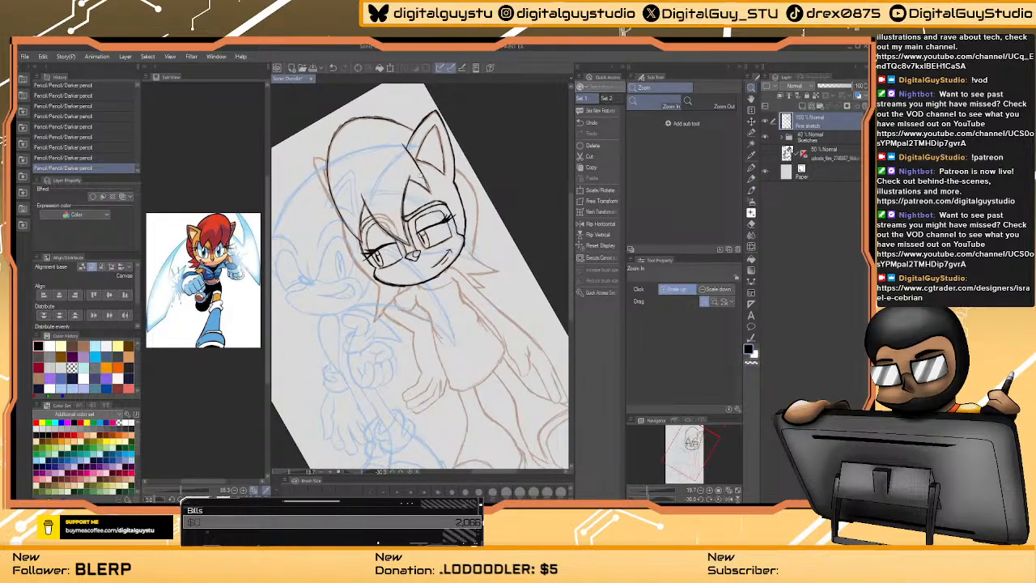
pyautogui.moveTo(491, 291); pyautogui.dragTo(471, 289)
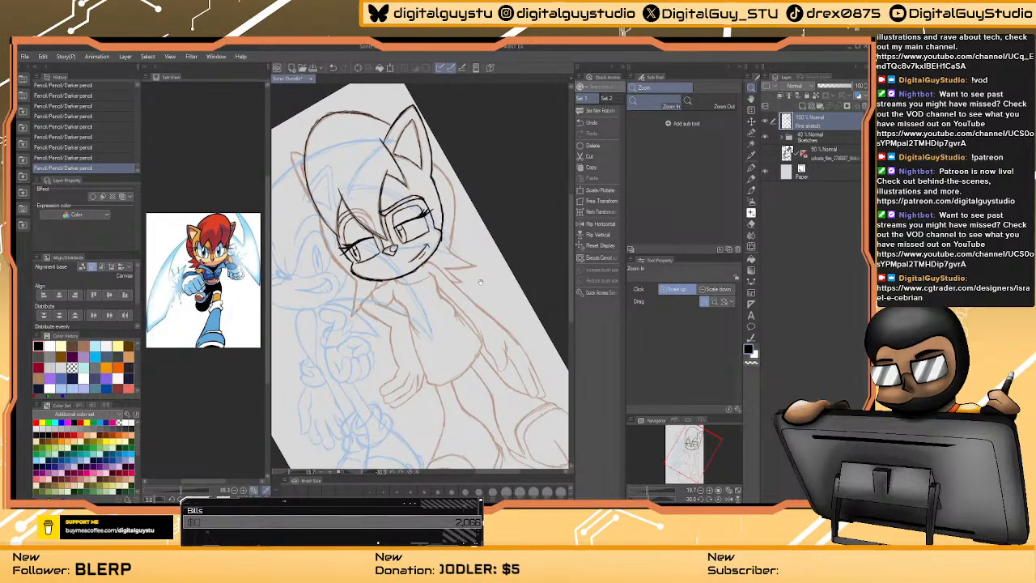
pyautogui.press('-')
pyautogui.press('-')
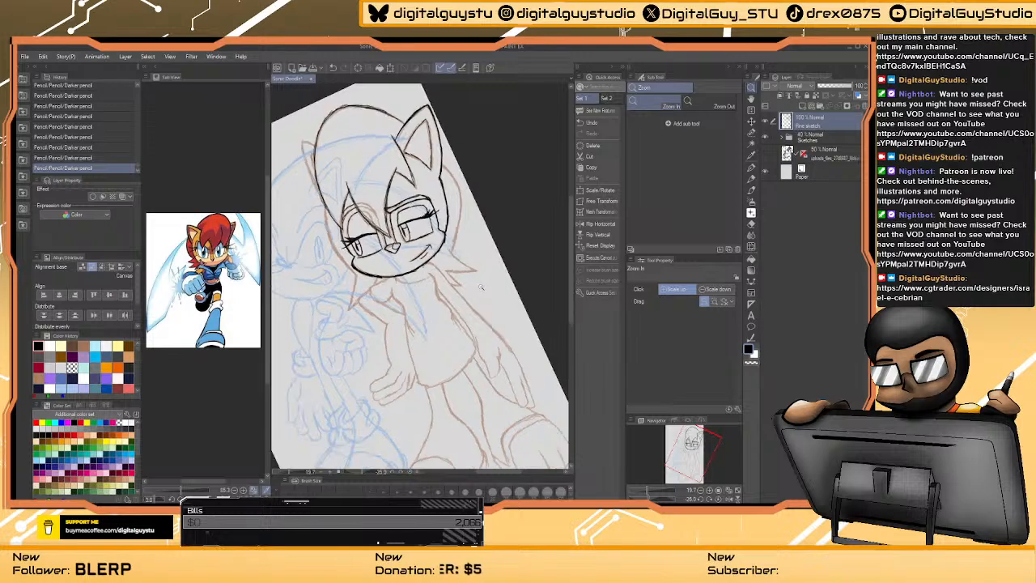
pyautogui.scroll(-3, 480, 290)
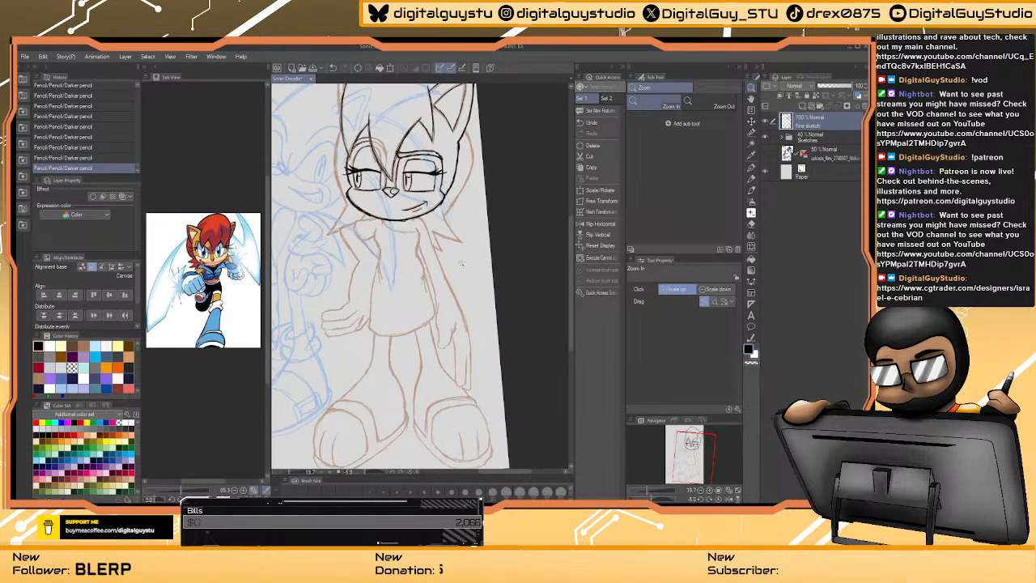
pyautogui.scroll(4, 460, 276)
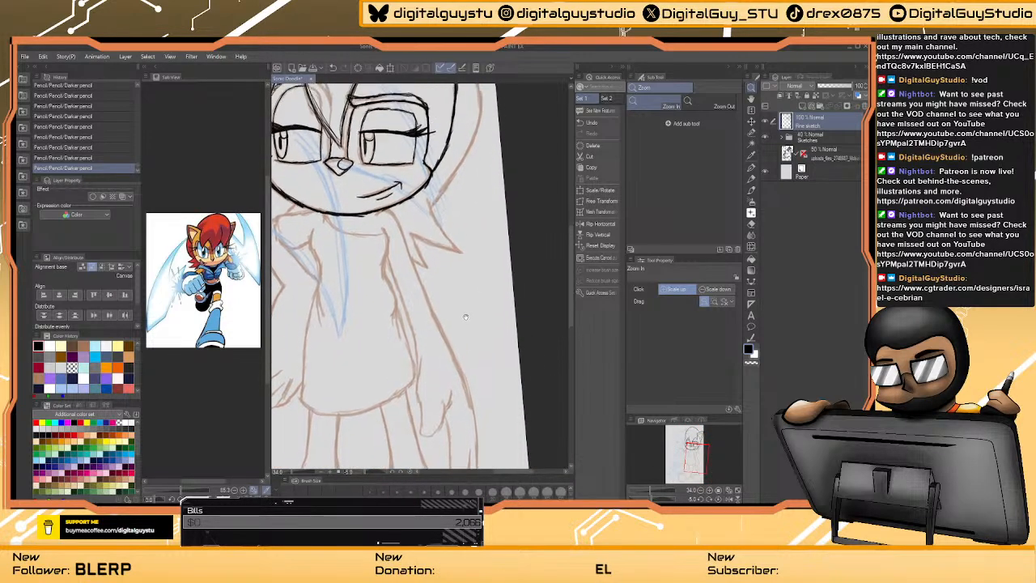
# - Draw the right-hand outer contour of her hair down past the cheek and into the jagged pointed tips beside the neck
pyautogui.scroll(1, 458, 276)
pyautogui.scroll(5, 467, 276)
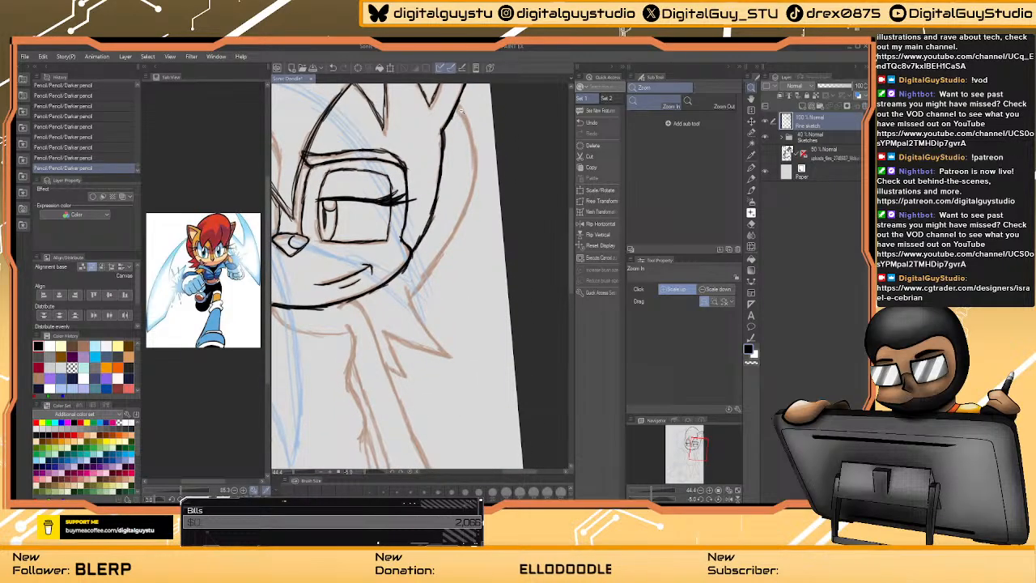
pyautogui.press('p')
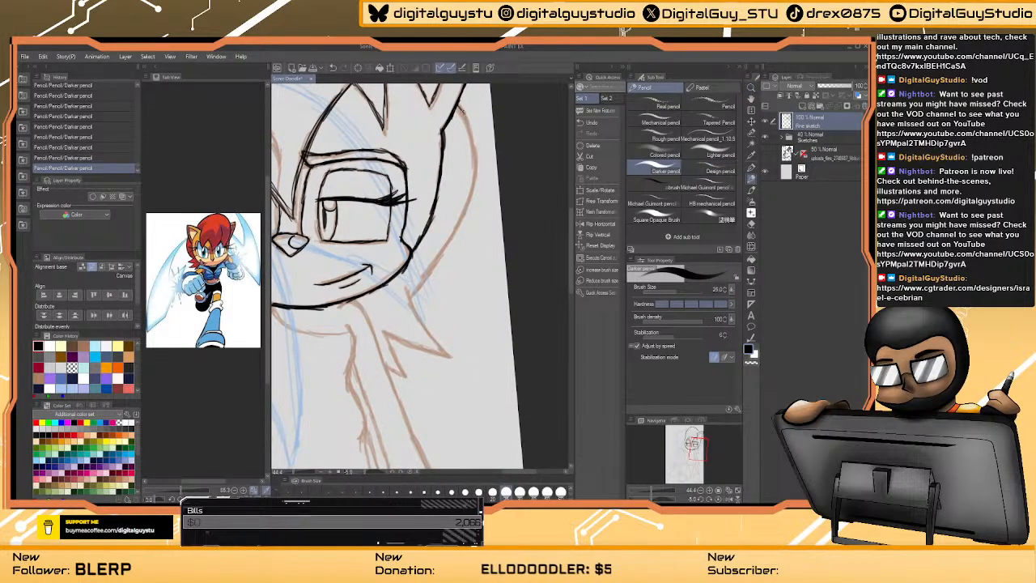
pyautogui.moveTo(473, 178); pyautogui.dragTo(427, 274)
pyautogui.moveTo(453, 229); pyautogui.dragTo(429, 273)
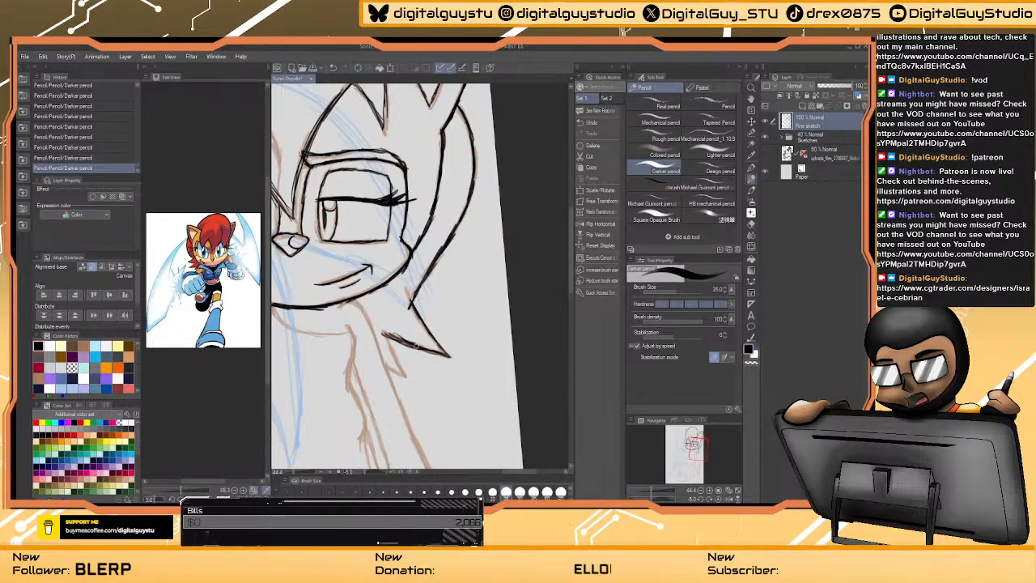
pyautogui.moveTo(432, 329)
pyautogui.mouseDown()
pyautogui.moveTo(449, 356)
pyautogui.moveTo(438, 304)
pyautogui.mouseUp()
pyautogui.moveTo(373, 280)
pyautogui.mouseDown()
pyautogui.moveTo(393, 321)
pyautogui.moveTo(377, 314)
pyautogui.mouseUp()
# - Draw the left-hand lock of her hair from the cheek down to its pointed tip above the shoulder
pyautogui.moveTo(346, 242)
pyautogui.mouseDown()
pyautogui.moveTo(466, 327)
pyautogui.moveTo(546, 363)
pyautogui.mouseUp()
pyautogui.moveTo(365, 170)
pyautogui.mouseDown()
pyautogui.moveTo(355, 265)
pyautogui.moveTo(360, 319)
pyautogui.mouseUp()
pyautogui.moveTo(359, 274)
pyautogui.mouseDown()
pyautogui.moveTo(371, 324)
pyautogui.moveTo(364, 311)
pyautogui.mouseUp()
pyautogui.moveTo(356, 206)
pyautogui.mouseDown()
pyautogui.moveTo(352, 267)
pyautogui.moveTo(367, 153)
pyautogui.mouseUp()
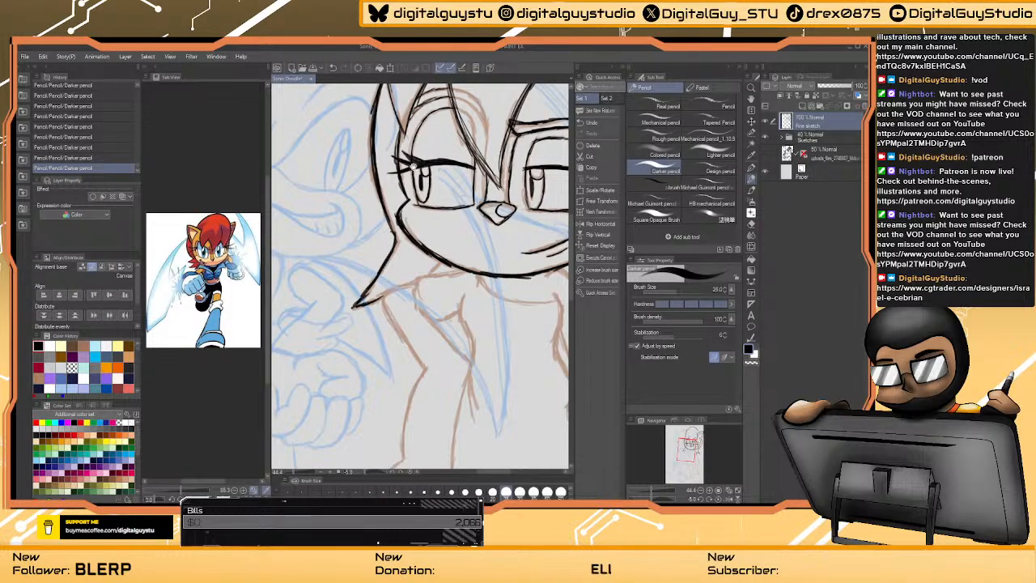
# - Outline the left-hand side of her hair and the ear beside the crown, and save the drawing
pyautogui.moveTo(413, 166)
pyautogui.mouseDown()
pyautogui.moveTo(337, 289)
pyautogui.moveTo(339, 204)
pyautogui.moveTo(339, 213)
pyautogui.moveTo(403, 108)
pyautogui.moveTo(437, 101)
pyautogui.moveTo(532, 140)
pyautogui.moveTo(568, 181)
pyautogui.mouseUp()
pyautogui.moveTo(361, 163)
pyautogui.mouseDown()
pyautogui.moveTo(327, 197)
pyautogui.moveTo(332, 241)
pyautogui.mouseUp()
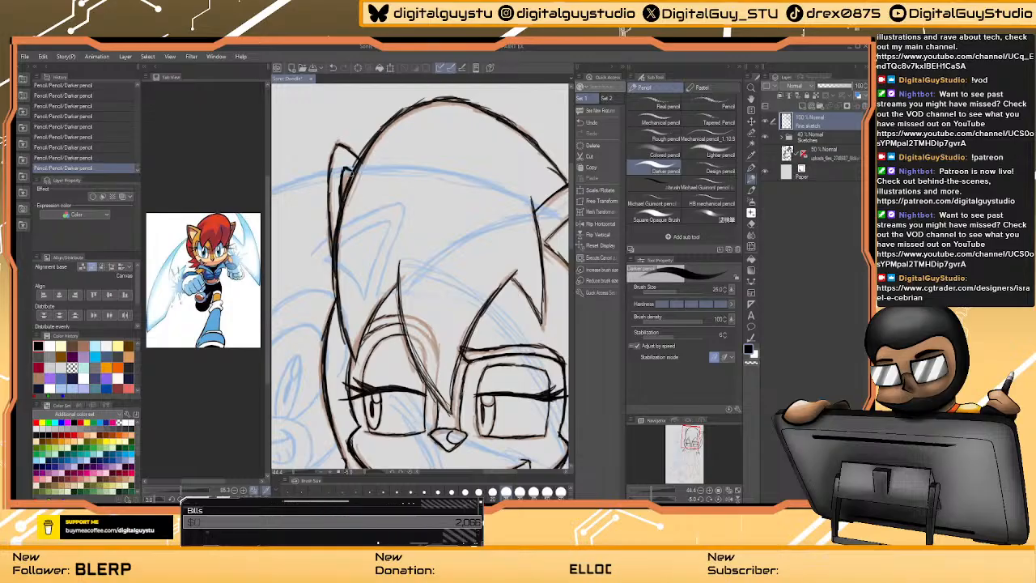
pyautogui.moveTo(351, 173); pyautogui.dragTo(308, 142)
pyautogui.moveTo(476, 255)
pyautogui.mouseDown()
pyautogui.moveTo(438, 266)
pyautogui.moveTo(470, 268)
pyautogui.mouseUp()
pyautogui.moveTo(458, 426)
pyautogui.mouseDown()
pyautogui.moveTo(464, 391)
pyautogui.moveTo(446, 262)
pyautogui.mouseUp()
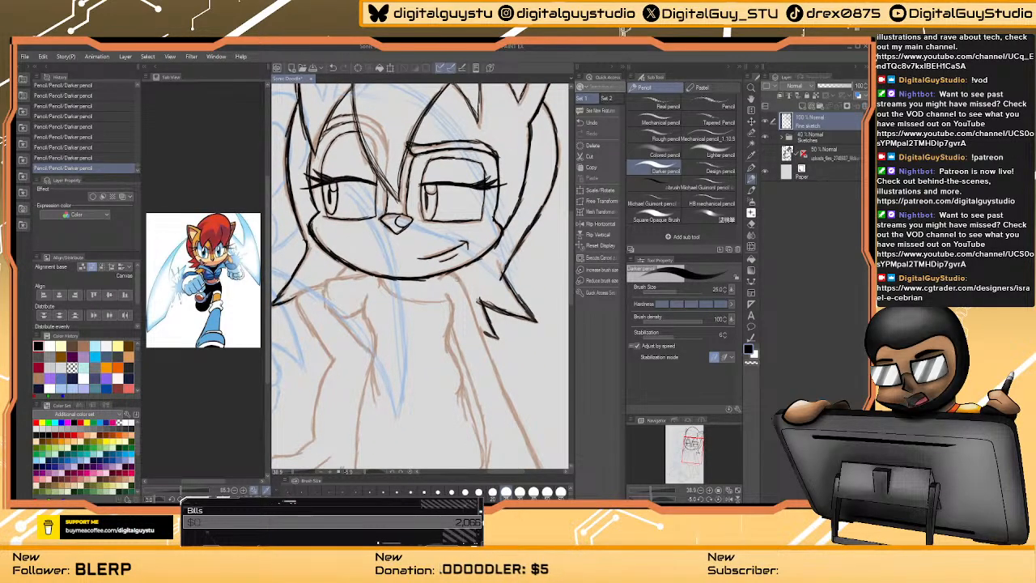
pyautogui.hotkey('ctrl', '0')
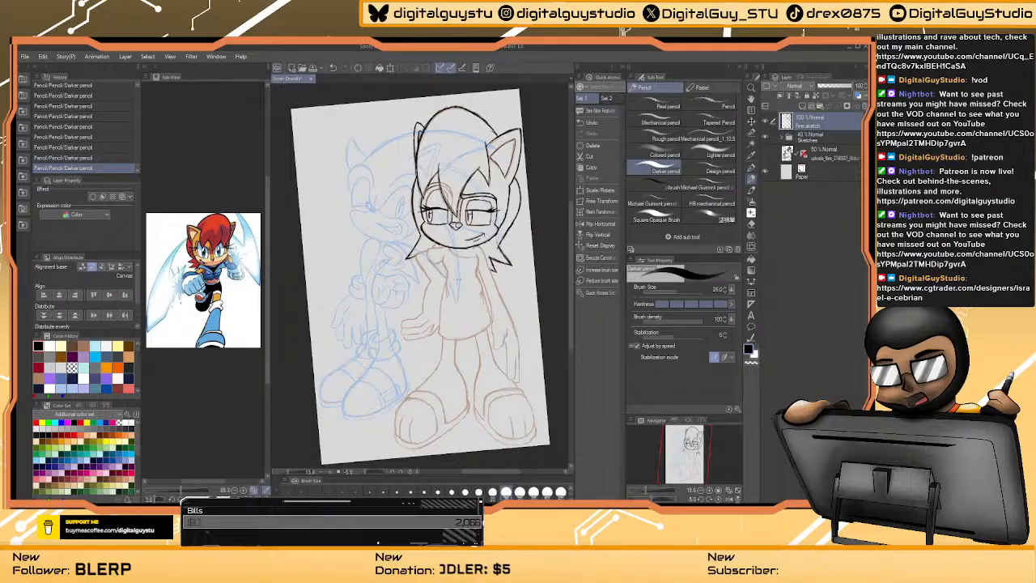
pyautogui.hotkey('ctrl', 's')
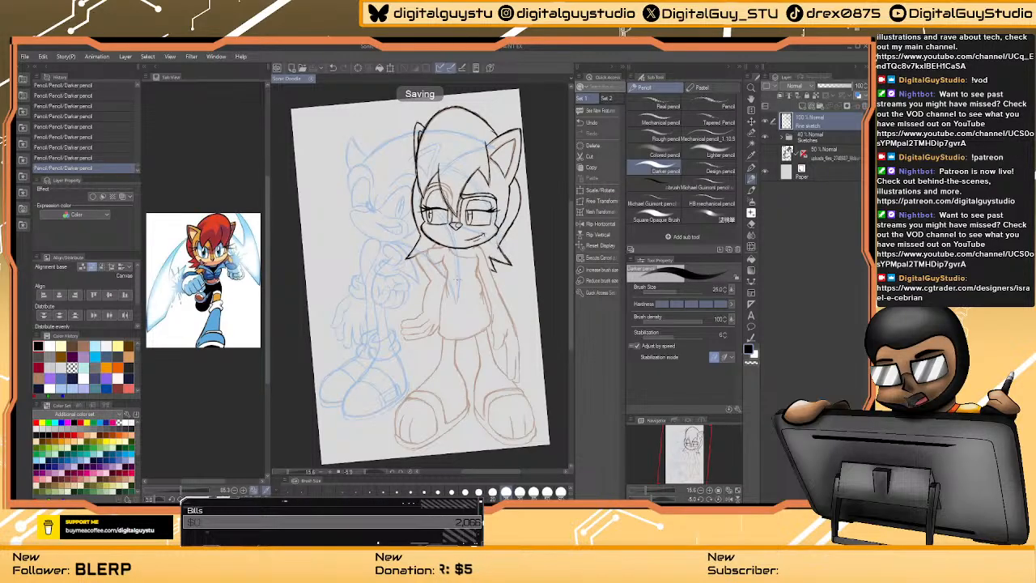
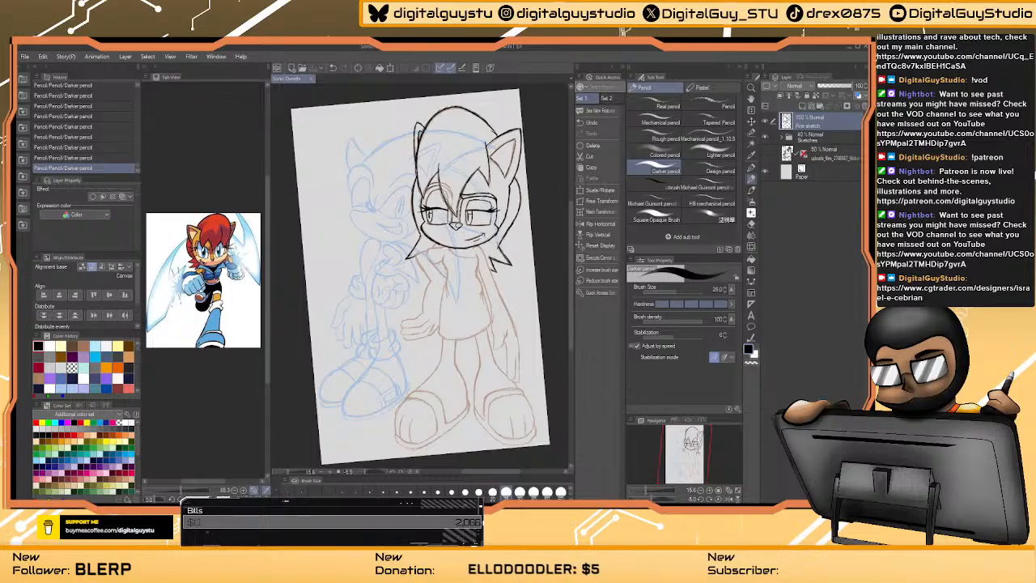
# - Draw the outer contour of her right-hand arm from the shoulder down to the rounded fingertip
pyautogui.scroll(6, 501, 251)
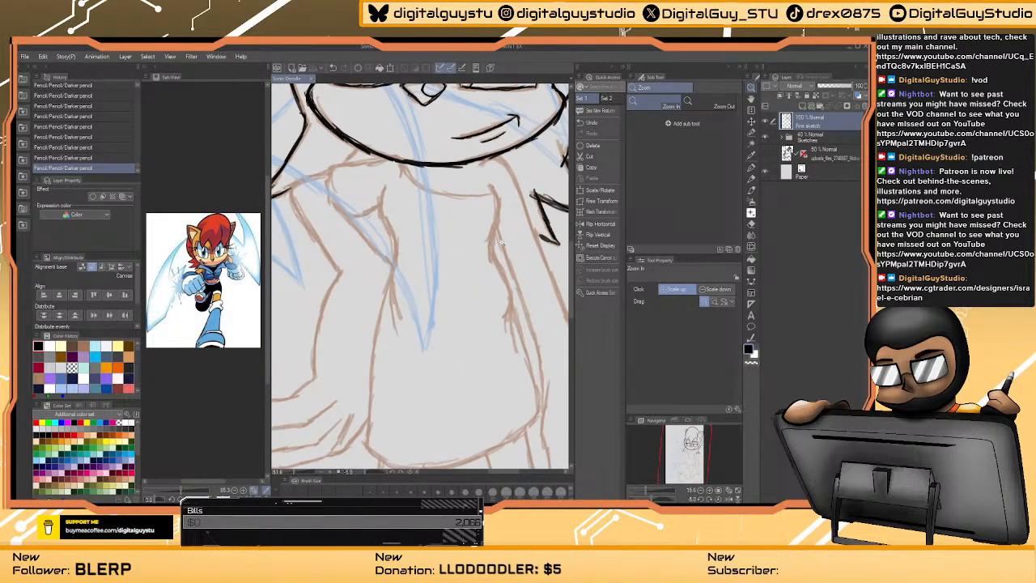
pyautogui.moveTo(502, 250); pyautogui.dragTo(461, 285)
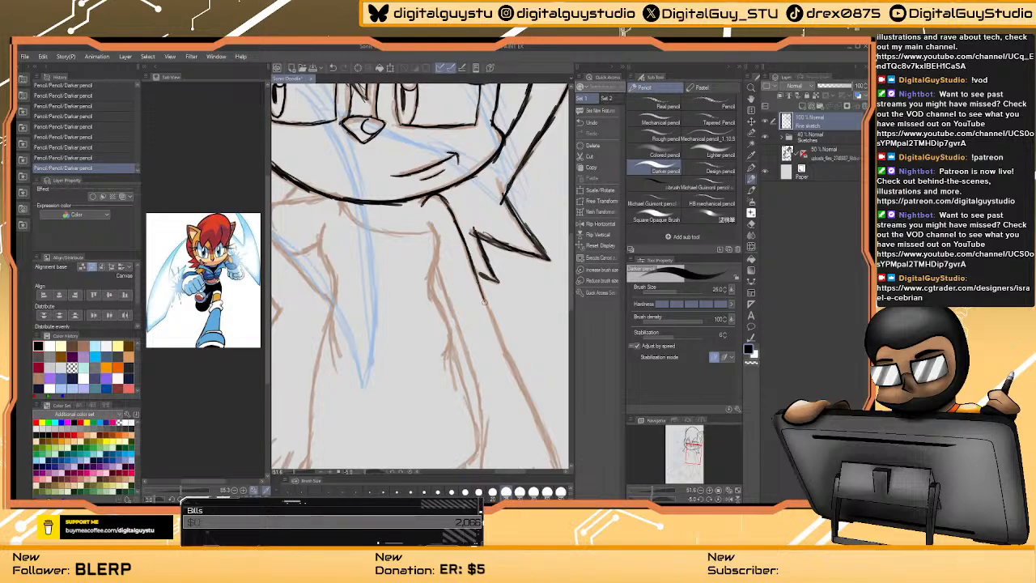
pyautogui.moveTo(492, 319); pyautogui.dragTo(396, 183)
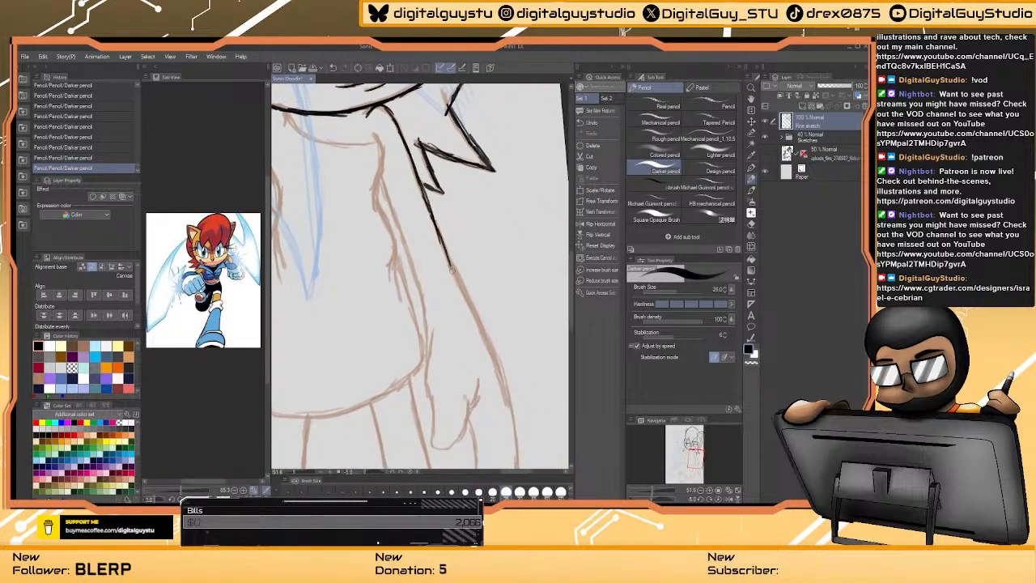
pyautogui.moveTo(448, 247); pyautogui.dragTo(435, 232)
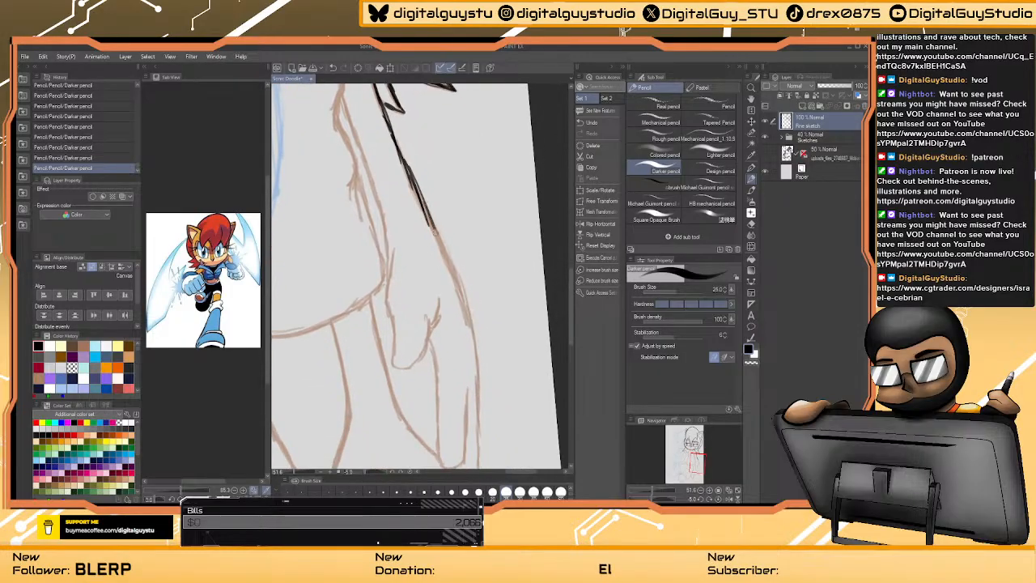
pyautogui.moveTo(465, 313); pyautogui.dragTo(414, 194)
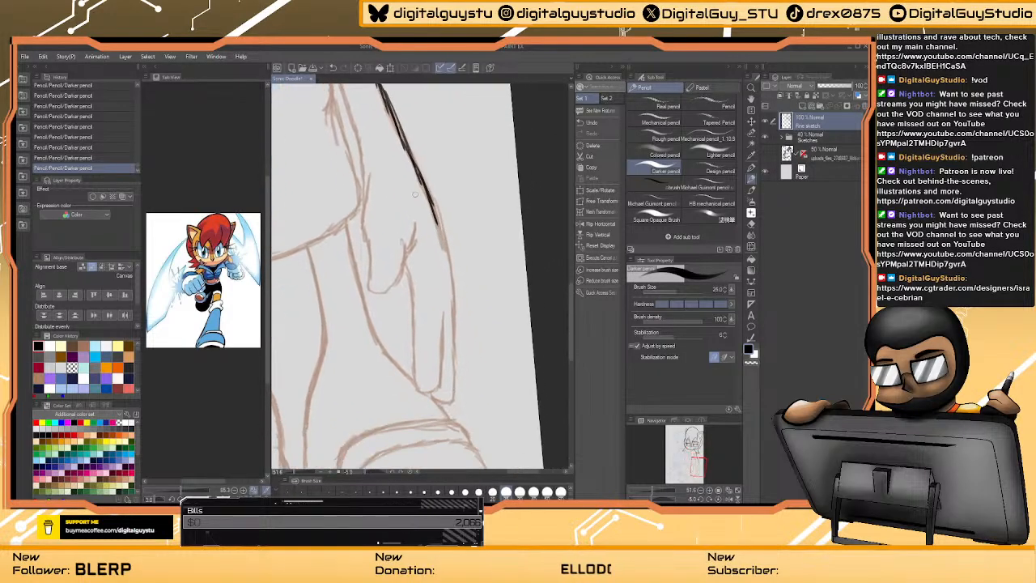
pyautogui.moveTo(443, 249)
pyautogui.mouseDown()
pyautogui.moveTo(454, 394)
pyautogui.moveTo(433, 398)
pyautogui.mouseUp()
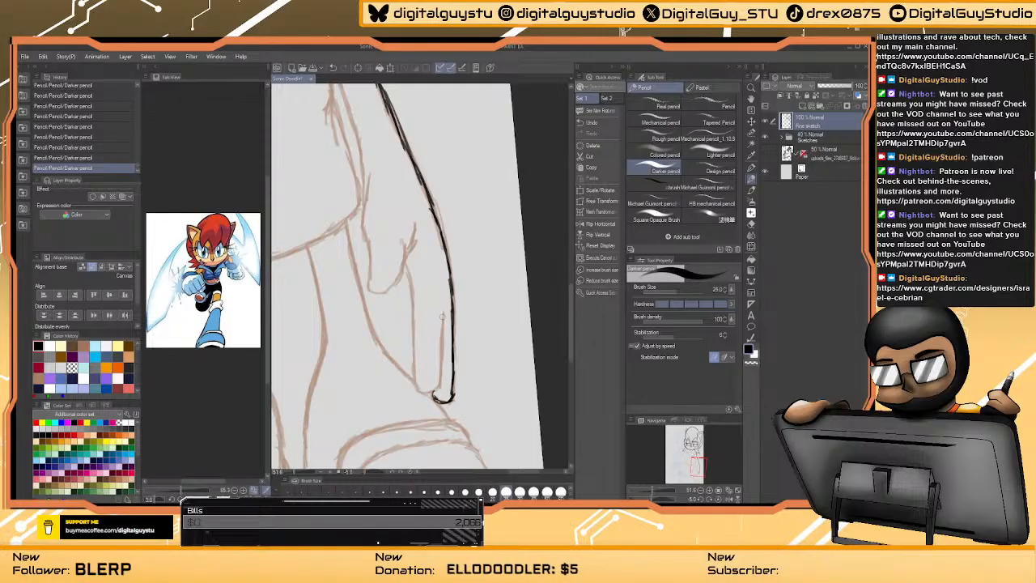
# - Draw the fingers and thumb of the right-hand hand and the inner line of that arm up to the armpit
pyautogui.moveTo(443, 316)
pyautogui.mouseDown()
pyautogui.moveTo(436, 391)
pyautogui.moveTo(417, 386)
pyautogui.moveTo(413, 328)
pyautogui.mouseUp()
pyautogui.moveTo(406, 268); pyautogui.dragTo(415, 323)
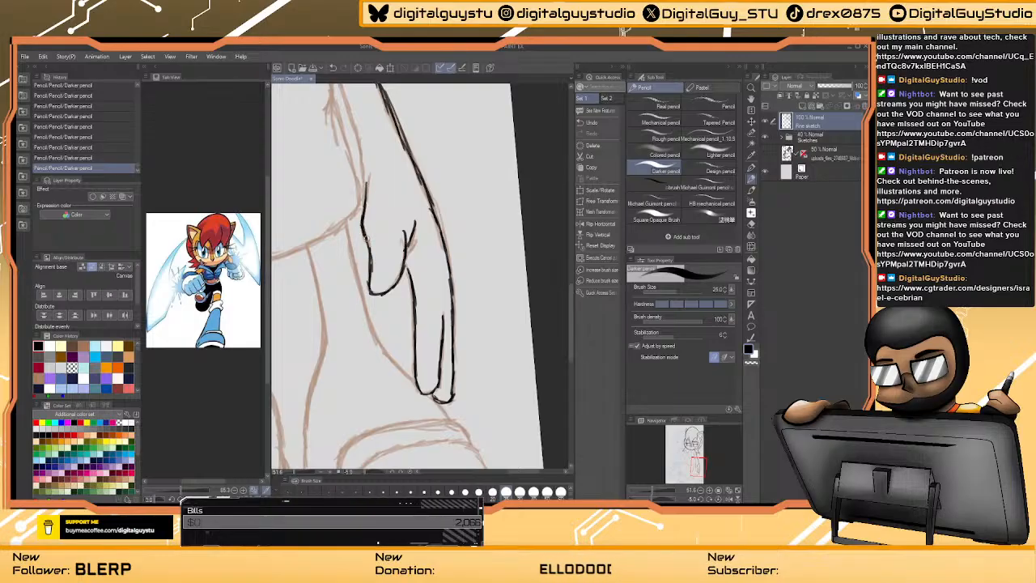
pyautogui.moveTo(366, 236); pyautogui.dragTo(371, 292)
pyautogui.moveTo(366, 186); pyautogui.dragTo(399, 323)
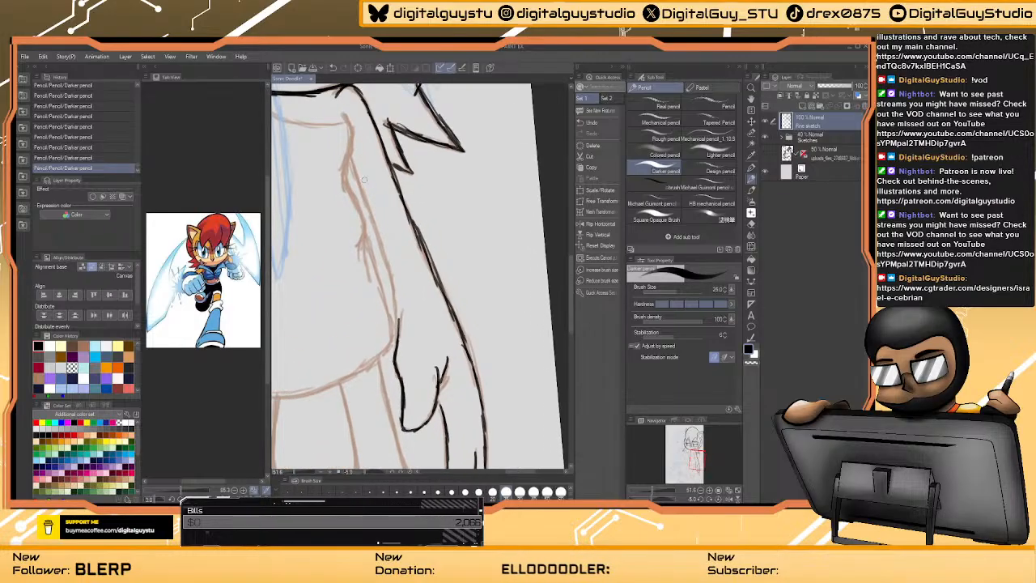
pyautogui.moveTo(351, 154); pyautogui.dragTo(394, 293)
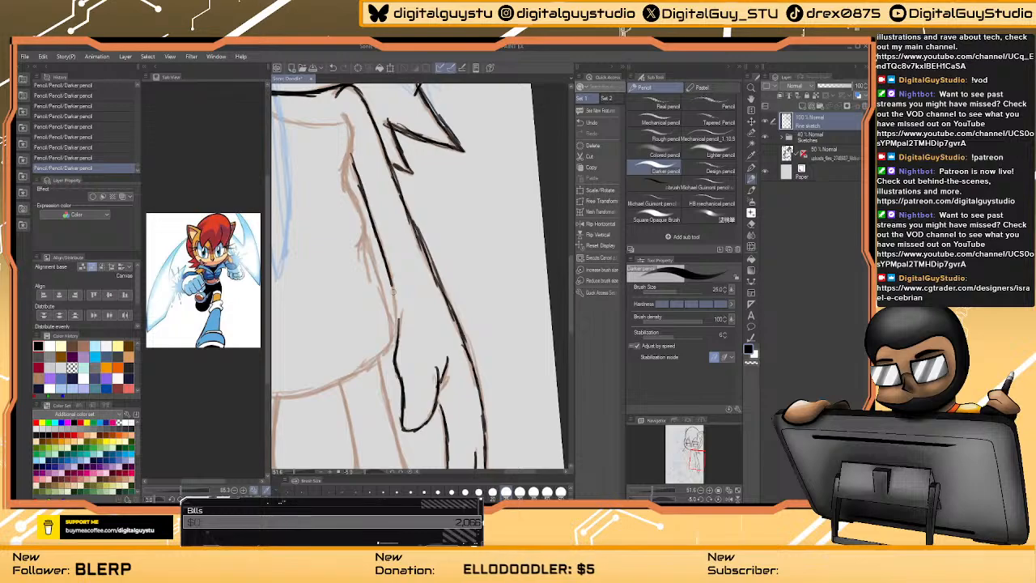
pyautogui.moveTo(364, 168)
pyautogui.mouseDown()
pyautogui.moveTo(436, 317)
pyautogui.moveTo(422, 316)
pyautogui.mouseUp()
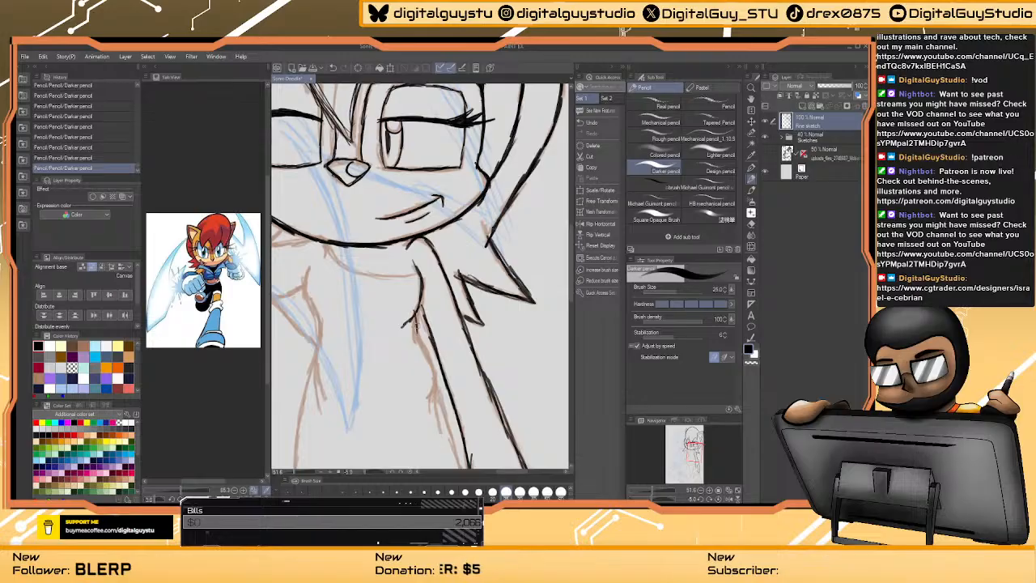
# - Draw both sides of her torso with short fold strokes at the waist and close the rounded hem of the dress
pyautogui.moveTo(414, 330); pyautogui.dragTo(398, 267)
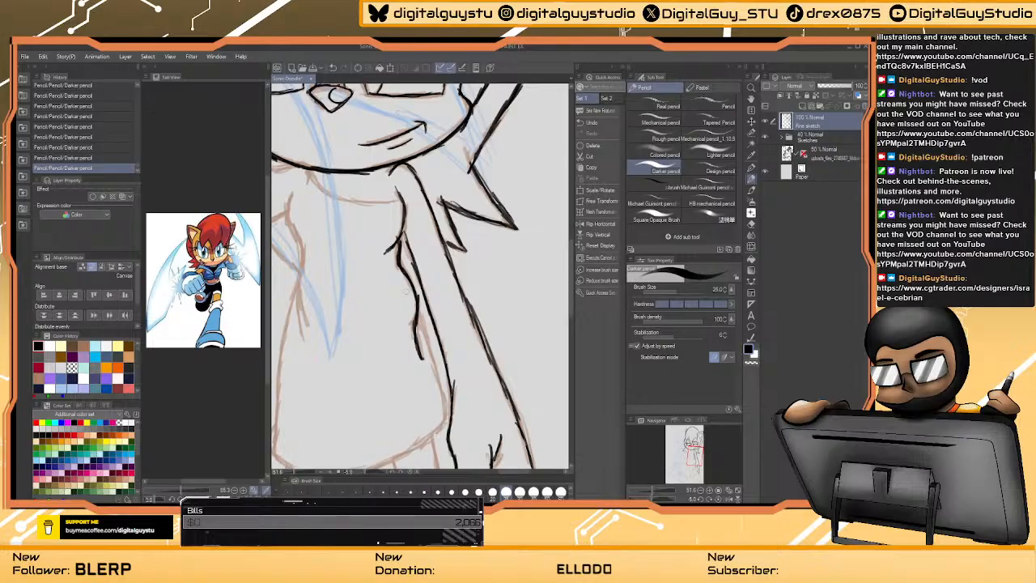
pyautogui.moveTo(410, 312); pyautogui.dragTo(418, 349)
pyautogui.moveTo(414, 309); pyautogui.dragTo(419, 350)
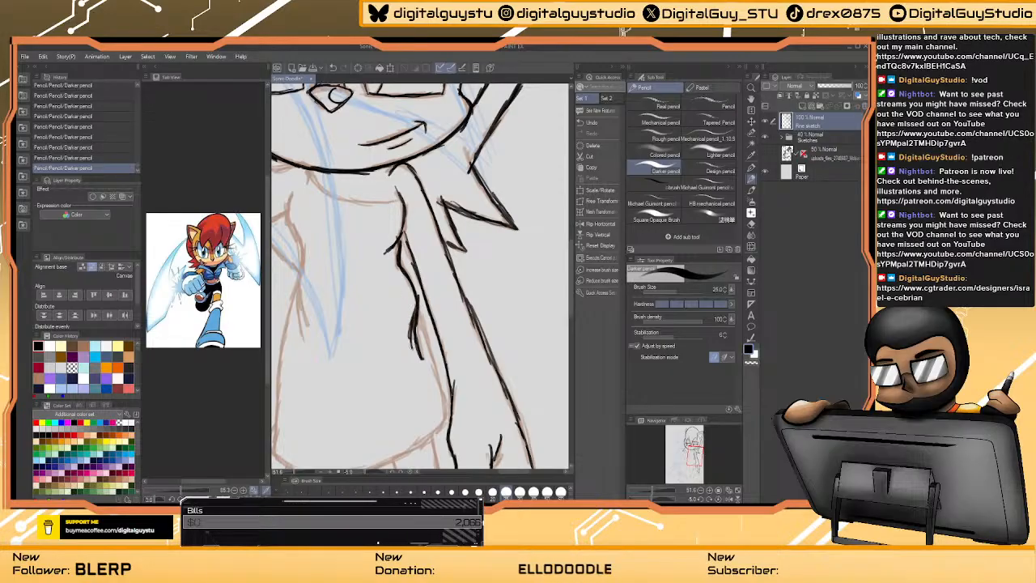
pyautogui.moveTo(416, 306)
pyautogui.mouseDown()
pyautogui.moveTo(442, 387)
pyautogui.moveTo(421, 279)
pyautogui.moveTo(433, 324)
pyautogui.moveTo(426, 343)
pyautogui.mouseUp()
pyautogui.moveTo(429, 340)
pyautogui.mouseDown()
pyautogui.moveTo(461, 311)
pyautogui.moveTo(422, 337)
pyautogui.mouseUp()
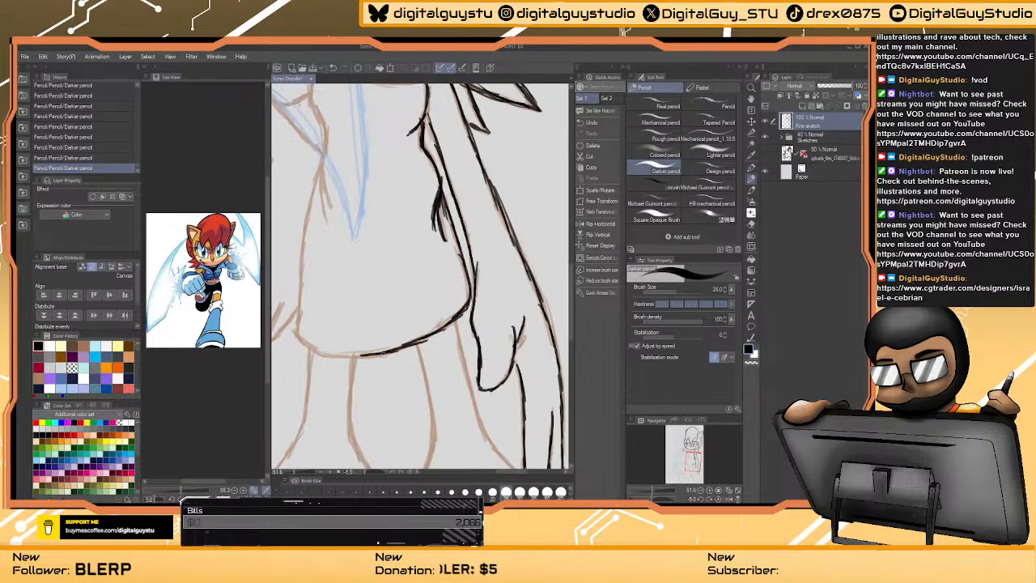
pyautogui.scroll(3, 303, 299)
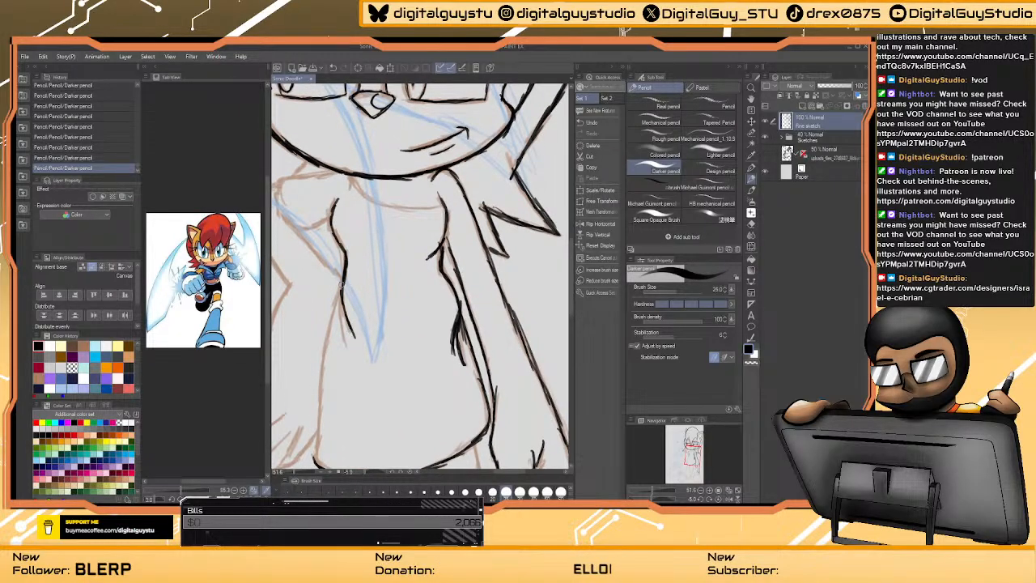
pyautogui.moveTo(338, 312)
pyautogui.mouseDown()
pyautogui.moveTo(381, 190)
pyautogui.moveTo(354, 367)
pyautogui.mouseUp()
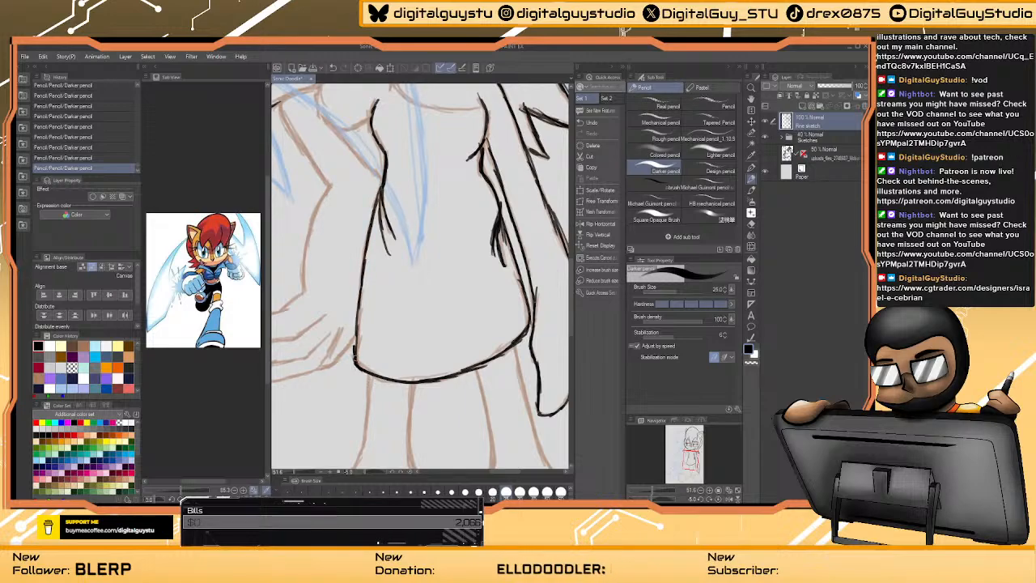
# - Draw the left-hand shoulder, sleeve edge and both contours of the bent arm over the brown sketch
pyautogui.scroll(5, 383, 300)
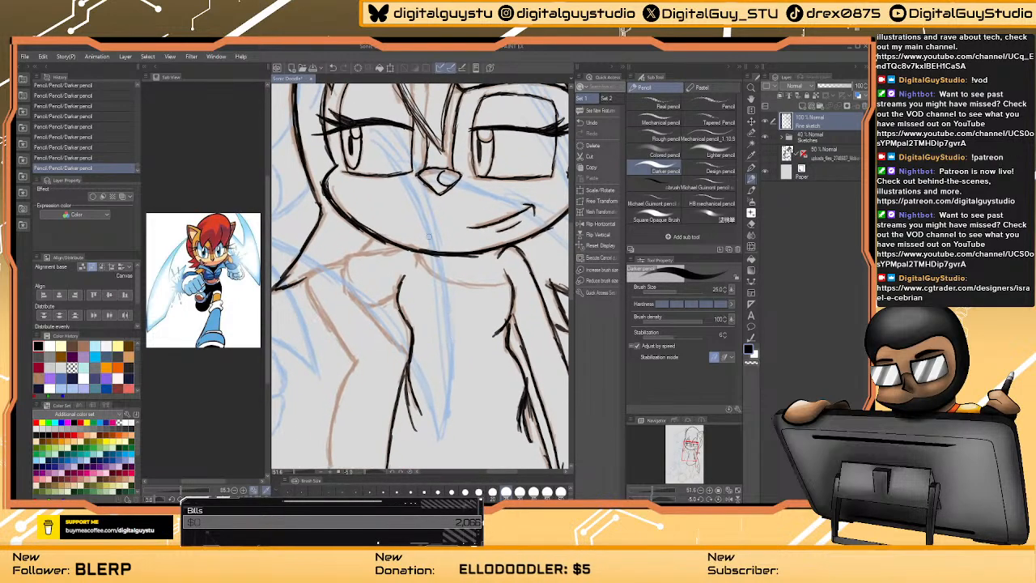
pyautogui.moveTo(414, 247)
pyautogui.mouseDown()
pyautogui.moveTo(358, 247)
pyautogui.moveTo(339, 280)
pyautogui.mouseUp()
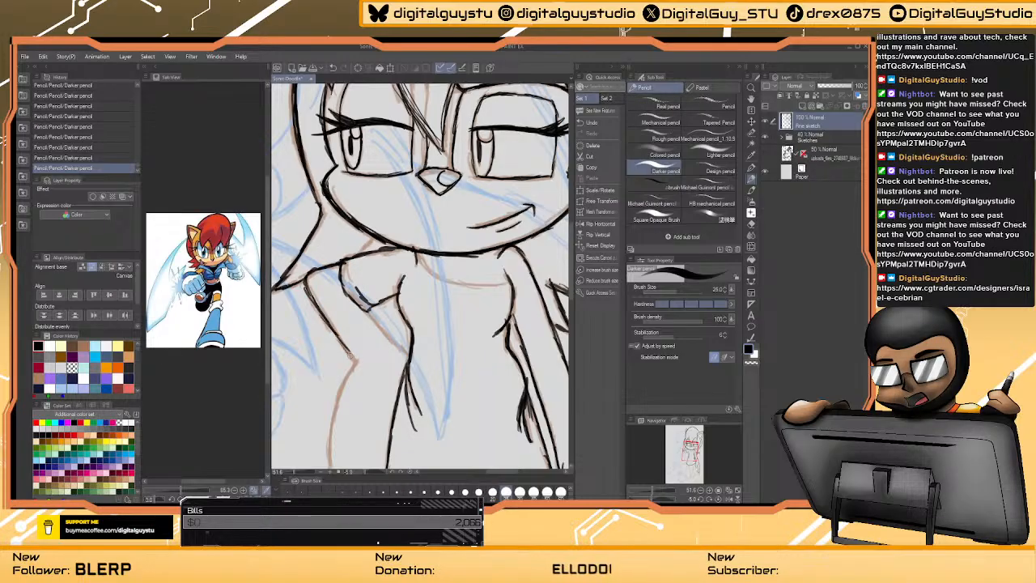
pyautogui.moveTo(362, 309); pyautogui.dragTo(410, 361)
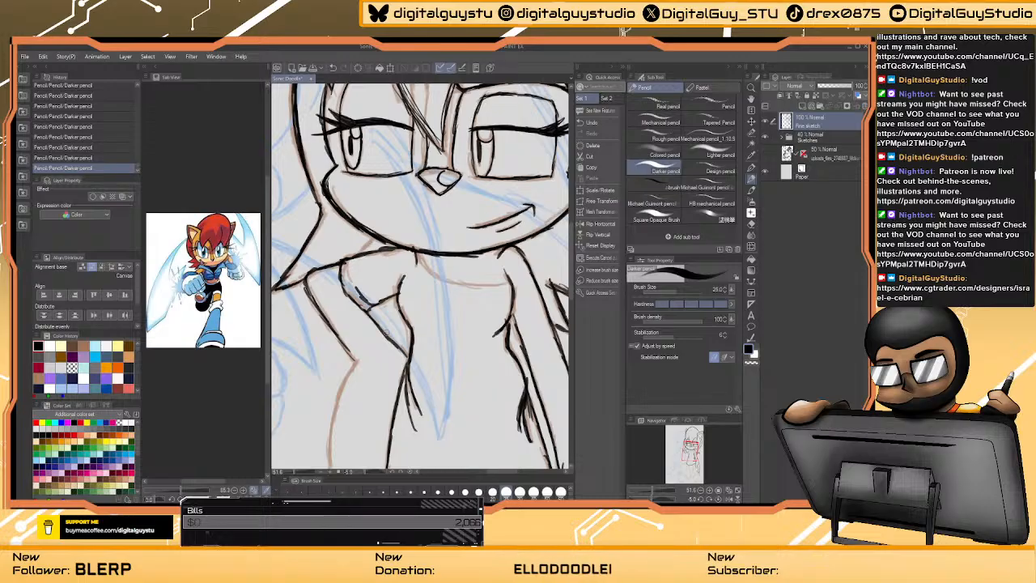
pyautogui.scroll(-3, 380, 307)
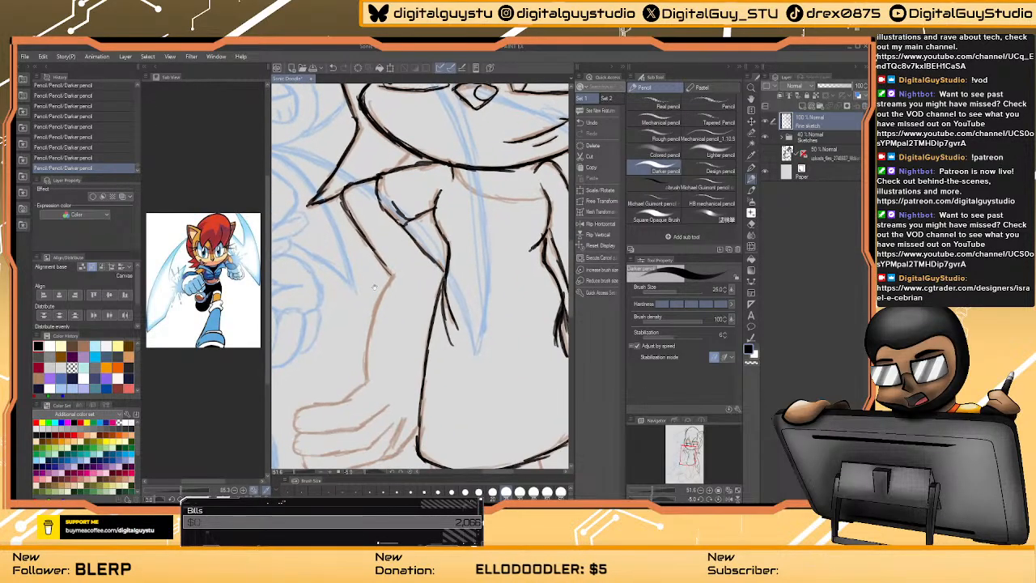
pyautogui.scroll(-3, 373, 287)
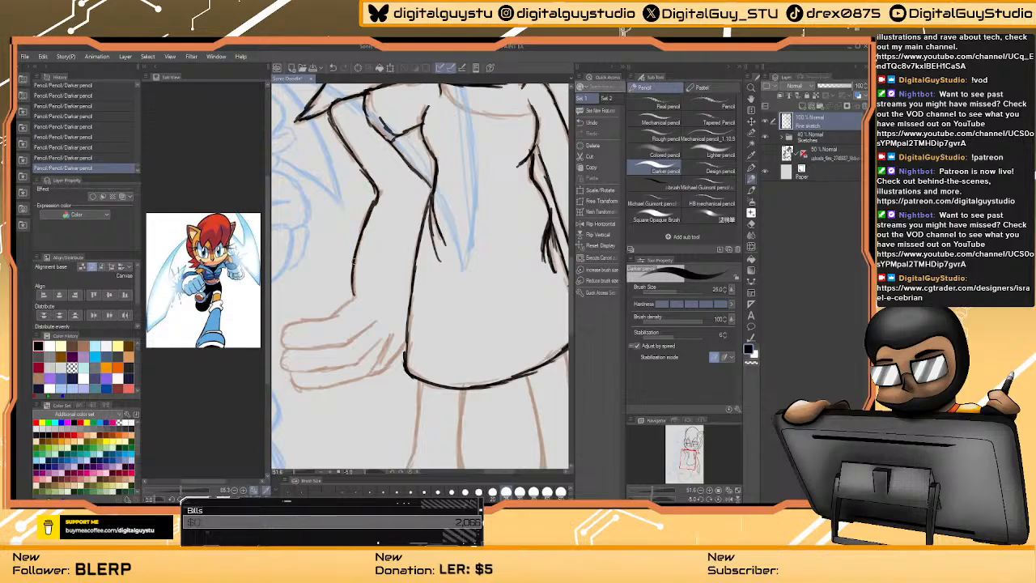
# - Draw the wrist and the outstretched fingers of the left-hand hand beside the dress hem
pyautogui.moveTo(353, 279); pyautogui.dragTo(410, 198)
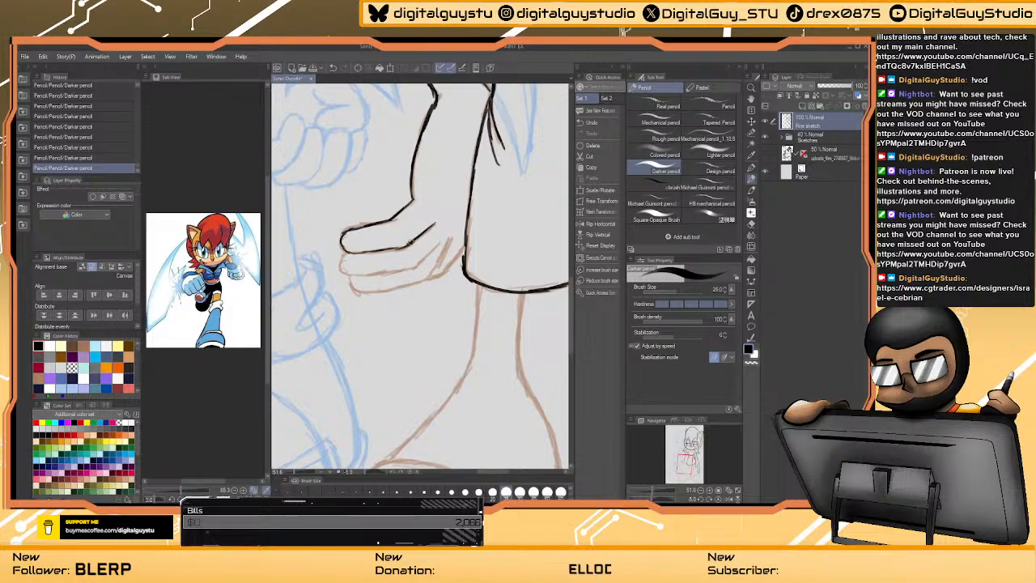
pyautogui.moveTo(409, 241)
pyautogui.mouseDown()
pyautogui.moveTo(338, 263)
pyautogui.moveTo(370, 273)
pyautogui.moveTo(434, 250)
pyautogui.mouseUp()
pyautogui.moveTo(373, 272)
pyautogui.mouseDown()
pyautogui.moveTo(427, 275)
pyautogui.moveTo(447, 241)
pyautogui.moveTo(450, 263)
pyautogui.moveTo(467, 240)
pyautogui.moveTo(431, 273)
pyautogui.mouseUp()
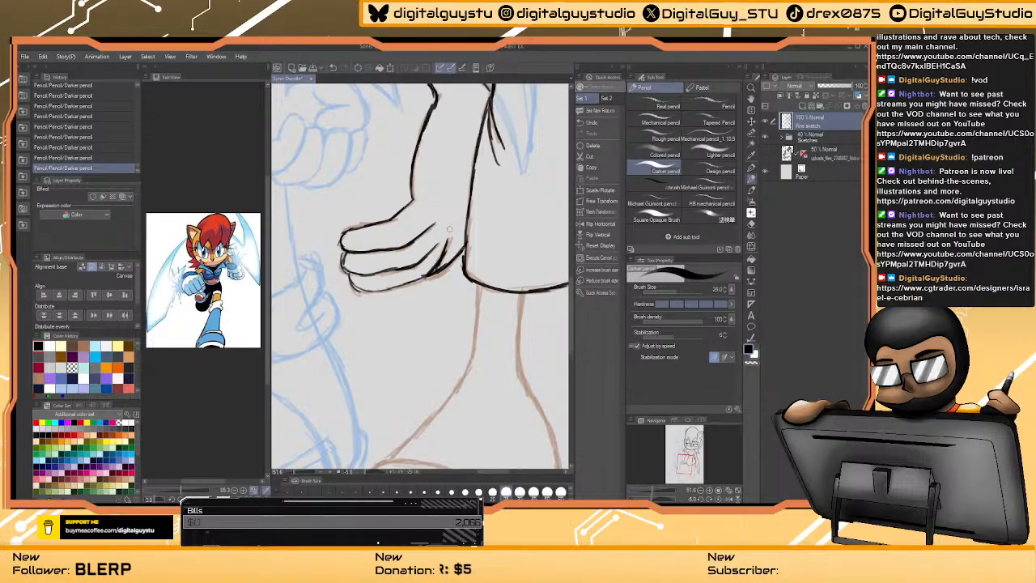
pyautogui.moveTo(450, 229); pyautogui.dragTo(422, 273)
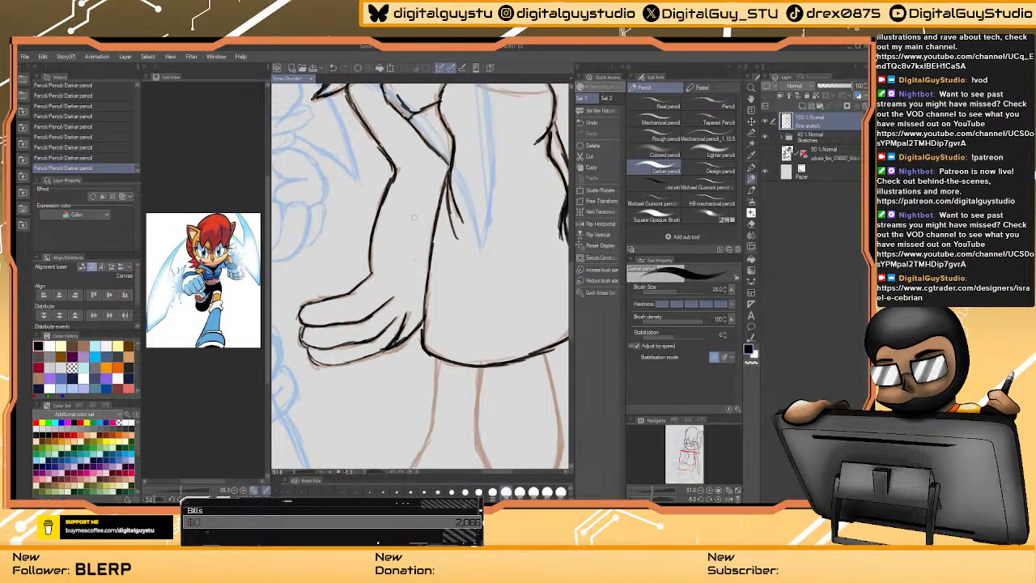
# - Draw the curved neckline below her chin from one shoulder to the other
pyautogui.scroll(-4, 414, 217)
pyautogui.scroll(3, 414, 217)
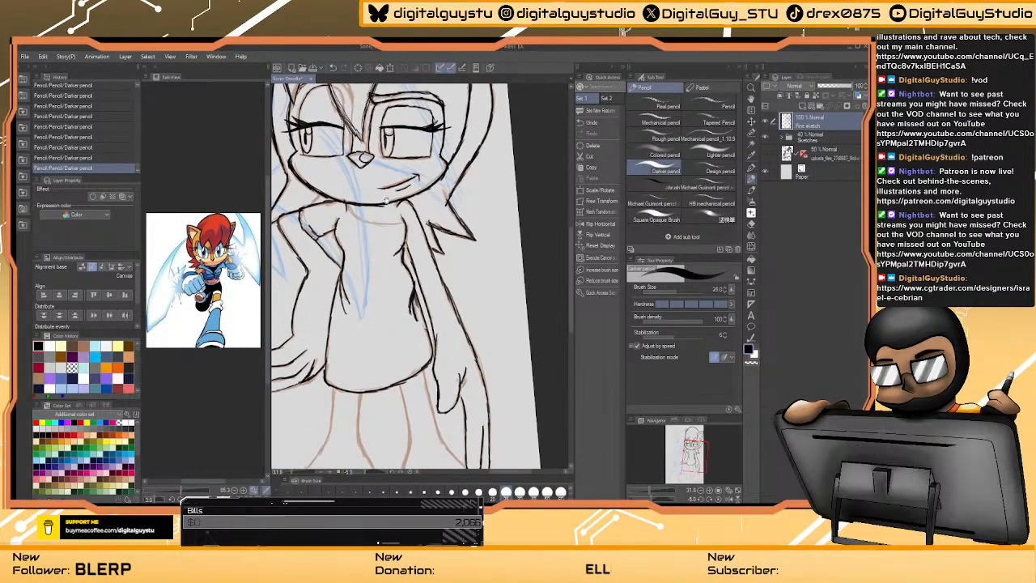
pyautogui.scroll(4, 386, 199)
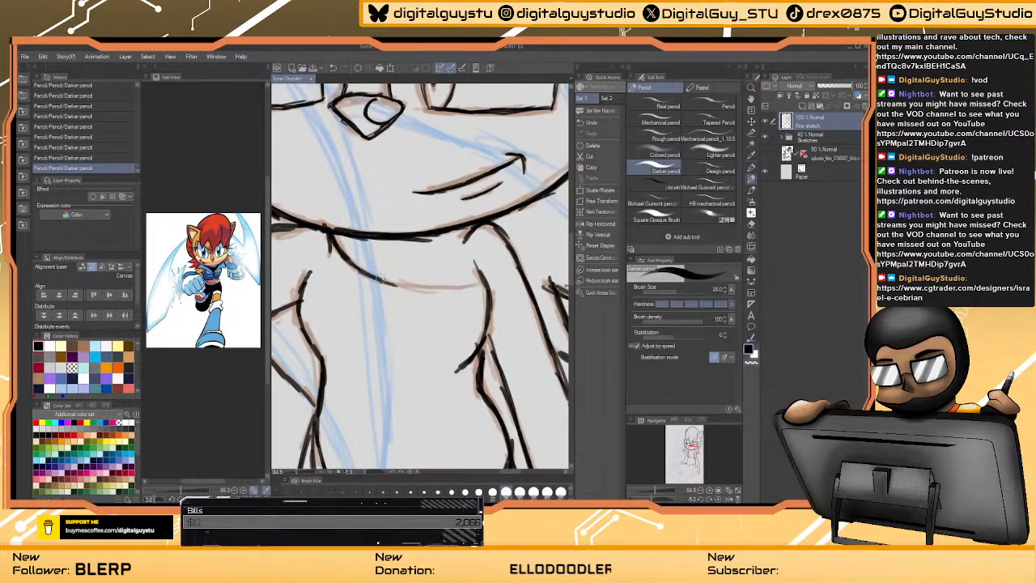
pyautogui.moveTo(476, 285)
pyautogui.mouseDown()
pyautogui.moveTo(491, 291)
pyautogui.moveTo(488, 324)
pyautogui.moveTo(464, 370)
pyautogui.mouseUp()
pyautogui.moveTo(475, 260); pyautogui.dragTo(486, 283)
# - Draw both contours of the left-hand leg and the curved opening of its shoe over the brown sketch at brush size 30
pyautogui.moveTo(430, 197); pyautogui.dragTo(445, 294)
pyautogui.hotkey('ctrl', 'space')
pyautogui.moveTo(446, 210)
pyautogui.mouseDown()
pyautogui.moveTo(381, 212)
pyautogui.moveTo(409, 214)
pyautogui.mouseUp()
pyautogui.moveTo(440, 388); pyautogui.dragTo(429, 218)
pyautogui.moveTo(428, 323)
pyautogui.mouseDown()
pyautogui.moveTo(439, 260)
pyautogui.moveTo(393, 247)
pyautogui.moveTo(380, 218)
pyautogui.moveTo(402, 256)
pyautogui.mouseUp()
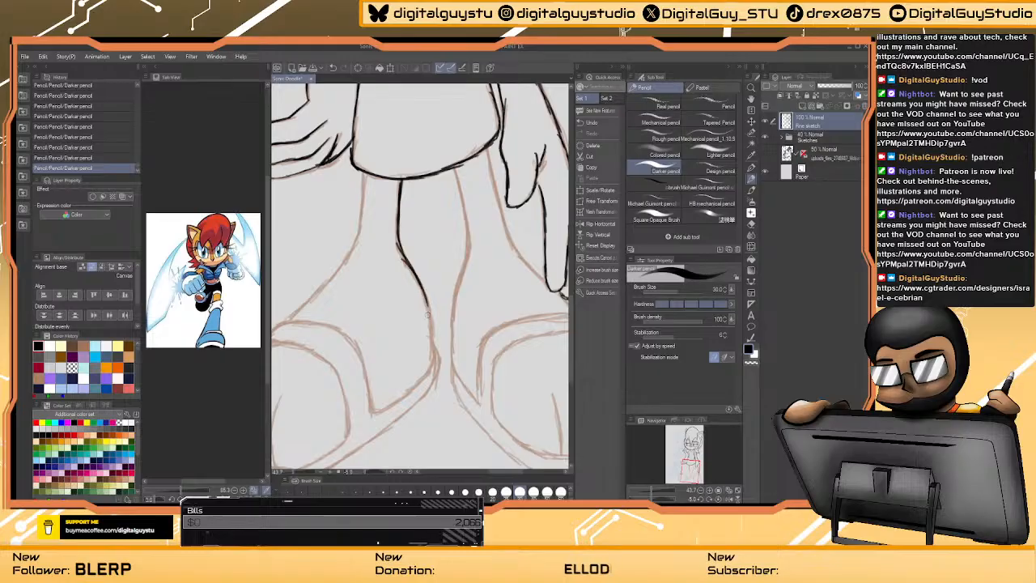
pyautogui.moveTo(425, 332)
pyautogui.mouseDown()
pyautogui.moveTo(462, 223)
pyautogui.moveTo(445, 263)
pyautogui.moveTo(408, 289)
pyautogui.moveTo(389, 228)
pyautogui.moveTo(395, 257)
pyautogui.moveTo(361, 209)
pyautogui.mouseUp()
pyautogui.moveTo(361, 209)
pyautogui.mouseDown()
pyautogui.moveTo(412, 256)
pyautogui.moveTo(386, 243)
pyautogui.moveTo(340, 262)
pyautogui.mouseUp()
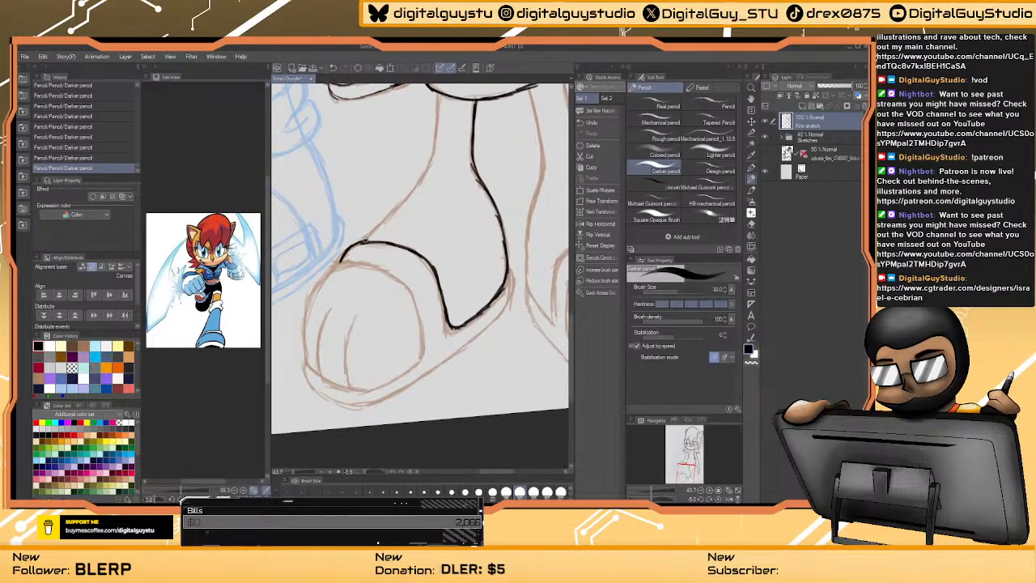
pyautogui.moveTo(418, 179); pyautogui.dragTo(380, 260)
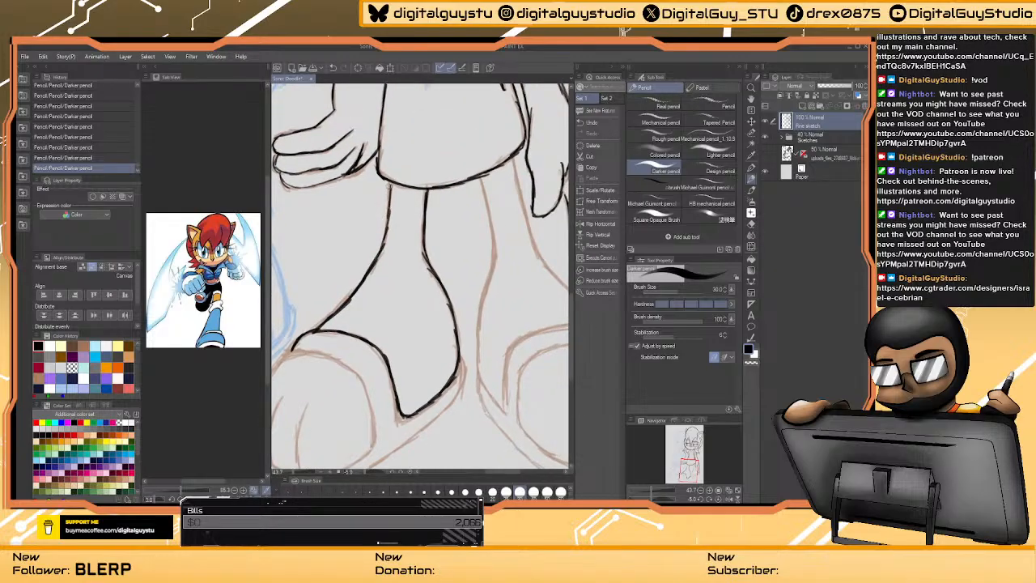
# - Draw the heel, sole and rounded toe cap of the left-hand shoe, with two short crease strokes on the toe
pyautogui.moveTo(333, 321); pyautogui.dragTo(414, 236)
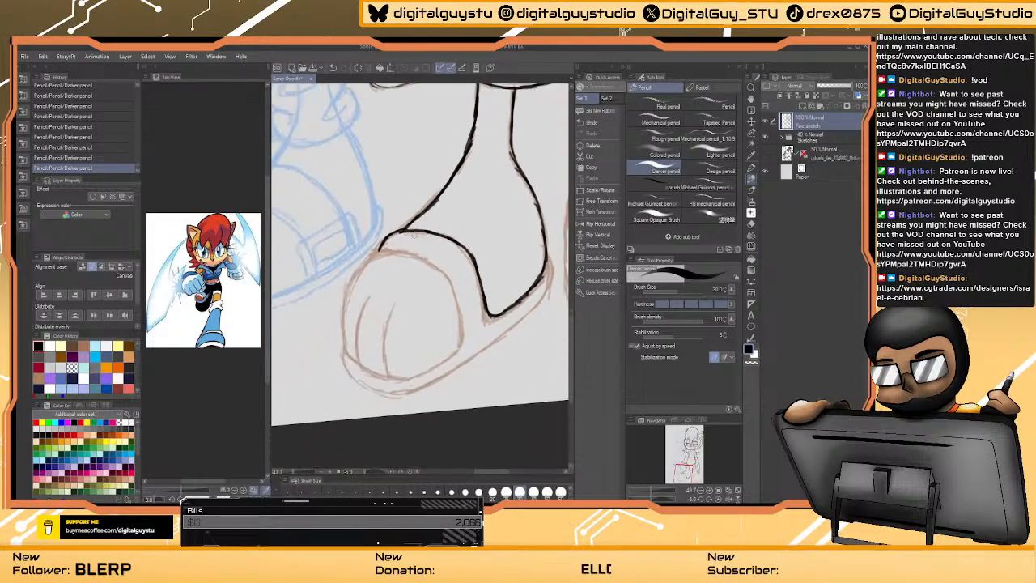
pyautogui.moveTo(486, 325); pyautogui.dragTo(420, 280)
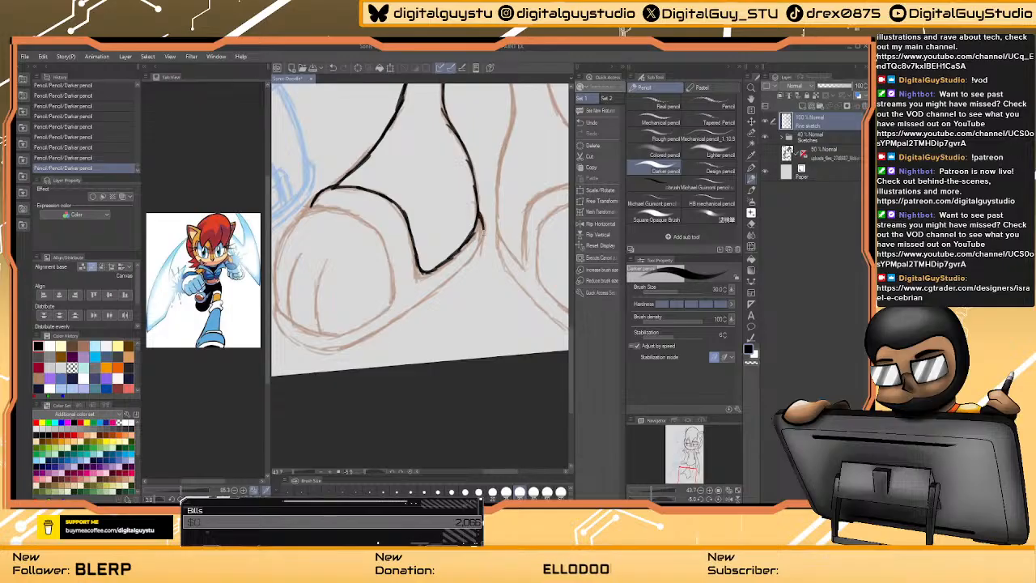
pyautogui.moveTo(484, 229)
pyautogui.mouseDown()
pyautogui.moveTo(445, 283)
pyautogui.moveTo(458, 273)
pyautogui.moveTo(357, 342)
pyautogui.moveTo(484, 310)
pyautogui.moveTo(444, 320)
pyautogui.moveTo(396, 301)
pyautogui.mouseUp()
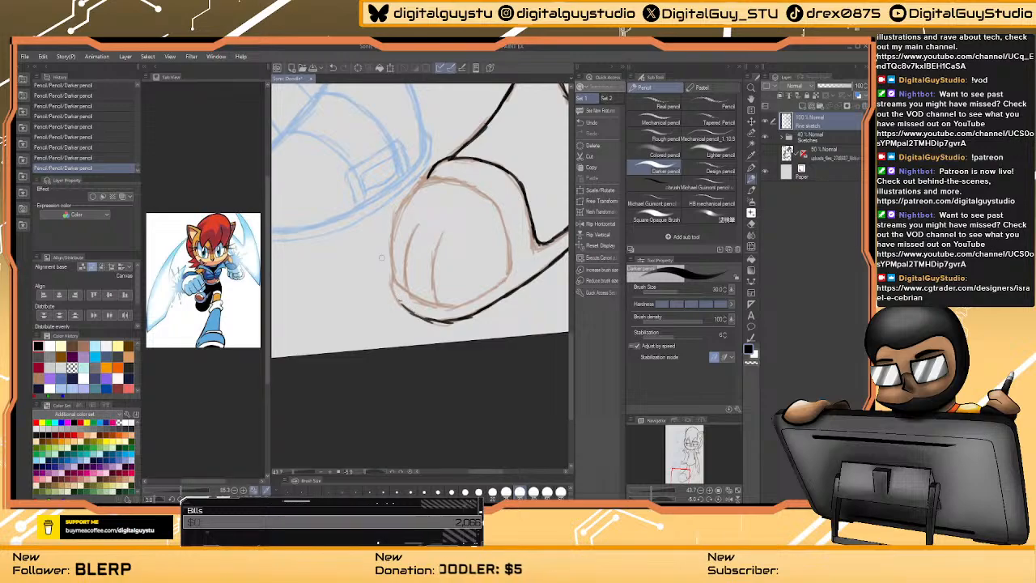
pyautogui.moveTo(387, 290)
pyautogui.mouseDown()
pyautogui.moveTo(391, 256)
pyautogui.moveTo(358, 217)
pyautogui.mouseUp()
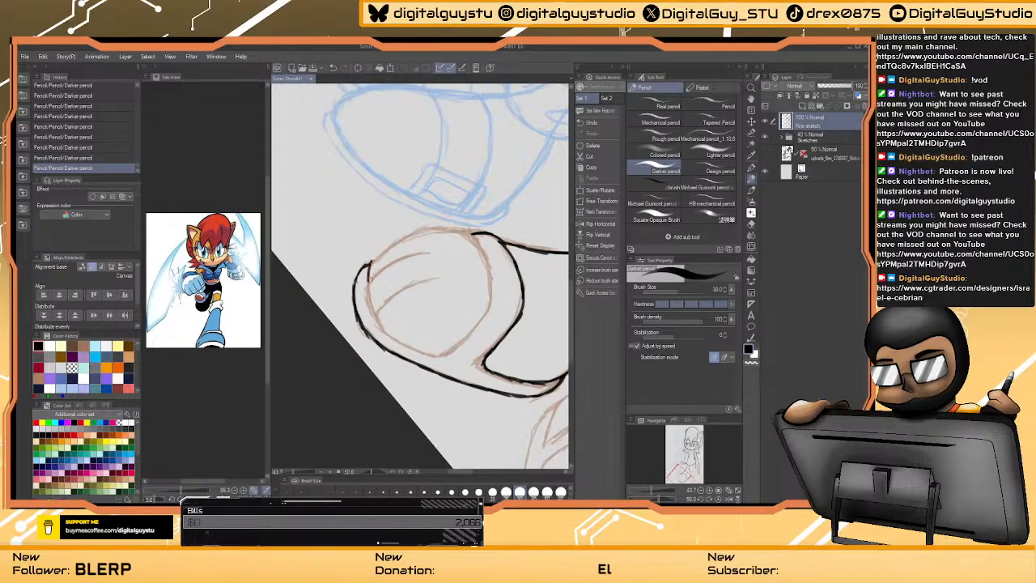
pyautogui.moveTo(368, 296); pyautogui.dragTo(372, 314)
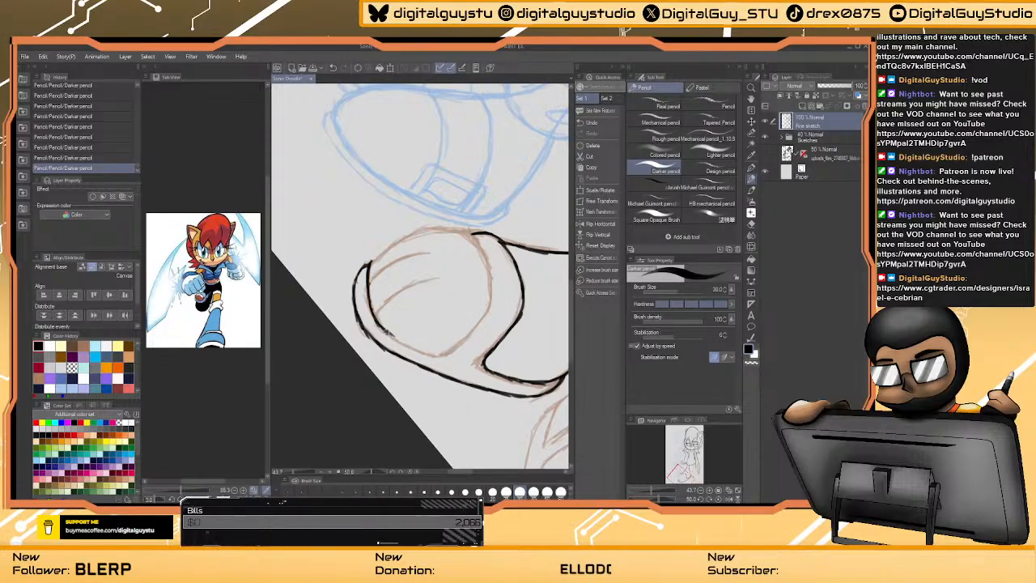
pyautogui.moveTo(431, 353)
pyautogui.mouseDown()
pyautogui.moveTo(457, 349)
pyautogui.moveTo(489, 300)
pyautogui.moveTo(474, 234)
pyautogui.moveTo(422, 228)
pyautogui.moveTo(387, 242)
pyautogui.moveTo(366, 266)
pyautogui.moveTo(431, 229)
pyautogui.moveTo(334, 254)
pyautogui.mouseUp()
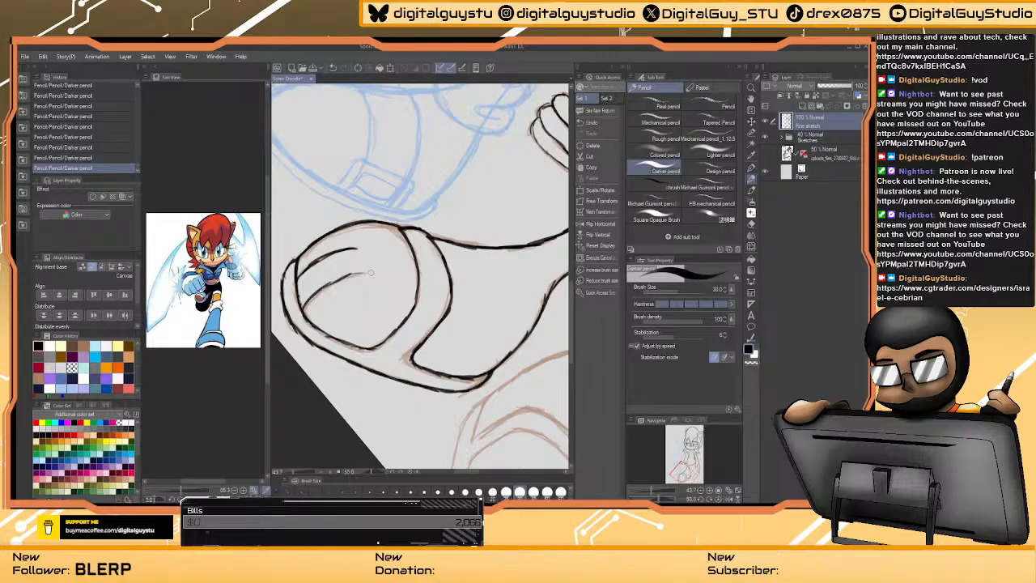
# - Draw both contours of the right-hand leg and its shoe with the sole, toe cap and two crease strokes
pyautogui.moveTo(410, 270)
pyautogui.mouseDown()
pyautogui.moveTo(486, 255)
pyautogui.moveTo(476, 185)
pyautogui.moveTo(538, 249)
pyautogui.moveTo(427, 253)
pyautogui.moveTo(473, 238)
pyautogui.moveTo(428, 275)
pyautogui.moveTo(347, 310)
pyautogui.moveTo(312, 373)
pyautogui.mouseUp()
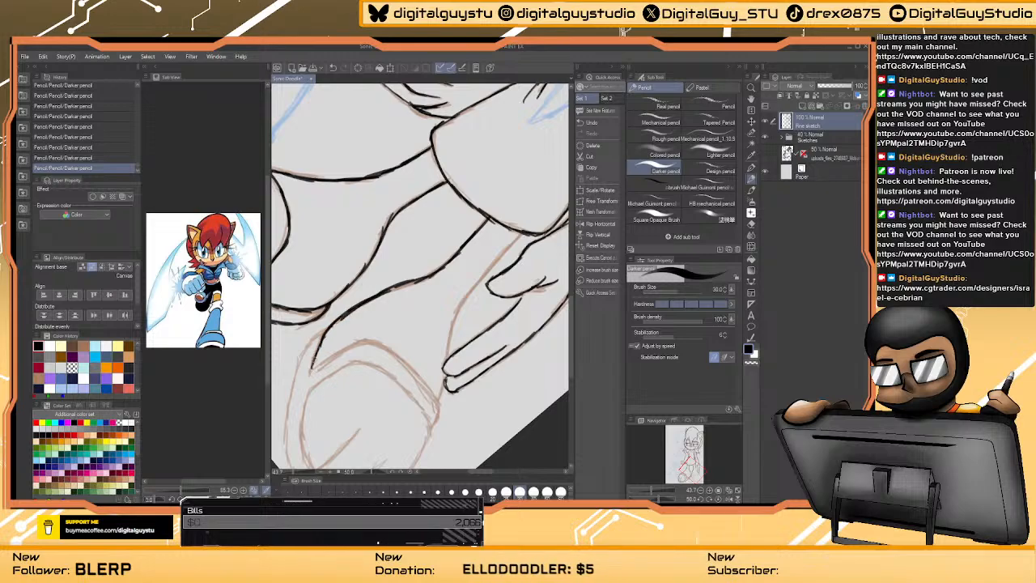
pyautogui.moveTo(484, 272)
pyautogui.mouseDown()
pyautogui.moveTo(459, 306)
pyautogui.moveTo(444, 359)
pyautogui.moveTo(465, 248)
pyautogui.moveTo(458, 289)
pyautogui.mouseUp()
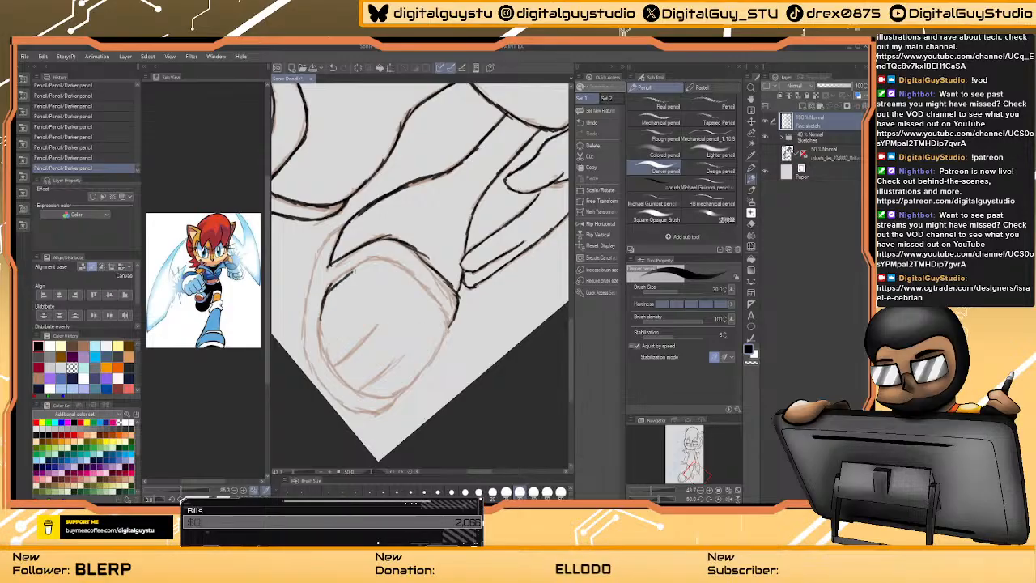
pyautogui.moveTo(403, 273)
pyautogui.mouseDown()
pyautogui.moveTo(438, 301)
pyautogui.moveTo(445, 334)
pyautogui.moveTo(402, 391)
pyautogui.moveTo(384, 398)
pyautogui.moveTo(348, 389)
pyautogui.moveTo(320, 318)
pyautogui.moveTo(328, 289)
pyautogui.moveTo(320, 334)
pyautogui.moveTo(374, 271)
pyautogui.moveTo(411, 276)
pyautogui.moveTo(382, 299)
pyautogui.mouseUp()
pyautogui.moveTo(453, 278); pyautogui.dragTo(432, 304)
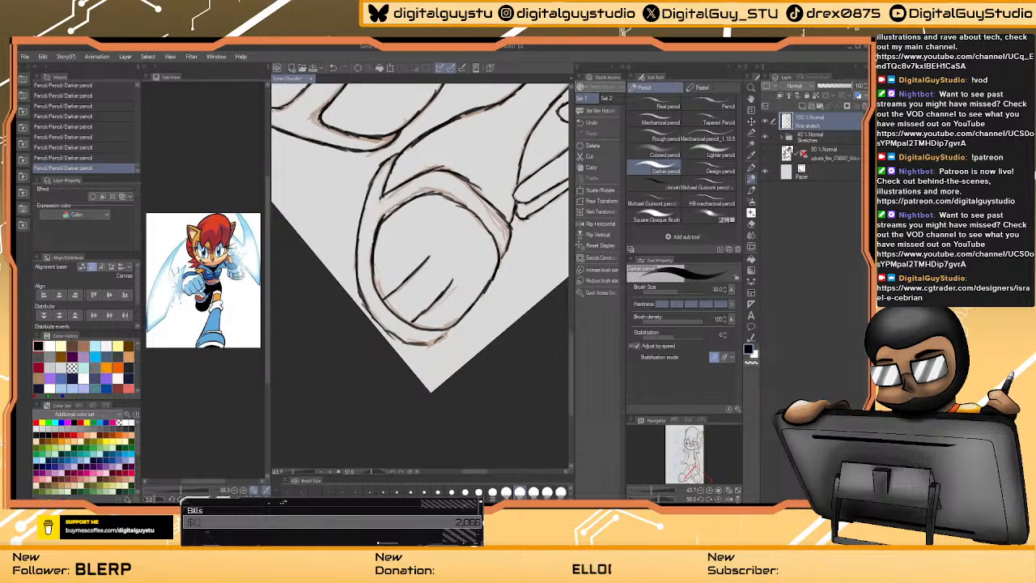
pyautogui.moveTo(426, 345)
pyautogui.mouseDown()
pyautogui.moveTo(405, 340)
pyautogui.moveTo(365, 301)
pyautogui.mouseUp()
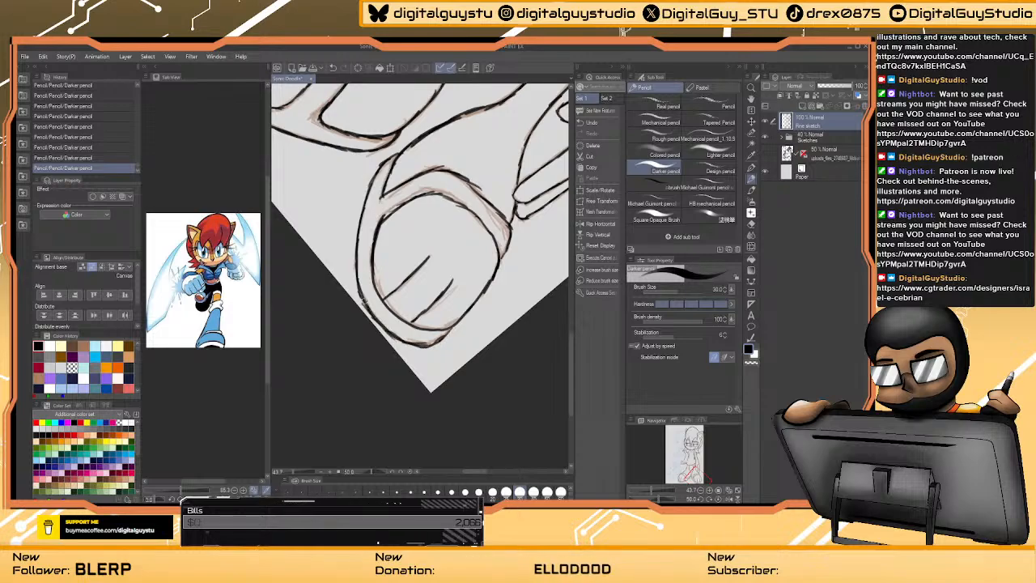
pyautogui.moveTo(359, 204); pyautogui.dragTo(387, 335)
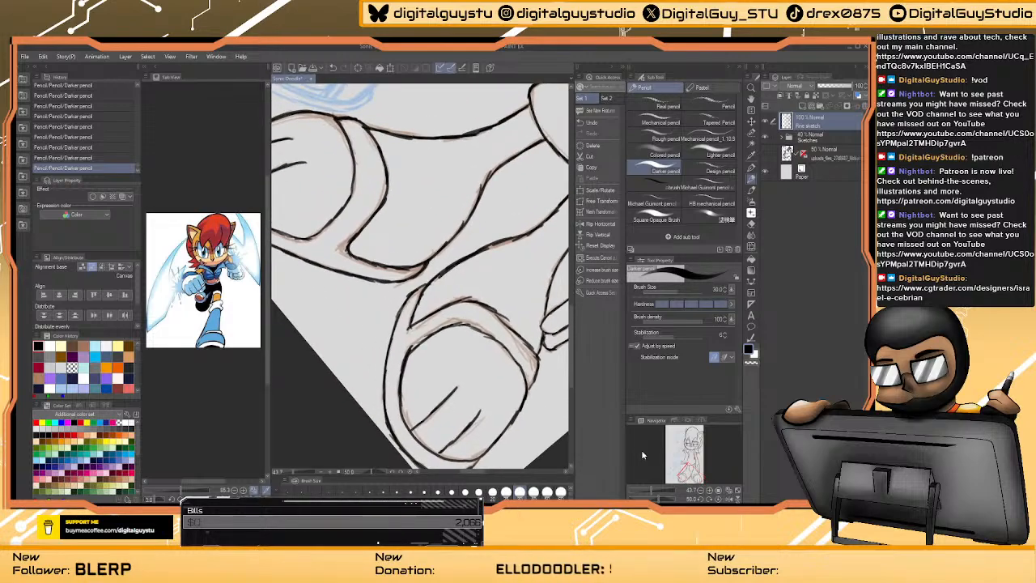
# - Reset the canvas rotation and save the drawing
pyautogui.click(718, 499)
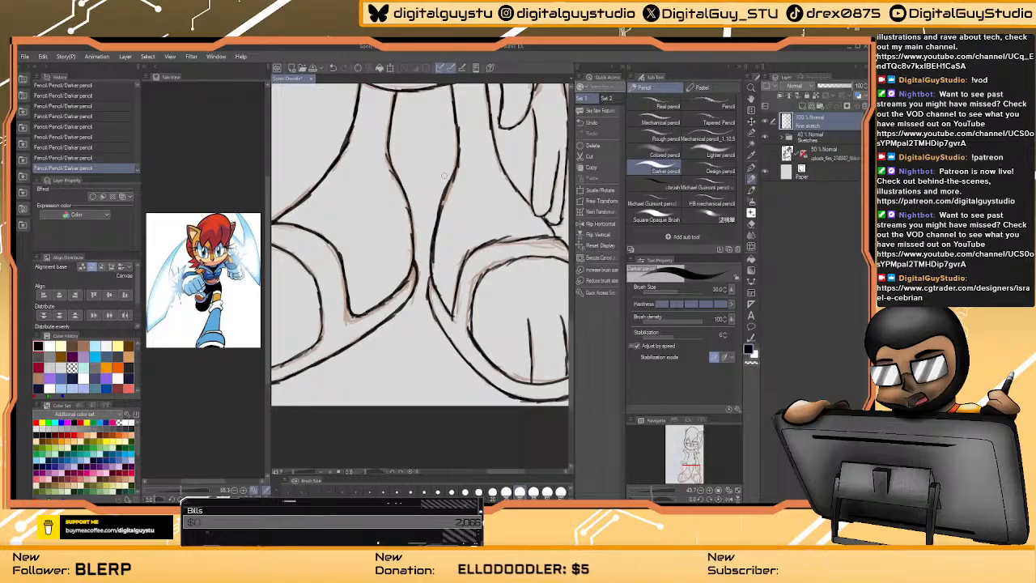
pyautogui.hotkey('ctrl', 'space')
pyautogui.moveTo(463, 173); pyautogui.dragTo(431, 187)
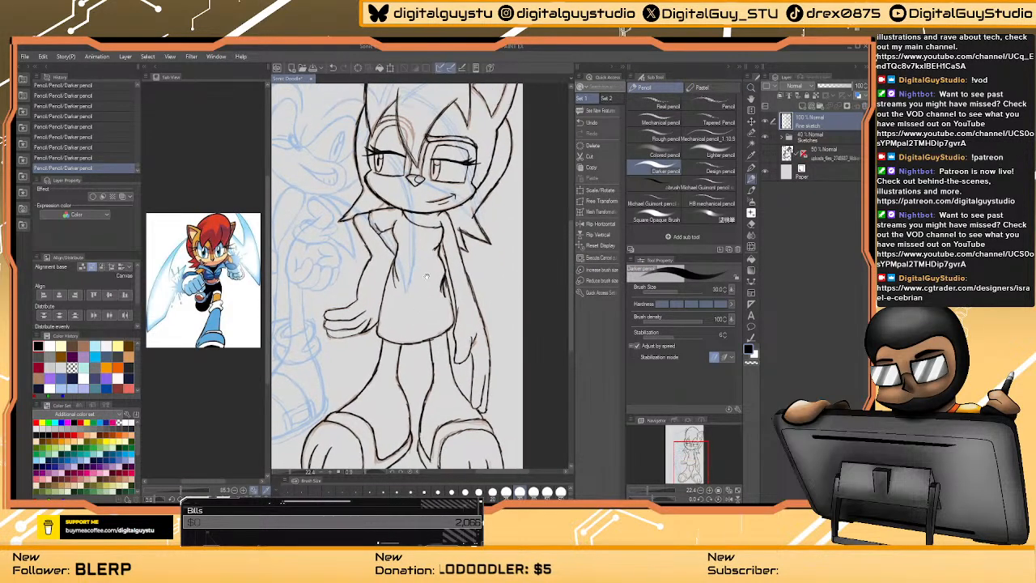
pyautogui.moveTo(449, 236); pyautogui.dragTo(444, 243)
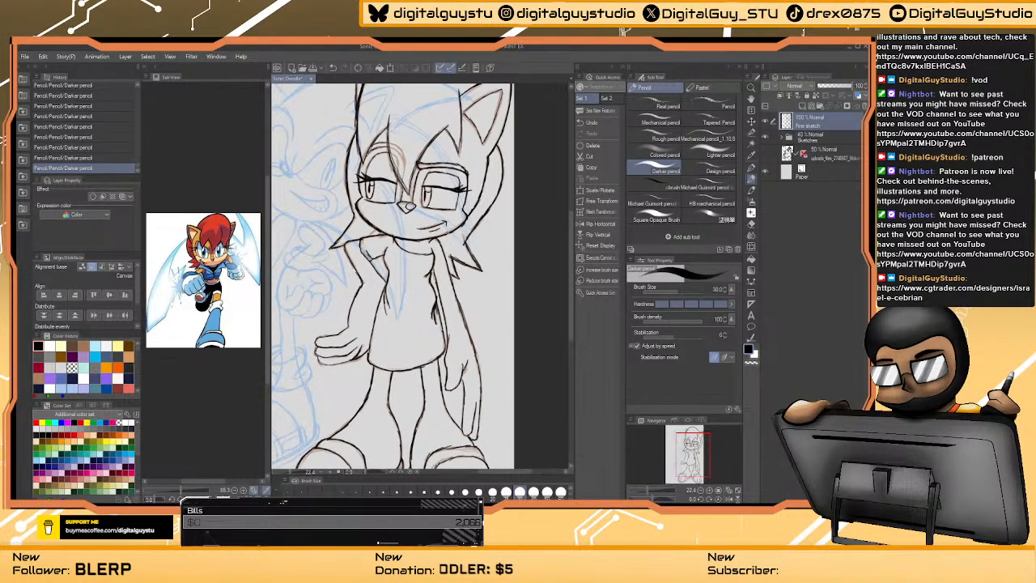
pyautogui.hotkey('ctrl', 's')
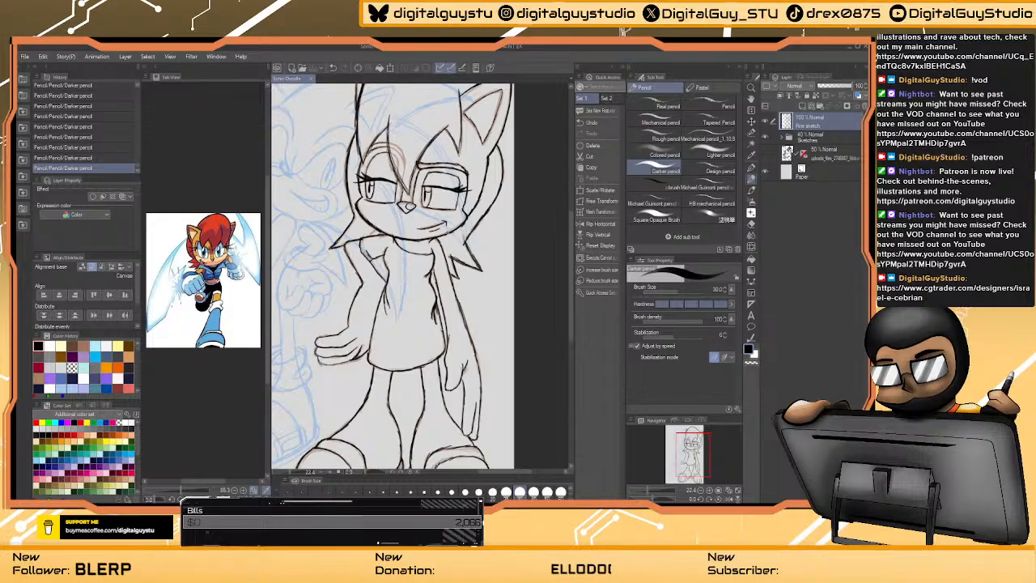
# - Draw Sonic's right-hand eye outline, nose and closed muzzle contour over the blue sketch
pyautogui.moveTo(348, 134); pyautogui.dragTo(407, 276)
pyautogui.hotkey('ctrl', 'space')
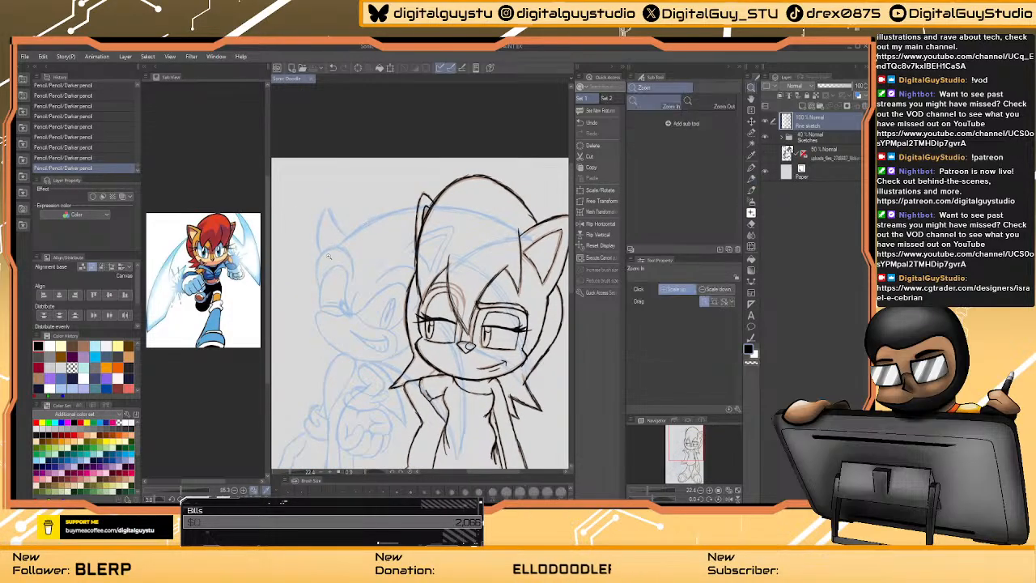
pyautogui.moveTo(327, 265); pyautogui.dragTo(358, 233)
pyautogui.moveTo(395, 356)
pyautogui.mouseDown()
pyautogui.moveTo(366, 236)
pyautogui.moveTo(357, 245)
pyautogui.moveTo(356, 265)
pyautogui.moveTo(366, 270)
pyautogui.moveTo(453, 200)
pyautogui.moveTo(476, 197)
pyautogui.moveTo(489, 217)
pyautogui.mouseUp()
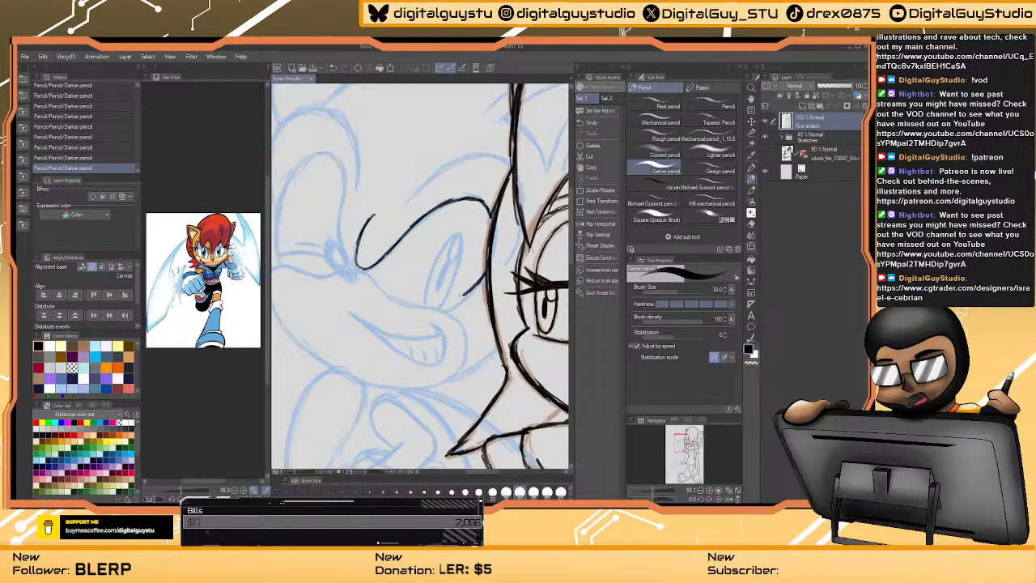
pyautogui.moveTo(460, 299); pyautogui.dragTo(449, 306)
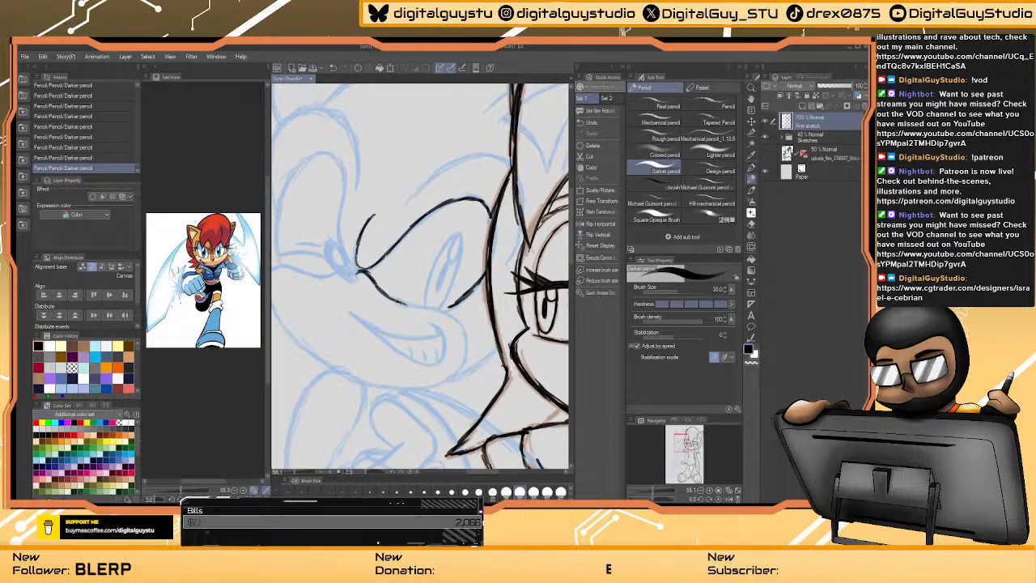
pyautogui.moveTo(451, 310); pyautogui.dragTo(463, 315)
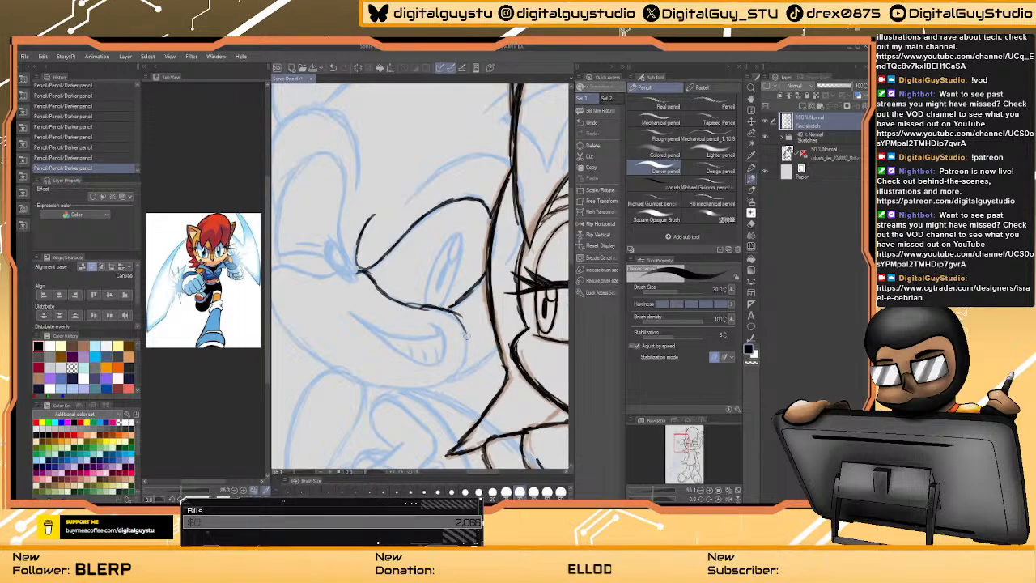
pyautogui.moveTo(466, 358)
pyautogui.mouseDown()
pyautogui.moveTo(415, 393)
pyautogui.moveTo(340, 373)
pyautogui.moveTo(388, 409)
pyautogui.moveTo(320, 354)
pyautogui.moveTo(306, 302)
pyautogui.moveTo(347, 383)
pyautogui.moveTo(390, 409)
pyautogui.moveTo(312, 339)
pyautogui.moveTo(308, 310)
pyautogui.moveTo(321, 301)
pyautogui.mouseUp()
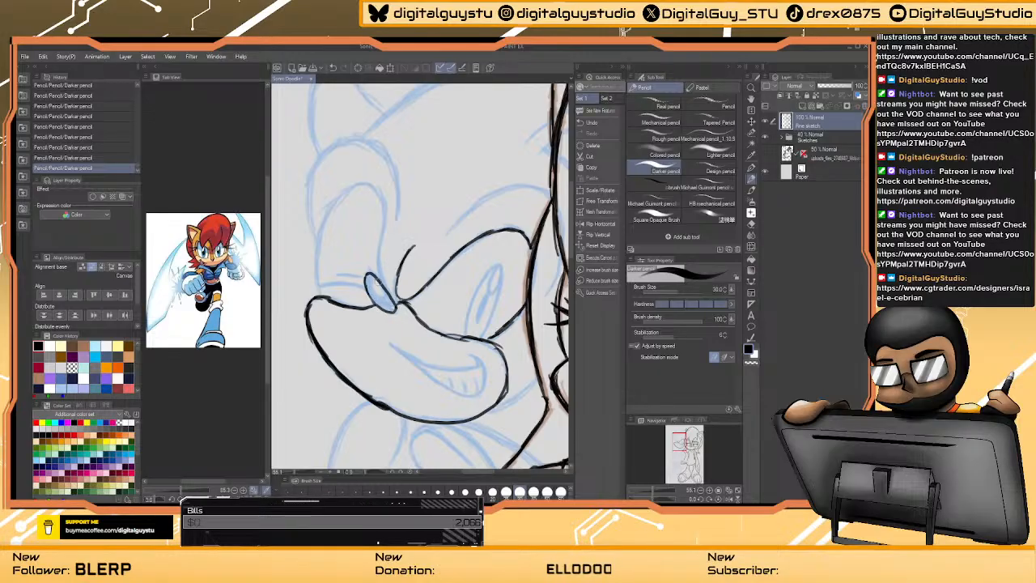
# - Draw the nose highlight, the tall left-hand eye outline and the arched brow lines above both of Sonic's eyes
pyautogui.moveTo(383, 293)
pyautogui.mouseDown()
pyautogui.moveTo(380, 194)
pyautogui.moveTo(353, 180)
pyautogui.moveTo(328, 191)
pyautogui.moveTo(317, 243)
pyautogui.mouseUp()
pyautogui.moveTo(310, 204); pyautogui.dragTo(322, 297)
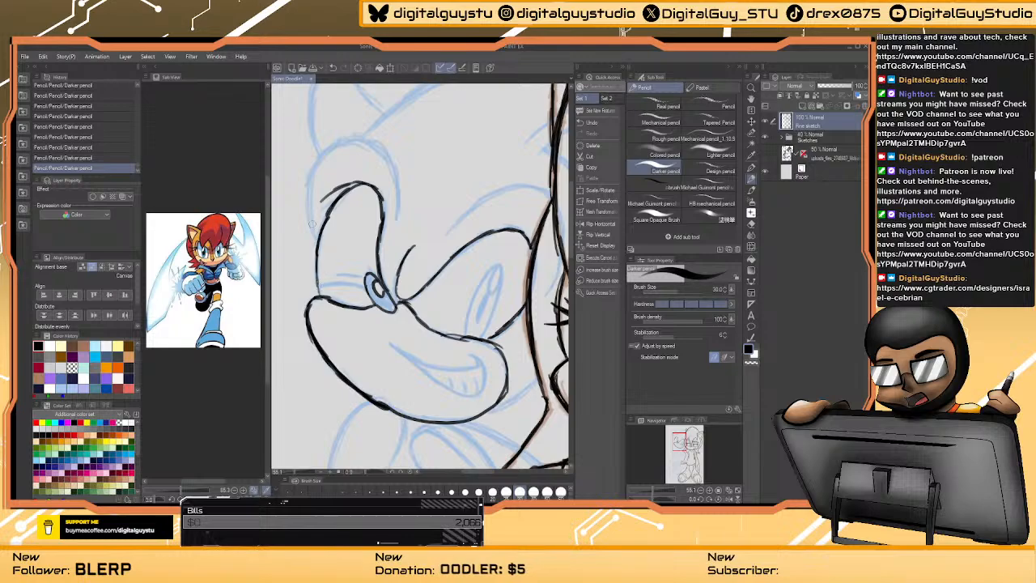
pyautogui.moveTo(338, 143)
pyautogui.mouseDown()
pyautogui.moveTo(385, 148)
pyautogui.moveTo(397, 209)
pyautogui.moveTo(318, 164)
pyautogui.moveTo(313, 220)
pyautogui.moveTo(374, 132)
pyautogui.mouseUp()
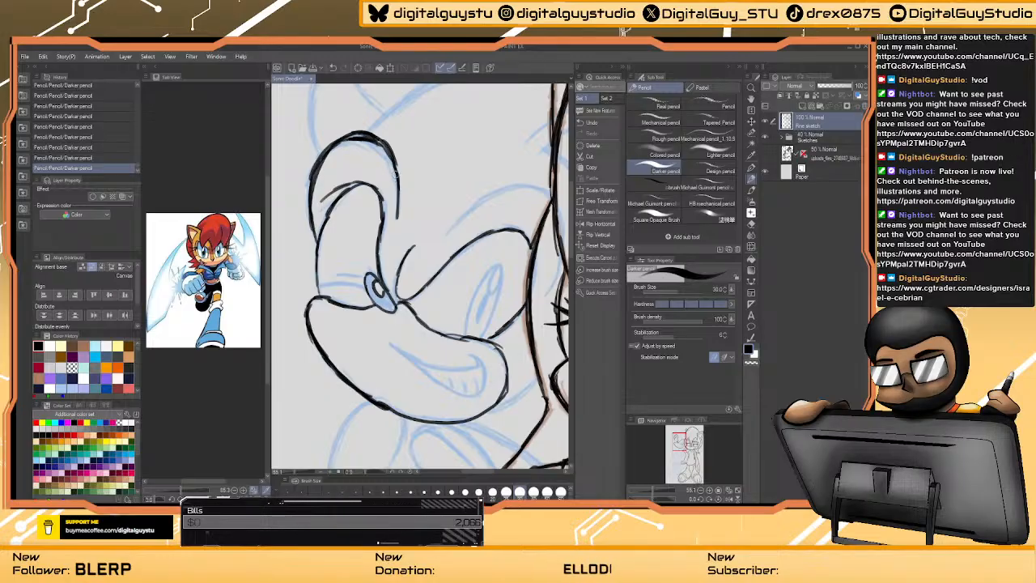
pyautogui.moveTo(399, 189); pyautogui.dragTo(326, 200)
pyautogui.moveTo(373, 253)
pyautogui.mouseDown()
pyautogui.moveTo(442, 206)
pyautogui.moveTo(478, 215)
pyautogui.mouseUp()
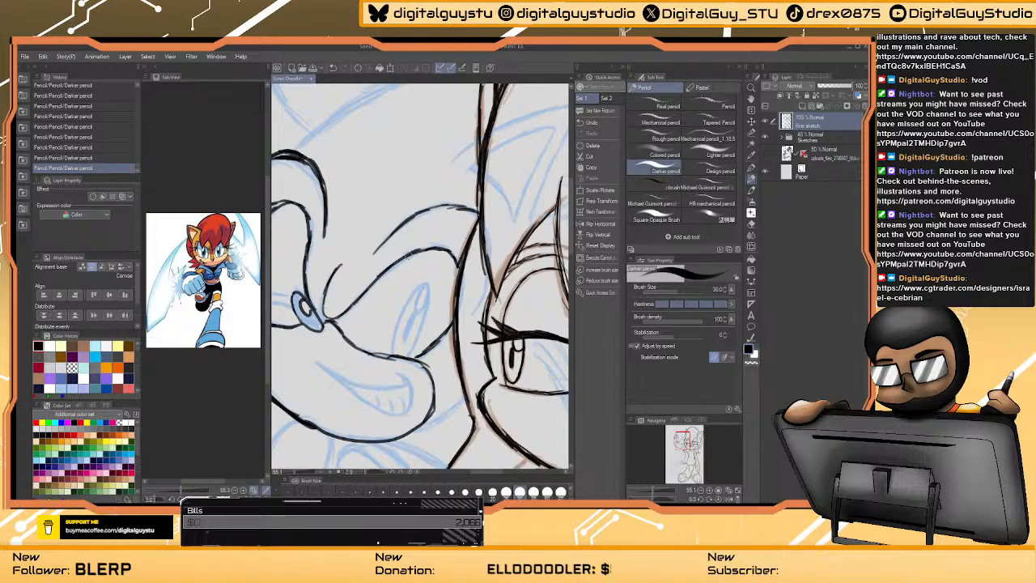
# - Draw the curved top of Sonic's head up to the female character's hair and the pointed left-hand ear
pyautogui.moveTo(402, 270)
pyautogui.mouseDown()
pyautogui.moveTo(413, 236)
pyautogui.moveTo(404, 401)
pyautogui.mouseUp()
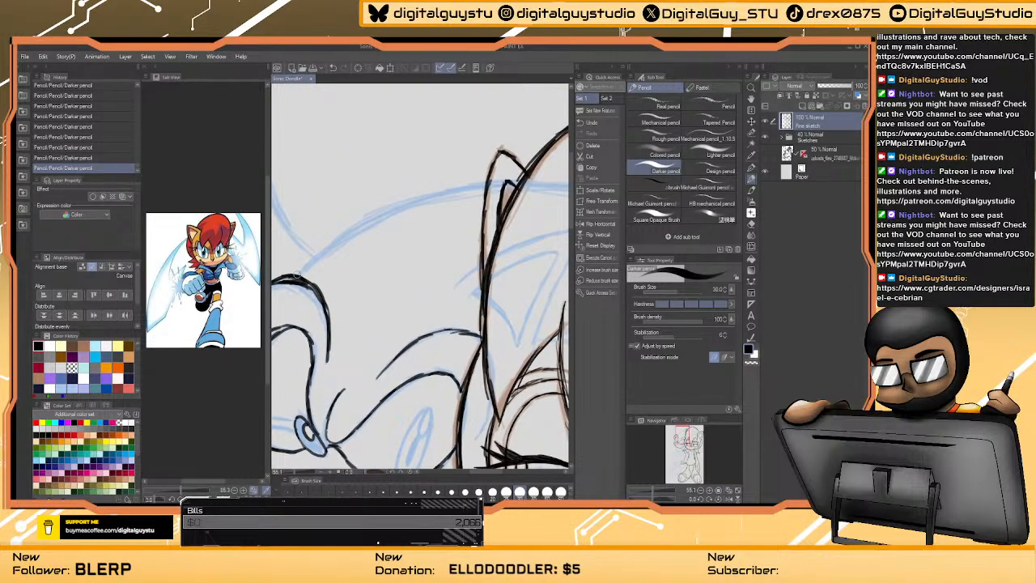
pyautogui.moveTo(340, 239)
pyautogui.mouseDown()
pyautogui.moveTo(306, 273)
pyautogui.moveTo(420, 202)
pyautogui.moveTo(486, 185)
pyautogui.mouseUp()
pyautogui.moveTo(308, 272); pyautogui.dragTo(404, 273)
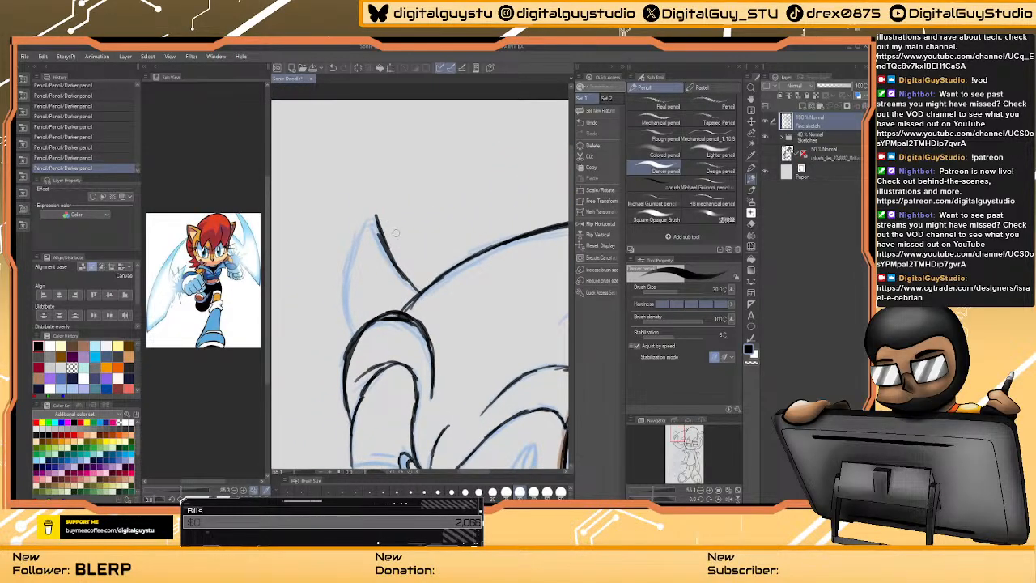
pyautogui.moveTo(372, 215); pyautogui.dragTo(357, 234)
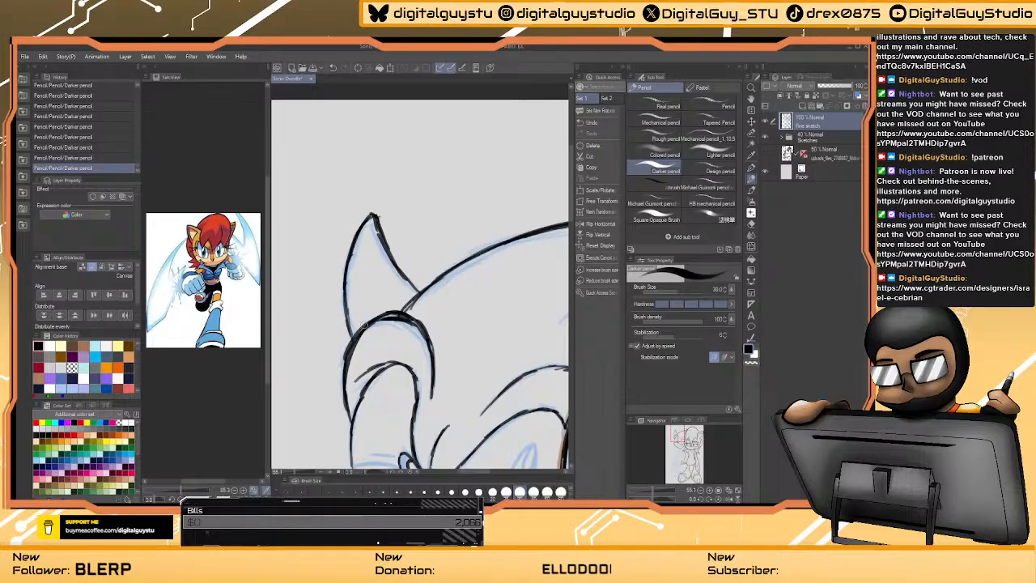
# - Draw the narrow iris and pupil in Sonic's right-hand eye and the lid lines of the left-hand eye at brush size 20
pyautogui.moveTo(365, 324); pyautogui.dragTo(478, 157)
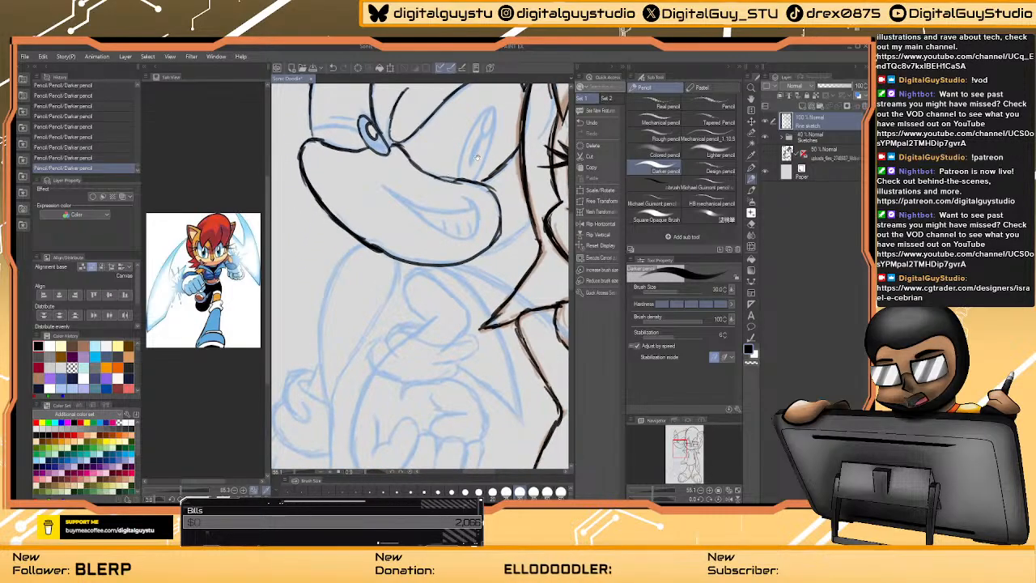
pyautogui.scroll(5, 478, 157)
pyautogui.moveTo(465, 203)
pyautogui.mouseDown()
pyautogui.moveTo(432, 293)
pyautogui.moveTo(436, 246)
pyautogui.moveTo(472, 202)
pyautogui.moveTo(476, 231)
pyautogui.moveTo(460, 273)
pyautogui.mouseUp()
pyautogui.press('p')
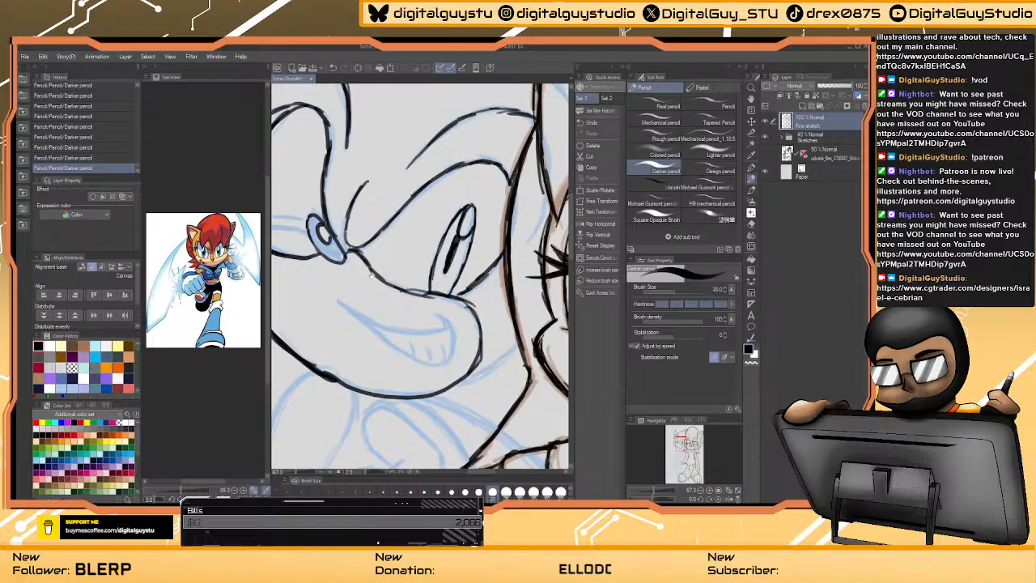
pyautogui.scroll(1, 371, 276)
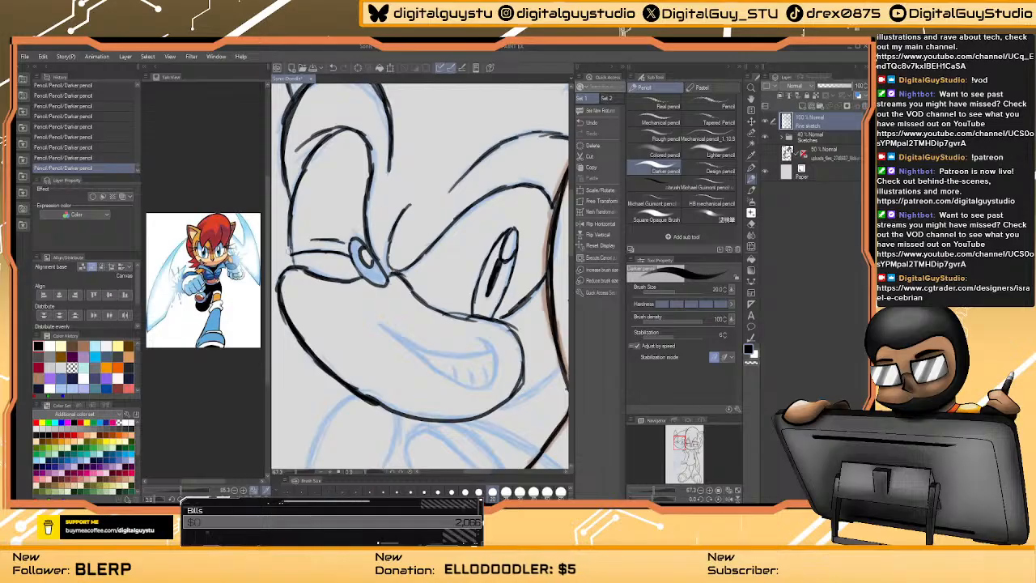
# - Draw the outline of Sonic's open smile with its cheek corner stroke at brush size 15
pyautogui.moveTo(423, 328); pyautogui.dragTo(390, 283)
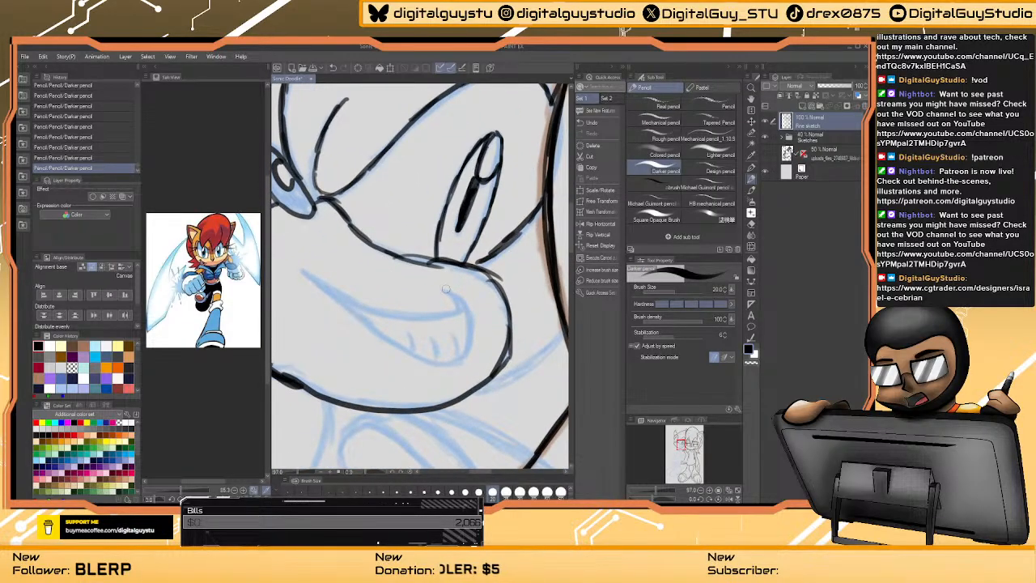
pyautogui.press('[')
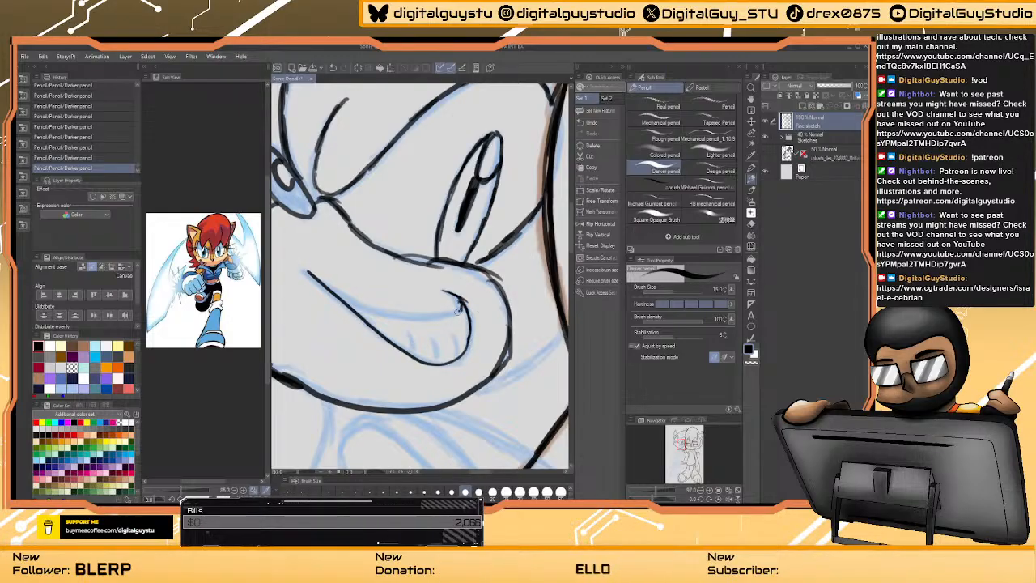
pyautogui.moveTo(404, 316)
pyautogui.mouseDown()
pyautogui.moveTo(366, 308)
pyautogui.moveTo(310, 273)
pyautogui.mouseUp()
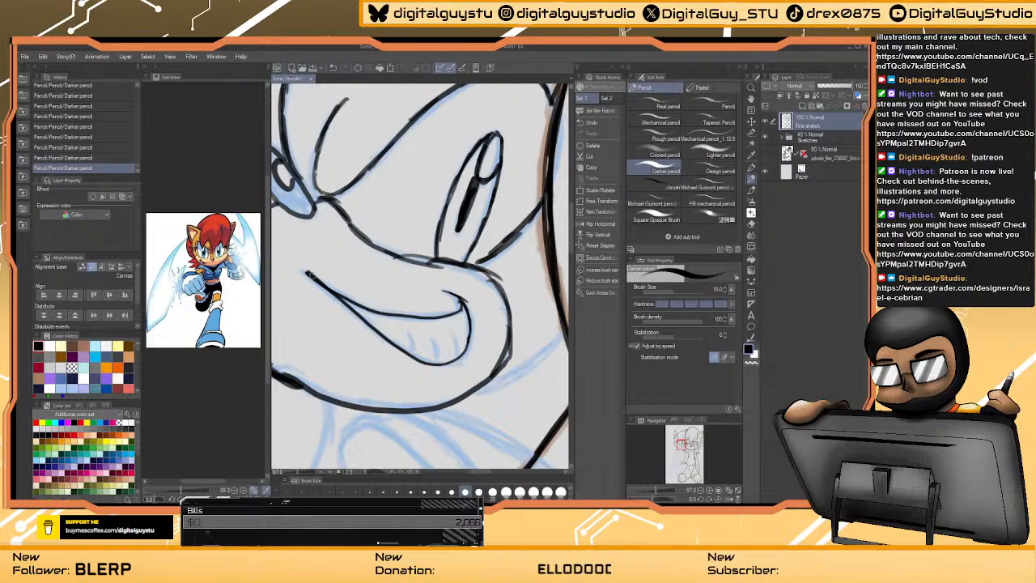
# - Draw the short vertical tooth lines inside Sonic's open smile at brush size 15
pyautogui.moveTo(409, 331)
pyautogui.mouseDown()
pyautogui.moveTo(413, 357)
pyautogui.moveTo(454, 349)
pyautogui.mouseUp()
pyautogui.keyDown('alt'); pyautogui.click(442, 212); pyautogui.keyUp('alt')
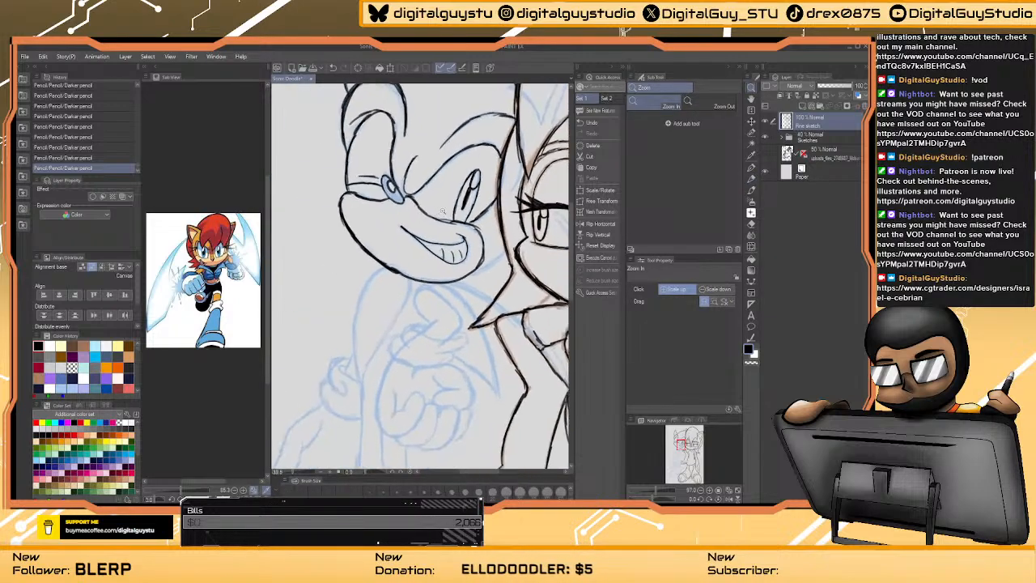
pyautogui.click(461, 229)
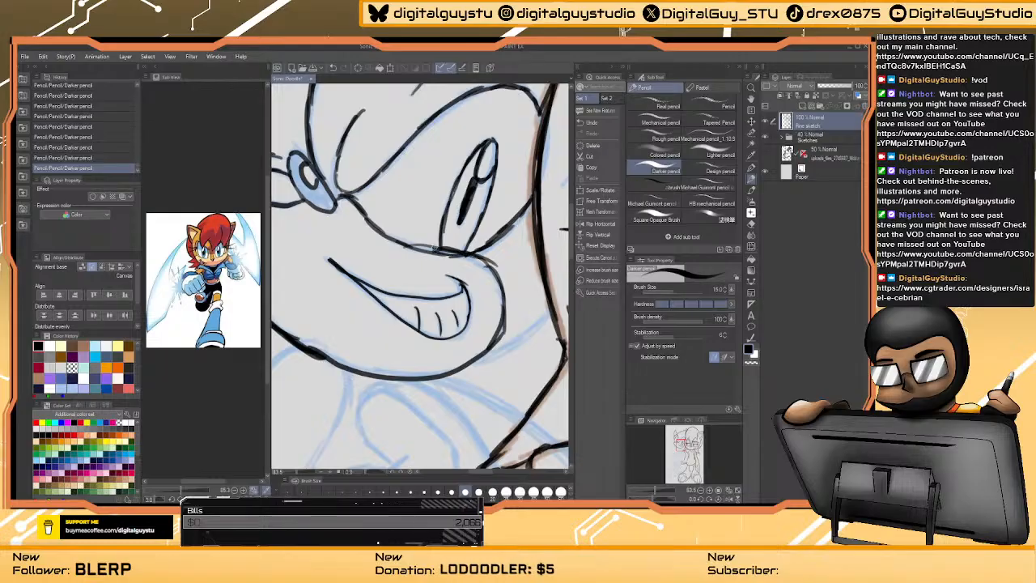
pyautogui.moveTo(475, 171); pyautogui.dragTo(431, 411)
pyautogui.moveTo(507, 178)
pyautogui.mouseDown()
pyautogui.moveTo(460, 235)
pyautogui.moveTo(470, 256)
pyautogui.mouseUp()
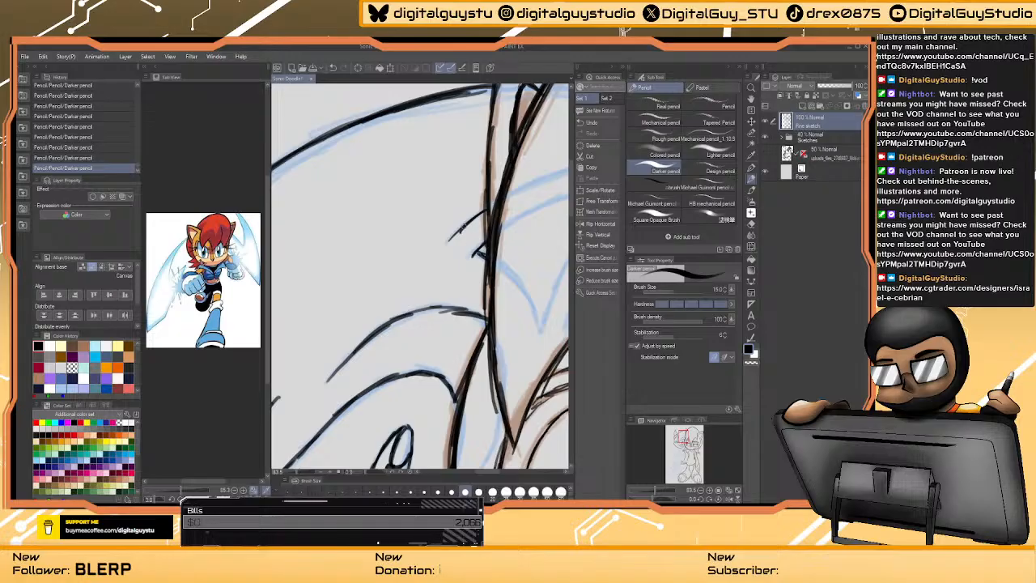
pyautogui.moveTo(479, 162)
pyautogui.mouseDown()
pyautogui.moveTo(388, 169)
pyautogui.moveTo(450, 174)
pyautogui.mouseUp()
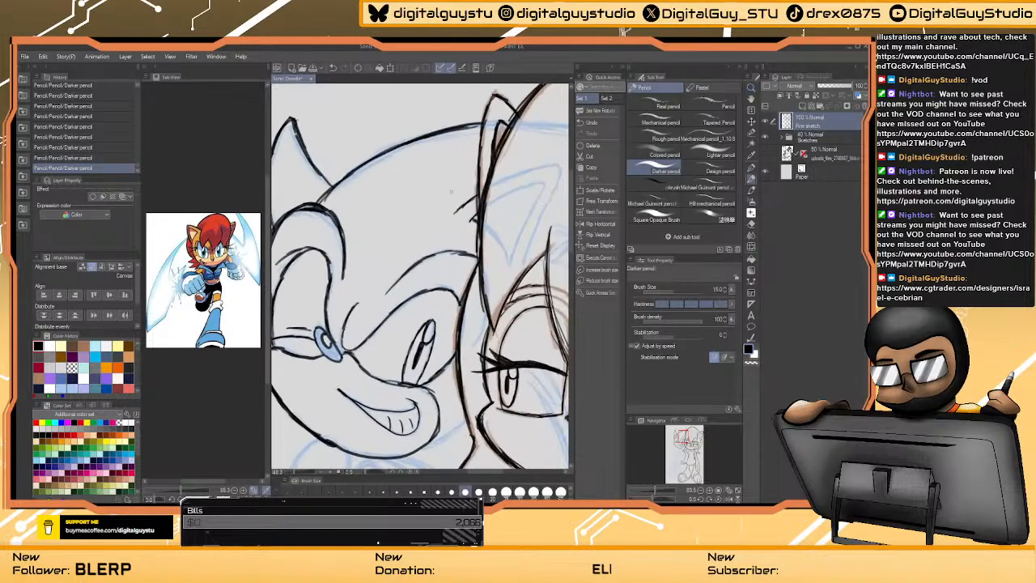
# - Draw Sonic's bent arm below the chin and the oval opening of its glove cuff
pyautogui.moveTo(413, 339); pyautogui.dragTo(475, 157)
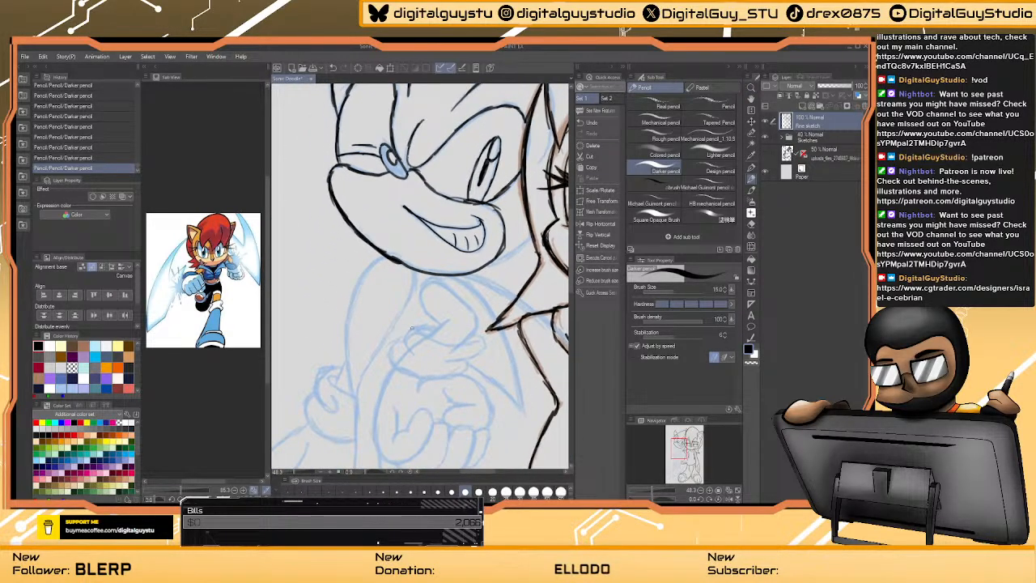
pyautogui.moveTo(412, 327); pyautogui.dragTo(279, 280)
pyautogui.moveTo(480, 197); pyautogui.dragTo(407, 199)
pyautogui.moveTo(499, 224)
pyautogui.mouseDown()
pyautogui.moveTo(488, 245)
pyautogui.moveTo(468, 229)
pyautogui.mouseUp()
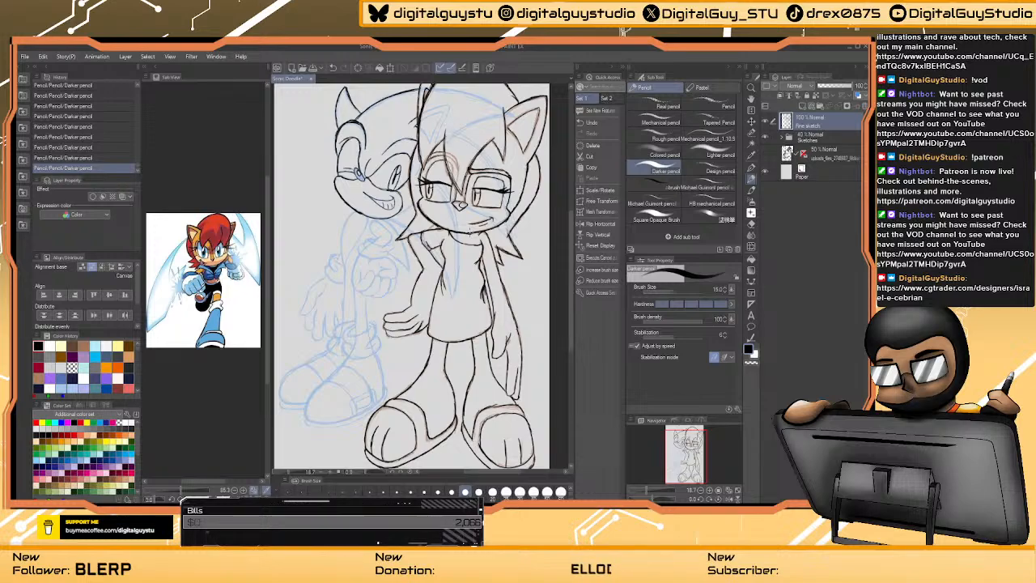
pyautogui.scroll(5, 354, 258)
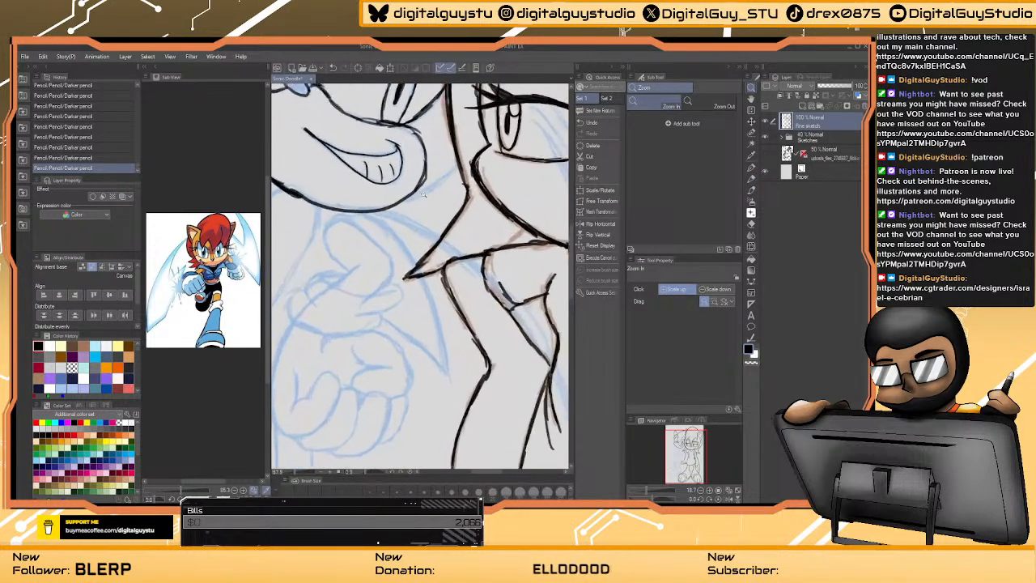
pyautogui.moveTo(353, 257)
pyautogui.mouseDown()
pyautogui.moveTo(421, 265)
pyautogui.moveTo(458, 250)
pyautogui.moveTo(407, 257)
pyautogui.moveTo(431, 223)
pyautogui.moveTo(476, 260)
pyautogui.moveTo(494, 292)
pyautogui.moveTo(466, 325)
pyautogui.mouseUp()
pyautogui.moveTo(441, 288); pyautogui.dragTo(417, 312)
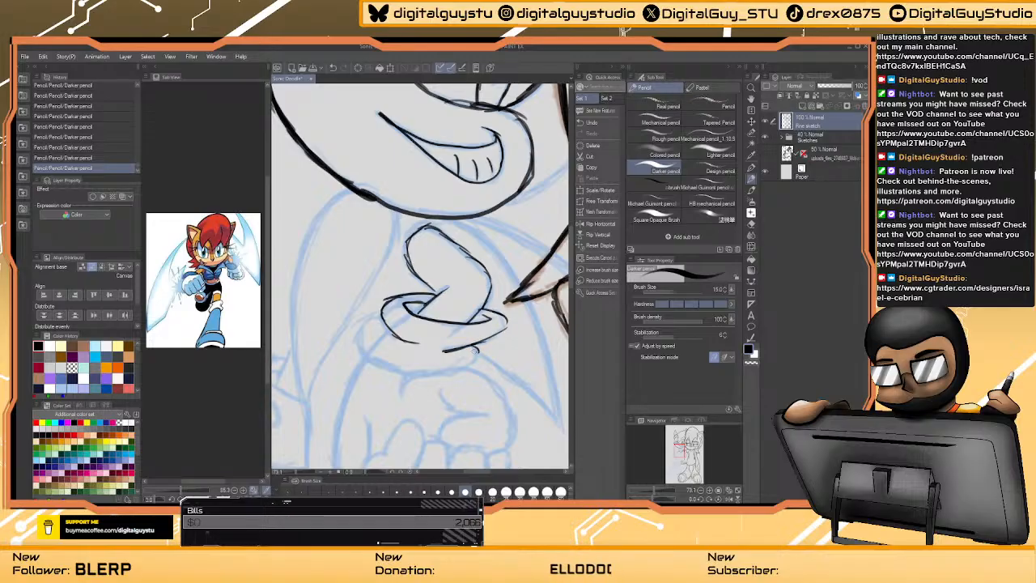
# - Complete the thick folded glove cuff and outline the glove's left-hand edge round to the first curled finger
pyautogui.moveTo(476, 362)
pyautogui.mouseDown()
pyautogui.moveTo(410, 374)
pyautogui.moveTo(363, 319)
pyautogui.moveTo(357, 357)
pyautogui.moveTo(418, 377)
pyautogui.moveTo(477, 358)
pyautogui.moveTo(470, 345)
pyautogui.moveTo(474, 361)
pyautogui.mouseUp()
pyautogui.moveTo(506, 317); pyautogui.dragTo(504, 328)
pyautogui.moveTo(405, 340)
pyautogui.mouseDown()
pyautogui.moveTo(429, 242)
pyautogui.moveTo(374, 293)
pyautogui.moveTo(360, 379)
pyautogui.mouseUp()
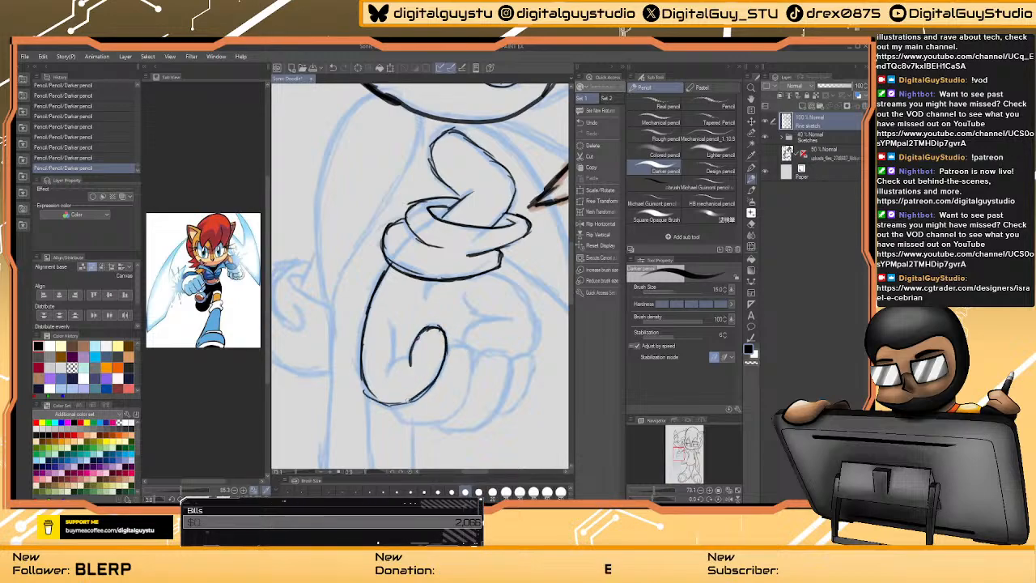
# - Draw the remaining curled fingers, the right-hand edge and the palm creases of the closed glove at brush size 20
pyautogui.press(']')
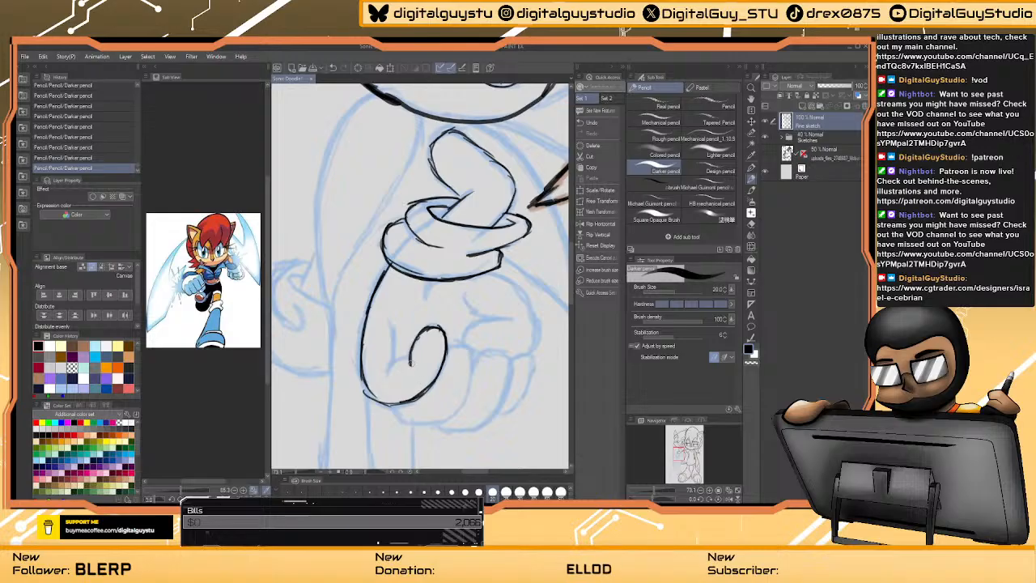
pyautogui.moveTo(444, 348)
pyautogui.mouseDown()
pyautogui.moveTo(441, 382)
pyautogui.moveTo(398, 400)
pyautogui.moveTo(366, 400)
pyautogui.moveTo(358, 344)
pyautogui.moveTo(377, 282)
pyautogui.moveTo(356, 363)
pyautogui.moveTo(363, 389)
pyautogui.mouseUp()
pyautogui.moveTo(410, 356)
pyautogui.mouseDown()
pyautogui.moveTo(383, 381)
pyautogui.moveTo(393, 332)
pyautogui.moveTo(400, 358)
pyautogui.mouseUp()
pyautogui.moveTo(395, 411)
pyautogui.mouseDown()
pyautogui.moveTo(338, 319)
pyautogui.moveTo(369, 333)
pyautogui.mouseUp()
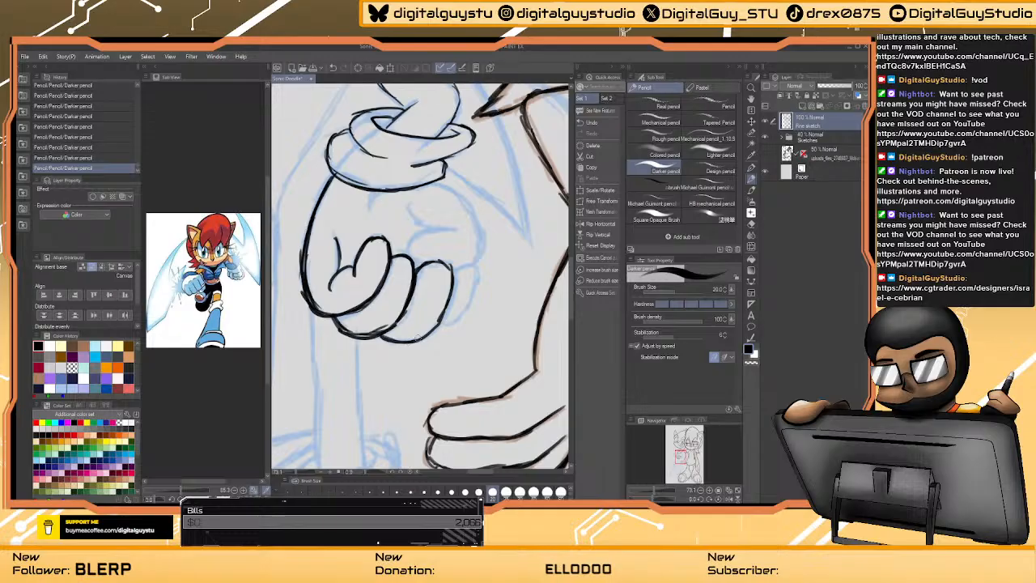
pyautogui.moveTo(414, 341); pyautogui.dragTo(446, 316)
pyautogui.moveTo(450, 279)
pyautogui.mouseDown()
pyautogui.moveTo(473, 263)
pyautogui.moveTo(476, 292)
pyautogui.moveTo(453, 326)
pyautogui.moveTo(442, 264)
pyautogui.moveTo(417, 261)
pyautogui.moveTo(377, 228)
pyautogui.moveTo(441, 220)
pyautogui.moveTo(476, 287)
pyautogui.moveTo(463, 308)
pyautogui.mouseUp()
pyautogui.scroll(1, 420, 247)
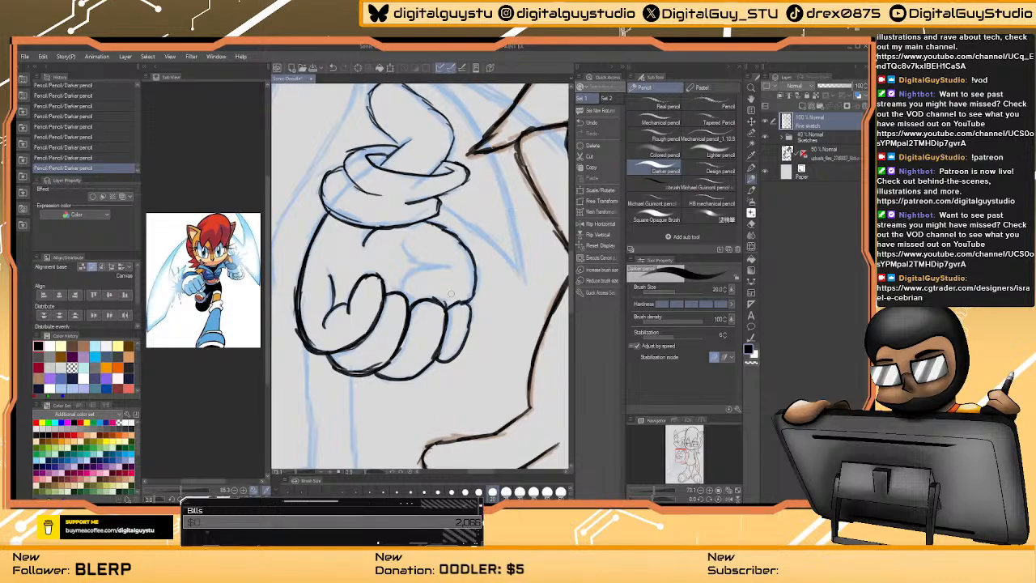
pyautogui.moveTo(406, 280); pyautogui.dragTo(432, 271)
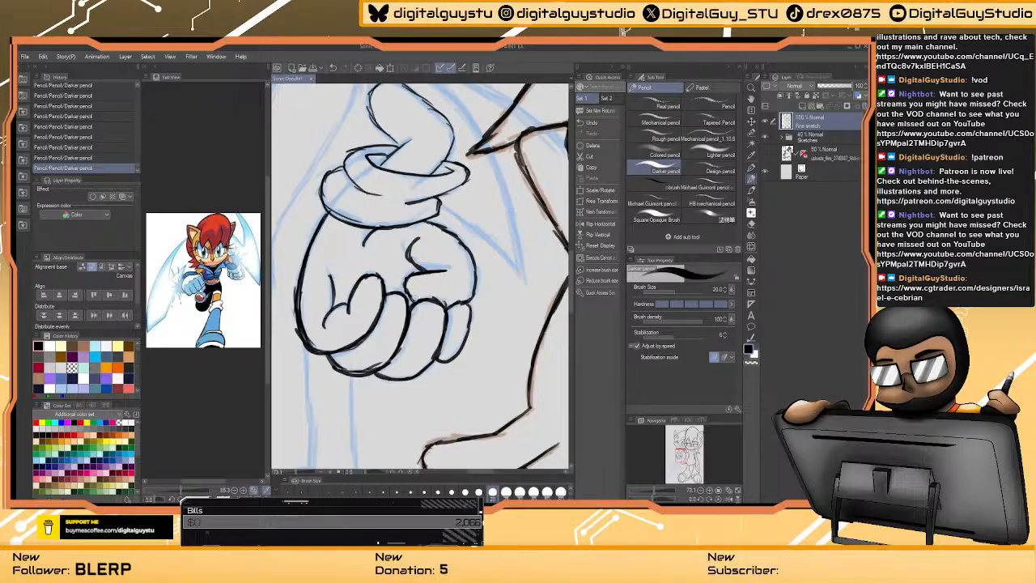
# - Draw the outer line of Sonic's lowered arm from below the chin and the adjoining side of his torso
pyautogui.moveTo(469, 158); pyautogui.dragTo(542, 295)
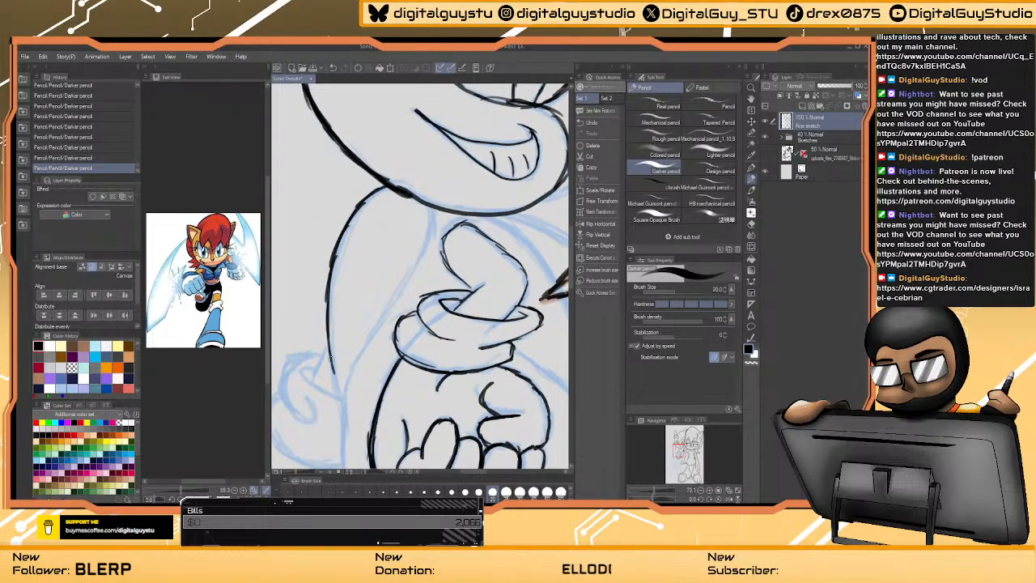
pyautogui.moveTo(432, 206)
pyautogui.mouseDown()
pyautogui.moveTo(430, 246)
pyautogui.moveTo(365, 348)
pyautogui.moveTo(336, 417)
pyautogui.mouseUp()
pyautogui.moveTo(469, 323); pyautogui.dragTo(485, 154)
pyautogui.moveTo(361, 208); pyautogui.dragTo(361, 315)
pyautogui.moveTo(443, 447); pyautogui.dragTo(435, 394)
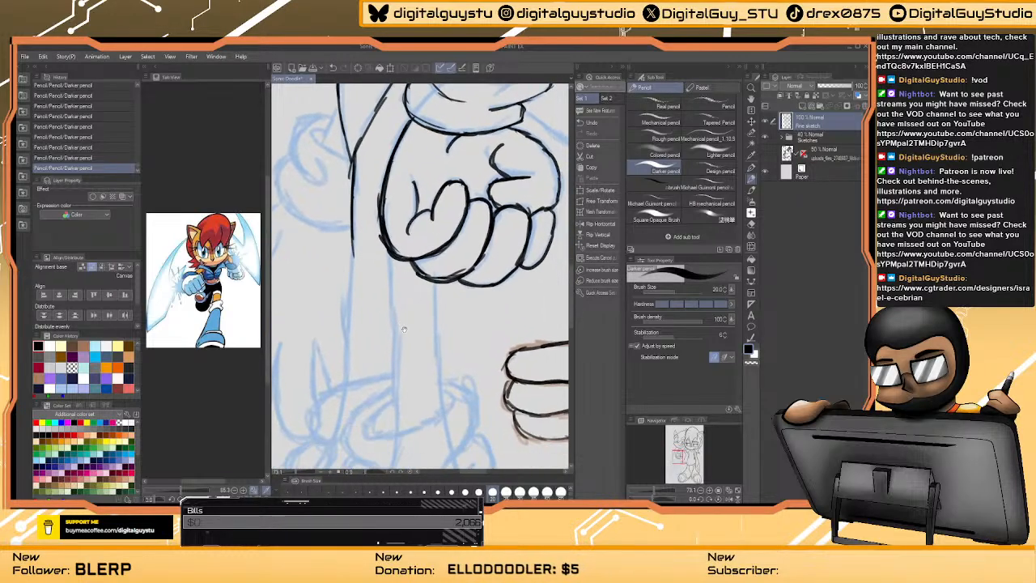
# - Draw the long, nearly straight lines of Sonic's legs from the closed glove down to the socks
pyautogui.moveTo(390, 248); pyautogui.dragTo(396, 412)
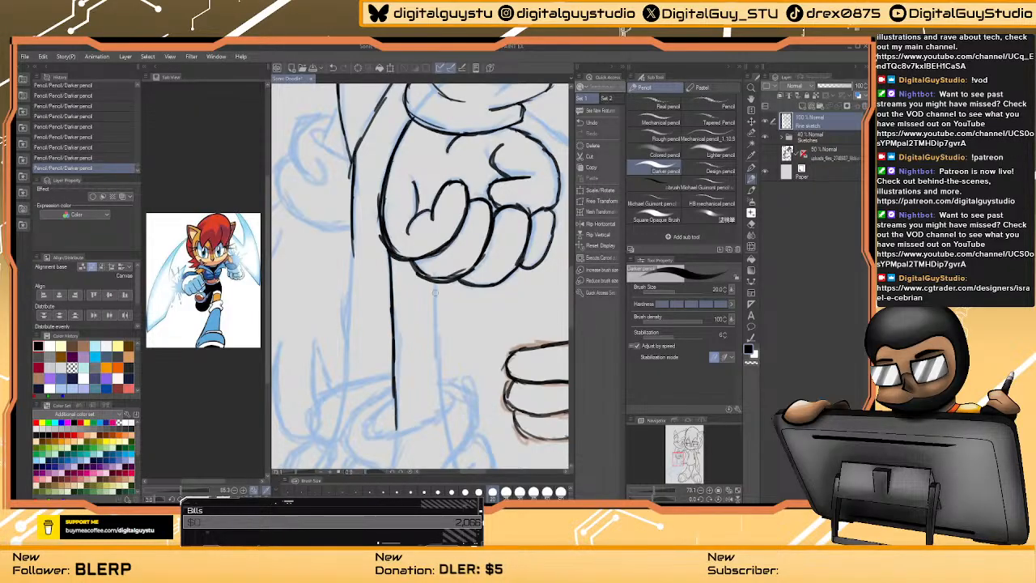
pyautogui.moveTo(435, 323); pyautogui.dragTo(439, 397)
pyautogui.moveTo(390, 236); pyautogui.dragTo(406, 293)
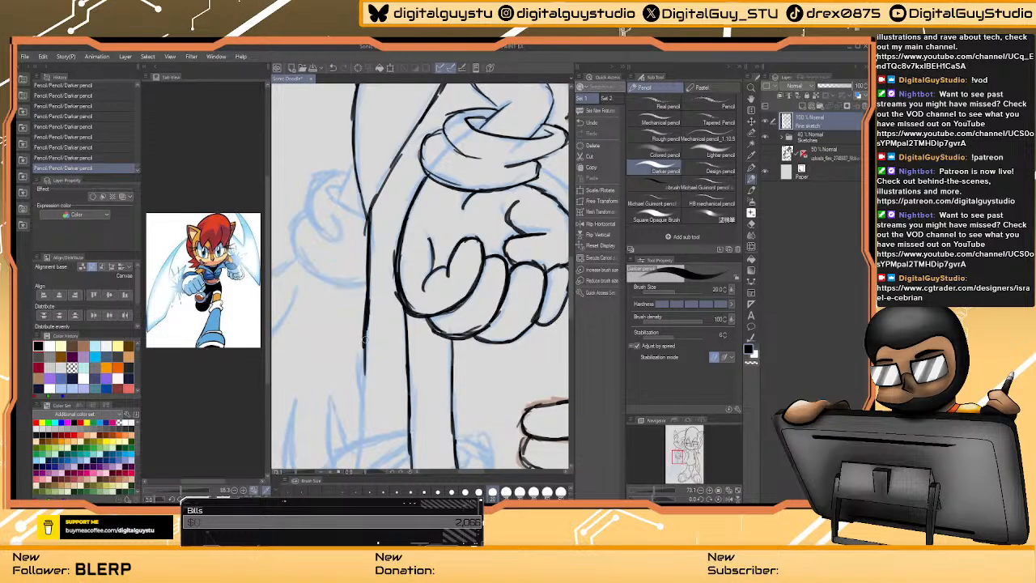
pyautogui.moveTo(364, 331); pyautogui.dragTo(365, 392)
pyautogui.moveTo(365, 392)
pyautogui.mouseDown()
pyautogui.moveTo(381, 250)
pyautogui.moveTo(377, 292)
pyautogui.mouseUp()
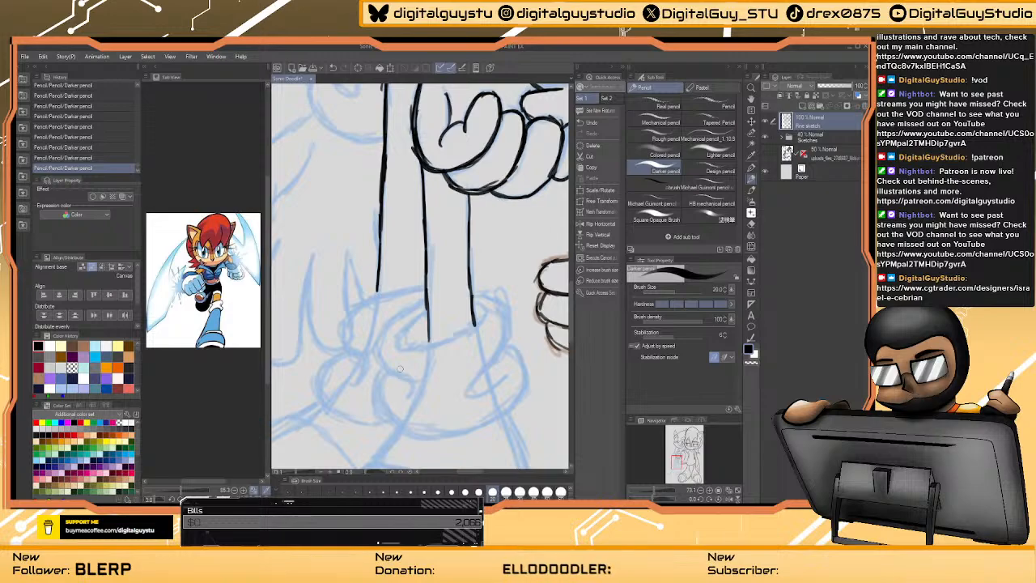
# - Draw the rolled cuff of the lowered glove with its curled end beside Sonic's leg
pyautogui.moveTo(399, 369)
pyautogui.mouseDown()
pyautogui.moveTo(433, 514)
pyautogui.moveTo(430, 548)
pyautogui.mouseUp()
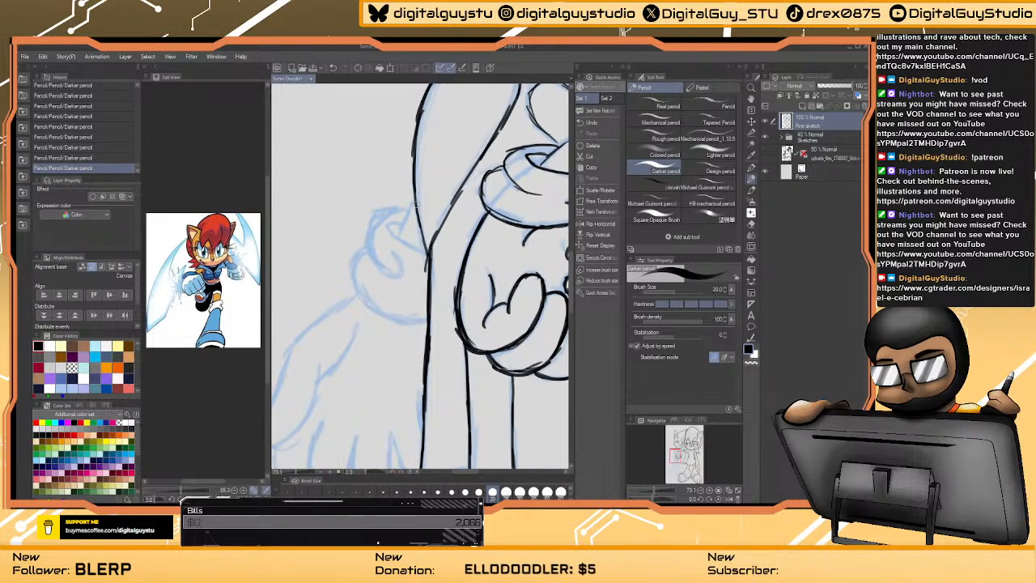
pyautogui.moveTo(418, 194)
pyautogui.mouseDown()
pyautogui.moveTo(403, 233)
pyautogui.moveTo(409, 212)
pyautogui.moveTo(378, 210)
pyautogui.moveTo(367, 237)
pyautogui.moveTo(380, 269)
pyautogui.moveTo(399, 272)
pyautogui.moveTo(387, 251)
pyautogui.moveTo(393, 274)
pyautogui.mouseUp()
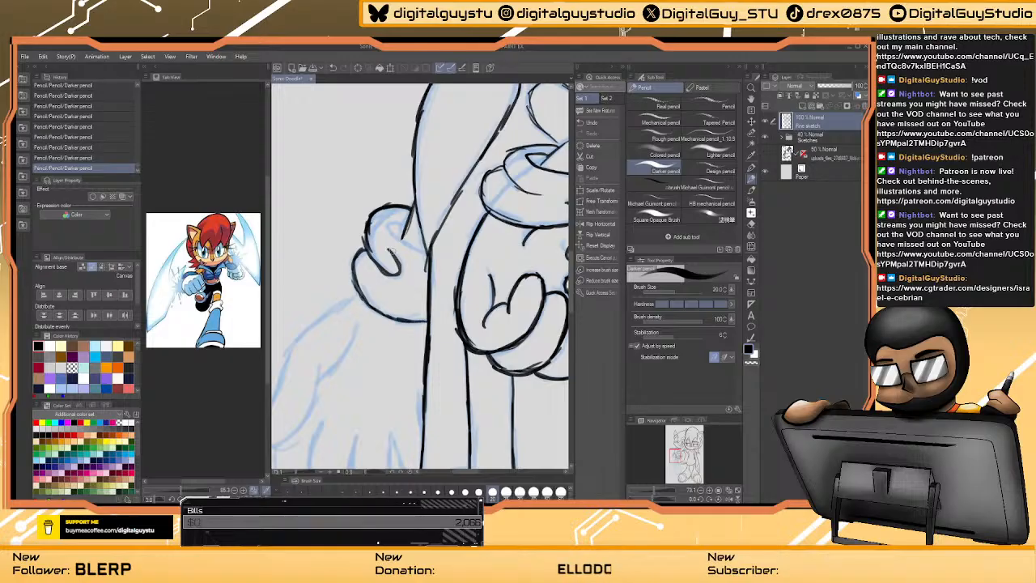
pyautogui.moveTo(409, 220)
pyautogui.mouseDown()
pyautogui.moveTo(427, 186)
pyautogui.moveTo(408, 243)
pyautogui.moveTo(402, 243)
pyautogui.mouseUp()
# - Draw the back of the lowered glove with its thumb, the curled finger and the long downward-pointing finger
pyautogui.moveTo(336, 308)
pyautogui.mouseDown()
pyautogui.moveTo(366, 214)
pyautogui.moveTo(372, 146)
pyautogui.moveTo(415, 167)
pyautogui.moveTo(377, 194)
pyautogui.moveTo(333, 301)
pyautogui.moveTo(380, 282)
pyautogui.mouseUp()
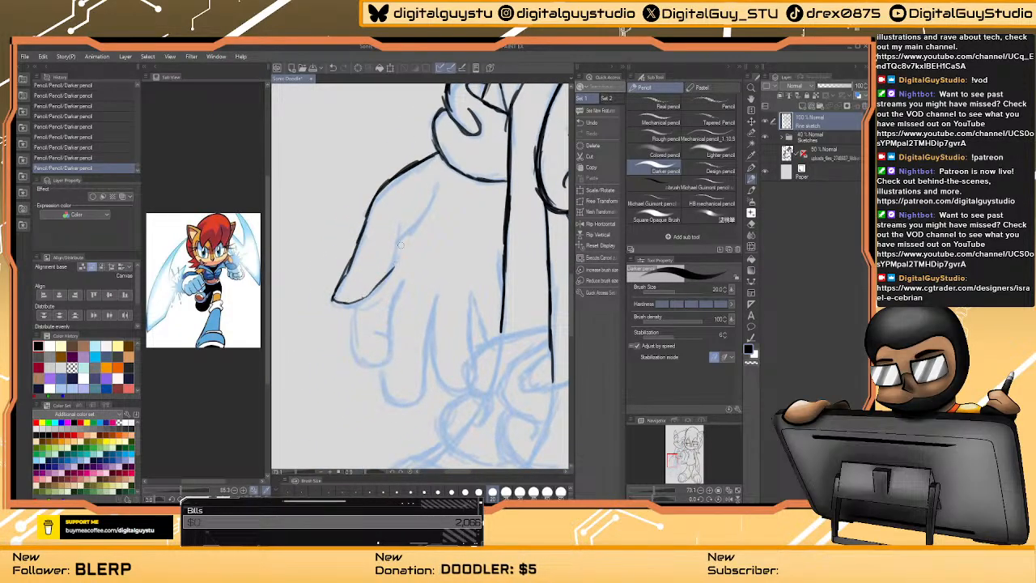
pyautogui.moveTo(402, 218)
pyautogui.mouseDown()
pyautogui.moveTo(394, 262)
pyautogui.moveTo(374, 292)
pyautogui.moveTo(336, 302)
pyautogui.mouseUp()
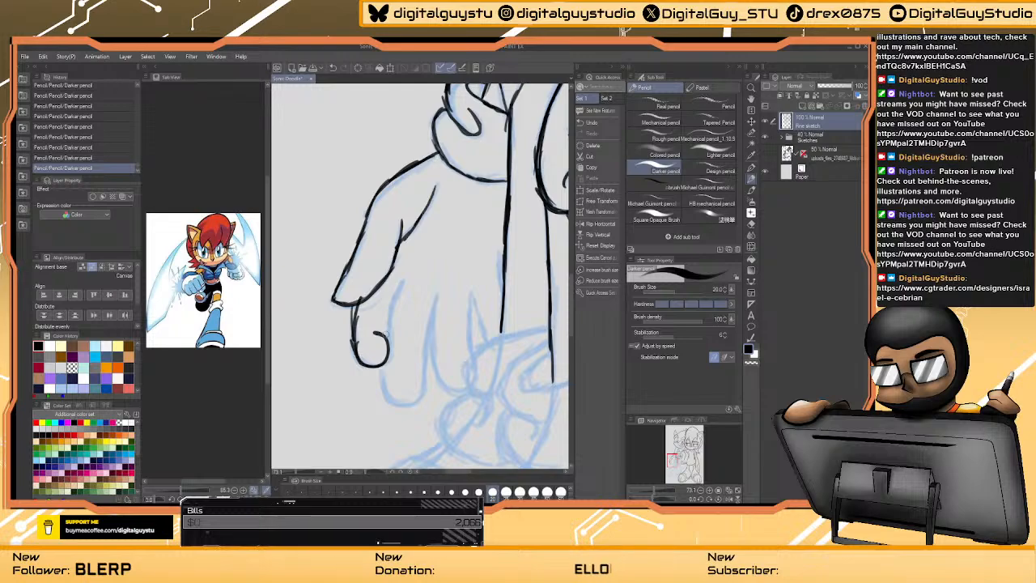
pyautogui.moveTo(400, 284)
pyautogui.mouseDown()
pyautogui.moveTo(387, 331)
pyautogui.moveTo(403, 278)
pyautogui.moveTo(487, 274)
pyautogui.moveTo(393, 299)
pyautogui.moveTo(405, 281)
pyautogui.moveTo(393, 309)
pyautogui.mouseUp()
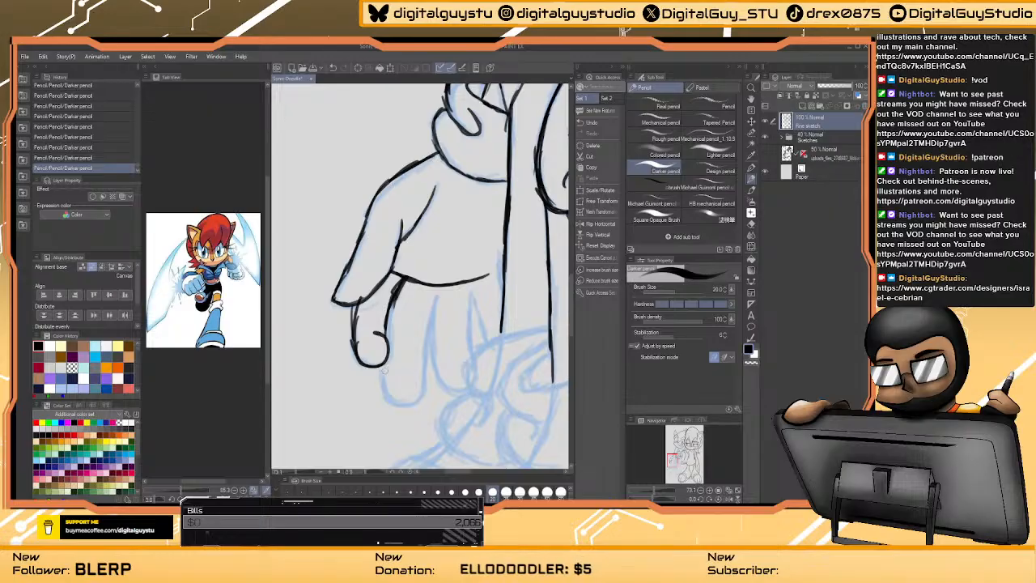
pyautogui.moveTo(385, 364)
pyautogui.mouseDown()
pyautogui.moveTo(394, 401)
pyautogui.moveTo(410, 400)
pyautogui.moveTo(423, 391)
pyautogui.moveTo(424, 358)
pyautogui.mouseUp()
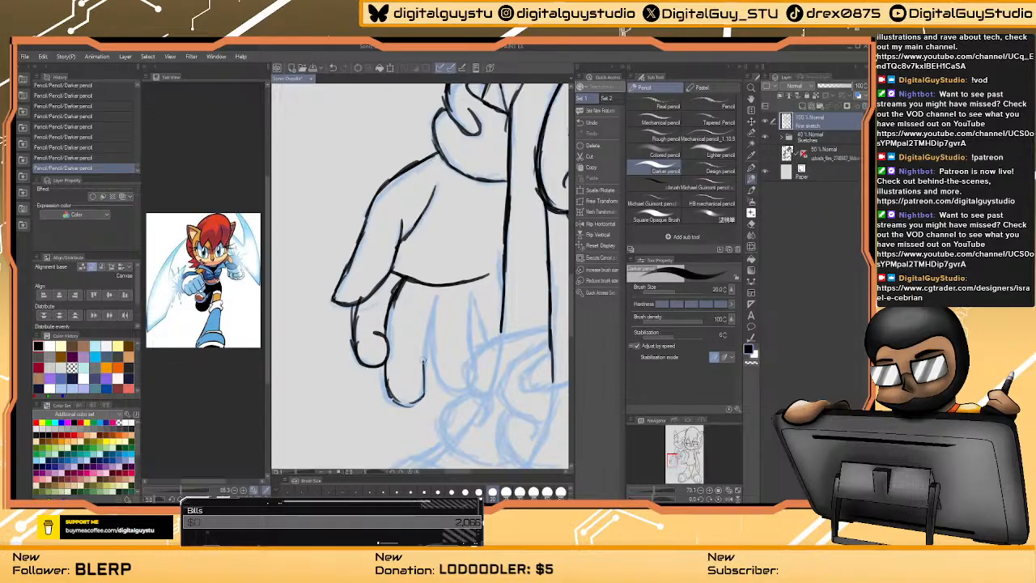
pyautogui.moveTo(436, 296); pyautogui.dragTo(413, 400)
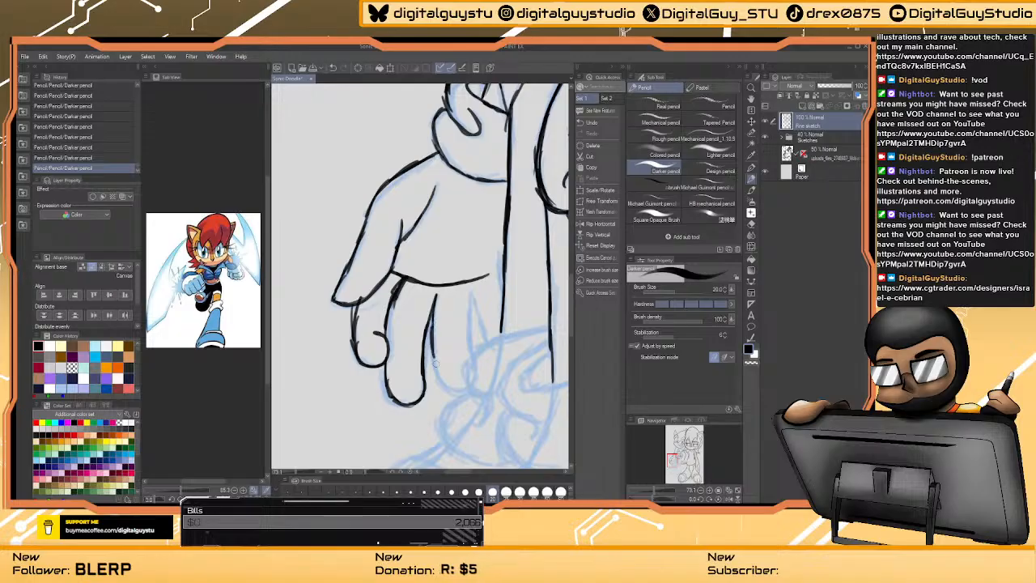
# - Draw the thick rolled sock cuffs around both of Sonic's ankles, with their curled folds and leg opening
pyautogui.moveTo(500, 251); pyautogui.dragTo(496, 172)
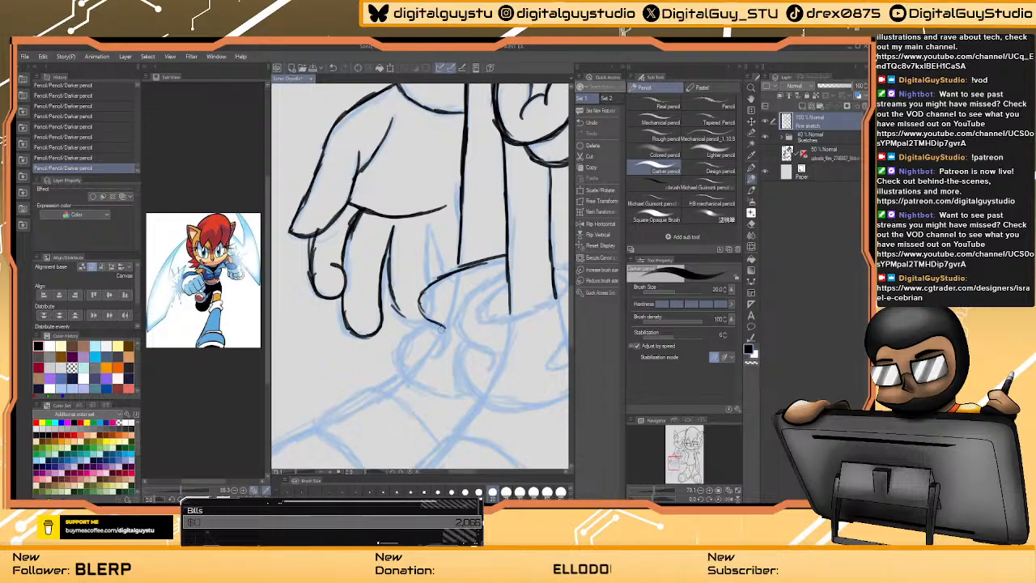
pyautogui.moveTo(440, 330)
pyautogui.mouseDown()
pyautogui.moveTo(437, 348)
pyautogui.moveTo(445, 328)
pyautogui.moveTo(417, 301)
pyautogui.moveTo(453, 269)
pyautogui.moveTo(423, 298)
pyautogui.moveTo(399, 374)
pyautogui.moveTo(468, 395)
pyautogui.moveTo(405, 378)
pyautogui.moveTo(392, 351)
pyautogui.mouseUp()
pyautogui.moveTo(577, 204); pyautogui.dragTo(460, 212)
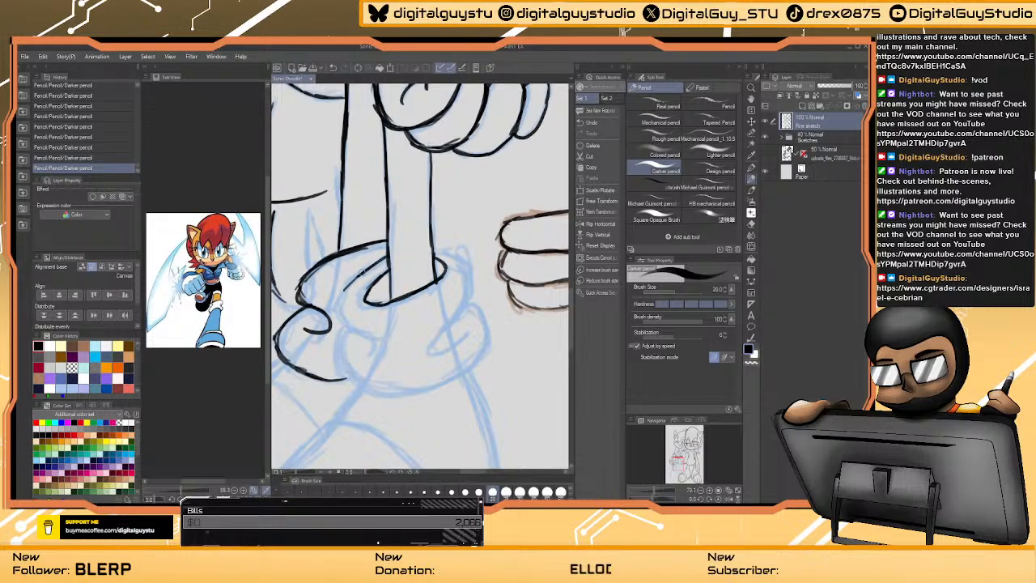
pyautogui.moveTo(363, 331); pyautogui.dragTo(370, 353)
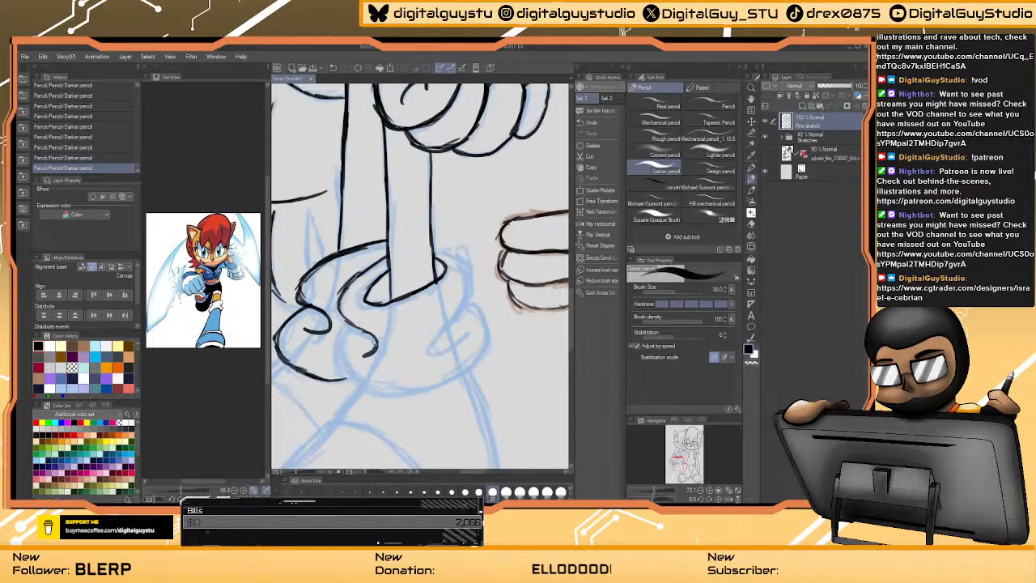
pyautogui.moveTo(427, 250); pyautogui.dragTo(458, 248)
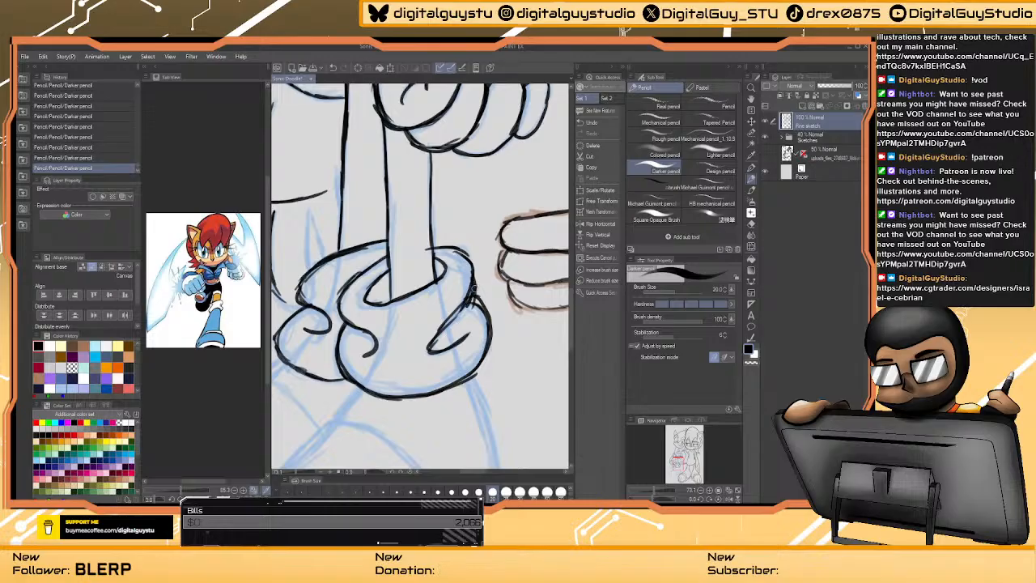
# - Draw the remaining finger lines of the lowered glove above the sock and a short crease below its cuff
pyautogui.moveTo(364, 211); pyautogui.dragTo(392, 262)
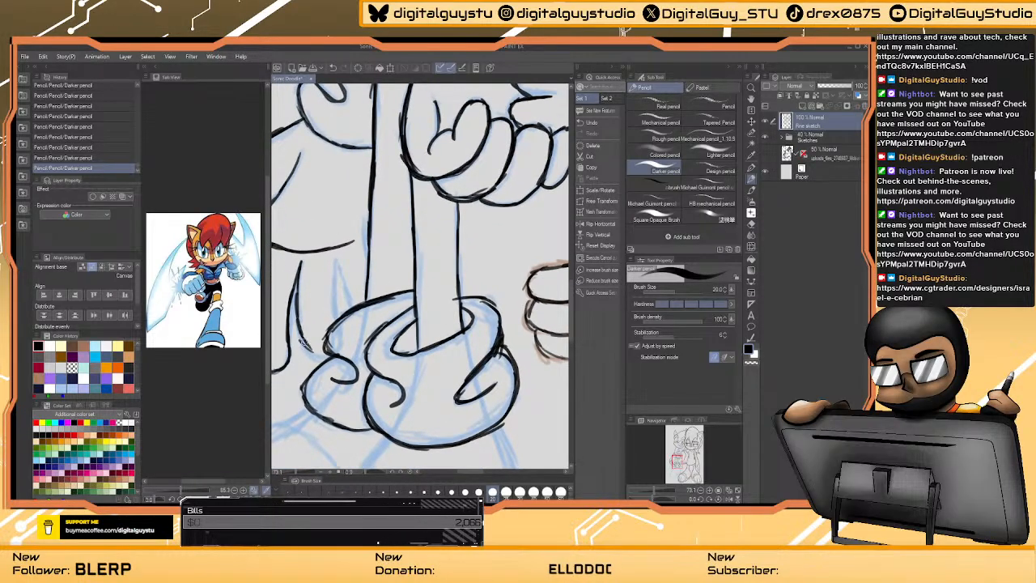
pyautogui.moveTo(301, 341)
pyautogui.mouseDown()
pyautogui.moveTo(333, 301)
pyautogui.moveTo(334, 264)
pyautogui.moveTo(351, 306)
pyautogui.mouseUp()
pyautogui.moveTo(335, 261); pyautogui.dragTo(355, 304)
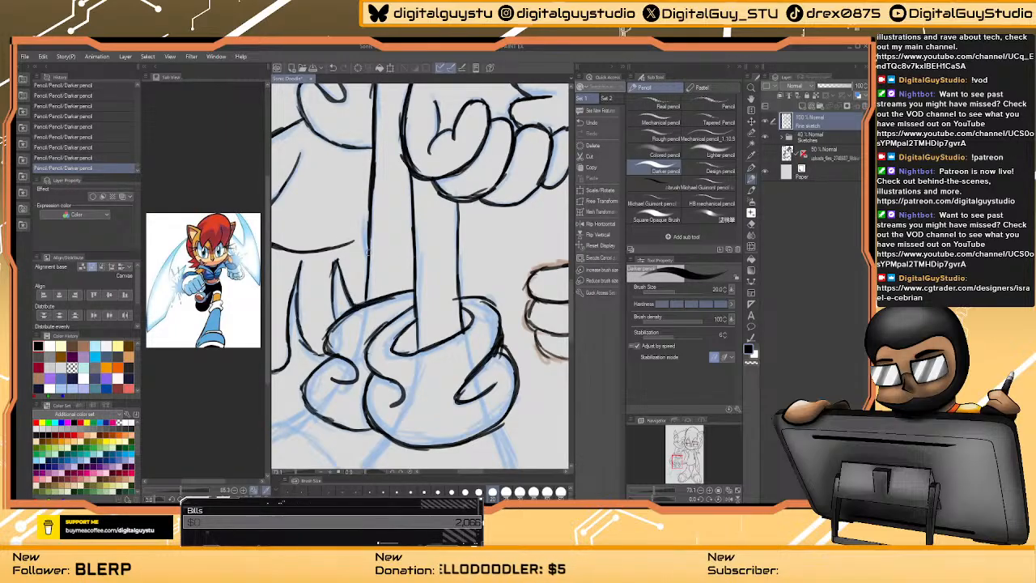
pyautogui.moveTo(350, 233); pyautogui.dragTo(407, 293)
pyautogui.moveTo(403, 211); pyautogui.dragTo(399, 235)
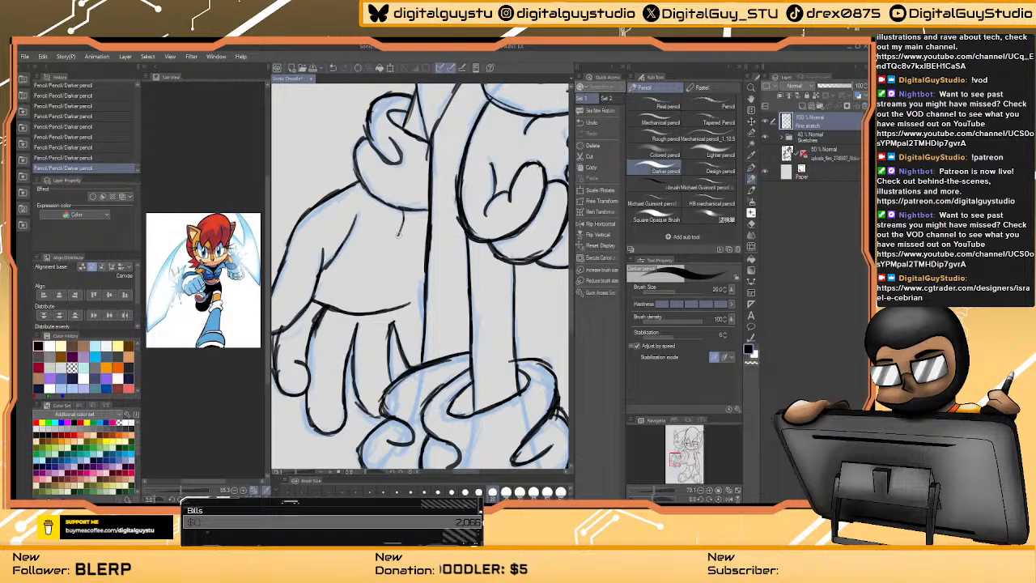
# - Draw the curve behind Sonic's bent arm and the pointed quill below the female character's hair tip
pyautogui.moveTo(486, 154)
pyautogui.mouseDown()
pyautogui.moveTo(488, 180)
pyautogui.moveTo(430, 276)
pyautogui.moveTo(378, 450)
pyautogui.moveTo(449, 156)
pyautogui.moveTo(425, 153)
pyautogui.mouseUp()
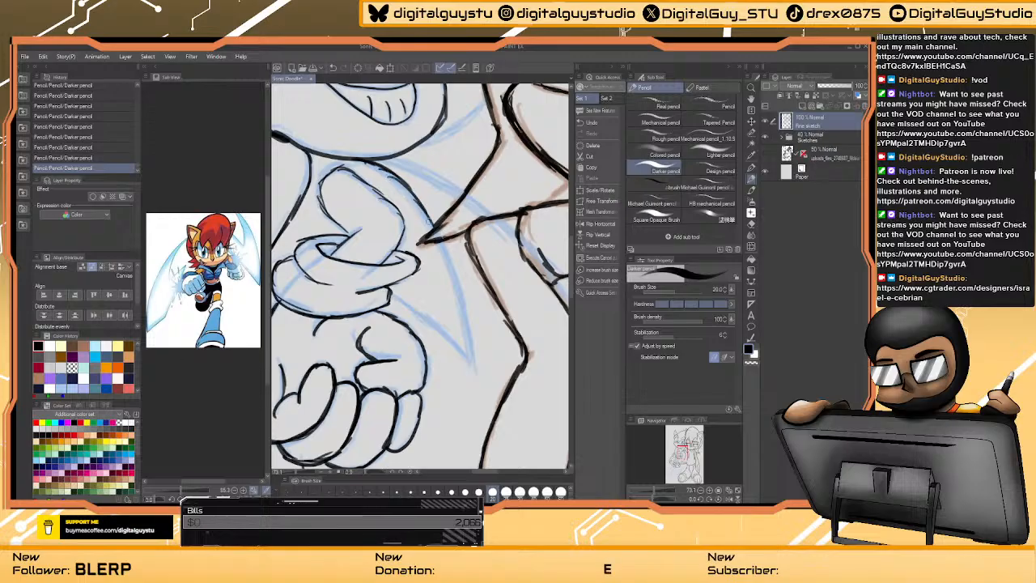
pyautogui.moveTo(462, 307); pyautogui.dragTo(470, 358)
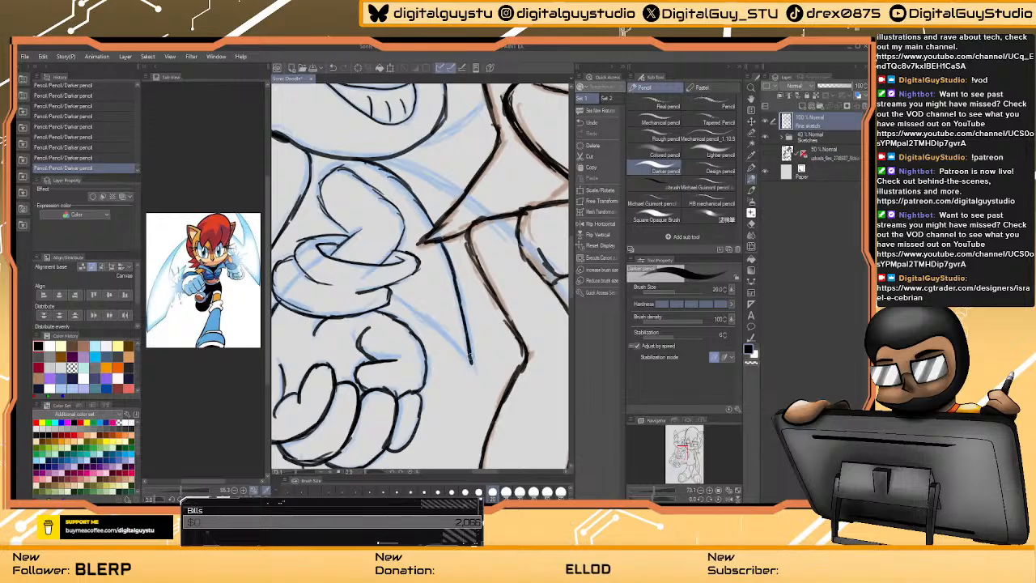
pyautogui.moveTo(400, 303); pyautogui.dragTo(460, 354)
pyautogui.scroll(3, 444, 338)
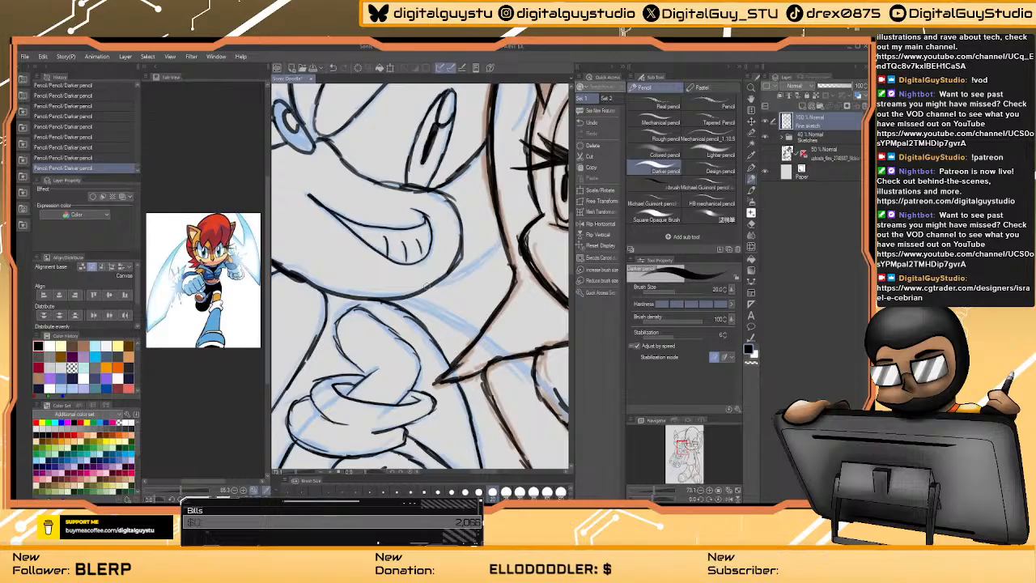
# - Check the fine sketch of both characters as a whole and save the drawing
pyautogui.moveTo(420, 289)
pyautogui.mouseDown()
pyautogui.moveTo(445, 284)
pyautogui.moveTo(495, 244)
pyautogui.moveTo(428, 293)
pyautogui.moveTo(426, 311)
pyautogui.moveTo(473, 338)
pyautogui.mouseUp()
pyautogui.scroll(-5, 473, 337)
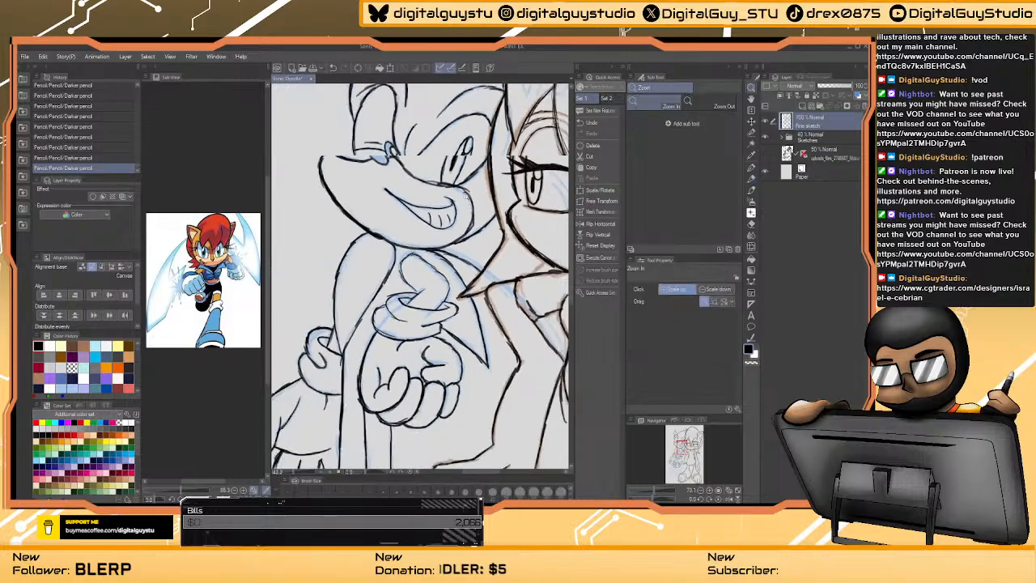
pyautogui.moveTo(515, 199); pyautogui.dragTo(396, 298)
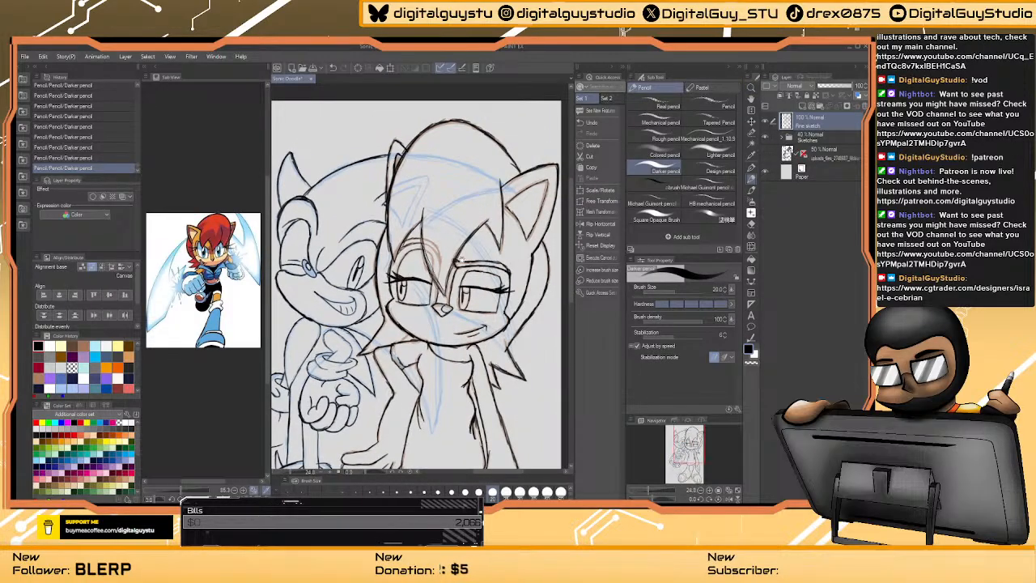
pyautogui.scroll(-4, 460, 259)
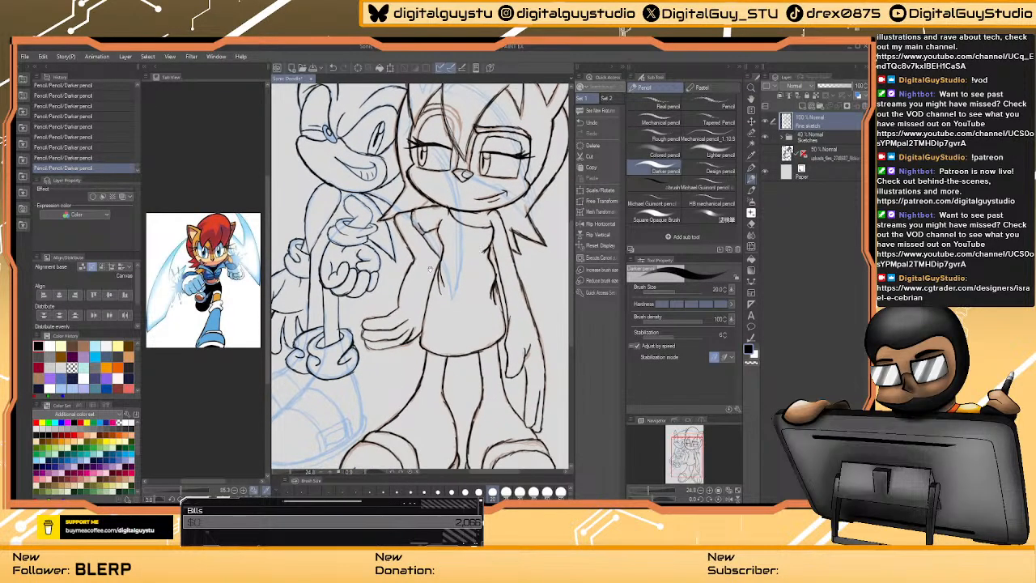
pyautogui.scroll(1, 421, 249)
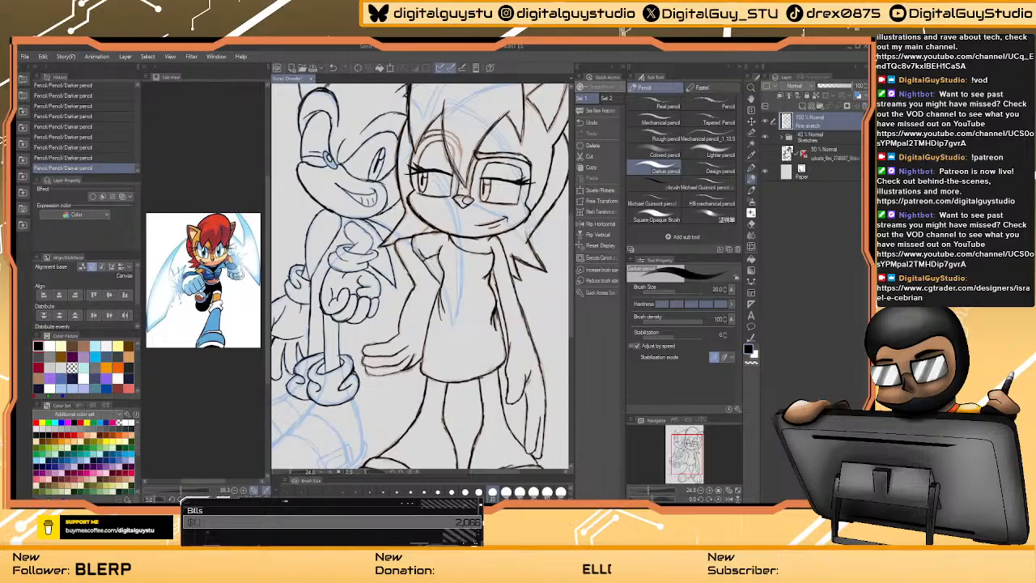
pyautogui.hotkey('ctrl', '-')
pyautogui.hotkey('ctrl', '-')
pyautogui.hotkey('ctrl', '-')
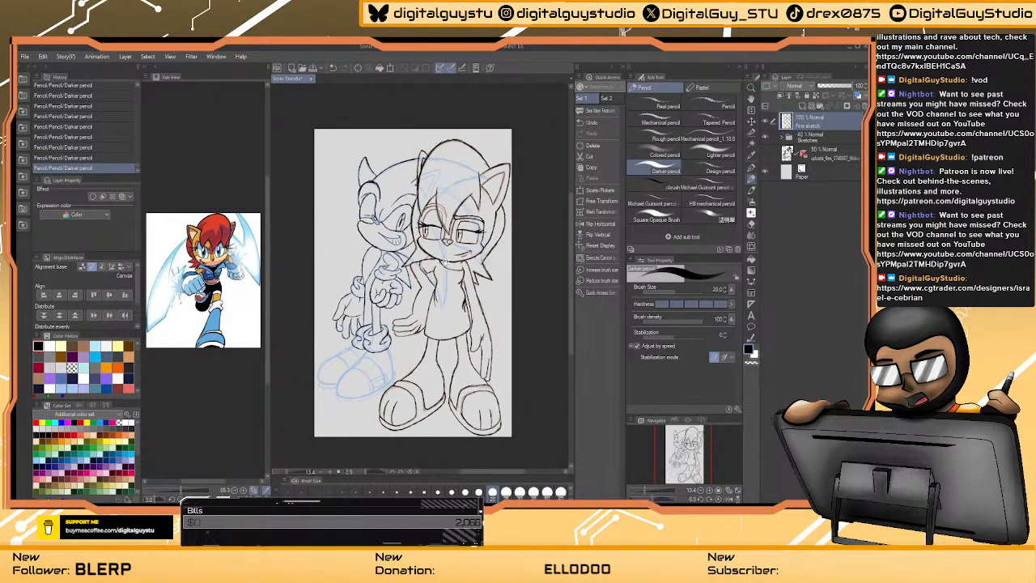
pyautogui.hotkey('ctrl', '+')
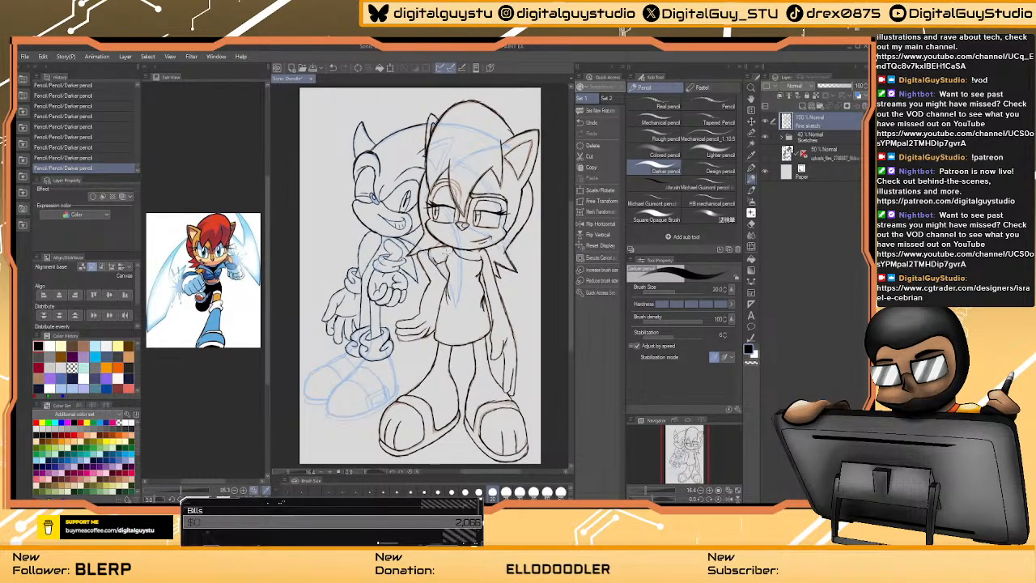
pyautogui.hotkey('ctrl', 's')
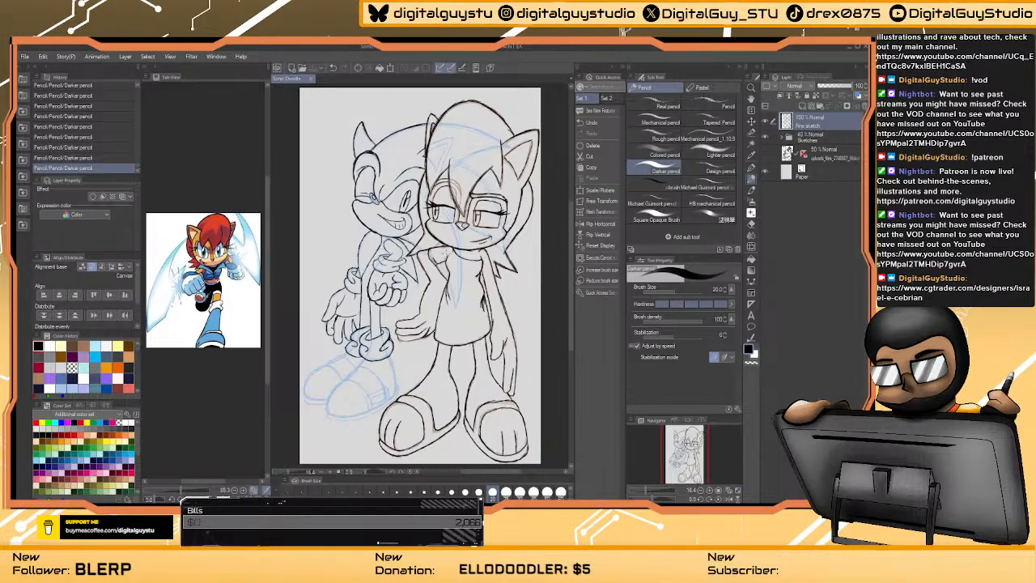
# - Draw the heel edge of Sonic's near shoe below the sock and the outline of the buckle on its strap
pyautogui.press('/')
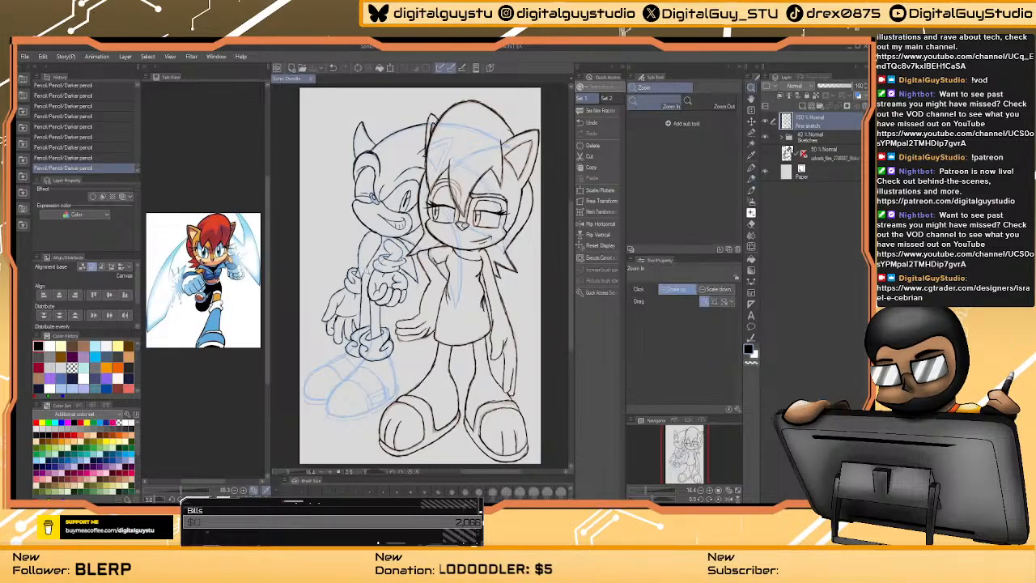
pyautogui.moveTo(368, 272); pyautogui.dragTo(441, 273)
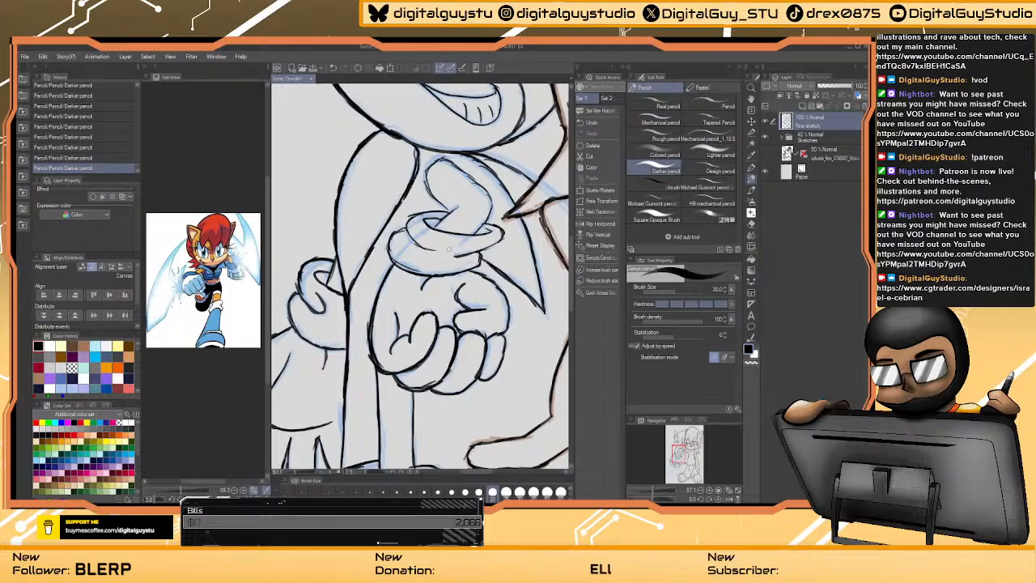
pyautogui.moveTo(448, 249); pyautogui.dragTo(459, 199)
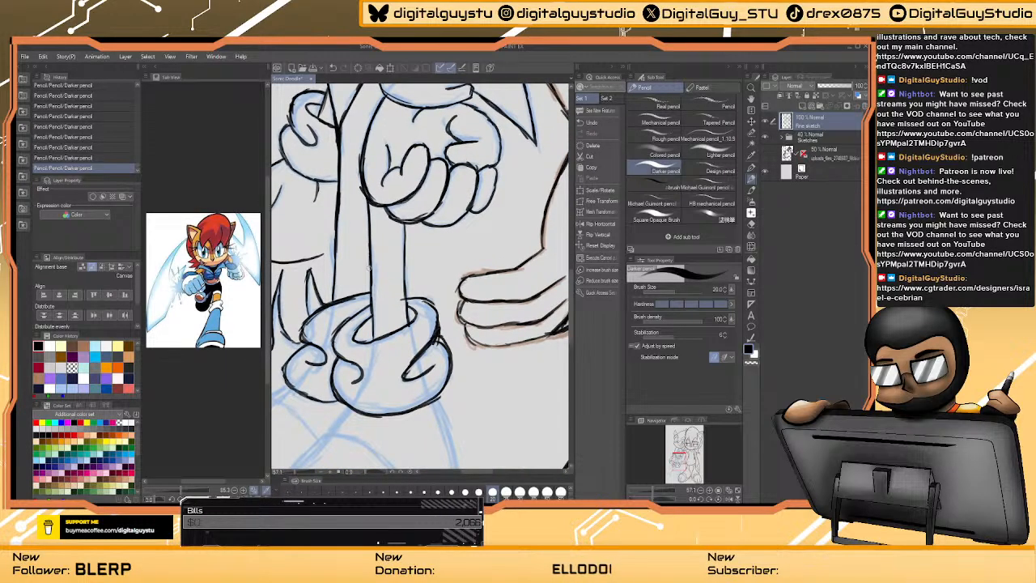
pyautogui.moveTo(371, 334); pyautogui.dragTo(372, 133)
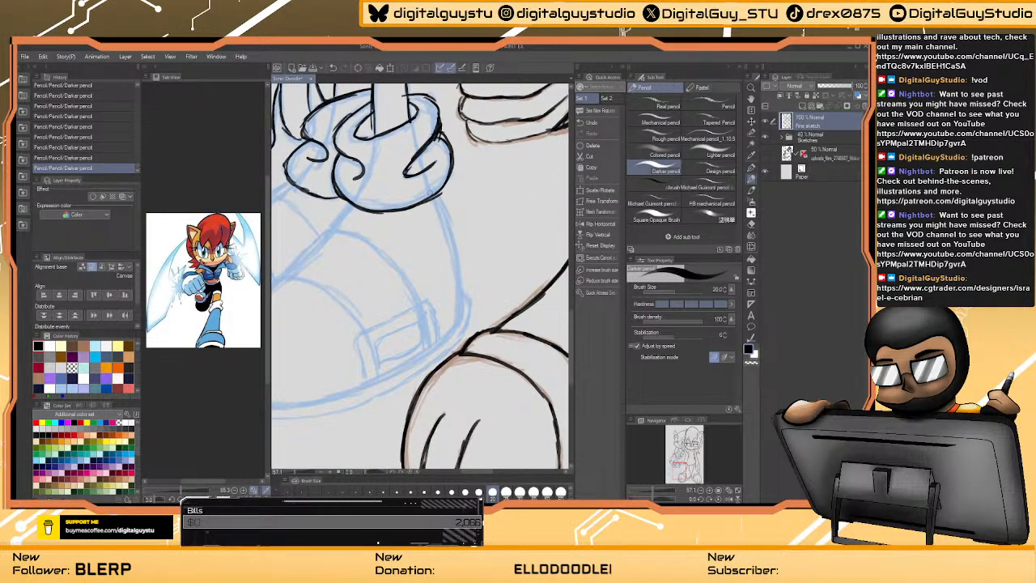
pyautogui.moveTo(441, 198)
pyautogui.mouseDown()
pyautogui.moveTo(457, 300)
pyautogui.moveTo(438, 341)
pyautogui.mouseUp()
pyautogui.moveTo(458, 283)
pyautogui.mouseDown()
pyautogui.moveTo(468, 314)
pyautogui.moveTo(456, 342)
pyautogui.moveTo(462, 284)
pyautogui.moveTo(486, 251)
pyautogui.moveTo(484, 268)
pyautogui.moveTo(480, 231)
pyautogui.moveTo(458, 226)
pyautogui.moveTo(440, 241)
pyautogui.mouseUp()
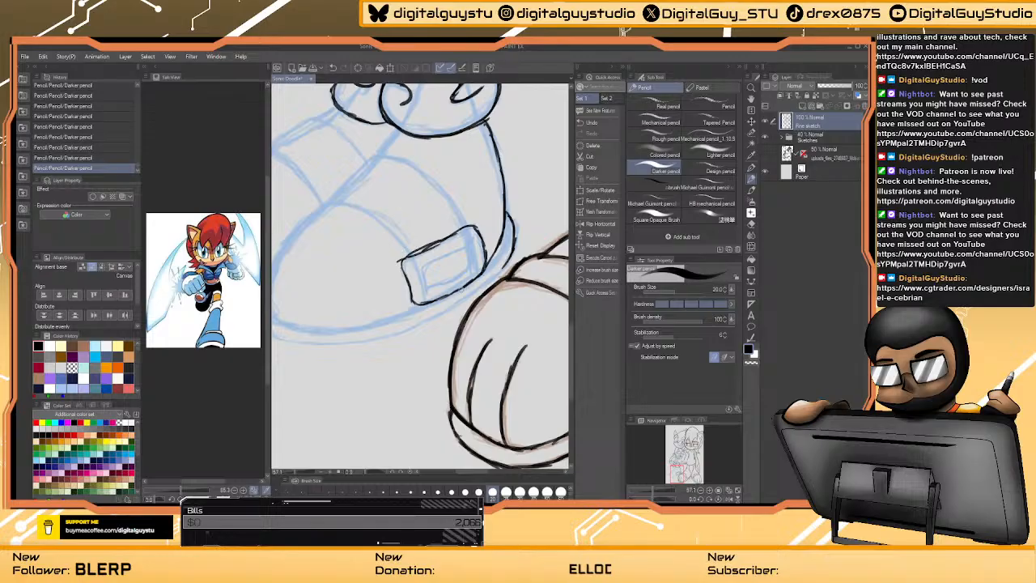
# - Draw the rounded toe and thick sole of Sonic's near shoe, with the curved upper edge of its strap
pyautogui.moveTo(406, 289)
pyautogui.mouseDown()
pyautogui.moveTo(465, 274)
pyautogui.moveTo(483, 208)
pyautogui.moveTo(490, 275)
pyautogui.moveTo(432, 296)
pyautogui.moveTo(378, 297)
pyautogui.moveTo(348, 285)
pyautogui.moveTo(342, 261)
pyautogui.moveTo(382, 188)
pyautogui.moveTo(417, 174)
pyautogui.moveTo(468, 201)
pyautogui.mouseUp()
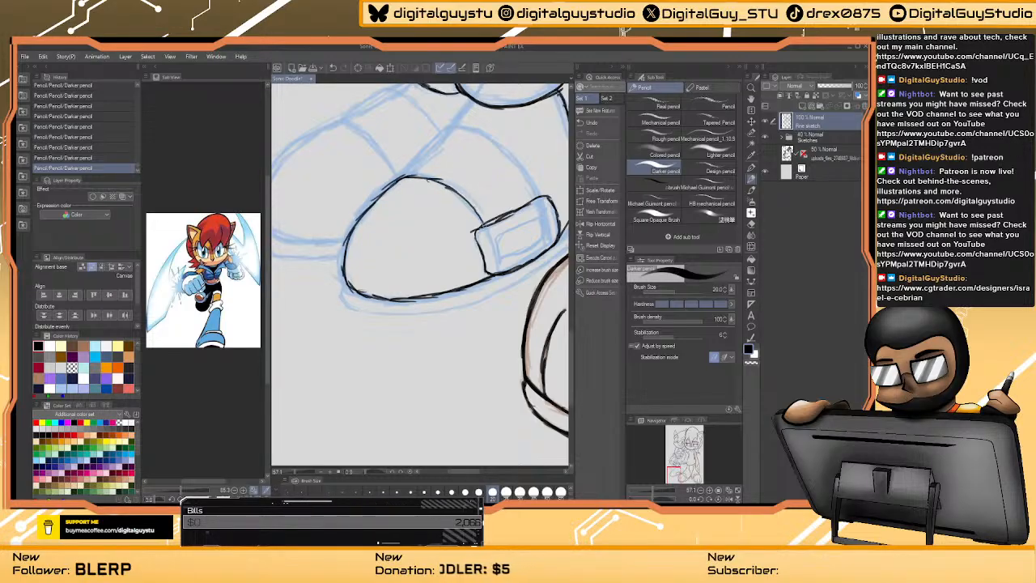
pyautogui.moveTo(372, 204); pyautogui.dragTo(348, 230)
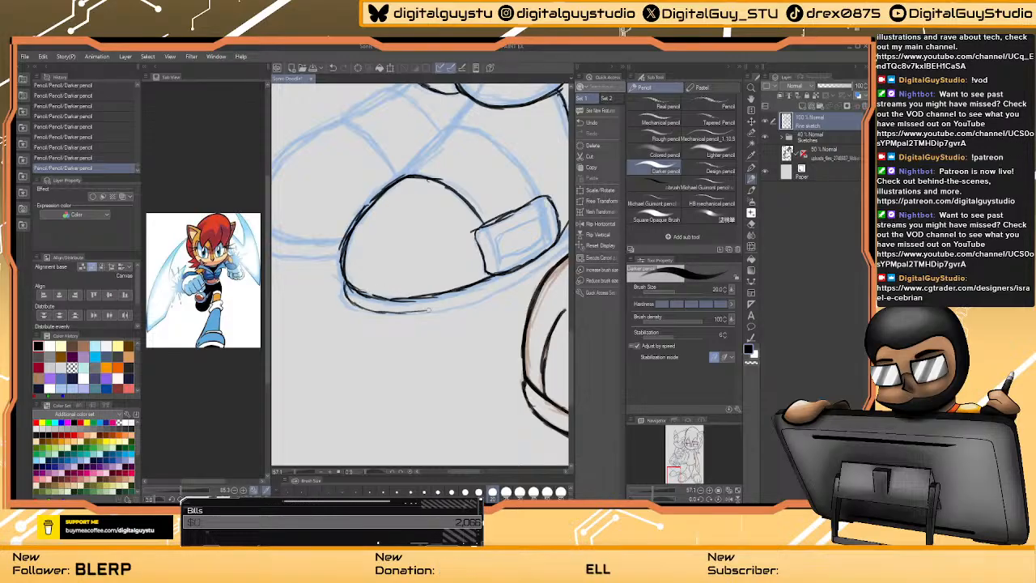
pyautogui.moveTo(421, 242)
pyautogui.mouseDown()
pyautogui.moveTo(396, 292)
pyautogui.moveTo(326, 298)
pyautogui.mouseUp()
pyautogui.moveTo(380, 356)
pyautogui.mouseDown()
pyautogui.moveTo(471, 304)
pyautogui.moveTo(360, 365)
pyautogui.mouseUp()
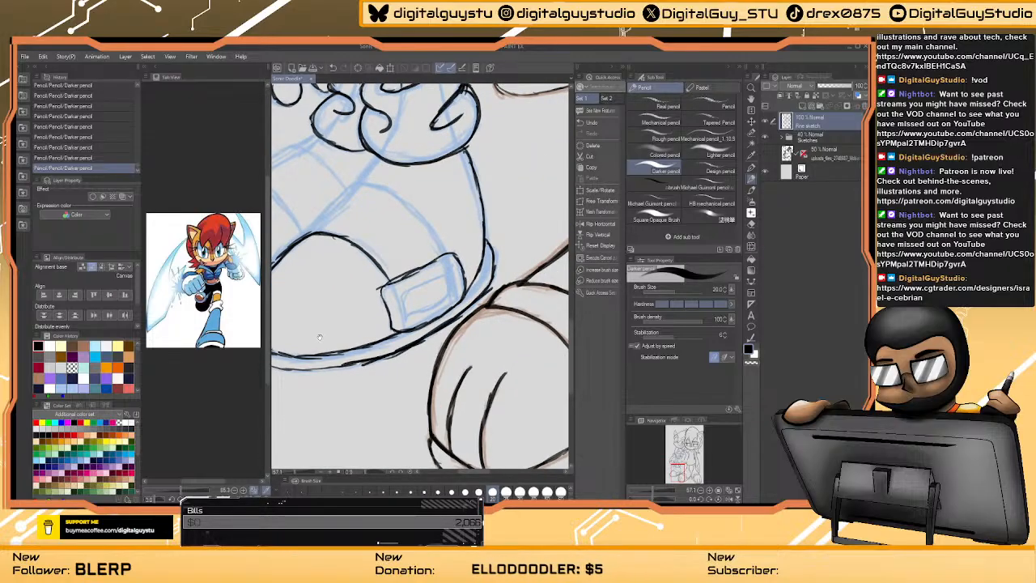
pyautogui.moveTo(348, 308); pyautogui.dragTo(369, 364)
pyautogui.moveTo(332, 272)
pyautogui.mouseDown()
pyautogui.moveTo(376, 232)
pyautogui.moveTo(393, 235)
pyautogui.moveTo(457, 298)
pyautogui.mouseUp()
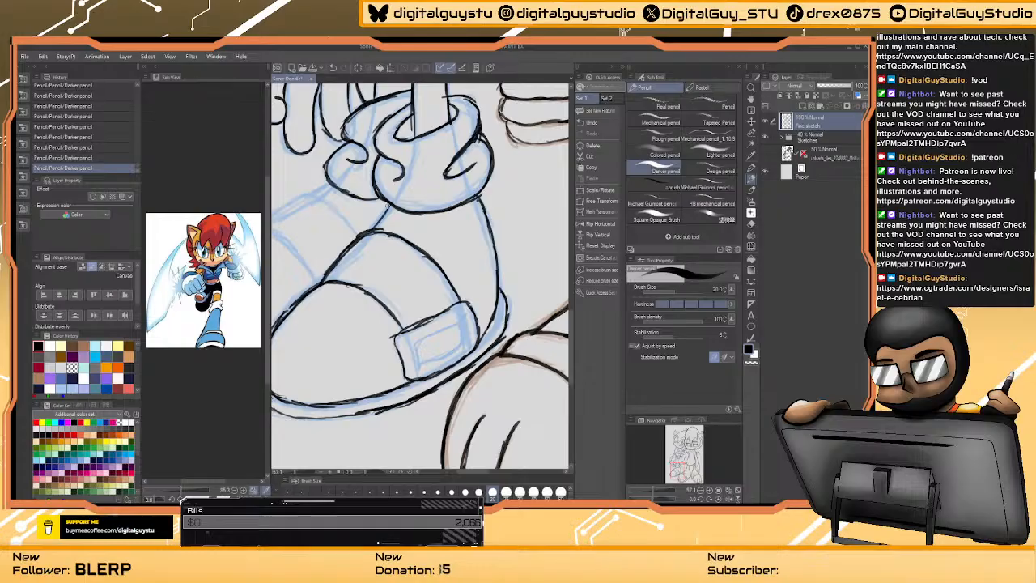
# - Draw the far shoe's toe, sole and strap edges, and add the inner rectangle to the near shoe's buckle
pyautogui.moveTo(296, 248); pyautogui.dragTo(415, 240)
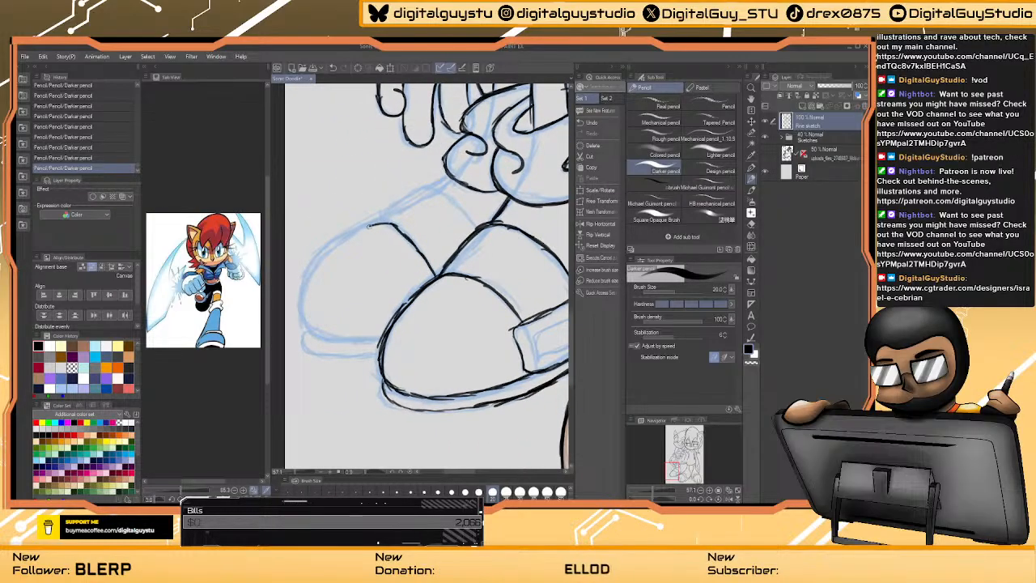
pyautogui.moveTo(299, 284)
pyautogui.mouseDown()
pyautogui.moveTo(303, 330)
pyautogui.moveTo(386, 337)
pyautogui.moveTo(338, 339)
pyautogui.moveTo(359, 234)
pyautogui.moveTo(383, 222)
pyautogui.moveTo(331, 256)
pyautogui.mouseUp()
pyautogui.moveTo(303, 327)
pyautogui.mouseDown()
pyautogui.moveTo(312, 351)
pyautogui.moveTo(366, 360)
pyautogui.moveTo(304, 346)
pyautogui.moveTo(306, 337)
pyautogui.mouseUp()
pyautogui.moveTo(394, 212); pyautogui.dragTo(362, 281)
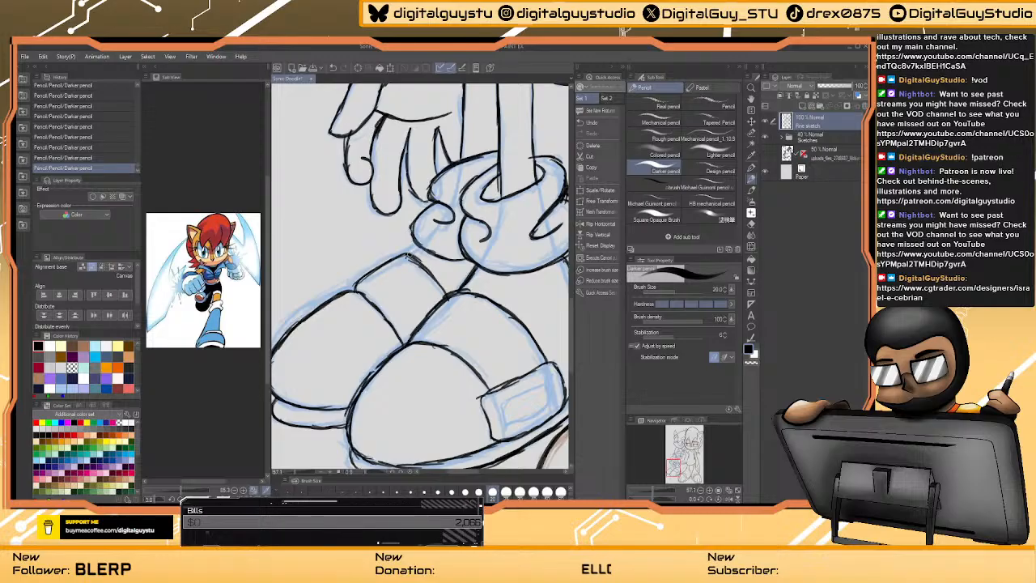
pyautogui.moveTo(544, 299)
pyautogui.mouseDown()
pyautogui.moveTo(488, 282)
pyautogui.moveTo(463, 185)
pyautogui.mouseUp()
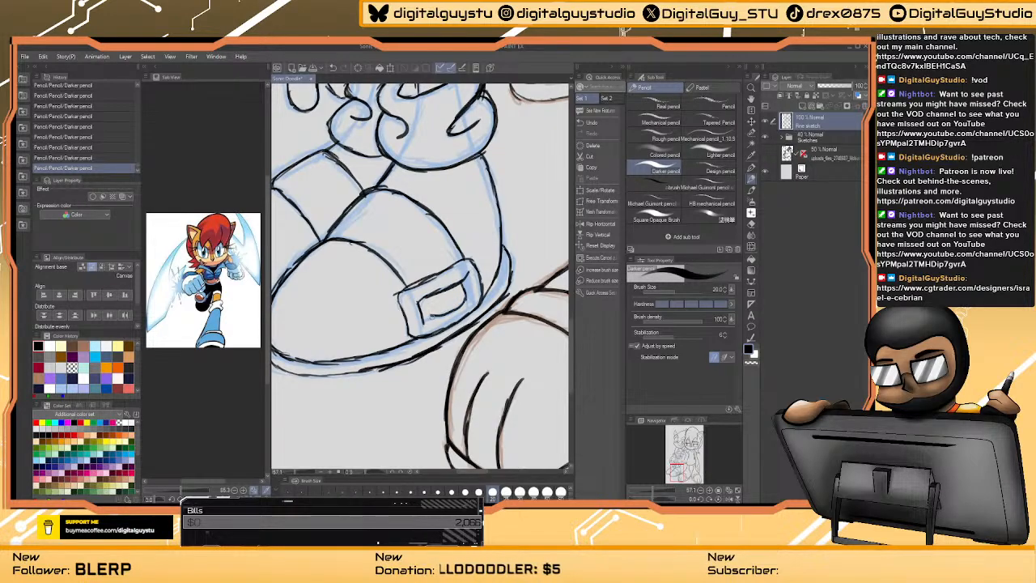
# - Add a new raster layer above the Fine sketch layer
pyautogui.moveTo(485, 240); pyautogui.dragTo(445, 461)
pyautogui.scroll(-6, 482, 300)
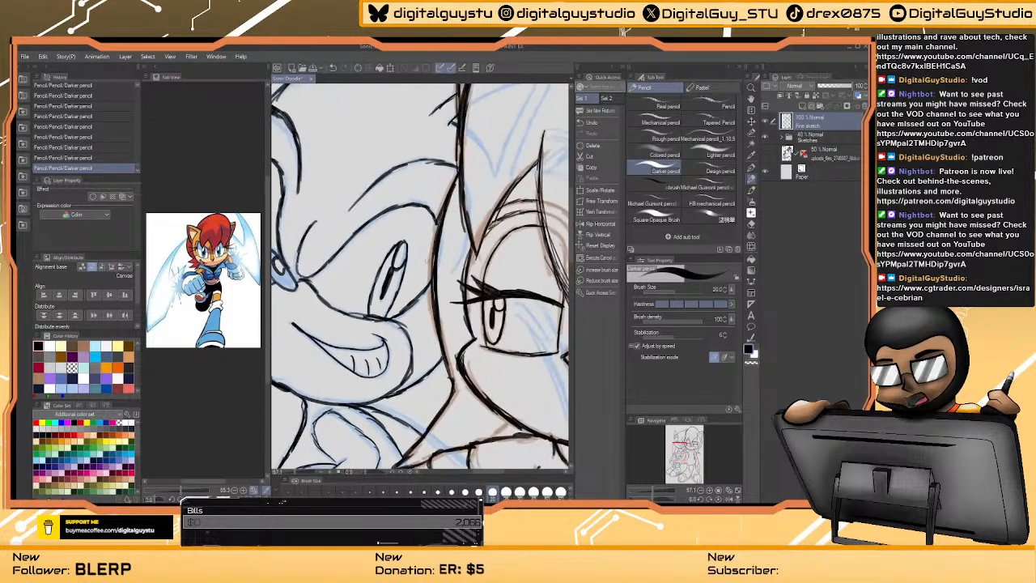
pyautogui.moveTo(482, 300)
pyautogui.mouseDown()
pyautogui.moveTo(449, 174)
pyautogui.moveTo(461, 183)
pyautogui.mouseUp()
pyautogui.moveTo(353, 294); pyautogui.dragTo(361, 295)
pyautogui.click(749, 181)
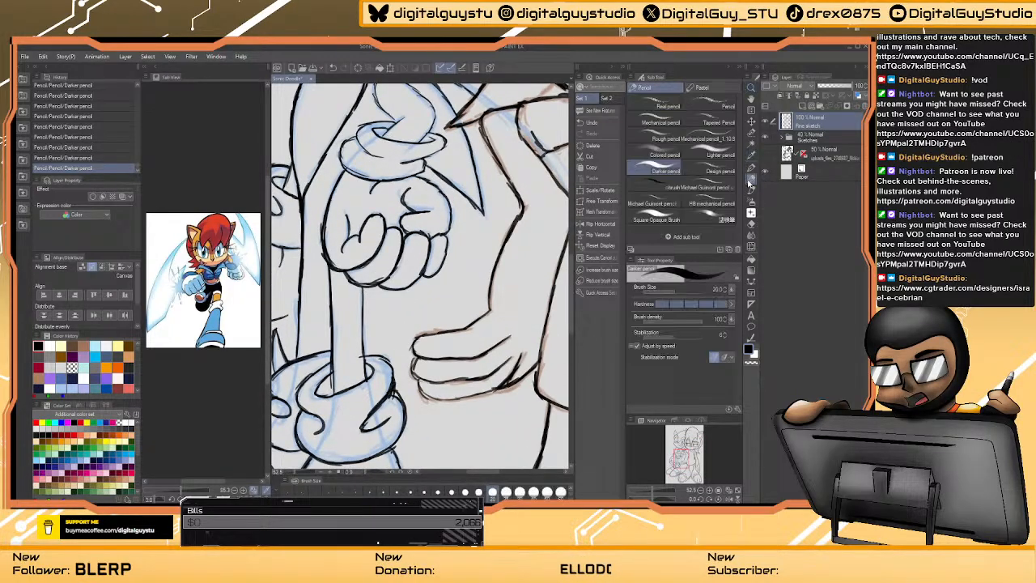
pyautogui.moveTo(362, 290); pyautogui.dragTo(363, 367)
pyautogui.moveTo(446, 197); pyautogui.dragTo(433, 197)
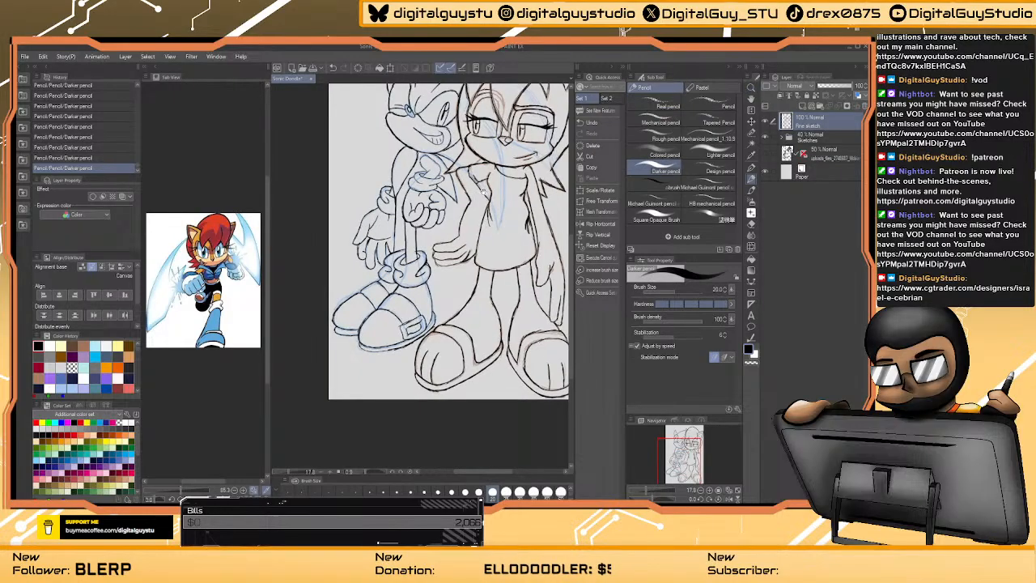
pyautogui.moveTo(514, 143)
pyautogui.mouseDown()
pyautogui.moveTo(502, 217)
pyautogui.moveTo(468, 248)
pyautogui.moveTo(470, 261)
pyautogui.moveTo(464, 249)
pyautogui.mouseUp()
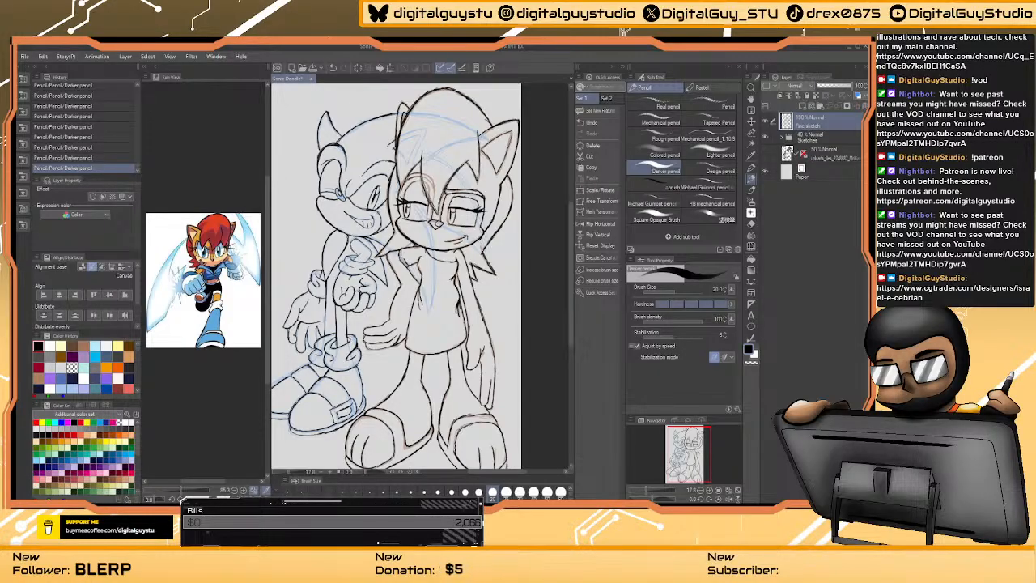
pyautogui.click(814, 107)
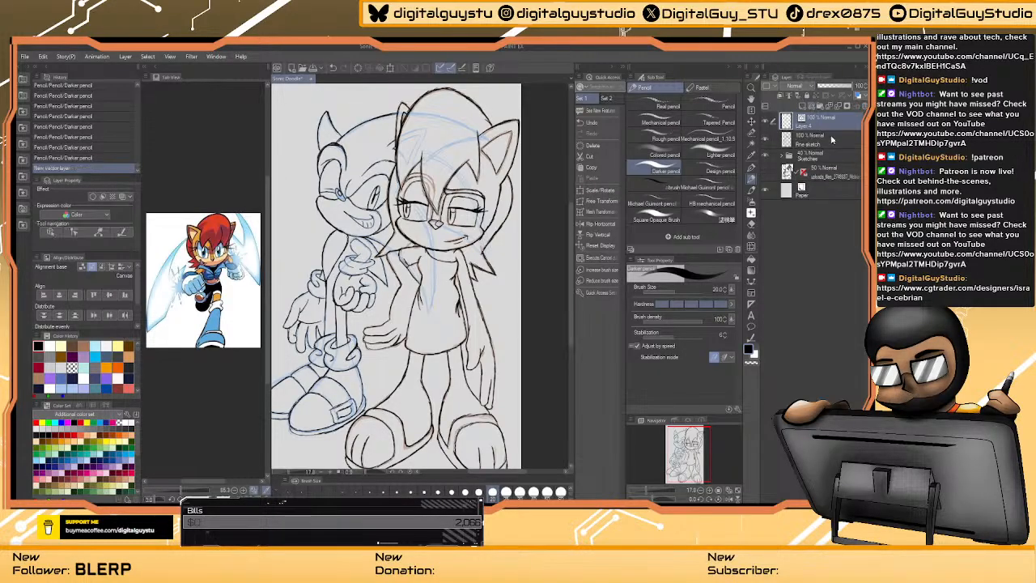
# - Display the Fine sketch layer in blue with a layer color and hide the Sketches folder
pyautogui.click(832, 143)
pyautogui.click(858, 95)
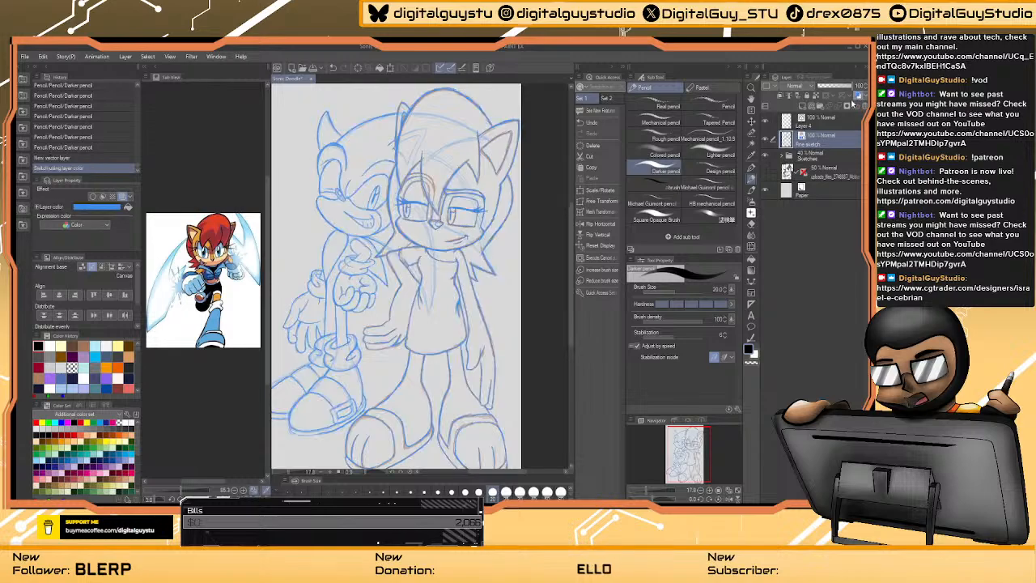
pyautogui.click(766, 157)
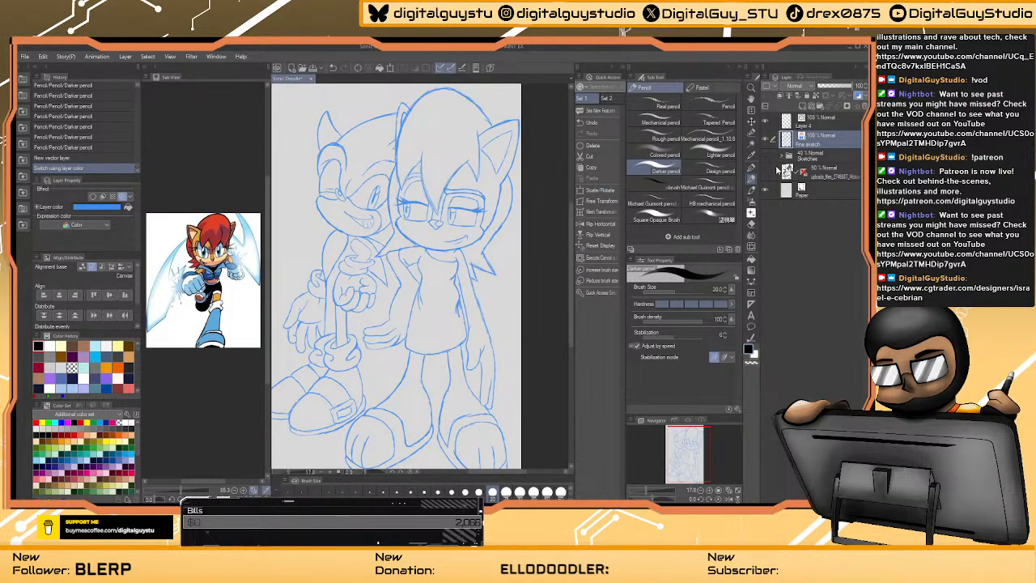
# - On Layer 4, trace the long pointed central bang of the female character's hair with a Bezier curve
pyautogui.click(832, 121)
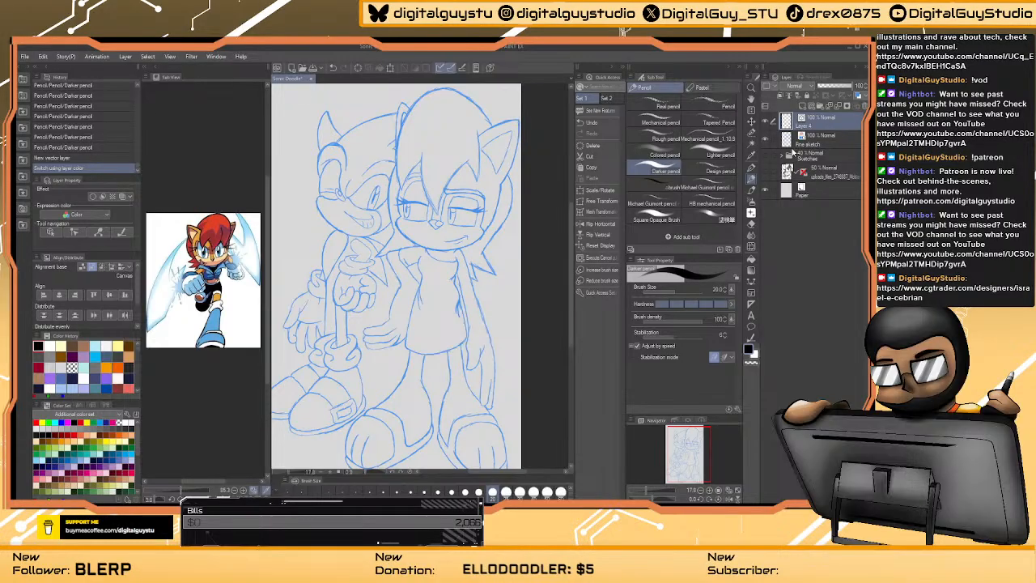
pyautogui.click(751, 168)
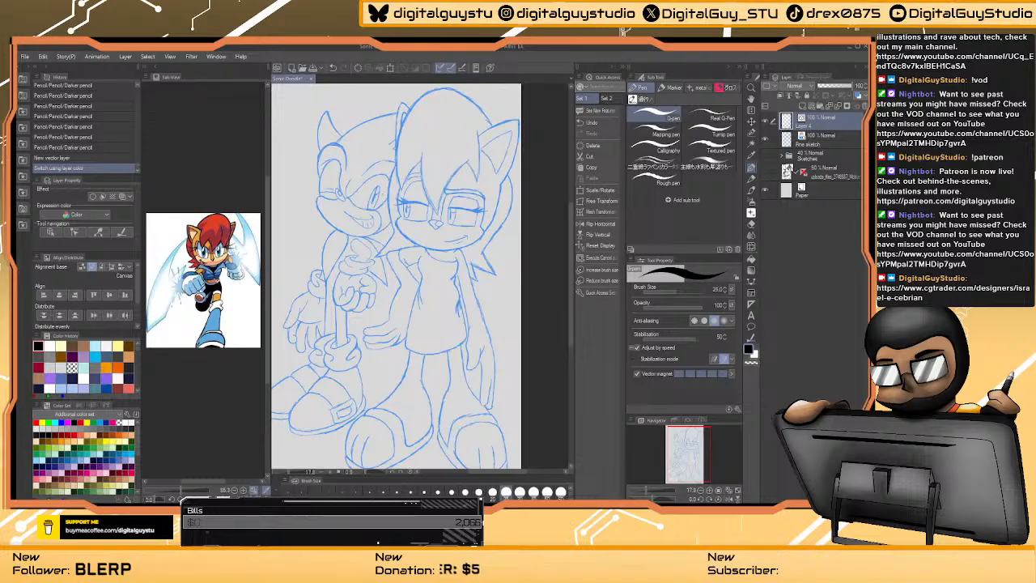
pyautogui.click(752, 282)
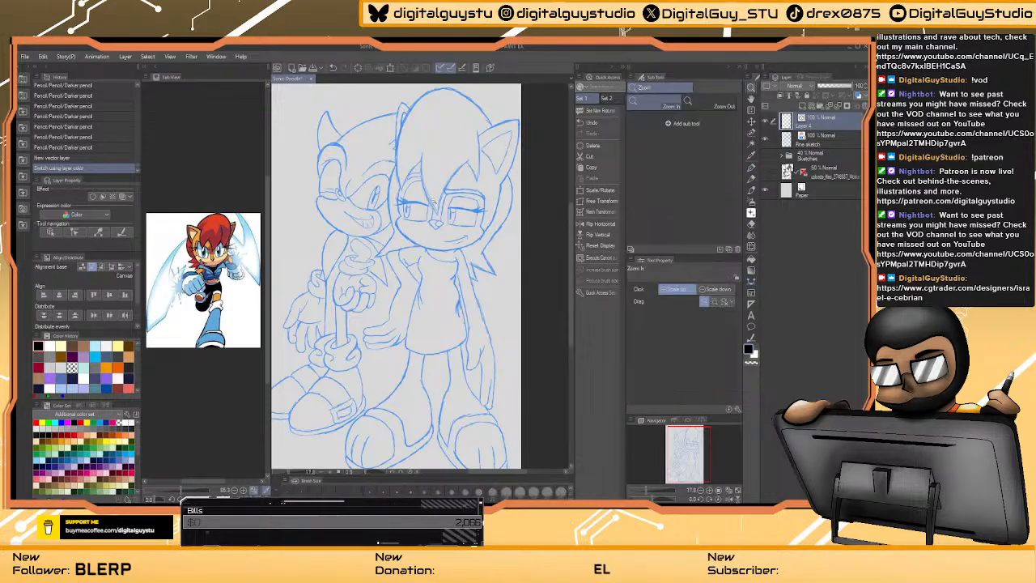
pyautogui.scroll(8, 433, 203)
pyautogui.scroll(2, 413, 235)
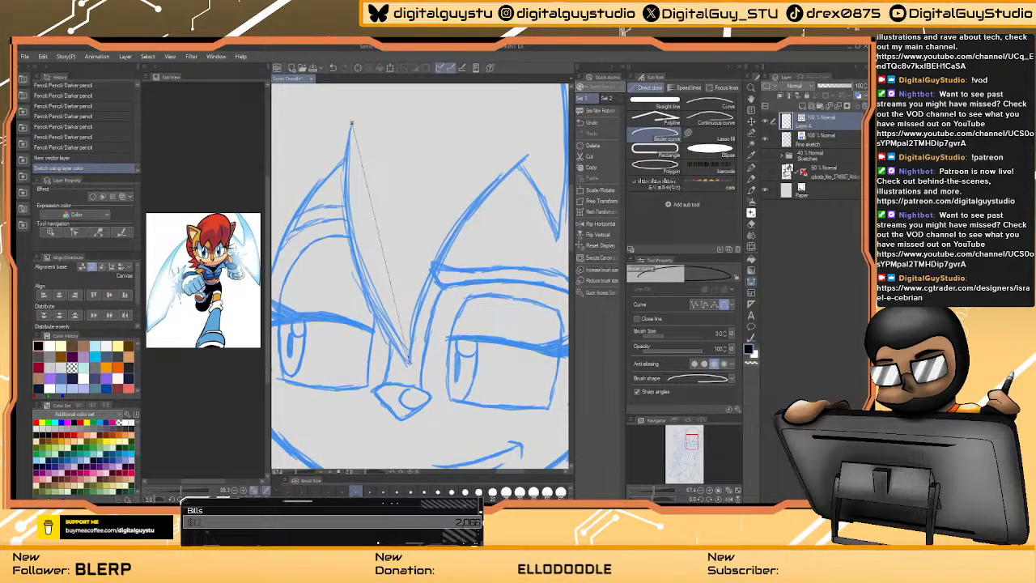
pyautogui.moveTo(408, 362); pyautogui.dragTo(493, 445)
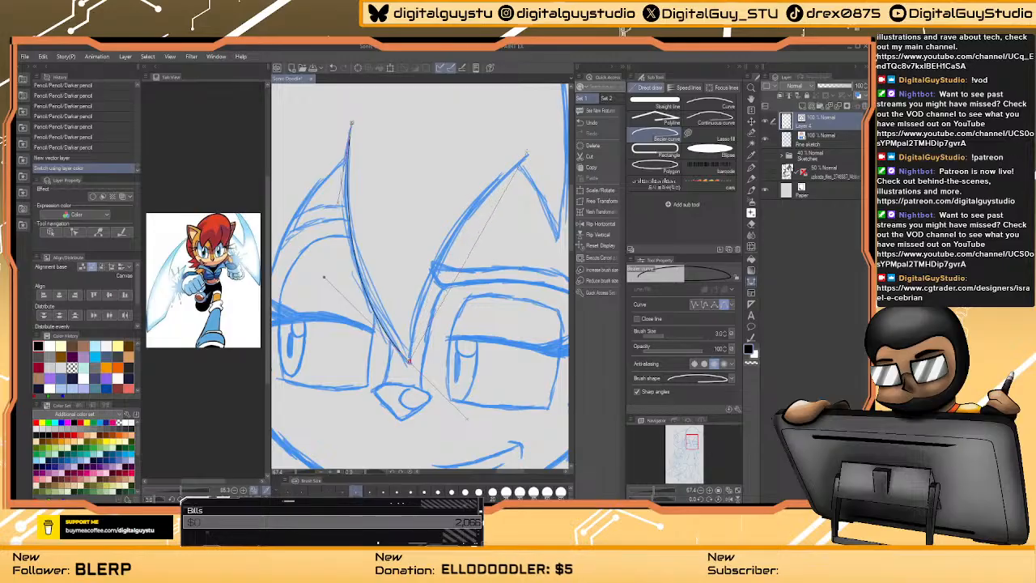
pyautogui.moveTo(488, 192); pyautogui.dragTo(562, 96)
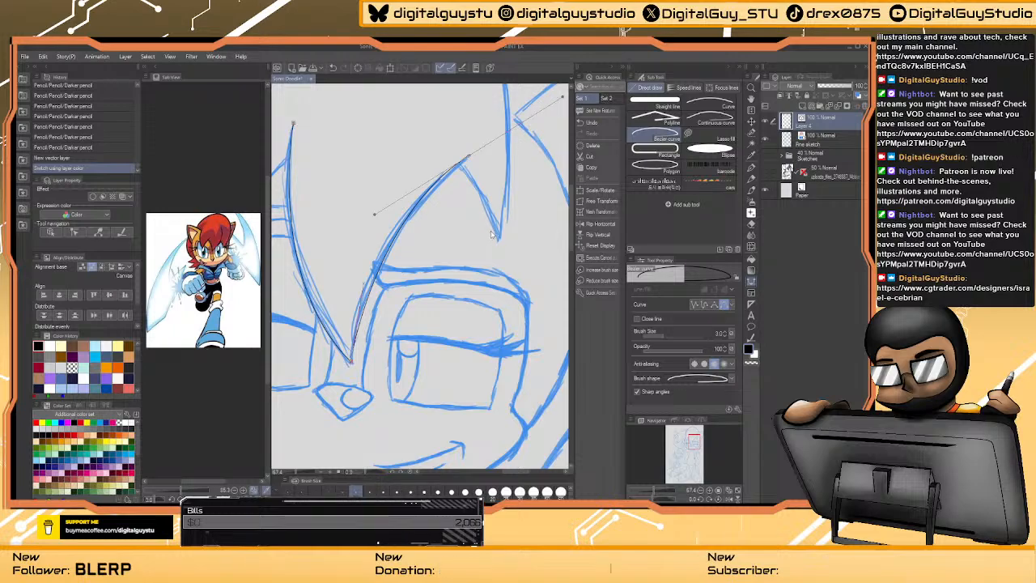
pyautogui.press('Return')
# - Trace the short bang beside the near ear with a Bezier curve, running down to its tip and back up
pyautogui.scroll(5, 405, 275)
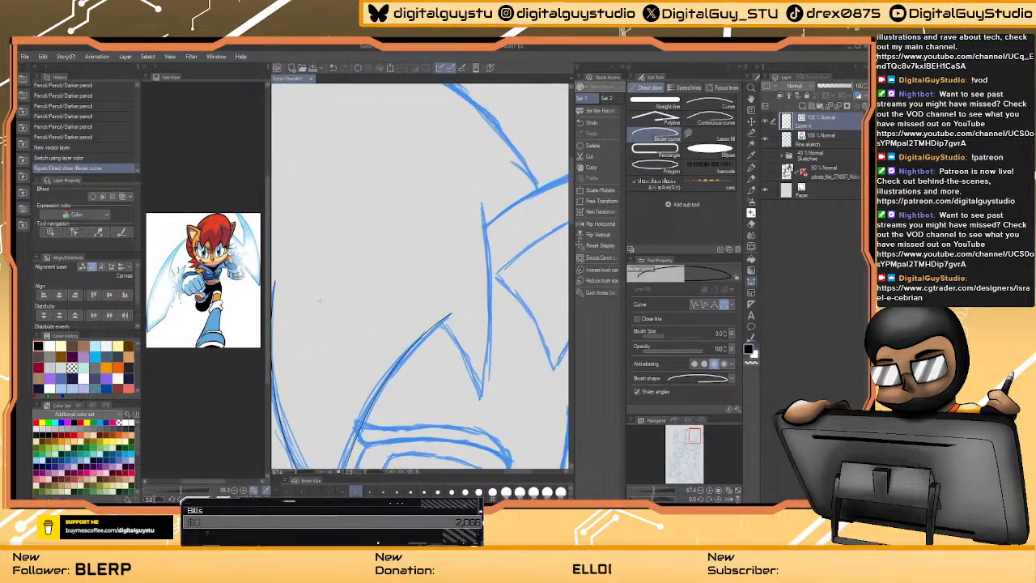
pyautogui.scroll(-3, 320, 301)
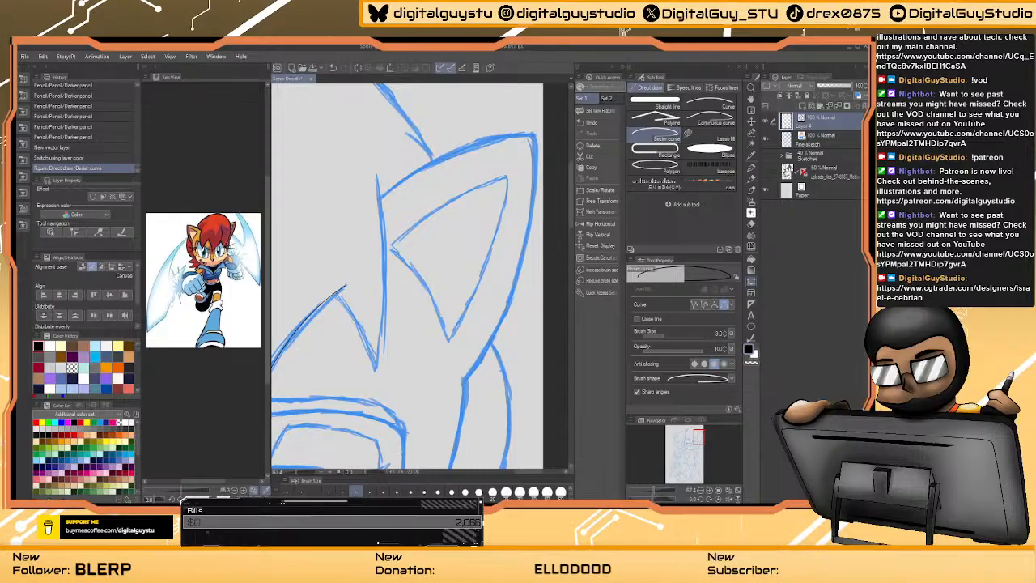
pyautogui.click(338, 293)
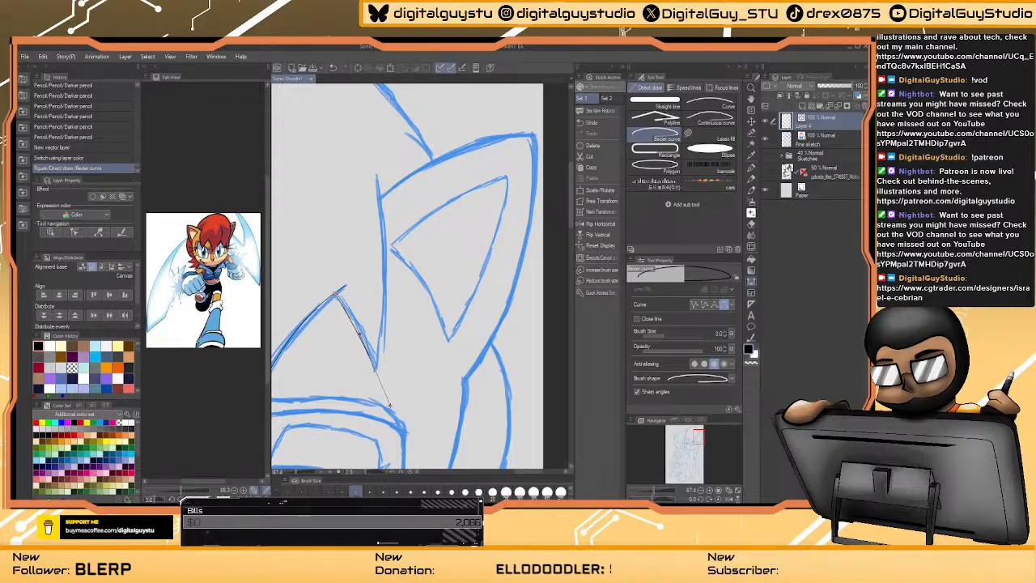
pyautogui.moveTo(390, 413); pyautogui.dragTo(385, 397)
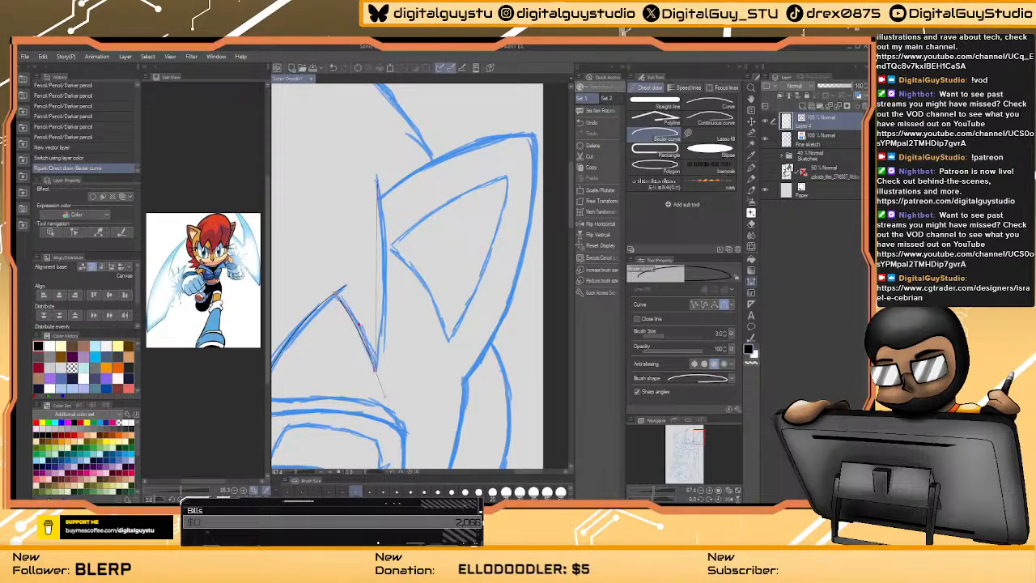
pyautogui.doubleClick(377, 177)
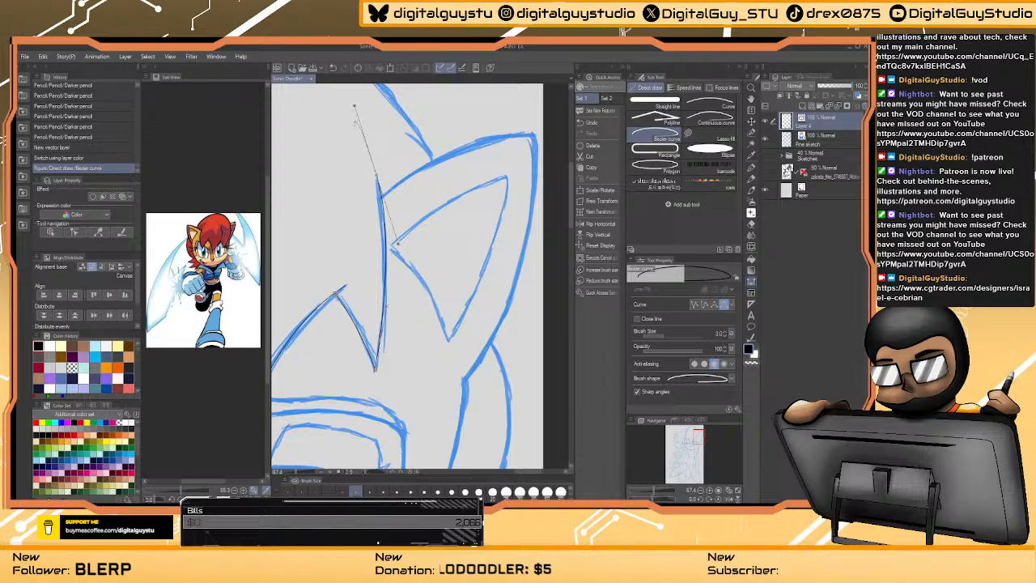
# - Trace the remaining side bang and the rounded outer hair outline over the crown to the near ear with one Bezier curve
pyautogui.moveTo(336, 176)
pyautogui.mouseDown()
pyautogui.moveTo(397, 296)
pyautogui.moveTo(373, 284)
pyautogui.mouseUp()
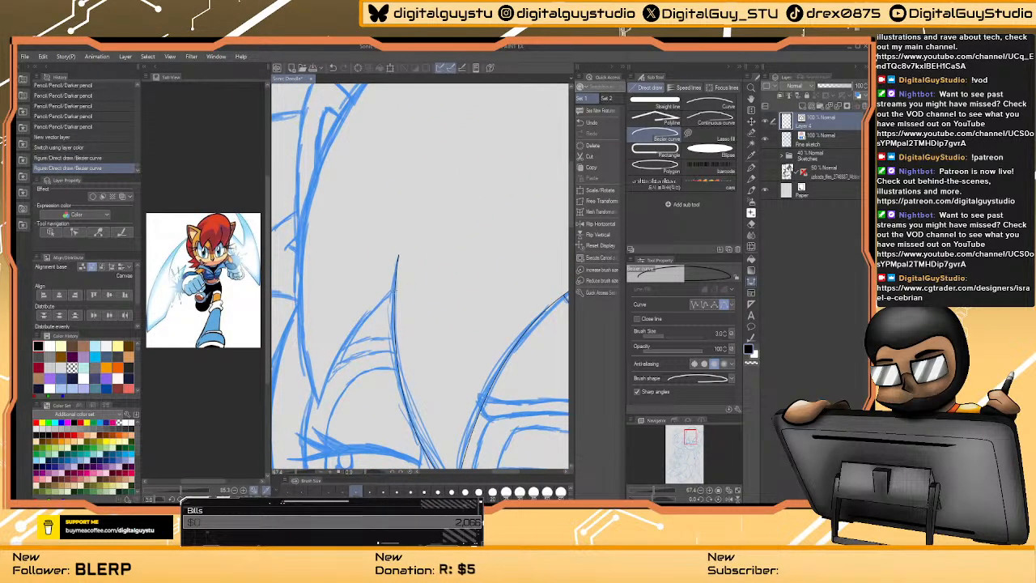
pyautogui.scroll(-2, 421, 276)
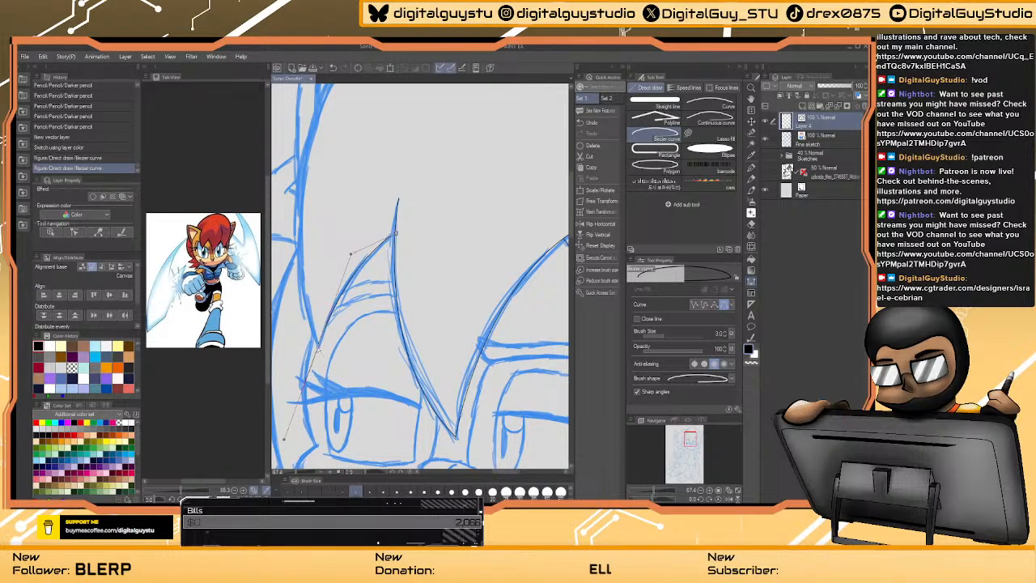
pyautogui.scroll(3, 325, 207)
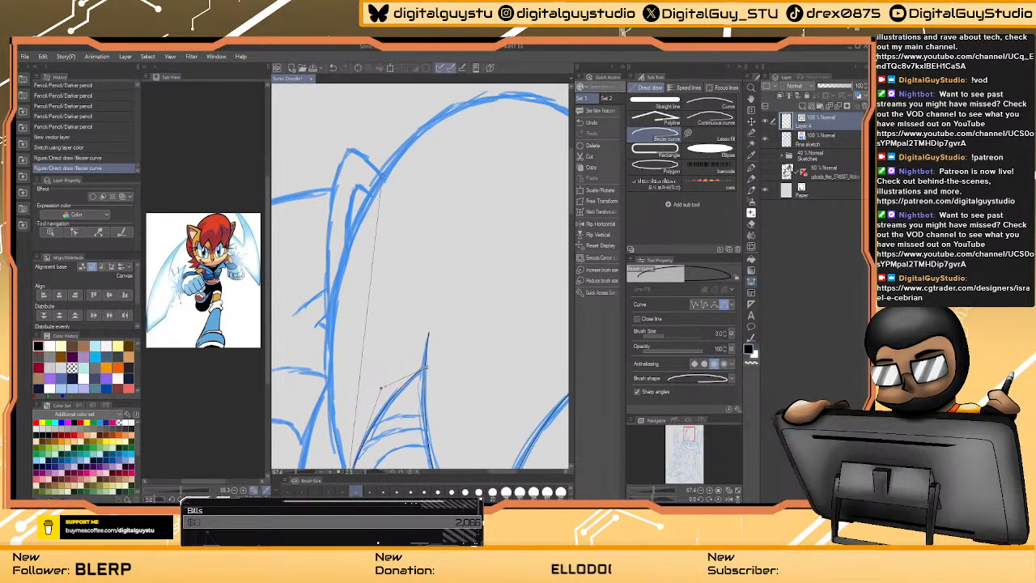
pyautogui.scroll(1, 318, 255)
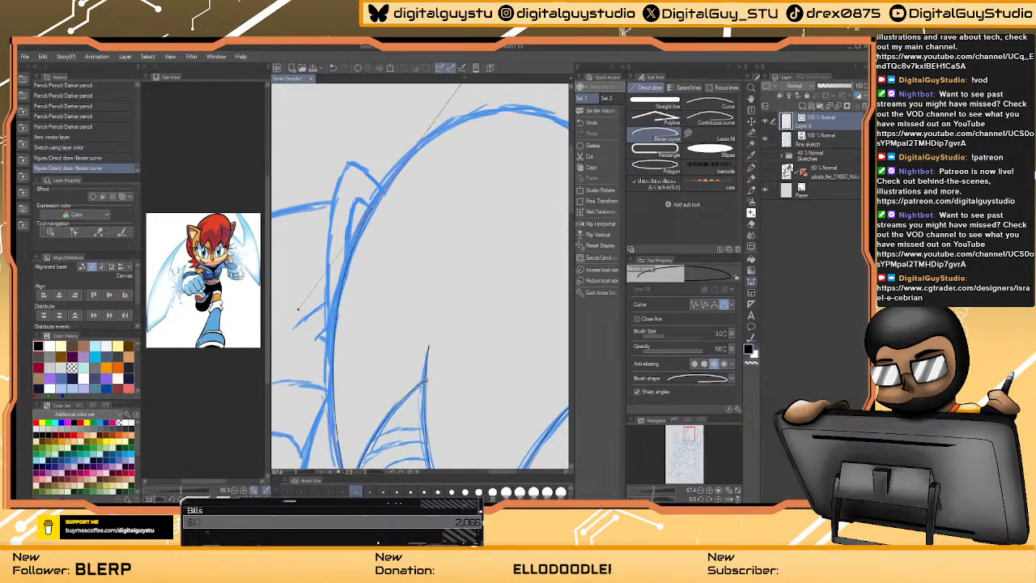
pyautogui.hscroll(2, 297, 315)
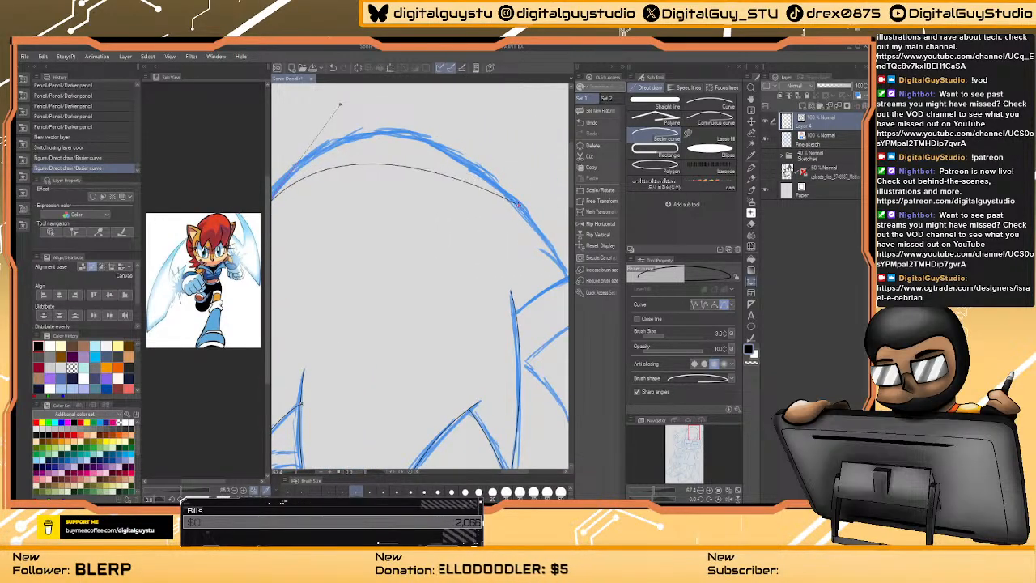
pyautogui.moveTo(516, 203)
pyautogui.mouseDown()
pyautogui.moveTo(569, 266)
pyautogui.moveTo(557, 284)
pyautogui.mouseUp()
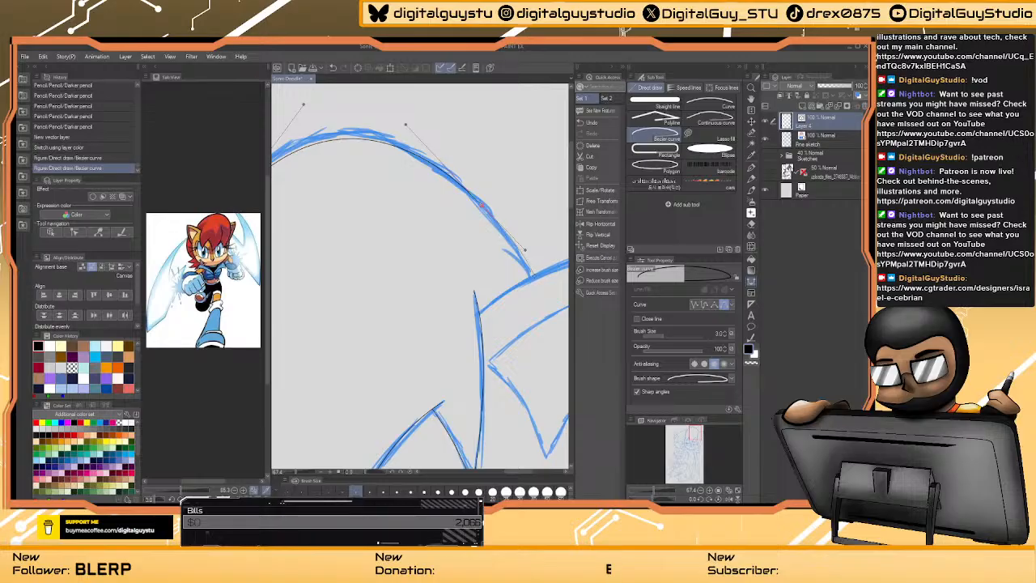
pyautogui.press('Return')
# - Move the control points along the crown of the hair outline so the curve follows the blue sketch
pyautogui.moveTo(325, 380); pyautogui.dragTo(423, 324)
pyautogui.hotkey('ctrl', 'space')
pyautogui.moveTo(437, 277); pyautogui.dragTo(334, 280)
pyautogui.moveTo(421, 301); pyautogui.dragTo(398, 297)
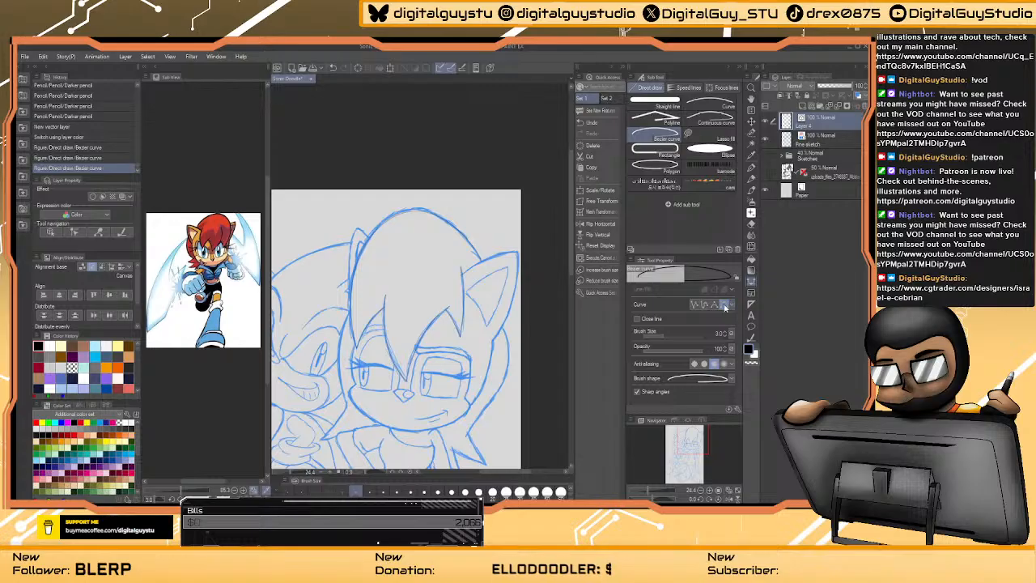
pyautogui.click(751, 336)
pyautogui.click(656, 106)
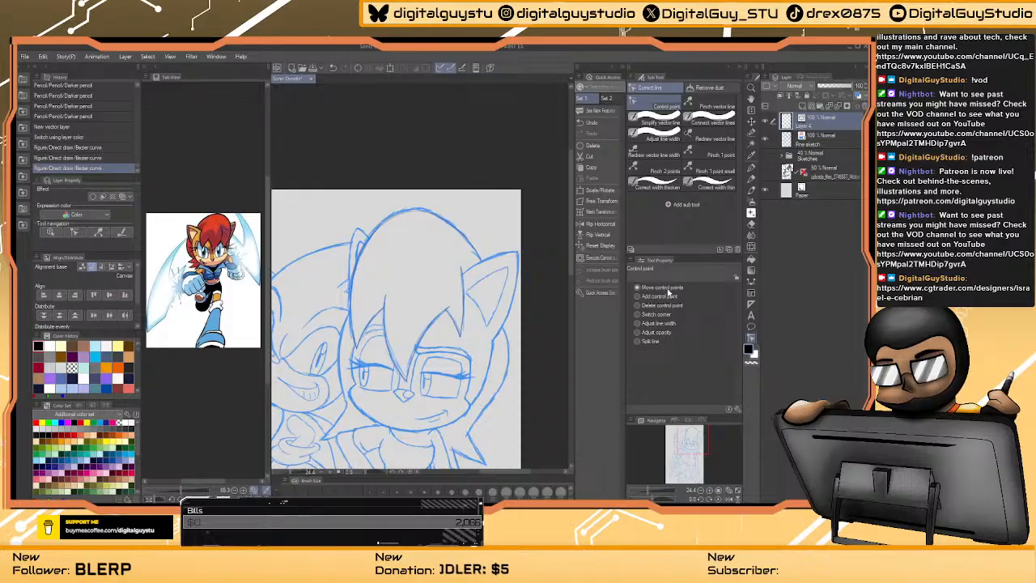
pyautogui.scroll(5, 381, 284)
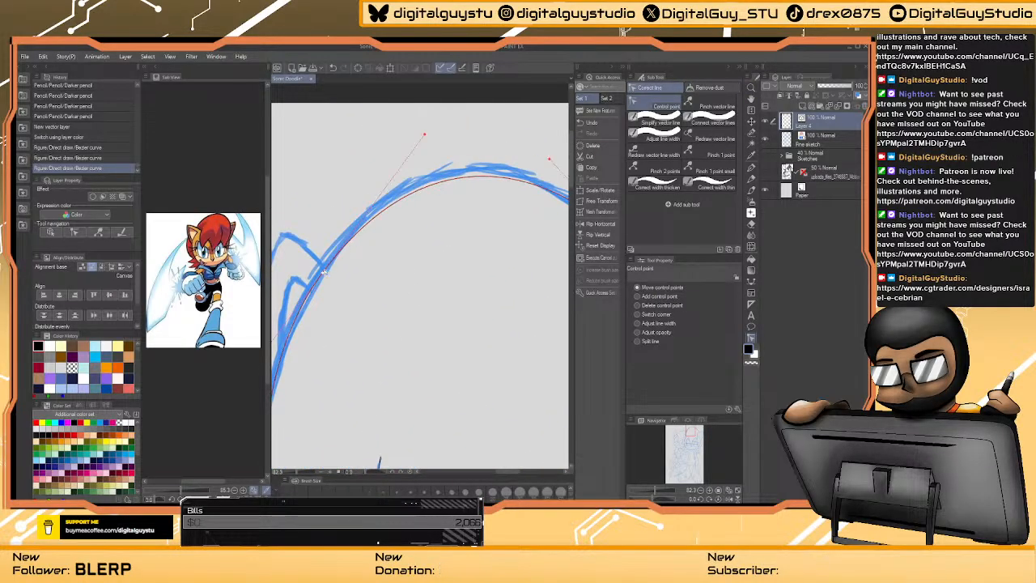
pyautogui.moveTo(323, 272); pyautogui.dragTo(322, 268)
pyautogui.moveTo(458, 228); pyautogui.dragTo(308, 227)
pyautogui.hotkey('ctrl', 'space')
pyautogui.scroll(-5, 430, 251)
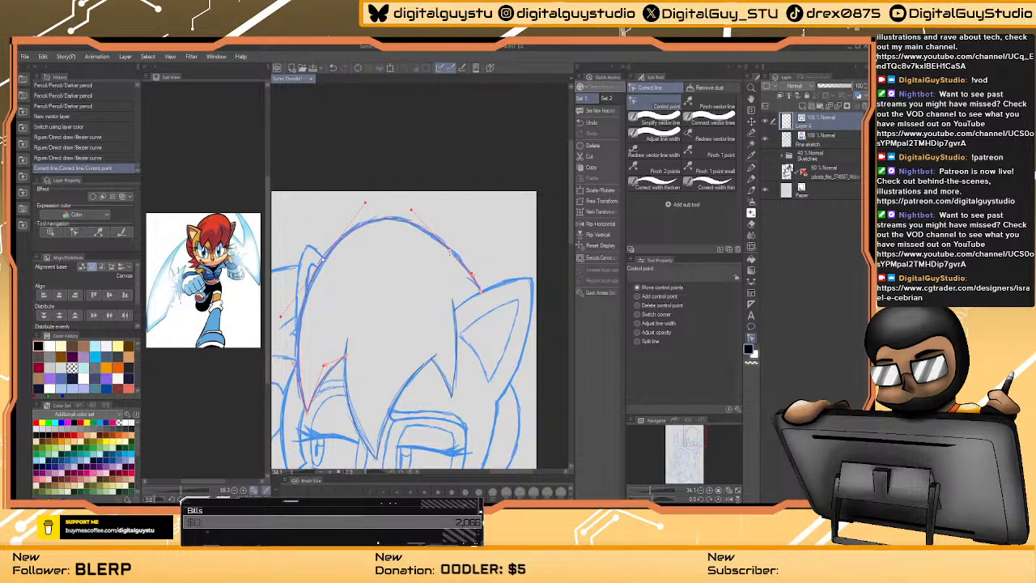
pyautogui.moveTo(450, 253); pyautogui.dragTo(450, 261)
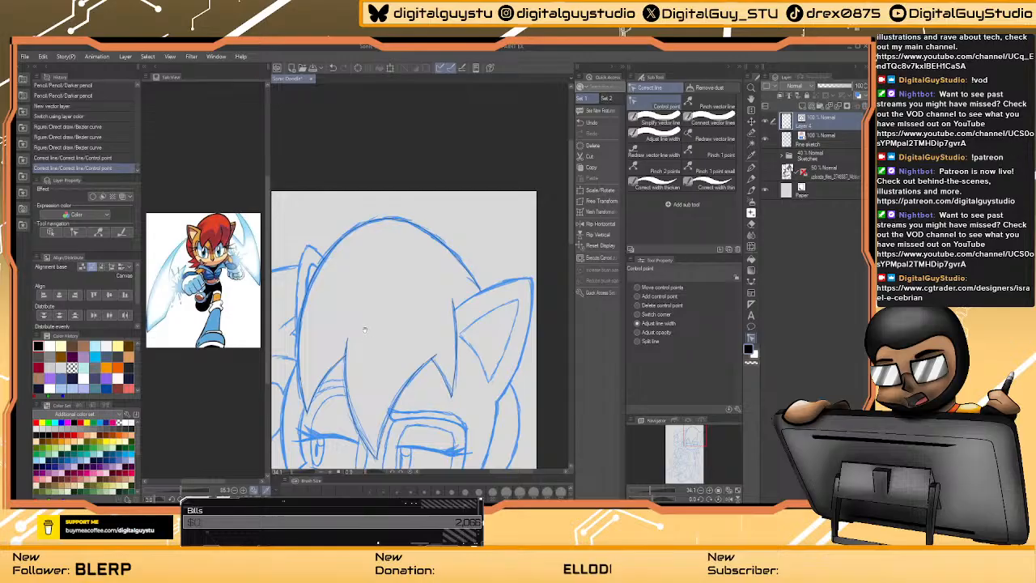
# - Adjust the line width at the control points to thicken the bangs and the outer hair outline
pyautogui.scroll(-2, 365, 267)
pyautogui.moveTo(378, 381); pyautogui.dragTo(511, 341)
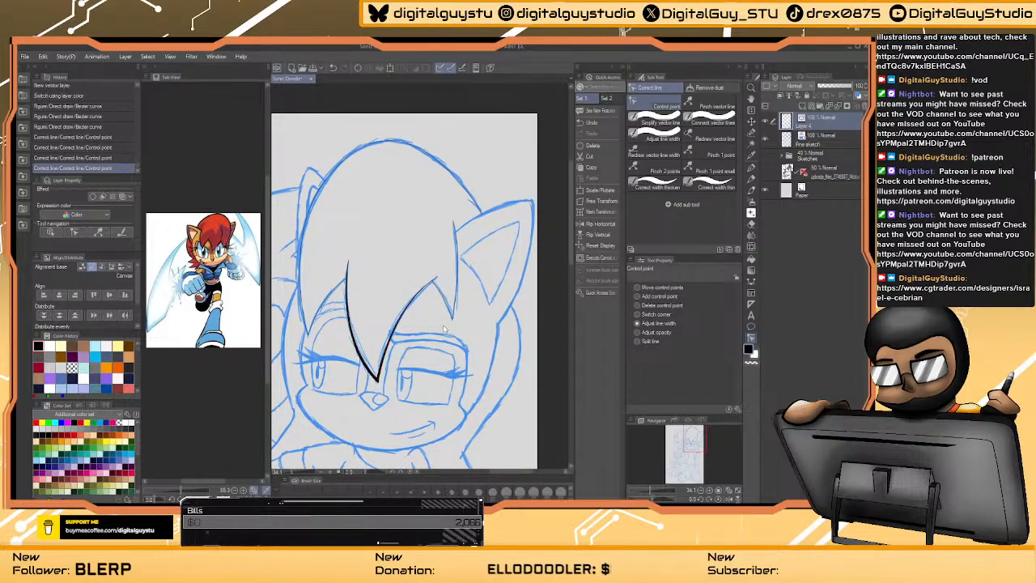
pyautogui.moveTo(453, 322); pyautogui.dragTo(455, 243)
pyautogui.moveTo(308, 337)
pyautogui.mouseDown()
pyautogui.moveTo(378, 358)
pyautogui.moveTo(416, 281)
pyautogui.mouseUp()
pyautogui.click(396, 209)
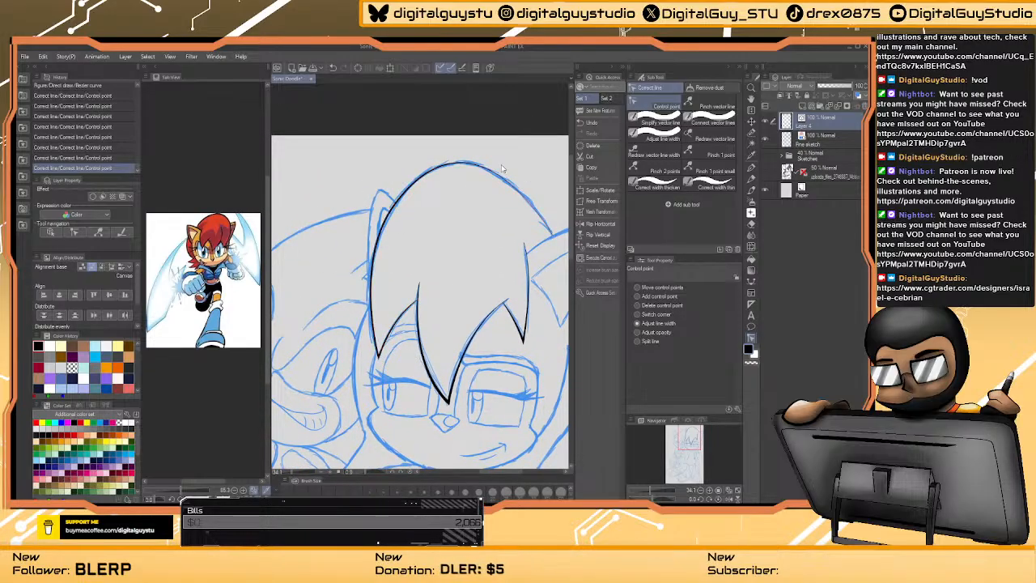
pyautogui.moveTo(520, 190); pyautogui.dragTo(441, 220)
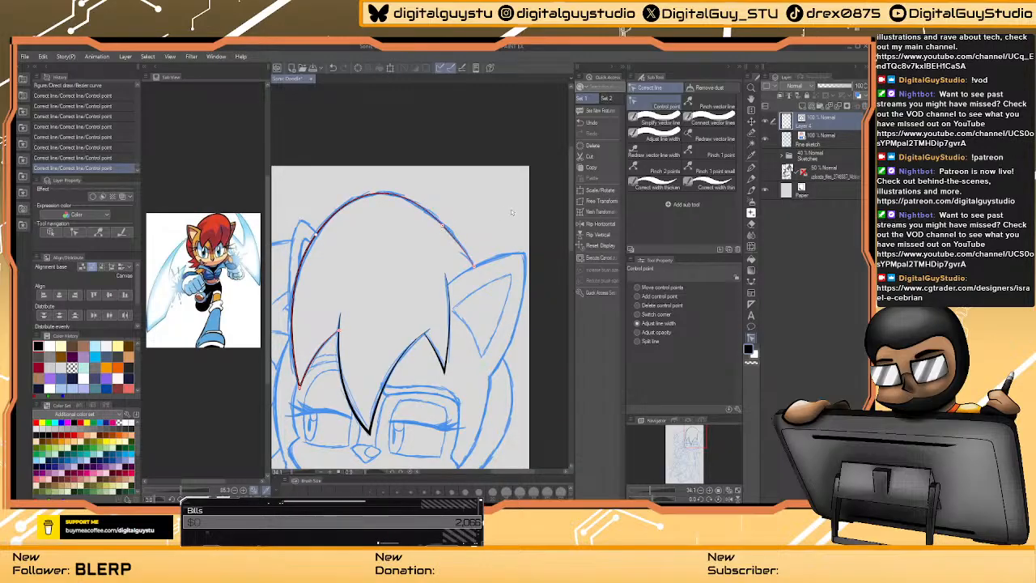
pyautogui.click(447, 230)
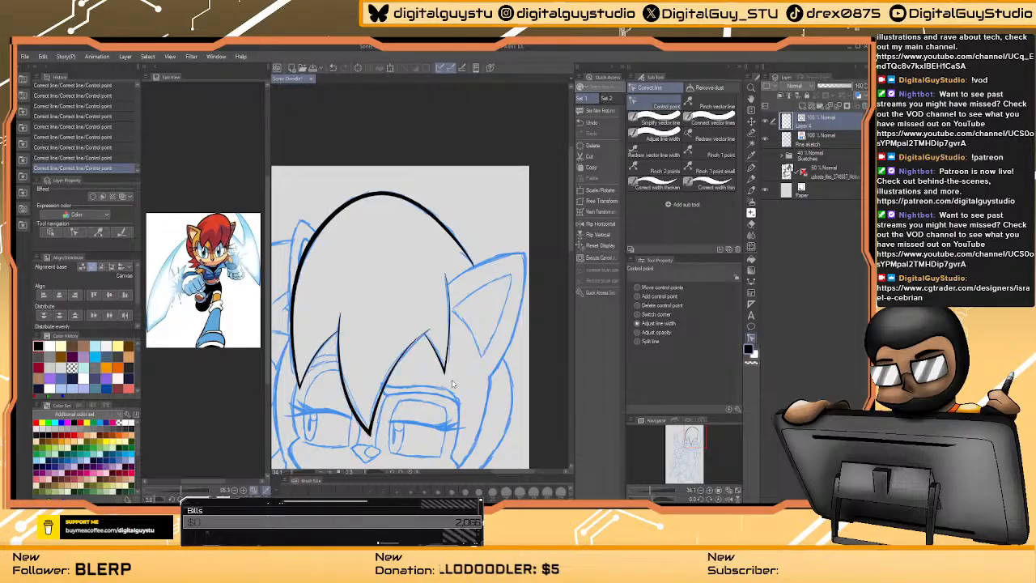
pyautogui.hotkey('ctrl', 'space')
pyautogui.moveTo(424, 299)
pyautogui.mouseDown()
pyautogui.moveTo(452, 265)
pyautogui.moveTo(417, 326)
pyautogui.mouseUp()
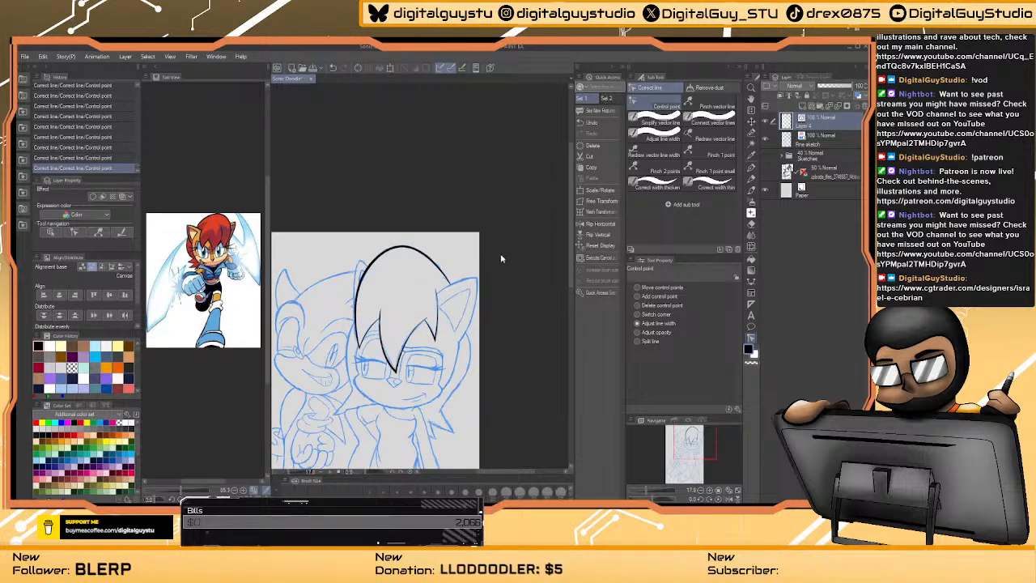
# - Trace the outer and inner contours of the far ear behind the hair with Bezier curves
pyautogui.hotkey('ctrl', 'space')
pyautogui.click(452, 290)
pyautogui.moveTo(452, 290); pyautogui.dragTo(474, 272)
pyautogui.moveTo(455, 392); pyautogui.dragTo(413, 324)
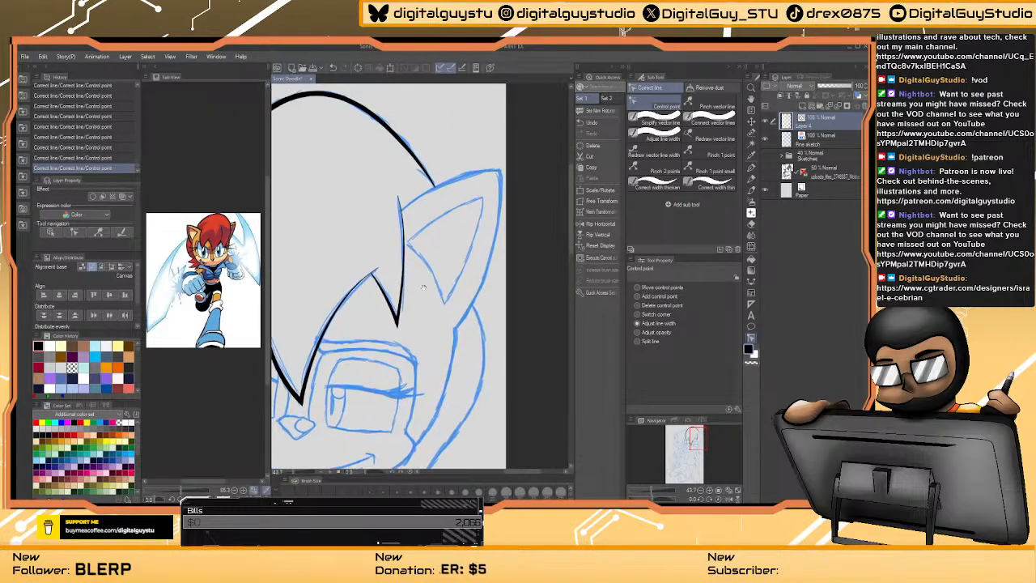
pyautogui.moveTo(389, 243); pyautogui.dragTo(378, 310)
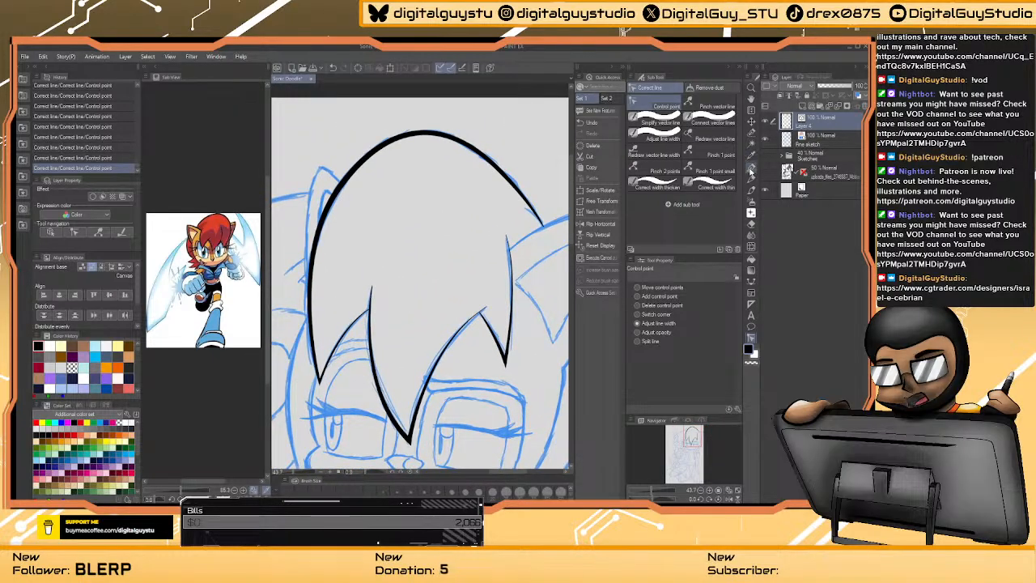
pyautogui.click(751, 285)
pyautogui.moveTo(306, 261); pyautogui.dragTo(340, 262)
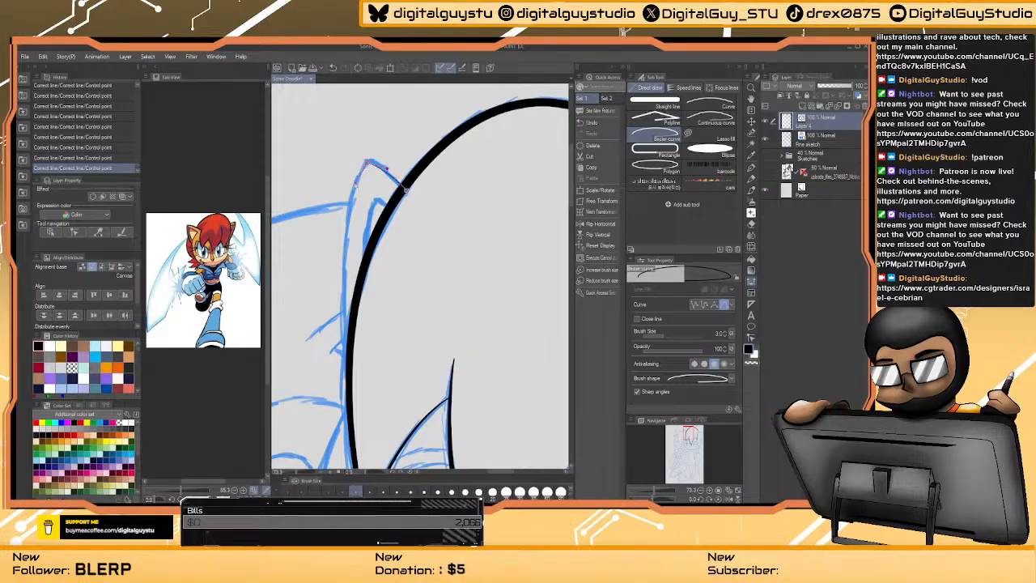
pyautogui.moveTo(348, 348); pyautogui.dragTo(367, 413)
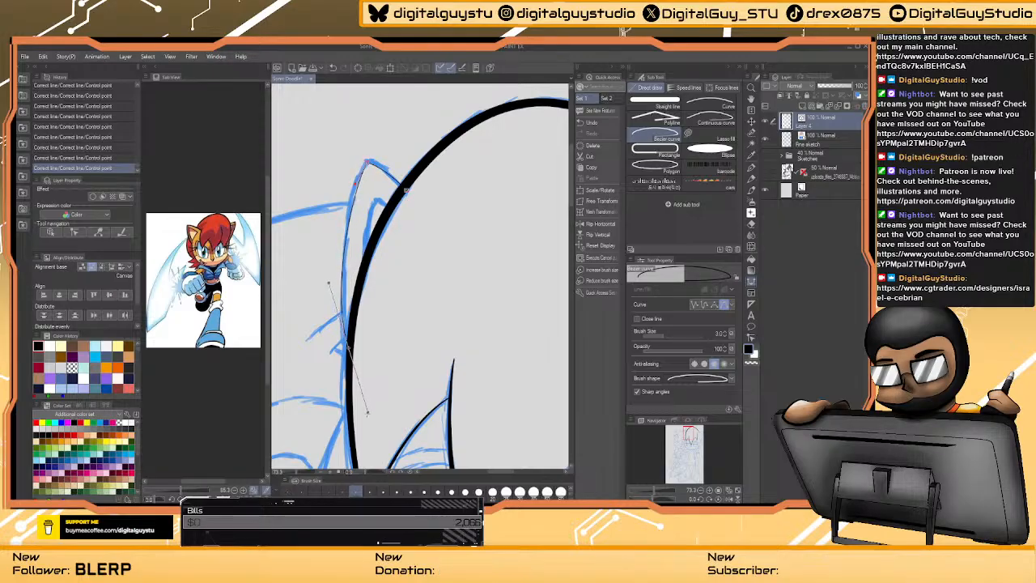
pyautogui.press('Return')
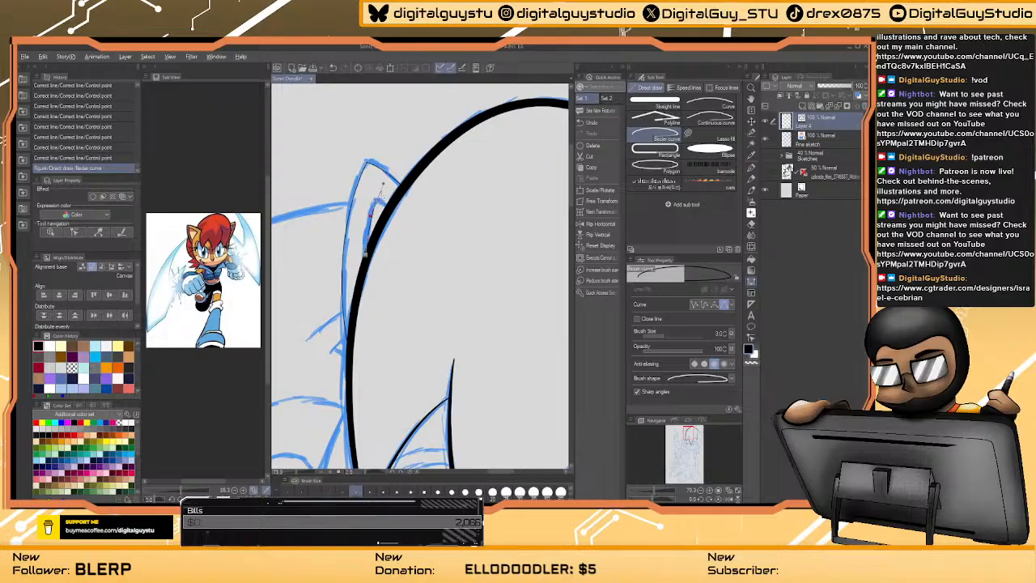
pyautogui.click(390, 210)
pyautogui.press('Return')
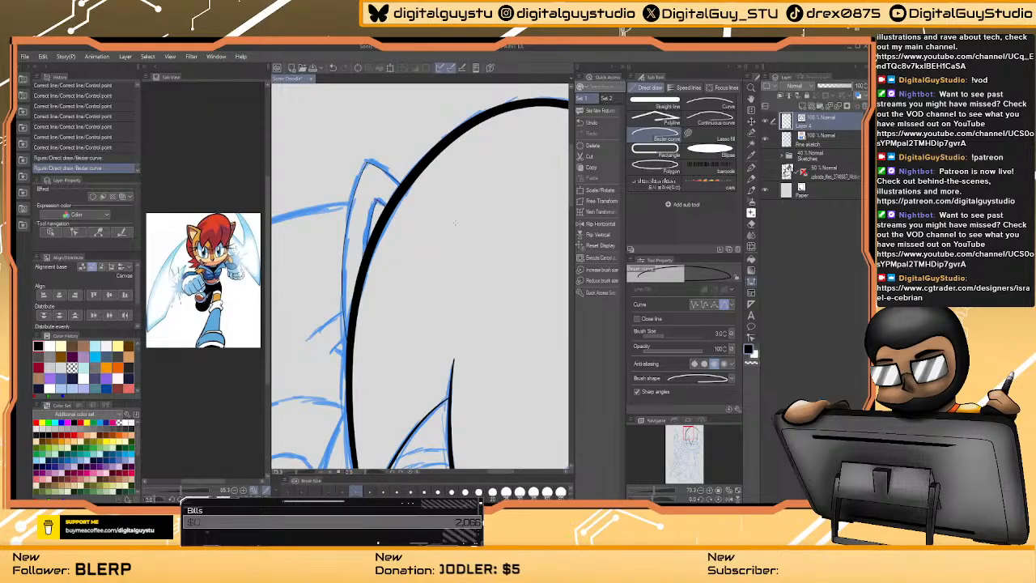
# - Trace the near ear's outer contour and the side of the face below it with one Bezier curve at brush size 5
pyautogui.moveTo(463, 229); pyautogui.dragTo(296, 235)
pyautogui.moveTo(474, 190); pyautogui.dragTo(418, 198)
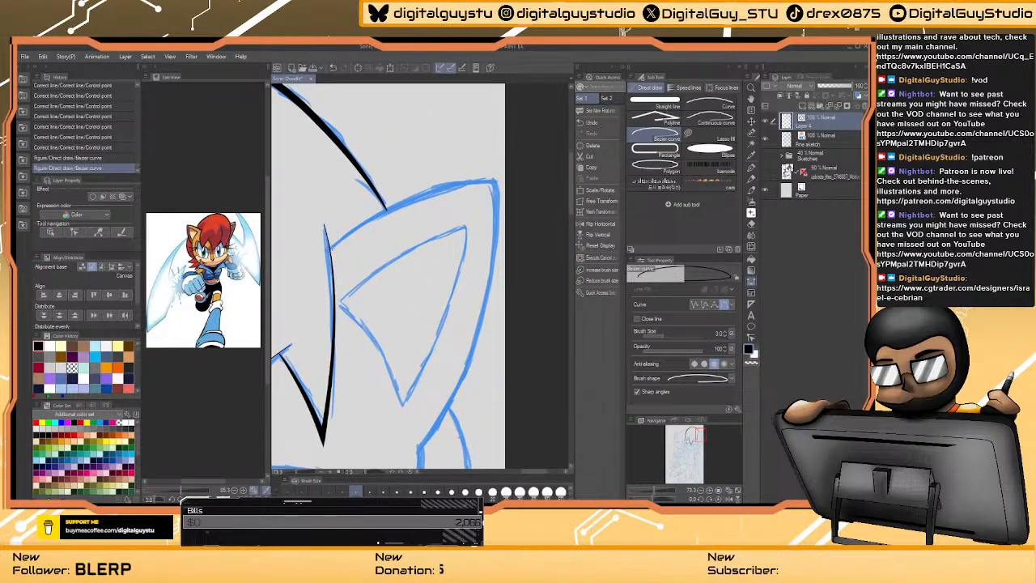
pyautogui.press(']')
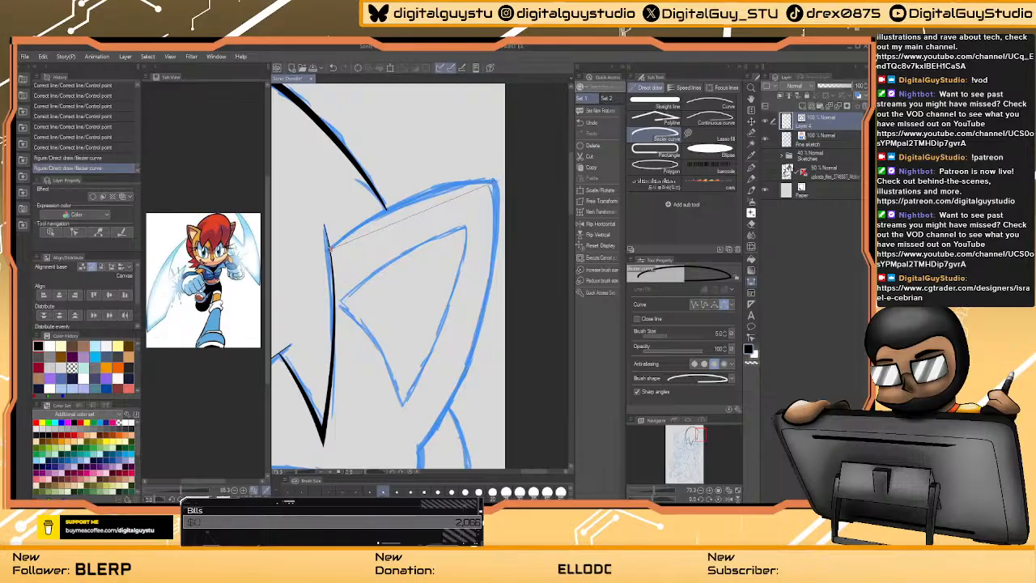
pyautogui.moveTo(494, 182); pyautogui.dragTo(563, 180)
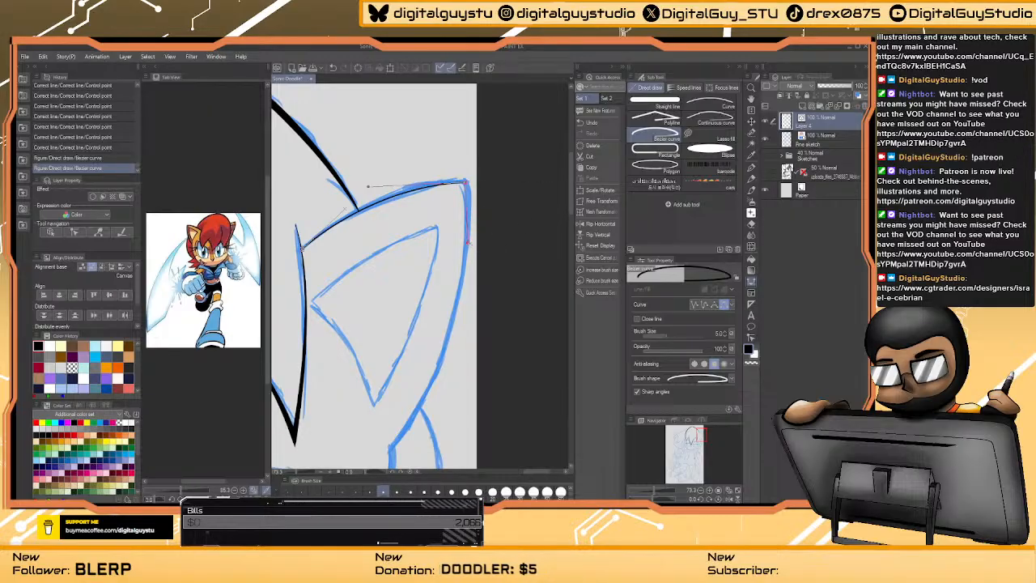
pyautogui.scroll(-2, 421, 324)
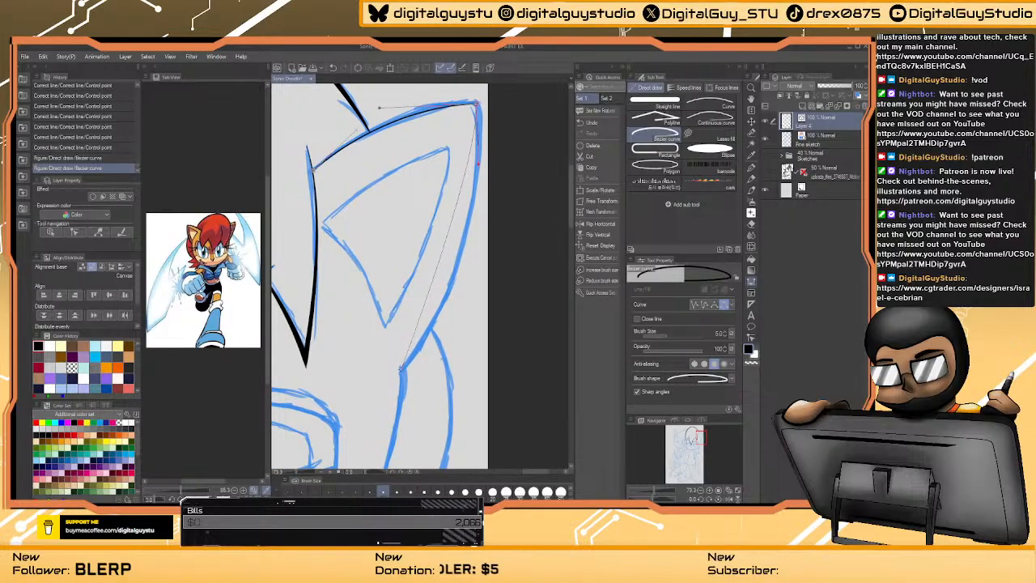
pyautogui.moveTo(400, 367); pyautogui.dragTo(327, 458)
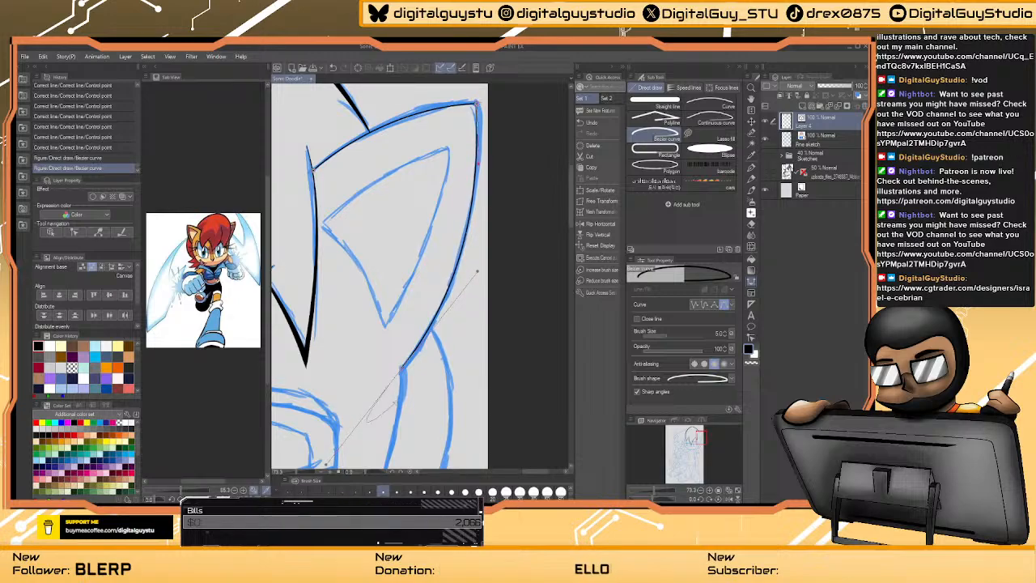
pyautogui.moveTo(325, 462); pyautogui.dragTo(342, 357)
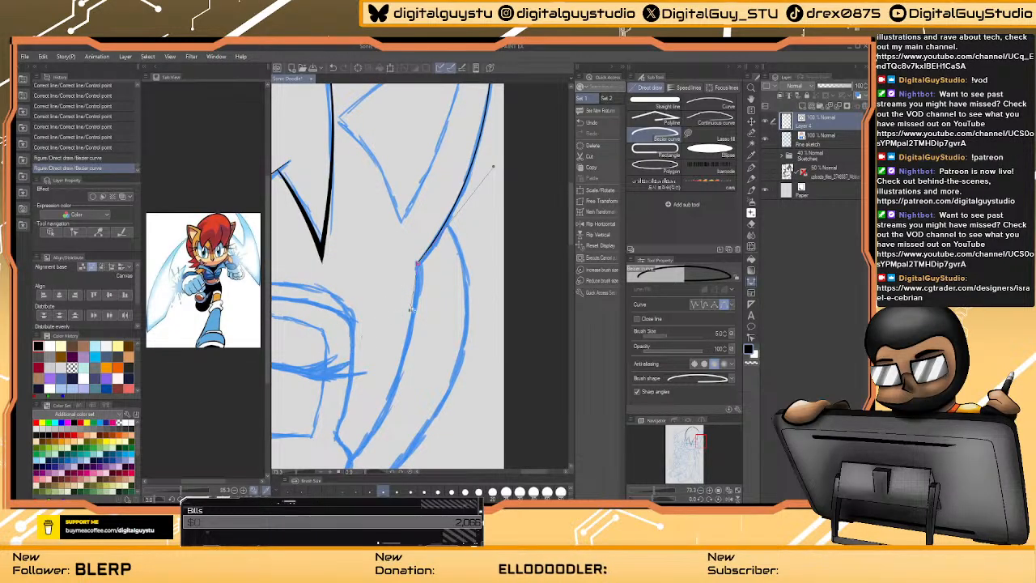
pyautogui.moveTo(366, 436); pyautogui.dragTo(303, 457)
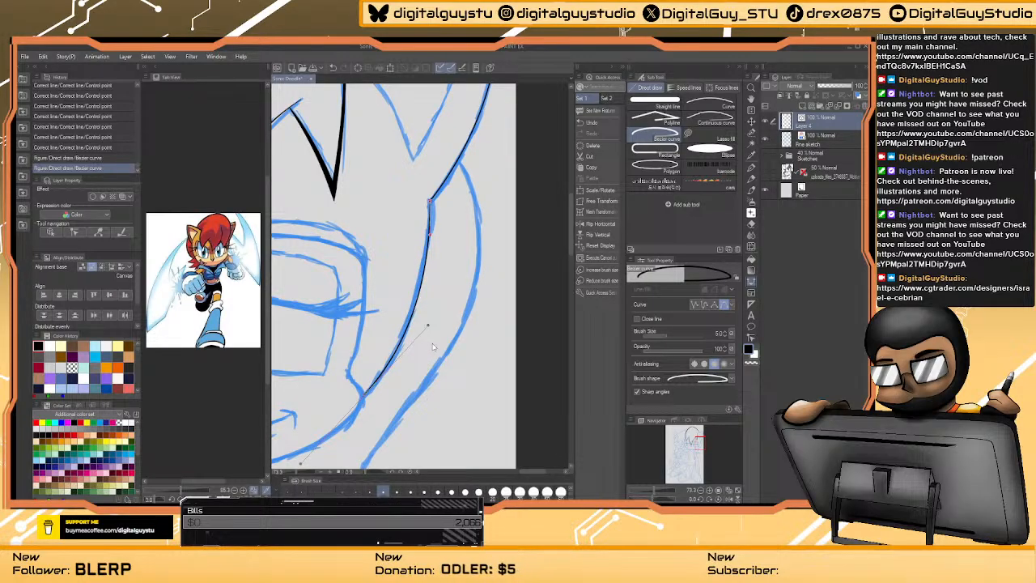
pyautogui.press('Return')
# - Trace the triangular inner contour of the near ear with a closed-looking Bezier curve following the sketch
pyautogui.scroll(5, 429, 303)
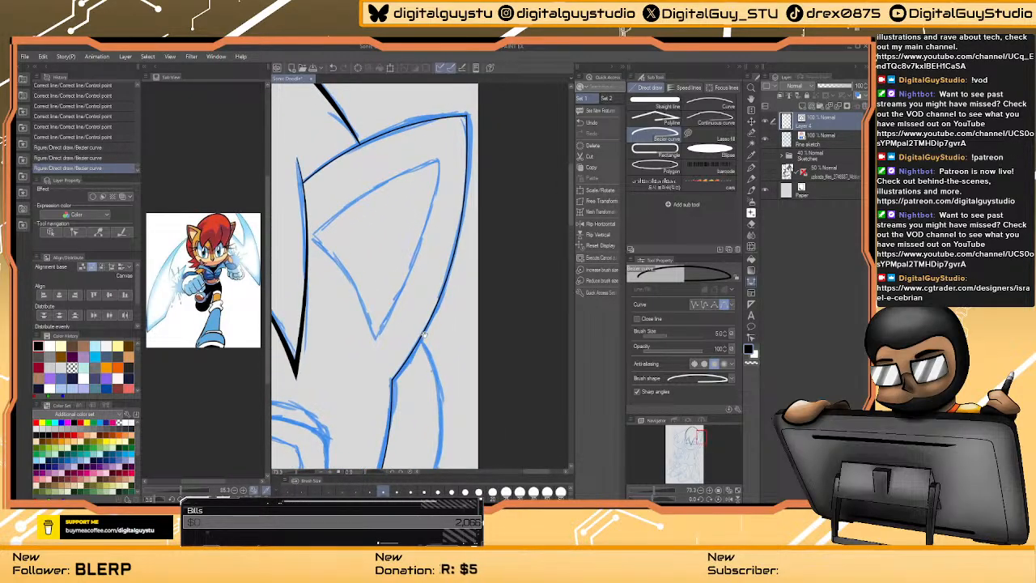
pyautogui.scroll(1, 426, 324)
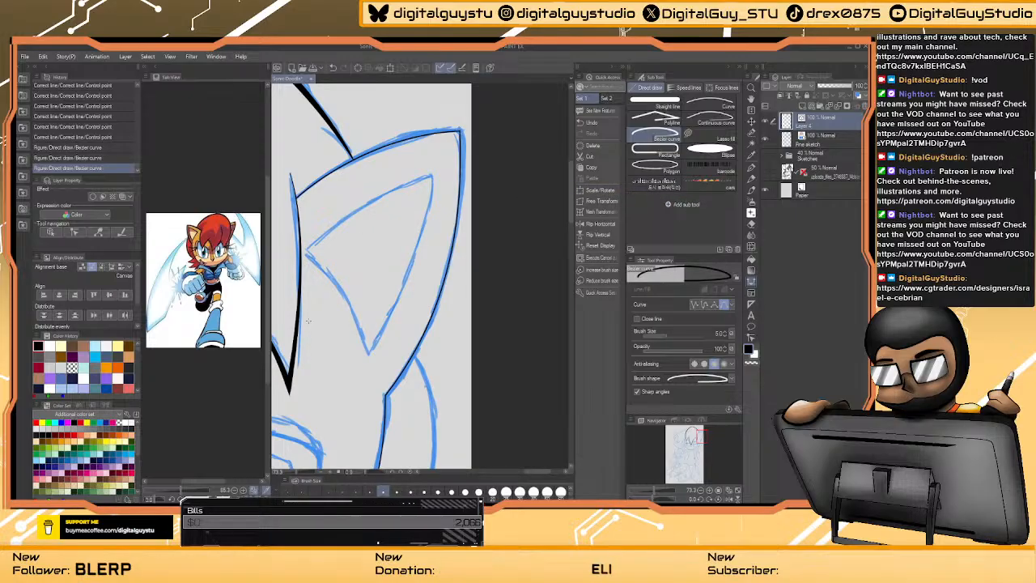
pyautogui.scroll(1, 338, 321)
pyautogui.click(324, 261)
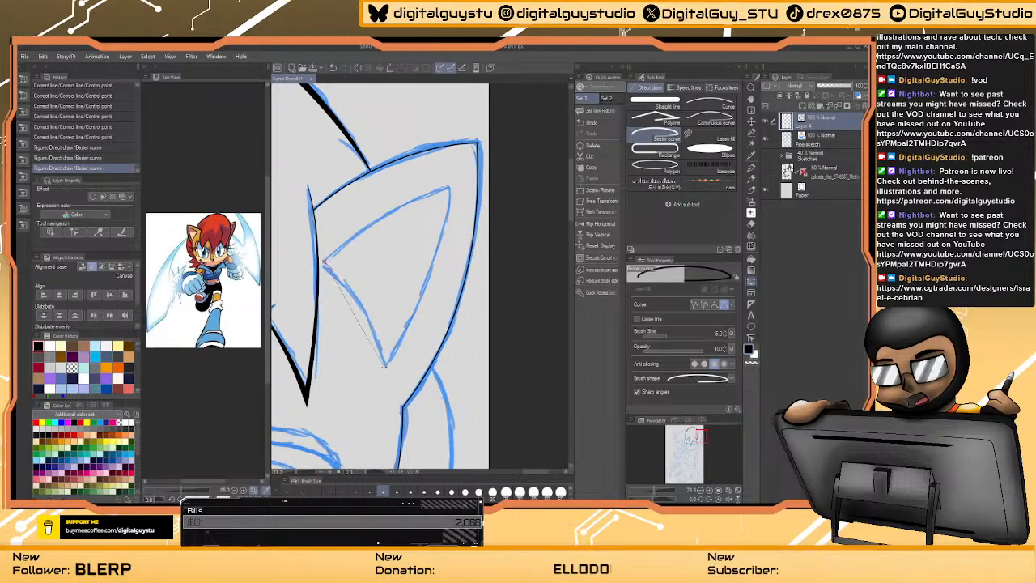
pyautogui.click(379, 336)
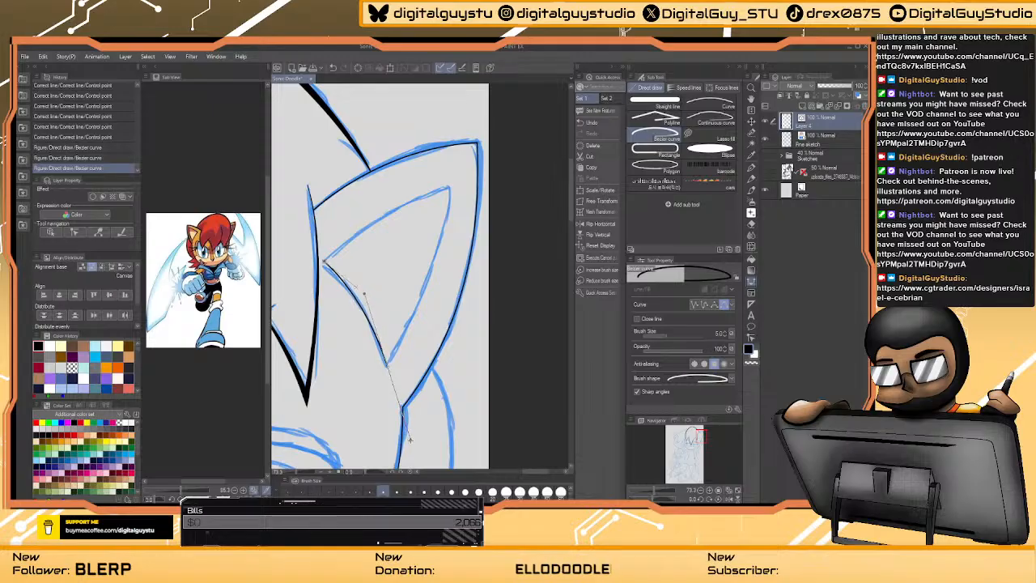
pyautogui.click(400, 409)
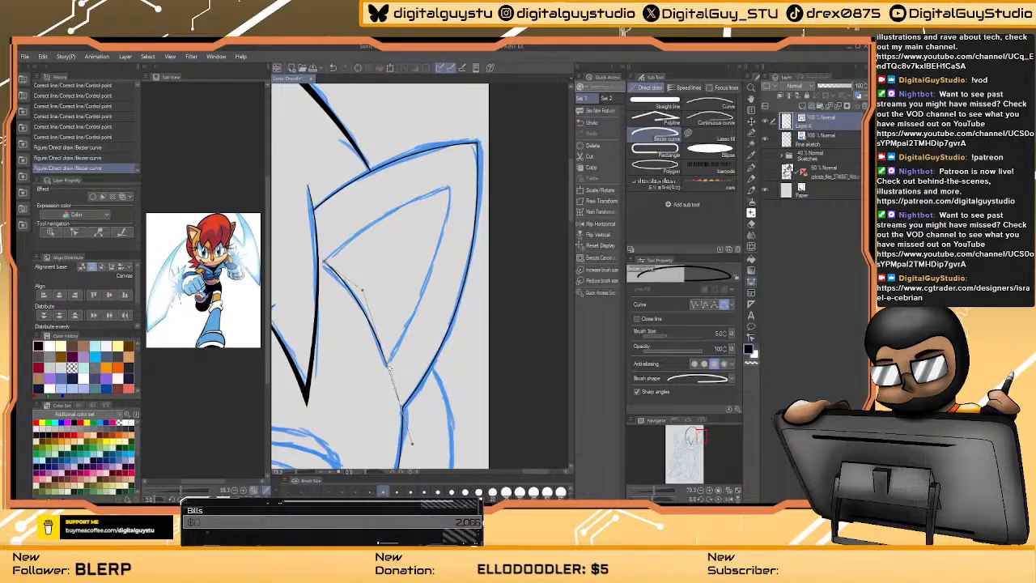
pyautogui.doubleClick(450, 191)
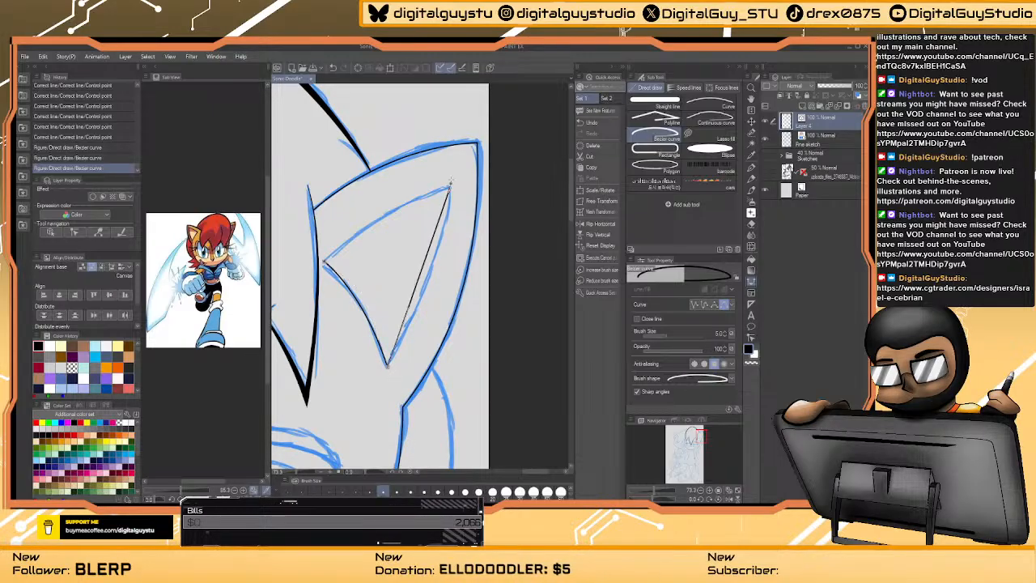
pyautogui.click(447, 247)
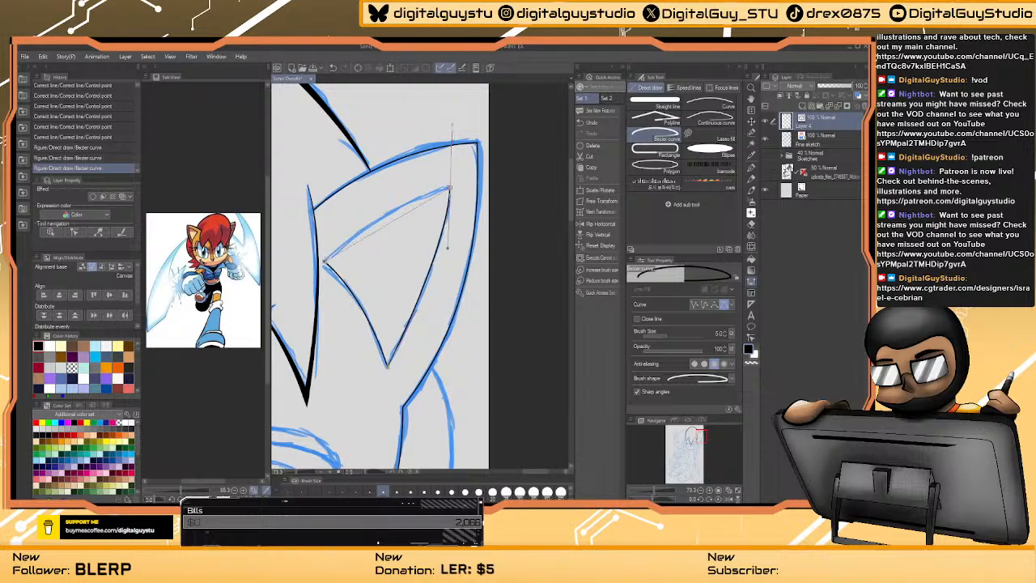
pyautogui.moveTo(324, 260)
pyautogui.mouseDown()
pyautogui.moveTo(302, 300)
pyautogui.moveTo(275, 308)
pyautogui.mouseUp()
pyautogui.press('Return')
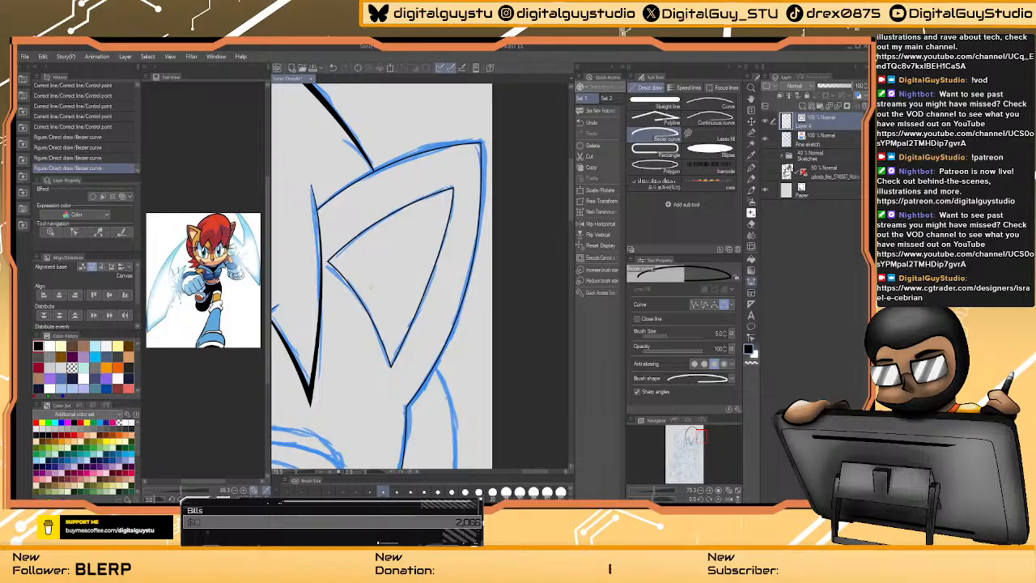
# - Adjust the line width at the control points to thicken the outer and inner contours of the far ear
pyautogui.scroll(-5, 371, 286)
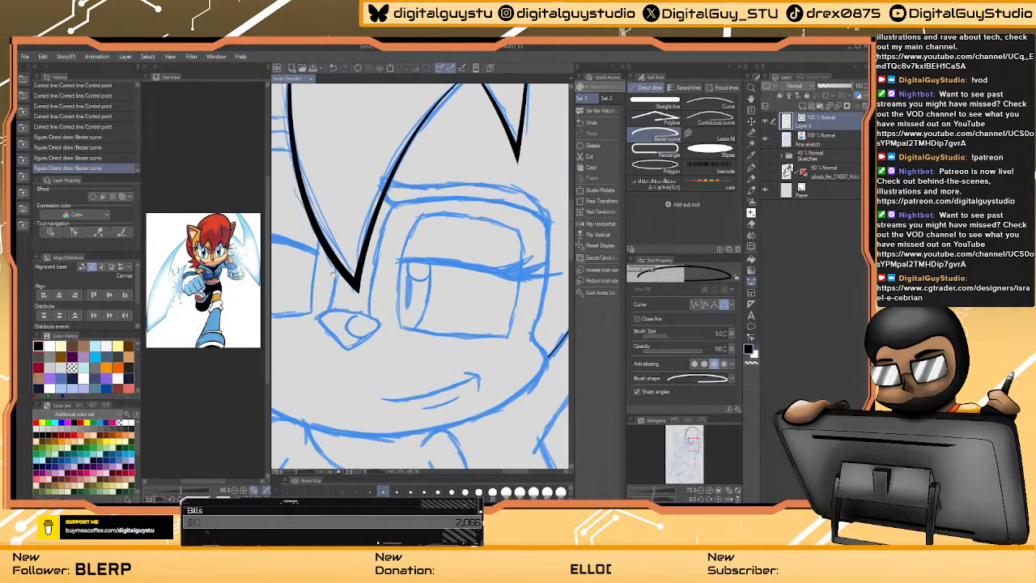
pyautogui.hscroll(-5, 332, 273)
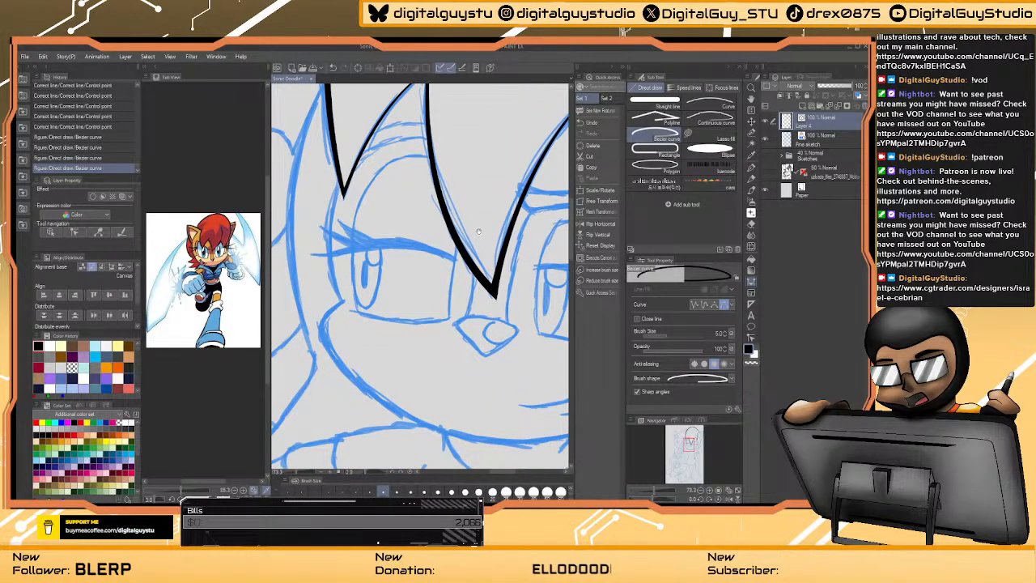
pyautogui.hscroll(5, 478, 233)
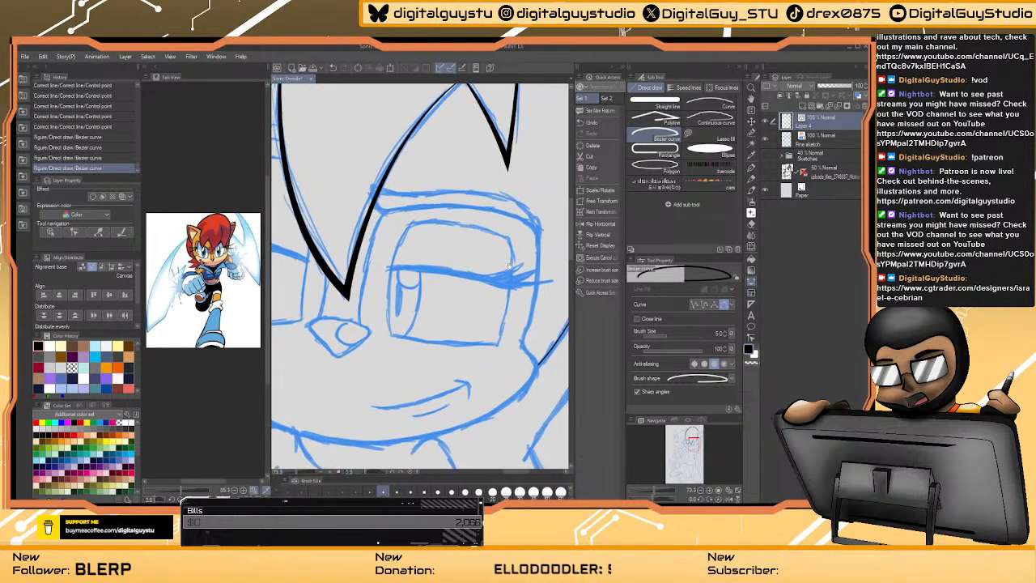
pyautogui.hscroll(3, 508, 265)
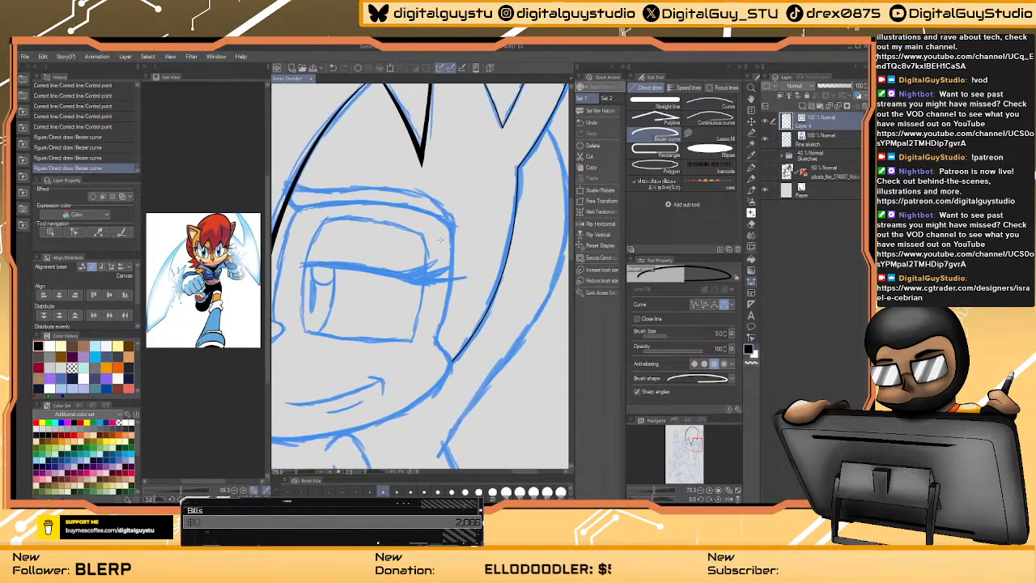
pyautogui.click(751, 339)
pyautogui.scroll(5, 345, 242)
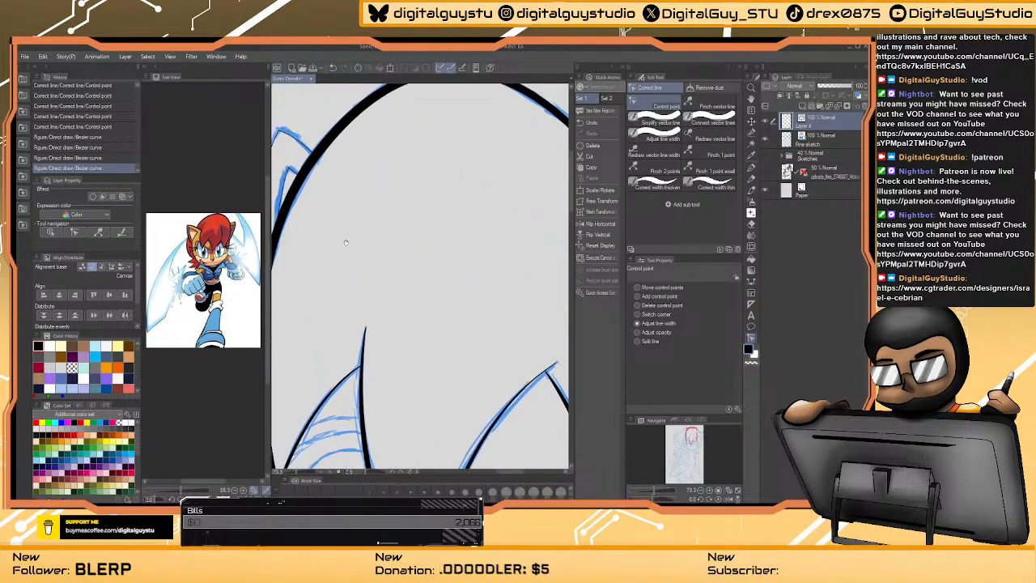
pyautogui.scroll(-3, 345, 242)
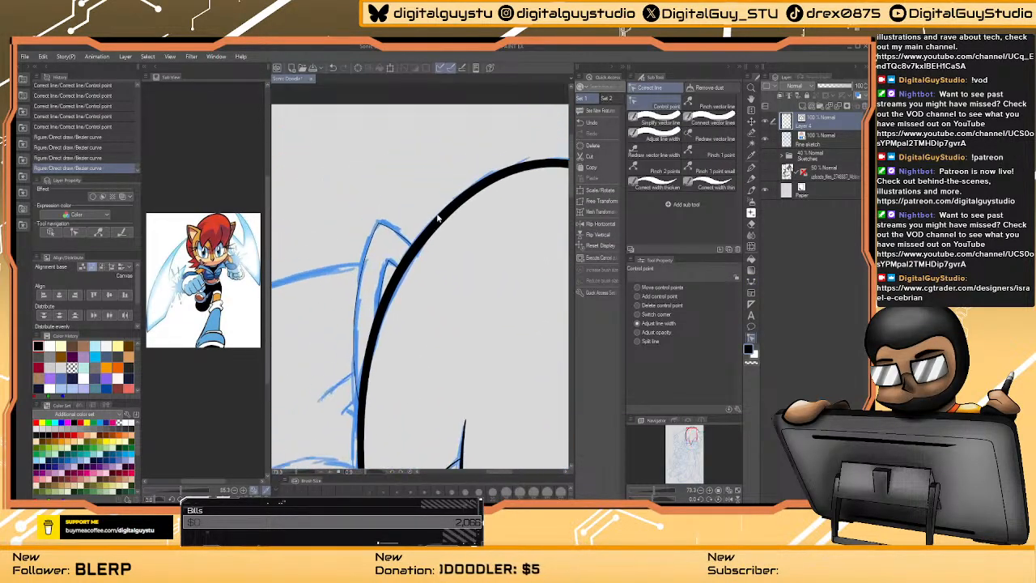
pyautogui.click(490, 193)
pyautogui.click(499, 200)
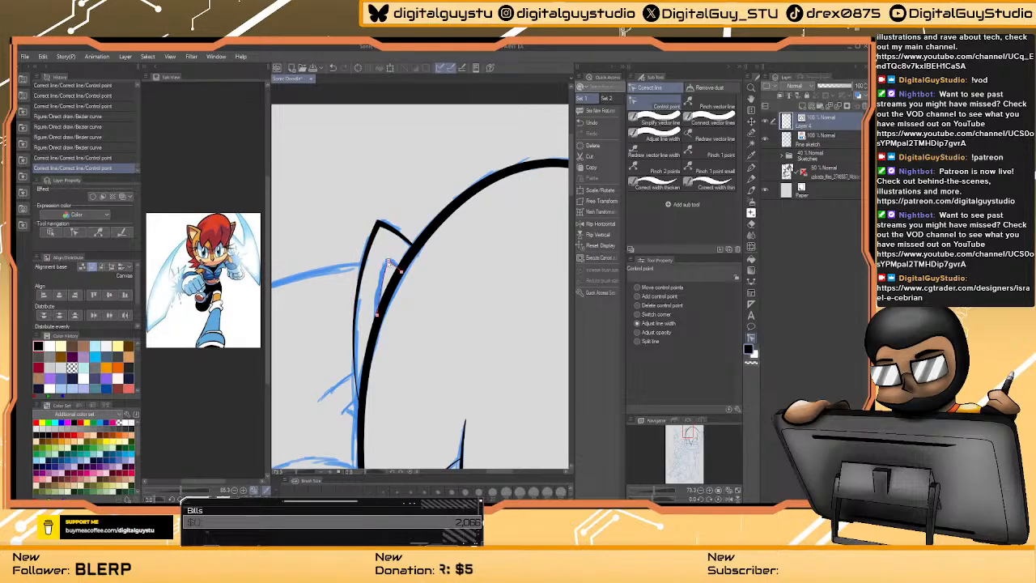
pyautogui.click(402, 260)
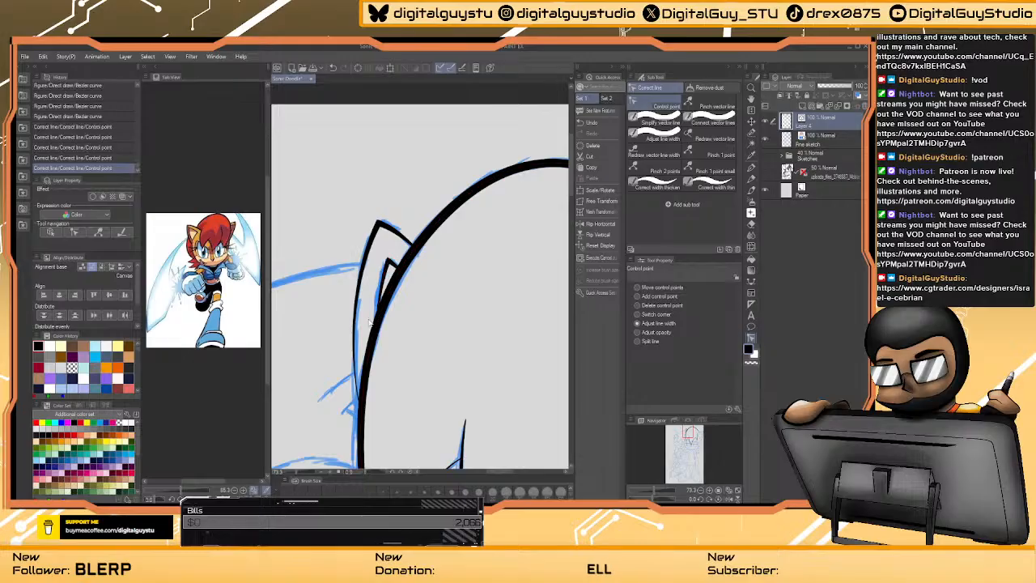
# - Thicken the near ear's outer and inner contours and the face line below it by adjusting the line width at their control points
pyautogui.moveTo(495, 333); pyautogui.dragTo(301, 263)
pyautogui.moveTo(501, 264); pyautogui.dragTo(498, 159)
pyautogui.click(466, 216)
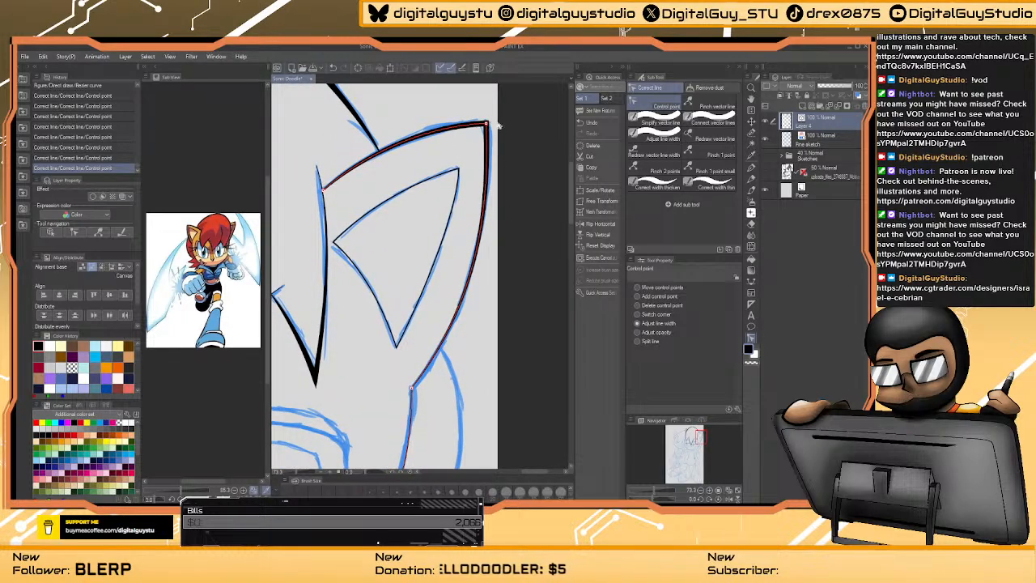
pyautogui.click(489, 126)
pyautogui.click(459, 174)
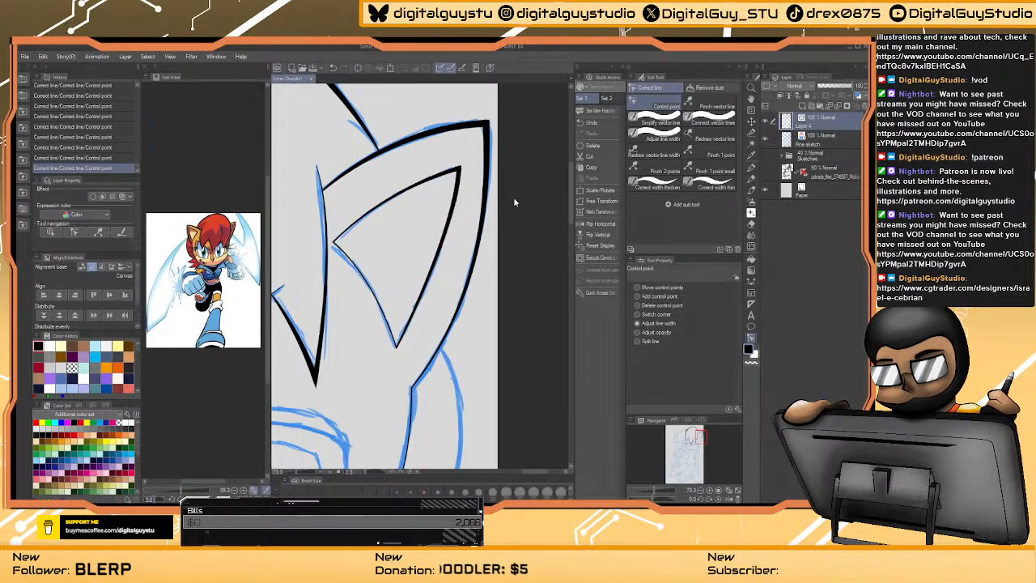
pyautogui.moveTo(457, 338); pyautogui.dragTo(418, 256)
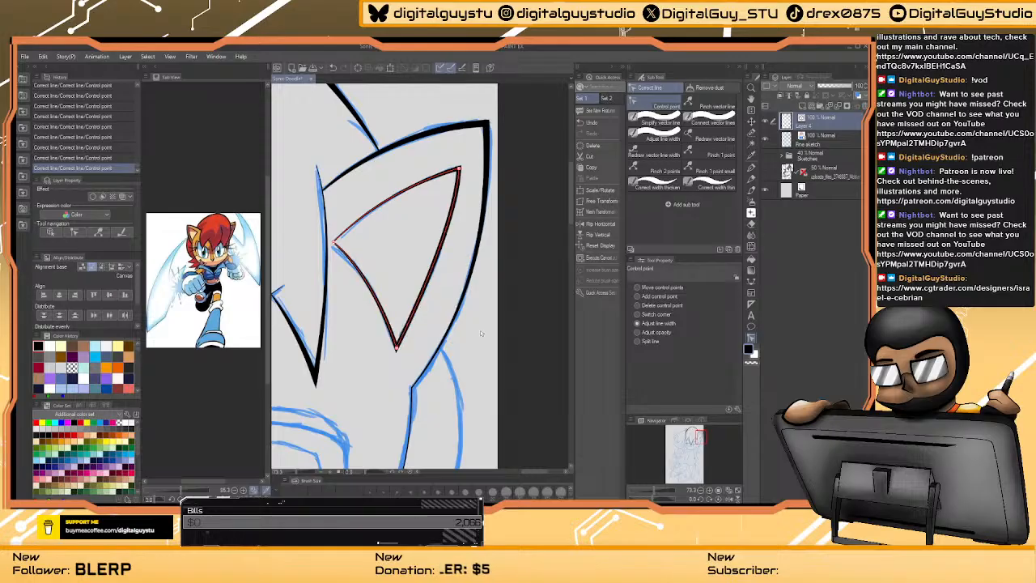
pyautogui.scroll(-5, 418, 258)
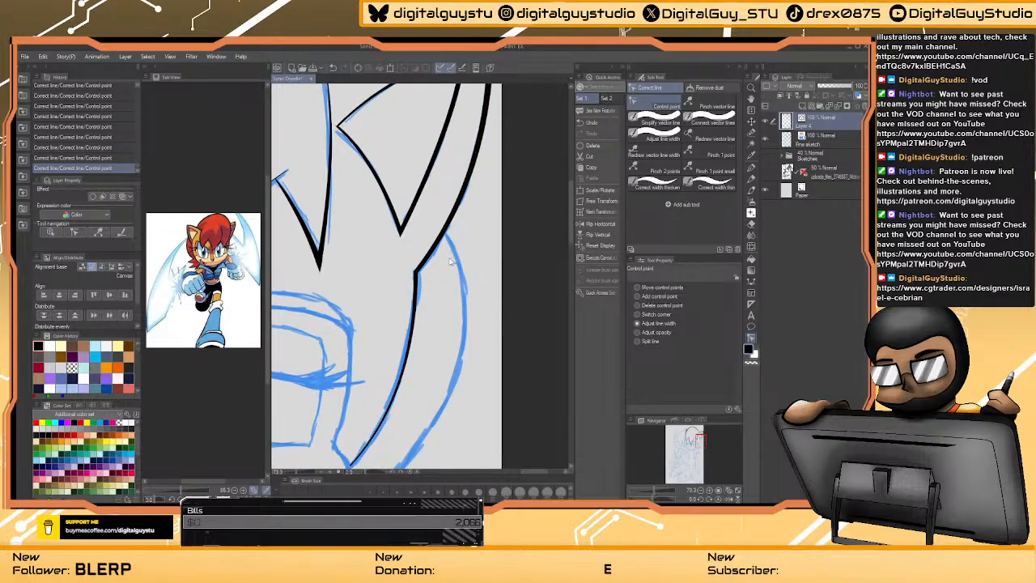
pyautogui.moveTo(415, 272)
pyautogui.mouseDown()
pyautogui.moveTo(397, 379)
pyautogui.moveTo(406, 289)
pyautogui.moveTo(418, 373)
pyautogui.mouseUp()
# - Trace the long outer hair contour beside the far cheek, including its pointed lower tip, with one Bezier curve at brush size 5
pyautogui.scroll(-6, 402, 228)
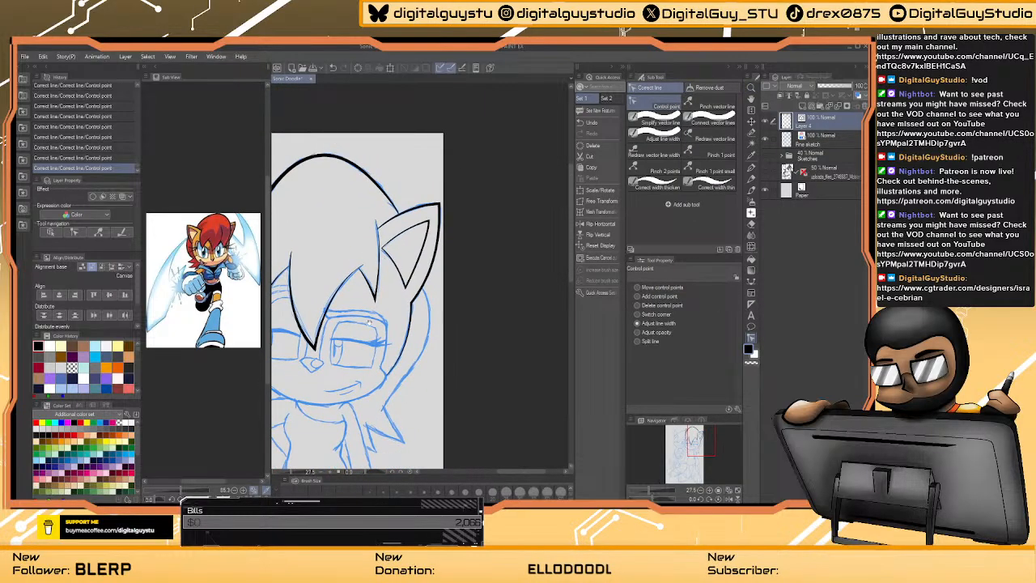
pyautogui.moveTo(442, 305); pyautogui.dragTo(463, 305)
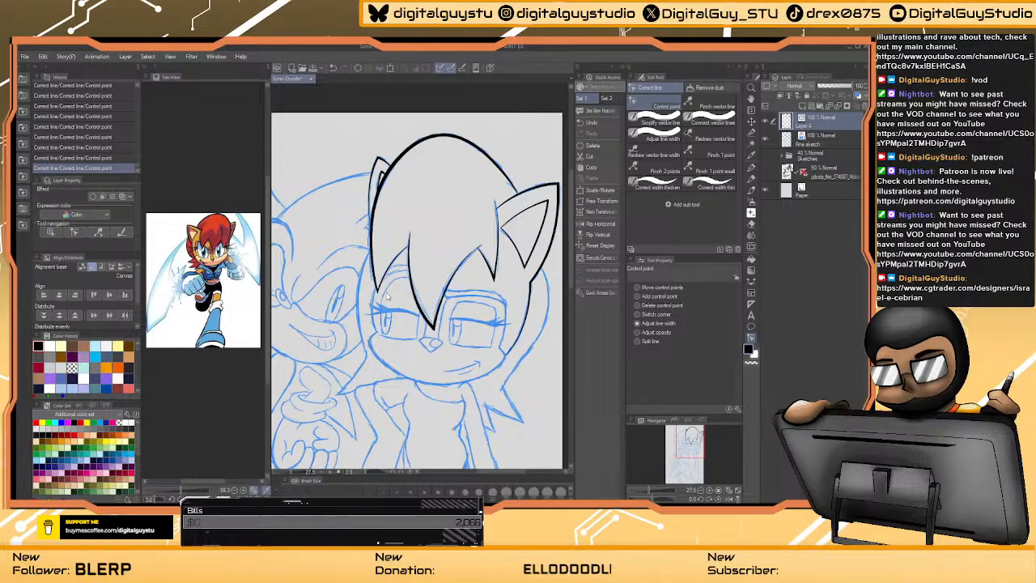
pyautogui.scroll(3, 386, 297)
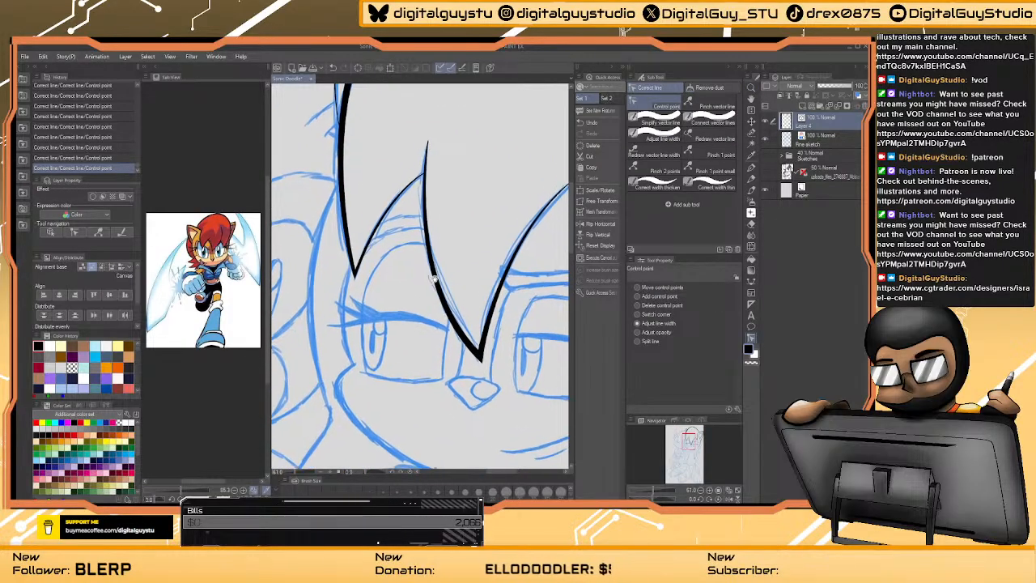
pyautogui.moveTo(433, 277)
pyautogui.mouseDown()
pyautogui.moveTo(429, 265)
pyautogui.moveTo(441, 270)
pyautogui.moveTo(460, 242)
pyautogui.moveTo(473, 251)
pyautogui.mouseUp()
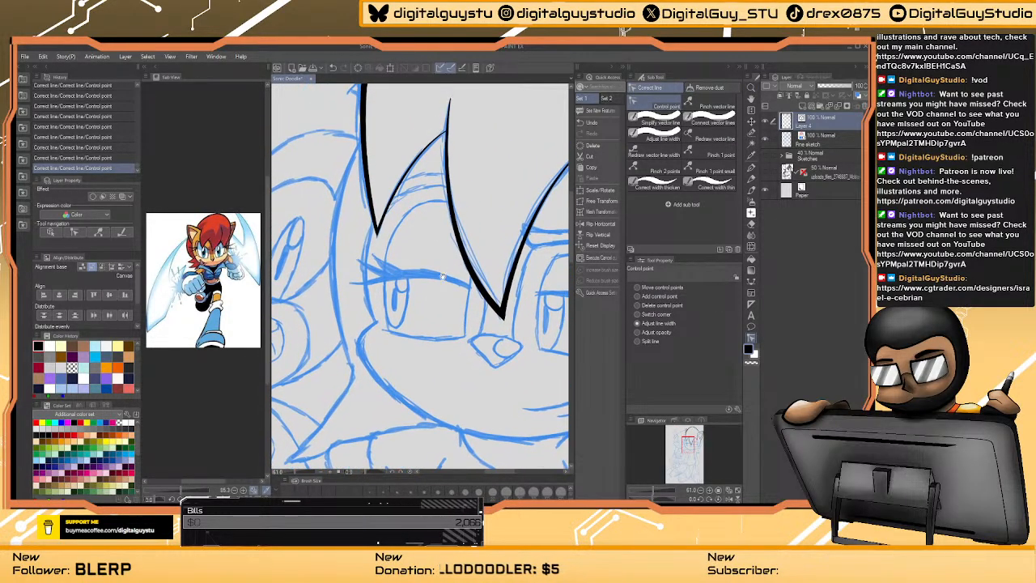
pyautogui.click(751, 286)
pyautogui.click(362, 140)
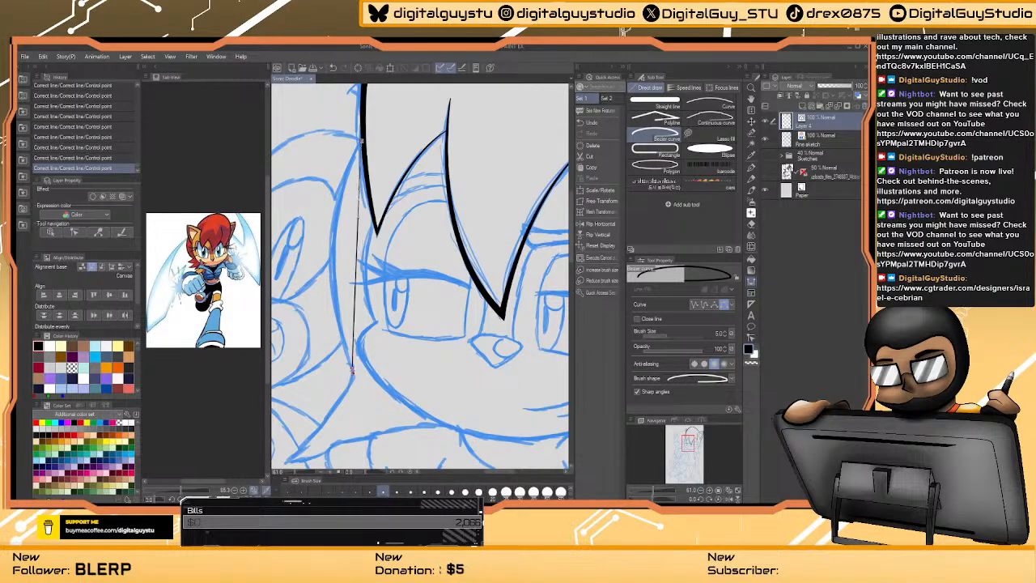
pyautogui.moveTo(352, 370); pyautogui.dragTo(402, 456)
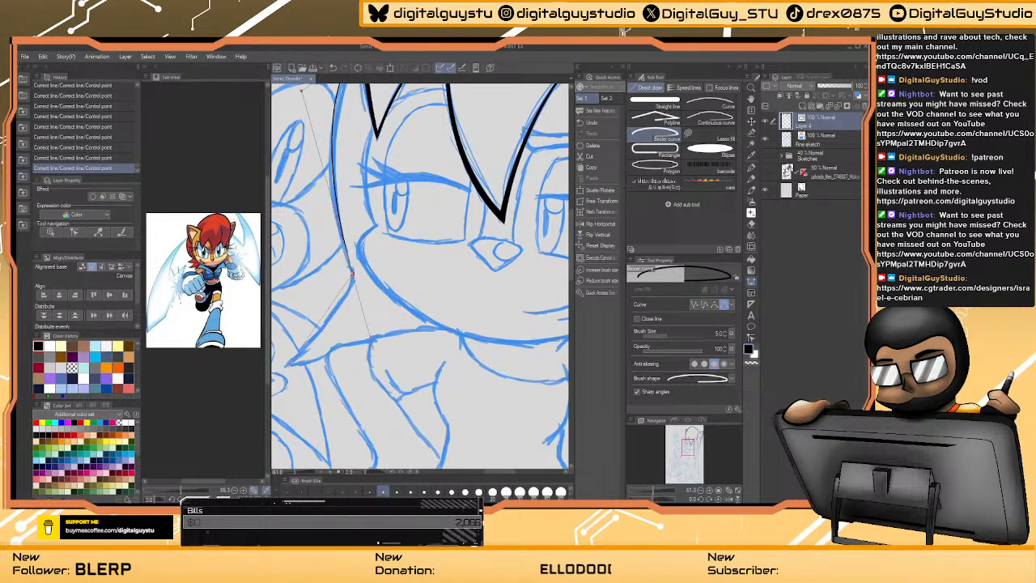
pyautogui.moveTo(290, 364)
pyautogui.mouseDown()
pyautogui.moveTo(275, 388)
pyautogui.moveTo(304, 405)
pyautogui.moveTo(382, 393)
pyautogui.mouseUp()
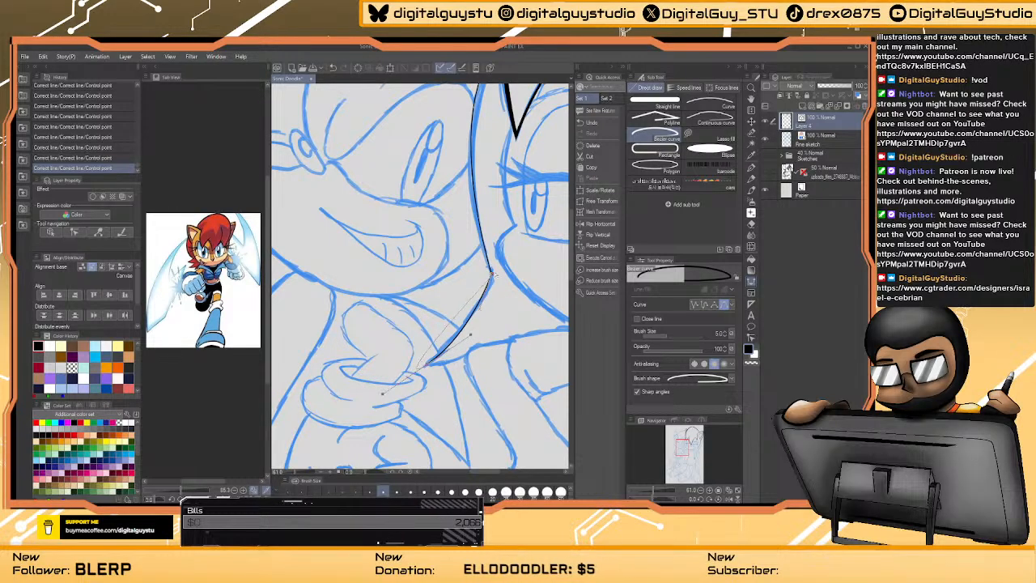
pyautogui.moveTo(492, 275); pyautogui.dragTo(493, 279)
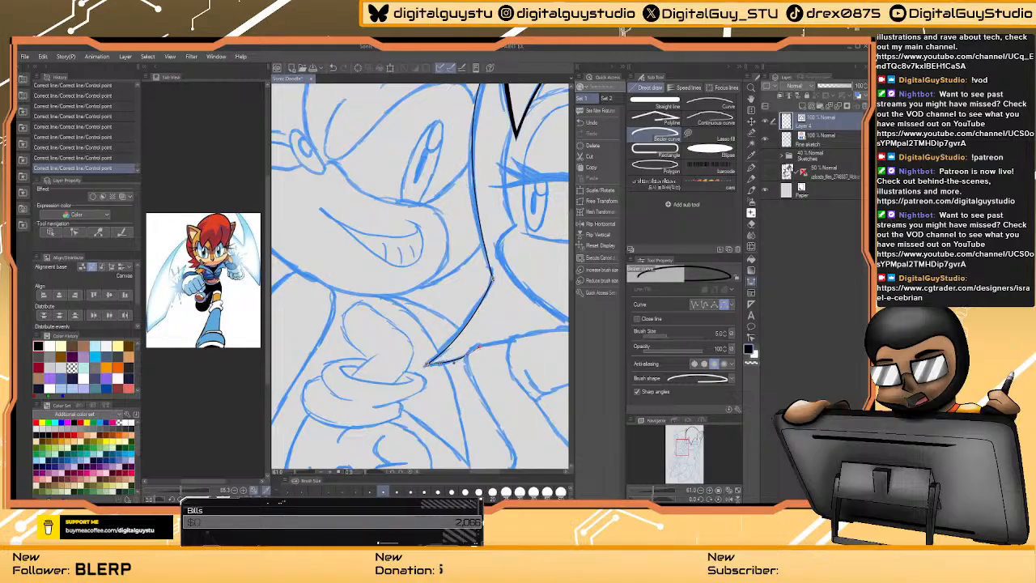
pyautogui.moveTo(499, 261); pyautogui.dragTo(452, 340)
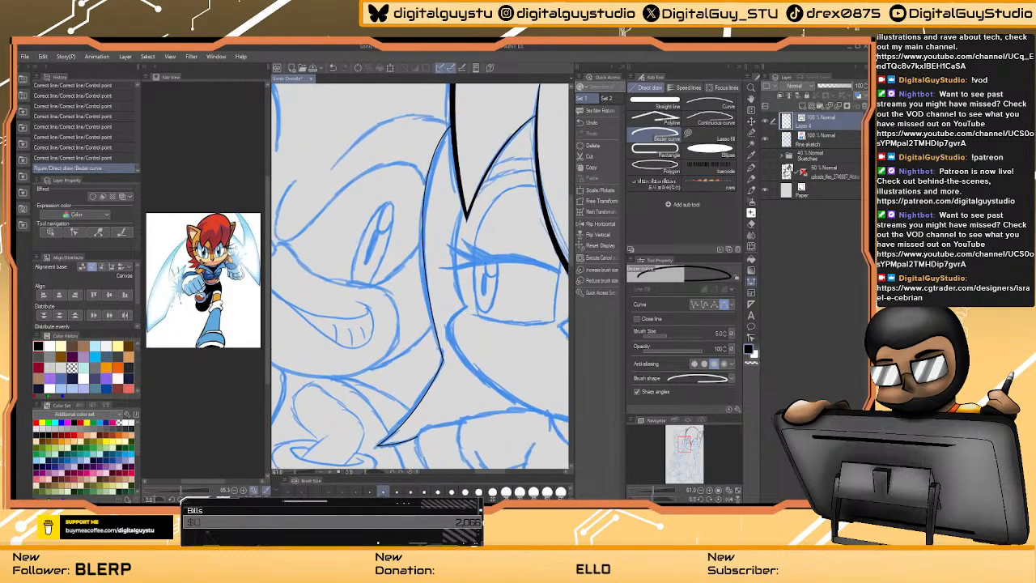
# - Thicken the hair contour beside the far cheek by adjusting the line width at its control points
pyautogui.click(751, 335)
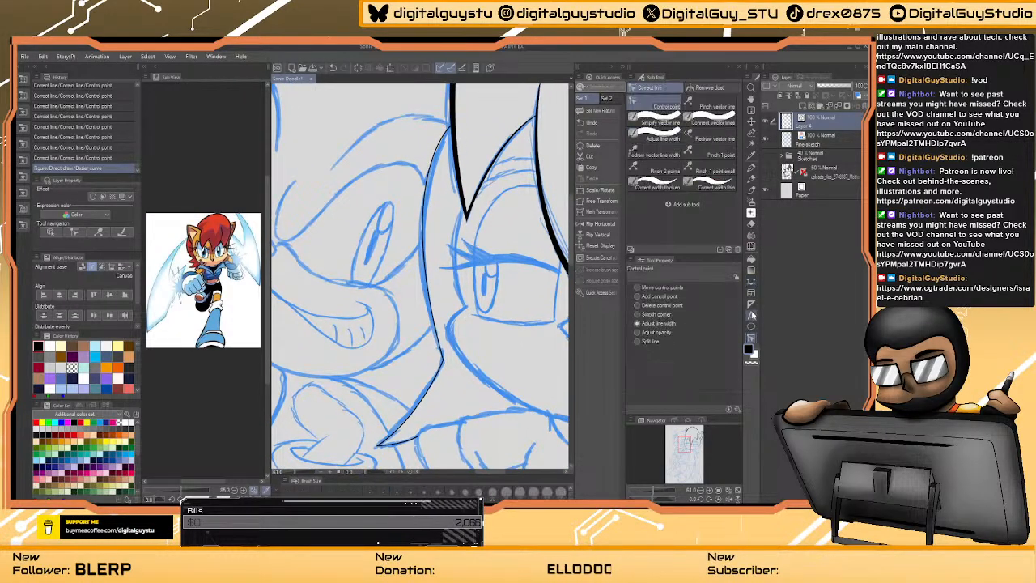
pyautogui.click(445, 361)
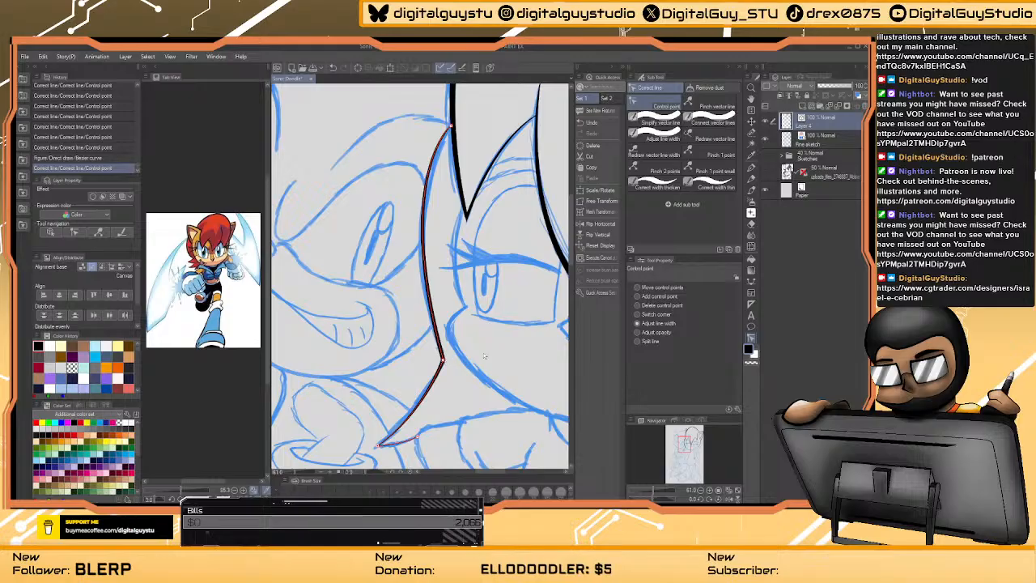
pyautogui.scroll(-2, 484, 352)
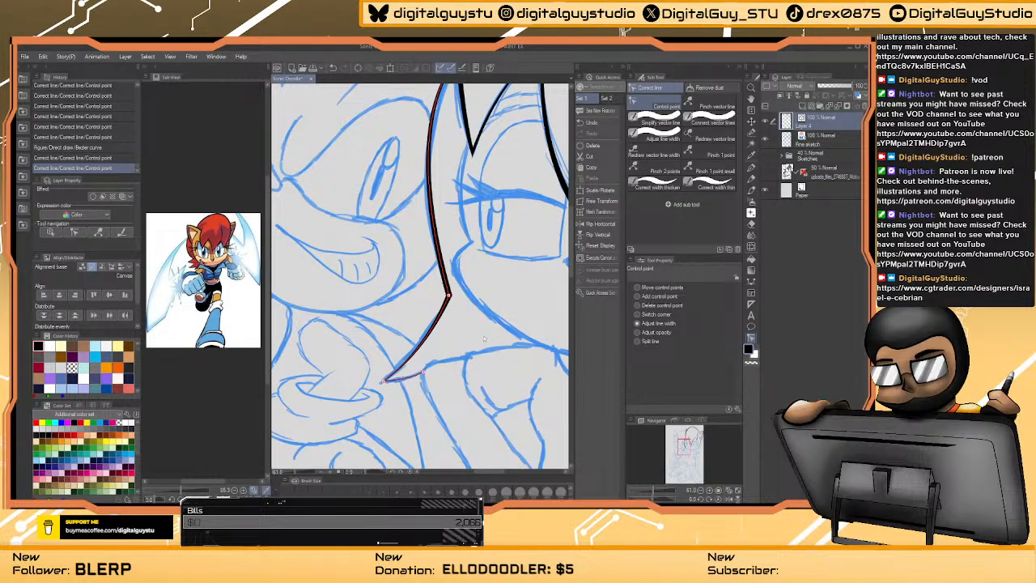
pyautogui.moveTo(477, 327); pyautogui.dragTo(446, 505)
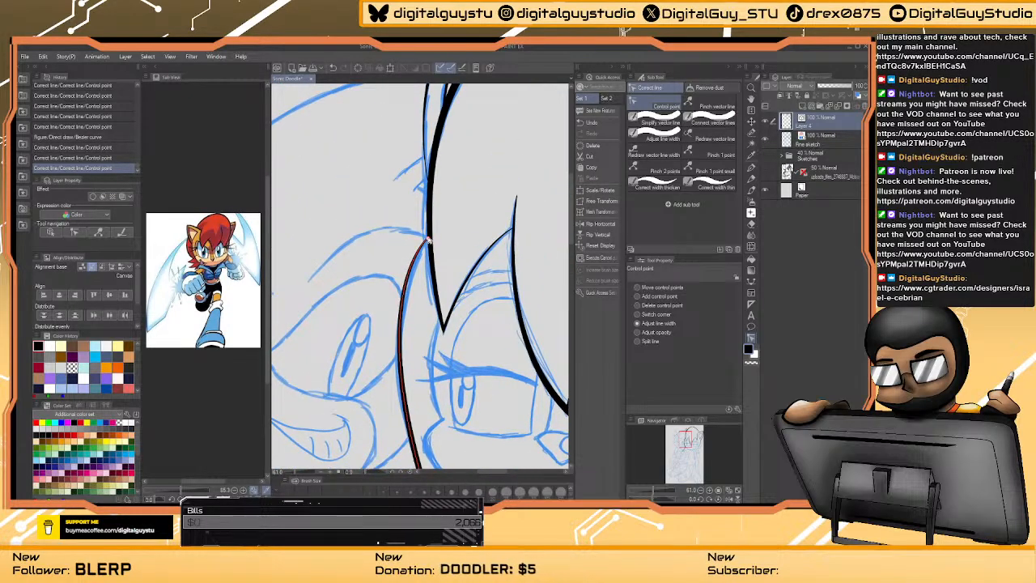
pyautogui.moveTo(428, 240); pyautogui.dragTo(482, 224)
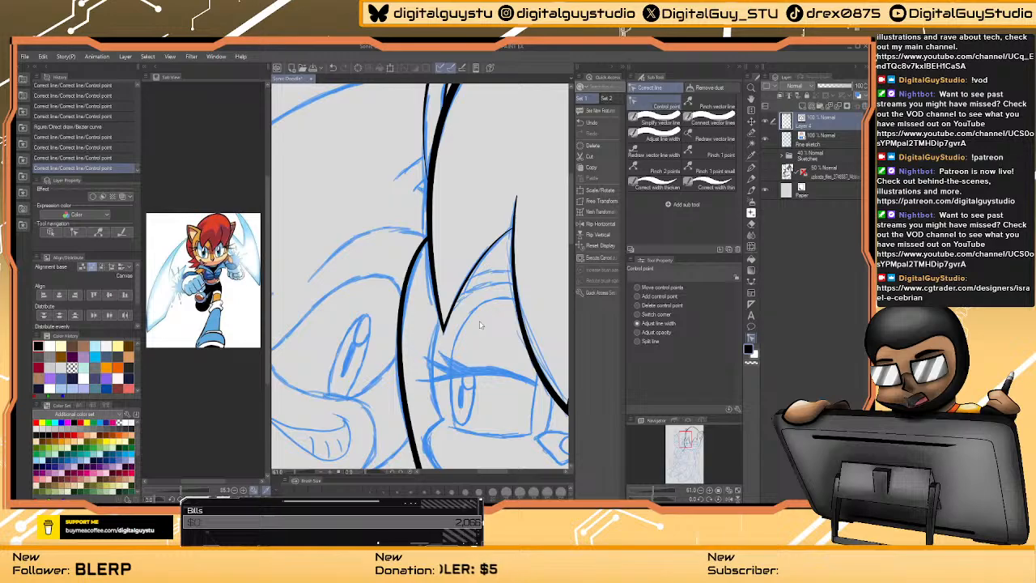
# - Try to outline the female character's nose with a Bezier curve at brush size 5, and undo it
pyautogui.moveTo(480, 321); pyautogui.dragTo(444, 267)
pyautogui.moveTo(486, 366); pyautogui.dragTo(455, 333)
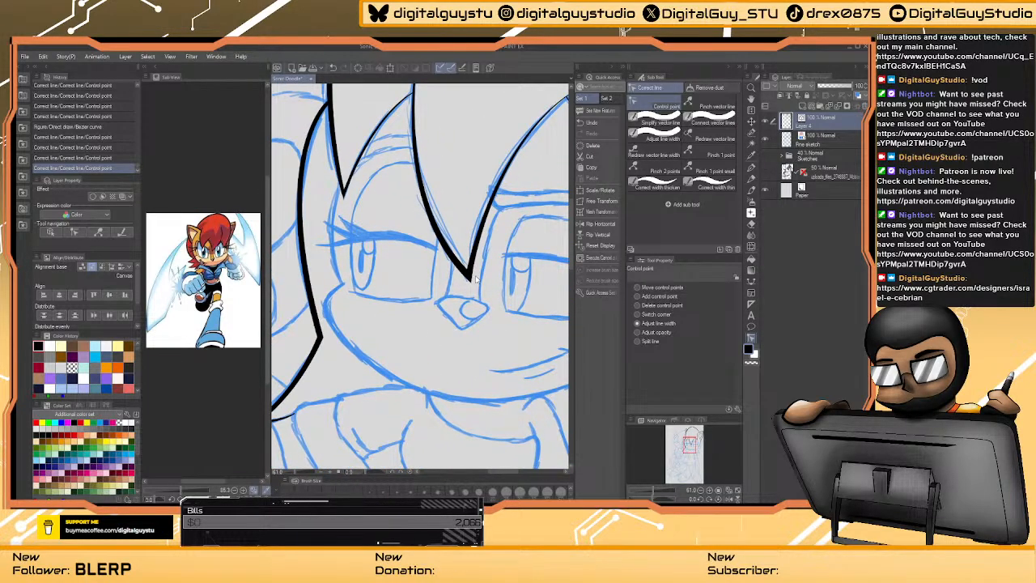
pyautogui.moveTo(529, 303)
pyautogui.mouseDown()
pyautogui.moveTo(466, 306)
pyautogui.moveTo(533, 288)
pyautogui.mouseUp()
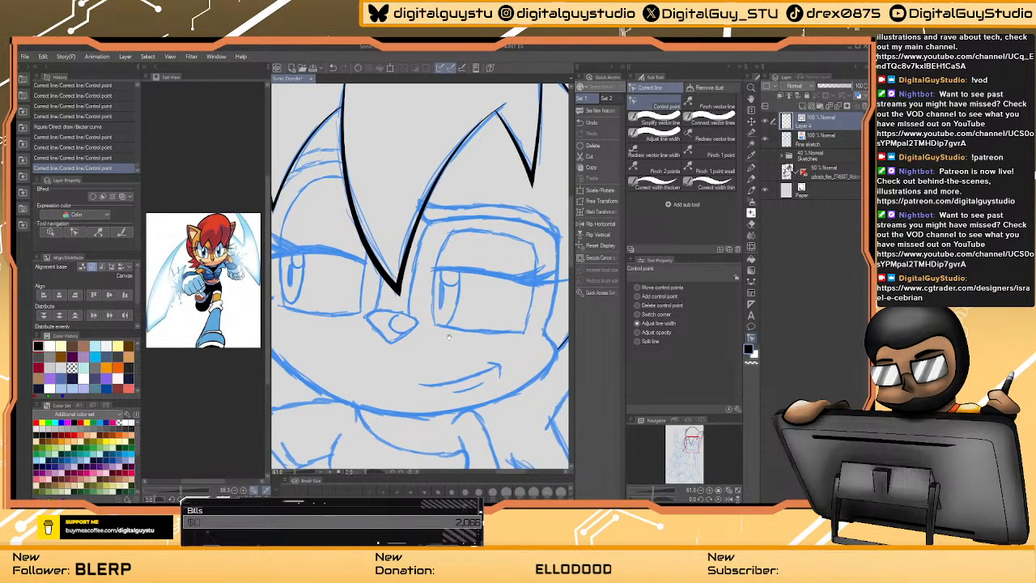
pyautogui.moveTo(374, 408); pyautogui.dragTo(497, 275)
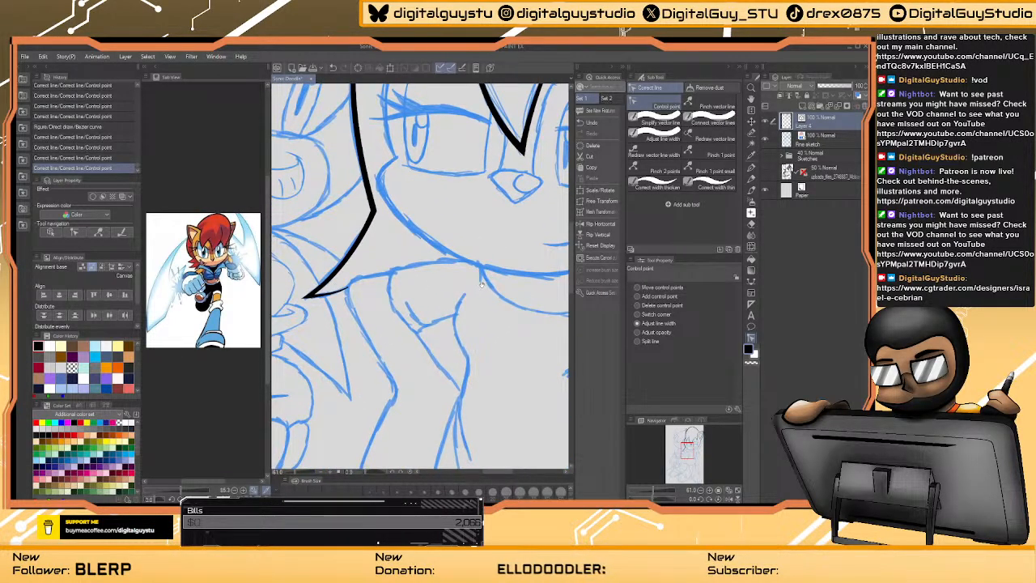
pyautogui.moveTo(505, 203); pyautogui.dragTo(457, 306)
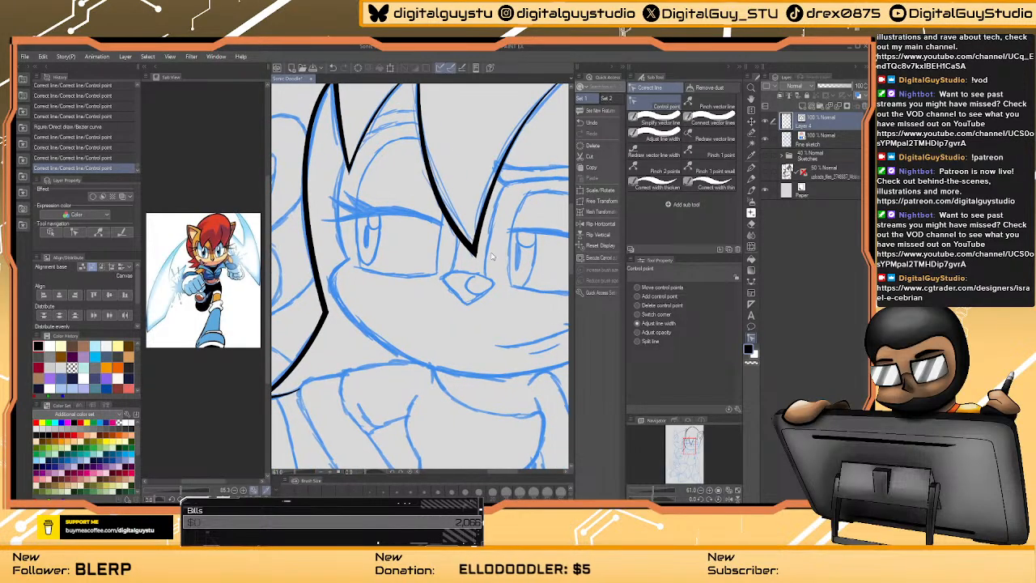
pyautogui.press('/')
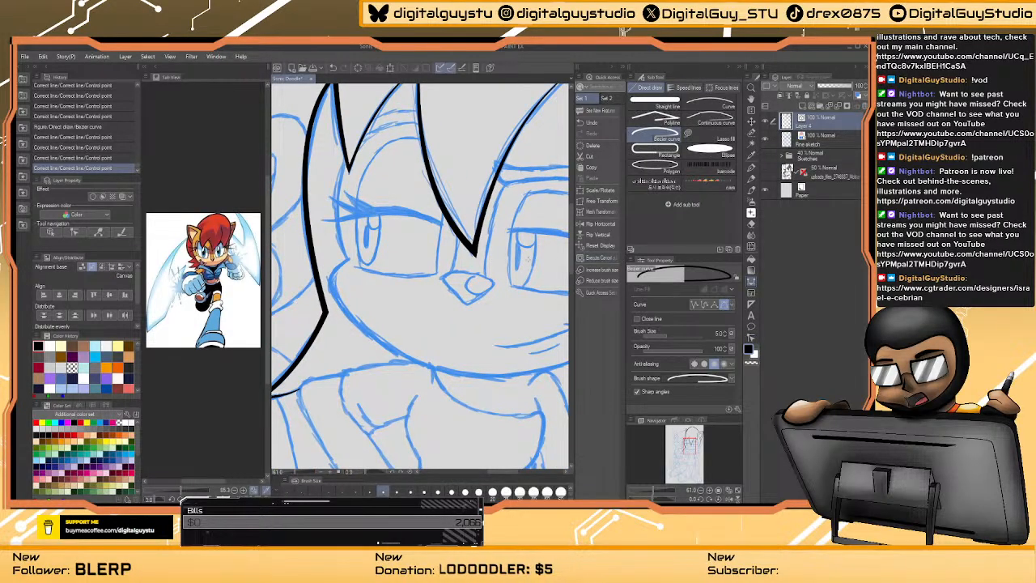
pyautogui.click(492, 277)
pyautogui.press('u')
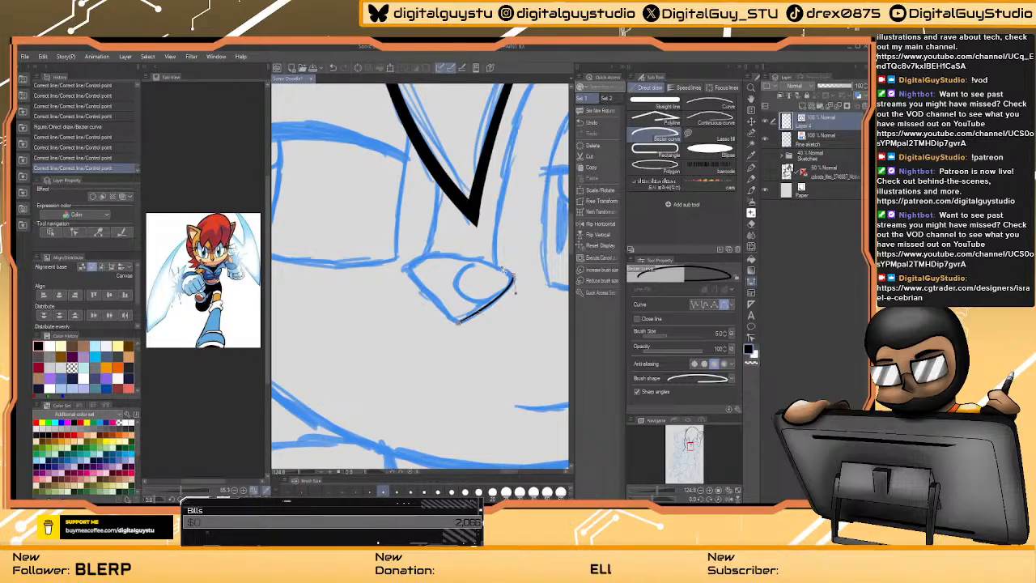
pyautogui.moveTo(407, 267); pyautogui.dragTo(369, 287)
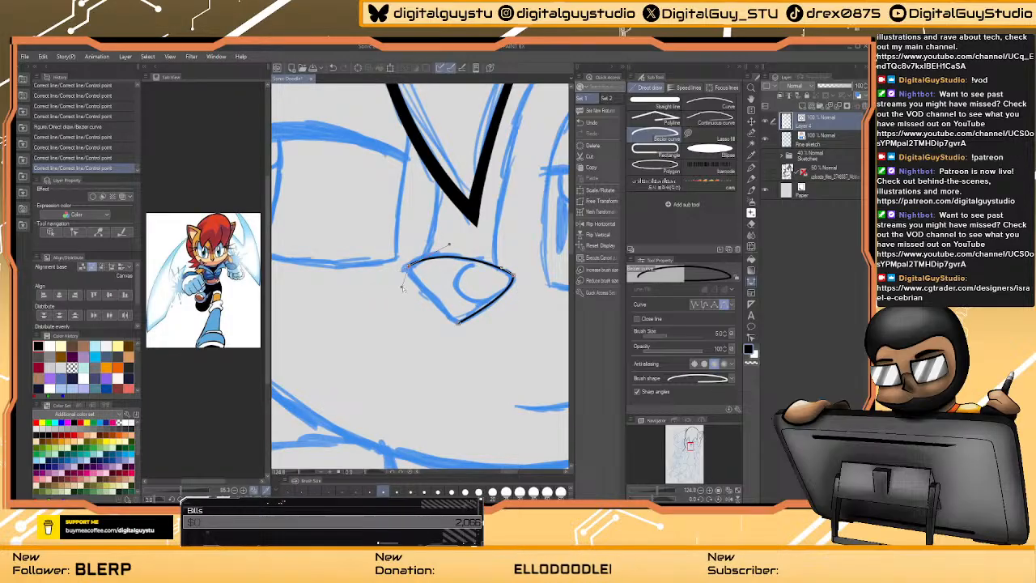
pyautogui.click(458, 322)
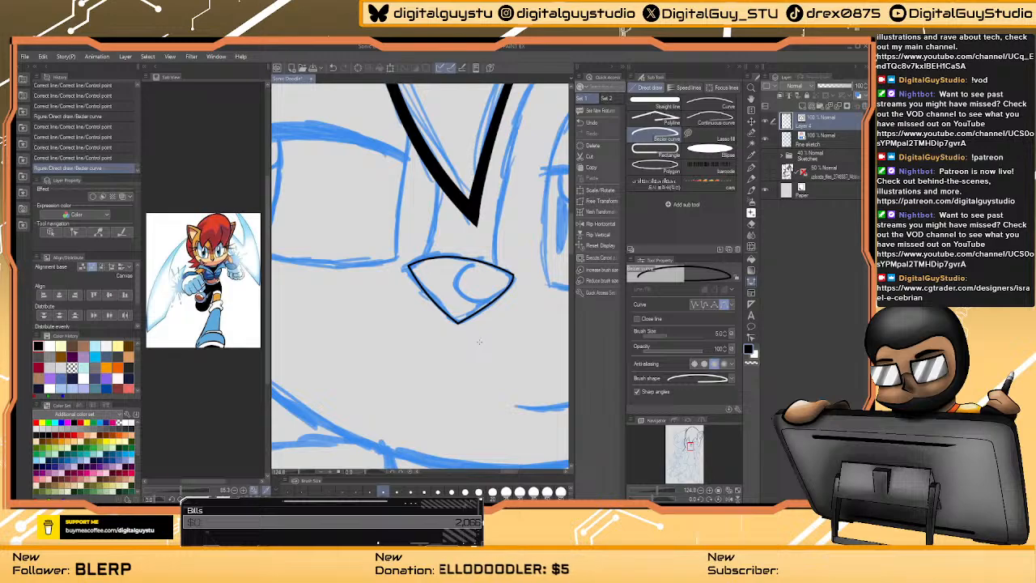
pyautogui.hotkey('ctrl', 'z')
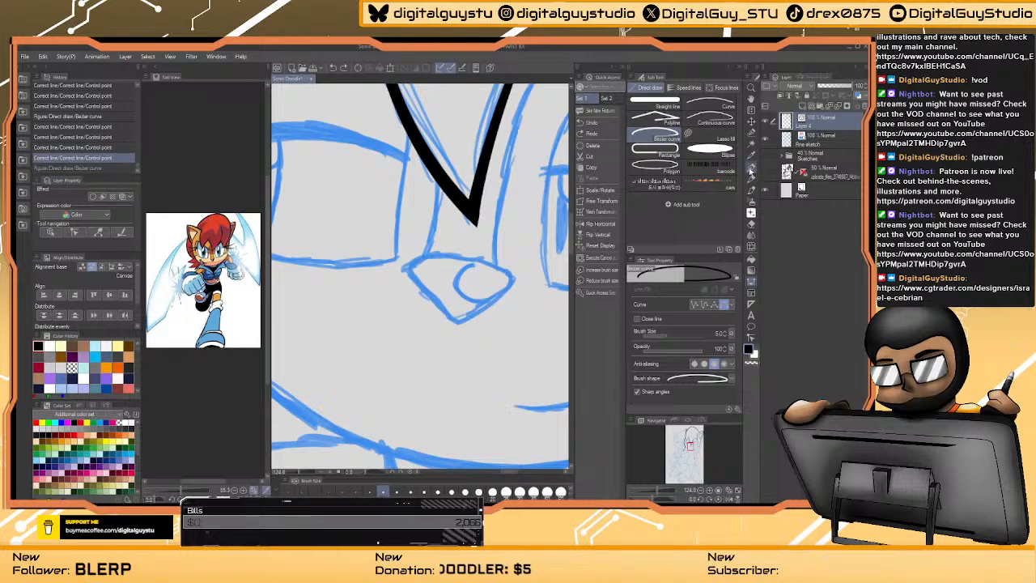
# - Try to draw the nose outline freehand with the G-pen at brush size 15, and undo the stroke
pyautogui.press('p')
pyautogui.click(465, 491)
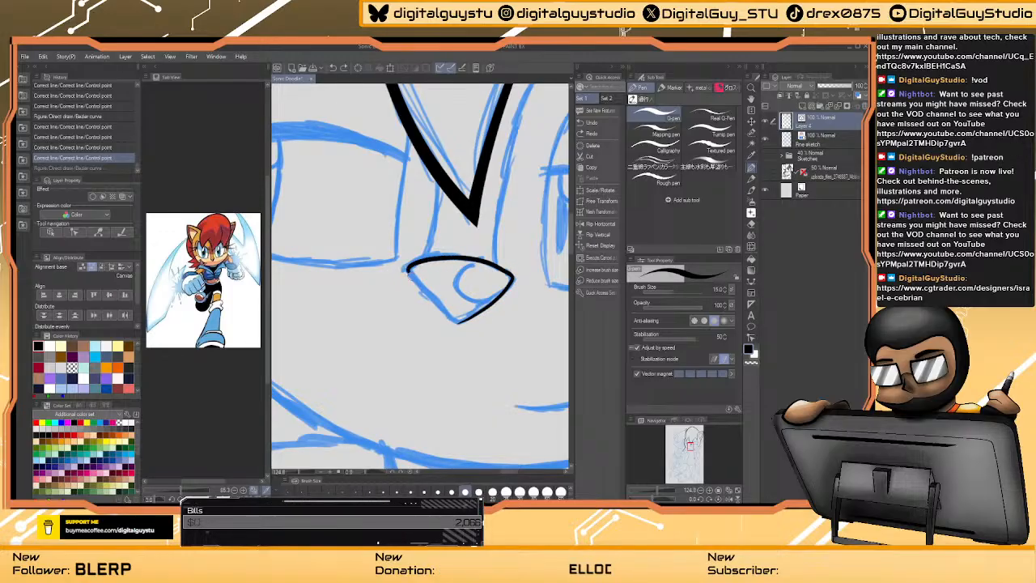
pyautogui.click(468, 319)
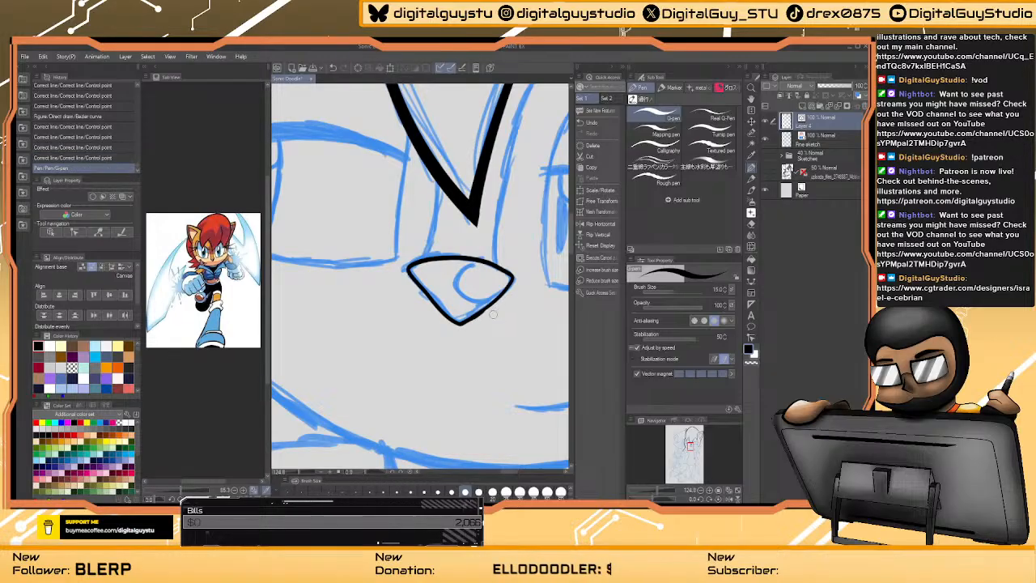
pyautogui.hotkey('ctrl', 'z')
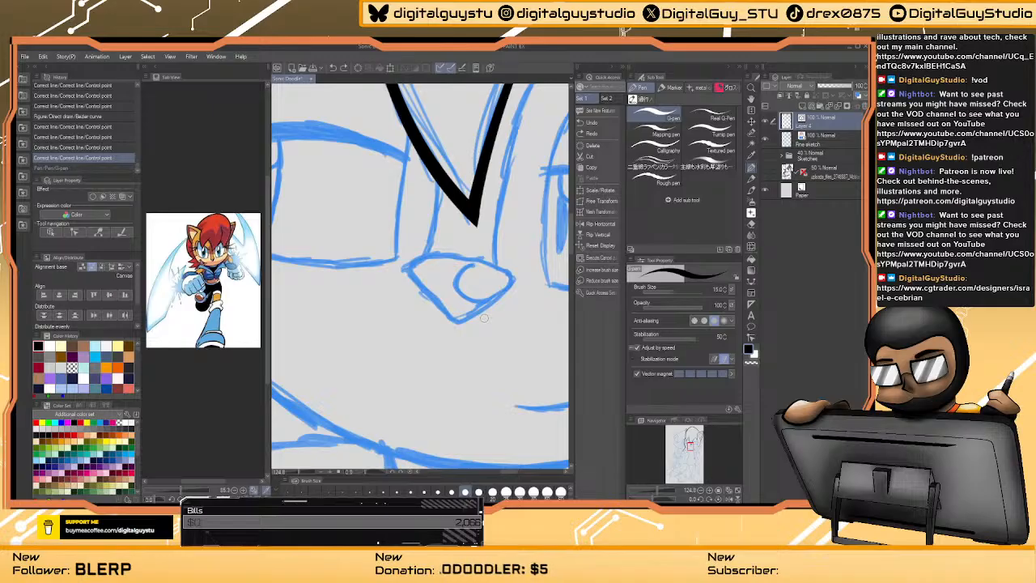
# - Try the freehand nose outline twice with the G-pen at brush size 20, undoing each stroke
pyautogui.press(']')
pyautogui.press(']')
pyautogui.press(']')
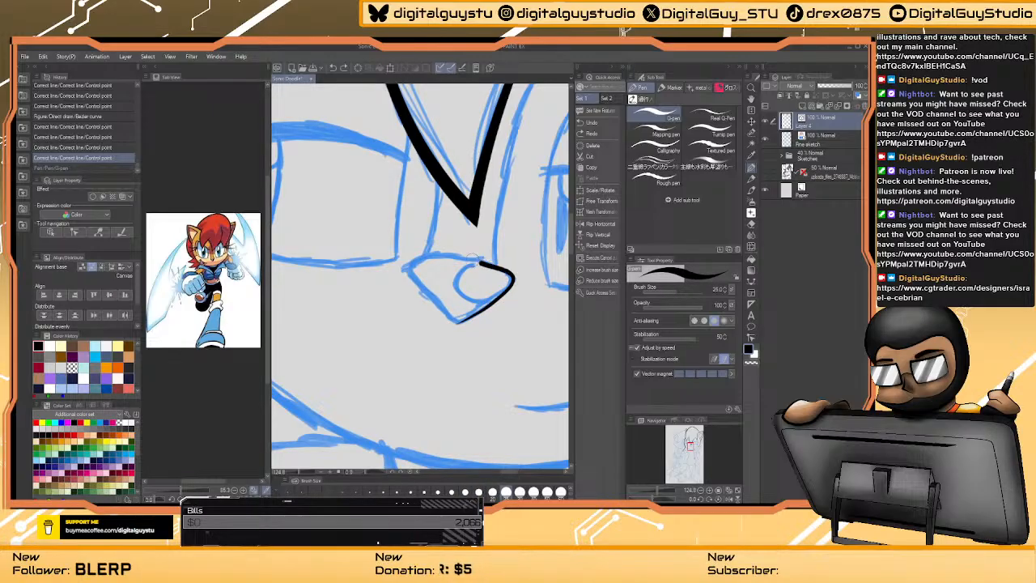
pyautogui.moveTo(441, 309); pyautogui.dragTo(463, 323)
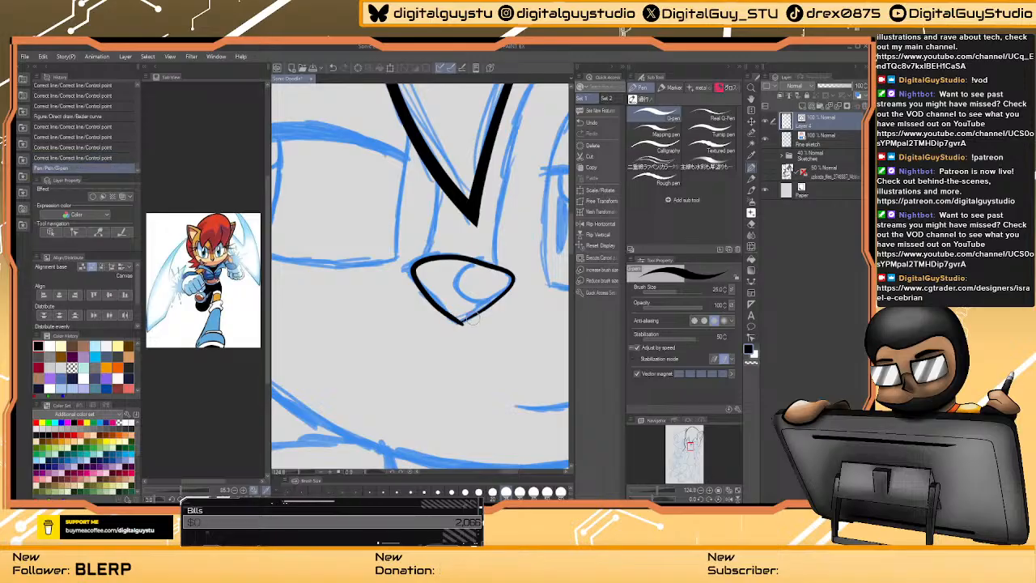
pyautogui.hotkey('ctrl', 'z')
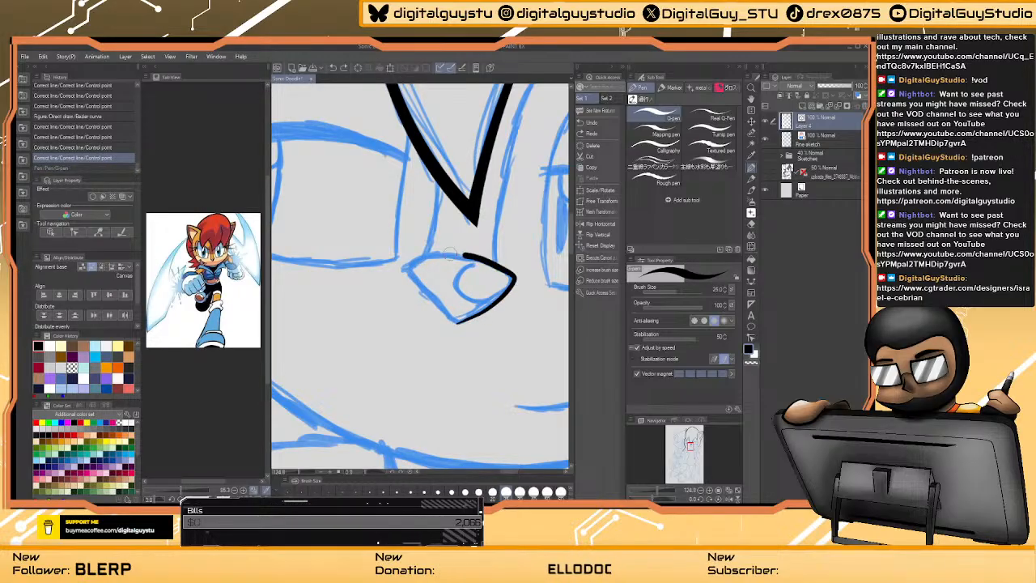
pyautogui.moveTo(411, 277); pyautogui.dragTo(459, 325)
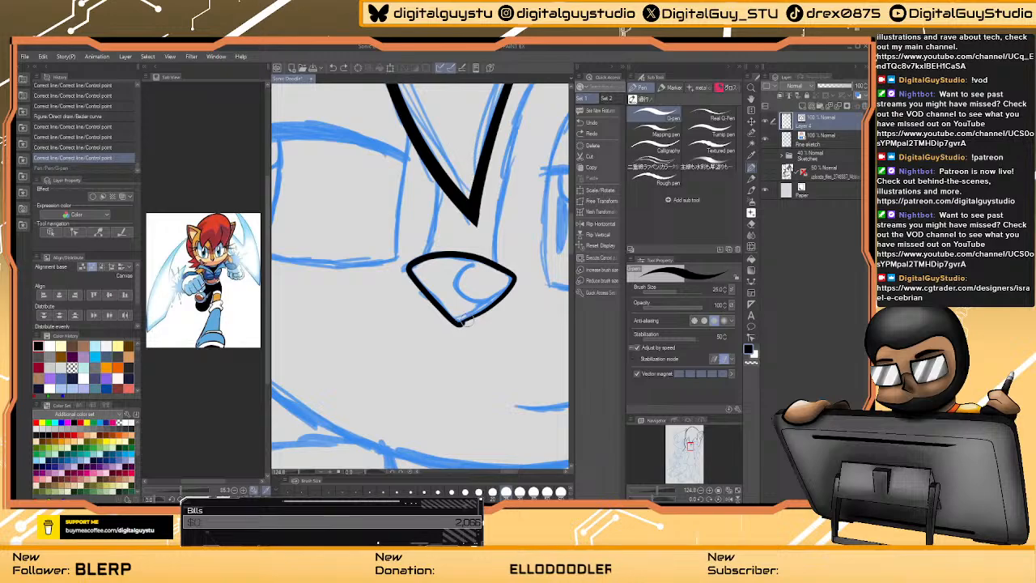
pyautogui.hotkey('ctrl', 'z')
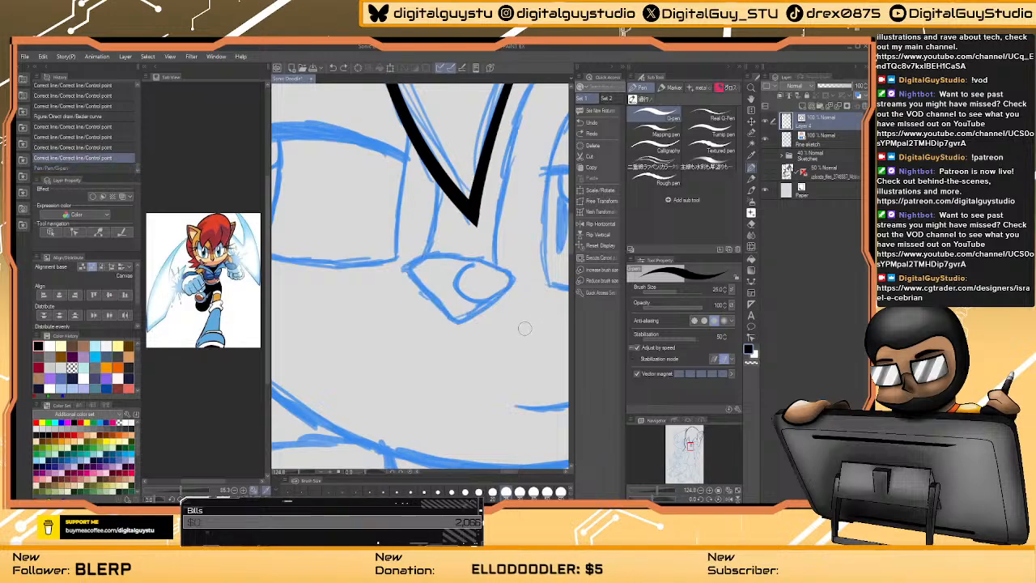
# - Trace the nose as a closed-looking Bezier curve at brush size 5, running from its lower tip around both upper corners
pyautogui.click(752, 282)
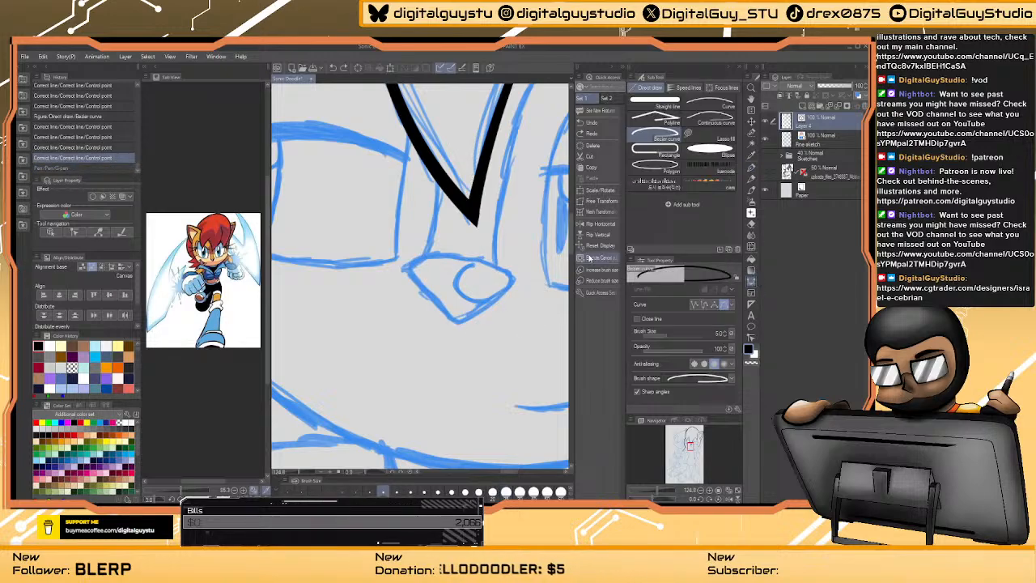
pyautogui.click(459, 321)
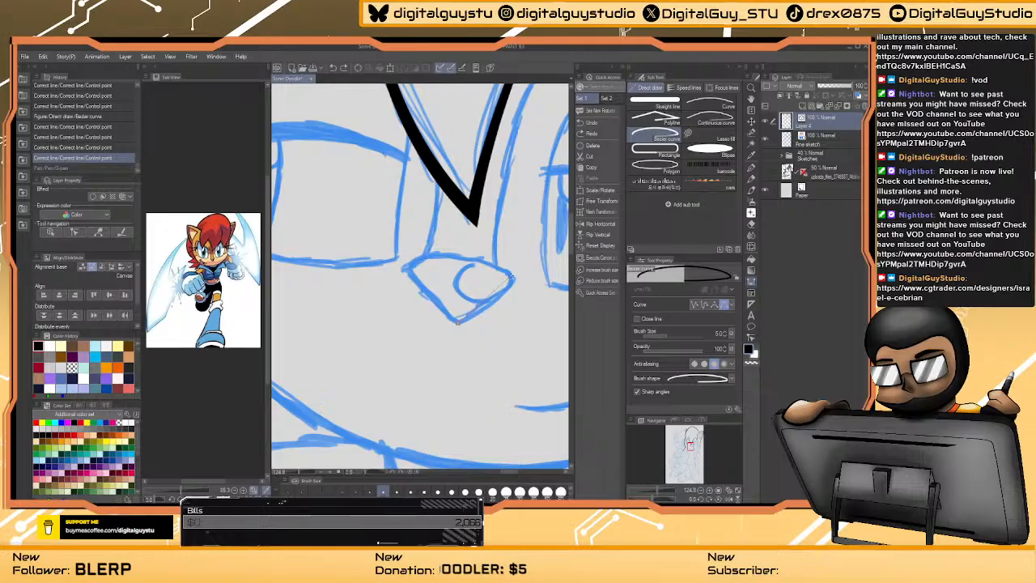
pyautogui.moveTo(510, 280); pyautogui.dragTo(510, 255)
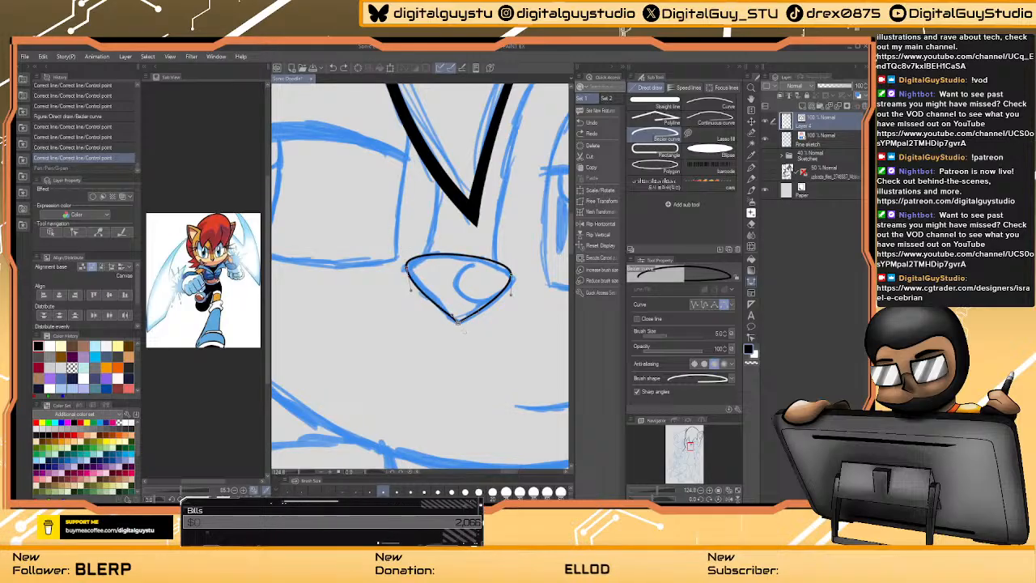
pyautogui.press('Return')
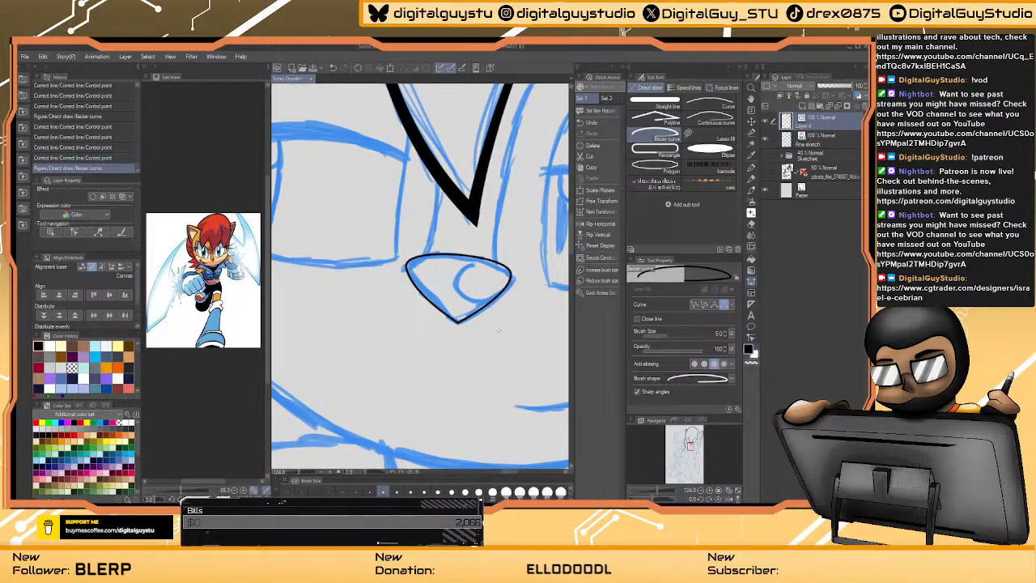
# - Refine the nose outline over the sketch by moving its control points at the upper edge and lower tip
pyautogui.moveTo(494, 322); pyautogui.dragTo(476, 349)
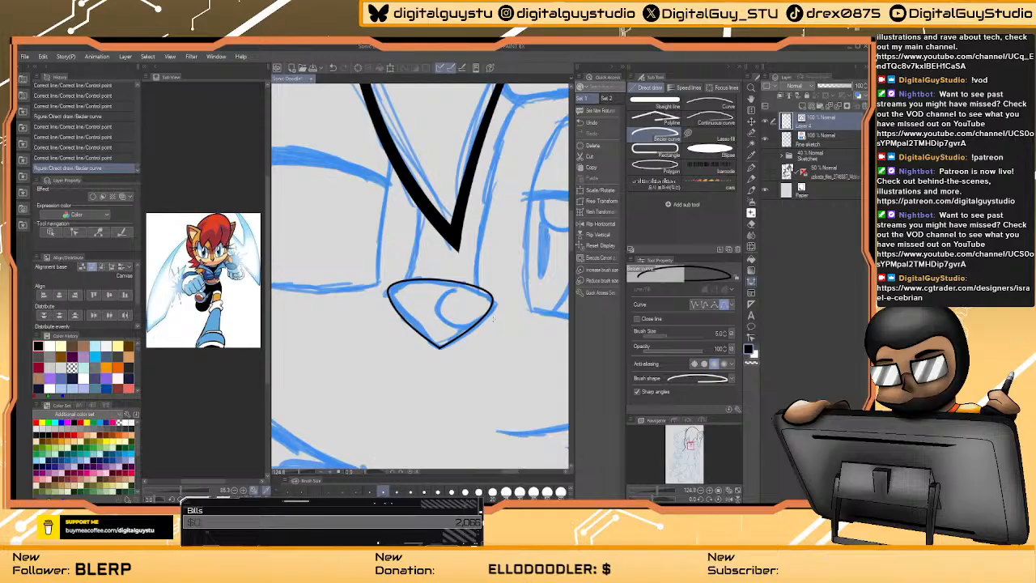
pyautogui.click(751, 337)
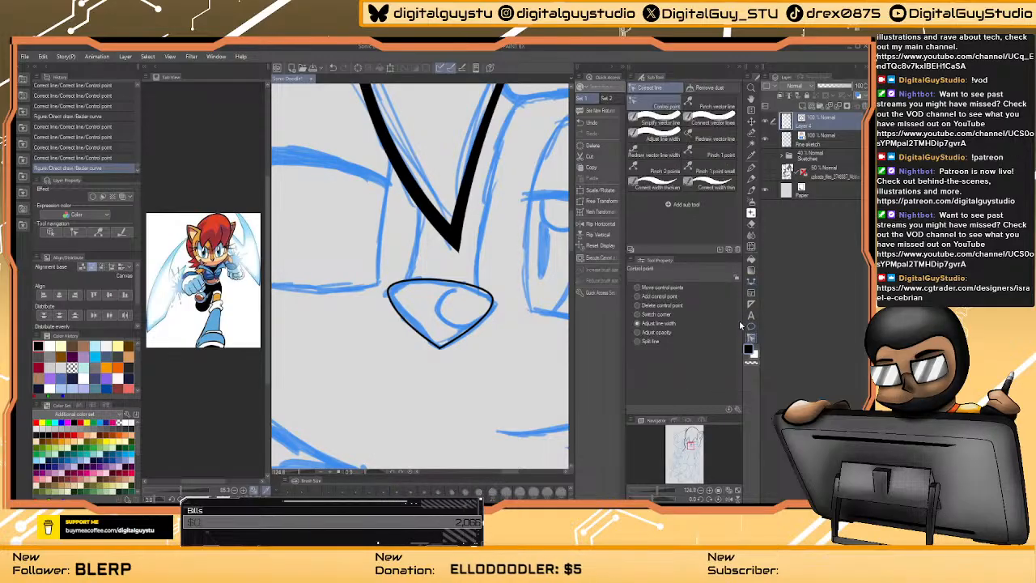
pyautogui.click(660, 288)
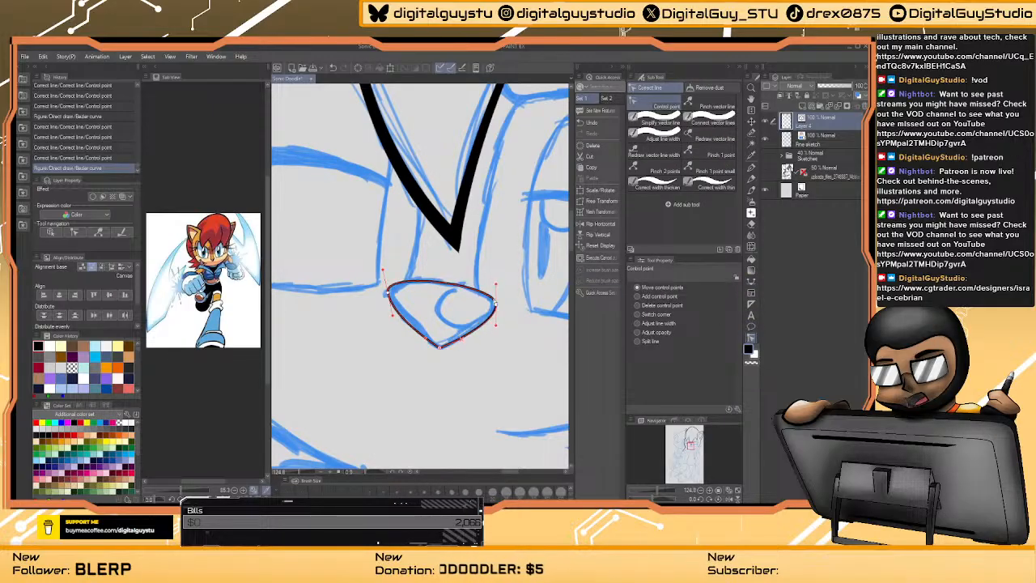
pyautogui.moveTo(453, 287); pyautogui.dragTo(454, 284)
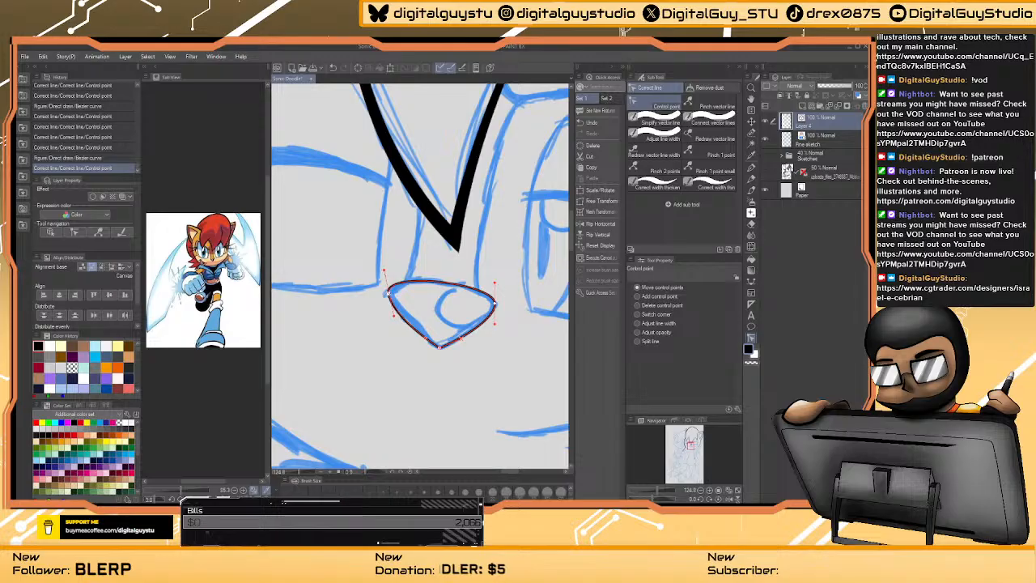
pyautogui.moveTo(439, 346); pyautogui.dragTo(443, 350)
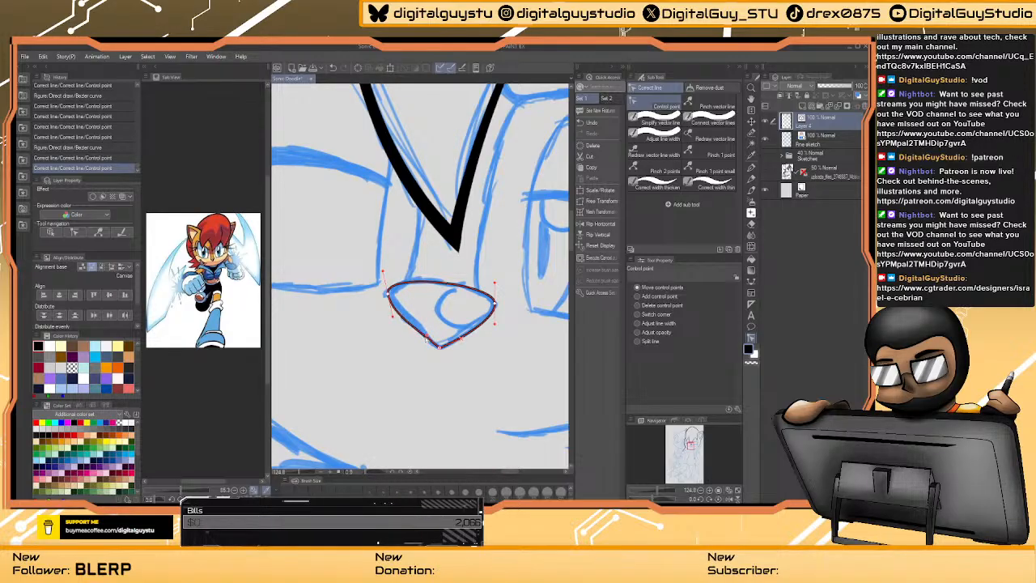
pyautogui.moveTo(427, 338); pyautogui.dragTo(423, 334)
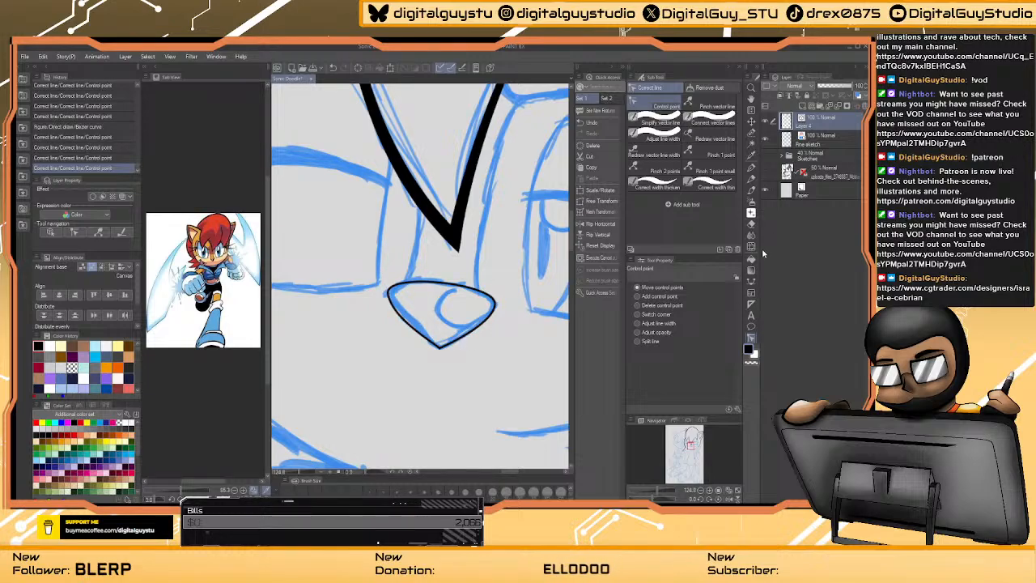
# - Round the lower tip of the nose outline with Switch corner and adjust the curve handles on both sides of it
pyautogui.click(637, 314)
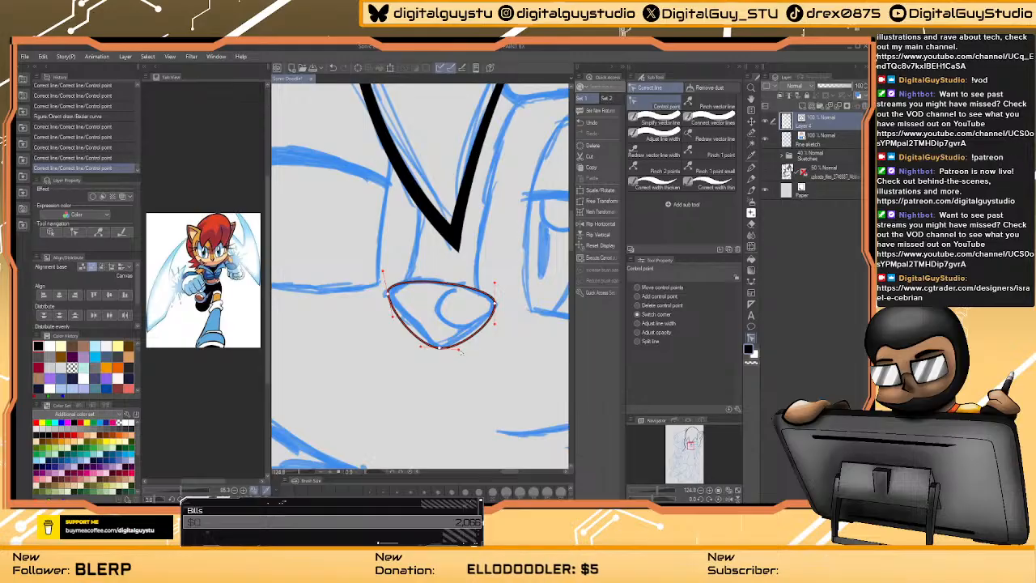
pyautogui.click(459, 347)
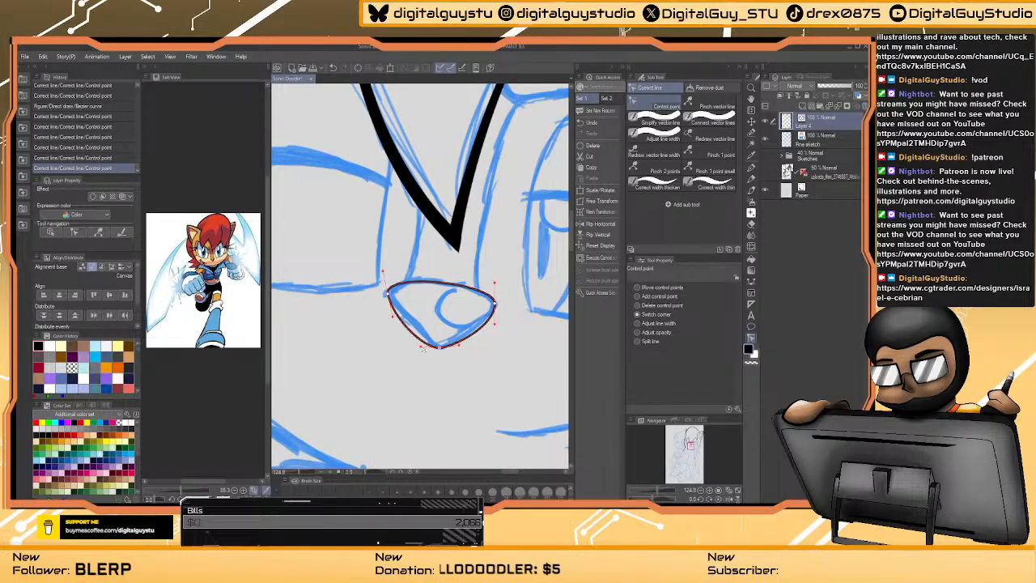
pyautogui.click(421, 347)
pyautogui.click(421, 347)
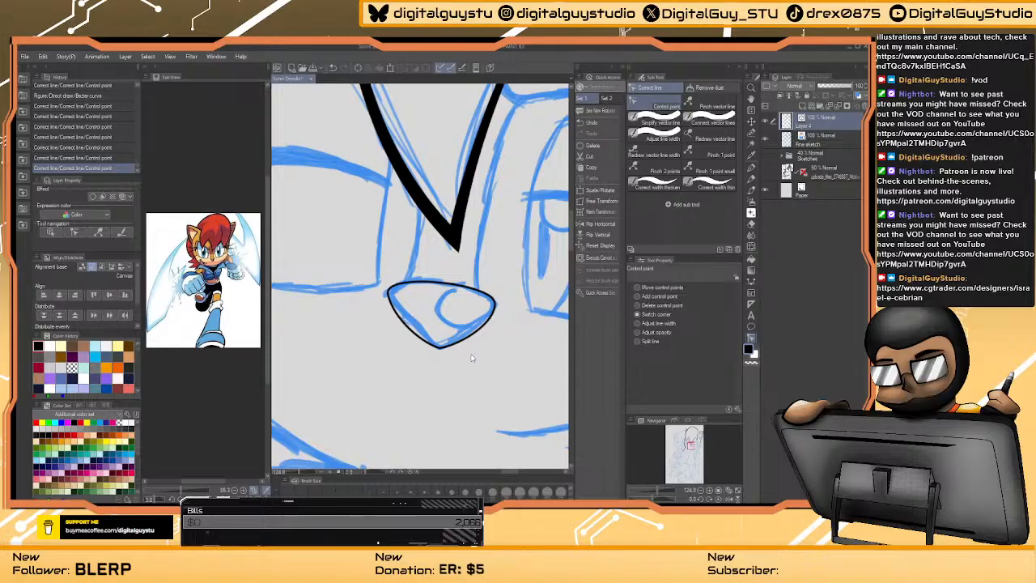
# - Draw the round highlight inside the nose with the G-pen at brush size 15, undoing a first stroke made at a larger size
pyautogui.hscroll(5, 475, 324)
pyautogui.scroll(2, 475, 324)
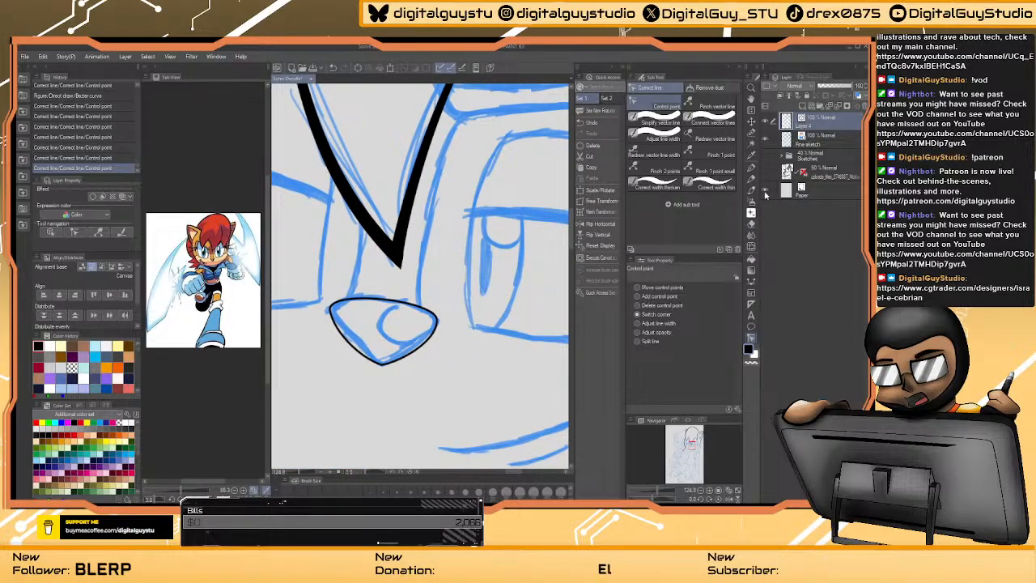
pyautogui.click(752, 170)
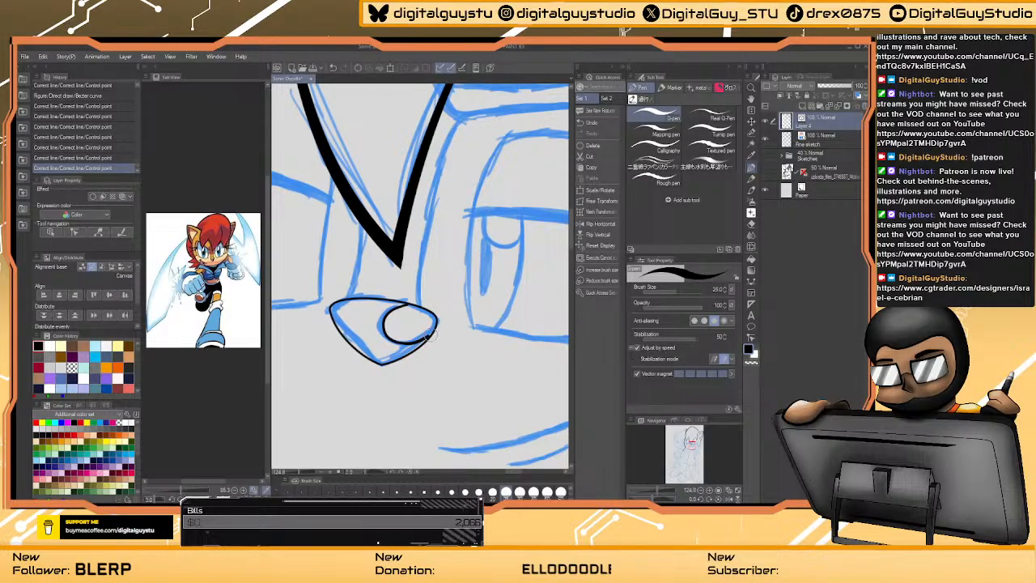
pyautogui.moveTo(429, 334); pyautogui.dragTo(427, 330)
pyautogui.hotkey('ctrl', 'z')
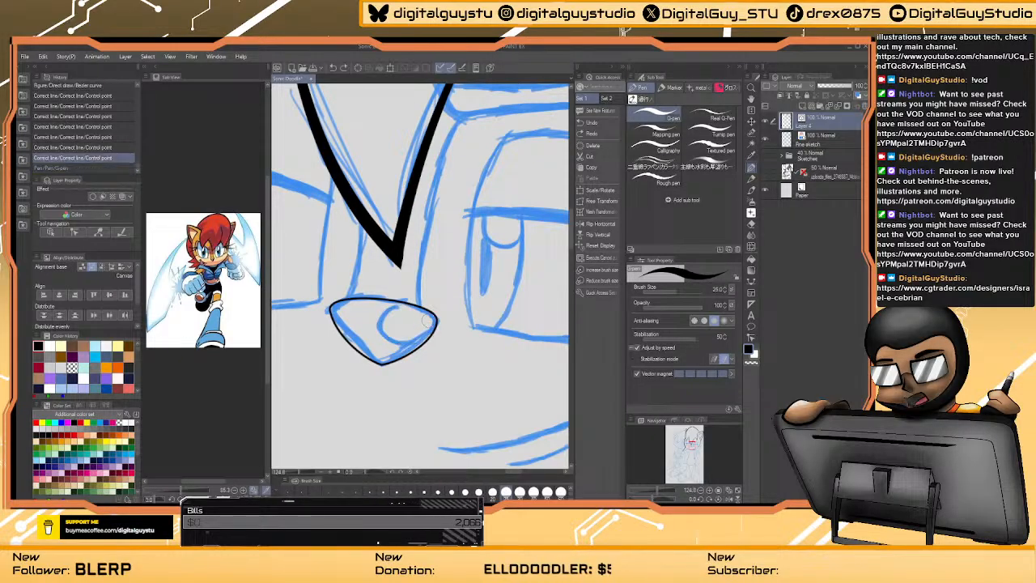
pyautogui.scroll(2, 389, 296)
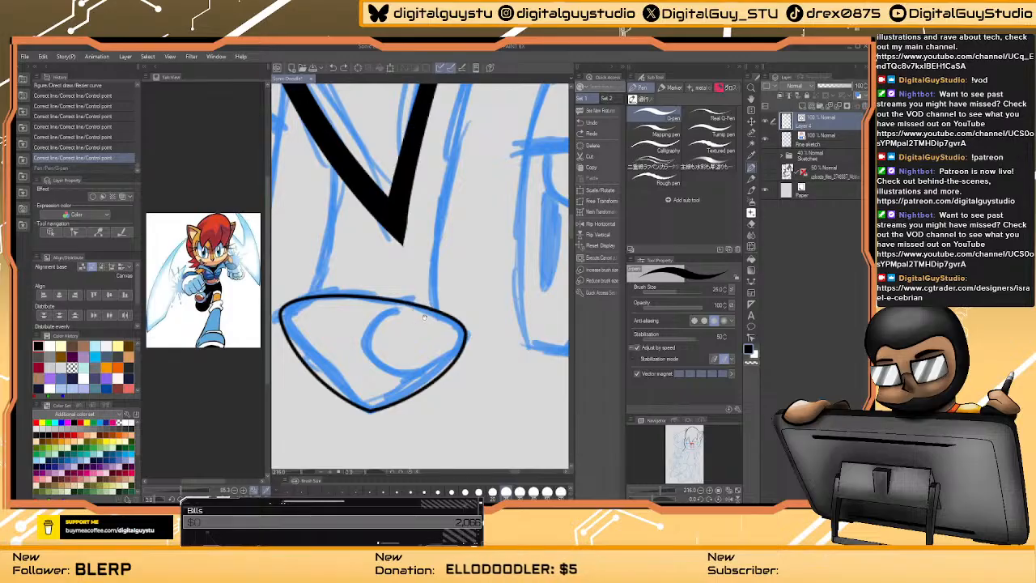
pyautogui.scroll(2, 433, 271)
pyautogui.press('[')
pyautogui.press('[')
pyautogui.press('[')
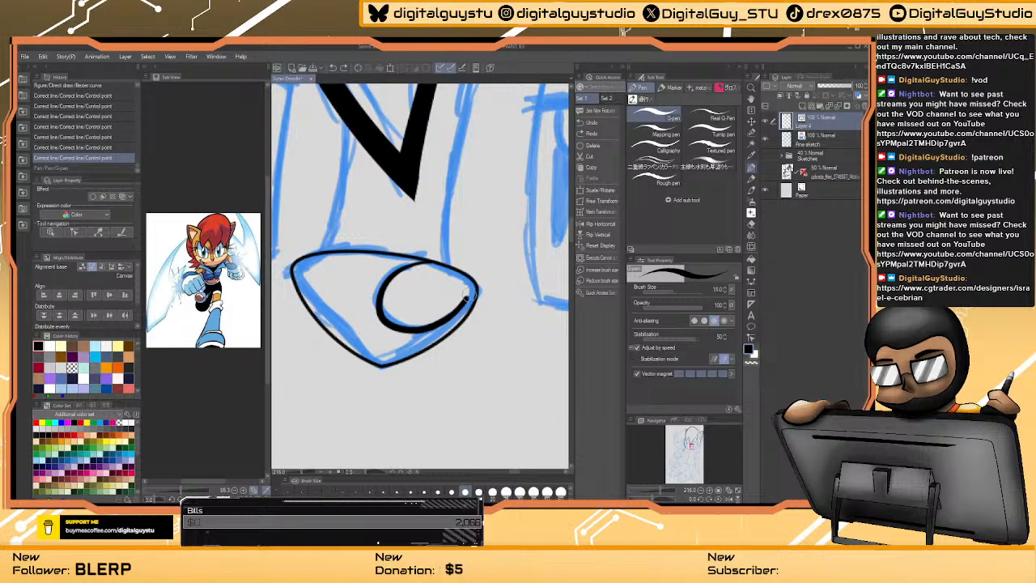
pyautogui.moveTo(474, 279); pyautogui.dragTo(477, 272)
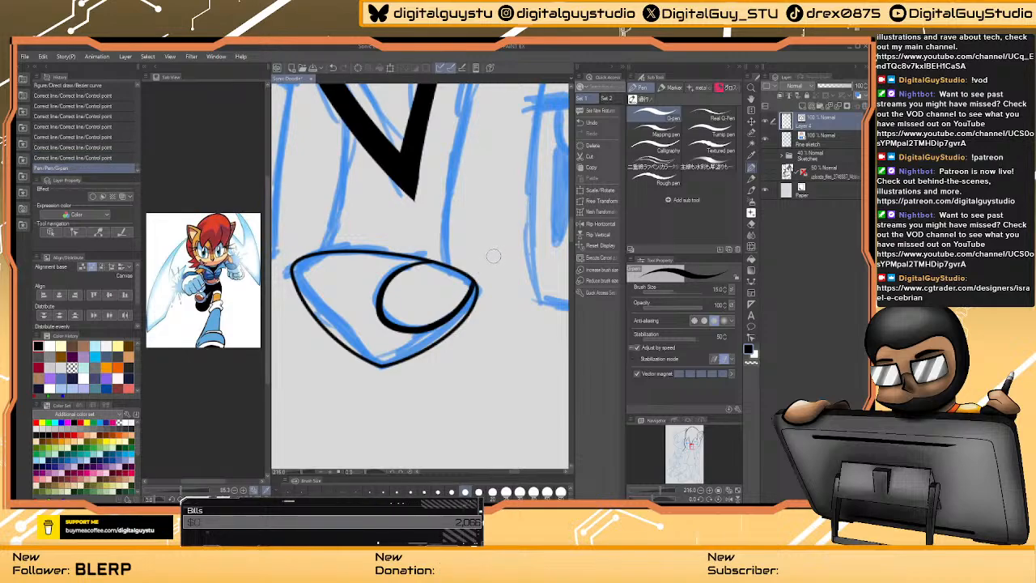
# - Ink the female character's smile line over the sketch with the G-pen at brush size 25
pyautogui.scroll(-5, 491, 224)
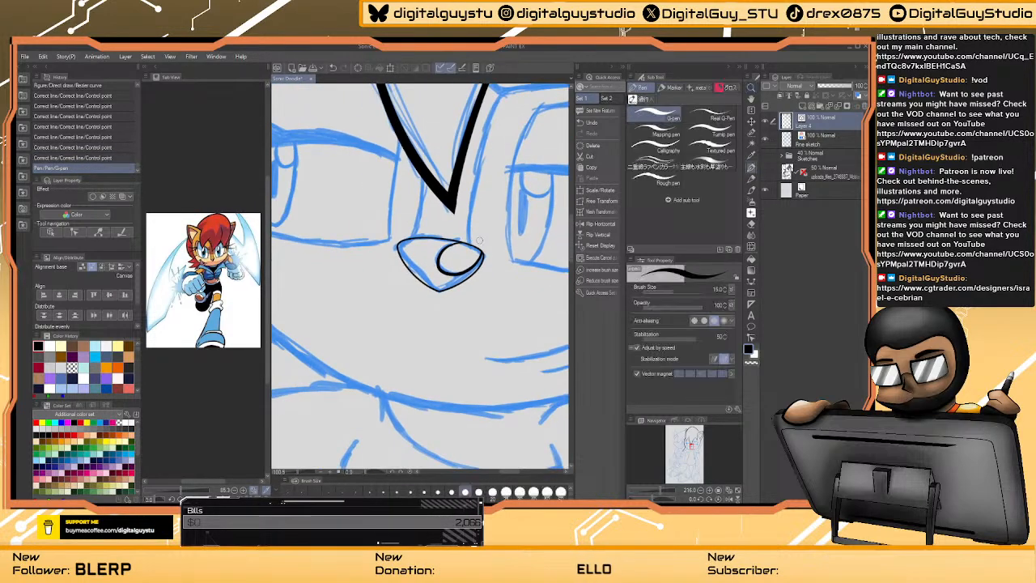
pyautogui.scroll(-3, 473, 274)
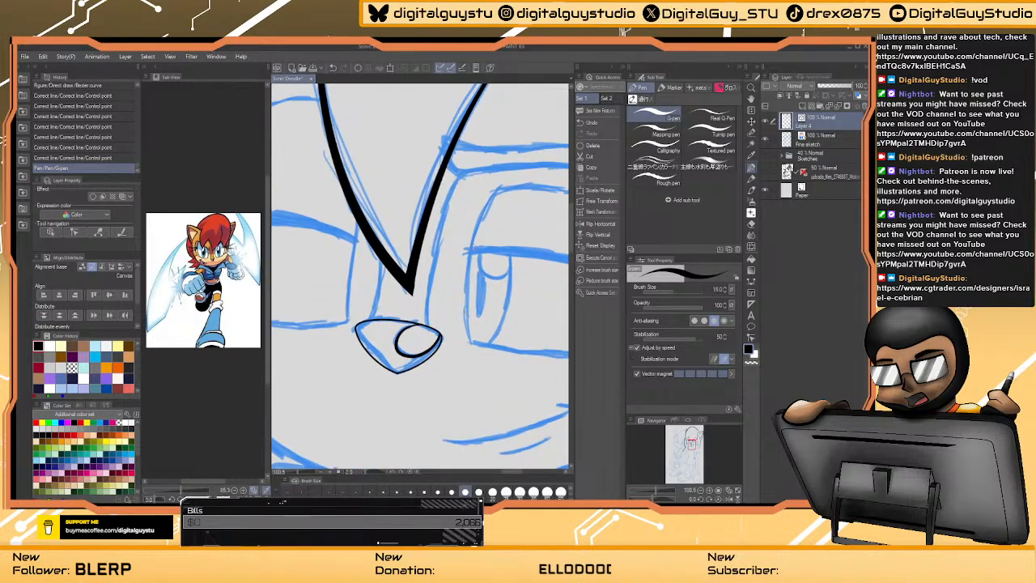
pyautogui.moveTo(473, 268); pyautogui.dragTo(448, 223)
pyautogui.press(']')
pyautogui.press(']')
pyautogui.press(']')
pyautogui.moveTo(413, 344); pyautogui.dragTo(433, 340)
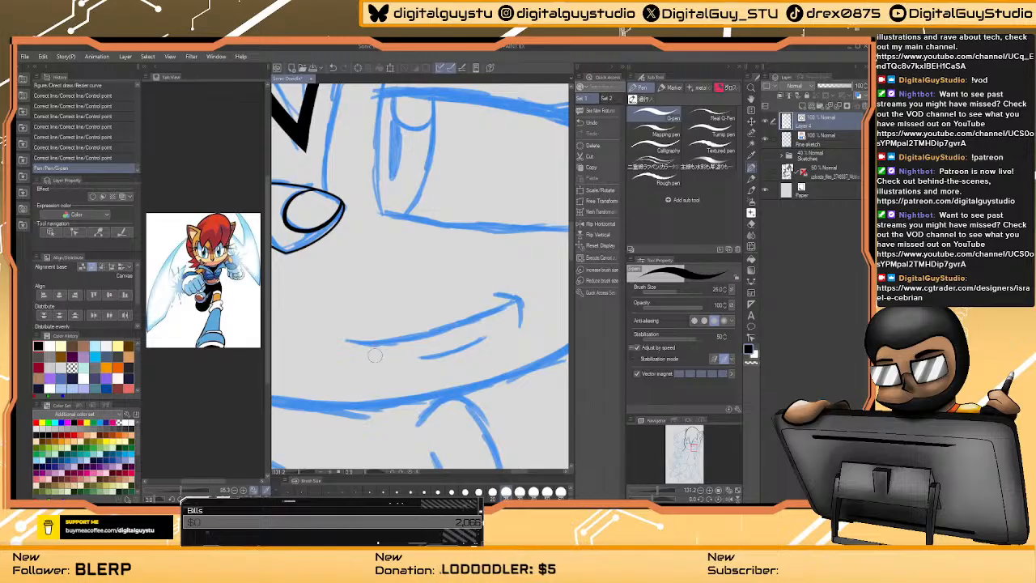
pyautogui.moveTo(345, 341)
pyautogui.mouseDown()
pyautogui.moveTo(428, 335)
pyautogui.moveTo(518, 297)
pyautogui.mouseUp()
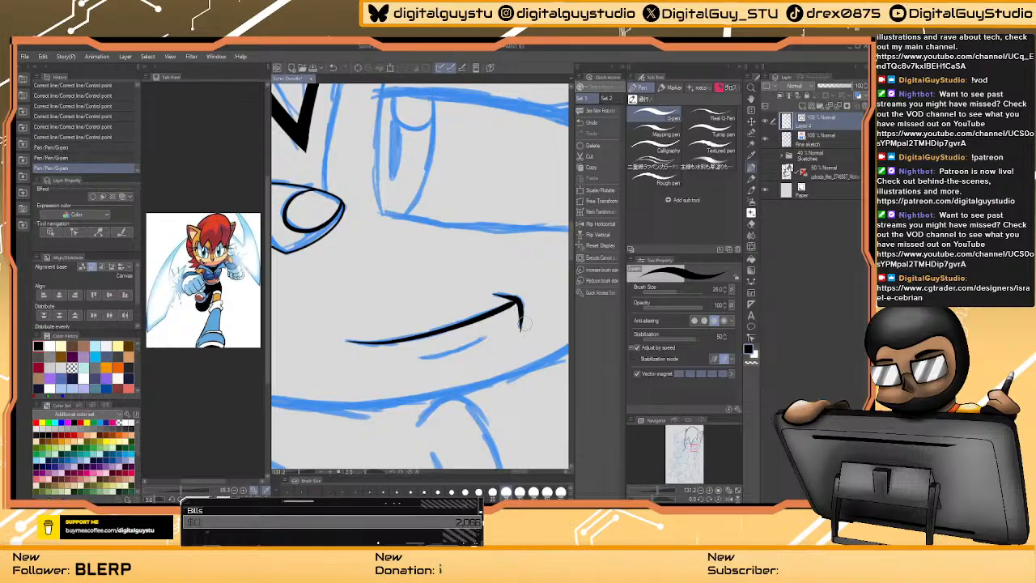
# - Redraw the hooked corner at the end of the smile and ink the short lower-lip line beneath it with the G-pen
pyautogui.hotkey('ctrl', 'z')
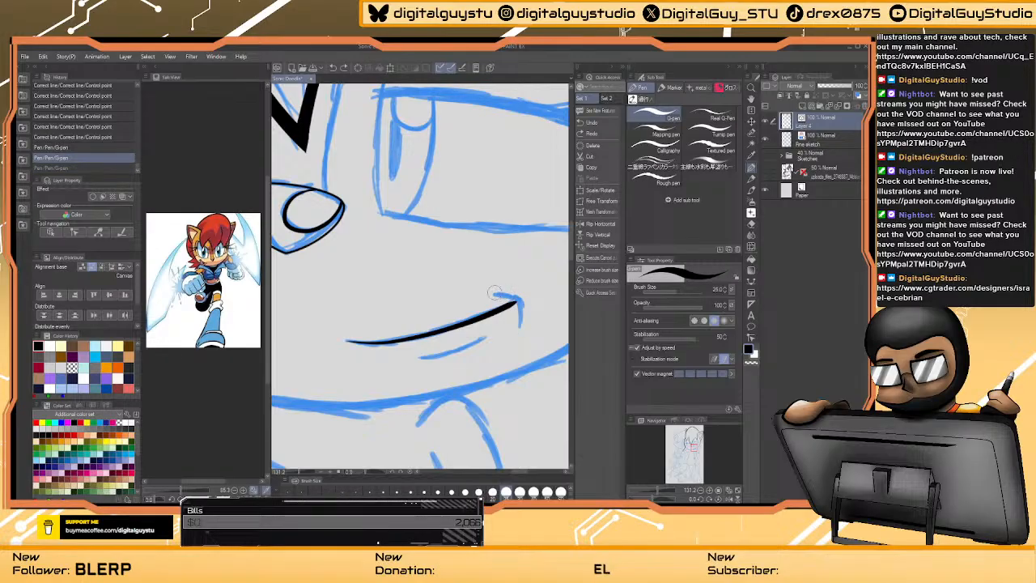
pyautogui.moveTo(522, 305); pyautogui.dragTo(522, 324)
pyautogui.hotkey('ctrl', 'z')
pyautogui.hotkey('ctrl', 'z')
pyautogui.hotkey('ctrl', 'z')
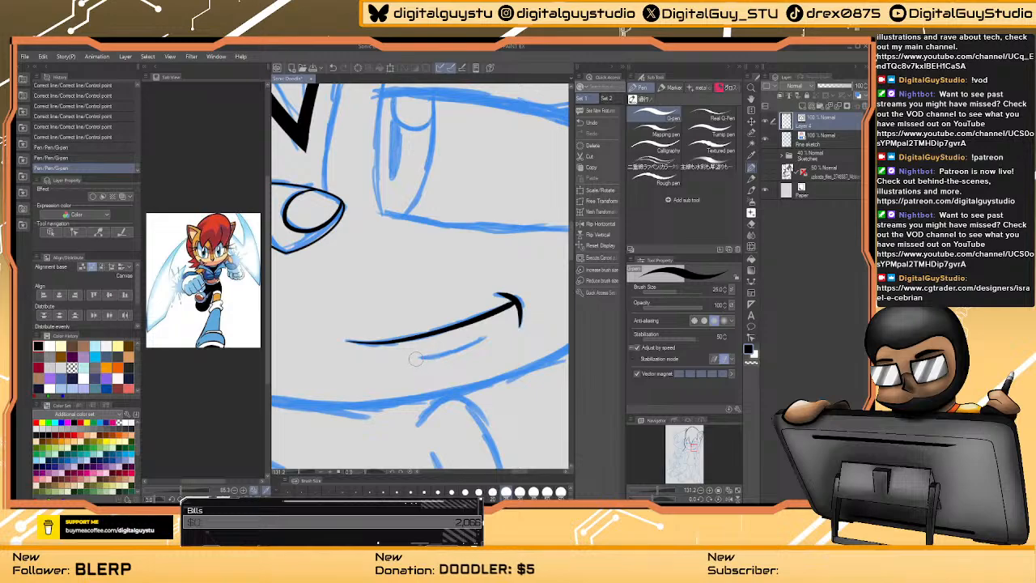
pyautogui.moveTo(417, 357)
pyautogui.mouseDown()
pyautogui.moveTo(487, 333)
pyautogui.moveTo(442, 356)
pyautogui.moveTo(488, 335)
pyautogui.mouseUp()
pyautogui.hotkey('ctrl', 'z')
# - Trace the underside and outer lash spikes of the right-hand eye's upper lash line with a Bezier curve at brush size 5
pyautogui.moveTo(458, 293); pyautogui.dragTo(507, 390)
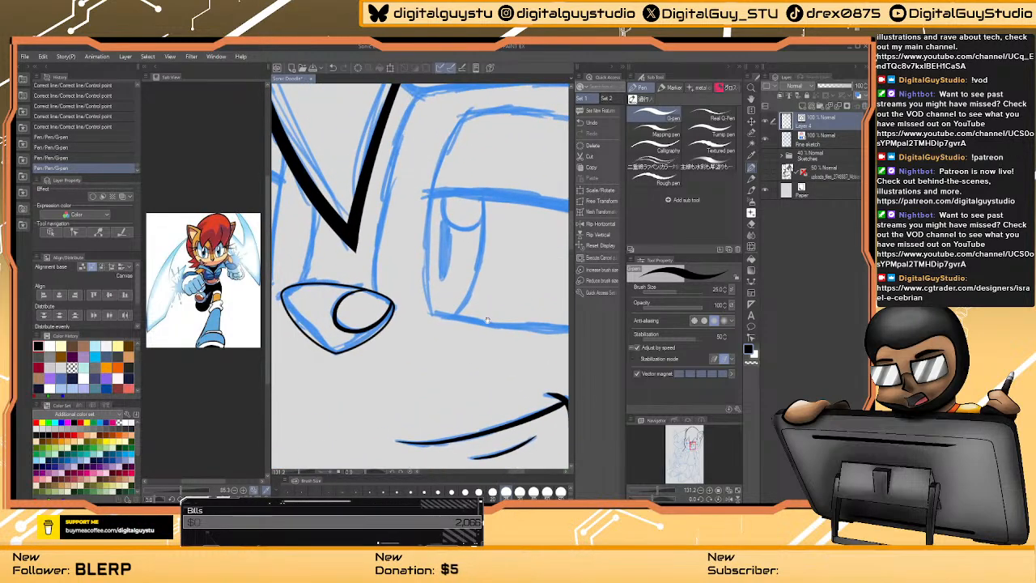
pyautogui.moveTo(551, 266)
pyautogui.mouseDown()
pyautogui.moveTo(454, 321)
pyautogui.moveTo(421, 320)
pyautogui.mouseUp()
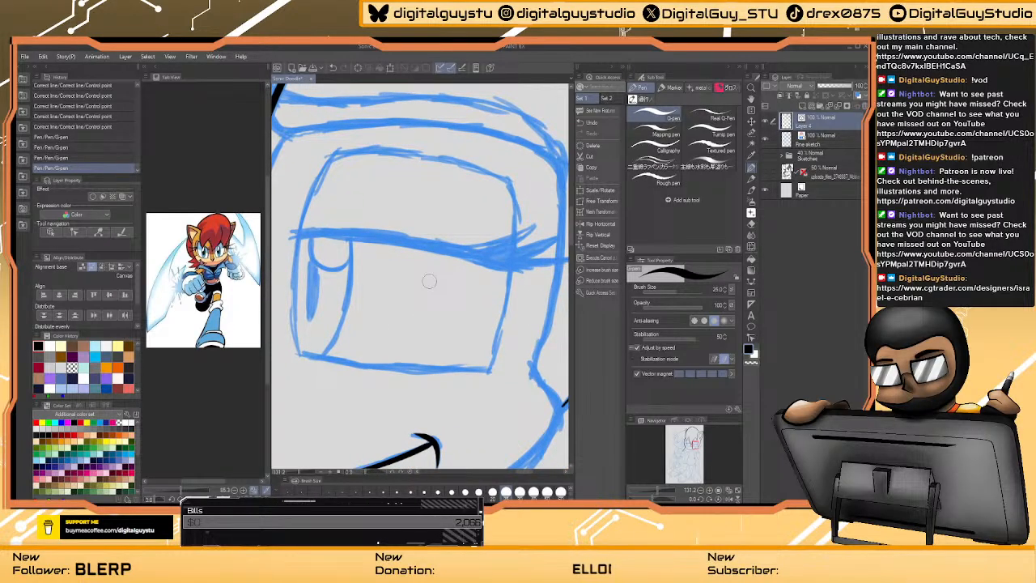
pyautogui.click(751, 262)
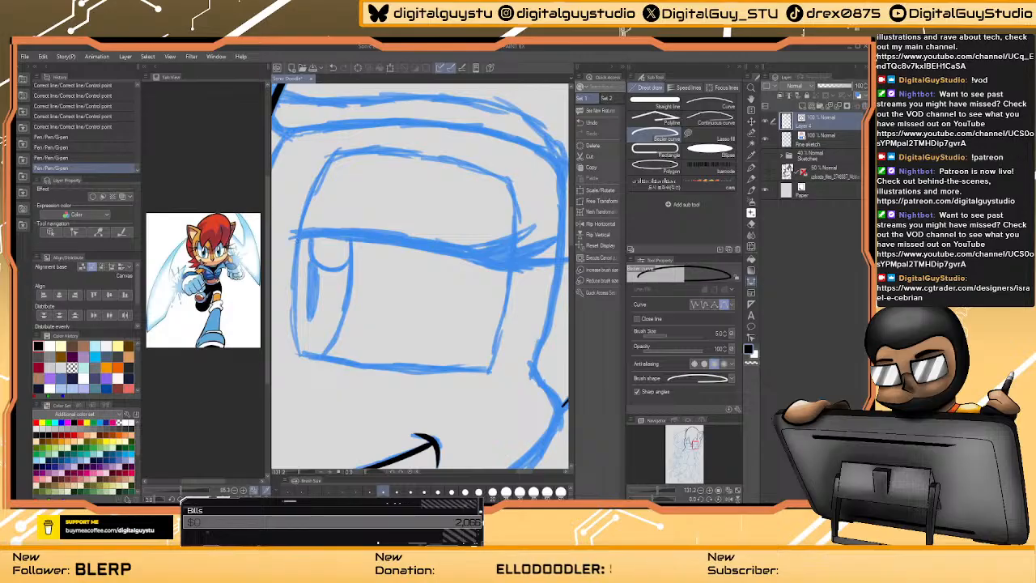
pyautogui.click(289, 241)
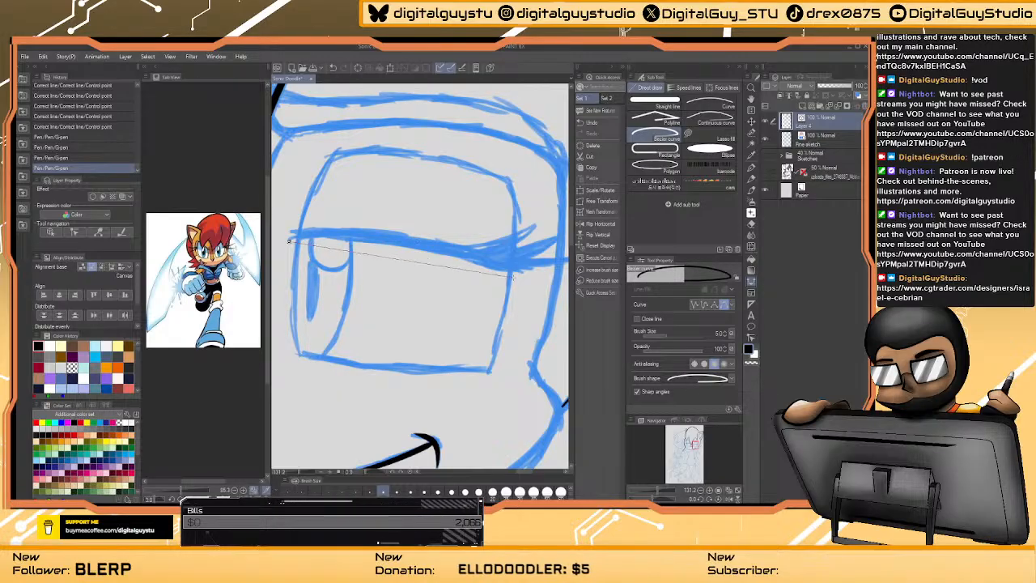
pyautogui.moveTo(502, 267); pyautogui.dragTo(478, 291)
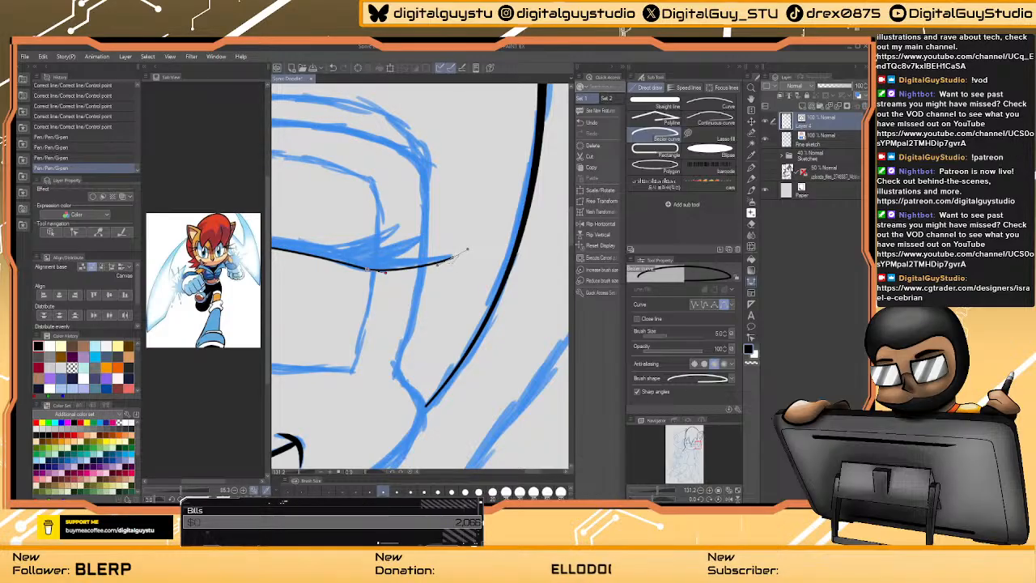
pyautogui.moveTo(467, 249); pyautogui.dragTo(477, 242)
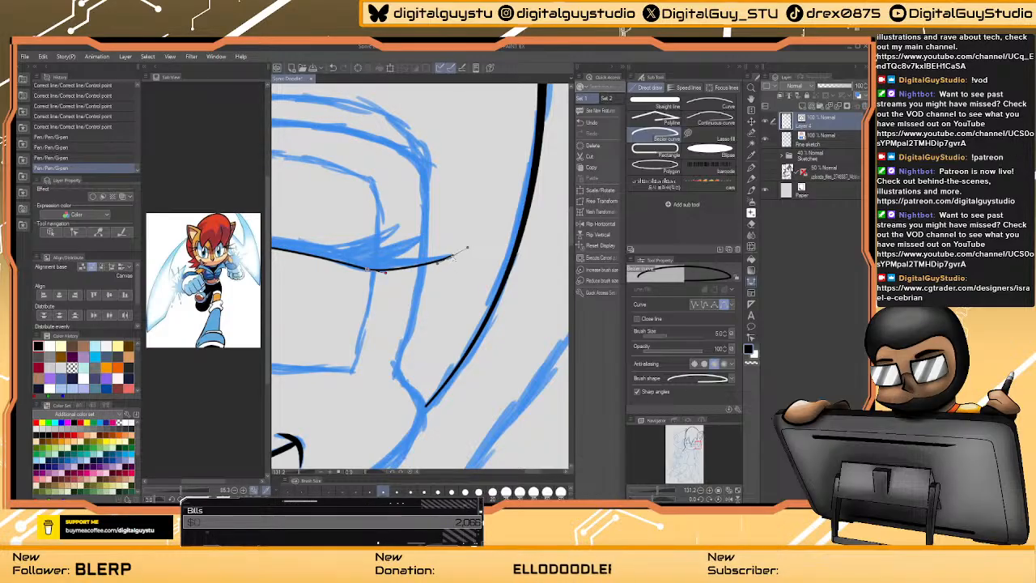
pyautogui.keyDown('alt'); pyautogui.click(452, 256); pyautogui.keyUp('alt')
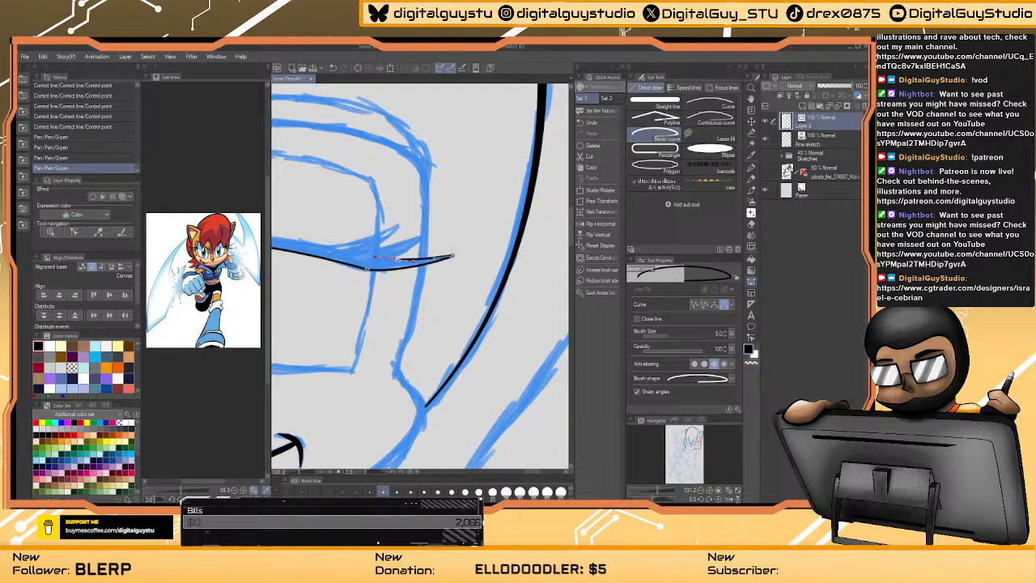
pyautogui.moveTo(396, 261); pyautogui.dragTo(432, 224)
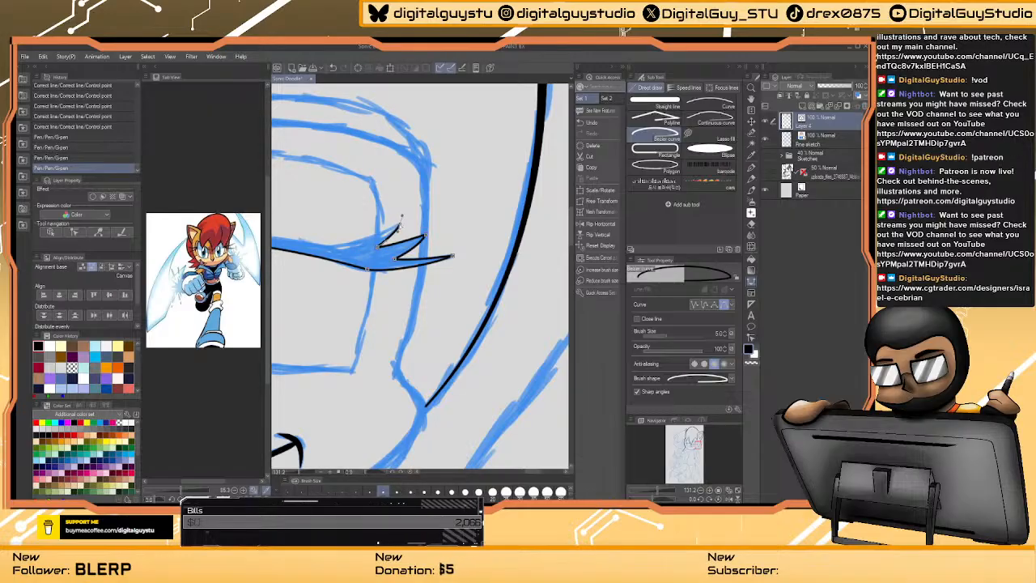
# - Continue the Bezier curve along the upper edge of the right-hand lash line and close it at the inner eye corner
pyautogui.scroll(-2, 357, 210)
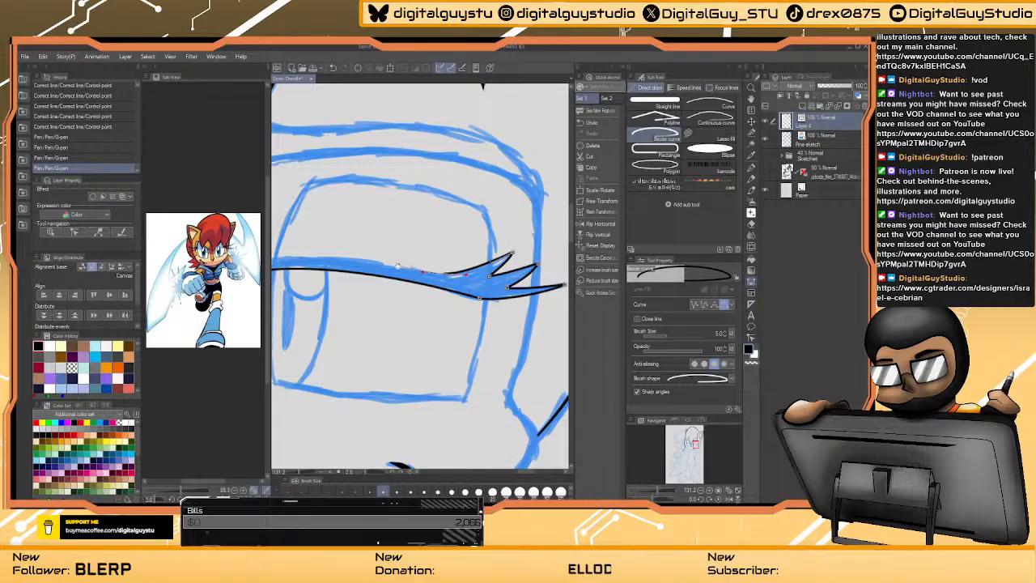
pyautogui.moveTo(397, 266); pyautogui.dragTo(461, 268)
pyautogui.moveTo(386, 258); pyautogui.dragTo(360, 257)
pyautogui.click(330, 272)
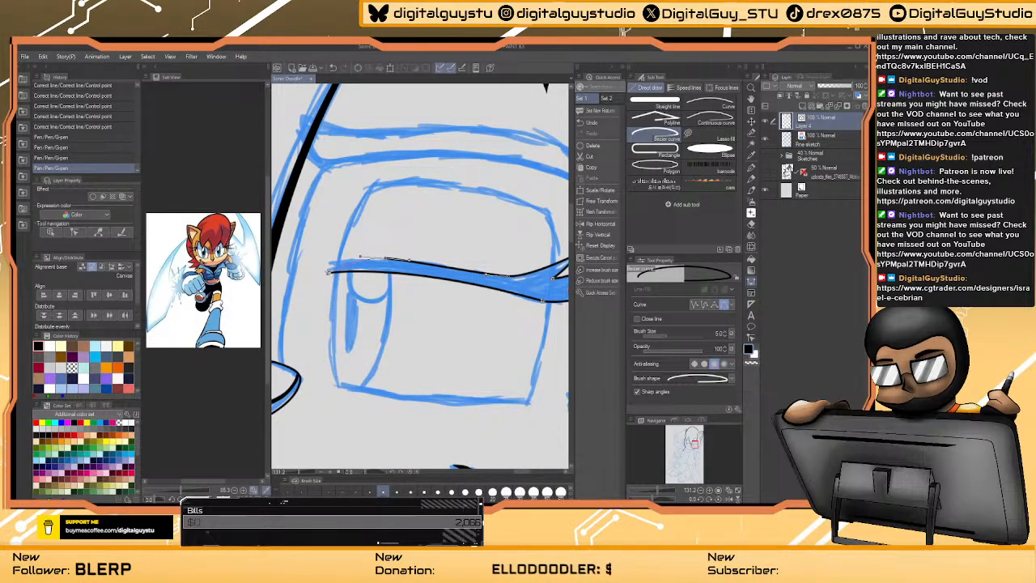
pyautogui.click(329, 272)
# - Trace the left-hand eye's upper lash line, including its outer spikes, as a closed outline with a Bezier curve at brush size 5
pyautogui.moveTo(417, 324)
pyautogui.mouseDown()
pyautogui.moveTo(438, 339)
pyautogui.moveTo(445, 316)
pyautogui.moveTo(502, 304)
pyautogui.mouseUp()
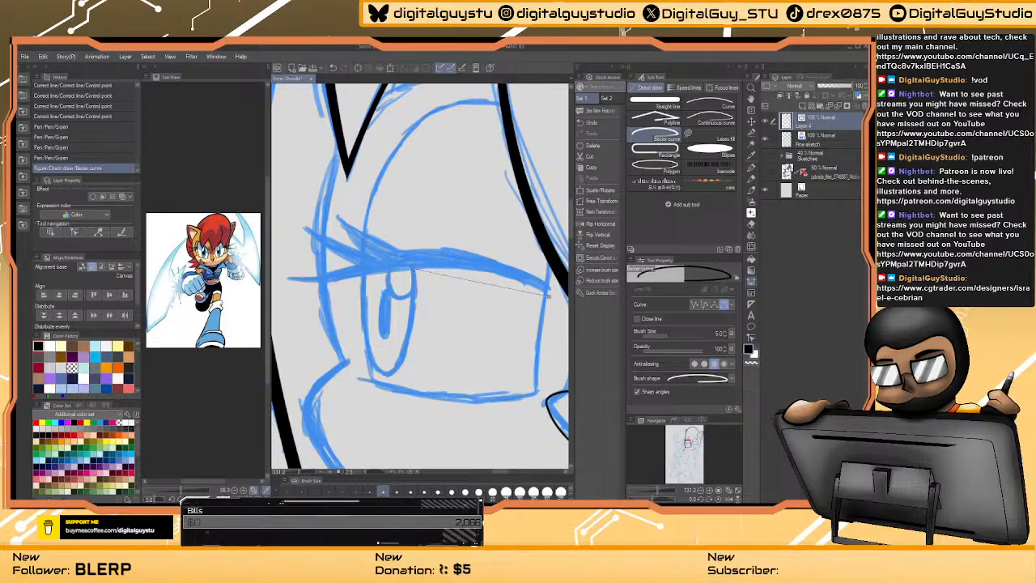
pyautogui.moveTo(547, 297); pyautogui.dragTo(548, 296)
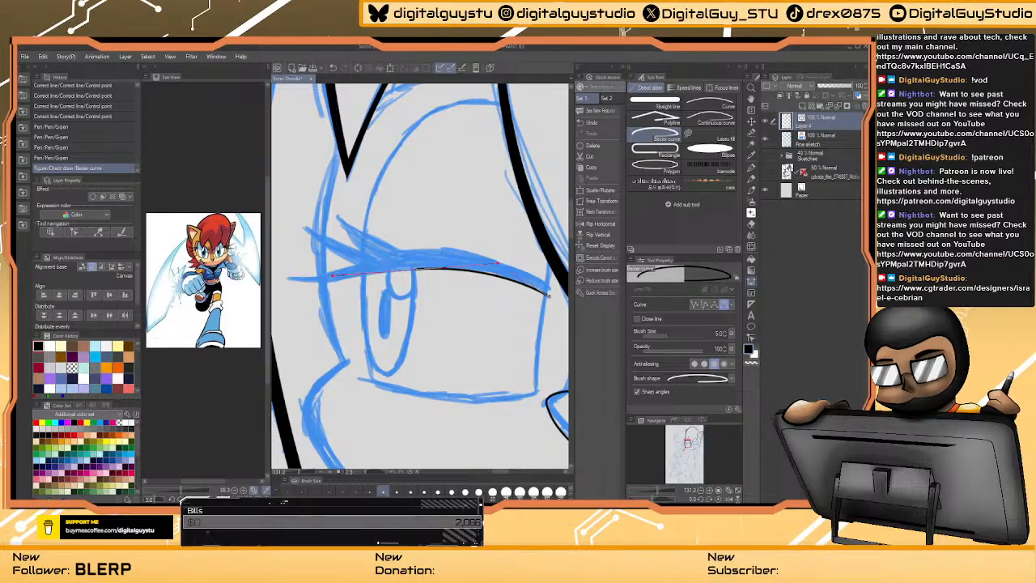
pyautogui.moveTo(287, 279); pyautogui.dragTo(273, 271)
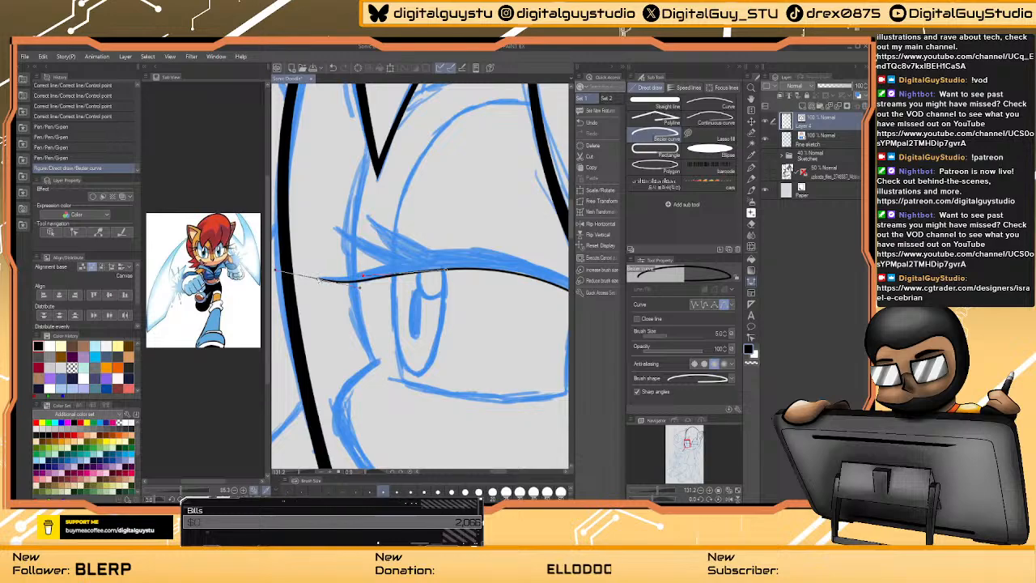
pyautogui.moveTo(362, 276); pyautogui.dragTo(388, 266)
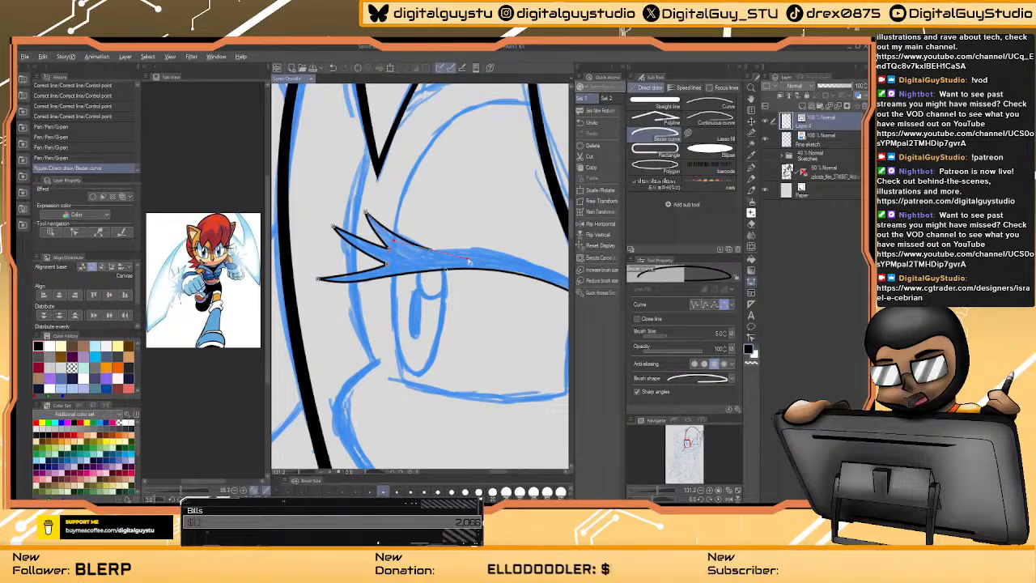
pyautogui.moveTo(528, 260); pyautogui.dragTo(453, 227)
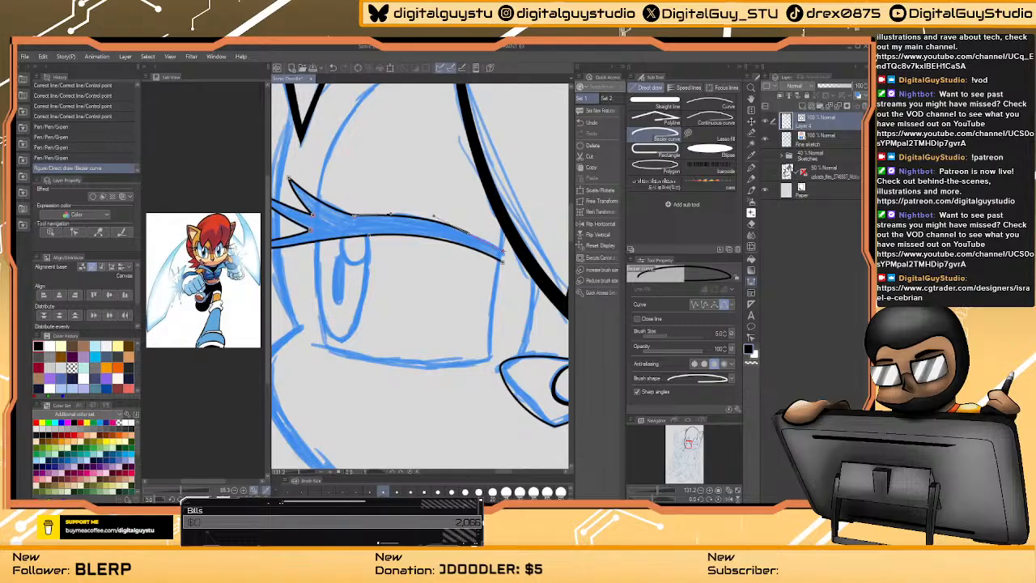
pyautogui.doubleClick(502, 260)
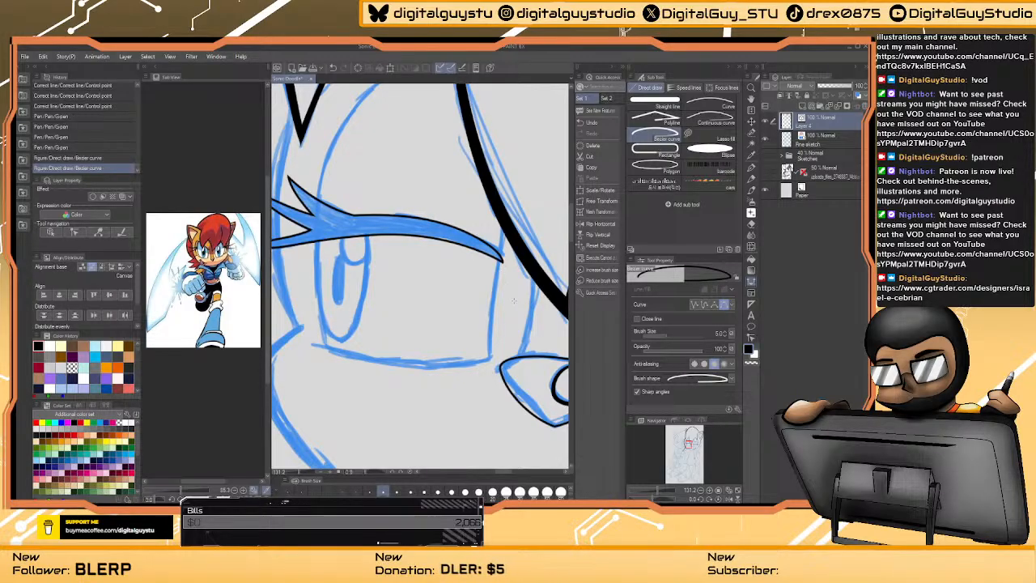
# - Ink the left-hand eye's outline with Bezier curves: the arched outer side from the hair strand, the lower edge and the inner side
pyautogui.moveTo(427, 287)
pyautogui.mouseDown()
pyautogui.moveTo(467, 314)
pyautogui.moveTo(473, 230)
pyautogui.moveTo(444, 192)
pyautogui.mouseUp()
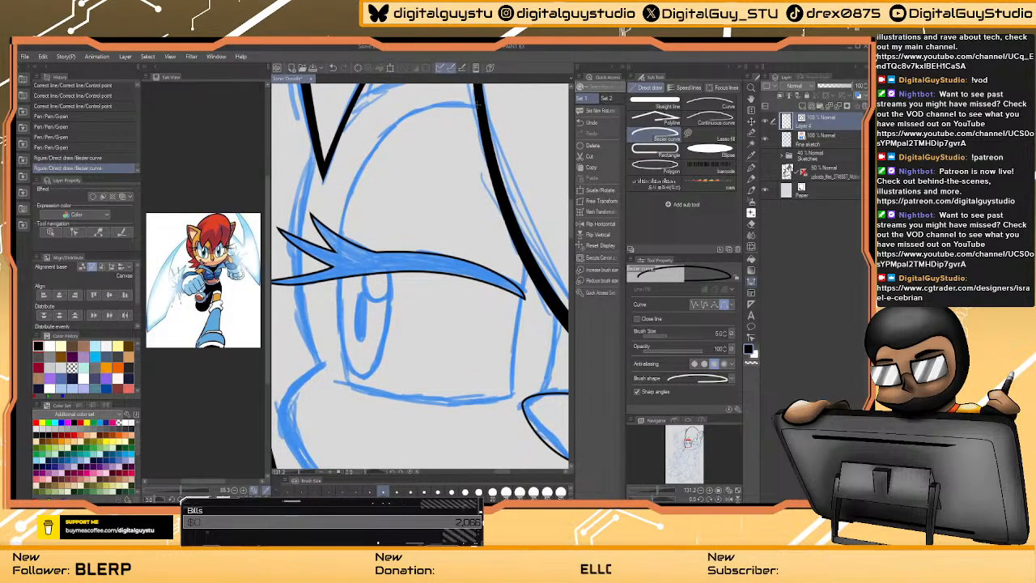
pyautogui.moveTo(480, 107); pyautogui.dragTo(360, 151)
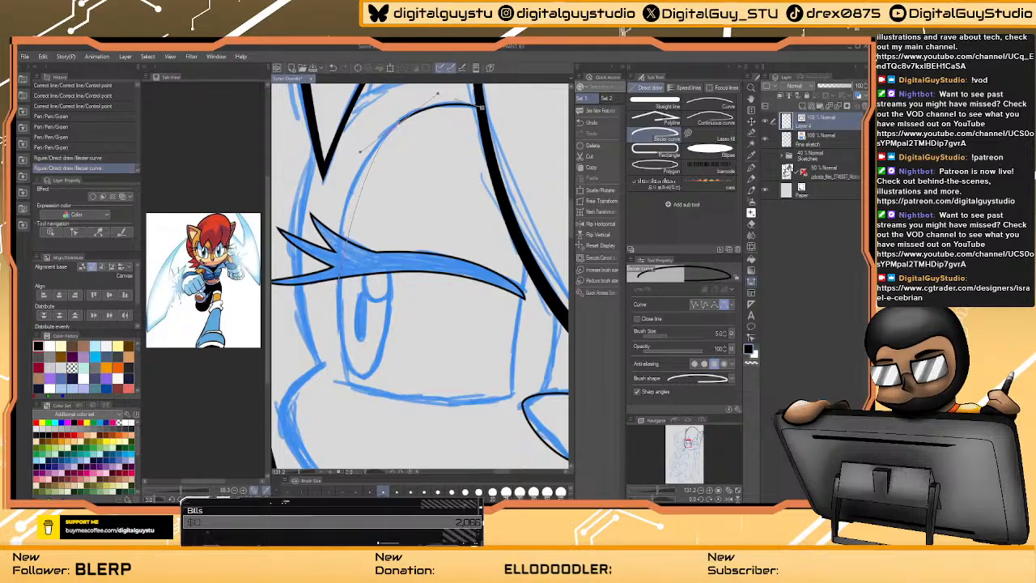
pyautogui.moveTo(338, 285); pyautogui.dragTo(340, 349)
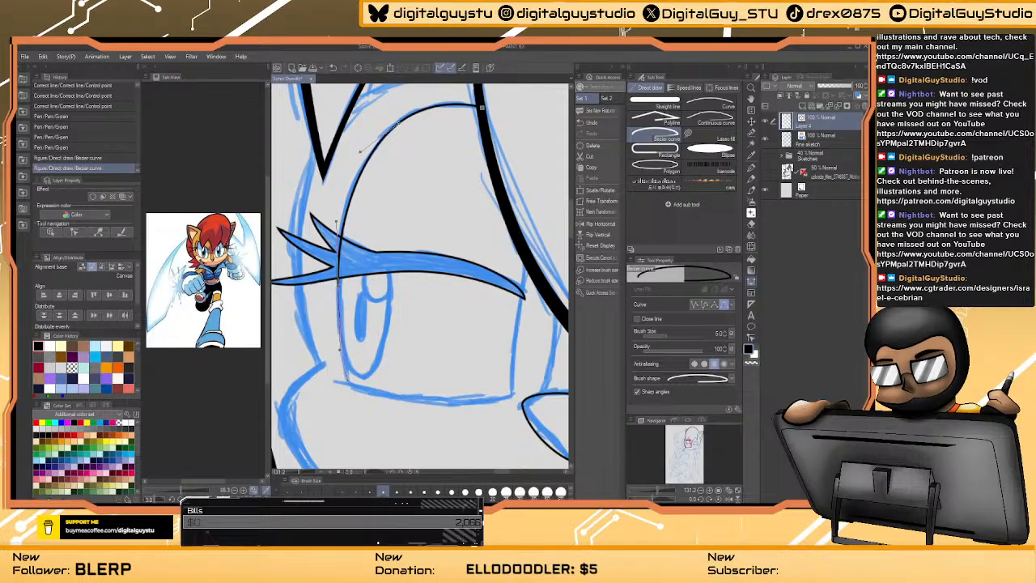
pyautogui.moveTo(351, 386)
pyautogui.mouseDown()
pyautogui.moveTo(458, 375)
pyautogui.moveTo(425, 303)
pyautogui.mouseUp()
pyautogui.press('Return')
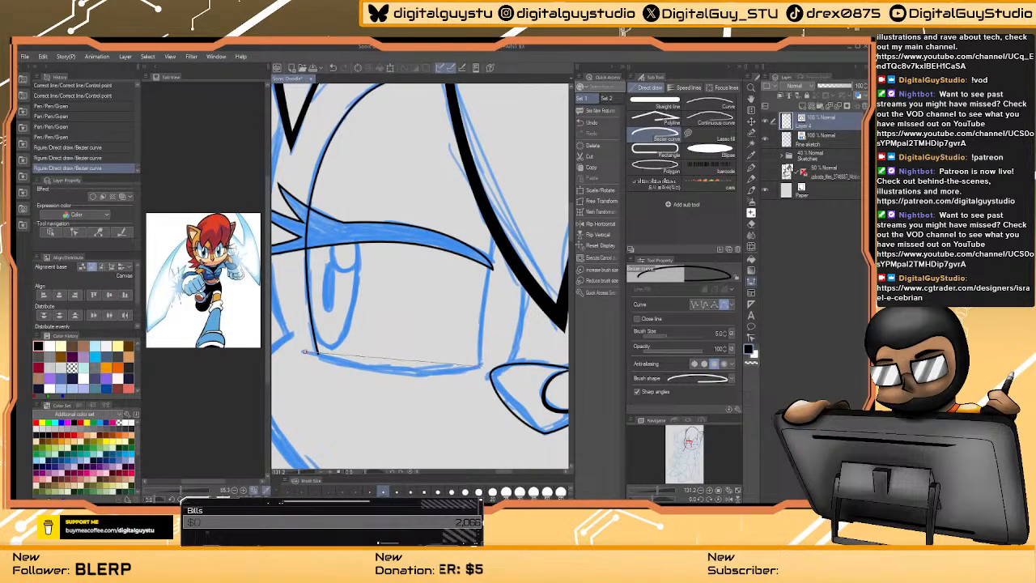
pyautogui.moveTo(479, 364); pyautogui.dragTo(538, 352)
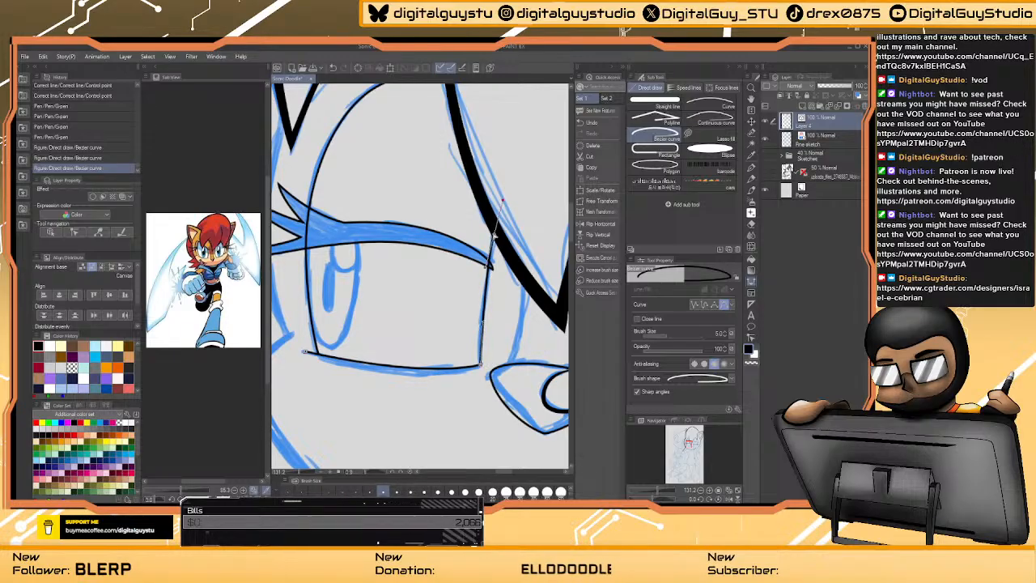
pyautogui.press('Return')
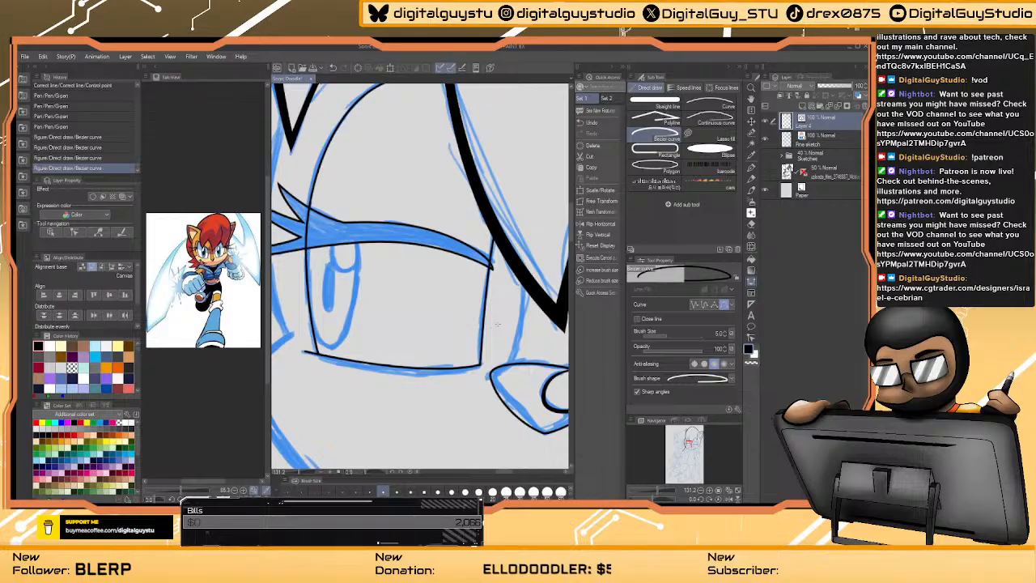
# - Try to ink the lower edge of the right-hand eye with a Bezier curve, and undo the attempt
pyautogui.moveTo(453, 318); pyautogui.dragTo(304, 324)
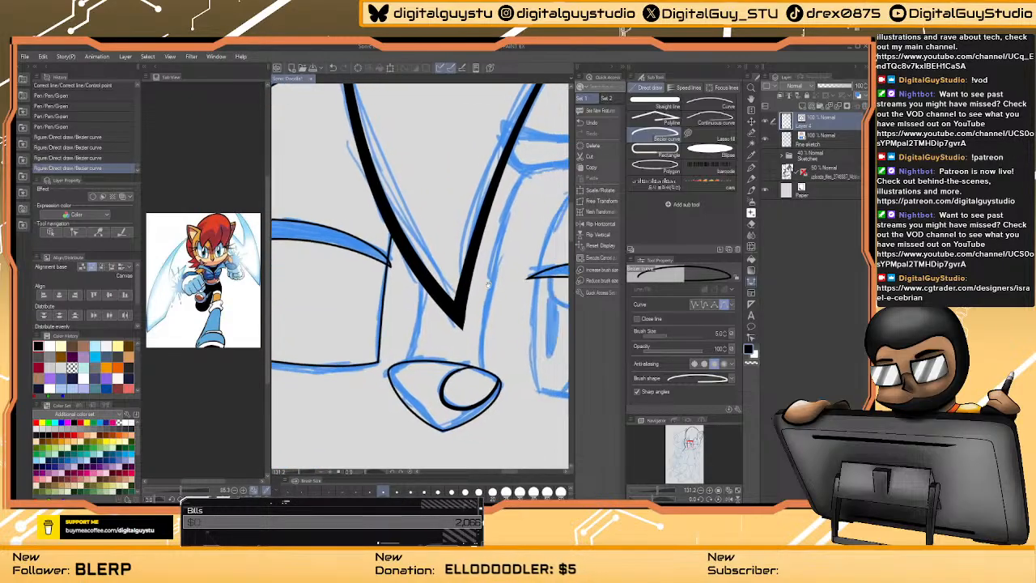
pyautogui.moveTo(487, 279); pyautogui.dragTo(455, 248)
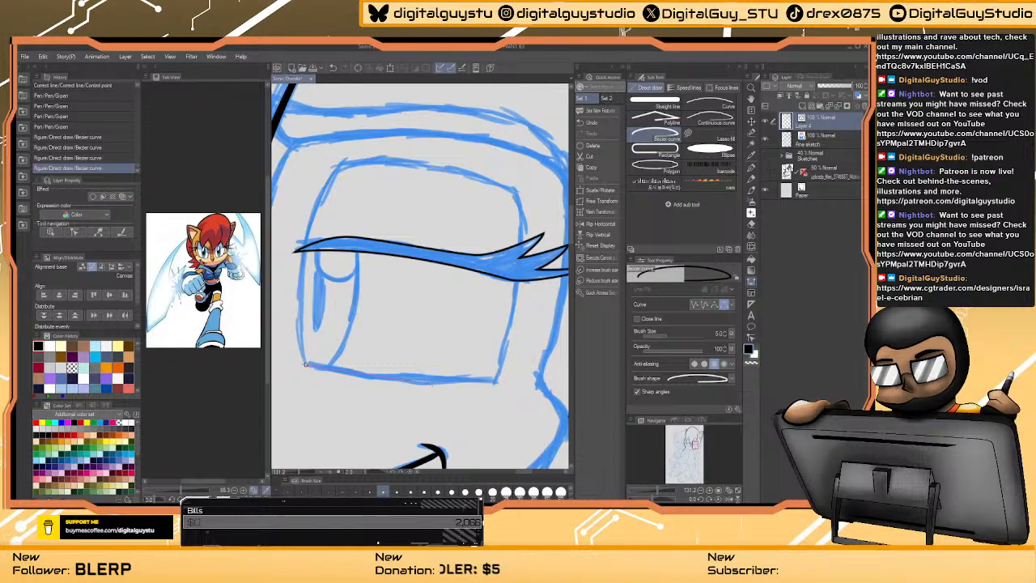
pyautogui.moveTo(499, 381); pyautogui.dragTo(566, 377)
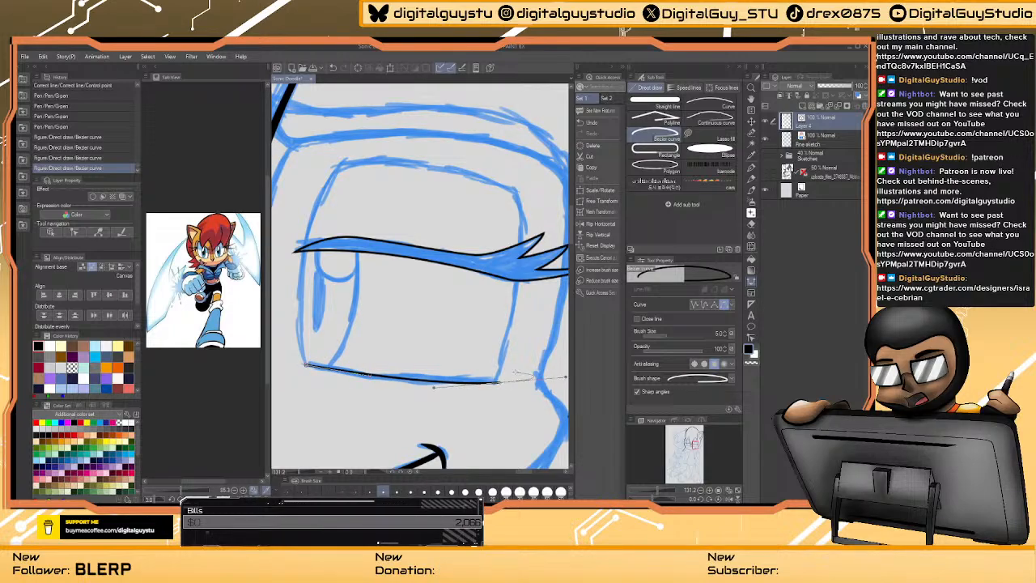
pyautogui.press('Return')
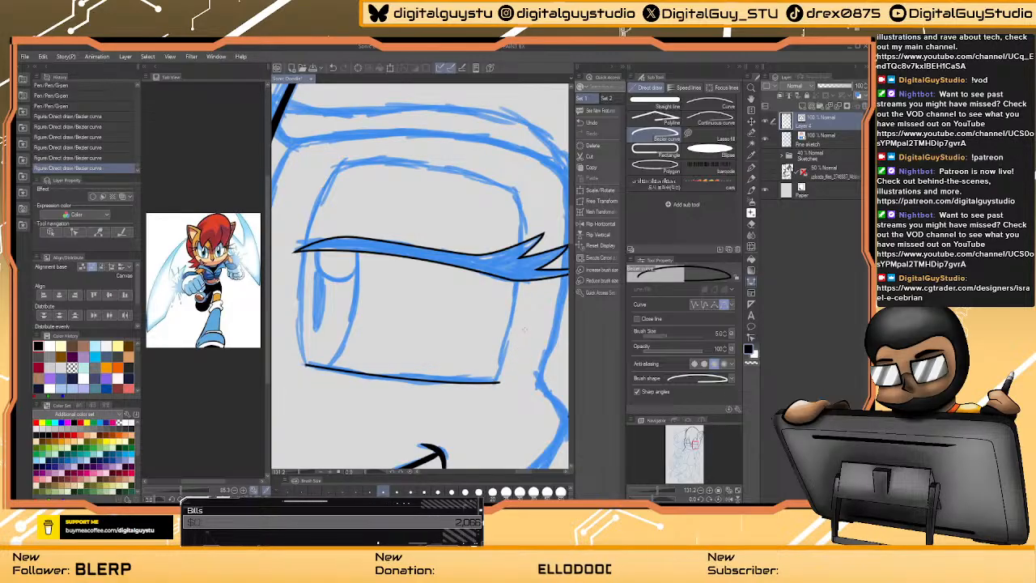
pyautogui.hotkey('ctrl', 'z')
pyautogui.hotkey('ctrl', 'z')
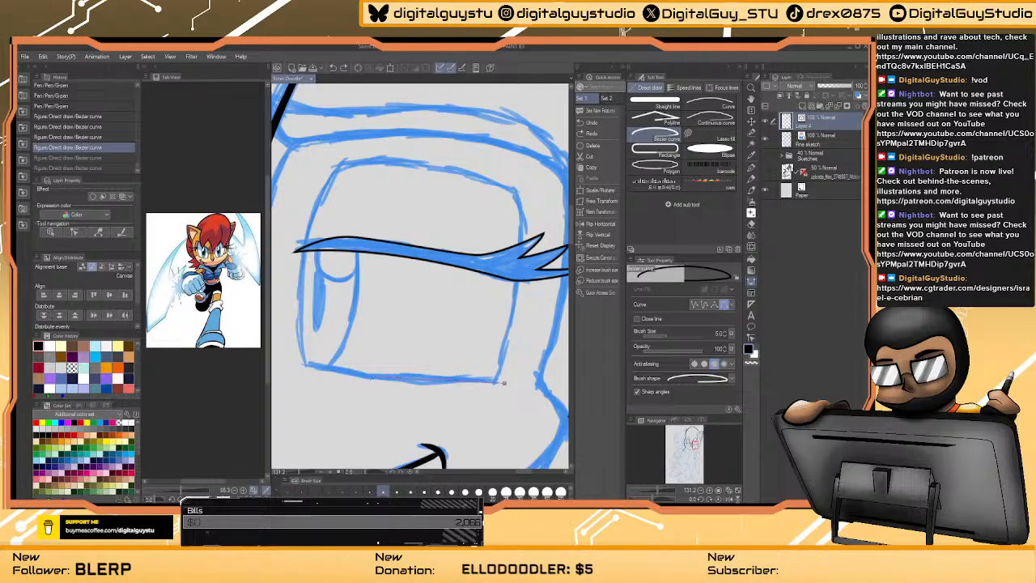
# - Trace the right-hand eye's lower edge and inner side, up to the inner top corner, with one continuous Bezier curve
pyautogui.click(504, 382)
pyautogui.moveTo(261, 355); pyautogui.dragTo(343, 348)
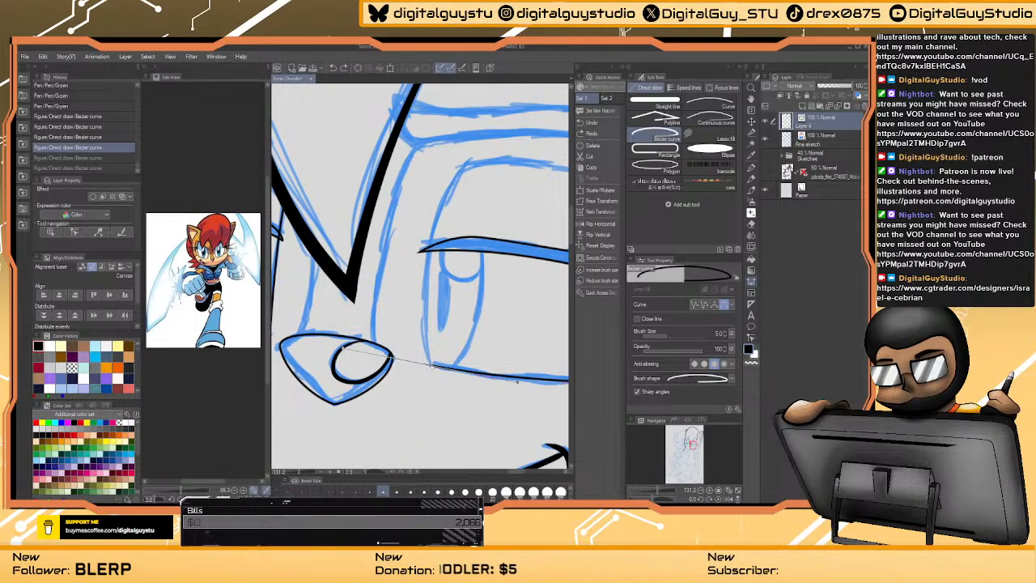
pyautogui.moveTo(462, 167); pyautogui.dragTo(511, 100)
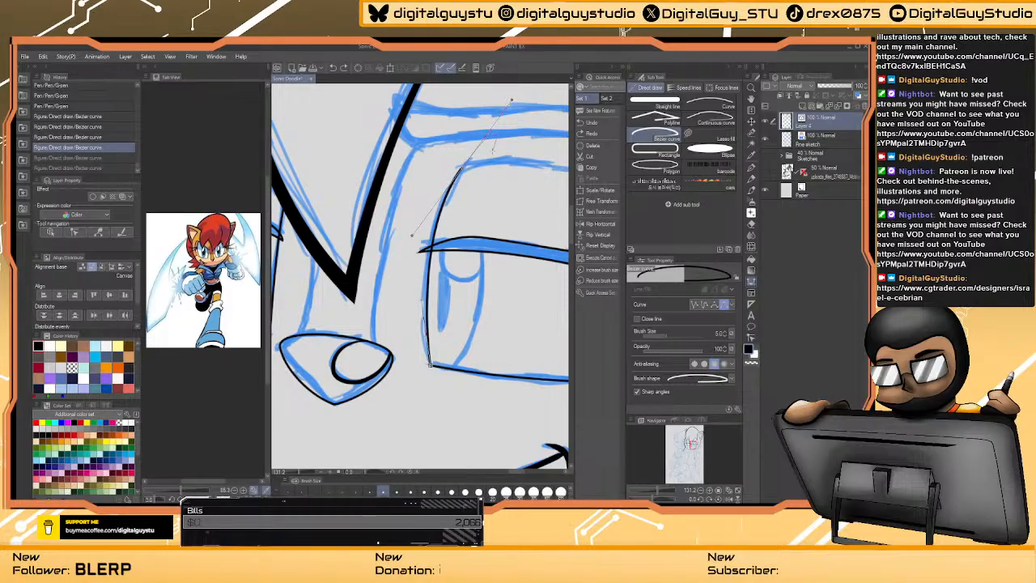
pyautogui.moveTo(491, 164); pyautogui.dragTo(421, 252)
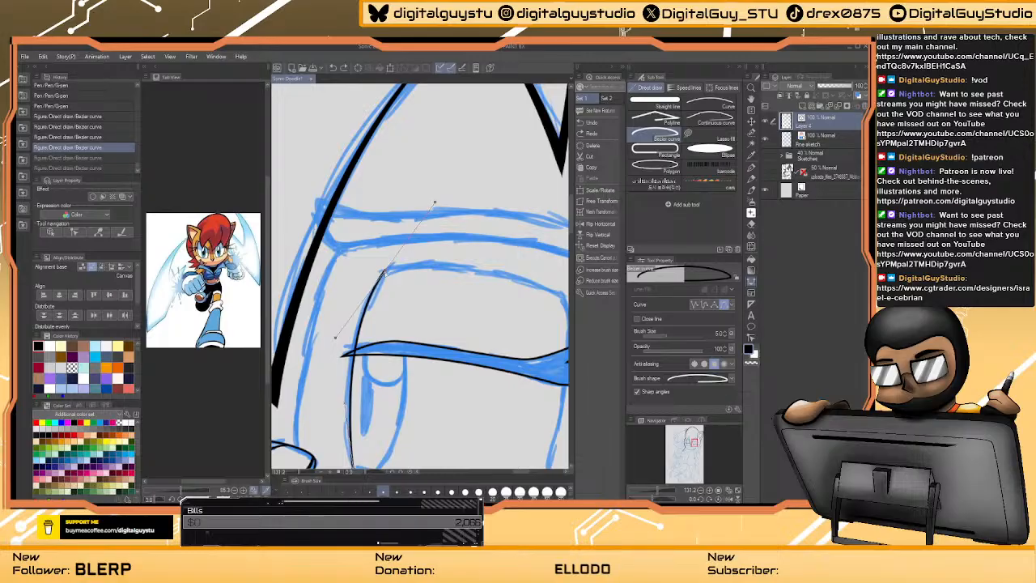
# - Continue the Bezier curve along the right-hand eye's top edge and outer side, and finish it at the lower outer corner
pyautogui.click(437, 260)
pyautogui.moveTo(531, 286); pyautogui.dragTo(497, 305)
pyautogui.scroll(-3, 420, 275)
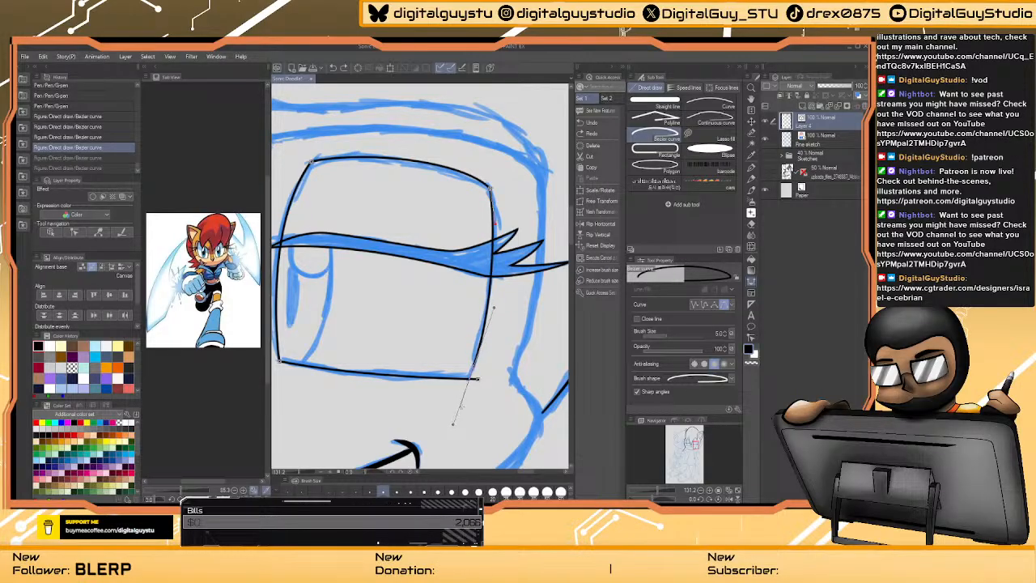
pyautogui.moveTo(452, 423); pyautogui.dragTo(449, 430)
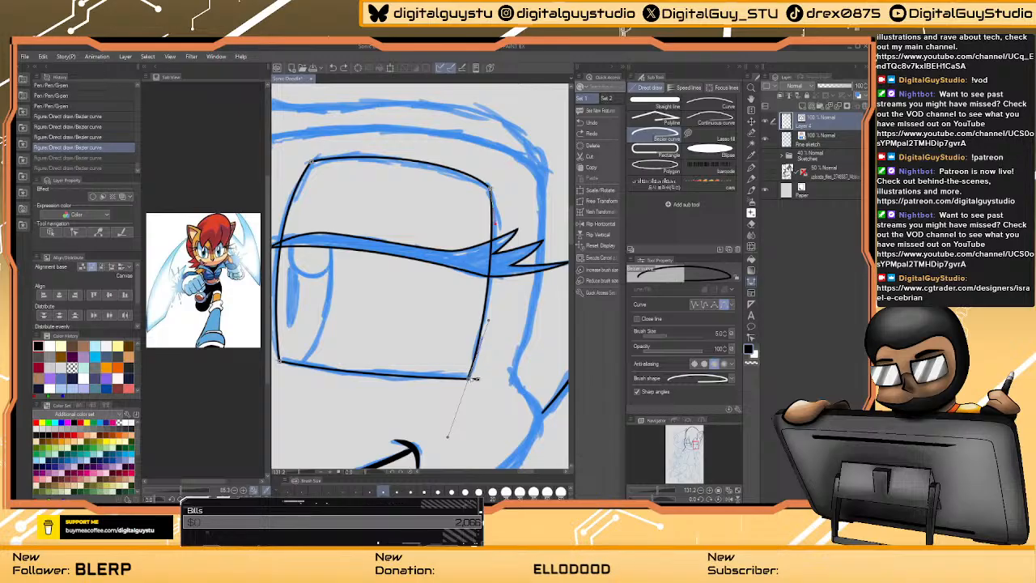
pyautogui.moveTo(446, 438); pyautogui.dragTo(444, 444)
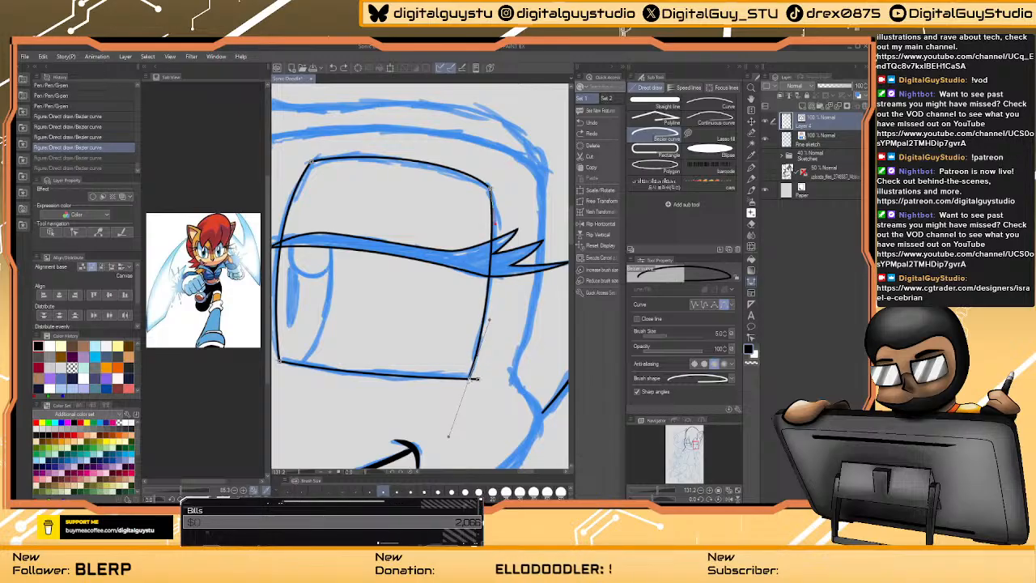
pyautogui.press('Return')
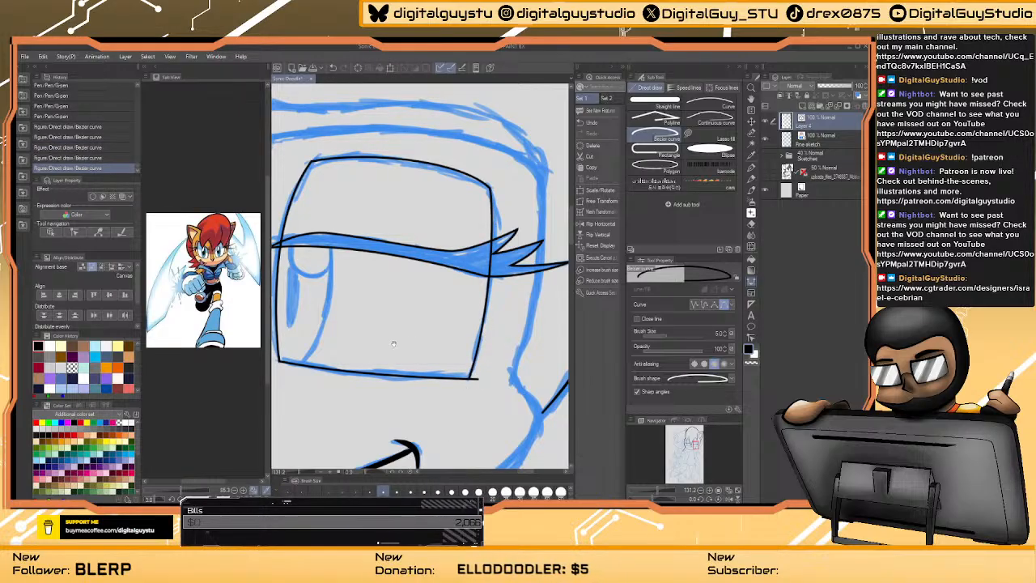
pyautogui.moveTo(394, 344); pyautogui.dragTo(476, 294)
pyautogui.moveTo(322, 367); pyautogui.dragTo(342, 347)
pyautogui.scroll(4, 445, 246)
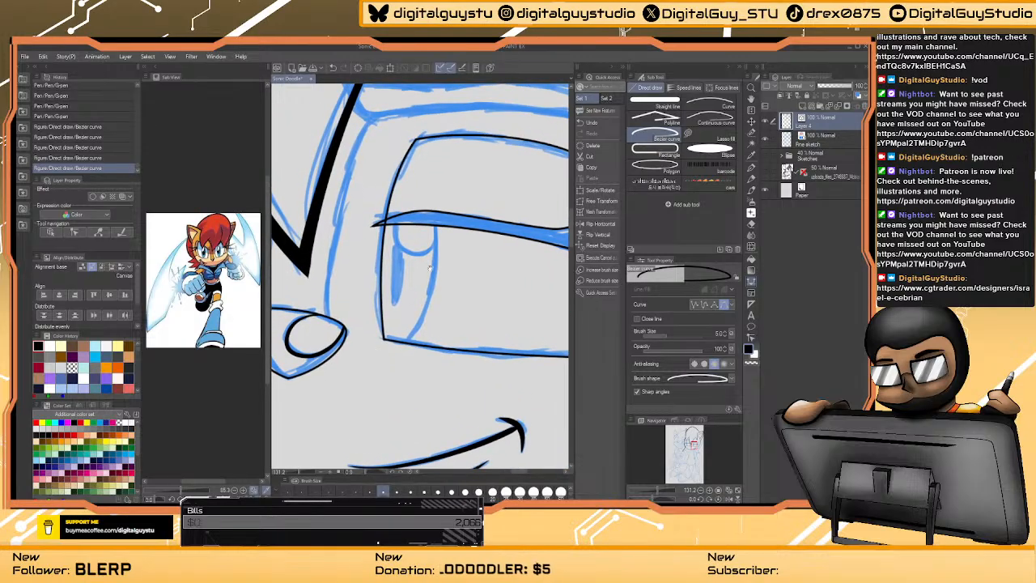
pyautogui.scroll(-5, 444, 236)
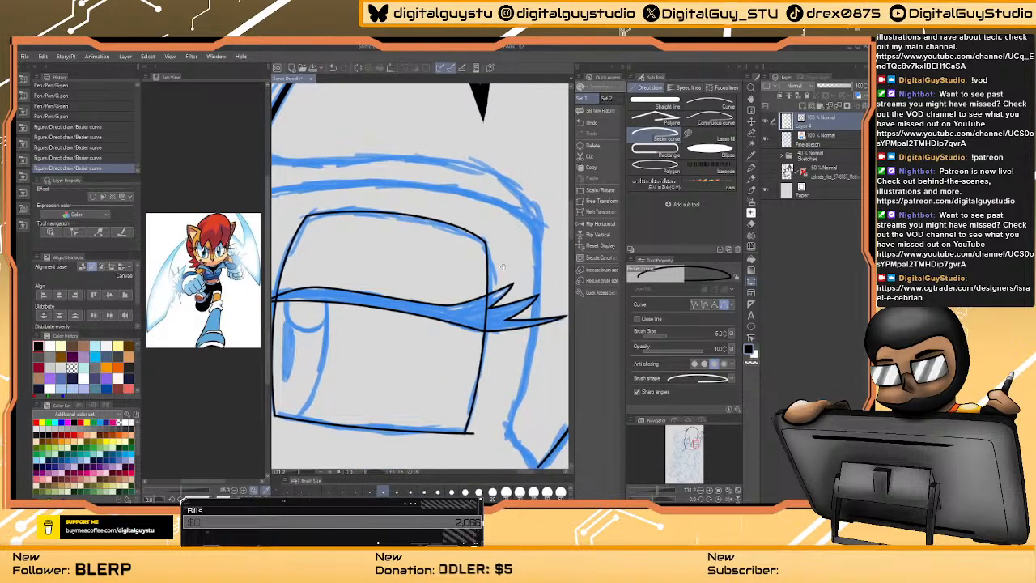
pyautogui.hscroll(6, 378, 313)
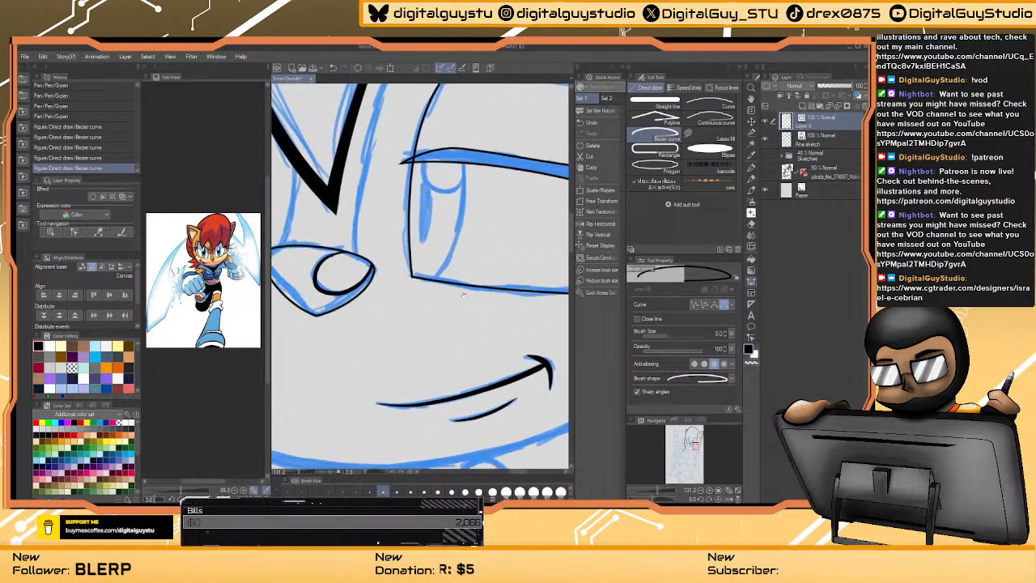
pyautogui.moveTo(472, 301); pyautogui.dragTo(445, 365)
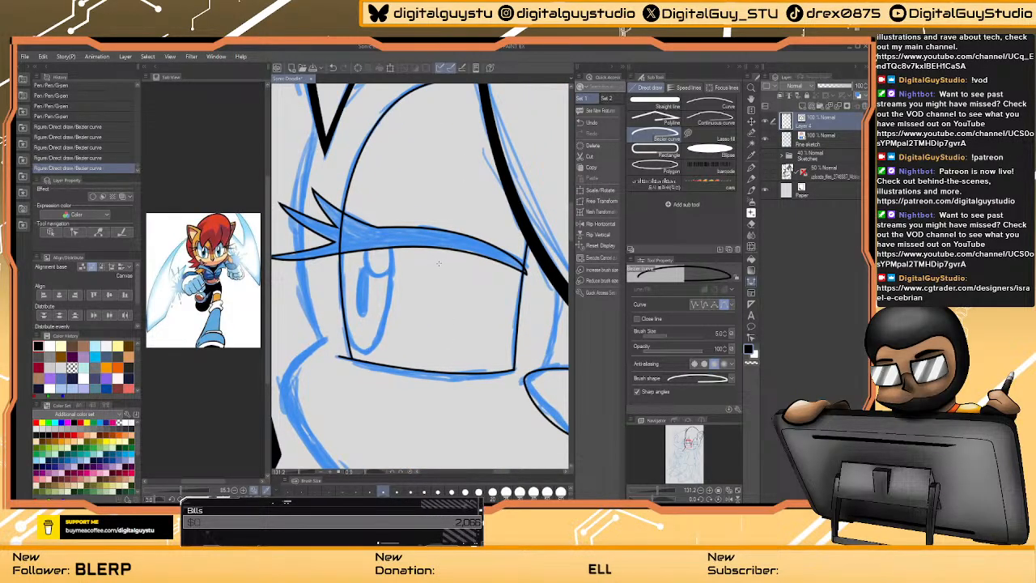
# - Thicken the left-hand eye's arched outer line by adjusting the line width at its control points
pyautogui.hscroll(5, 434, 278)
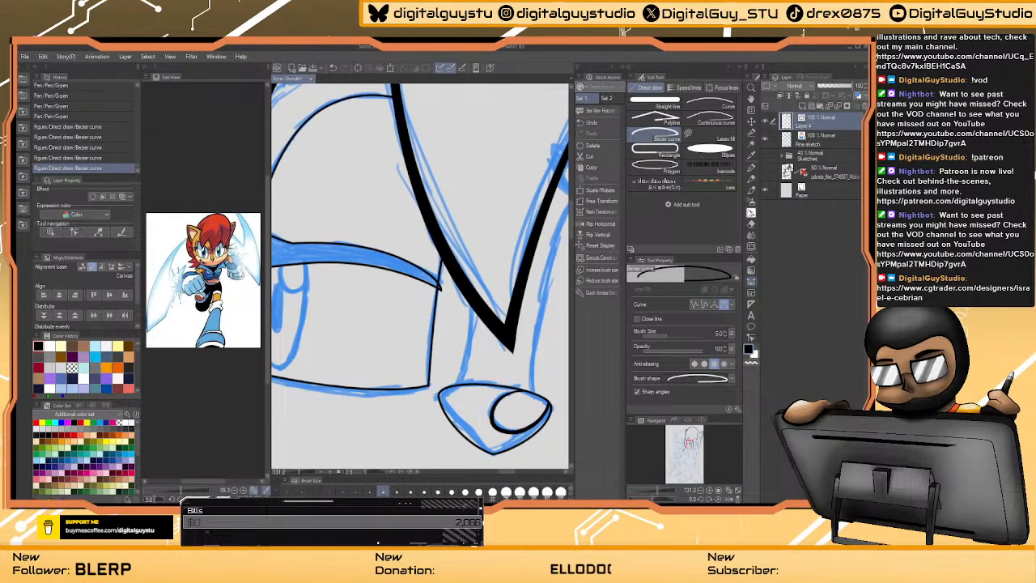
pyautogui.press('y')
pyautogui.moveTo(376, 235); pyautogui.dragTo(389, 259)
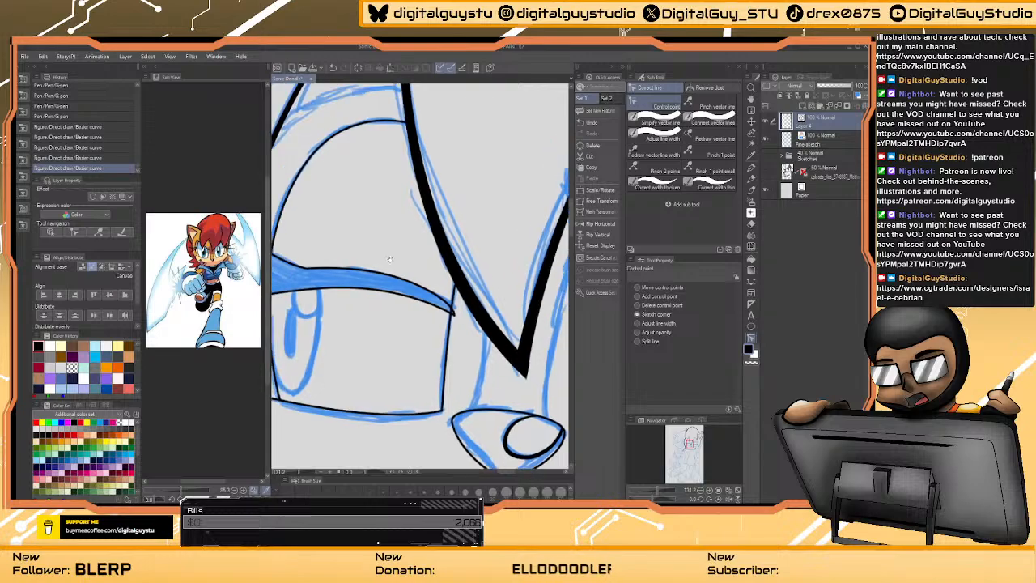
pyautogui.scroll(1, 389, 259)
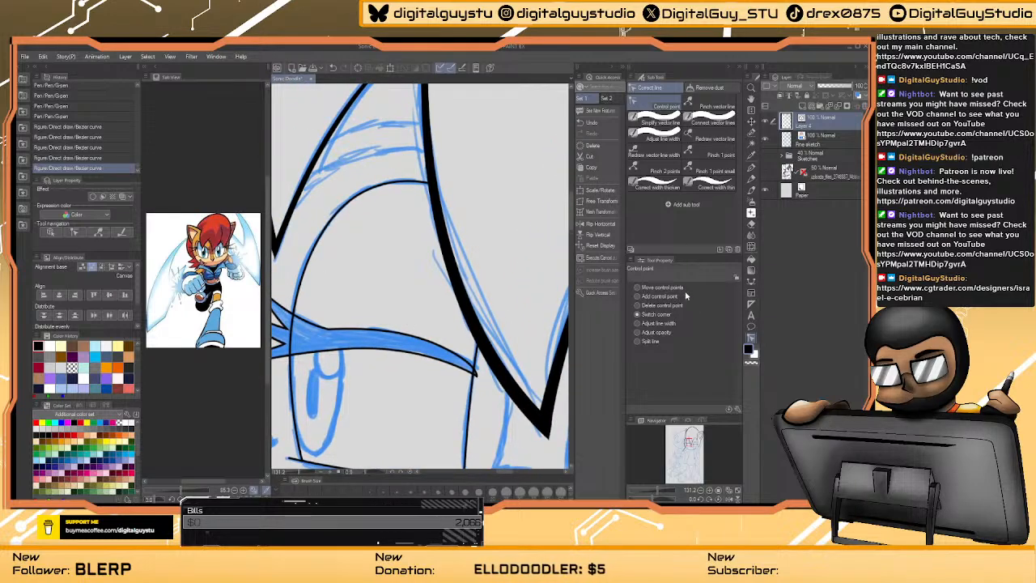
pyautogui.click(675, 322)
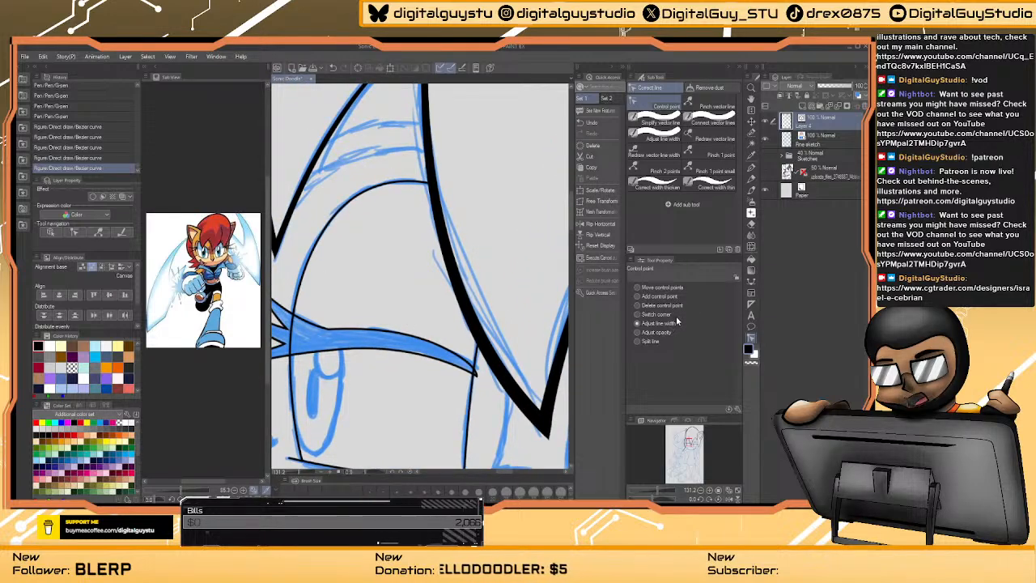
pyautogui.moveTo(348, 194); pyautogui.dragTo(433, 185)
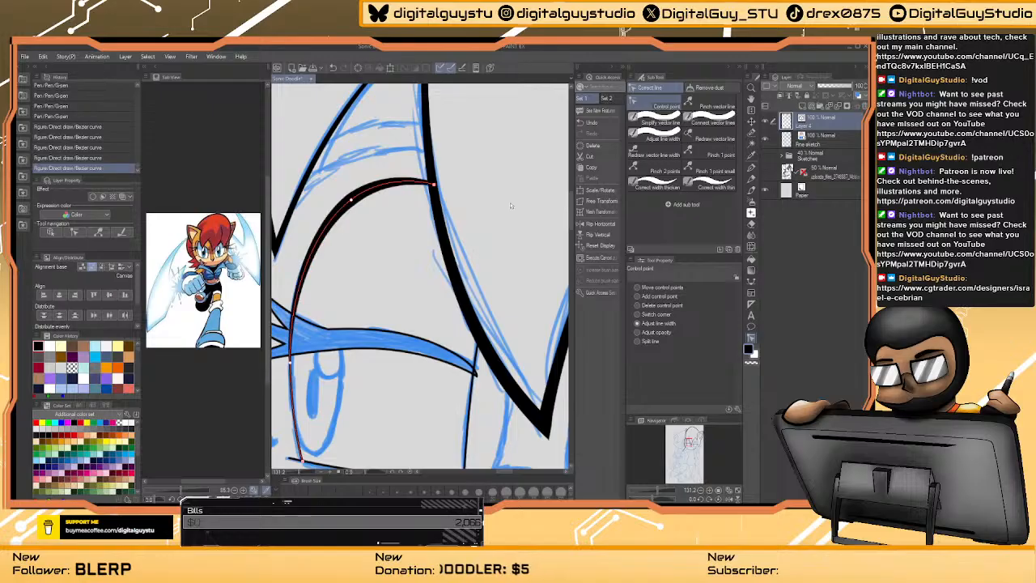
pyautogui.moveTo(510, 206); pyautogui.dragTo(510, 206)
pyautogui.moveTo(394, 250); pyautogui.dragTo(434, 238)
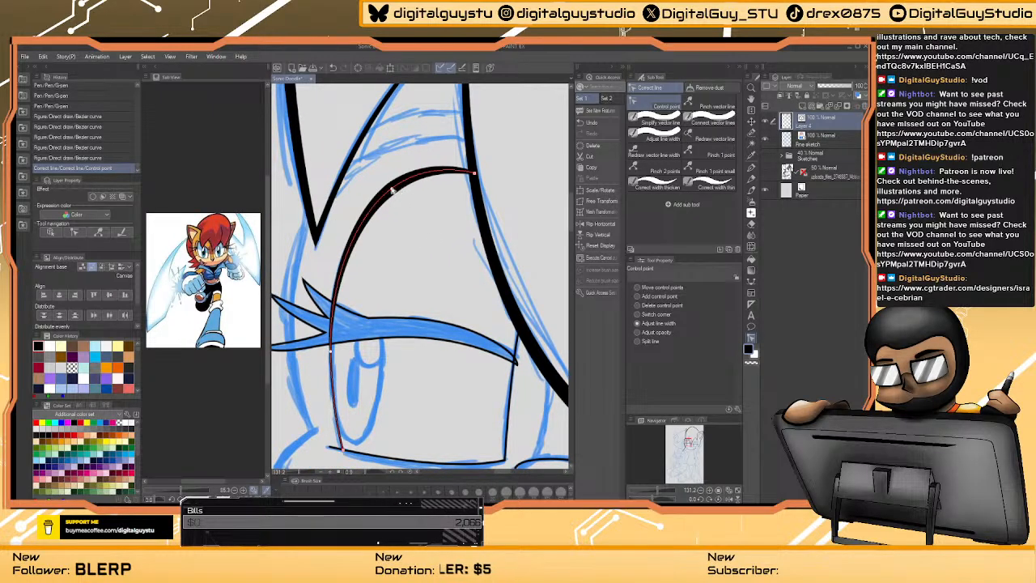
pyautogui.moveTo(392, 190); pyautogui.dragTo(371, 192)
# - Thicken the left-hand eye's lower edge and inner side at the lower inner corner
pyautogui.moveTo(353, 351)
pyautogui.mouseDown()
pyautogui.moveTo(365, 285)
pyautogui.moveTo(436, 268)
pyautogui.moveTo(393, 278)
pyautogui.mouseUp()
pyautogui.moveTo(448, 318); pyautogui.dragTo(385, 262)
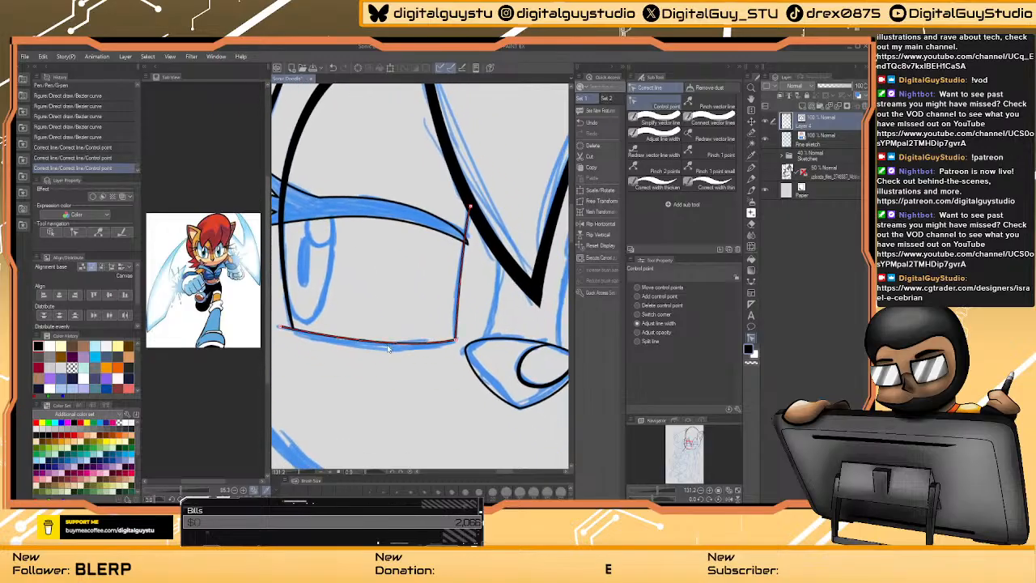
pyautogui.moveTo(455, 341); pyautogui.dragTo(440, 325)
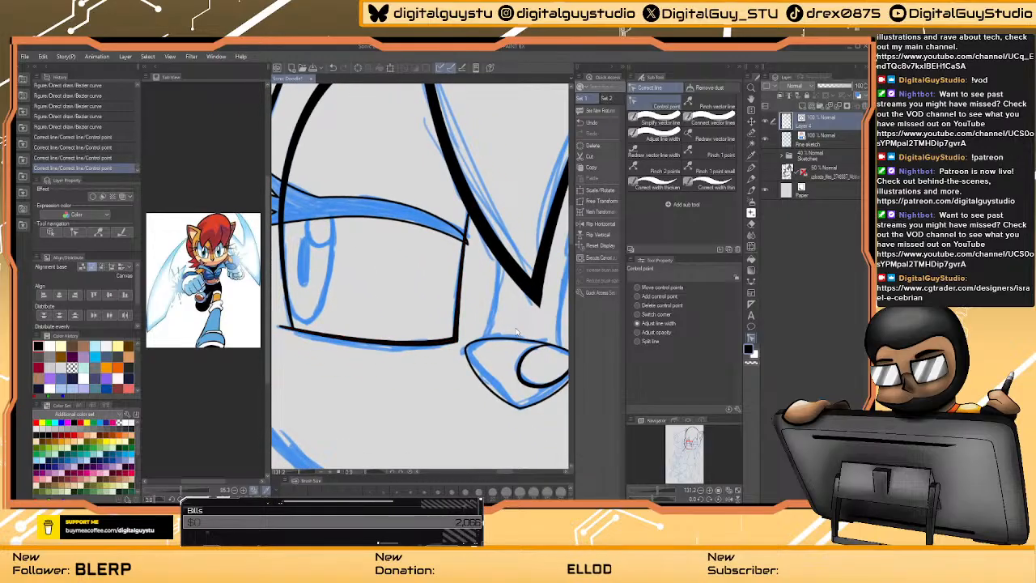
pyautogui.moveTo(369, 279); pyautogui.dragTo(462, 291)
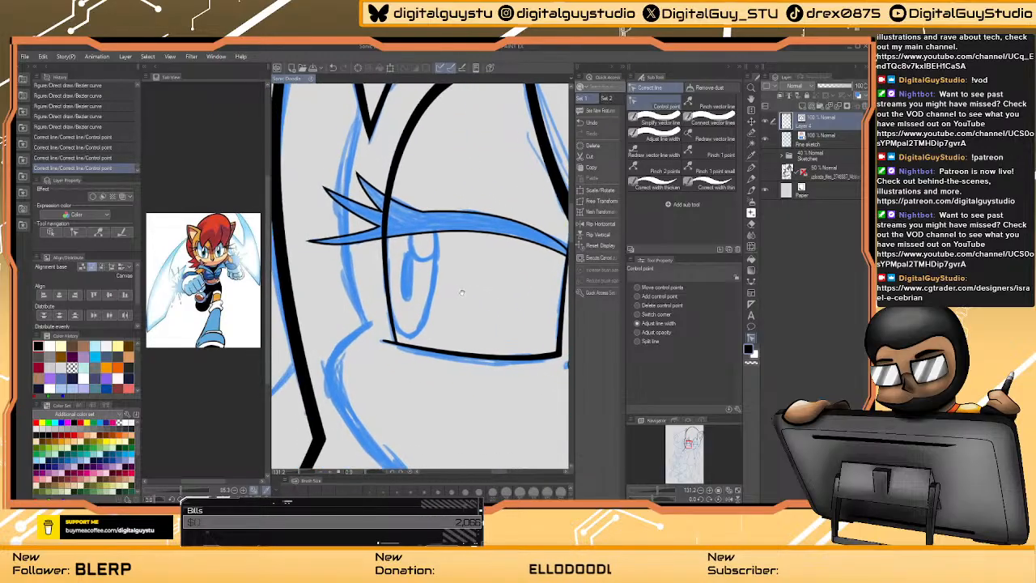
# - Thicken the right-hand eye's outline at its control points, including the inner, upper outer and lower outer corners
pyautogui.moveTo(563, 271); pyautogui.dragTo(262, 231)
pyautogui.click(352, 350)
pyautogui.moveTo(353, 350); pyautogui.dragTo(374, 345)
pyautogui.moveTo(474, 278); pyautogui.dragTo(463, 311)
pyautogui.moveTo(419, 184)
pyautogui.mouseDown()
pyautogui.moveTo(488, 194)
pyautogui.moveTo(409, 180)
pyautogui.moveTo(488, 184)
pyautogui.moveTo(476, 188)
pyautogui.mouseUp()
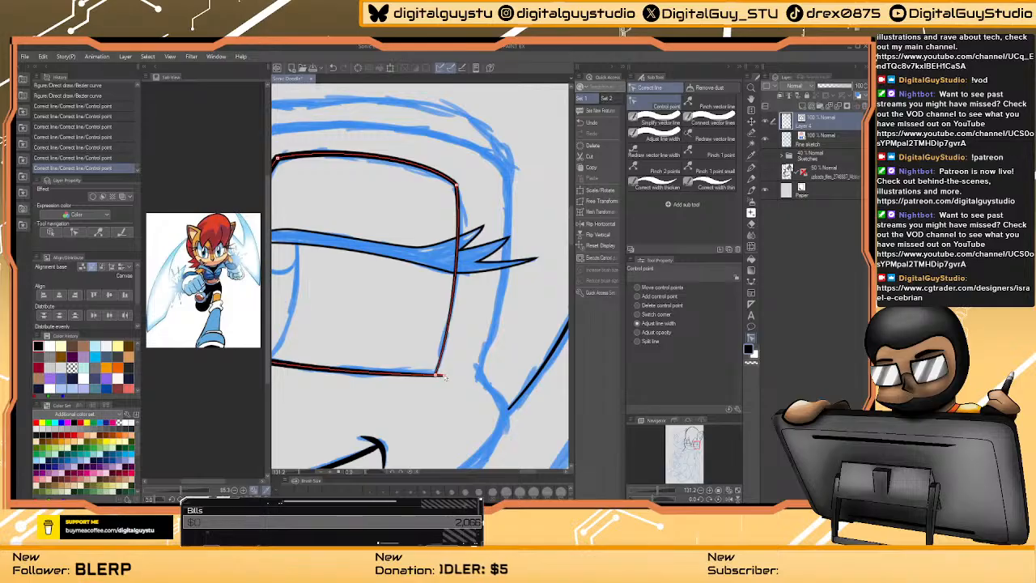
pyautogui.moveTo(435, 374)
pyautogui.mouseDown()
pyautogui.moveTo(451, 380)
pyautogui.moveTo(457, 363)
pyautogui.mouseUp()
pyautogui.moveTo(407, 327)
pyautogui.mouseDown()
pyautogui.moveTo(505, 325)
pyautogui.moveTo(414, 322)
pyautogui.mouseUp()
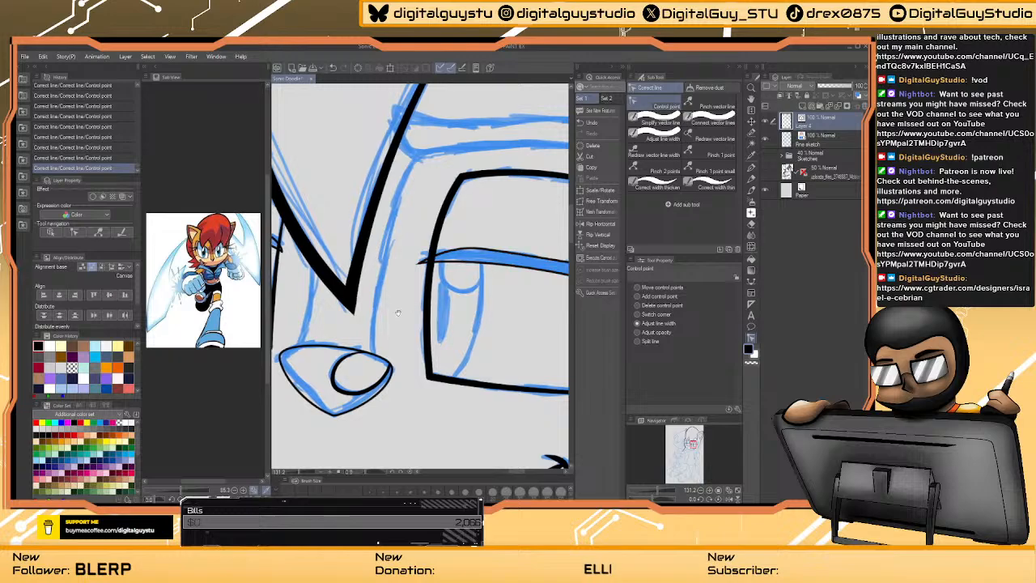
# - Examine the line thickness of both eye outlines up close and within the whole drawing
pyautogui.moveTo(397, 279); pyautogui.dragTo(426, 290)
pyautogui.moveTo(381, 323)
pyautogui.mouseDown()
pyautogui.moveTo(481, 340)
pyautogui.moveTo(473, 344)
pyautogui.mouseUp()
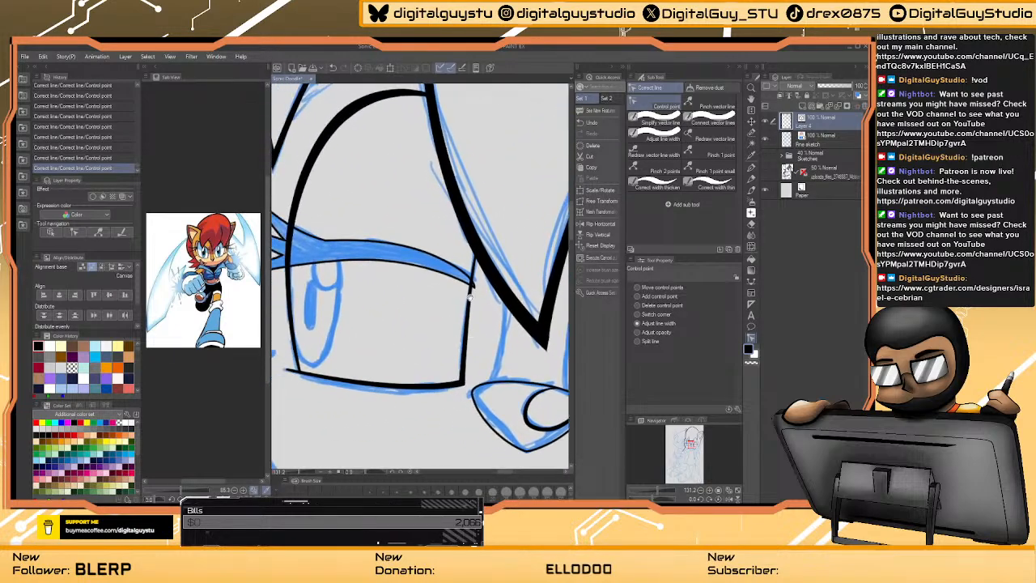
pyautogui.moveTo(435, 386)
pyautogui.mouseDown()
pyautogui.moveTo(435, 306)
pyautogui.moveTo(451, 320)
pyautogui.moveTo(446, 314)
pyautogui.moveTo(481, 311)
pyautogui.moveTo(384, 308)
pyautogui.moveTo(432, 242)
pyautogui.mouseUp()
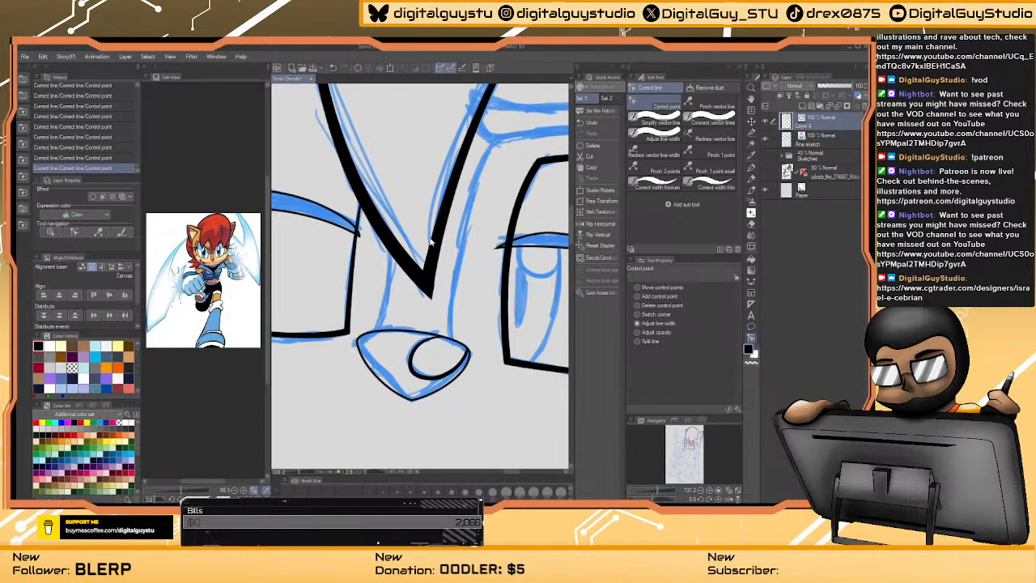
pyautogui.hotkey('ctrl', 'space')
pyautogui.moveTo(505, 194); pyautogui.dragTo(453, 214)
pyautogui.moveTo(502, 237); pyautogui.dragTo(463, 279)
pyautogui.hotkey('ctrl', '0')
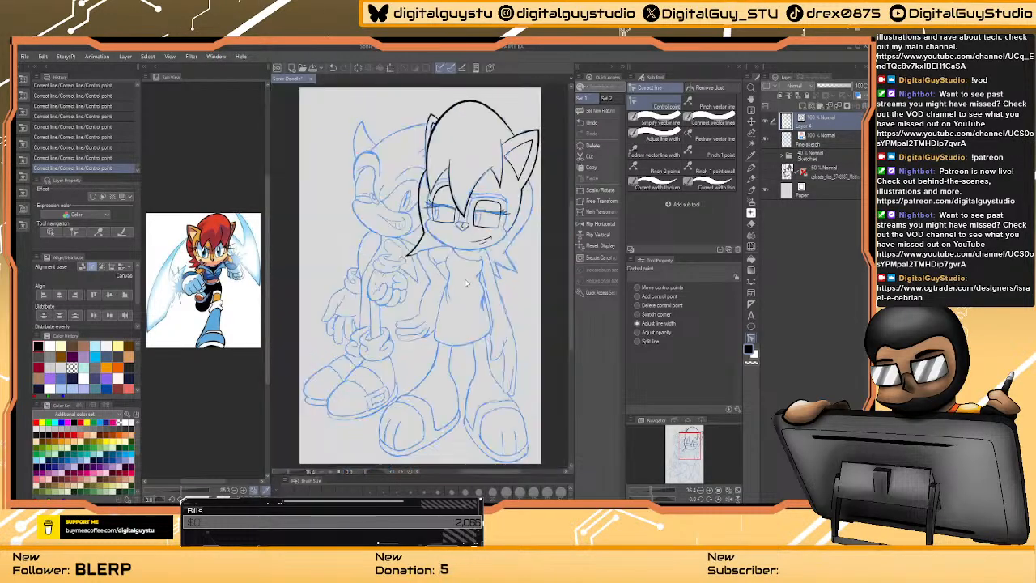
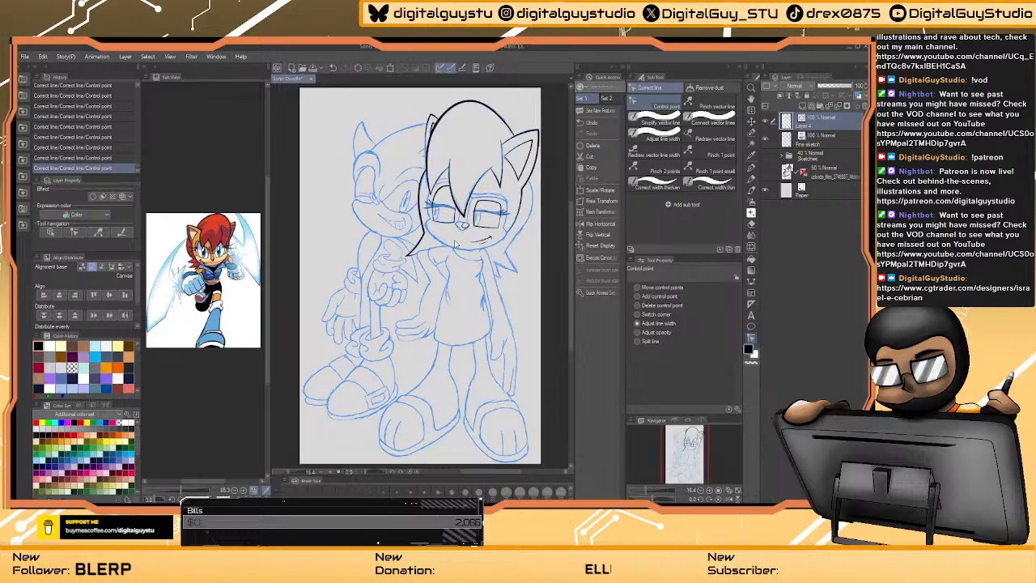
pyautogui.scroll(8, 455, 243)
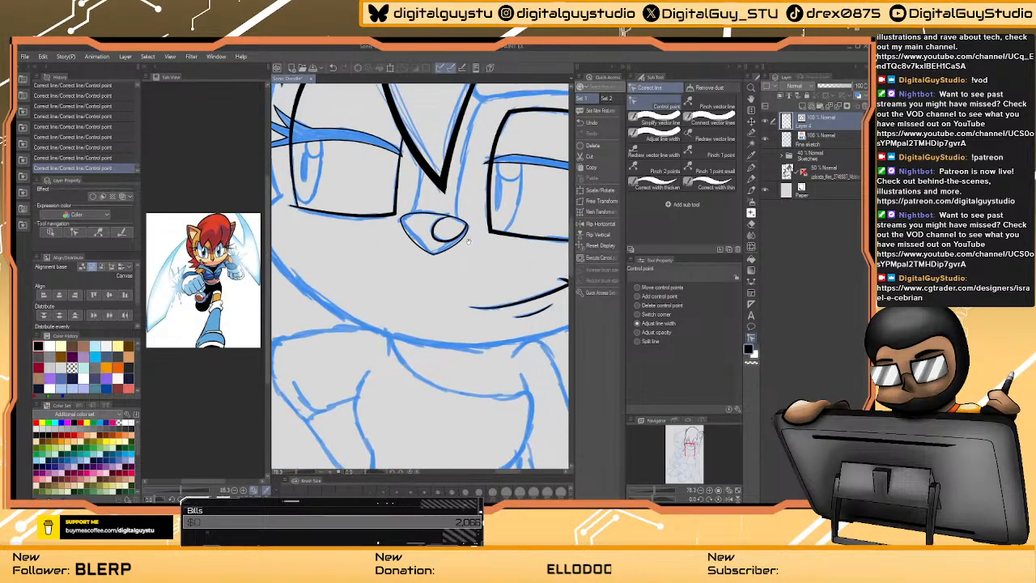
pyautogui.scroll(1, 468, 242)
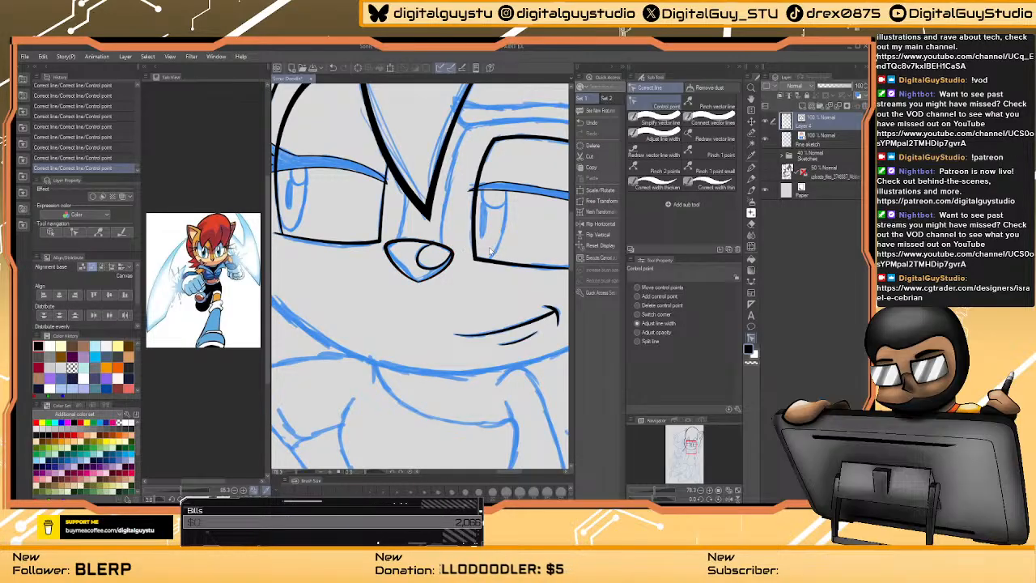
pyautogui.moveTo(495, 243); pyautogui.dragTo(478, 288)
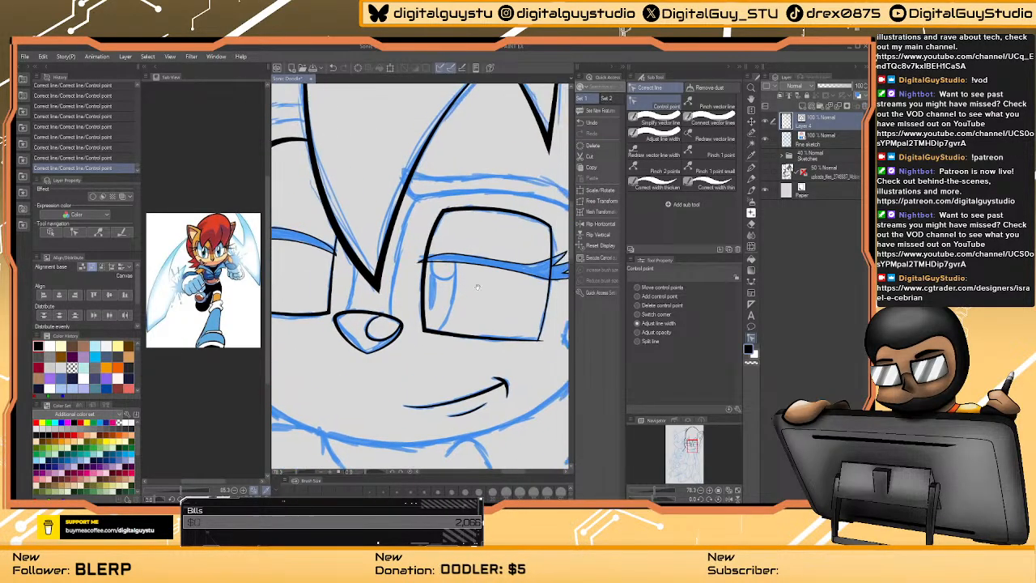
pyautogui.moveTo(511, 237); pyautogui.dragTo(458, 220)
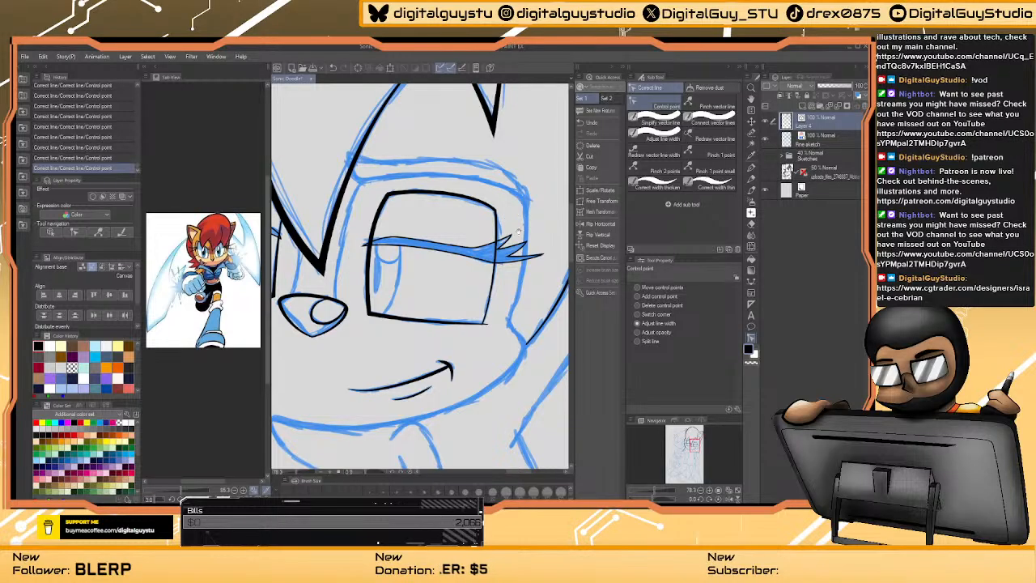
pyautogui.moveTo(518, 231); pyautogui.dragTo(503, 233)
pyautogui.moveTo(425, 276); pyautogui.dragTo(408, 308)
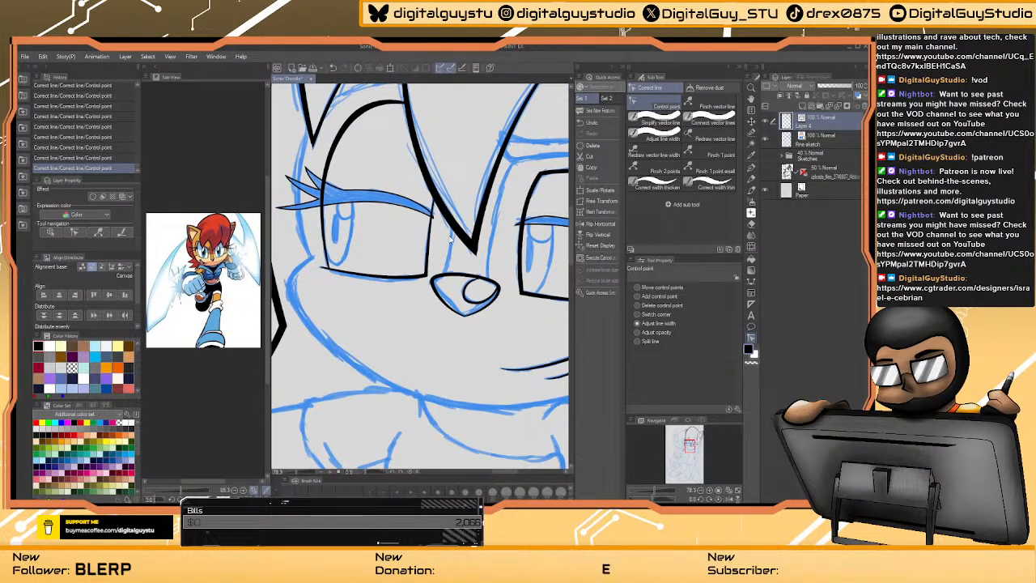
# - Ink the face edge beside the left-hand eye, from the hair strand down to the cheek, with the G-pen at size 40
pyautogui.click(753, 168)
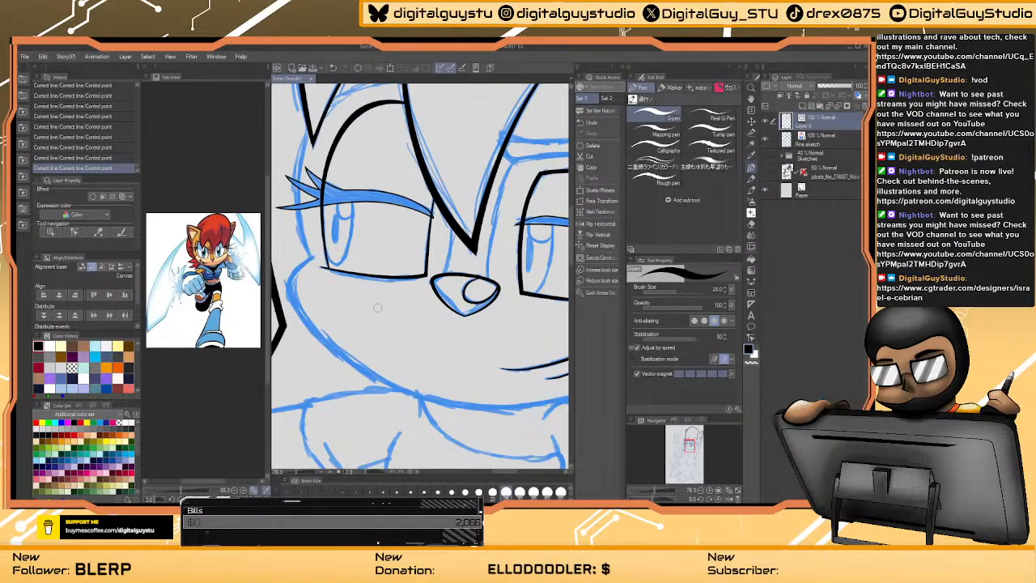
pyautogui.press(']')
pyautogui.press(']')
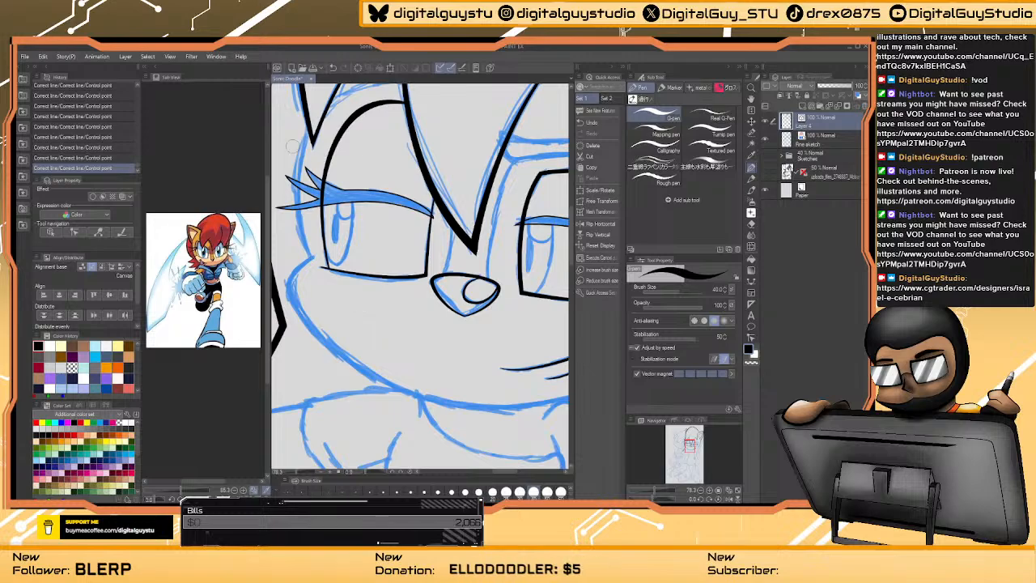
pyautogui.moveTo(301, 143)
pyautogui.mouseDown()
pyautogui.moveTo(296, 235)
pyautogui.moveTo(308, 259)
pyautogui.mouseUp()
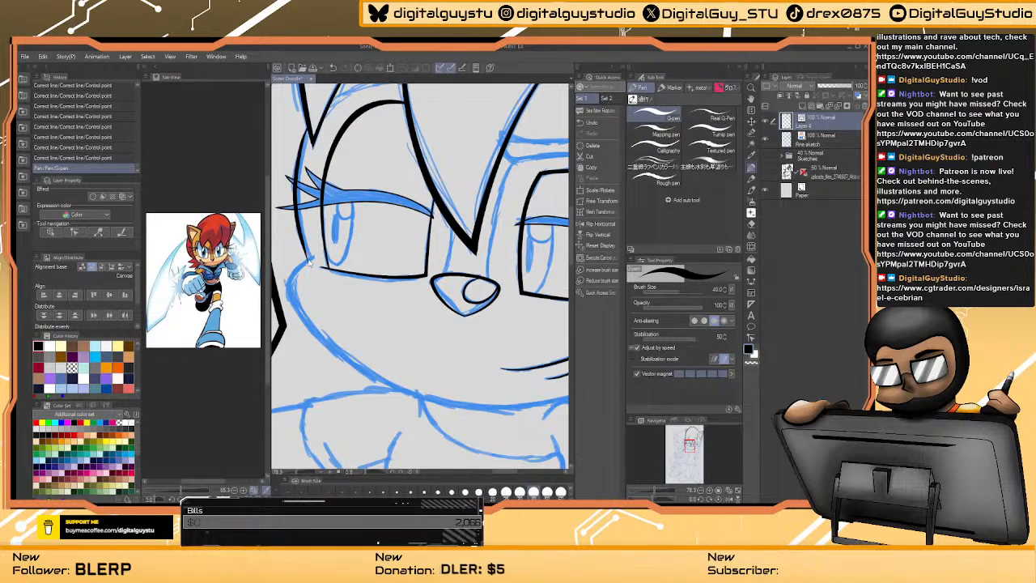
pyautogui.hotkey('ctrl', 'z')
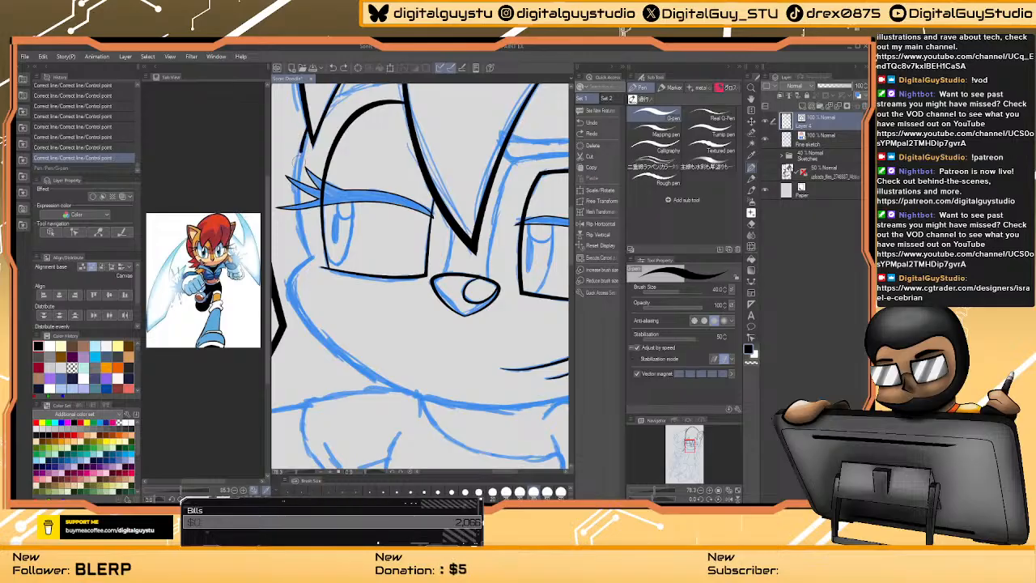
pyautogui.moveTo(302, 244); pyautogui.dragTo(319, 276)
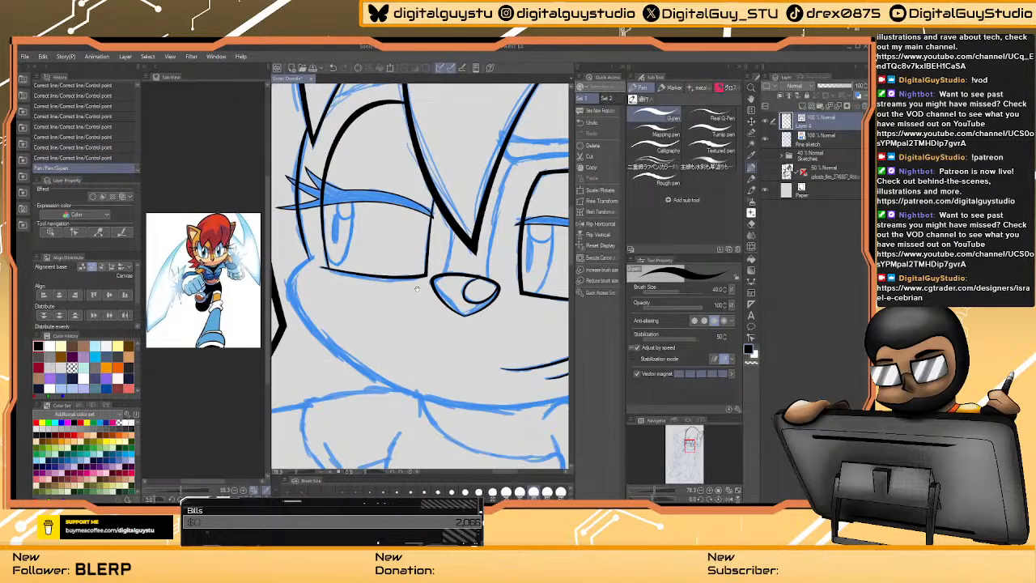
# - Try to ink the left-hand cheek and the jaw as far as the chin, and undo the attempt
pyautogui.moveTo(417, 288); pyautogui.dragTo(441, 222)
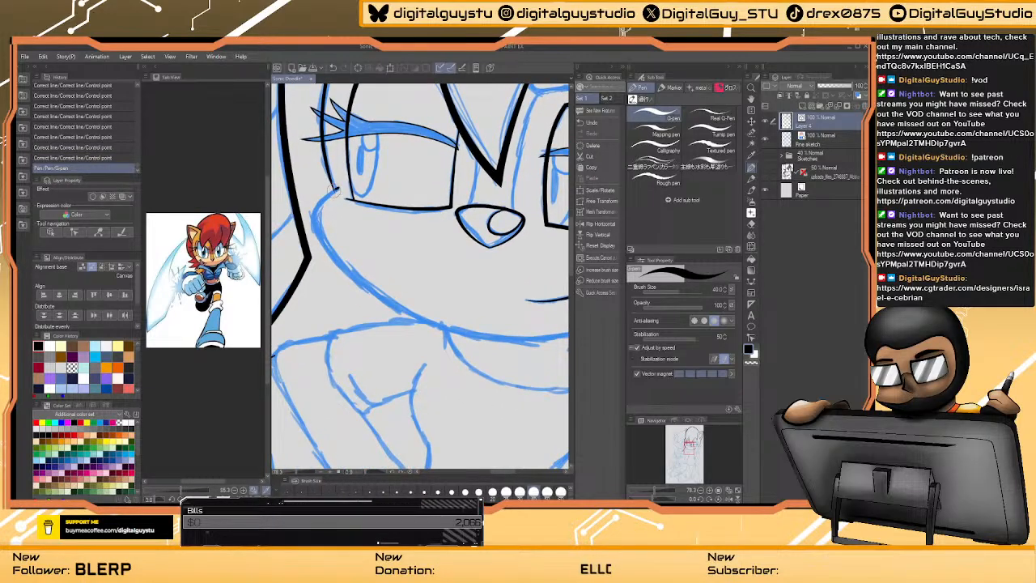
pyautogui.moveTo(391, 305)
pyautogui.mouseDown()
pyautogui.moveTo(437, 329)
pyautogui.moveTo(539, 344)
pyautogui.mouseUp()
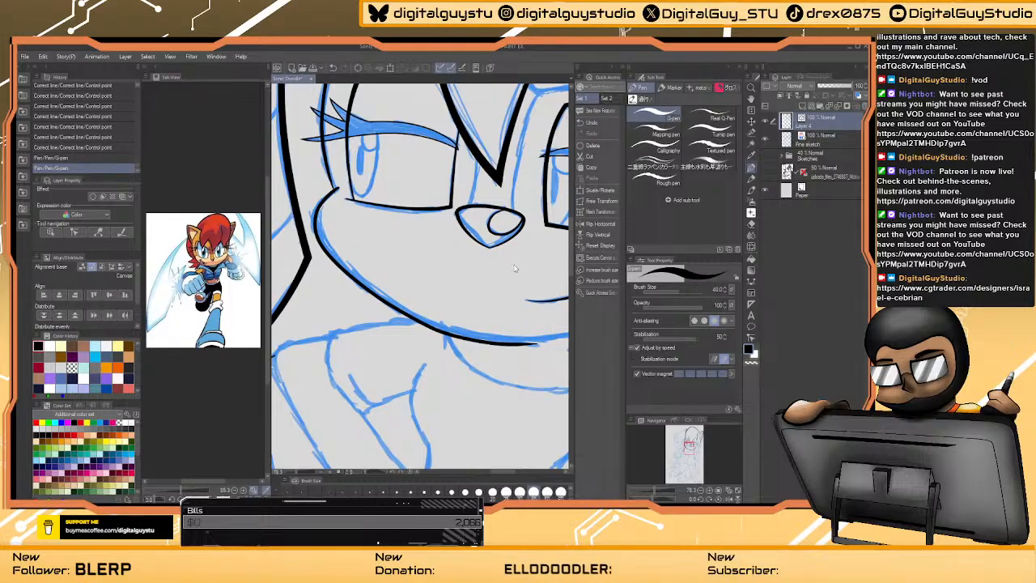
pyautogui.hotkey('ctrl', 'z')
# - Hide the reference image to widen the canvas, and ink the jaw line from the left-hand cheek round to the right-hand cheek
pyautogui.scroll(-4, 451, 289)
pyautogui.moveTo(451, 289); pyautogui.dragTo(384, 281)
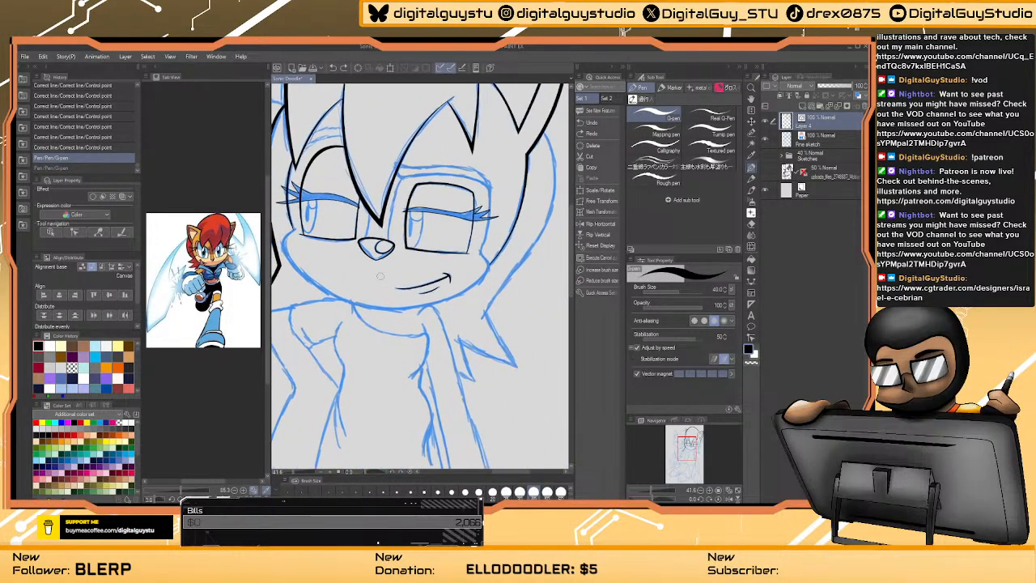
pyautogui.click(158, 70)
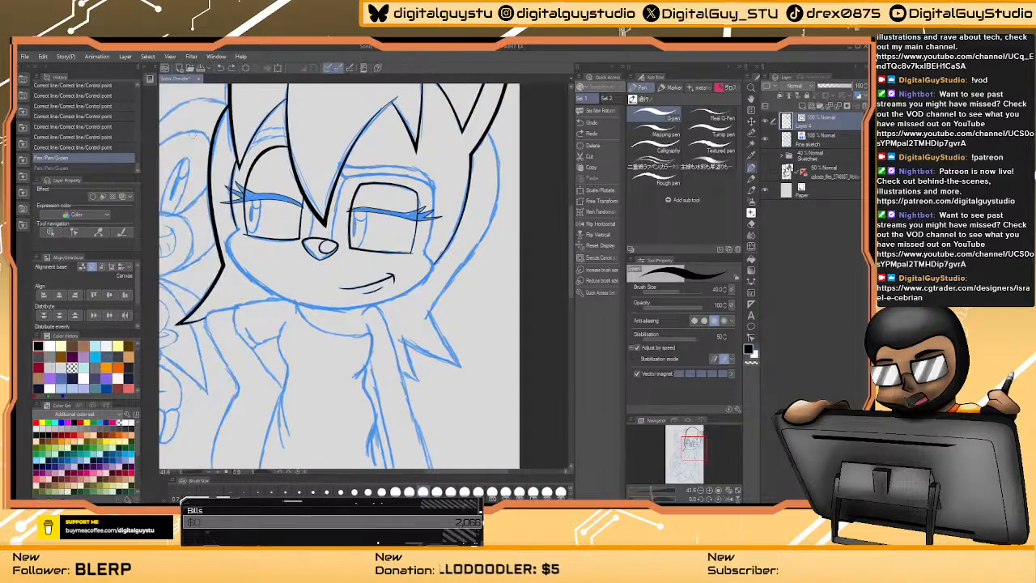
pyautogui.click(348, 267)
pyautogui.scroll(3, 348, 267)
pyautogui.press('p')
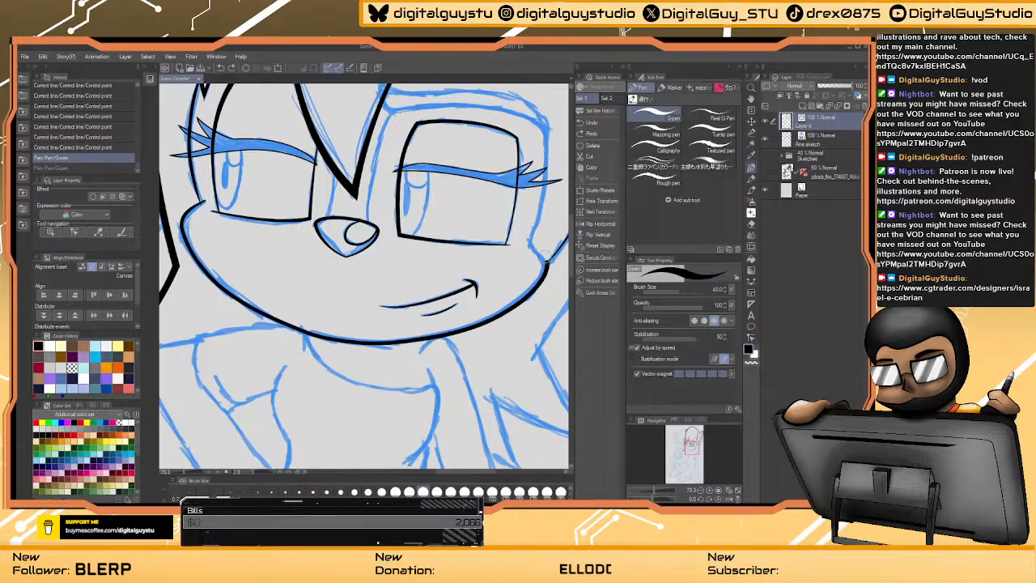
pyautogui.moveTo(545, 256)
pyautogui.mouseDown()
pyautogui.moveTo(499, 237)
pyautogui.moveTo(483, 252)
pyautogui.mouseUp()
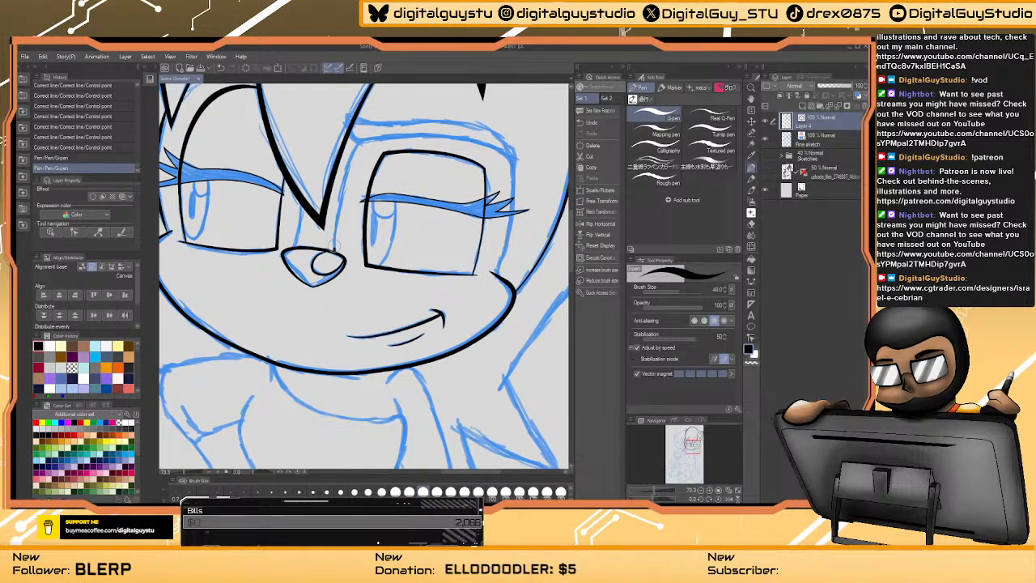
# - Ink the nose bridge and the contour arching over the right-hand eye down to the cheek, undoing the extra upper brow band
pyautogui.moveTo(348, 146); pyautogui.dragTo(377, 134)
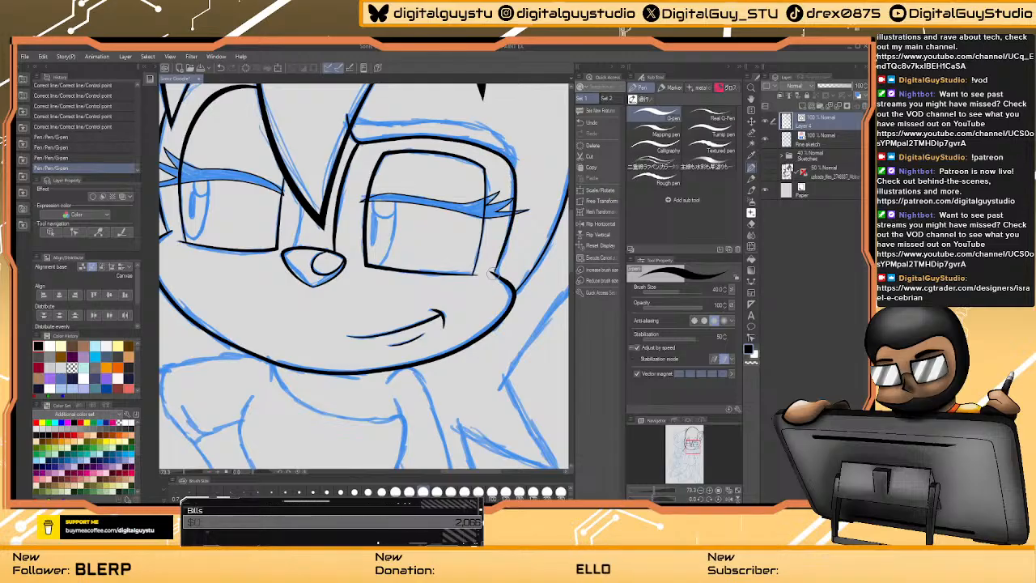
pyautogui.hotkey('ctrl', 'z')
pyautogui.moveTo(500, 275)
pyautogui.mouseDown()
pyautogui.moveTo(517, 204)
pyautogui.moveTo(509, 158)
pyautogui.moveTo(451, 132)
pyautogui.moveTo(349, 138)
pyautogui.moveTo(345, 113)
pyautogui.moveTo(458, 122)
pyautogui.moveTo(515, 157)
pyautogui.mouseUp()
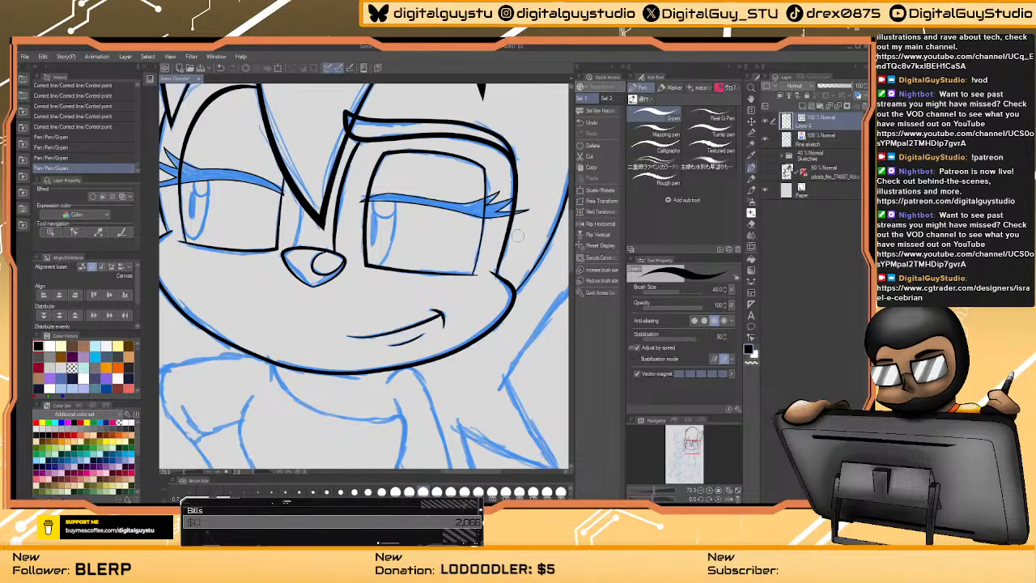
pyautogui.hotkey('ctrl', 'z')
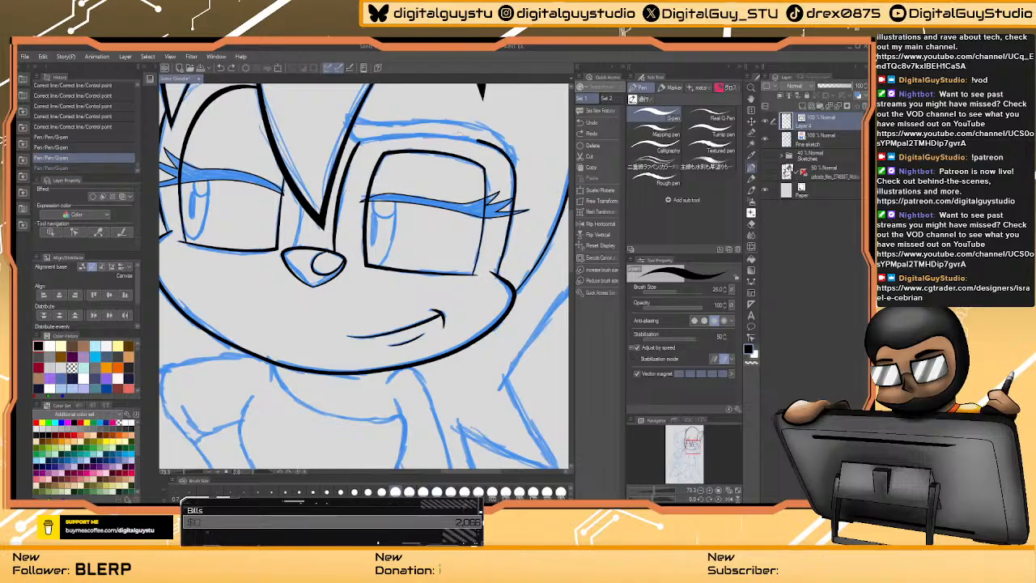
pyautogui.click(348, 140)
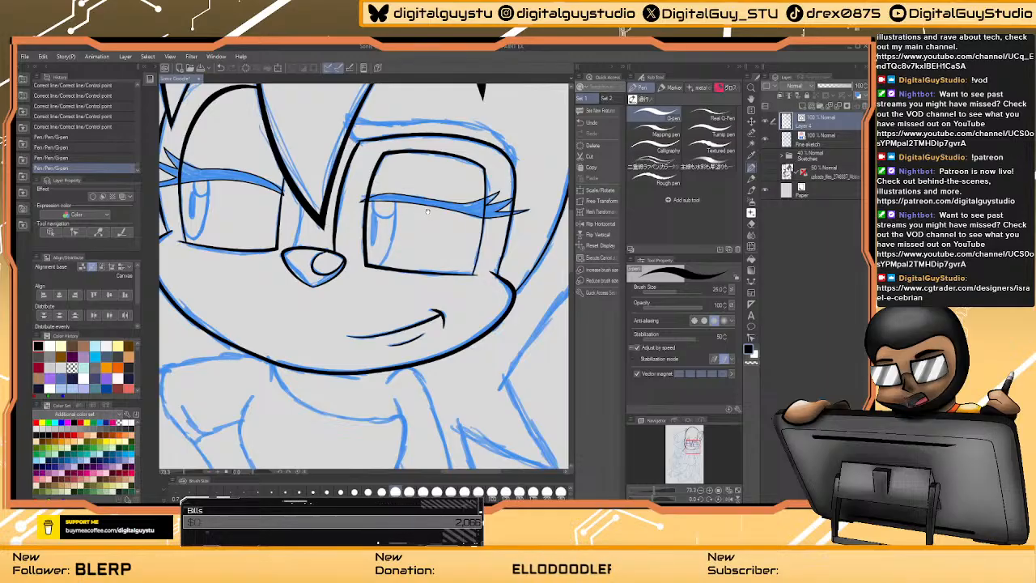
# - Ink the upper brow outline over the right-hand eye and the two brow lines between the hair strands above the left-hand eye
pyautogui.moveTo(350, 142)
pyautogui.mouseDown()
pyautogui.moveTo(352, 231)
pyautogui.moveTo(394, 184)
pyautogui.mouseUp()
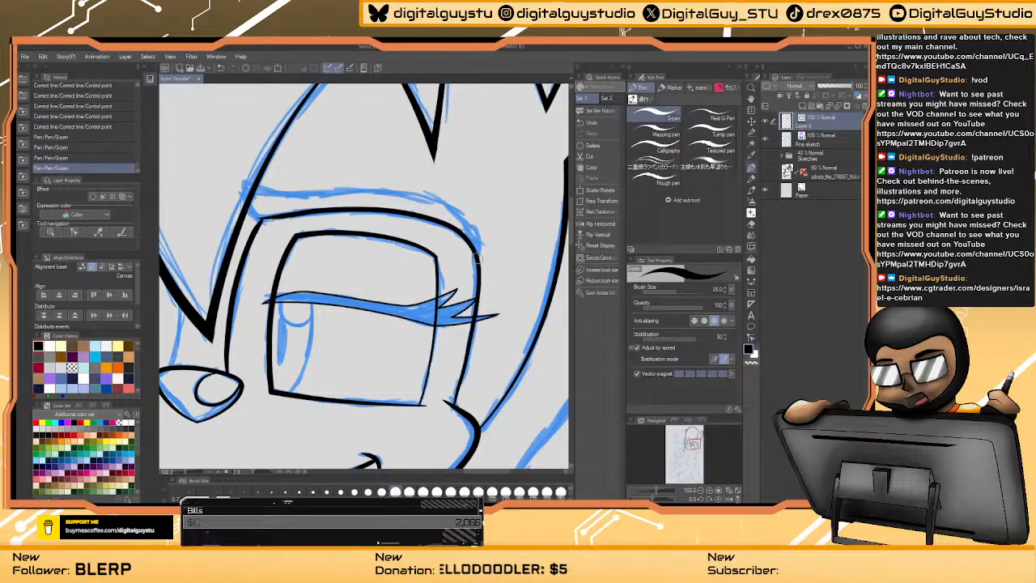
pyautogui.moveTo(473, 239)
pyautogui.mouseDown()
pyautogui.moveTo(468, 218)
pyautogui.moveTo(441, 204)
pyautogui.moveTo(247, 193)
pyautogui.mouseUp()
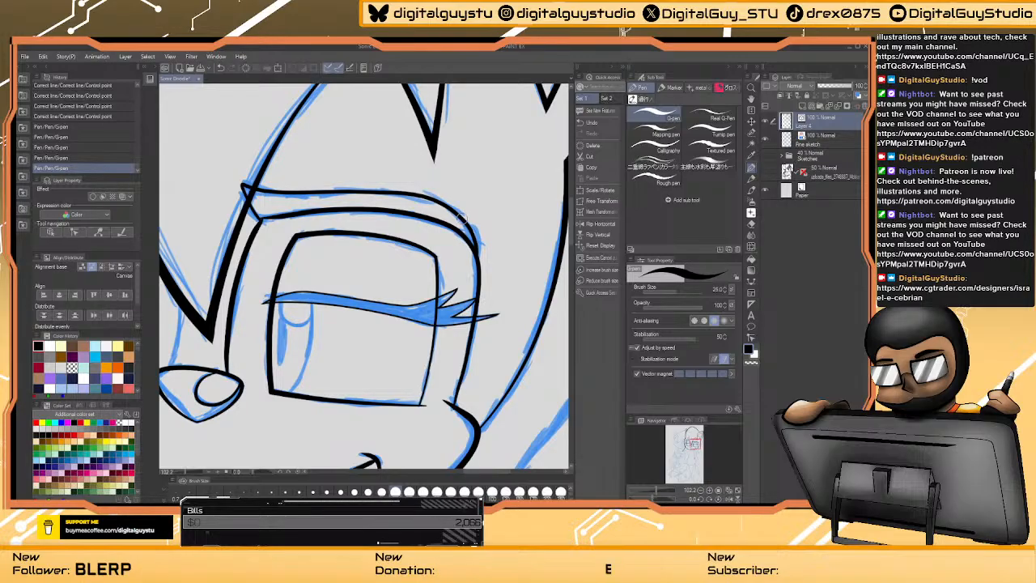
pyautogui.moveTo(274, 300); pyautogui.dragTo(490, 344)
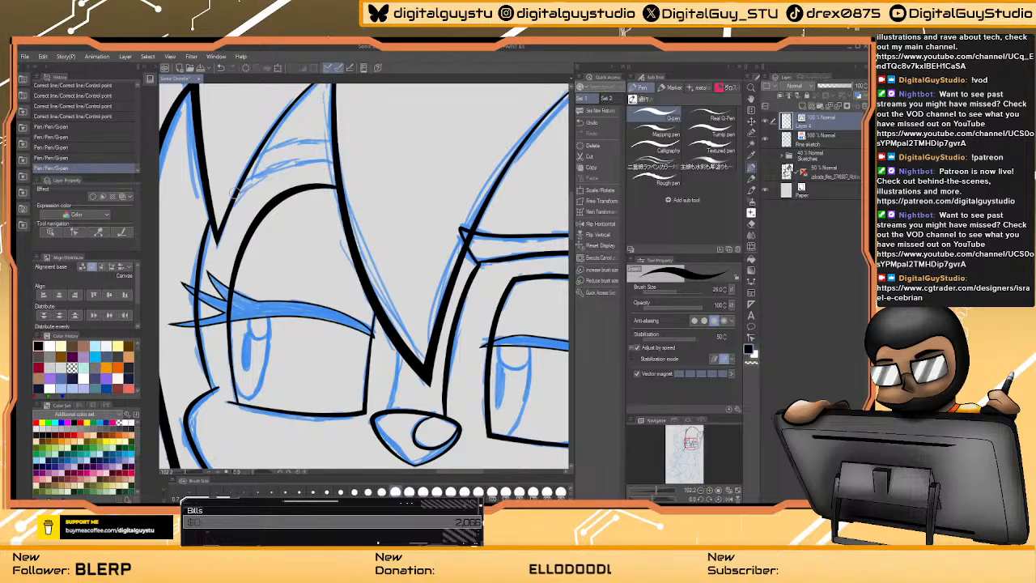
pyautogui.moveTo(241, 187)
pyautogui.mouseDown()
pyautogui.moveTo(304, 155)
pyautogui.moveTo(332, 158)
pyautogui.mouseUp()
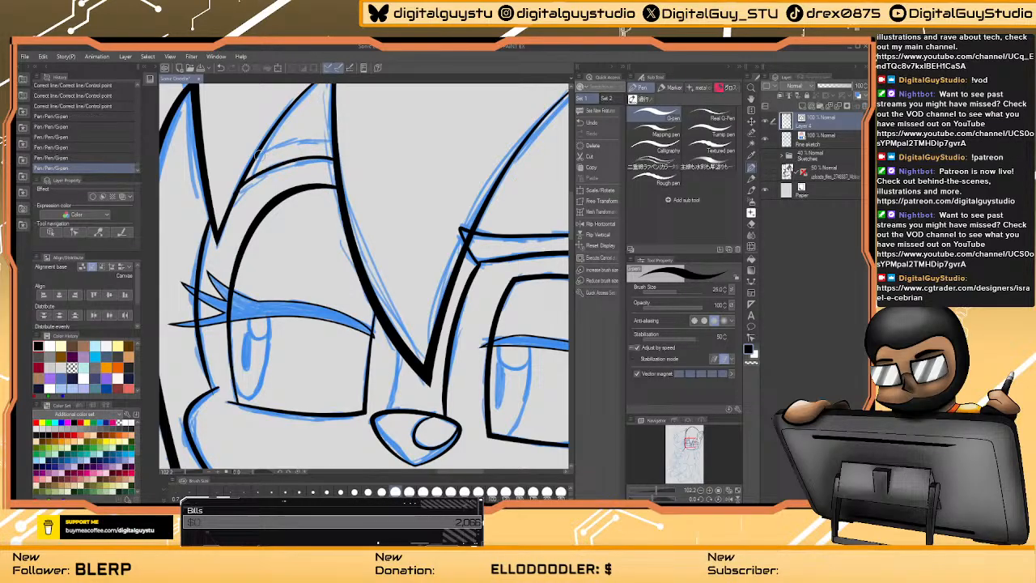
pyautogui.moveTo(258, 157); pyautogui.dragTo(329, 138)
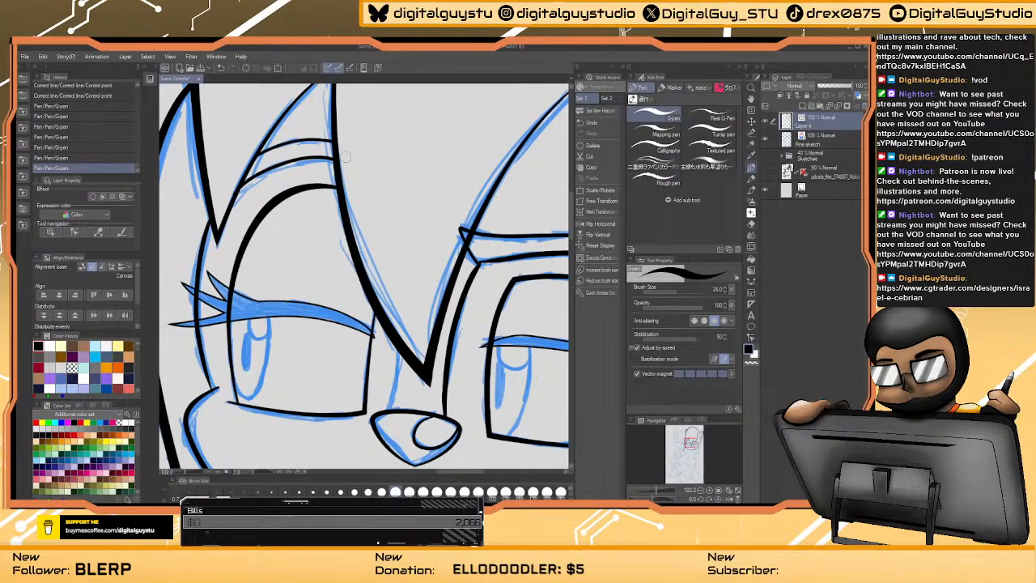
# - Ink the iris, pupil and round highlight of the left-hand eye, redoing the strokes that stray from the sketch
pyautogui.moveTo(549, 458); pyautogui.dragTo(478, 296)
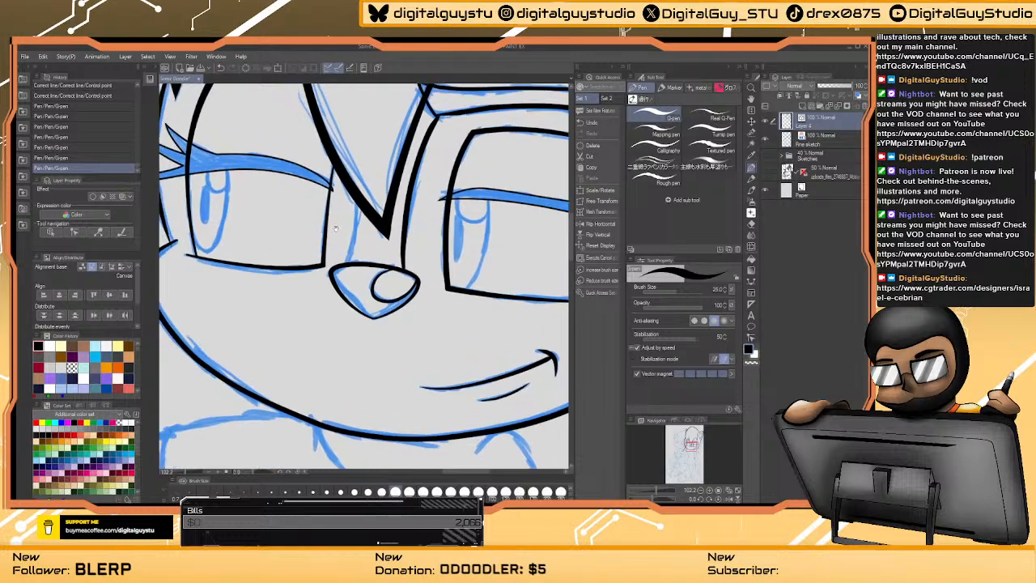
pyautogui.scroll(5, 298, 259)
pyautogui.moveTo(298, 259); pyautogui.dragTo(327, 199)
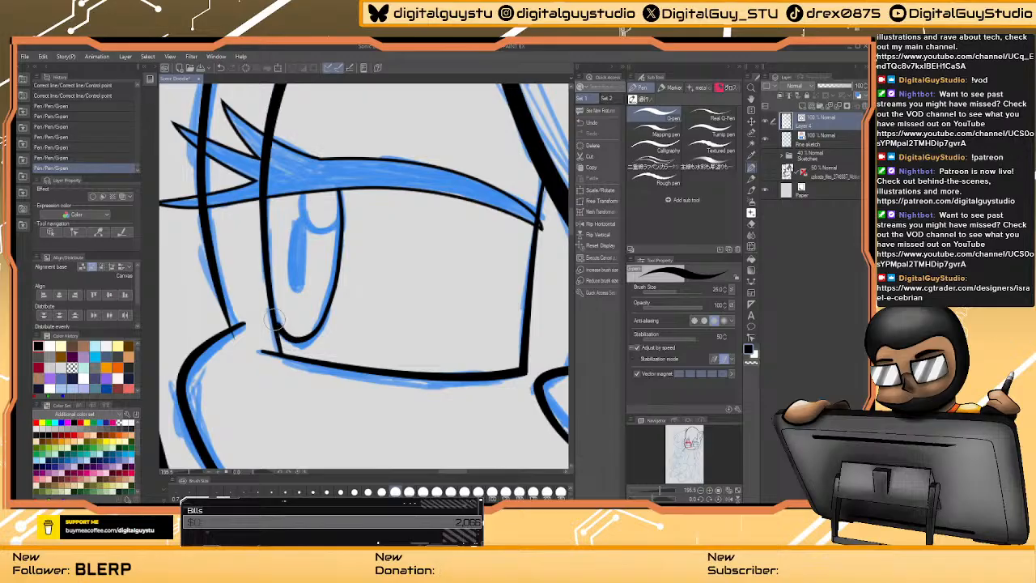
pyautogui.hotkey('ctrl', 'z')
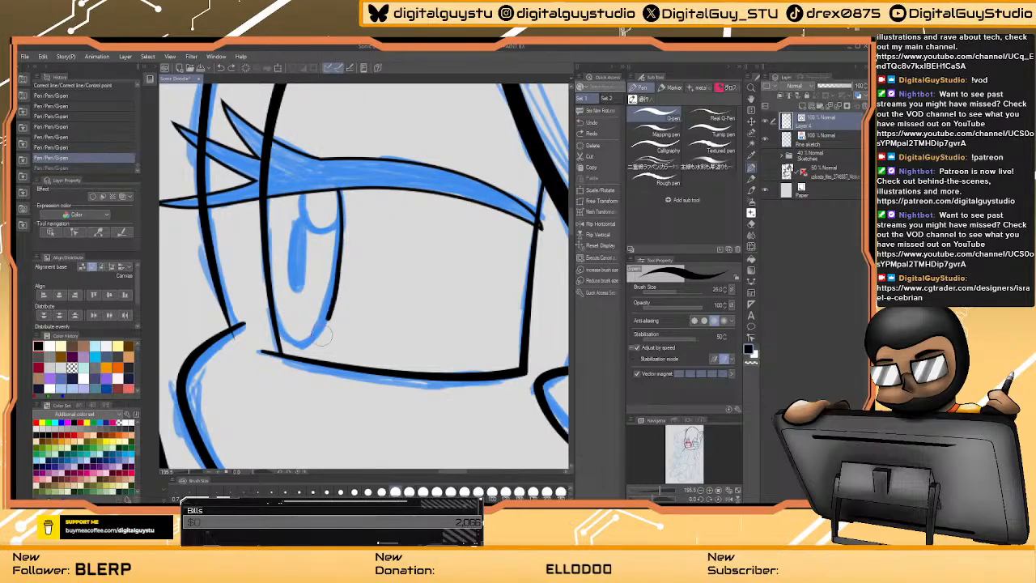
pyautogui.moveTo(276, 323)
pyautogui.mouseDown()
pyautogui.moveTo(306, 246)
pyautogui.moveTo(307, 202)
pyautogui.moveTo(288, 231)
pyautogui.moveTo(294, 292)
pyautogui.moveTo(284, 273)
pyautogui.moveTo(292, 217)
pyautogui.mouseUp()
pyautogui.moveTo(307, 245)
pyautogui.mouseDown()
pyautogui.moveTo(306, 291)
pyautogui.moveTo(296, 298)
pyautogui.moveTo(285, 275)
pyautogui.mouseUp()
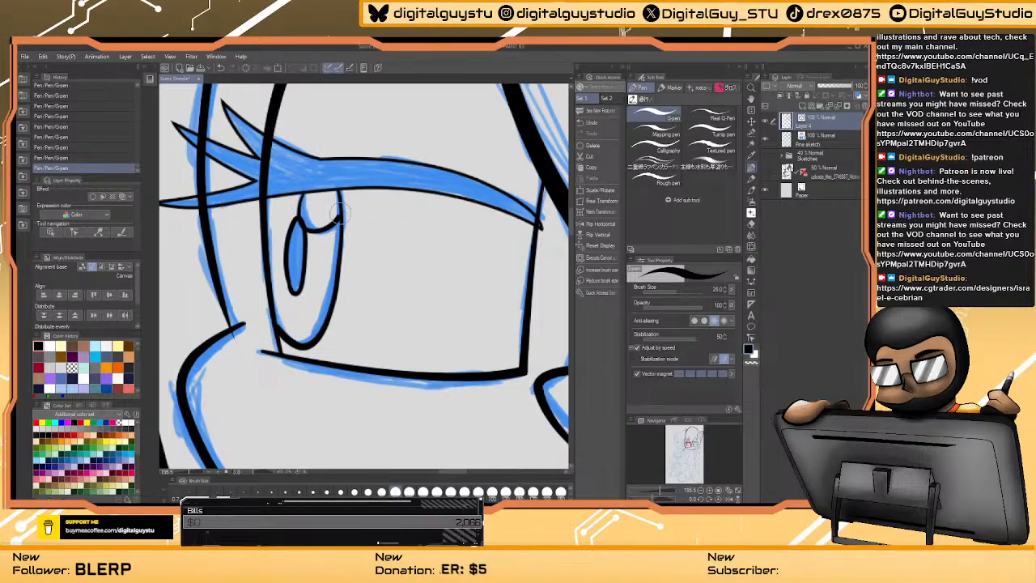
pyautogui.hotkey('ctrl', 'z')
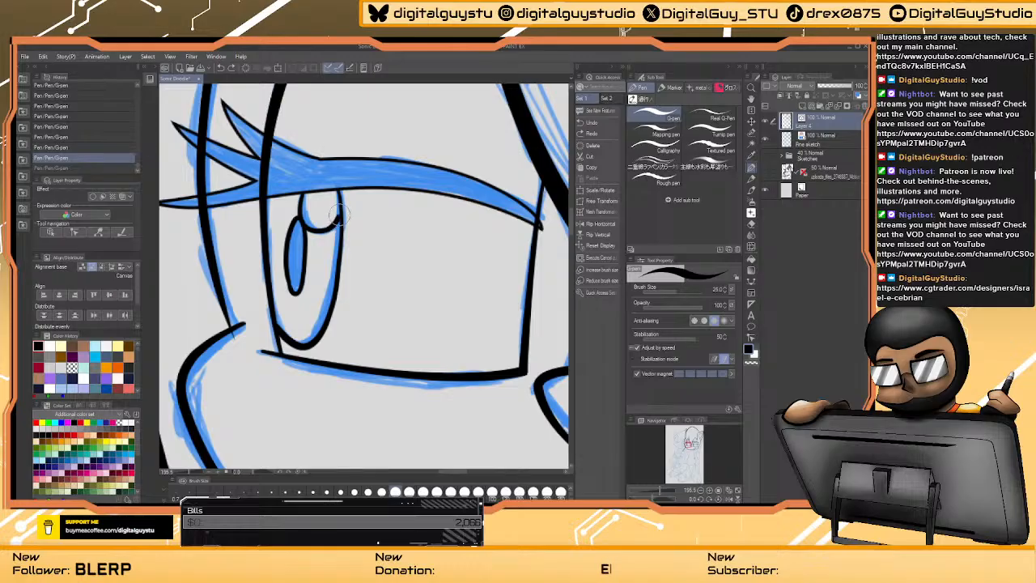
pyautogui.moveTo(339, 211); pyautogui.dragTo(340, 208)
# - Ink the right-hand eye's iris, and try its pupil and highlight outlines, undoing those last two strokes
pyautogui.moveTo(441, 219)
pyautogui.mouseDown()
pyautogui.moveTo(268, 200)
pyautogui.moveTo(276, 181)
pyautogui.mouseUp()
pyautogui.moveTo(474, 186)
pyautogui.mouseDown()
pyautogui.moveTo(417, 173)
pyautogui.moveTo(414, 242)
pyautogui.moveTo(387, 322)
pyautogui.moveTo(366, 334)
pyautogui.moveTo(347, 325)
pyautogui.moveTo(340, 283)
pyautogui.mouseUp()
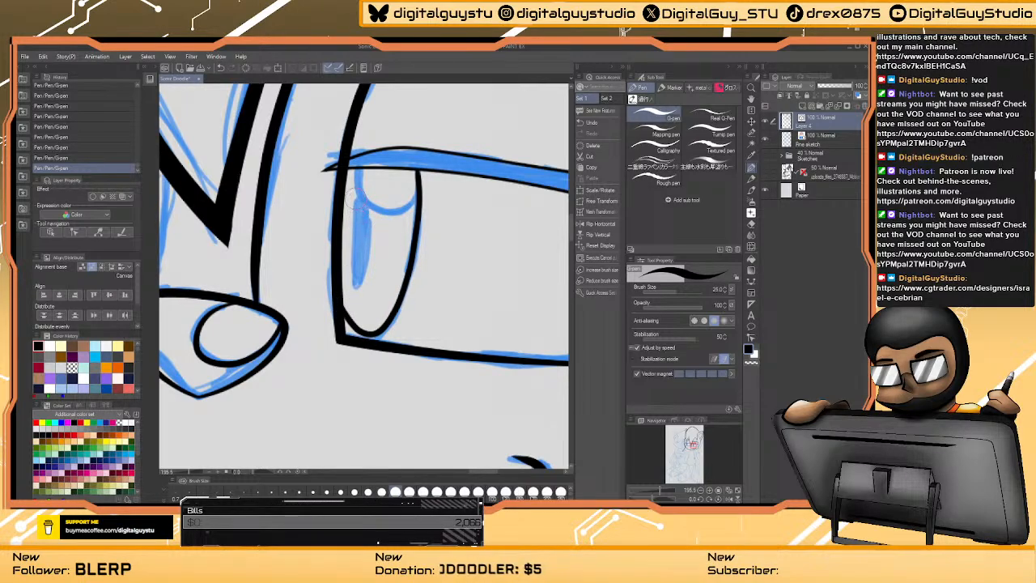
pyautogui.moveTo(354, 197); pyautogui.dragTo(363, 279)
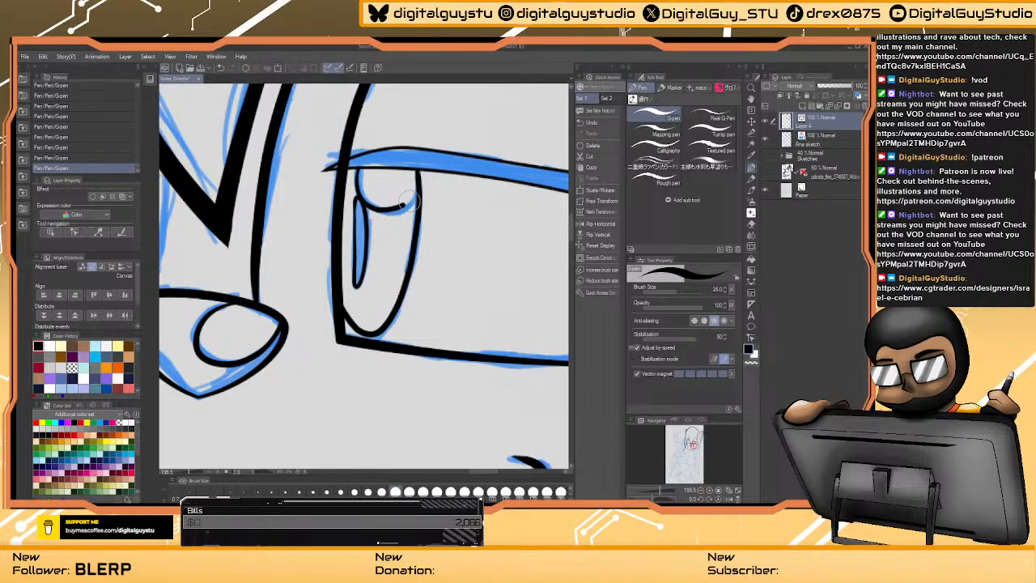
pyautogui.scroll(-4, 463, 157)
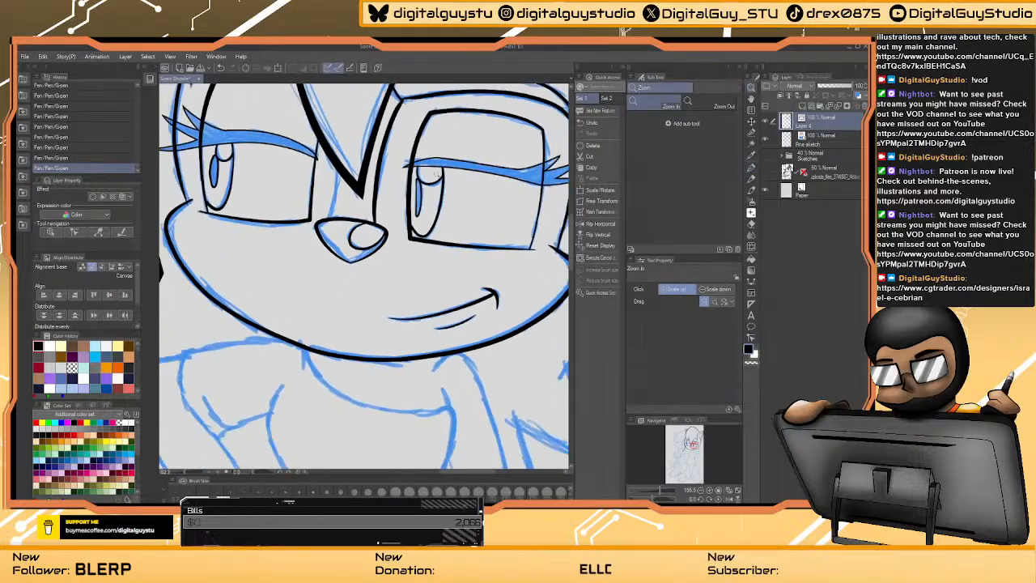
pyautogui.moveTo(460, 168)
pyautogui.mouseDown()
pyautogui.moveTo(451, 183)
pyautogui.moveTo(452, 165)
pyautogui.mouseUp()
pyautogui.hotkey('ctrl', 'z')
pyautogui.hotkey('ctrl', 'z')
# - Ink the pupil outline and the round highlight inside the right-hand eye's iris with the G-pen
pyautogui.press('p')
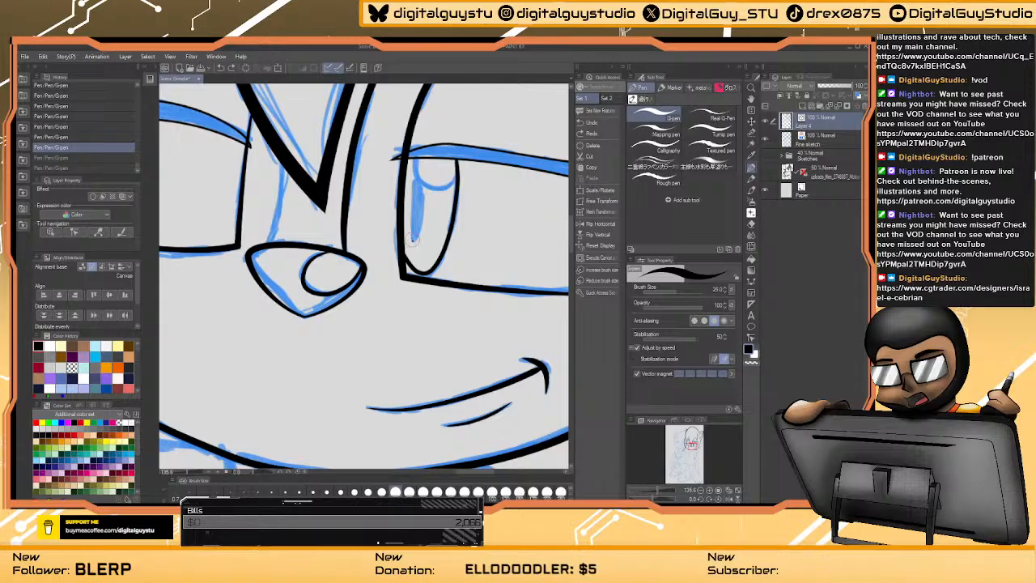
pyautogui.moveTo(410, 206)
pyautogui.mouseDown()
pyautogui.moveTo(410, 236)
pyautogui.moveTo(410, 188)
pyautogui.moveTo(429, 179)
pyautogui.moveTo(429, 217)
pyautogui.moveTo(412, 240)
pyautogui.mouseUp()
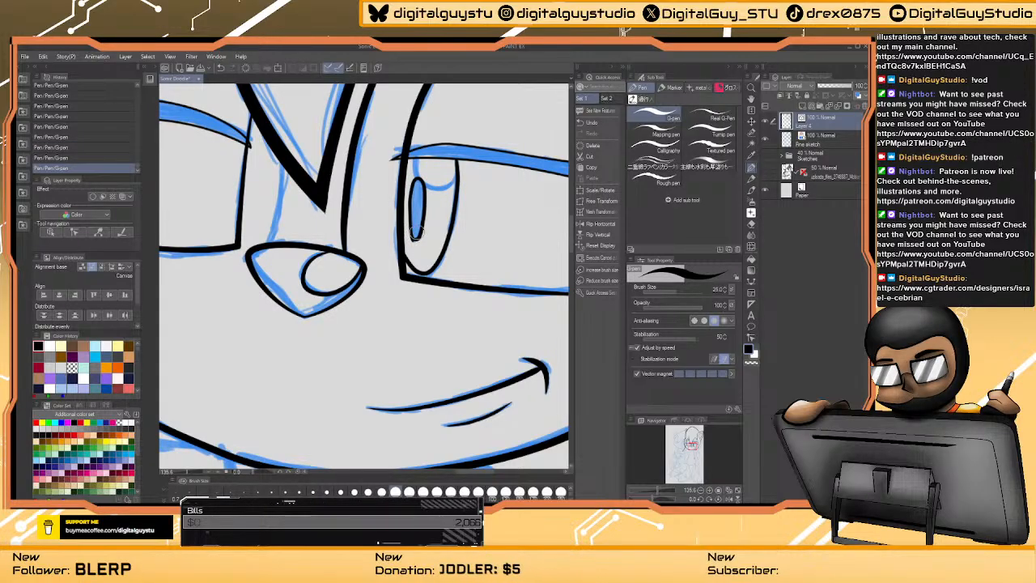
pyautogui.hotkey('ctrl', 'z')
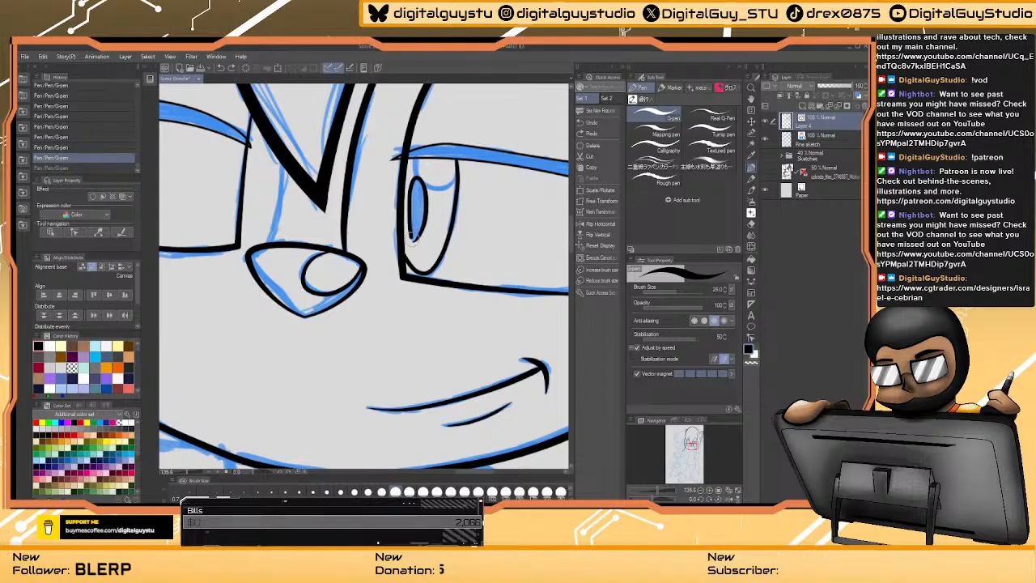
pyautogui.moveTo(414, 241); pyautogui.dragTo(412, 239)
pyautogui.moveTo(424, 166); pyautogui.dragTo(417, 190)
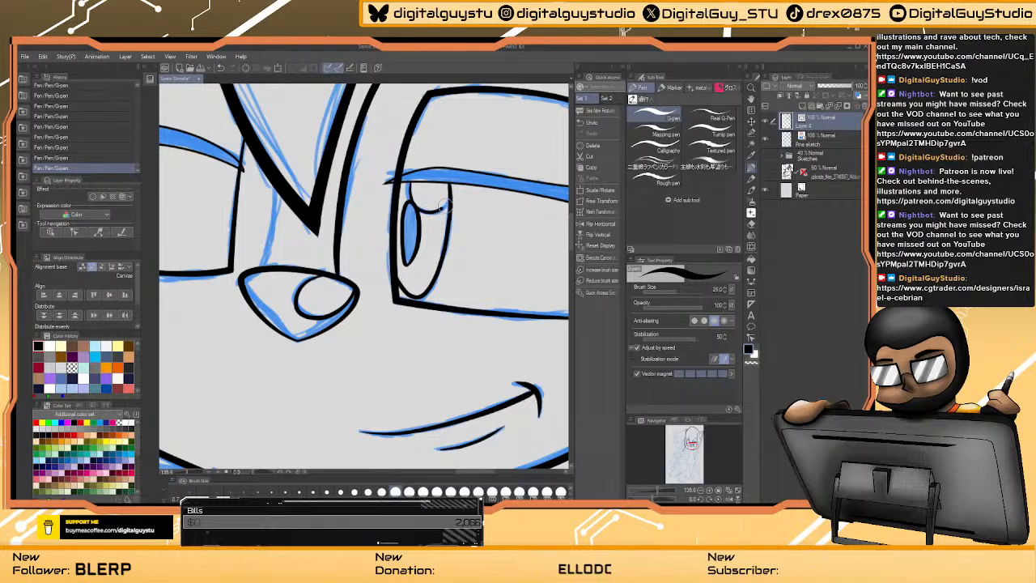
# - Trim the overshooting line ends around the eyes and cheeks with the Vector eraser
pyautogui.scroll(-6, 493, 252)
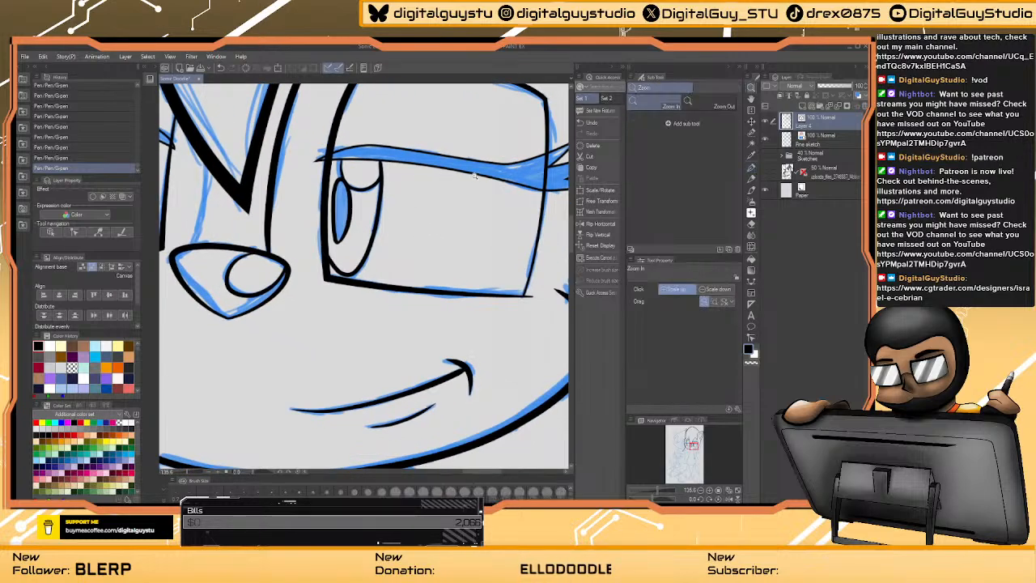
pyautogui.moveTo(481, 177)
pyautogui.mouseDown()
pyautogui.moveTo(429, 238)
pyautogui.moveTo(540, 259)
pyautogui.moveTo(444, 248)
pyautogui.mouseUp()
pyautogui.moveTo(444, 249); pyautogui.dragTo(534, 274)
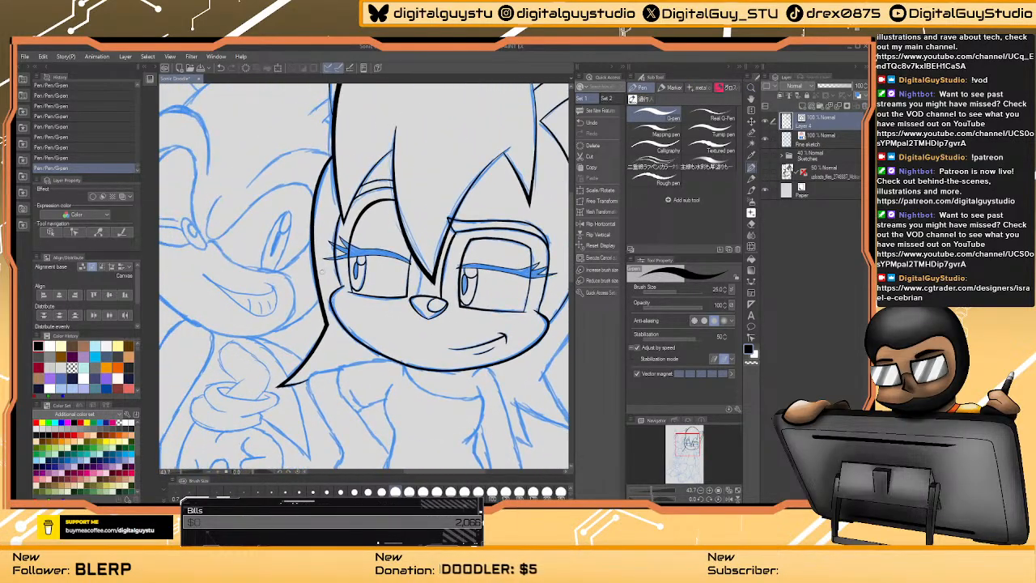
pyautogui.moveTo(343, 278); pyautogui.dragTo(455, 263)
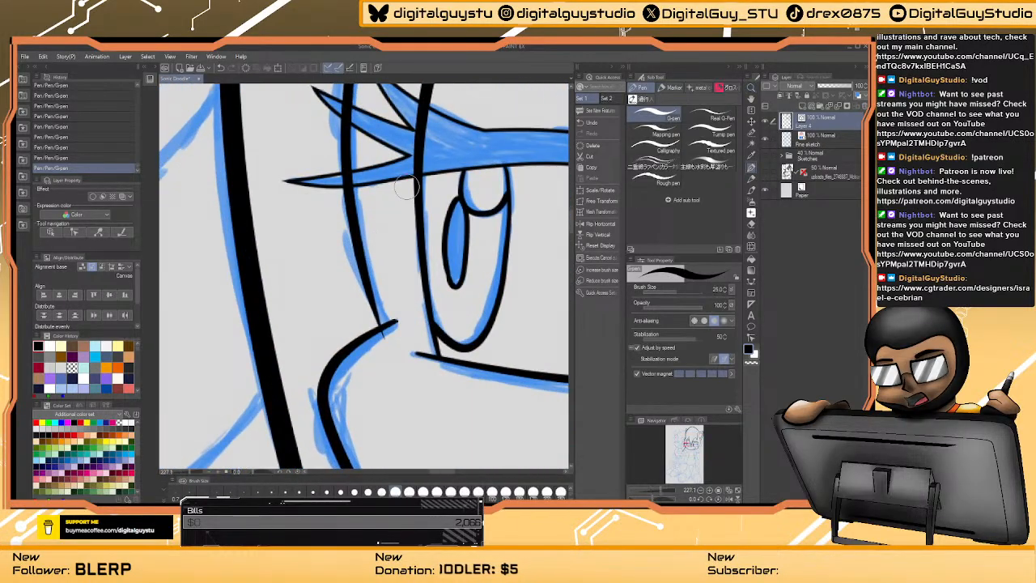
pyautogui.click(751, 223)
pyautogui.click(657, 131)
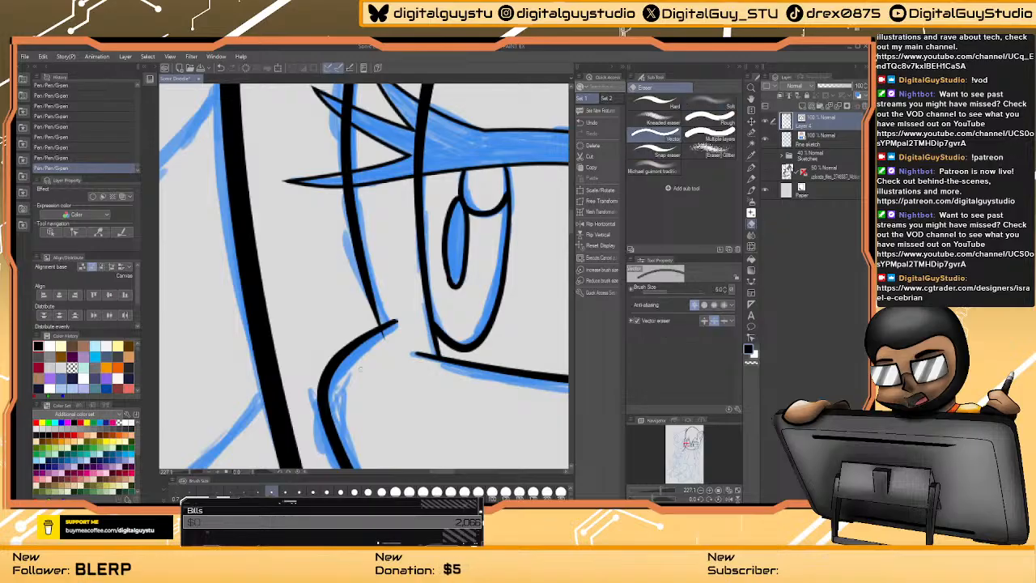
pyautogui.moveTo(427, 332); pyautogui.dragTo(284, 183)
pyautogui.moveTo(491, 266); pyautogui.dragTo(286, 253)
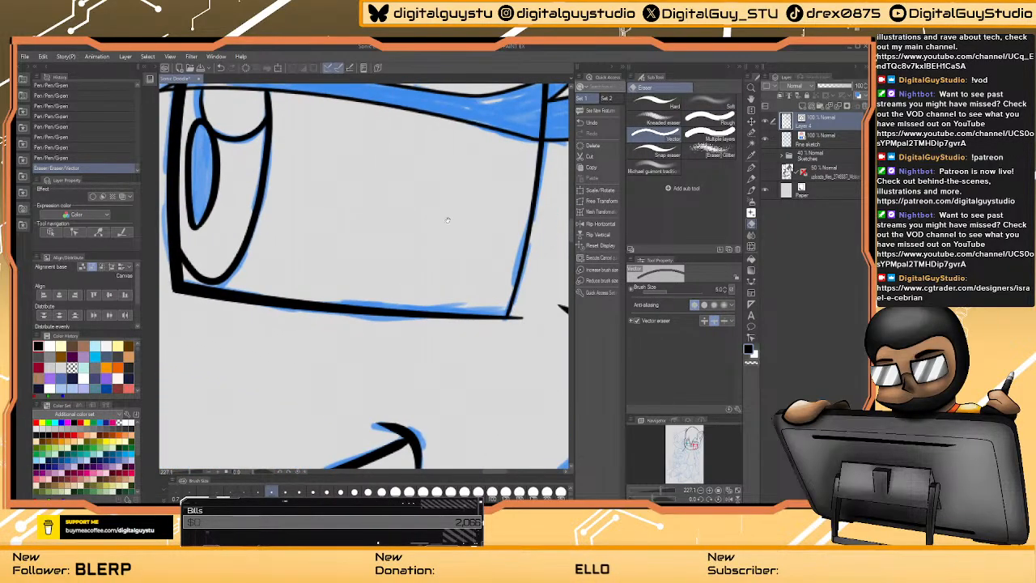
pyautogui.moveTo(539, 267); pyautogui.dragTo(422, 262)
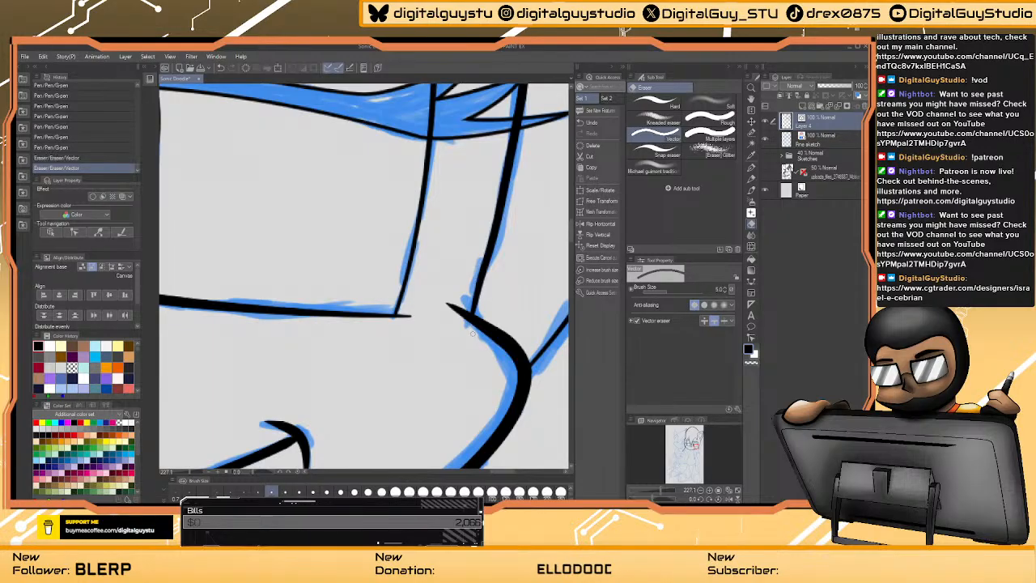
pyautogui.moveTo(470, 324); pyautogui.dragTo(420, 322)
# - Try to ink the outer hair contour beside the right-hand cheek with the G-pen, and undo the attempt
pyautogui.scroll(-3, 441, 281)
pyautogui.press('e')
pyautogui.scroll(1, 431, 279)
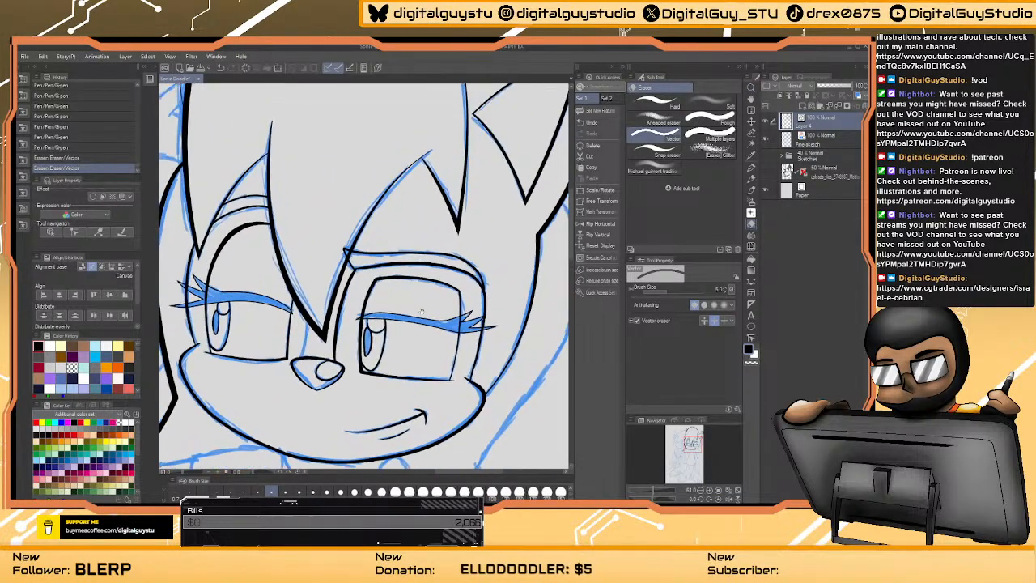
pyautogui.moveTo(443, 231); pyautogui.dragTo(416, 258)
pyautogui.scroll(-2, 416, 259)
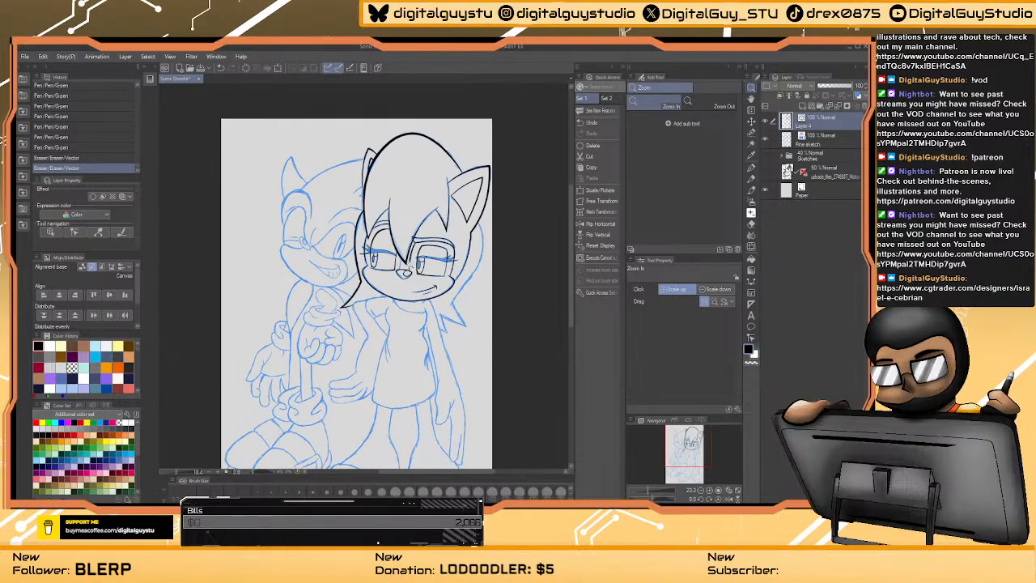
pyautogui.scroll(6, 453, 275)
pyautogui.press('e')
pyautogui.moveTo(512, 300); pyautogui.dragTo(371, 226)
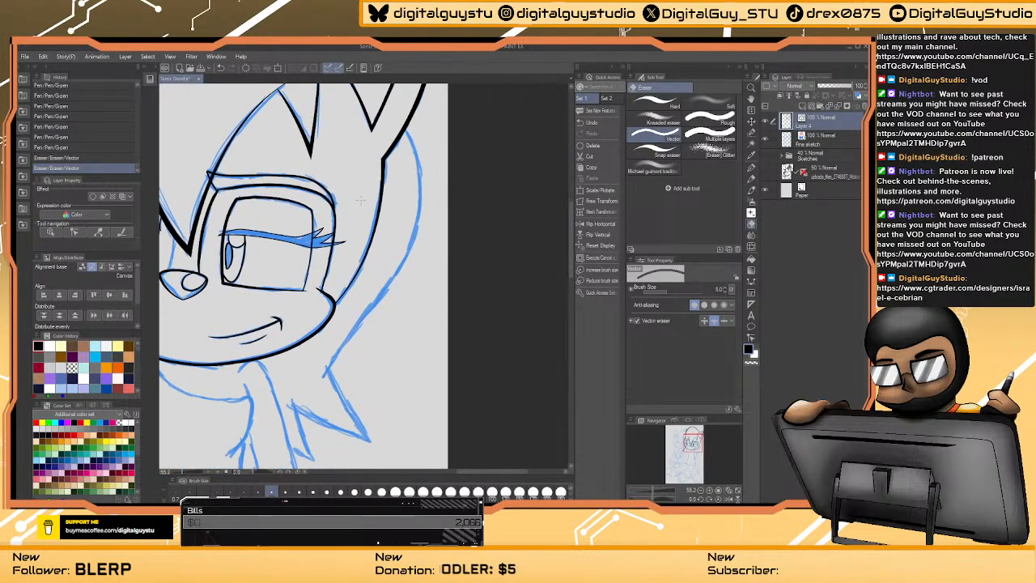
pyautogui.click(751, 168)
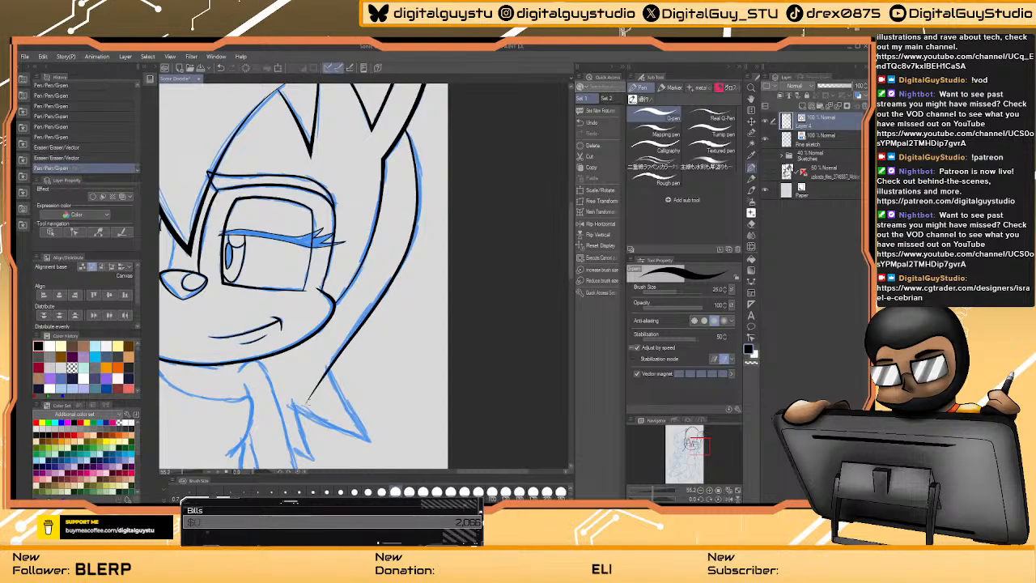
pyautogui.hotkey('ctrl', 'z')
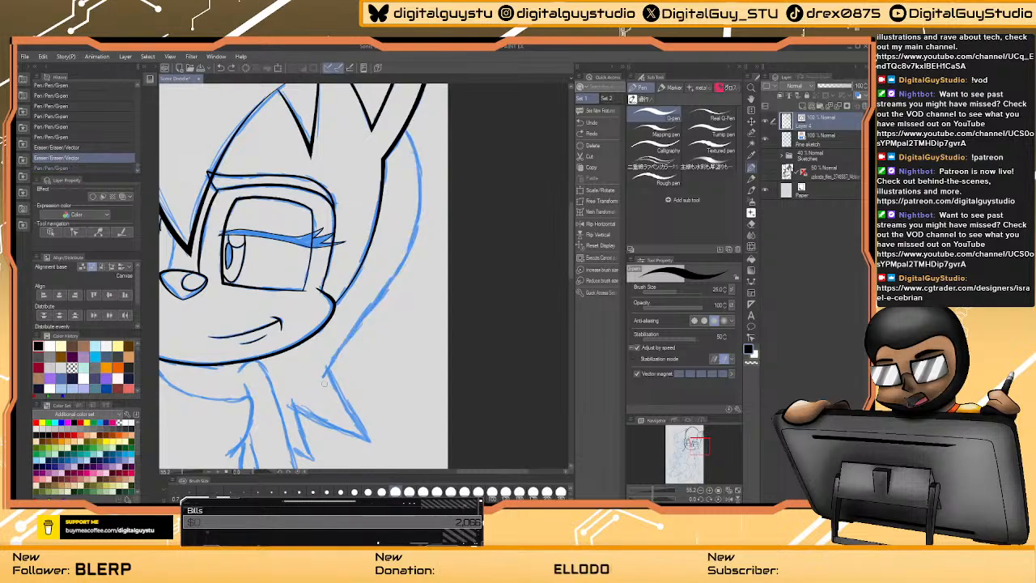
# - Ink the outer hair contour from the notch below the right-hand cheek up to the ear with the G-pen at size 30, redoing uneven strokes
pyautogui.moveTo(345, 336)
pyautogui.mouseDown()
pyautogui.moveTo(407, 258)
pyautogui.moveTo(422, 207)
pyautogui.moveTo(419, 159)
pyautogui.moveTo(403, 128)
pyautogui.mouseUp()
pyautogui.hotkey('ctrl', 'z')
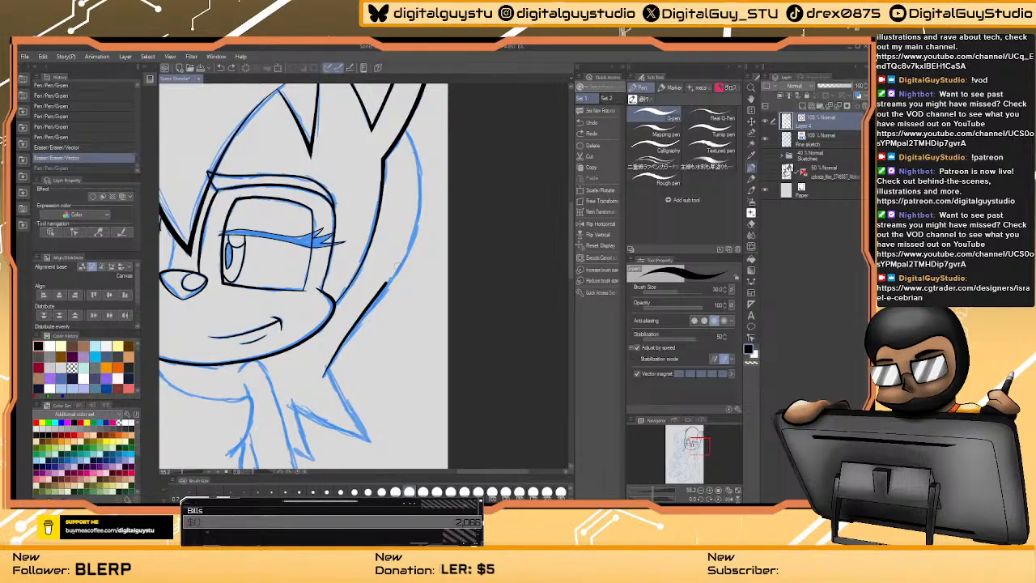
pyautogui.hotkey('ctrl', 'y')
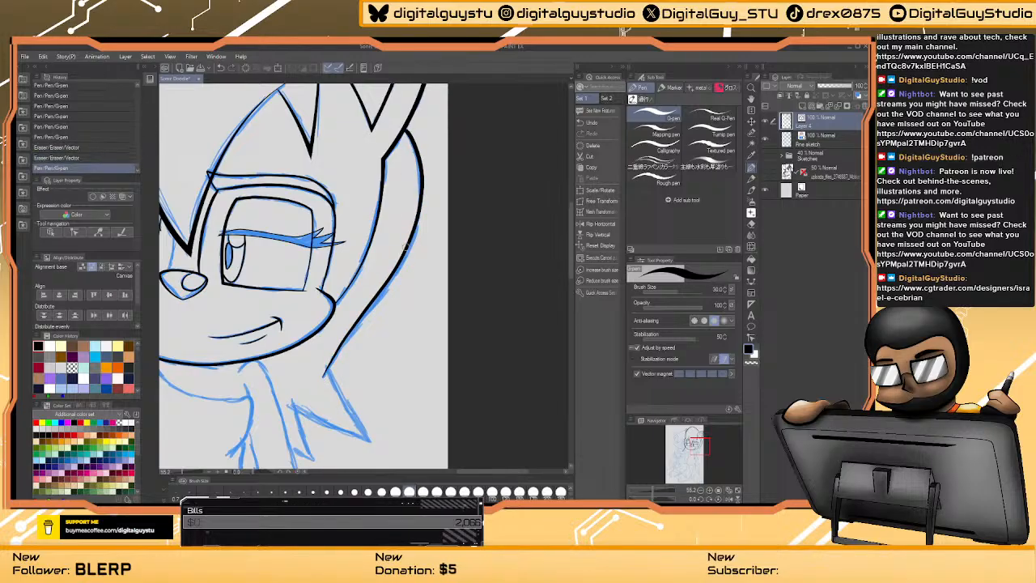
pyautogui.hotkey('ctrl', 'z')
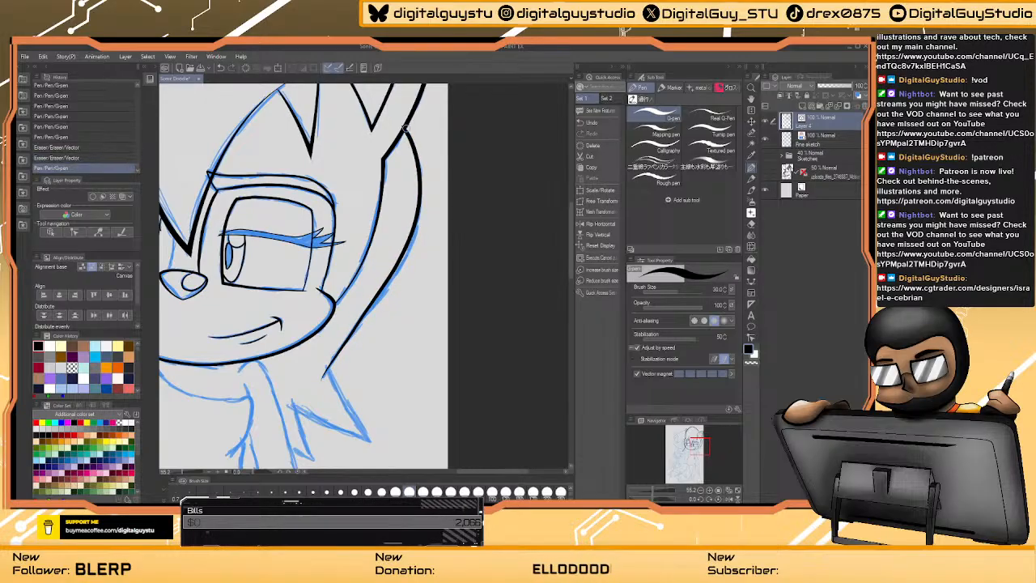
pyautogui.hotkey('ctrl', 'z')
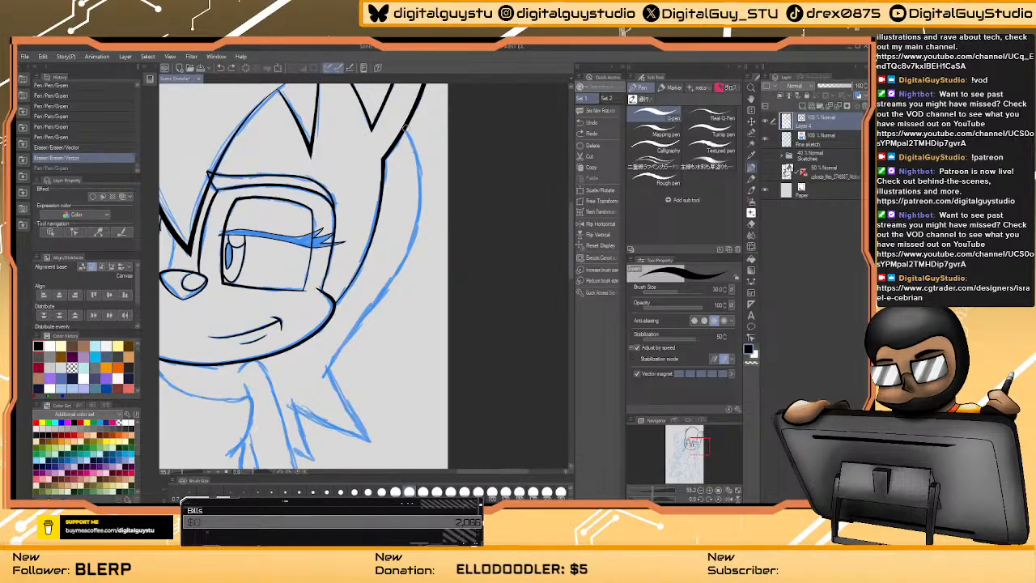
pyautogui.moveTo(322, 380); pyautogui.dragTo(374, 298)
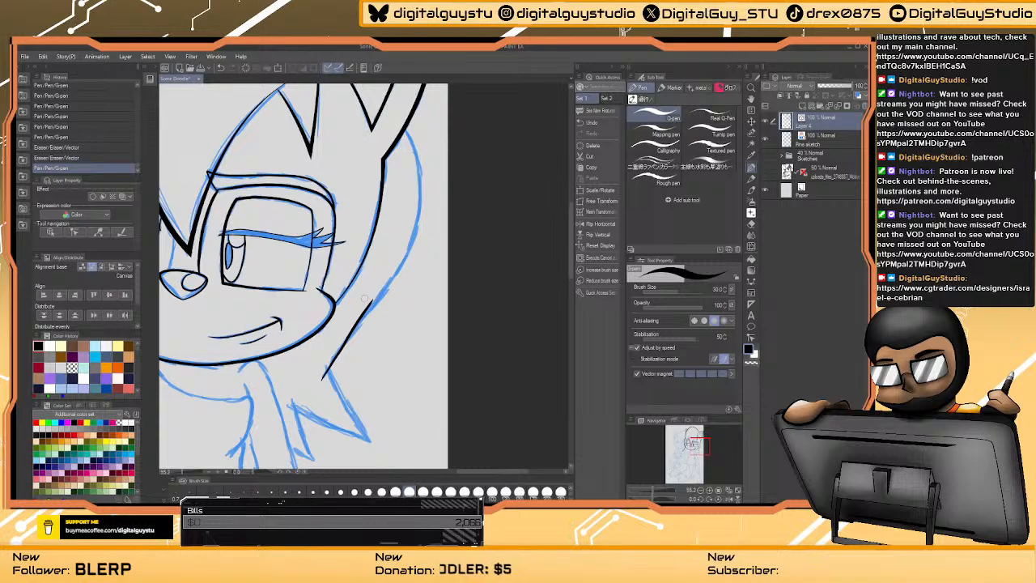
pyautogui.hotkey('ctrl', 'z')
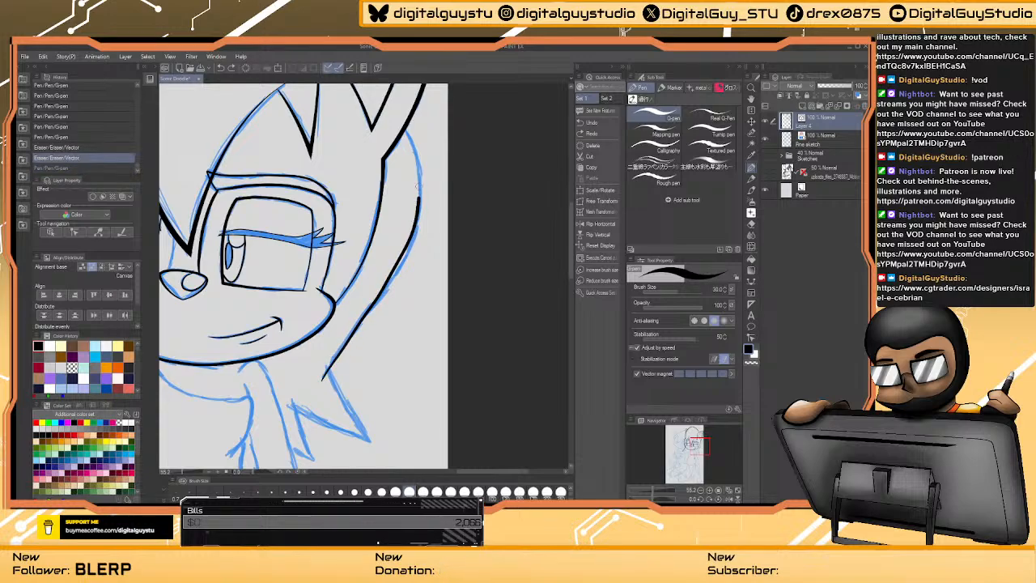
pyautogui.hotkey('ctrl', 'y')
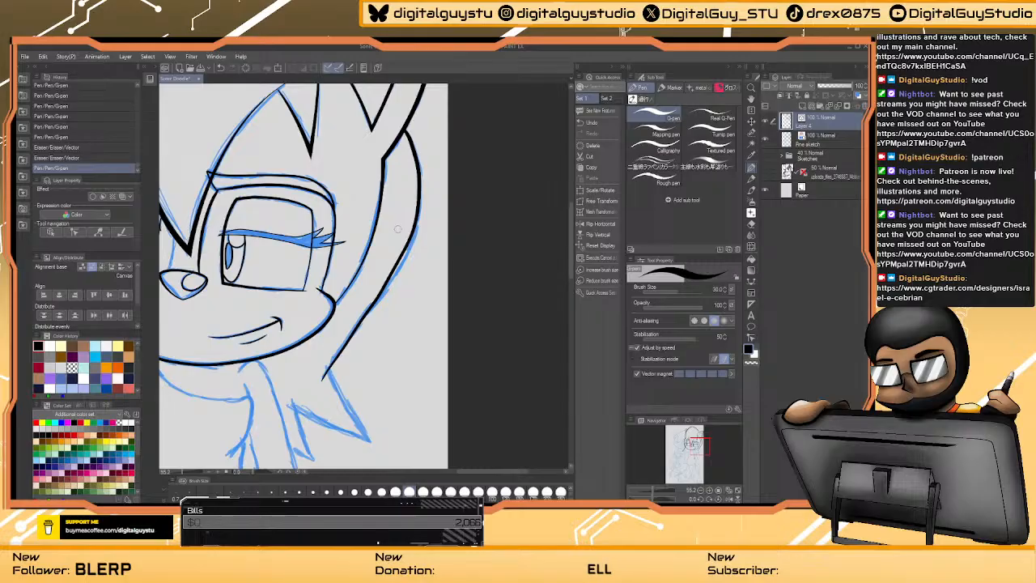
# - Redo the outer hair contour from the notch below the right-hand cheek up toward the ear with the G-pen at size 40
pyautogui.hotkey('ctrl', 'z')
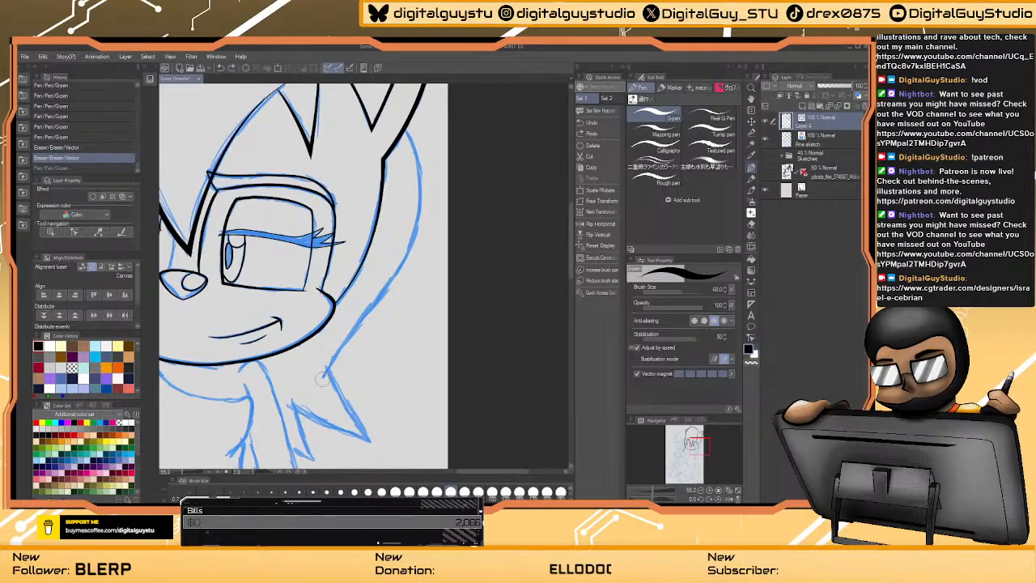
pyautogui.hotkey('ctrl', 'y')
pyautogui.hotkey('ctrl', 'z')
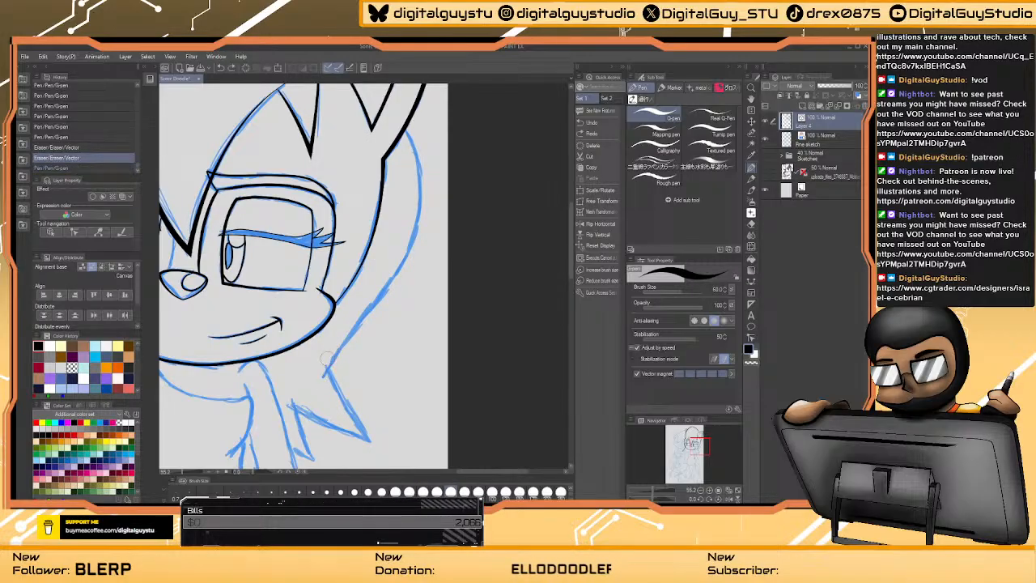
pyautogui.moveTo(320, 377)
pyautogui.mouseDown()
pyautogui.moveTo(382, 293)
pyautogui.moveTo(423, 202)
pyautogui.moveTo(418, 149)
pyautogui.mouseUp()
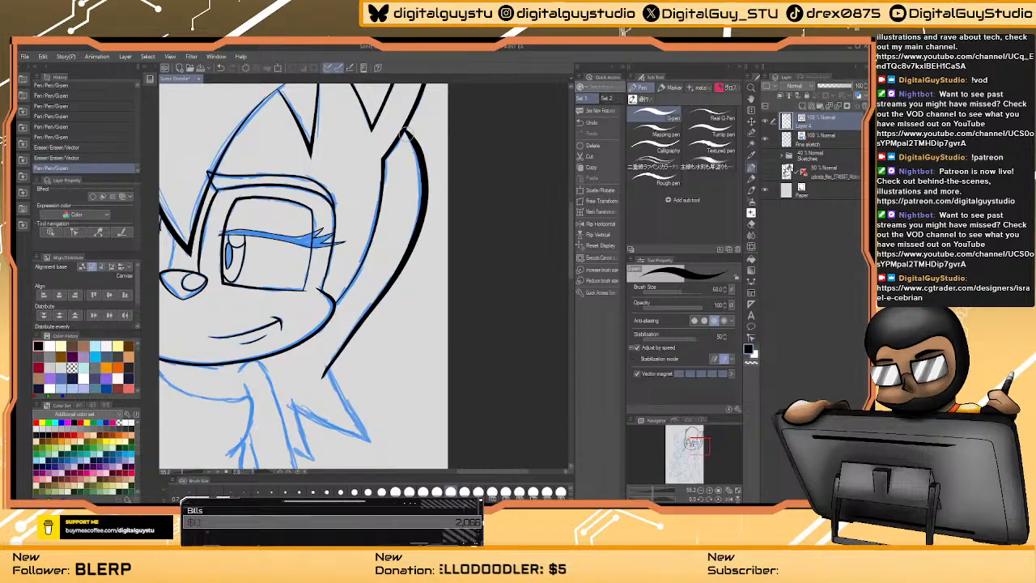
pyautogui.hotkey('ctrl', 'z')
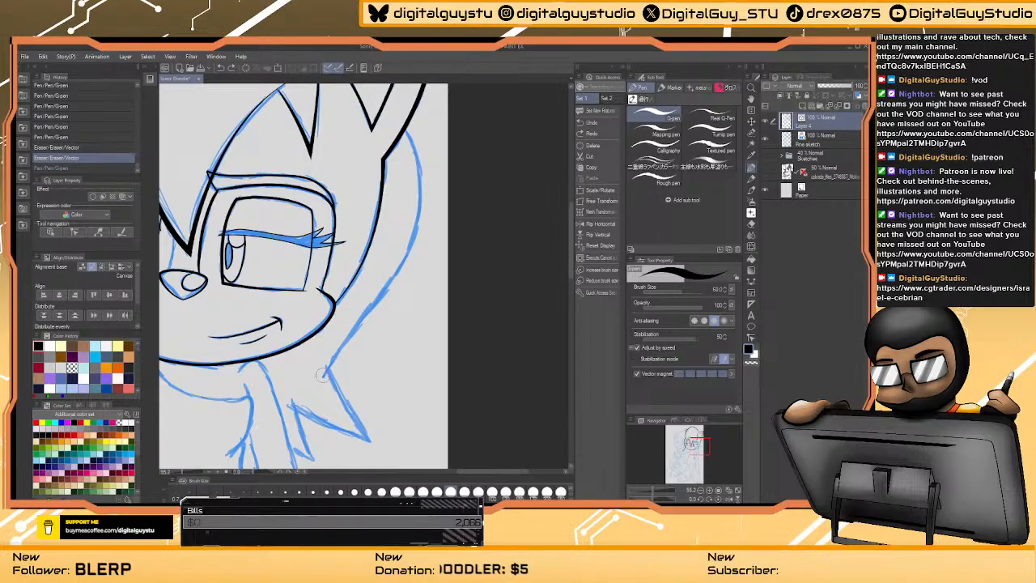
pyautogui.moveTo(322, 378); pyautogui.dragTo(331, 364)
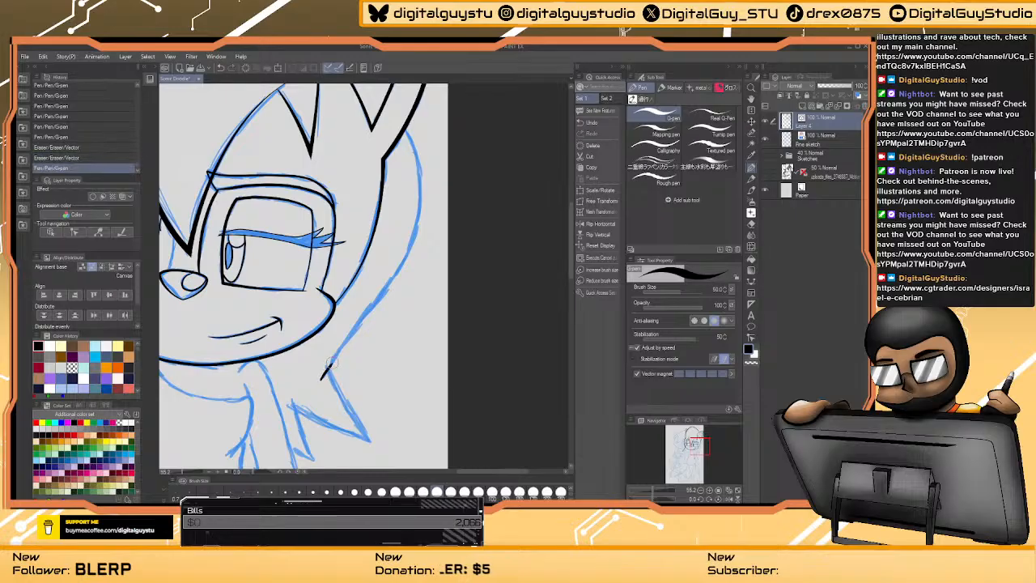
pyautogui.hotkey('ctrl', 'z')
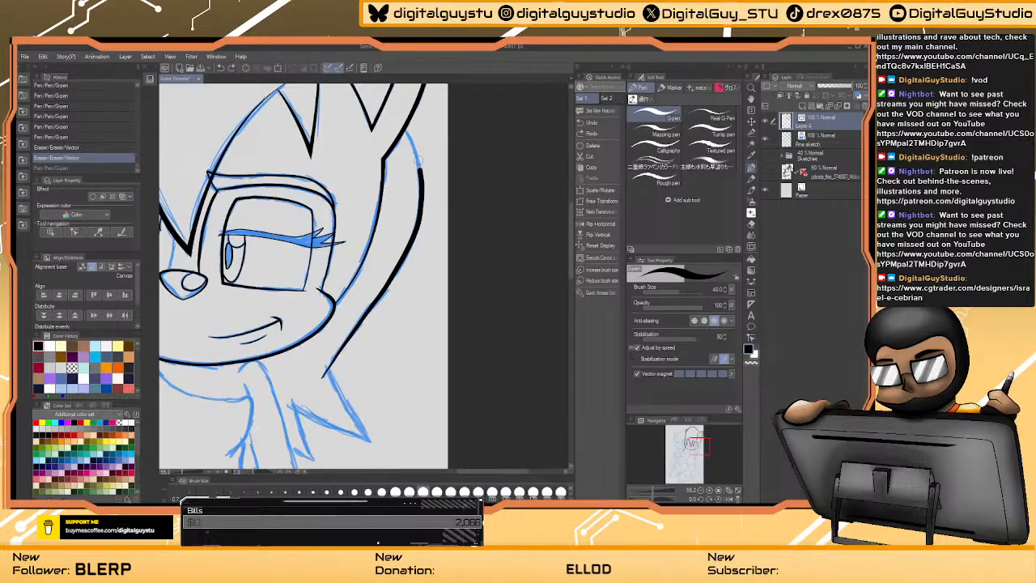
pyautogui.hotkey('ctrl', 'y')
# - Ink the pointed hair spikes below the notch beside the neck with the G-pen, redoing the inner spike's strokes
pyautogui.scroll(-5, 303, 276)
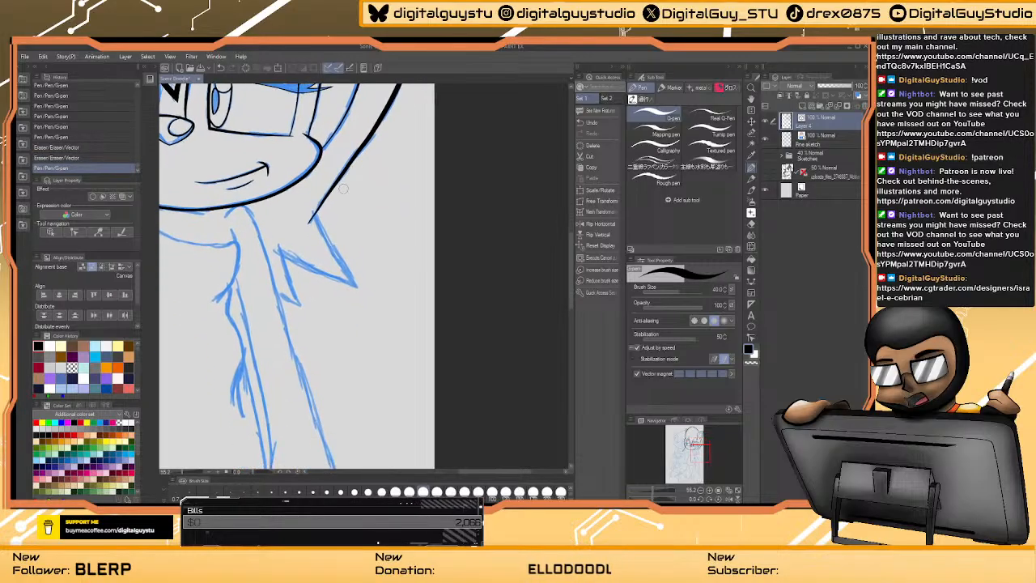
pyautogui.moveTo(309, 212)
pyautogui.mouseDown()
pyautogui.moveTo(357, 287)
pyautogui.moveTo(268, 239)
pyautogui.moveTo(299, 306)
pyautogui.mouseUp()
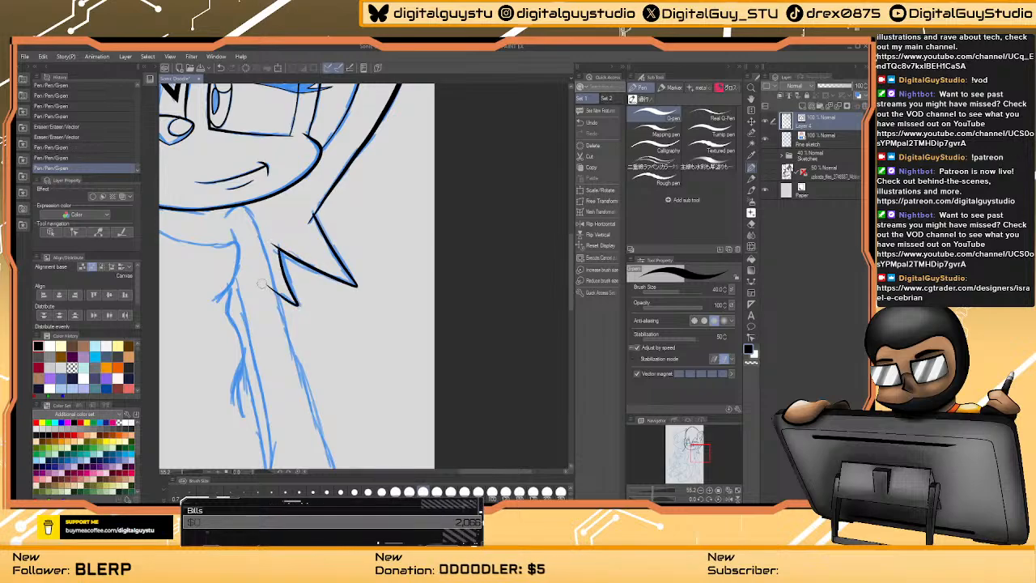
pyautogui.hotkey('ctrl', 'z')
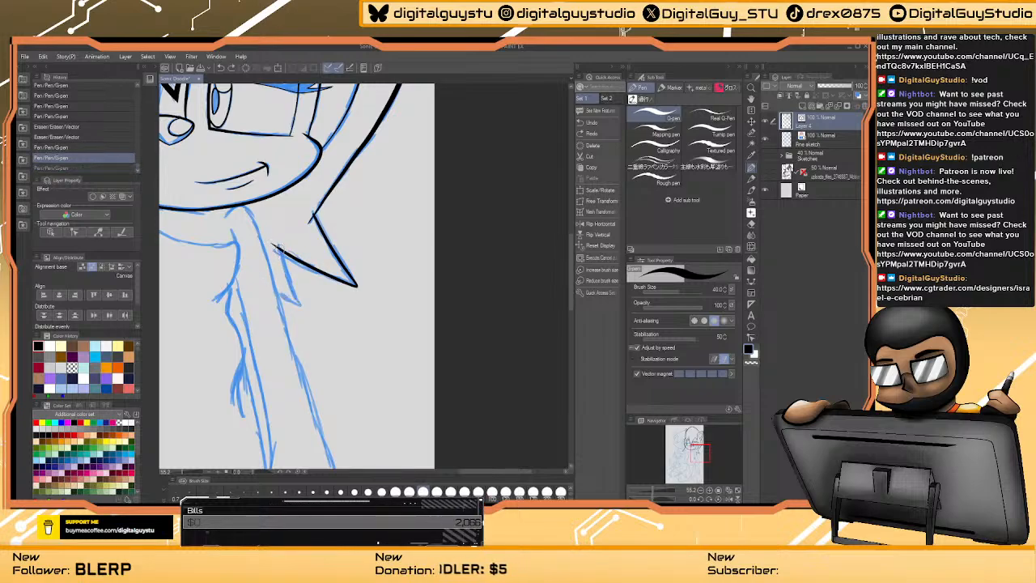
pyautogui.moveTo(279, 252); pyautogui.dragTo(300, 306)
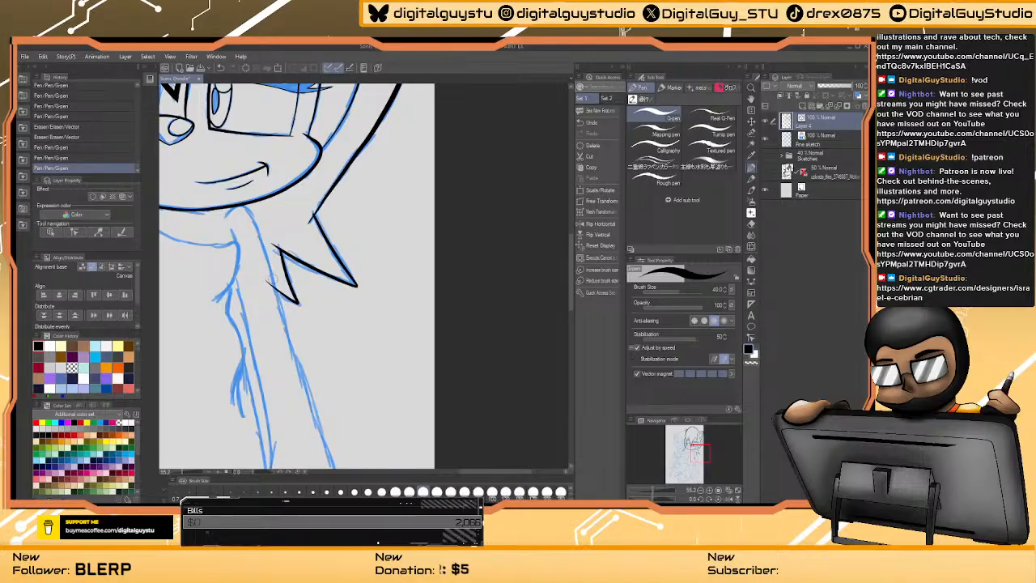
pyautogui.hotkey('ctrl', 'z')
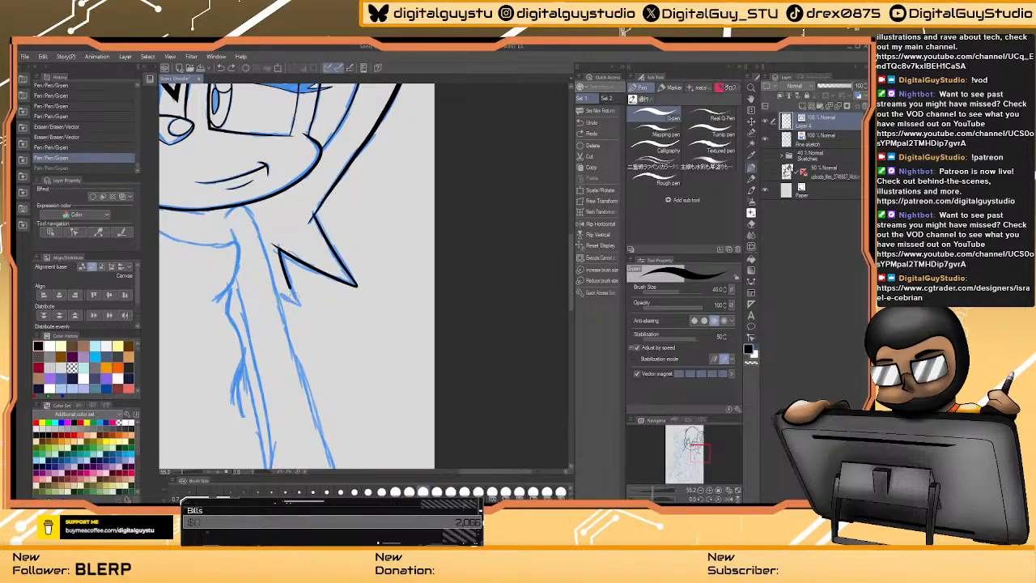
pyautogui.moveTo(298, 304)
pyautogui.mouseDown()
pyautogui.moveTo(263, 283)
pyautogui.moveTo(366, 360)
pyautogui.mouseUp()
# - Ink the outer contour of the right-hand arm from the shoulder below the chin down to the hand with the G-pen
pyautogui.moveTo(232, 153); pyautogui.dragTo(361, 224)
pyautogui.moveTo(476, 199); pyautogui.dragTo(402, 235)
pyautogui.scroll(2, 437, 218)
pyautogui.scroll(-2, 408, 217)
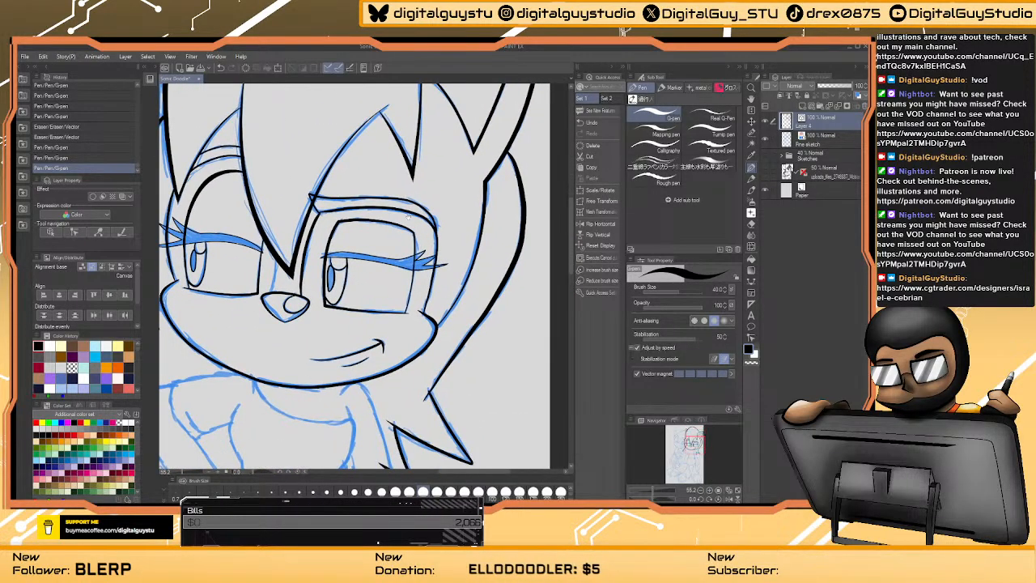
pyautogui.moveTo(314, 334); pyautogui.dragTo(369, 91)
pyautogui.moveTo(421, 310); pyautogui.dragTo(374, 255)
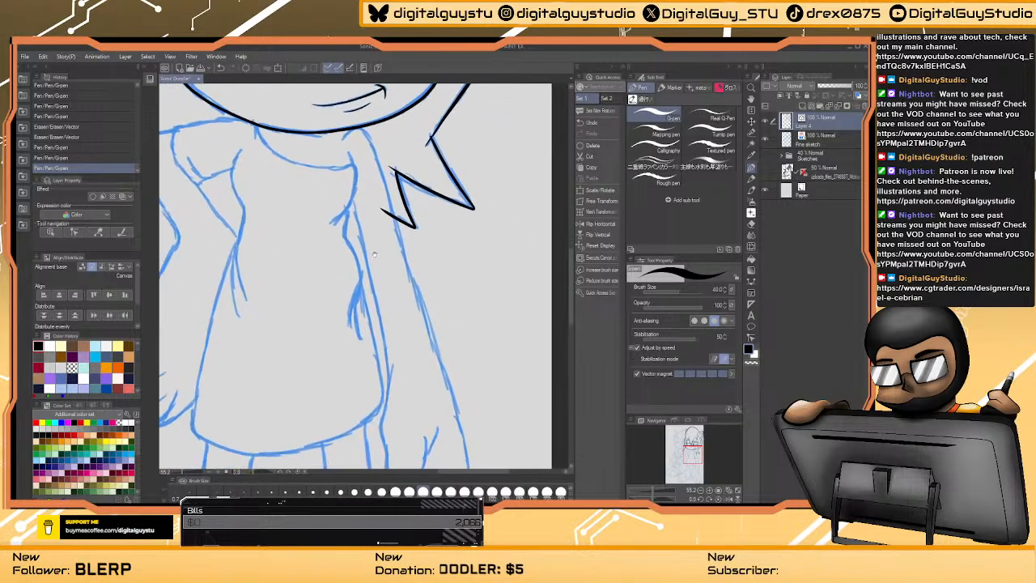
pyautogui.scroll(-4, 374, 254)
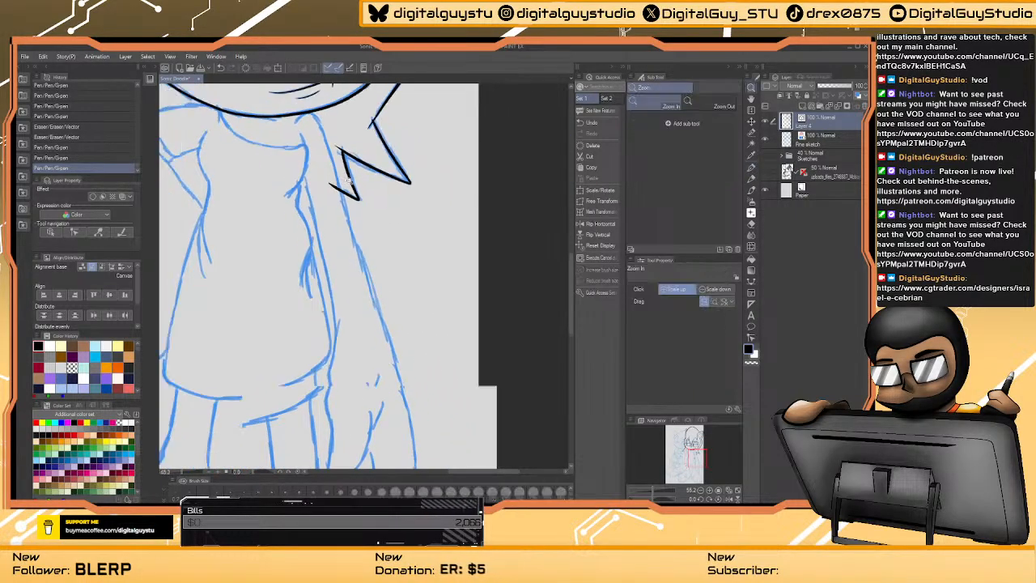
pyautogui.scroll(-1, 348, 179)
pyautogui.press('p')
pyautogui.scroll(-1, 327, 156)
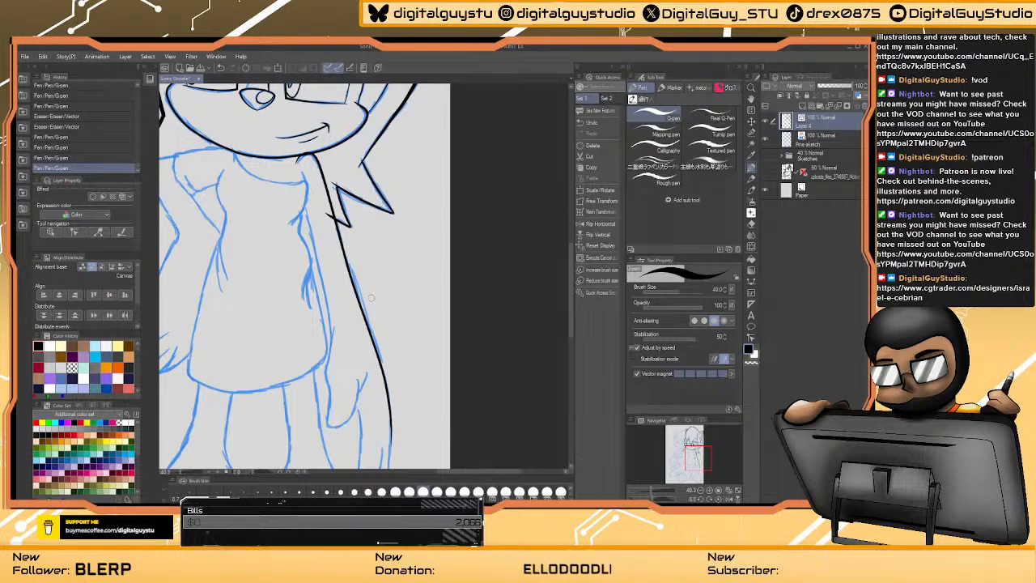
# - Ink the fingers, thumb and inner wrist line of the lowered right-hand hand with the G-pen
pyautogui.scroll(1, 384, 338)
pyautogui.scroll(1, 406, 252)
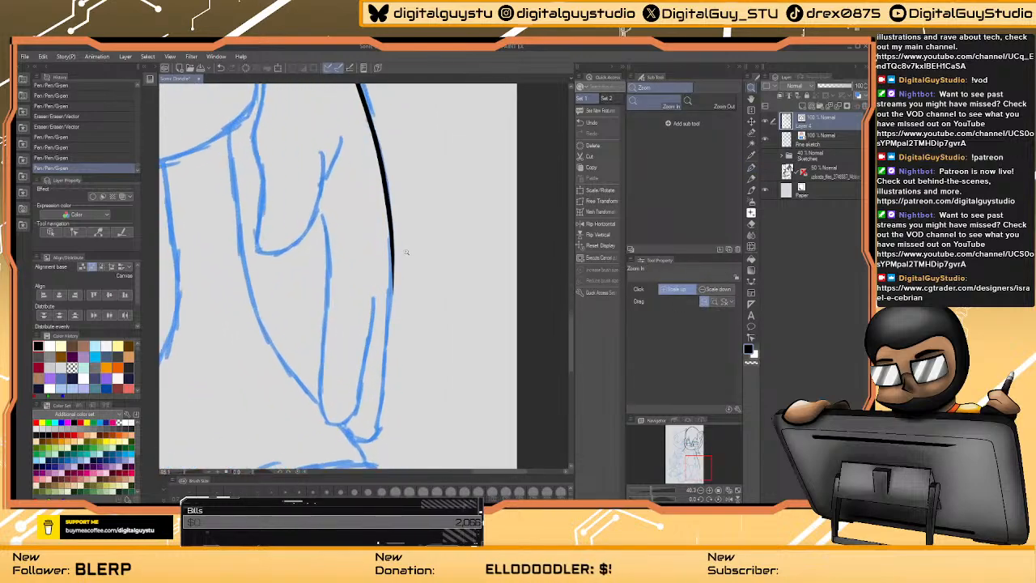
pyautogui.moveTo(400, 263)
pyautogui.mouseDown()
pyautogui.moveTo(417, 199)
pyautogui.moveTo(405, 346)
pyautogui.moveTo(387, 357)
pyautogui.moveTo(369, 336)
pyautogui.mouseUp()
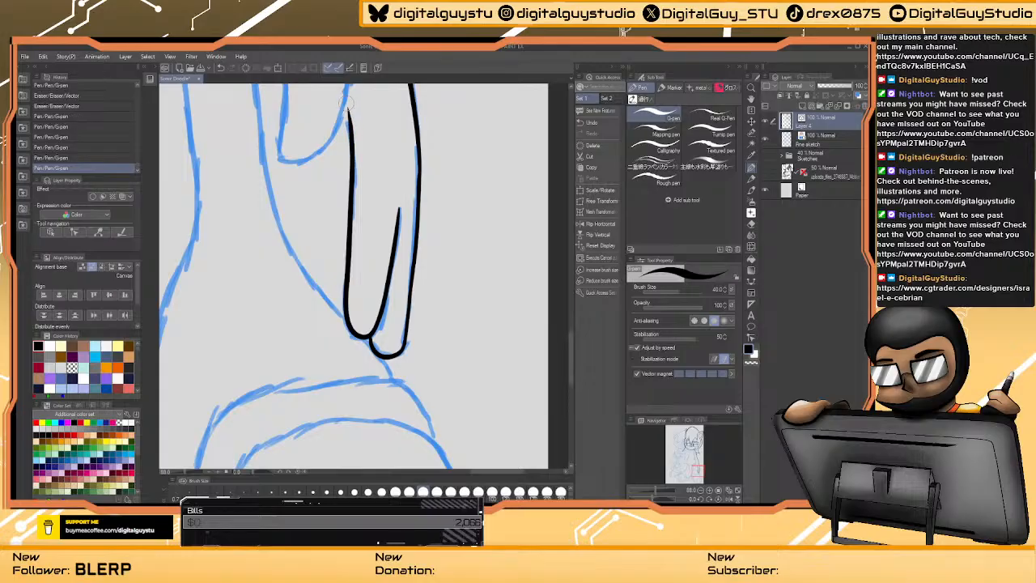
pyautogui.moveTo(348, 119)
pyautogui.mouseDown()
pyautogui.moveTo(353, 235)
pyautogui.moveTo(378, 342)
pyautogui.moveTo(387, 275)
pyautogui.moveTo(370, 307)
pyautogui.moveTo(366, 277)
pyautogui.moveTo(352, 364)
pyautogui.moveTo(311, 389)
pyautogui.moveTo(294, 370)
pyautogui.moveTo(308, 312)
pyautogui.moveTo(297, 255)
pyautogui.moveTo(319, 148)
pyautogui.mouseUp()
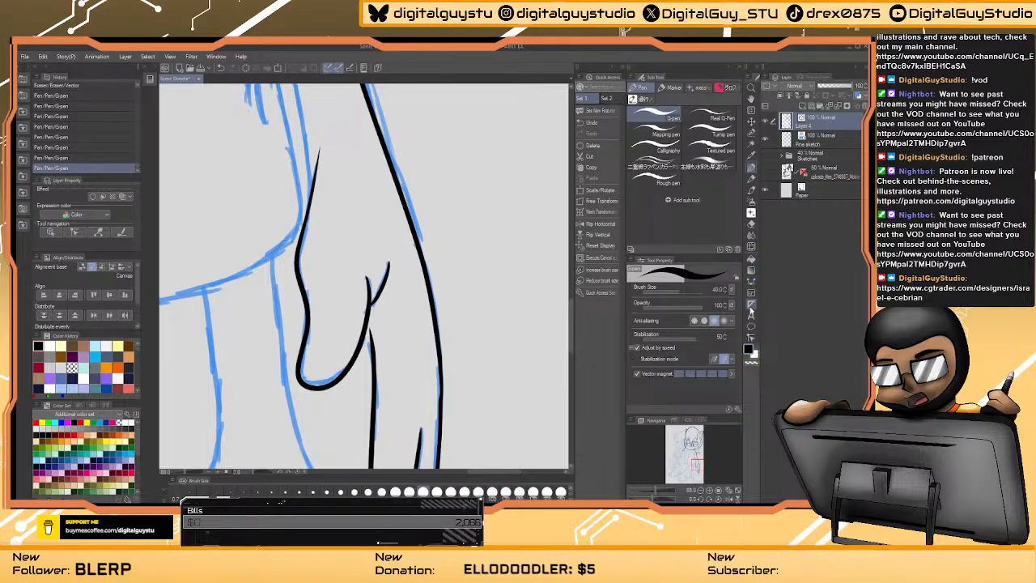
# - Adjust the control points of the finger and crease lines where they meet beside the thumb with the Control point tool
pyautogui.click(751, 338)
pyautogui.click(676, 288)
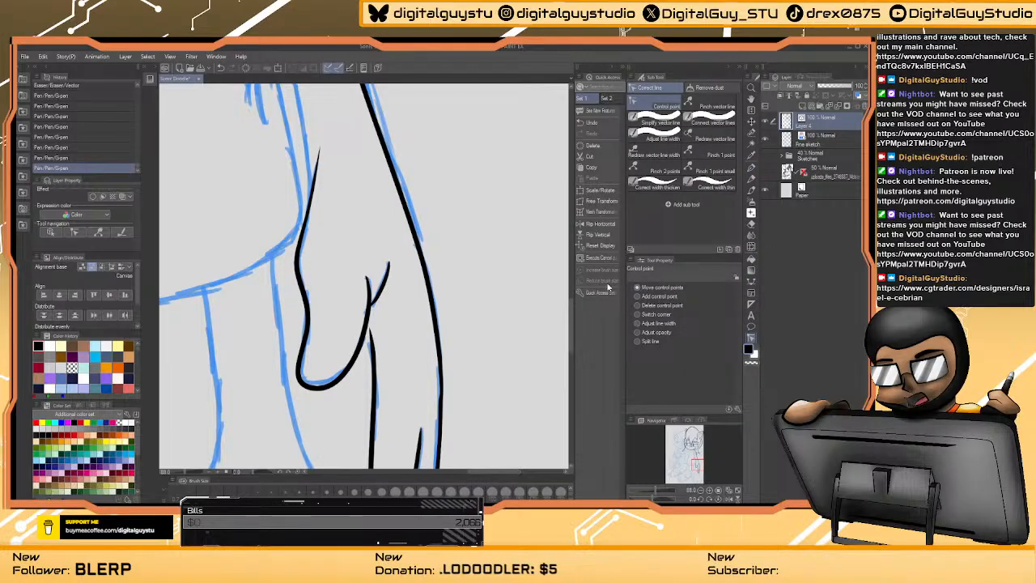
pyautogui.click(369, 322)
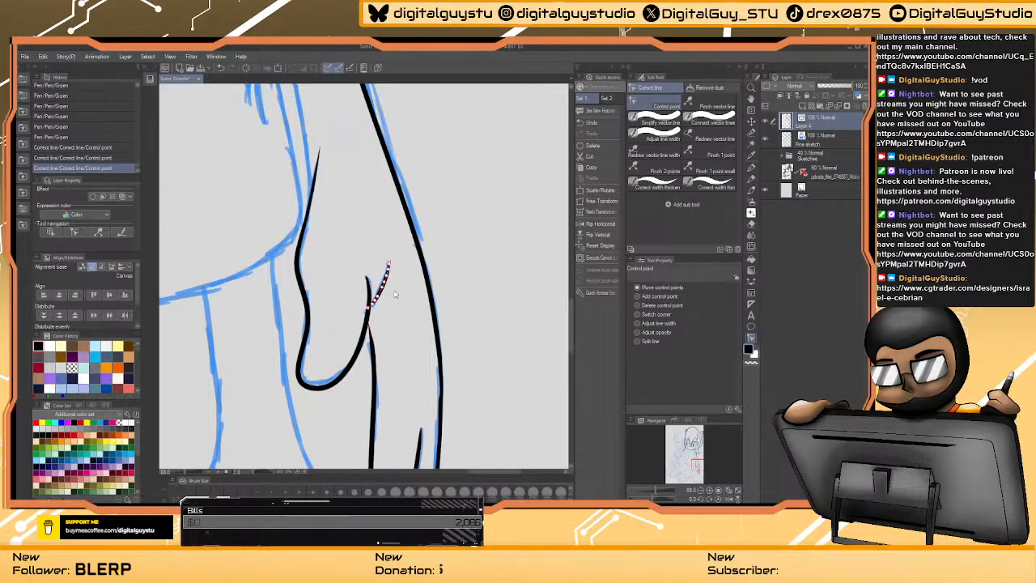
# - Ink the inner contour of the right-hand arm from the armpit down to the wrist with the G-pen, redoing uneven strokes
pyautogui.scroll(-5, 405, 259)
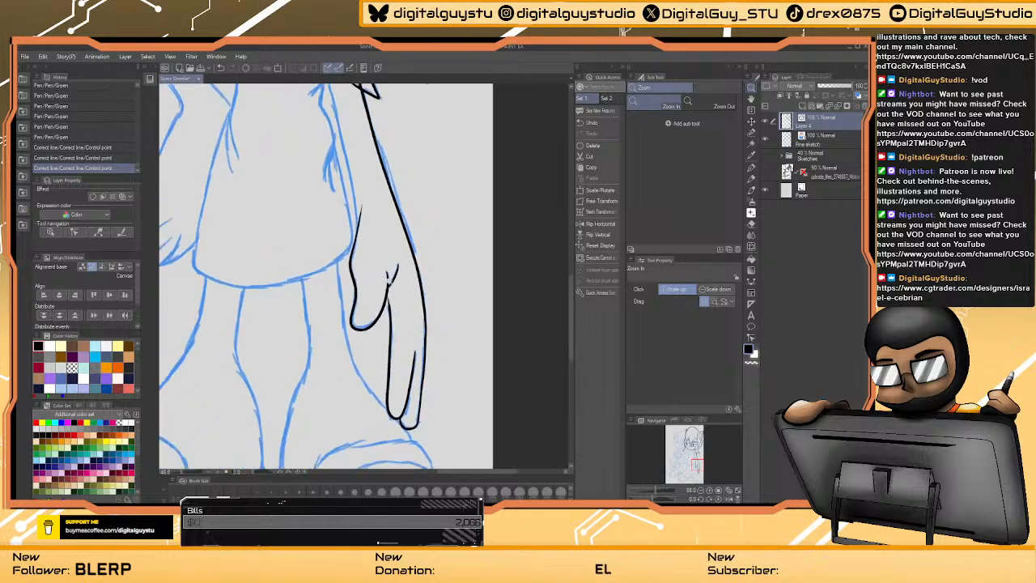
pyautogui.moveTo(355, 193); pyautogui.dragTo(378, 273)
pyautogui.hotkey('ctrl', 'space')
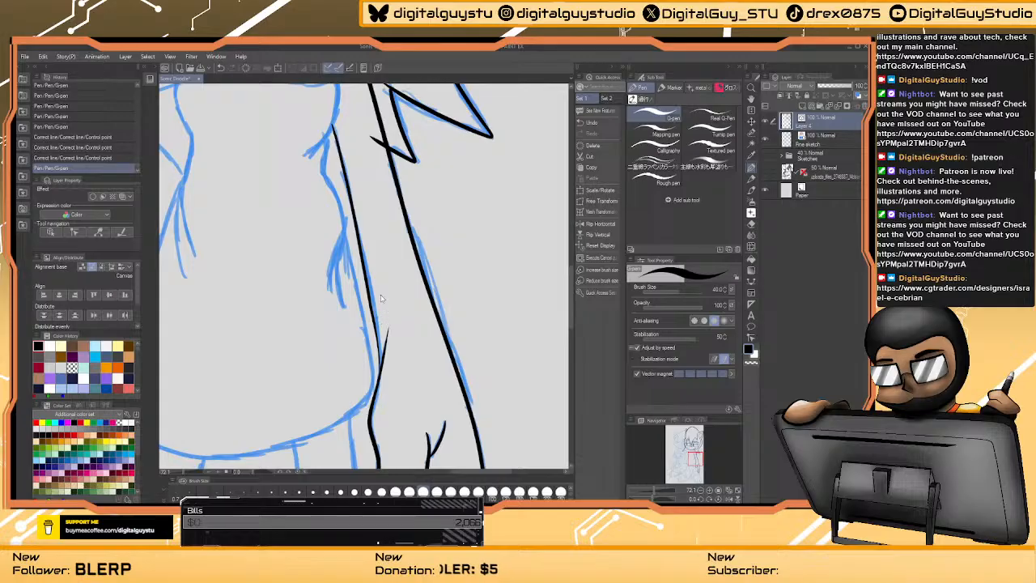
pyautogui.hotkey('ctrl', 'z')
pyautogui.moveTo(336, 139); pyautogui.dragTo(346, 165)
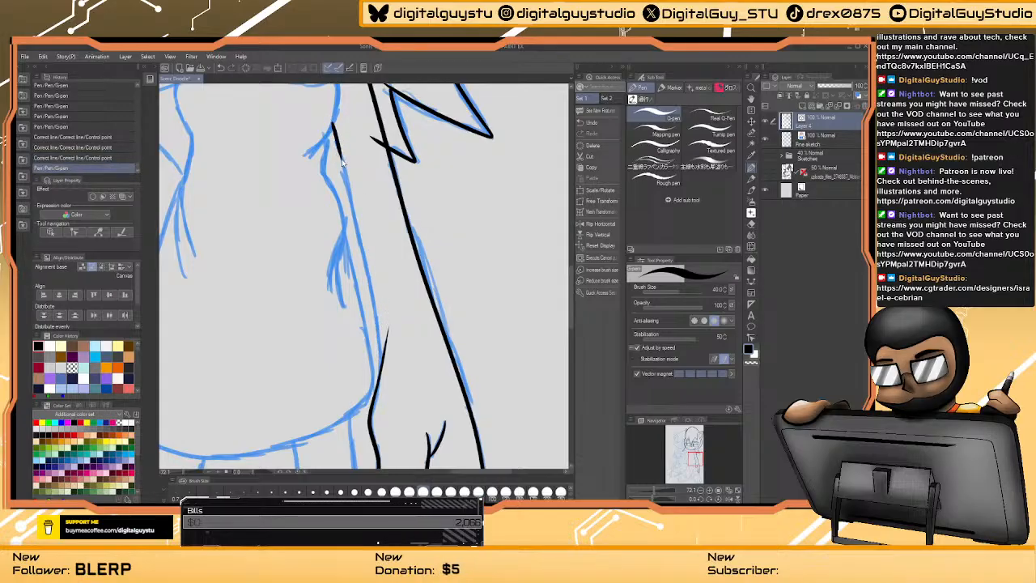
pyautogui.hotkey('ctrl', 'z')
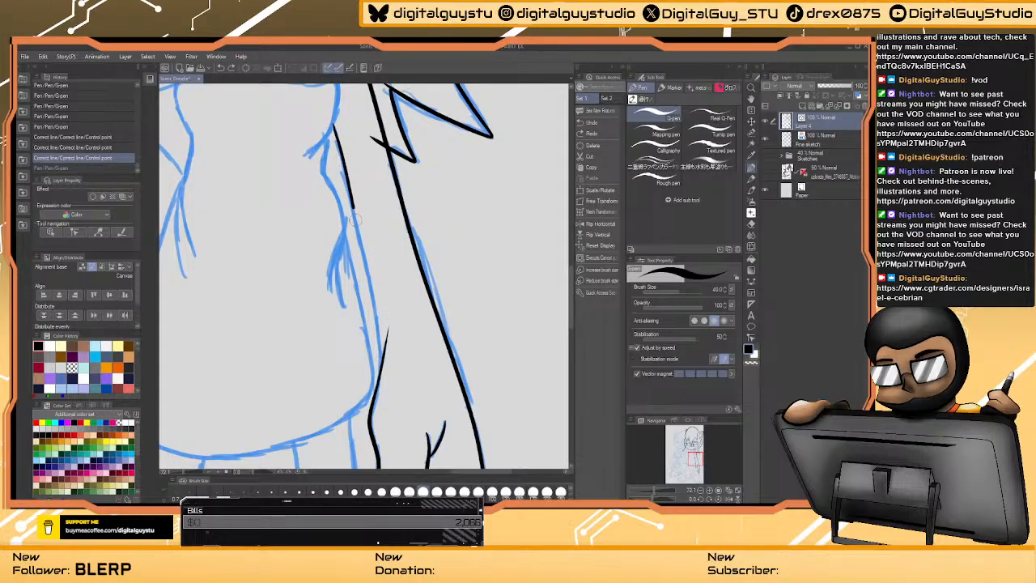
pyautogui.hotkey('ctrl', 'z')
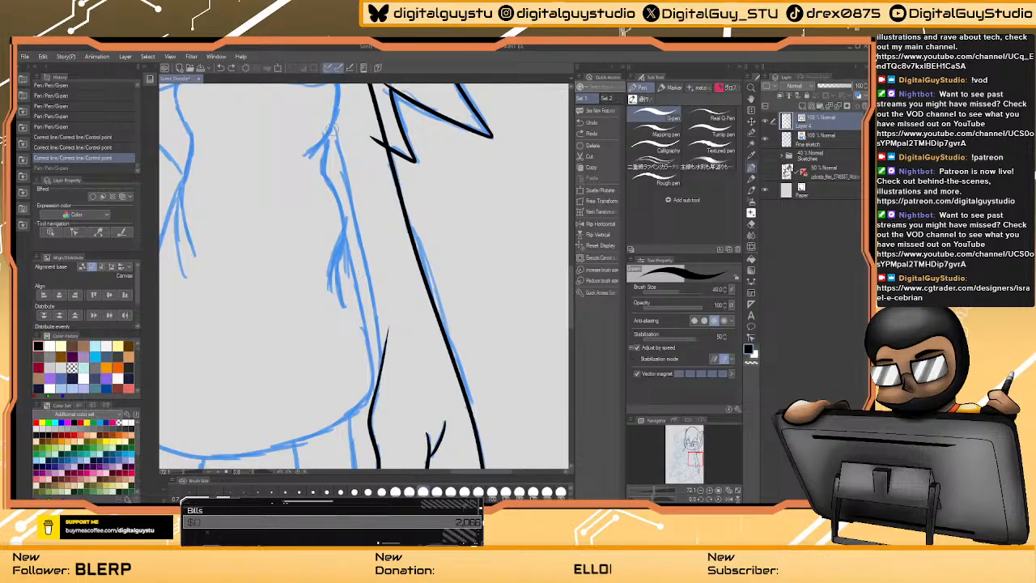
pyautogui.moveTo(344, 166); pyautogui.dragTo(354, 212)
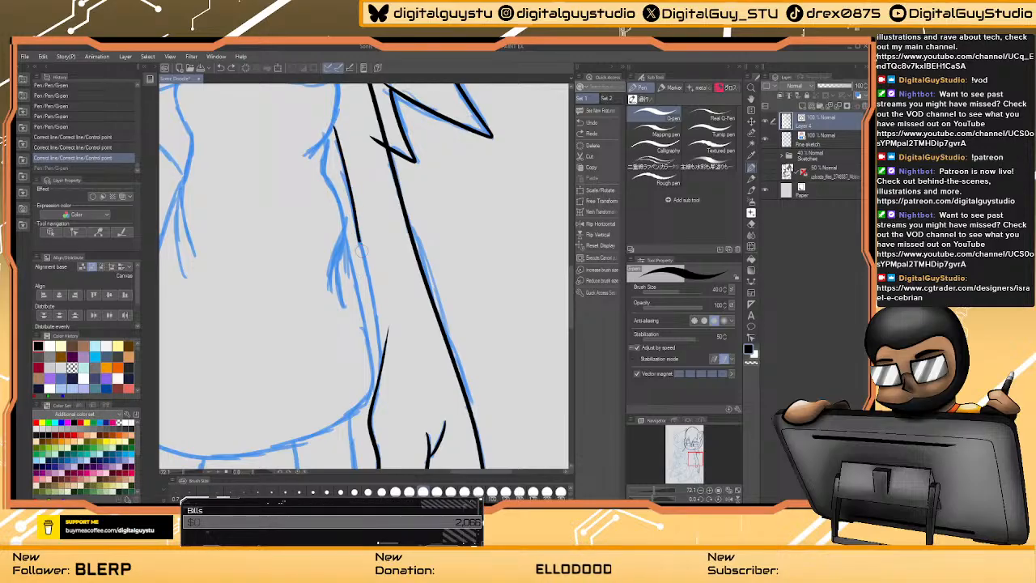
pyautogui.moveTo(361, 249); pyautogui.dragTo(377, 388)
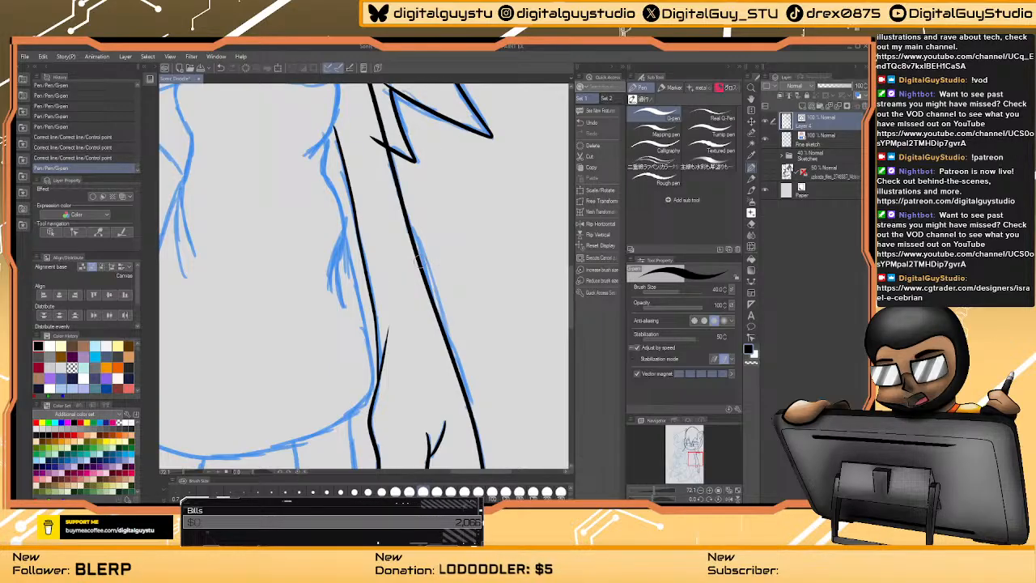
# - Ink the dress's curved neckline and right-hand armhole below the chin with the G-pen, redoing the first neckline stroke
pyautogui.moveTo(370, 278); pyautogui.dragTo(409, 403)
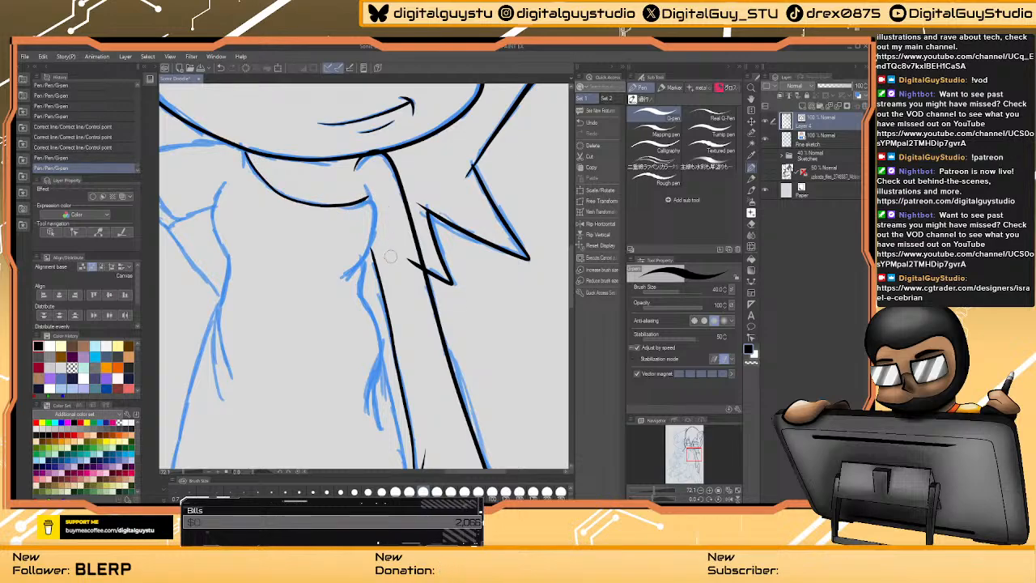
pyautogui.hotkey('ctrl', 'z')
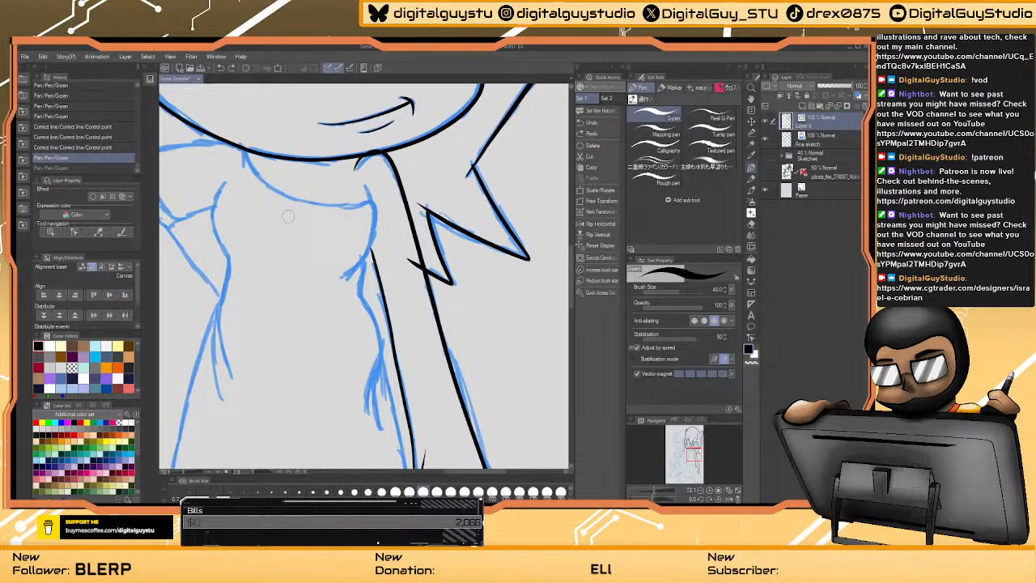
pyautogui.moveTo(324, 237); pyautogui.dragTo(352, 235)
pyautogui.moveTo(255, 174); pyautogui.dragTo(361, 413)
pyautogui.scroll(-8, 447, 293)
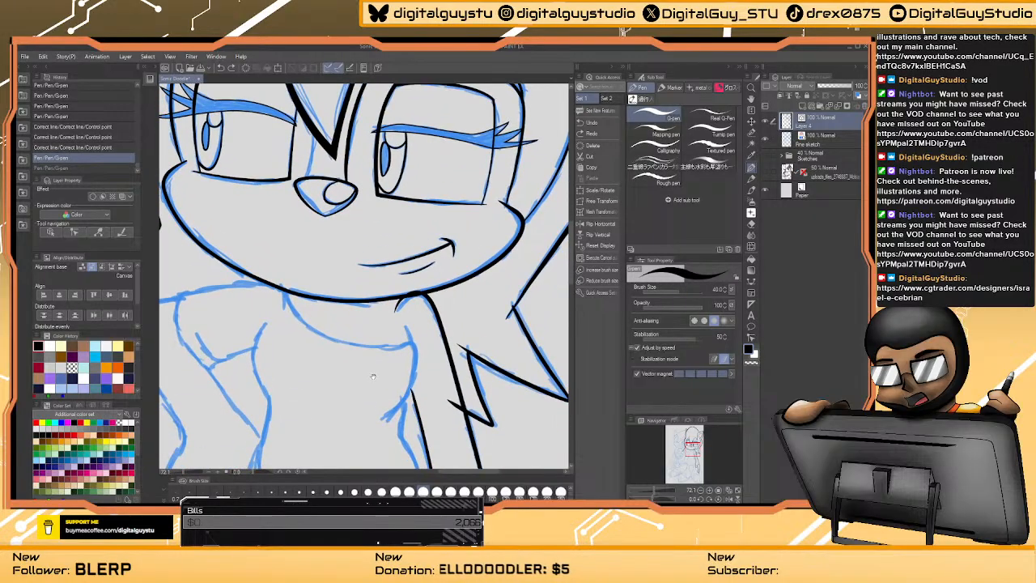
pyautogui.scroll(-2, 401, 264)
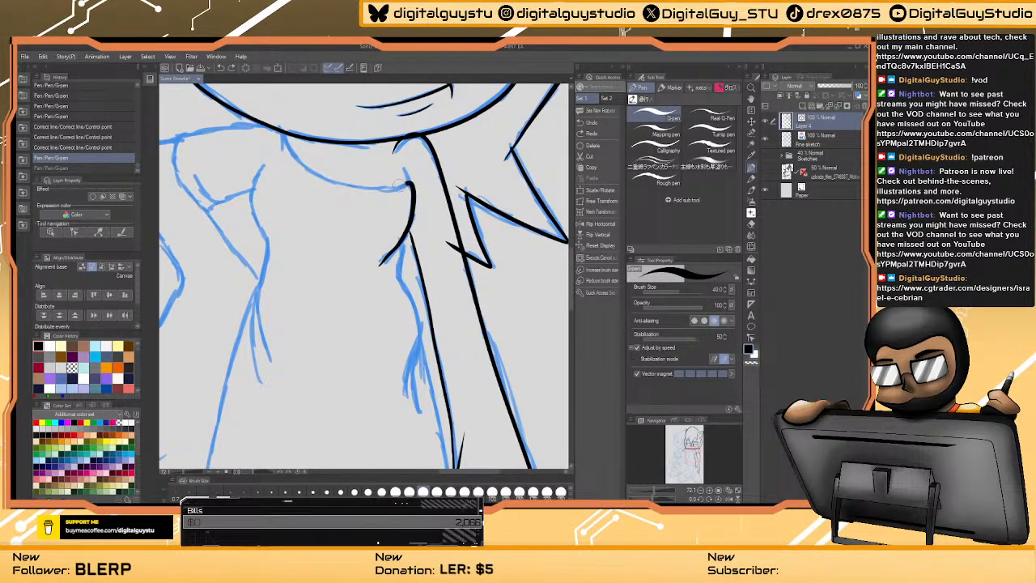
pyautogui.moveTo(299, 160); pyautogui.dragTo(284, 136)
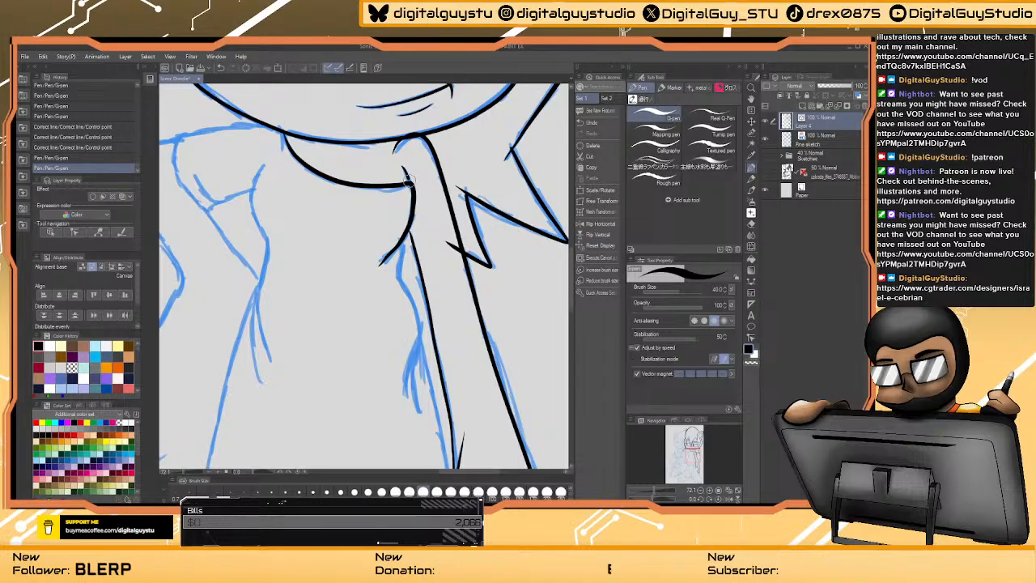
# - Ink the dress's right-hand waist contour and the fold lines hanging below it with the G-pen, undoing a stray stroke
pyautogui.scroll(-3, 412, 187)
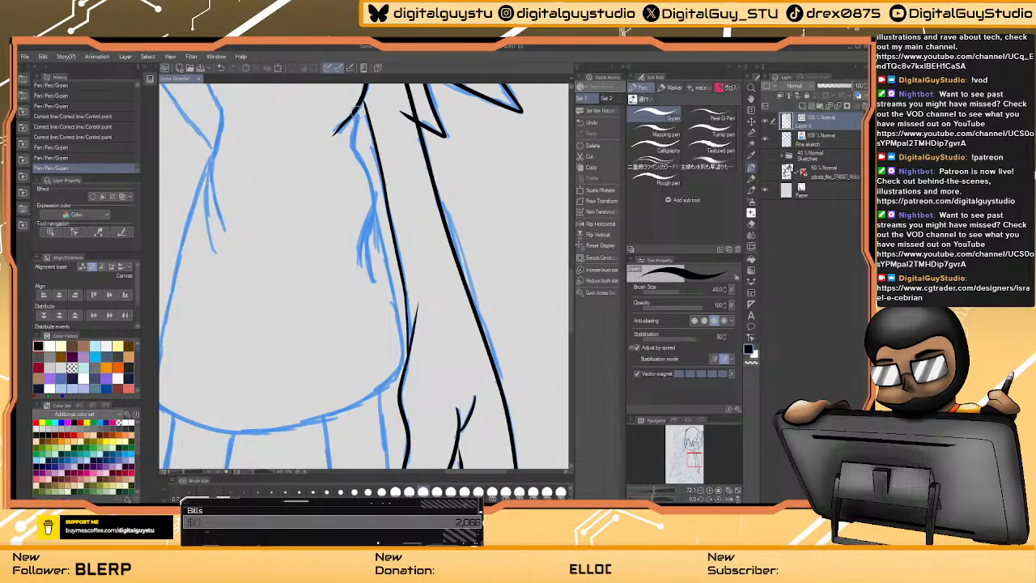
pyautogui.moveTo(374, 185); pyautogui.dragTo(377, 306)
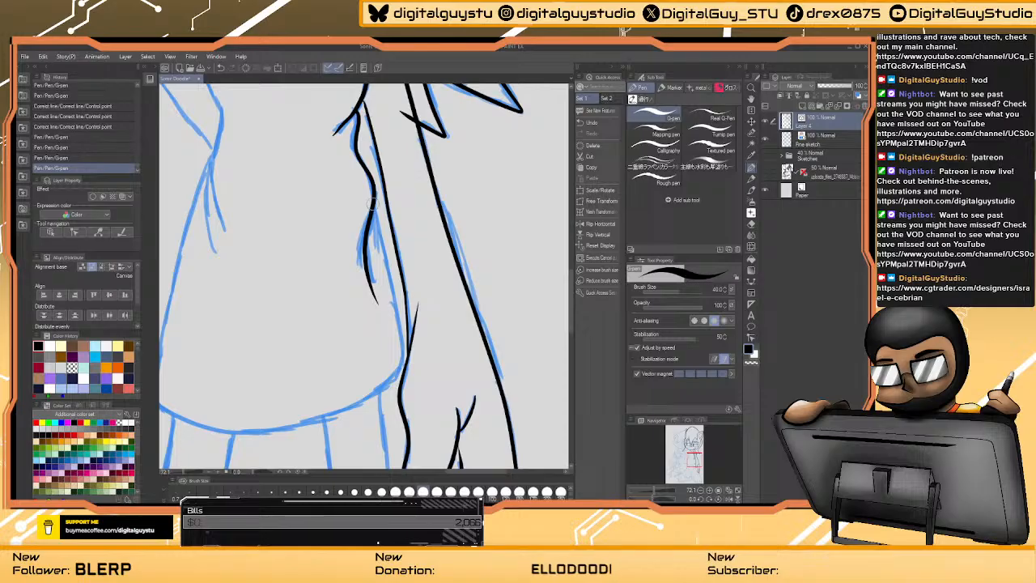
pyautogui.moveTo(377, 196)
pyautogui.mouseDown()
pyautogui.moveTo(368, 216)
pyautogui.moveTo(400, 325)
pyautogui.moveTo(386, 391)
pyautogui.moveTo(227, 433)
pyautogui.moveTo(191, 422)
pyautogui.mouseUp()
pyautogui.hotkey('ctrl', 'z')
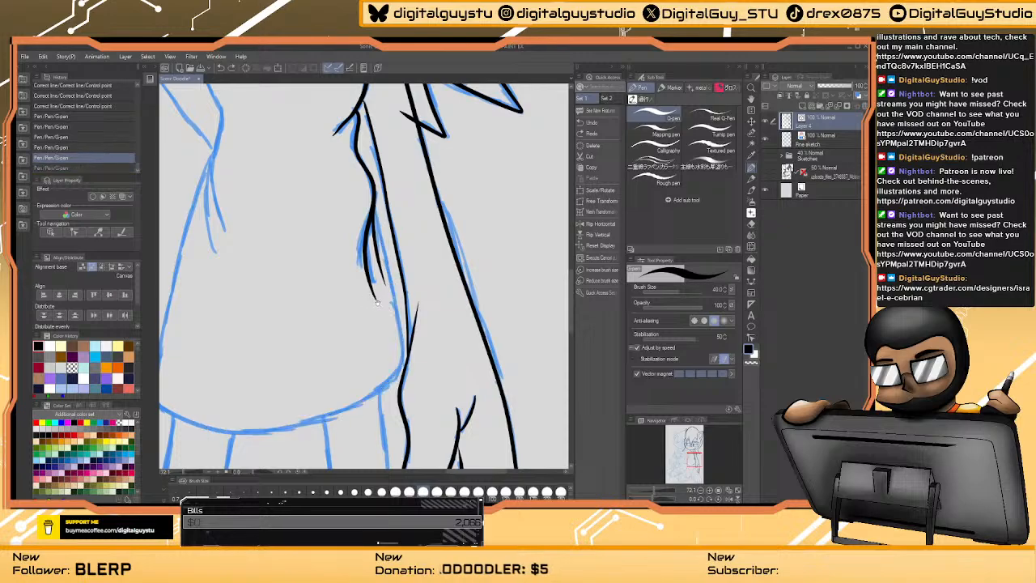
# - Ink the dress's left-hand side contour from the armhole to the waist and its fold lines with the G-pen, redoing uneven strokes
pyautogui.moveTo(299, 173)
pyautogui.mouseDown()
pyautogui.moveTo(350, 201)
pyautogui.moveTo(352, 255)
pyautogui.mouseUp()
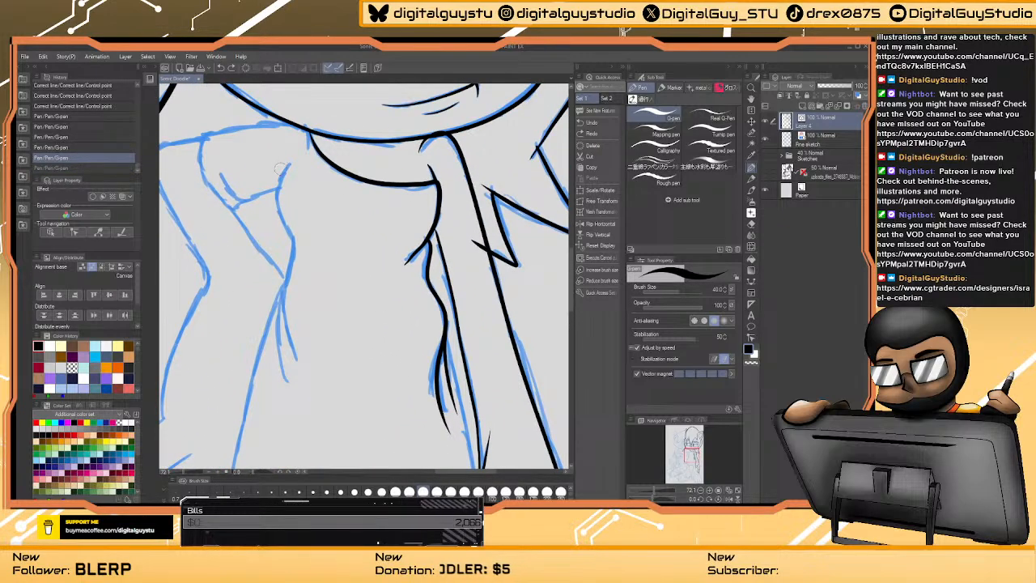
pyautogui.moveTo(280, 191); pyautogui.dragTo(279, 209)
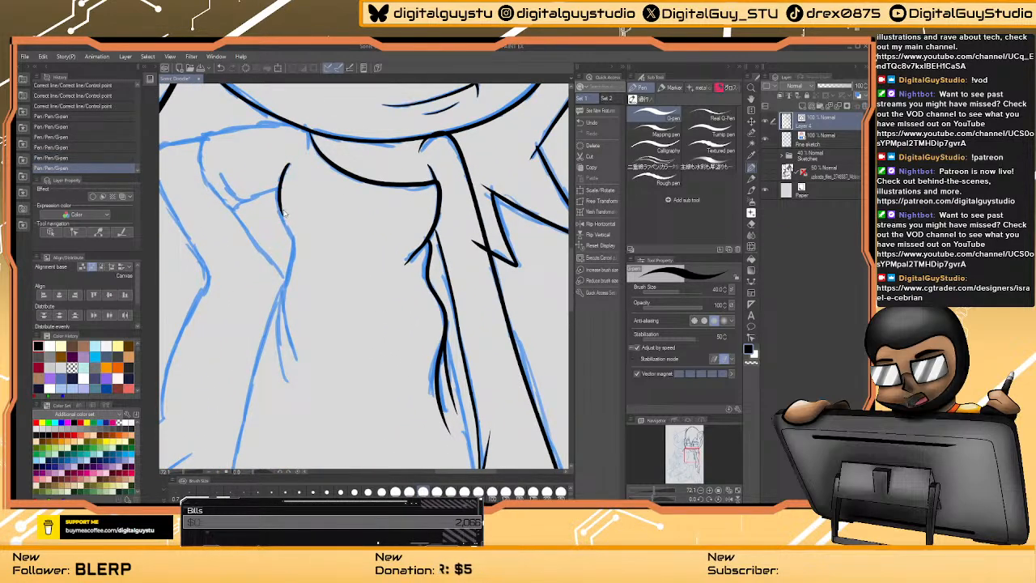
pyautogui.hotkey('ctrl', 'z')
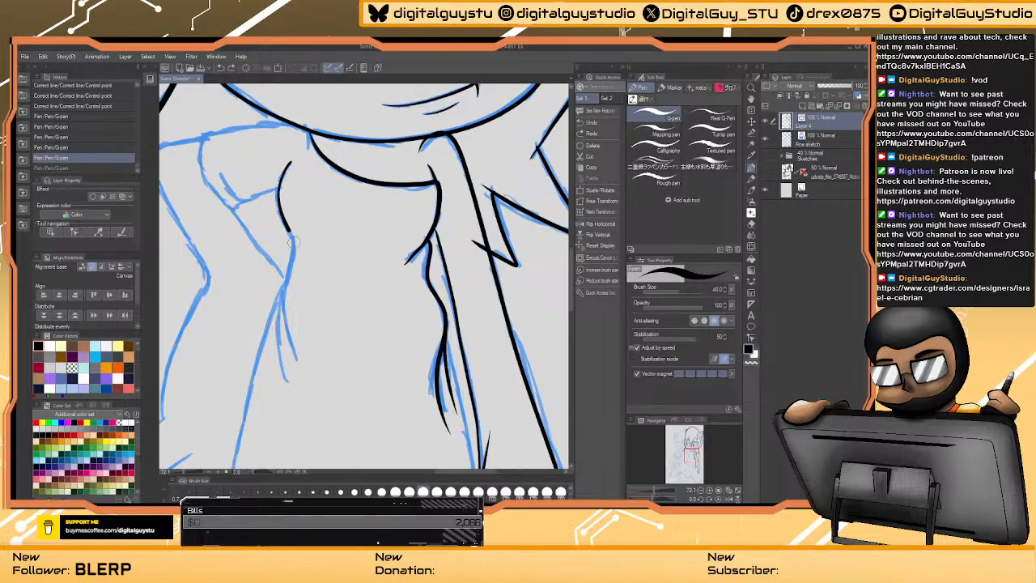
pyautogui.moveTo(285, 288)
pyautogui.mouseDown()
pyautogui.moveTo(306, 374)
pyautogui.moveTo(351, 111)
pyautogui.moveTo(293, 296)
pyautogui.mouseUp()
pyautogui.hotkey('ctrl', 'z')
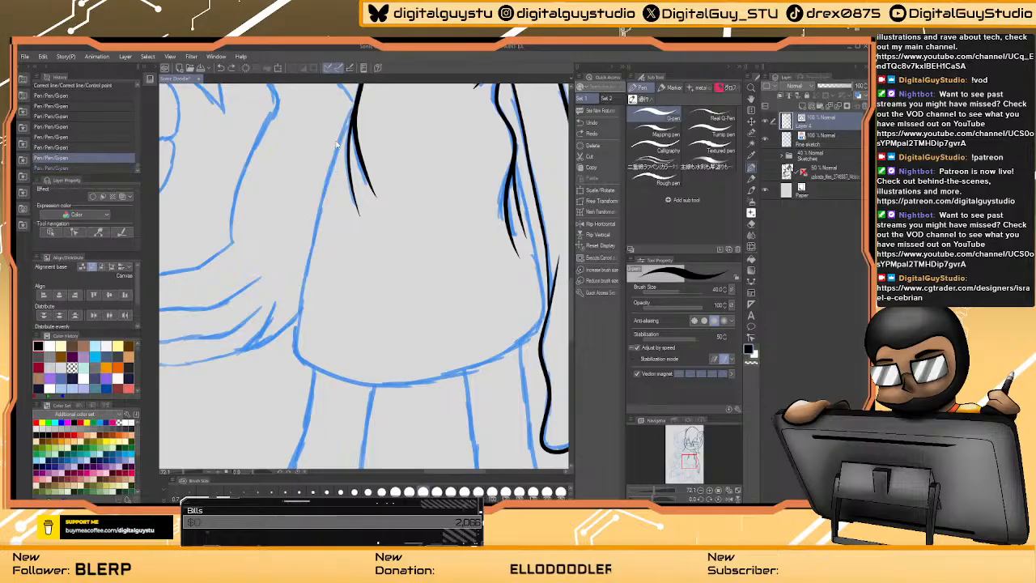
pyautogui.moveTo(355, 101)
pyautogui.mouseDown()
pyautogui.moveTo(312, 241)
pyautogui.moveTo(312, 371)
pyautogui.moveTo(433, 384)
pyautogui.moveTo(490, 362)
pyautogui.moveTo(539, 318)
pyautogui.moveTo(535, 246)
pyautogui.moveTo(513, 168)
pyautogui.moveTo(511, 180)
pyautogui.mouseUp()
pyautogui.hotkey('ctrl', 'z')
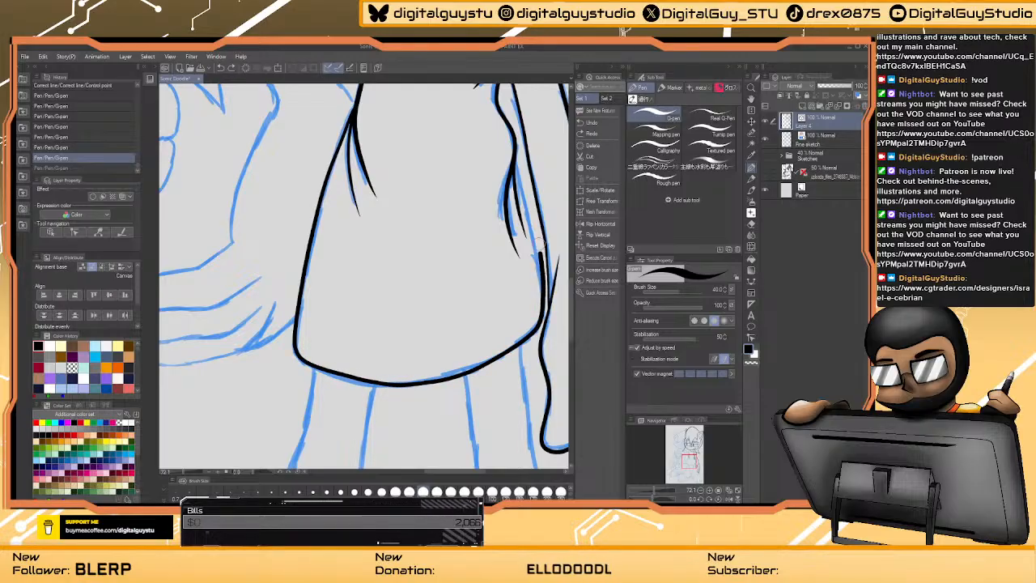
pyautogui.moveTo(540, 258); pyautogui.dragTo(510, 154)
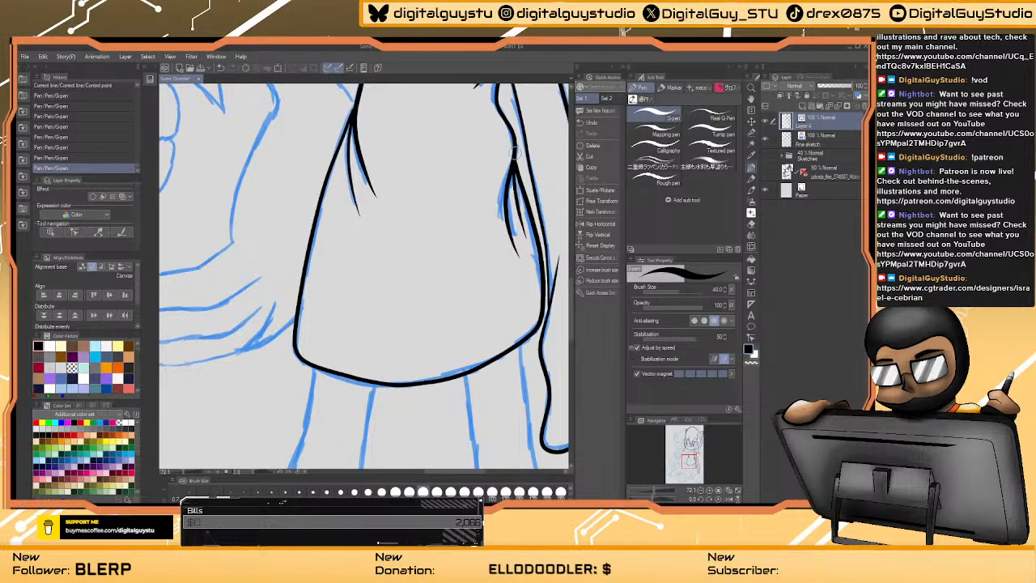
pyautogui.hotkey('ctrl', 'z')
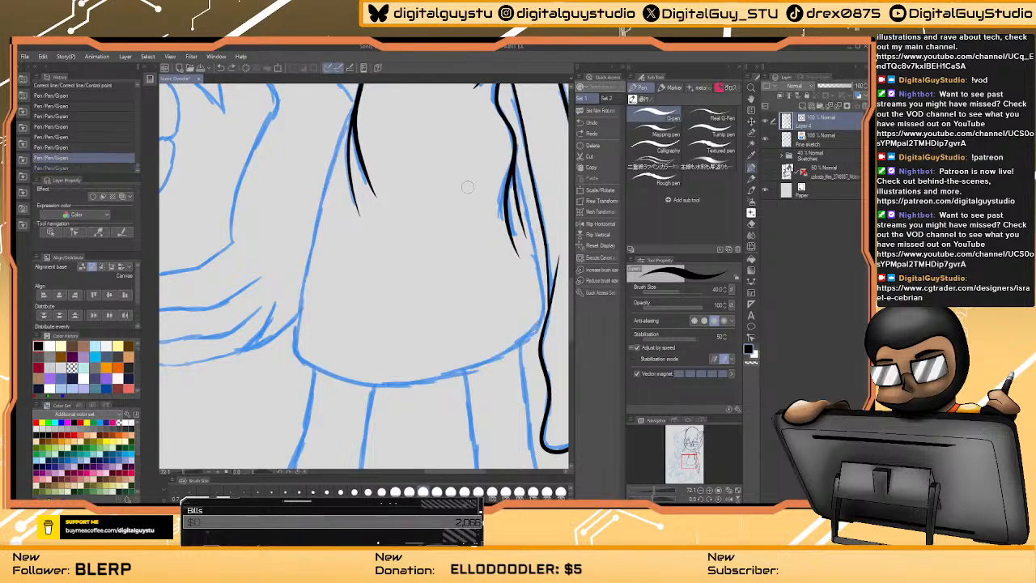
# - Trace the skirt's sides and curved hem as one Bezier curve from the right-hand waist around to the left-hand waist
pyautogui.click(751, 281)
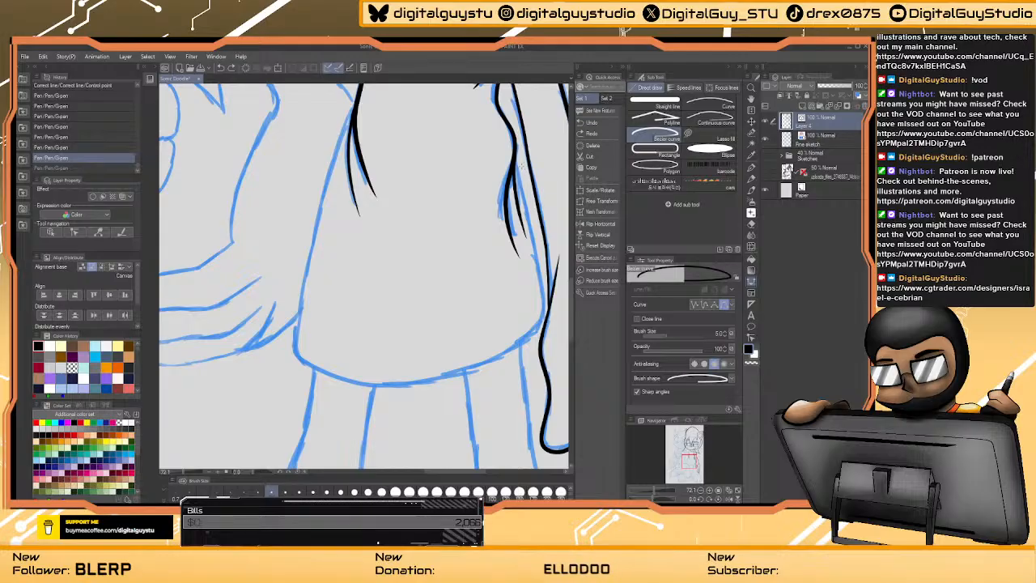
pyautogui.moveTo(512, 156); pyautogui.dragTo(518, 171)
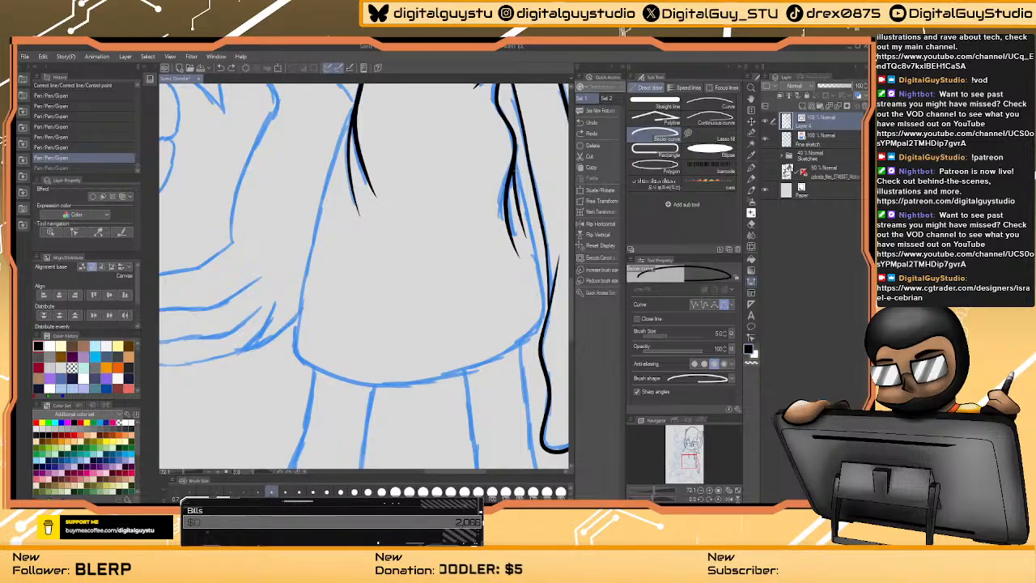
pyautogui.doubleClick(515, 164)
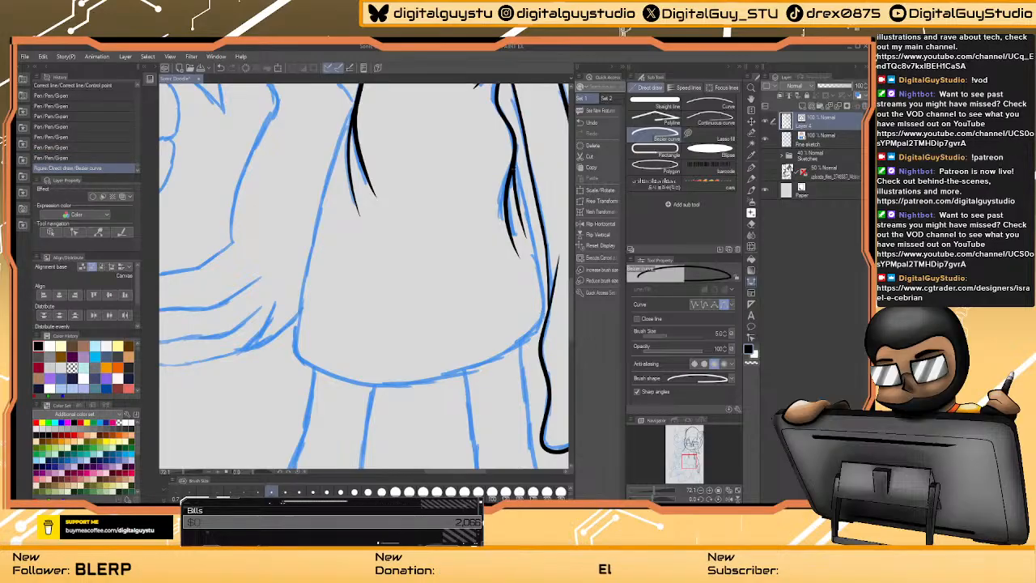
pyautogui.click(515, 163)
pyautogui.moveTo(550, 291); pyautogui.dragTo(530, 354)
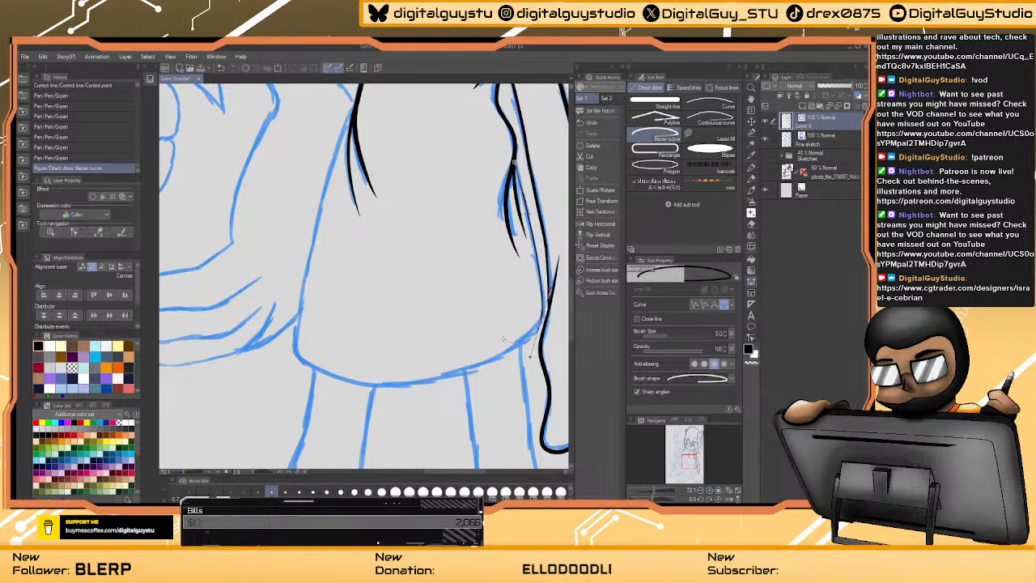
pyautogui.moveTo(300, 356); pyautogui.dragTo(392, 420)
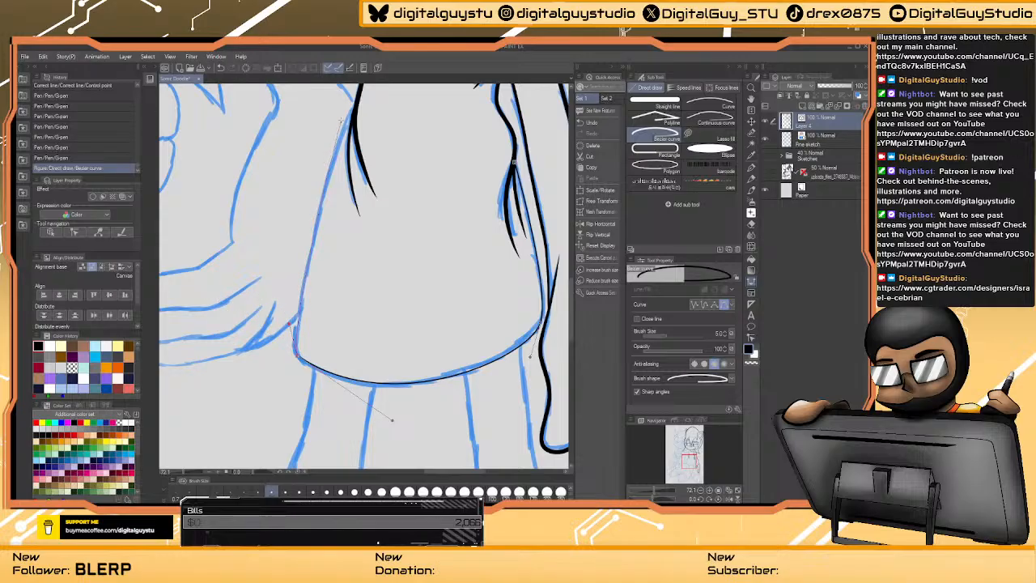
pyautogui.moveTo(356, 104); pyautogui.dragTo(374, 86)
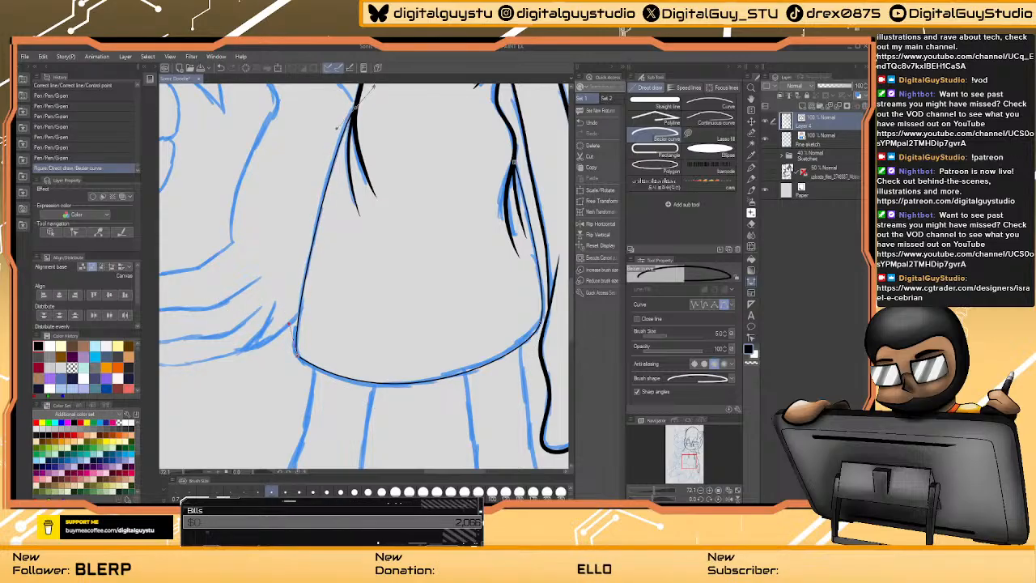
pyautogui.press('Return')
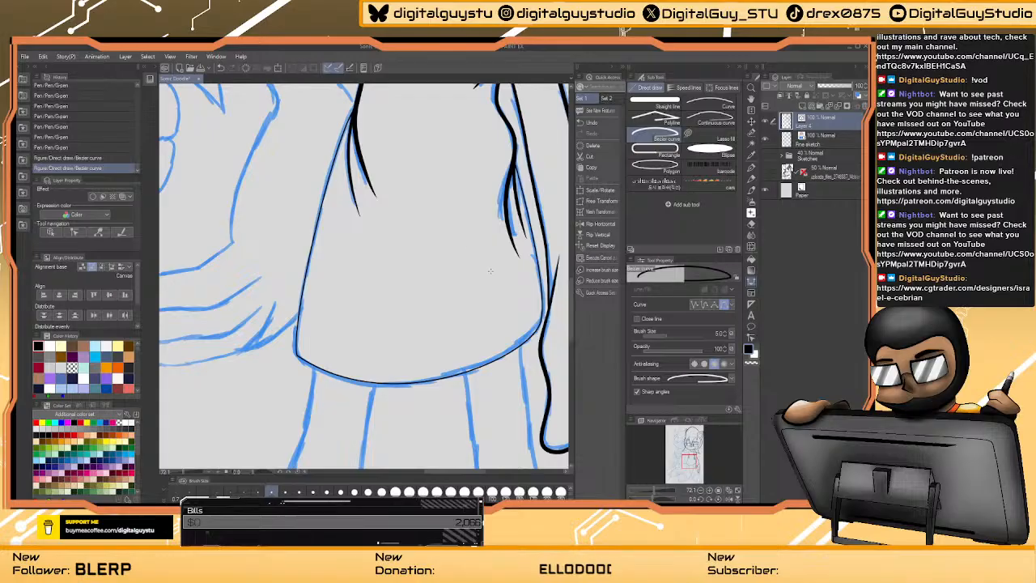
# - Thicken the skirt's outline to match the other ink lines using the Control point tool's Adjust line width option
pyautogui.moveTo(489, 271); pyautogui.dragTo(451, 293)
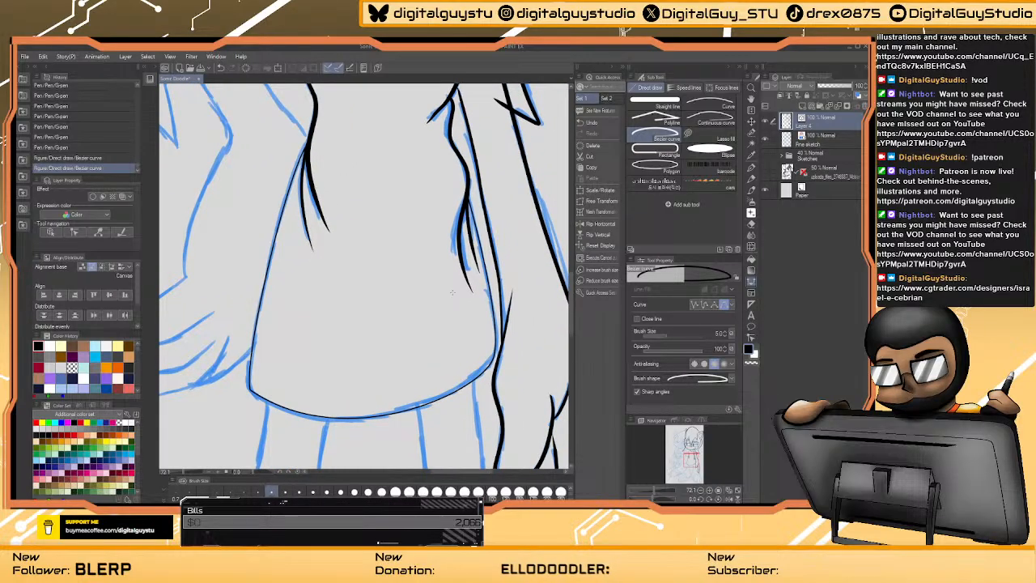
pyautogui.click(751, 328)
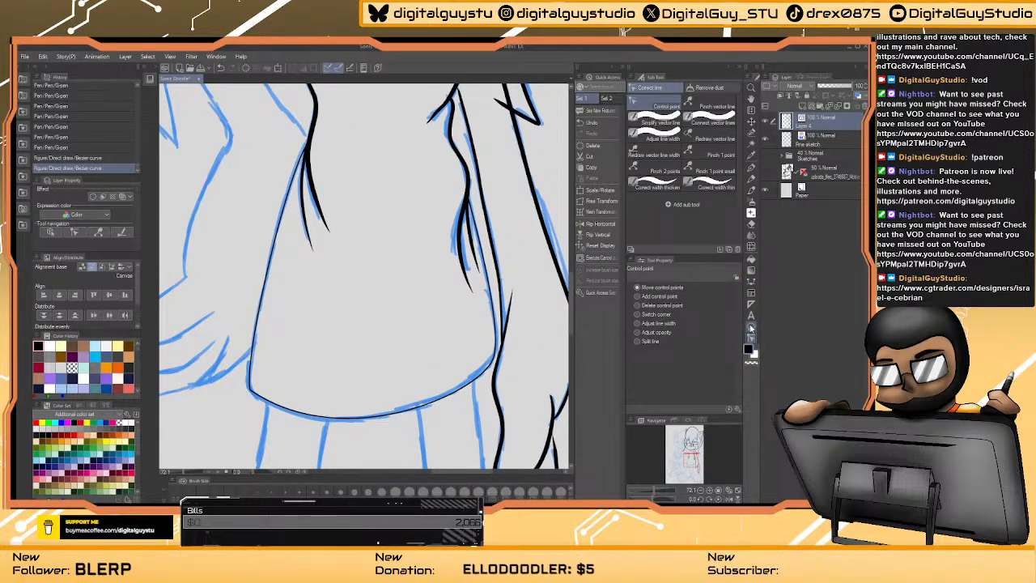
pyautogui.click(668, 324)
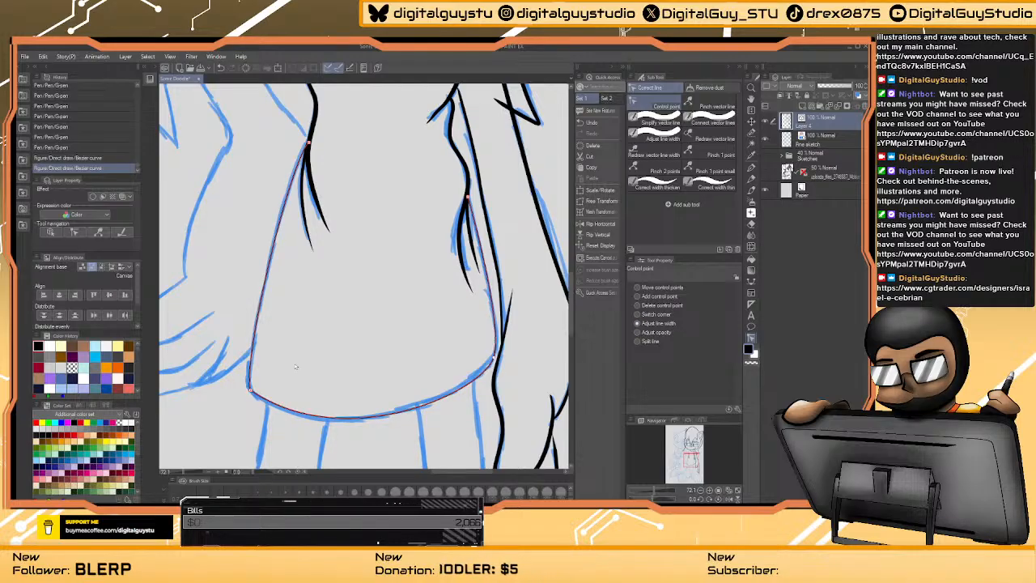
pyautogui.moveTo(295, 367)
pyautogui.mouseDown()
pyautogui.moveTo(514, 259)
pyautogui.moveTo(414, 239)
pyautogui.mouseUp()
pyautogui.moveTo(419, 332); pyautogui.dragTo(397, 300)
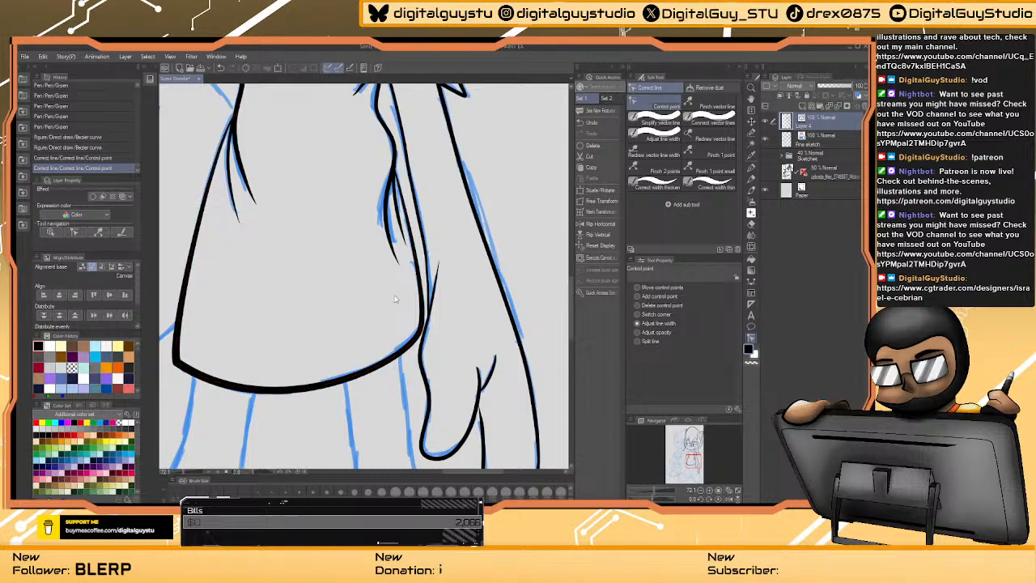
# - Ink the short bridge line rising from the nose toward the hair fringe with the G-pen
pyautogui.moveTo(344, 212)
pyautogui.mouseDown()
pyautogui.moveTo(348, 273)
pyautogui.moveTo(396, 309)
pyautogui.moveTo(382, 350)
pyautogui.mouseUp()
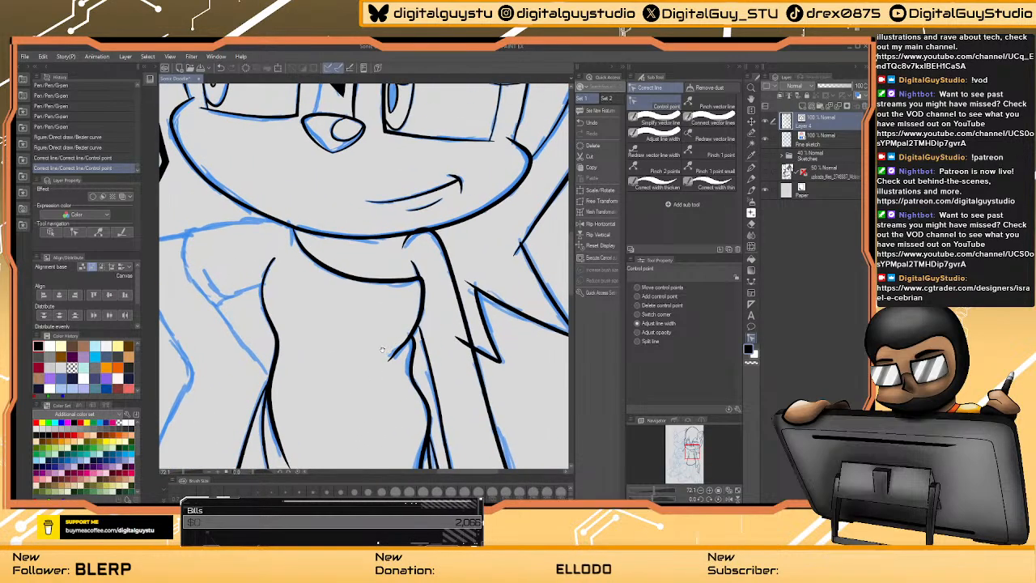
pyautogui.scroll(-3, 356, 311)
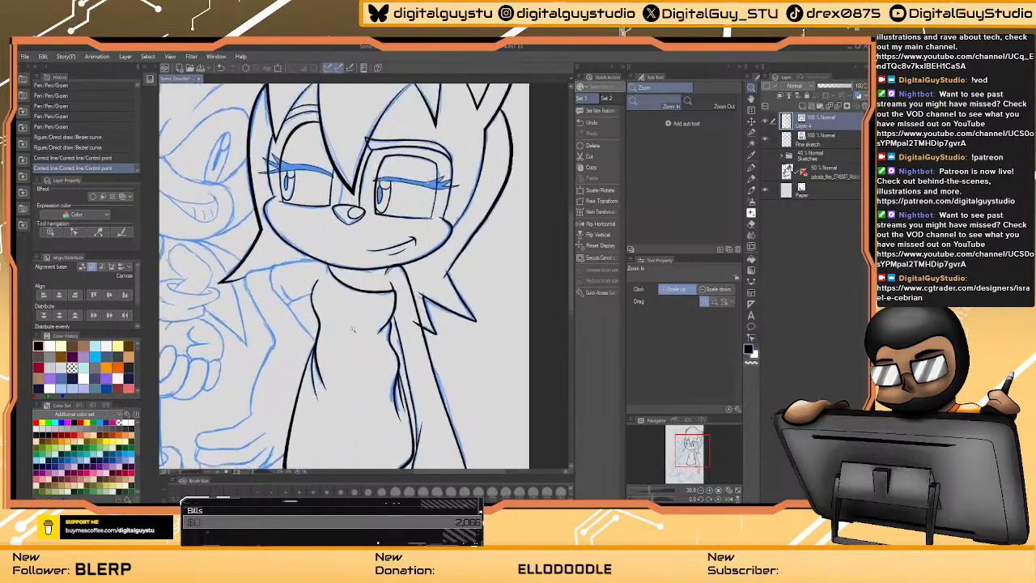
pyautogui.scroll(2, 349, 326)
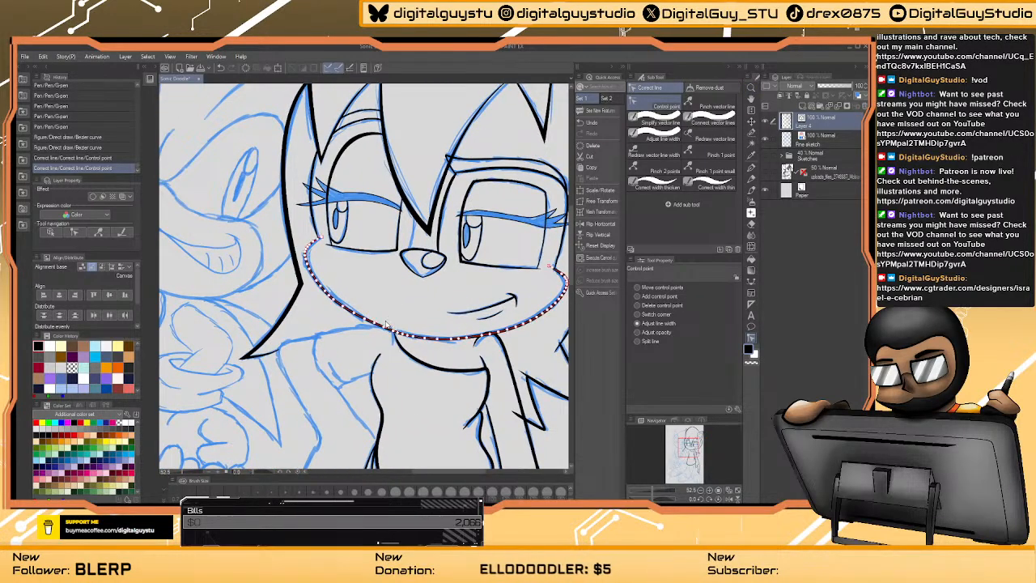
pyautogui.scroll(3, 385, 281)
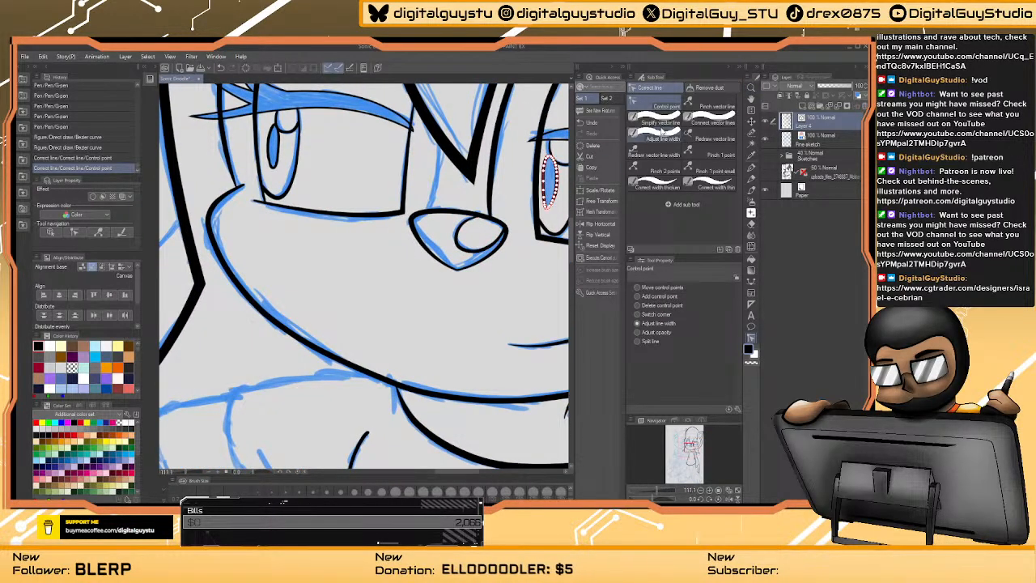
pyautogui.click(751, 167)
pyautogui.moveTo(405, 129); pyautogui.dragTo(393, 205)
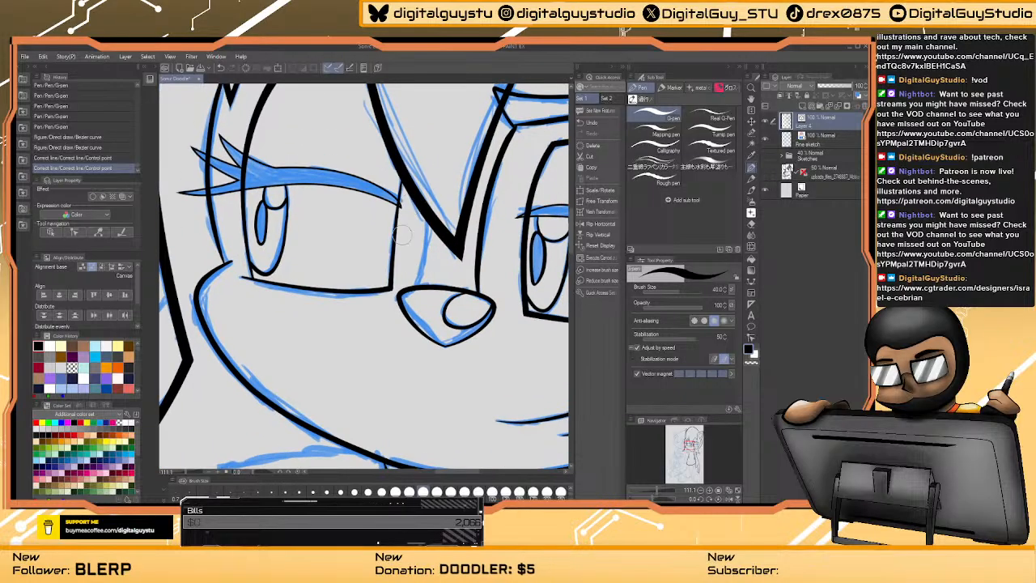
pyautogui.moveTo(416, 275); pyautogui.dragTo(425, 242)
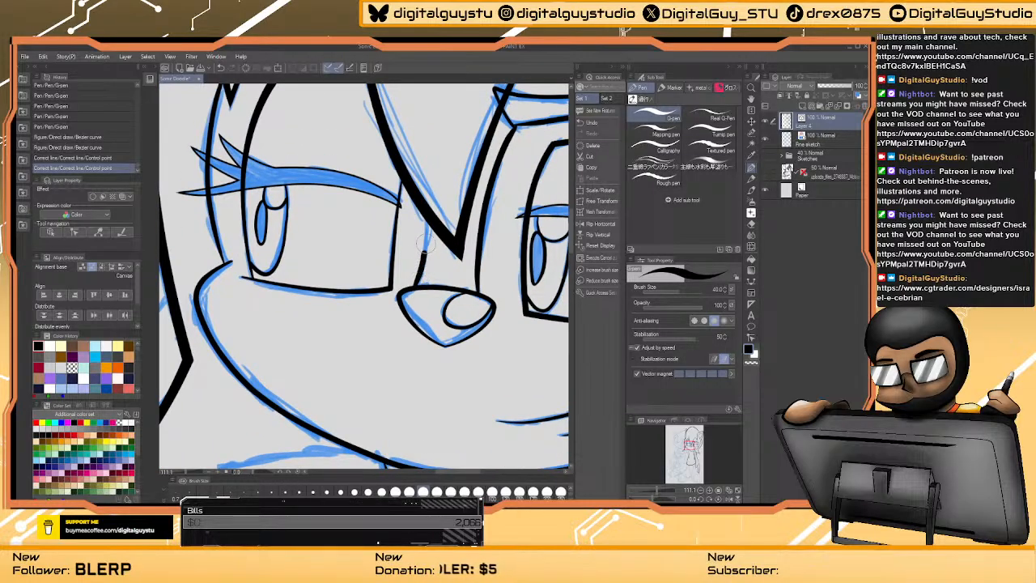
# - Ink the left-hand shoulder line and the dress's short sleeve with its curved opening using the G-pen
pyautogui.scroll(-6, 502, 232)
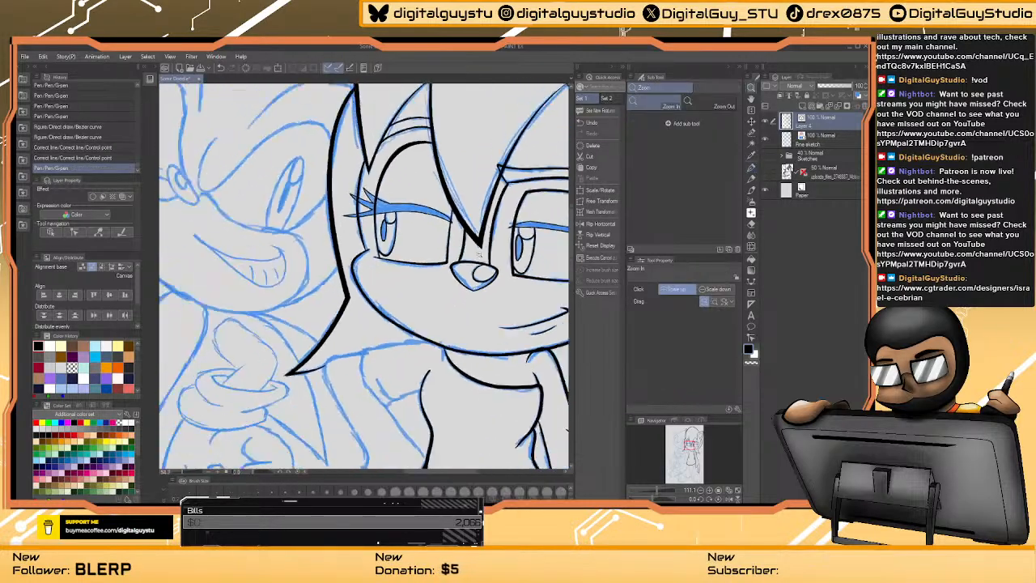
pyautogui.scroll(-3, 415, 284)
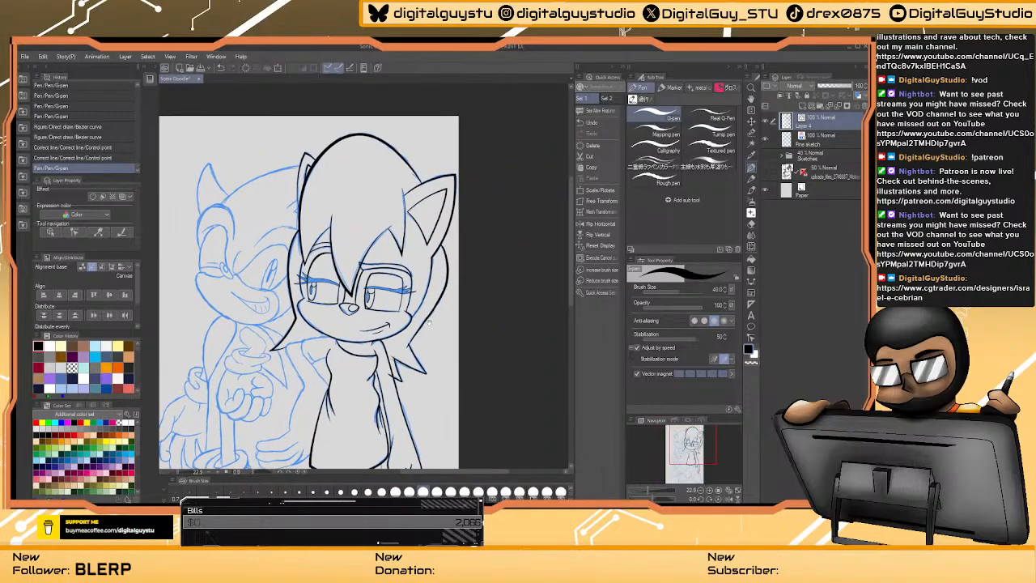
pyautogui.scroll(5, 415, 283)
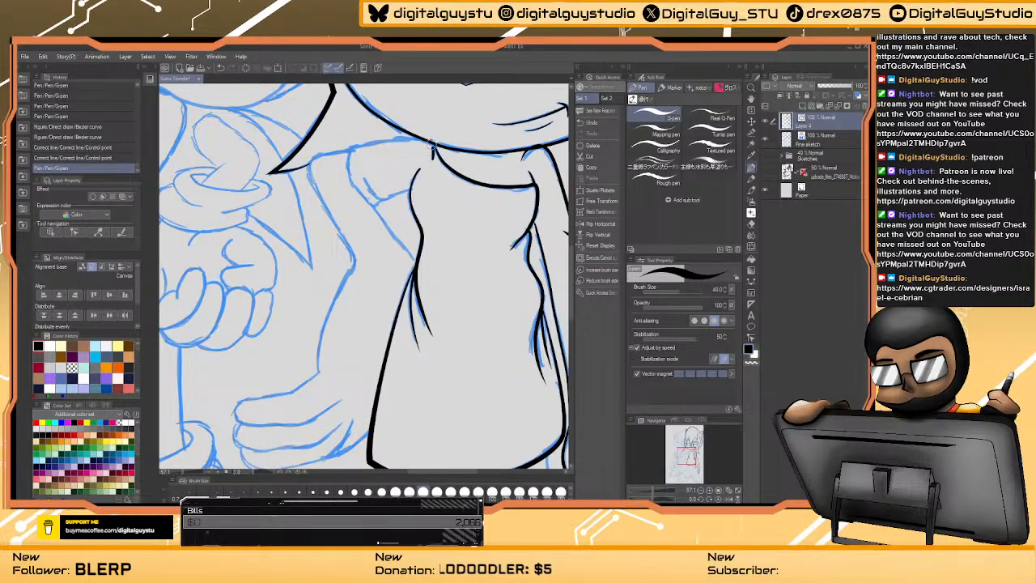
pyautogui.moveTo(354, 145)
pyautogui.mouseDown()
pyautogui.moveTo(346, 170)
pyautogui.moveTo(372, 204)
pyautogui.mouseUp()
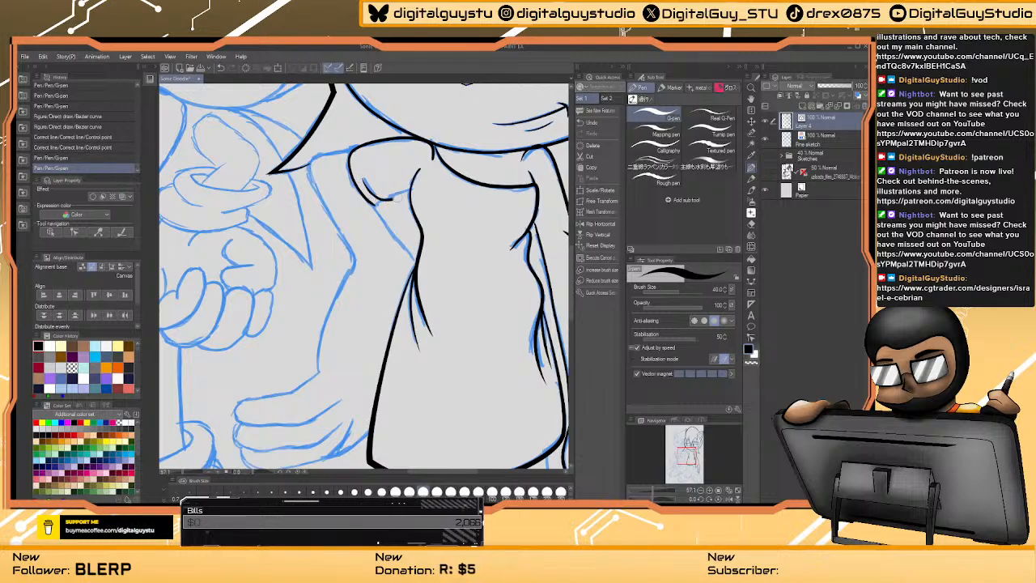
pyautogui.moveTo(411, 191); pyautogui.dragTo(376, 202)
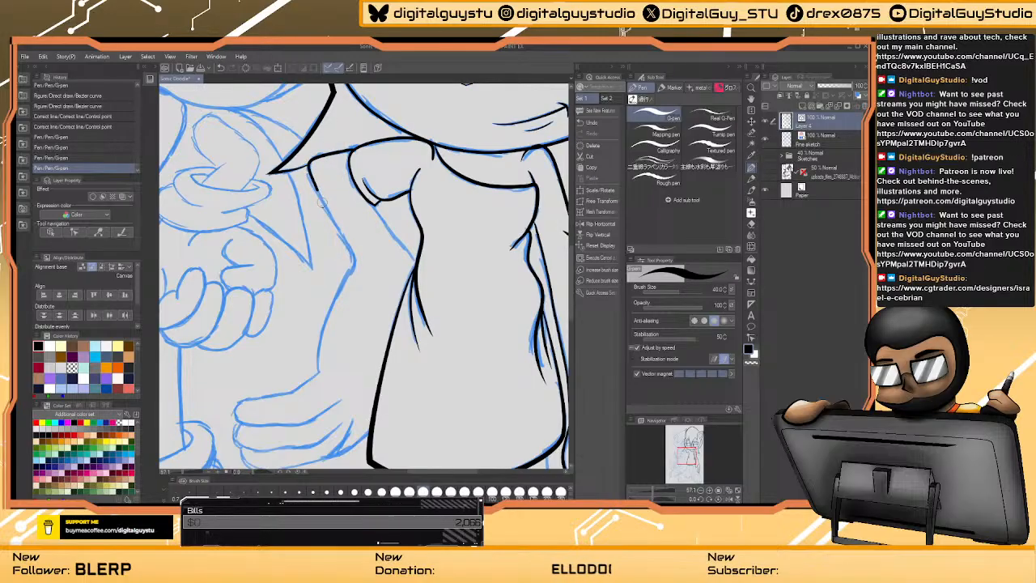
# - Ink the left-hand arm's outer contour through the elbow to the wrist and its inner upper-arm line from sleeve to waist
pyautogui.moveTo(348, 242)
pyautogui.mouseDown()
pyautogui.moveTo(319, 340)
pyautogui.moveTo(320, 379)
pyautogui.mouseUp()
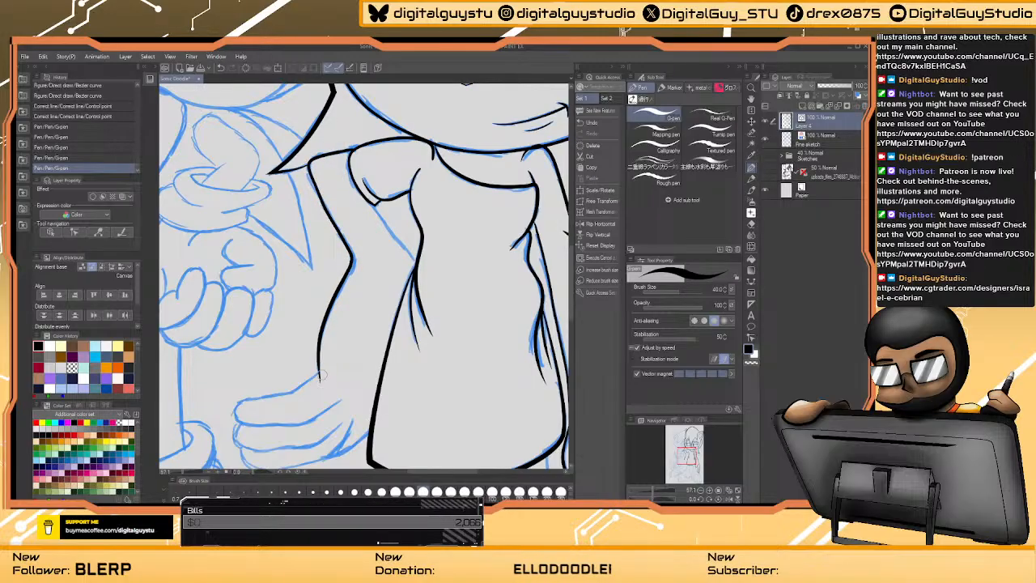
pyautogui.scroll(-3, 383, 270)
pyautogui.scroll(5, 327, 262)
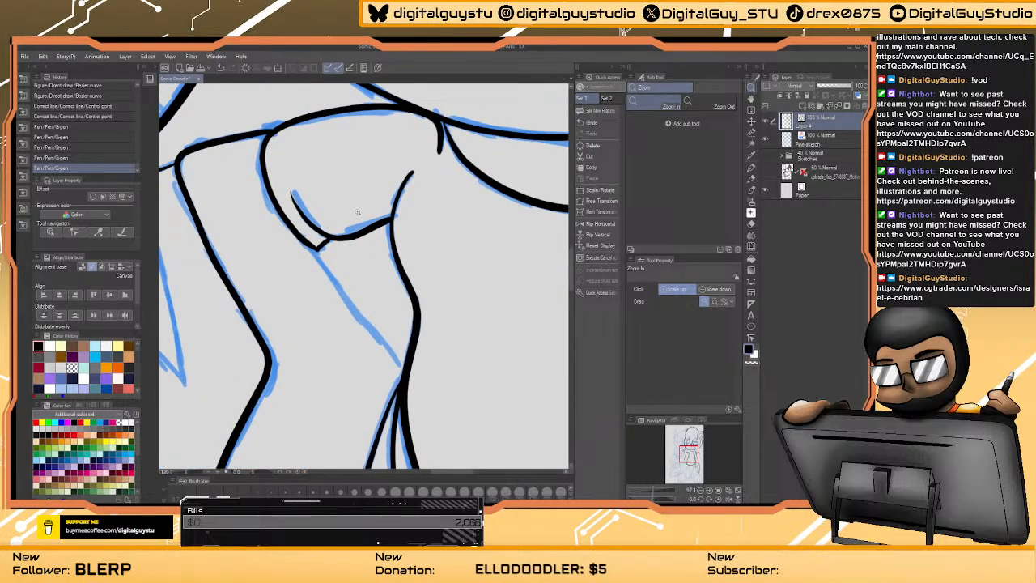
pyautogui.moveTo(308, 246); pyautogui.dragTo(390, 356)
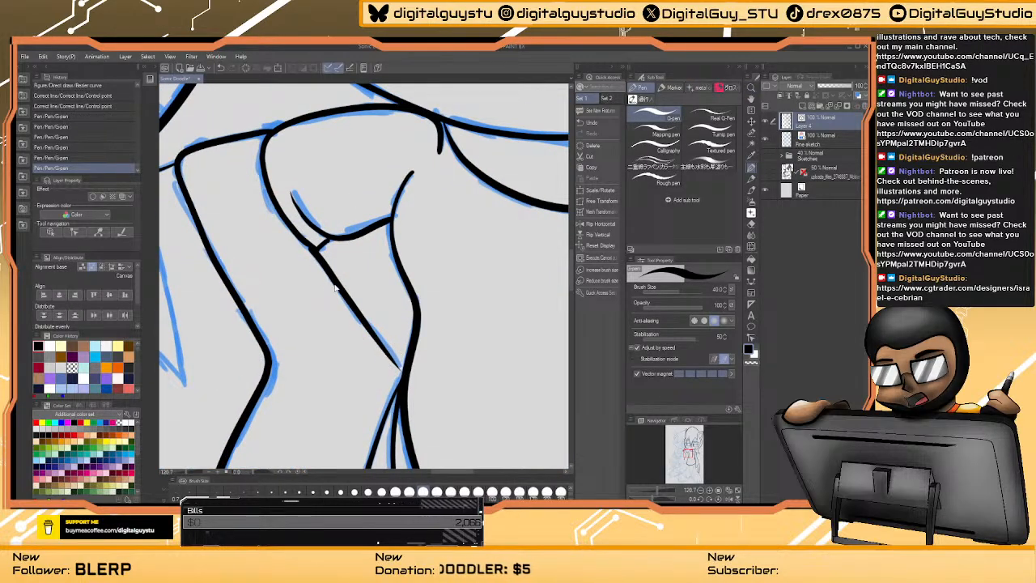
# - Undo the left-hand arm's inner line and re-ink it from the sleeve down to the waist
pyautogui.hotkey('ctrl', 'z')
pyautogui.moveTo(309, 245); pyautogui.dragTo(404, 372)
pyautogui.moveTo(328, 407); pyautogui.dragTo(518, 277)
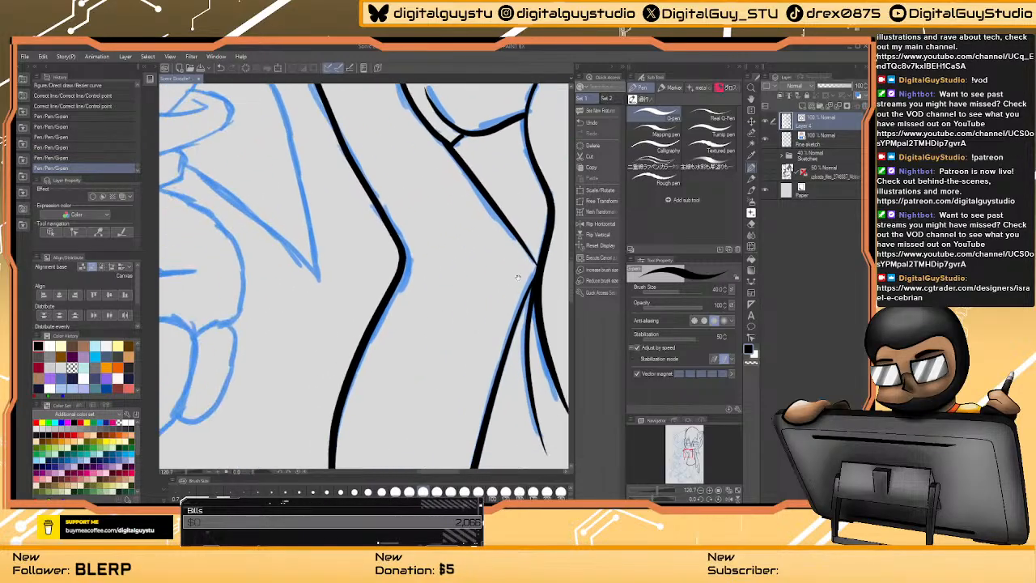
pyautogui.moveTo(534, 231); pyautogui.dragTo(409, 306)
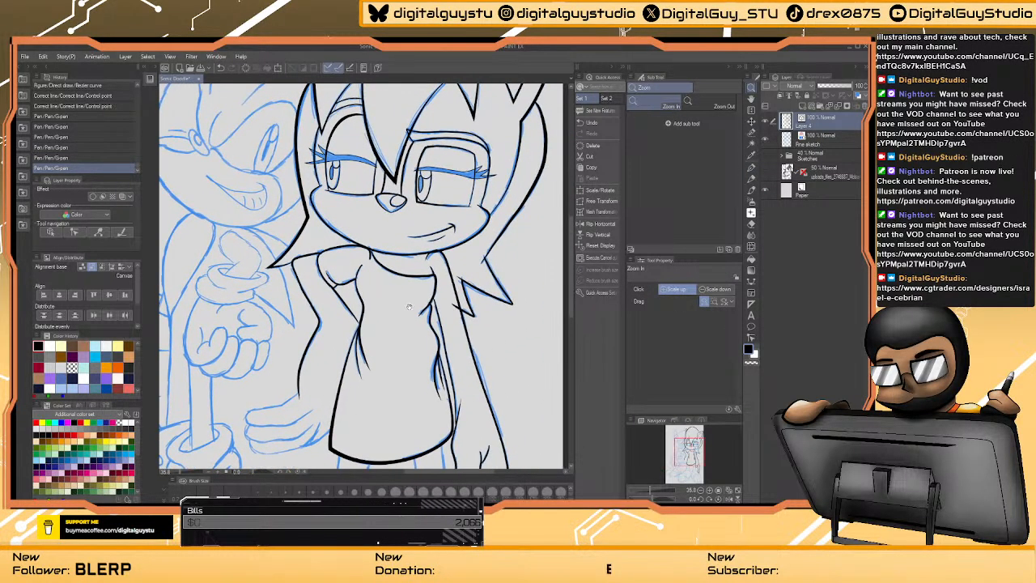
# - Ink the female character's left-hand hand with the G-pen, outlining the stacked fingers from the wrist to the palm edge beside the skirt
pyautogui.moveTo(440, 272)
pyautogui.mouseDown()
pyautogui.moveTo(432, 327)
pyautogui.moveTo(381, 251)
pyautogui.mouseUp()
pyautogui.moveTo(392, 283); pyautogui.dragTo(484, 281)
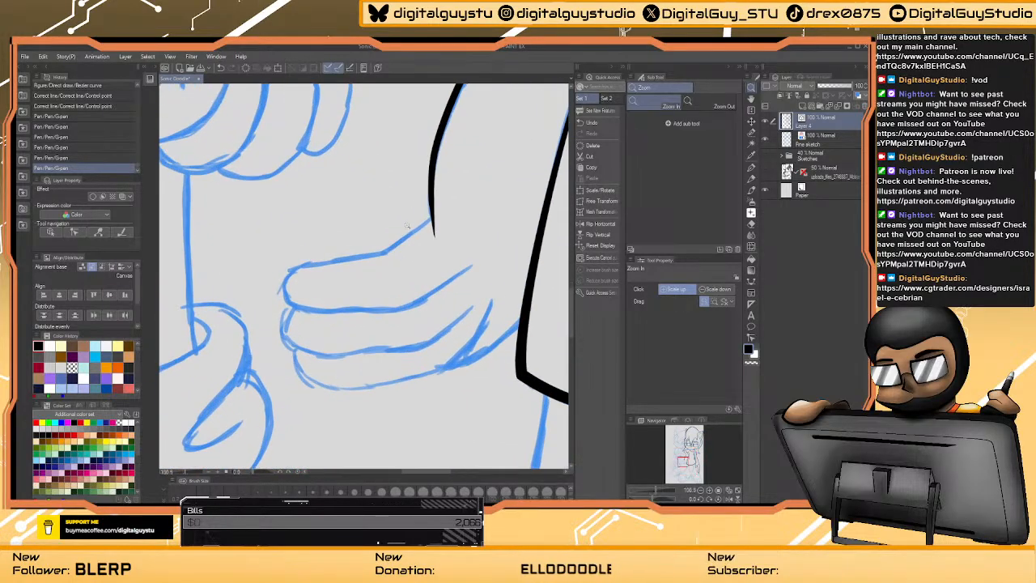
pyautogui.click(752, 167)
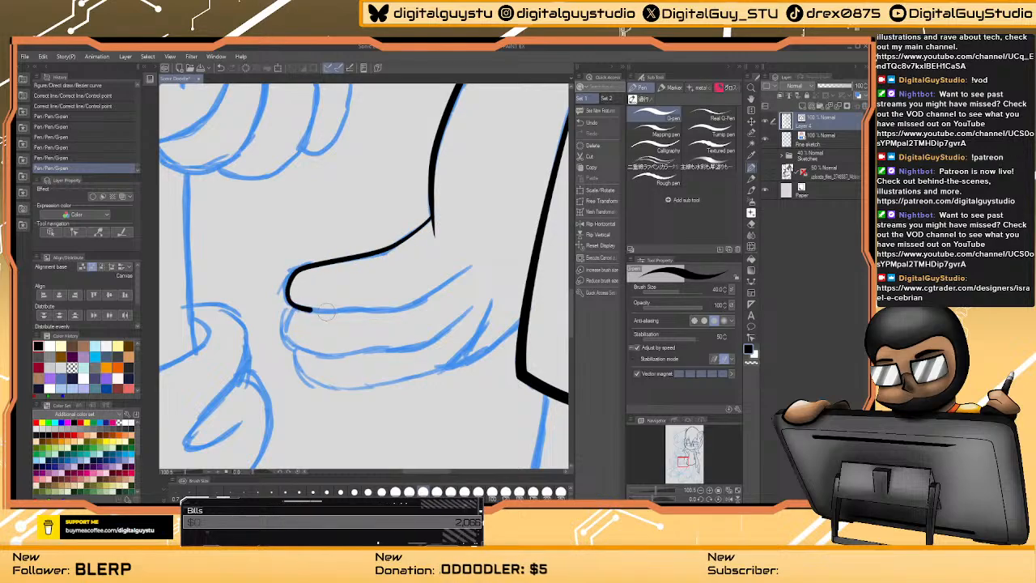
pyautogui.moveTo(423, 300); pyautogui.dragTo(476, 259)
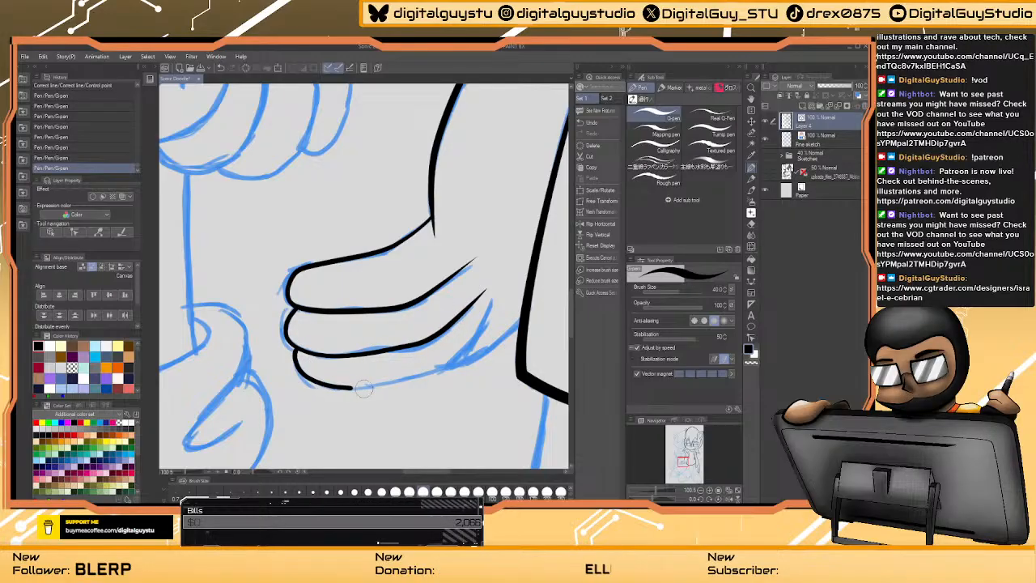
pyautogui.moveTo(453, 356); pyautogui.dragTo(508, 300)
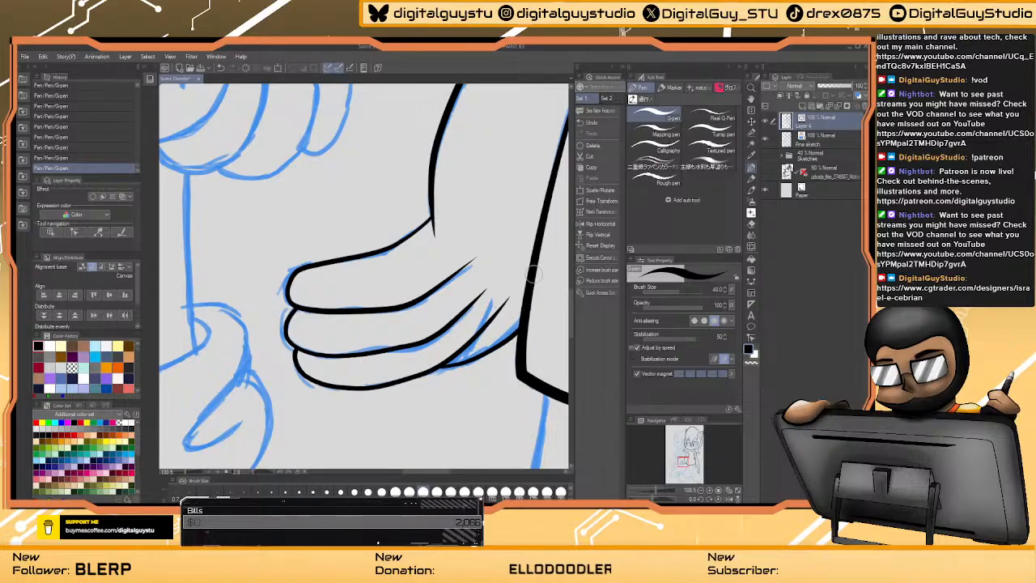
# - Undo the lowest finger and palm-edge strokes and redraw them, extending the palm edge to the skirt
pyautogui.hotkey('ctrl', 'z')
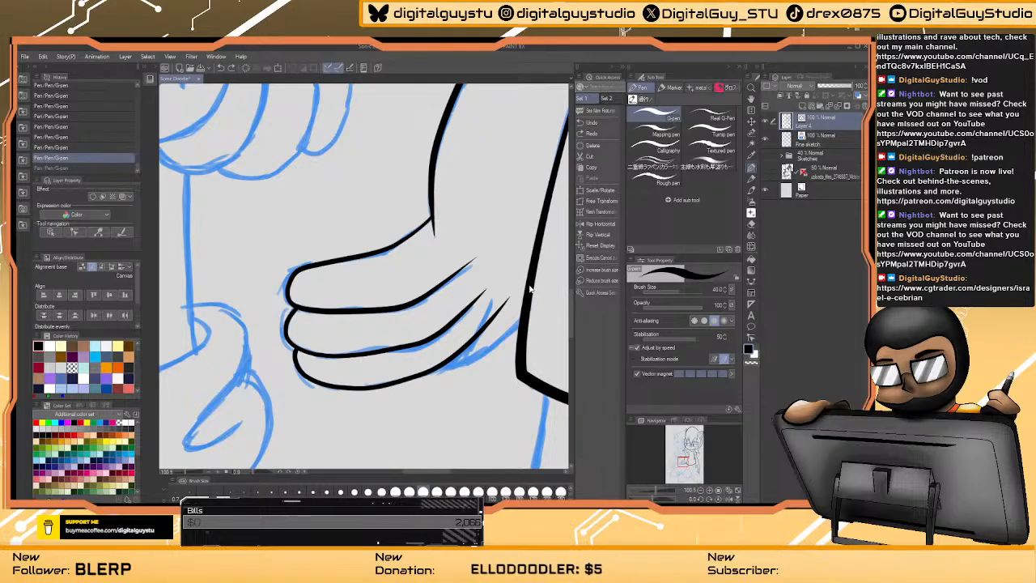
pyautogui.hotkey('ctrl', 'z')
pyautogui.moveTo(292, 344)
pyautogui.mouseDown()
pyautogui.moveTo(310, 381)
pyautogui.moveTo(369, 387)
pyautogui.moveTo(455, 363)
pyautogui.moveTo(515, 314)
pyautogui.moveTo(492, 347)
pyautogui.moveTo(519, 321)
pyautogui.mouseUp()
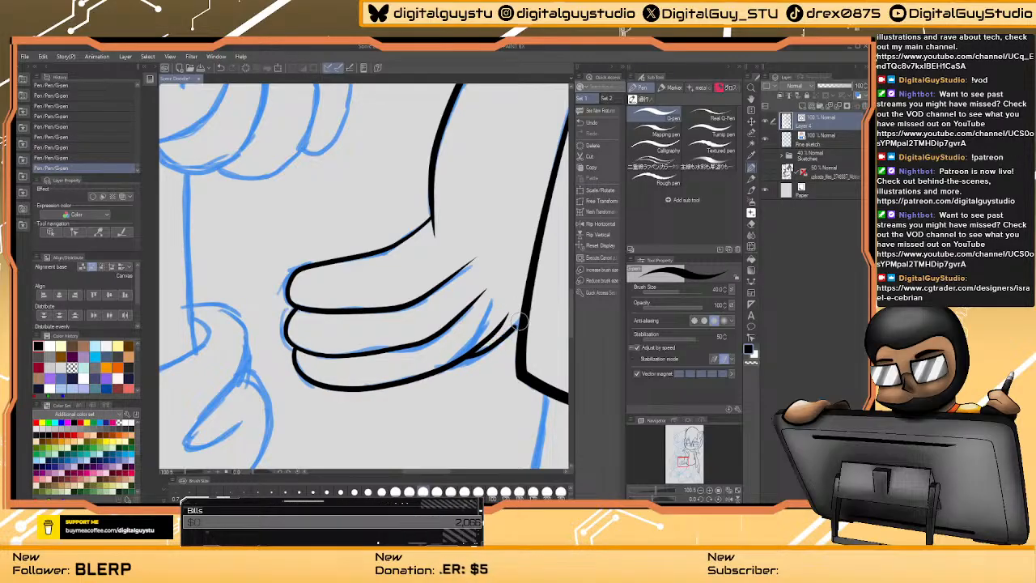
# - Ink the female character's left-hand leg contours from the skirt hem to the ankle, plus the curved shoe opening
pyautogui.scroll(-8, 348, 374)
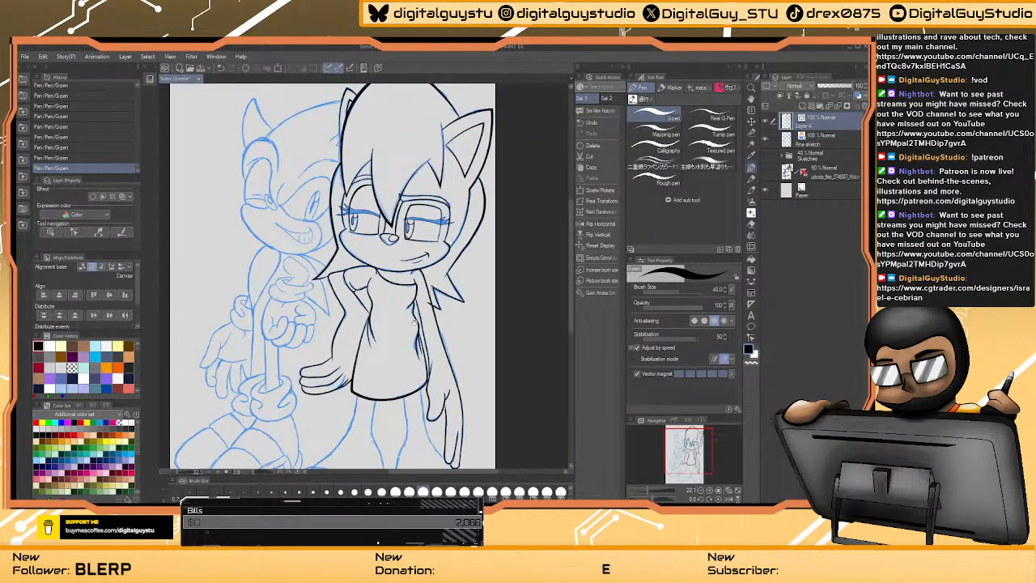
pyautogui.moveTo(417, 378); pyautogui.dragTo(402, 248)
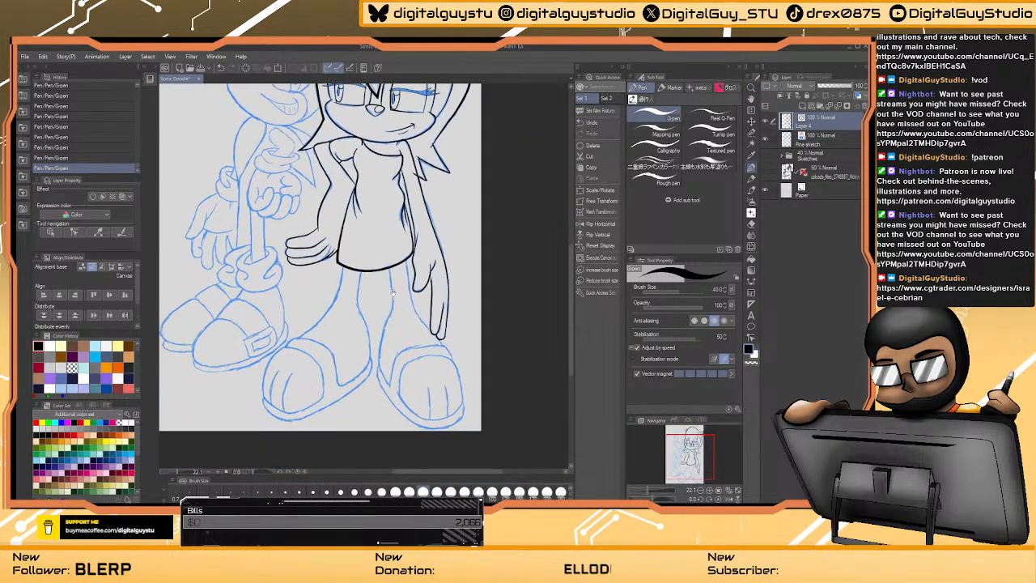
pyautogui.scroll(5, 354, 280)
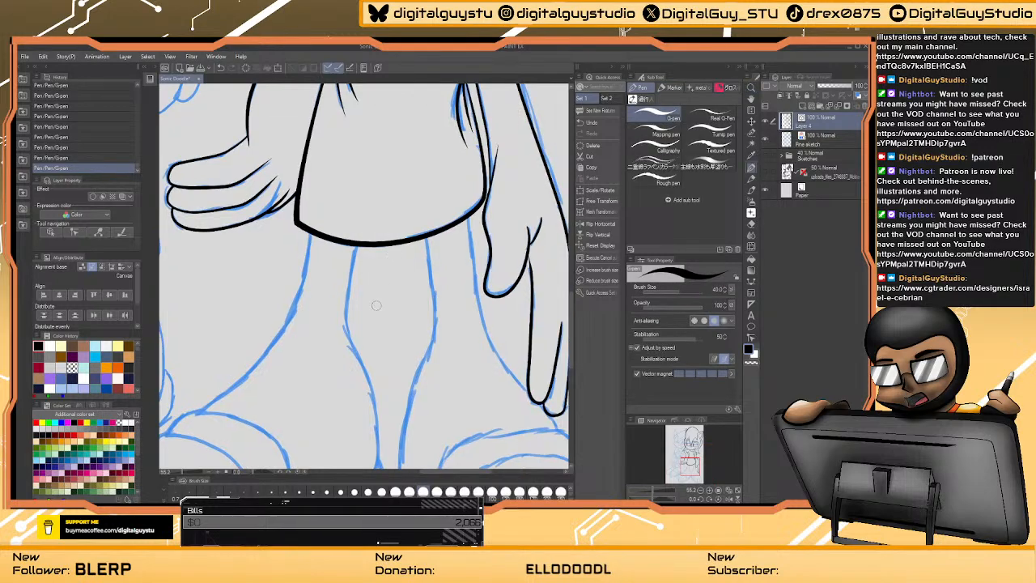
pyautogui.moveTo(402, 296); pyautogui.dragTo(463, 203)
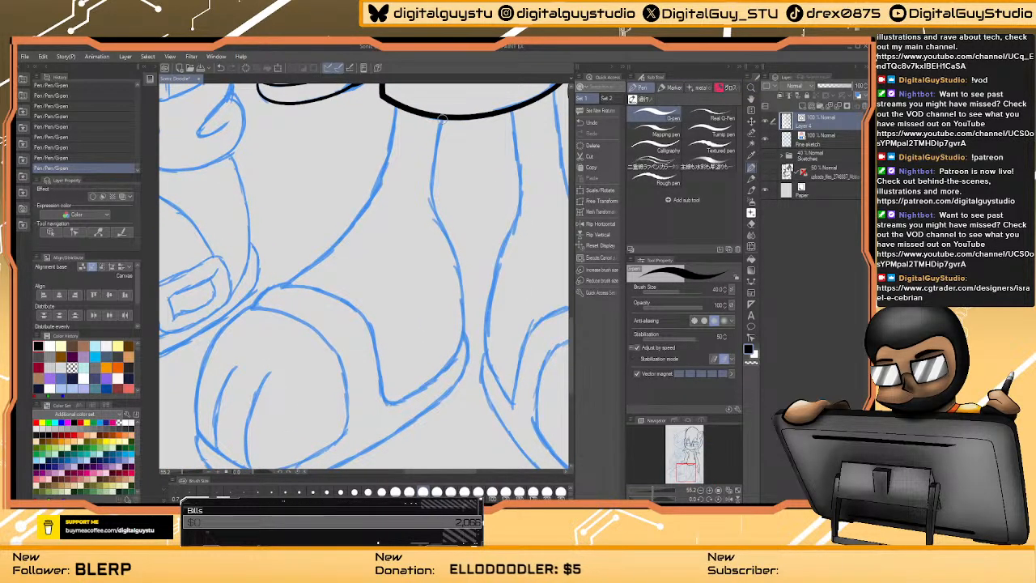
pyautogui.moveTo(441, 121)
pyautogui.mouseDown()
pyautogui.moveTo(426, 200)
pyautogui.moveTo(462, 287)
pyautogui.moveTo(463, 327)
pyautogui.moveTo(437, 374)
pyautogui.mouseUp()
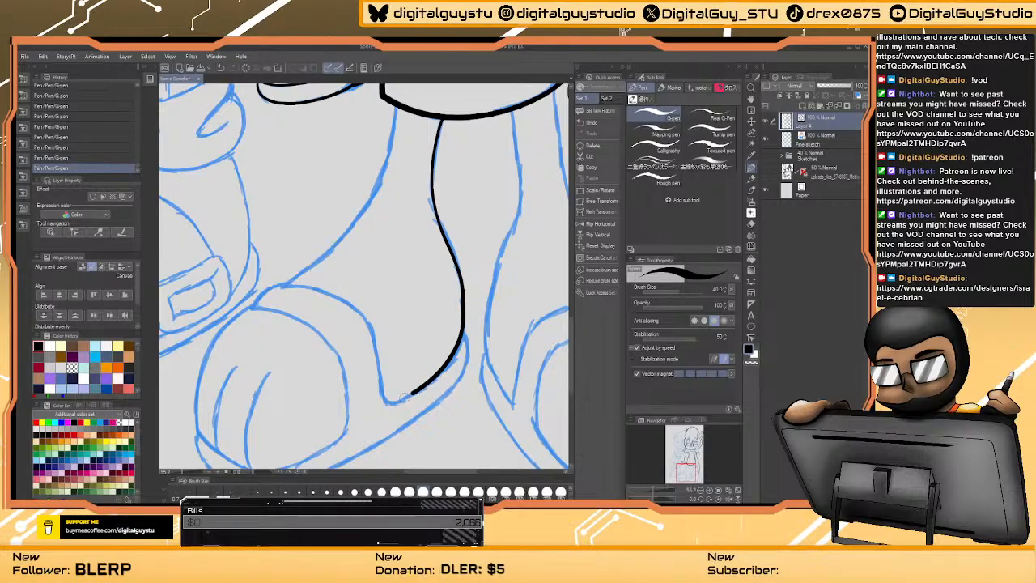
pyautogui.moveTo(387, 395); pyautogui.dragTo(375, 352)
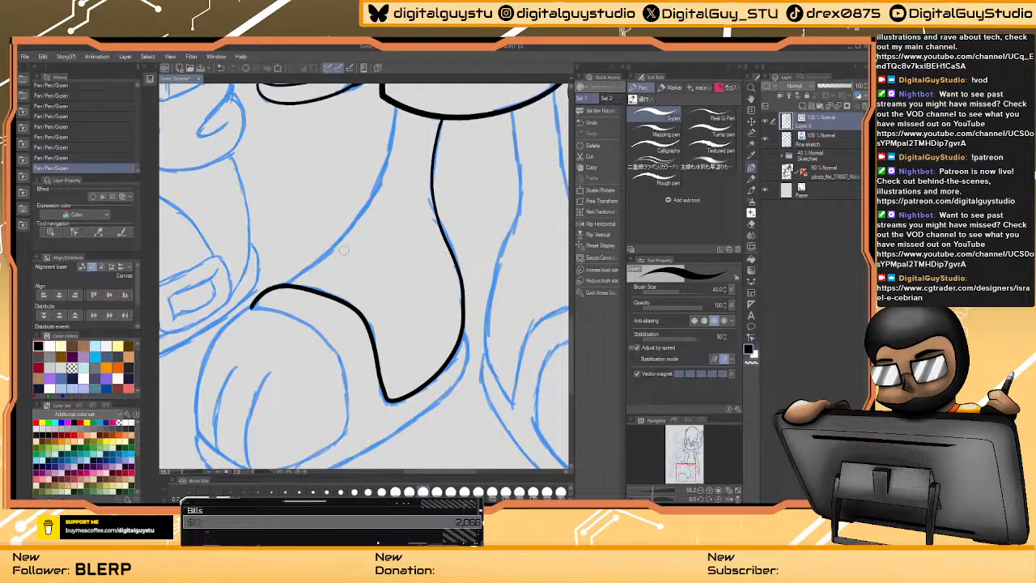
pyautogui.moveTo(358, 207); pyautogui.dragTo(348, 238)
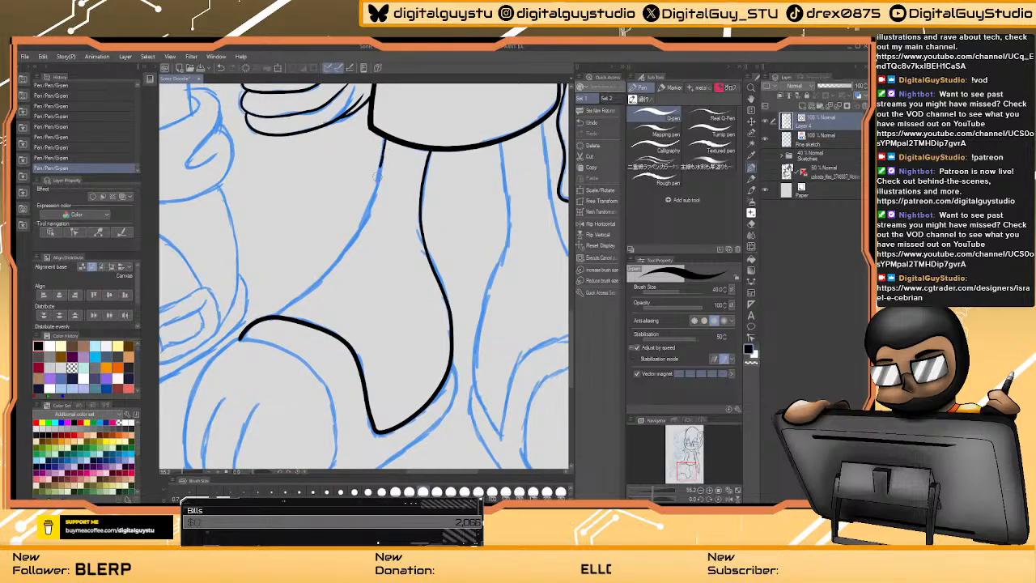
pyautogui.moveTo(308, 284)
pyautogui.mouseDown()
pyautogui.moveTo(274, 315)
pyautogui.moveTo(335, 318)
pyautogui.moveTo(368, 198)
pyautogui.moveTo(282, 170)
pyautogui.moveTo(333, 186)
pyautogui.mouseUp()
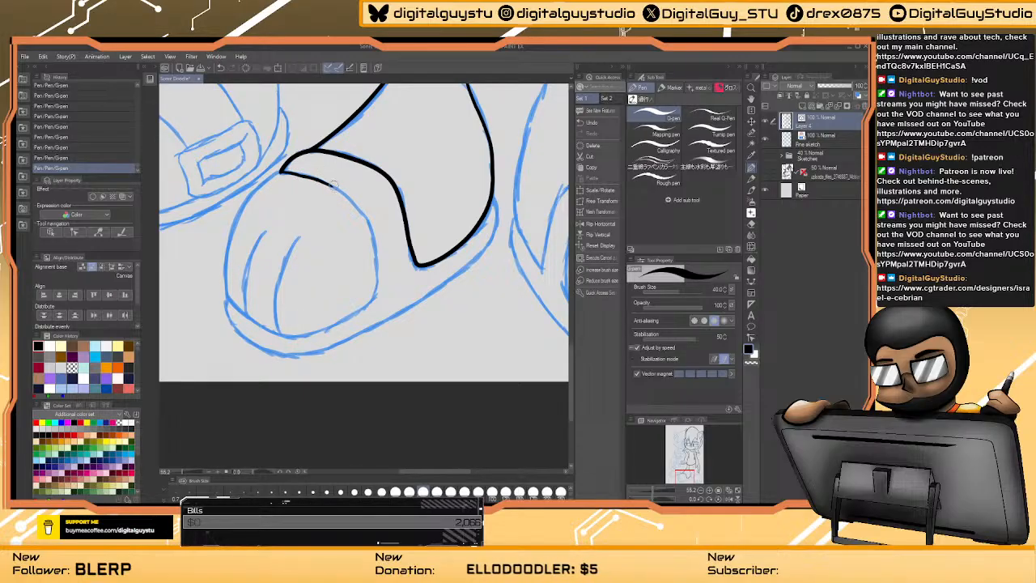
pyautogui.hotkey('ctrl', 'z')
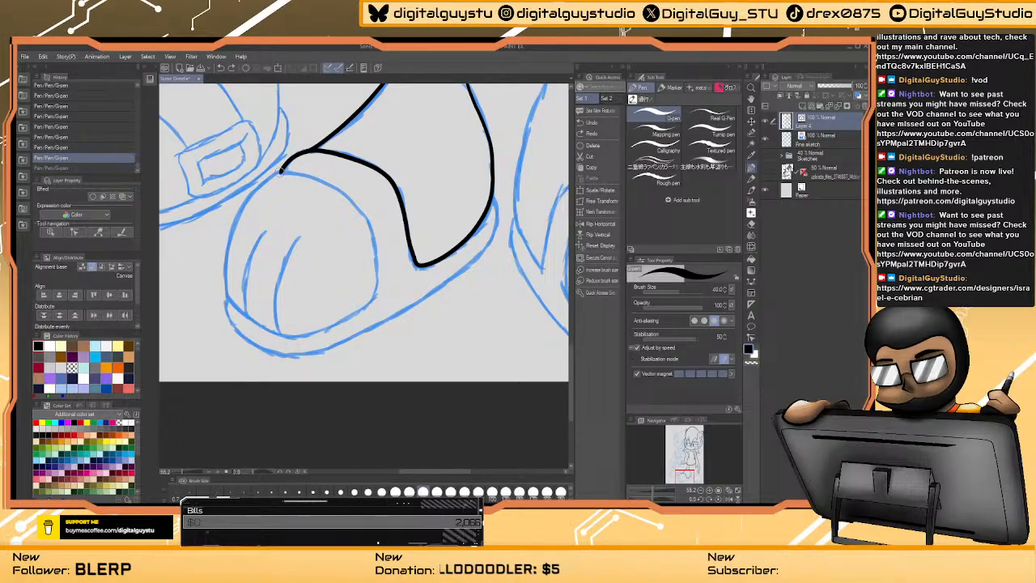
pyautogui.moveTo(281, 170)
pyautogui.mouseDown()
pyautogui.moveTo(349, 198)
pyautogui.moveTo(373, 241)
pyautogui.mouseUp()
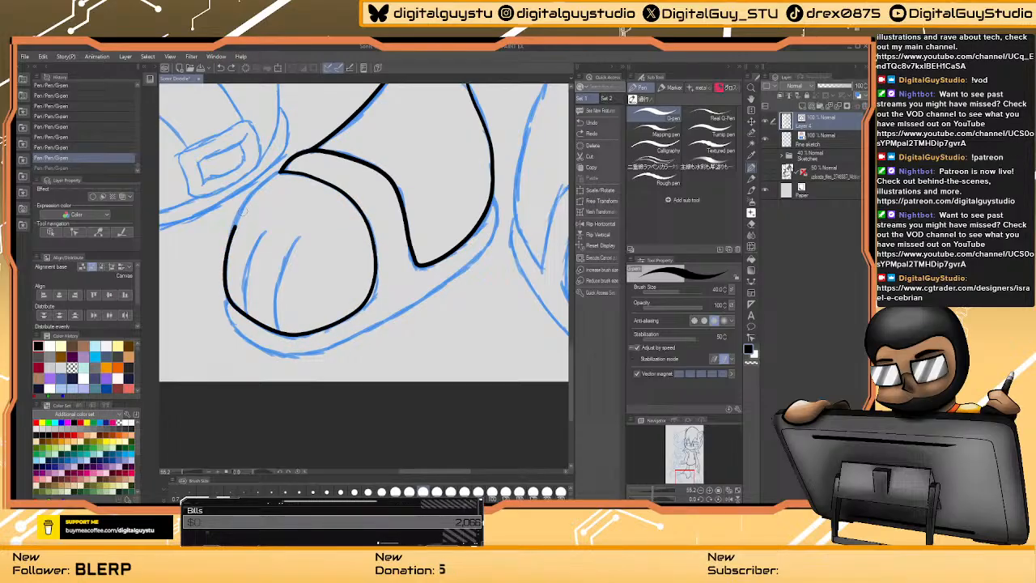
pyautogui.moveTo(280, 171); pyautogui.dragTo(366, 227)
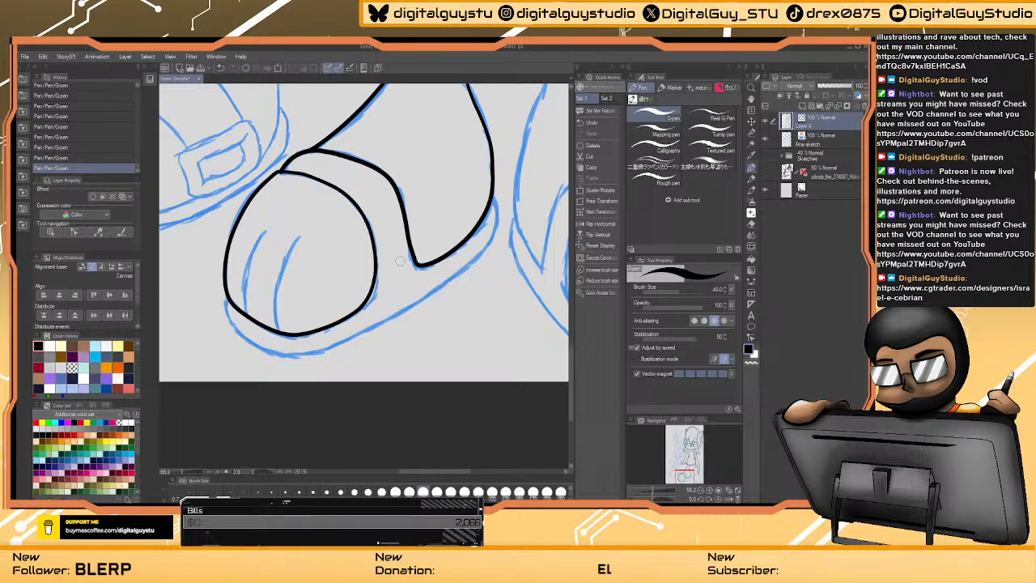
pyautogui.hotkey('ctrl', 'z')
# - Ink the left-hand shoe's rounded toe section as a closed outline starting at the front point of the shoe opening
pyautogui.scroll(3, 397, 242)
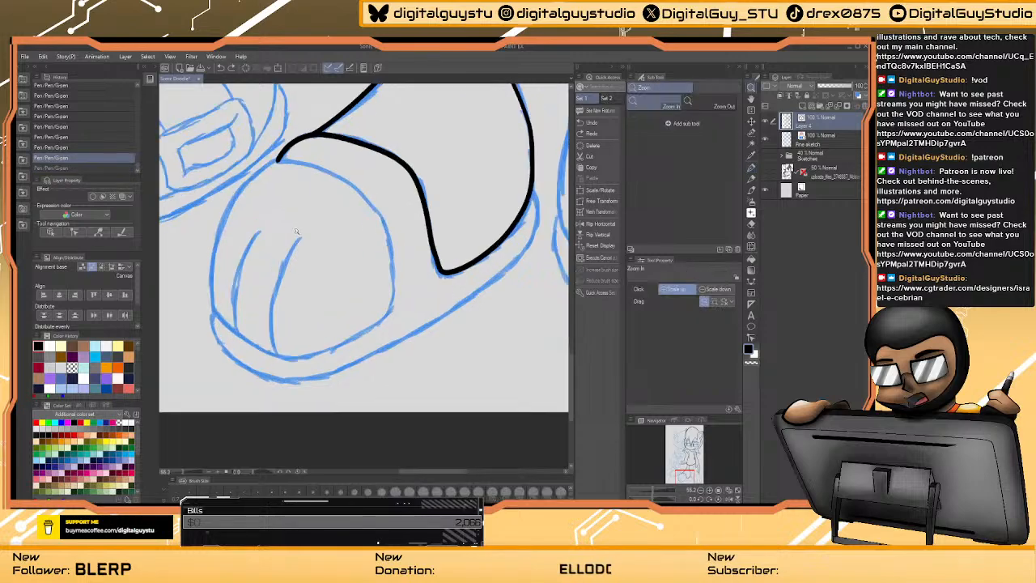
pyautogui.moveTo(403, 236); pyautogui.dragTo(417, 242)
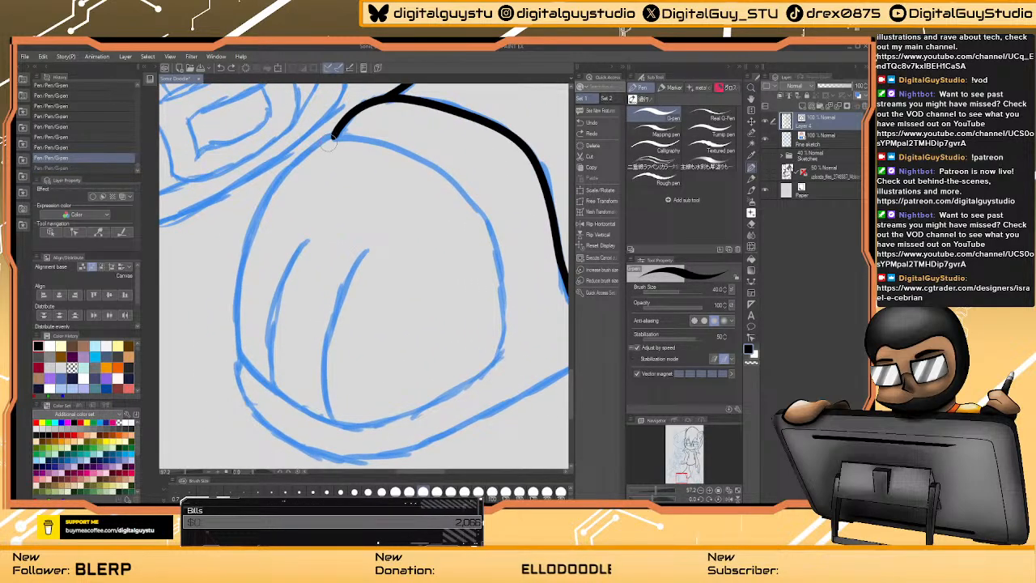
pyautogui.moveTo(333, 138)
pyautogui.mouseDown()
pyautogui.moveTo(396, 146)
pyautogui.moveTo(468, 193)
pyautogui.moveTo(498, 263)
pyautogui.moveTo(499, 346)
pyautogui.moveTo(447, 397)
pyautogui.moveTo(370, 423)
pyautogui.moveTo(324, 416)
pyautogui.moveTo(281, 390)
pyautogui.mouseUp()
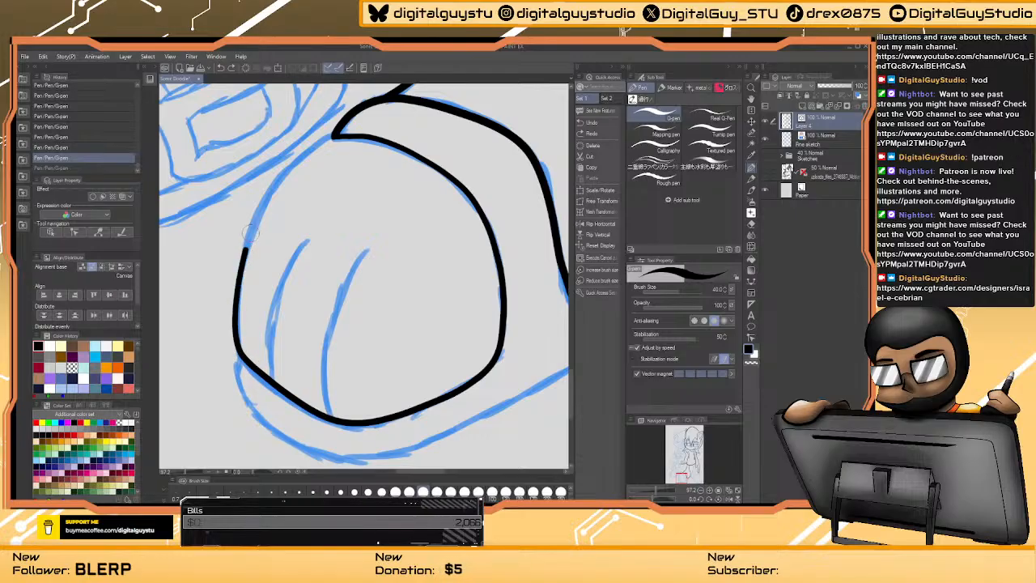
pyautogui.moveTo(336, 138); pyautogui.dragTo(335, 138)
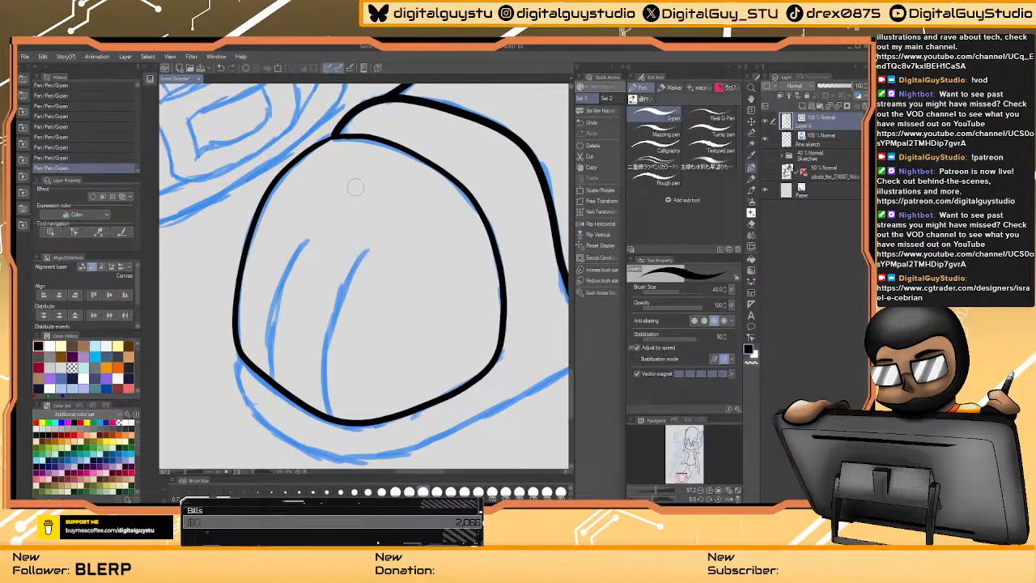
# - Ink the left-hand shoe's sole line from the heel around beneath the toe section, undoing and redrawing the first stroke
pyautogui.scroll(3, 428, 282)
pyautogui.scroll(-3, 427, 283)
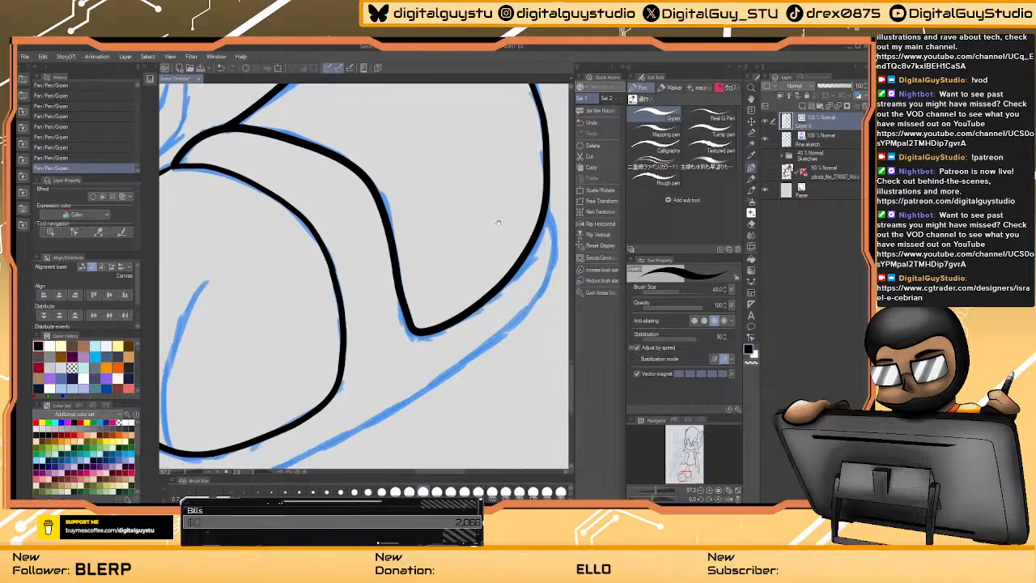
pyautogui.scroll(-1, 536, 179)
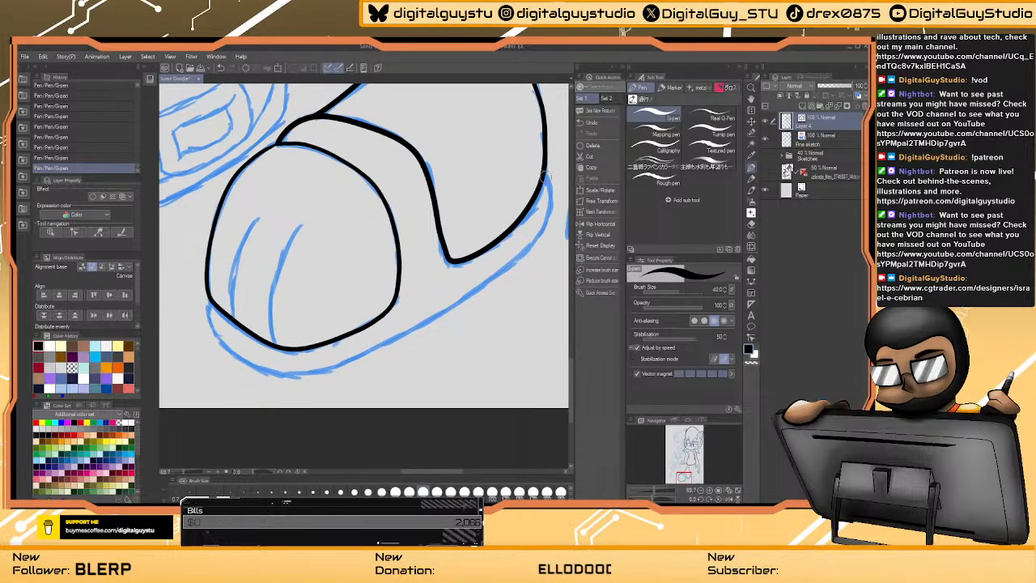
pyautogui.moveTo(543, 172)
pyautogui.mouseDown()
pyautogui.moveTo(546, 217)
pyautogui.moveTo(515, 257)
pyautogui.moveTo(319, 373)
pyautogui.moveTo(258, 373)
pyautogui.moveTo(228, 350)
pyautogui.moveTo(209, 321)
pyautogui.moveTo(208, 279)
pyautogui.mouseUp()
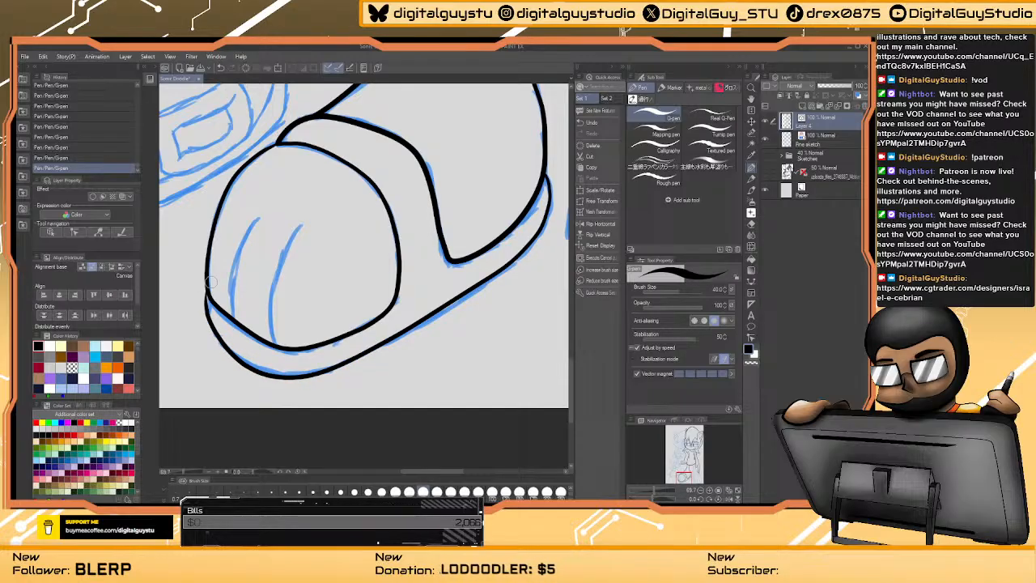
pyautogui.hotkey('ctrl', 'z')
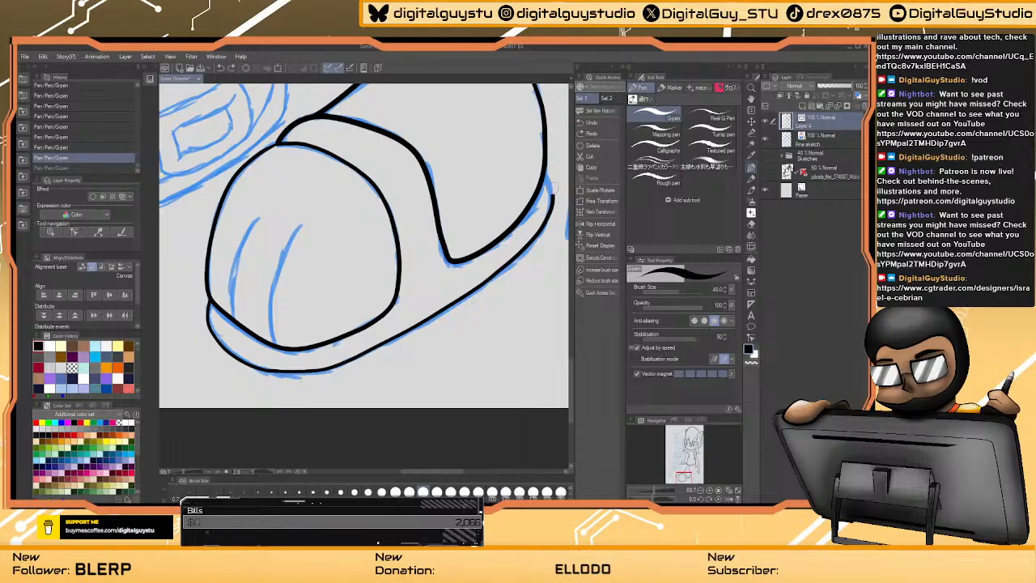
pyautogui.moveTo(544, 172); pyautogui.dragTo(543, 174)
# - Ink the two curved detail lines inside the left-hand shoe's toe section, redoing the outer one until it meets the outline
pyautogui.moveTo(515, 275); pyautogui.dragTo(358, 339)
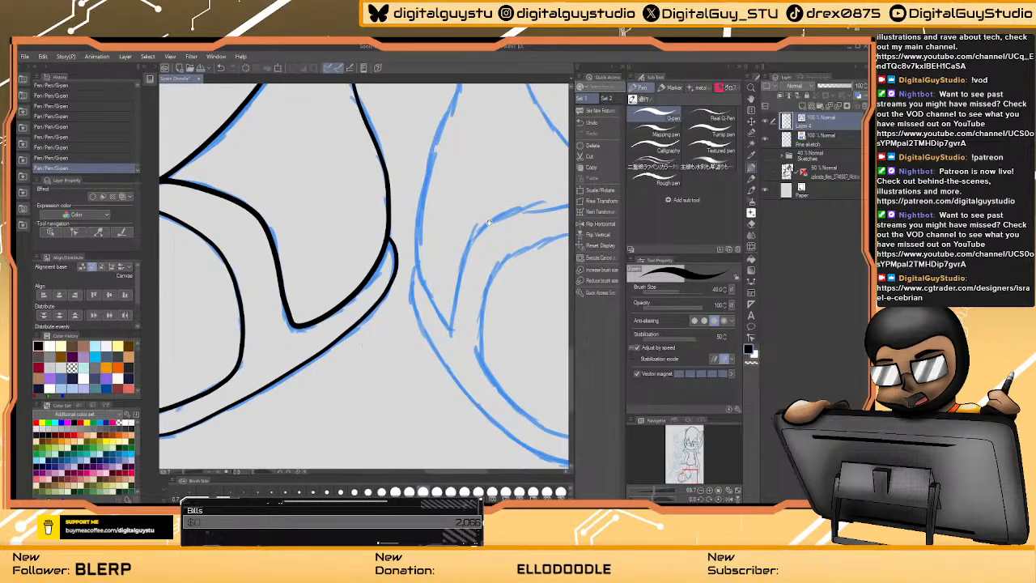
pyautogui.moveTo(473, 217)
pyautogui.mouseDown()
pyautogui.moveTo(441, 237)
pyautogui.moveTo(295, 274)
pyautogui.moveTo(319, 289)
pyautogui.mouseUp()
pyautogui.hotkey('ctrl', 'z')
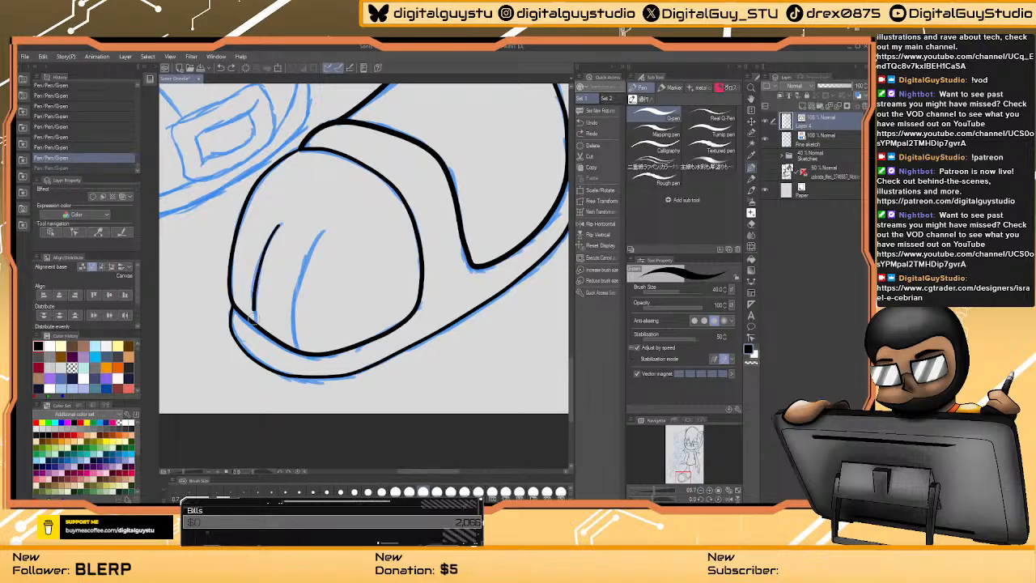
pyautogui.moveTo(252, 320); pyautogui.dragTo(258, 308)
pyautogui.hotkey('ctrl', 'z')
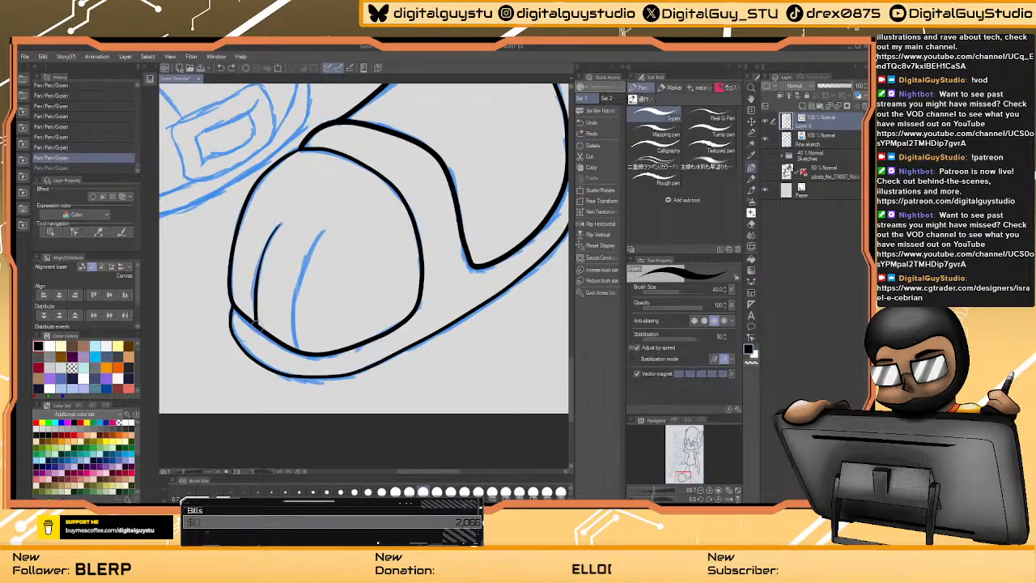
pyautogui.moveTo(258, 323); pyautogui.dragTo(255, 312)
pyautogui.moveTo(323, 230)
pyautogui.mouseDown()
pyautogui.moveTo(303, 274)
pyautogui.moveTo(297, 350)
pyautogui.mouseUp()
# - Ink the right-hand leg's inner contour from the skirt hem to the heel and the curved shoe opening over the foot
pyautogui.moveTo(486, 267)
pyautogui.mouseDown()
pyautogui.moveTo(425, 270)
pyautogui.moveTo(297, 339)
pyautogui.mouseUp()
pyautogui.moveTo(466, 283); pyautogui.dragTo(335, 329)
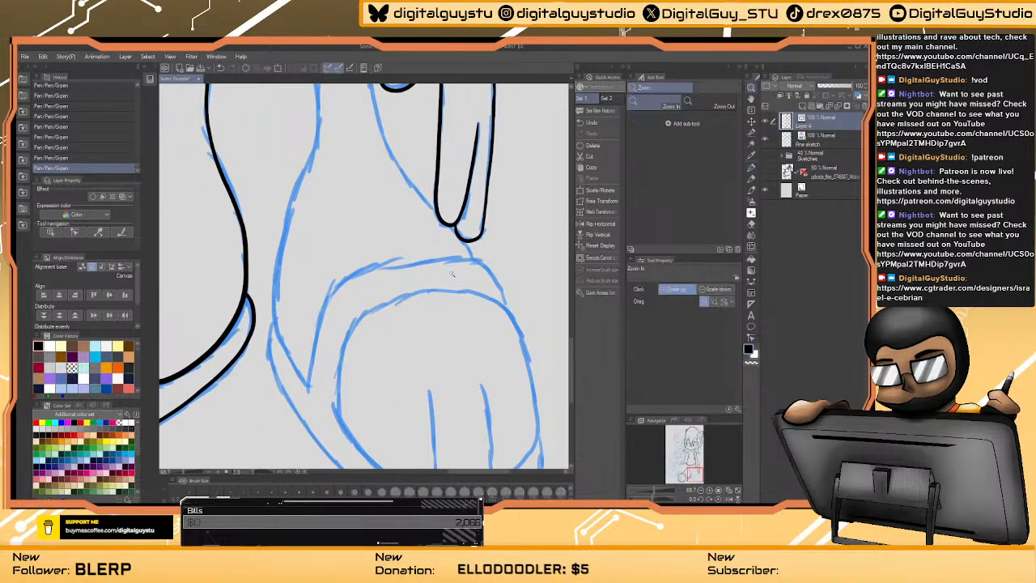
pyautogui.moveTo(430, 267)
pyautogui.mouseDown()
pyautogui.moveTo(408, 208)
pyautogui.moveTo(347, 228)
pyautogui.mouseUp()
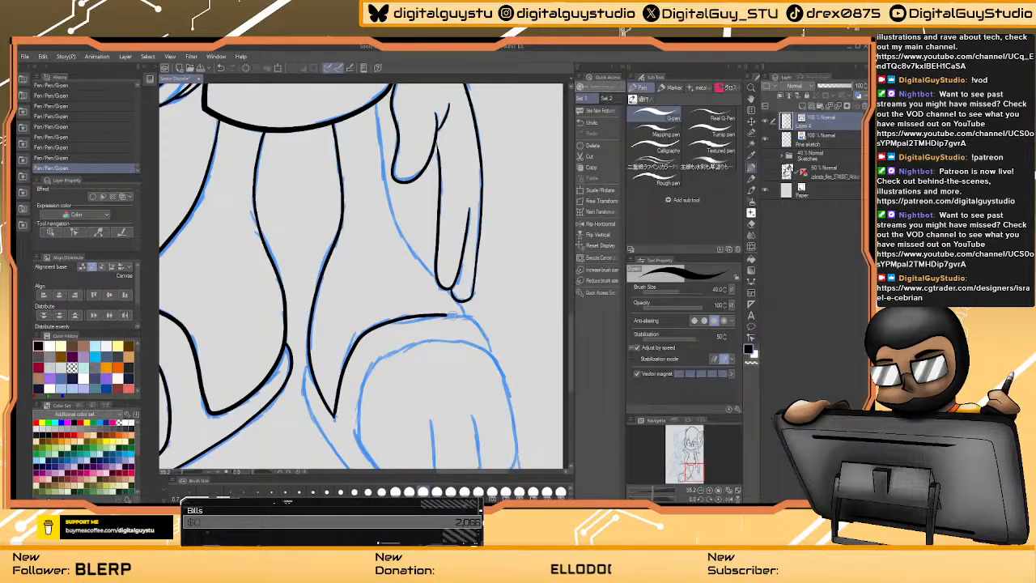
pyautogui.scroll(-3, 478, 348)
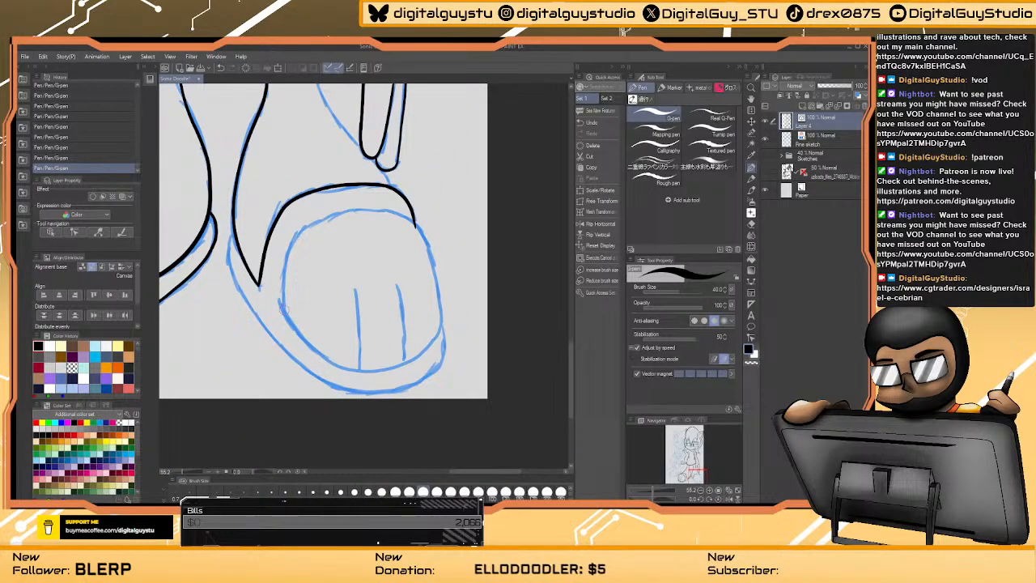
# - Ink the girl character's shoe nearest the canvas edge with the G-pen, tracing the toe cap, its inner lines and the sole curve
pyautogui.moveTo(285, 314)
pyautogui.mouseDown()
pyautogui.moveTo(287, 262)
pyautogui.moveTo(304, 229)
pyautogui.moveTo(383, 213)
pyautogui.moveTo(413, 227)
pyautogui.moveTo(431, 261)
pyautogui.moveTo(434, 347)
pyautogui.mouseUp()
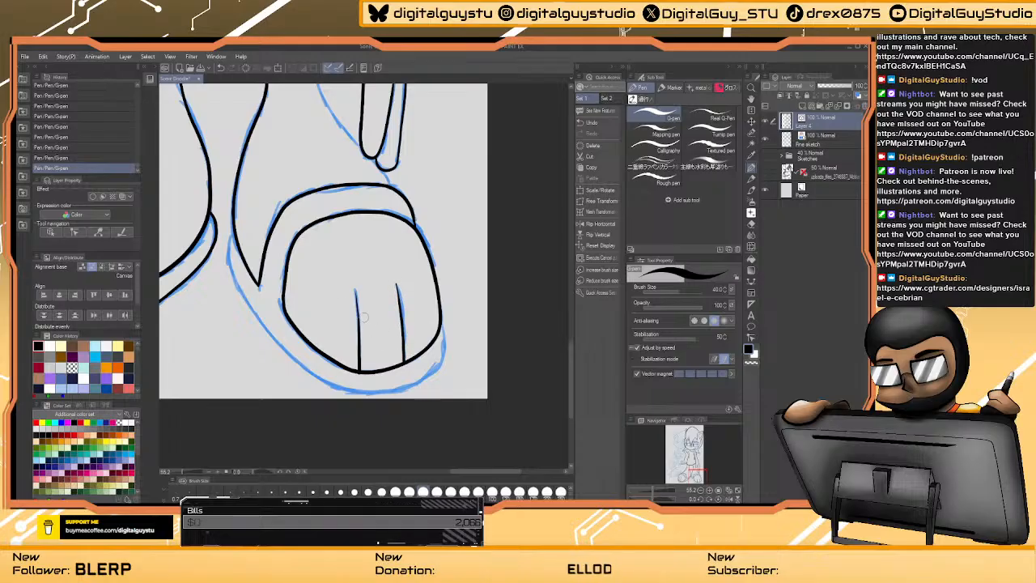
pyautogui.scroll(2, 248, 227)
pyautogui.scroll(-3, 243, 177)
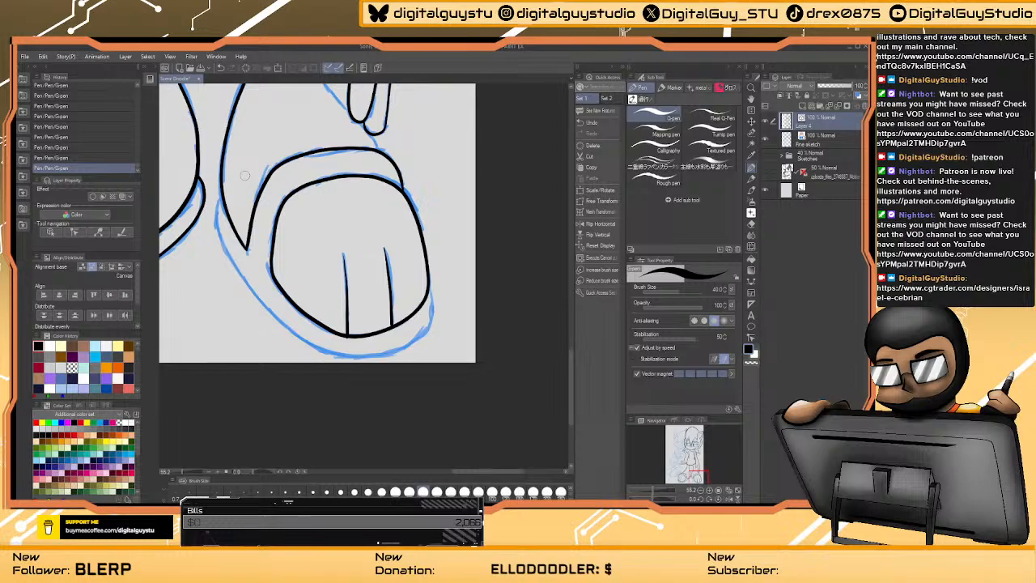
pyautogui.moveTo(221, 193)
pyautogui.mouseDown()
pyautogui.moveTo(217, 230)
pyautogui.moveTo(234, 261)
pyautogui.moveTo(291, 330)
pyautogui.moveTo(324, 349)
pyautogui.moveTo(389, 352)
pyautogui.moveTo(420, 332)
pyautogui.moveTo(431, 305)
pyautogui.mouseUp()
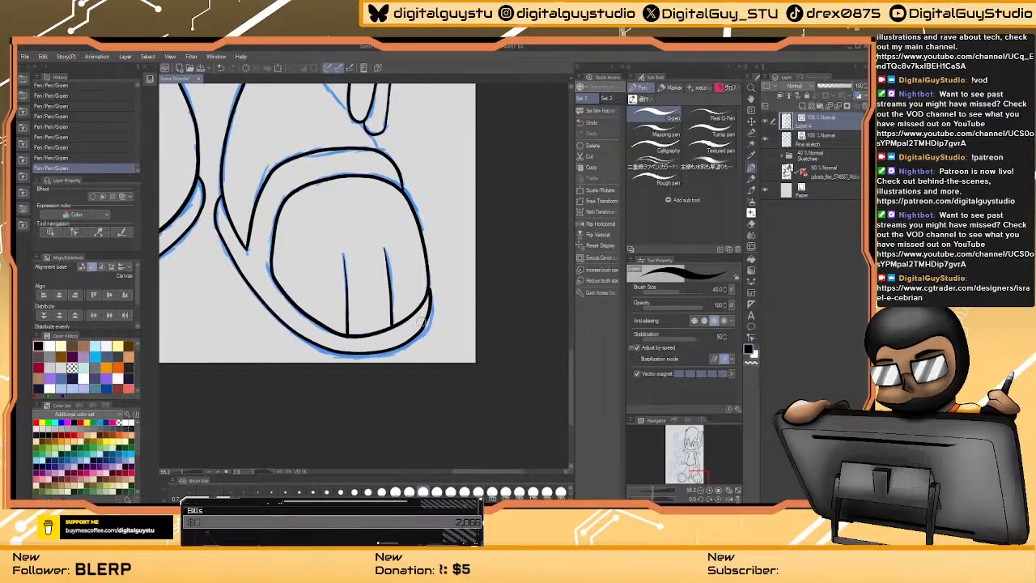
pyautogui.hotkey('ctrl', 'z')
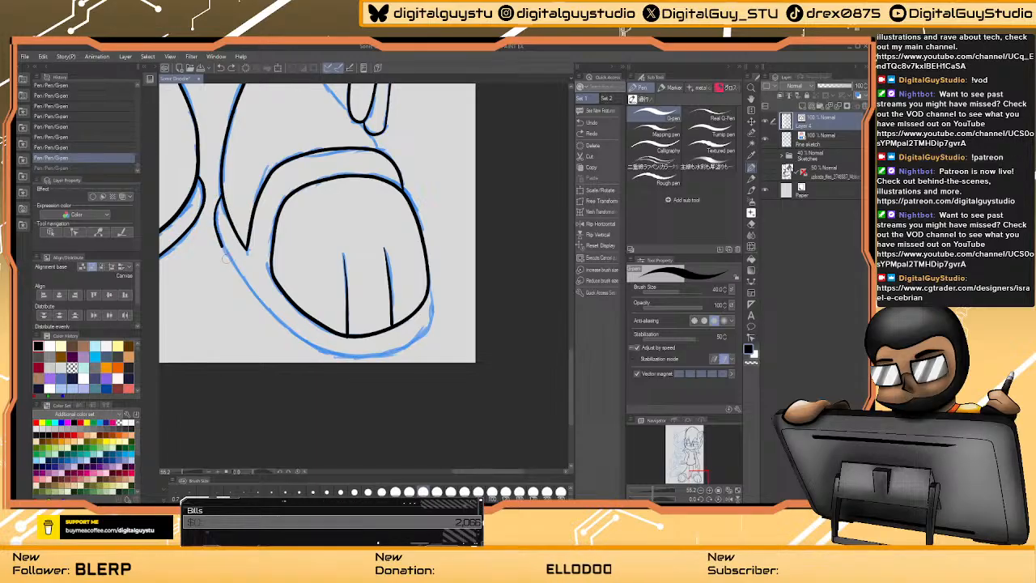
pyautogui.moveTo(226, 256); pyautogui.dragTo(251, 298)
pyautogui.moveTo(284, 327)
pyautogui.mouseDown()
pyautogui.moveTo(312, 347)
pyautogui.moveTo(387, 353)
pyautogui.moveTo(428, 327)
pyautogui.moveTo(431, 288)
pyautogui.mouseUp()
# - Ink the outer contour of the same leg from the dress hem down behind the fingers to the shoe
pyautogui.scroll(5, 371, 191)
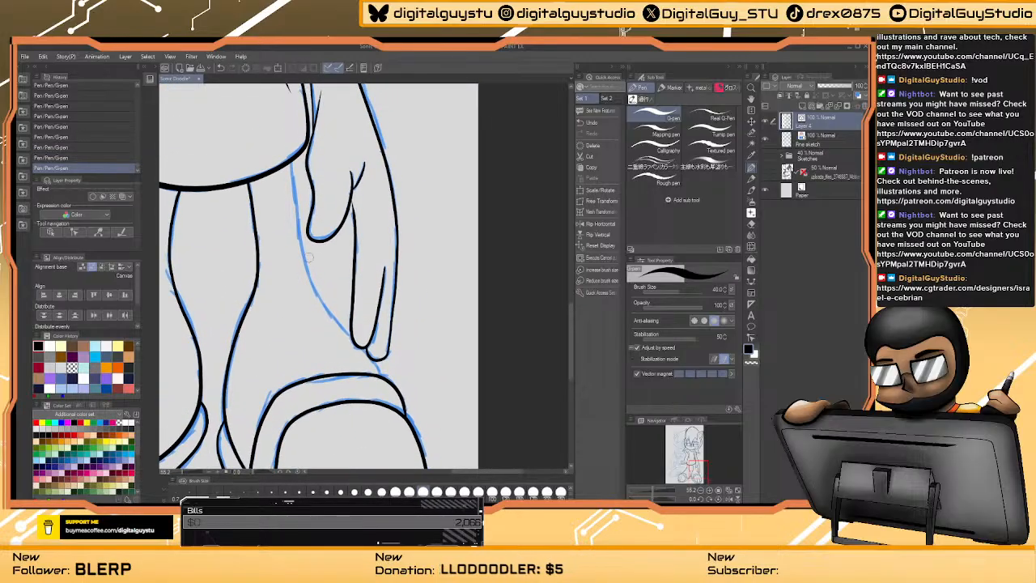
pyautogui.moveTo(289, 161); pyautogui.dragTo(301, 242)
pyautogui.hotkey('ctrl', 'z')
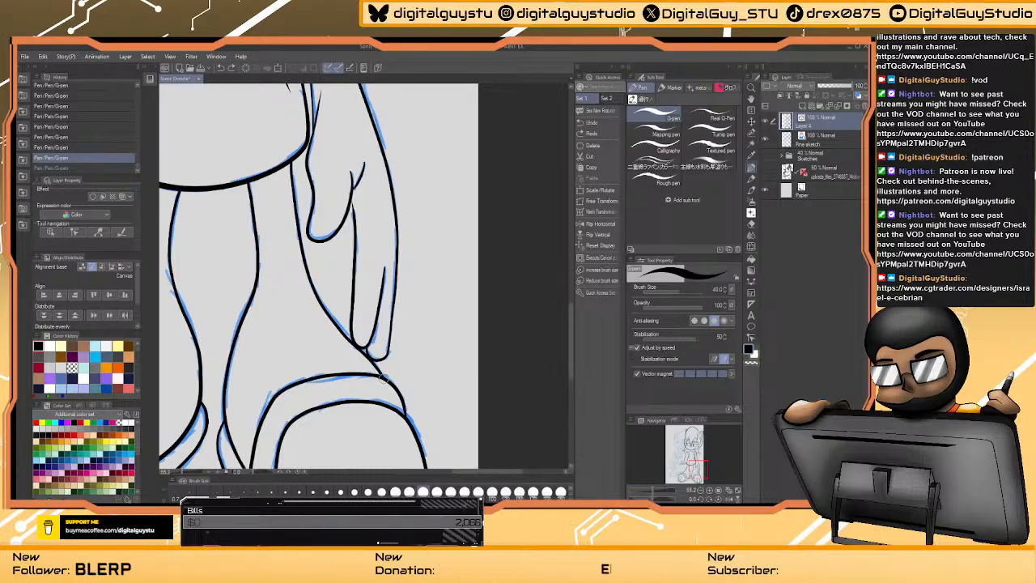
pyautogui.hotkey('ctrl', 'y')
# - Review the girl's inked figure with the whole canvas in view and save the drawing
pyautogui.moveTo(225, 199)
pyautogui.mouseDown()
pyautogui.moveTo(351, 308)
pyautogui.moveTo(365, 162)
pyautogui.mouseUp()
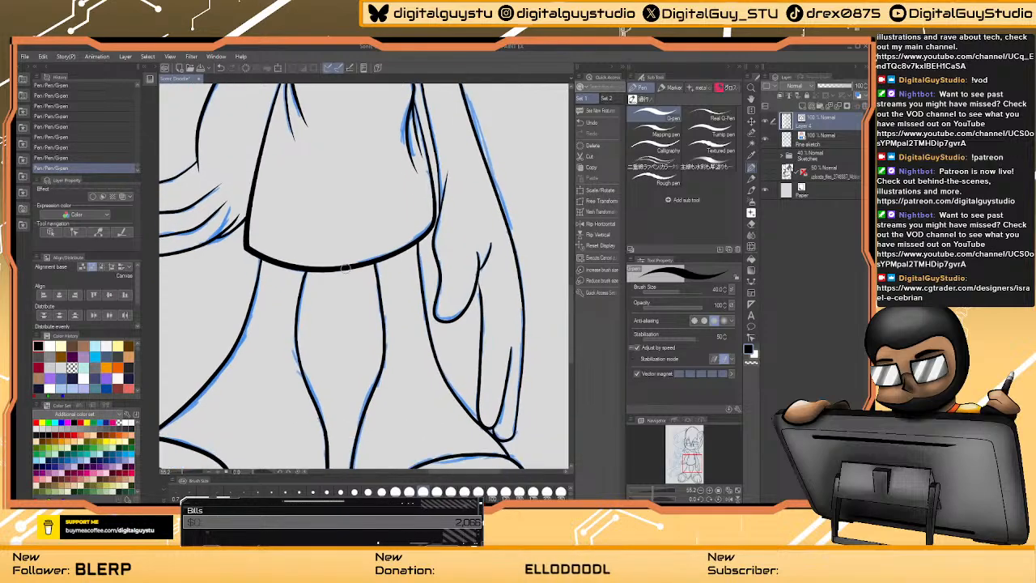
pyautogui.scroll(-4, 378, 246)
pyautogui.moveTo(378, 244); pyautogui.dragTo(375, 318)
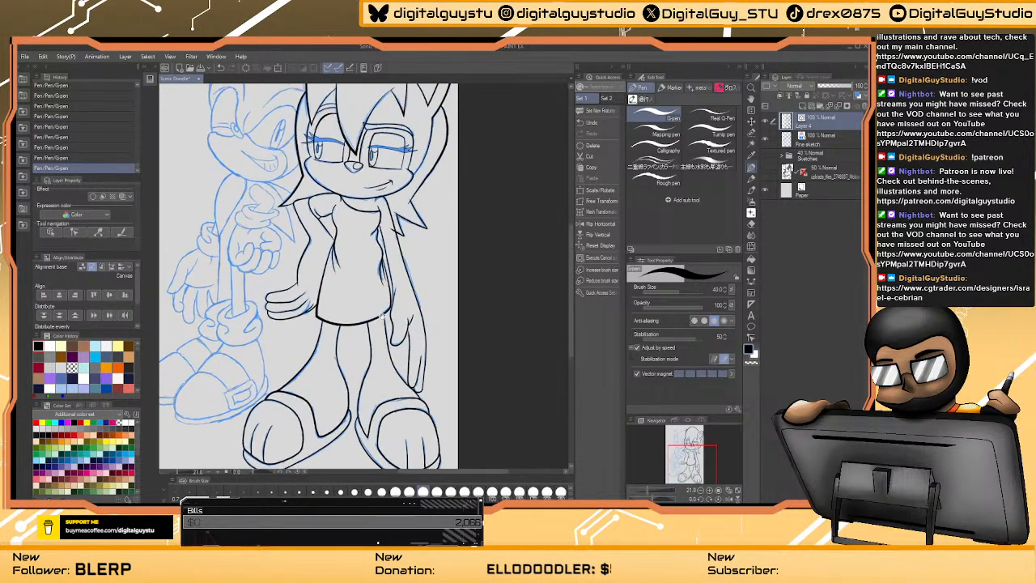
pyautogui.moveTo(371, 237); pyautogui.dragTo(368, 320)
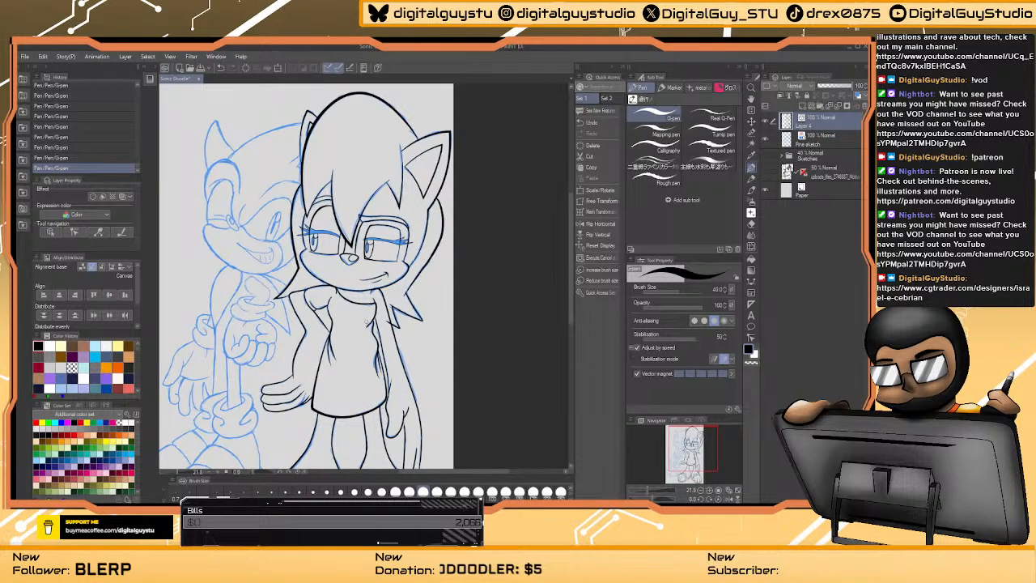
pyautogui.hotkey('ctrl', '0')
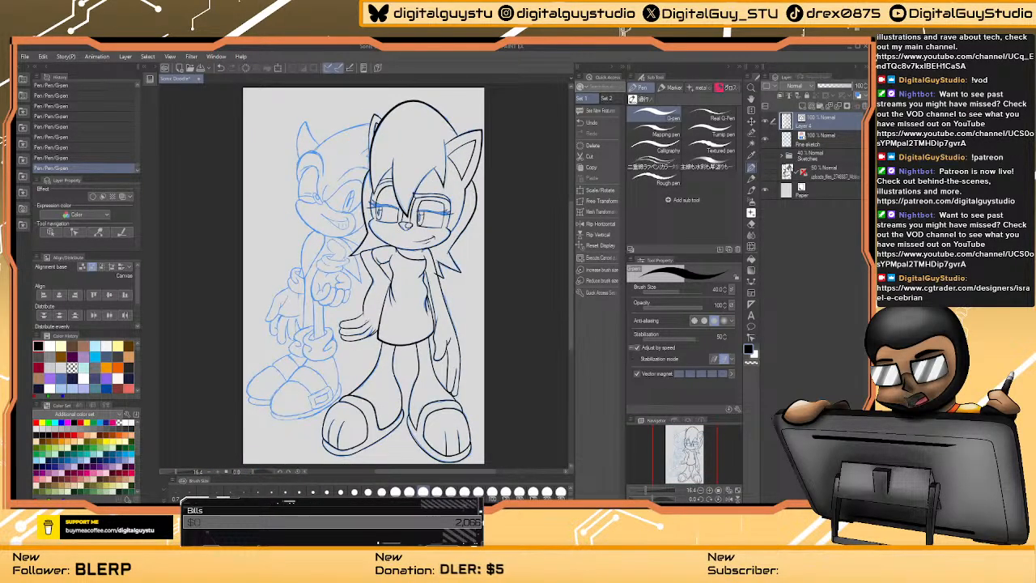
pyautogui.hotkey('ctrl', 's')
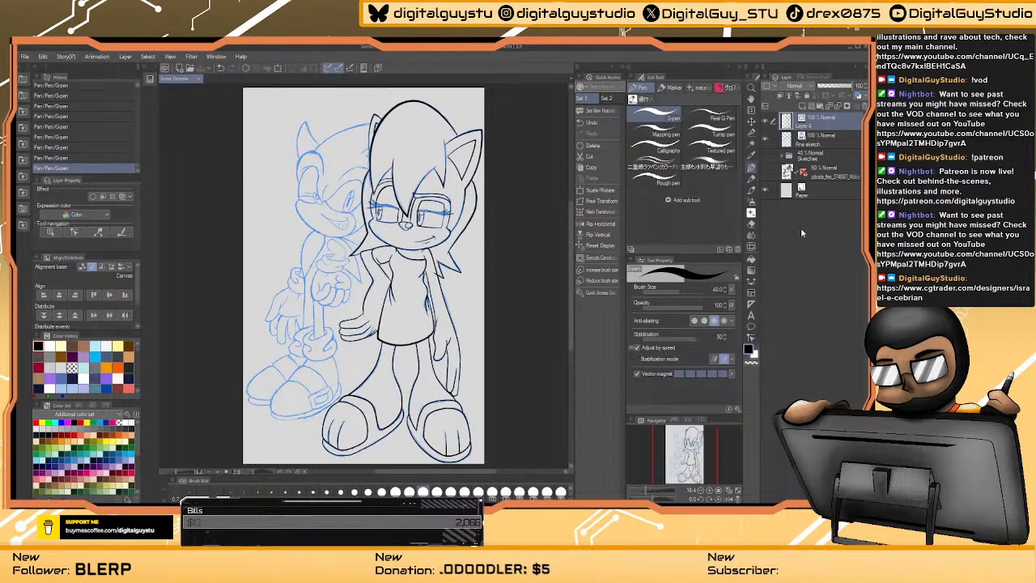
# - Try to ink the chin of the blue-sketched Sonic's muzzle with the G-pen
pyautogui.hotkey('ctrl', 'space')
pyautogui.click(363, 199)
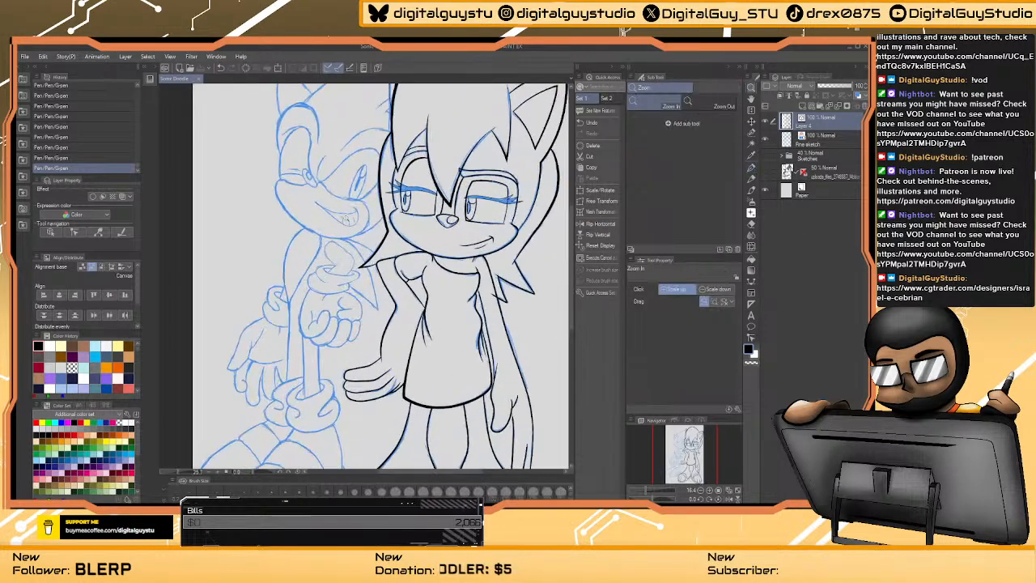
pyautogui.scroll(1, 345, 279)
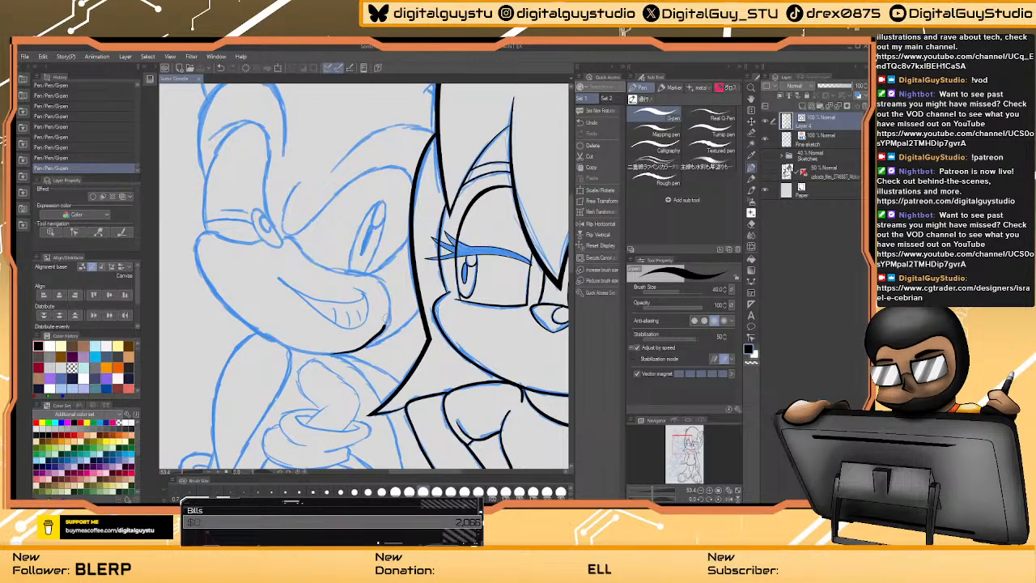
pyautogui.hotkey('ctrl', 'z')
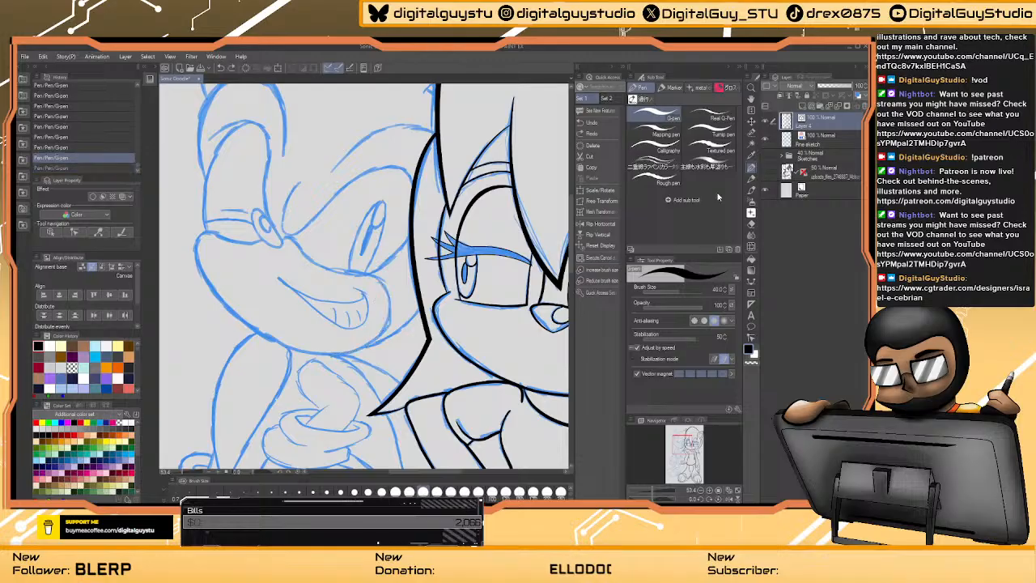
# - Try to trace Sonic's muzzle from the cheek around the chin with a Bezier curve
pyautogui.click(752, 281)
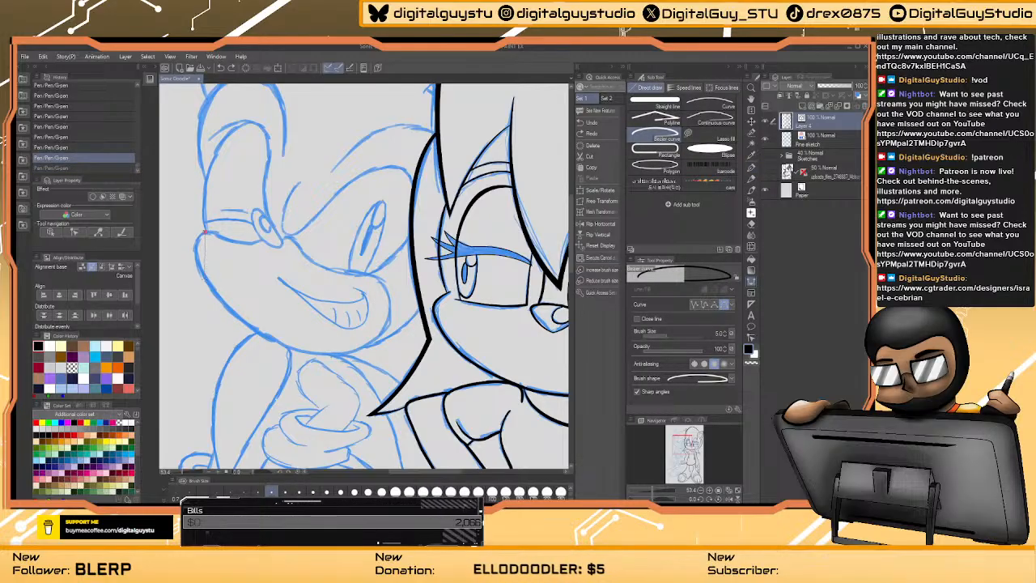
pyautogui.moveTo(205, 282); pyautogui.dragTo(230, 317)
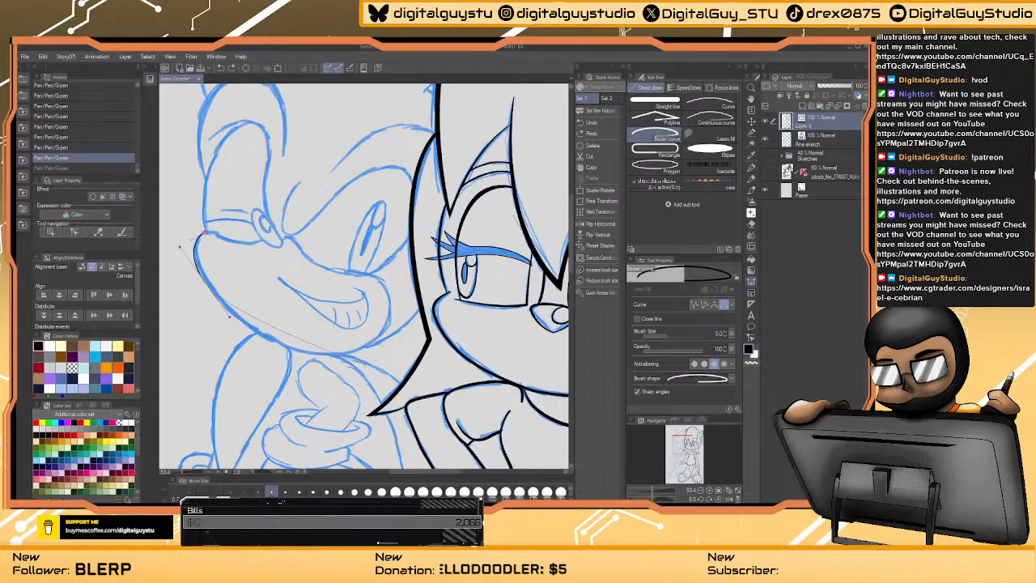
pyautogui.moveTo(356, 349); pyautogui.dragTo(424, 342)
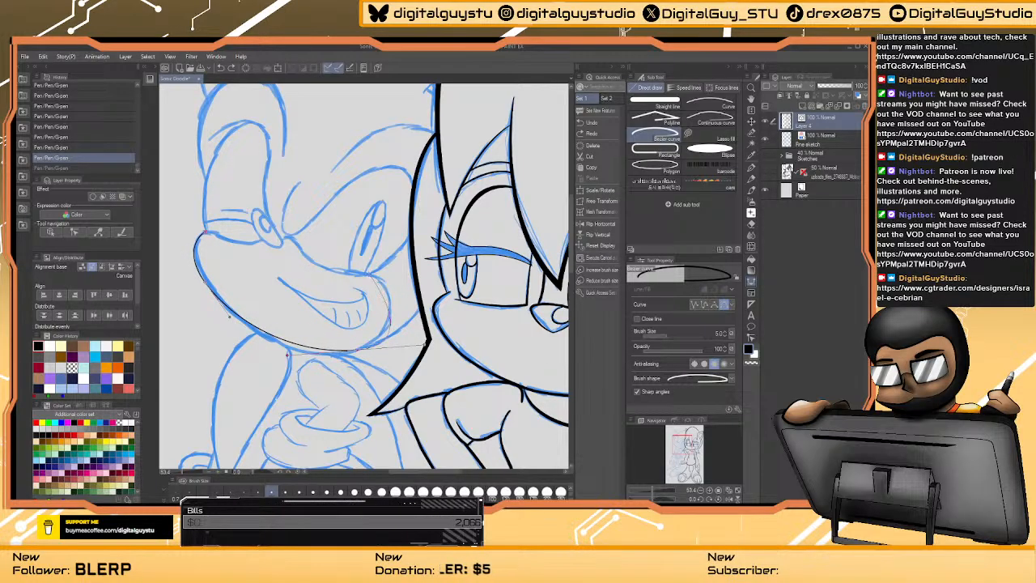
pyautogui.moveTo(386, 274); pyautogui.dragTo(395, 272)
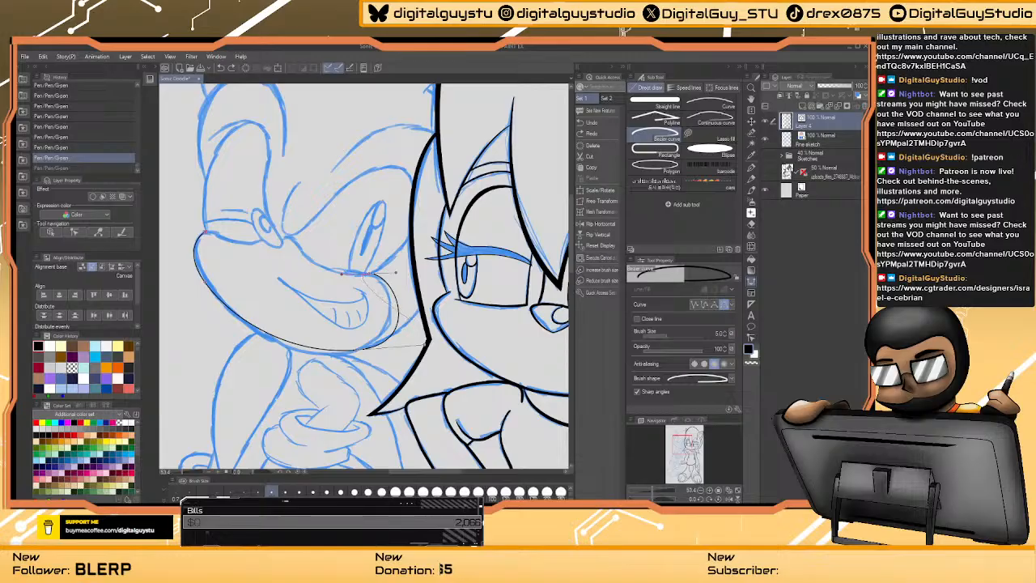
pyautogui.press('Return')
pyautogui.hotkey('ctrl', 'z')
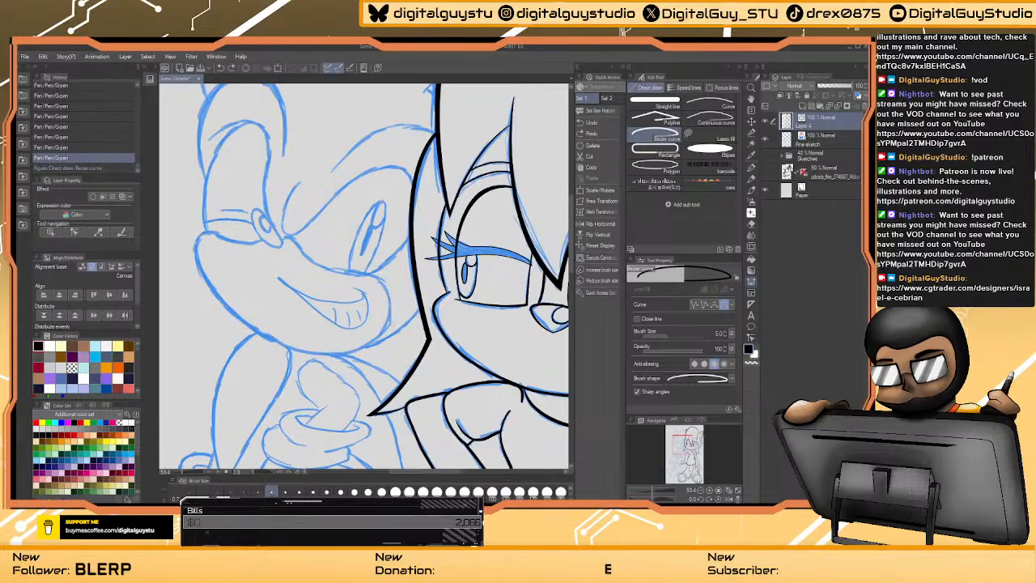
# - Trace the full outline of Sonic's muzzle as a closed loop of straight segments with the Polyline tool
pyautogui.click(655, 119)
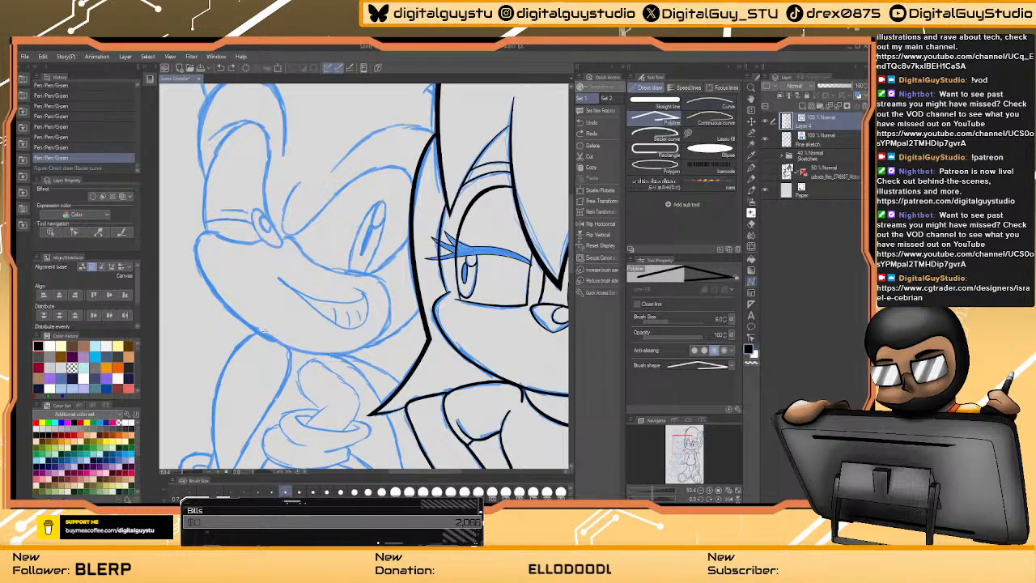
pyautogui.click(275, 340)
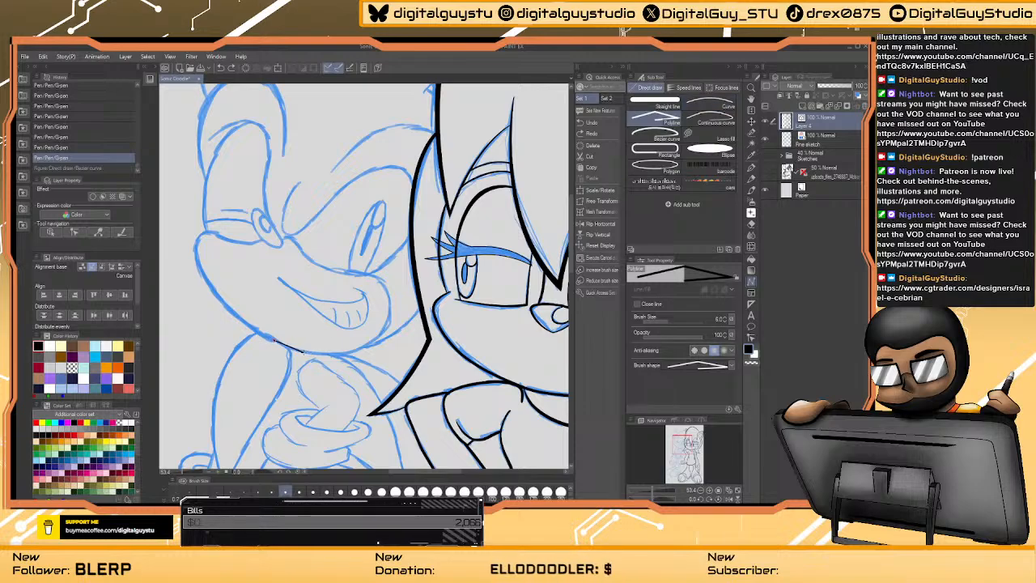
pyautogui.click(352, 353)
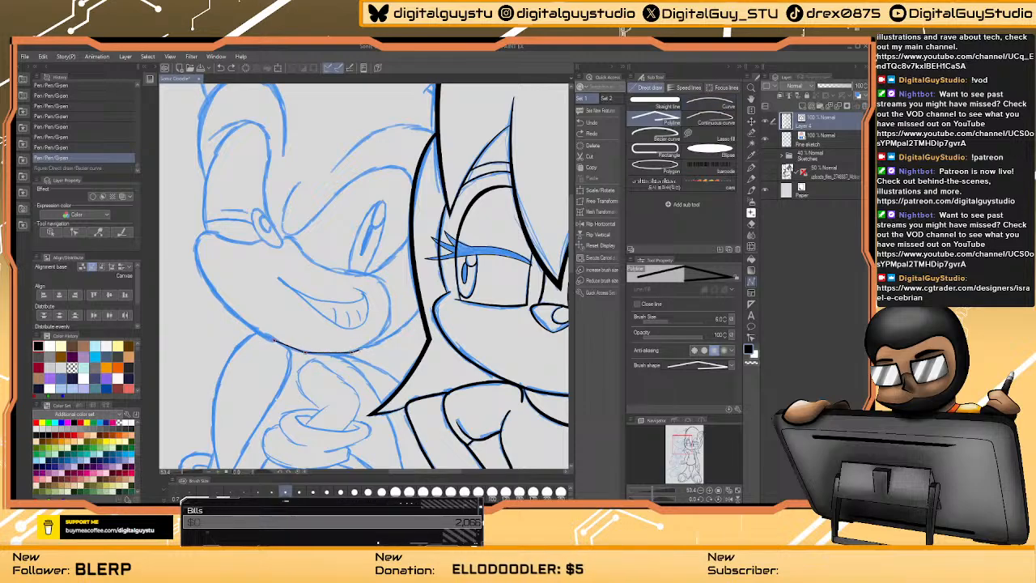
pyautogui.click(385, 327)
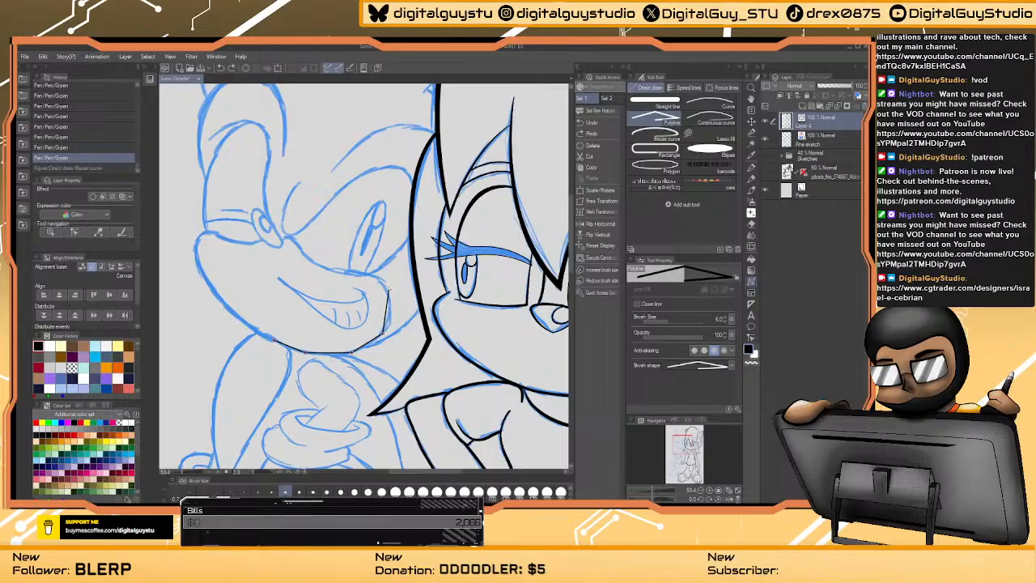
pyautogui.click(386, 287)
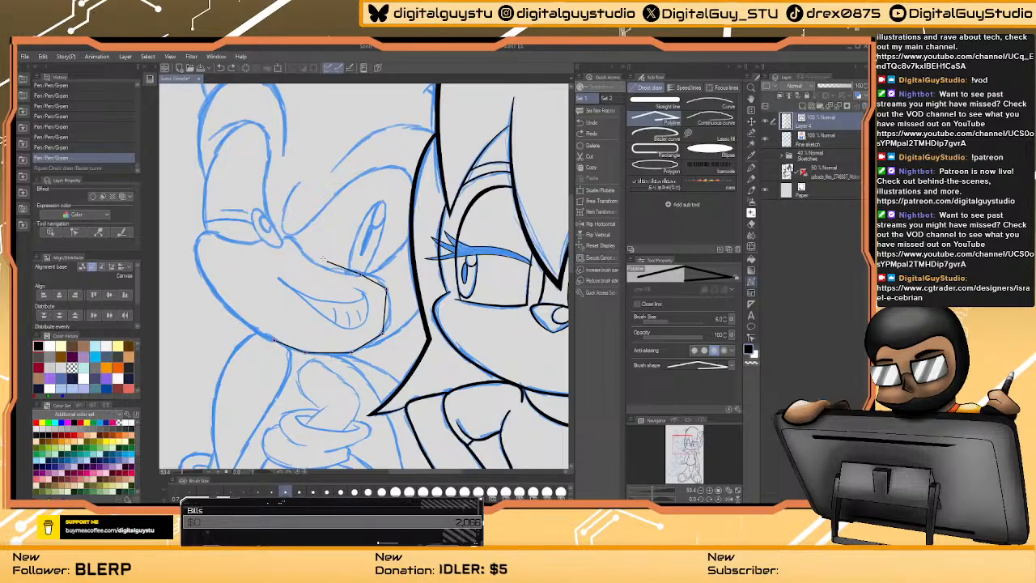
pyautogui.click(360, 271)
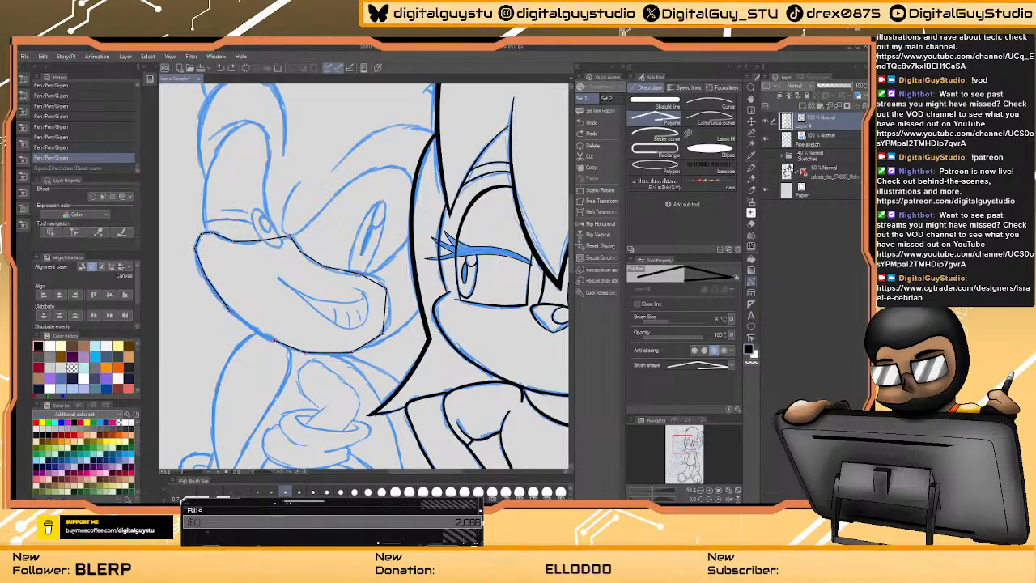
pyautogui.click(230, 312)
pyautogui.click(273, 340)
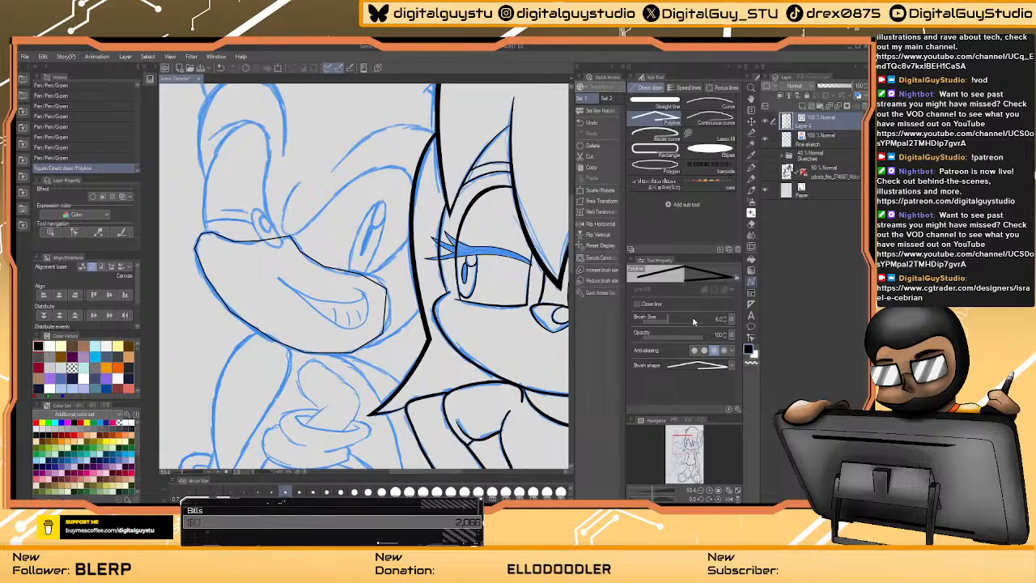
# - Smooth the muzzle polyline by switching its control points from corners to curves with the Control point tool's Switch corner mode
pyautogui.click(751, 337)
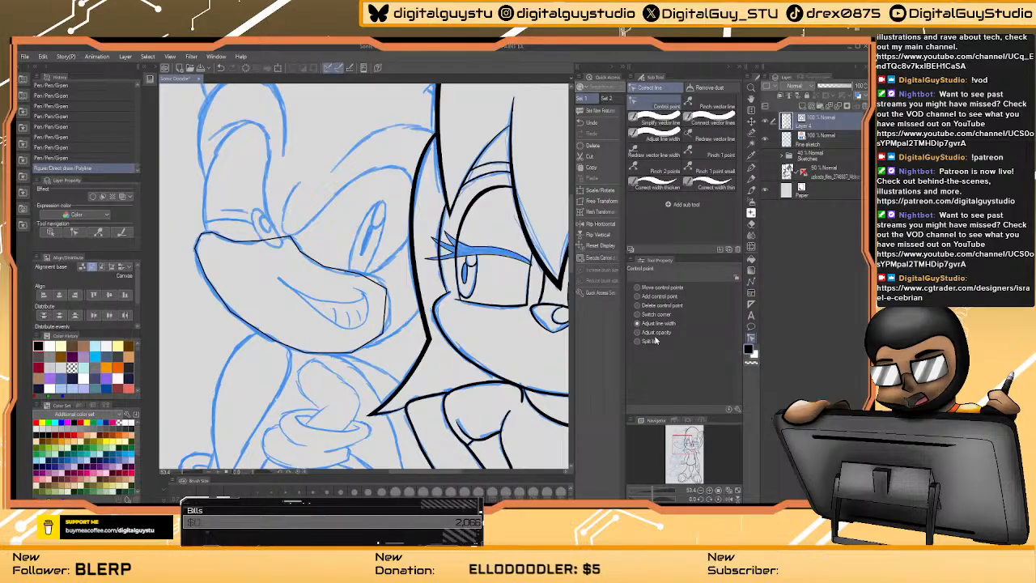
pyautogui.click(671, 314)
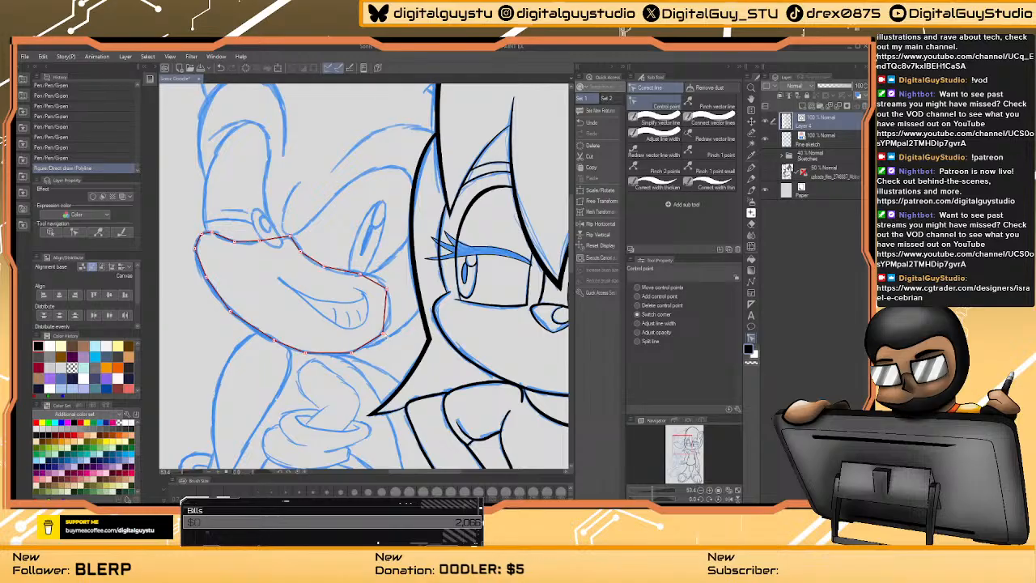
pyautogui.click(385, 338)
pyautogui.click(354, 354)
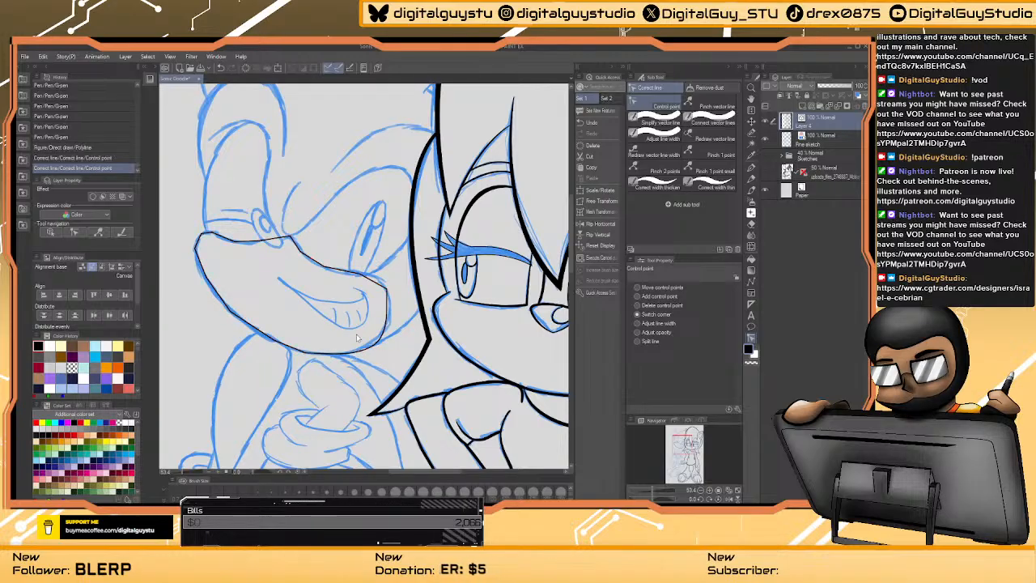
pyautogui.click(306, 352)
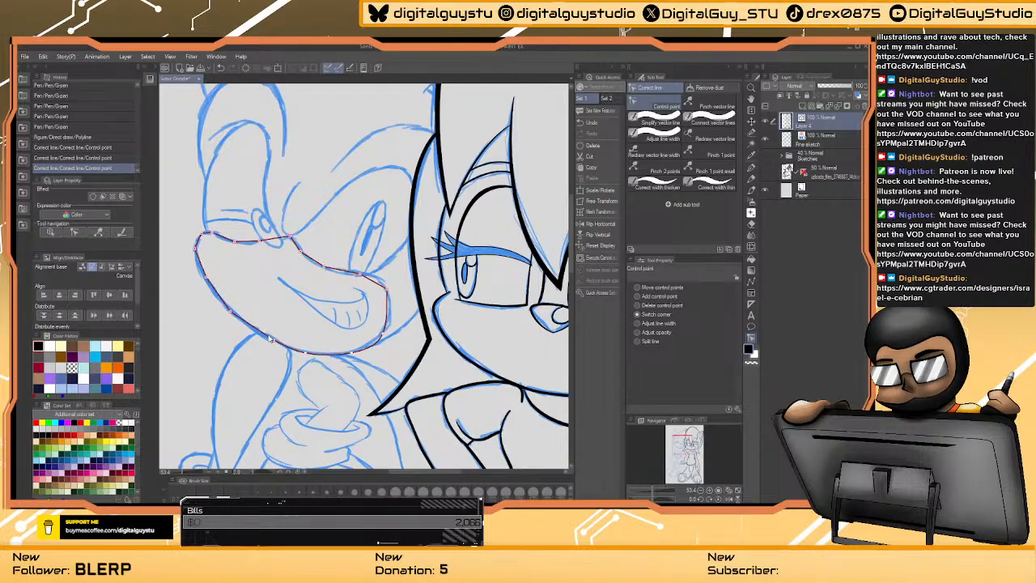
pyautogui.click(230, 313)
pyautogui.click(234, 293)
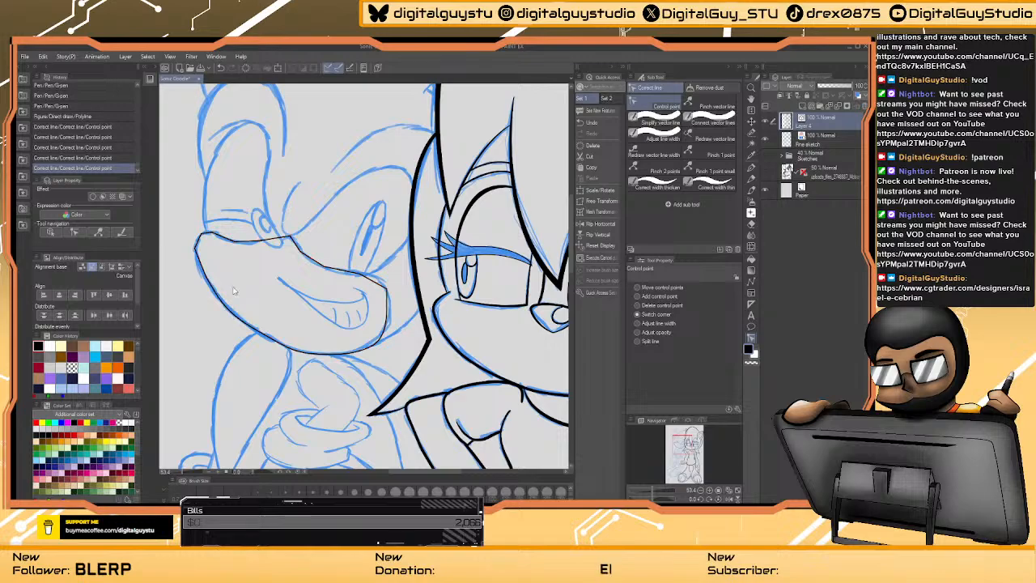
pyautogui.click(202, 259)
pyautogui.click(201, 239)
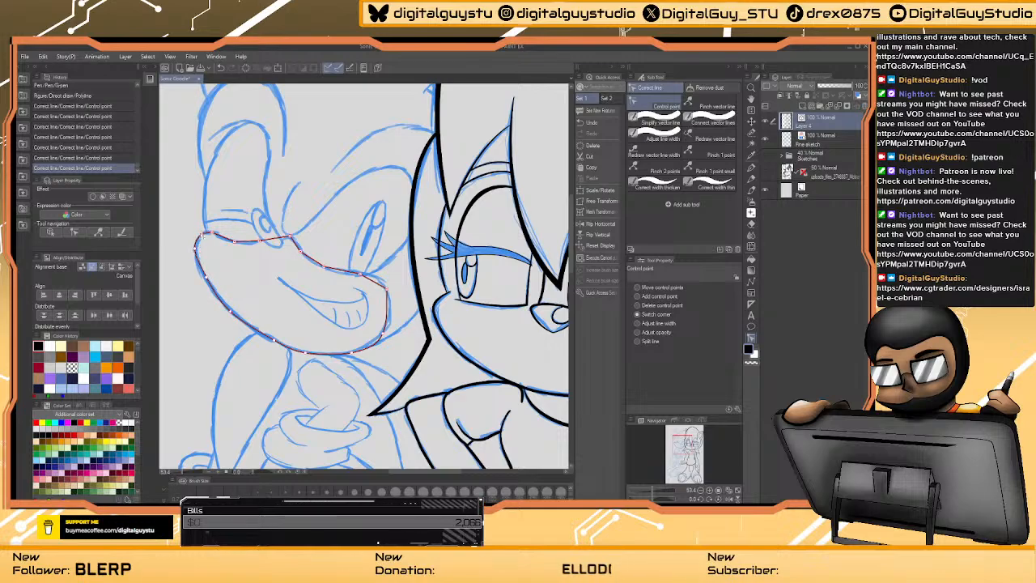
pyautogui.click(220, 240)
pyautogui.click(238, 239)
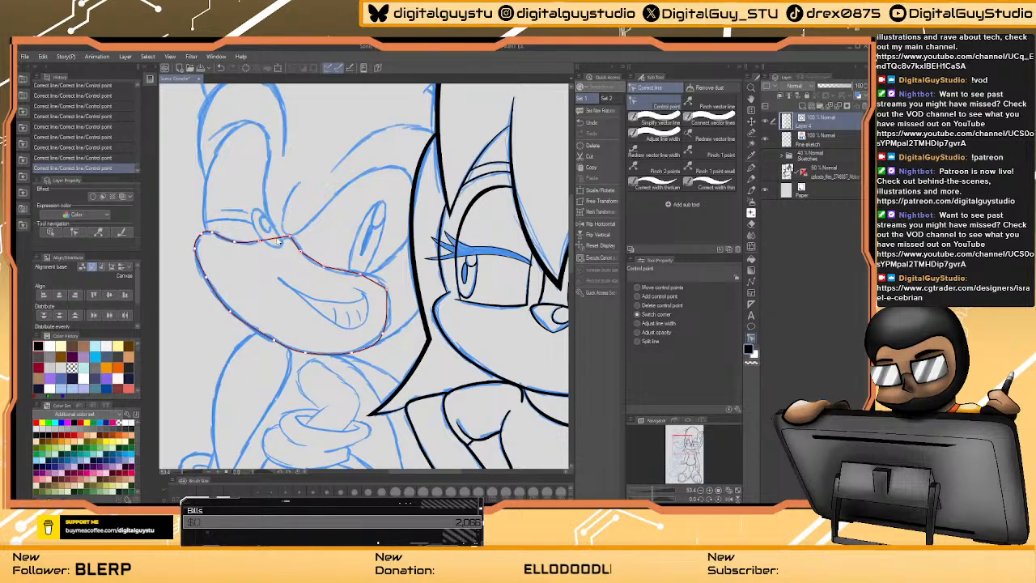
pyautogui.click(291, 238)
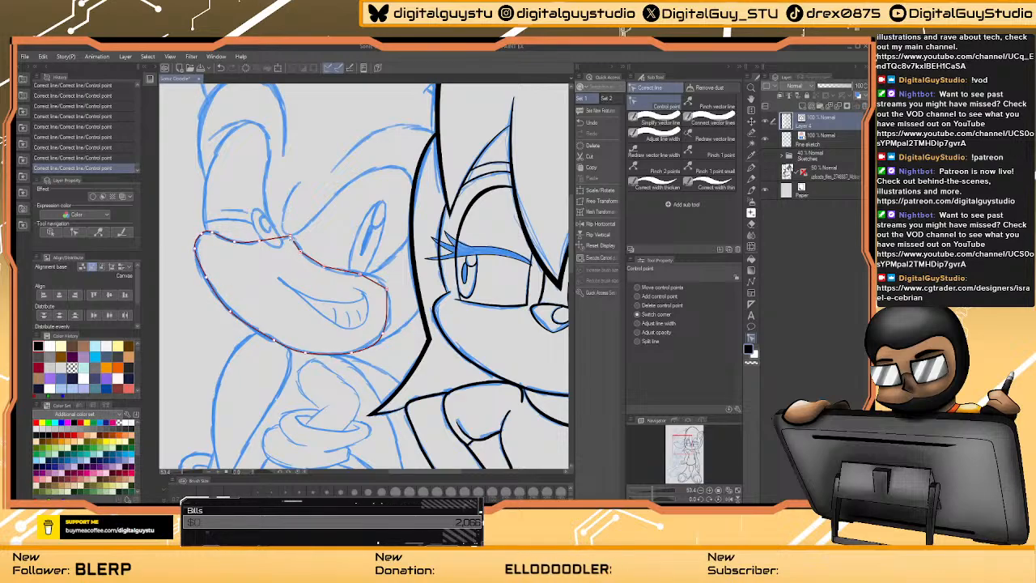
pyautogui.click(325, 267)
pyautogui.click(387, 288)
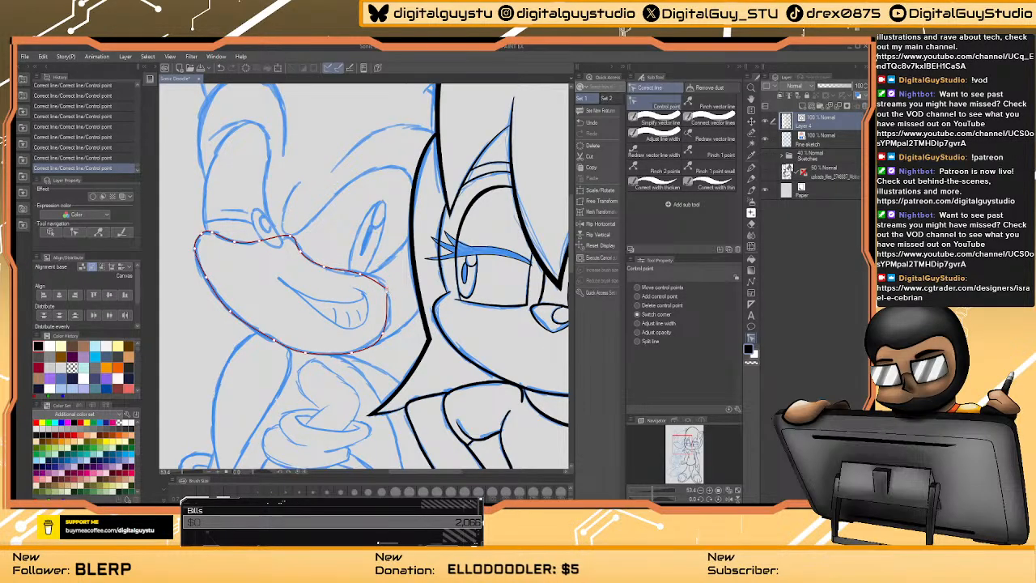
# - Fit Sonic's muzzle outline to the blue sketch by moving its control points with the Control point tool
pyautogui.click(662, 287)
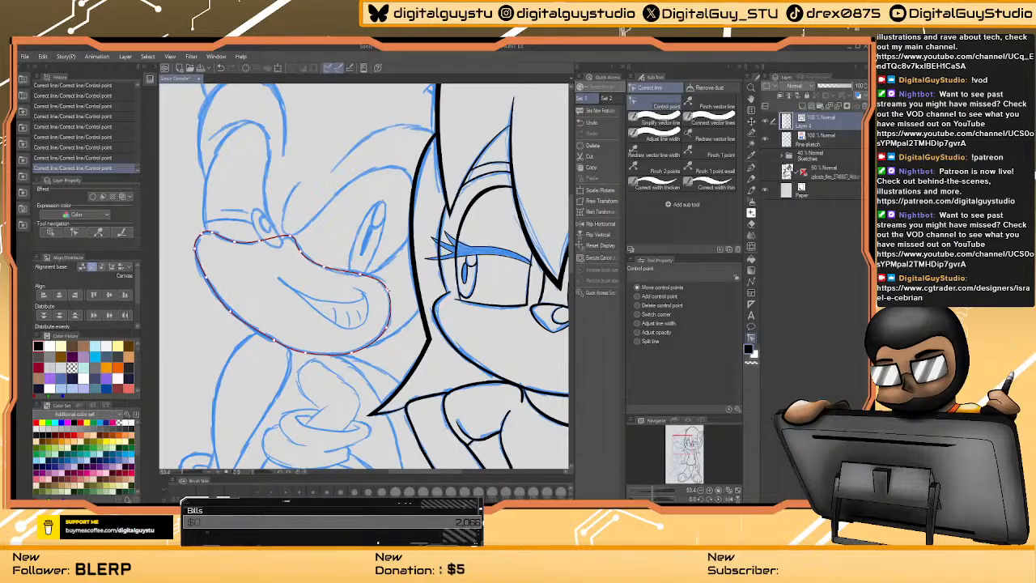
pyautogui.moveTo(361, 272); pyautogui.dragTo(363, 275)
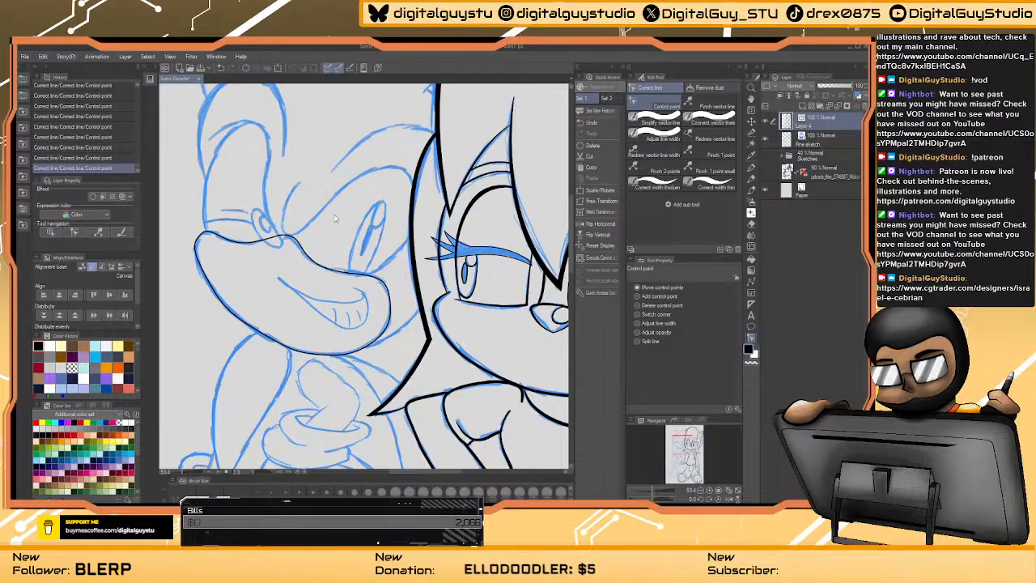
pyautogui.scroll(3, 260, 247)
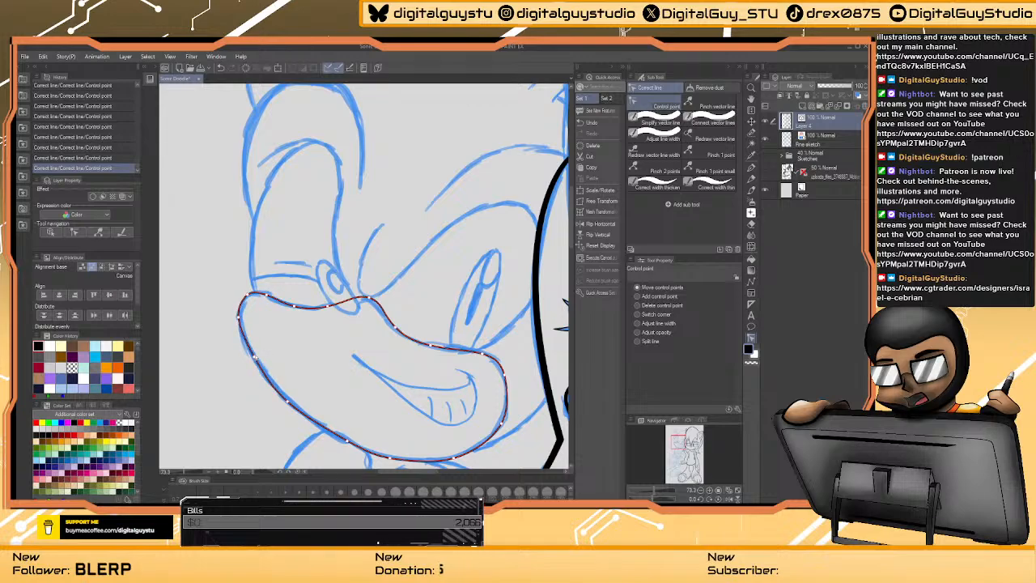
pyautogui.moveTo(347, 441); pyautogui.dragTo(304, 367)
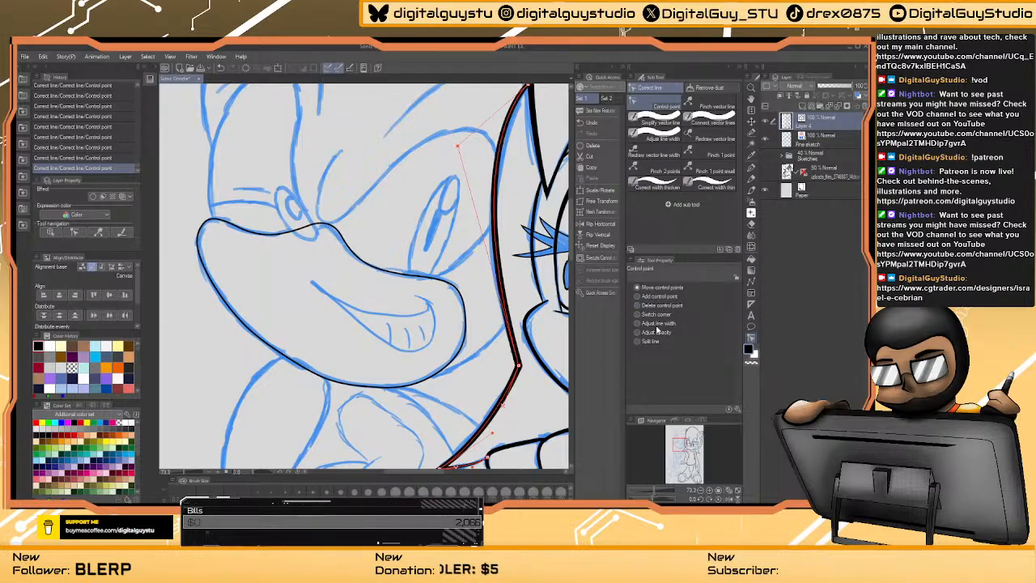
# - Thicken Sonic's muzzle outline around the nose bridge, cheek and chin by adjusting line width at its control points
pyautogui.click(658, 323)
pyautogui.click(364, 268)
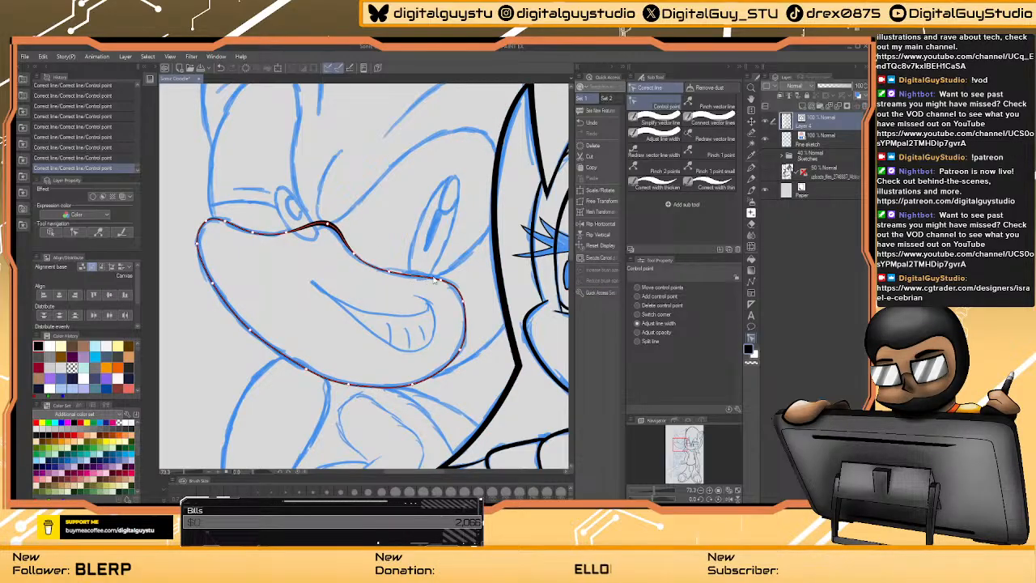
pyautogui.moveTo(442, 283)
pyautogui.mouseDown()
pyautogui.moveTo(463, 304)
pyautogui.moveTo(465, 347)
pyautogui.moveTo(415, 386)
pyautogui.mouseUp()
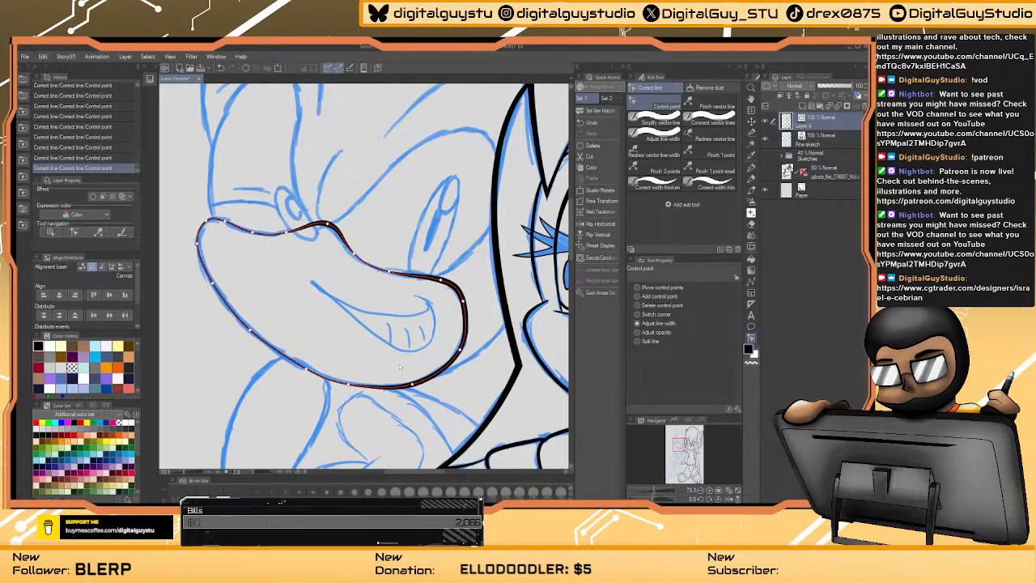
pyautogui.moveTo(348, 383); pyautogui.dragTo(253, 333)
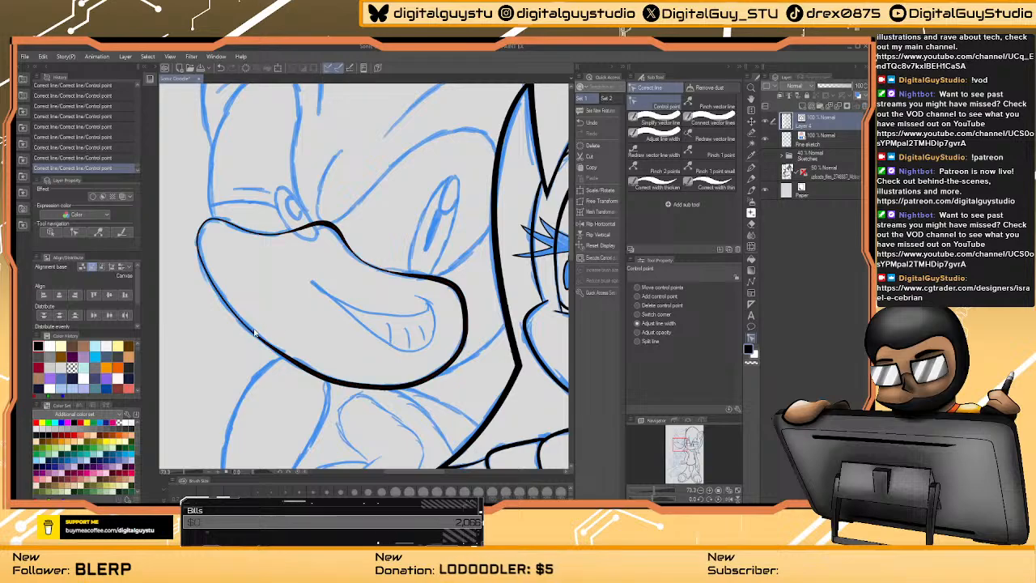
pyautogui.moveTo(282, 295); pyautogui.dragTo(312, 354)
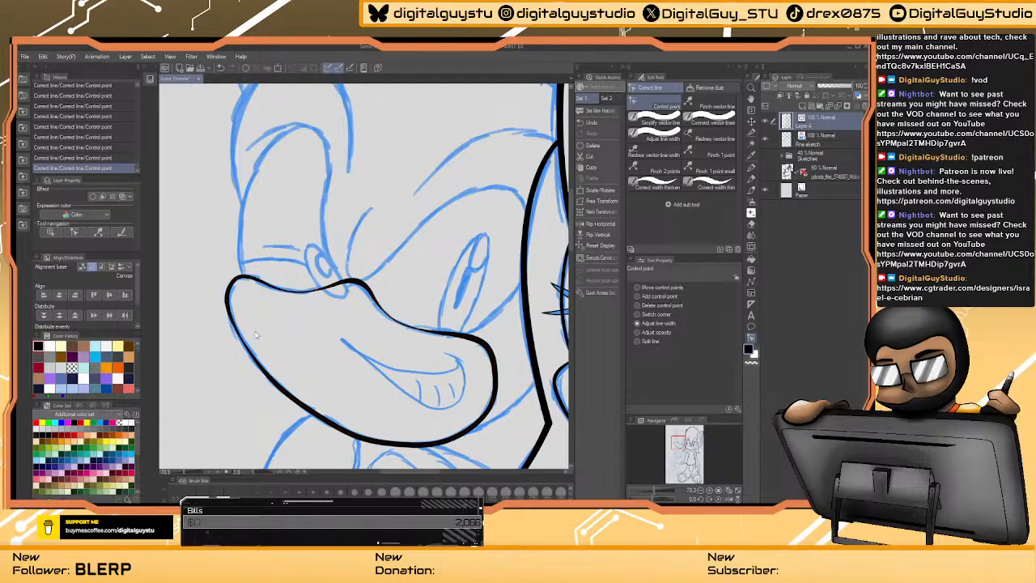
pyautogui.moveTo(418, 252); pyautogui.dragTo(364, 279)
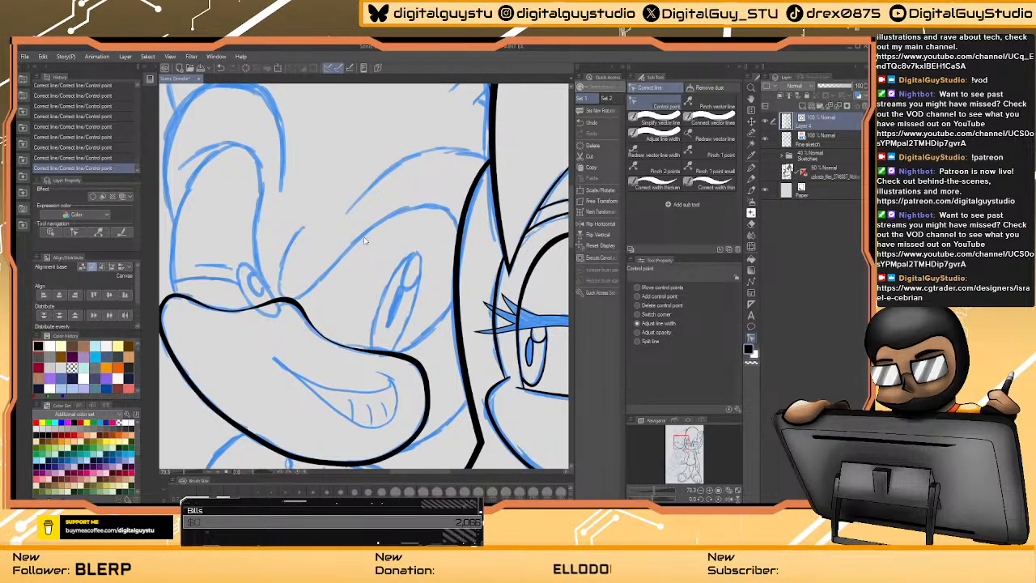
# - Try to trace Sonic's whole mouth, from the far smile tip around the cheek corner, as one continuous Bezier curve
pyautogui.click(751, 281)
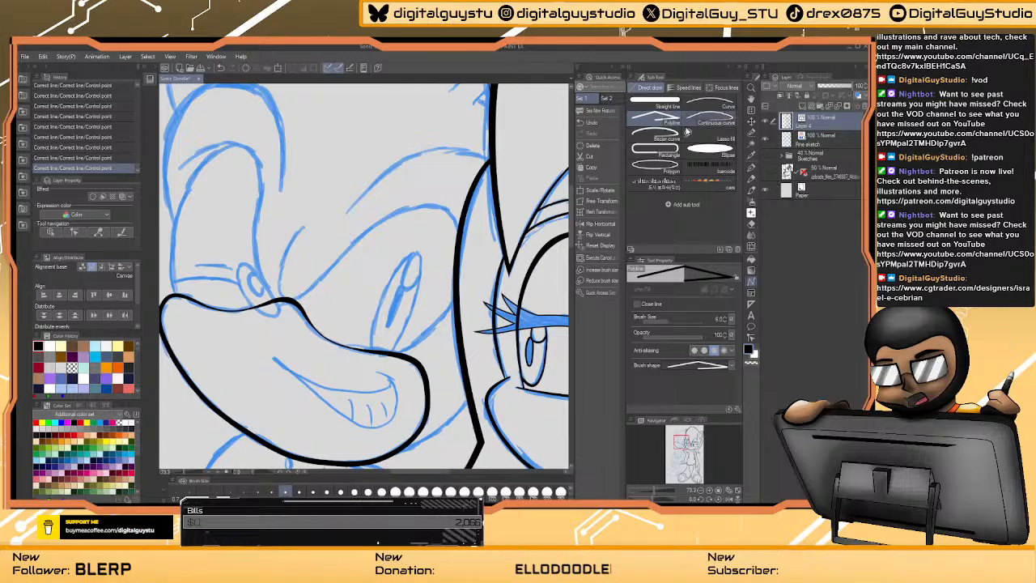
pyautogui.press('/')
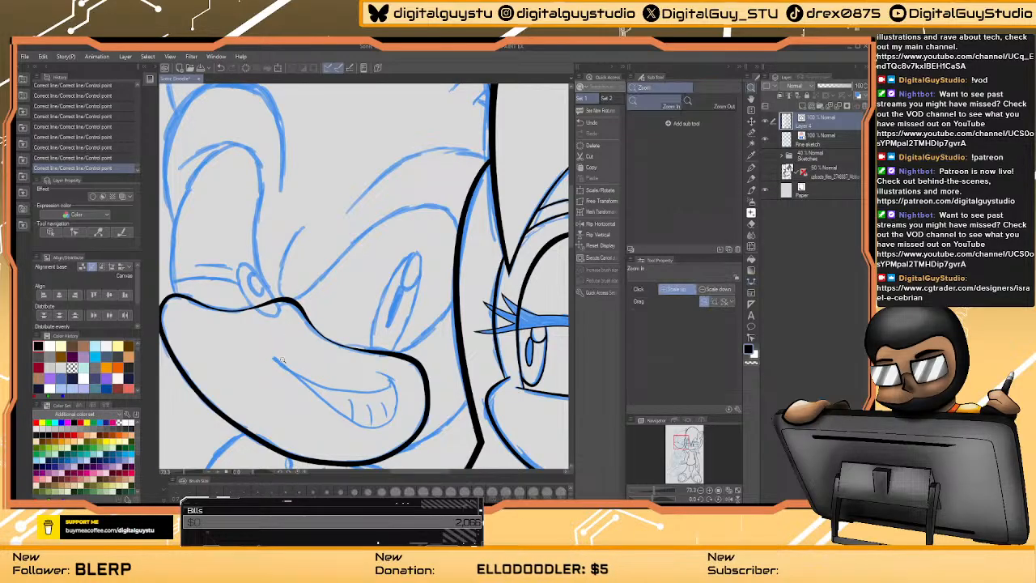
pyautogui.click(296, 344)
pyautogui.moveTo(296, 343); pyautogui.dragTo(268, 332)
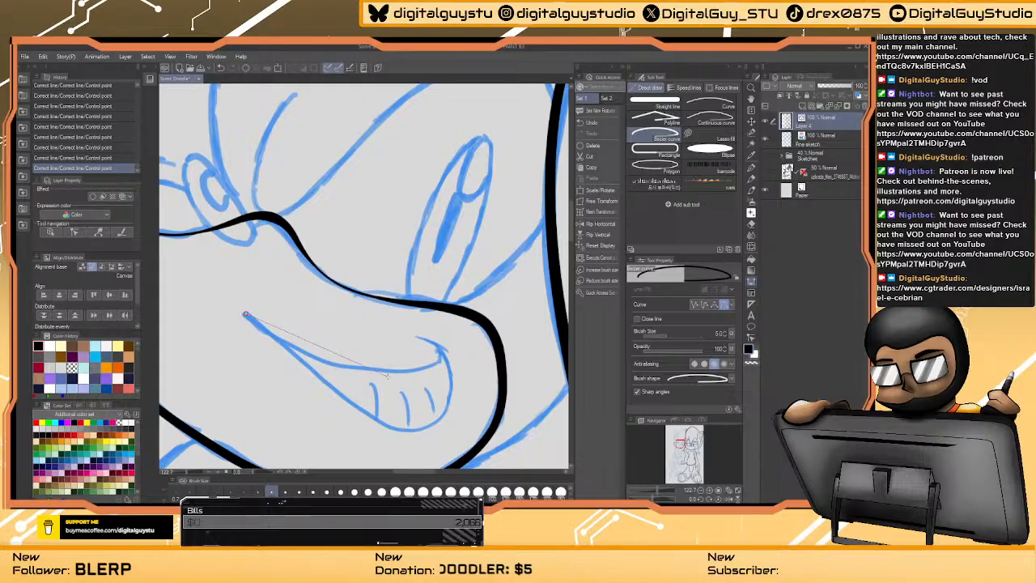
pyautogui.moveTo(383, 370); pyautogui.dragTo(456, 368)
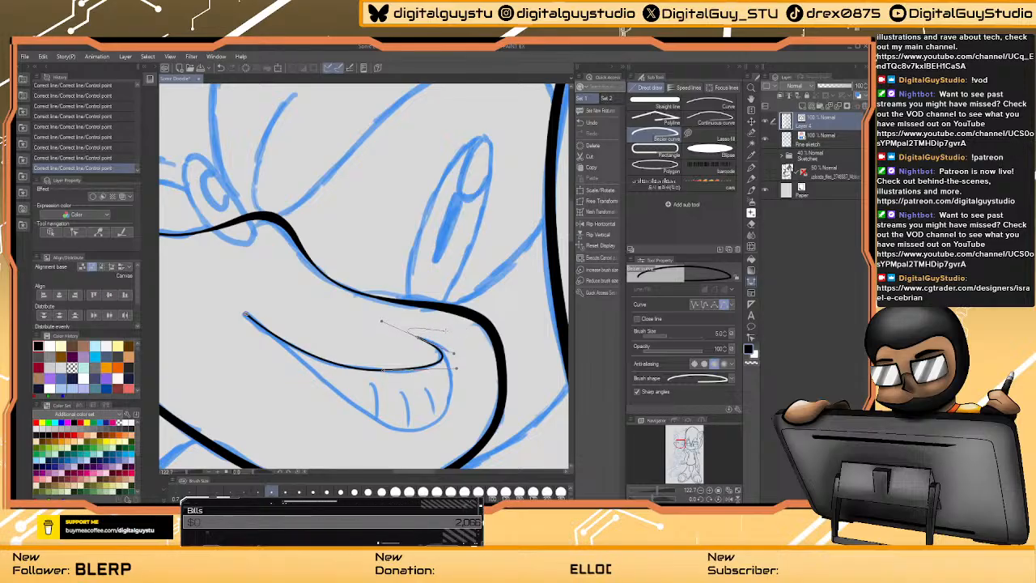
pyautogui.moveTo(382, 320)
pyautogui.mouseDown()
pyautogui.moveTo(454, 390)
pyautogui.moveTo(425, 435)
pyautogui.mouseUp()
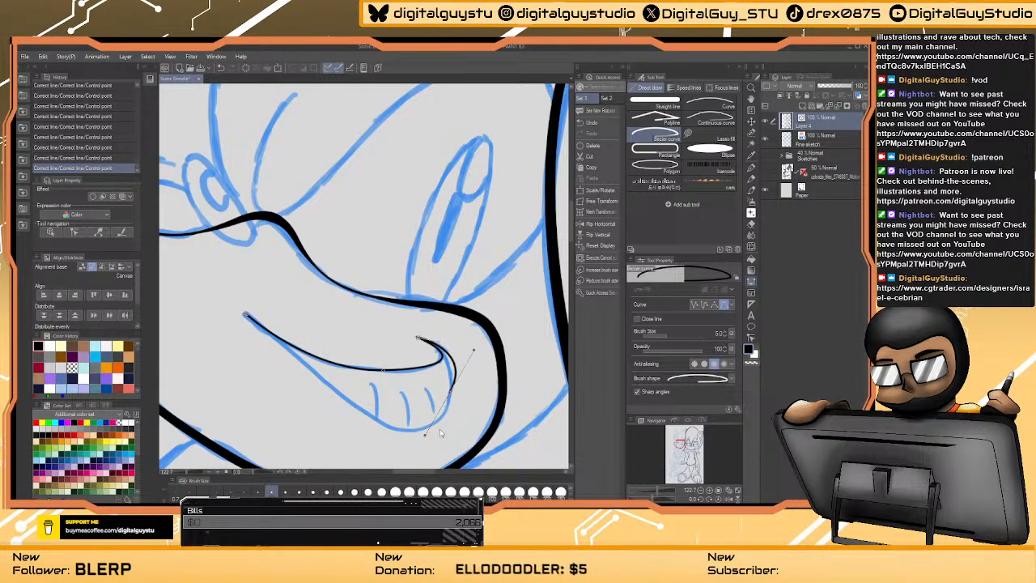
pyautogui.press('Return')
pyautogui.hotkey('ctrl', 'z')
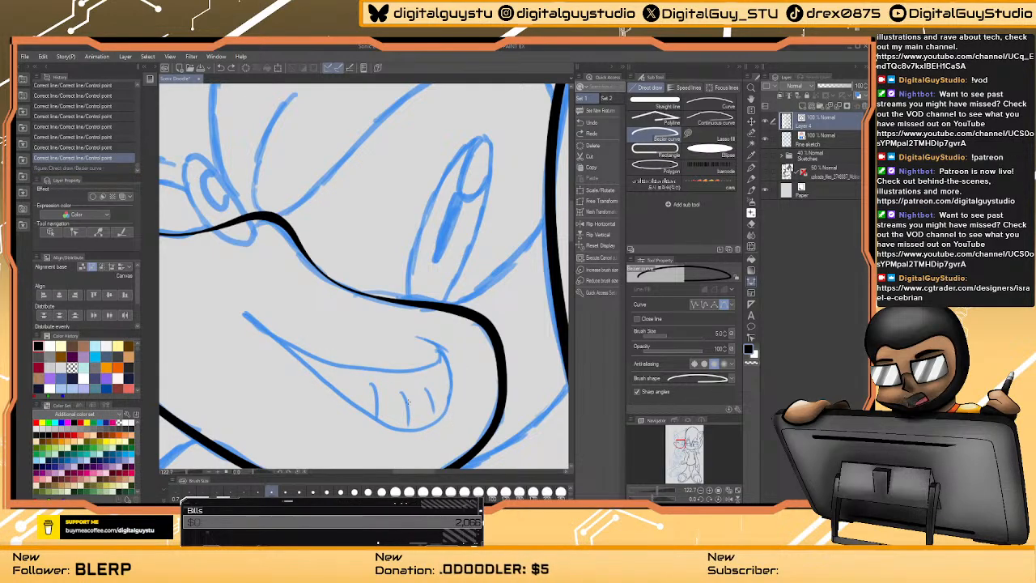
# - Trace the lower edge of Sonic's smile with a Bezier curve from the cheek crease around to the far tip
pyautogui.click(417, 336)
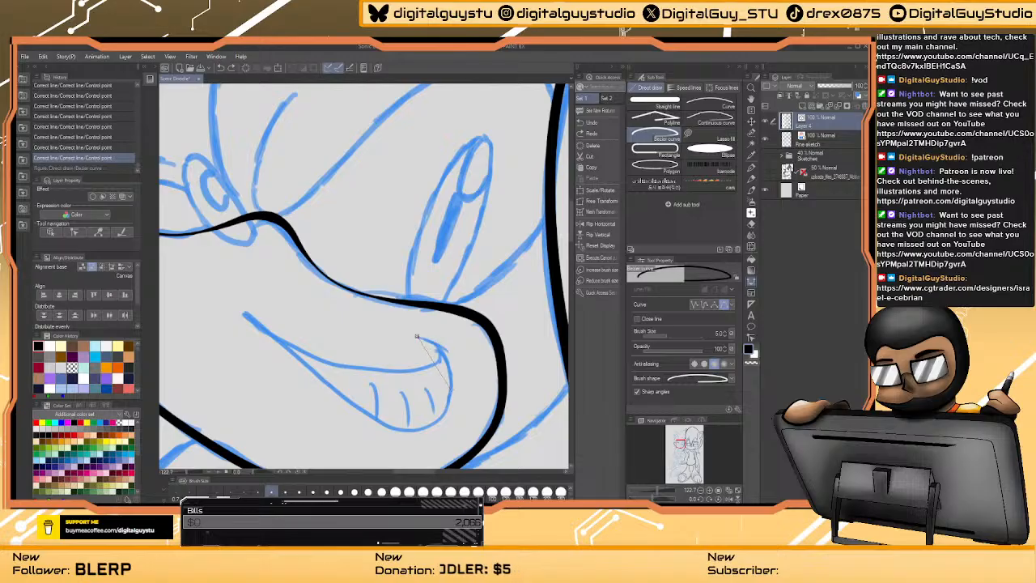
pyautogui.moveTo(450, 391); pyautogui.dragTo(441, 438)
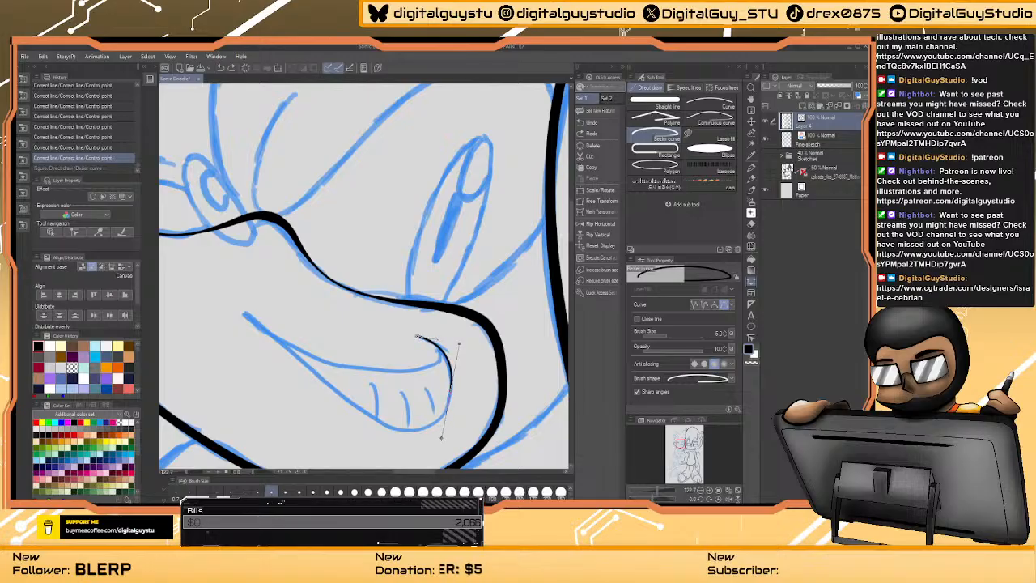
pyautogui.click(368, 412)
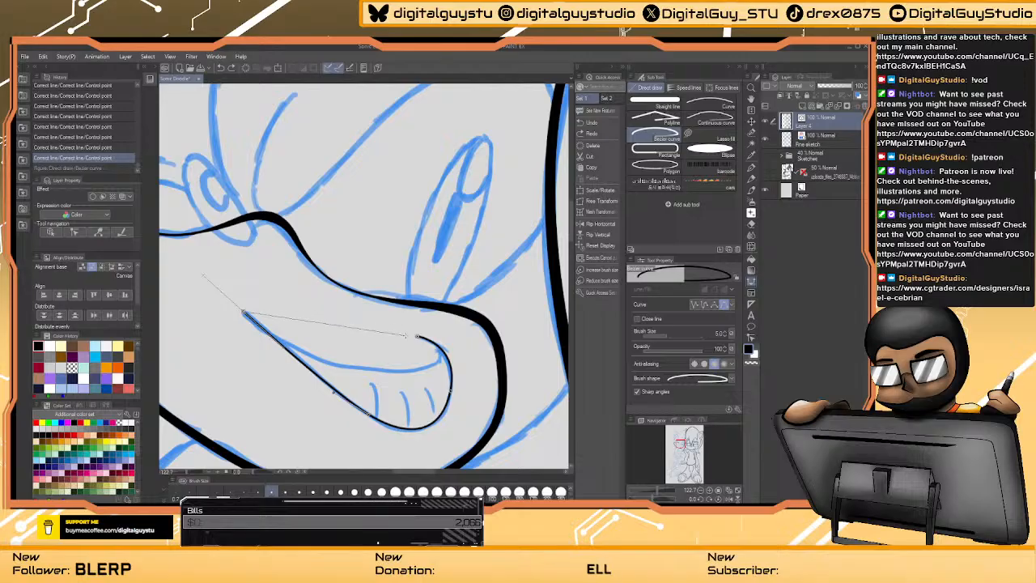
pyautogui.press('Return')
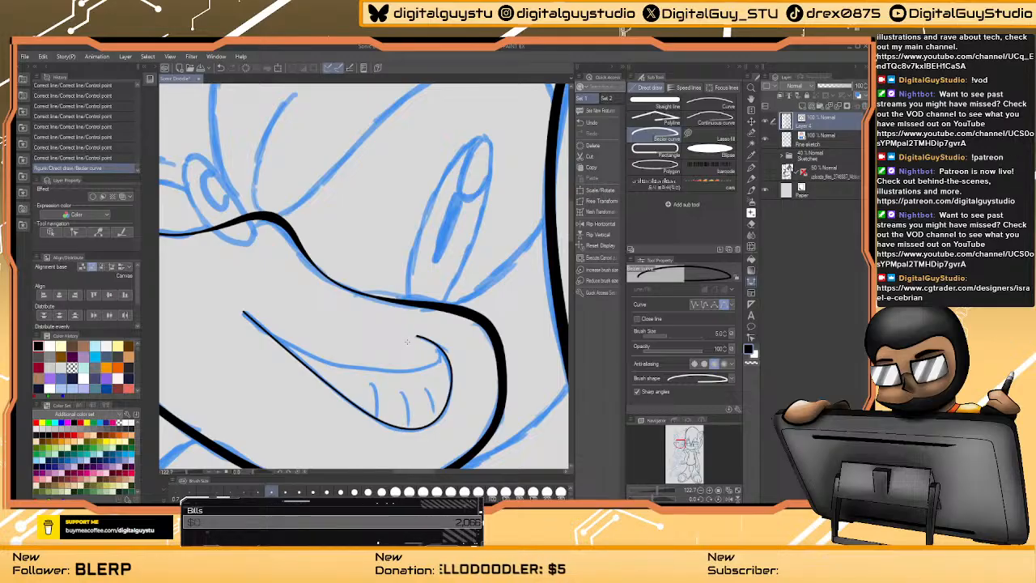
# - Trace the upper lip line of Sonic's smile with a Bezier curve from the cheek corner to the far tip
pyautogui.scroll(3, 375, 354)
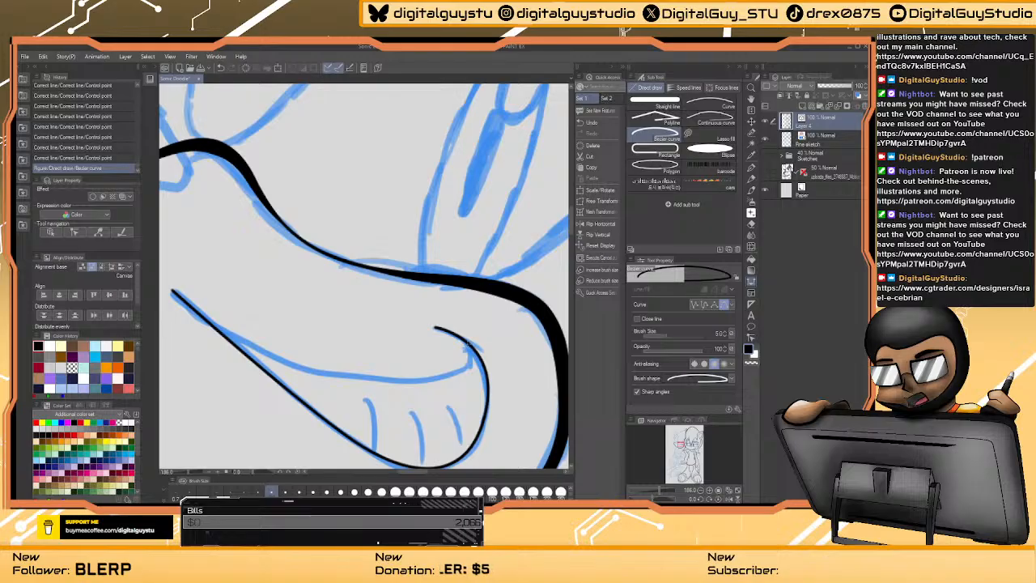
pyautogui.click(468, 346)
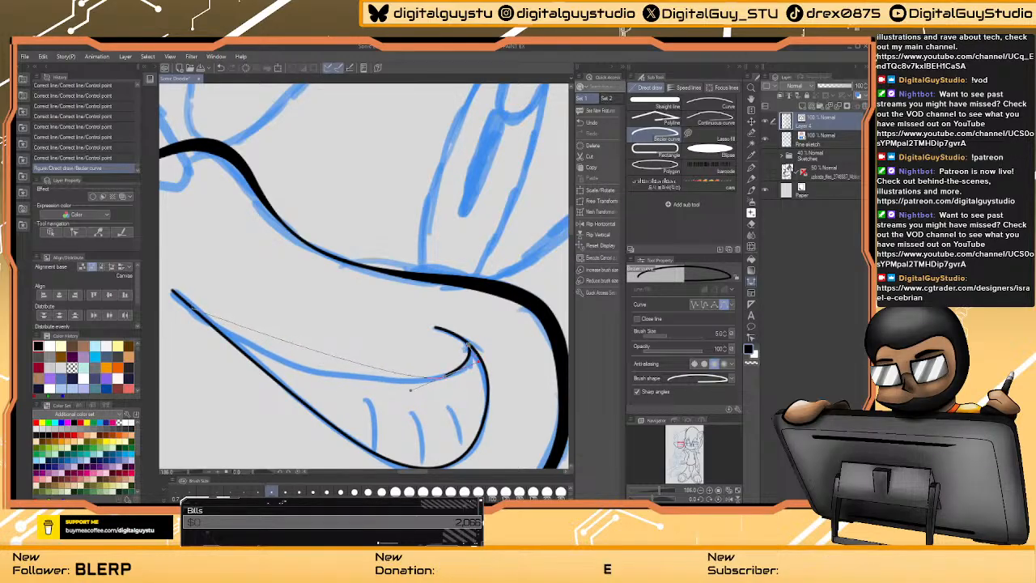
pyautogui.moveTo(194, 309); pyautogui.dragTo(237, 215)
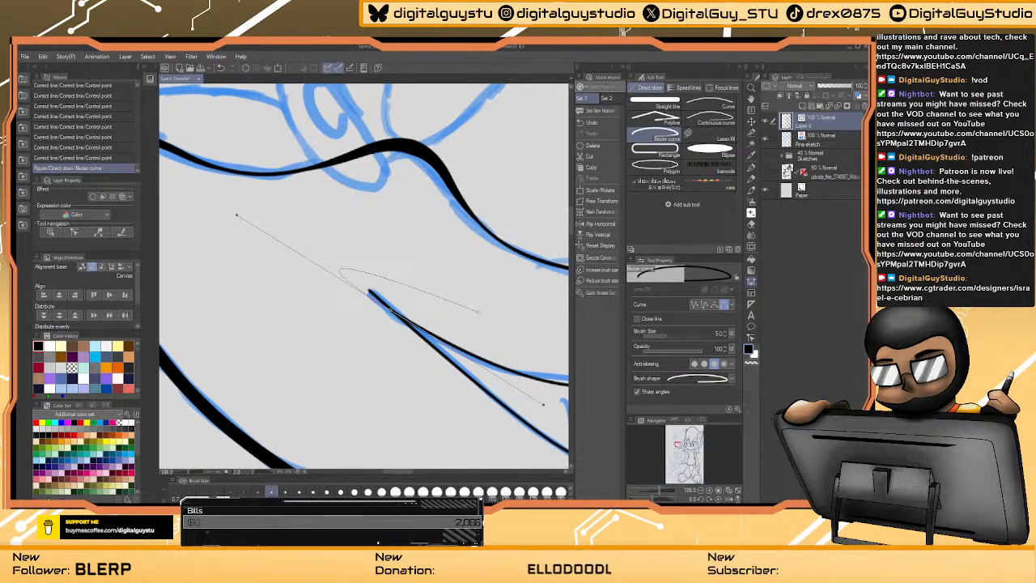
pyautogui.press('Return')
pyautogui.moveTo(490, 315); pyautogui.dragTo(334, 306)
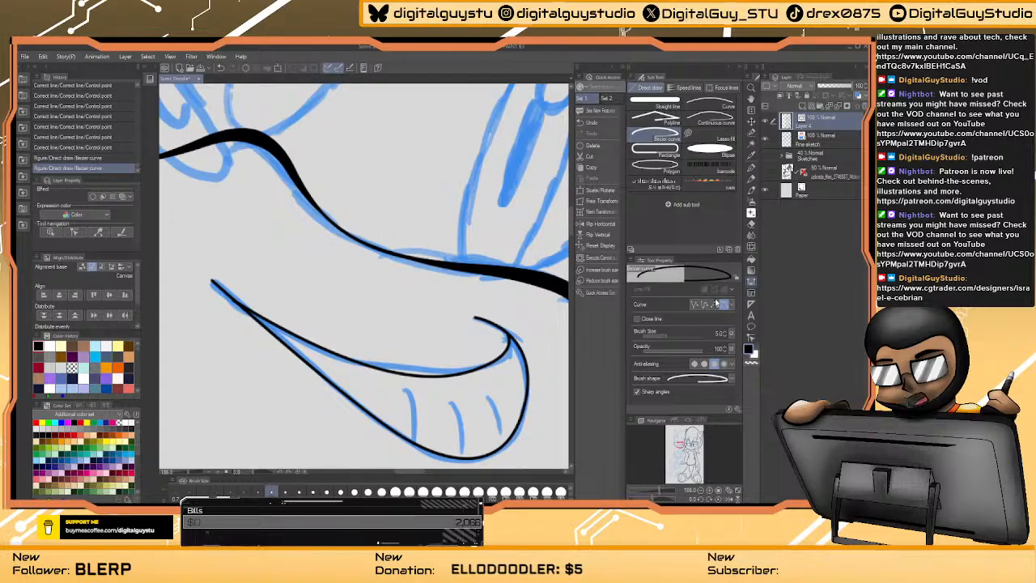
# - Refine Sonic's mouth curves by moving their control points to follow the blue sketch
pyautogui.click(751, 337)
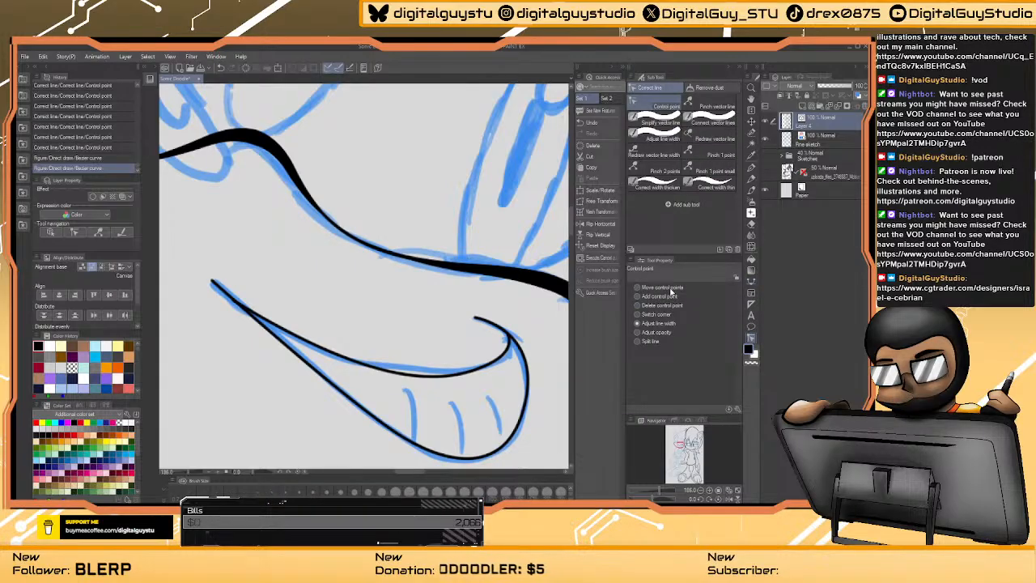
pyautogui.click(235, 303)
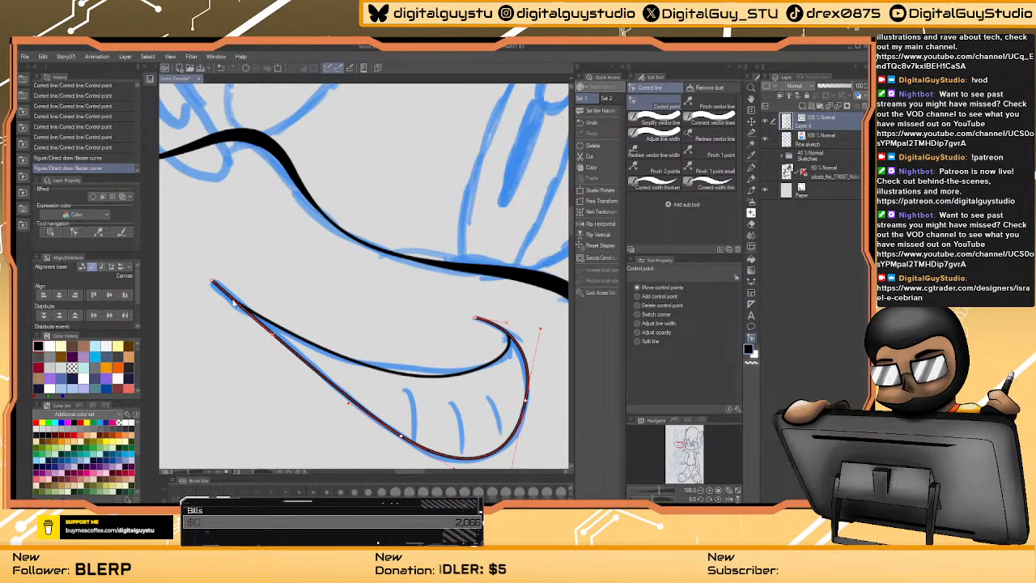
pyautogui.click(430, 321)
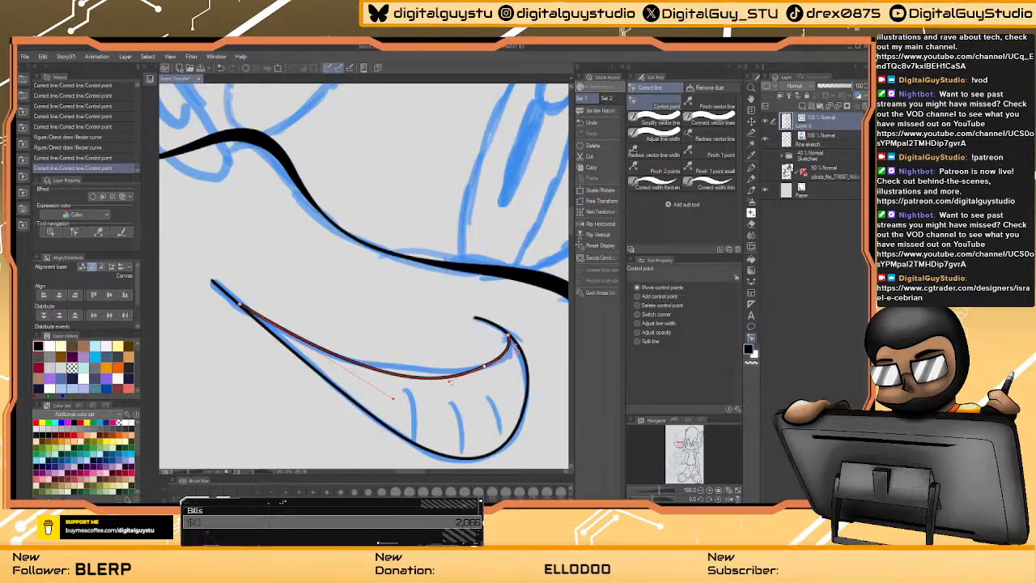
# - Thicken the lower and upper mouth lines by adjusting line width at their control points
pyautogui.click(672, 322)
pyautogui.moveTo(543, 294); pyautogui.dragTo(499, 195)
pyautogui.moveTo(481, 305)
pyautogui.mouseDown()
pyautogui.moveTo(441, 336)
pyautogui.moveTo(424, 310)
pyautogui.mouseUp()
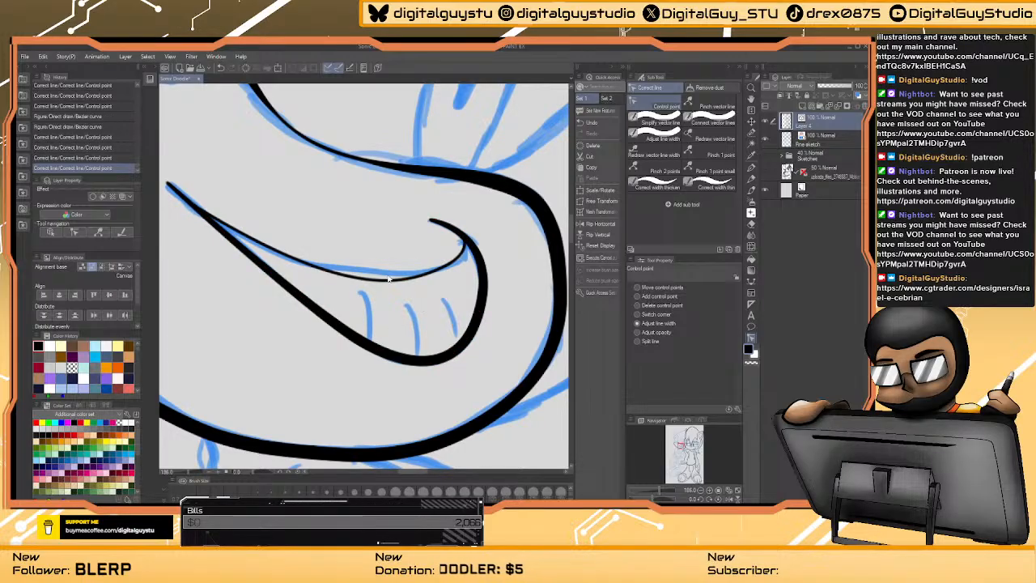
pyautogui.moveTo(453, 275); pyautogui.dragTo(340, 267)
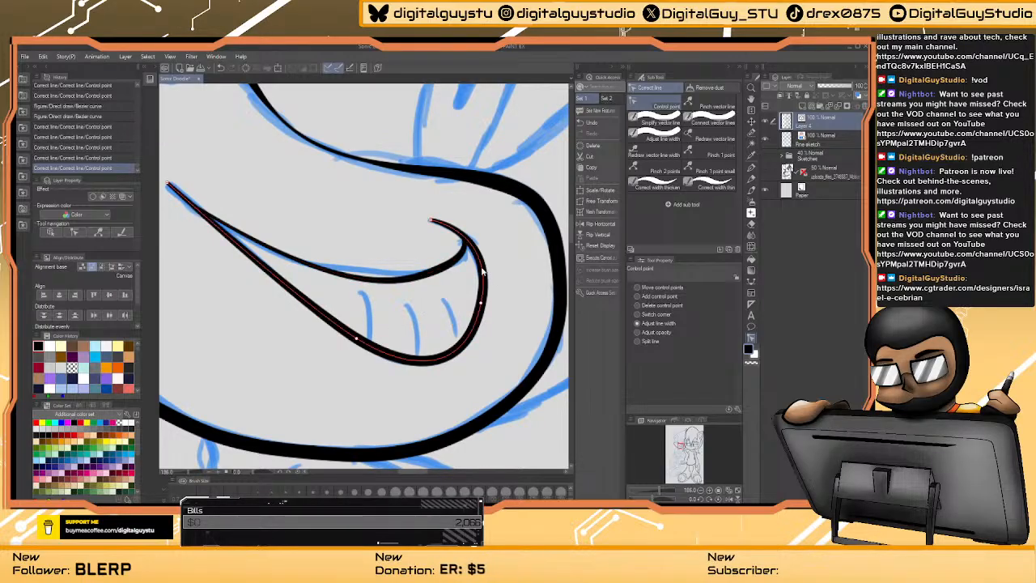
# - Taper the ends of the mouth lines at the smile tip and cheek crease by reducing their control point widths
pyautogui.moveTo(285, 235); pyautogui.dragTo(410, 309)
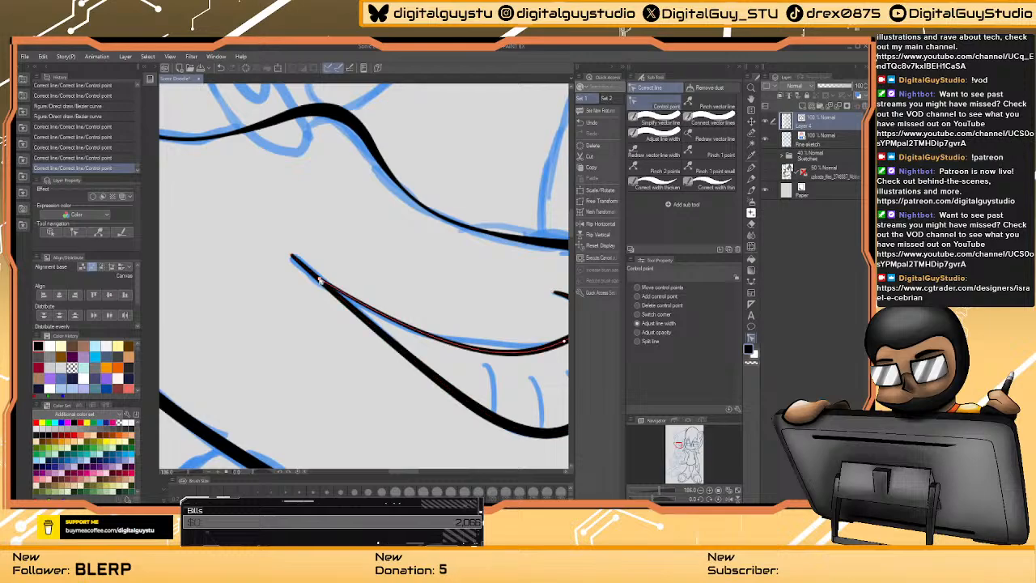
pyautogui.moveTo(320, 279); pyautogui.dragTo(297, 283)
pyautogui.moveTo(467, 306); pyautogui.dragTo(315, 292)
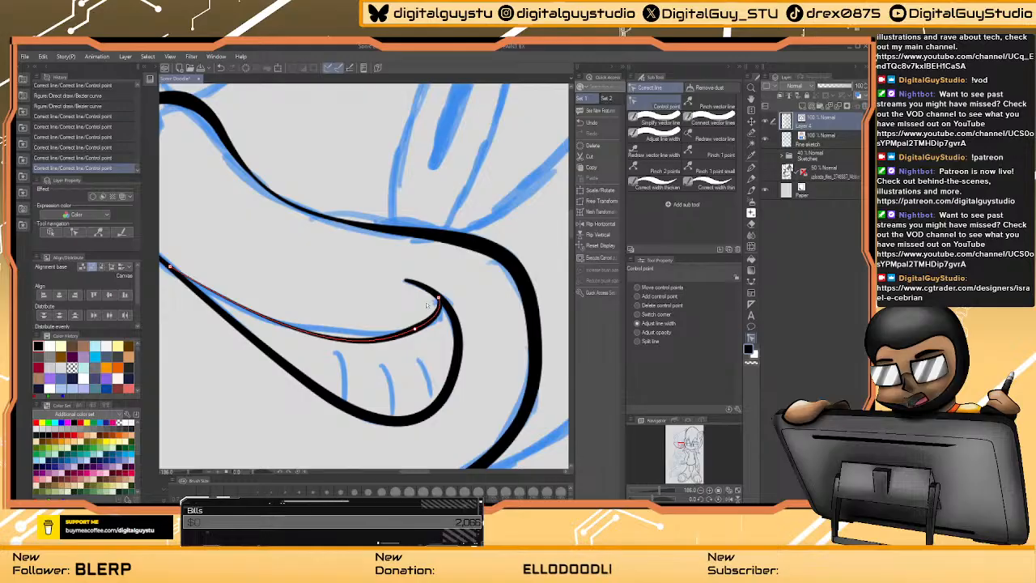
pyautogui.moveTo(441, 303); pyautogui.dragTo(414, 305)
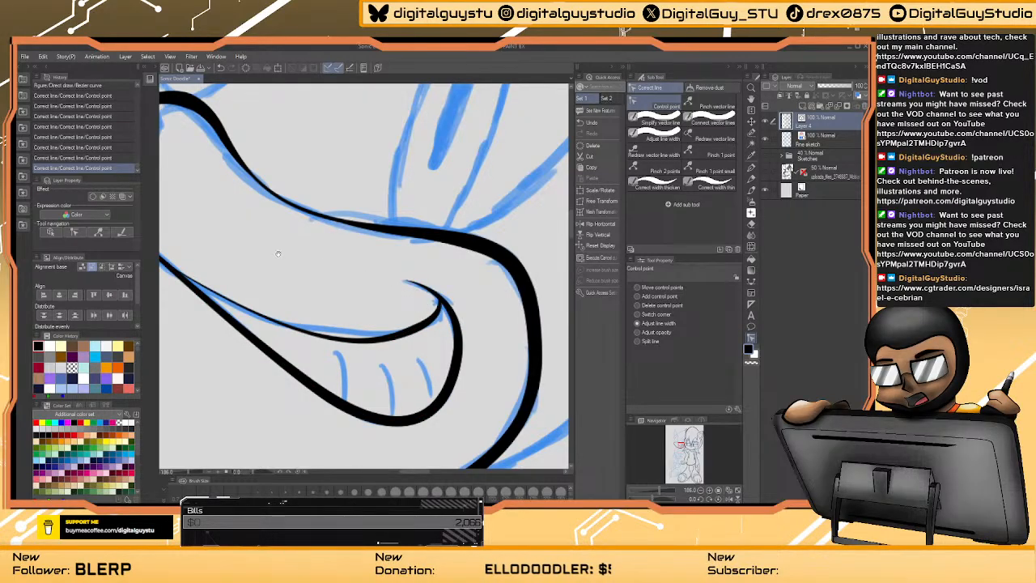
pyautogui.moveTo(242, 245); pyautogui.dragTo(353, 293)
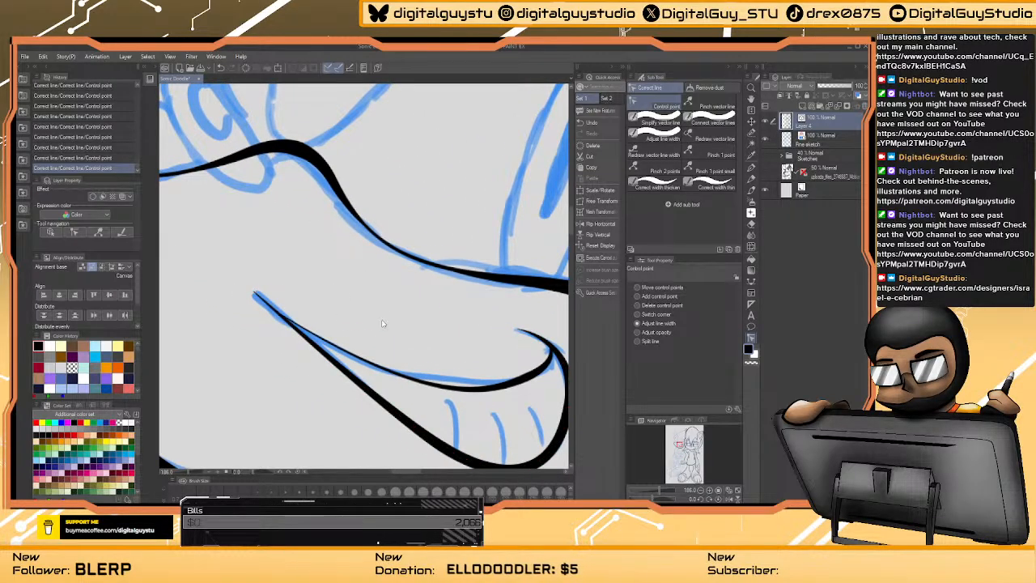
pyautogui.moveTo(425, 333); pyautogui.dragTo(323, 227)
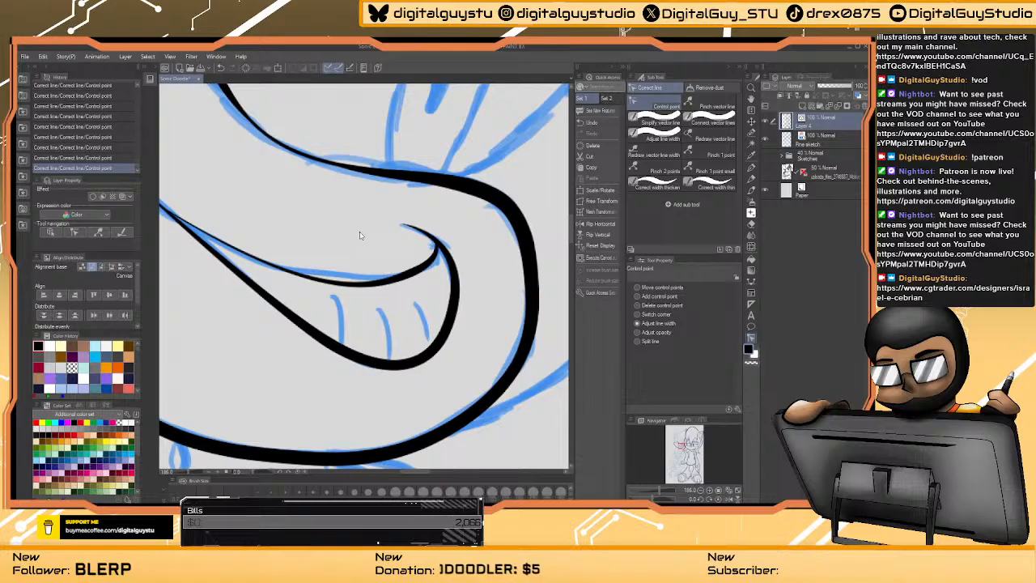
# - Ink the three tooth lines inside Sonic's smile with the G-pen at size 20, and save the file
pyautogui.click(752, 167)
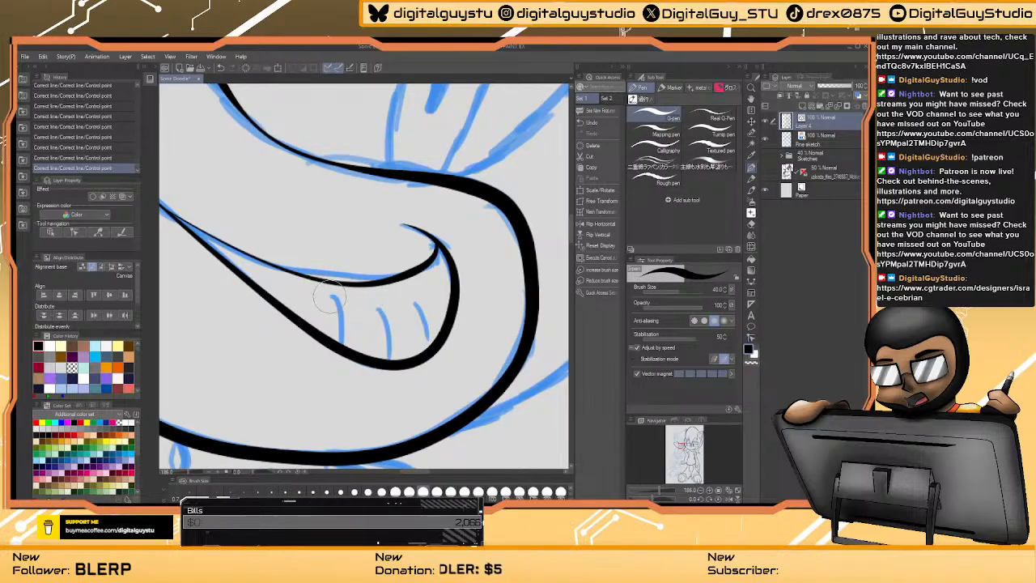
pyautogui.moveTo(331, 298); pyautogui.dragTo(344, 340)
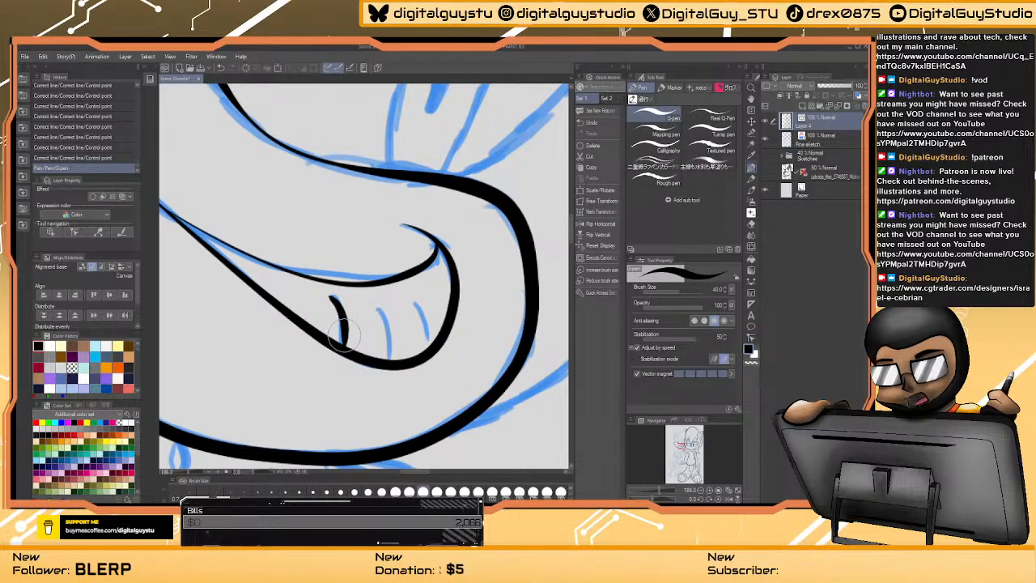
pyautogui.hotkey('ctrl', 'z')
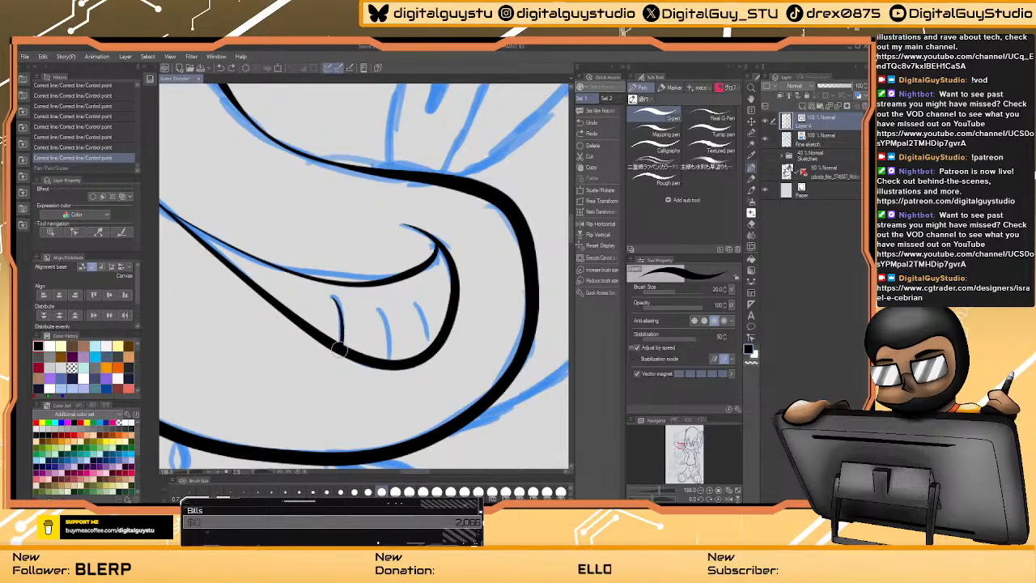
pyautogui.moveTo(387, 343); pyautogui.dragTo(390, 356)
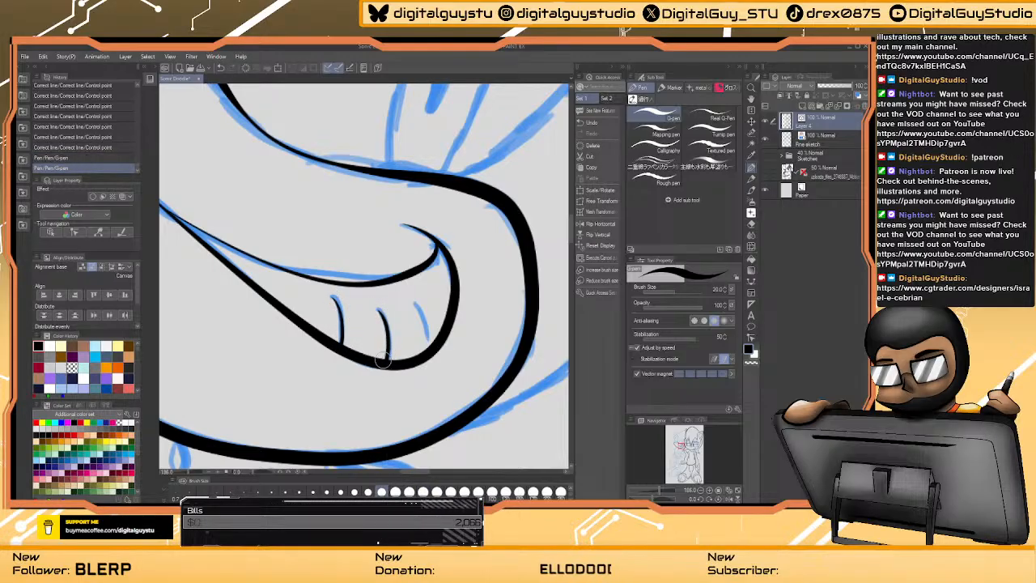
pyautogui.moveTo(414, 303); pyautogui.dragTo(421, 322)
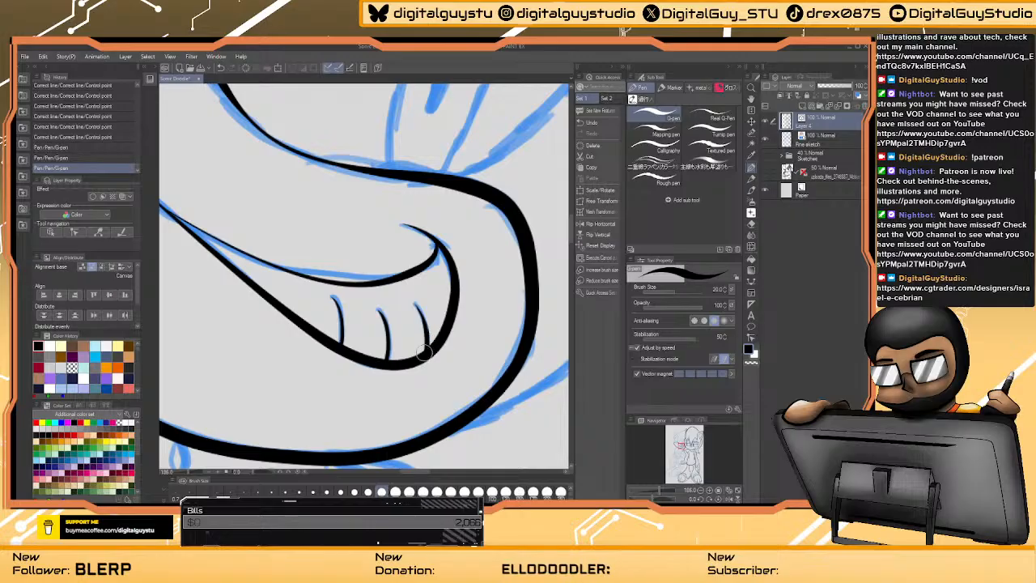
pyautogui.scroll(-3, 431, 255)
pyautogui.moveTo(431, 254); pyautogui.dragTo(424, 318)
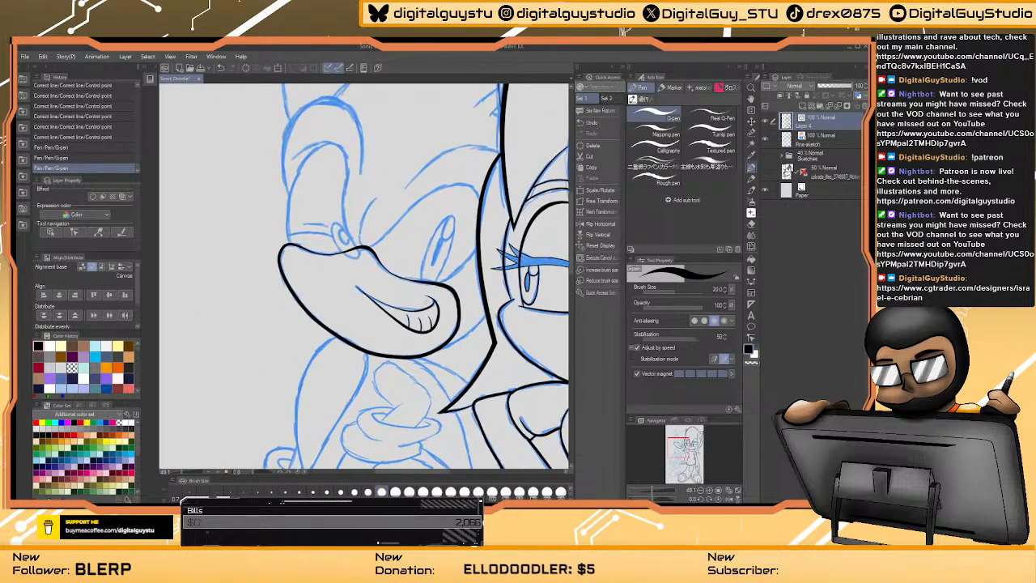
pyautogui.hotkey('ctrl', 's')
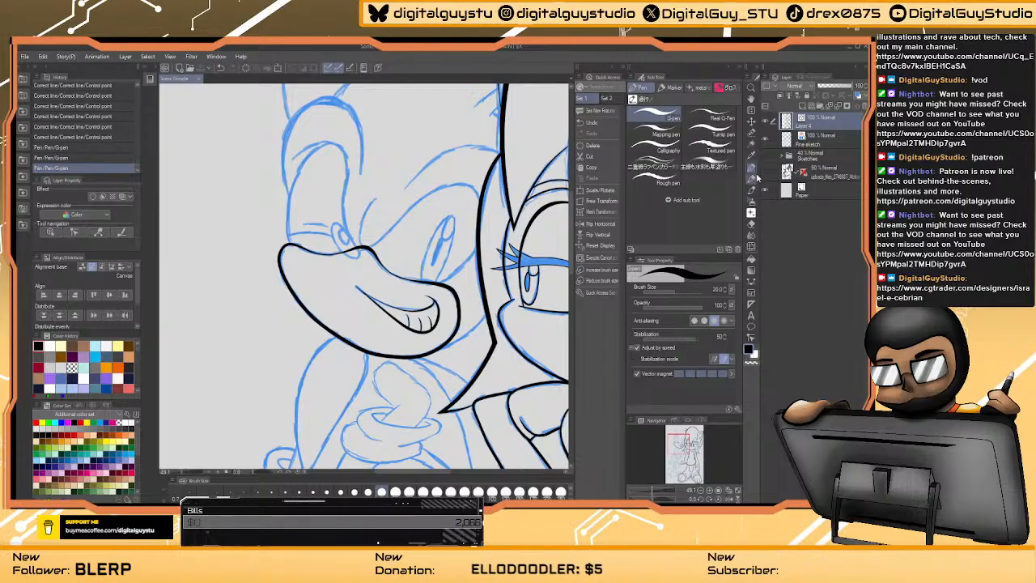
pyautogui.click(751, 281)
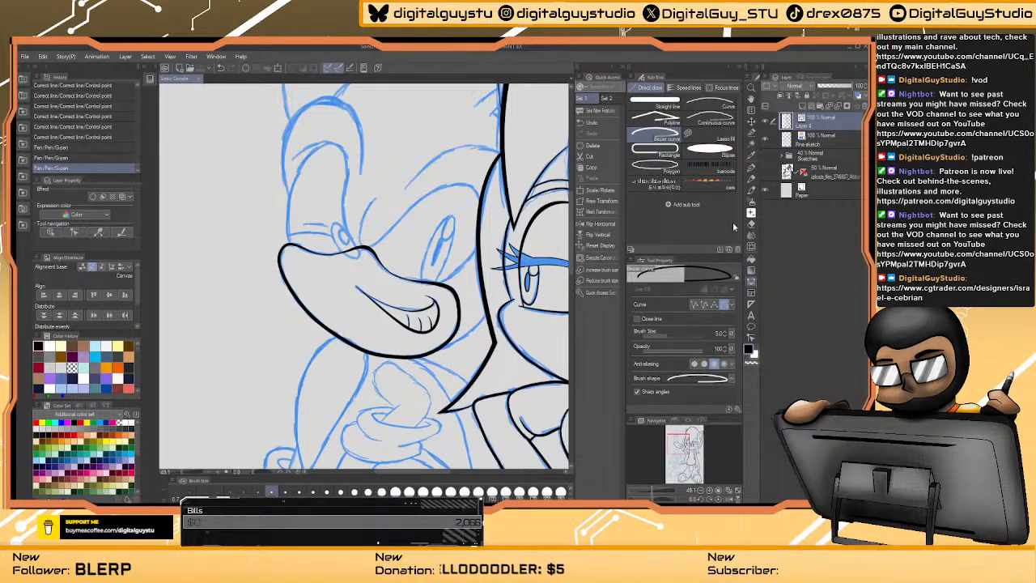
pyautogui.scroll(5, 348, 243)
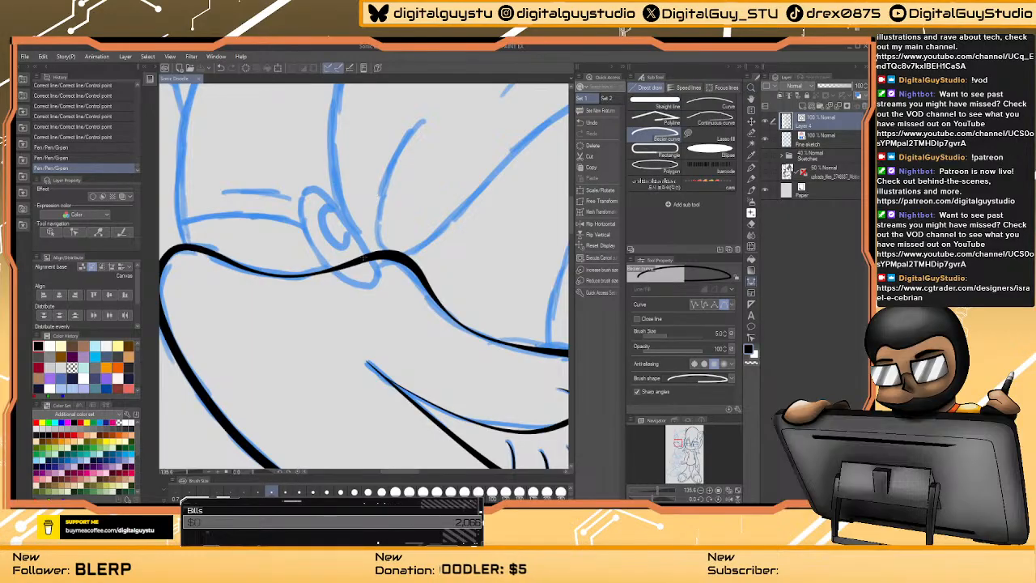
pyautogui.moveTo(318, 183); pyautogui.dragTo(311, 159)
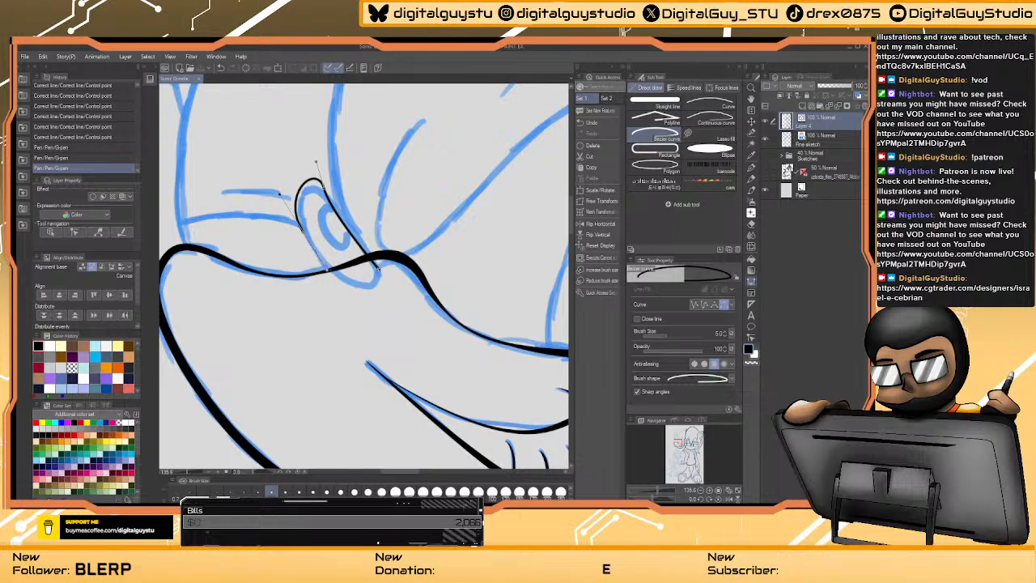
pyautogui.moveTo(373, 285); pyautogui.dragTo(378, 262)
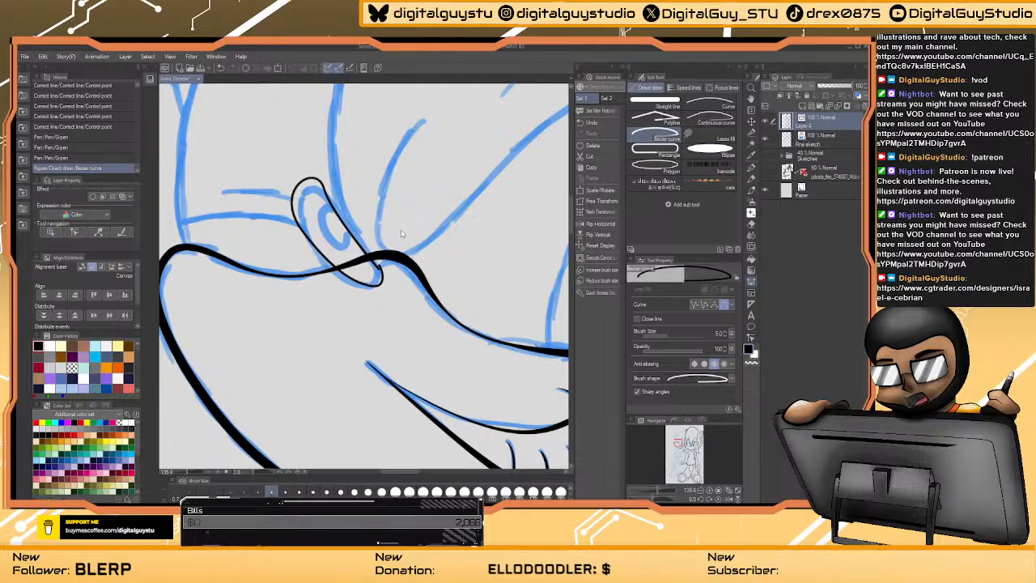
pyautogui.hotkey('ctrl', 'z')
# - Ink Sonic's nose and its inner highlight with the G-pen at size 25, and erase the muzzle line crossing it with the vector eraser
pyautogui.click(751, 168)
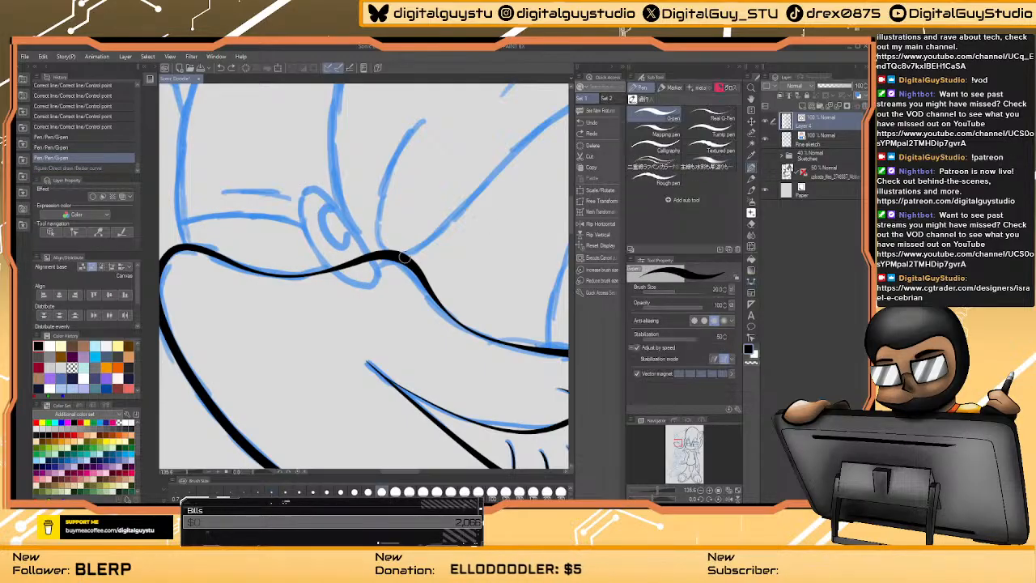
pyautogui.moveTo(371, 261)
pyautogui.mouseDown()
pyautogui.moveTo(319, 183)
pyautogui.moveTo(304, 186)
pyautogui.moveTo(297, 208)
pyautogui.moveTo(319, 255)
pyautogui.moveTo(362, 286)
pyautogui.moveTo(376, 264)
pyautogui.mouseUp()
pyautogui.hotkey('ctrl', 'z')
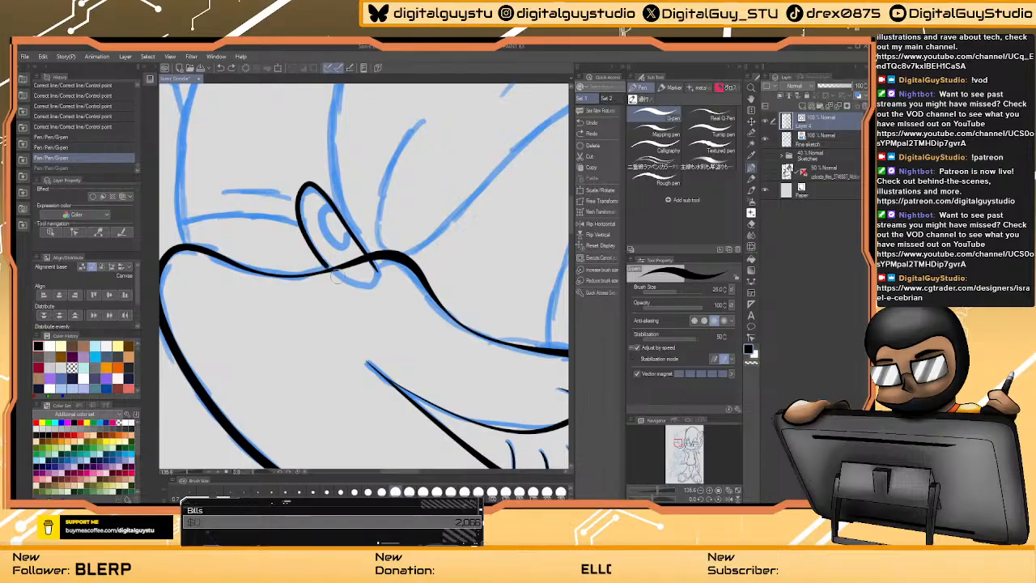
pyautogui.moveTo(374, 265); pyautogui.dragTo(385, 276)
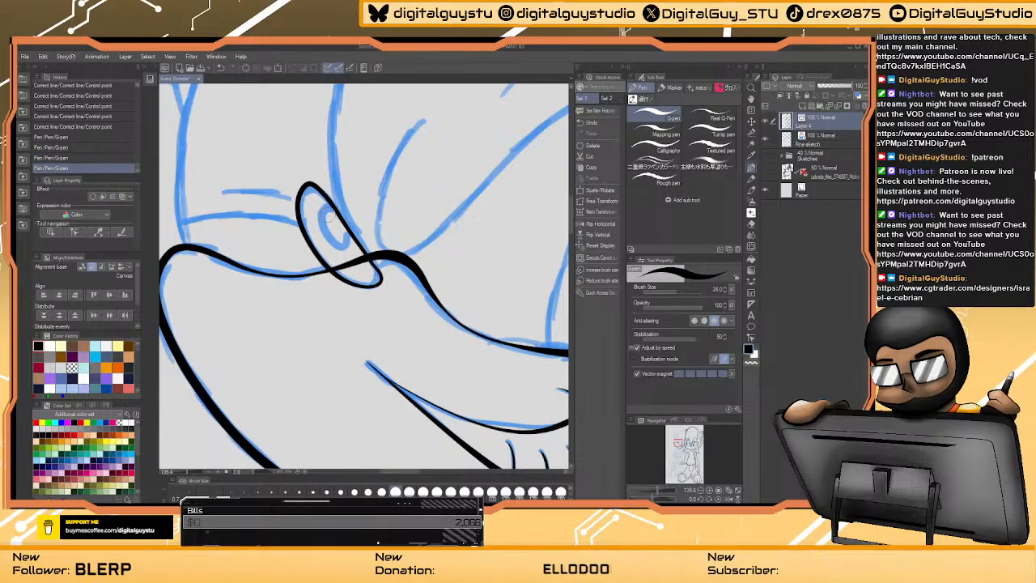
pyautogui.moveTo(327, 208)
pyautogui.mouseDown()
pyautogui.moveTo(330, 248)
pyautogui.moveTo(353, 240)
pyautogui.moveTo(346, 228)
pyautogui.mouseUp()
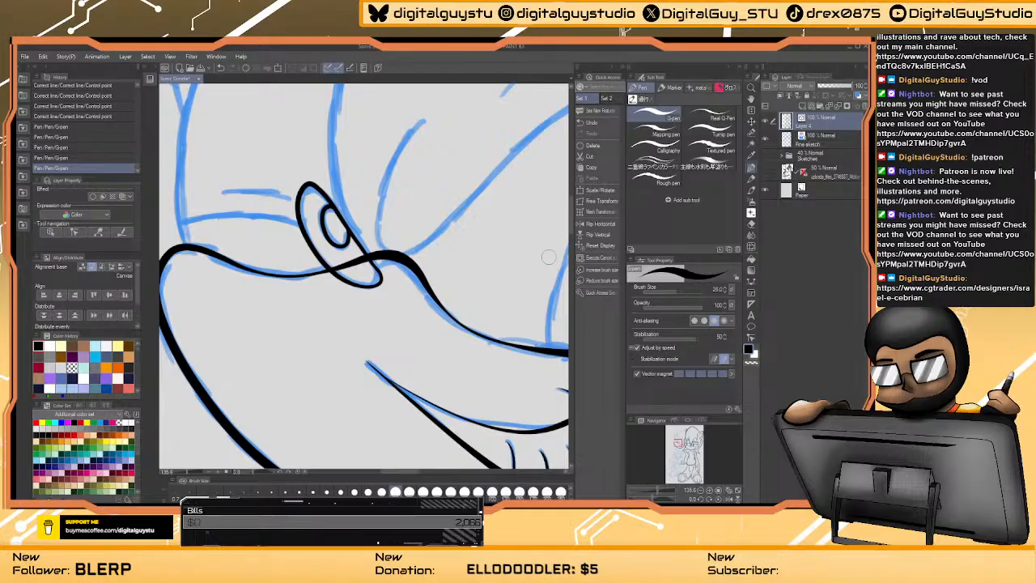
pyautogui.click(751, 224)
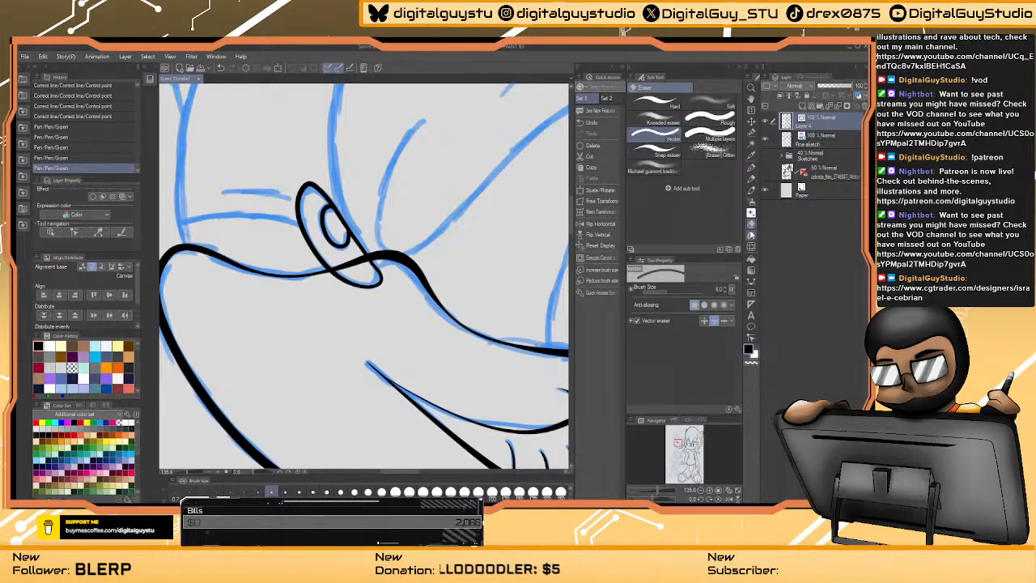
pyautogui.moveTo(351, 260); pyautogui.dragTo(333, 258)
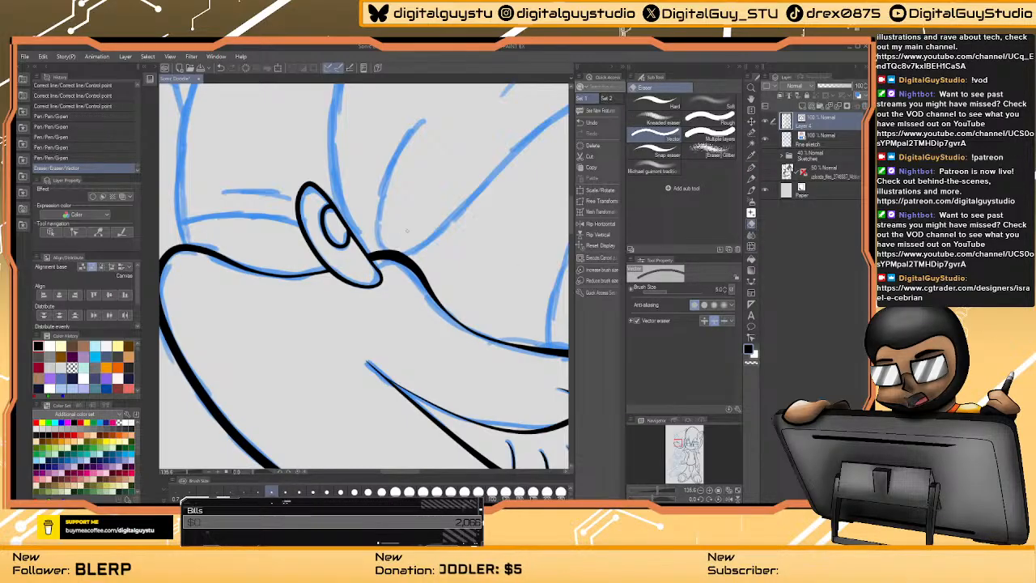
pyautogui.keyDown('ctrl'); pyautogui.keyDown('alt'); pyautogui.click(441, 215); pyautogui.keyUp('alt'); pyautogui.keyUp('ctrl')
pyautogui.moveTo(441, 214); pyautogui.dragTo(426, 220)
pyautogui.moveTo(530, 188); pyautogui.dragTo(437, 238)
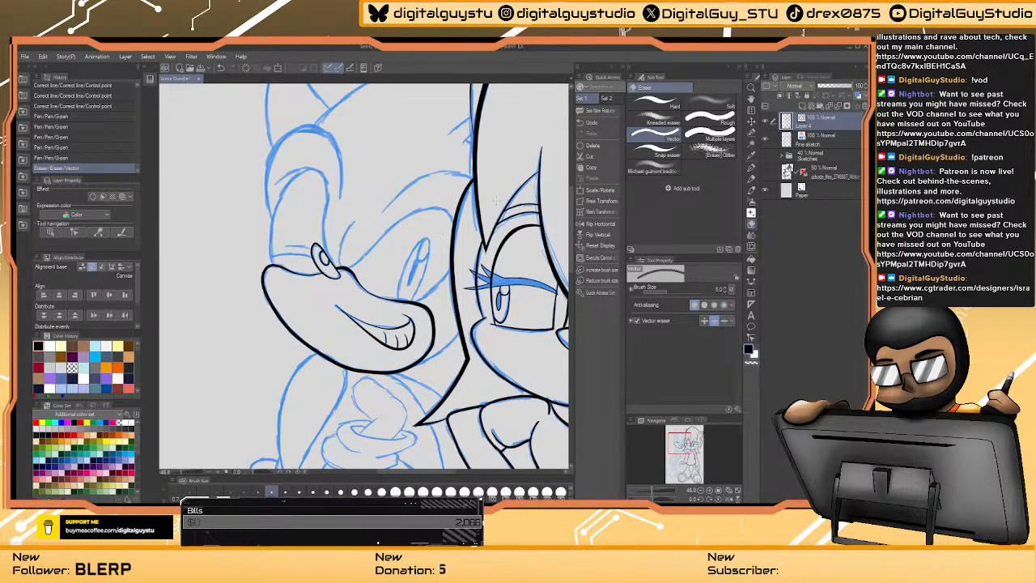
pyautogui.moveTo(493, 217)
pyautogui.mouseDown()
pyautogui.moveTo(427, 223)
pyautogui.moveTo(473, 219)
pyautogui.moveTo(466, 89)
pyautogui.mouseUp()
pyautogui.moveTo(465, 307)
pyautogui.mouseDown()
pyautogui.moveTo(454, 180)
pyautogui.moveTo(368, 275)
pyautogui.mouseUp()
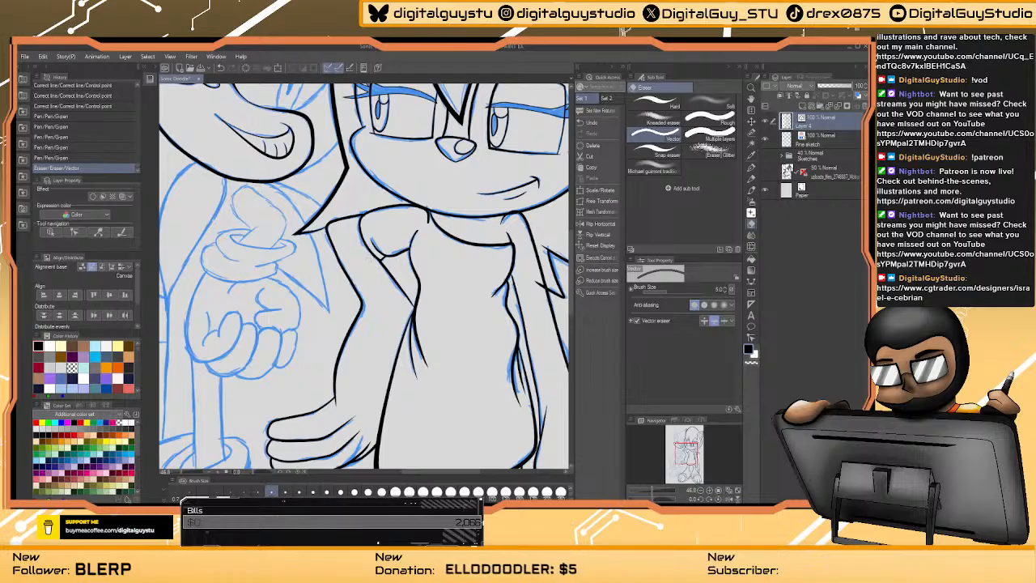
pyautogui.moveTo(357, 230); pyautogui.dragTo(390, 287)
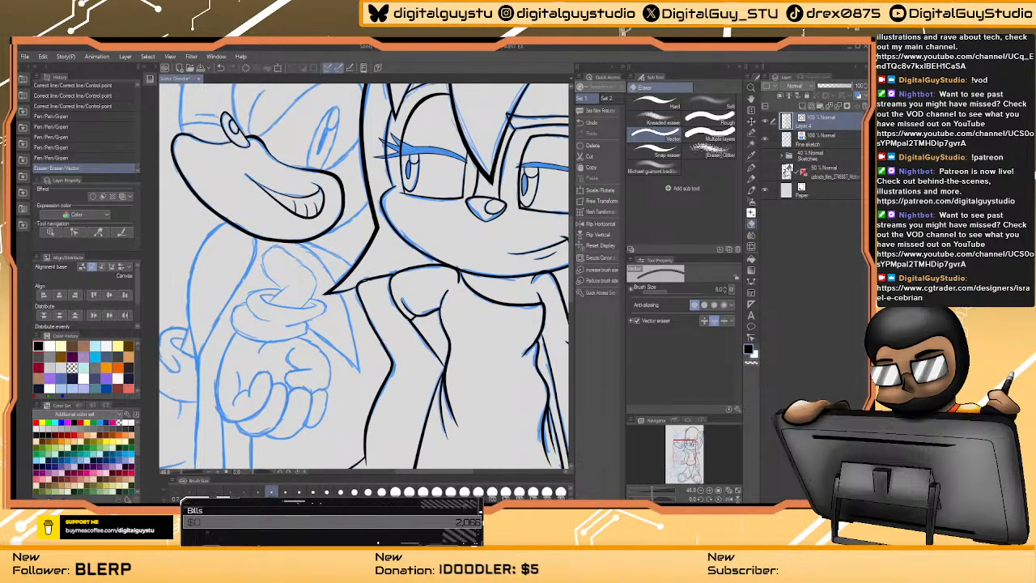
# - Ink Sonic's near eye outline with the G-pen, from the brow crease beside the nose over the top and down to the muzzle
pyautogui.scroll(2, 361, 261)
pyautogui.scroll(3, 361, 262)
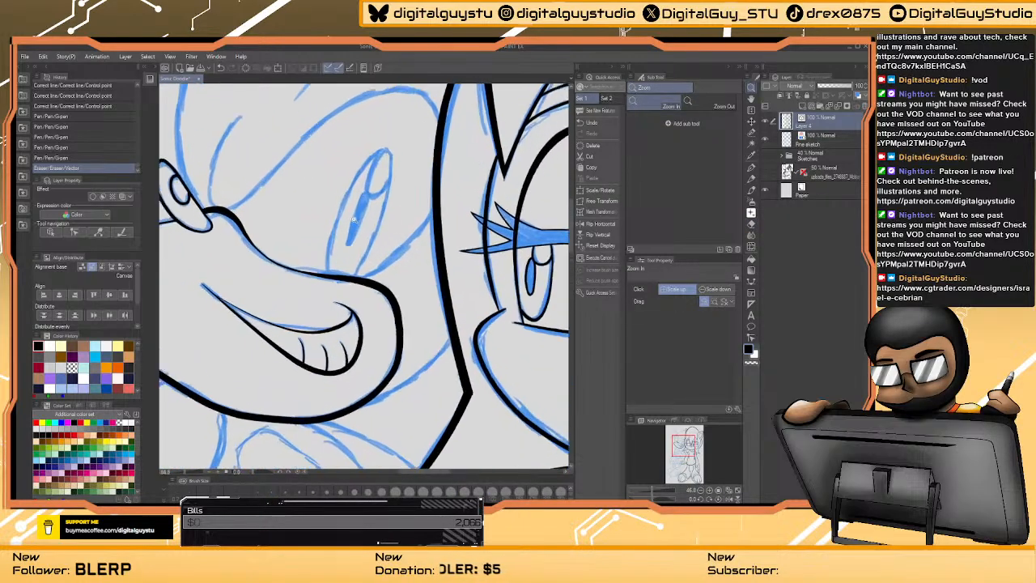
pyautogui.moveTo(361, 261); pyautogui.dragTo(389, 358)
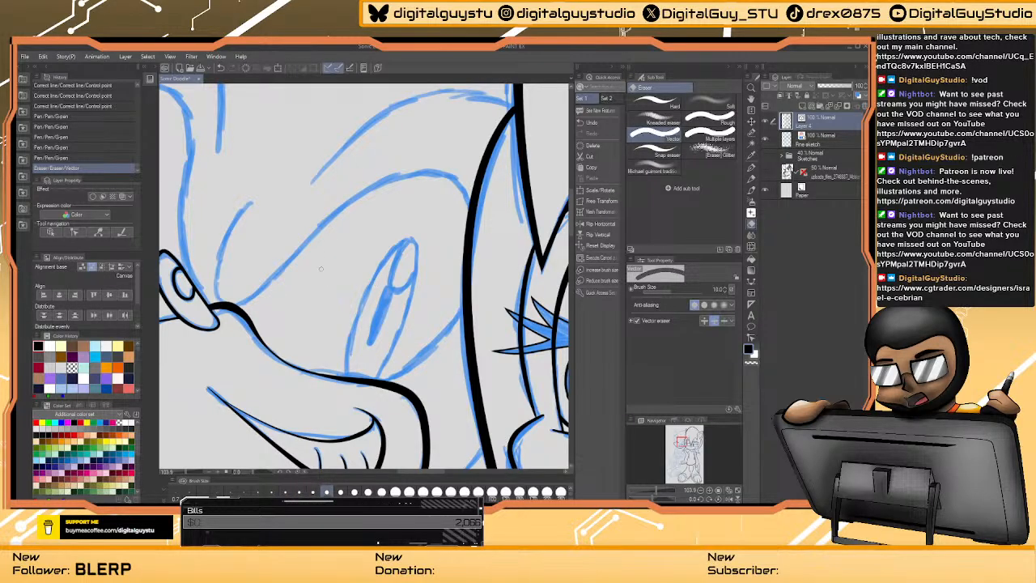
pyautogui.moveTo(468, 229); pyautogui.dragTo(312, 202)
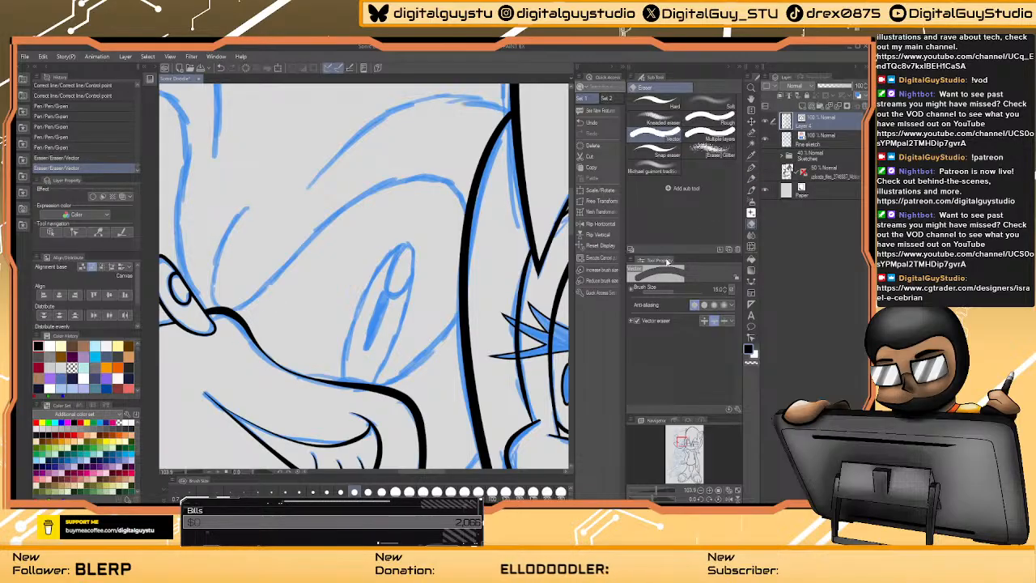
pyautogui.press('p')
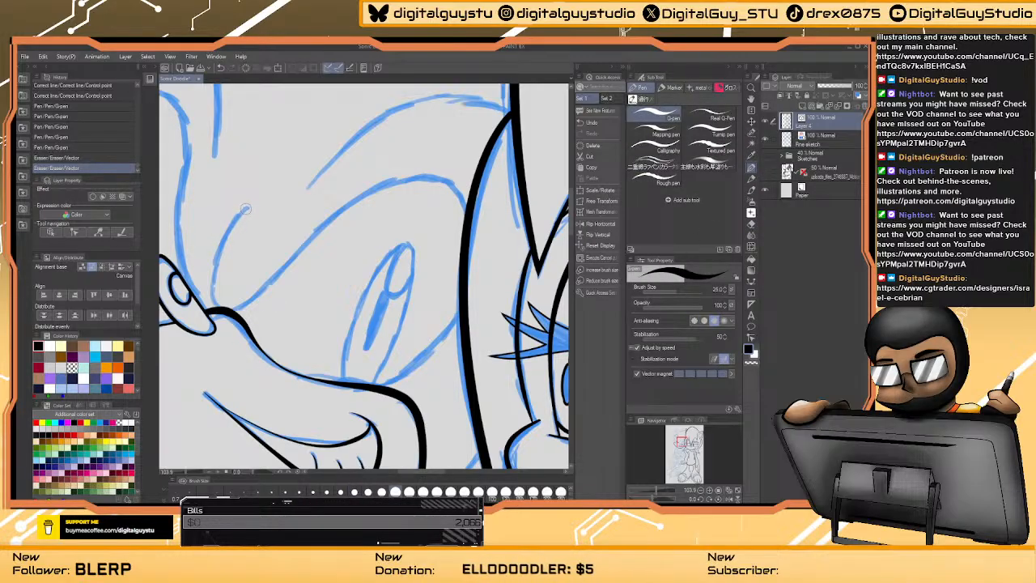
pyautogui.moveTo(247, 208)
pyautogui.mouseDown()
pyautogui.moveTo(209, 269)
pyautogui.moveTo(220, 308)
pyautogui.moveTo(254, 300)
pyautogui.moveTo(386, 179)
pyautogui.moveTo(448, 180)
pyautogui.moveTo(470, 200)
pyautogui.moveTo(480, 236)
pyautogui.moveTo(477, 277)
pyautogui.moveTo(450, 329)
pyautogui.mouseUp()
pyautogui.moveTo(405, 375); pyautogui.dragTo(376, 375)
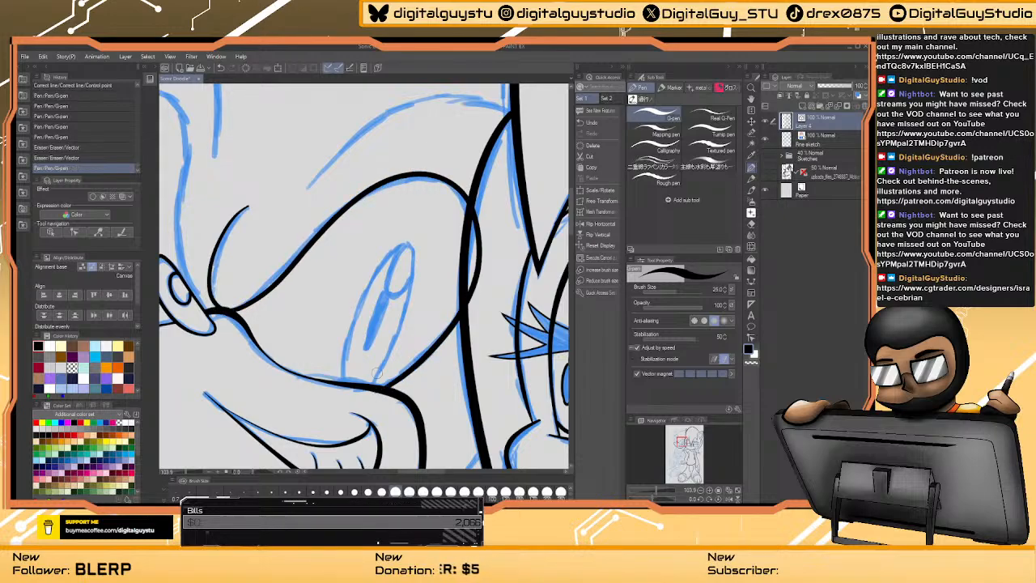
# - Ink the outline of Sonic's far eye over the sketch, from the outer brow crease to the nose and down the outer side to the muzzle
pyautogui.moveTo(315, 264); pyautogui.dragTo(426, 326)
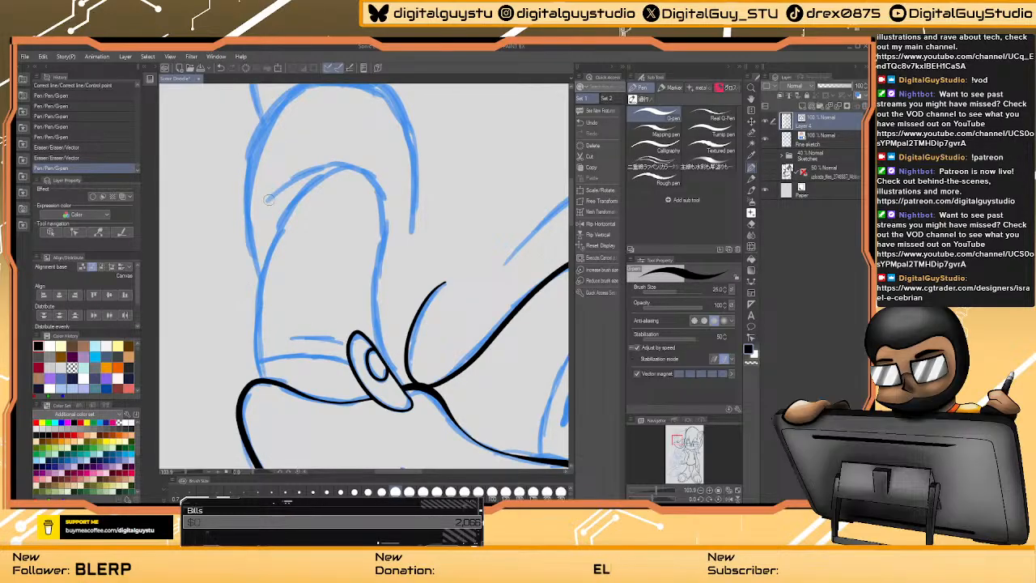
pyautogui.moveTo(275, 198); pyautogui.dragTo(294, 285)
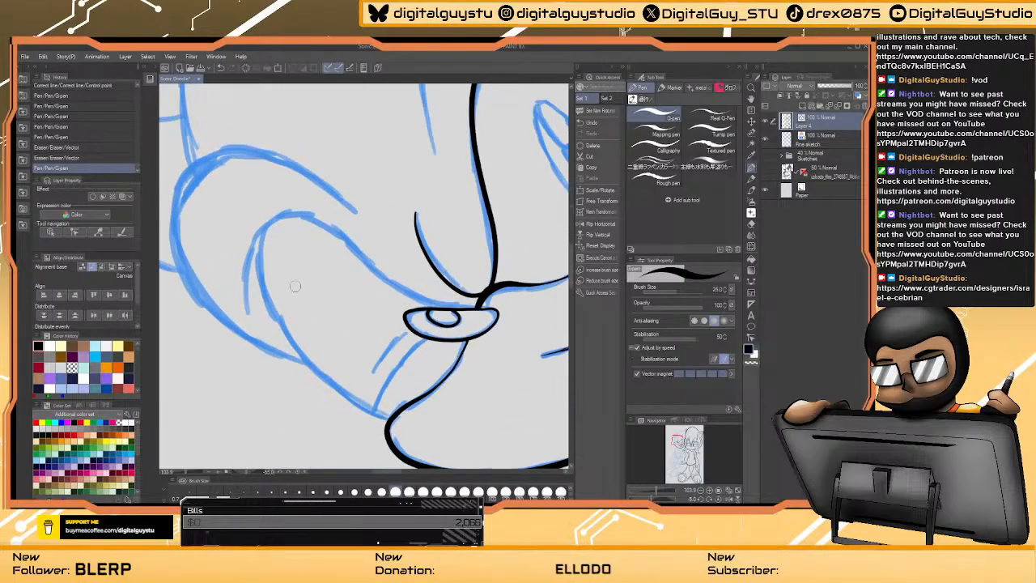
pyautogui.moveTo(246, 312)
pyautogui.mouseDown()
pyautogui.moveTo(254, 247)
pyautogui.moveTo(293, 214)
pyautogui.moveTo(333, 227)
pyautogui.moveTo(413, 309)
pyautogui.moveTo(481, 299)
pyautogui.mouseUp()
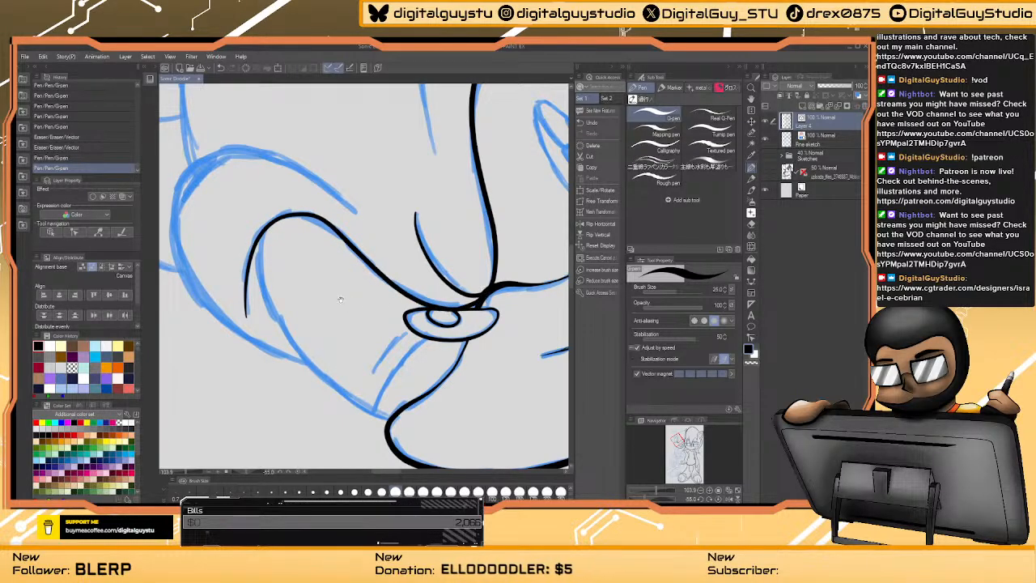
pyautogui.scroll(-2, 246, 186)
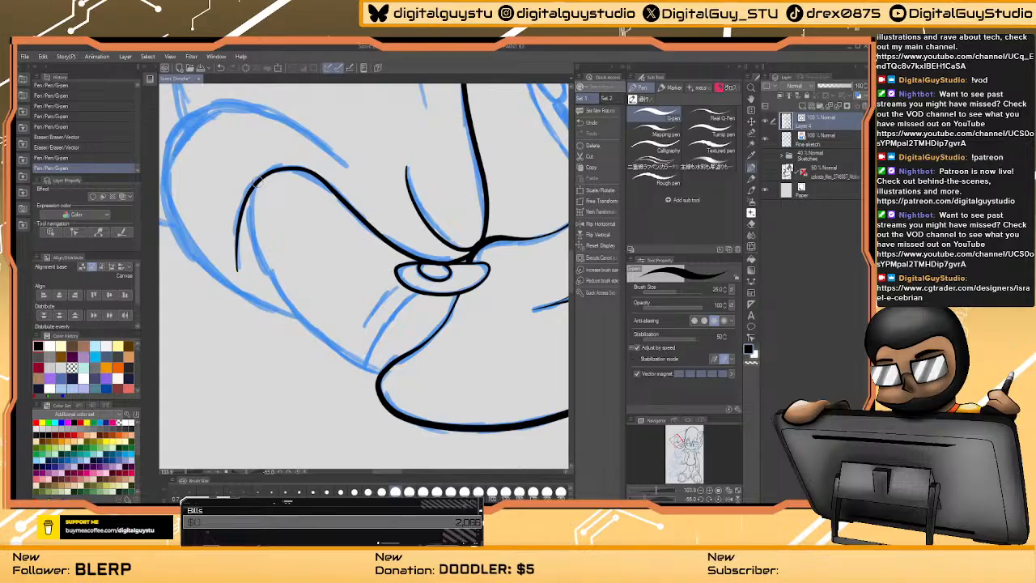
pyautogui.moveTo(255, 180); pyautogui.dragTo(253, 249)
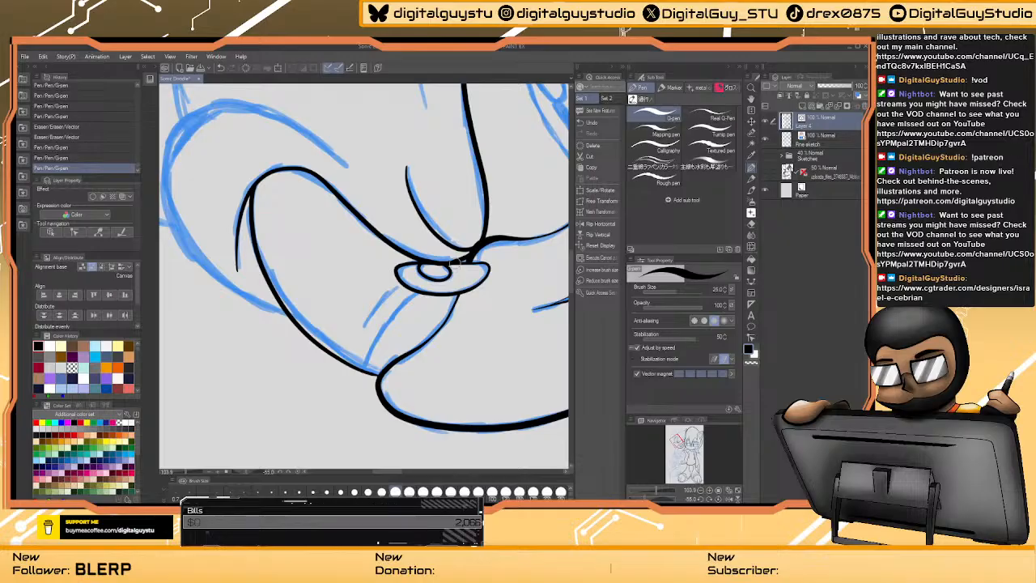
pyautogui.hotkey('ctrl', 'z')
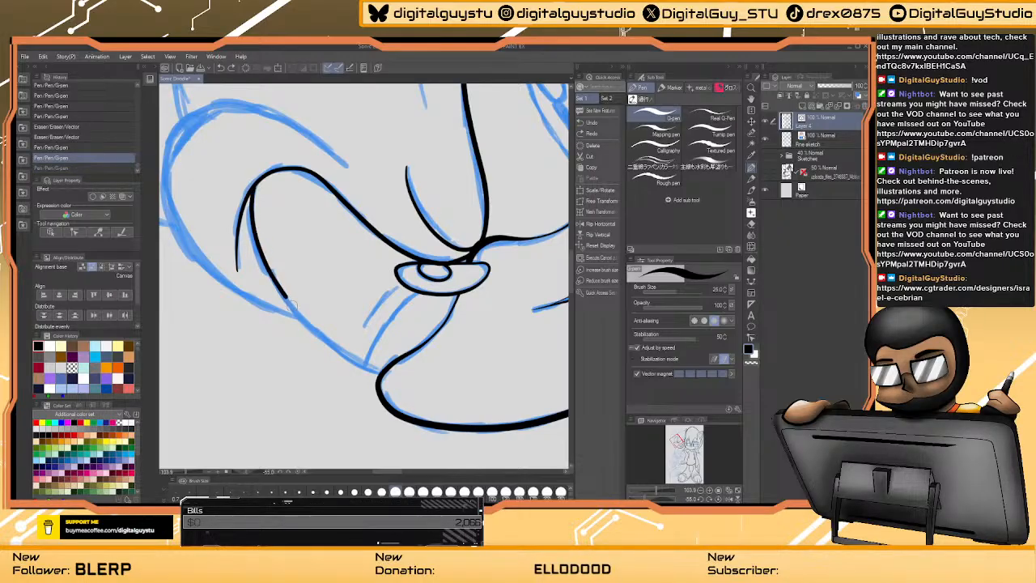
pyautogui.moveTo(317, 330); pyautogui.dragTo(381, 374)
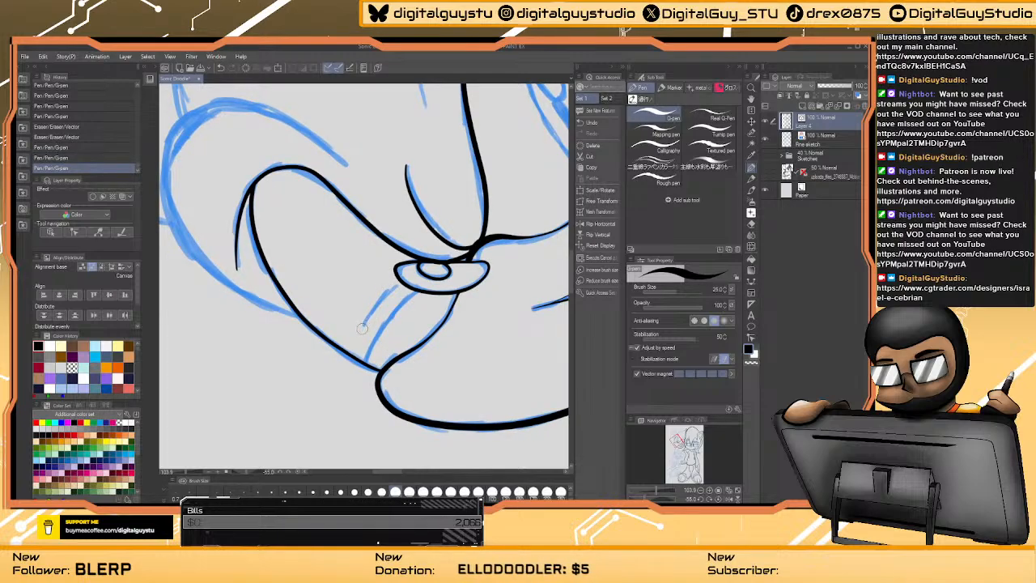
# - Ink the short crease and the lower lid line at the base of Sonic's far eye beside the nose
pyautogui.moveTo(362, 328); pyautogui.dragTo(391, 290)
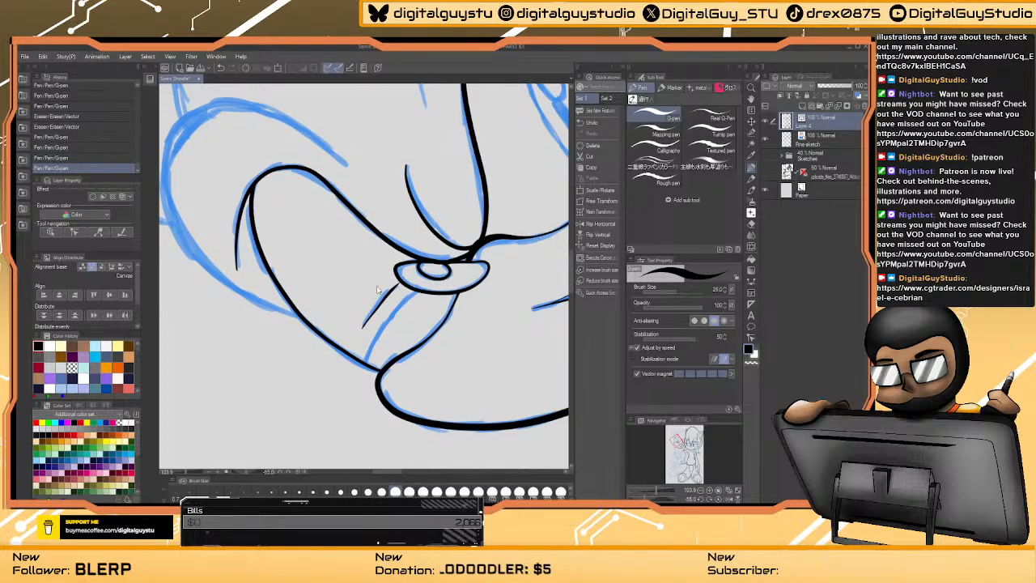
pyautogui.hotkey('ctrl', 'z')
pyautogui.moveTo(363, 325); pyautogui.dragTo(396, 289)
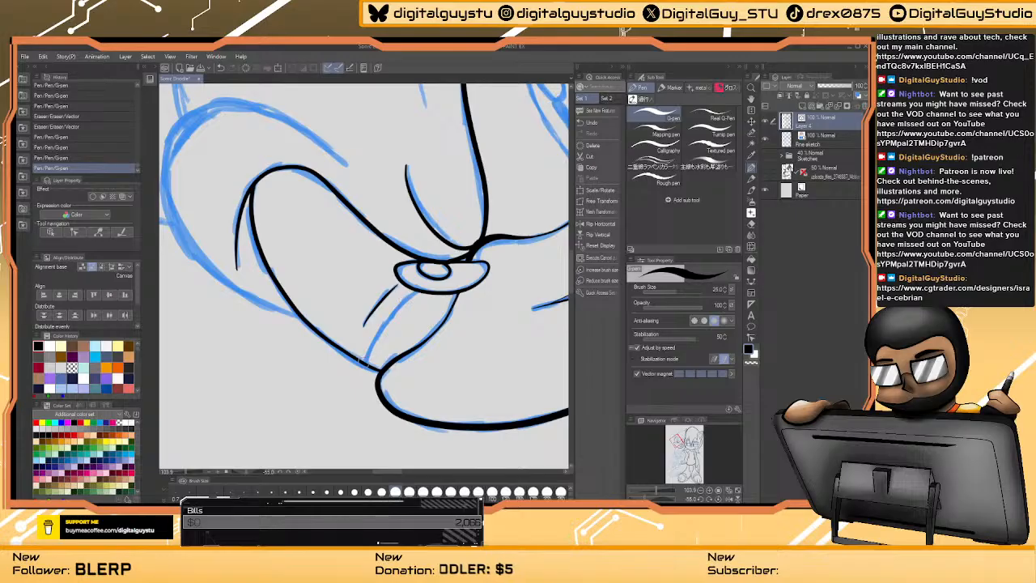
pyautogui.moveTo(361, 361); pyautogui.dragTo(383, 332)
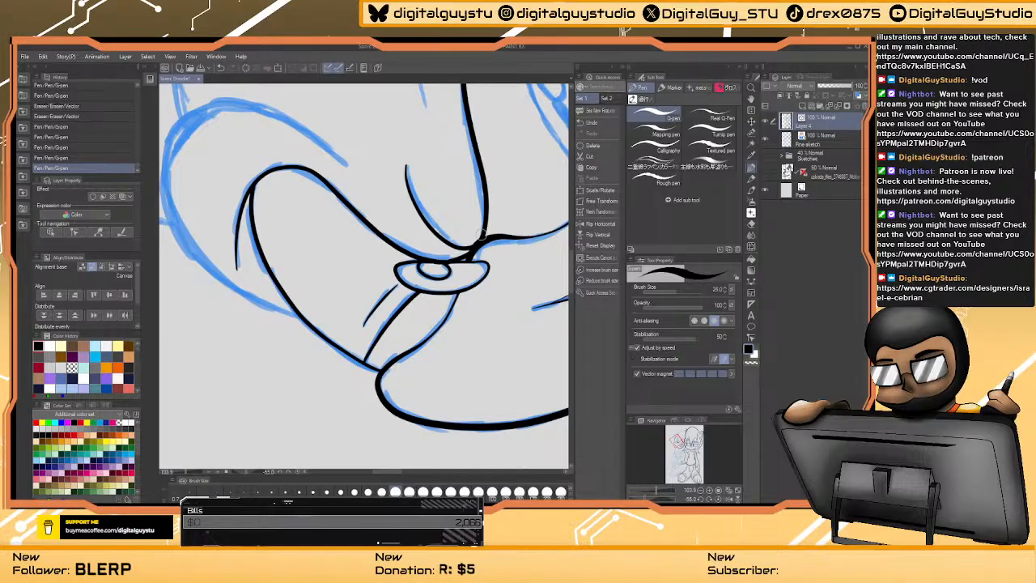
# - Ink the iris outline, highlight and slim pupil of Sonic's near eye over the blue sketch with the G-pen
pyautogui.moveTo(481, 234); pyautogui.dragTo(322, 323)
pyautogui.moveTo(386, 221); pyautogui.dragTo(326, 258)
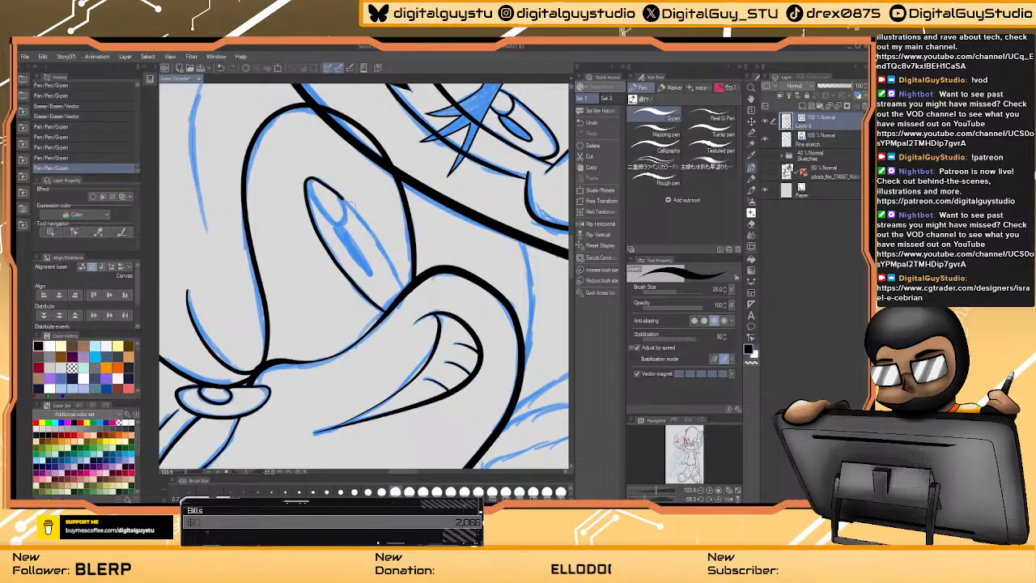
pyautogui.moveTo(392, 267); pyautogui.dragTo(404, 293)
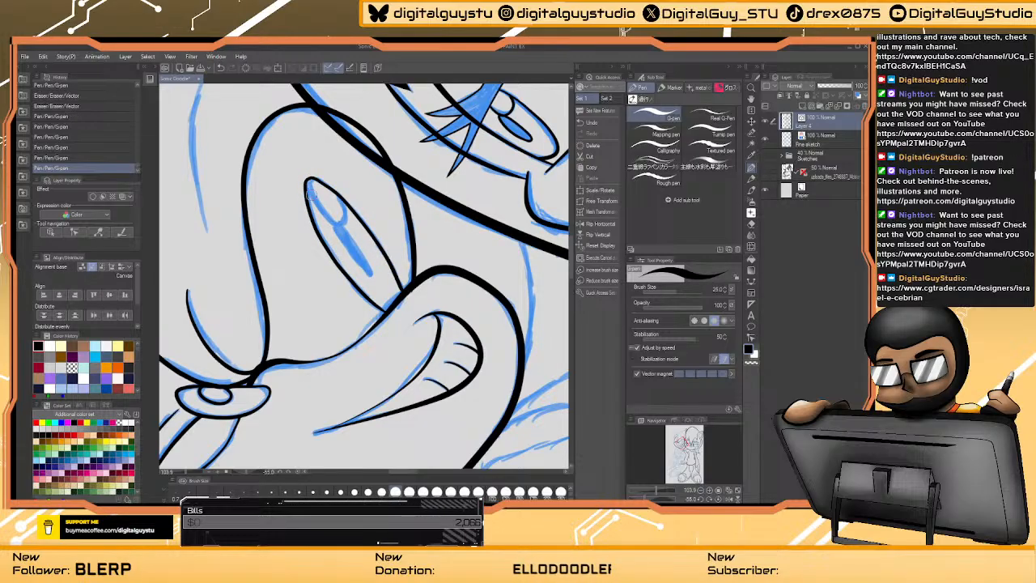
pyautogui.moveTo(312, 180)
pyautogui.mouseDown()
pyautogui.moveTo(331, 219)
pyautogui.moveTo(340, 196)
pyautogui.moveTo(351, 231)
pyautogui.moveTo(333, 223)
pyautogui.moveTo(337, 233)
pyautogui.moveTo(373, 280)
pyautogui.moveTo(341, 221)
pyautogui.mouseUp()
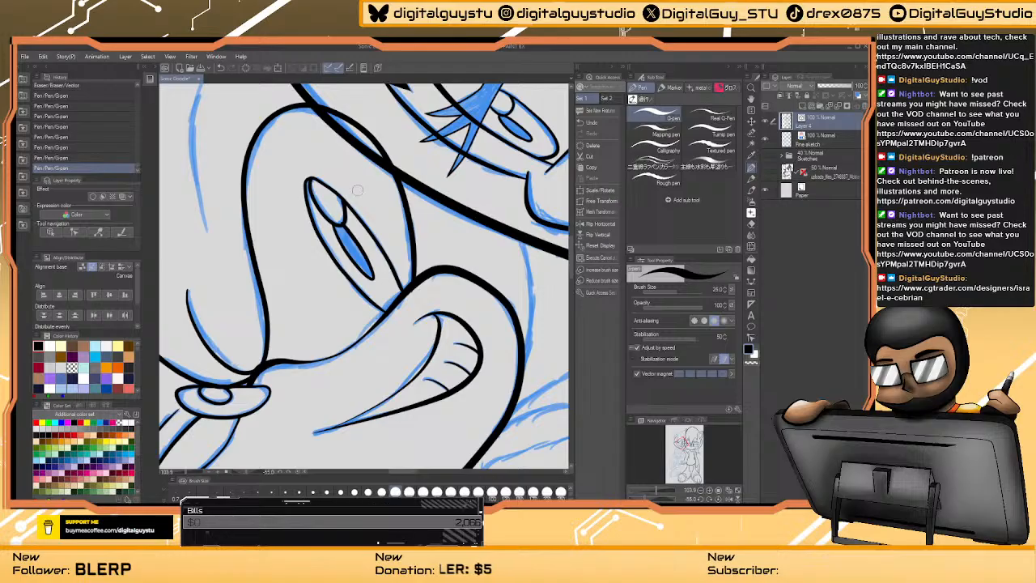
pyautogui.hotkey('ctrl', 'z')
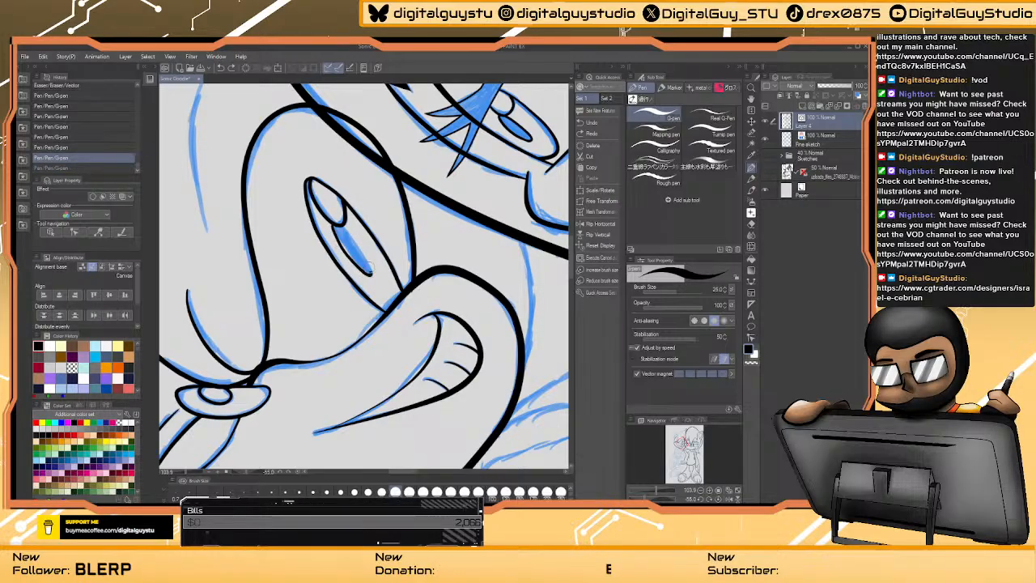
pyautogui.moveTo(342, 225)
pyautogui.mouseDown()
pyautogui.moveTo(350, 213)
pyautogui.moveTo(373, 227)
pyautogui.moveTo(243, 313)
pyautogui.mouseUp()
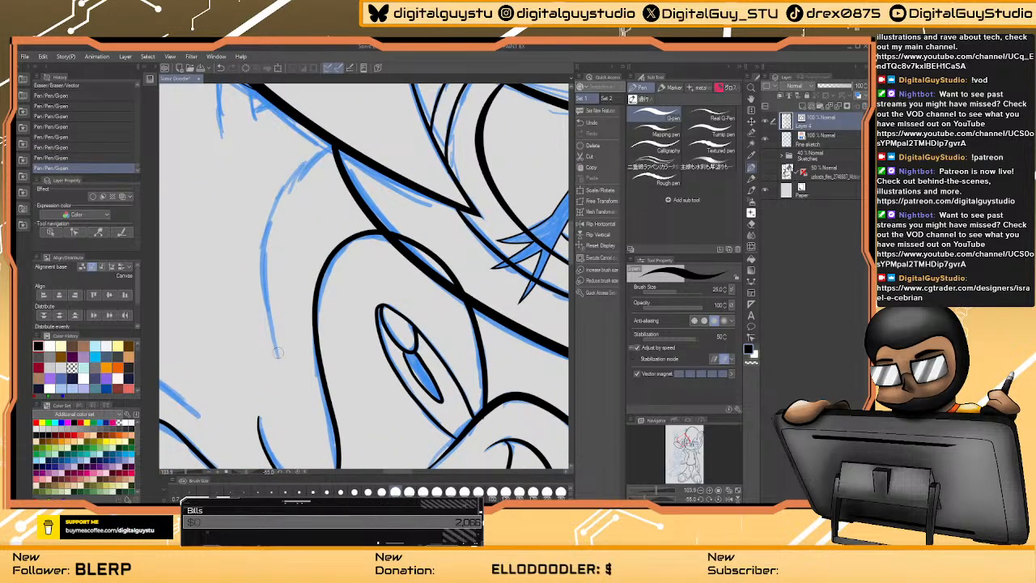
# - Ink the curved brow line above Sonic's near eye, running up to the edge of the other character's hair
pyautogui.moveTo(278, 361)
pyautogui.mouseDown()
pyautogui.moveTo(273, 211)
pyautogui.moveTo(289, 179)
pyautogui.moveTo(335, 148)
pyautogui.mouseUp()
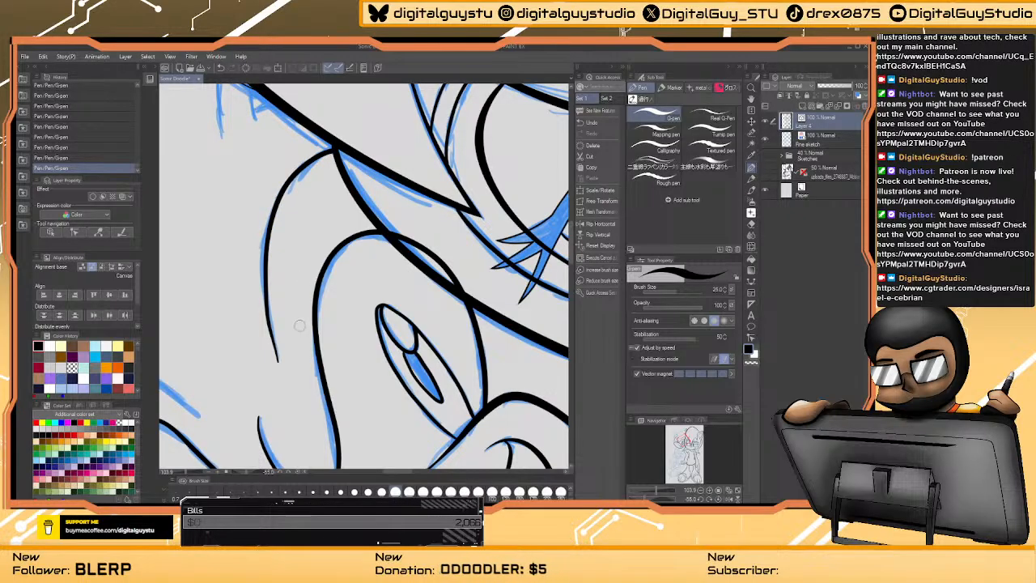
pyautogui.hotkey('ctrl', 'z')
pyautogui.moveTo(277, 359); pyautogui.dragTo(269, 317)
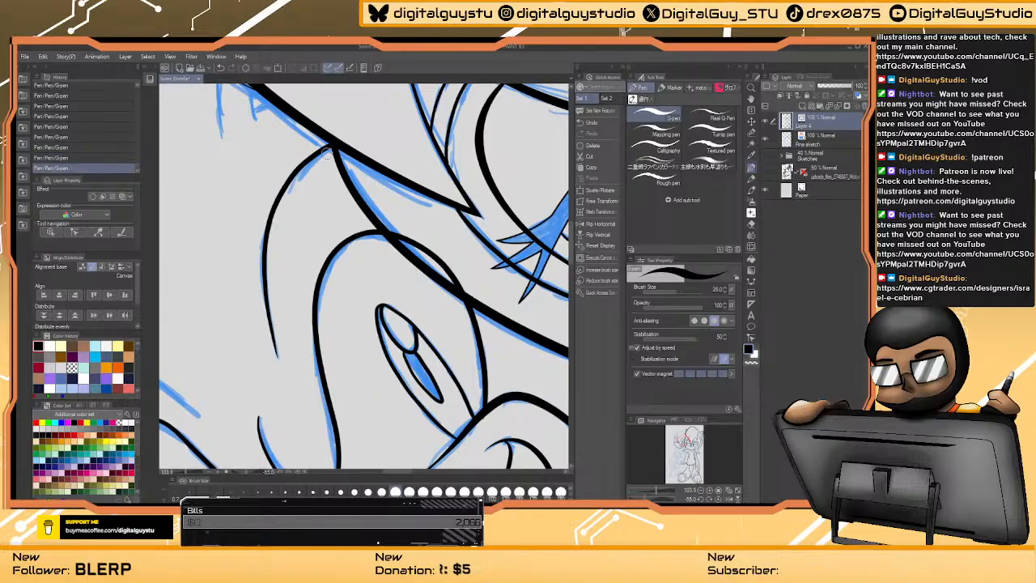
# - Ink the brow ridge around Sonic's far eye, from its inner end over the top and down to the outer eye outline
pyautogui.moveTo(321, 150); pyautogui.dragTo(414, 164)
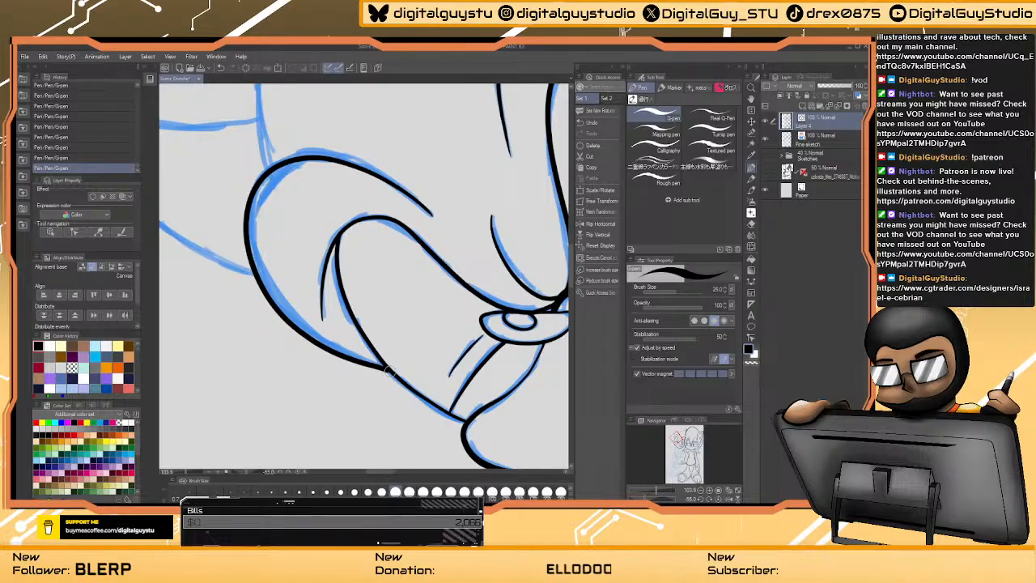
pyautogui.hotkey('ctrl', 'z')
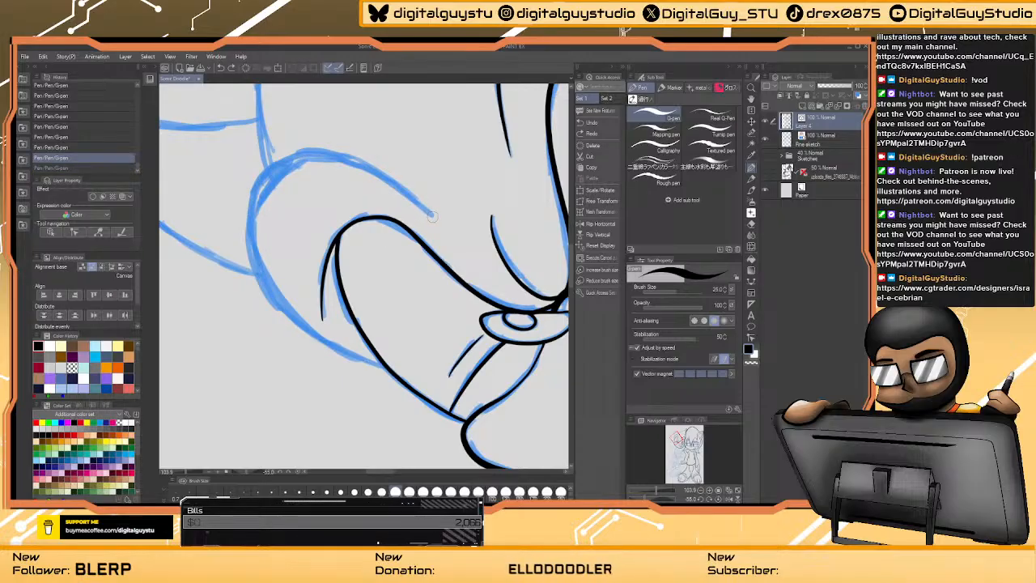
pyautogui.moveTo(434, 215)
pyautogui.mouseDown()
pyautogui.moveTo(318, 154)
pyautogui.moveTo(293, 156)
pyautogui.moveTo(255, 190)
pyautogui.moveTo(248, 237)
pyautogui.moveTo(265, 280)
pyautogui.moveTo(321, 336)
pyautogui.moveTo(392, 372)
pyautogui.mouseUp()
pyautogui.moveTo(431, 228); pyautogui.dragTo(355, 283)
pyautogui.moveTo(436, 196)
pyautogui.mouseDown()
pyautogui.moveTo(418, 175)
pyautogui.moveTo(285, 268)
pyautogui.moveTo(319, 302)
pyautogui.moveTo(450, 228)
pyautogui.mouseUp()
# - Ink the top outline of Sonic's head from the far brow ridge to the near ear with the G-pen at size 40
pyautogui.moveTo(287, 163); pyautogui.dragTo(340, 291)
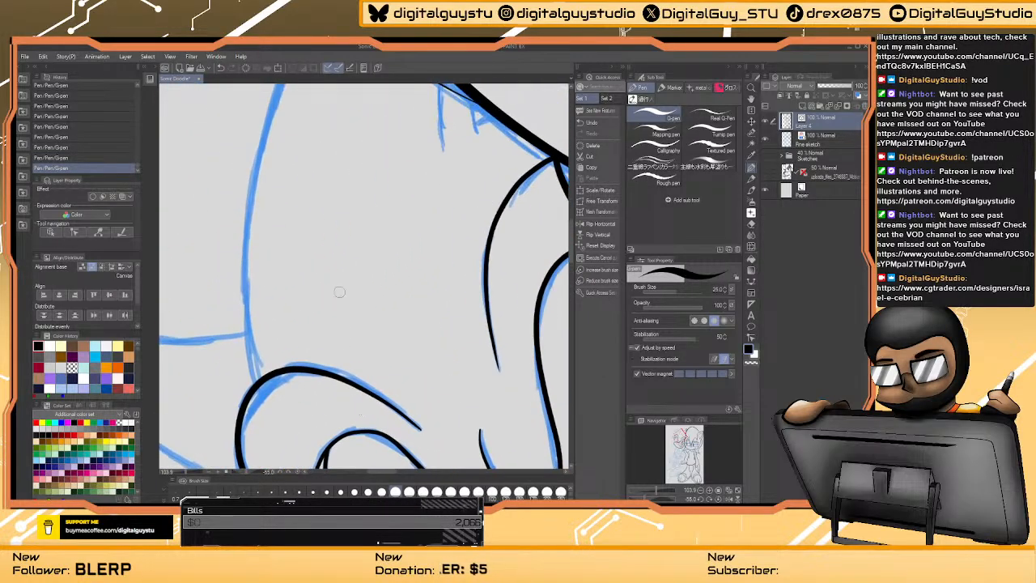
pyautogui.hotkey('ctrl', 'space')
pyautogui.moveTo(370, 219); pyautogui.dragTo(354, 243)
pyautogui.moveTo(349, 204); pyautogui.dragTo(343, 255)
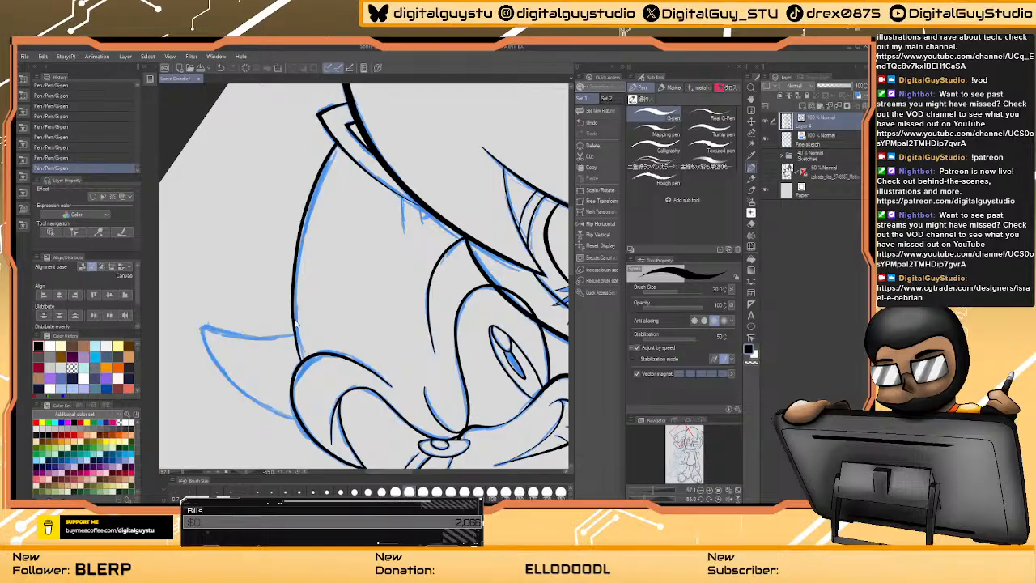
pyautogui.hotkey('ctrl', 'z')
pyautogui.moveTo(300, 361)
pyautogui.mouseDown()
pyautogui.moveTo(293, 275)
pyautogui.moveTo(317, 179)
pyautogui.moveTo(340, 138)
pyautogui.mouseUp()
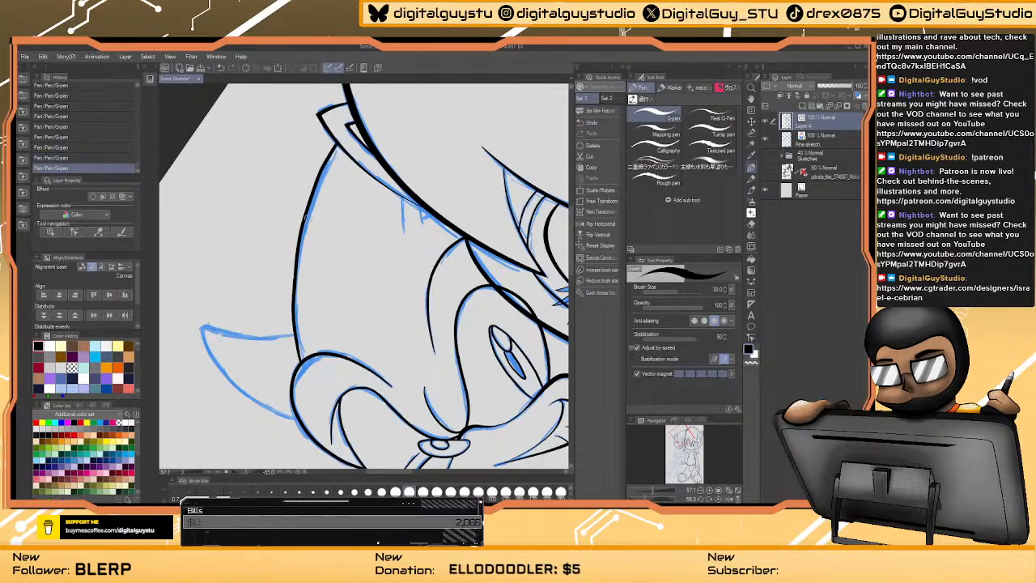
pyautogui.hotkey('ctrl', 'z')
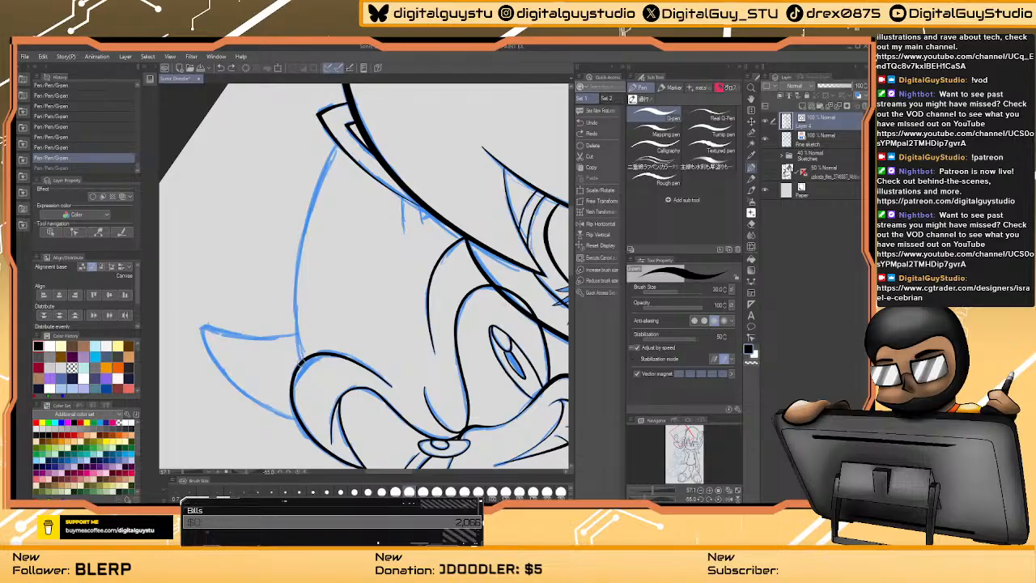
pyautogui.moveTo(300, 362); pyautogui.dragTo(296, 311)
pyautogui.hotkey('ctrl', 'z')
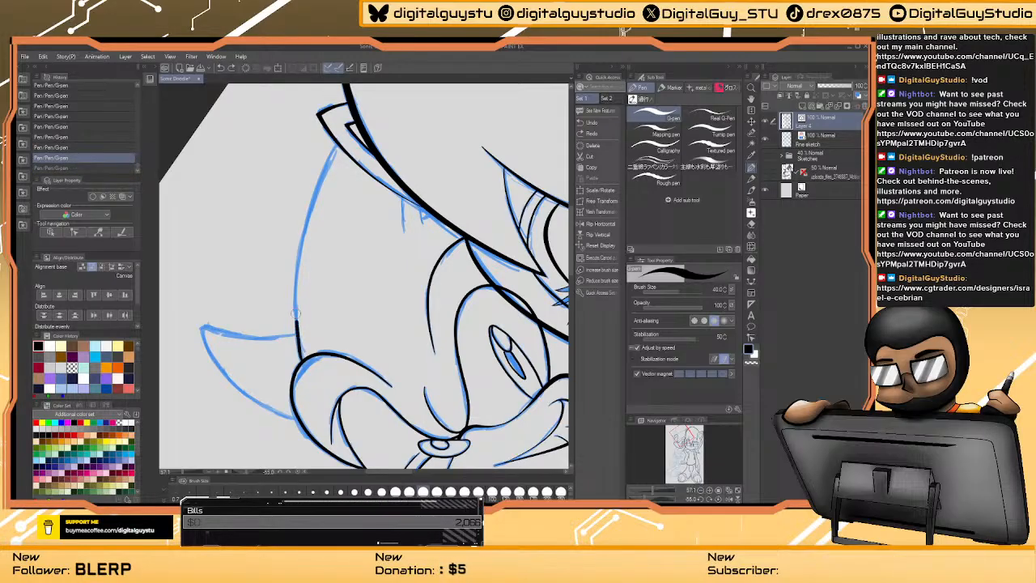
pyautogui.hotkey('ctrl', 'y')
pyautogui.hotkey('ctrl', 'z')
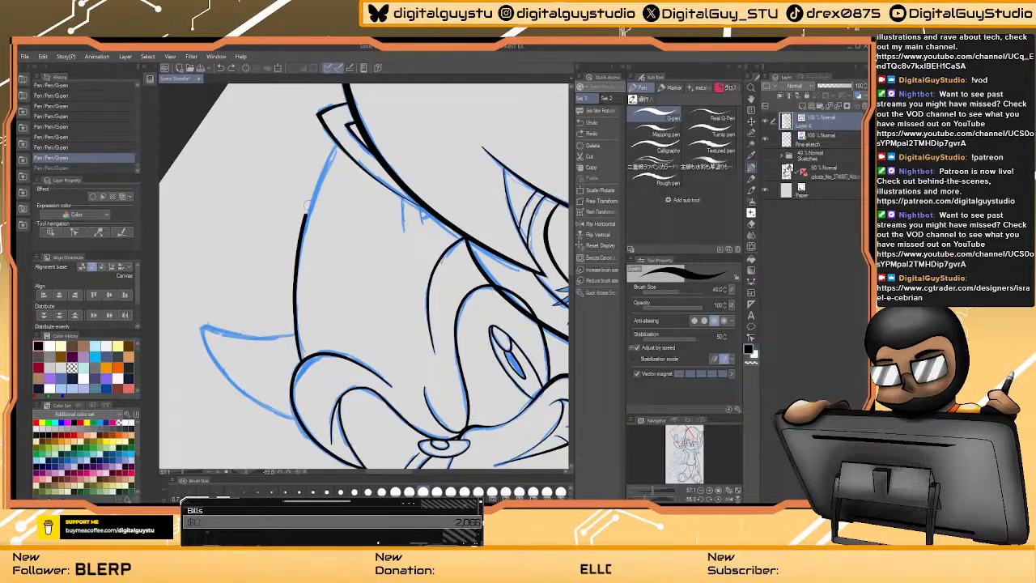
pyautogui.hotkey('ctrl', 'y')
# - Ink both curved sides of Sonic's pointed far ear down to the head outline with the G-pen at size 40
pyautogui.moveTo(275, 387); pyautogui.dragTo(360, 269)
pyautogui.press('^')
pyautogui.press('^')
pyautogui.press('^')
pyautogui.press('^')
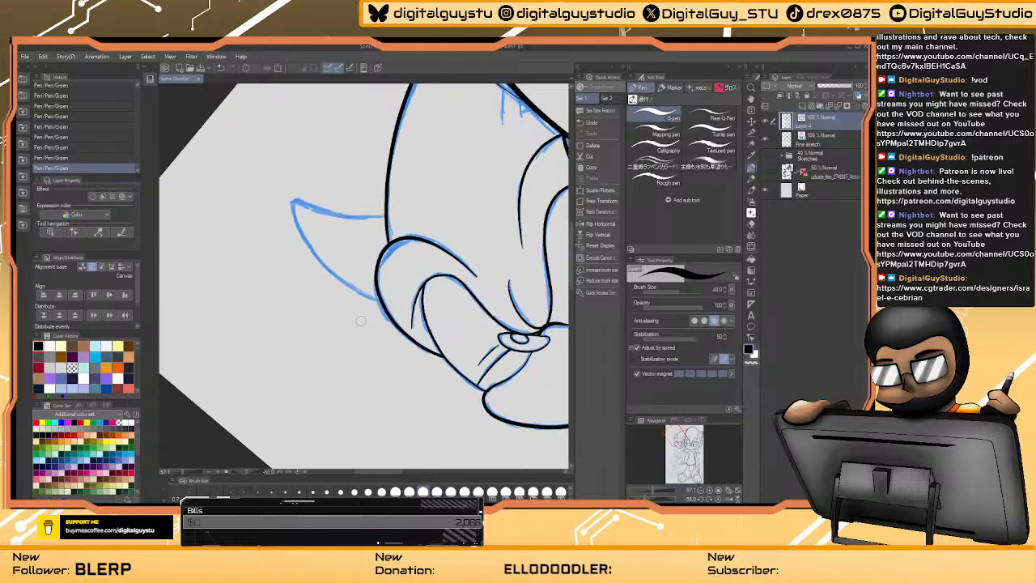
pyautogui.press('^')
pyautogui.press('^')
pyautogui.press('^')
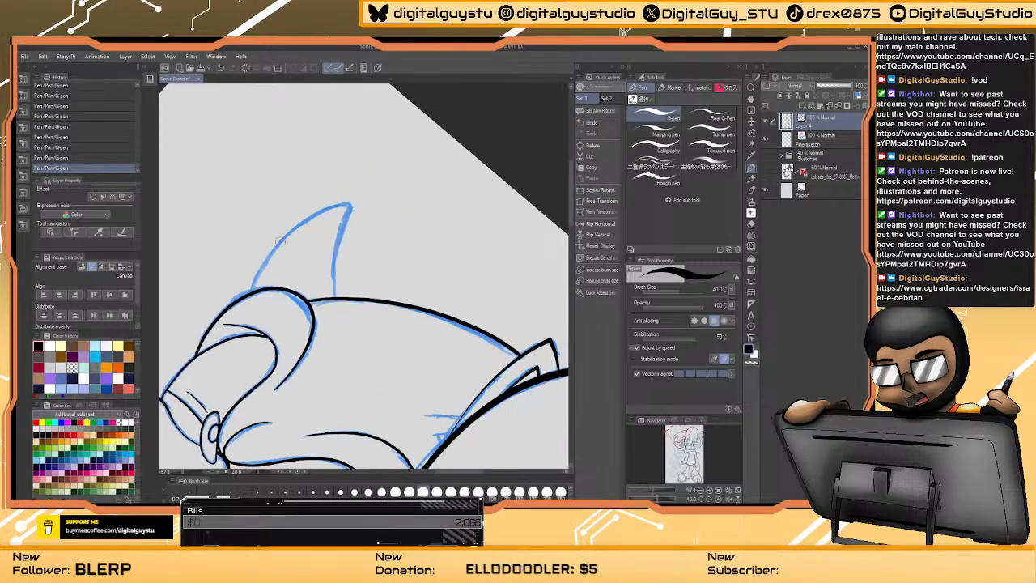
pyautogui.moveTo(333, 298)
pyautogui.mouseDown()
pyautogui.moveTo(348, 207)
pyautogui.moveTo(329, 205)
pyautogui.moveTo(289, 236)
pyautogui.moveTo(250, 288)
pyautogui.moveTo(255, 298)
pyautogui.mouseUp()
pyautogui.hotkey('ctrl', 'z')
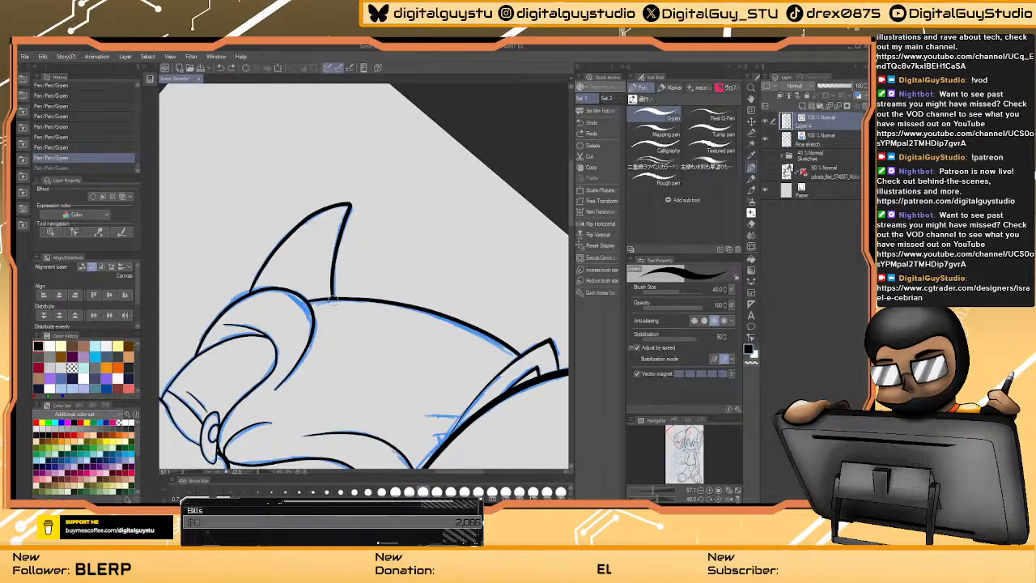
pyautogui.moveTo(332, 299); pyautogui.dragTo(332, 281)
# - Ink the small pointed fur tufts at the base of Sonic's near ear beside the other character's hair
pyautogui.moveTo(404, 355); pyautogui.dragTo(323, 168)
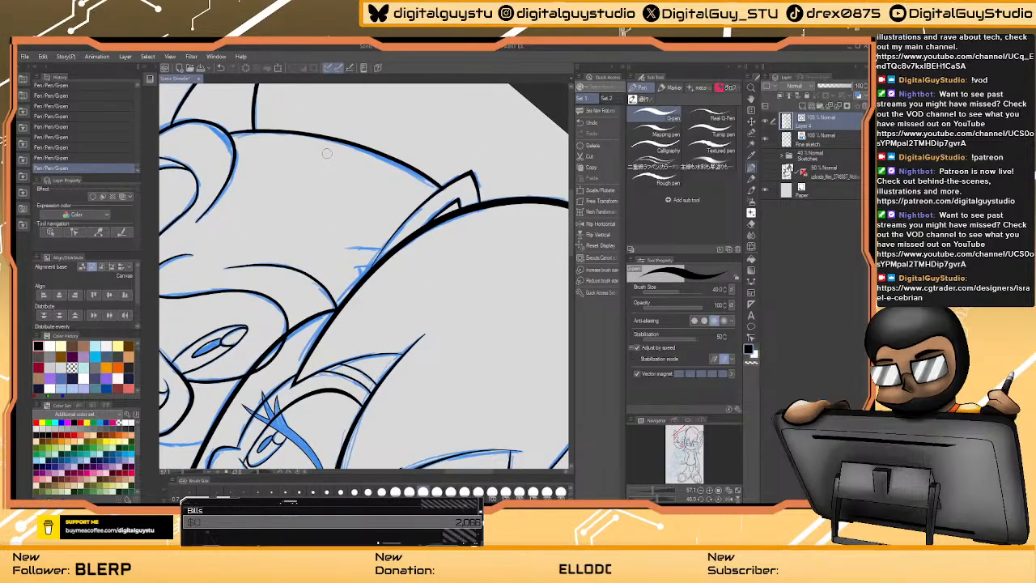
pyautogui.moveTo(362, 245)
pyautogui.mouseDown()
pyautogui.moveTo(411, 176)
pyautogui.moveTo(444, 159)
pyautogui.moveTo(360, 195)
pyautogui.moveTo(418, 199)
pyautogui.mouseUp()
pyautogui.hotkey('ctrl', 'space')
pyautogui.click(370, 183)
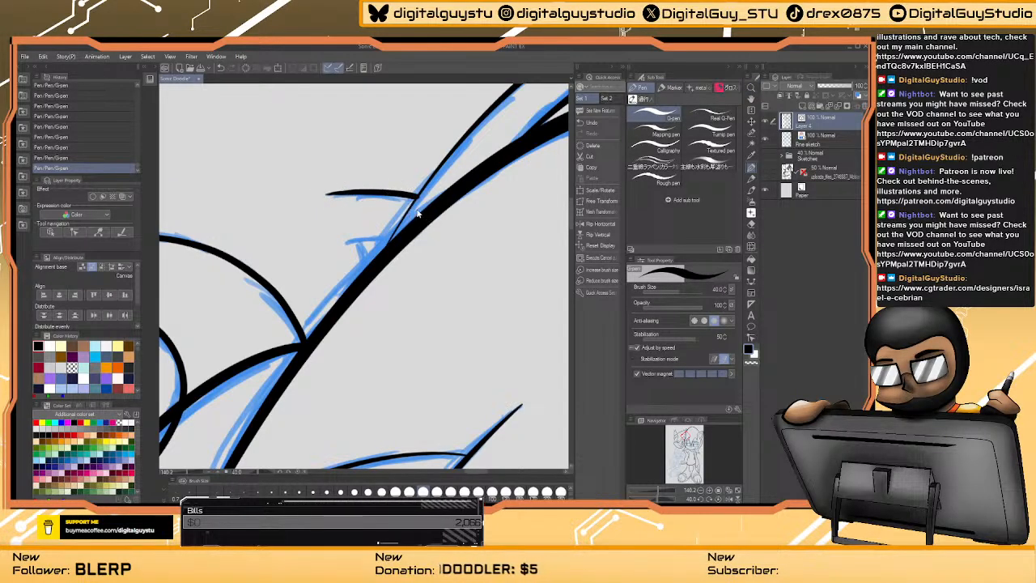
pyautogui.hotkey('ctrl', 'z')
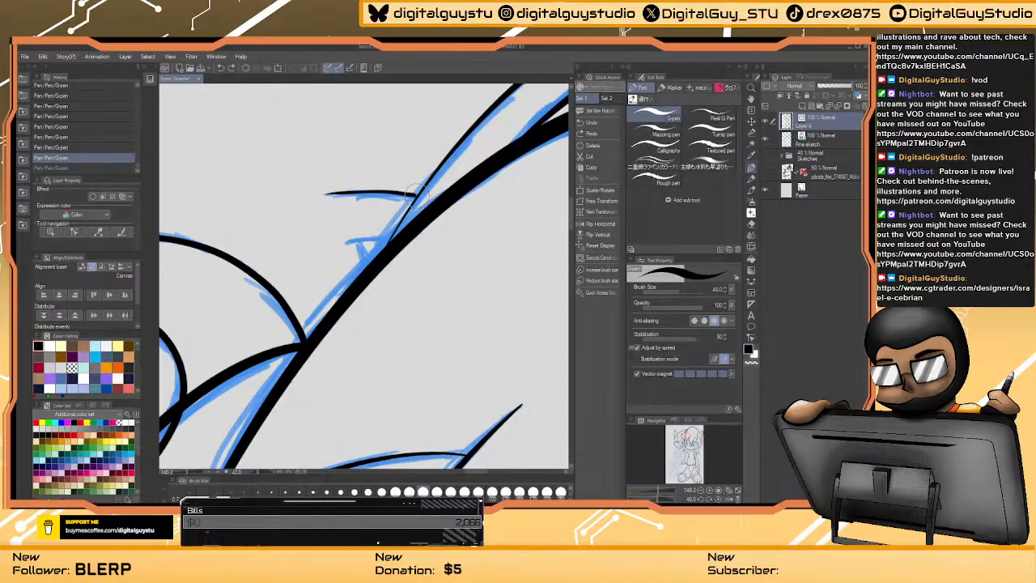
pyautogui.moveTo(382, 221); pyautogui.dragTo(361, 240)
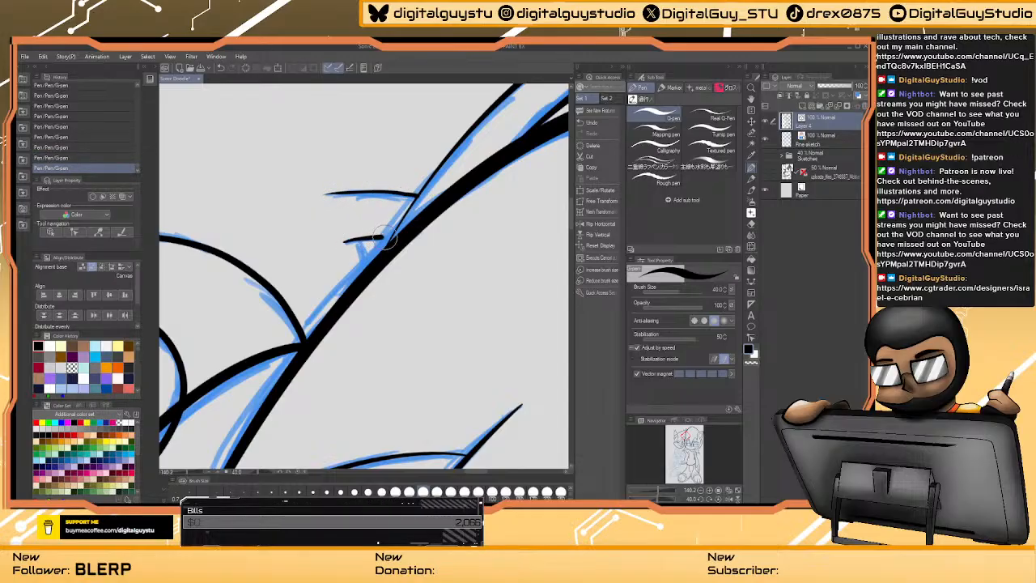
pyautogui.hotkey('ctrl', 'z')
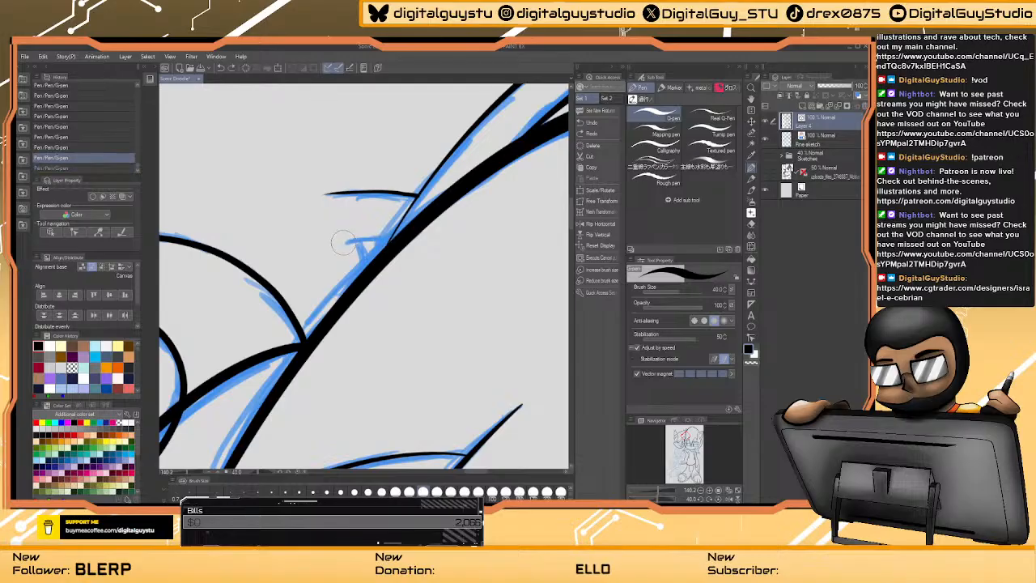
pyautogui.hotkey('ctrl', 'y')
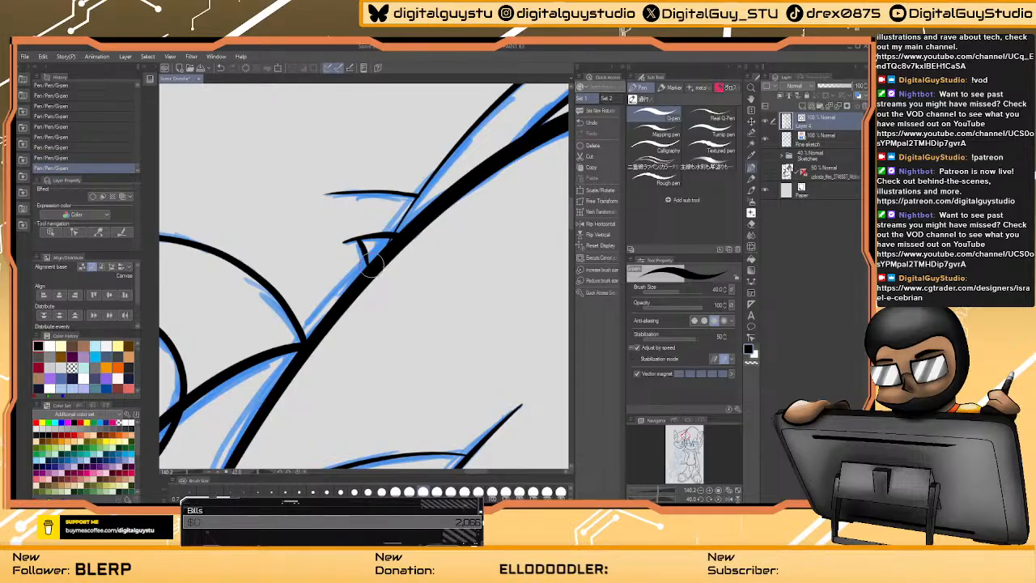
pyautogui.moveTo(356, 241); pyautogui.dragTo(369, 272)
pyautogui.hotkey('ctrl', 'z')
# - Reset the canvas rotation and erase Sonic's near eye outline where it crosses the other character's hair with the vector eraser
pyautogui.hotkey('ctrl', 'space')
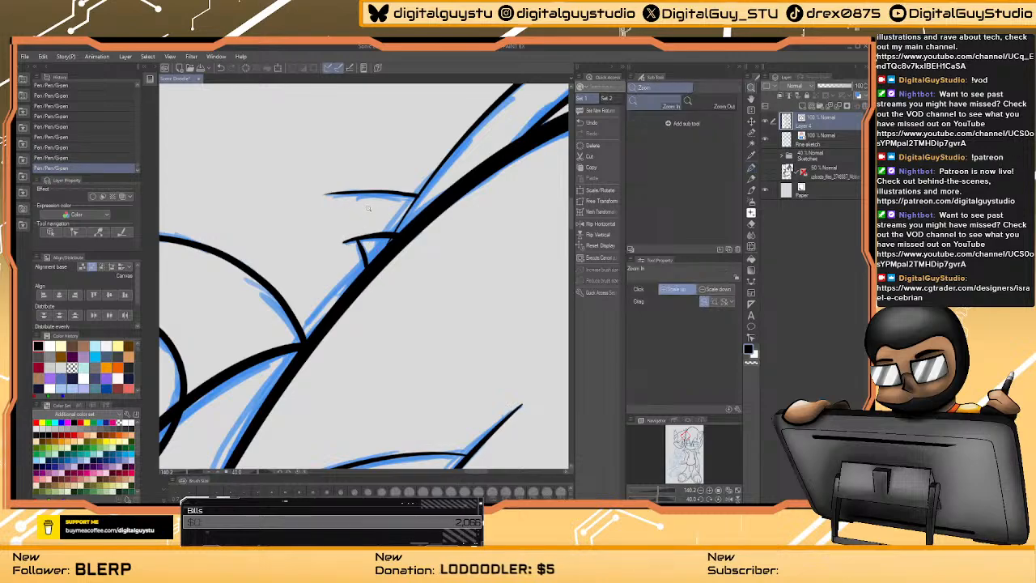
pyautogui.moveTo(368, 212); pyautogui.dragTo(323, 247)
pyautogui.press('space')
pyautogui.moveTo(380, 223); pyautogui.dragTo(362, 220)
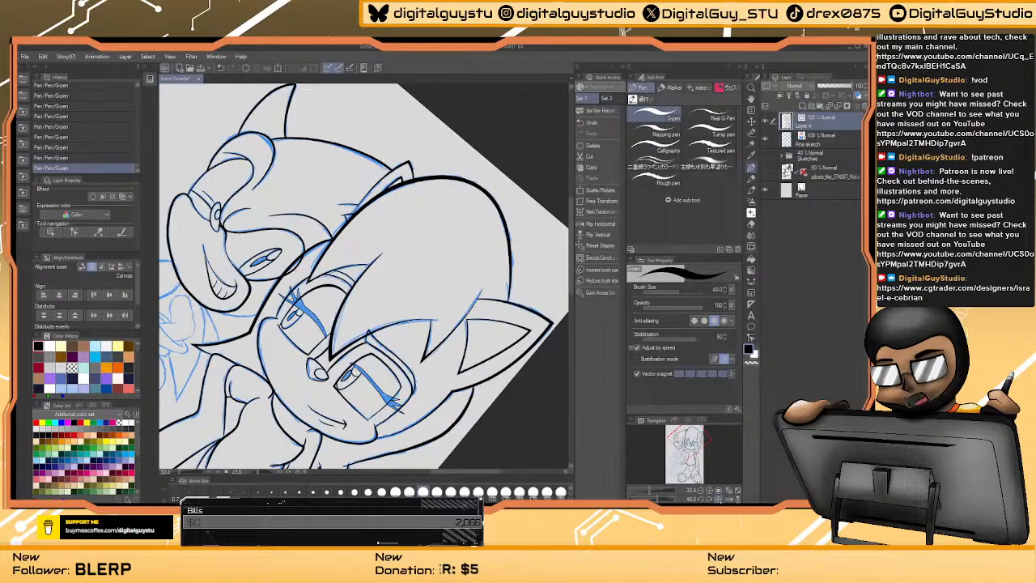
pyautogui.click(718, 499)
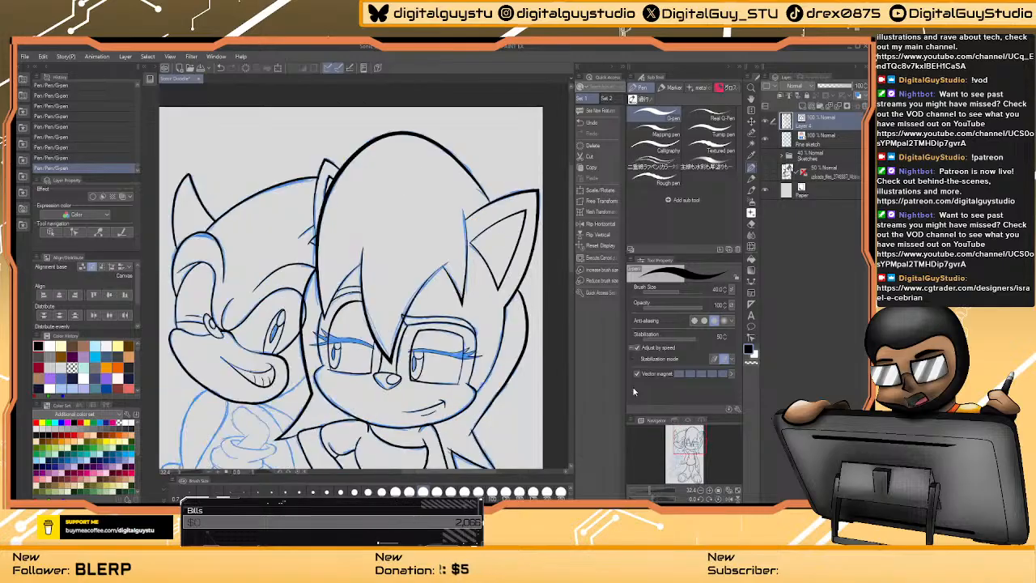
pyautogui.click(751, 212)
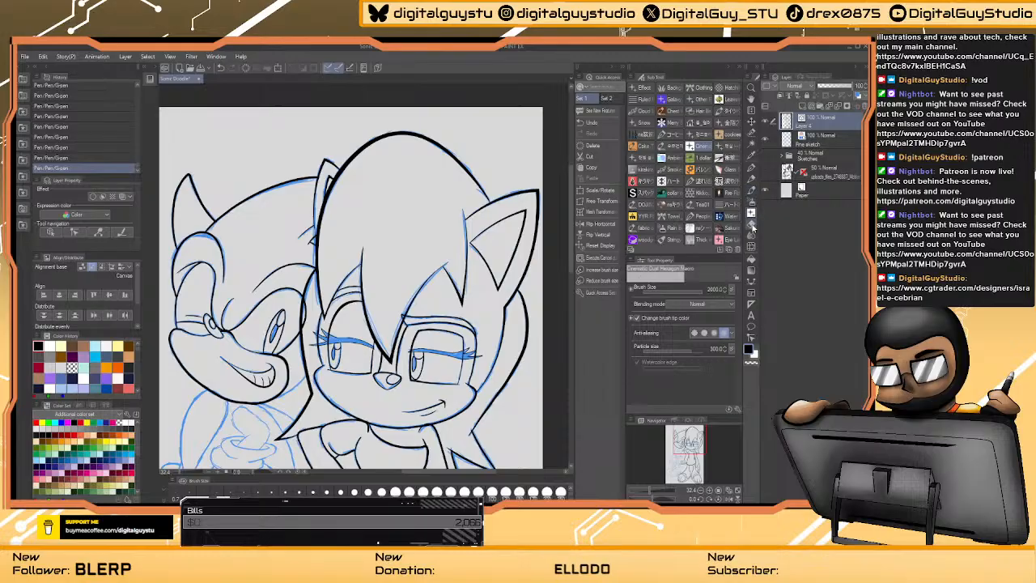
pyautogui.click(753, 227)
pyautogui.hotkey('ctrl', 'space')
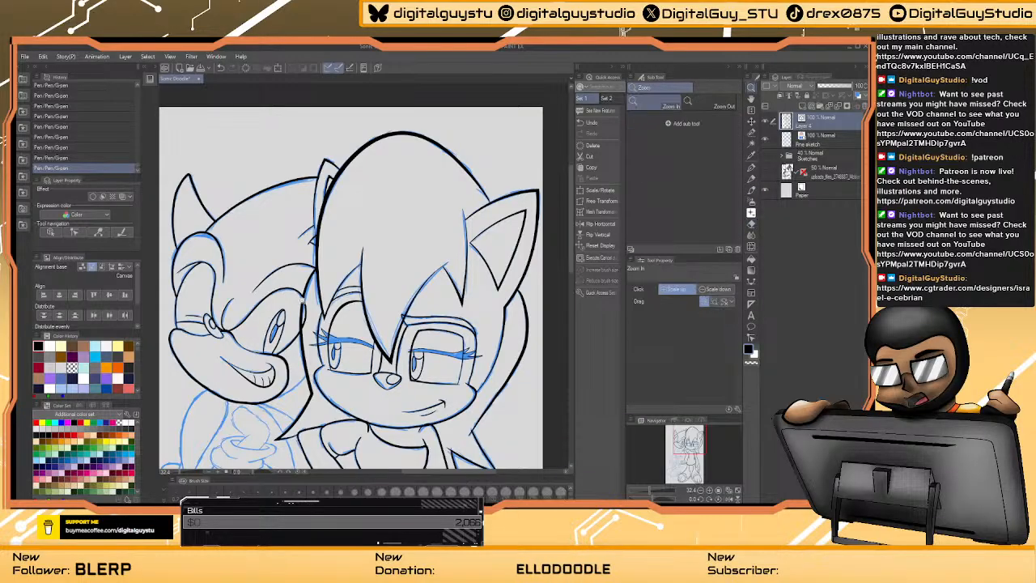
pyautogui.click(303, 300)
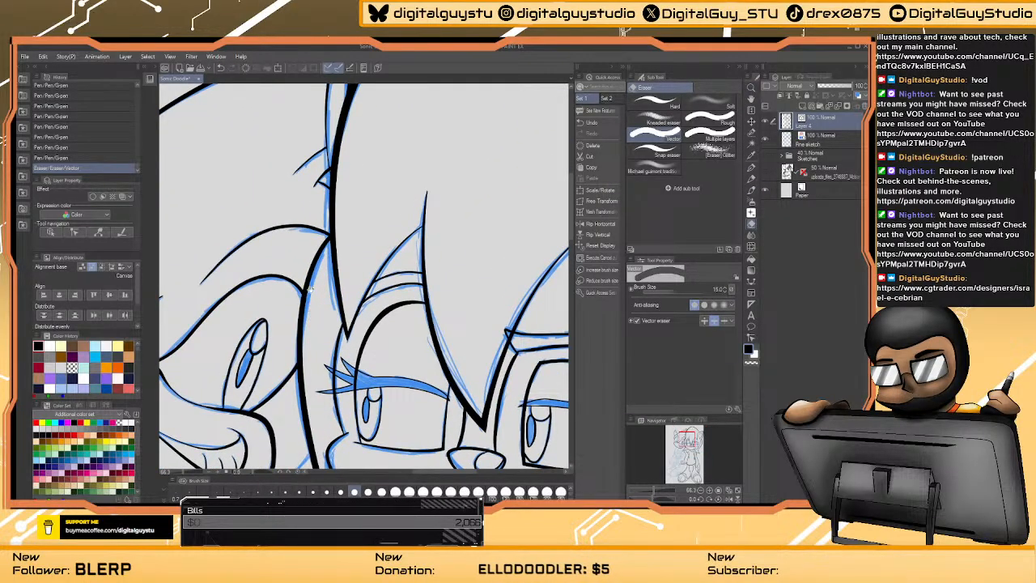
pyautogui.moveTo(309, 289); pyautogui.dragTo(313, 319)
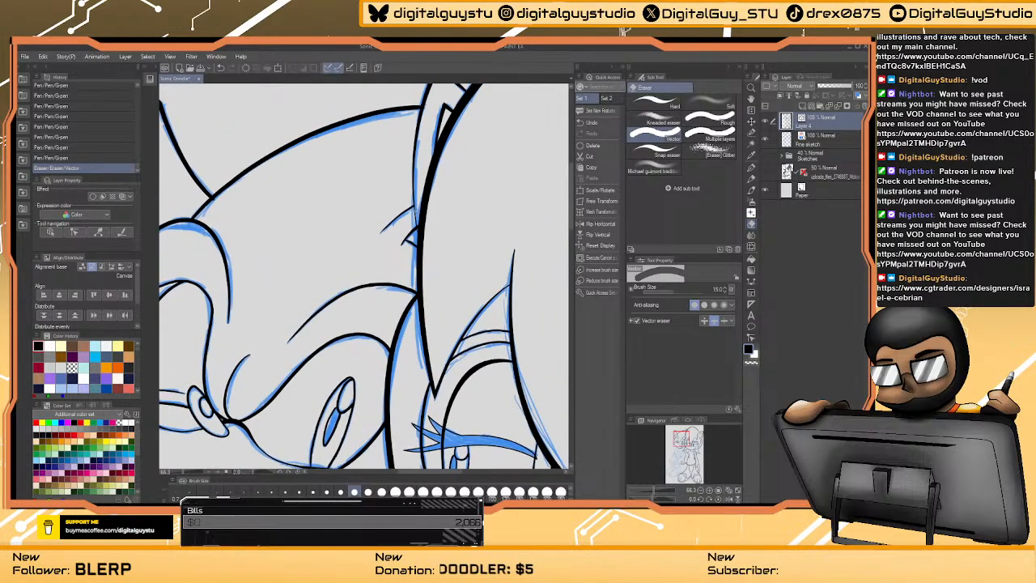
# - Trim the overlapping line ends where the ear tufts meet the hair outline with the vector eraser at size 5
pyautogui.moveTo(417, 218); pyautogui.dragTo(454, 174)
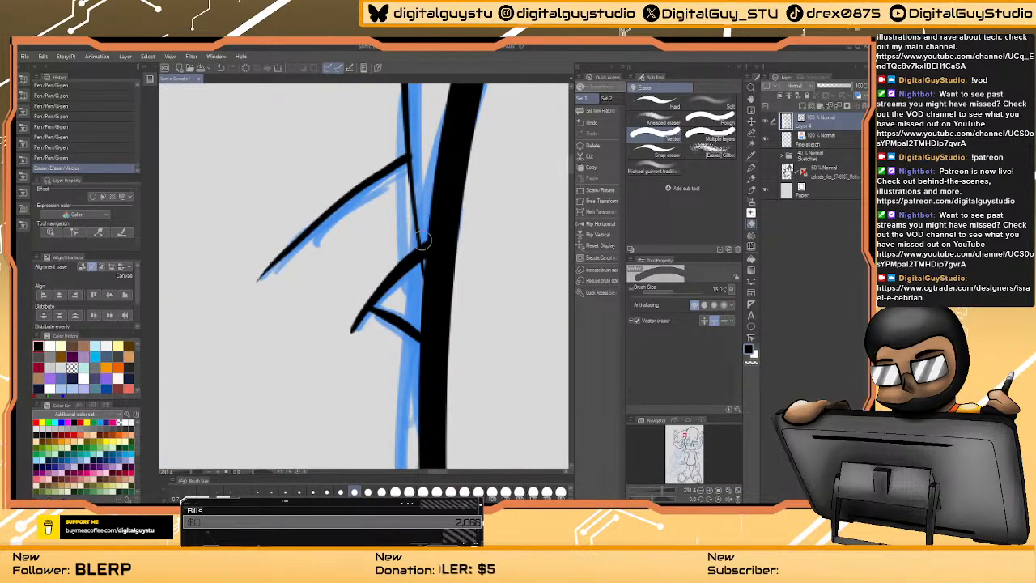
pyautogui.press('[')
pyautogui.press('[')
pyautogui.press('[')
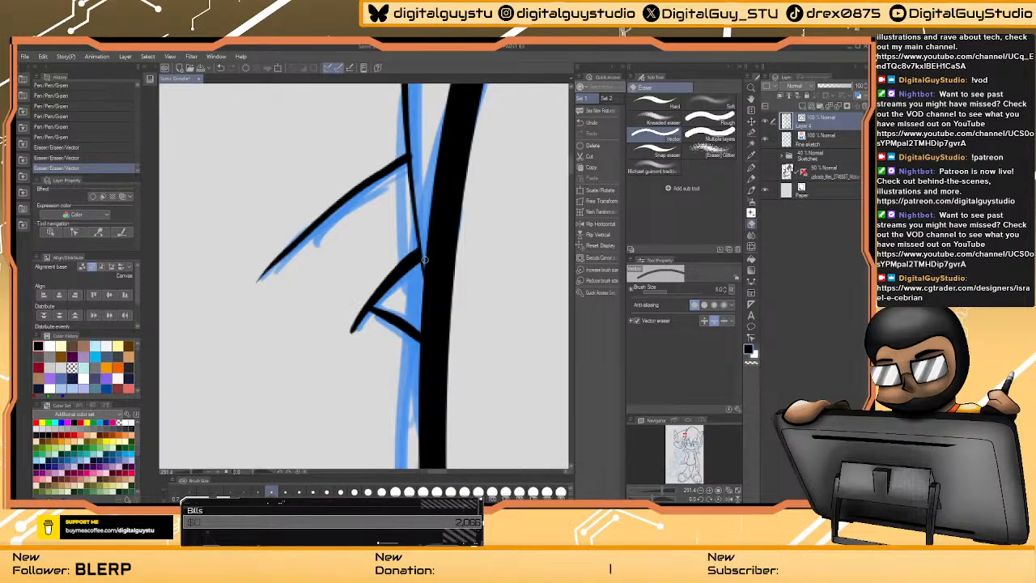
pyautogui.moveTo(424, 261); pyautogui.dragTo(395, 273)
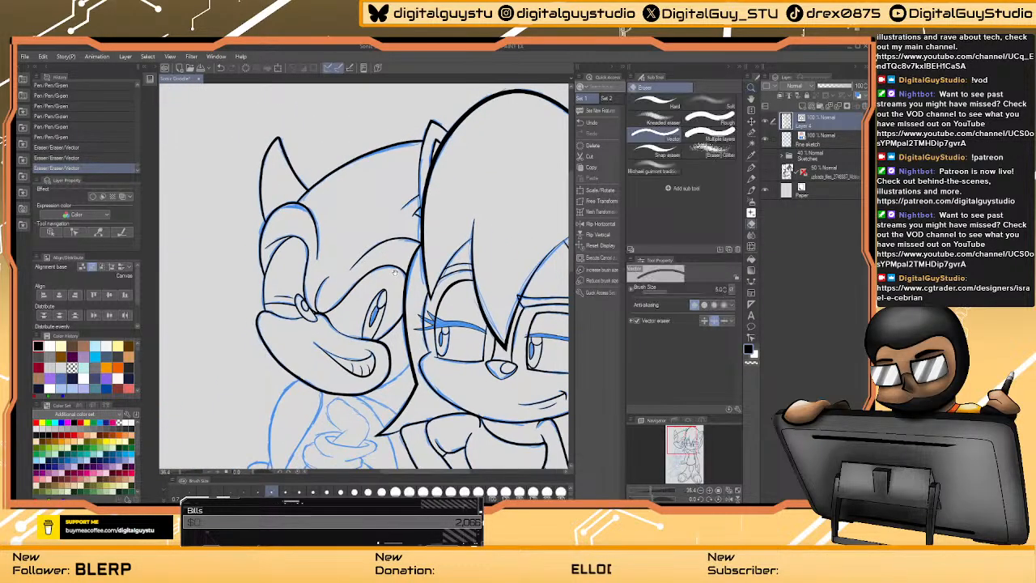
pyautogui.moveTo(457, 339)
pyautogui.mouseDown()
pyautogui.moveTo(403, 251)
pyautogui.moveTo(407, 201)
pyautogui.moveTo(394, 230)
pyautogui.mouseUp()
pyautogui.hotkey('ctrl', 'space')
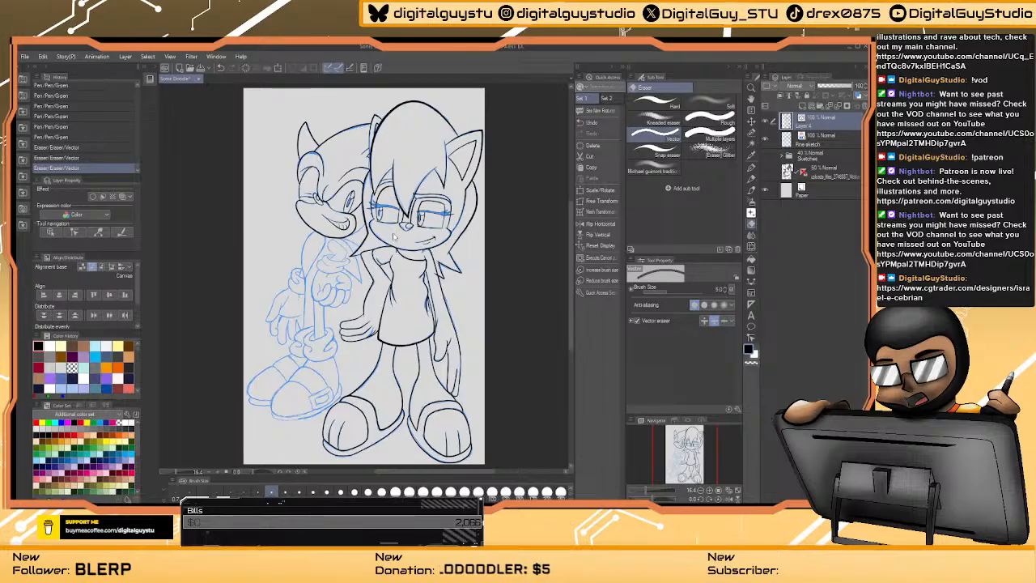
# - Save the drawing
pyautogui.hotkey('ctrl', 's')
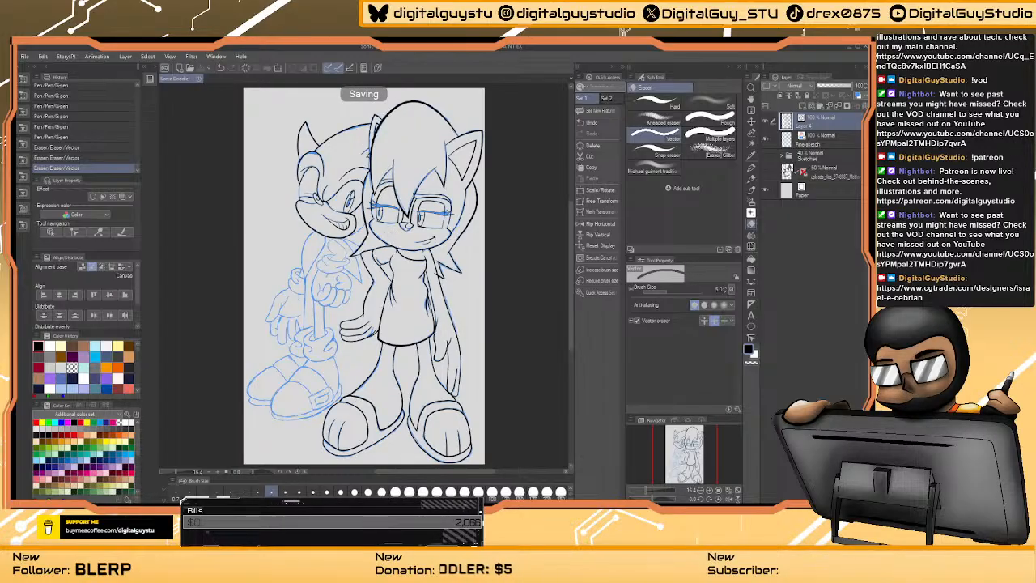
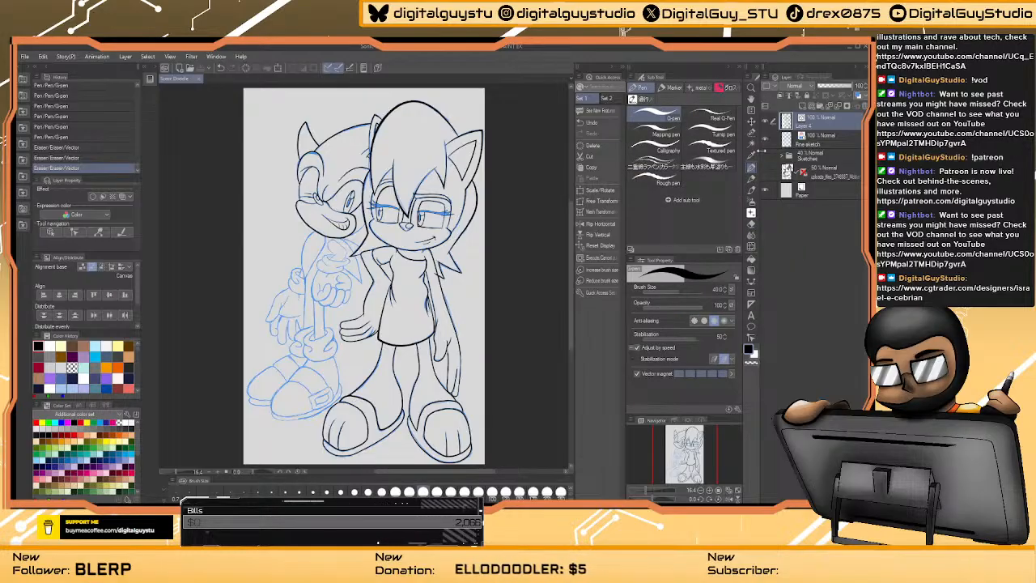
pyautogui.hotkey('ctrl', 'space')
pyautogui.moveTo(306, 289); pyautogui.dragTo(349, 283)
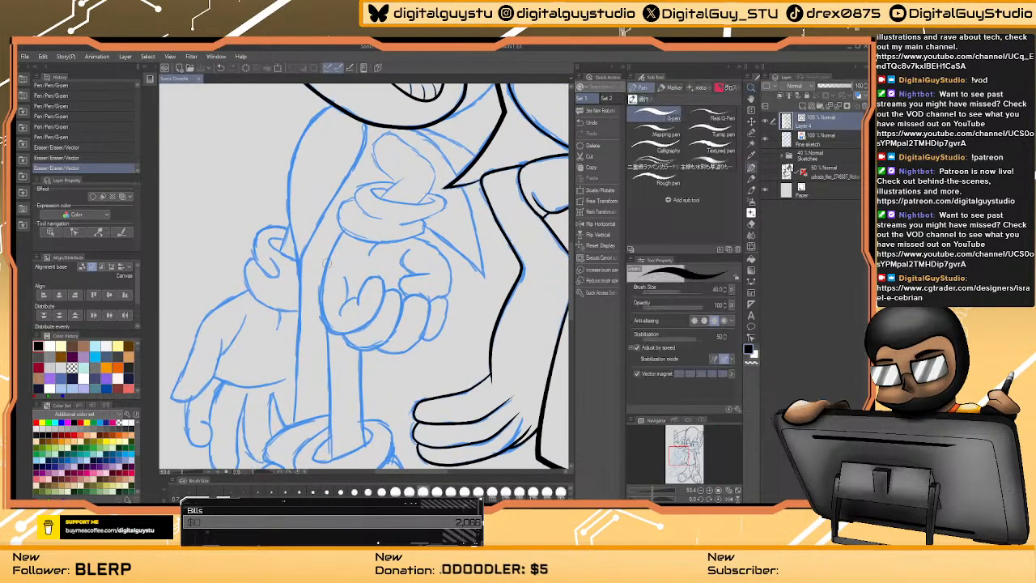
pyautogui.press('space')
pyautogui.moveTo(341, 171); pyautogui.dragTo(342, 239)
pyautogui.hotkey('ctrl', 'space')
pyautogui.moveTo(345, 300); pyautogui.dragTo(342, 223)
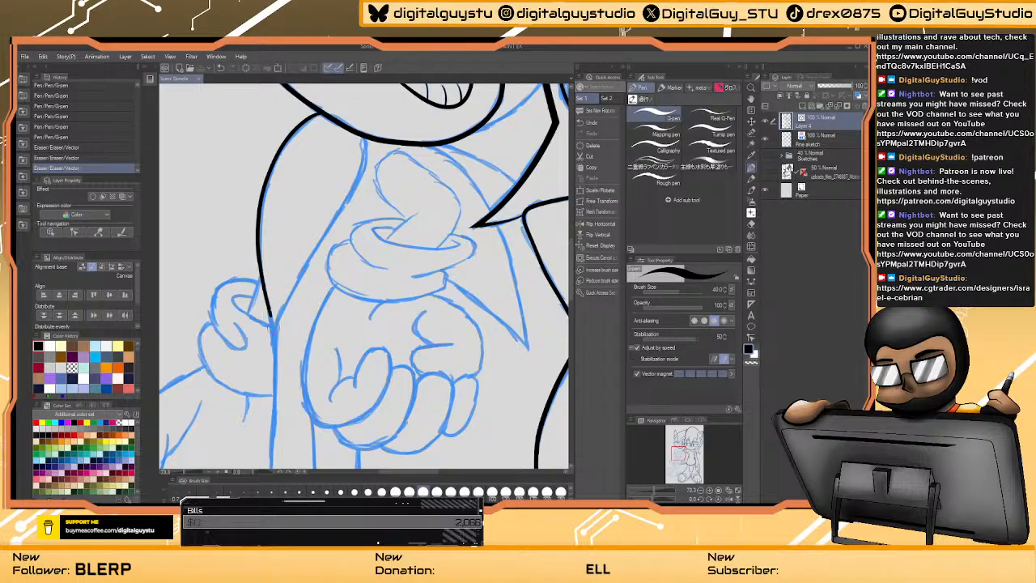
pyautogui.moveTo(268, 315); pyautogui.dragTo(274, 361)
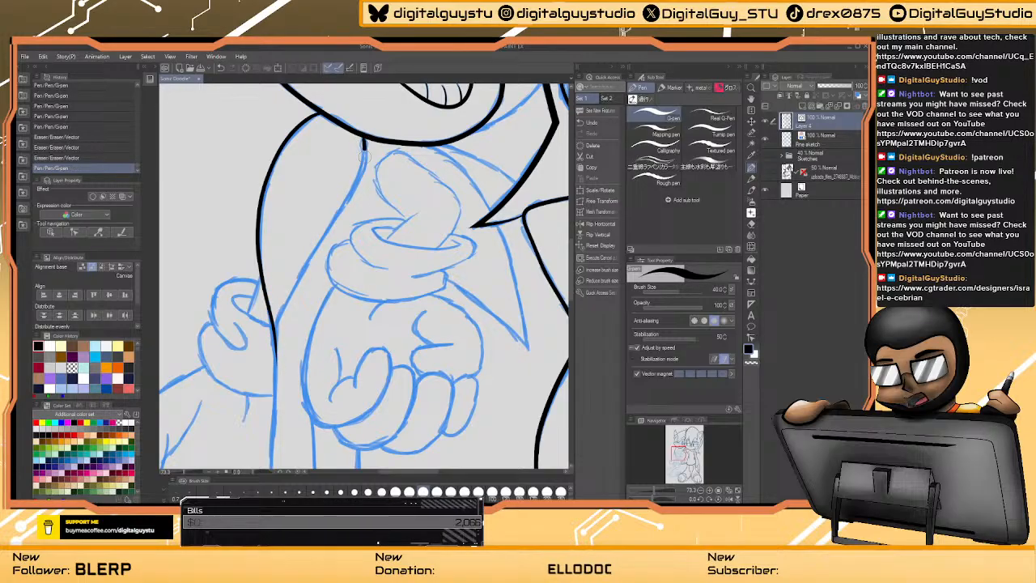
pyautogui.moveTo(365, 144)
pyautogui.mouseDown()
pyautogui.moveTo(342, 215)
pyautogui.moveTo(293, 290)
pyautogui.moveTo(273, 392)
pyautogui.mouseUp()
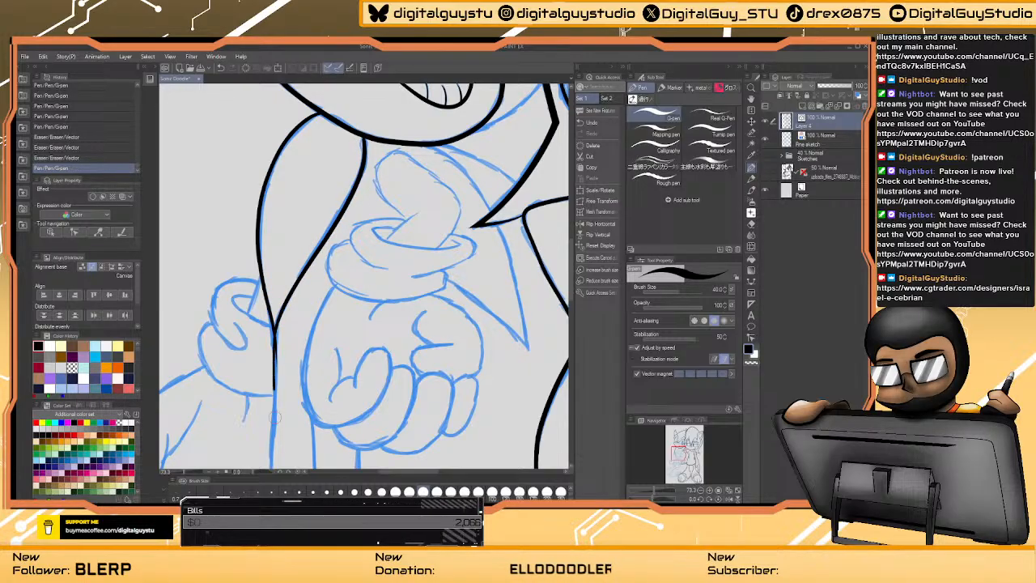
pyautogui.hotkey('ctrl', 'z')
pyautogui.hotkey('ctrl', 'z')
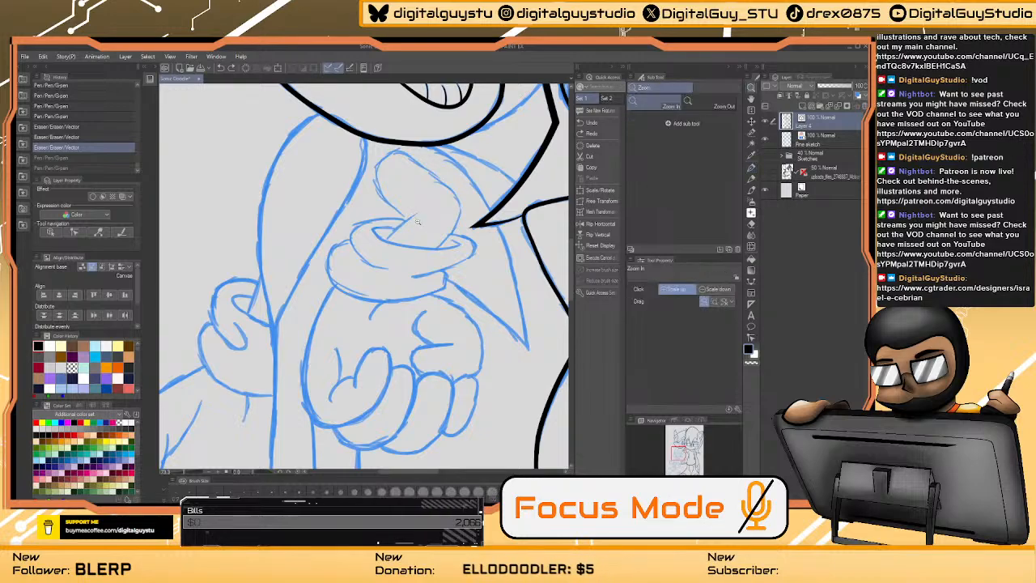
# - Ink the outline of Sonic's bent arm down into the glove cuff with the G-pen at size 20
pyautogui.scroll(3, 431, 212)
pyautogui.moveTo(431, 212); pyautogui.dragTo(410, 228)
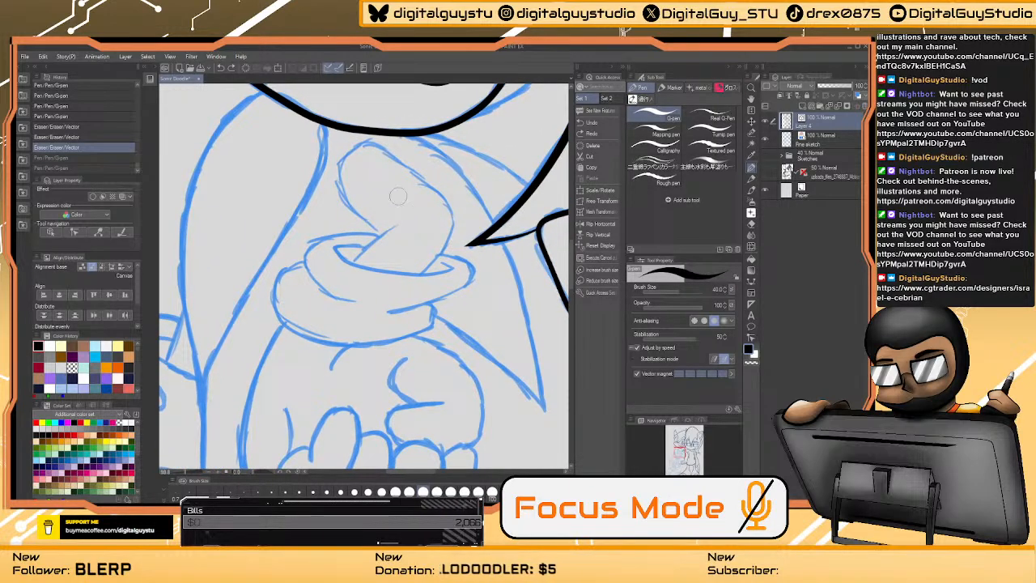
pyautogui.press('[')
pyautogui.press('[')
pyautogui.press('[')
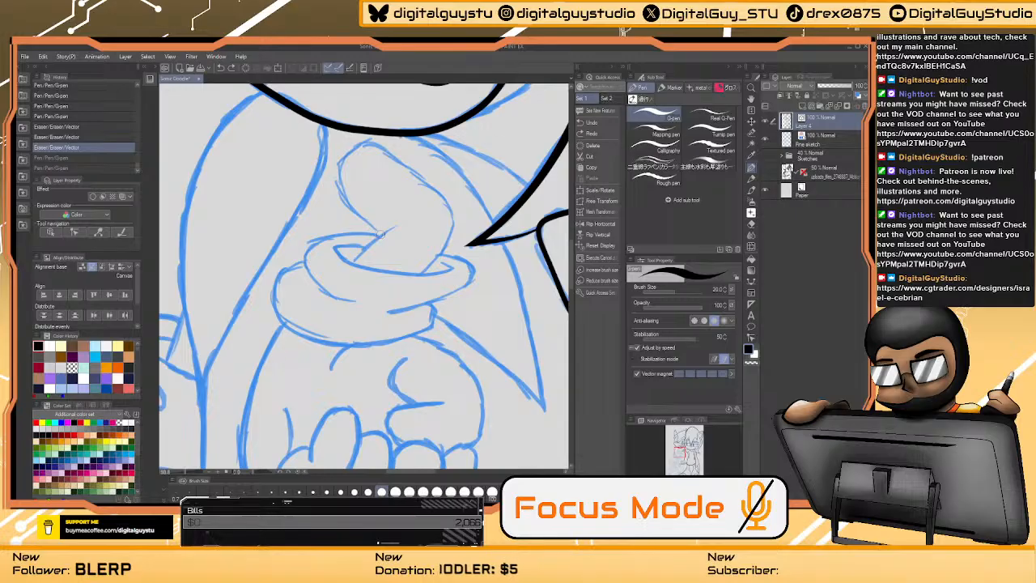
pyautogui.moveTo(381, 235); pyautogui.dragTo(361, 216)
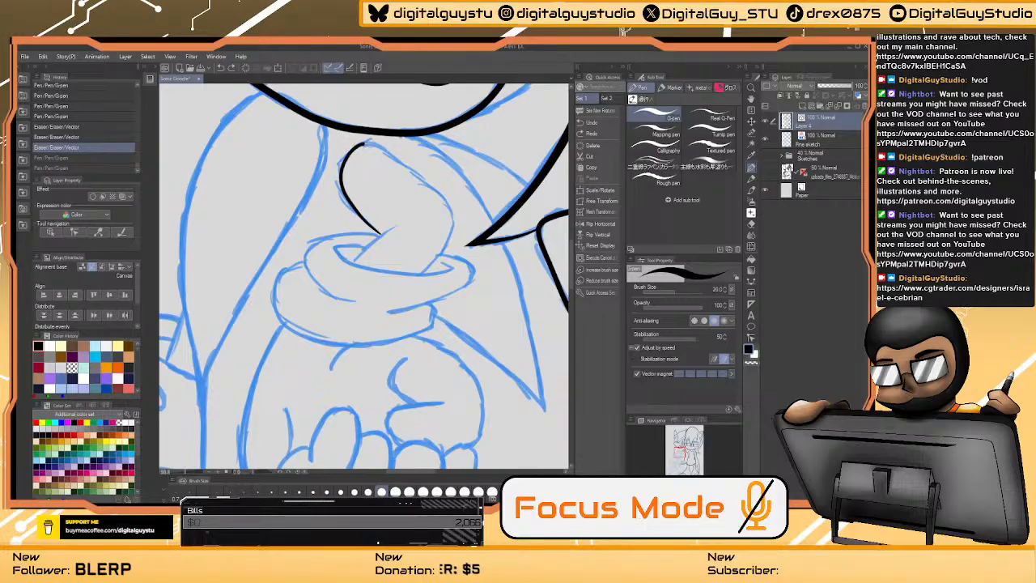
pyautogui.moveTo(444, 244); pyautogui.dragTo(424, 276)
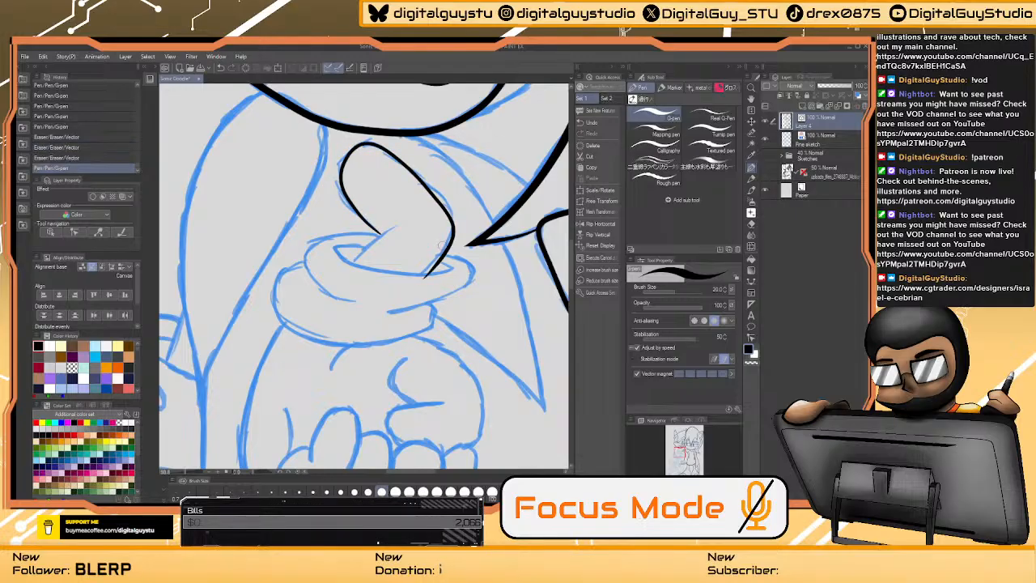
pyautogui.hotkey('ctrl', 'z')
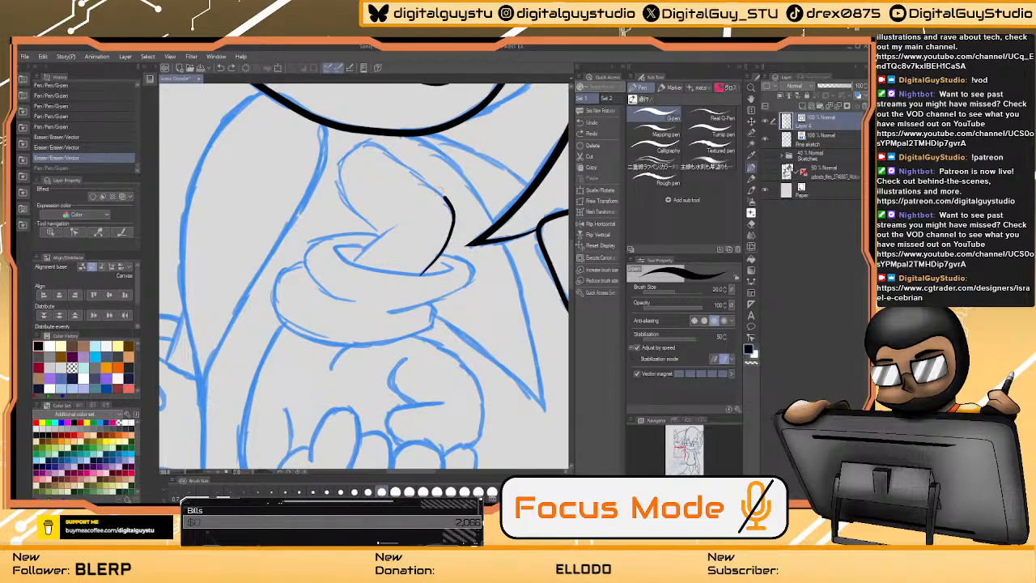
pyautogui.moveTo(444, 198)
pyautogui.mouseDown()
pyautogui.moveTo(385, 150)
pyautogui.moveTo(353, 152)
pyautogui.moveTo(345, 192)
pyautogui.moveTo(378, 236)
pyautogui.moveTo(389, 231)
pyautogui.moveTo(349, 267)
pyautogui.mouseUp()
# - Ink the upper ring of Sonic's glove cuff around the arm, including its inner opening
pyautogui.scroll(-3, 435, 197)
pyautogui.scroll(-1, 433, 198)
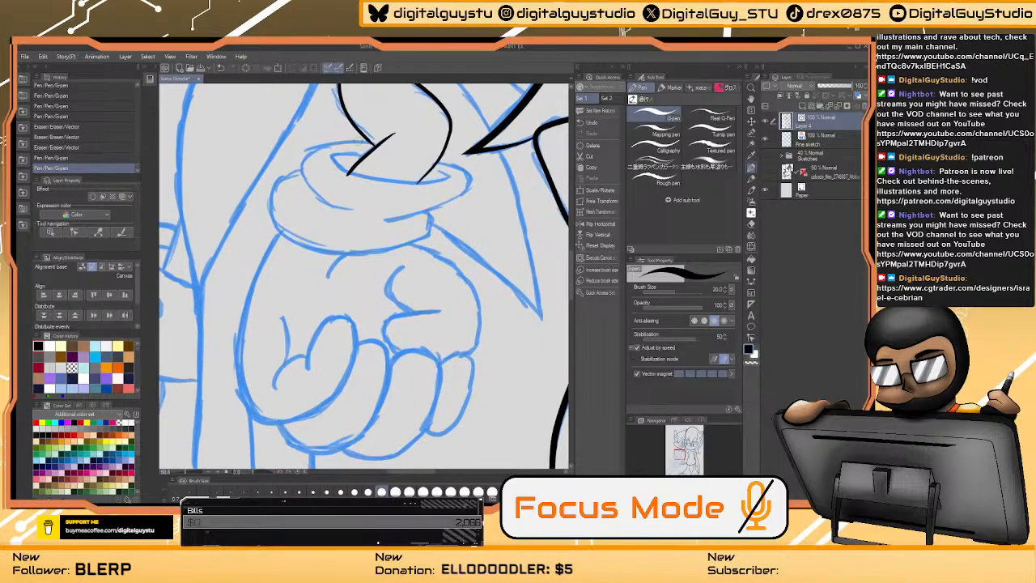
pyautogui.moveTo(371, 139)
pyautogui.mouseDown()
pyautogui.moveTo(312, 154)
pyautogui.moveTo(370, 212)
pyautogui.mouseUp()
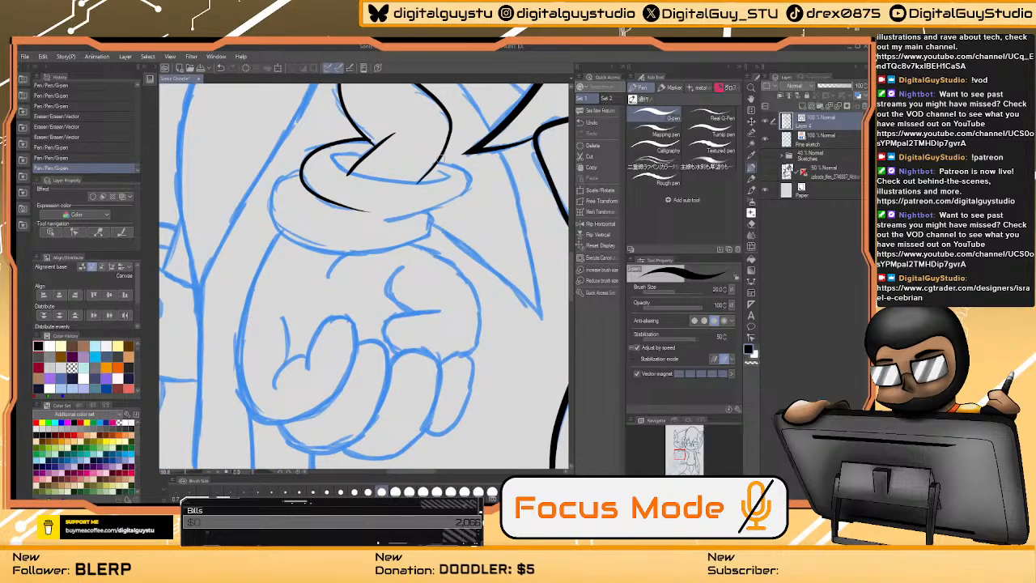
pyautogui.moveTo(443, 160)
pyautogui.mouseDown()
pyautogui.moveTo(471, 185)
pyautogui.moveTo(401, 229)
pyautogui.moveTo(410, 223)
pyautogui.mouseUp()
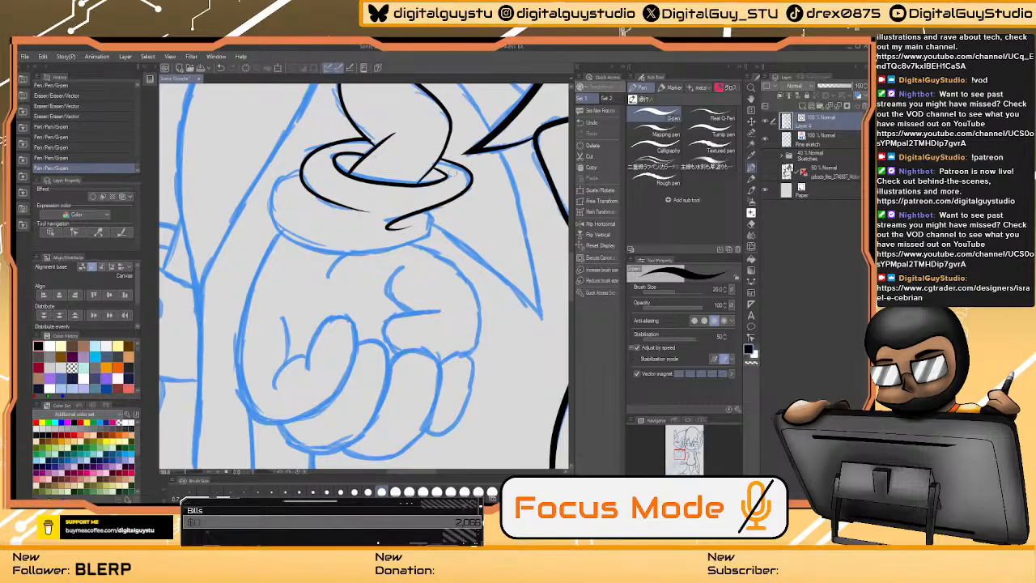
# - Ink the lower roll of the glove cuff, redrawing the curve until it joins the upper ring cleanly
pyautogui.moveTo(442, 224); pyautogui.dragTo(475, 212)
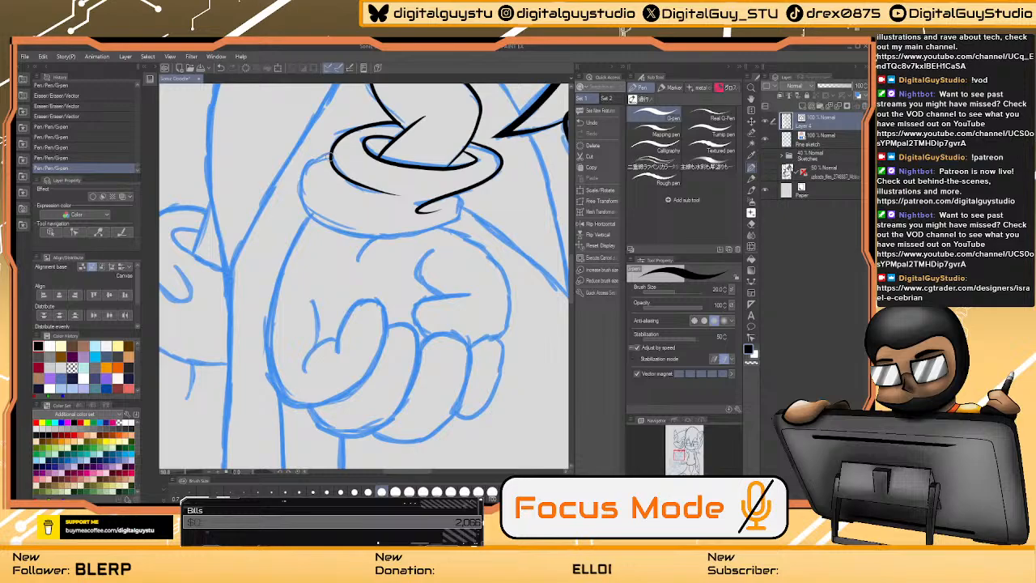
pyautogui.moveTo(307, 208)
pyautogui.mouseDown()
pyautogui.moveTo(357, 232)
pyautogui.moveTo(397, 235)
pyautogui.mouseUp()
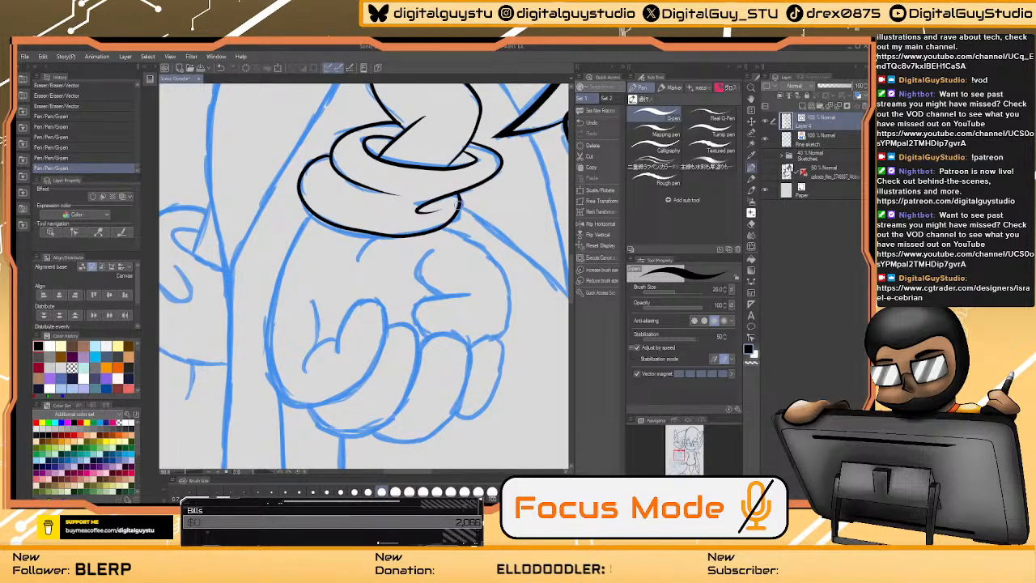
pyautogui.hotkey('ctrl', 'z')
pyautogui.moveTo(335, 160)
pyautogui.mouseDown()
pyautogui.moveTo(300, 190)
pyautogui.moveTo(310, 209)
pyautogui.moveTo(350, 229)
pyautogui.moveTo(413, 236)
pyautogui.moveTo(446, 229)
pyautogui.moveTo(459, 191)
pyautogui.mouseUp()
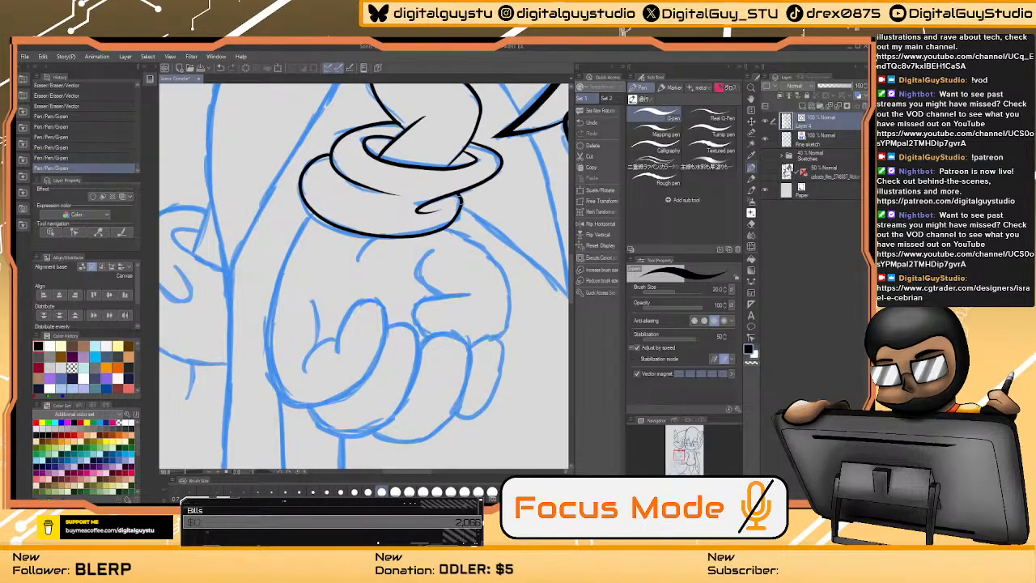
pyautogui.hotkey('ctrl', 'z')
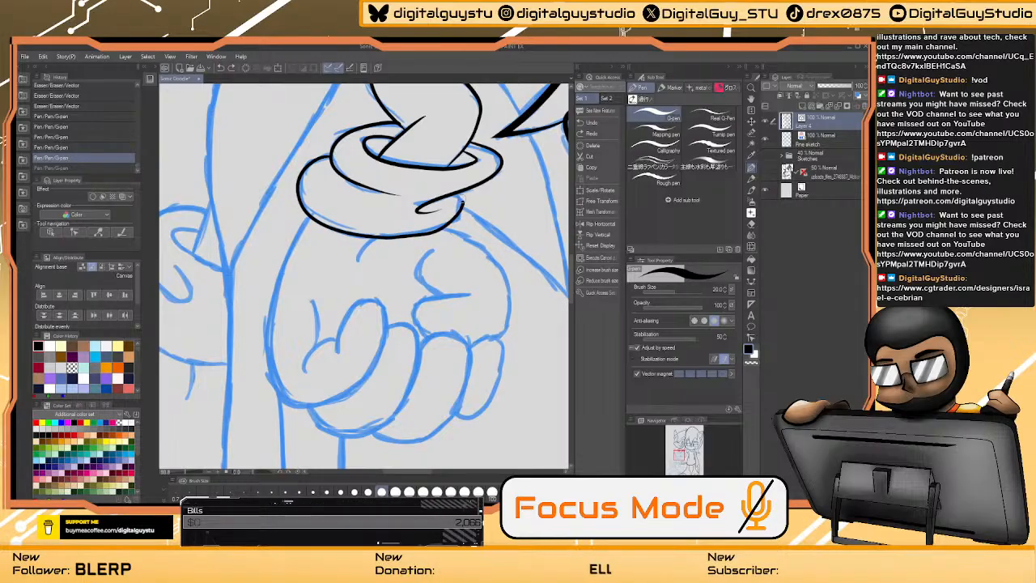
pyautogui.moveTo(458, 204); pyautogui.dragTo(461, 190)
pyautogui.hotkey('ctrl', 'z')
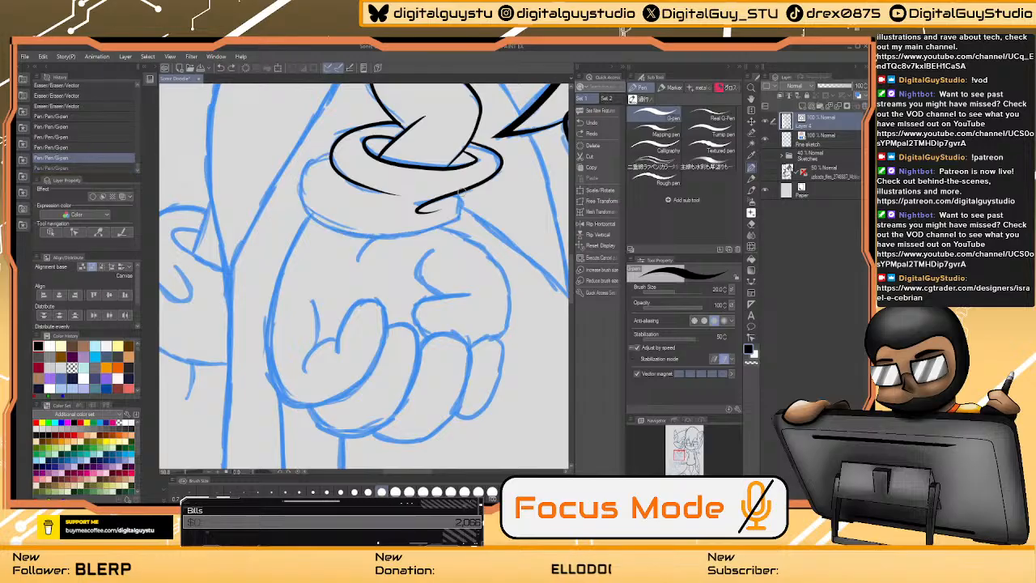
pyautogui.moveTo(334, 152)
pyautogui.mouseDown()
pyautogui.moveTo(297, 182)
pyautogui.moveTo(299, 204)
pyautogui.moveTo(318, 221)
pyautogui.moveTo(398, 237)
pyautogui.moveTo(430, 231)
pyautogui.moveTo(460, 191)
pyautogui.mouseUp()
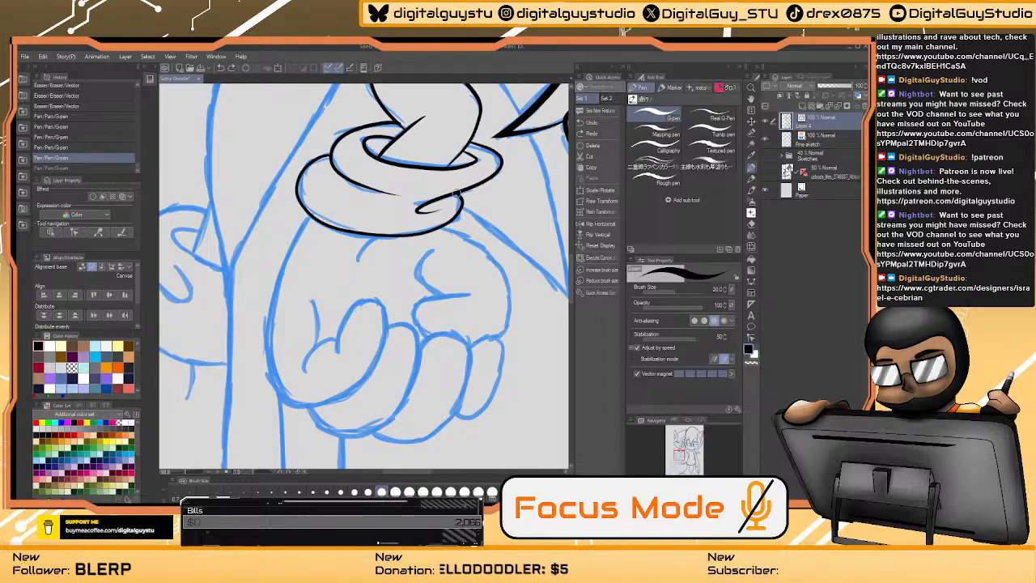
# - Ink the gloved hand below the cuff, covering its outer outline, the curled fingers, the thumb and the palm creases
pyautogui.scroll(-2, 381, 243)
pyautogui.moveTo(310, 163); pyautogui.dragTo(269, 275)
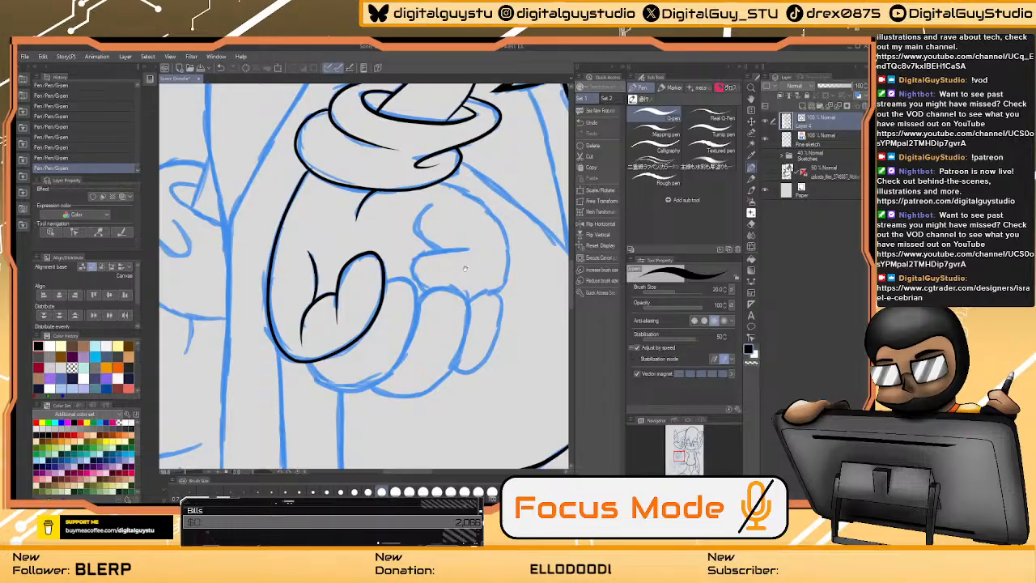
pyautogui.moveTo(465, 268); pyautogui.dragTo(445, 224)
pyautogui.moveTo(357, 238)
pyautogui.mouseDown()
pyautogui.moveTo(394, 239)
pyautogui.moveTo(394, 274)
pyautogui.moveTo(371, 322)
pyautogui.moveTo(330, 346)
pyautogui.moveTo(285, 325)
pyautogui.mouseUp()
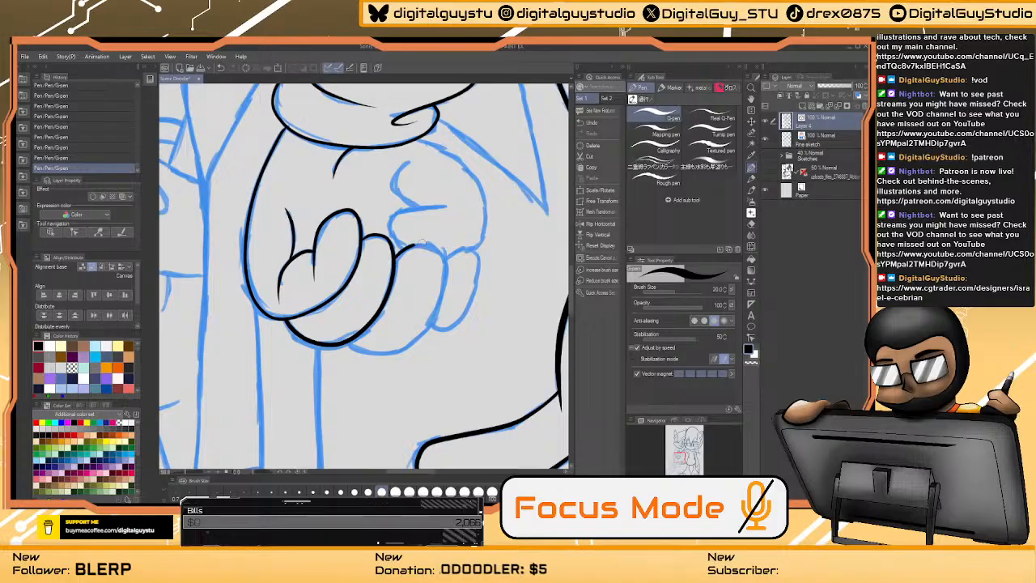
pyautogui.moveTo(421, 241)
pyautogui.mouseDown()
pyautogui.moveTo(442, 252)
pyautogui.moveTo(445, 293)
pyautogui.moveTo(422, 336)
pyautogui.moveTo(376, 356)
pyautogui.moveTo(344, 342)
pyautogui.mouseUp()
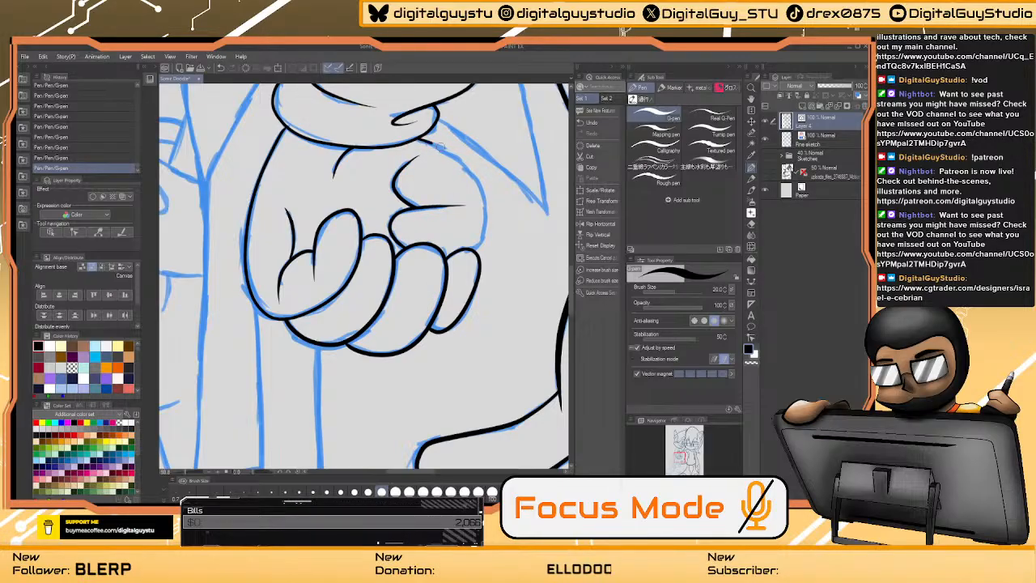
pyautogui.moveTo(442, 146)
pyautogui.mouseDown()
pyautogui.moveTo(468, 167)
pyautogui.moveTo(485, 211)
pyautogui.moveTo(476, 248)
pyautogui.moveTo(471, 242)
pyautogui.mouseUp()
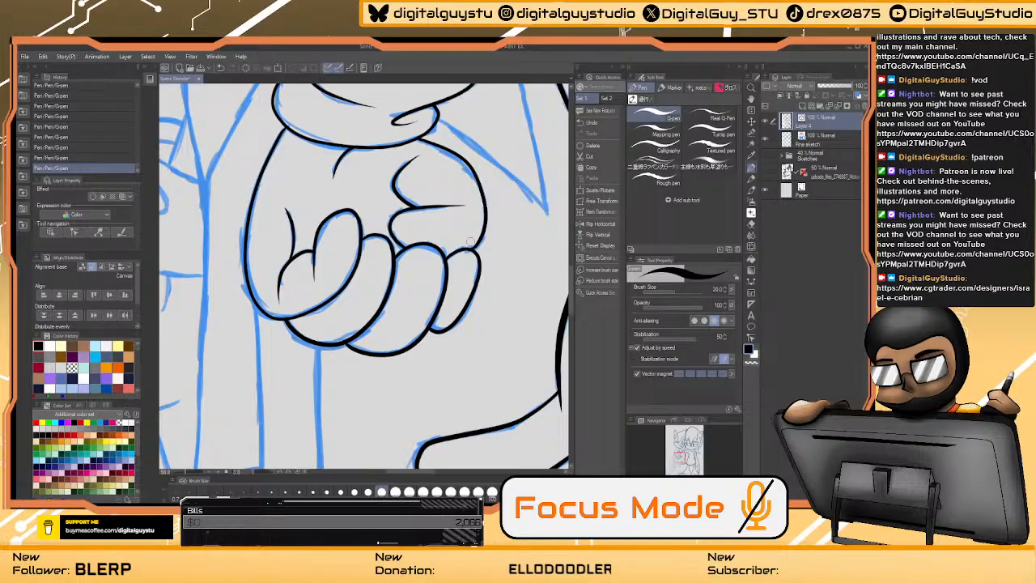
pyautogui.moveTo(371, 177); pyautogui.dragTo(328, 448)
pyautogui.moveTo(395, 251)
pyautogui.mouseDown()
pyautogui.moveTo(320, 150)
pyautogui.moveTo(369, 180)
pyautogui.moveTo(409, 274)
pyautogui.moveTo(434, 402)
pyautogui.mouseUp()
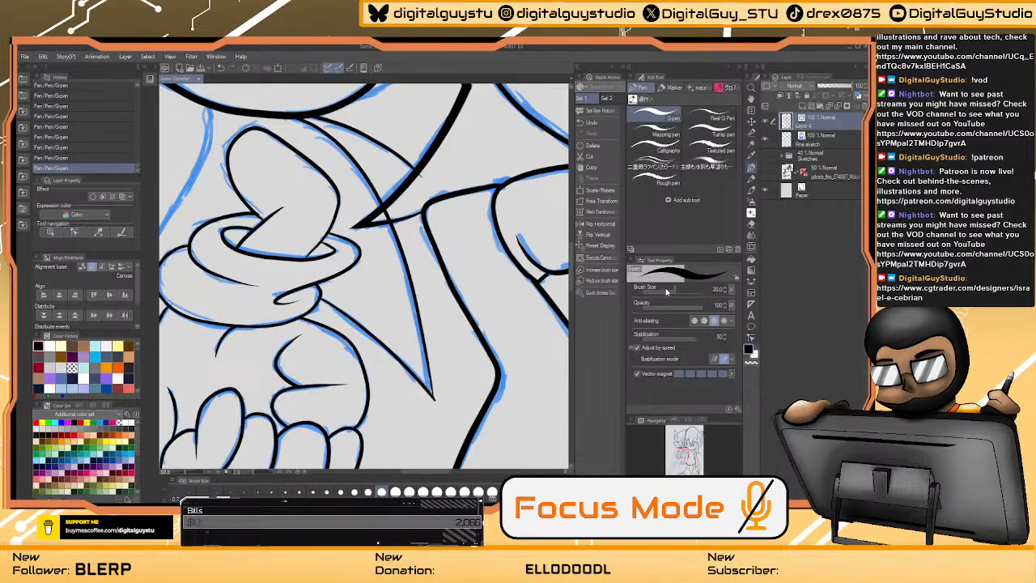
pyautogui.hotkey('ctrl', 'z')
pyautogui.hotkey('ctrl', 'z')
pyautogui.hotkey('ctrl', 'z')
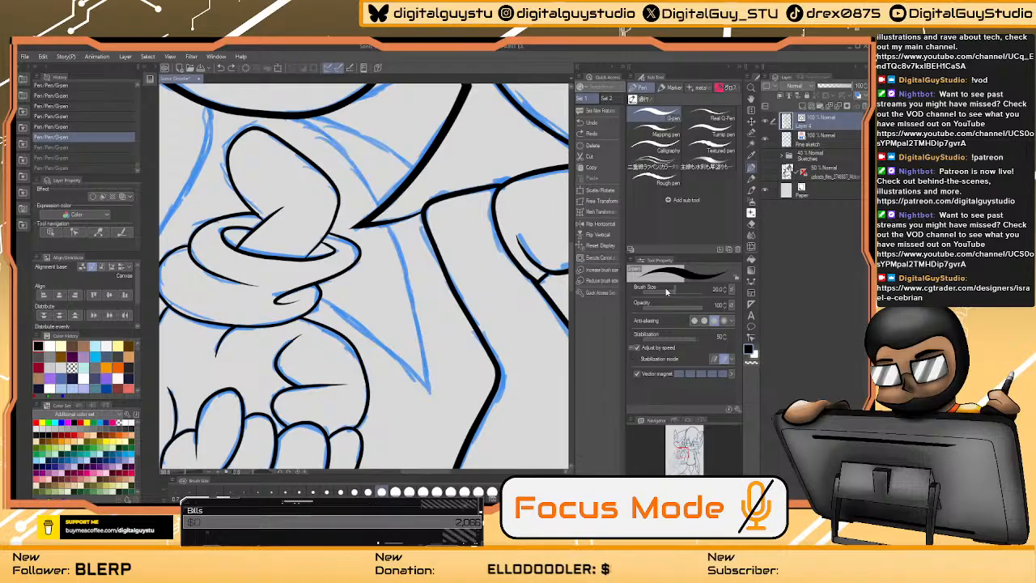
# - Ink both edges of the pointed spike beside Sonic's hand with the Bezier curve tool at size 5, meeting at the tip
pyautogui.click(752, 260)
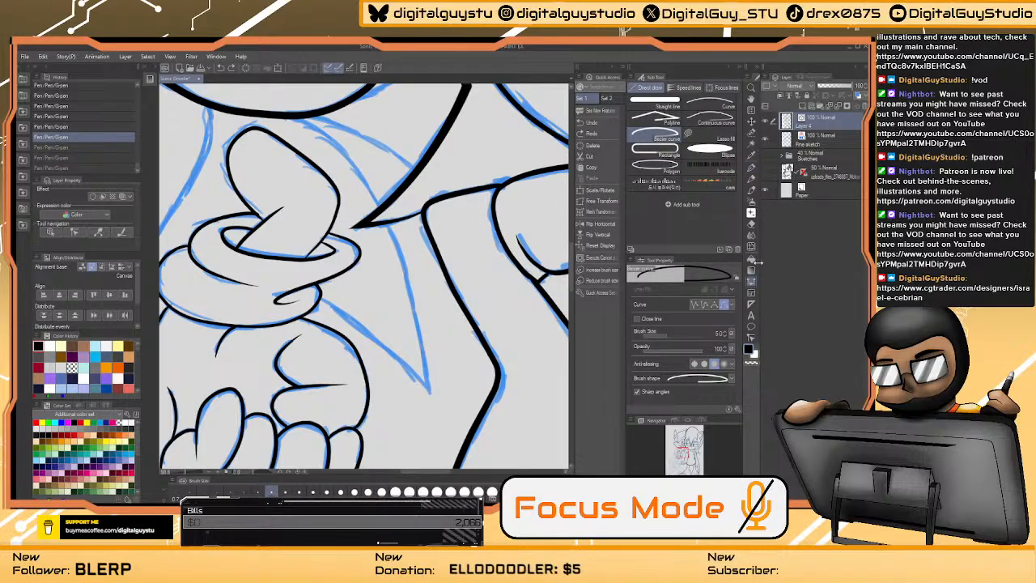
pyautogui.click(296, 118)
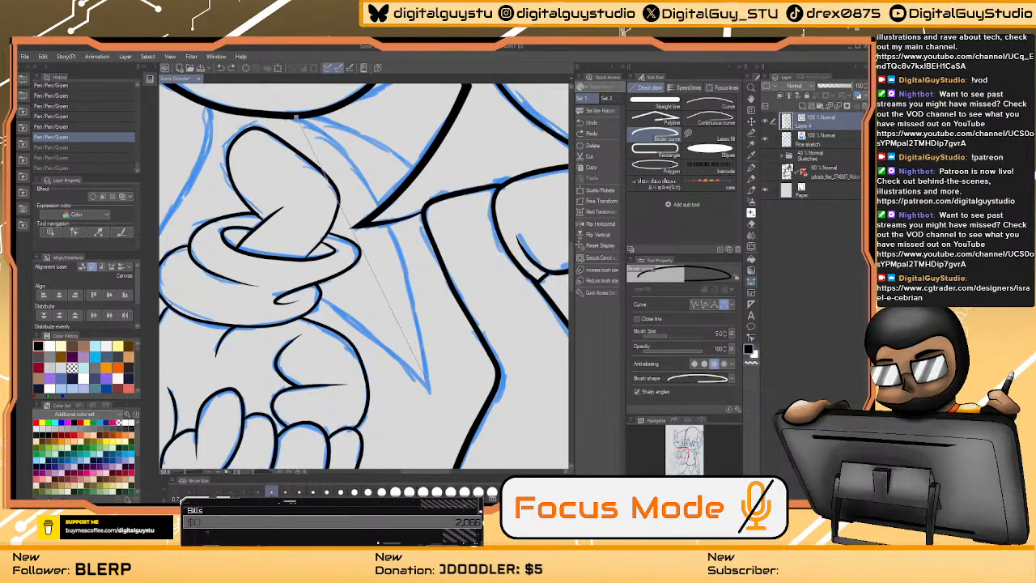
pyautogui.click(425, 245)
pyautogui.scroll(-3, 438, 467)
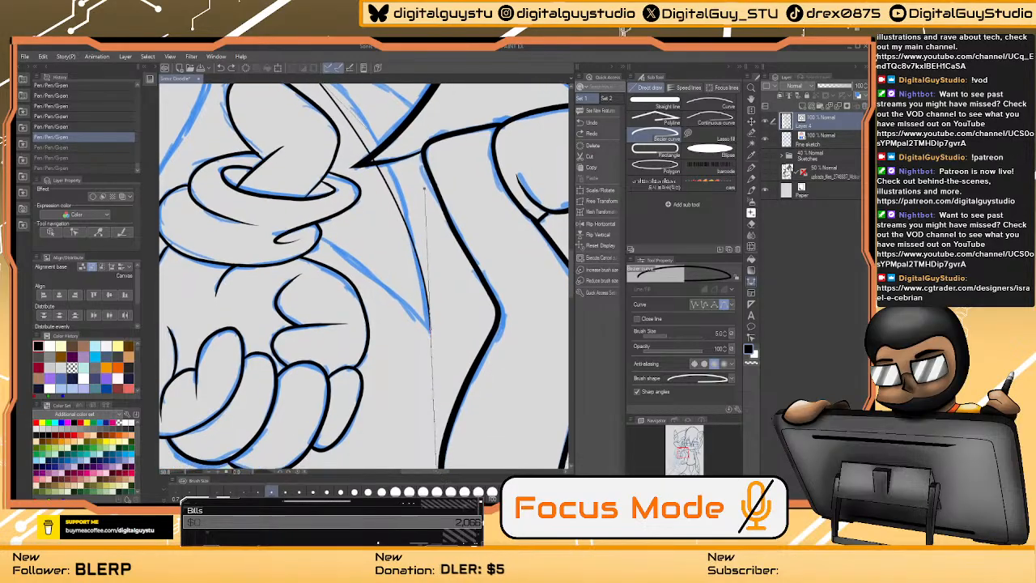
pyautogui.scroll(-4, 438, 467)
pyautogui.scroll(-2, 453, 468)
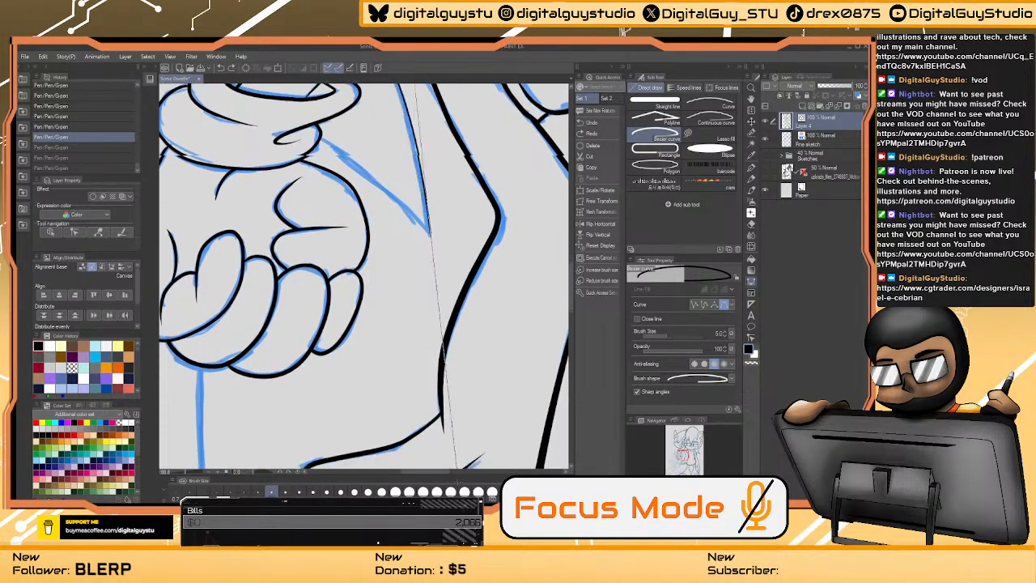
pyautogui.scroll(-2, 458, 467)
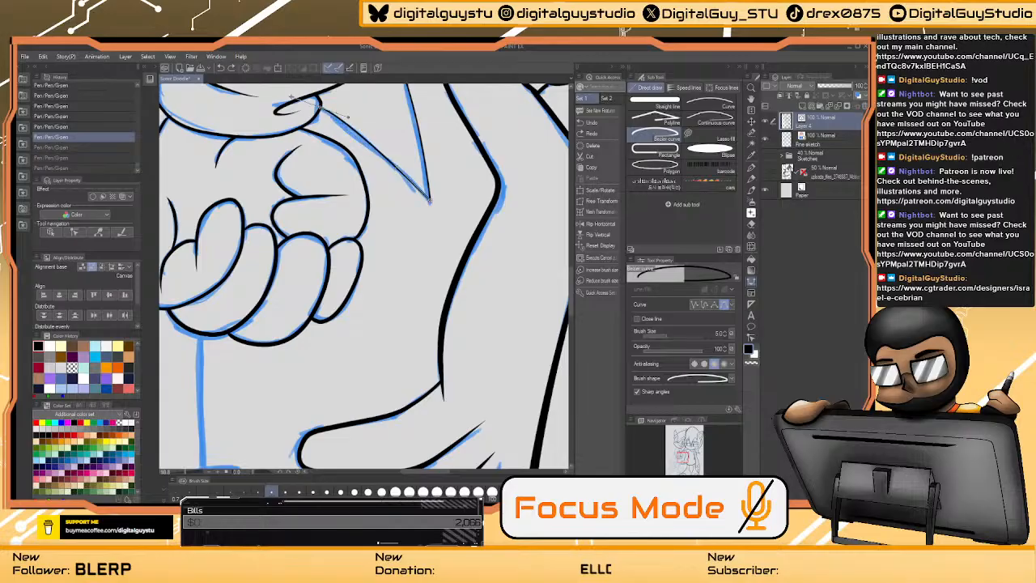
pyautogui.doubleClick(422, 265)
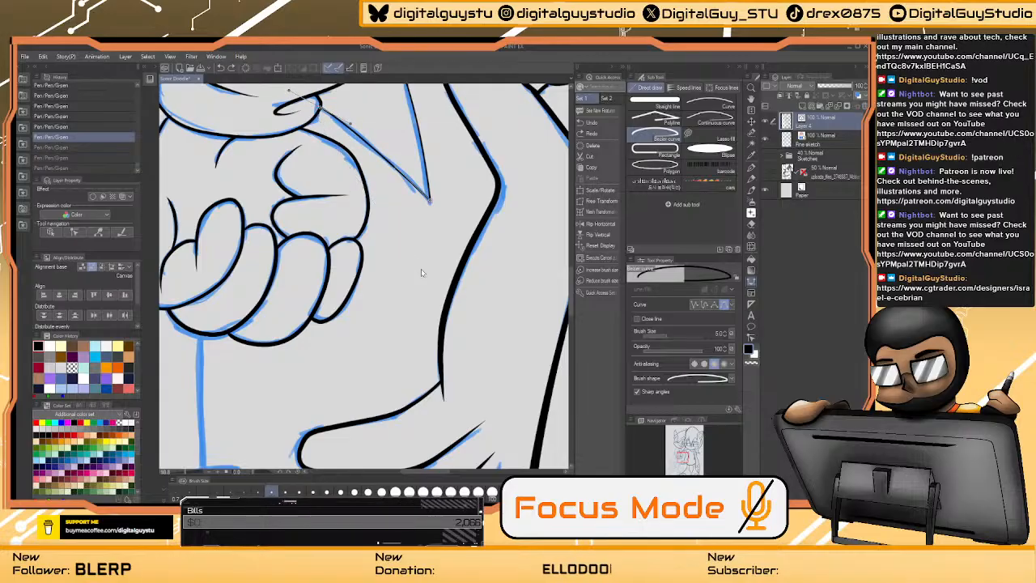
# - Ink two Bezier curves from under Sonic's chin, one across the spike beside his hand and one up to the head outline
pyautogui.scroll(5, 425, 283)
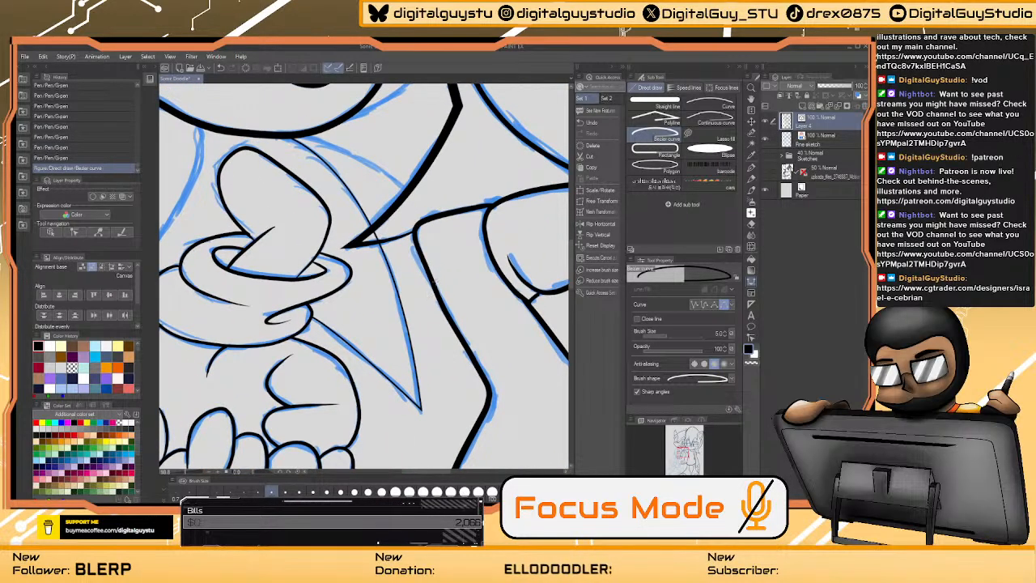
pyautogui.scroll(2, 427, 293)
pyautogui.click(275, 205)
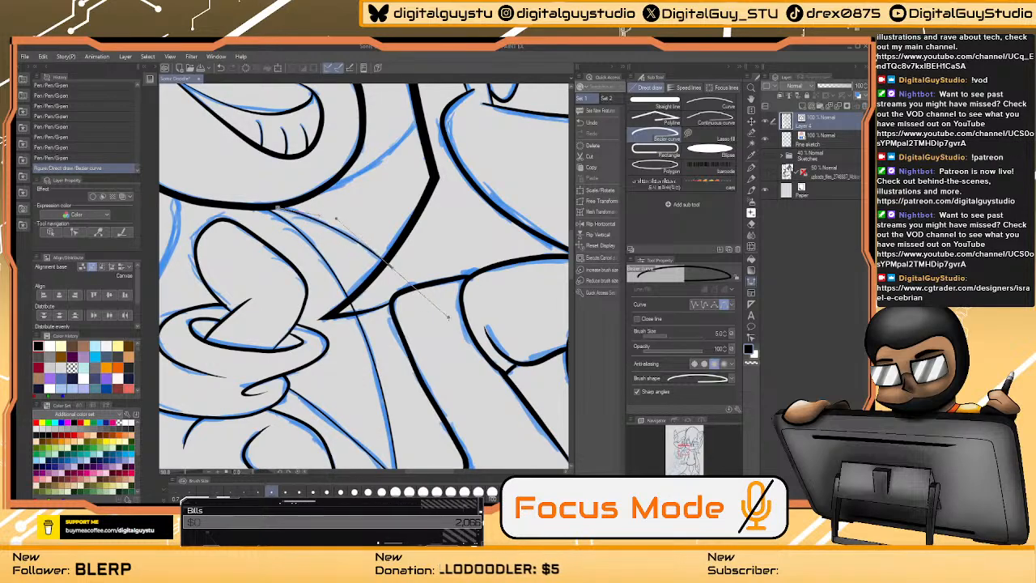
pyautogui.moveTo(452, 287); pyautogui.dragTo(451, 253)
pyautogui.doubleClick(451, 254)
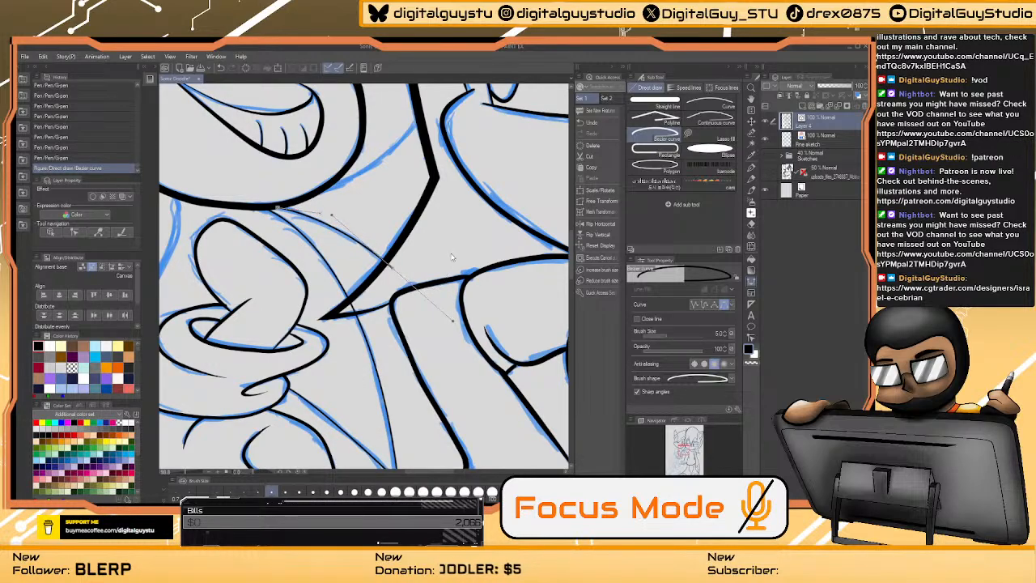
pyautogui.moveTo(318, 190); pyautogui.dragTo(308, 335)
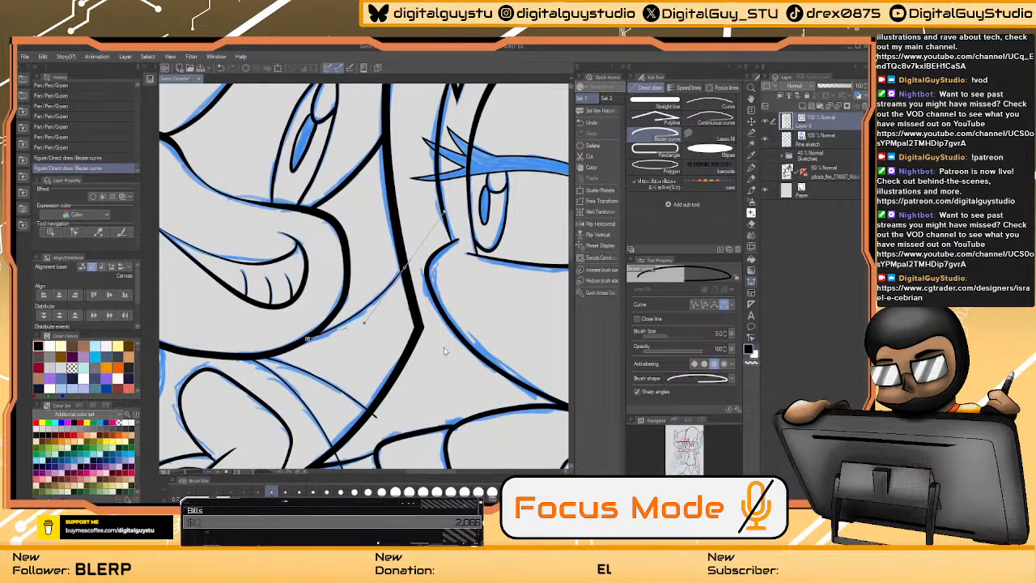
# - Thicken the ends of the spike curves and chin curves by adjusting line width at their control points
pyautogui.scroll(-5, 468, 244)
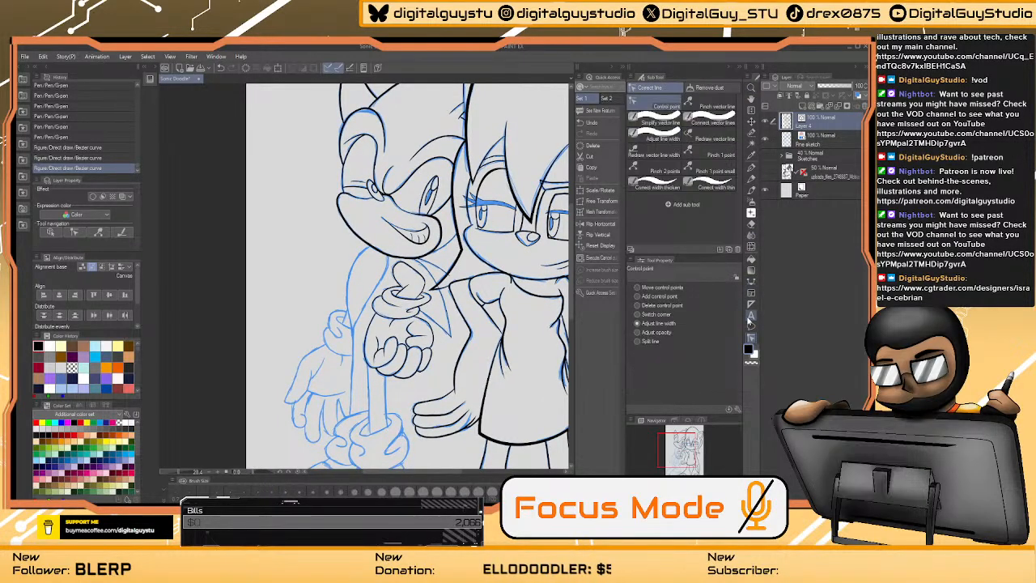
pyautogui.hotkey('ctrl', 'space')
pyautogui.click(430, 264)
pyautogui.click(430, 263)
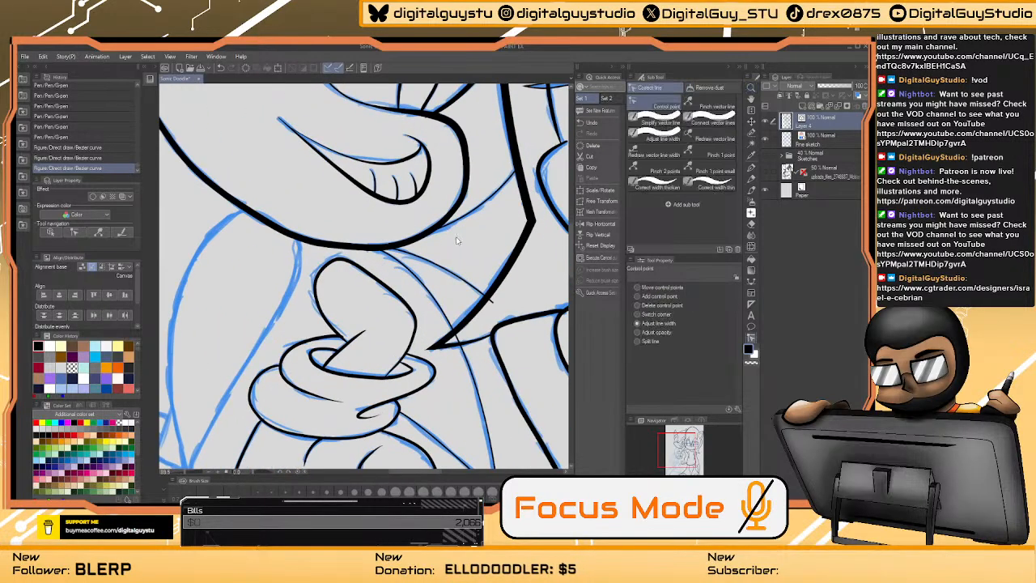
pyautogui.scroll(2, 402, 365)
pyautogui.moveTo(402, 364); pyautogui.dragTo(405, 368)
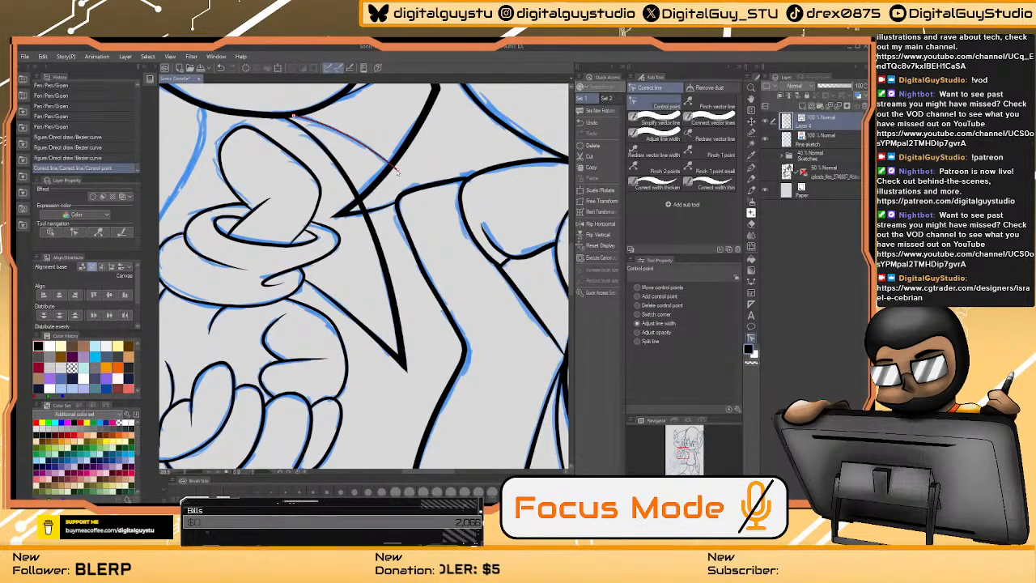
pyautogui.moveTo(397, 171)
pyautogui.mouseDown()
pyautogui.moveTo(301, 118)
pyautogui.moveTo(411, 271)
pyautogui.mouseUp()
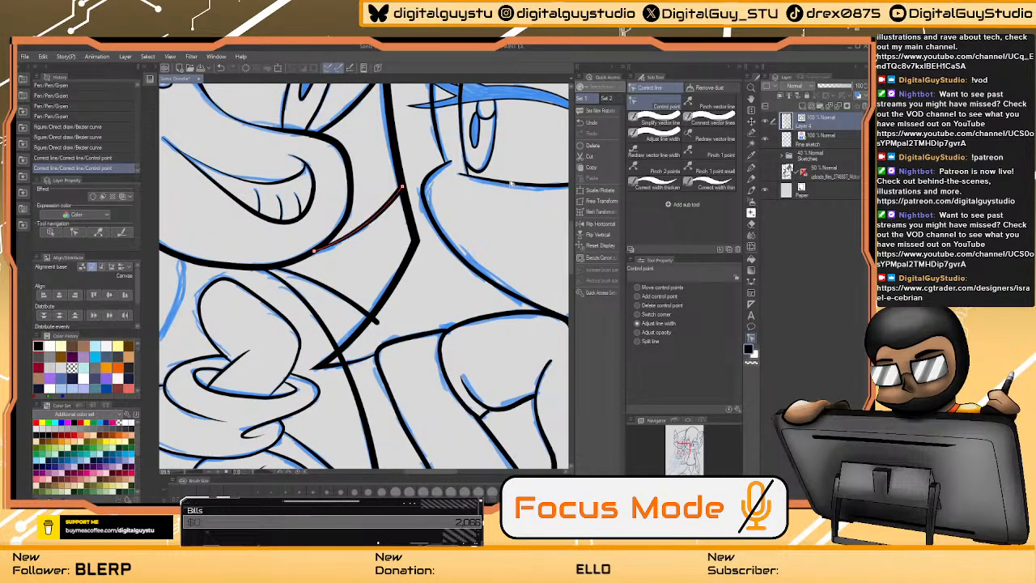
pyautogui.moveTo(511, 184); pyautogui.dragTo(486, 195)
pyautogui.moveTo(398, 314)
pyautogui.mouseDown()
pyautogui.moveTo(375, 215)
pyautogui.moveTo(443, 245)
pyautogui.mouseUp()
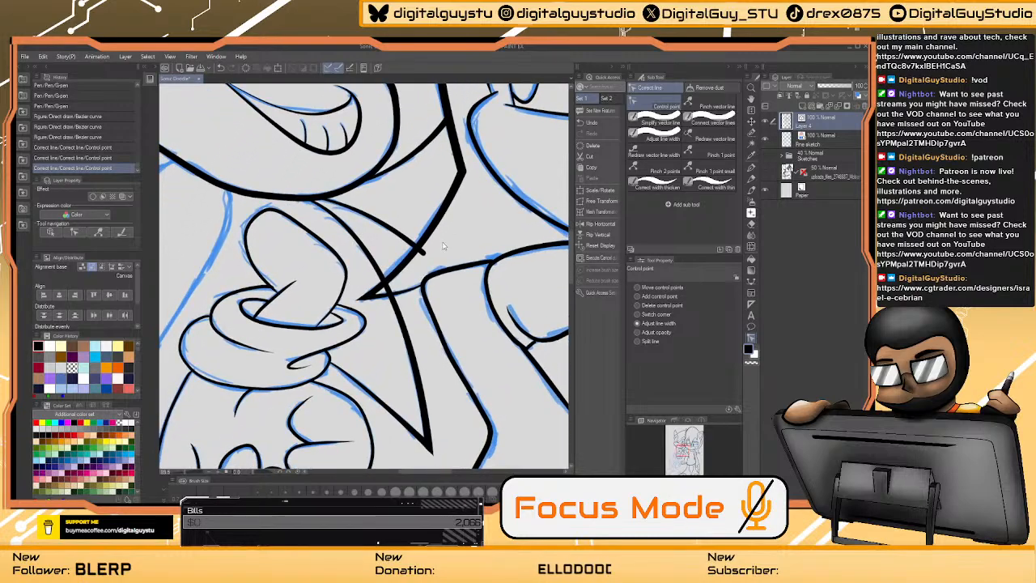
# - Trim the curve ends that overshoot the head spike outline with the vector eraser
pyautogui.press('e')
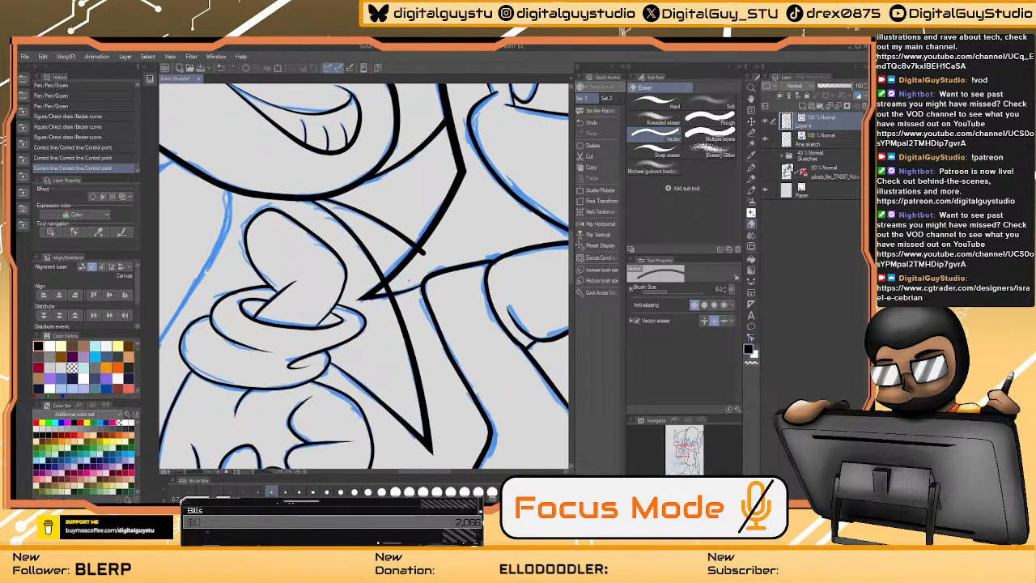
pyautogui.click(408, 280)
pyautogui.click(408, 280)
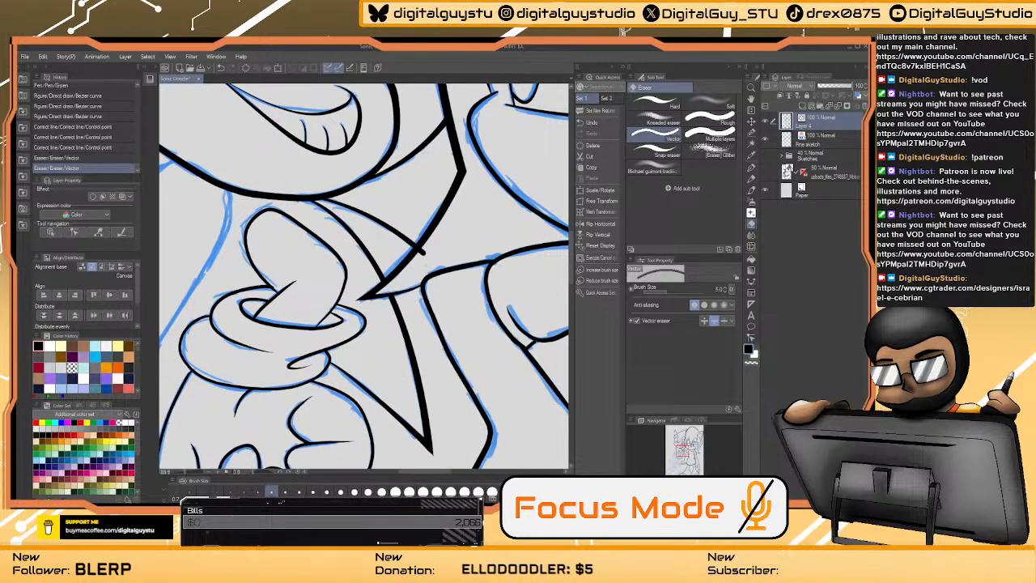
pyautogui.click(422, 253)
pyautogui.click(424, 252)
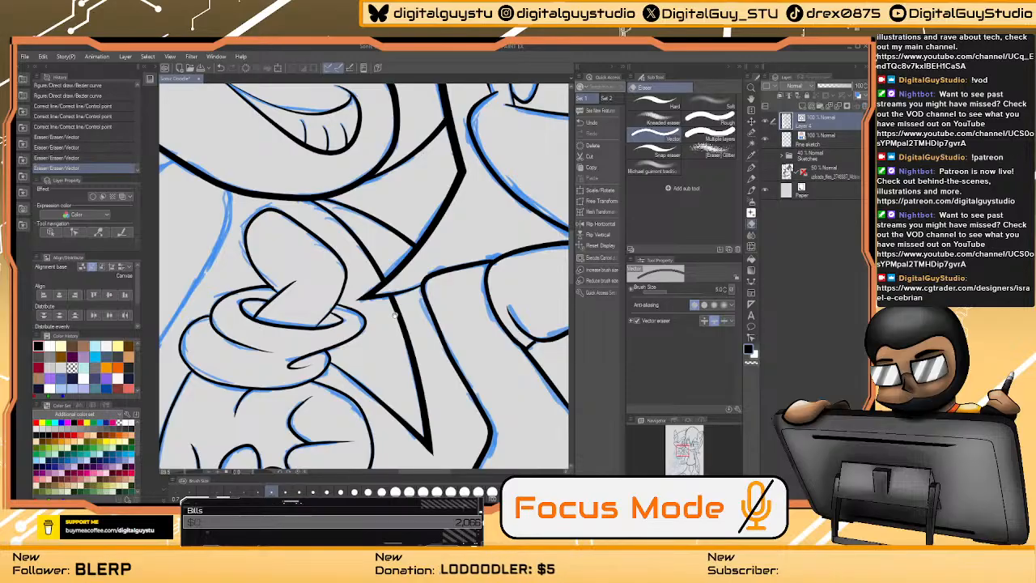
# - Thicken the outer outline of Sonic's raised gloved hand with Adjust line width, using Thicken at 2.0 and brush size 30
pyautogui.scroll(5, 395, 314)
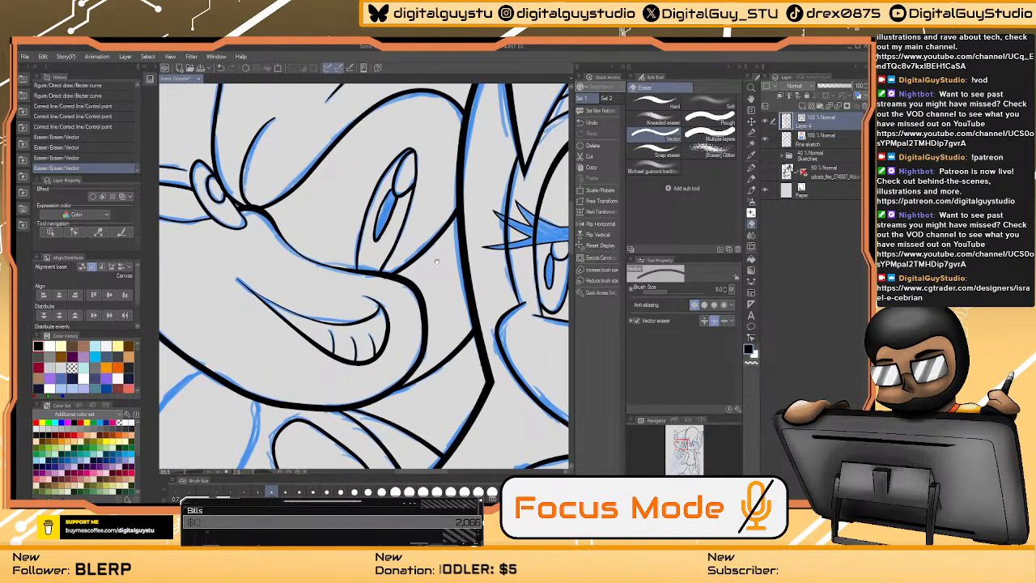
pyautogui.scroll(2, 436, 261)
pyautogui.scroll(-5, 364, 278)
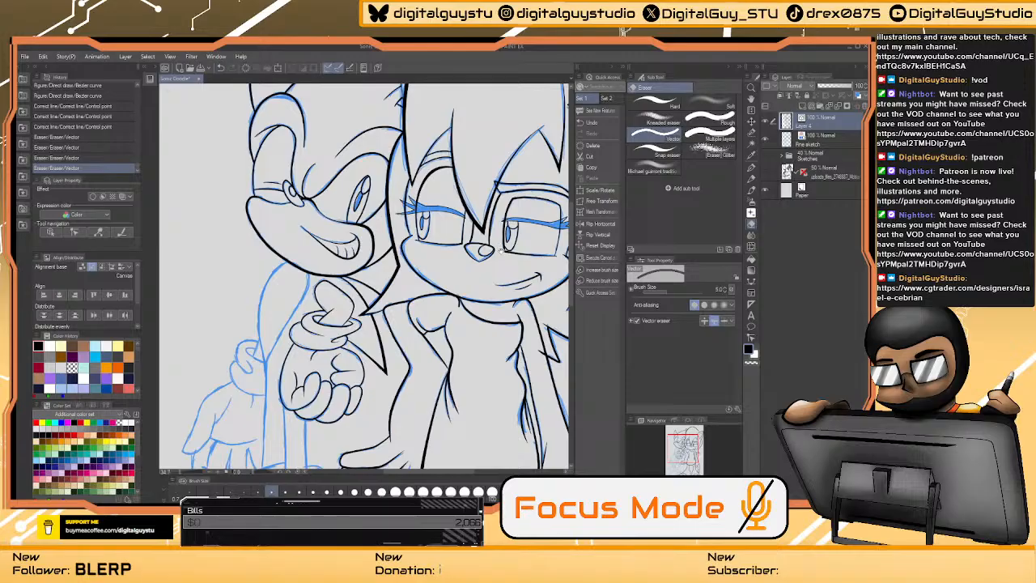
pyautogui.moveTo(503, 269); pyautogui.dragTo(455, 271)
pyautogui.scroll(-2, 474, 286)
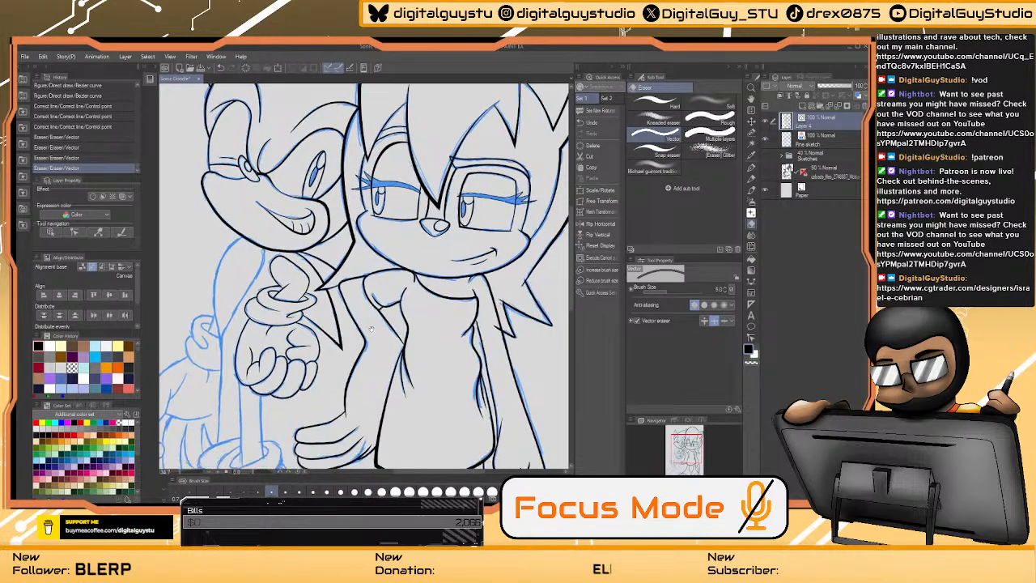
pyautogui.moveTo(364, 312); pyautogui.dragTo(398, 317)
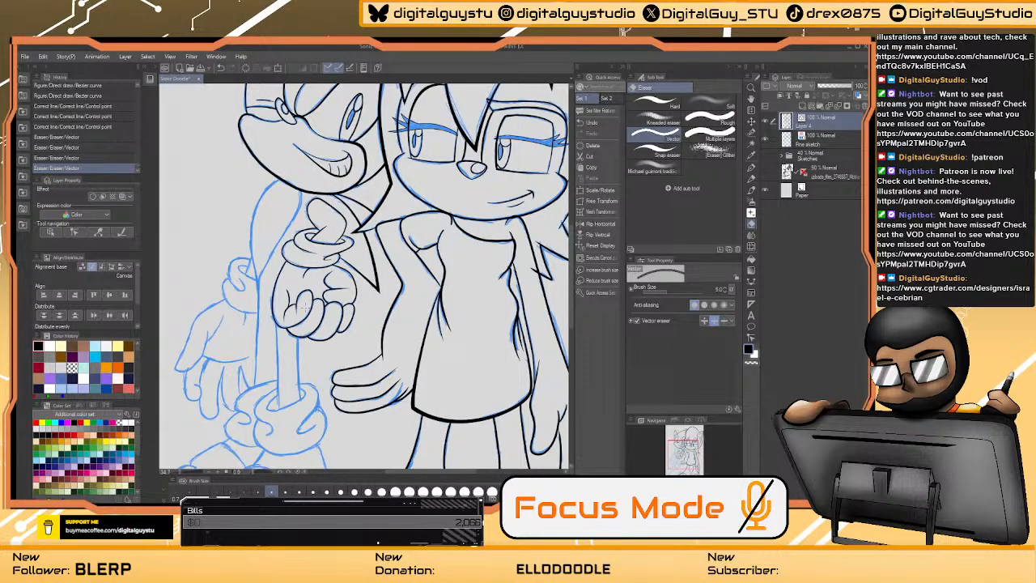
pyautogui.click(752, 168)
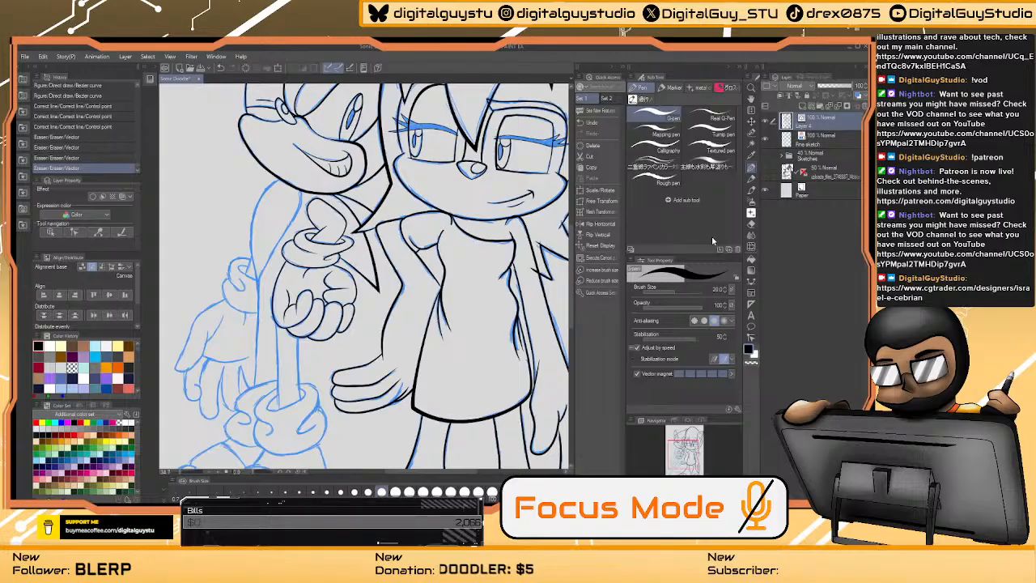
pyautogui.click(751, 284)
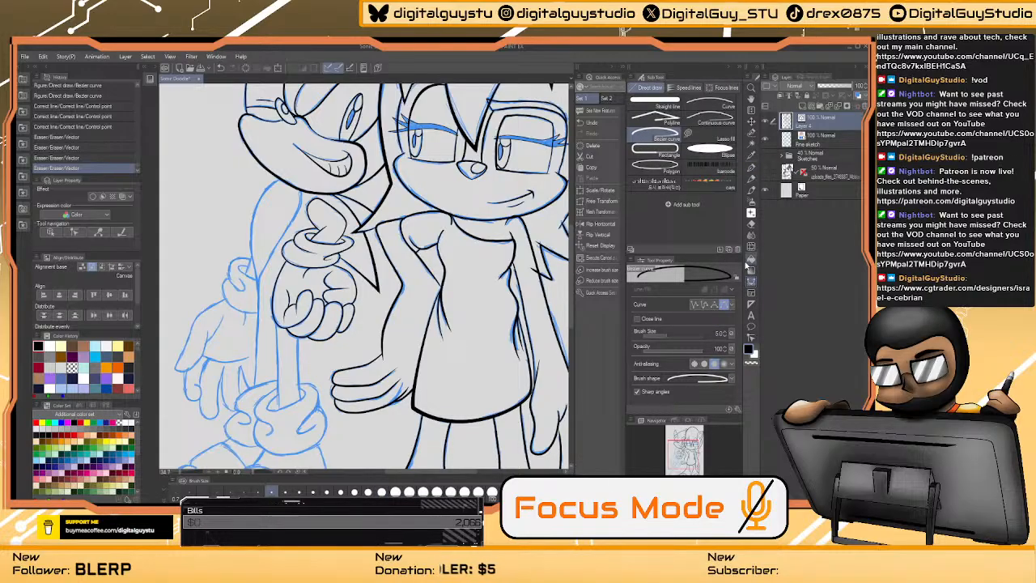
pyautogui.click(751, 340)
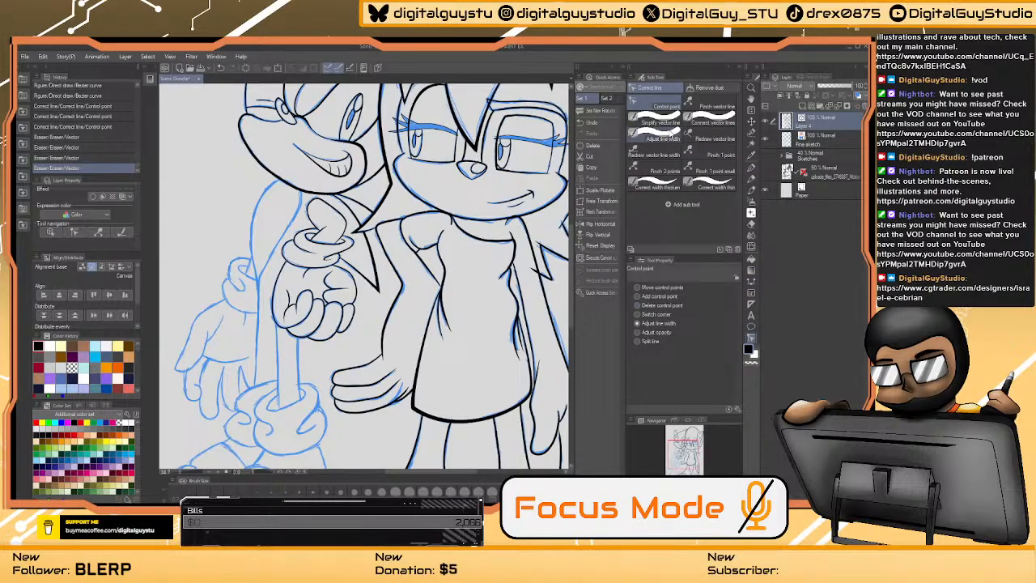
pyautogui.click(659, 132)
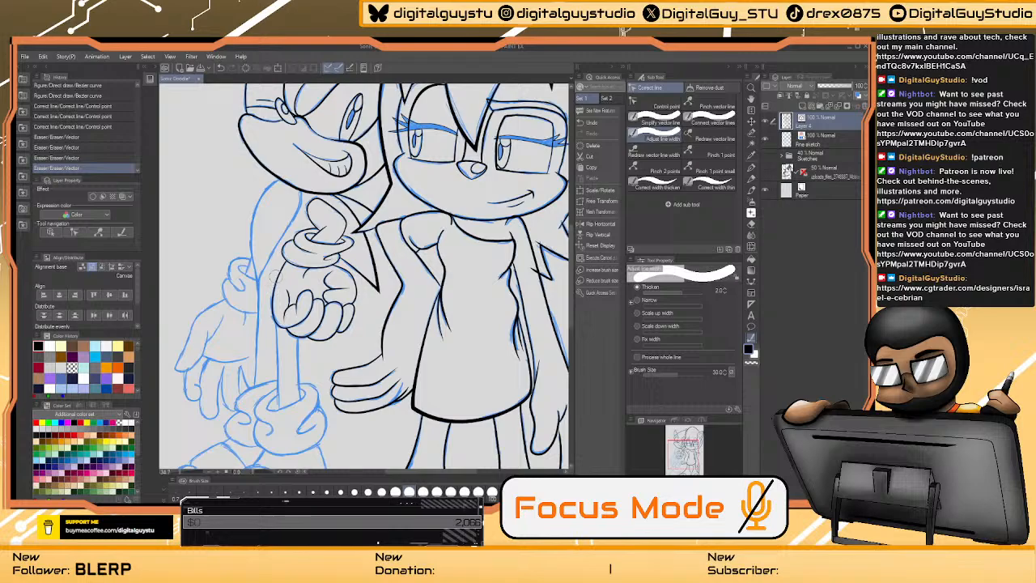
pyautogui.moveTo(275, 276)
pyautogui.mouseDown()
pyautogui.moveTo(279, 333)
pyautogui.moveTo(312, 320)
pyautogui.moveTo(307, 313)
pyautogui.moveTo(291, 327)
pyautogui.moveTo(297, 339)
pyautogui.moveTo(314, 335)
pyautogui.mouseUp()
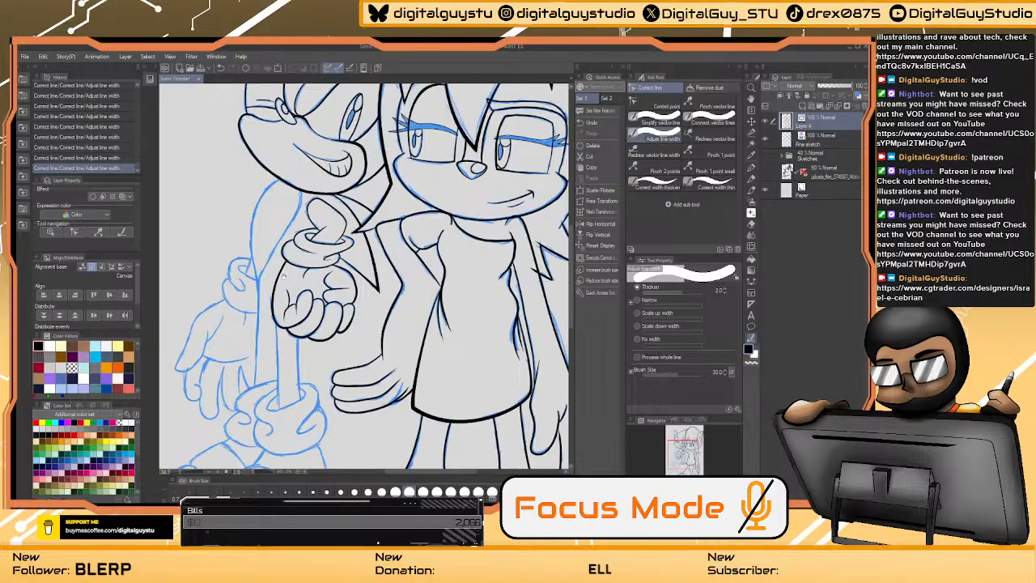
pyautogui.moveTo(283, 277); pyautogui.dragTo(285, 321)
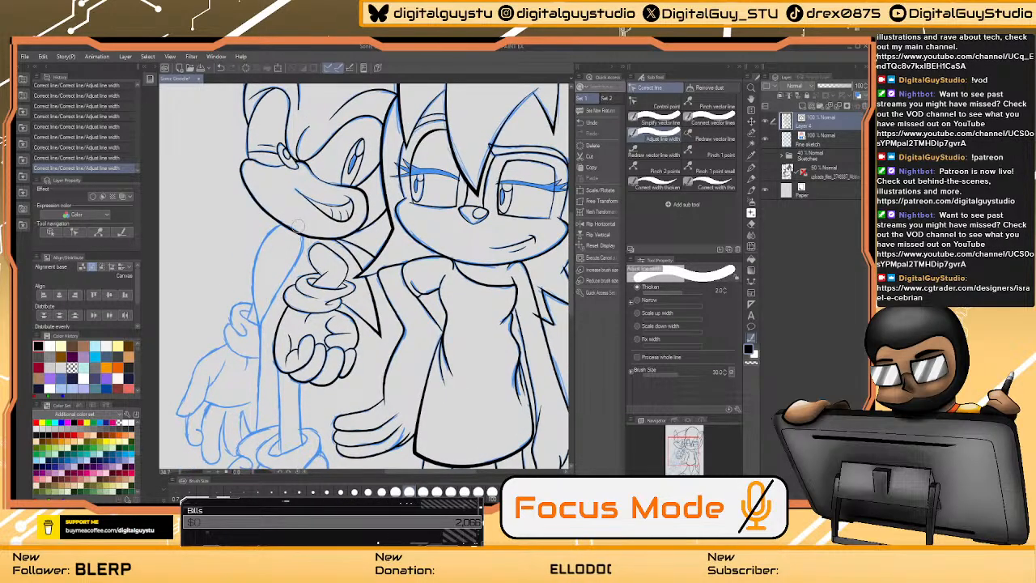
pyautogui.moveTo(282, 283); pyautogui.dragTo(310, 285)
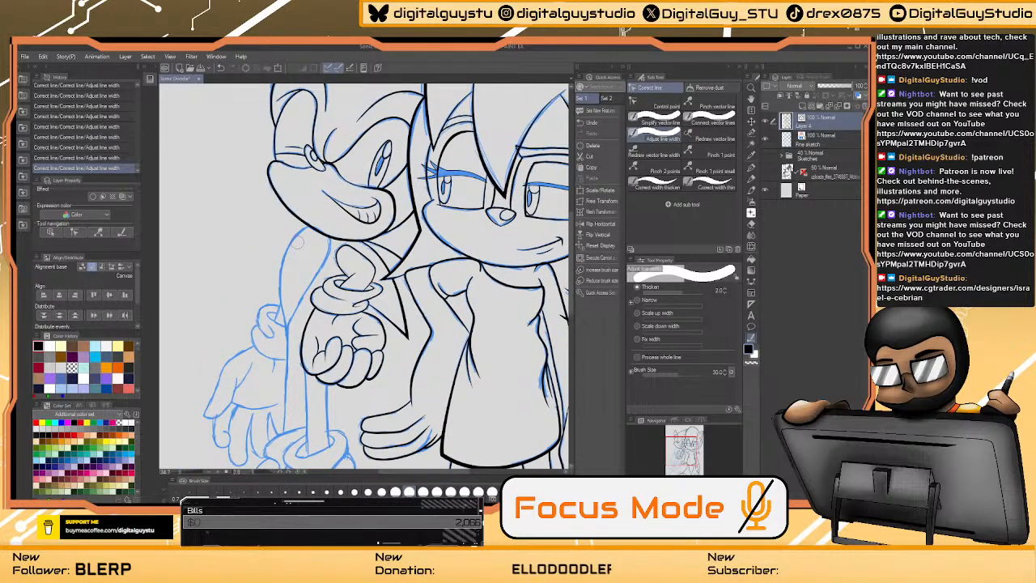
# - Try to ink both long curves running from Sonic's chin down behind his raised hand with the G-pen
pyautogui.click(752, 165)
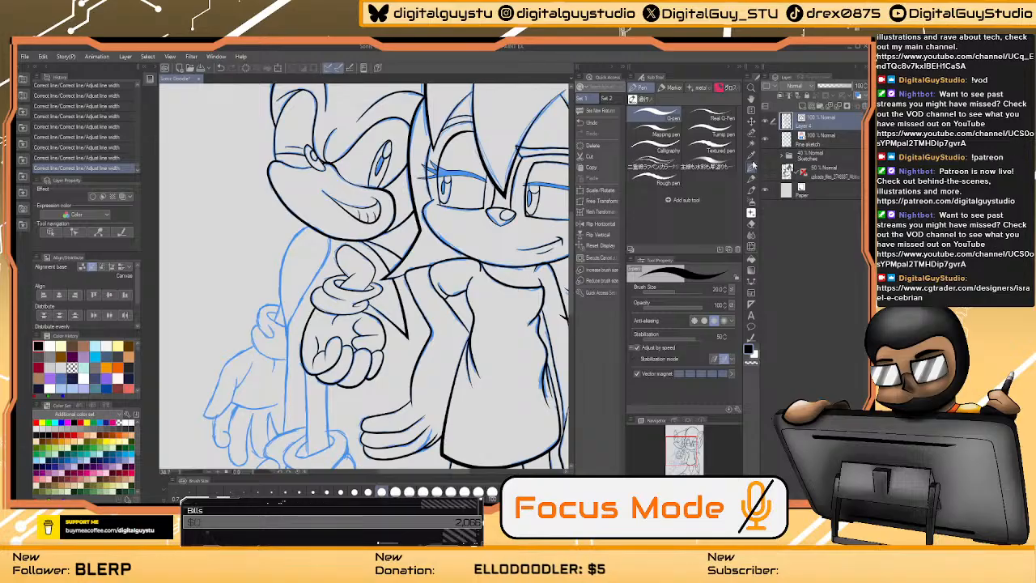
pyautogui.click(751, 87)
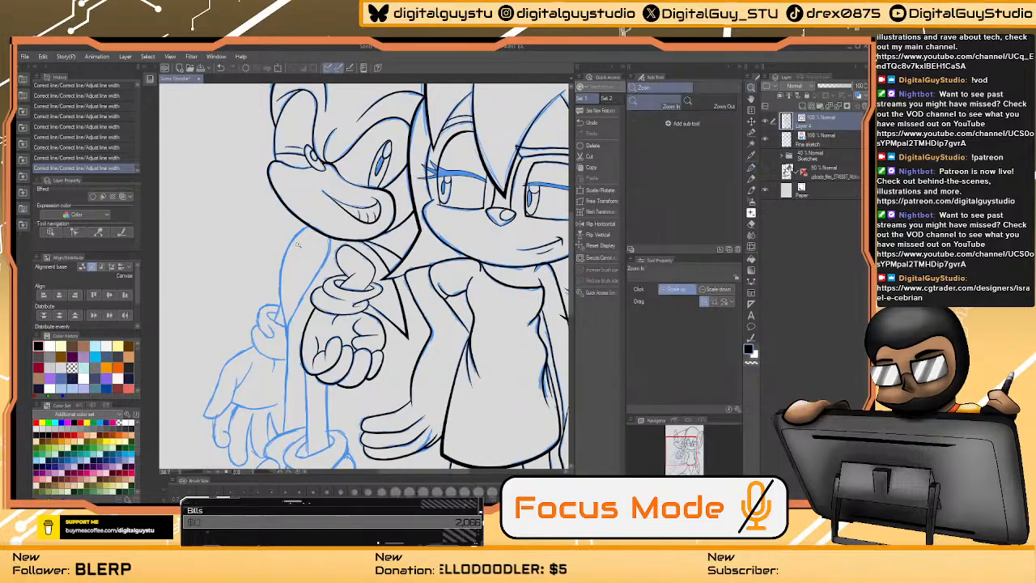
pyautogui.click(314, 227)
pyautogui.press('p')
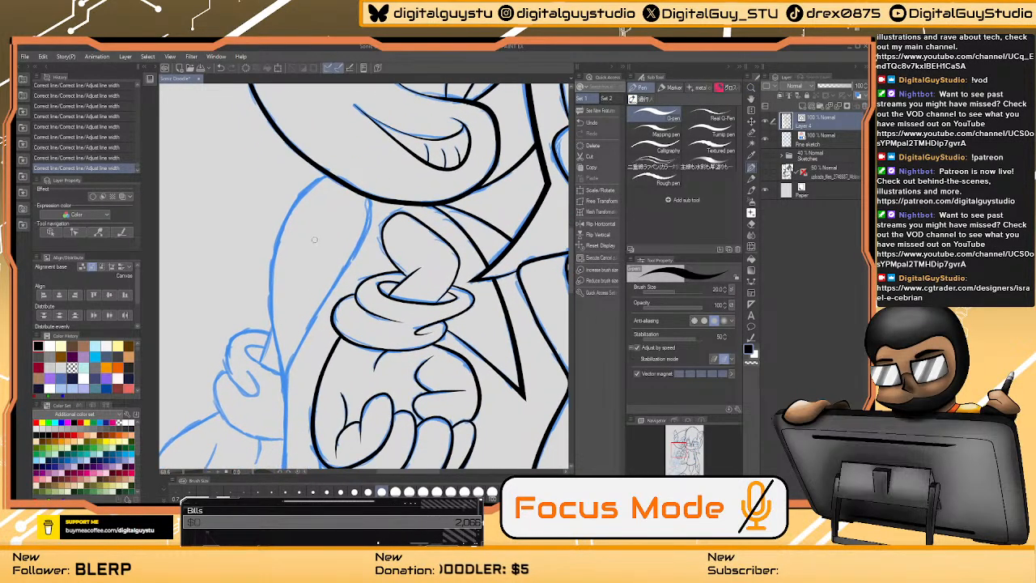
pyautogui.press(']')
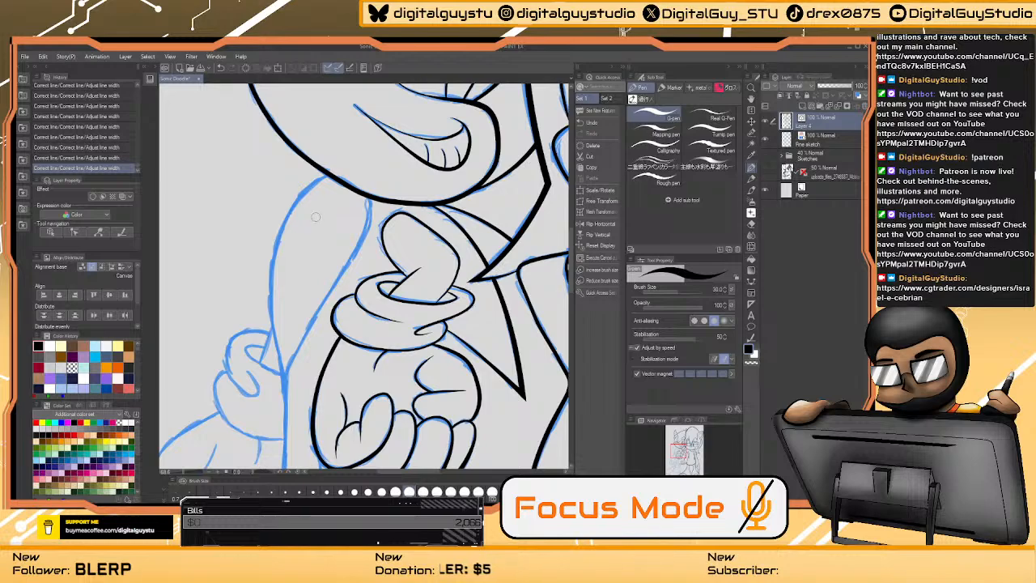
pyautogui.moveTo(326, 264); pyautogui.dragTo(344, 245)
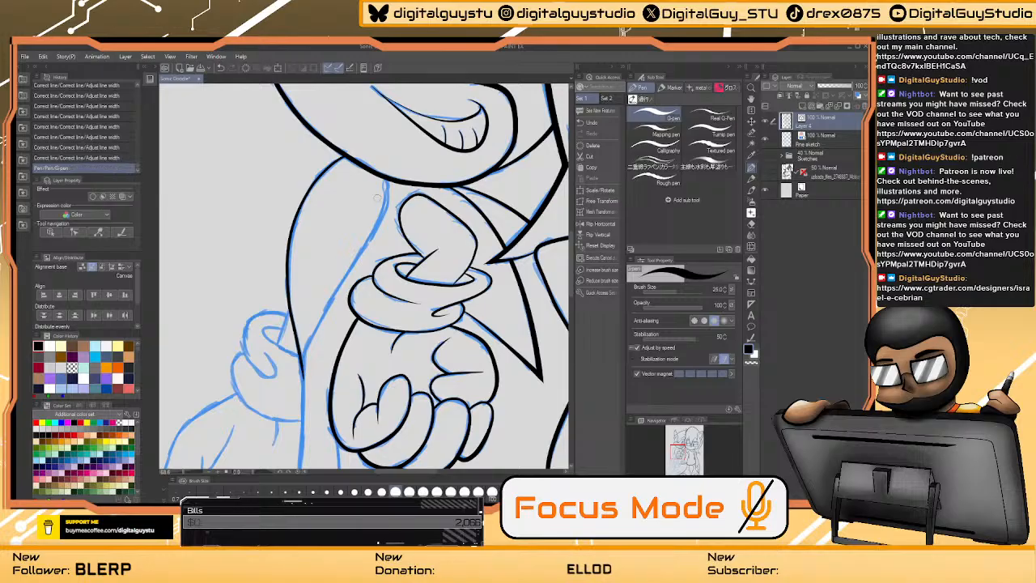
pyautogui.moveTo(387, 185)
pyautogui.mouseDown()
pyautogui.moveTo(381, 229)
pyautogui.moveTo(301, 374)
pyautogui.mouseUp()
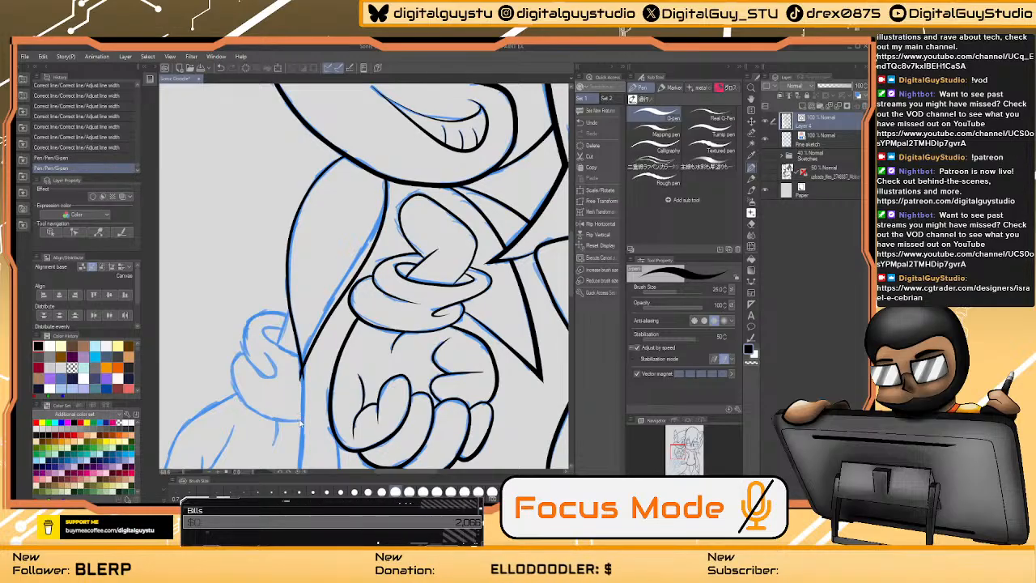
pyautogui.hotkey('ctrl', 'z')
pyautogui.hotkey('ctrl', 'z')
# - Ink both body curves from Sonic's chin and the leg line down to the sock with the G-pen at size 40
pyautogui.scroll(-3, 366, 274)
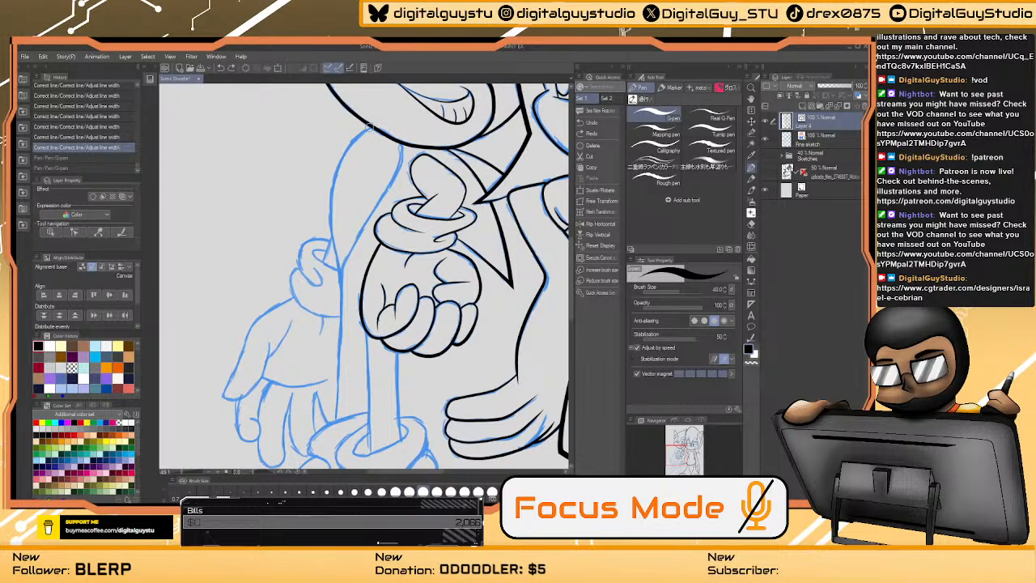
pyautogui.press(']')
pyautogui.moveTo(348, 144); pyautogui.dragTo(333, 182)
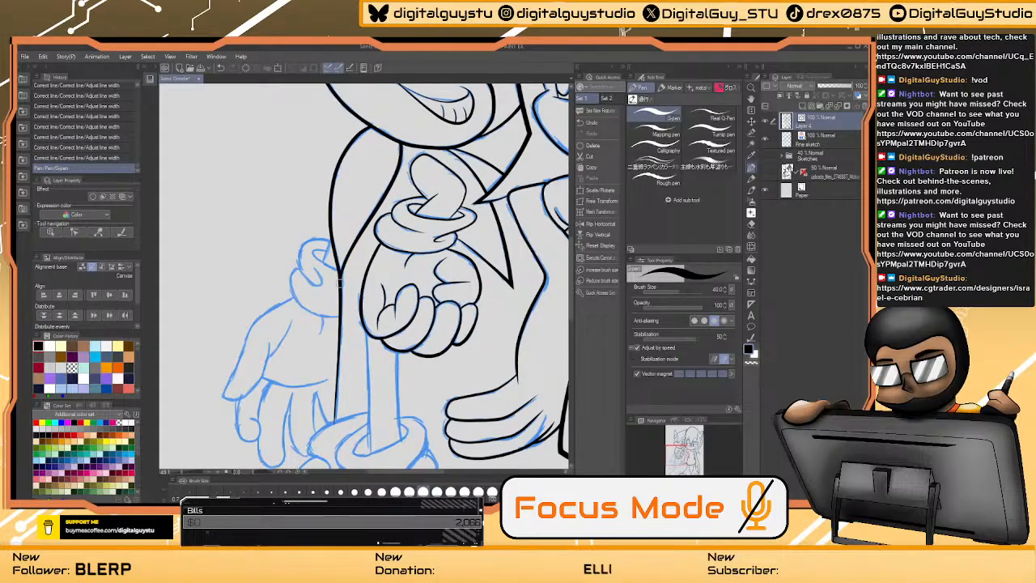
# - Try to ink the edge of the front leg between Sonic's gloved hand and the sock cuff
pyautogui.scroll(1, 389, 361)
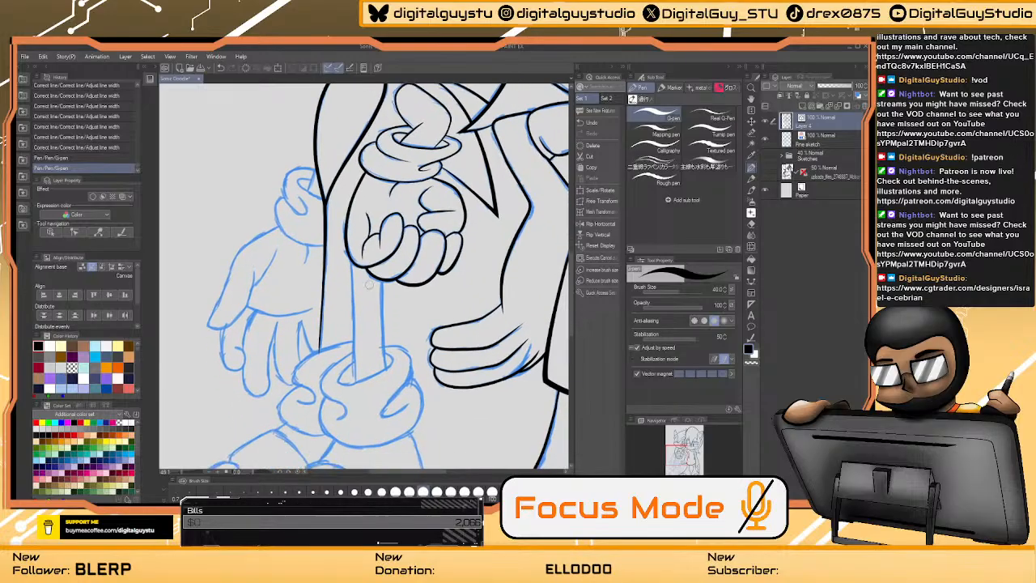
pyautogui.scroll(1, 376, 340)
pyautogui.scroll(-3, 370, 332)
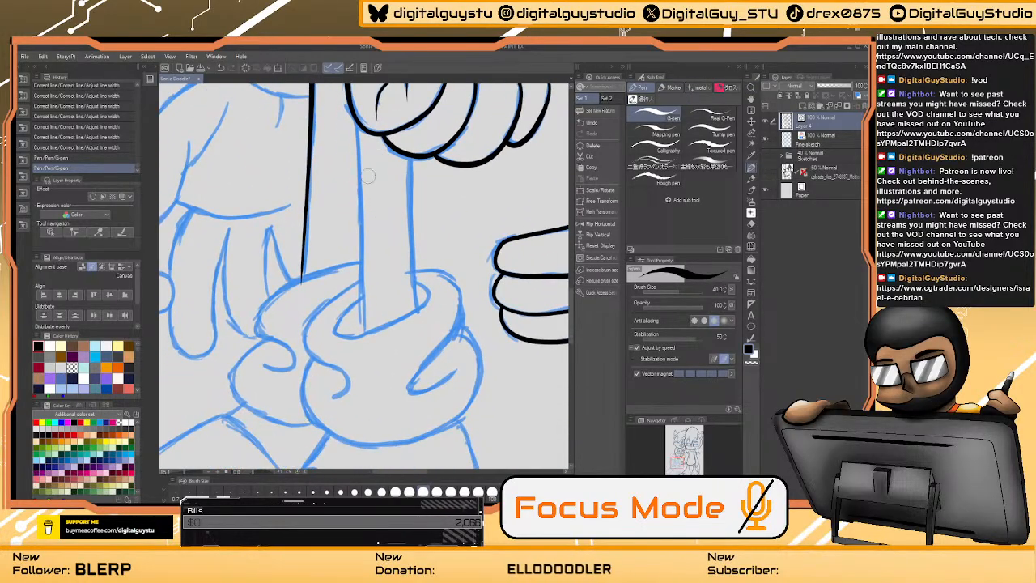
pyautogui.moveTo(355, 140); pyautogui.dragTo(357, 150)
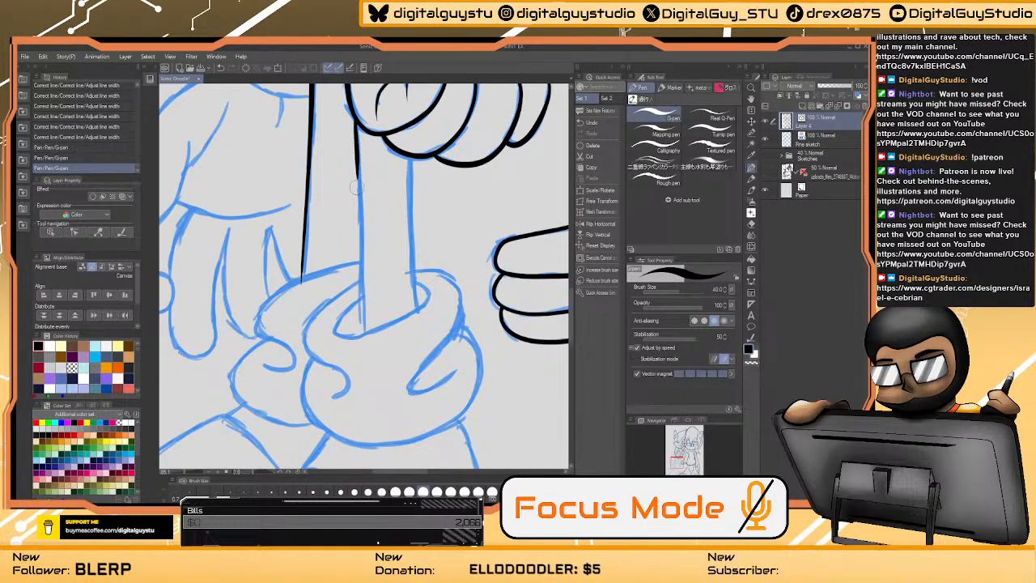
pyautogui.hotkey('ctrl', 'z')
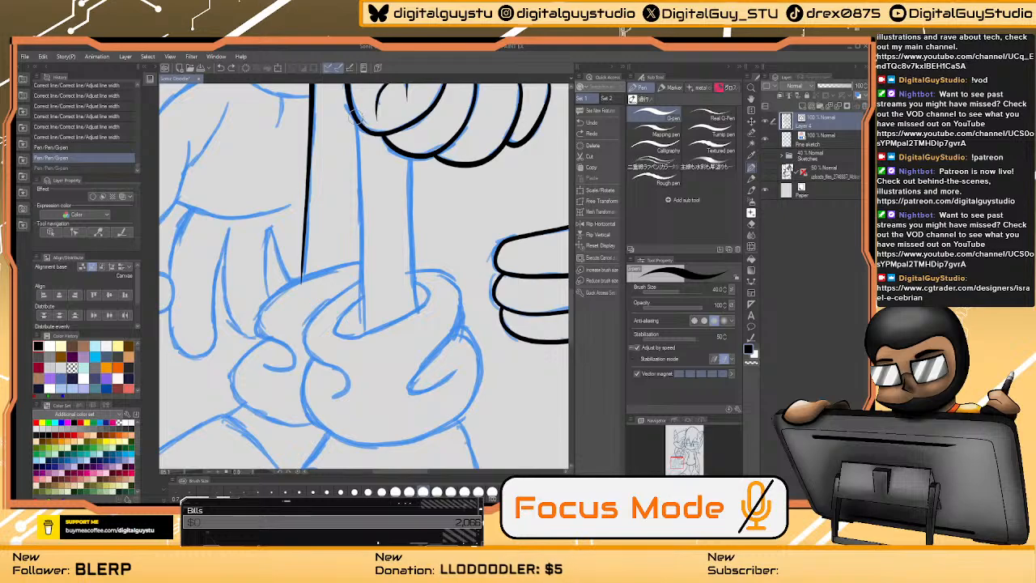
# - Ink both edges of Sonic's front leg and the front sock cuff with its folds using the G-pen at size 40
pyautogui.moveTo(356, 109); pyautogui.dragTo(363, 332)
pyautogui.moveTo(409, 157); pyautogui.dragTo(409, 189)
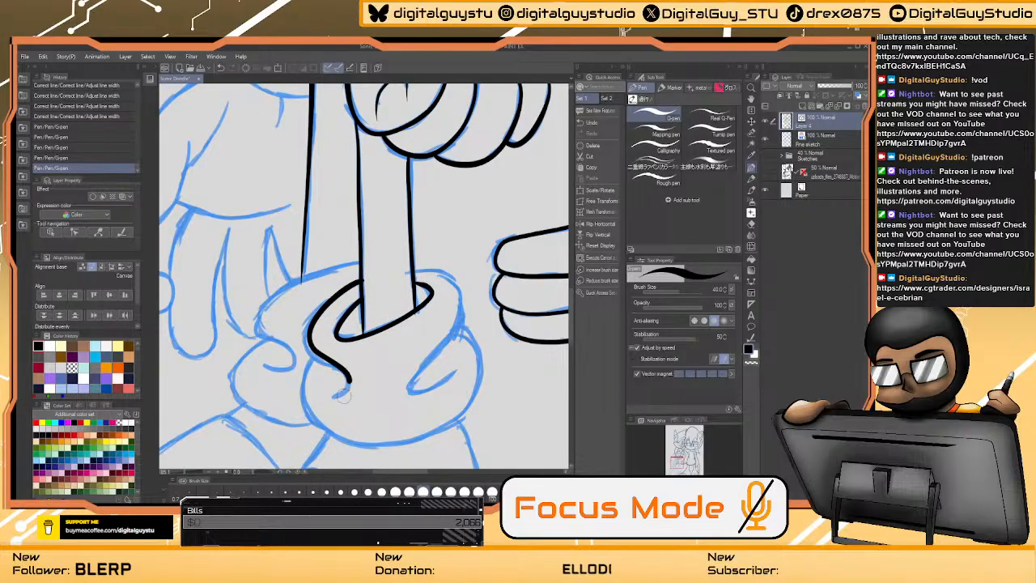
pyautogui.moveTo(343, 394); pyautogui.dragTo(327, 405)
pyautogui.moveTo(420, 261); pyautogui.dragTo(335, 228)
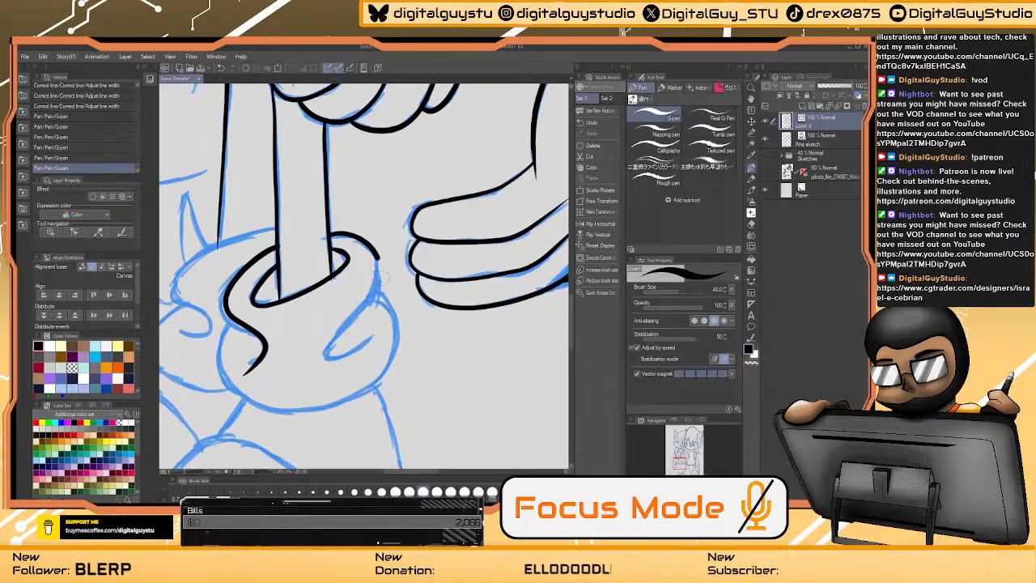
pyautogui.moveTo(381, 265)
pyautogui.mouseDown()
pyautogui.moveTo(325, 360)
pyautogui.moveTo(373, 344)
pyautogui.moveTo(418, 283)
pyautogui.moveTo(409, 320)
pyautogui.moveTo(387, 346)
pyautogui.moveTo(293, 369)
pyautogui.moveTo(254, 352)
pyautogui.moveTo(237, 317)
pyautogui.moveTo(267, 267)
pyautogui.mouseUp()
pyautogui.moveTo(288, 195)
pyautogui.mouseDown()
pyautogui.moveTo(312, 232)
pyautogui.moveTo(390, 243)
pyautogui.moveTo(320, 265)
pyautogui.moveTo(298, 314)
pyautogui.mouseUp()
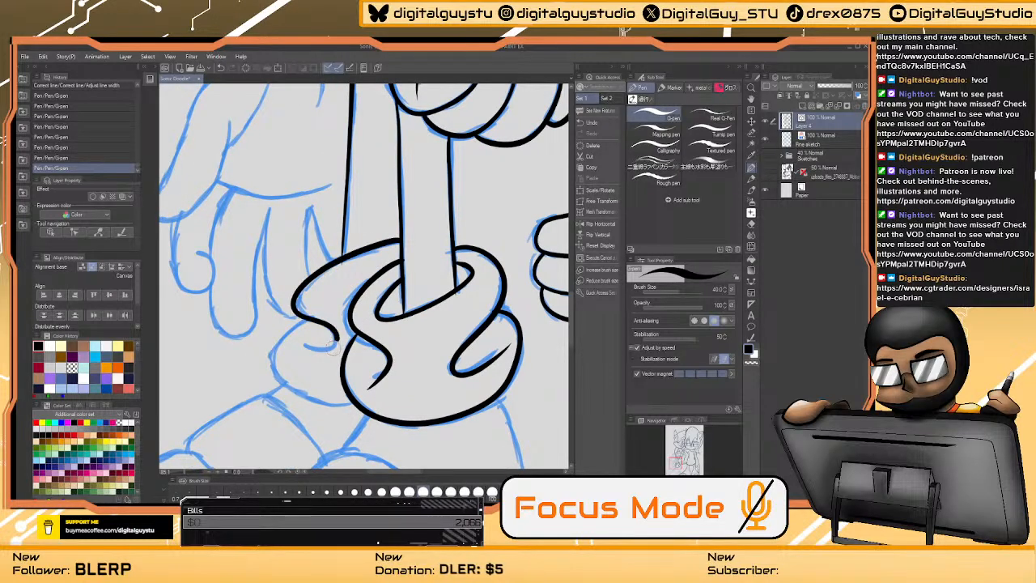
# - Ink the back sock cuff behind the front one, redoing its lower outline
pyautogui.moveTo(332, 345)
pyautogui.mouseDown()
pyautogui.moveTo(296, 341)
pyautogui.moveTo(313, 257)
pyautogui.mouseUp()
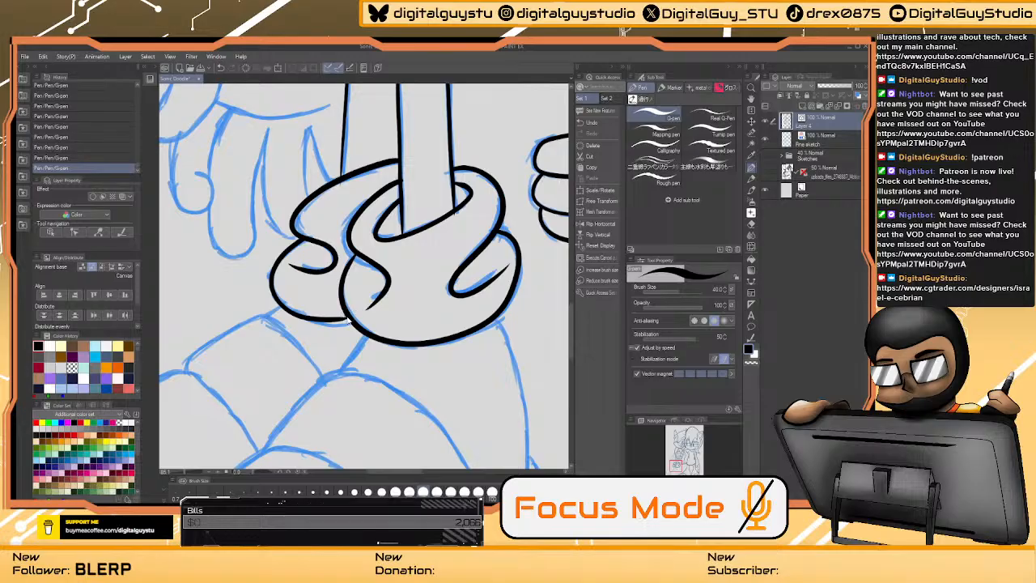
pyautogui.hotkey('ctrl', 'z')
pyautogui.moveTo(318, 278); pyautogui.dragTo(346, 263)
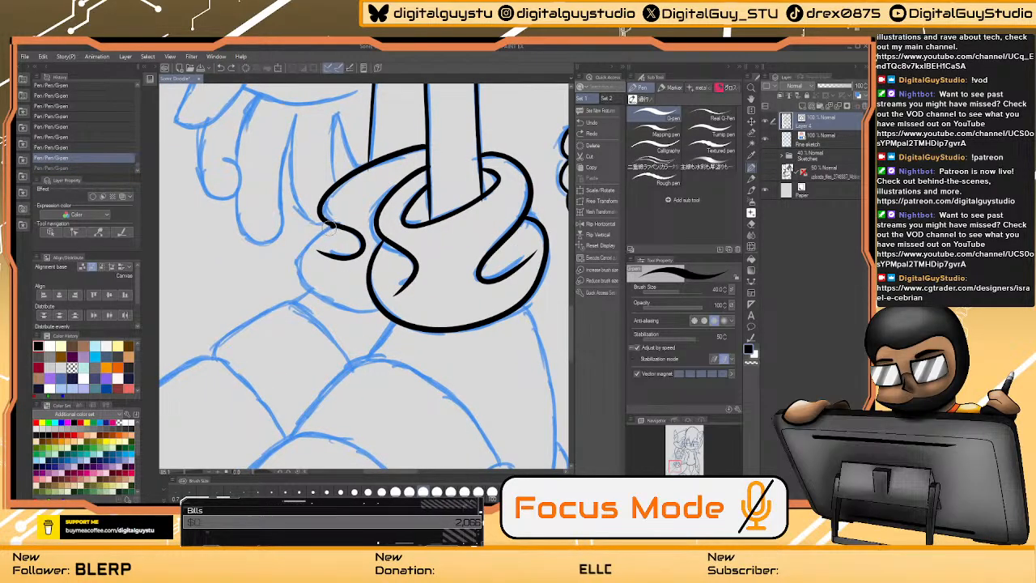
pyautogui.moveTo(340, 311); pyautogui.dragTo(384, 313)
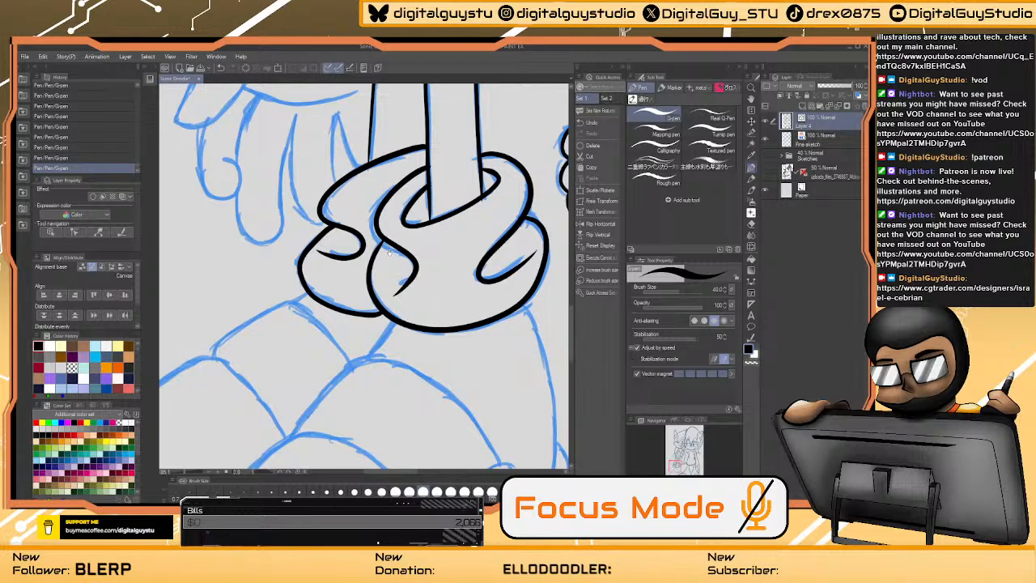
# - Check the inked lines from Sonic's sock cuffs up to both characters' faces and back, undoing stray strokes
pyautogui.moveTo(397, 269); pyautogui.dragTo(380, 394)
pyautogui.moveTo(429, 271); pyautogui.dragTo(344, 344)
pyautogui.hotkey('ctrl', 'z')
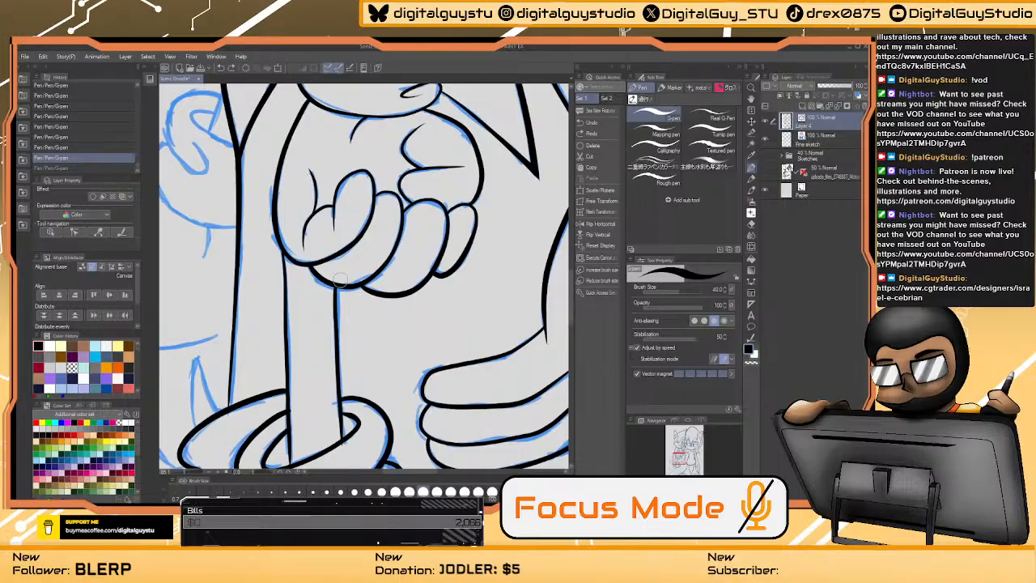
pyautogui.moveTo(340, 281); pyautogui.dragTo(340, 298)
pyautogui.moveTo(321, 188); pyautogui.dragTo(344, 355)
pyautogui.moveTo(365, 188); pyautogui.dragTo(287, 368)
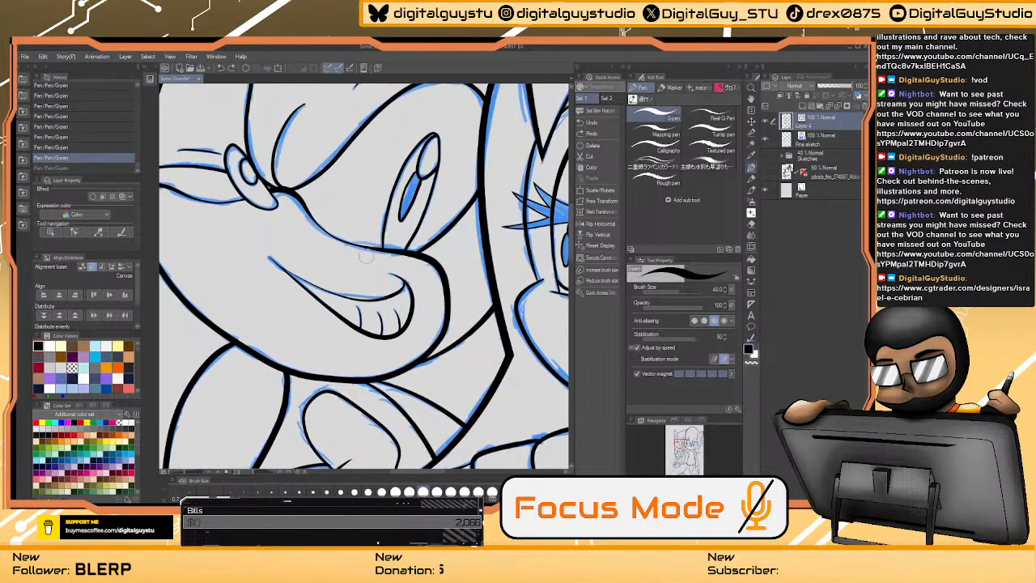
pyautogui.moveTo(421, 194); pyautogui.dragTo(332, 207)
pyautogui.moveTo(369, 242); pyautogui.dragTo(334, 265)
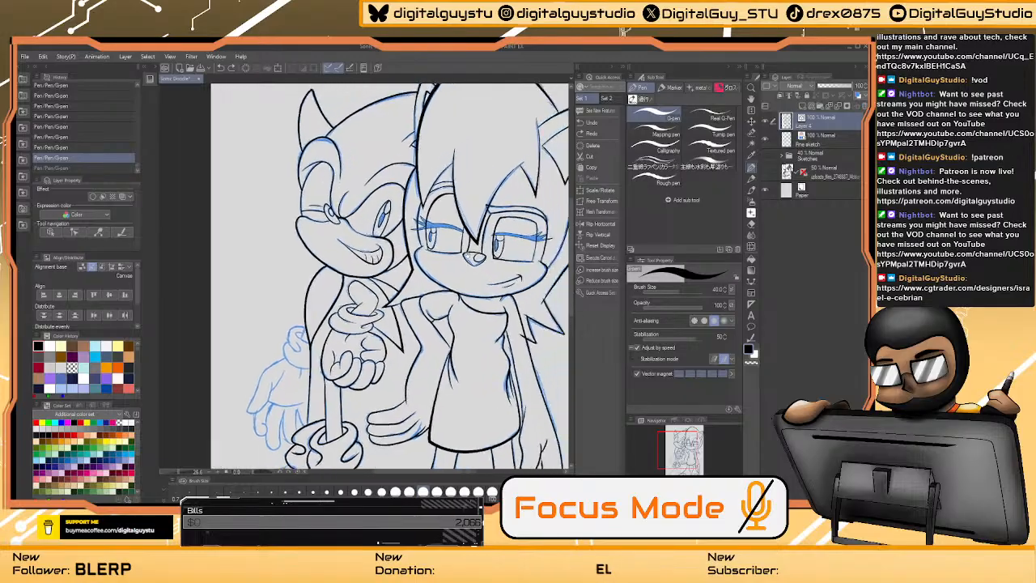
pyautogui.moveTo(486, 235); pyautogui.dragTo(453, 267)
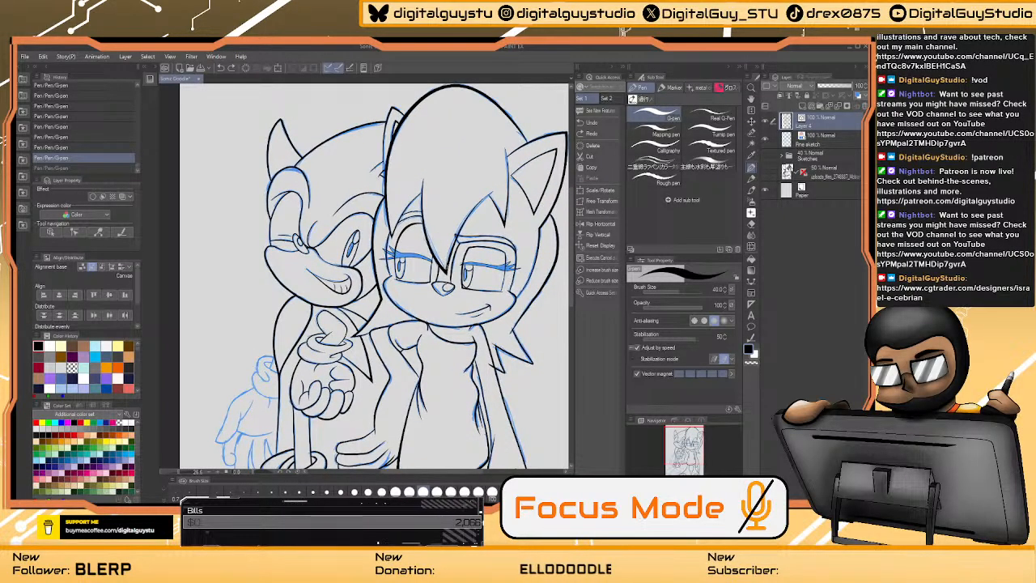
pyautogui.moveTo(441, 262); pyautogui.dragTo(448, 234)
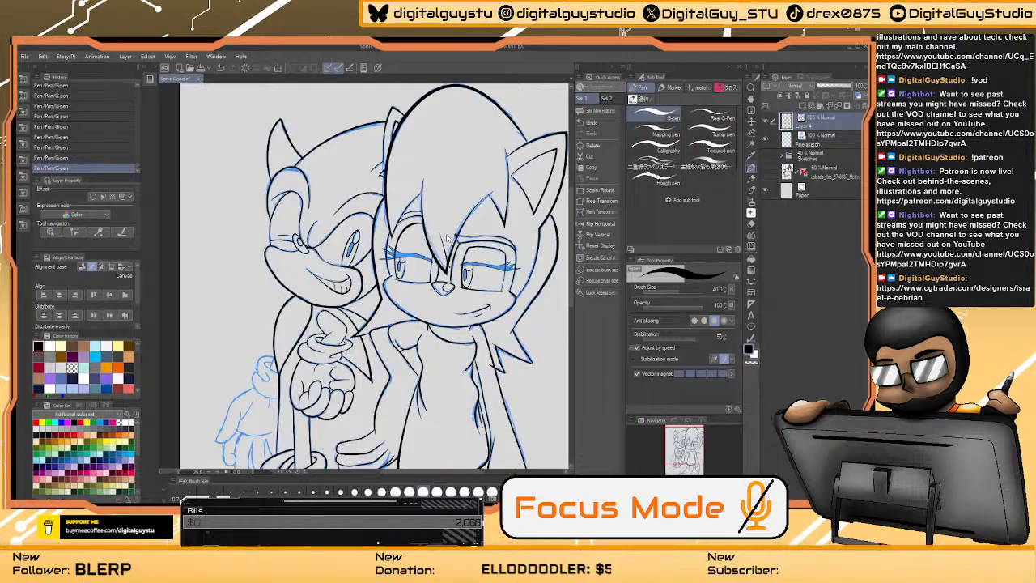
pyautogui.hotkey('ctrl', 'z')
pyautogui.moveTo(316, 367); pyautogui.dragTo(348, 270)
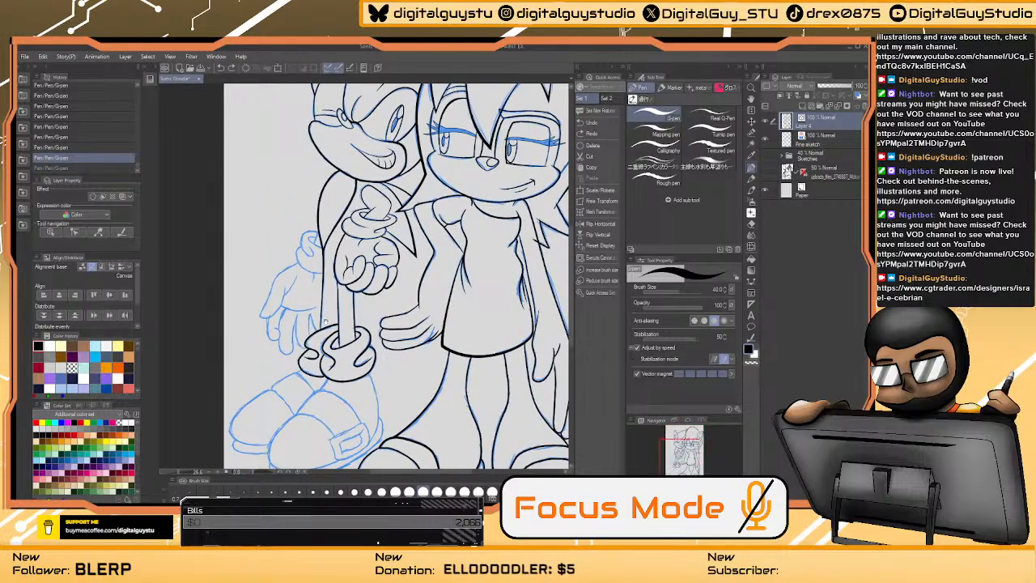
pyautogui.moveTo(325, 322); pyautogui.dragTo(337, 248)
pyautogui.moveTo(337, 284)
pyautogui.mouseDown()
pyautogui.moveTo(373, 240)
pyautogui.moveTo(328, 301)
pyautogui.mouseUp()
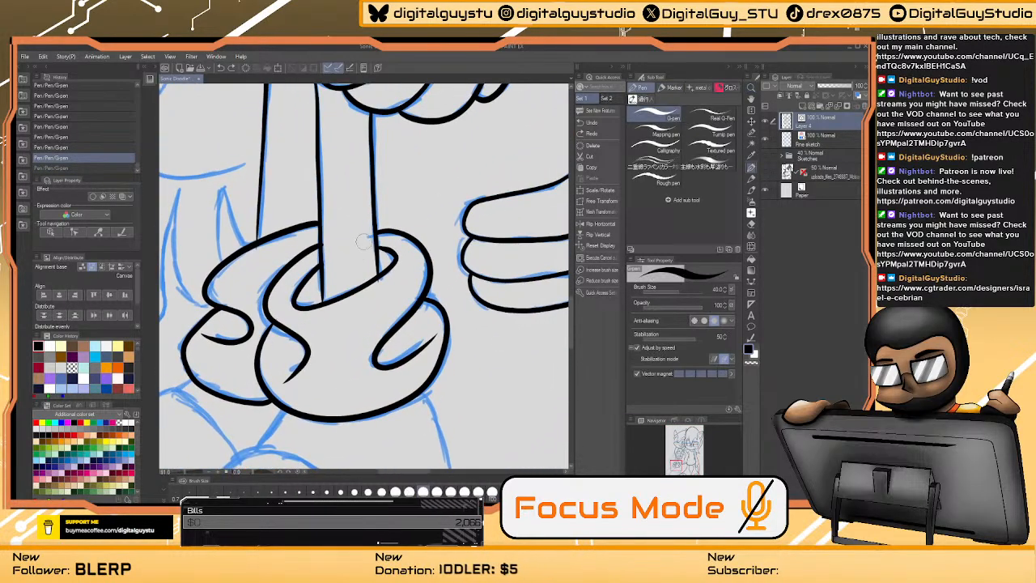
# - Trim the overshooting line ends where the legs and sock cuffs meet, using the Vector eraser at size 5
pyautogui.click(752, 213)
pyautogui.moveTo(319, 267); pyautogui.dragTo(457, 350)
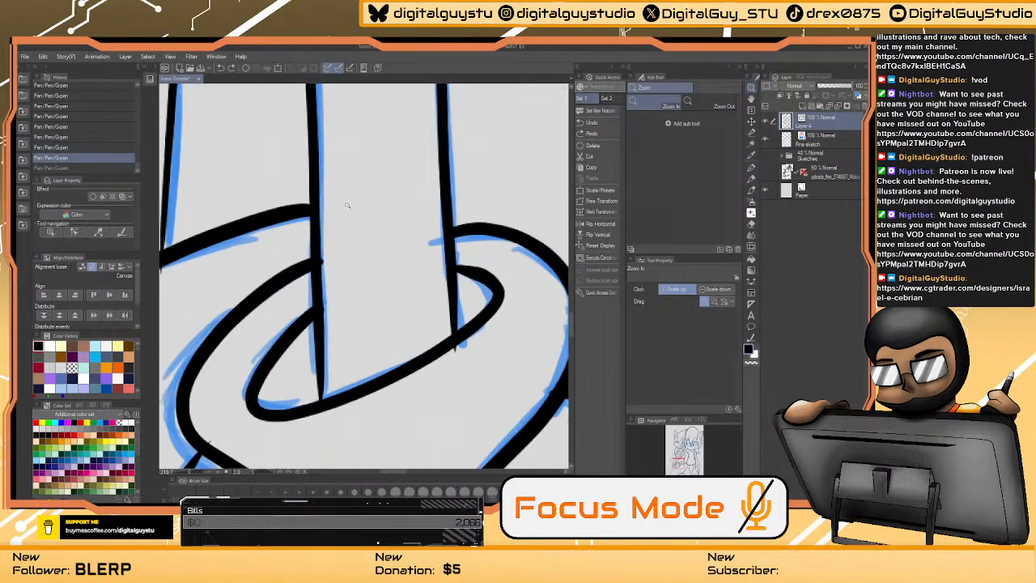
pyautogui.moveTo(321, 264)
pyautogui.mouseDown()
pyautogui.moveTo(330, 270)
pyautogui.moveTo(415, 229)
pyautogui.mouseUp()
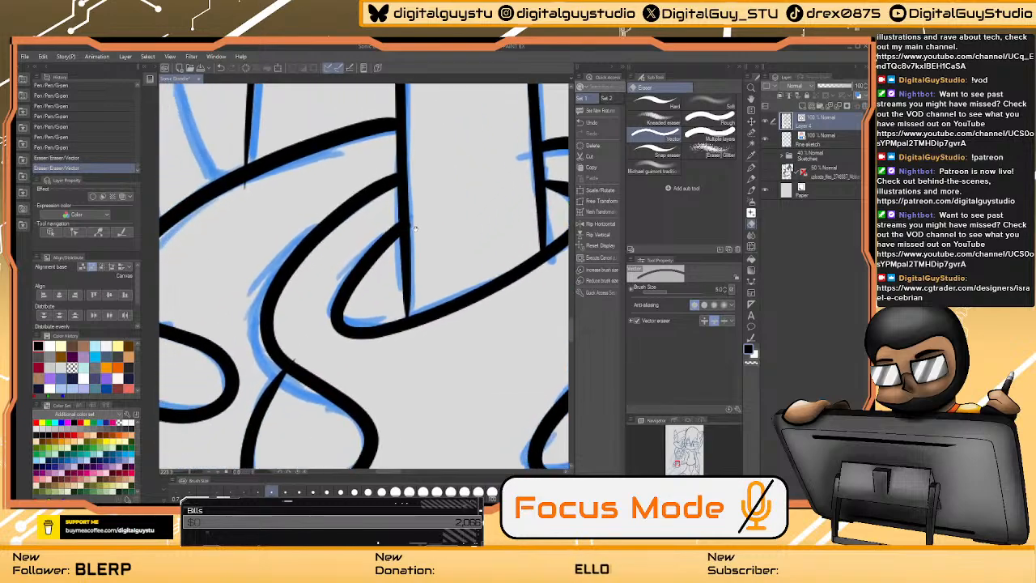
pyautogui.moveTo(234, 168); pyautogui.dragTo(289, 274)
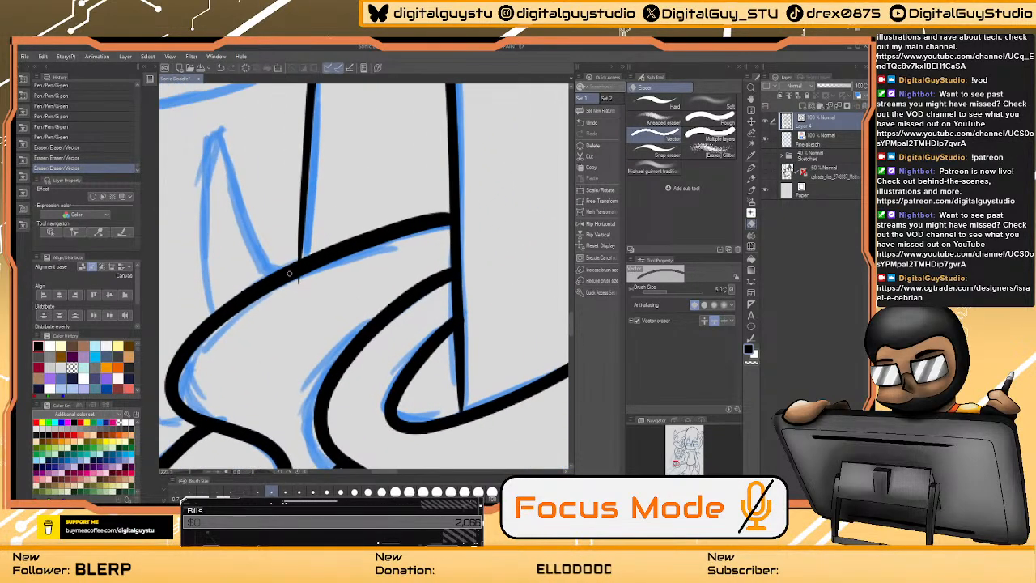
pyautogui.scroll(-3, 417, 283)
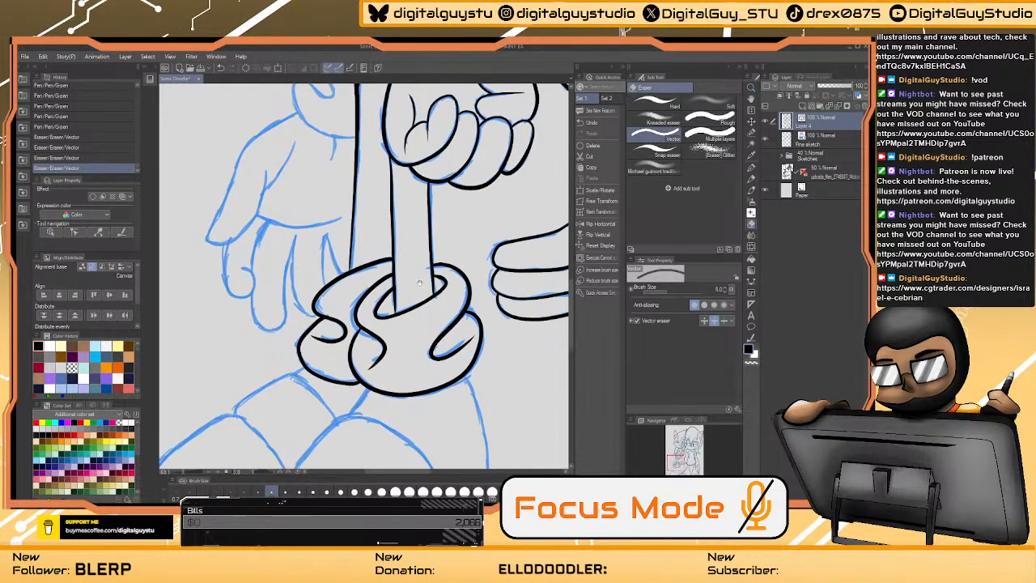
# - Ink the wrist opening and rolled glove cuff of Sonic's lowered back hand with the G-pen at size 40
pyautogui.scroll(5, 417, 285)
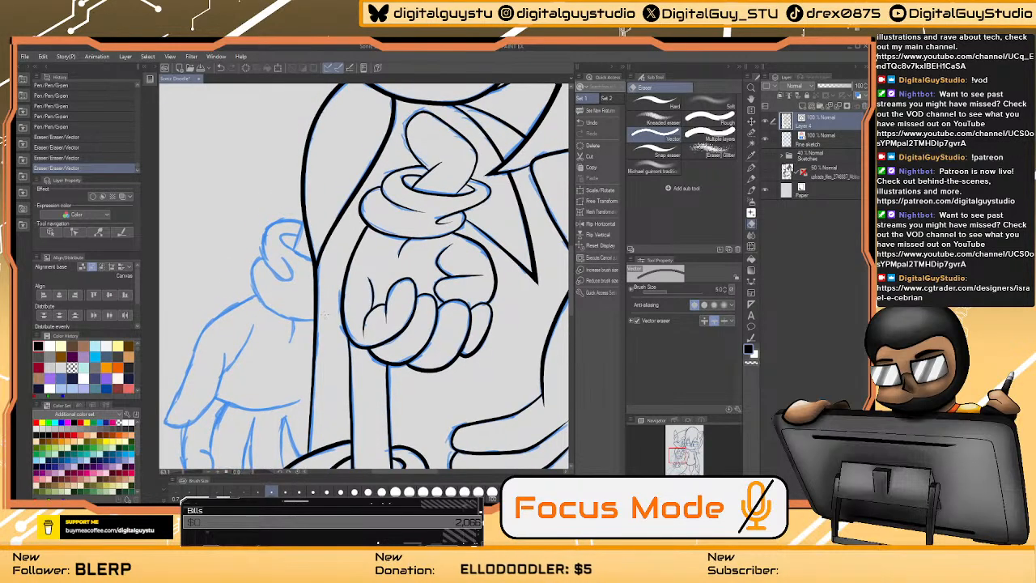
pyautogui.moveTo(350, 306); pyautogui.dragTo(400, 201)
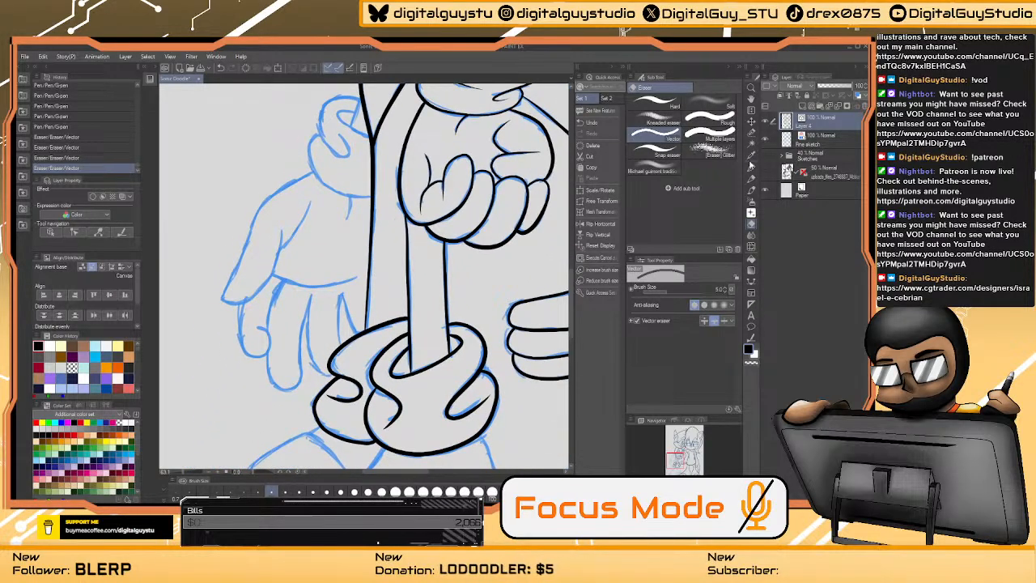
pyautogui.click(751, 166)
pyautogui.scroll(4, 387, 198)
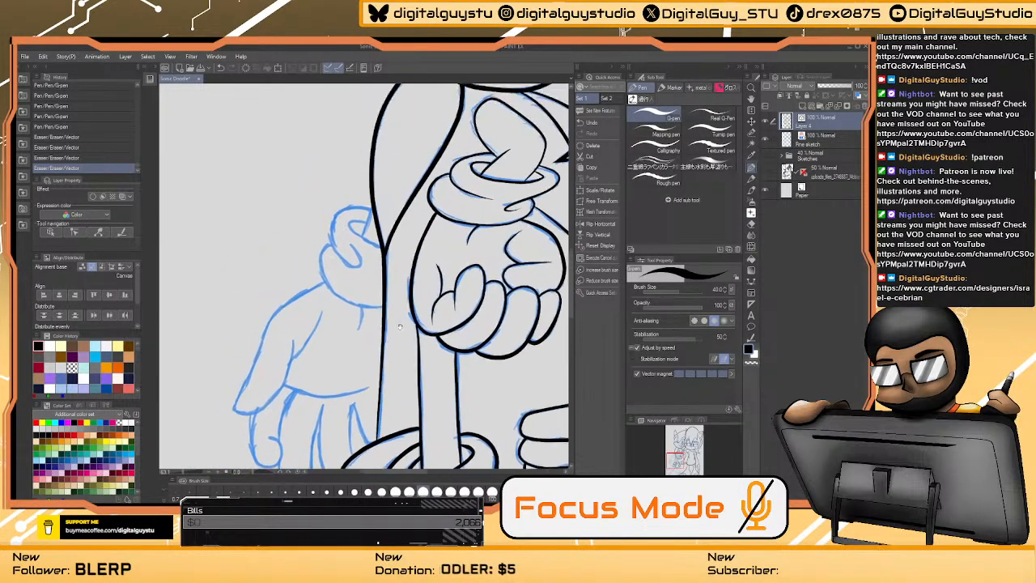
pyautogui.scroll(2, 355, 240)
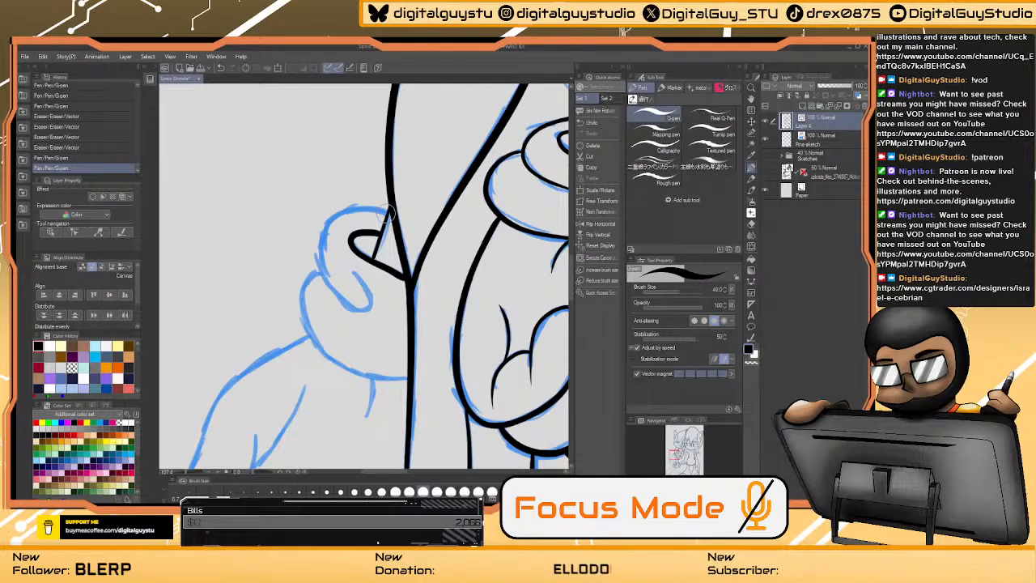
pyautogui.moveTo(387, 212)
pyautogui.mouseDown()
pyautogui.moveTo(334, 214)
pyautogui.moveTo(314, 254)
pyautogui.moveTo(328, 290)
pyautogui.moveTo(354, 312)
pyautogui.moveTo(369, 306)
pyautogui.moveTo(331, 227)
pyautogui.moveTo(316, 252)
pyautogui.moveTo(322, 285)
pyautogui.moveTo(343, 317)
pyautogui.moveTo(372, 331)
pyautogui.moveTo(425, 333)
pyautogui.moveTo(419, 246)
pyautogui.moveTo(476, 161)
pyautogui.mouseUp()
pyautogui.moveTo(400, 150)
pyautogui.mouseDown()
pyautogui.moveTo(339, 177)
pyautogui.moveTo(310, 207)
pyautogui.moveTo(245, 372)
pyautogui.moveTo(293, 361)
pyautogui.moveTo(330, 323)
pyautogui.moveTo(350, 233)
pyautogui.mouseUp()
# - Ink the outer edge and thumb of the lowered hand, plus the short creases on the glove
pyautogui.hotkey('ctrl', 'z')
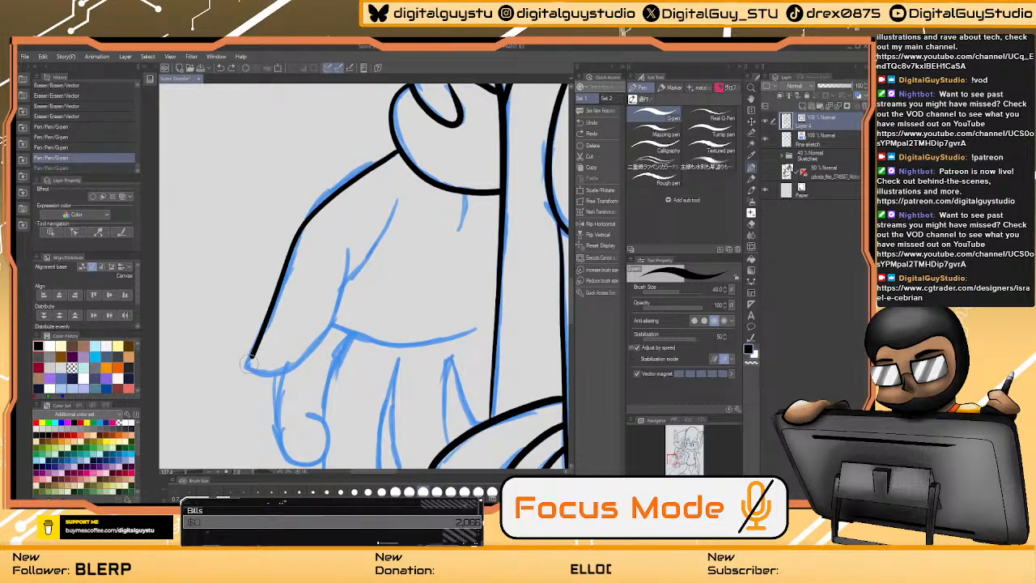
pyautogui.moveTo(293, 368)
pyautogui.mouseDown()
pyautogui.moveTo(333, 331)
pyautogui.moveTo(349, 241)
pyautogui.moveTo(349, 278)
pyautogui.moveTo(397, 195)
pyautogui.mouseUp()
pyautogui.moveTo(466, 189); pyautogui.dragTo(441, 247)
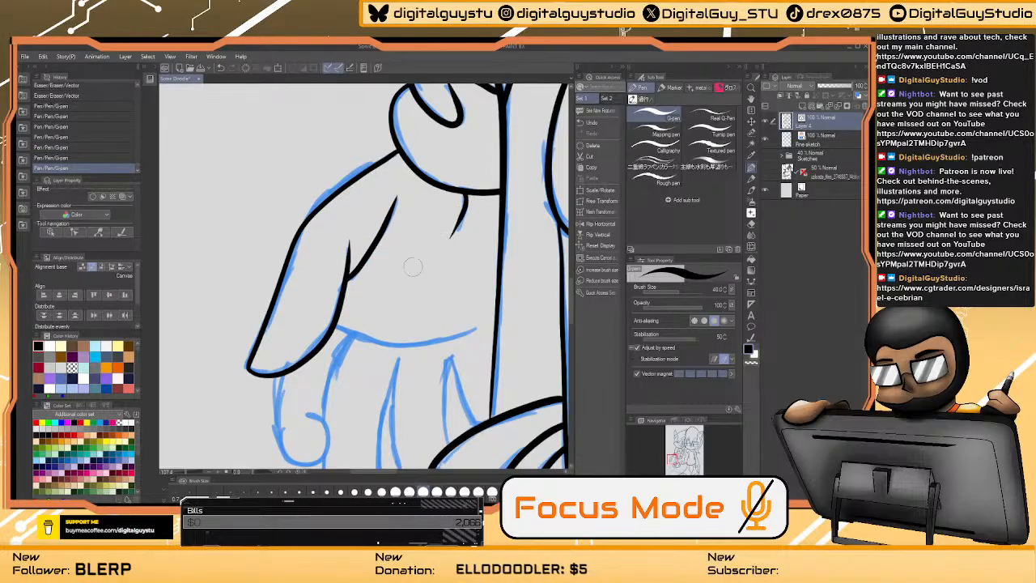
# - Ink the fingers of the lowered hand and the curved line across its palm, redoing the curled finger's outline
pyautogui.moveTo(324, 308); pyautogui.dragTo(330, 180)
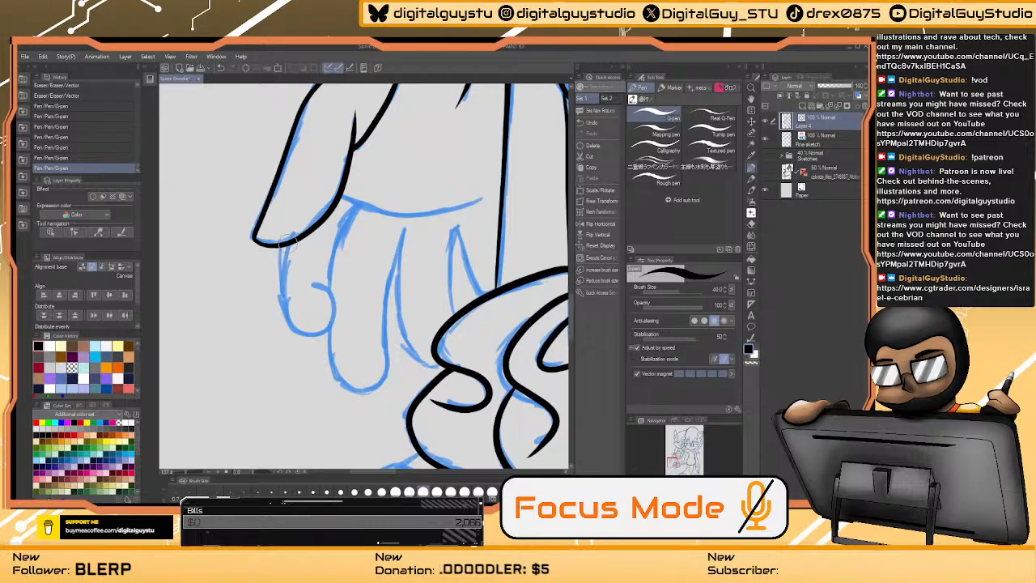
pyautogui.moveTo(282, 243)
pyautogui.mouseDown()
pyautogui.moveTo(280, 302)
pyautogui.moveTo(300, 338)
pyautogui.moveTo(318, 338)
pyautogui.moveTo(329, 320)
pyautogui.moveTo(312, 283)
pyautogui.mouseUp()
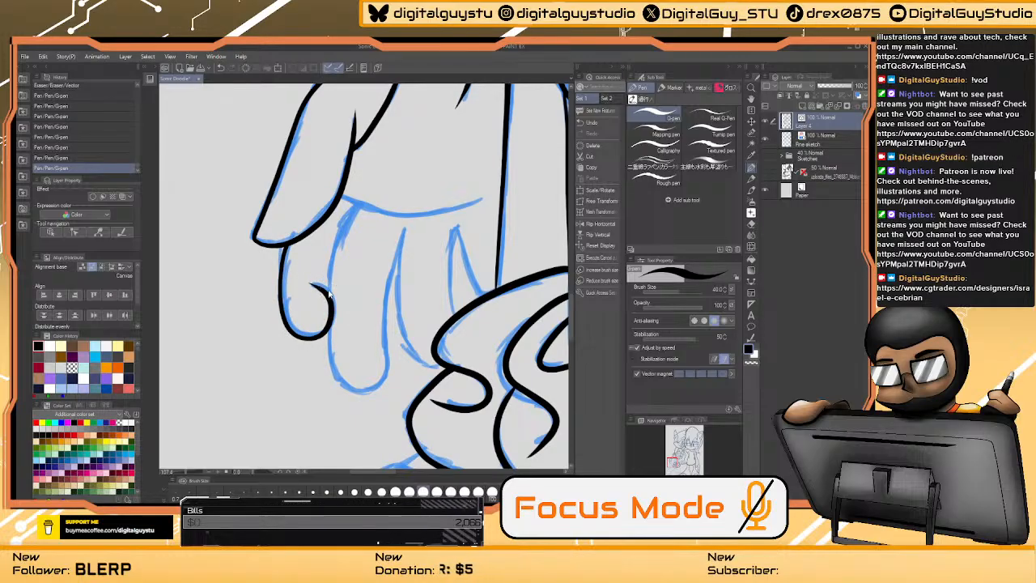
pyautogui.hotkey('ctrl', 'z')
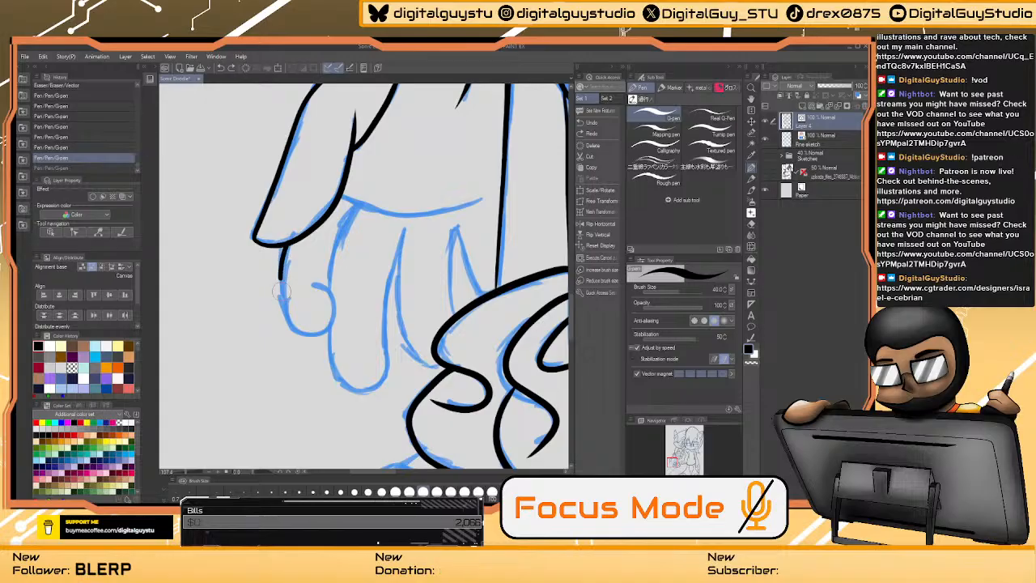
pyautogui.moveTo(308, 282); pyautogui.dragTo(334, 305)
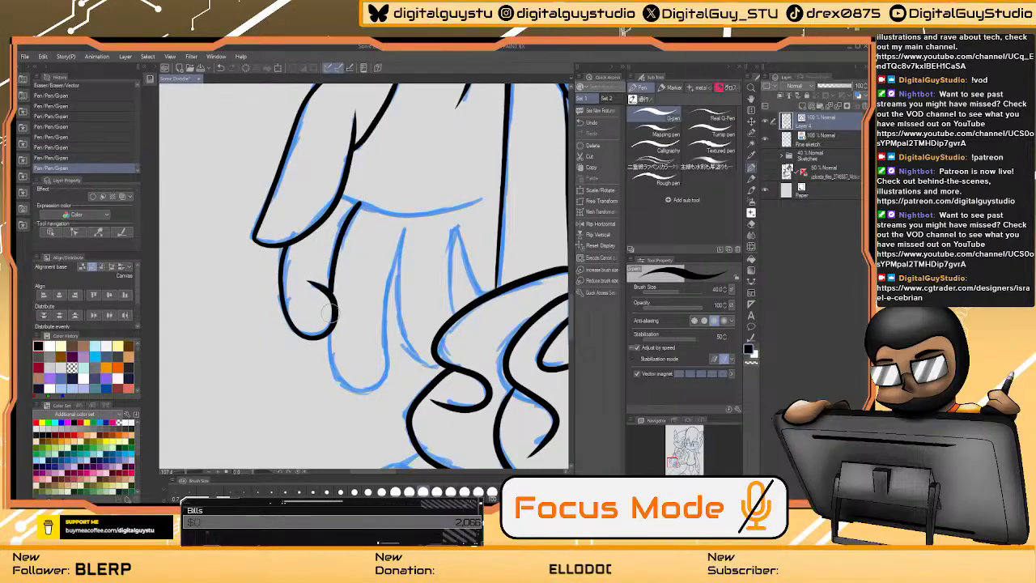
pyautogui.moveTo(366, 388)
pyautogui.mouseDown()
pyautogui.moveTo(407, 229)
pyautogui.moveTo(396, 299)
pyautogui.moveTo(419, 366)
pyautogui.moveTo(434, 362)
pyautogui.mouseUp()
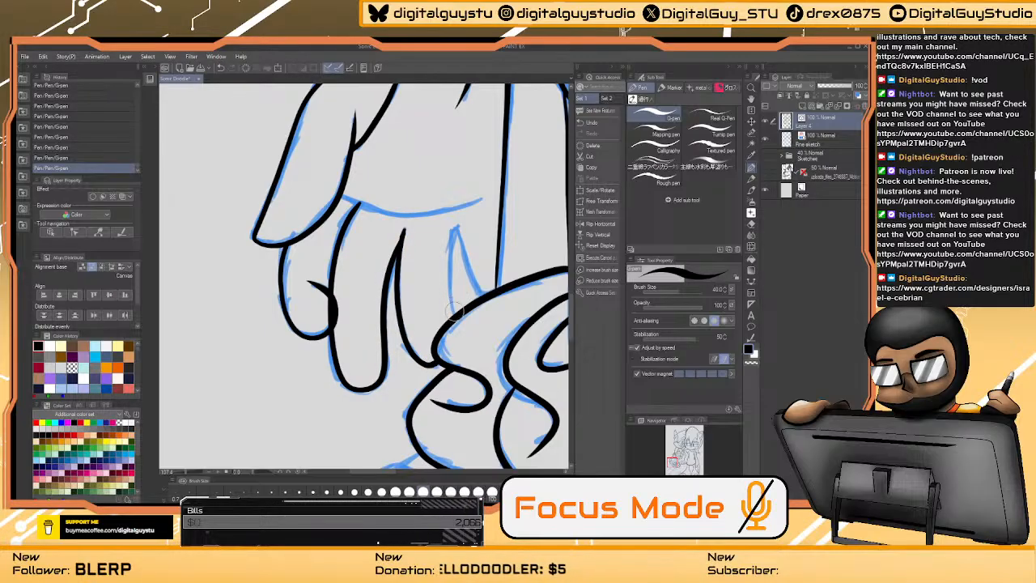
pyautogui.moveTo(451, 323)
pyautogui.mouseDown()
pyautogui.moveTo(450, 231)
pyautogui.moveTo(471, 265)
pyautogui.mouseUp()
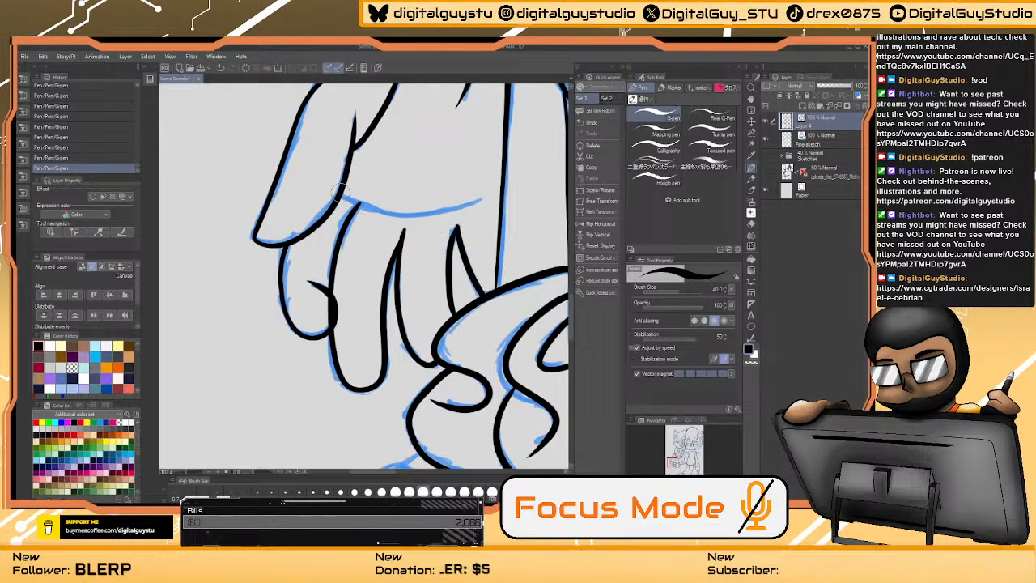
pyautogui.moveTo(389, 209); pyautogui.dragTo(463, 207)
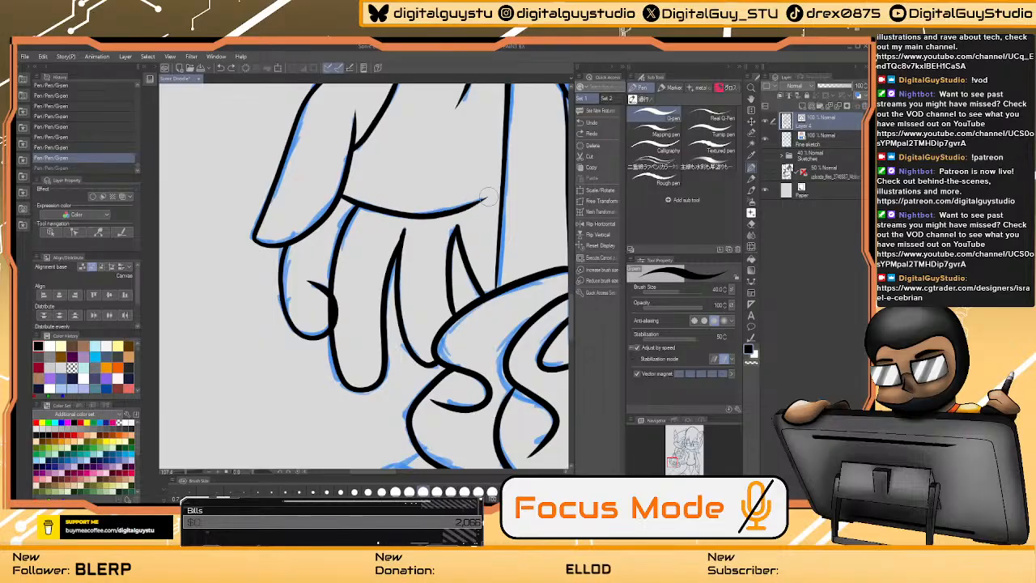
pyautogui.moveTo(489, 196); pyautogui.dragTo(351, 341)
# - Review the inked hand, legs and both characters' heads, ending at the uninked sketch of Sonic's shoes
pyautogui.scroll(-2, 459, 256)
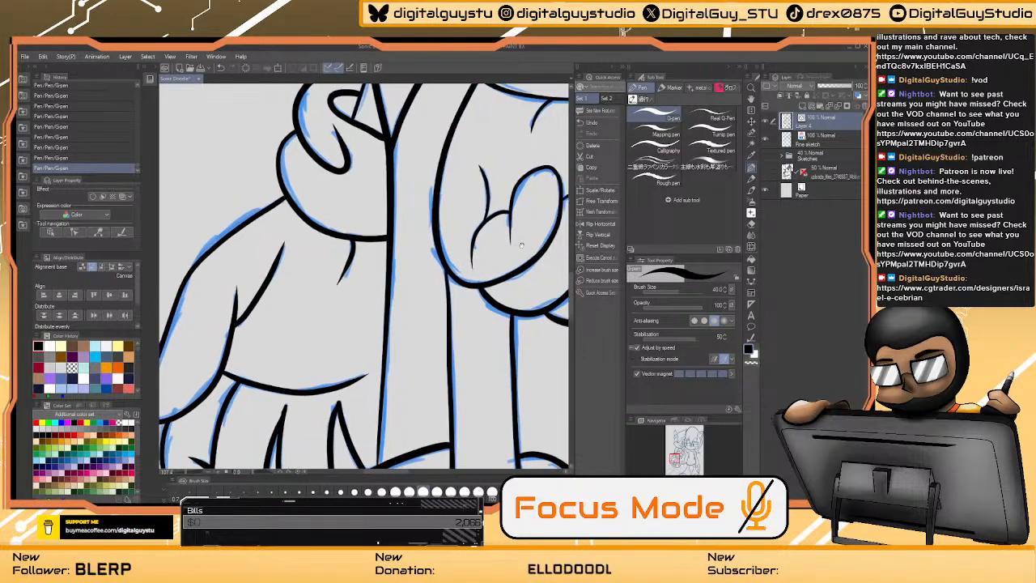
pyautogui.scroll(-3, 448, 243)
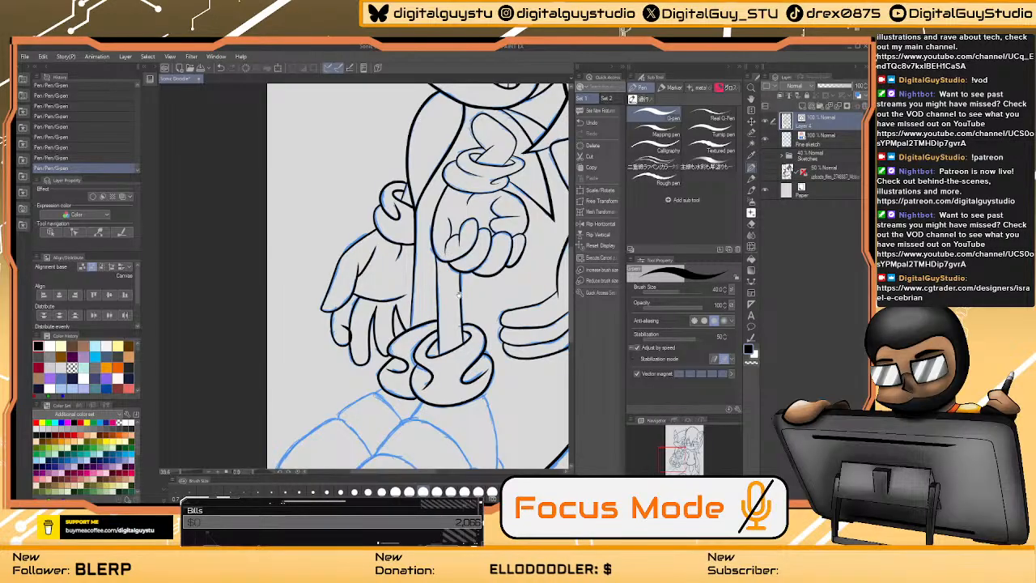
pyautogui.moveTo(459, 294); pyautogui.dragTo(291, 484)
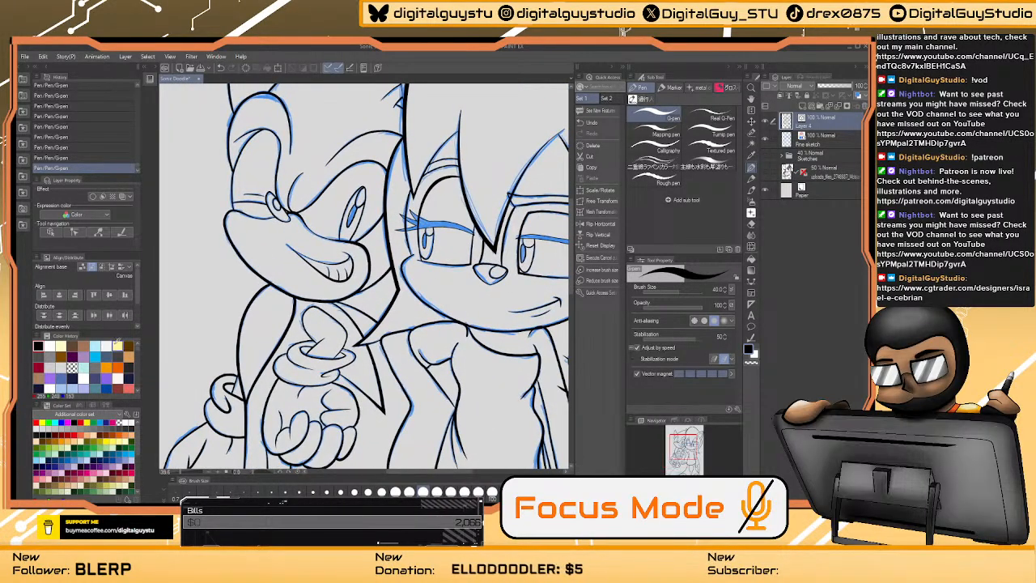
pyautogui.scroll(3, 414, 159)
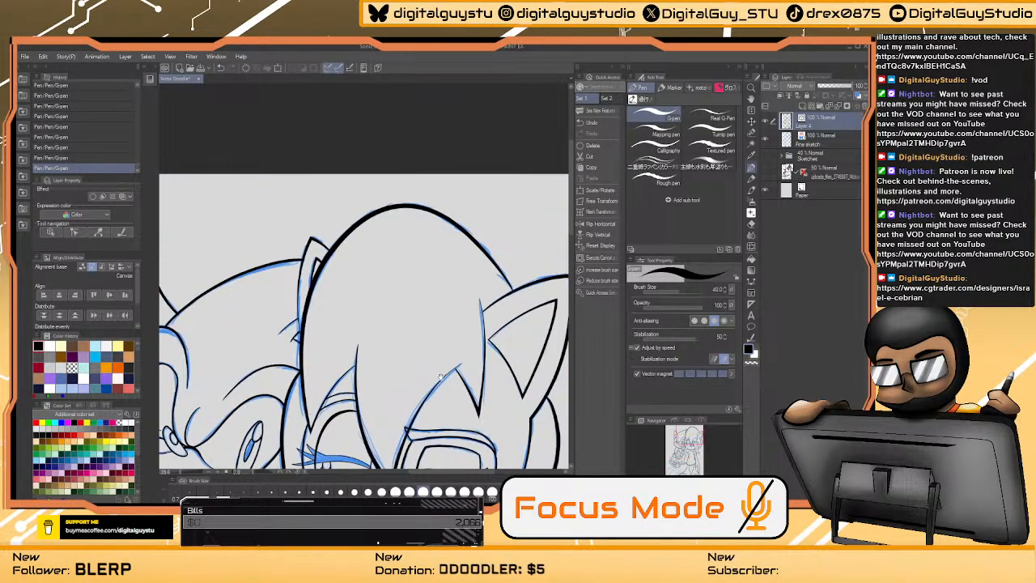
pyautogui.moveTo(440, 376); pyautogui.dragTo(404, 118)
pyautogui.moveTo(301, 381); pyautogui.dragTo(409, 101)
pyautogui.moveTo(283, 336); pyautogui.dragTo(400, 193)
pyautogui.scroll(2, 393, 212)
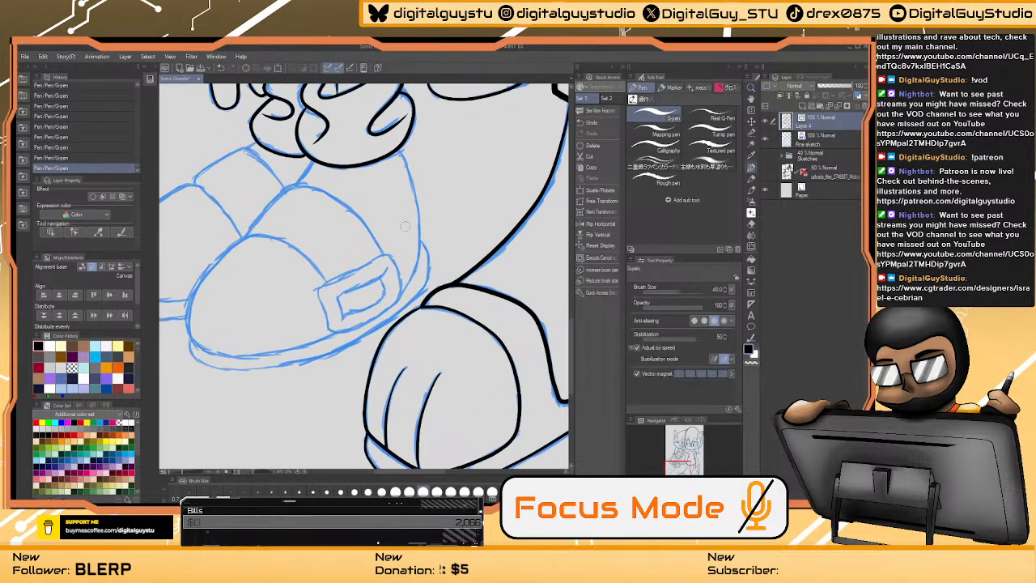
pyautogui.moveTo(457, 247); pyautogui.dragTo(466, 265)
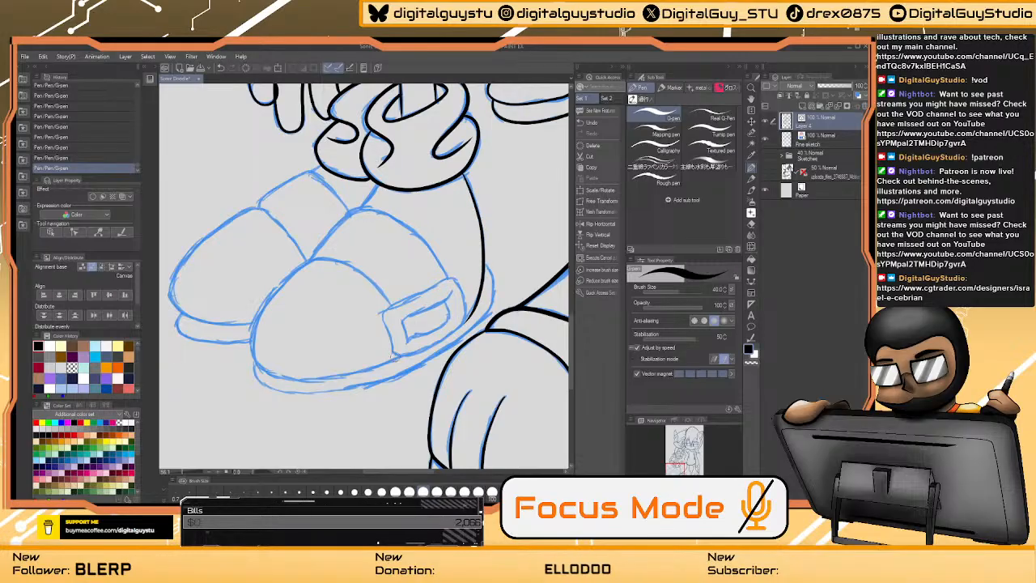
pyautogui.moveTo(387, 324)
pyautogui.mouseDown()
pyautogui.moveTo(385, 305)
pyautogui.moveTo(437, 284)
pyautogui.moveTo(457, 286)
pyautogui.moveTo(468, 316)
pyautogui.moveTo(416, 353)
pyautogui.moveTo(390, 354)
pyautogui.mouseUp()
pyautogui.hotkey('ctrl', 'z')
pyautogui.hotkey('ctrl', 'z')
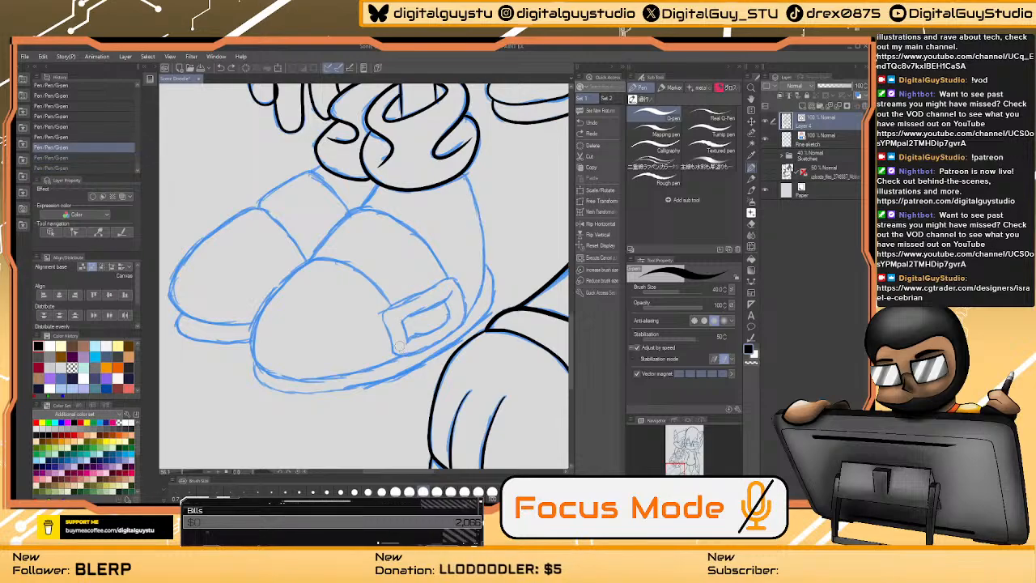
# - Outline the outer shape of the buckle on Sonic's near shoe as a closed Bezier curve at brush size 5
pyautogui.click(751, 281)
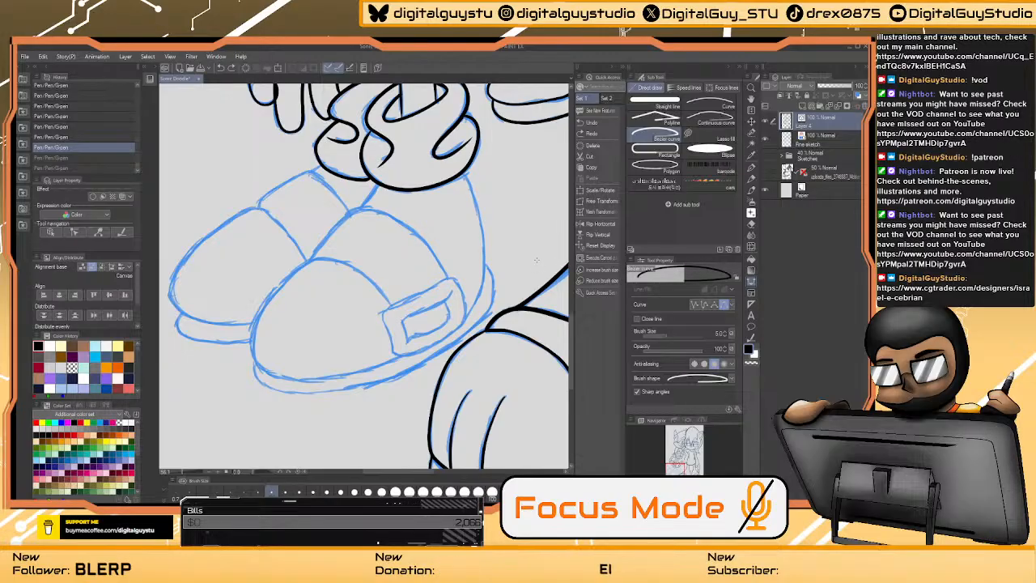
pyautogui.scroll(4, 366, 304)
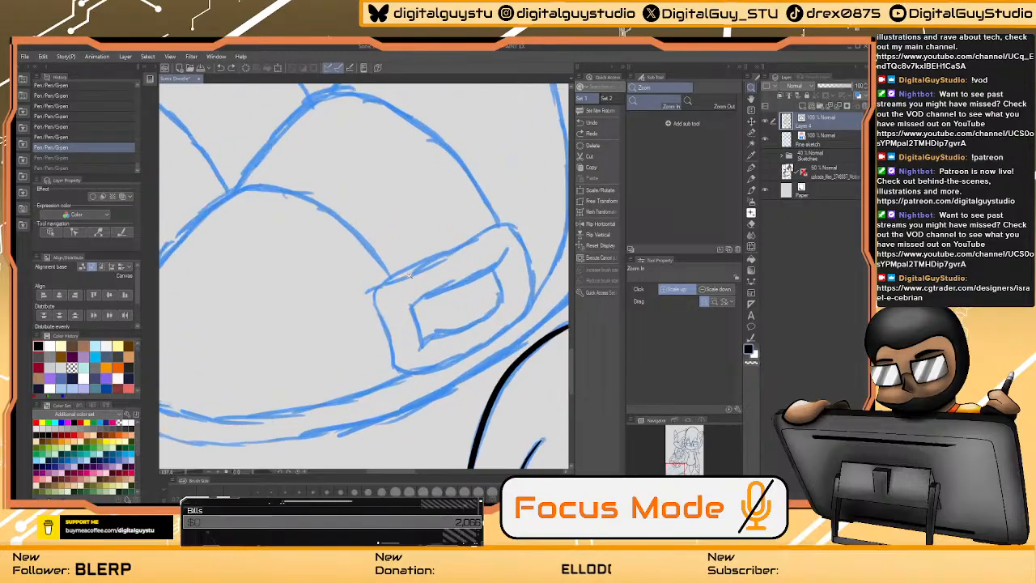
pyautogui.moveTo(451, 273); pyautogui.dragTo(380, 265)
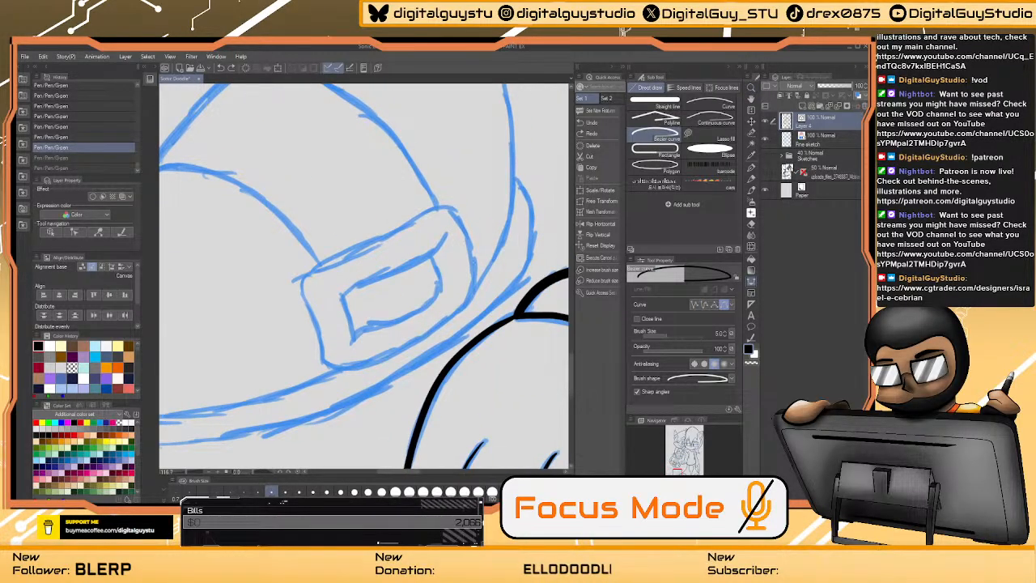
pyautogui.moveTo(472, 289); pyautogui.dragTo(290, 375)
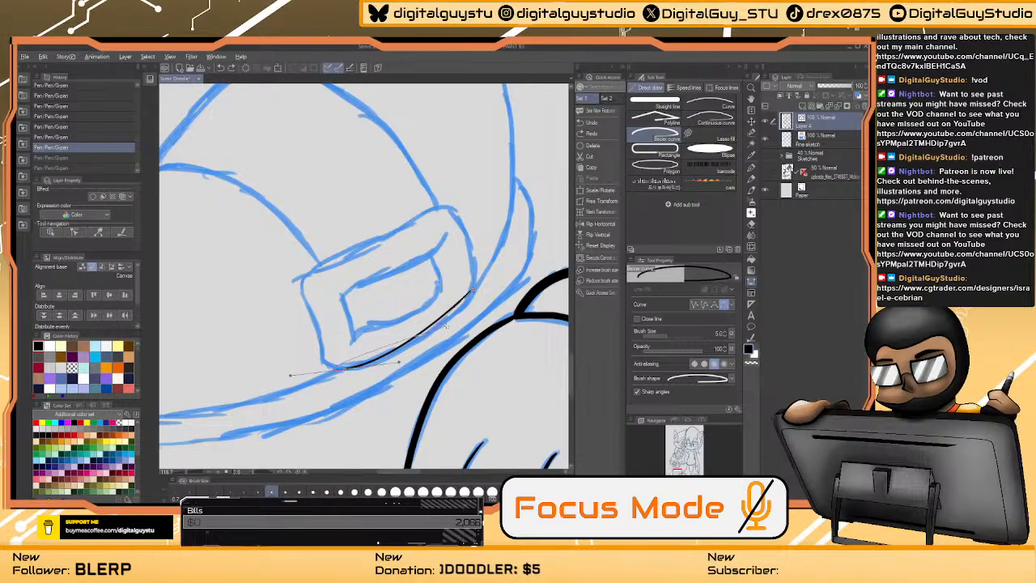
pyautogui.moveTo(472, 289); pyautogui.dragTo(458, 318)
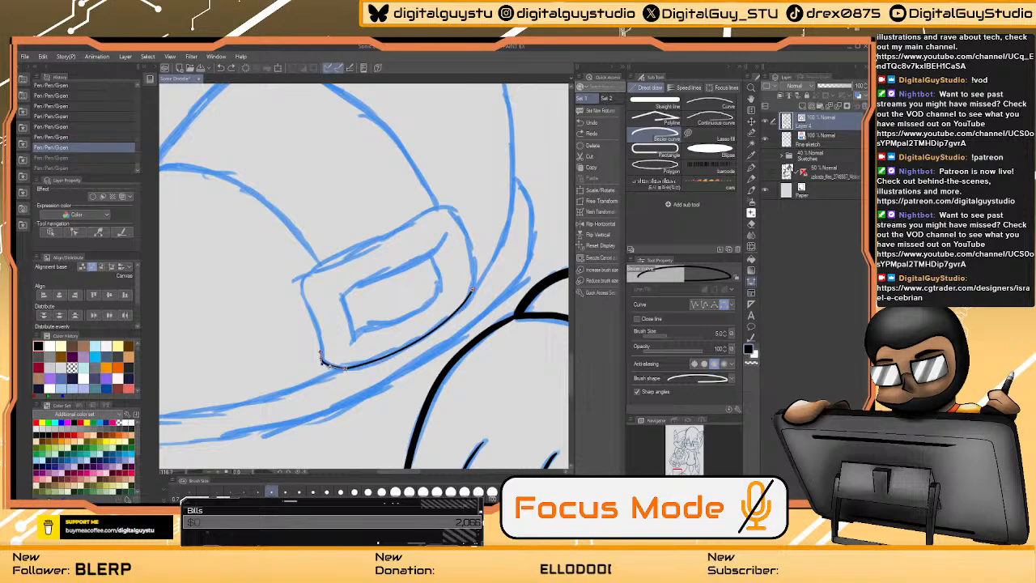
pyautogui.moveTo(321, 357)
pyautogui.mouseDown()
pyautogui.moveTo(303, 269)
pyautogui.moveTo(437, 209)
pyautogui.moveTo(450, 193)
pyautogui.mouseUp()
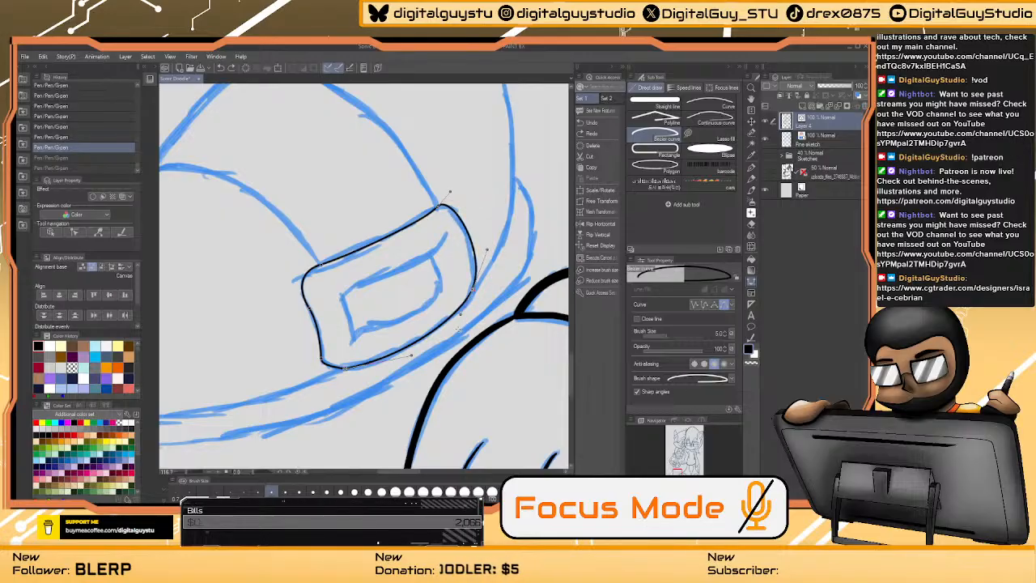
pyautogui.doubleClick(473, 288)
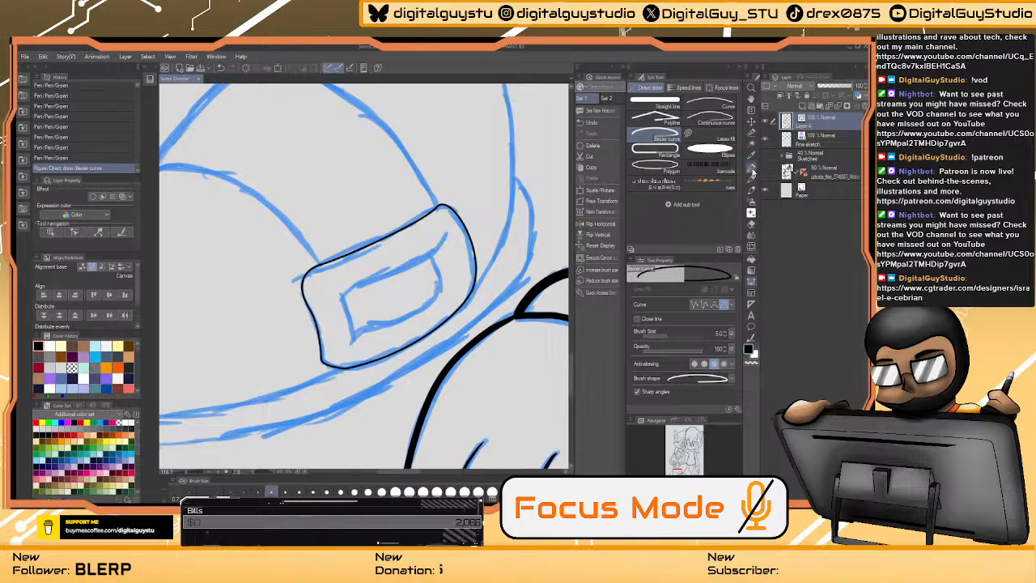
# - Ink the inner frame of the shoe buckle with the G-pen at size 40
pyautogui.click(752, 169)
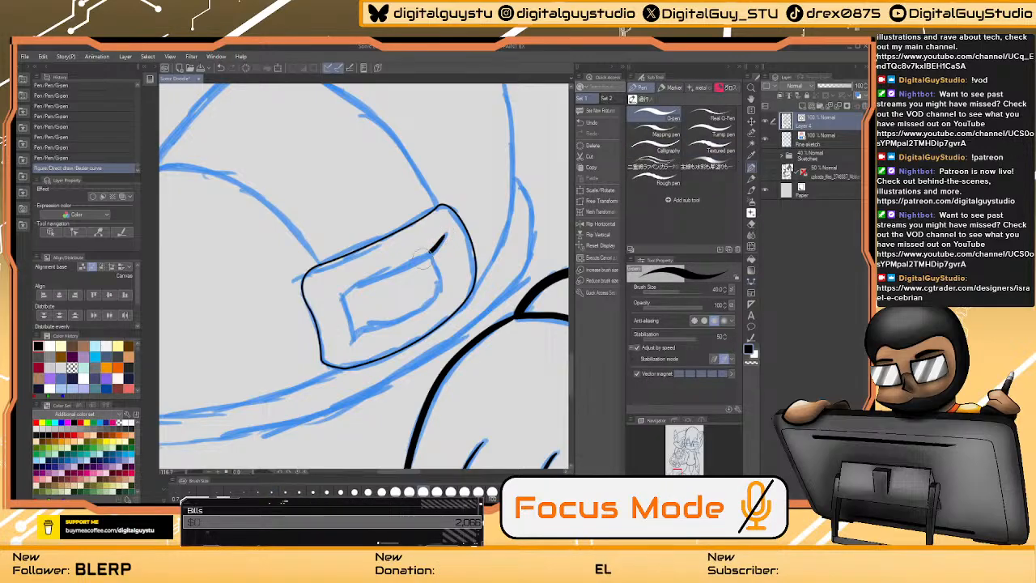
pyautogui.moveTo(340, 302)
pyautogui.mouseDown()
pyautogui.moveTo(343, 360)
pyautogui.moveTo(367, 332)
pyautogui.moveTo(430, 305)
pyautogui.moveTo(440, 242)
pyautogui.mouseUp()
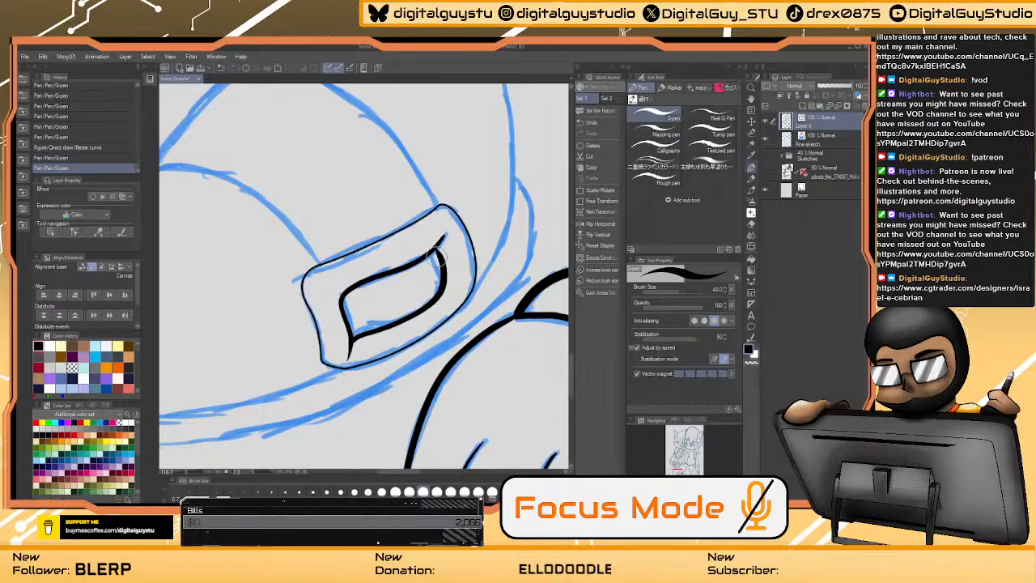
pyautogui.moveTo(360, 217); pyautogui.dragTo(404, 218)
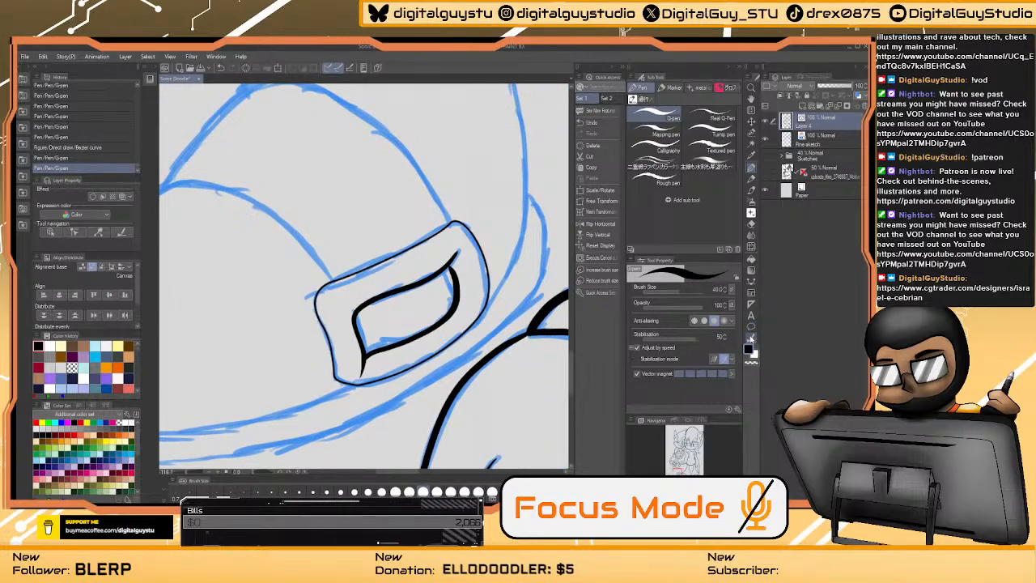
# - Thicken the buckle's outer outline by adjusting the line width at its control points
pyautogui.click(751, 336)
pyautogui.click(655, 104)
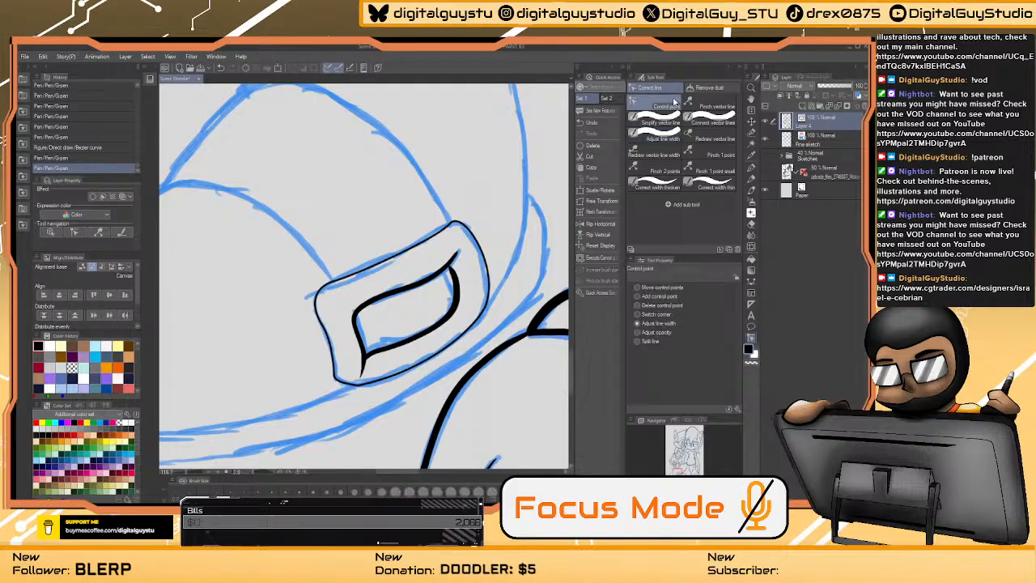
pyautogui.moveTo(357, 387); pyautogui.dragTo(357, 384)
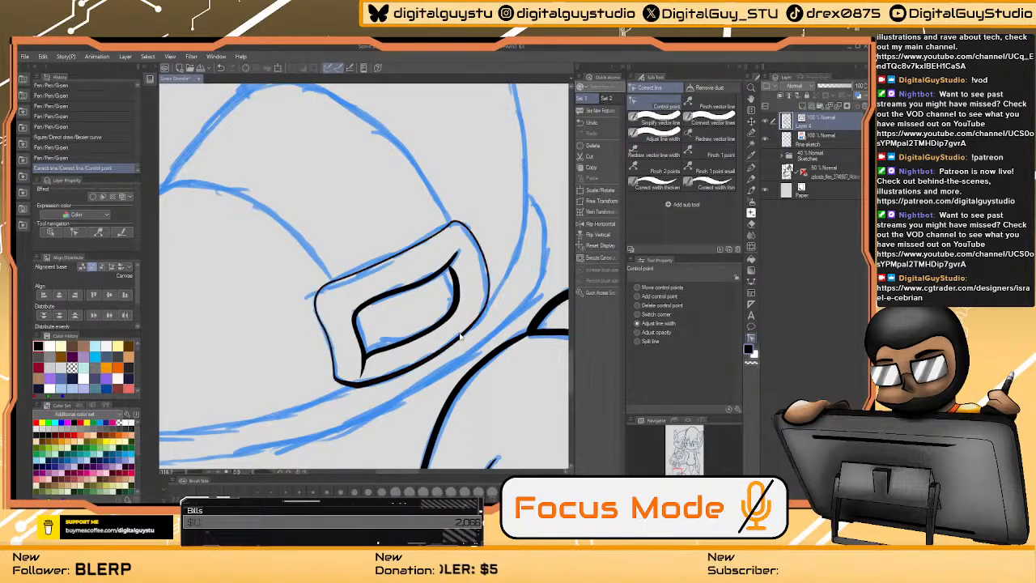
pyautogui.moveTo(485, 308); pyautogui.dragTo(484, 306)
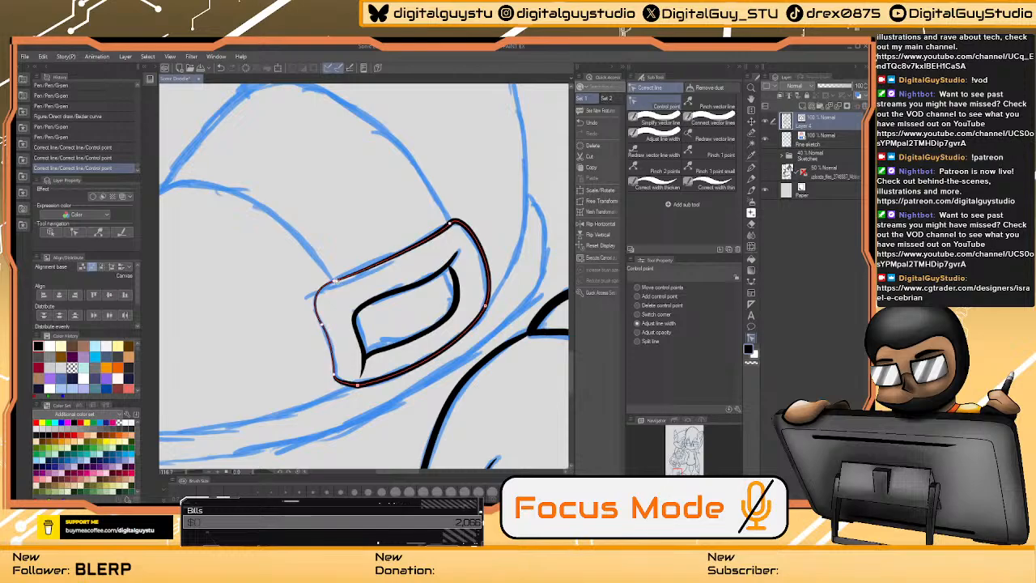
pyautogui.moveTo(333, 376); pyautogui.dragTo(334, 377)
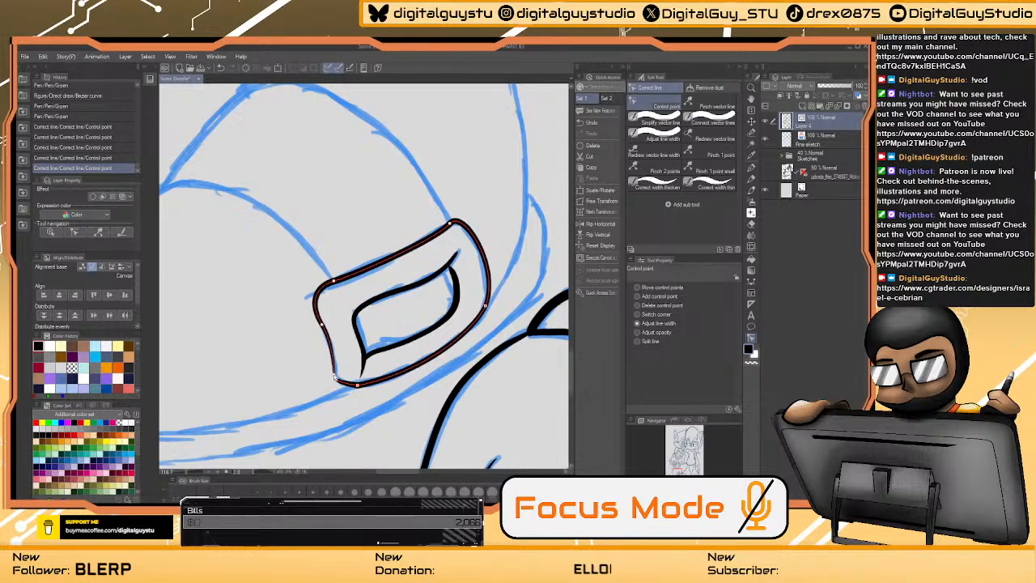
# - Ink the near shoe's heel edge and rounded toe section with the G-pen, redoing the toe's outline
pyautogui.scroll(-5, 470, 227)
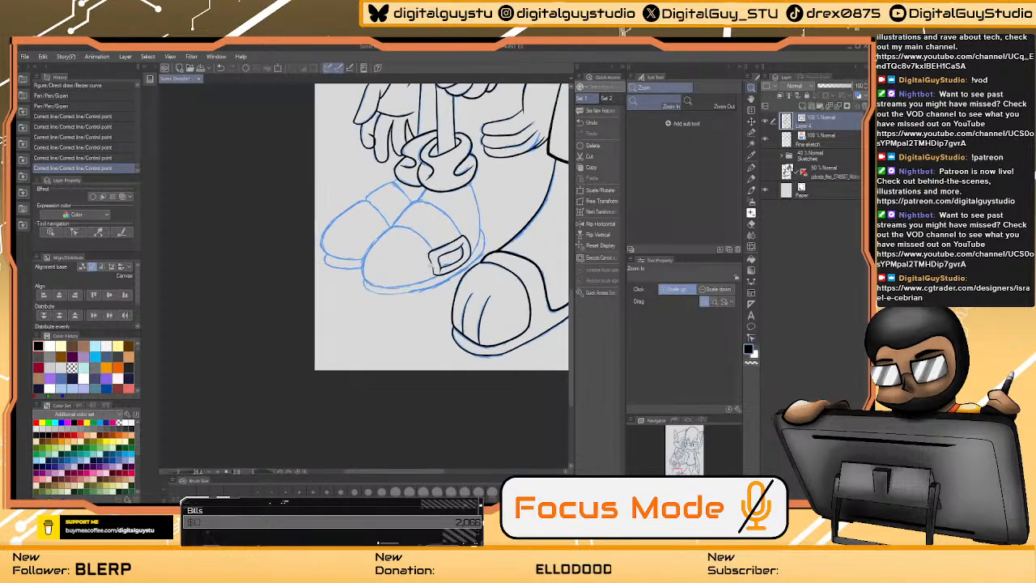
pyautogui.scroll(3, 469, 227)
pyautogui.moveTo(472, 220); pyautogui.dragTo(451, 285)
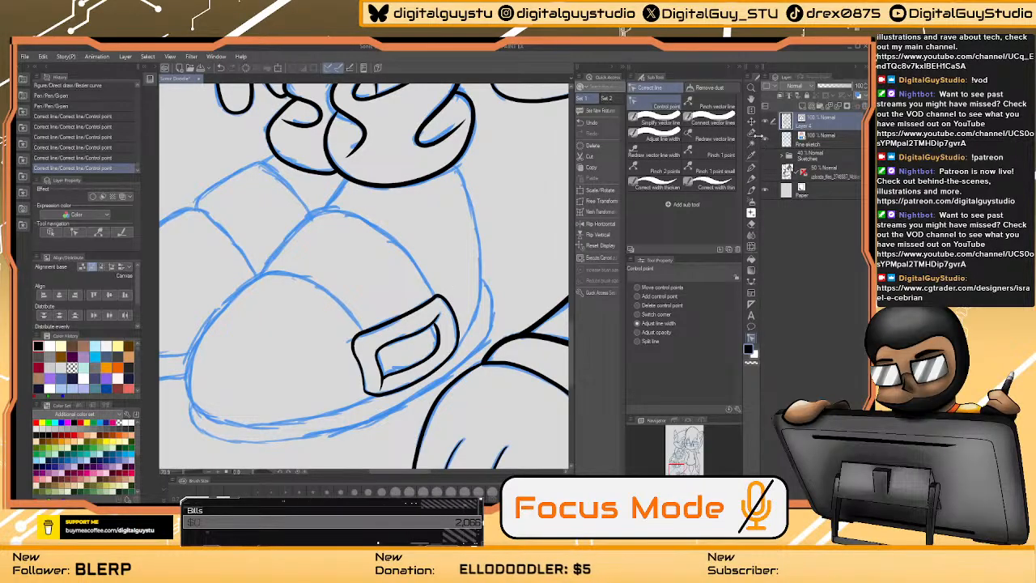
pyautogui.click(752, 168)
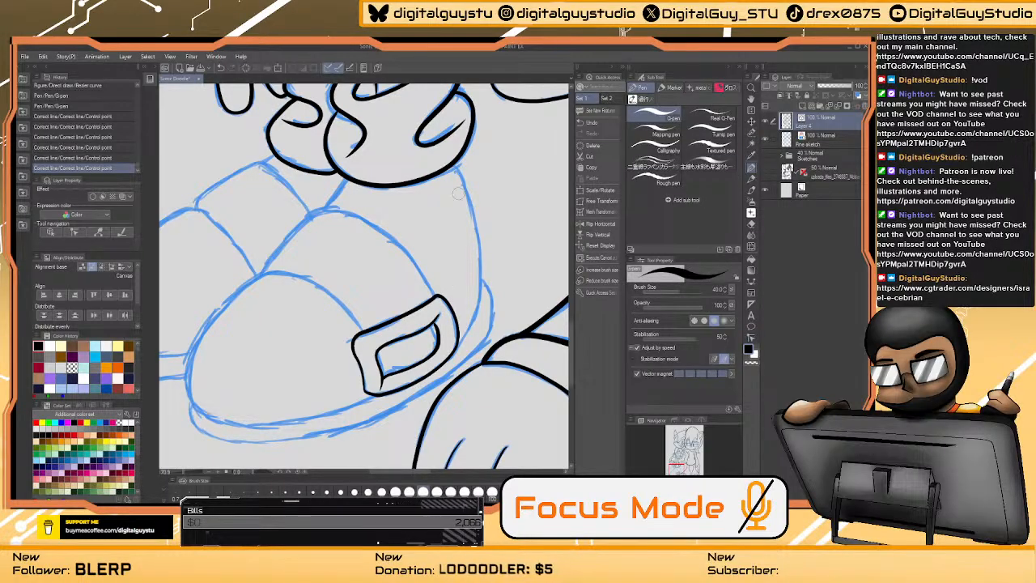
pyautogui.moveTo(454, 166); pyautogui.dragTo(468, 199)
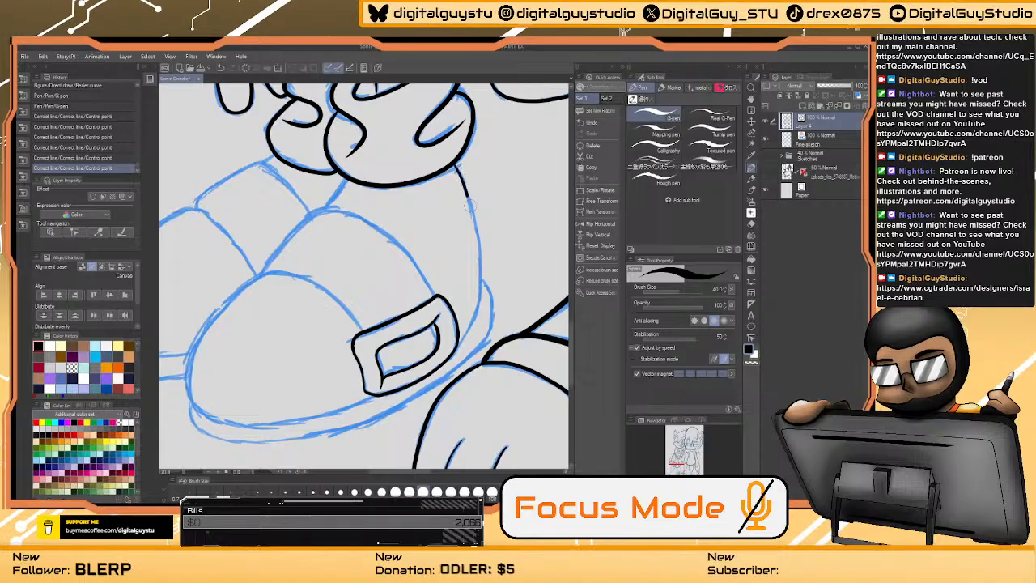
pyautogui.moveTo(469, 322); pyautogui.dragTo(458, 350)
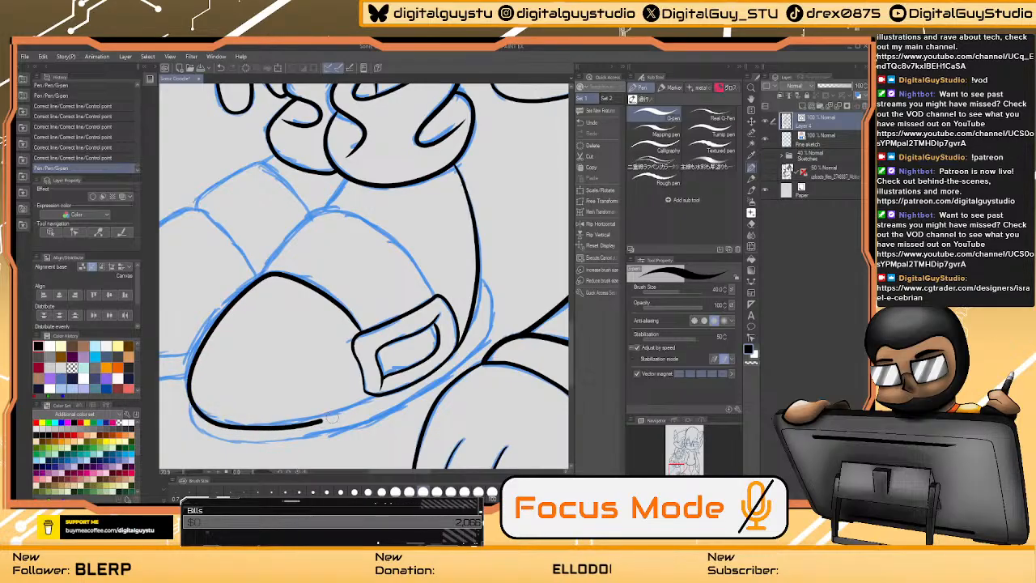
pyautogui.moveTo(327, 420); pyautogui.dragTo(374, 389)
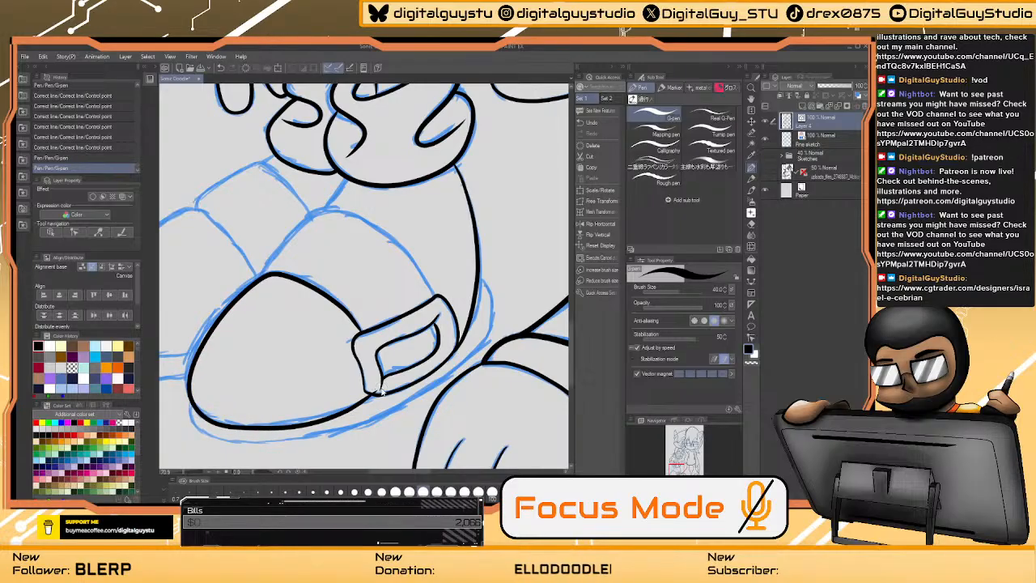
pyautogui.hotkey('ctrl', 'z')
pyautogui.moveTo(362, 330)
pyautogui.mouseDown()
pyautogui.moveTo(299, 278)
pyautogui.moveTo(262, 277)
pyautogui.moveTo(208, 329)
pyautogui.moveTo(183, 364)
pyautogui.moveTo(183, 387)
pyautogui.moveTo(206, 413)
pyautogui.moveTo(251, 427)
pyautogui.moveTo(301, 423)
pyautogui.moveTo(371, 401)
pyautogui.mouseUp()
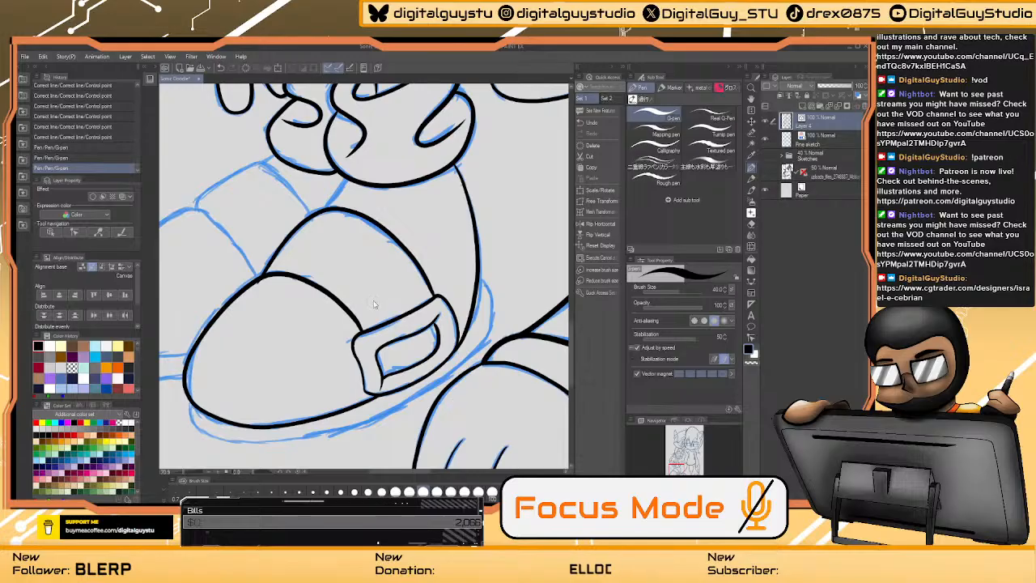
# - Redo the arched strap outline behind the near shoe's toe and ink the short edge up to the sock cuff
pyautogui.hotkey('ctrl', 'z')
pyautogui.moveTo(429, 287)
pyautogui.mouseDown()
pyautogui.moveTo(397, 241)
pyautogui.moveTo(346, 210)
pyautogui.moveTo(317, 214)
pyautogui.moveTo(259, 279)
pyautogui.mouseUp()
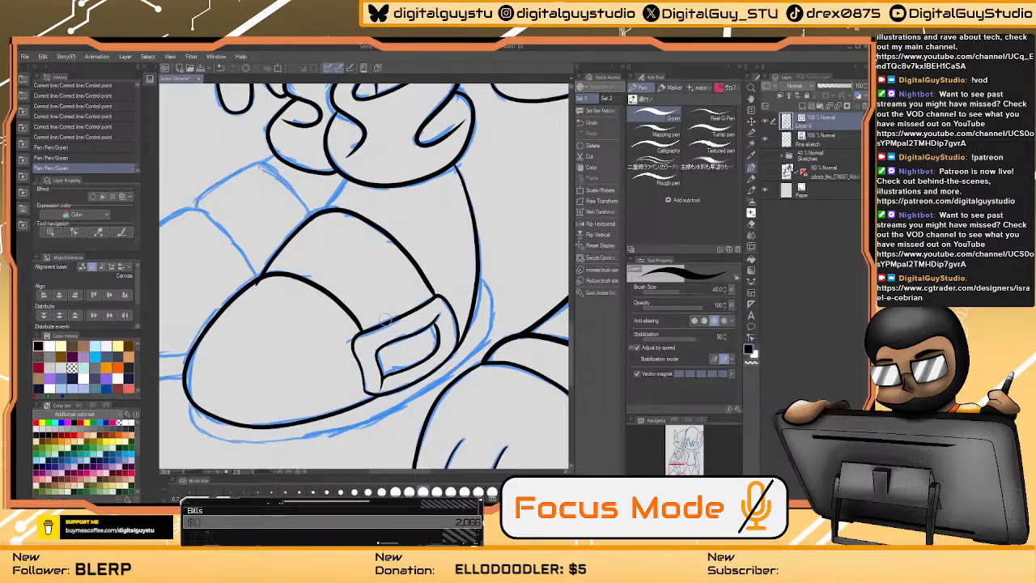
pyautogui.hotkey('ctrl', 'z')
pyautogui.moveTo(433, 296)
pyautogui.mouseDown()
pyautogui.moveTo(387, 234)
pyautogui.moveTo(319, 211)
pyautogui.mouseUp()
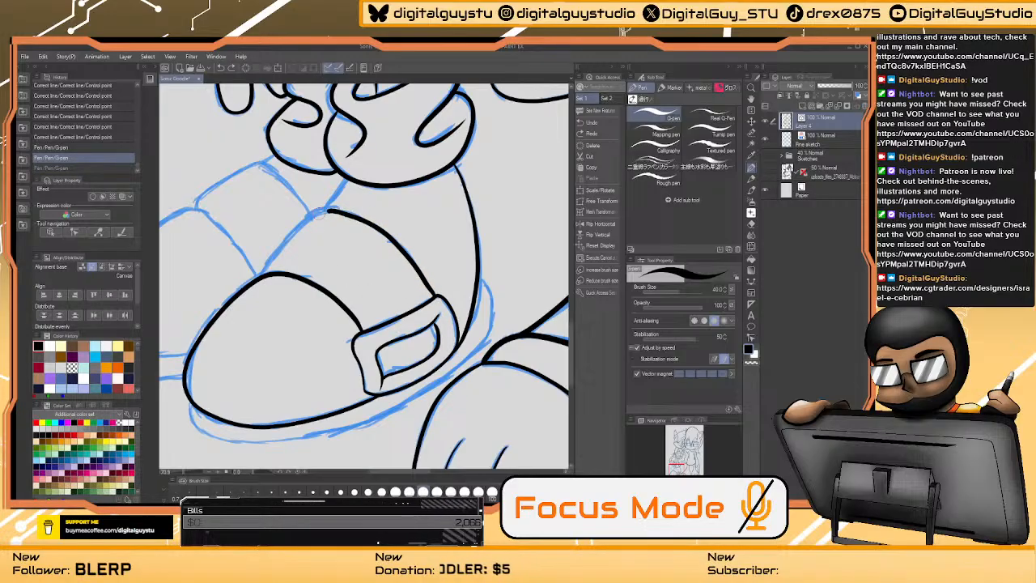
pyautogui.moveTo(261, 278); pyautogui.dragTo(259, 279)
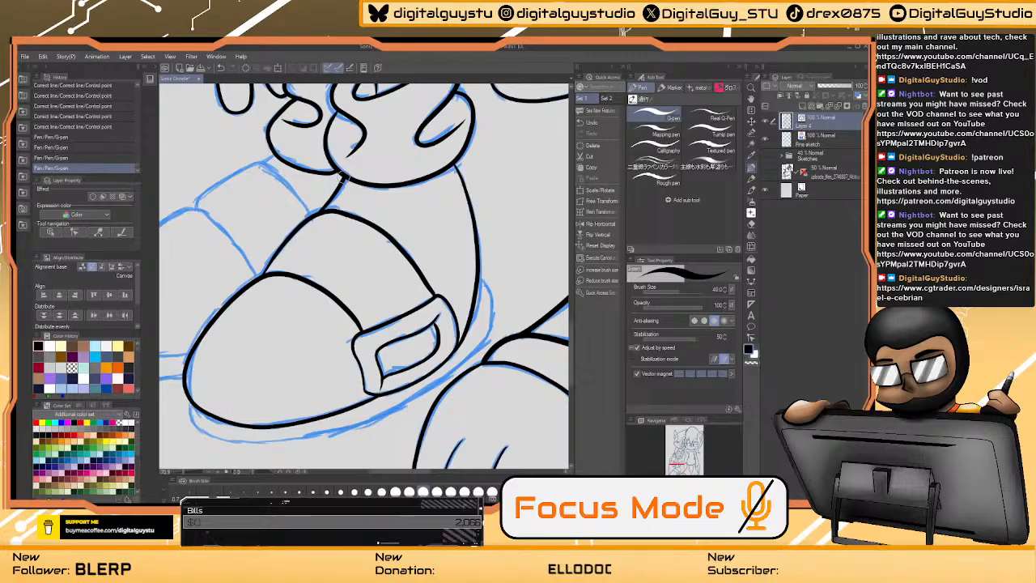
# - Ink the far shoe's strap, rounded toe and sole, redrawing the sole's lower edge
pyautogui.moveTo(254, 233)
pyautogui.mouseDown()
pyautogui.moveTo(337, 250)
pyautogui.moveTo(433, 225)
pyautogui.moveTo(380, 190)
pyautogui.moveTo(325, 221)
pyautogui.moveTo(324, 233)
pyautogui.moveTo(389, 301)
pyautogui.mouseUp()
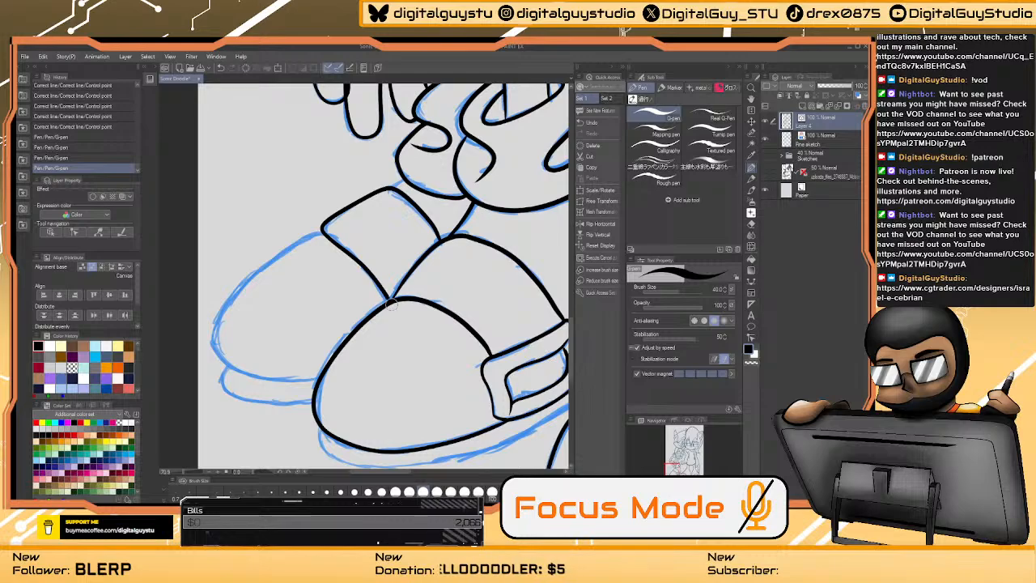
pyautogui.moveTo(395, 264); pyautogui.dragTo(426, 176)
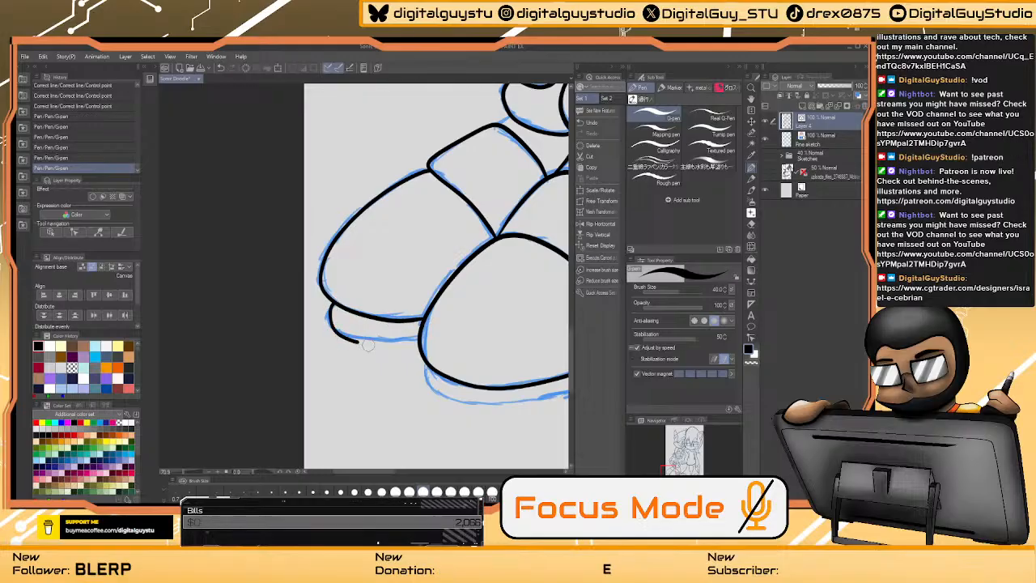
pyautogui.hotkey('ctrl', 'z')
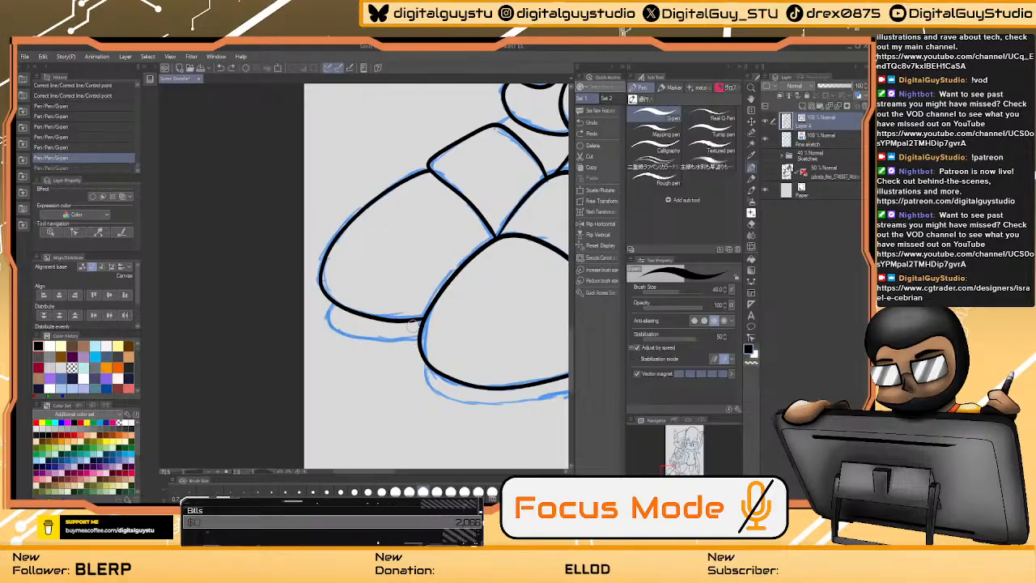
pyautogui.moveTo(332, 304)
pyautogui.mouseDown()
pyautogui.moveTo(327, 320)
pyautogui.moveTo(372, 340)
pyautogui.moveTo(425, 335)
pyautogui.mouseUp()
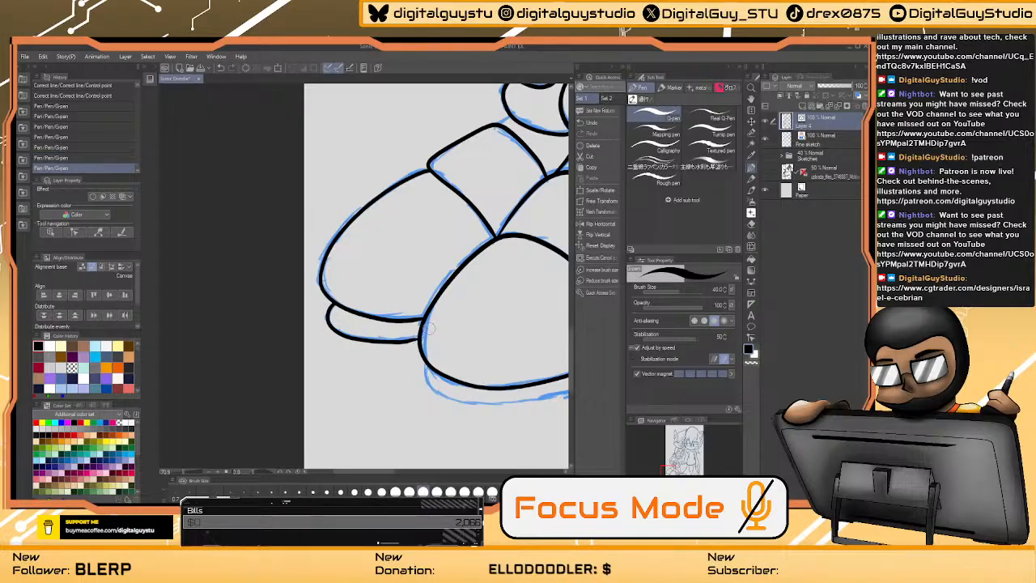
# - Ink the sole of the near shoe from below the heel around to the toe
pyautogui.moveTo(500, 122)
pyautogui.mouseDown()
pyautogui.moveTo(348, 259)
pyautogui.moveTo(413, 277)
pyautogui.moveTo(470, 263)
pyautogui.moveTo(470, 226)
pyautogui.moveTo(440, 187)
pyautogui.mouseUp()
pyautogui.scroll(-4, 470, 263)
pyautogui.hotkey('ctrl', 'space')
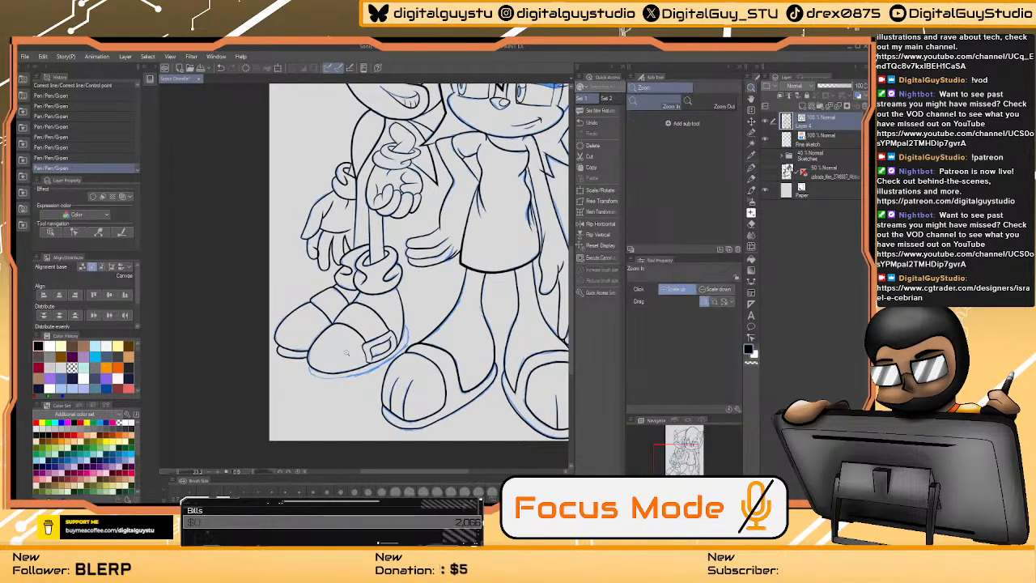
pyautogui.moveTo(356, 310)
pyautogui.mouseDown()
pyautogui.moveTo(409, 310)
pyautogui.moveTo(484, 164)
pyautogui.mouseUp()
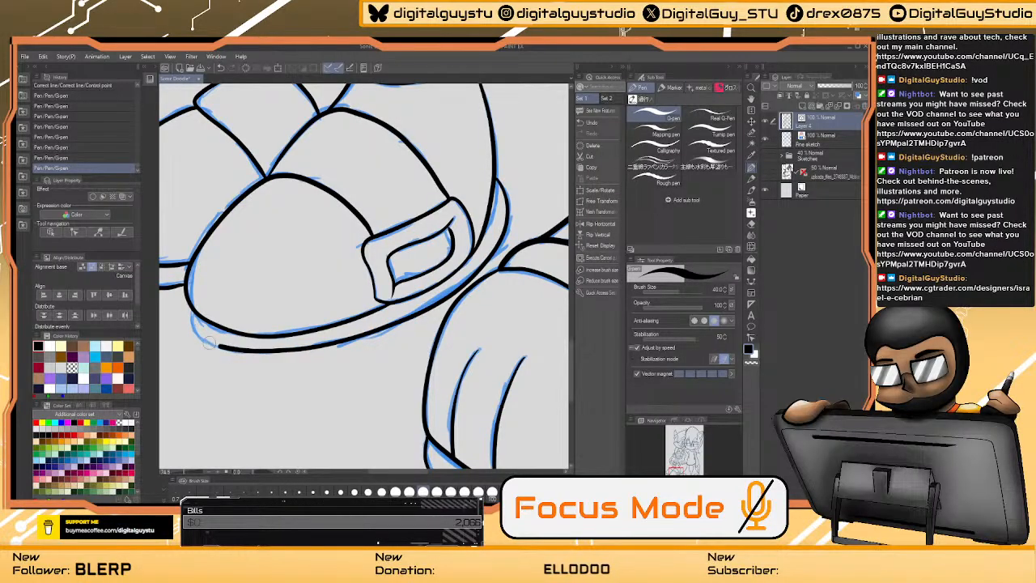
pyautogui.hotkey('ctrl', 'space')
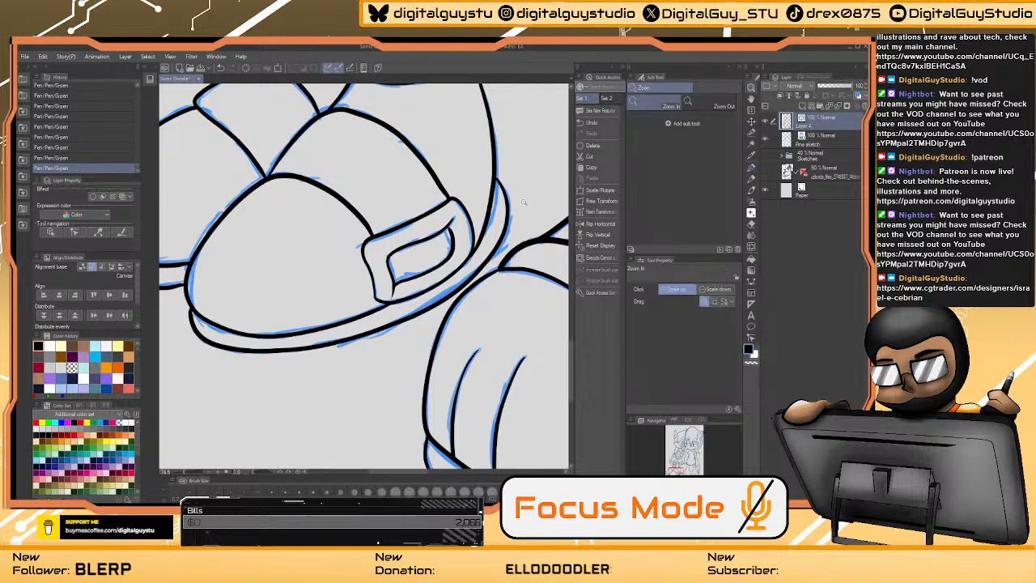
pyautogui.moveTo(513, 217); pyautogui.dragTo(339, 483)
pyautogui.moveTo(430, 284); pyautogui.dragTo(430, 332)
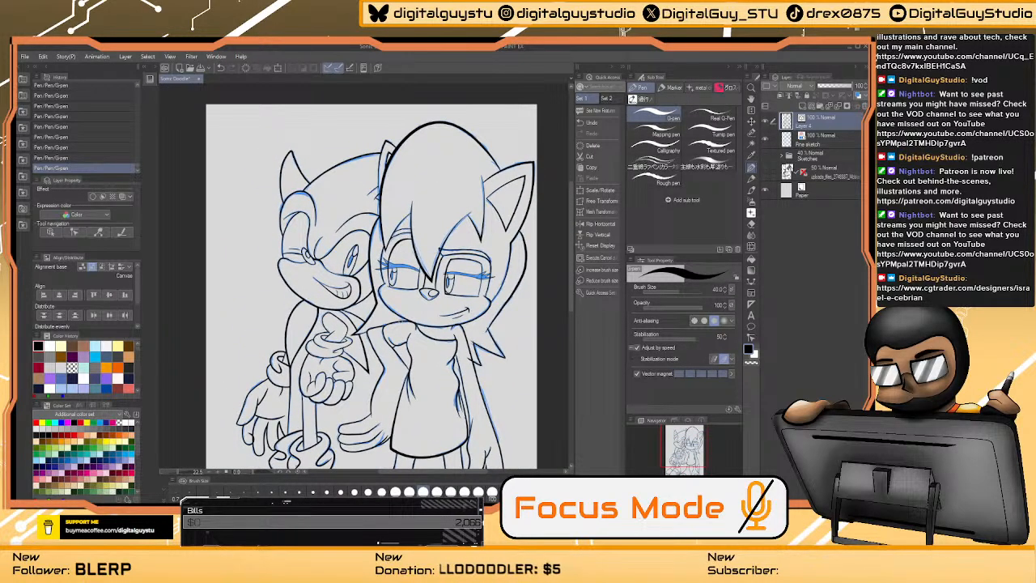
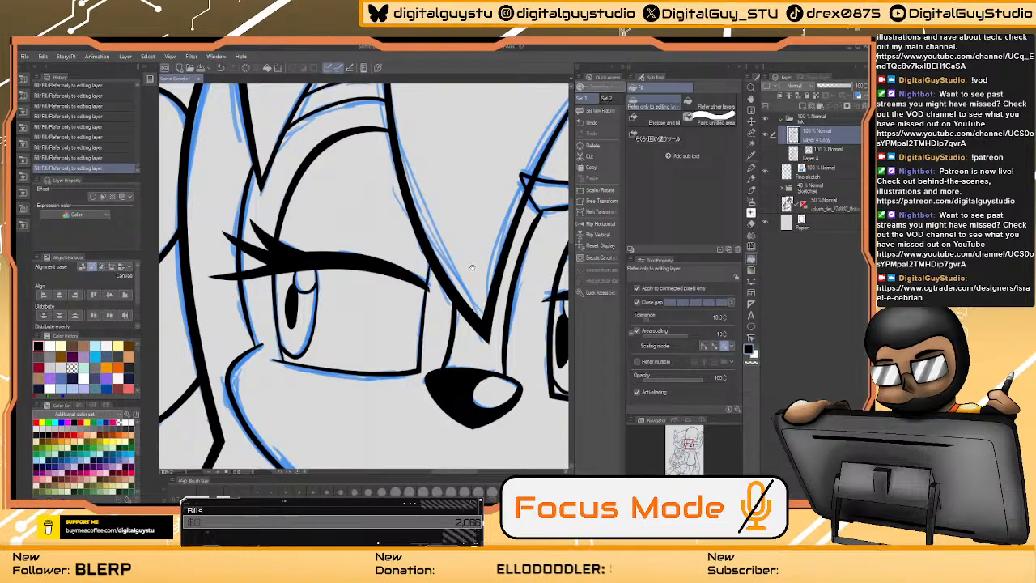
# - Try trimming the overshooting brow corner beside the girl's central bang with the Vector eraser on Layer 4, then undo the erasures
pyautogui.moveTo(473, 267); pyautogui.dragTo(276, 359)
pyautogui.moveTo(540, 382); pyautogui.dragTo(410, 336)
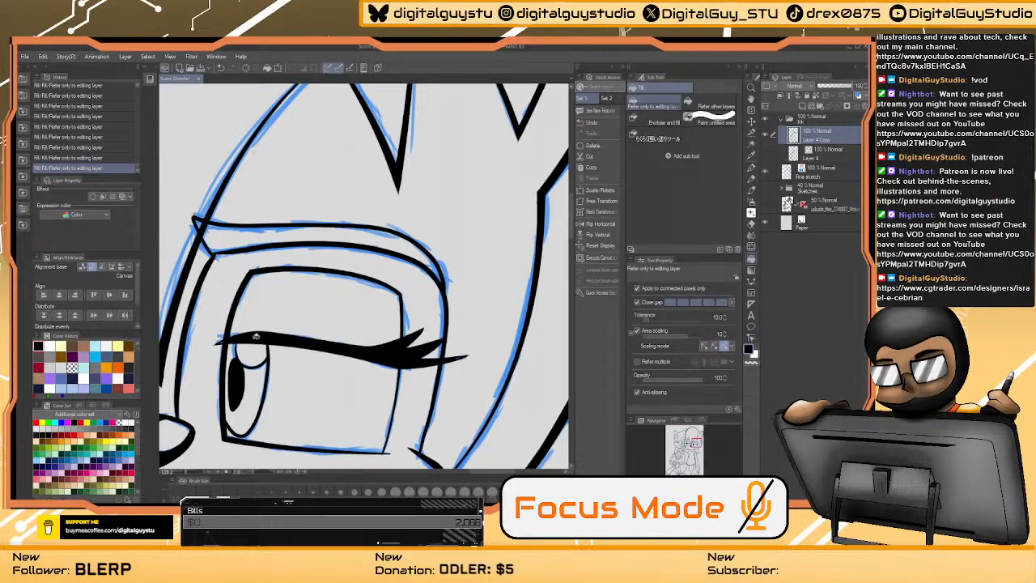
pyautogui.moveTo(250, 359); pyautogui.dragTo(418, 273)
pyautogui.hotkey('ctrl', 'space')
pyautogui.moveTo(417, 238); pyautogui.dragTo(472, 324)
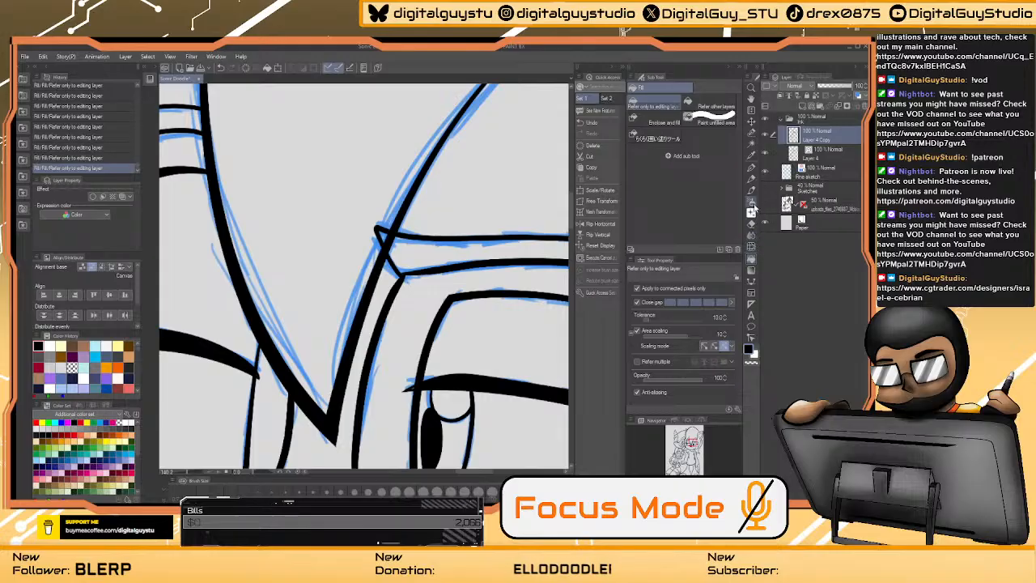
pyautogui.click(753, 223)
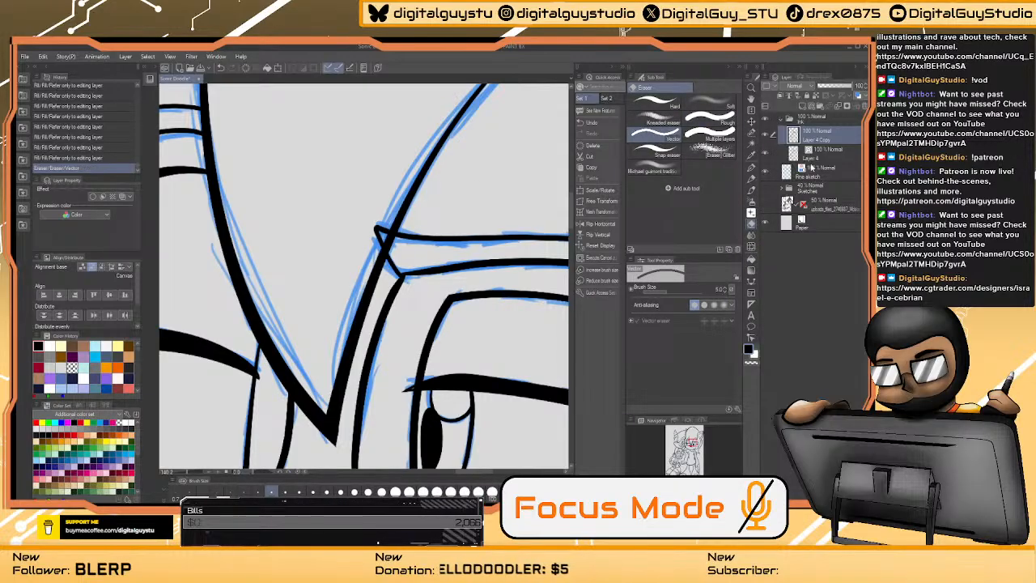
pyautogui.click(816, 156)
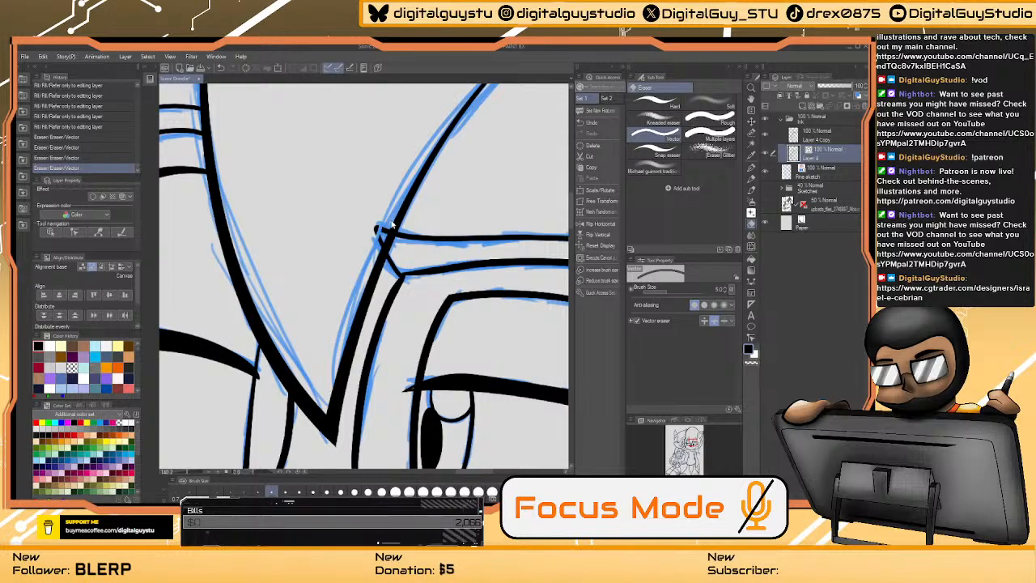
pyautogui.hotkey('ctrl', 'z')
pyautogui.hotkey('ctrl', 'z')
pyautogui.hotkey('ctrl', 'z')
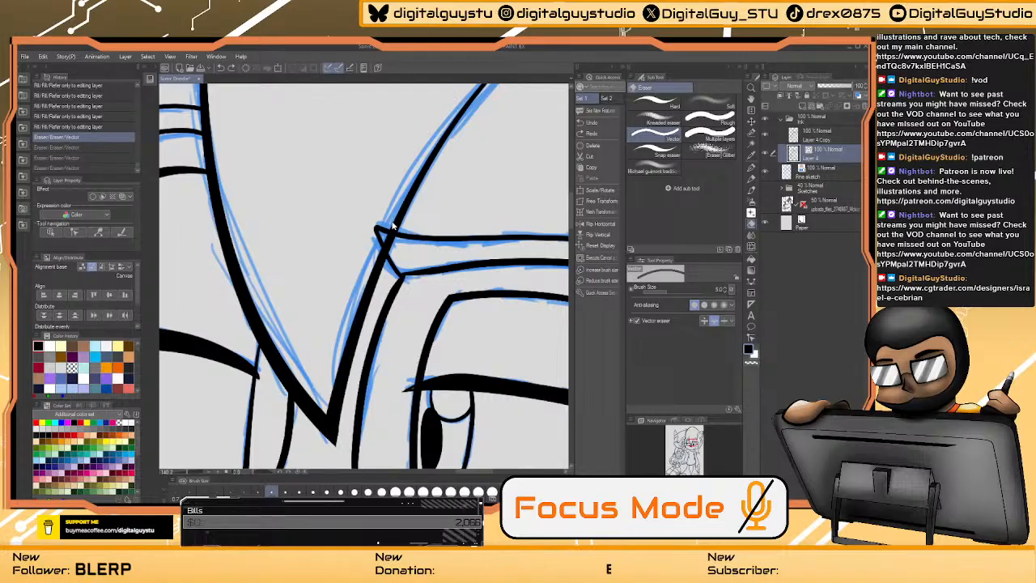
# - Enlarge the Vector eraser to size 20 and erase the brow line's overshoot past the bang on Layer 4
pyautogui.press(']')
pyautogui.press(']')
pyautogui.press(']')
pyautogui.press(']')
pyautogui.press(']')
pyautogui.press(']')
pyautogui.press(']')
pyautogui.press(']')
pyautogui.press(']')
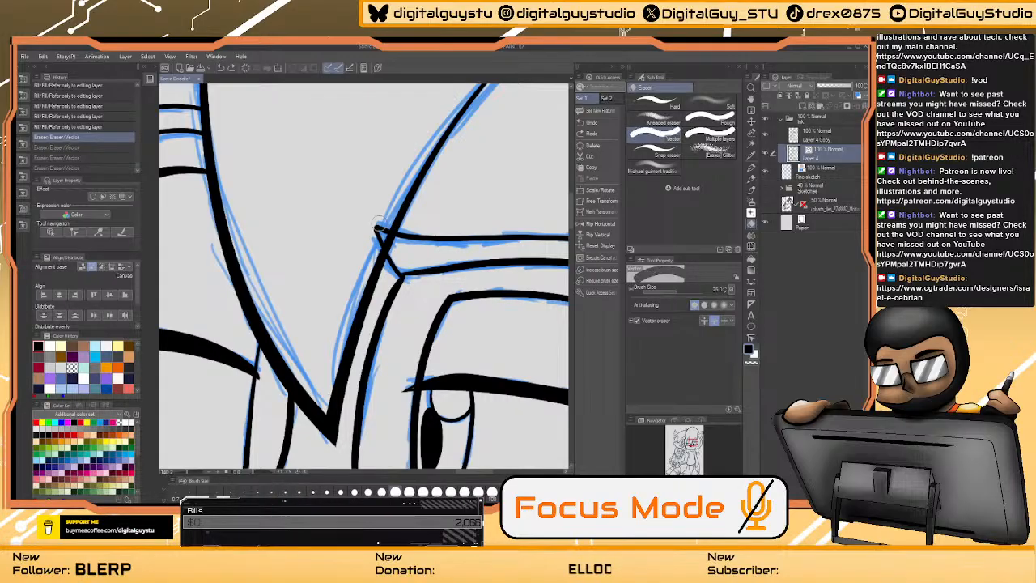
pyautogui.moveTo(377, 229); pyautogui.dragTo(372, 243)
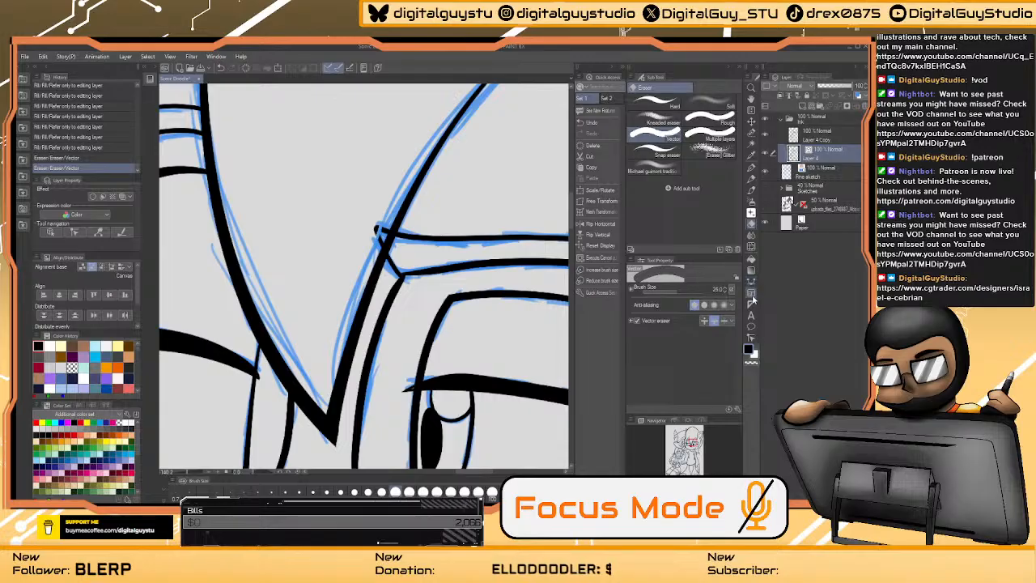
# - Try the Correct line tool's Delete control point mode on the brow line's end, viewing Layer 4 alone
pyautogui.click(751, 336)
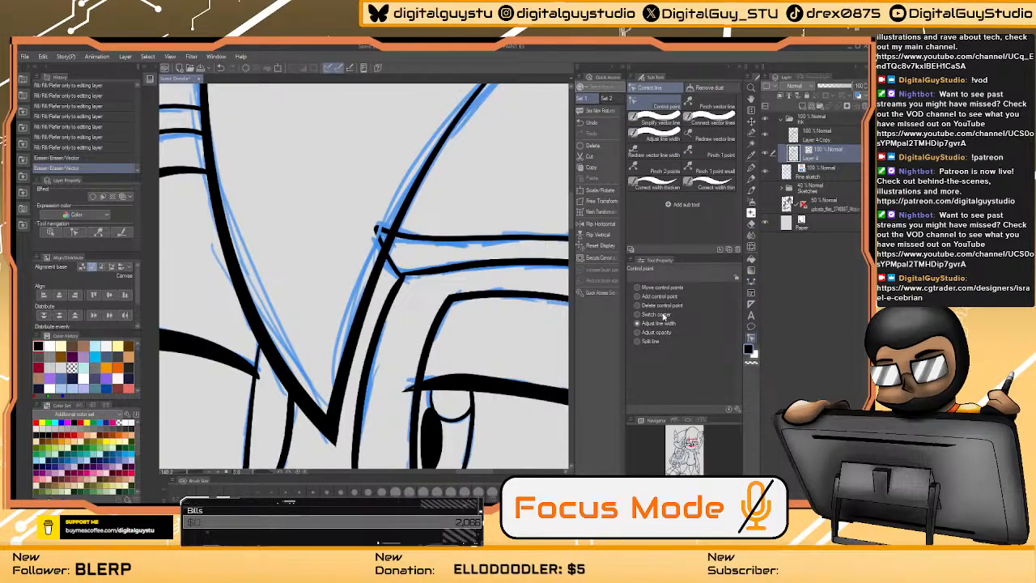
pyautogui.click(662, 305)
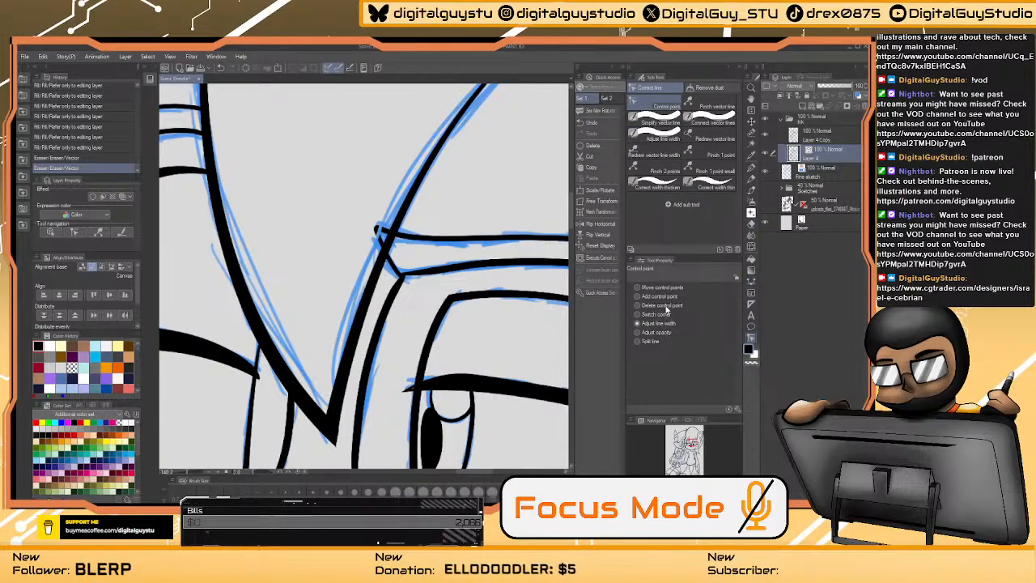
pyautogui.hotkey('ctrl', 'space')
pyautogui.moveTo(369, 229); pyautogui.dragTo(388, 212)
pyautogui.click(387, 216)
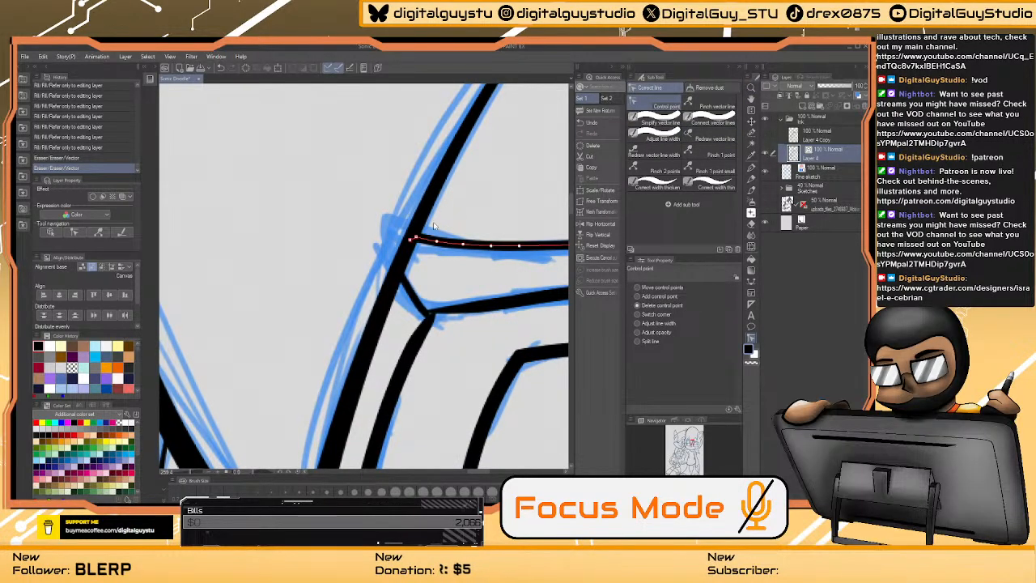
pyautogui.scroll(-5, 408, 257)
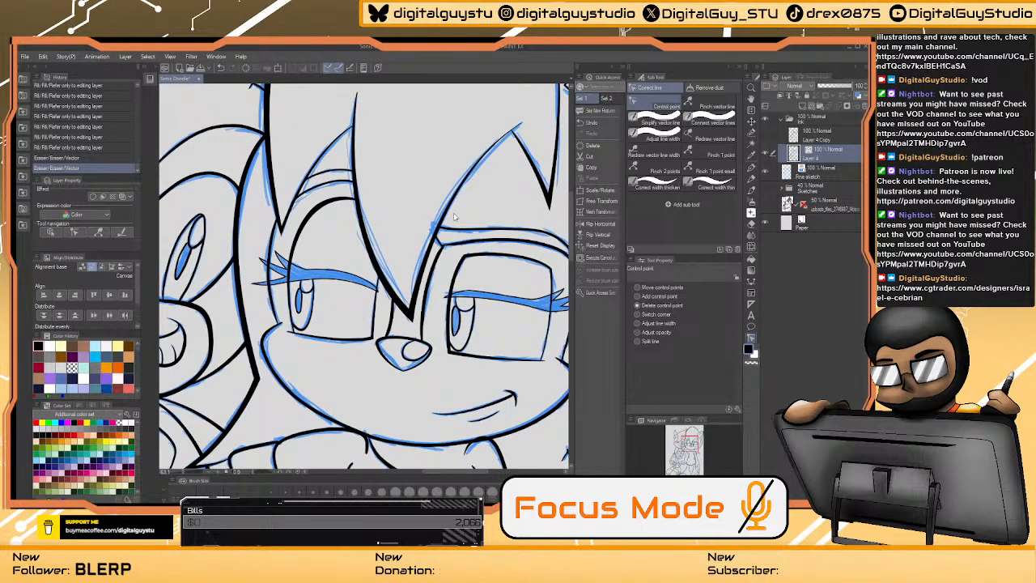
# - Hide Layer 4, show Layer 4 Copy, and erase the brow corner protruding past the bang with the Hard eraser
pyautogui.click(766, 152)
pyautogui.click(766, 135)
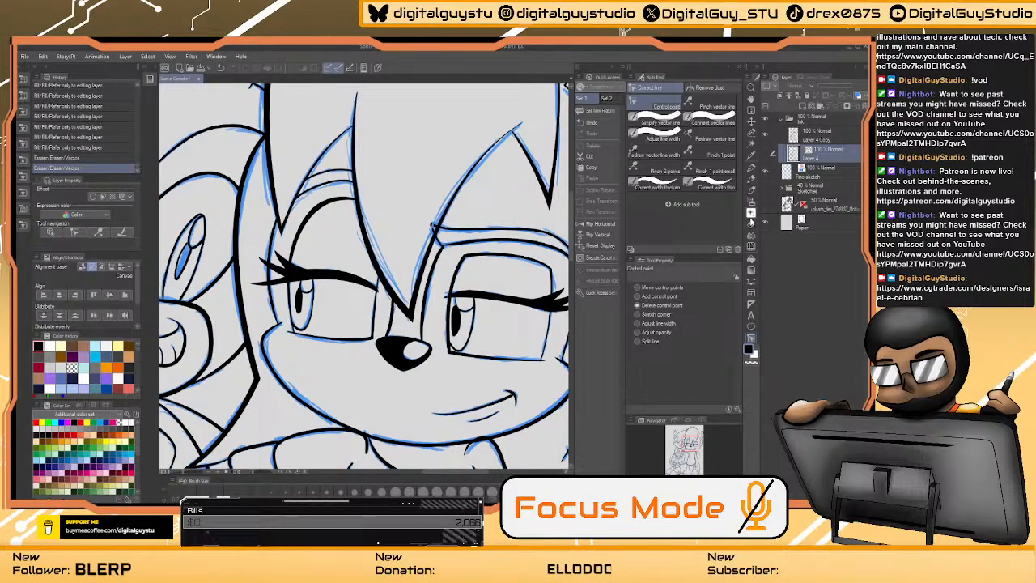
pyautogui.click(752, 220)
pyautogui.scroll(5, 466, 130)
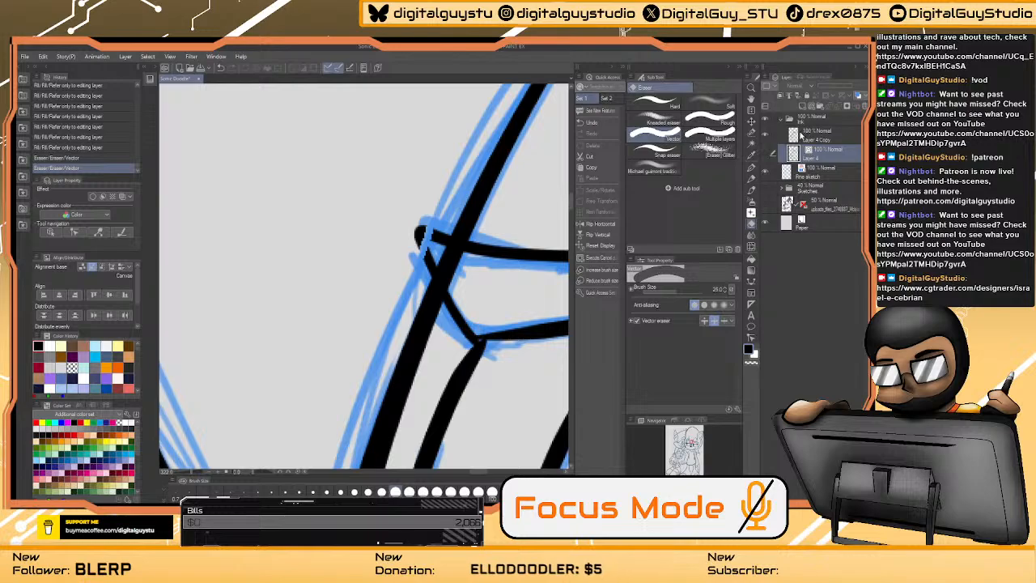
pyautogui.click(805, 134)
pyautogui.click(655, 102)
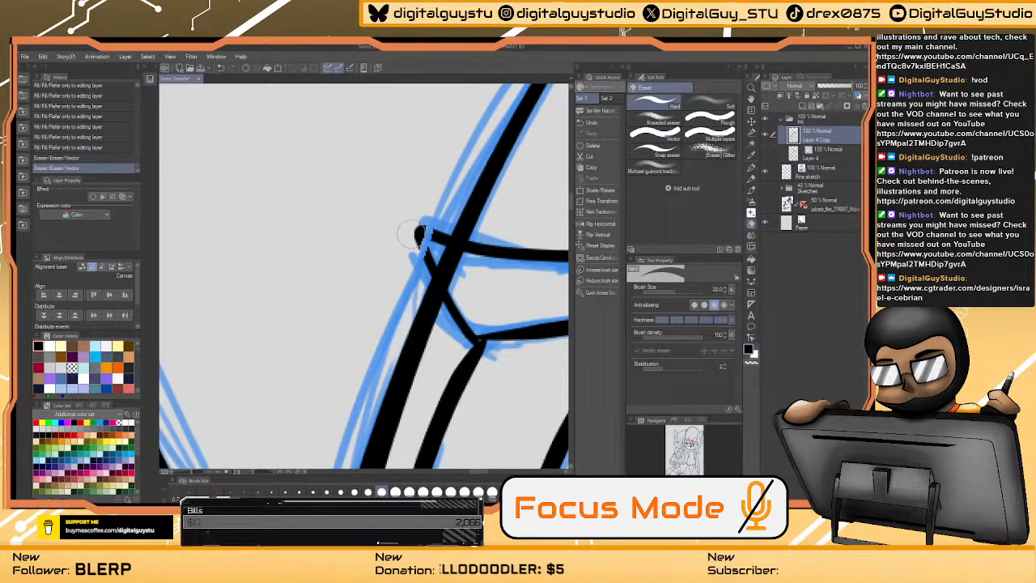
pyautogui.moveTo(417, 228)
pyautogui.mouseDown()
pyautogui.moveTo(412, 257)
pyautogui.moveTo(418, 229)
pyautogui.moveTo(442, 237)
pyautogui.mouseUp()
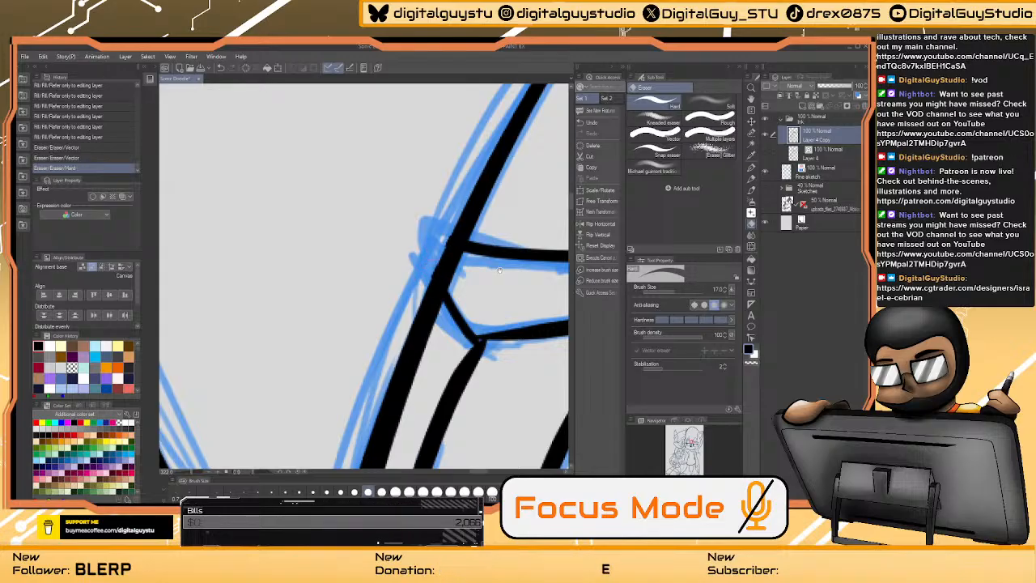
# - Touch up the lower brow corner where the lines meet with the Mapping pen at size 10
pyautogui.moveTo(499, 270); pyautogui.dragTo(455, 161)
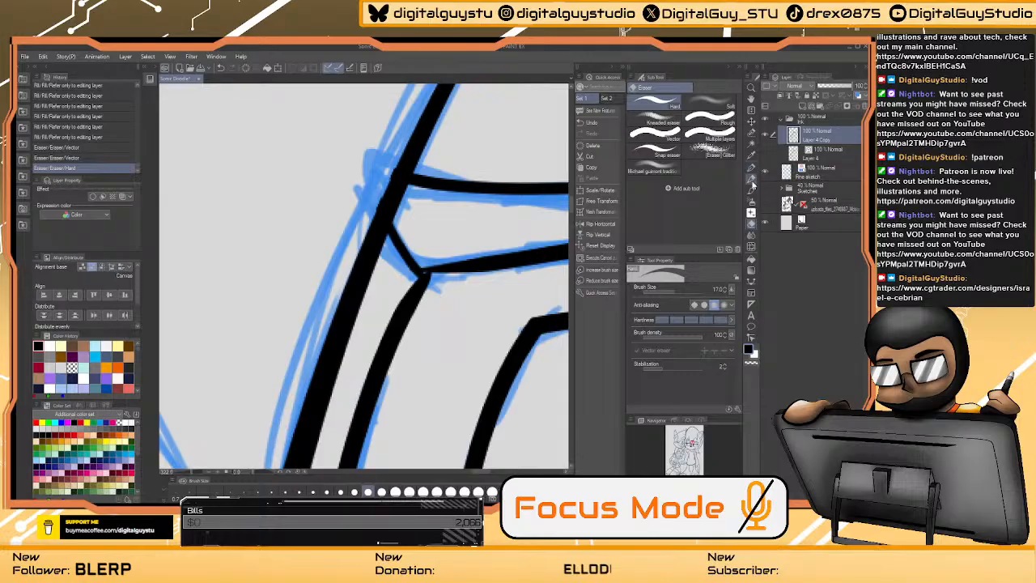
pyautogui.click(752, 168)
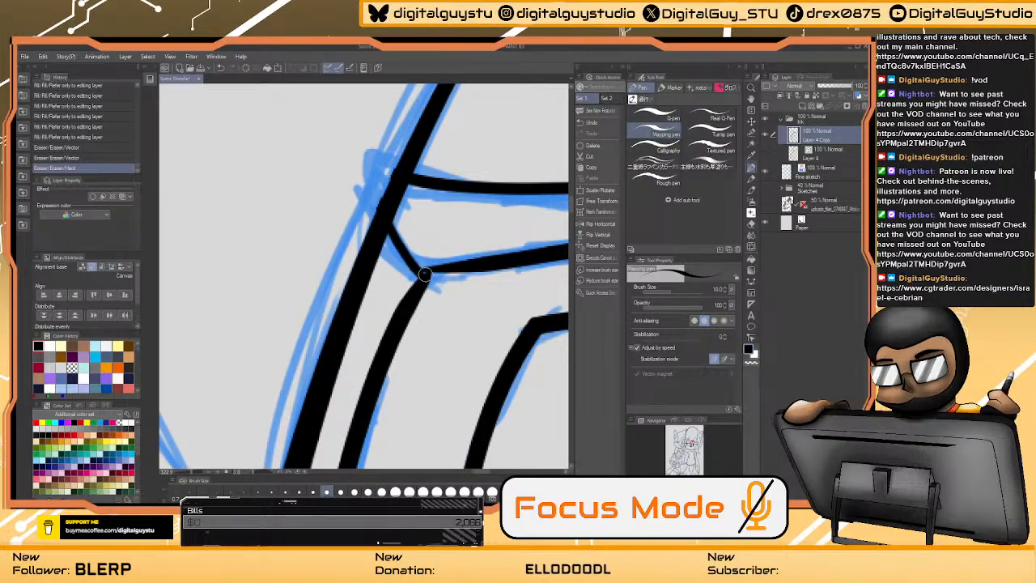
pyautogui.moveTo(423, 274); pyautogui.dragTo(419, 271)
# - Erase the hair spike's line crossing over the girl's arm with the Hard eraser at size 30
pyautogui.hotkey('ctrl', 'space')
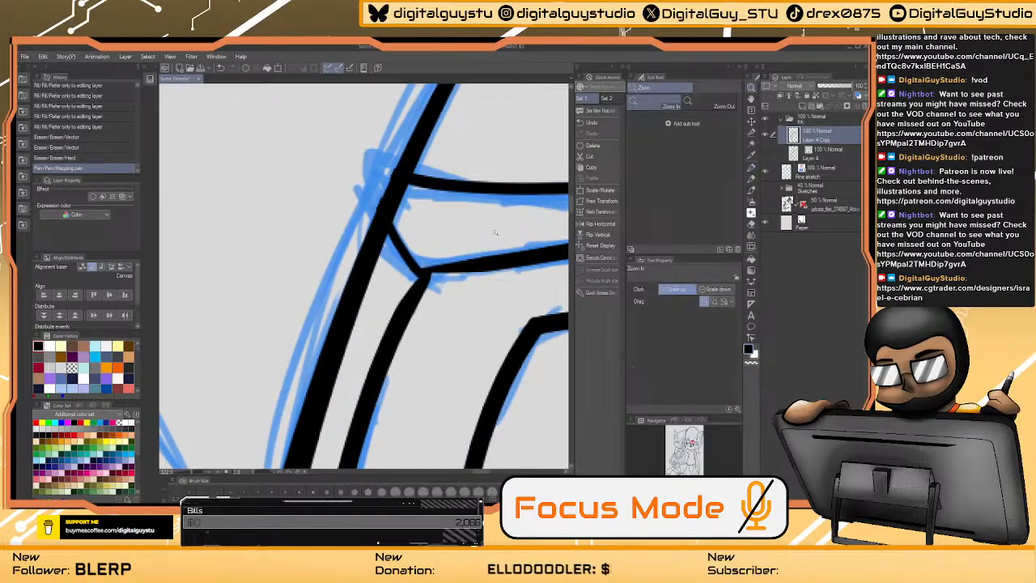
pyautogui.moveTo(495, 233); pyautogui.dragTo(445, 152)
pyautogui.moveTo(441, 267); pyautogui.dragTo(406, 330)
pyautogui.moveTo(432, 451); pyautogui.dragTo(399, 389)
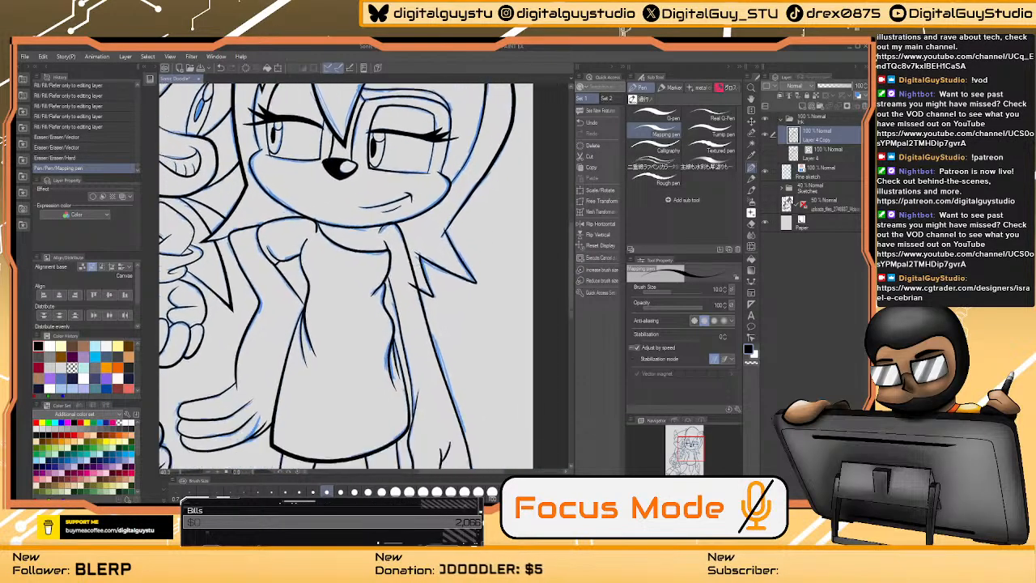
pyautogui.hotkey('ctrl', 'space')
pyautogui.moveTo(412, 240); pyautogui.dragTo(450, 239)
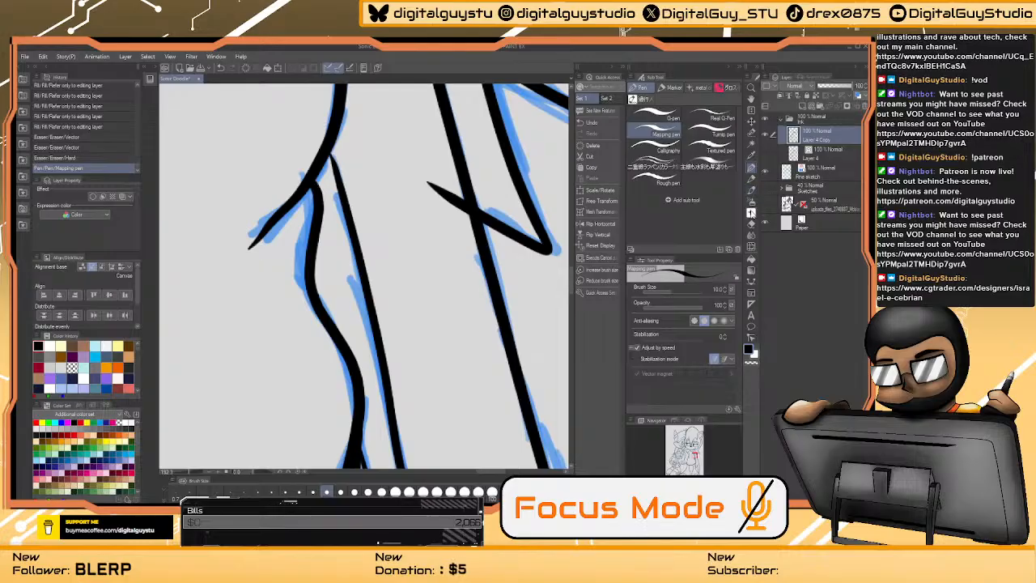
pyautogui.click(752, 224)
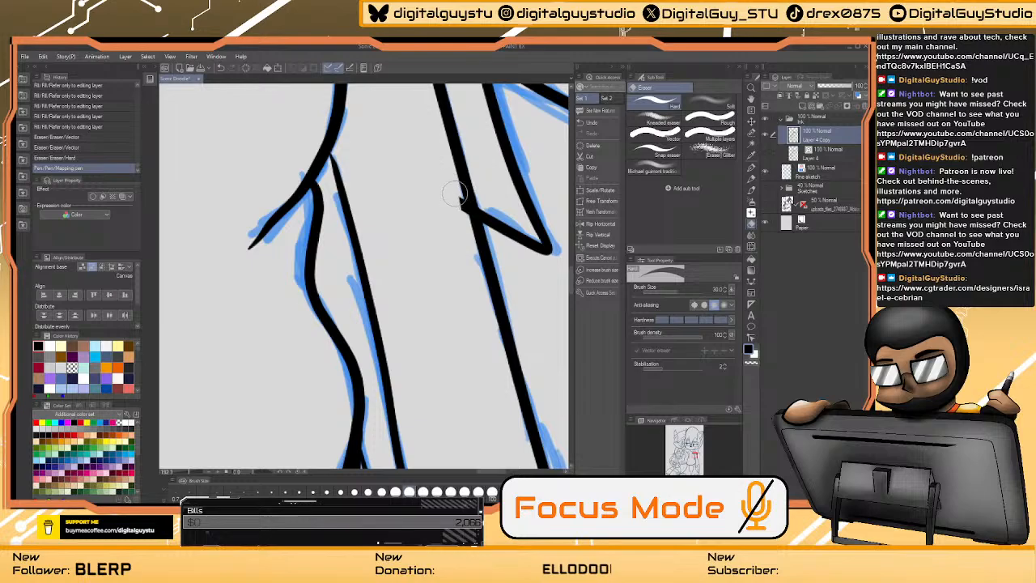
pyautogui.moveTo(461, 211); pyautogui.dragTo(465, 215)
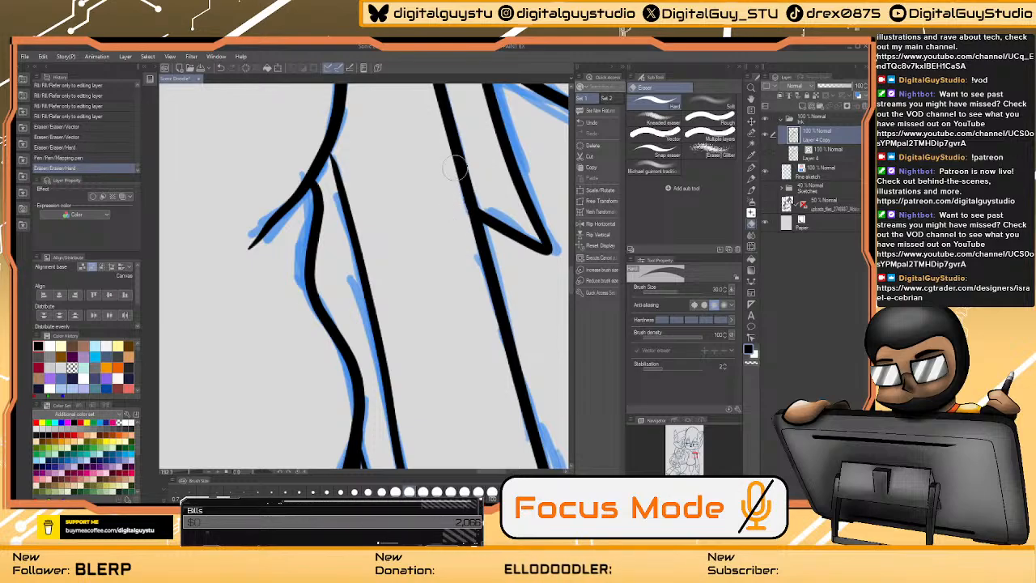
# - Erase the stray line tip at the inner corner between the girl's side hair and lower hair spike
pyautogui.moveTo(462, 145)
pyautogui.mouseDown()
pyautogui.moveTo(369, 311)
pyautogui.moveTo(350, 384)
pyautogui.mouseUp()
pyautogui.moveTo(490, 144); pyautogui.dragTo(460, 229)
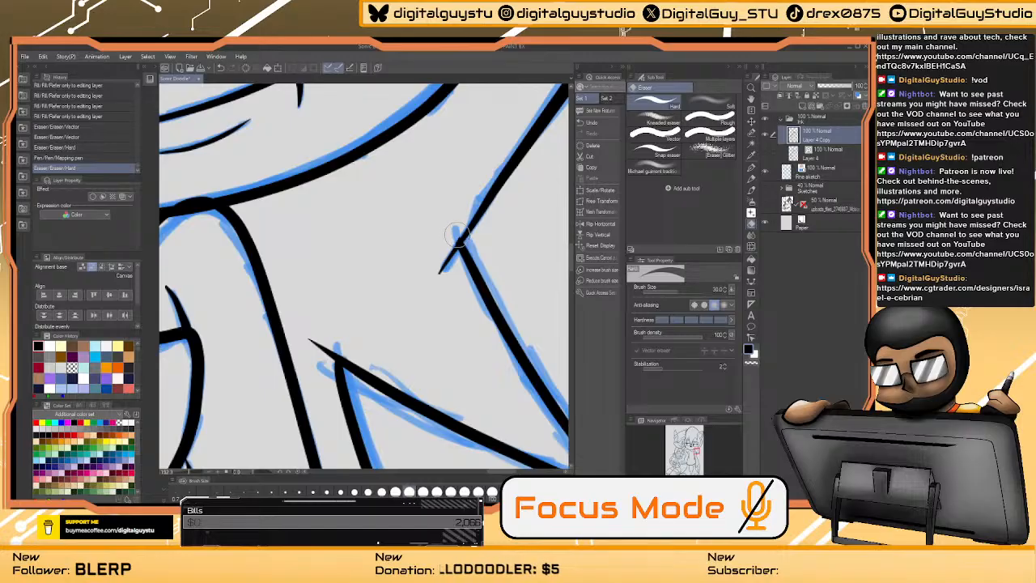
pyautogui.scroll(-5, 451, 211)
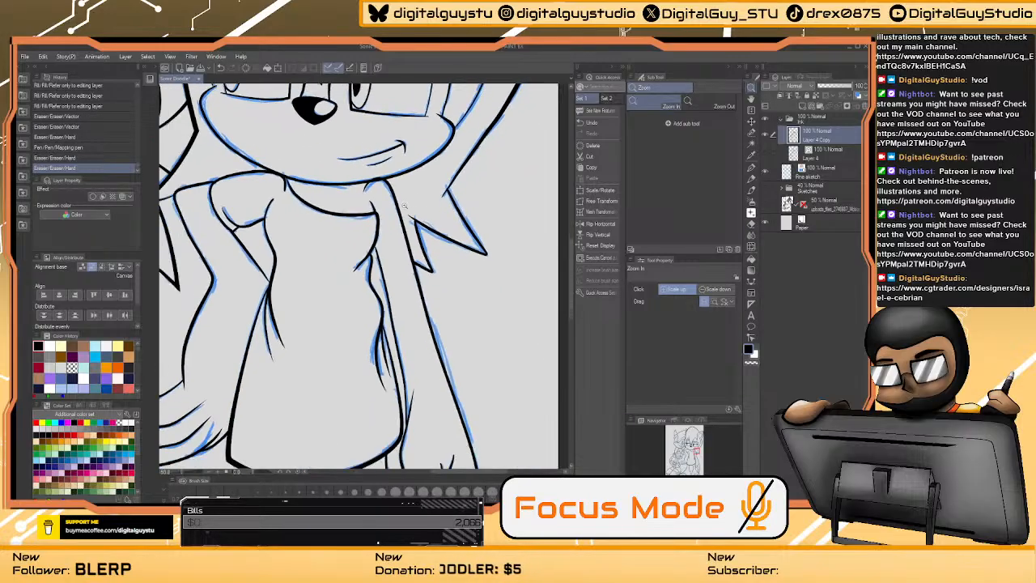
# - Fill the small gaps in the lash tips of the girl's eye beside the ear using the Mapping pen
pyautogui.scroll(2, 404, 238)
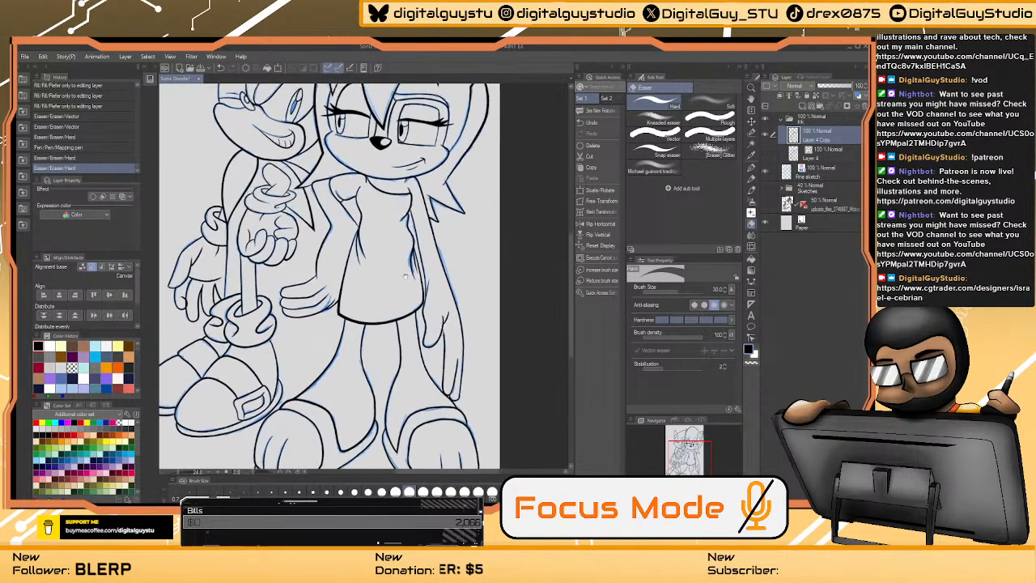
pyautogui.moveTo(394, 225); pyautogui.dragTo(393, 326)
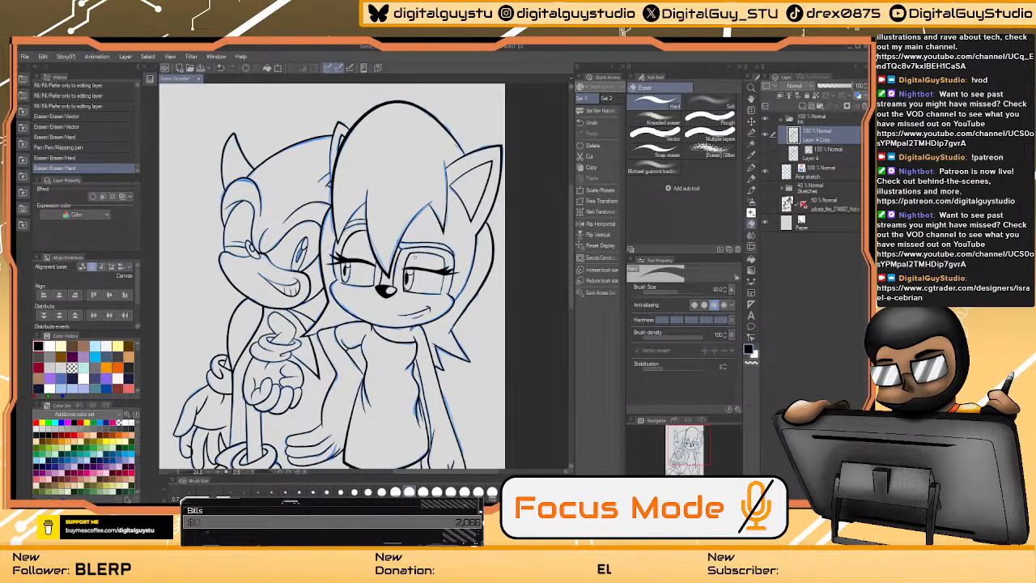
pyautogui.scroll(8, 414, 257)
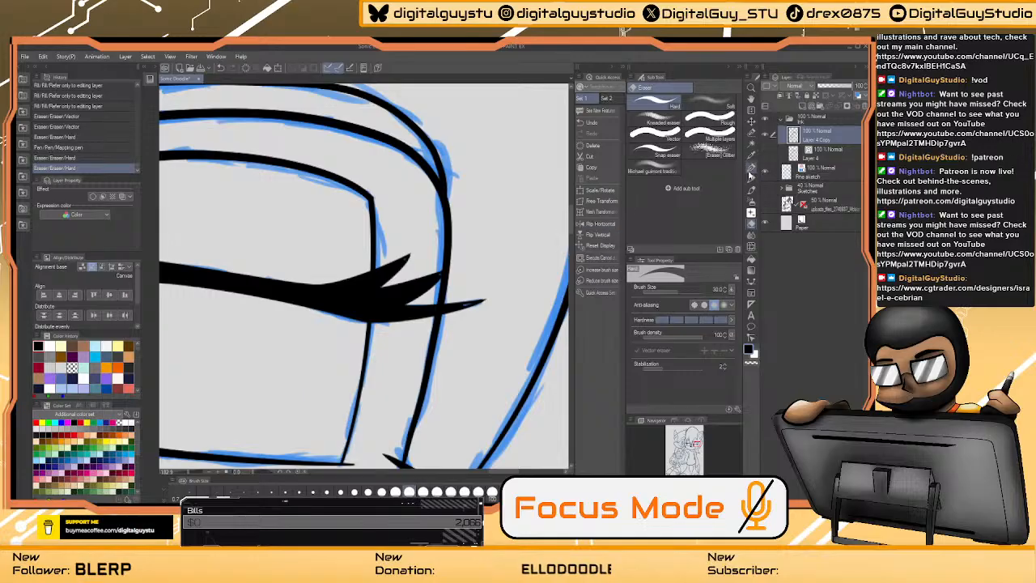
pyautogui.press('p')
pyautogui.scroll(3, 534, 275)
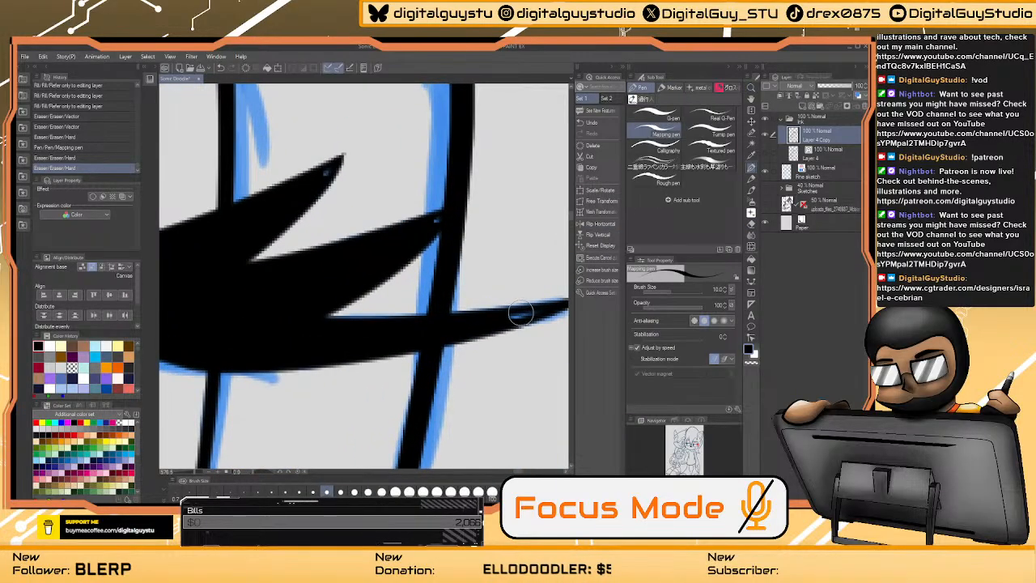
pyautogui.moveTo(518, 317)
pyautogui.mouseDown()
pyautogui.moveTo(565, 306)
pyautogui.moveTo(536, 310)
pyautogui.mouseUp()
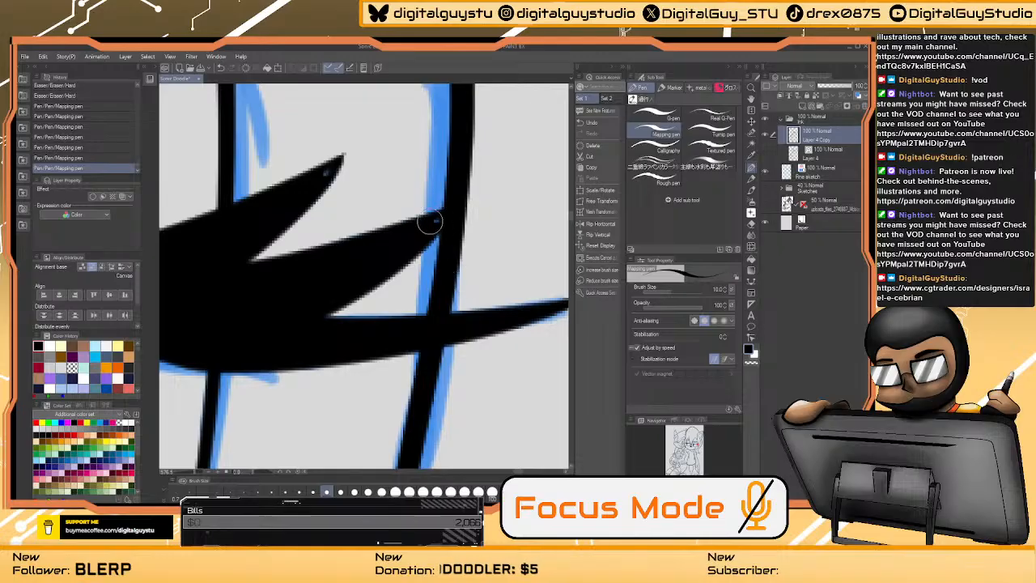
pyautogui.moveTo(317, 181)
pyautogui.mouseDown()
pyautogui.moveTo(226, 249)
pyautogui.moveTo(551, 271)
pyautogui.mouseUp()
# - Touch up the lash line and lashes of the girl's other eye with the Mapping pen and save the drawing
pyautogui.moveTo(317, 229); pyautogui.dragTo(523, 238)
pyautogui.moveTo(256, 244)
pyautogui.mouseDown()
pyautogui.moveTo(377, 235)
pyautogui.moveTo(226, 231)
pyautogui.moveTo(266, 185)
pyautogui.moveTo(455, 210)
pyautogui.moveTo(496, 235)
pyautogui.mouseUp()
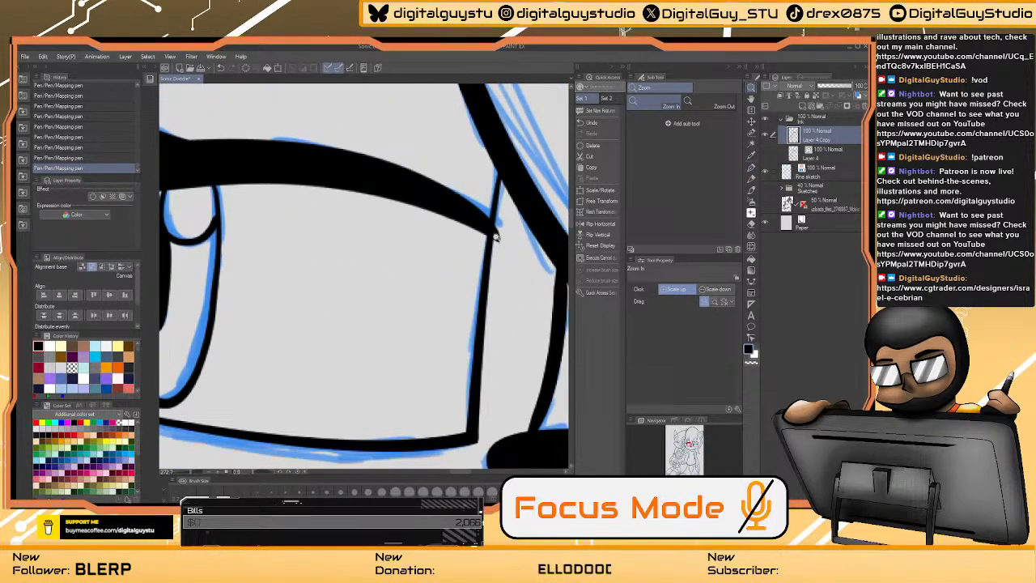
pyautogui.click(751, 168)
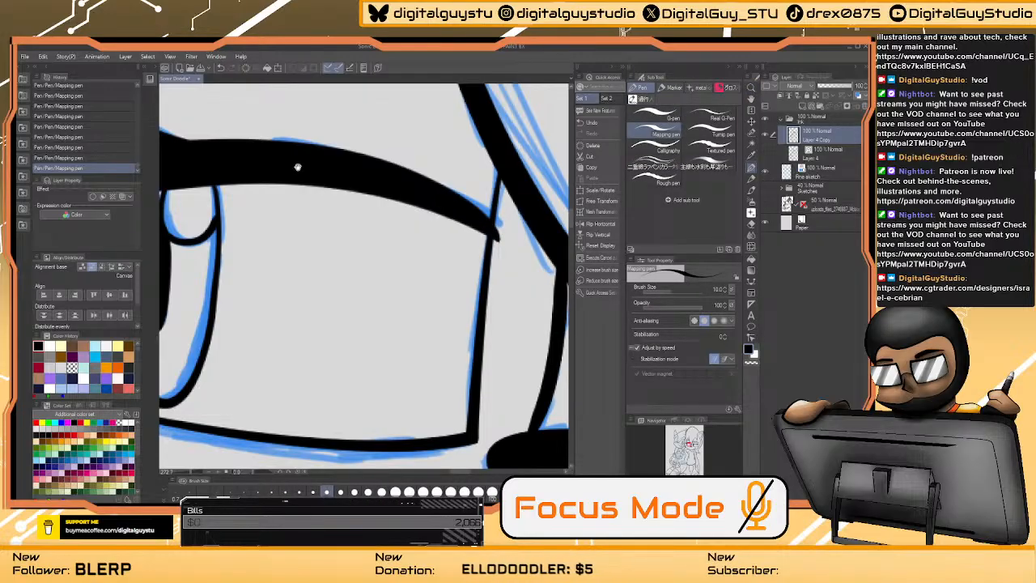
pyautogui.scroll(-3, 509, 231)
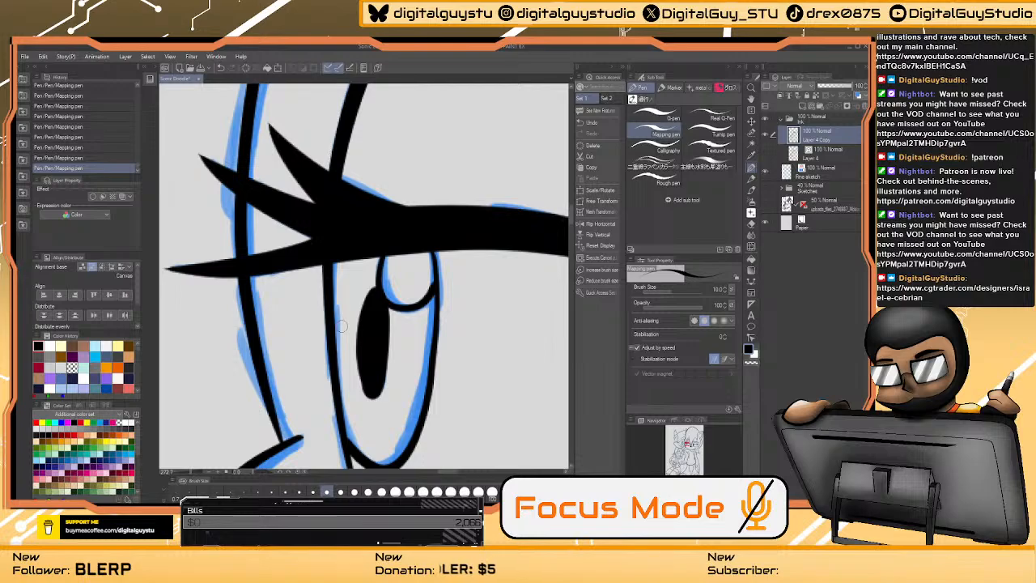
pyautogui.hotkey('ctrl', 's')
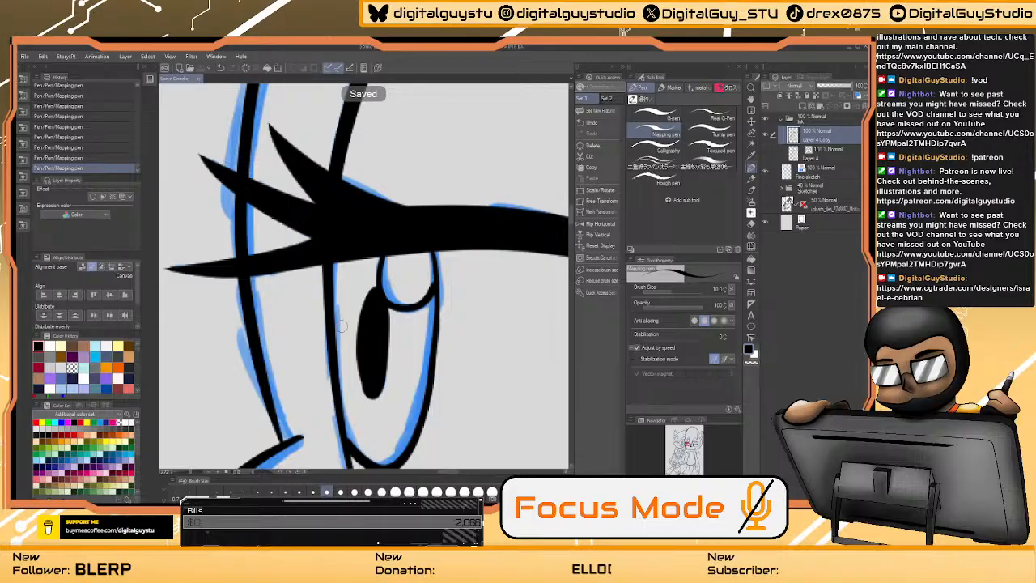
# - Fill Sonic's nose solid black around its highlight, using the fill that refers only to the editing layer
pyautogui.hotkey('ctrl', '0')
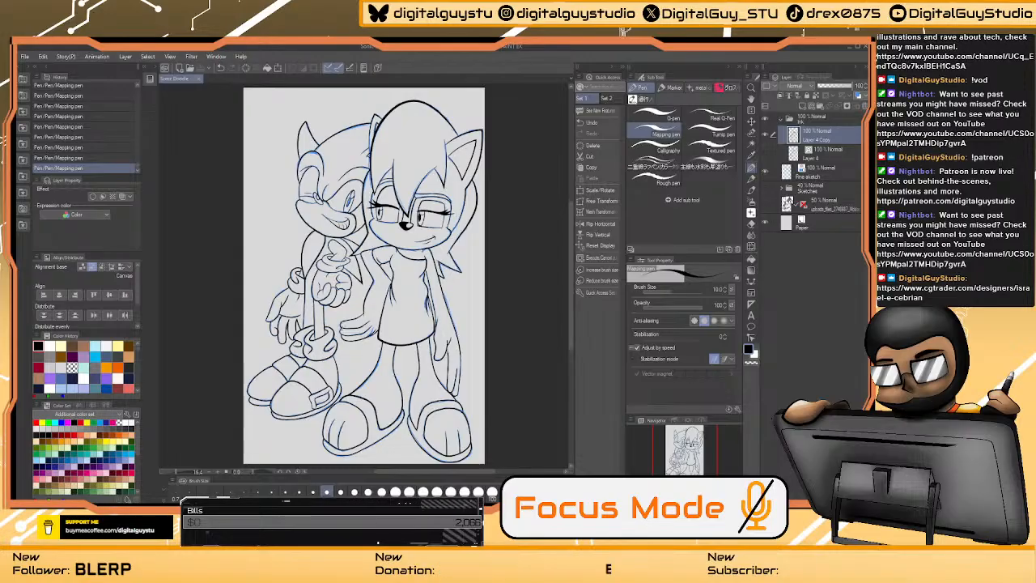
pyautogui.click(752, 259)
pyautogui.scroll(5, 350, 206)
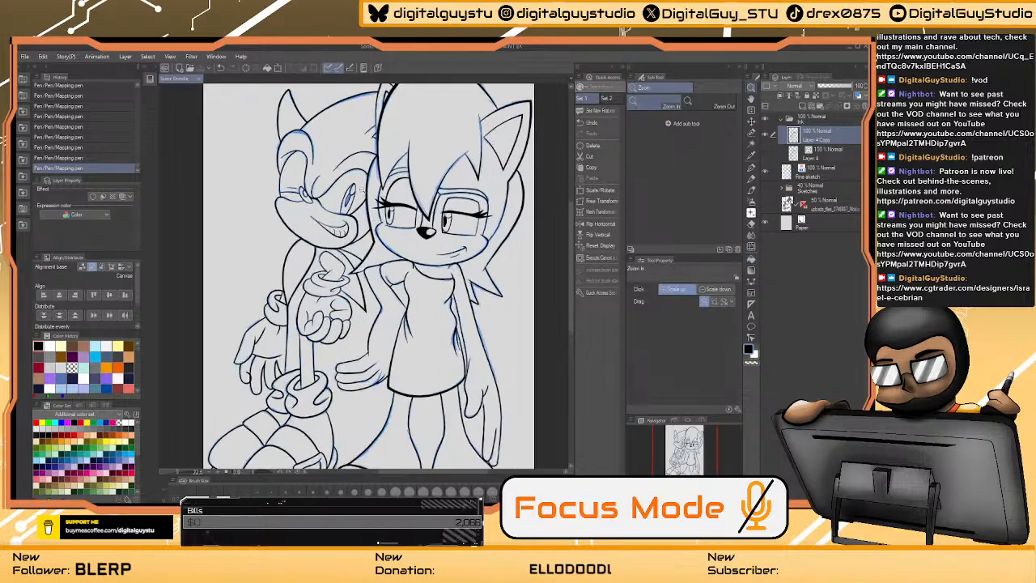
pyautogui.click(341, 175)
pyautogui.moveTo(341, 175); pyautogui.dragTo(434, 264)
pyautogui.click(275, 259)
pyautogui.click(261, 231)
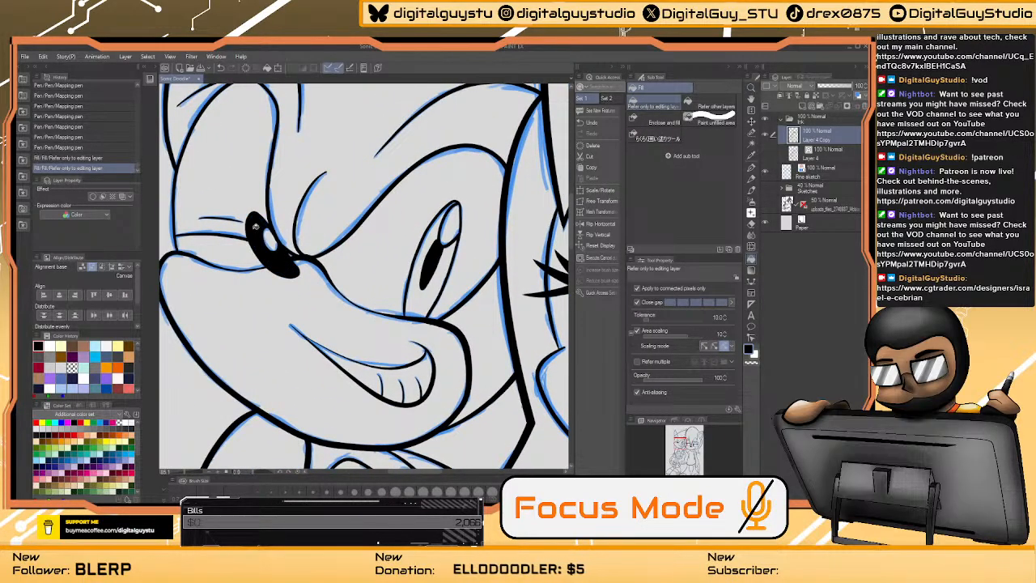
# - Examine the line art from both faces down past the raised glove to Sonic's lowered hand for overlapping lines
pyautogui.hotkey('ctrl', 'space')
pyautogui.scroll(-5, 440, 228)
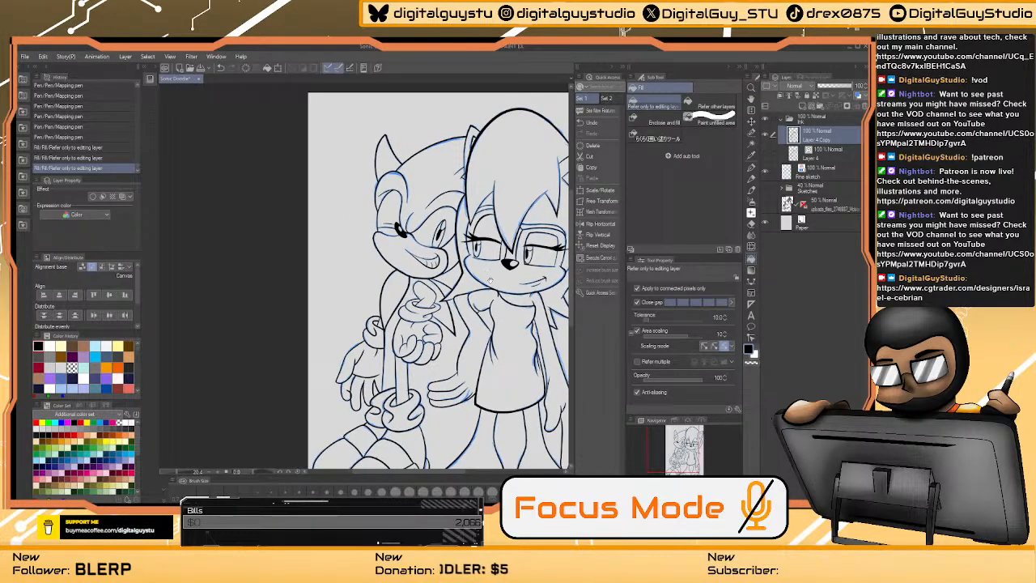
pyautogui.moveTo(491, 280); pyautogui.dragTo(453, 235)
pyautogui.moveTo(485, 272); pyautogui.dragTo(455, 312)
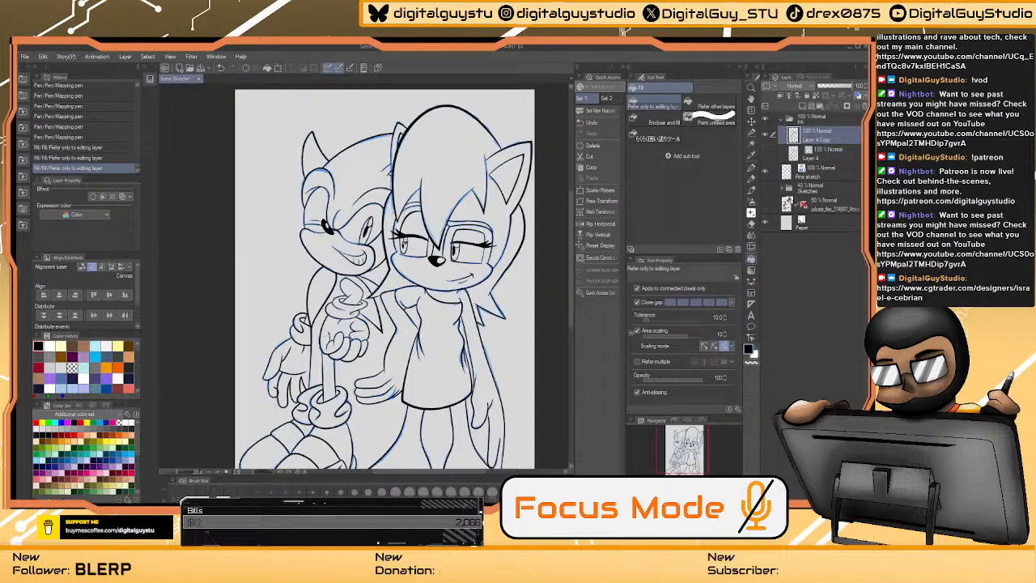
pyautogui.hotkey('ctrl', 'space')
pyautogui.click(404, 247)
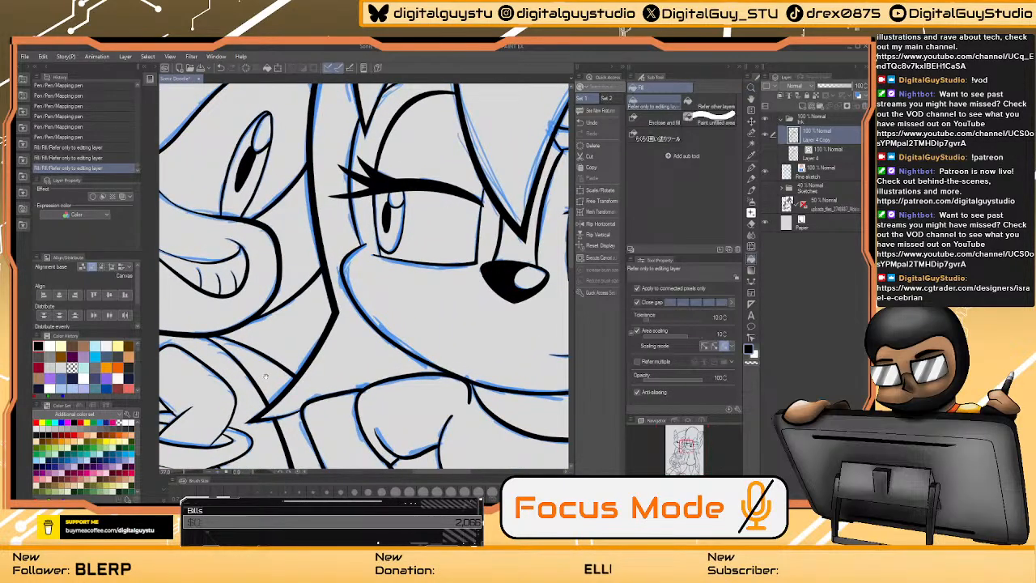
pyautogui.moveTo(265, 376); pyautogui.dragTo(436, 207)
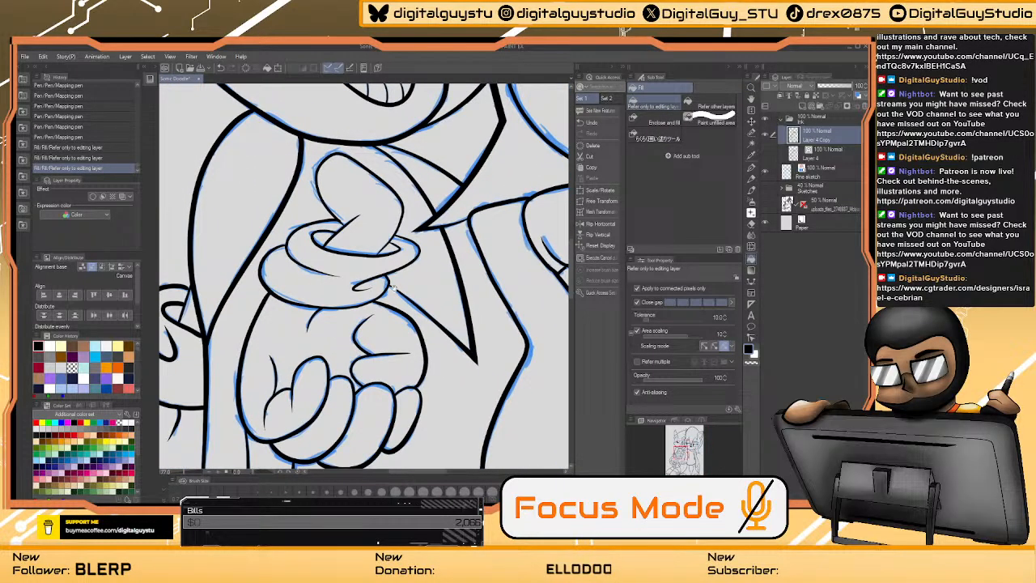
pyautogui.moveTo(391, 287); pyautogui.dragTo(409, 202)
pyautogui.moveTo(409, 308); pyautogui.dragTo(423, 221)
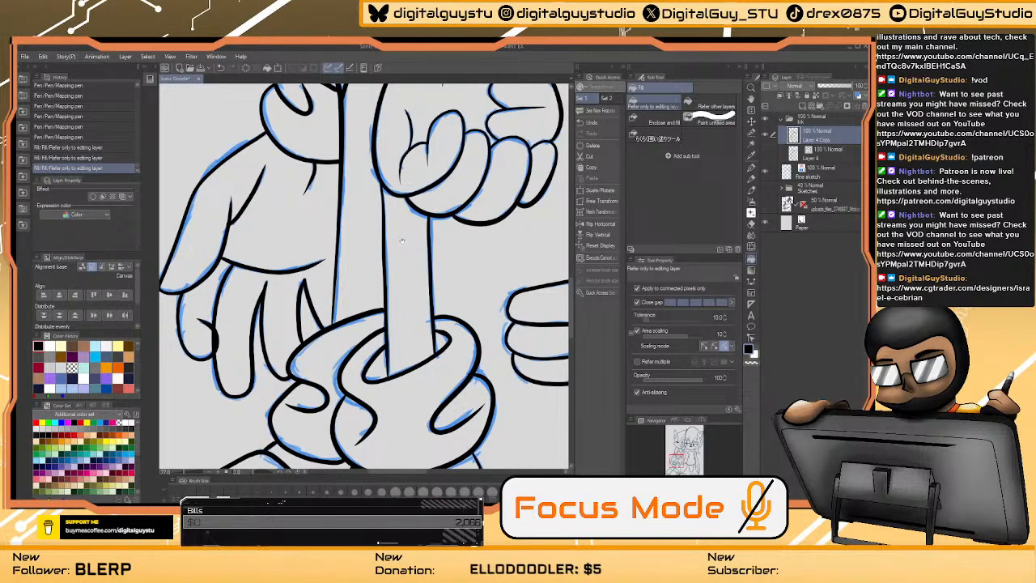
pyautogui.moveTo(254, 337); pyautogui.dragTo(364, 312)
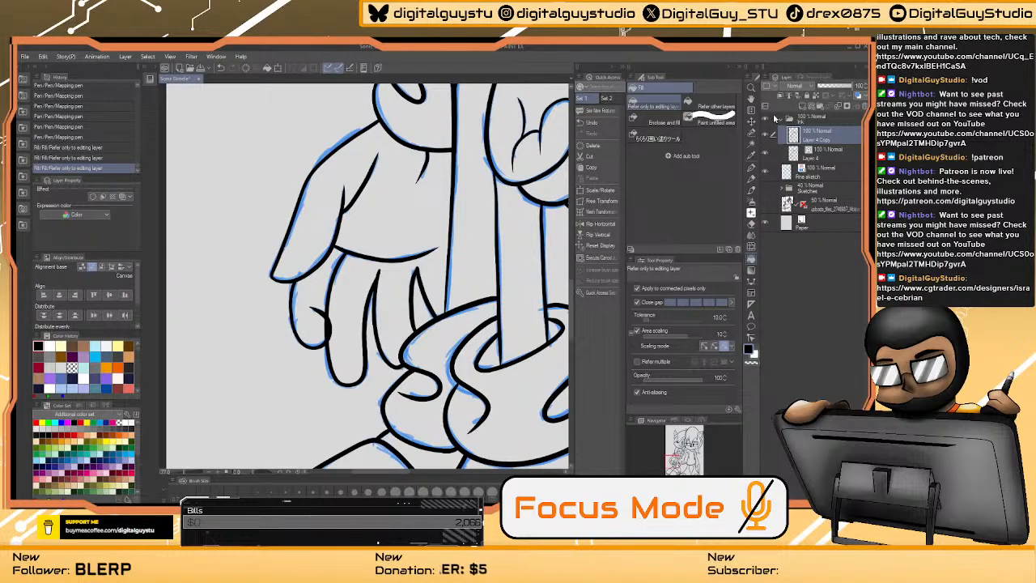
# - Hide Layer 4 Copy and make Layer 4 active with the Vector eraser
pyautogui.click(766, 135)
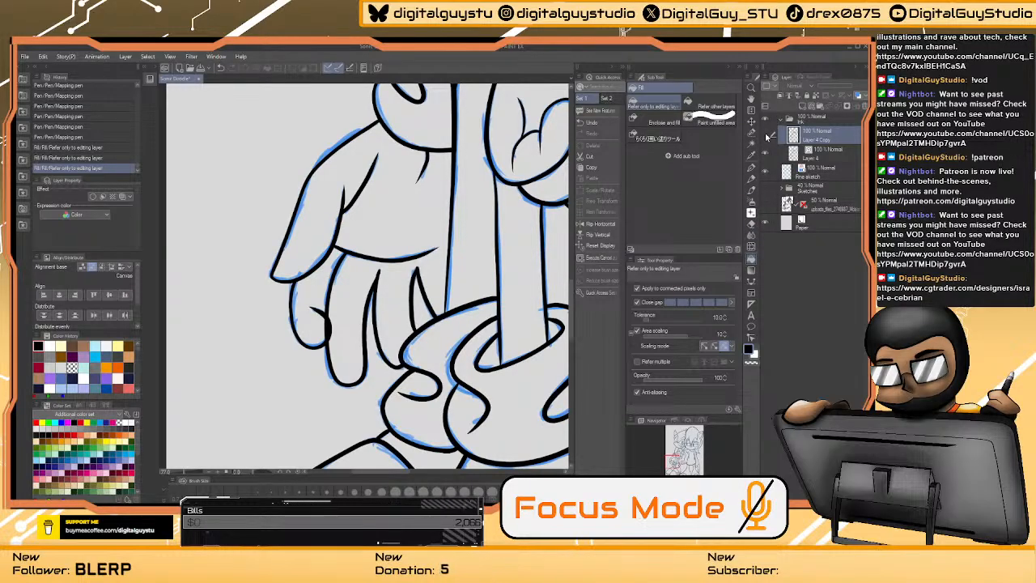
pyautogui.click(757, 225)
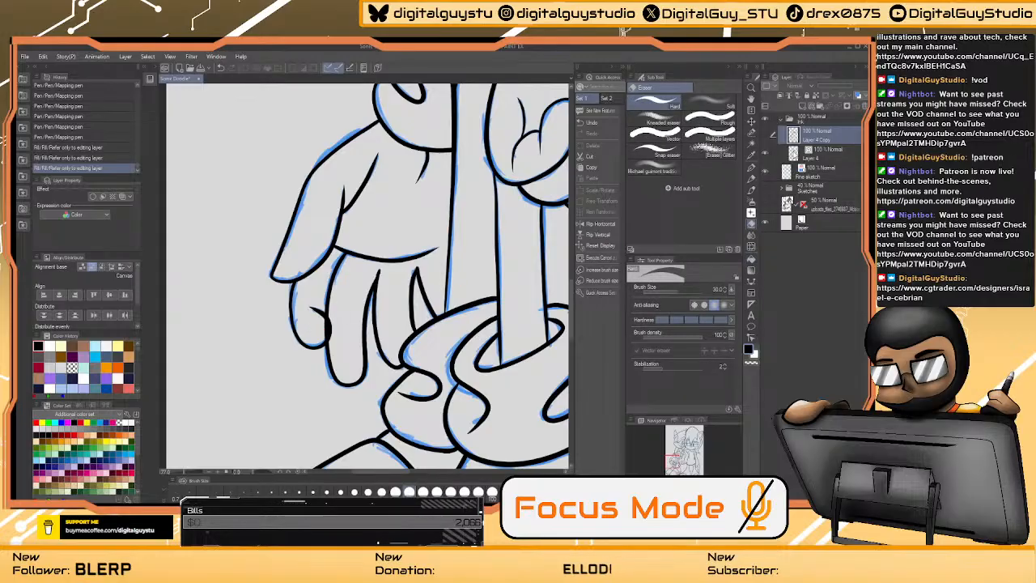
pyautogui.click(817, 150)
pyautogui.click(651, 136)
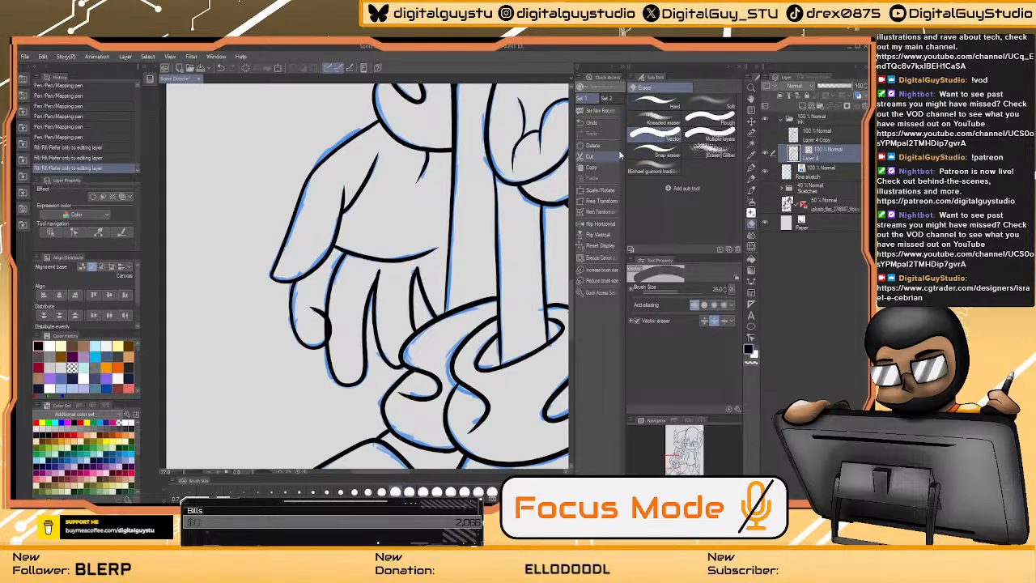
# - Erase the overlapping line segment where two fingers of Sonic's lowered hand meet, using the Vector eraser at size 12
pyautogui.click(325, 331)
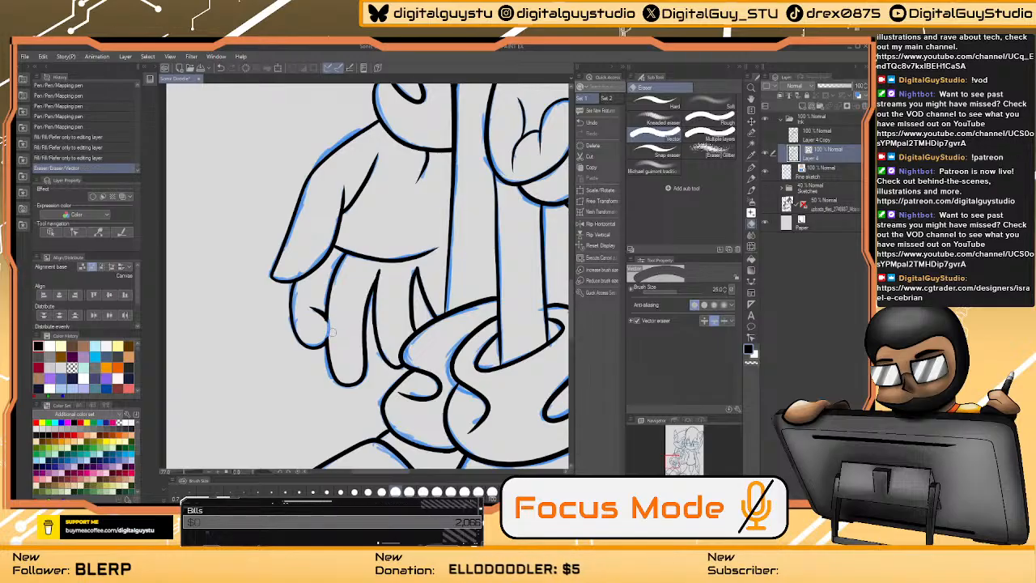
pyautogui.hotkey('ctrl', 'z')
pyautogui.keyDown('ctrl'); pyautogui.click(331, 328); pyautogui.keyUp('ctrl')
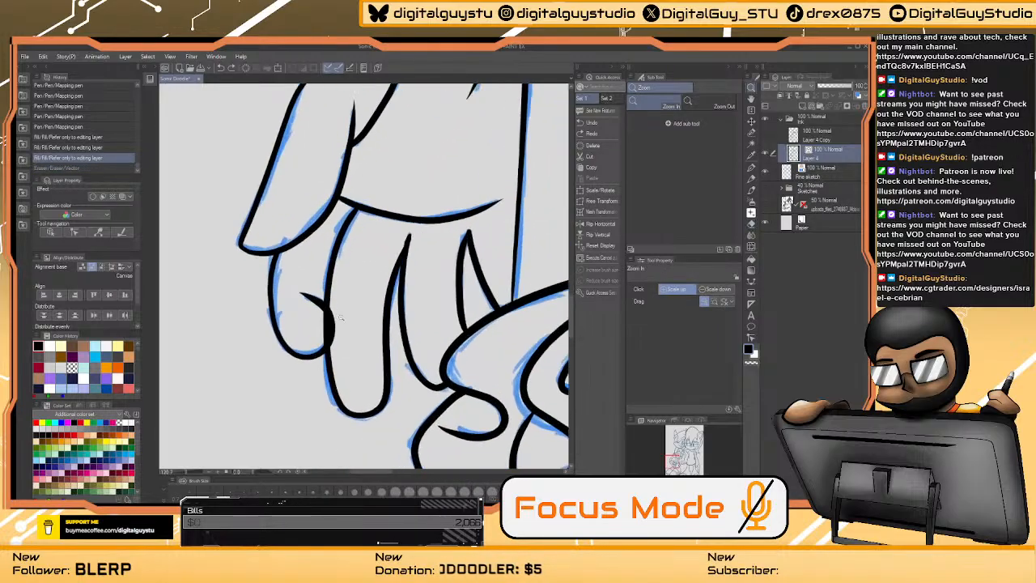
pyautogui.keyDown('ctrl'); pyautogui.click(340, 319); pyautogui.keyUp('ctrl')
pyautogui.keyDown('ctrl'); pyautogui.click(330, 322); pyautogui.keyUp('ctrl')
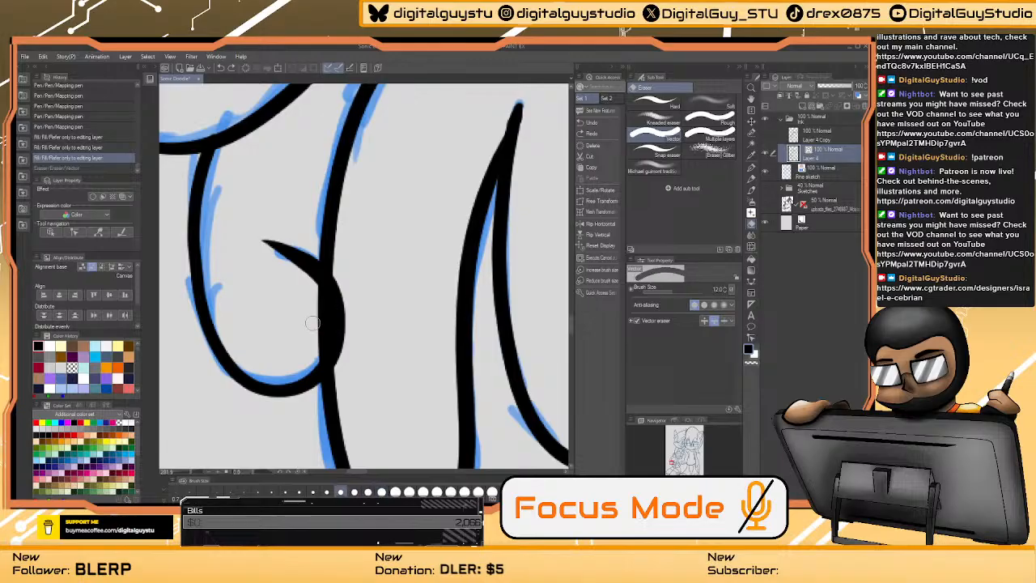
pyautogui.click(323, 328)
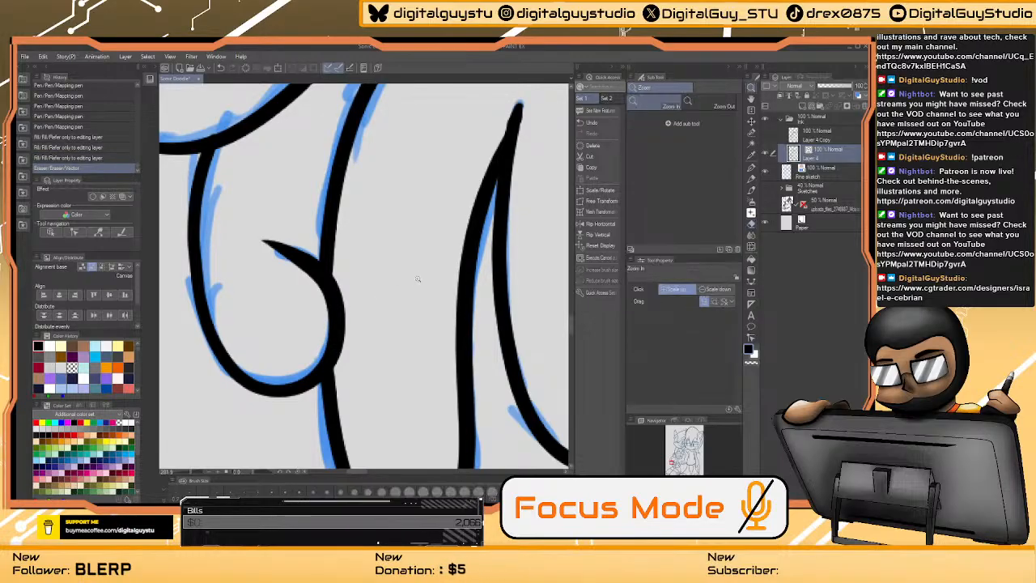
pyautogui.moveTo(418, 280); pyautogui.dragTo(393, 300)
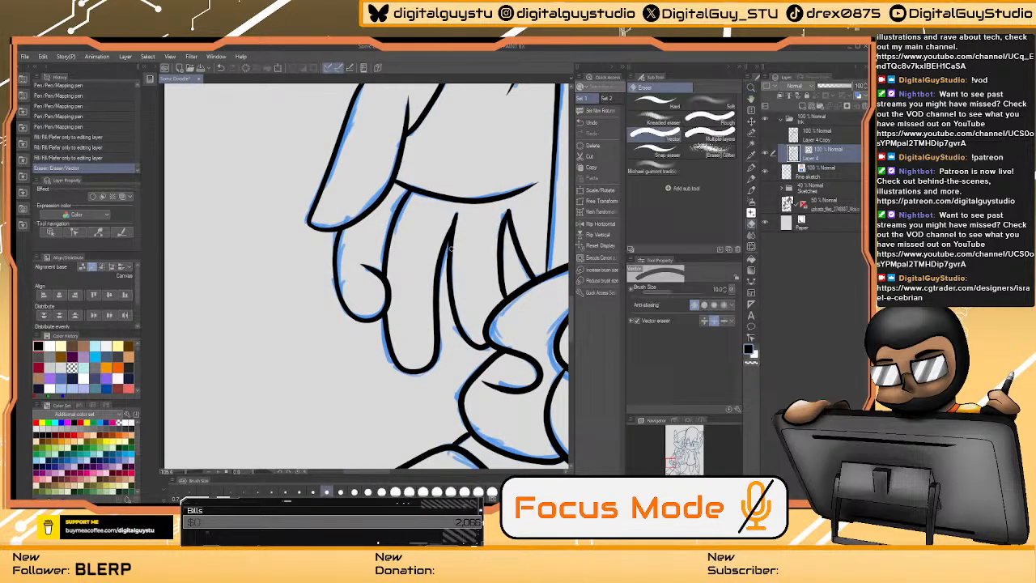
# - Move Layer 4 above Layer 4 Copy in the Ink folder and lower its opacity to 28%
pyautogui.moveTo(798, 132); pyautogui.dragTo(801, 134)
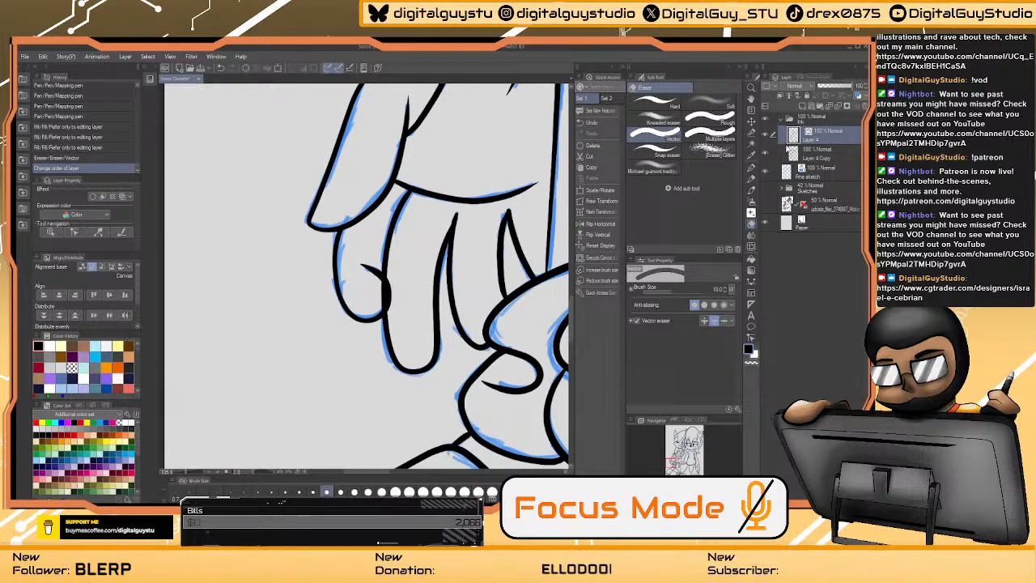
pyautogui.moveTo(848, 86); pyautogui.dragTo(830, 91)
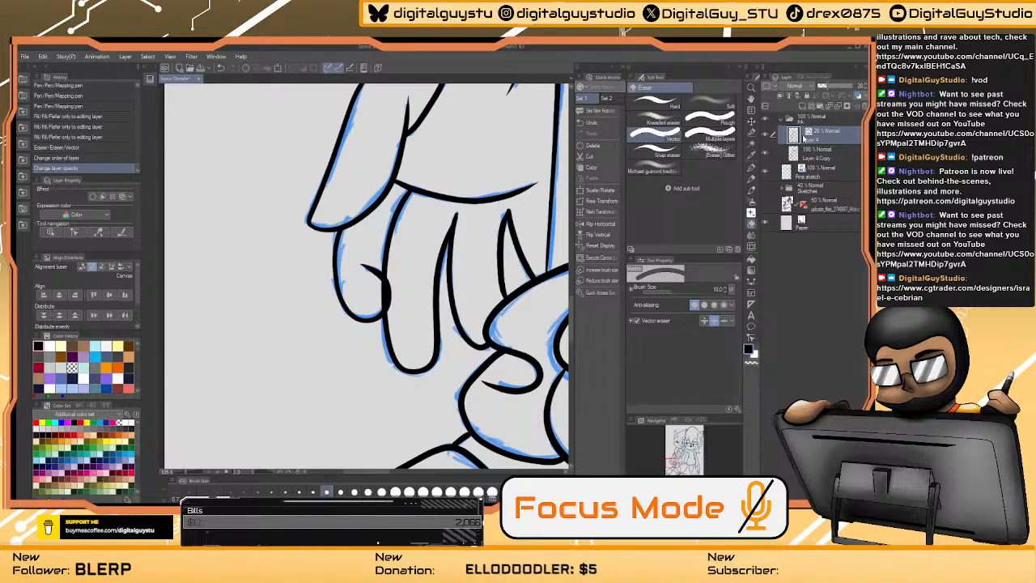
pyautogui.click(795, 153)
pyautogui.click(796, 136)
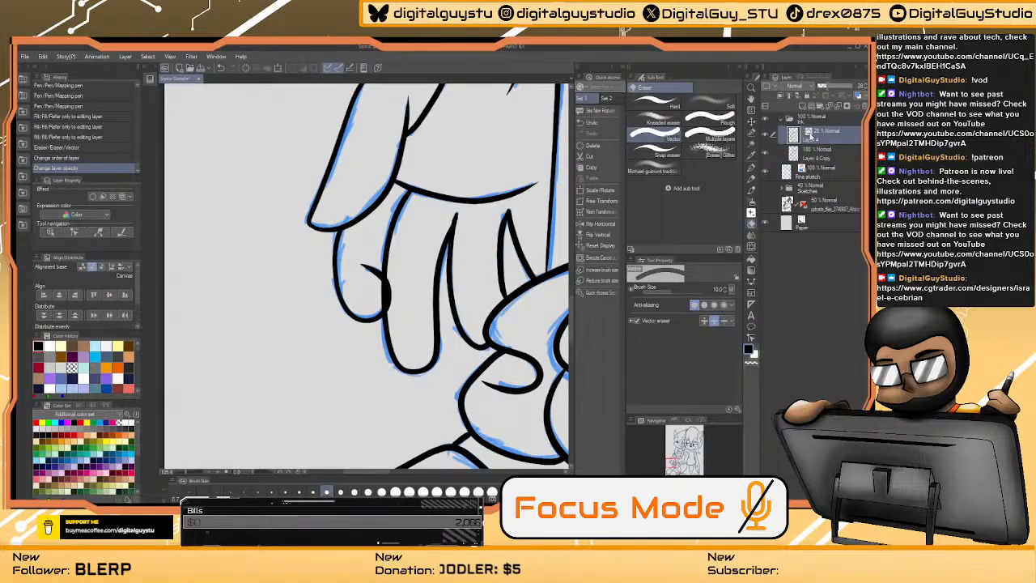
# - Hide the Fine sketch layer and set Layer 4's opacity to 100%
pyautogui.click(766, 172)
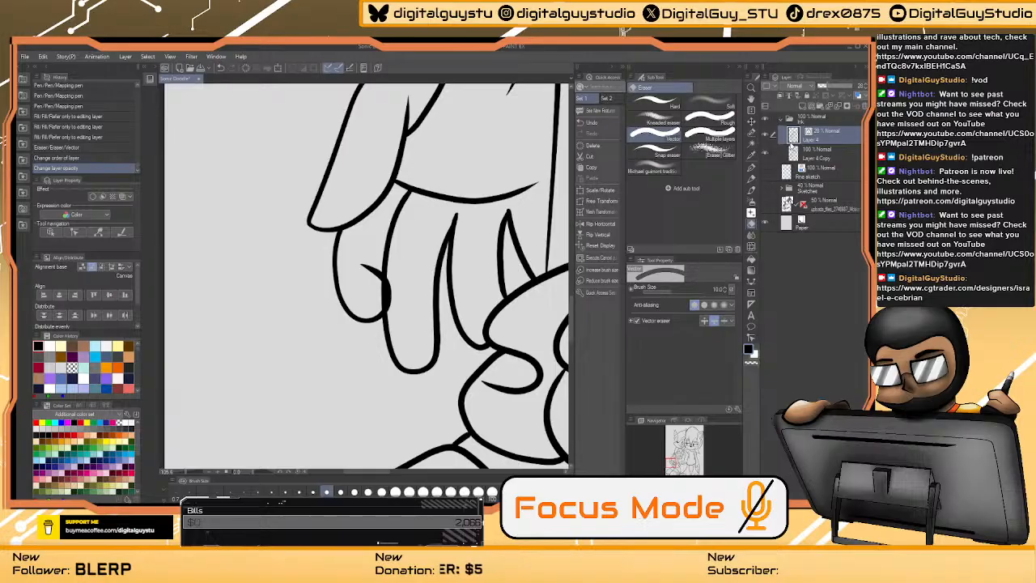
pyautogui.moveTo(829, 87); pyautogui.dragTo(860, 86)
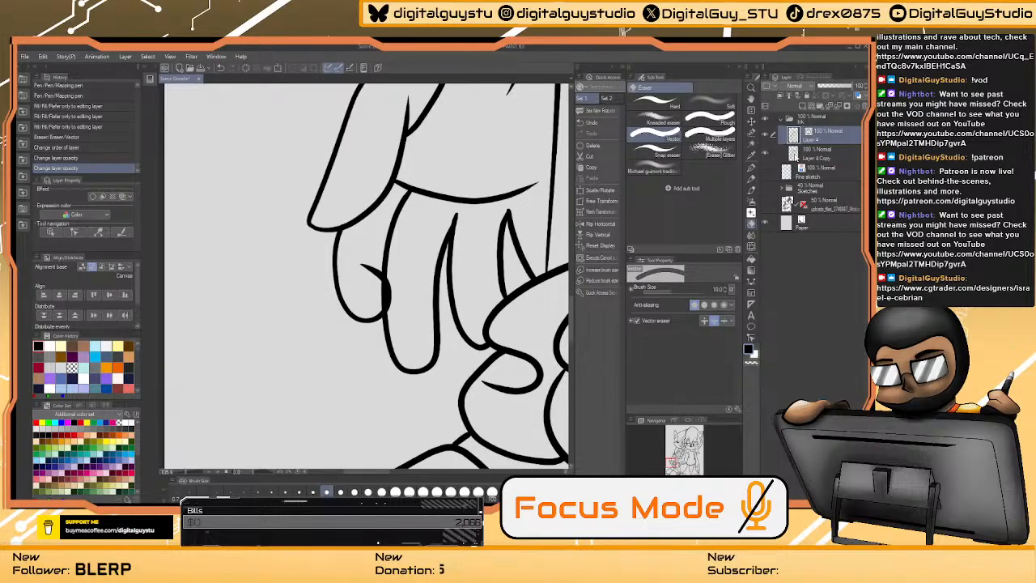
# - Set Layer 4 Copy to 42% opacity and delete from it the finger area auto-selected on Layer 4, clearing the selection
pyautogui.click(817, 154)
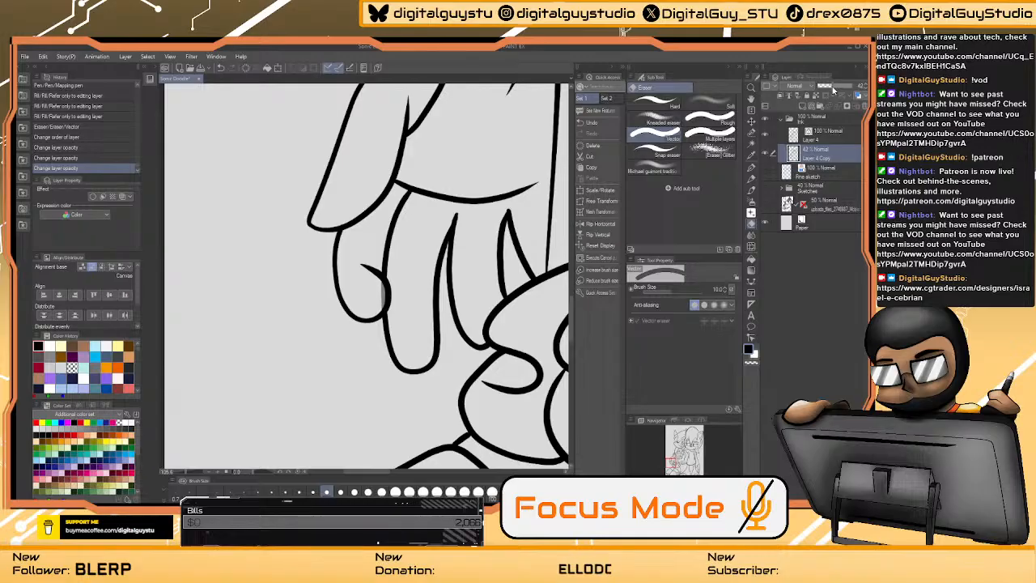
pyautogui.click(751, 144)
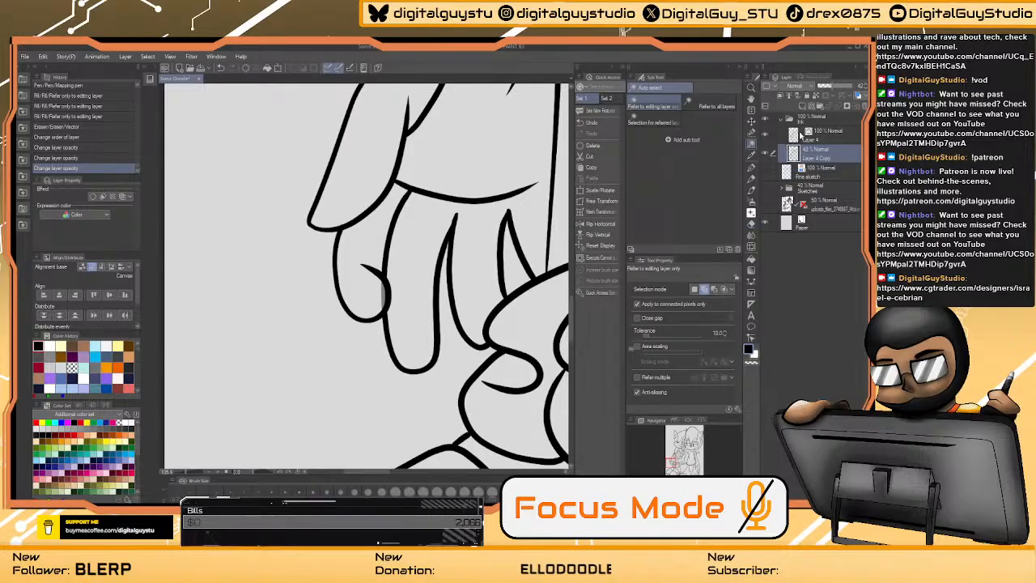
pyautogui.click(797, 134)
pyautogui.click(360, 275)
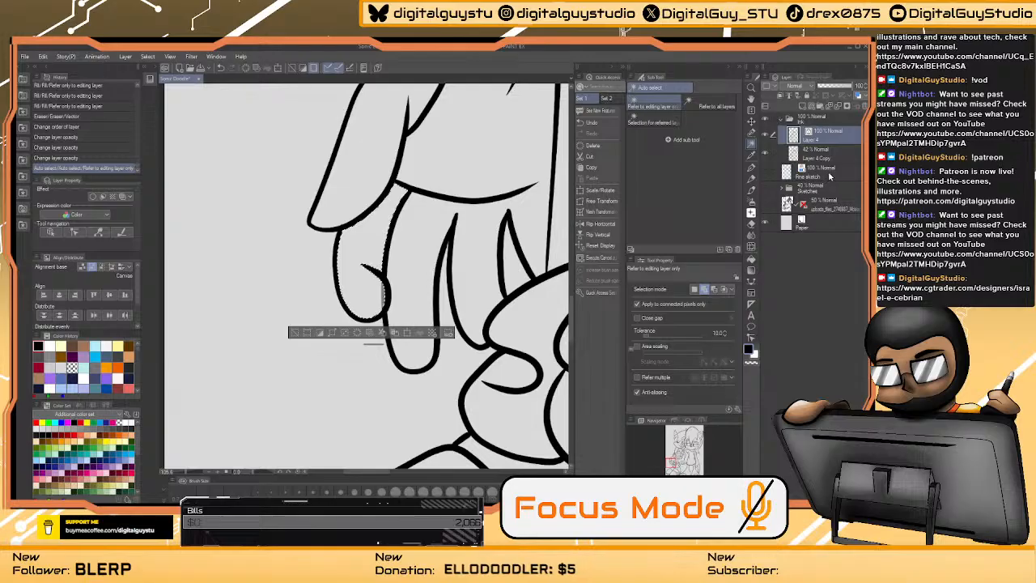
pyautogui.click(799, 155)
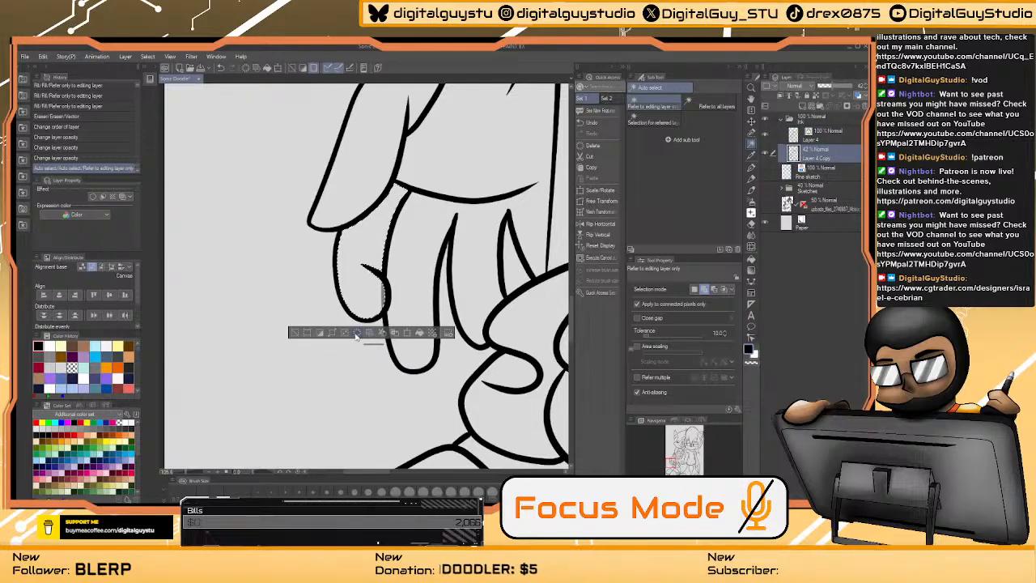
pyautogui.press('Delete')
pyautogui.hotkey('ctrl', 'd')
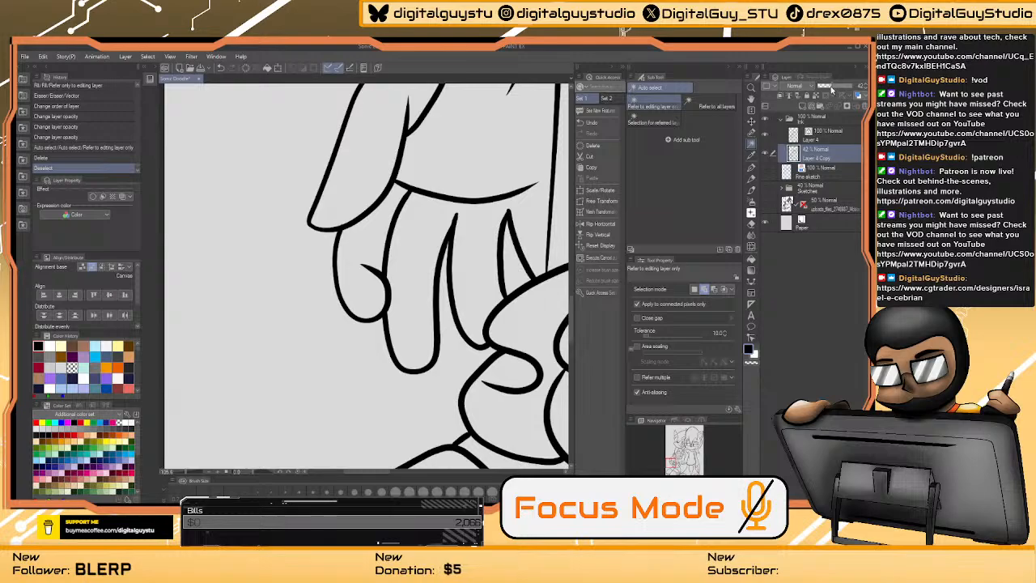
# - Set Layer 4 Copy's opacity to 100% and move it above Layer 4
pyautogui.moveTo(830, 86); pyautogui.dragTo(860, 86)
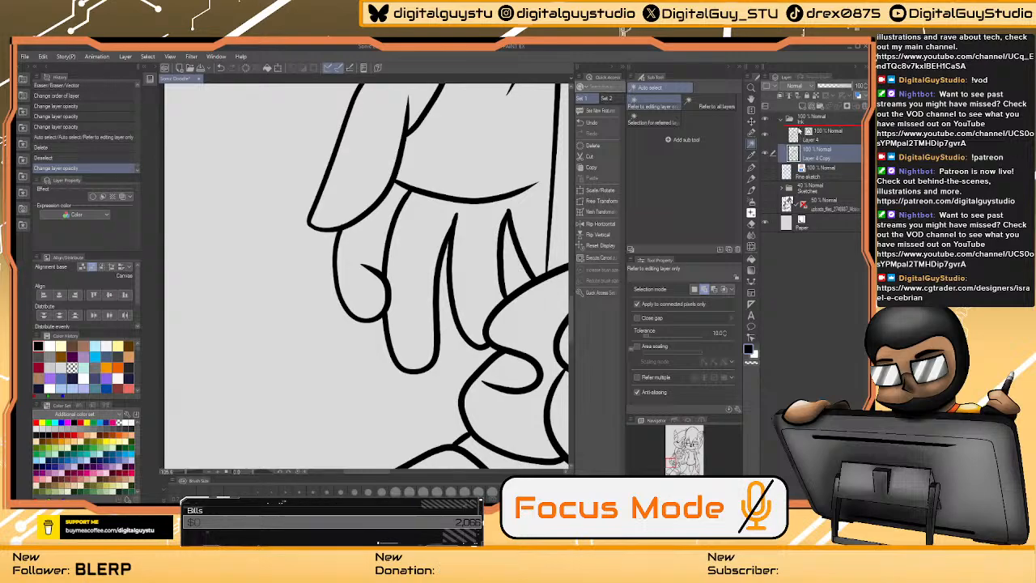
pyautogui.moveTo(800, 130); pyautogui.dragTo(797, 136)
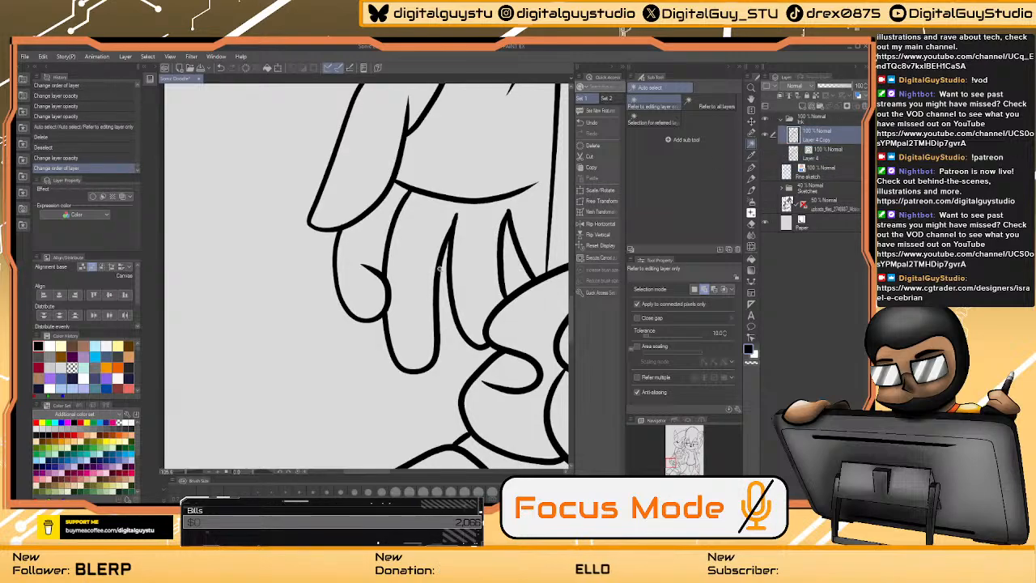
# - Collapse the Ink folder and set it as the reference layer
pyautogui.scroll(-5, 440, 269)
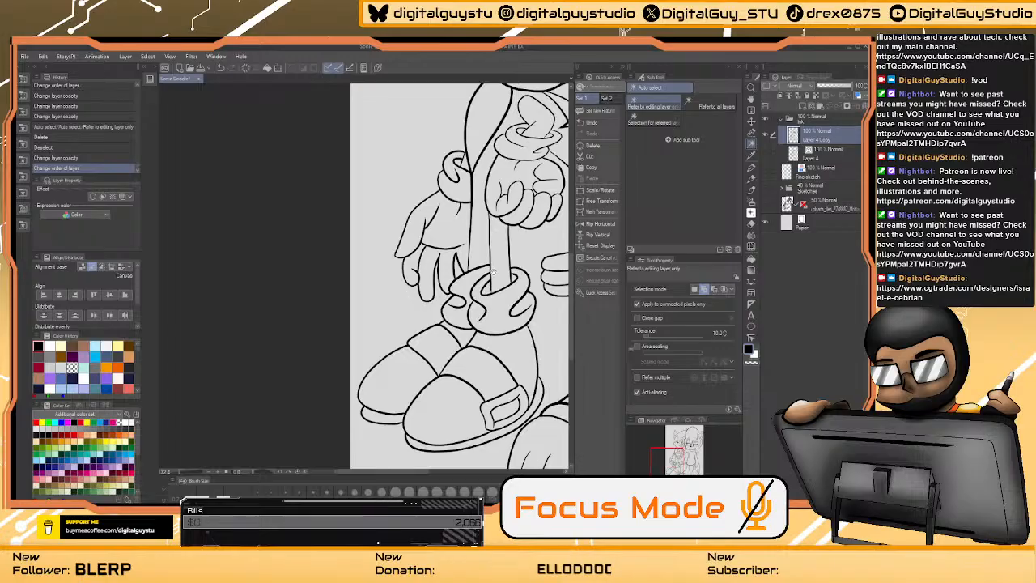
pyautogui.scroll(10, 493, 272)
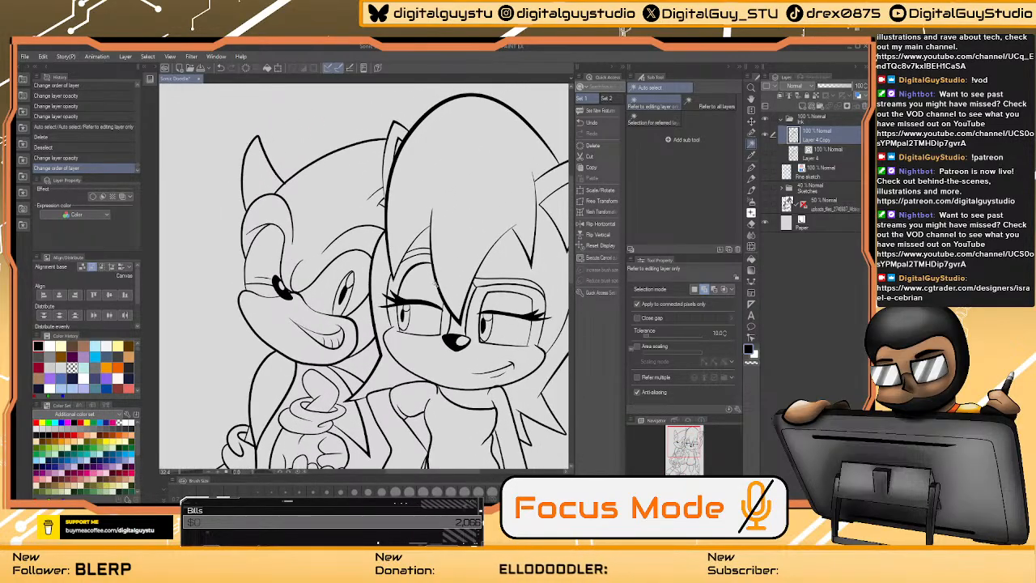
pyautogui.scroll(-2, 431, 296)
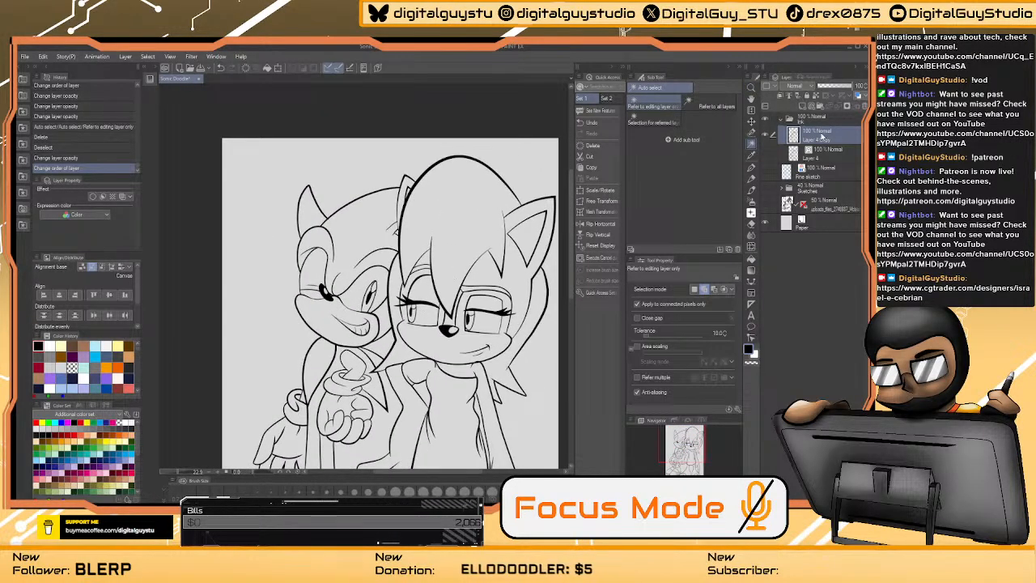
pyautogui.click(783, 119)
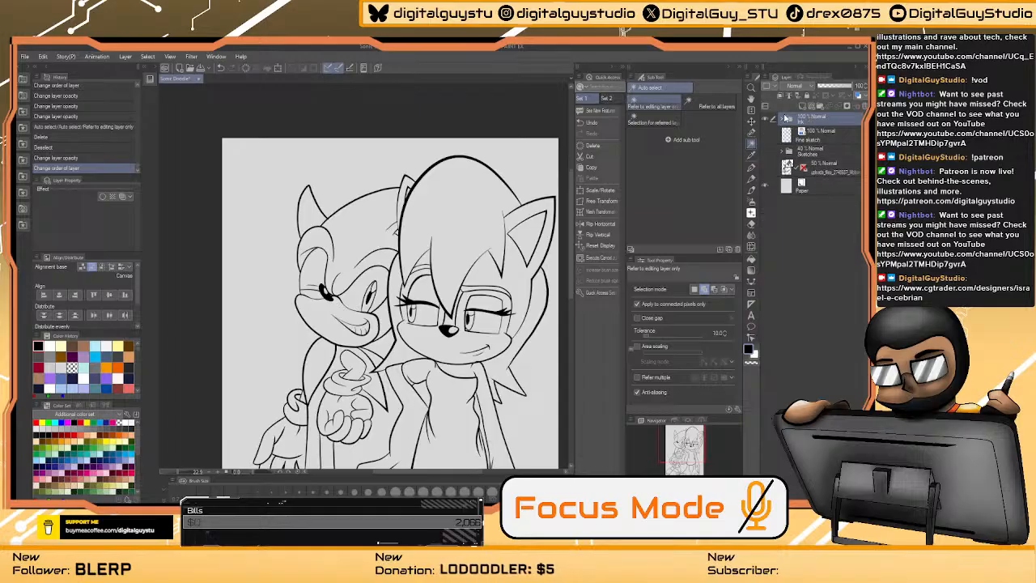
pyautogui.click(798, 97)
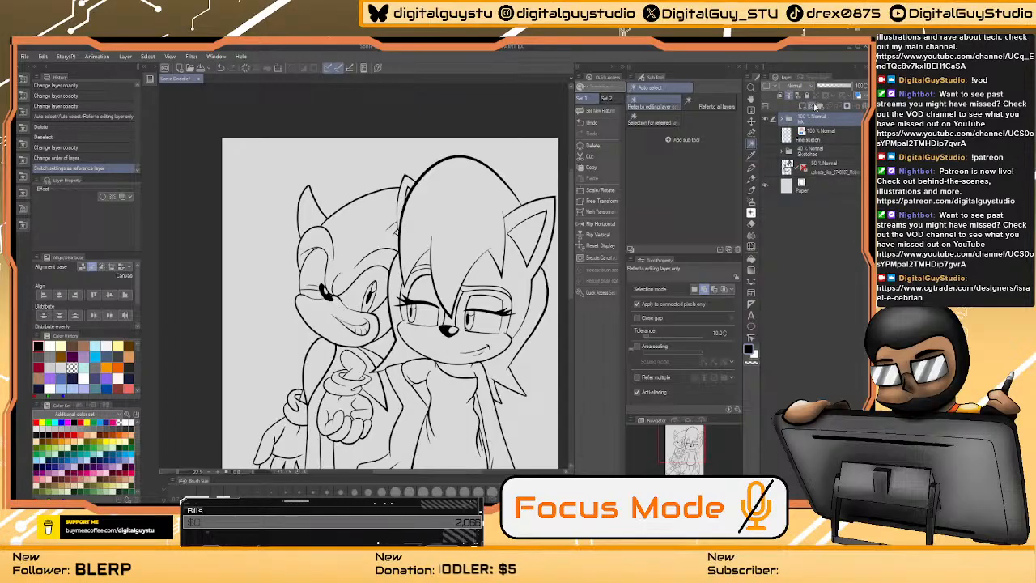
# - Create a layer folder named Colors directly below the Fine sketch layer
pyautogui.click(821, 106)
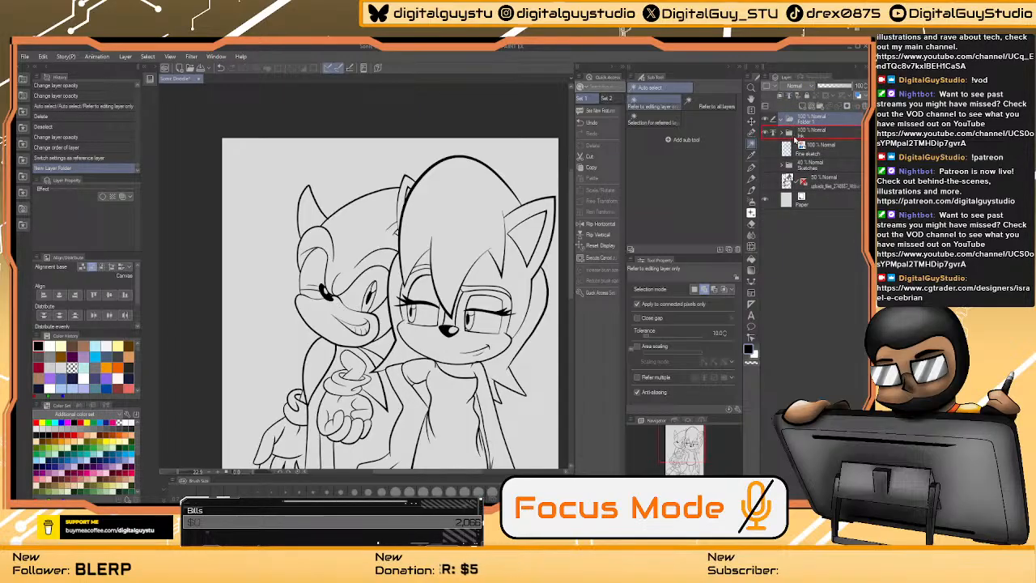
pyautogui.moveTo(795, 156); pyautogui.dragTo(810, 157)
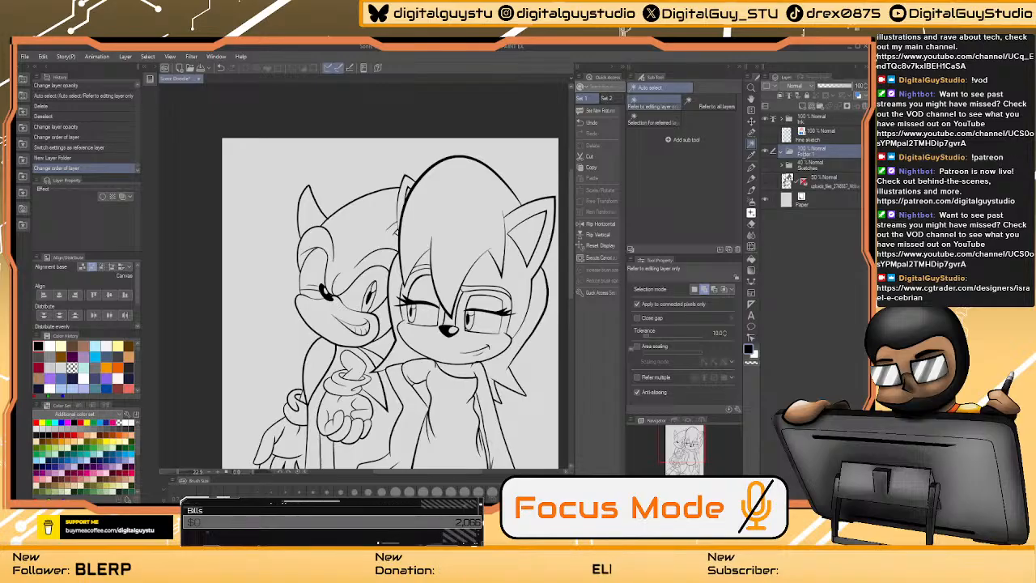
pyautogui.write('Colors')
pyautogui.press('Return')
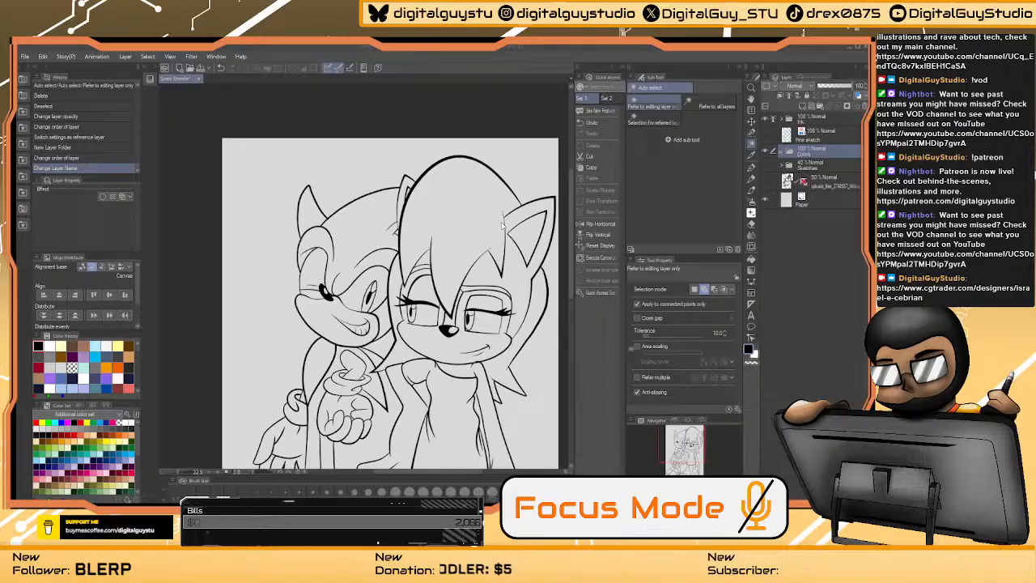
# - Switch the color set to ALL SONIC CHARACTERS and show the Sub View with the reference images
pyautogui.click(512, 285)
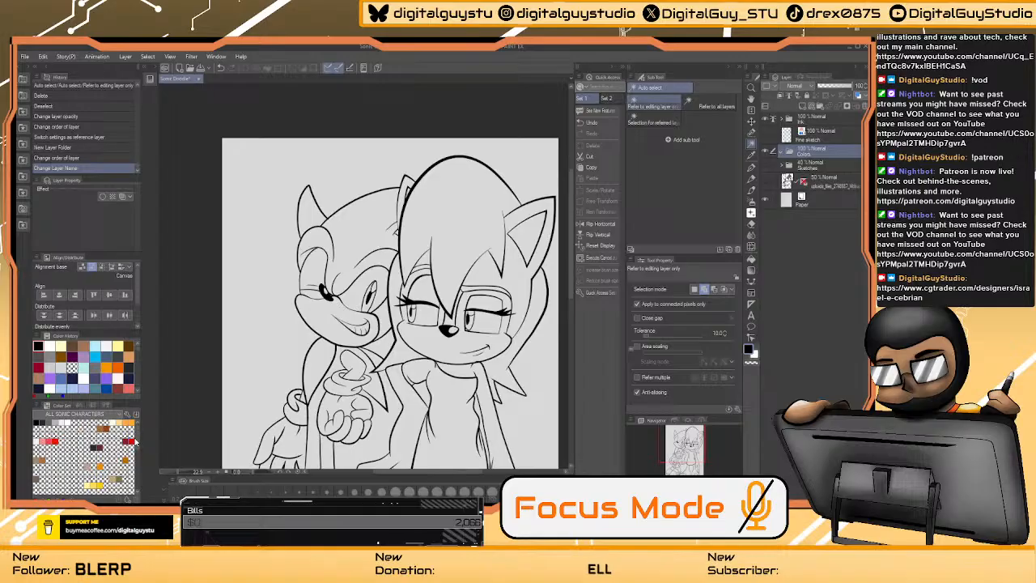
pyautogui.moveTo(138, 441)
pyautogui.mouseDown()
pyautogui.moveTo(136, 485)
pyautogui.moveTo(135, 431)
pyautogui.mouseUp()
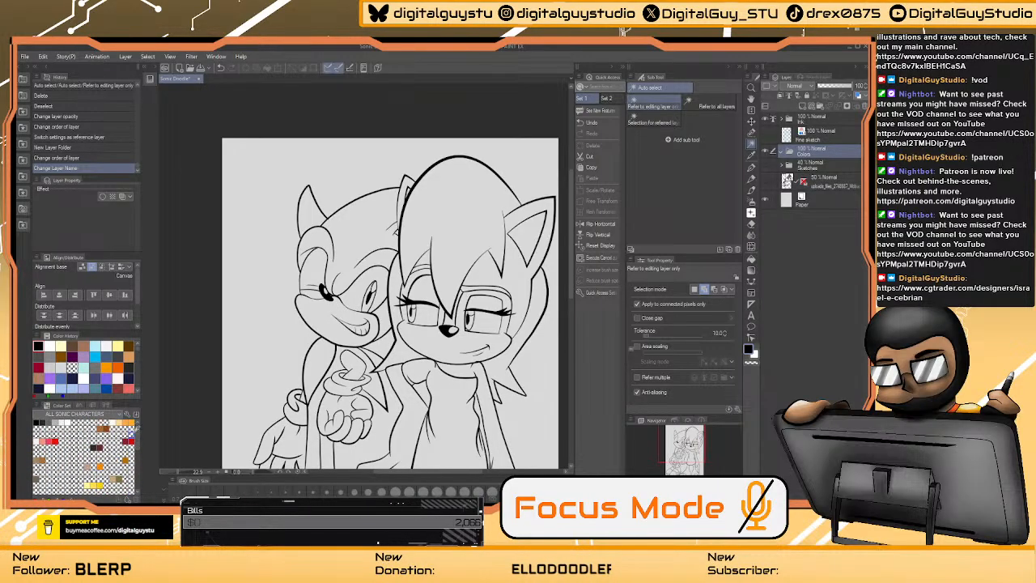
pyautogui.click(150, 78)
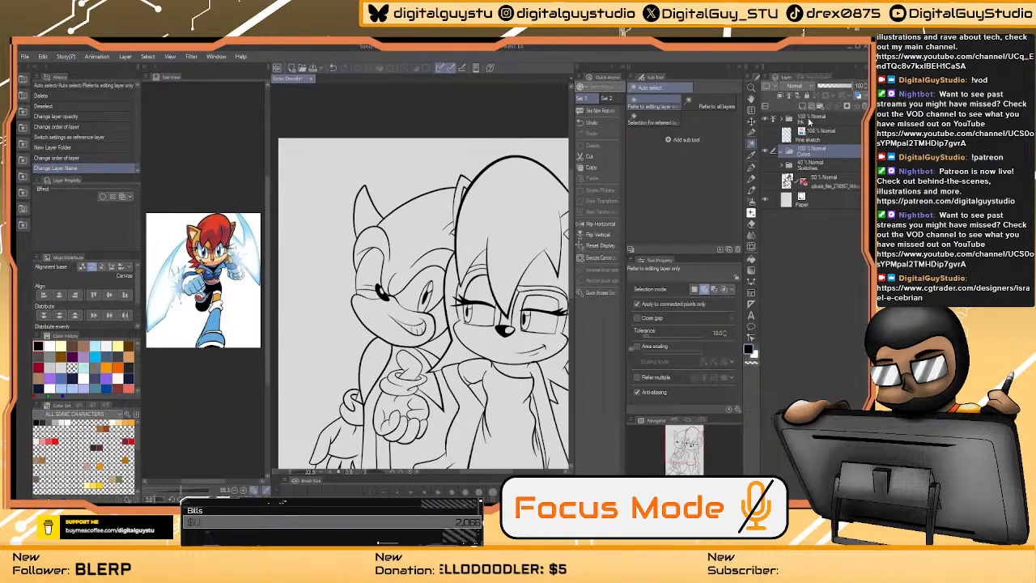
# - Add a raster layer named Base inside the Colors folder
pyautogui.click(804, 106)
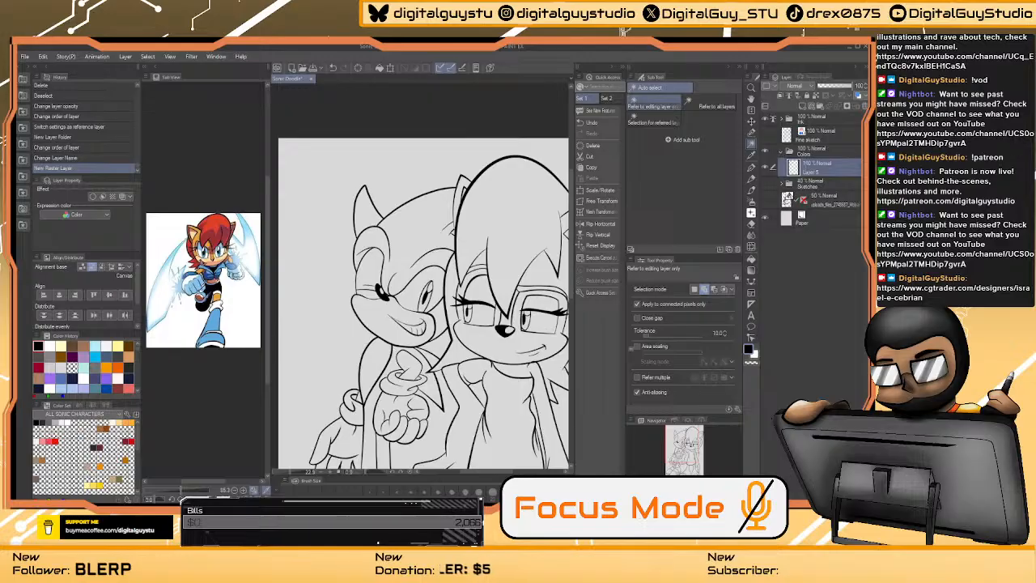
pyautogui.press('Return')
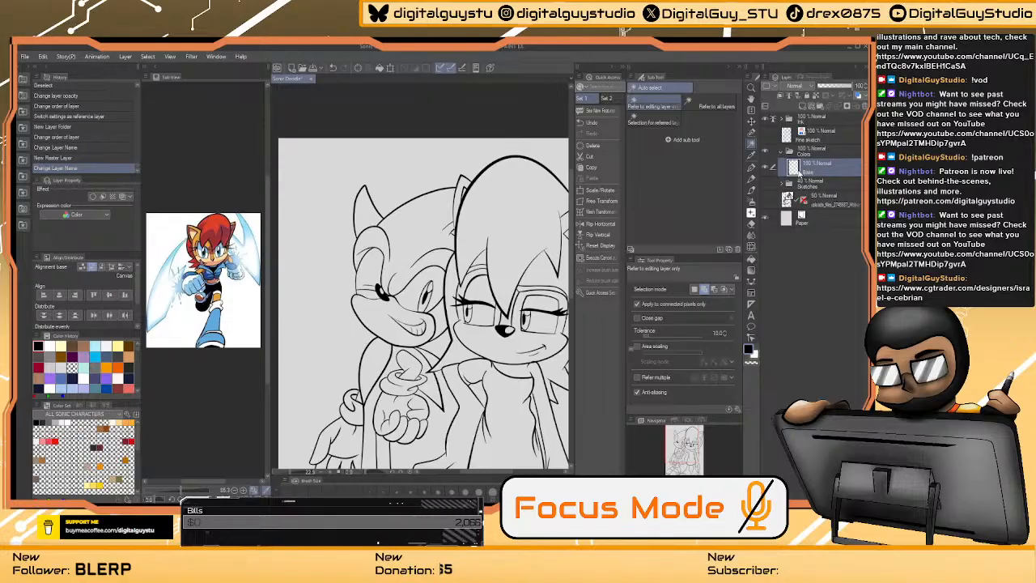
# - Change the Sub View reference to the standing Sonic image and pick the blue of his head as the drawing color
pyautogui.click(243, 499)
pyautogui.click(242, 499)
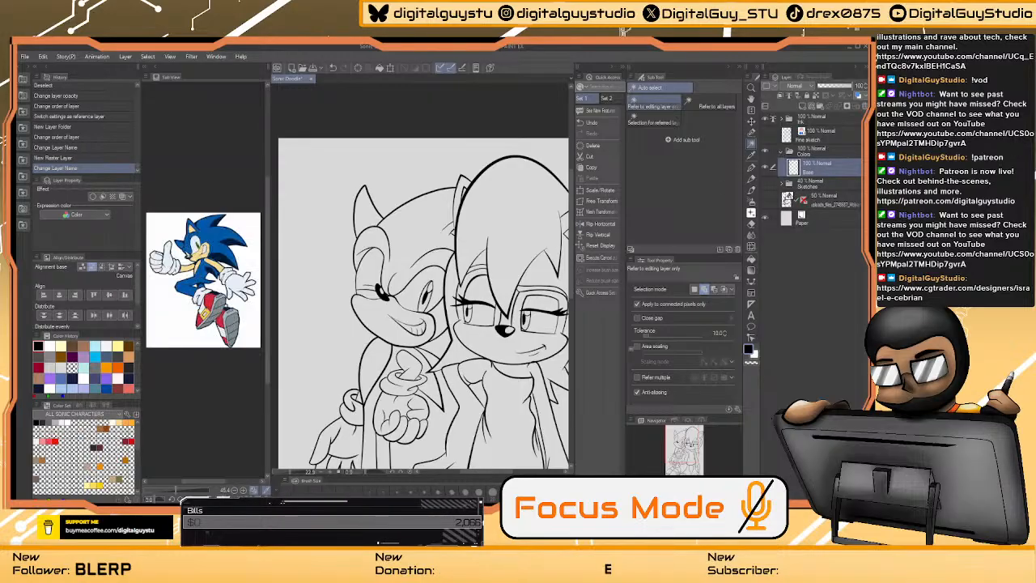
pyautogui.click(242, 500)
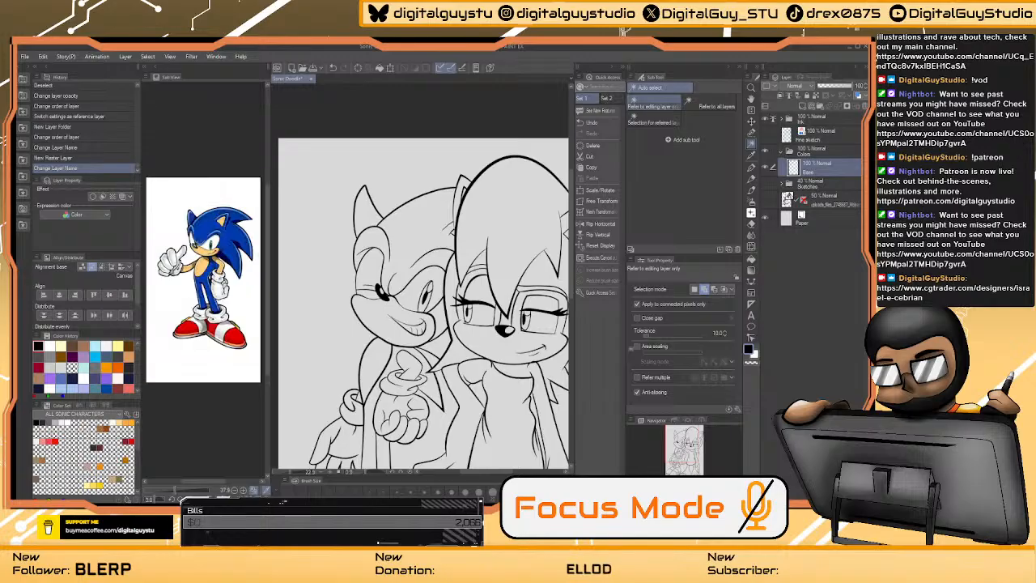
pyautogui.click(243, 499)
pyautogui.click(232, 499)
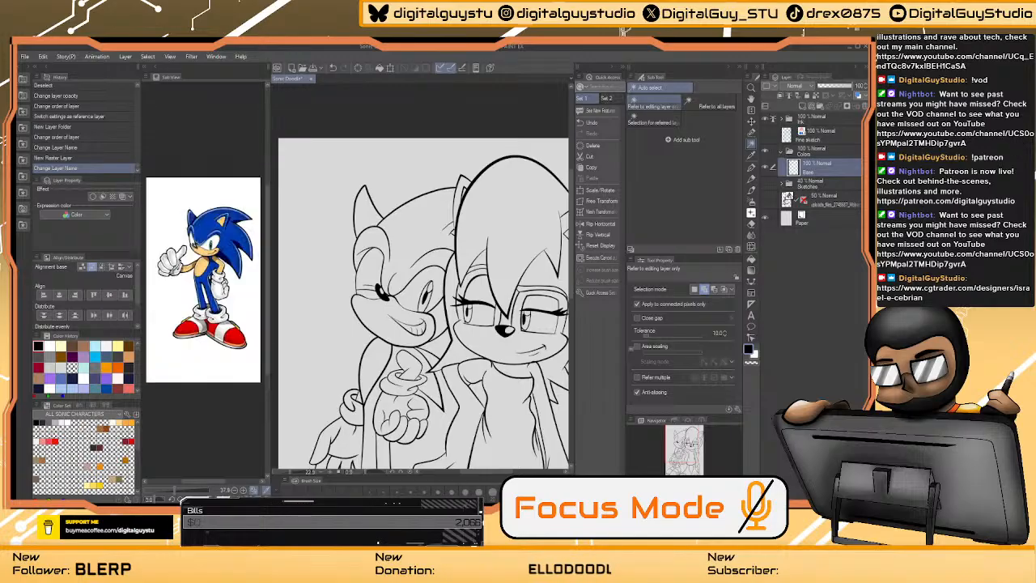
pyautogui.click(208, 224)
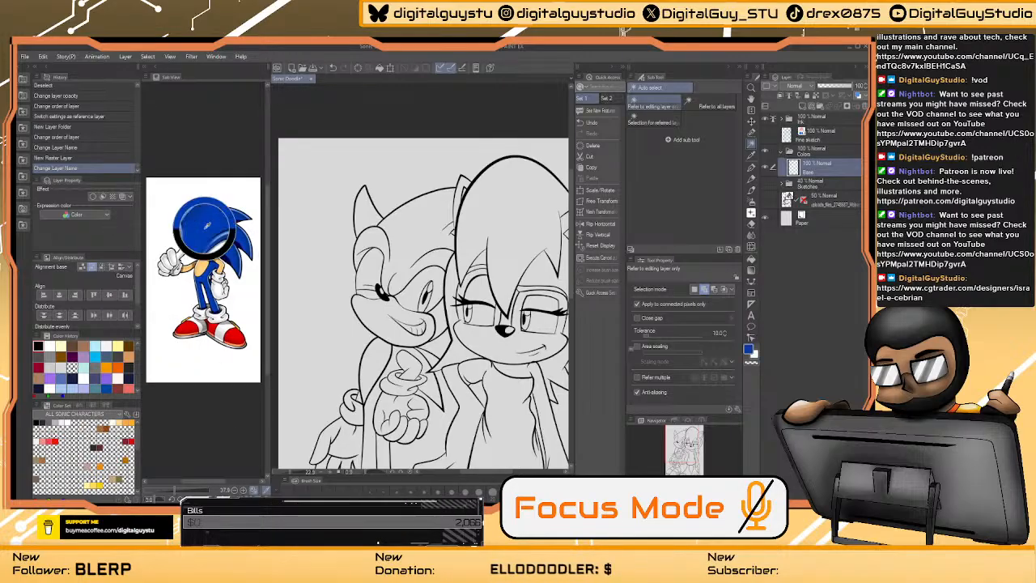
# - Fill Sonic's head, ear and brow areas with the picked blue on the Base layer, using the Fill tool with Refer other layers
pyautogui.click(752, 258)
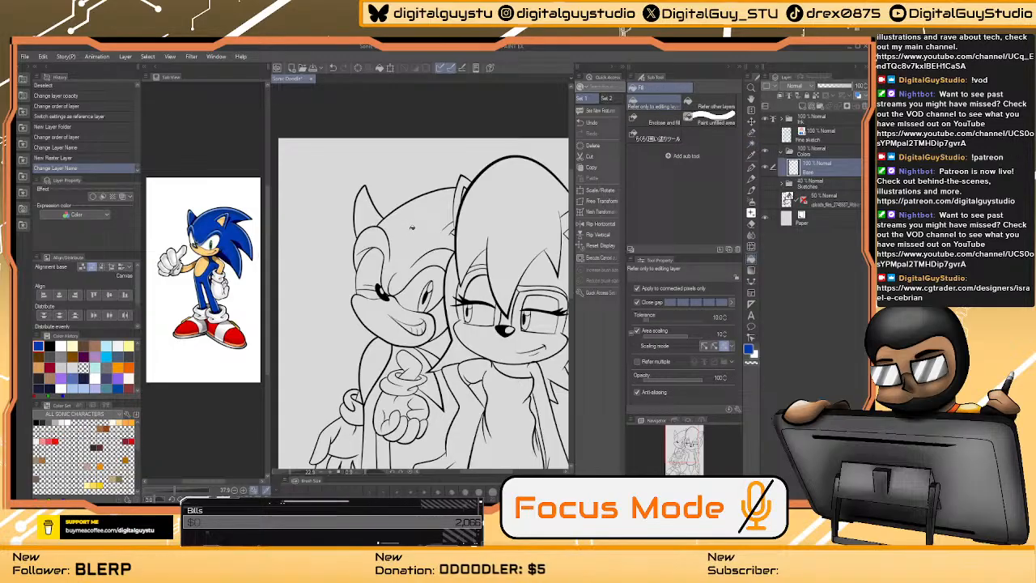
pyautogui.click(429, 266)
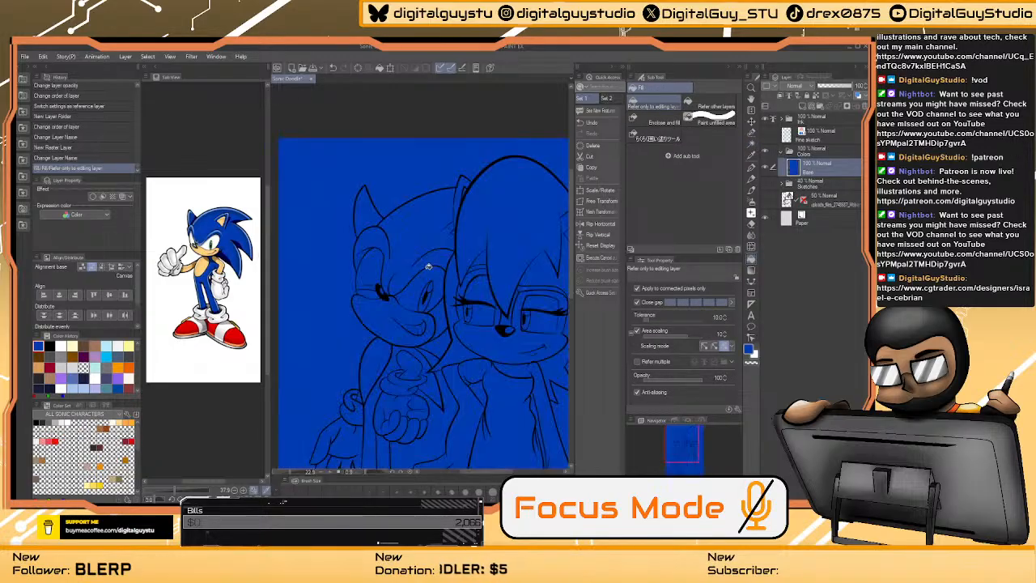
pyautogui.hotkey('ctrl', 'z')
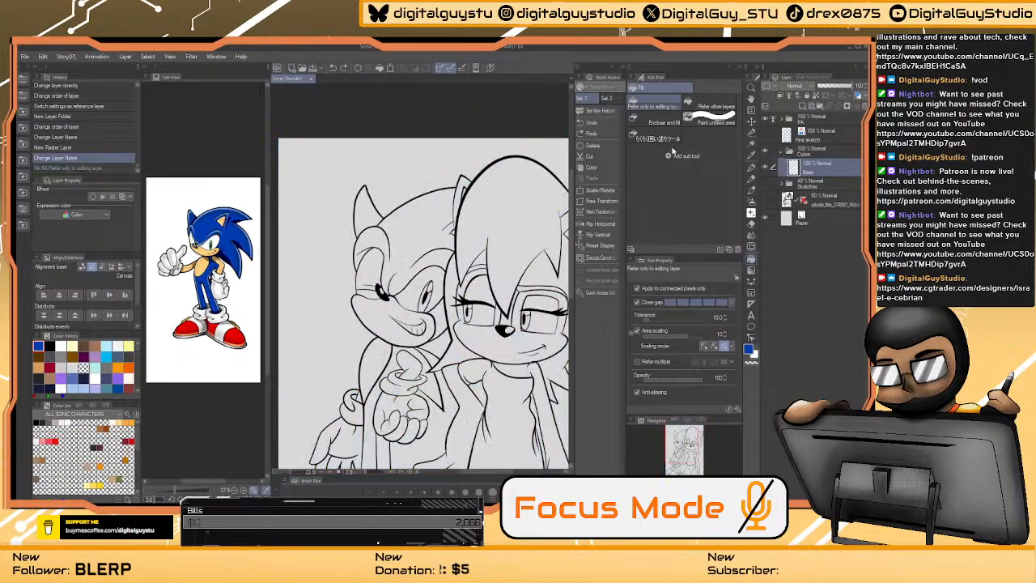
pyautogui.click(723, 104)
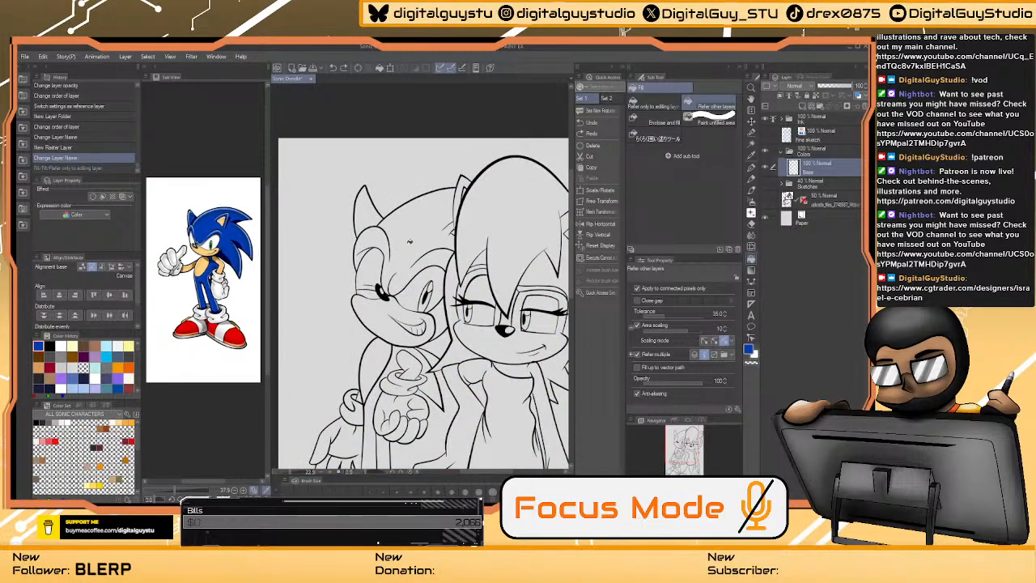
pyautogui.click(429, 193)
pyautogui.click(366, 201)
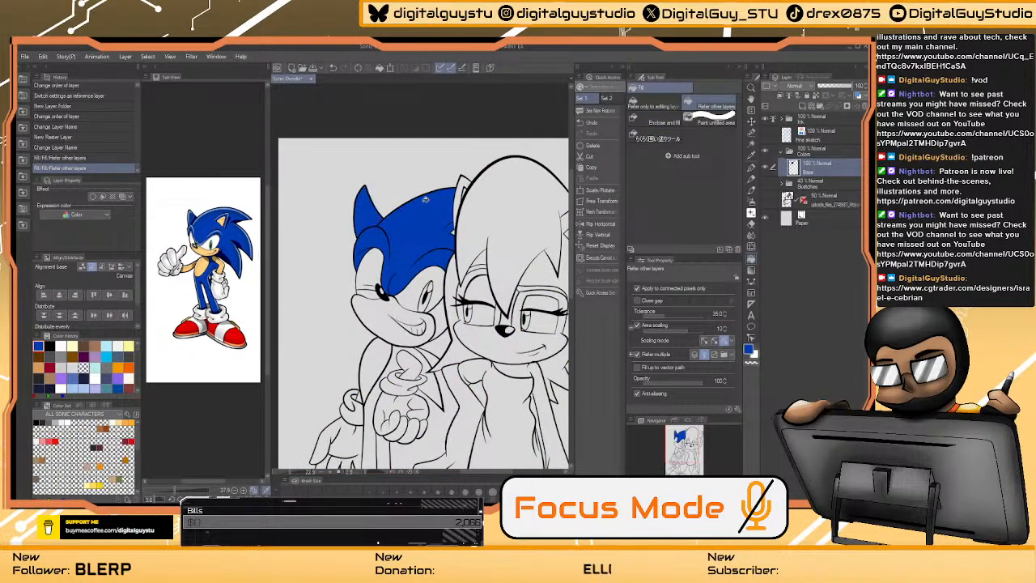
pyautogui.click(371, 264)
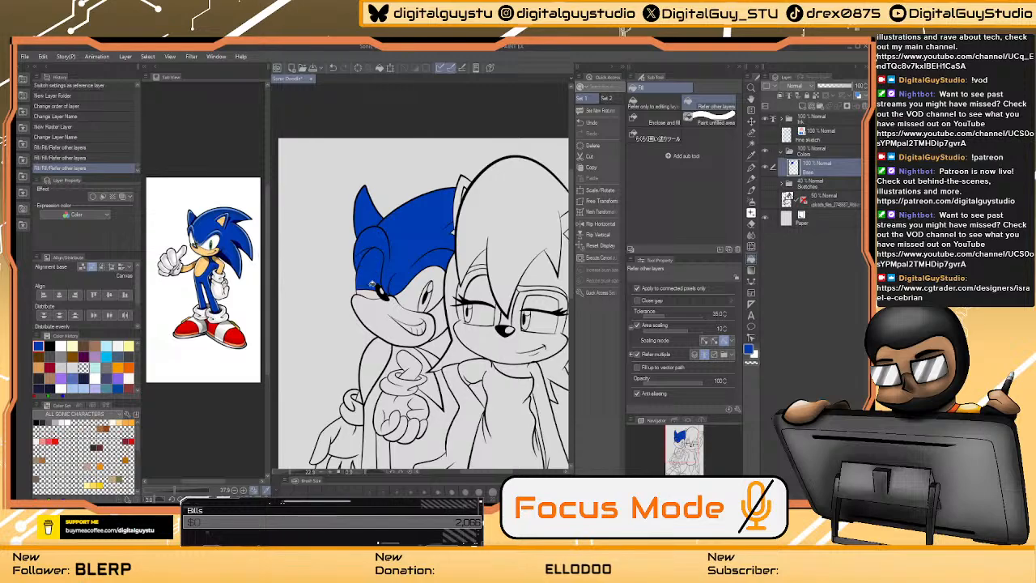
# - Fill the remaining blue parts of Sonic's head, body and legs on the Base layer, undoing the stray blue fill on his muzzle
pyautogui.click(374, 285)
pyautogui.click(395, 301)
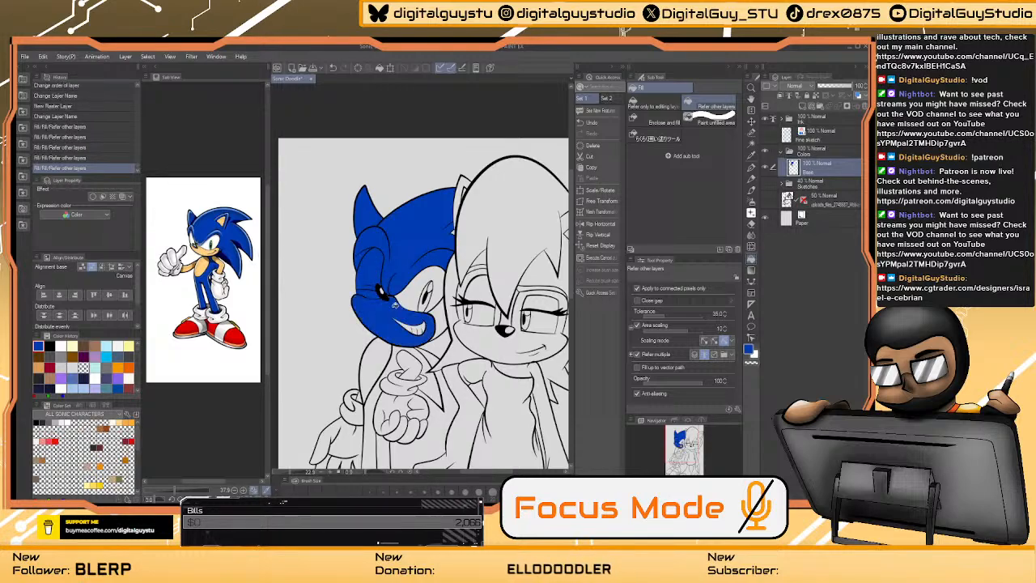
pyautogui.hotkey('ctrl', 'z')
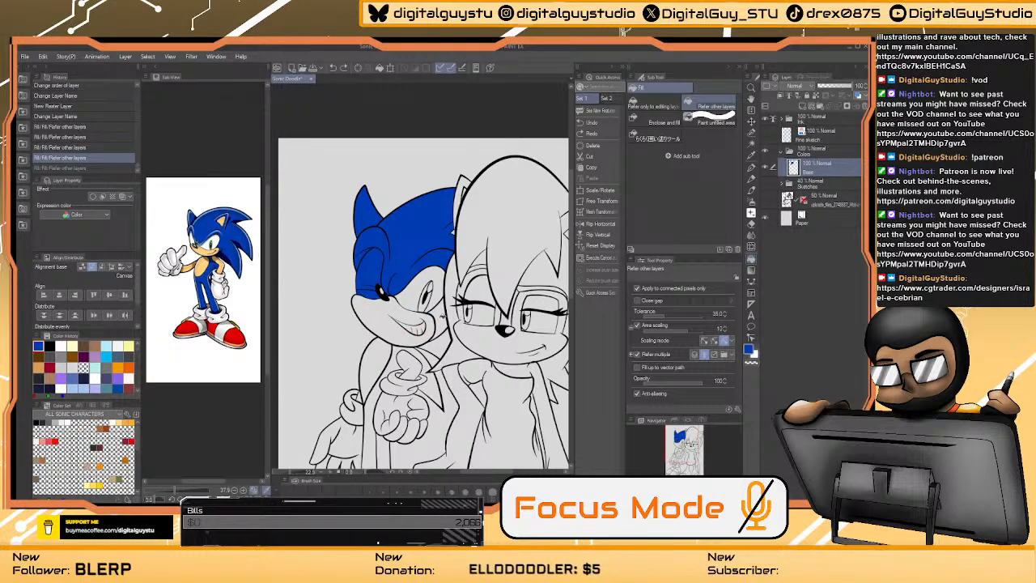
pyautogui.moveTo(395, 301); pyautogui.dragTo(407, 240)
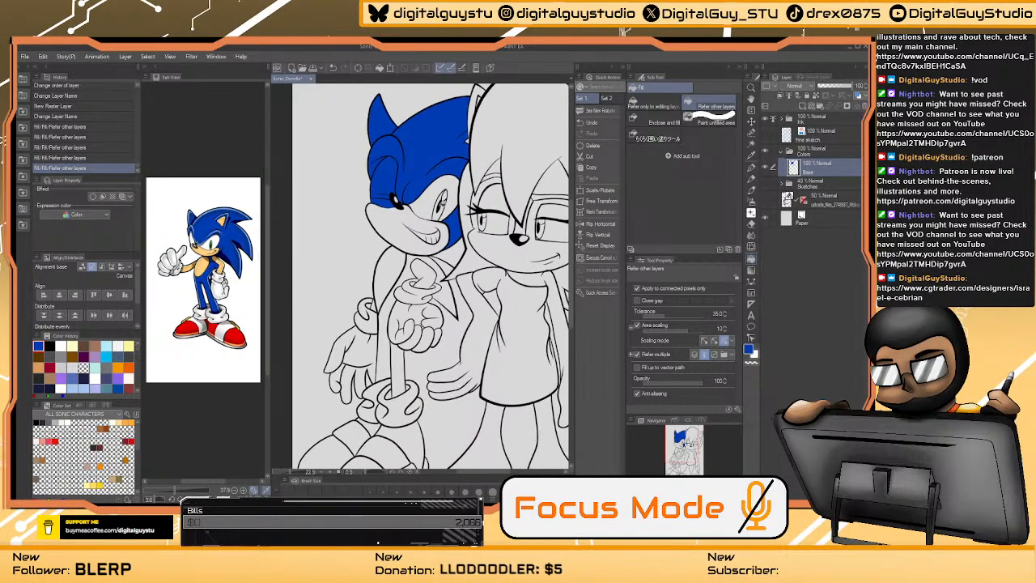
pyautogui.click(413, 323)
pyautogui.click(403, 367)
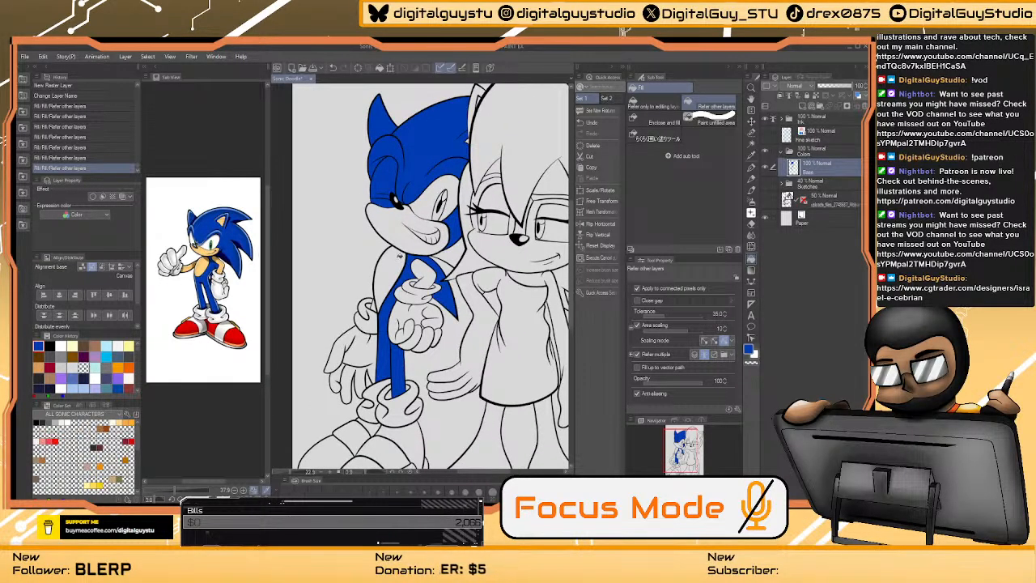
# - Pick the tan of the chest in the standing Sonic reference, try it as the fill for Sonic's muzzle, and undo that fill
pyautogui.press('/')
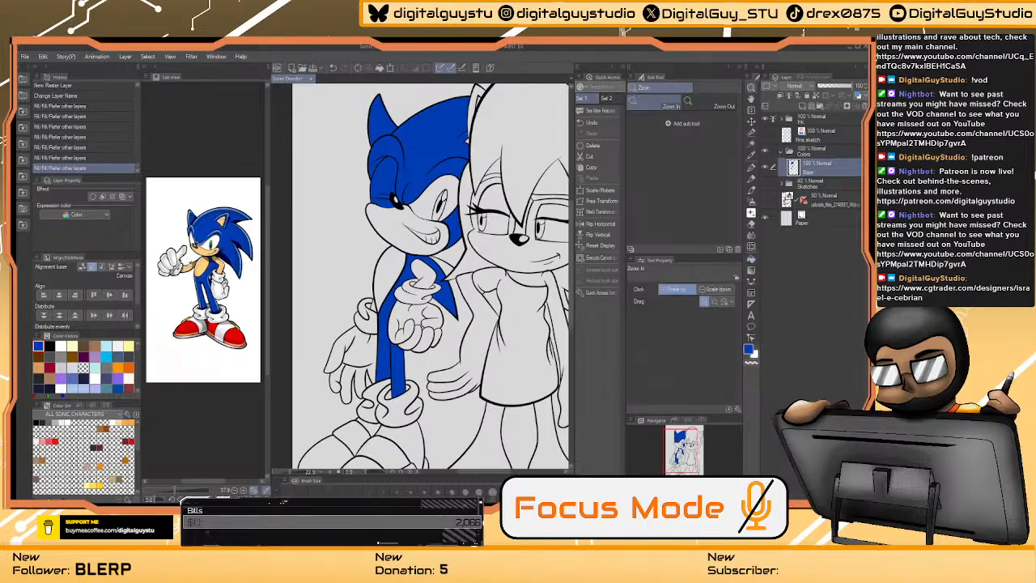
pyautogui.moveTo(422, 279); pyautogui.dragTo(220, 397)
pyautogui.scroll(4, 240, 463)
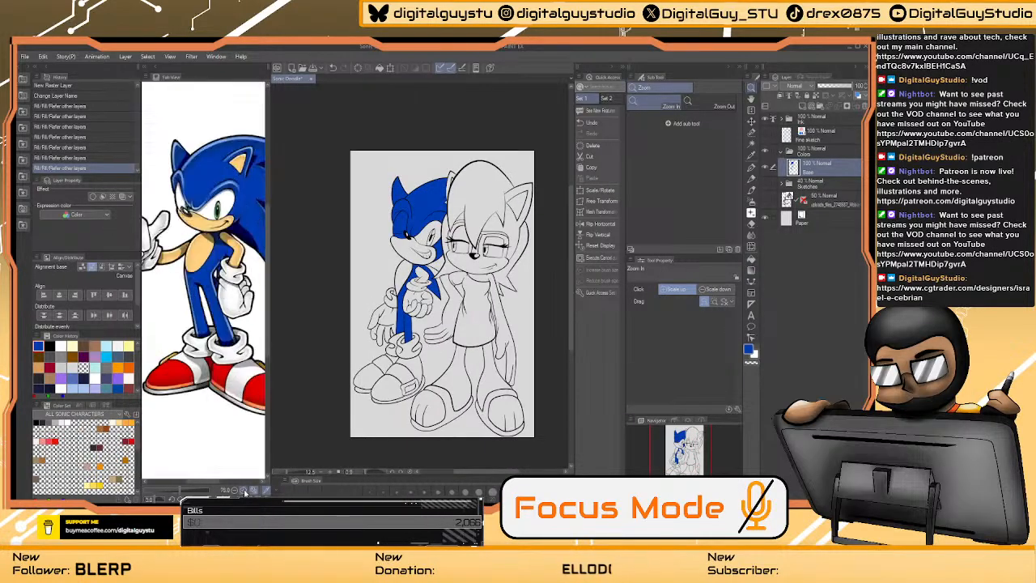
pyautogui.click(194, 230)
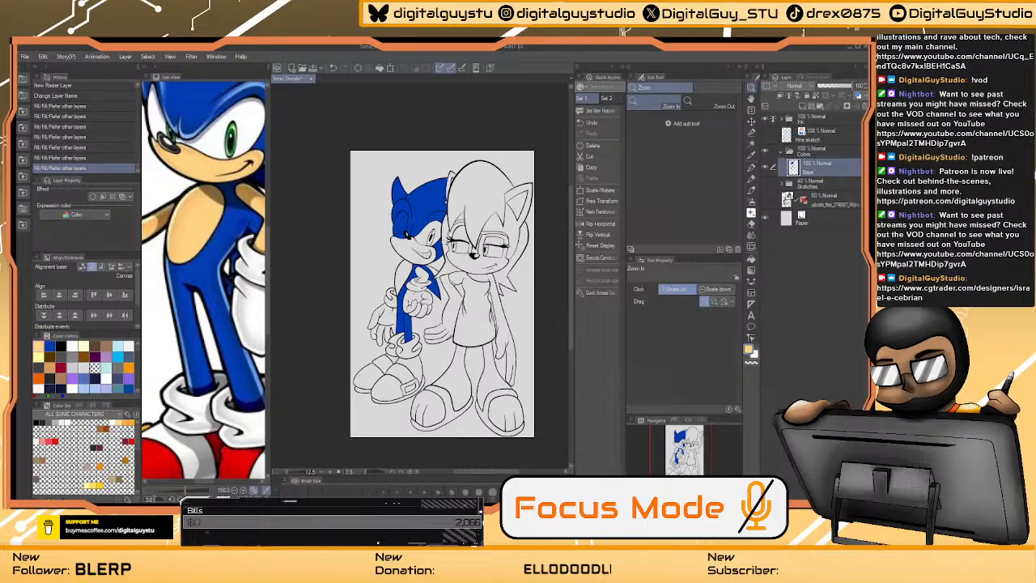
pyautogui.click(411, 243)
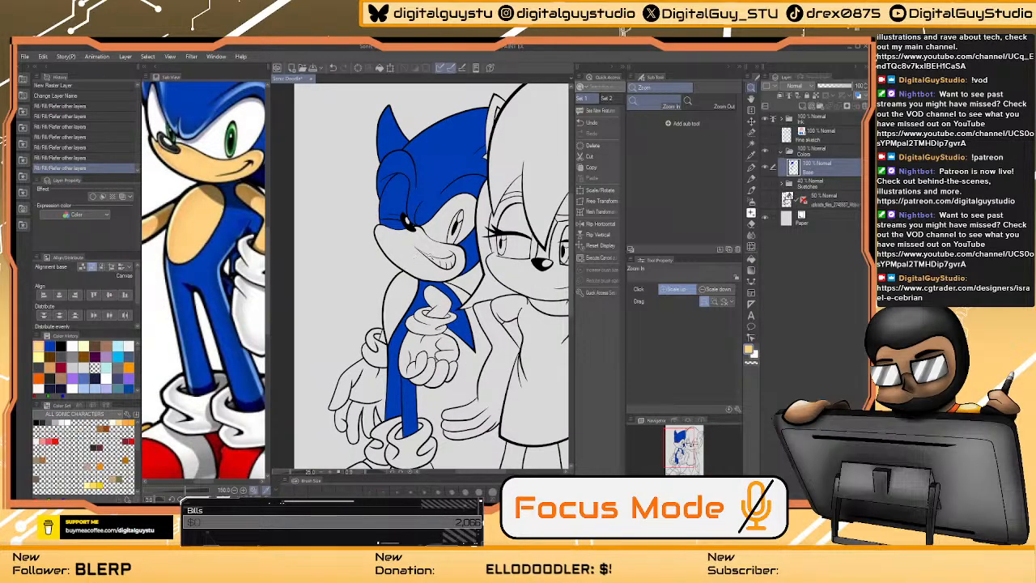
pyautogui.press('g')
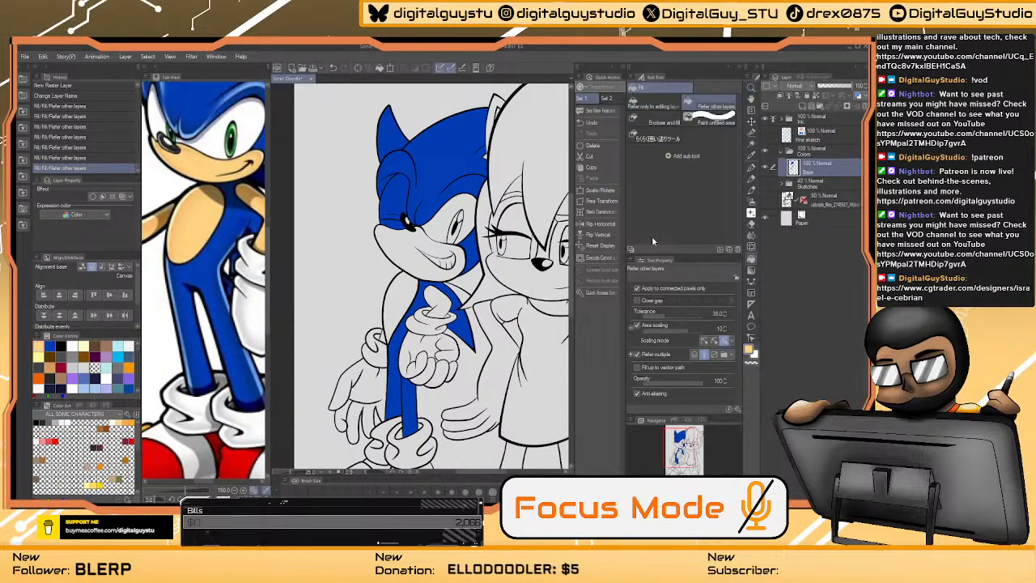
pyautogui.click(417, 253)
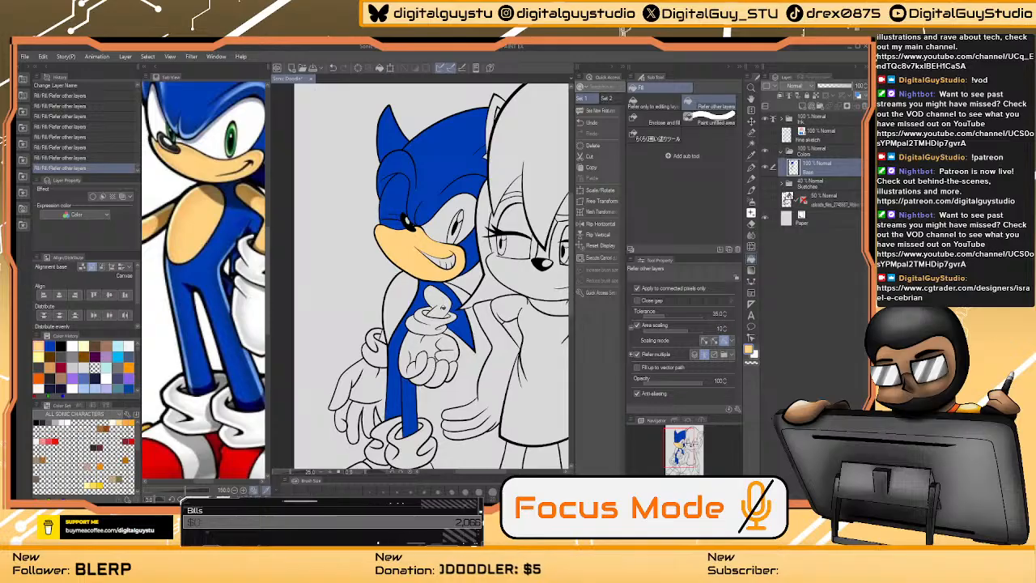
pyautogui.hotkey('ctrl', 'z')
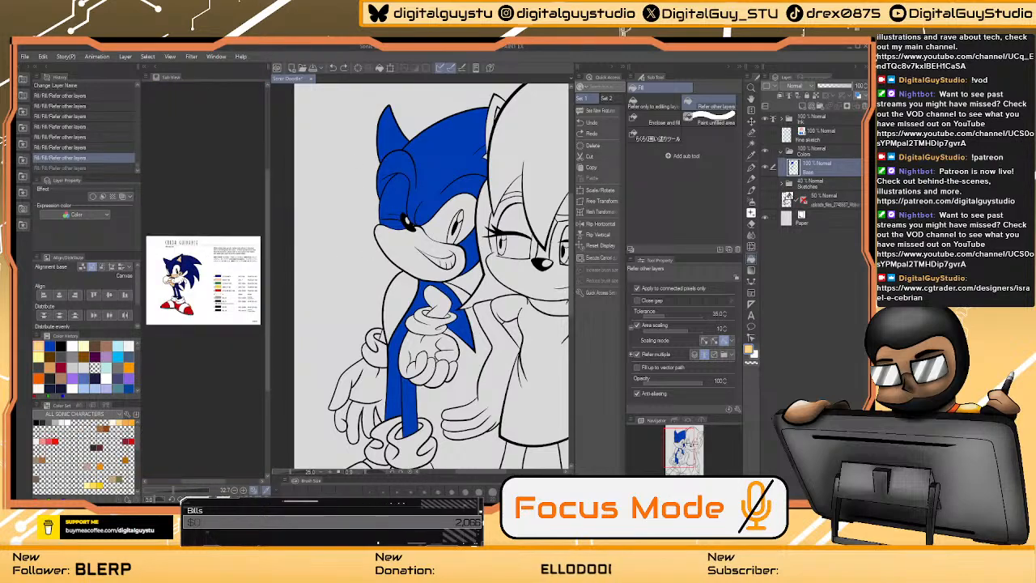
# - Pick the peach skin tone from the Color Guidance reference and fill Sonic's bare arms and muzzle with it
pyautogui.click(242, 492)
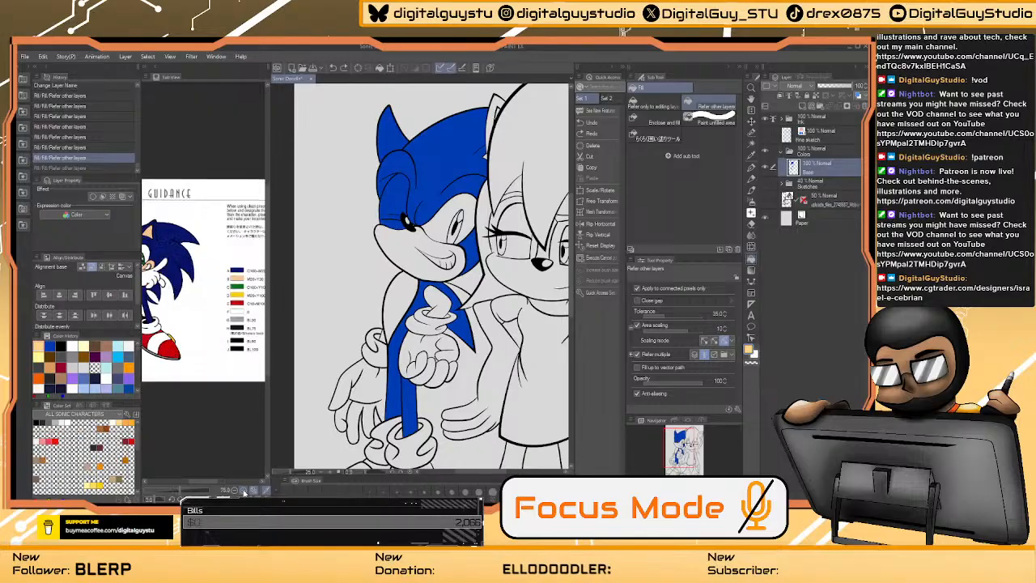
pyautogui.scroll(3, 182, 469)
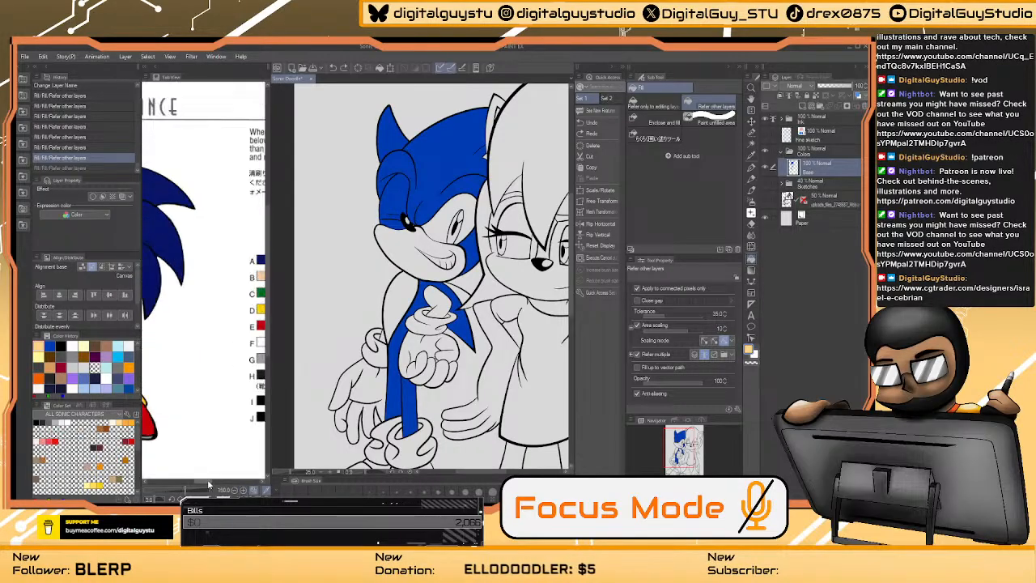
pyautogui.click(208, 285)
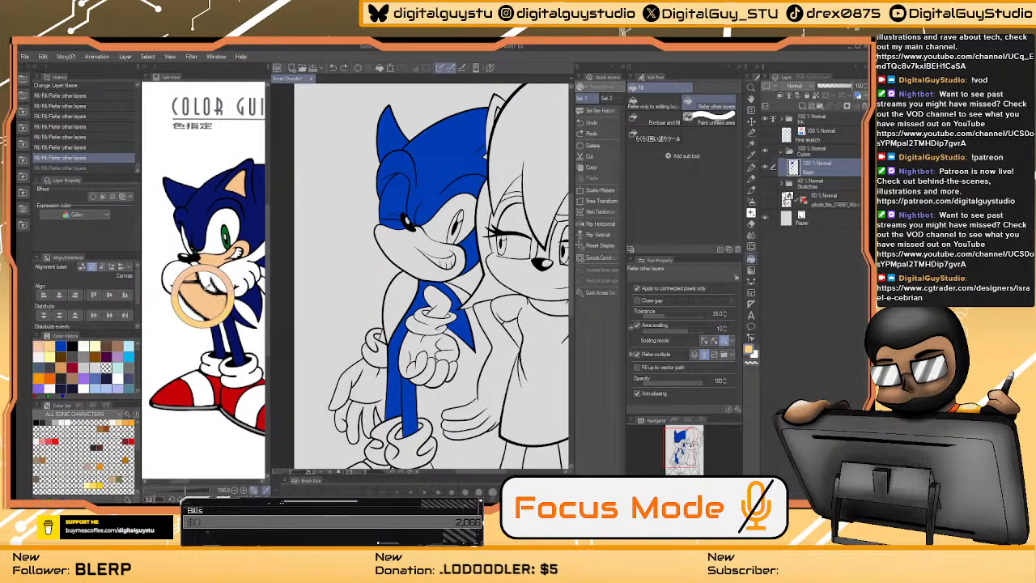
pyautogui.click(415, 258)
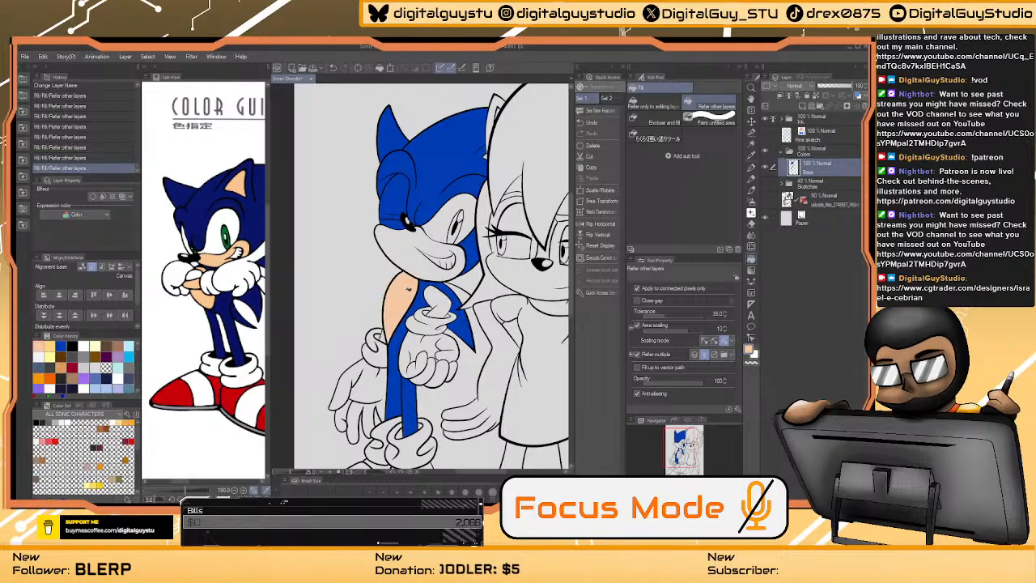
pyautogui.click(442, 306)
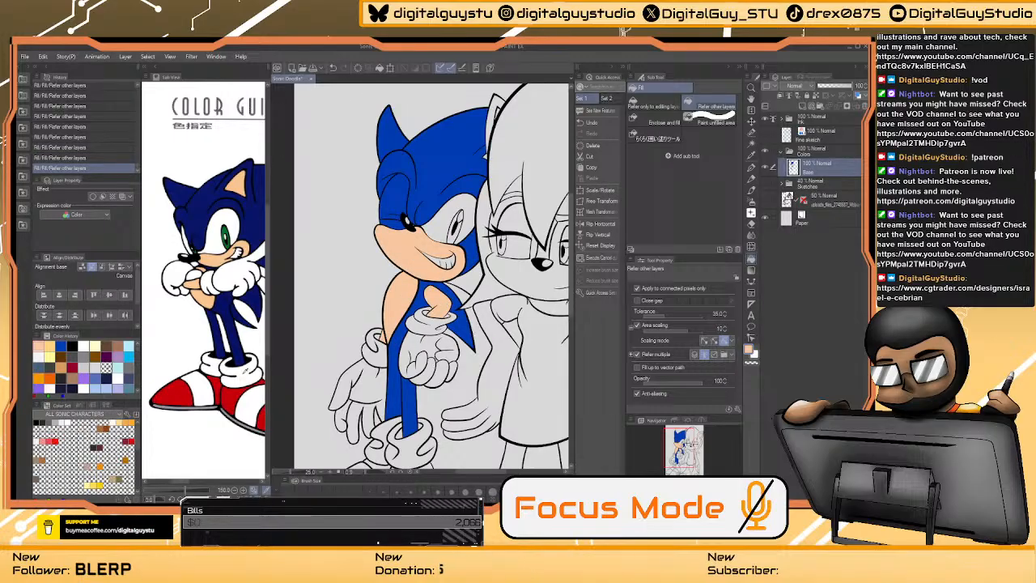
pyautogui.click(406, 250)
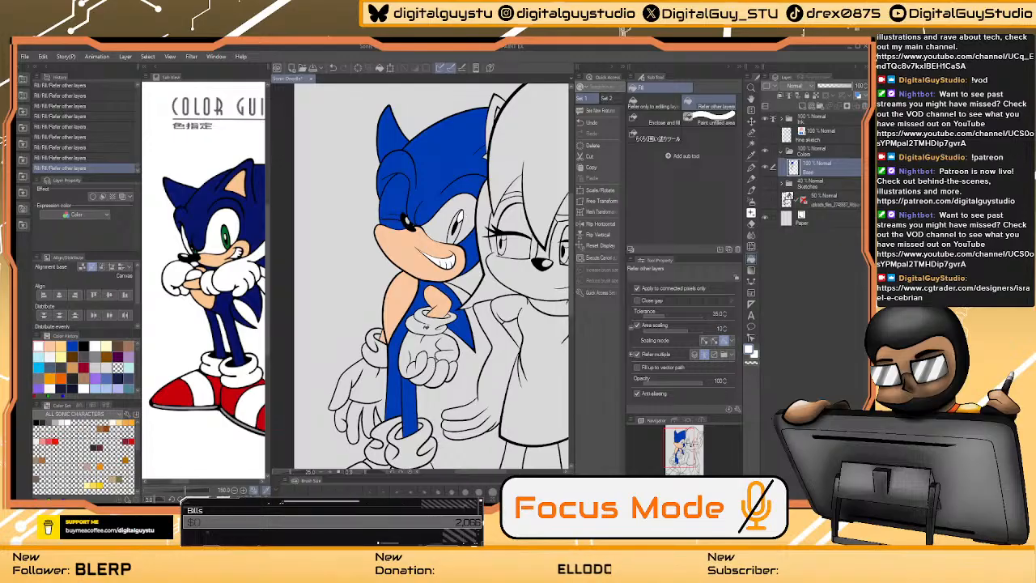
# - Fill both of Sonic's gloves, including the cuffs and separate finger areas, with white
pyautogui.click(427, 321)
pyautogui.click(417, 346)
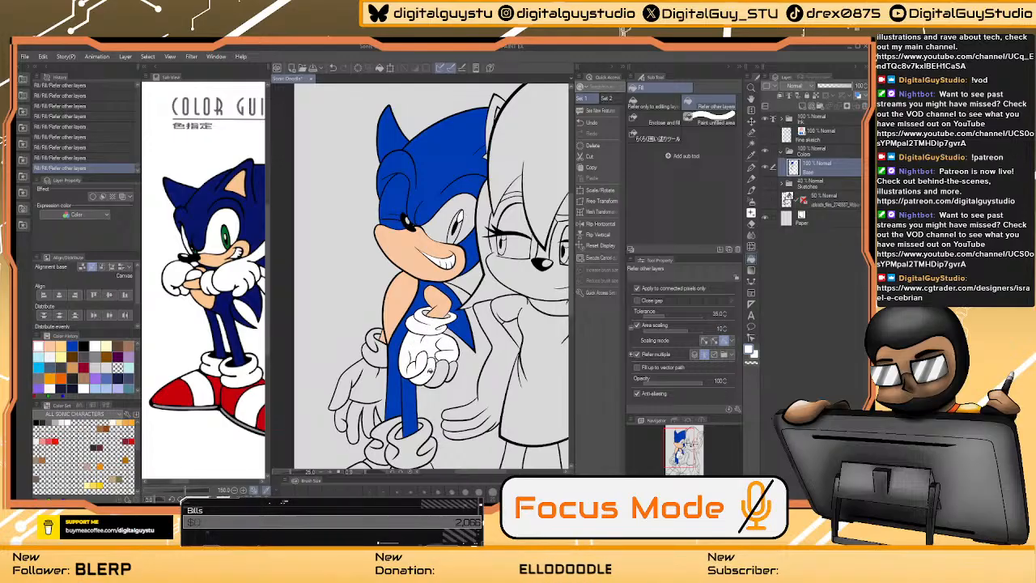
pyautogui.click(440, 374)
pyautogui.click(452, 374)
pyautogui.click(379, 354)
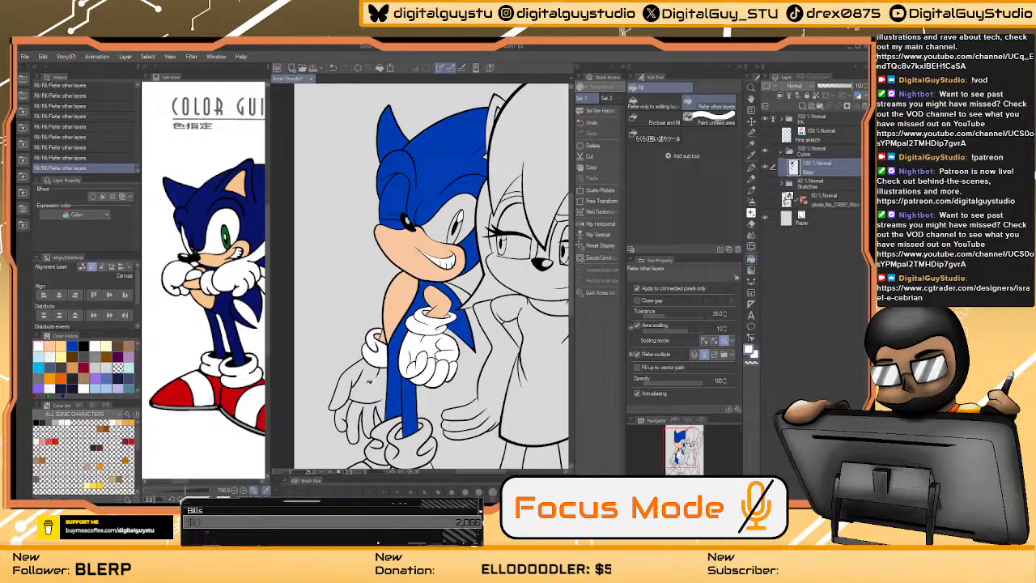
pyautogui.click(368, 382)
pyautogui.click(348, 408)
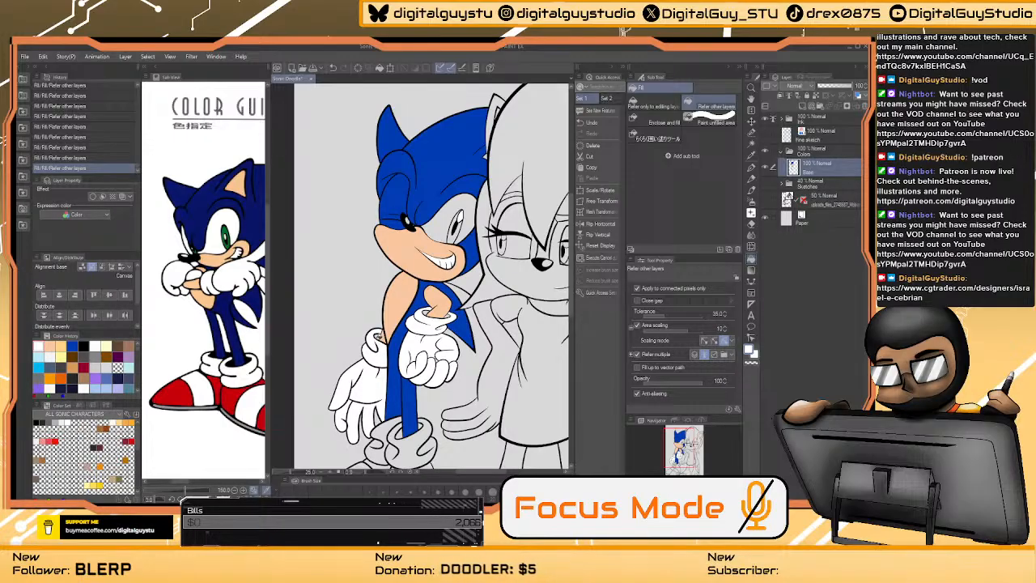
# - Pick black from the reference's sock opening, switch to the white of its shoe strap, and fill both of Sonic's shoe straps white
pyautogui.keyDown('alt'); pyautogui.click(232, 360); pyautogui.keyUp('alt')
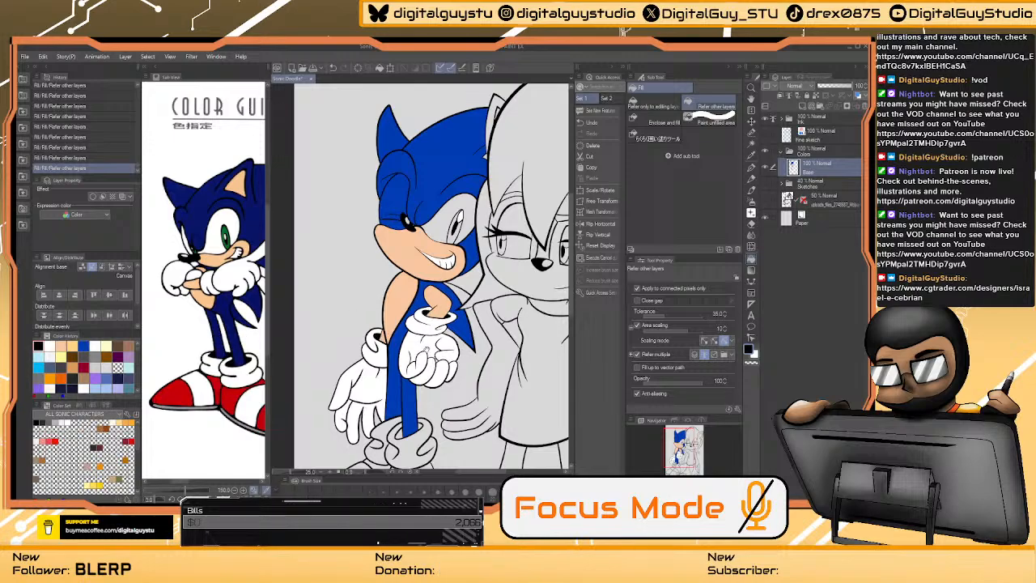
pyautogui.scroll(-3, 424, 353)
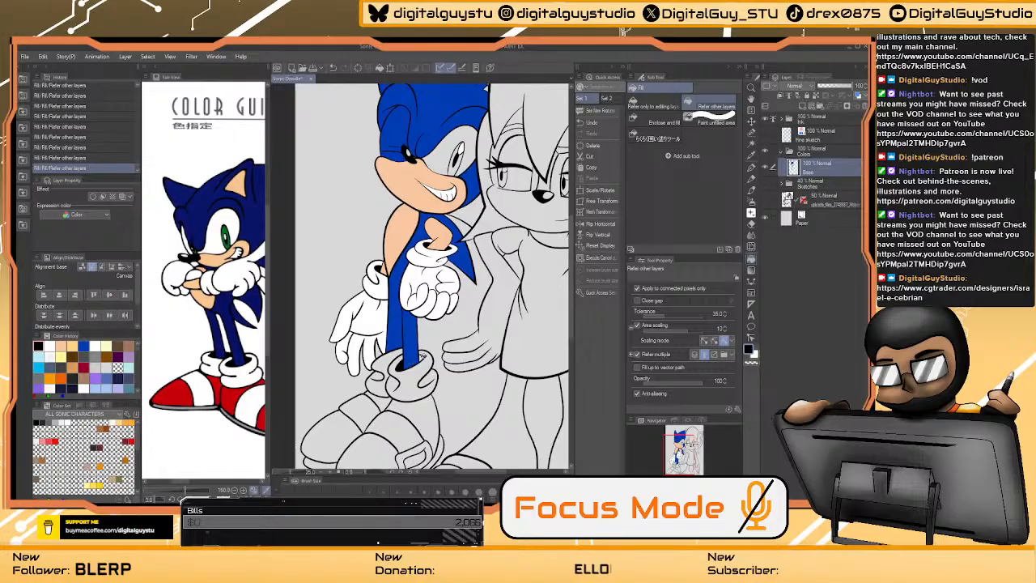
pyautogui.keyDown('alt'); pyautogui.click(251, 396); pyautogui.keyUp('alt')
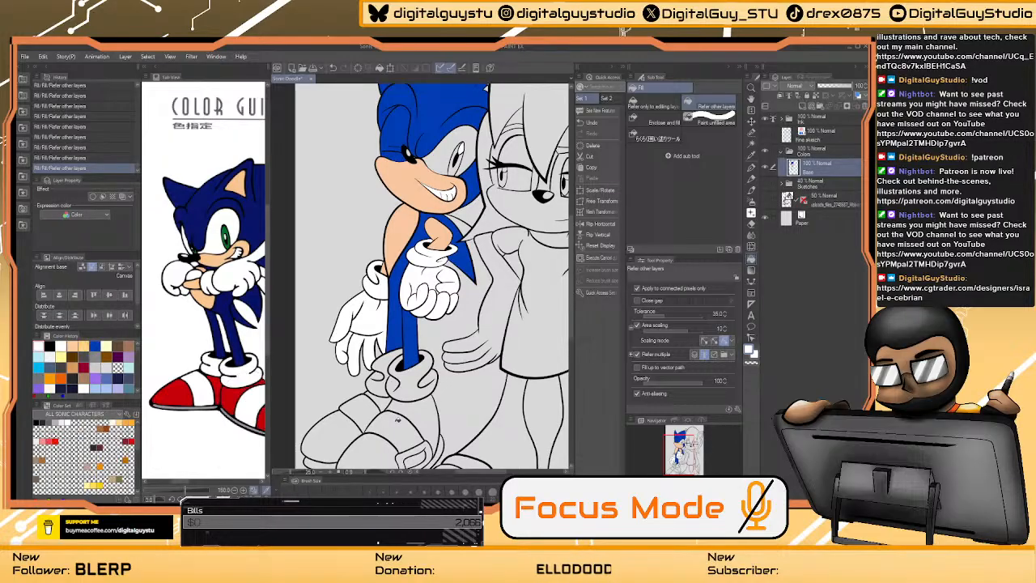
pyautogui.click(399, 418)
pyautogui.click(357, 405)
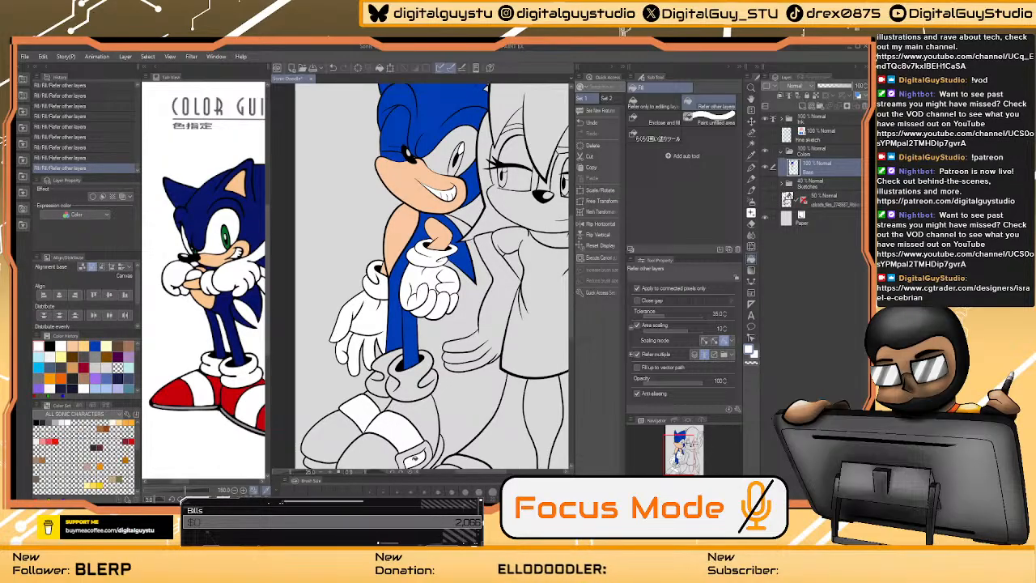
# - Pick the red of the shoe in the reference and fill the toe and heel areas of both of Sonic's shoes
pyautogui.keyDown('alt'); pyautogui.click(217, 381); pyautogui.keyUp('alt')
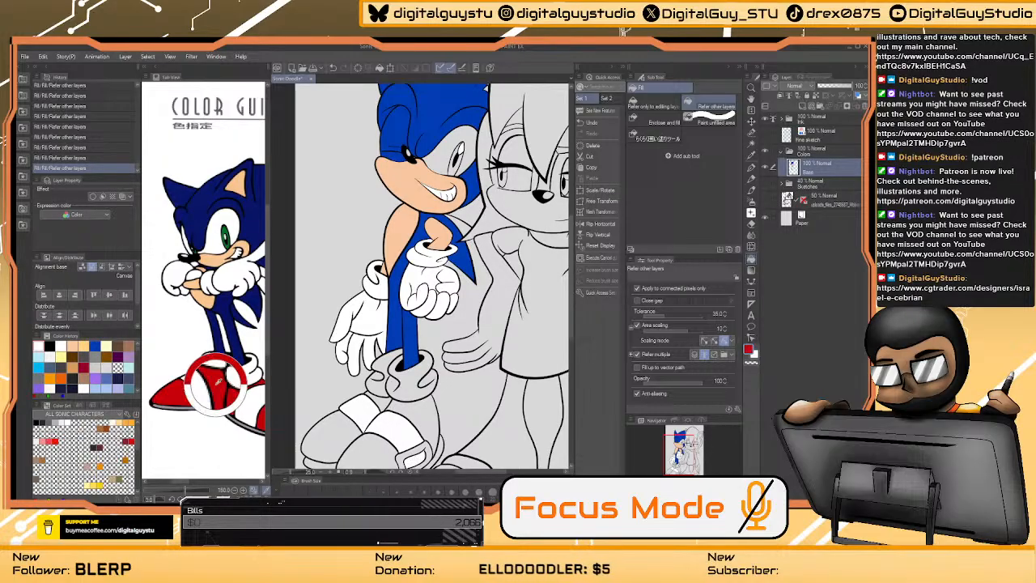
pyautogui.click(346, 434)
pyautogui.click(372, 450)
pyautogui.click(417, 416)
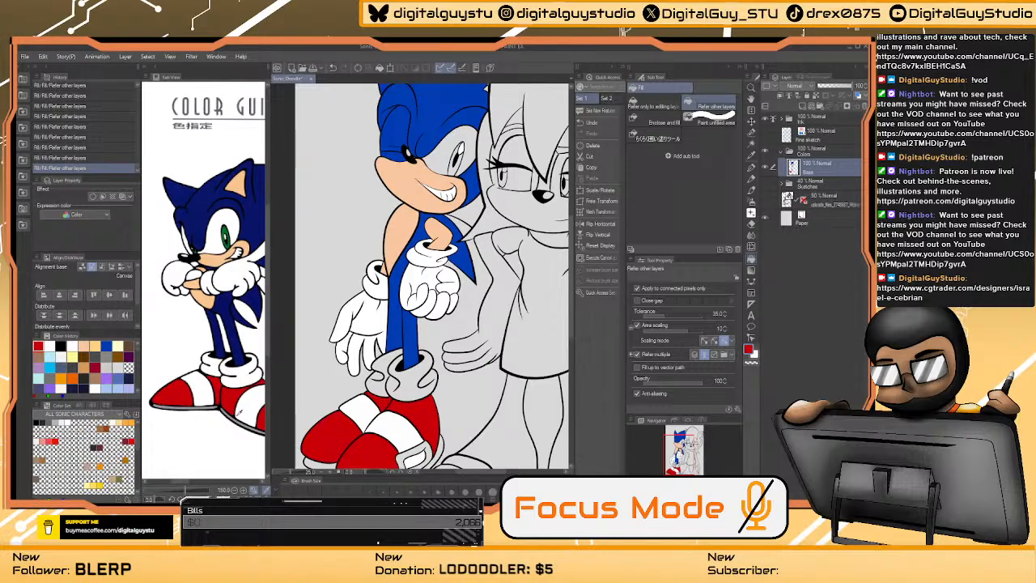
# - Pick the grey of the sole in the reference and fill the soles of Sonic's shoes
pyautogui.keyDown('alt'); pyautogui.click(237, 426); pyautogui.keyUp('alt')
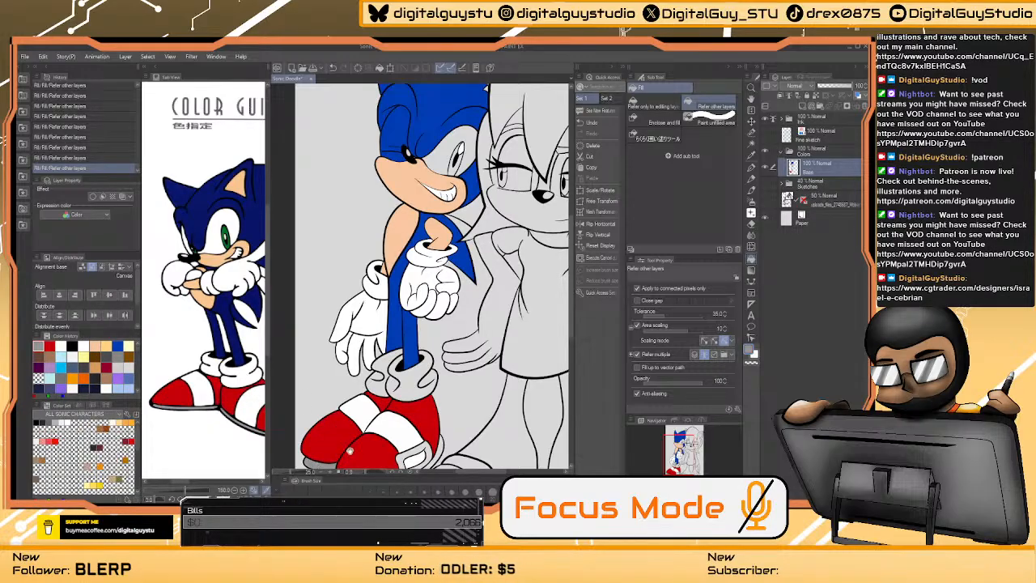
pyautogui.moveTo(397, 476); pyautogui.dragTo(353, 387)
pyautogui.click(363, 381)
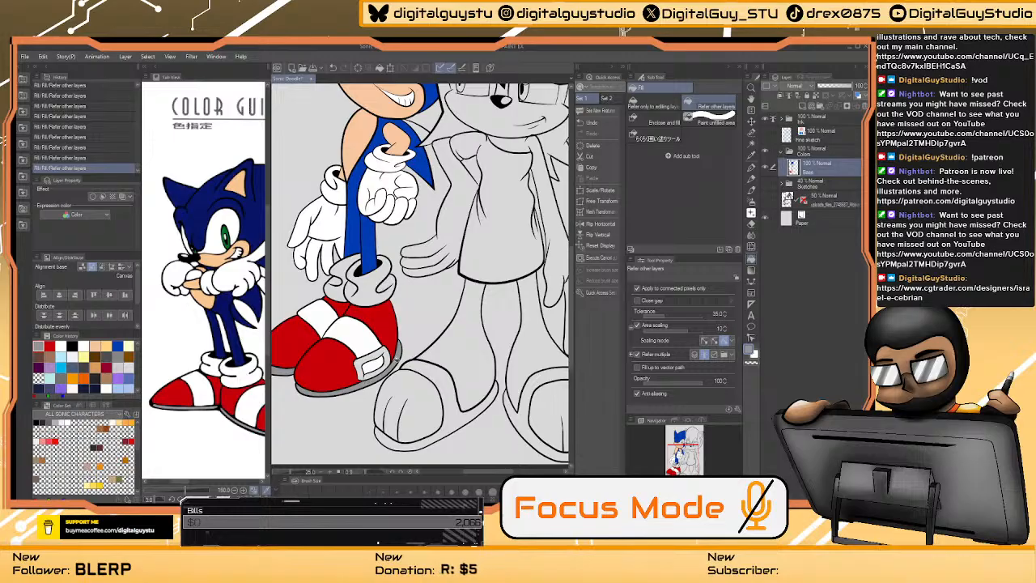
# - Fill Sonic's shoe buckle with the reference's gold and his sock cuffs with its white
pyautogui.moveTo(186, 483); pyautogui.dragTo(203, 484)
pyautogui.click(214, 394)
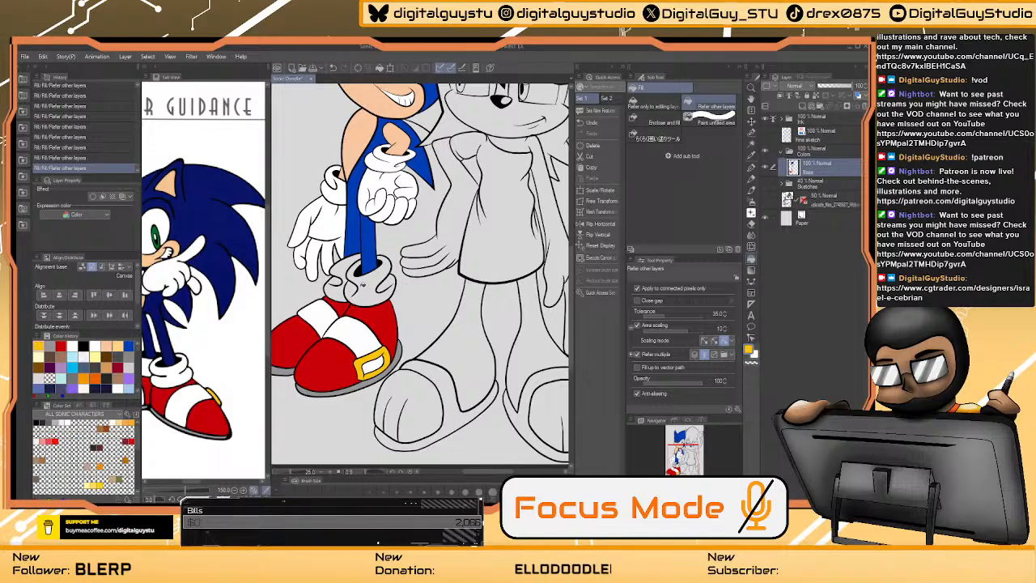
pyautogui.click(175, 376)
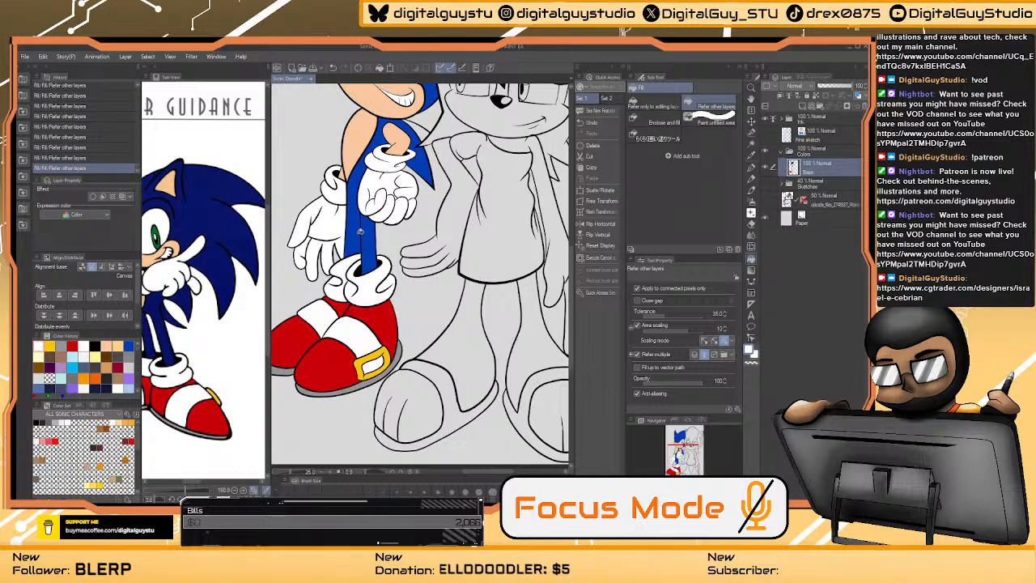
# - Fill Sonic's iris with the reference's green and the small open area of his far ear with its peach
pyautogui.scroll(5, 360, 232)
pyautogui.scroll(1, 360, 232)
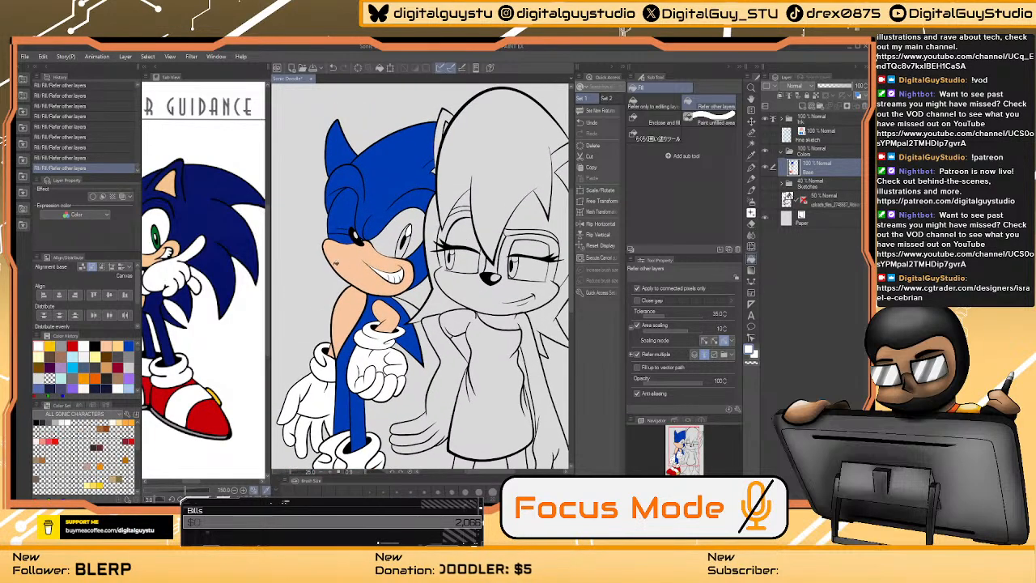
pyautogui.click(156, 230)
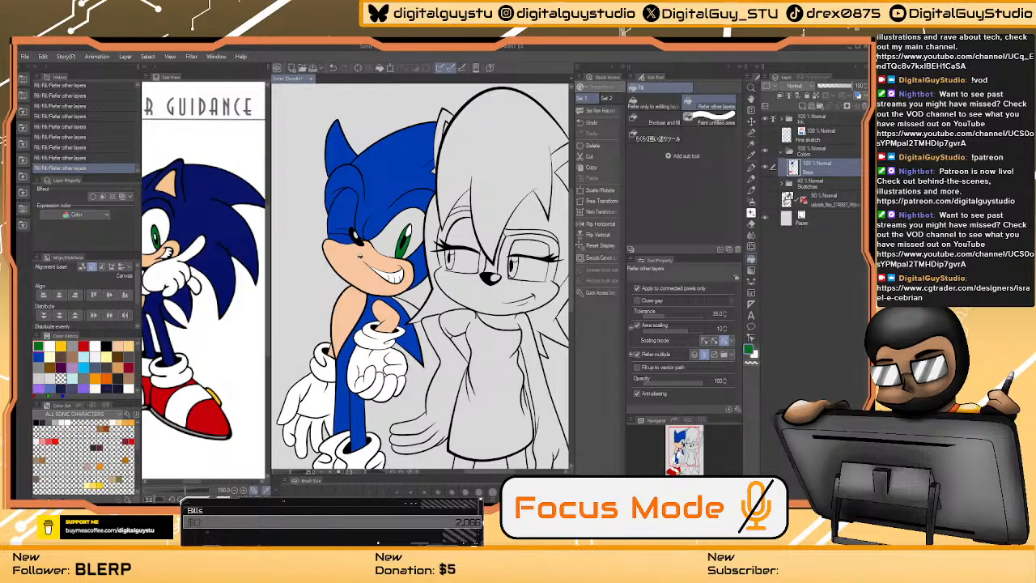
pyautogui.click(178, 240)
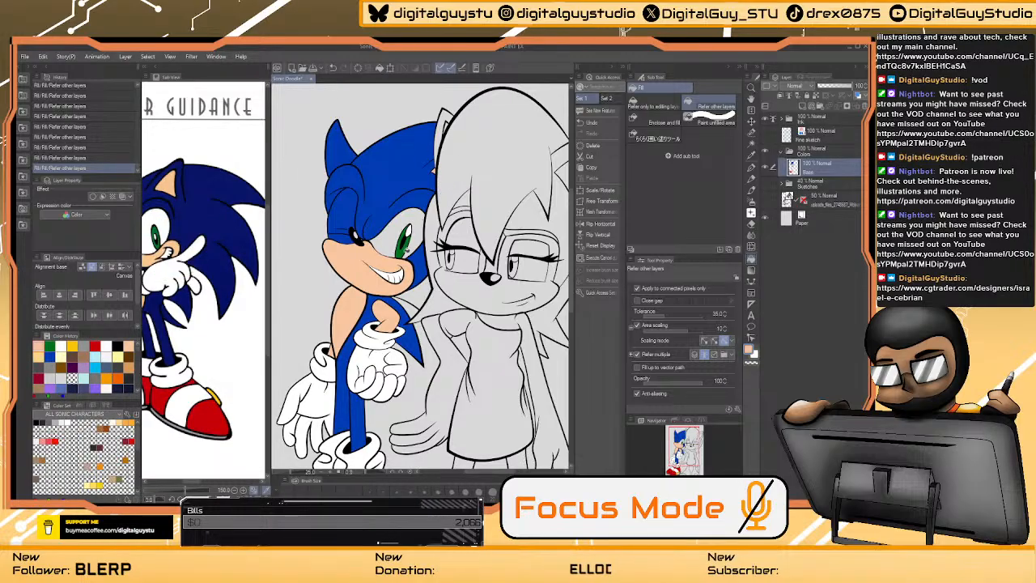
# - Switch the Sub View reference to the image of red-haired Sally
pyautogui.click(242, 500)
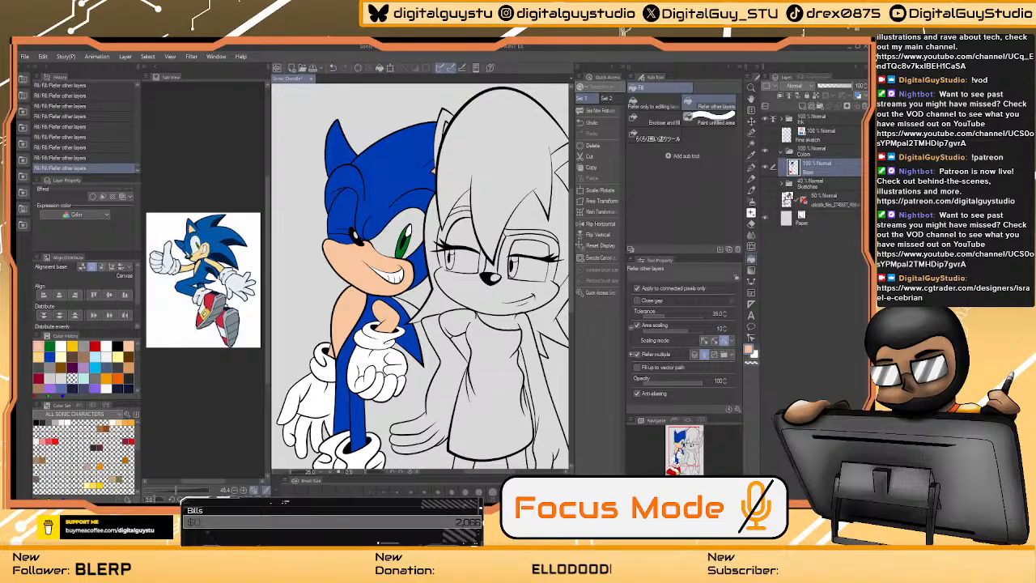
pyautogui.click(247, 490)
pyautogui.click(247, 490)
pyautogui.click(248, 490)
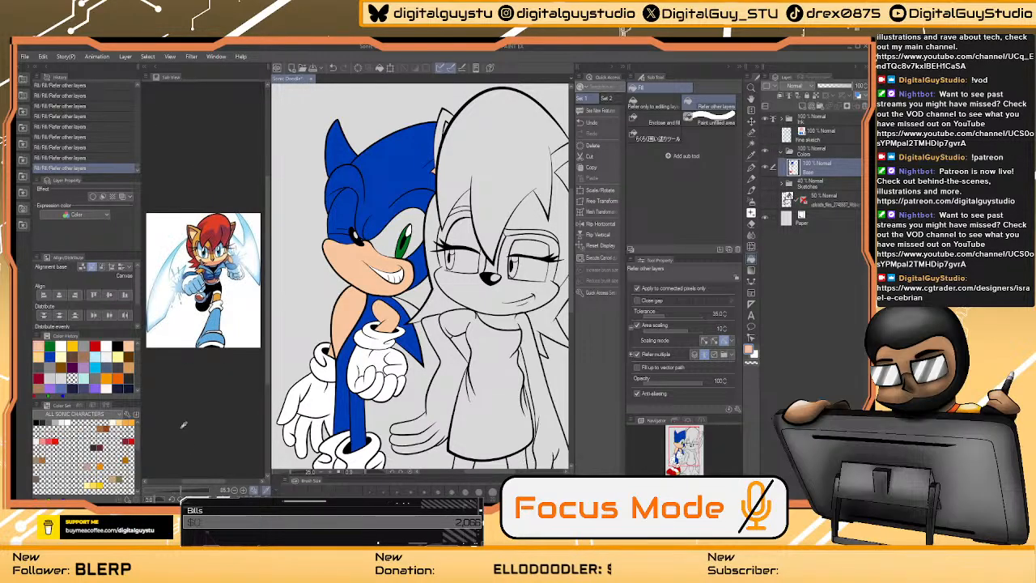
pyautogui.click(248, 489)
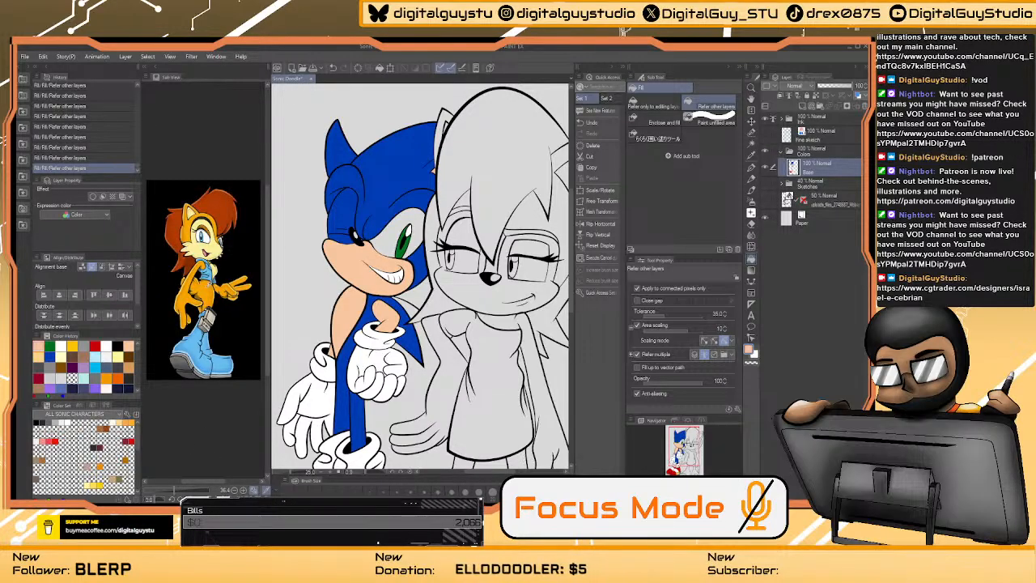
pyautogui.click(208, 285)
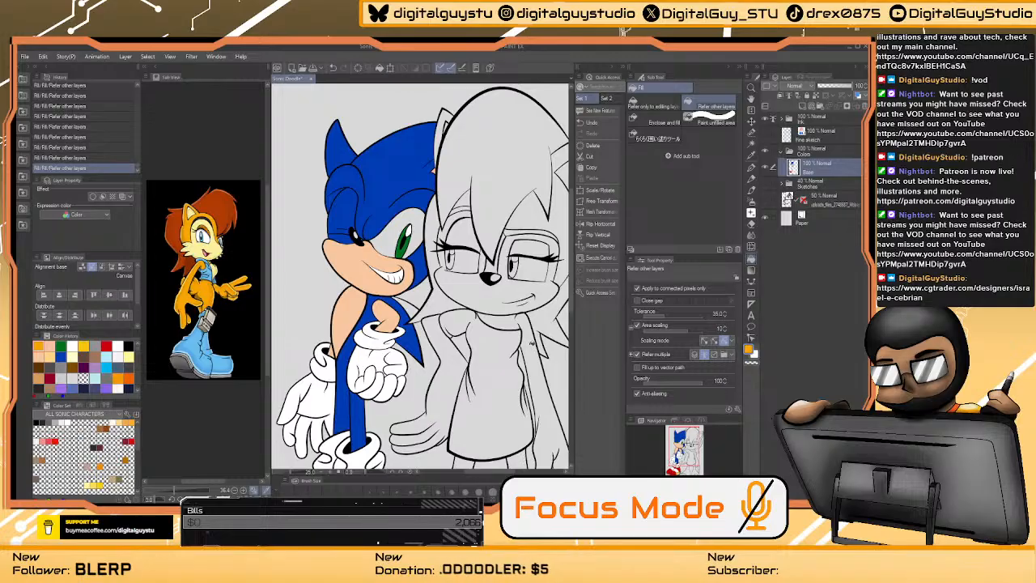
pyautogui.click(532, 341)
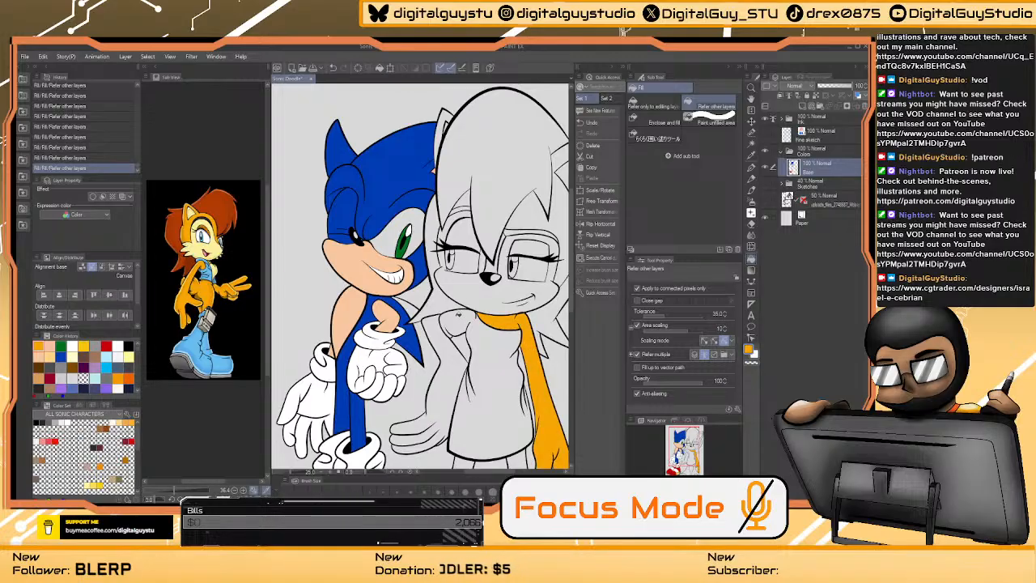
pyautogui.hotkey('ctrl', 'z')
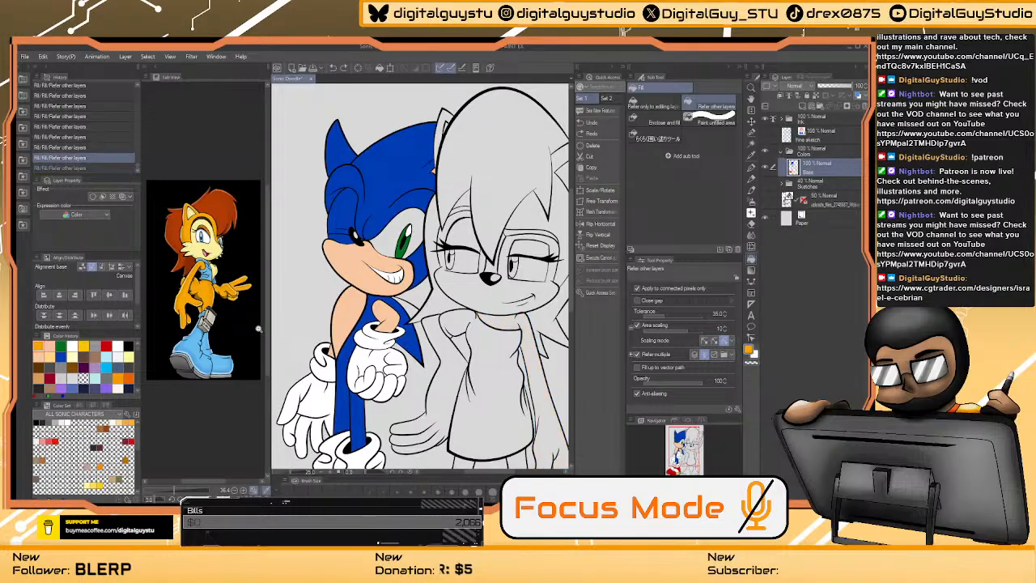
pyautogui.click(242, 491)
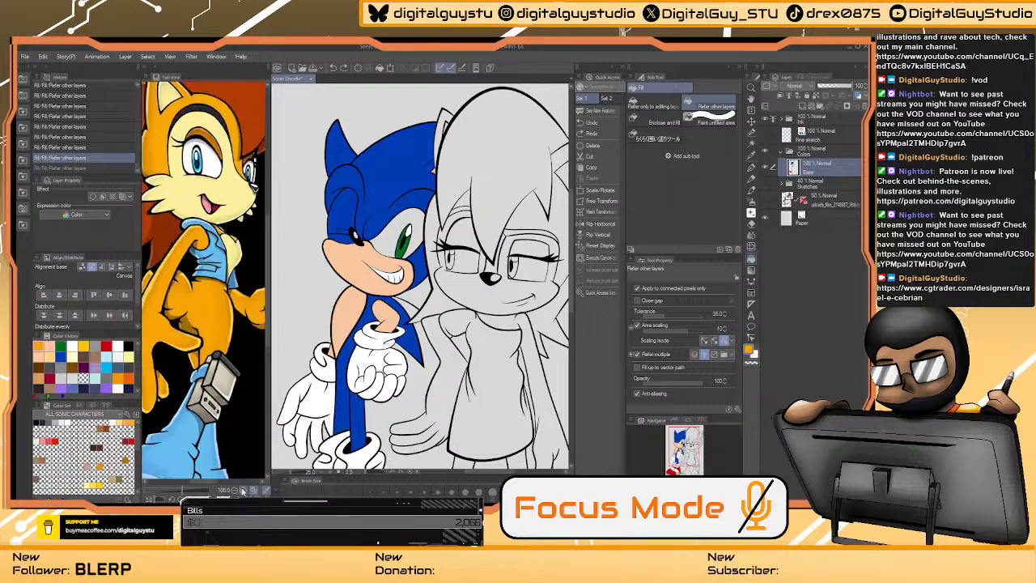
pyautogui.click(243, 491)
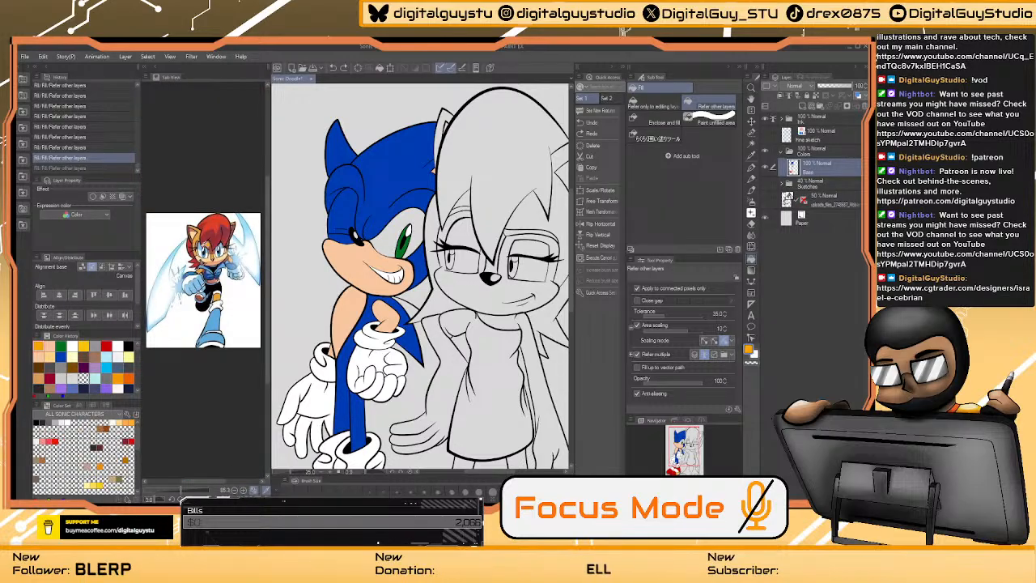
# - Pick the orange fur from the red-haired reference and fill Sally's neck, outer arm, near ear, forehead and side of her face
pyautogui.click(197, 236)
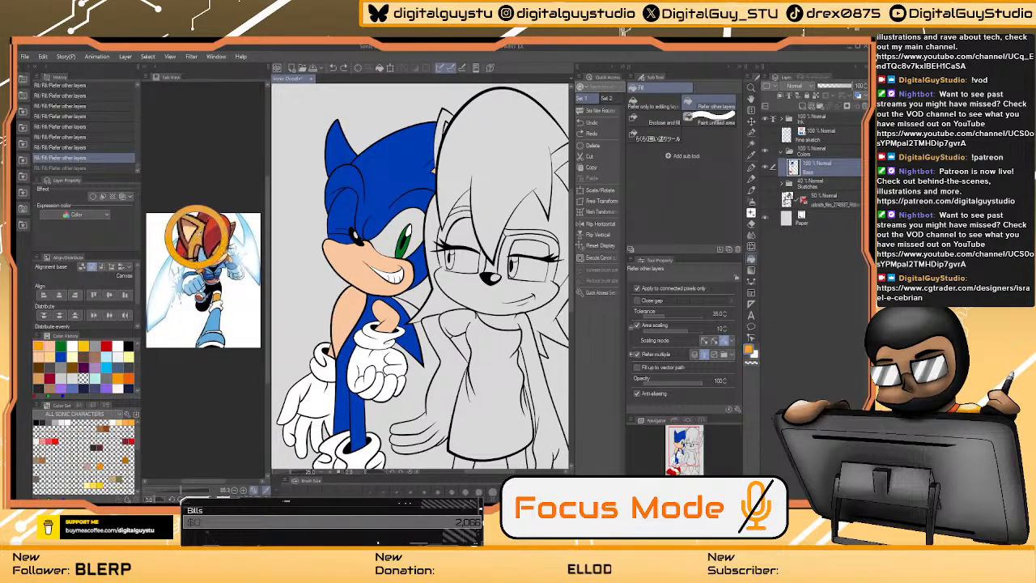
pyautogui.click(504, 321)
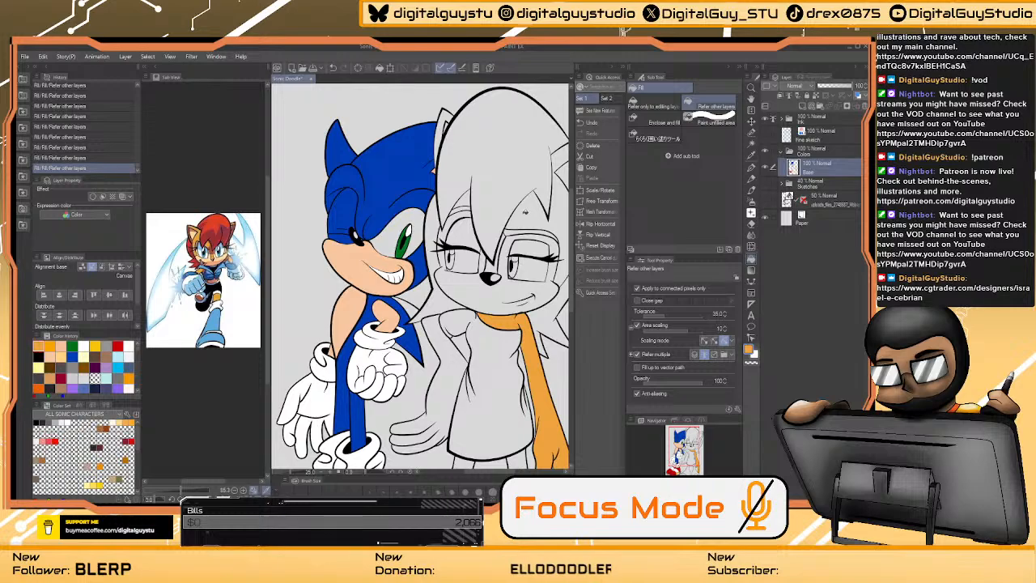
pyautogui.moveTo(563, 234); pyautogui.dragTo(486, 258)
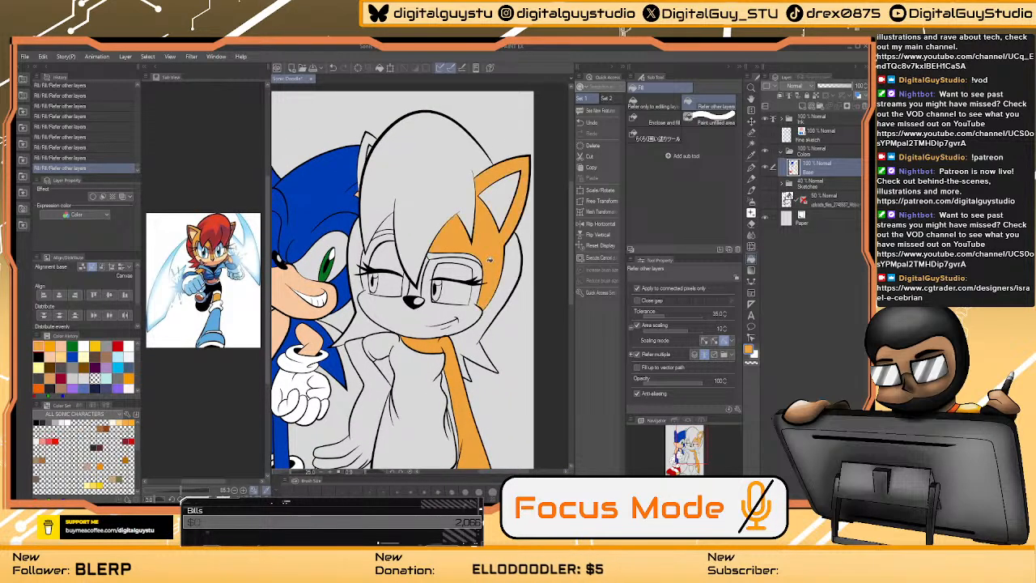
pyautogui.click(491, 258)
pyautogui.click(353, 249)
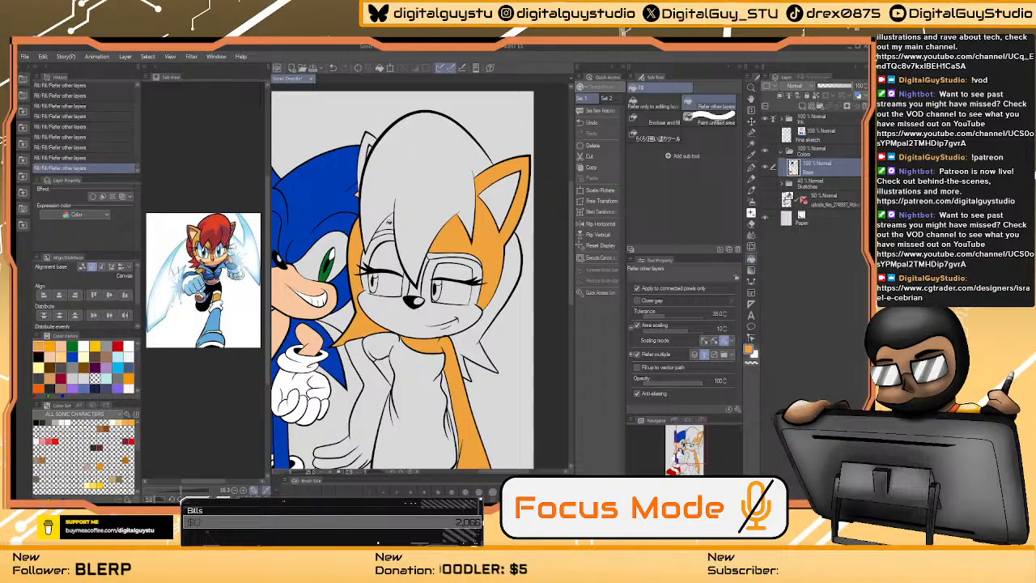
pyautogui.click(386, 221)
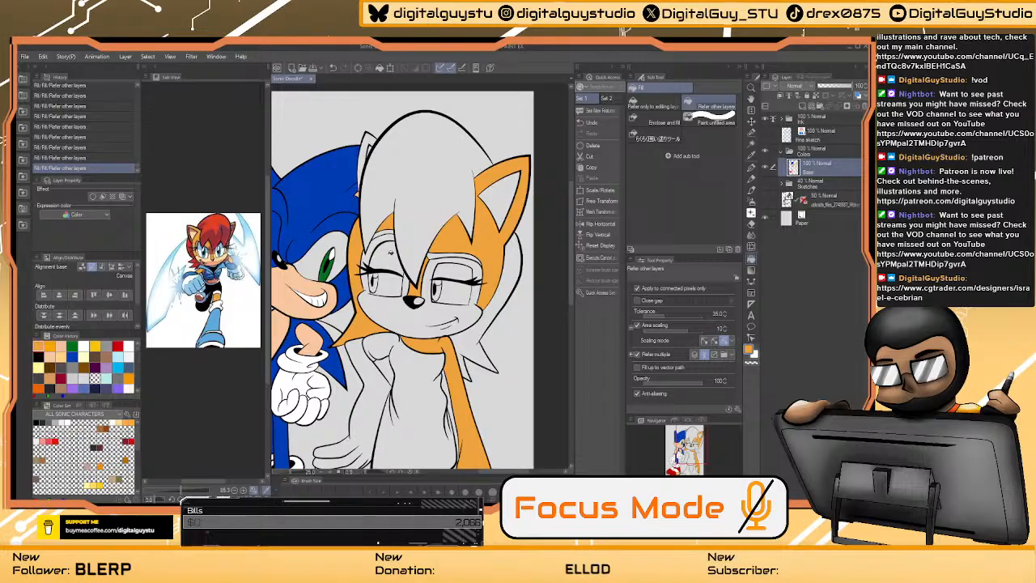
# - Undo the orange fill on Sally's hair lock beside Sonic, keeping her forehead fur filled orange
pyautogui.hotkey('ctrl', 'z')
pyautogui.hotkey('ctrl', 'z')
pyautogui.hotkey('ctrl', 'z')
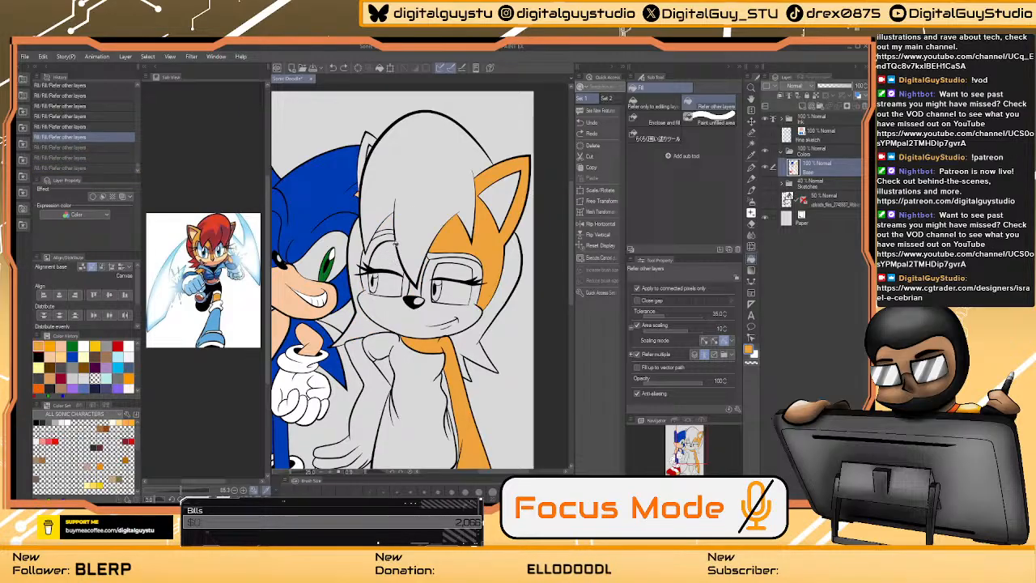
pyautogui.hotkey('ctrl', 'y')
pyautogui.hotkey('ctrl', 'y')
pyautogui.hotkey('ctrl', 'y')
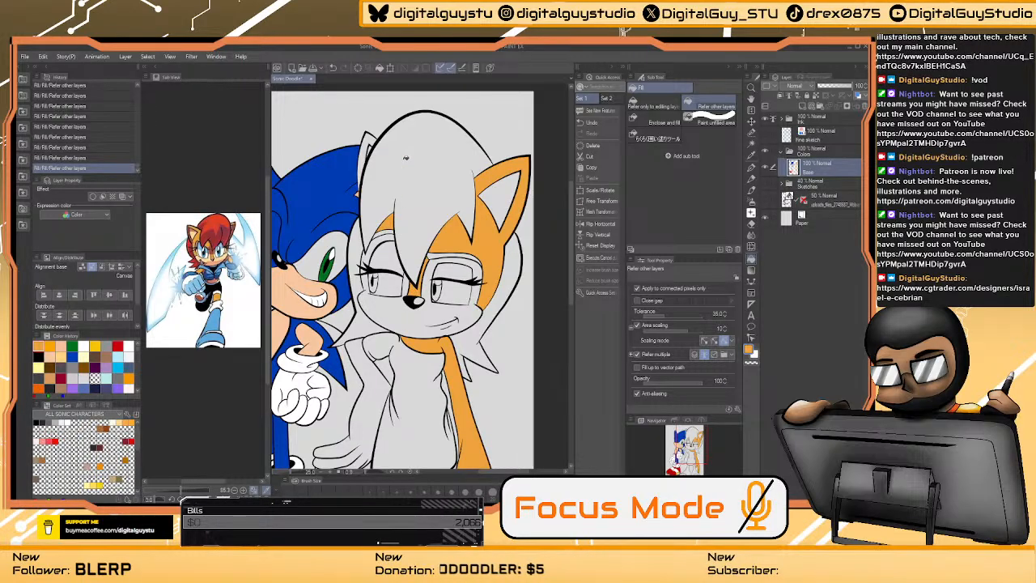
# - Fill Sally's far ear, the arm beside Sonic, both legs and her toes with the same orange
pyautogui.click(371, 136)
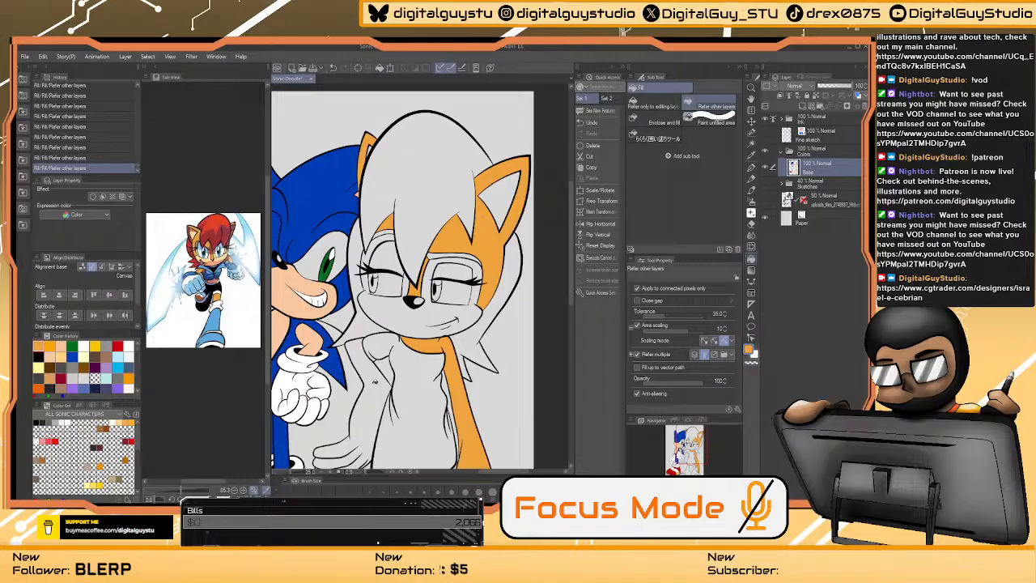
pyautogui.click(375, 381)
pyautogui.scroll(-5, 380, 372)
pyautogui.click(396, 361)
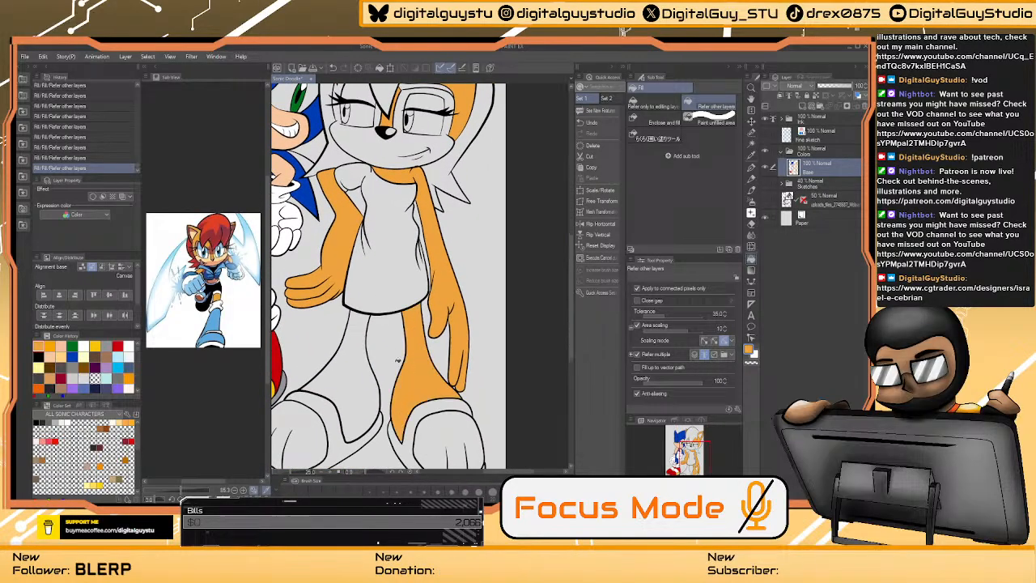
pyautogui.click(352, 369)
pyautogui.scroll(-3, 356, 360)
pyautogui.click(366, 347)
pyautogui.click(444, 363)
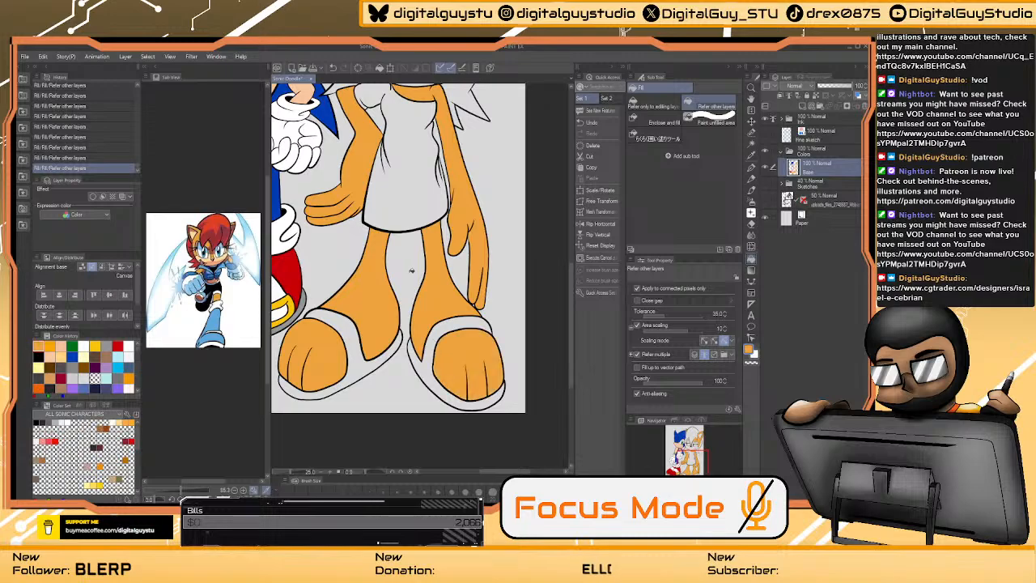
# - Pick the reference's hair red and fill Sally's bangs and the hair on both sides of her head
pyautogui.scroll(5, 420, 181)
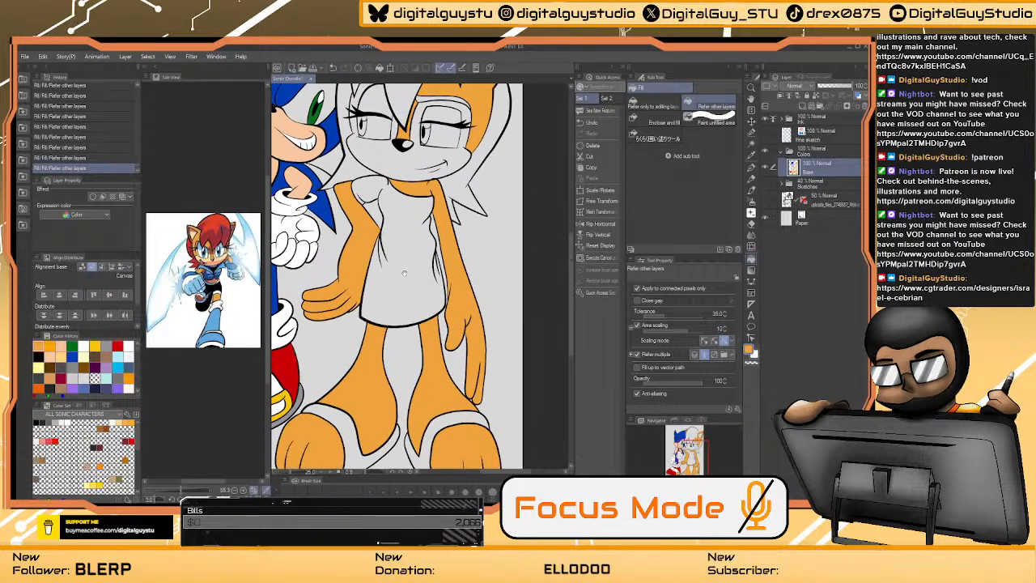
pyautogui.scroll(1, 406, 293)
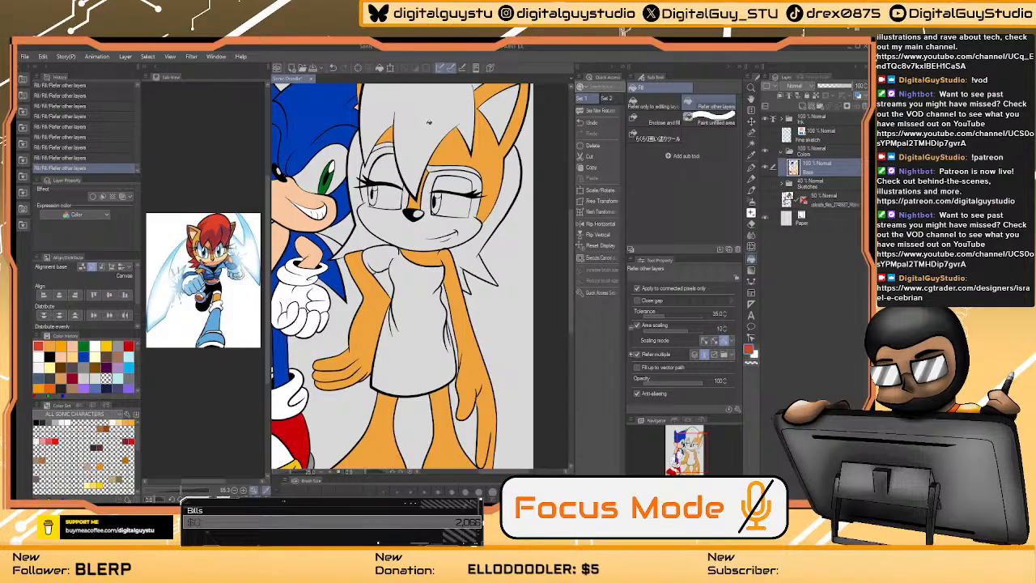
pyautogui.click(428, 121)
pyautogui.click(503, 206)
pyautogui.click(365, 232)
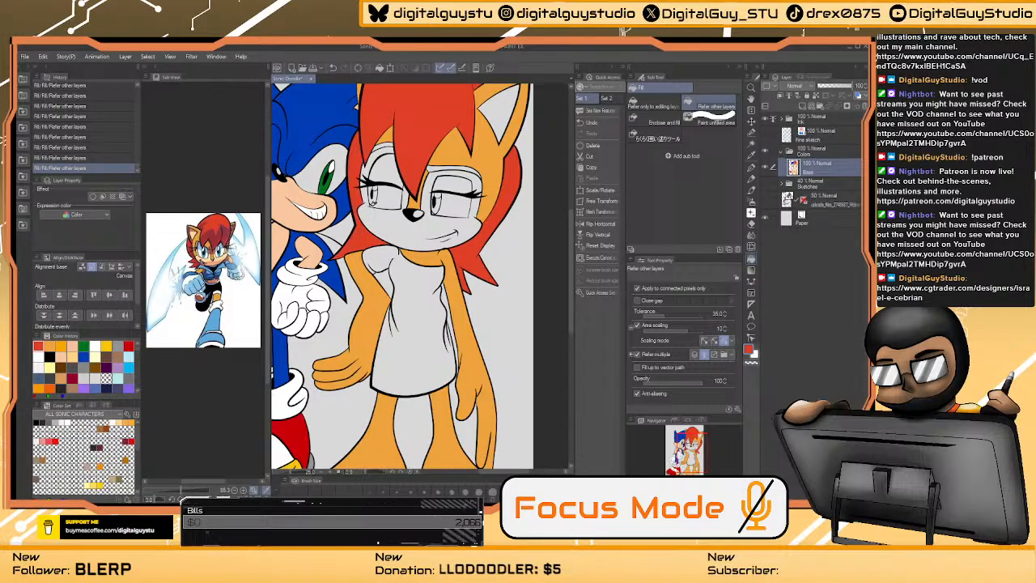
# - Fill Sally's muzzle and eye surrounds with the reference's cream, and her eyebrows with black from the black-background Sally reference
pyautogui.scroll(2, 370, 210)
pyautogui.scroll(2, 364, 251)
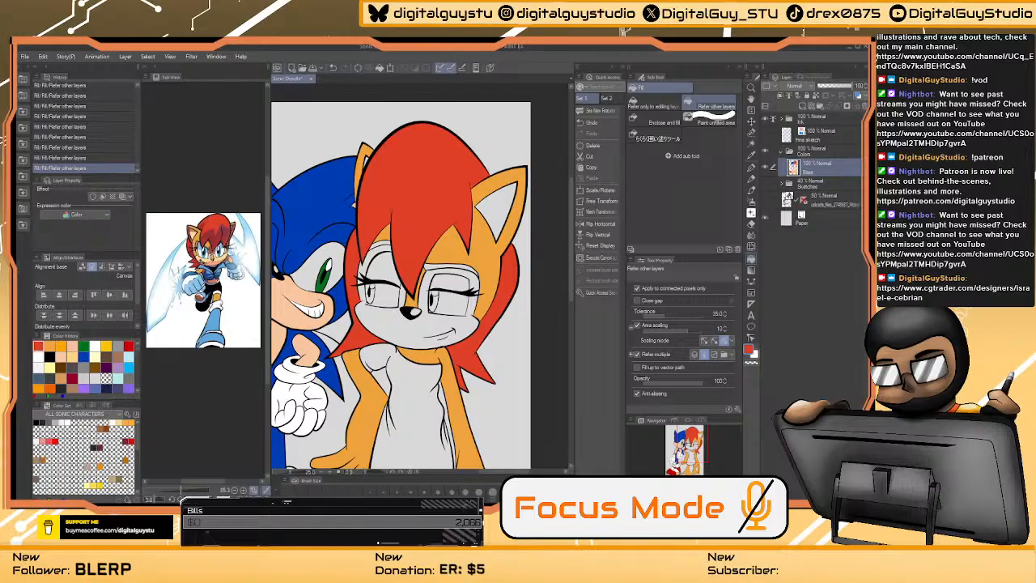
pyautogui.click(214, 263)
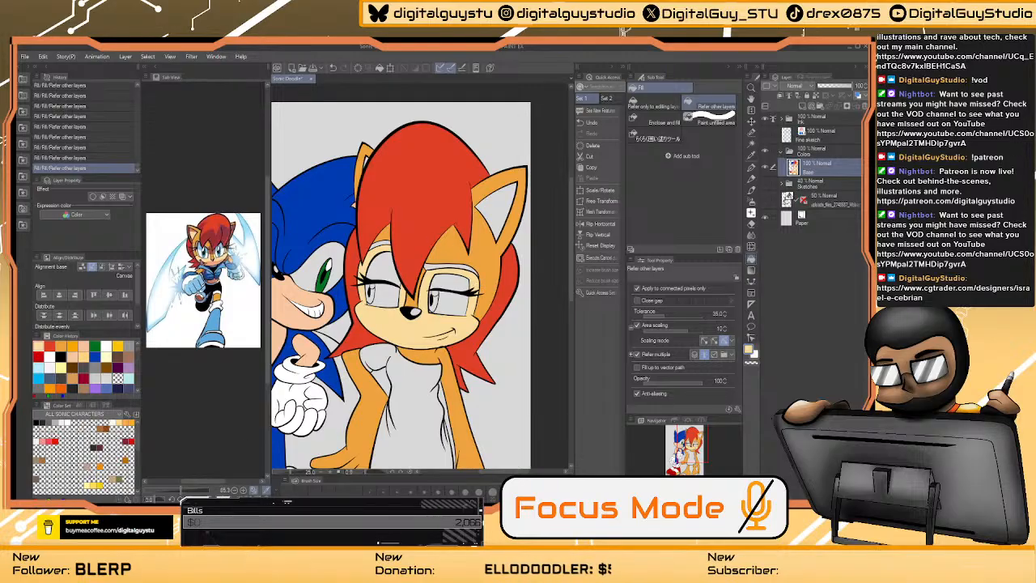
pyautogui.click(244, 499)
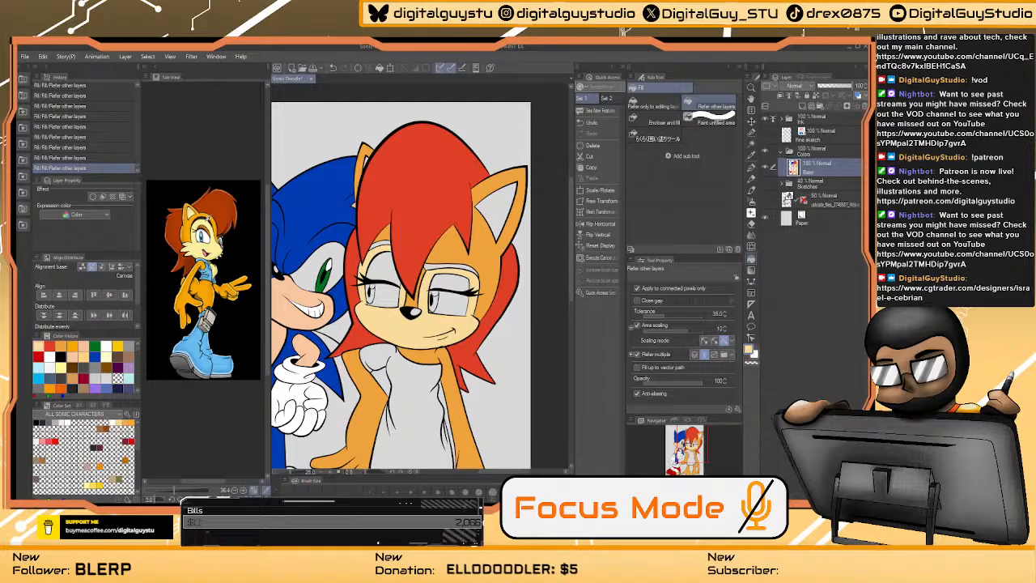
pyautogui.click(207, 215)
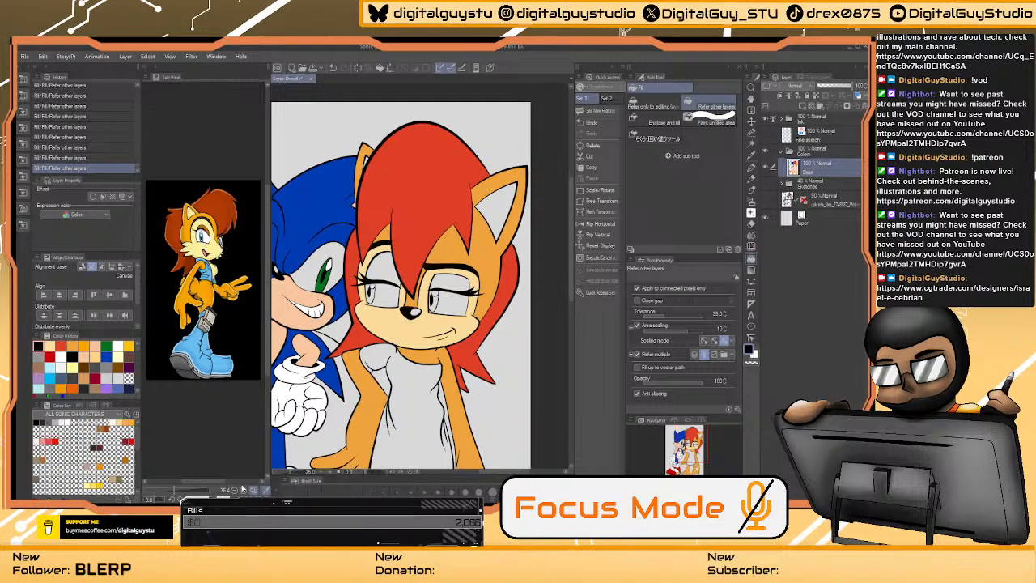
# - Pick the blue of the iris in the enlarged Sally reference and fill both of Sally's irises
pyautogui.scroll(5, 244, 491)
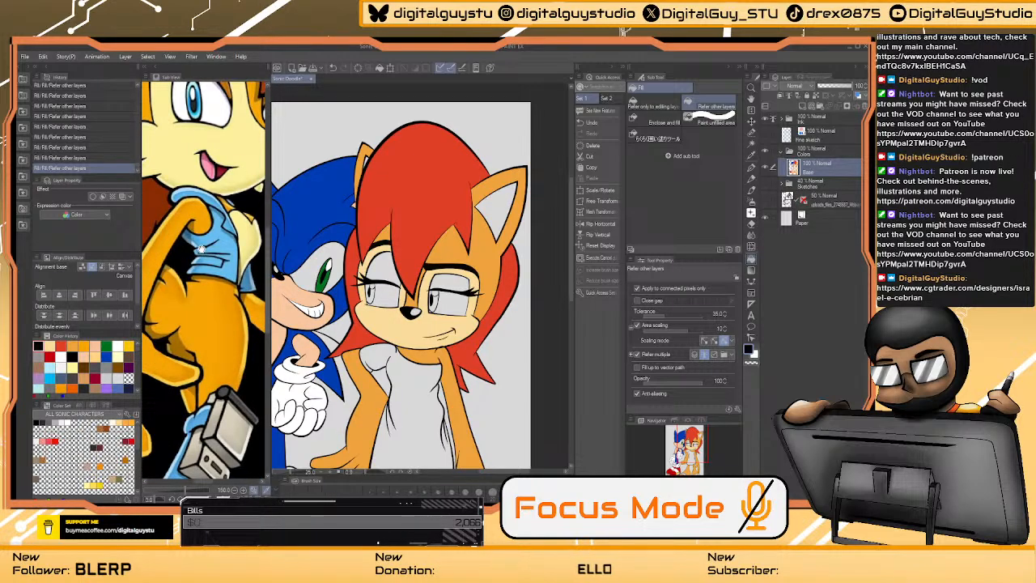
pyautogui.moveTo(200, 249); pyautogui.dragTo(230, 295)
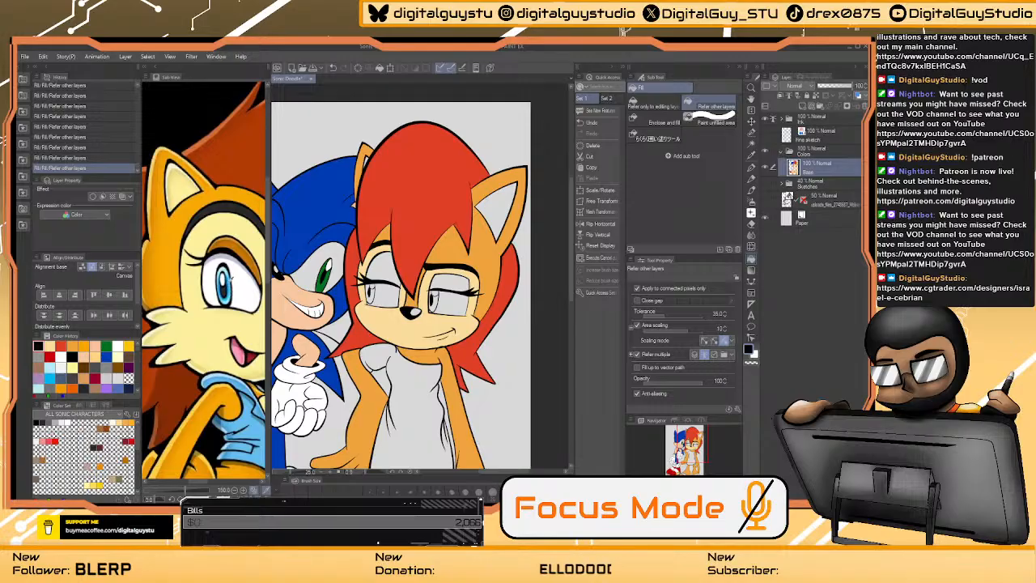
pyautogui.click(230, 280)
pyautogui.click(436, 302)
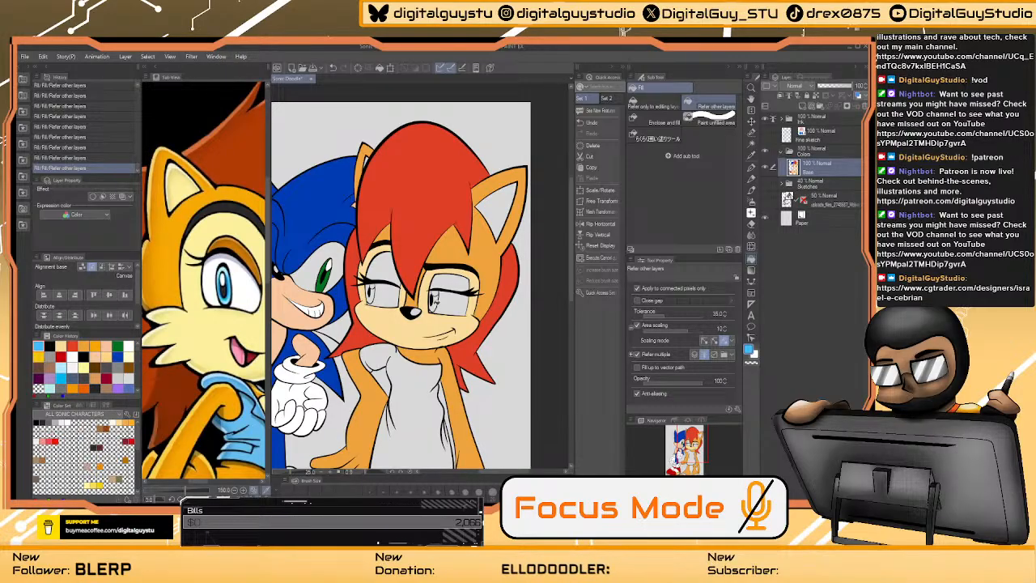
pyautogui.click(370, 293)
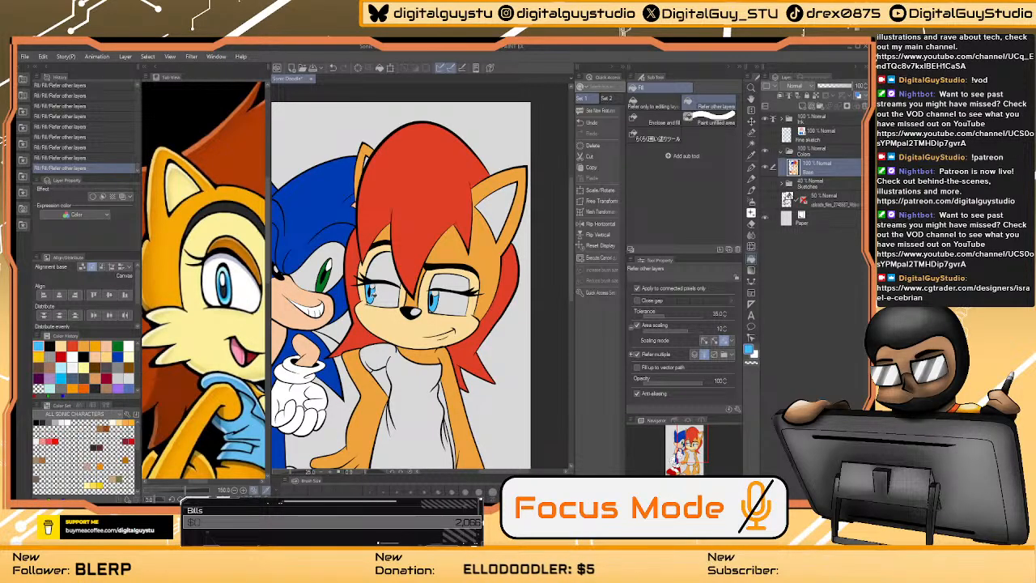
# - Pick the brown of the reference's eyelid and fill both of Sally's upper eyelids
pyautogui.click(243, 256)
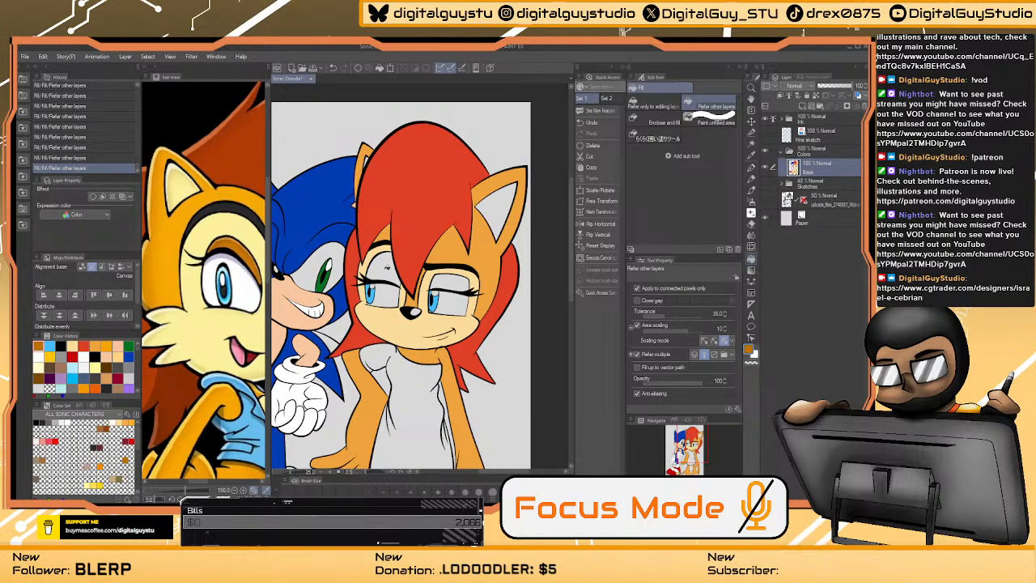
pyautogui.click(396, 280)
pyautogui.click(455, 283)
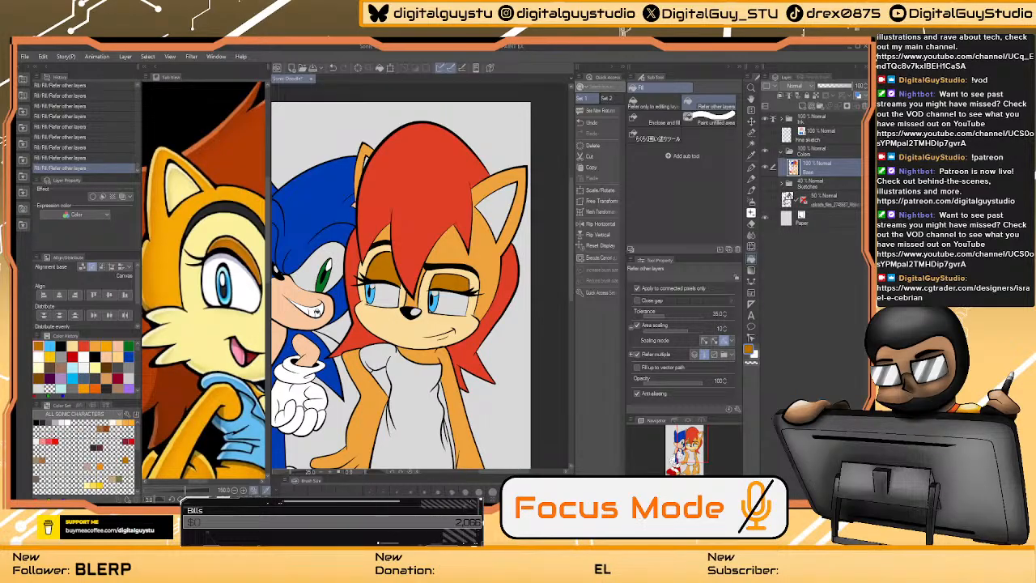
# - Pick the white of Sonic's teeth and fill the whites of Sonic's and Sally's eyes
pyautogui.rightClick(322, 308)
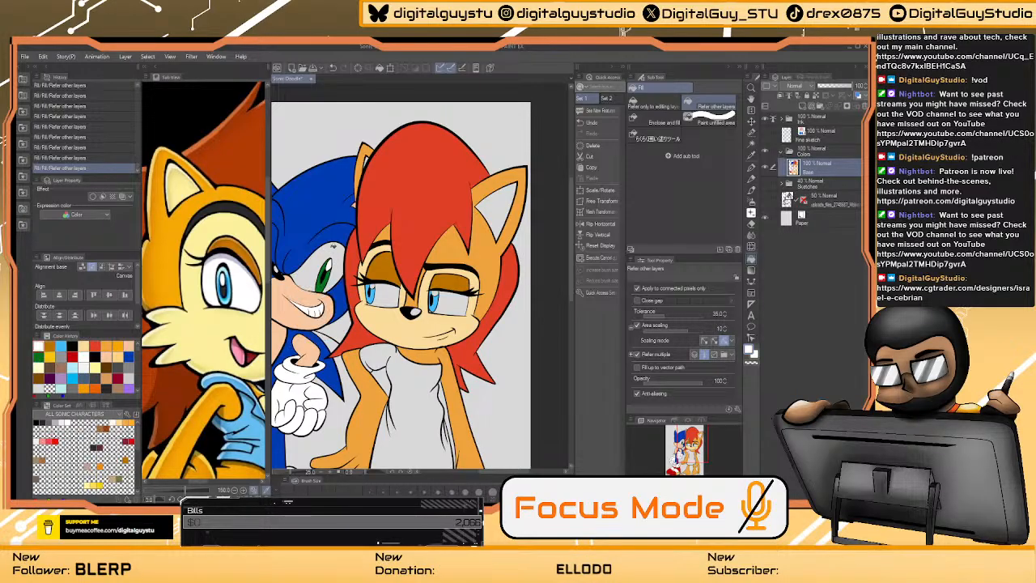
pyautogui.click(336, 249)
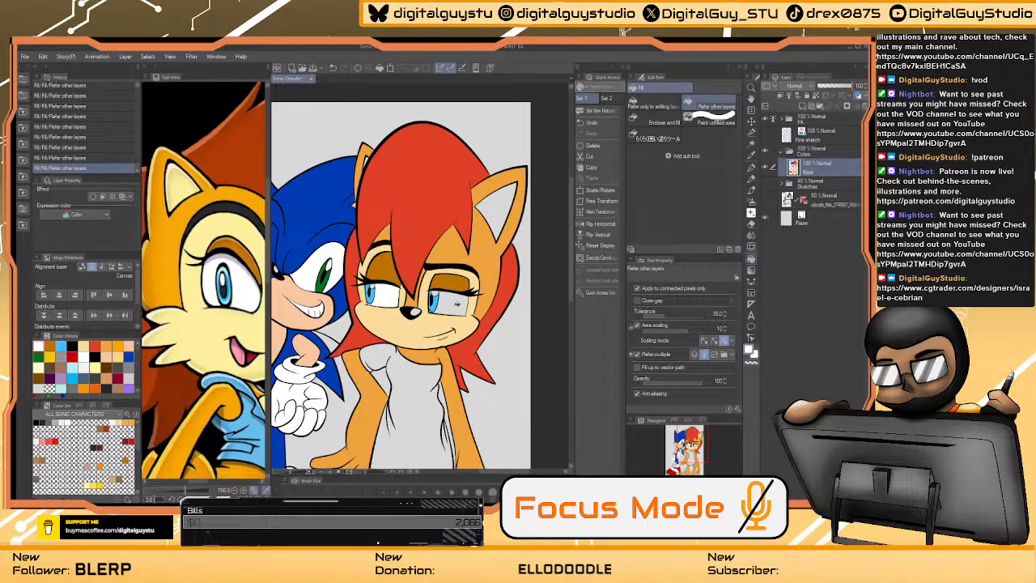
pyautogui.scroll(5, 387, 255)
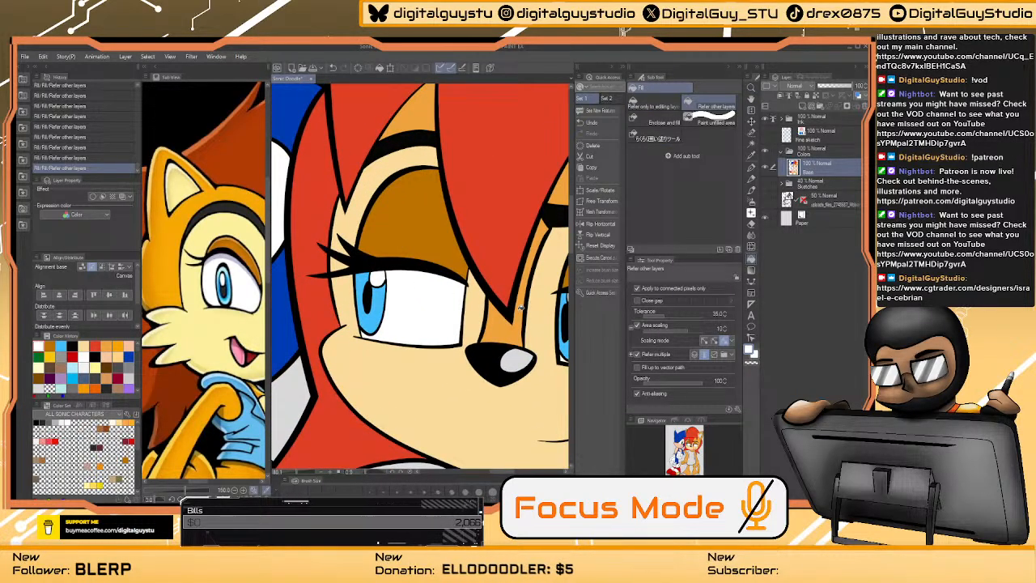
pyautogui.hscroll(3, 518, 304)
pyautogui.hotkey('ctrl', 'space')
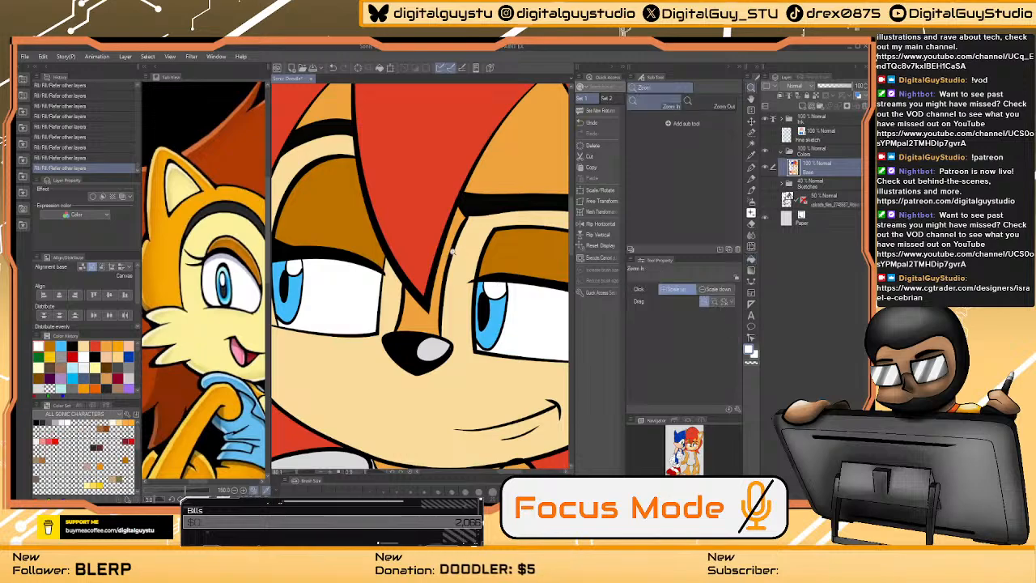
pyautogui.moveTo(504, 278); pyautogui.dragTo(422, 285)
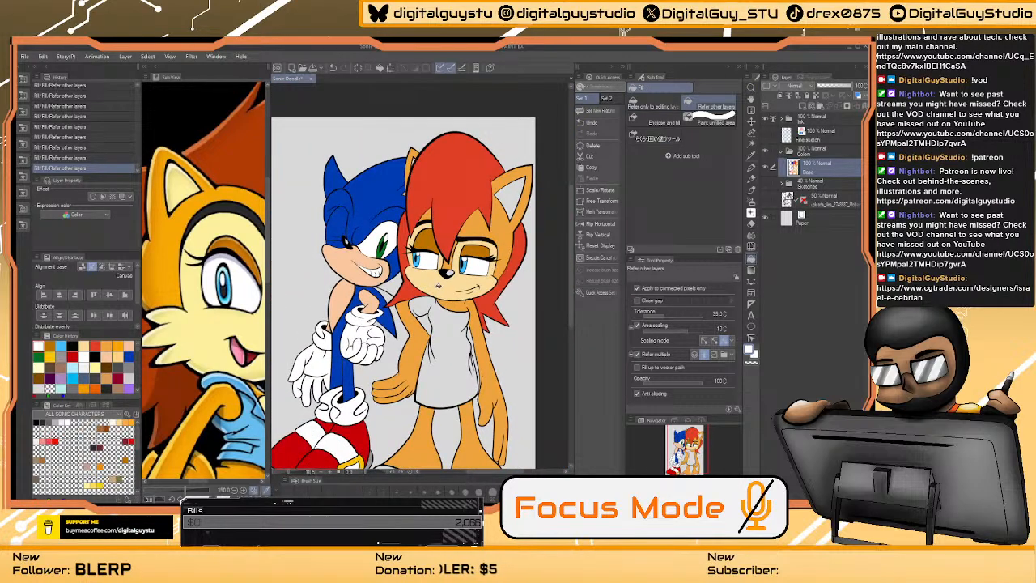
pyautogui.scroll(-5, 396, 275)
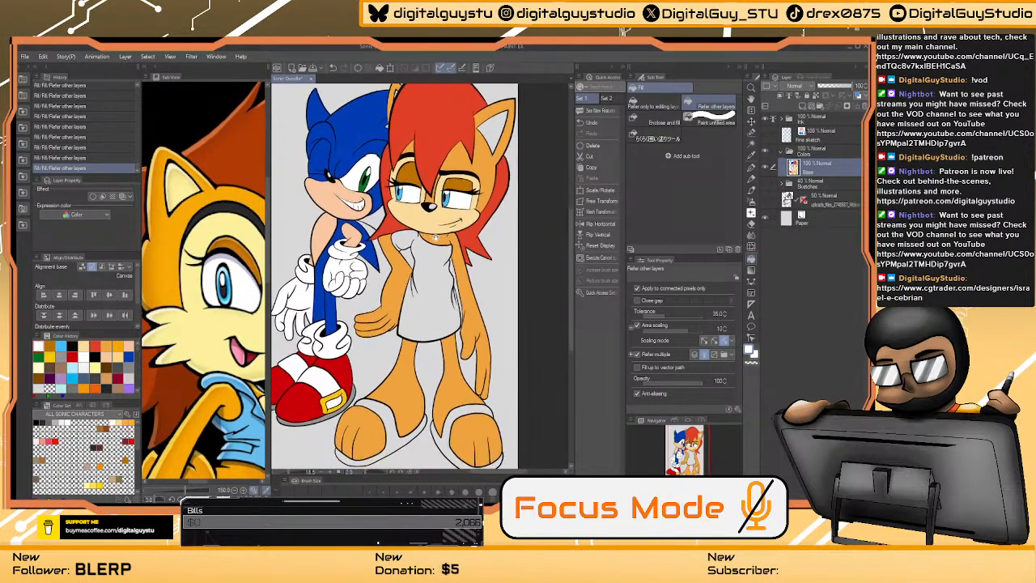
# - Pick the blue of Sonic's body and fill the straps and soles of both of Sally's sandals with it
pyautogui.scroll(-3, 397, 275)
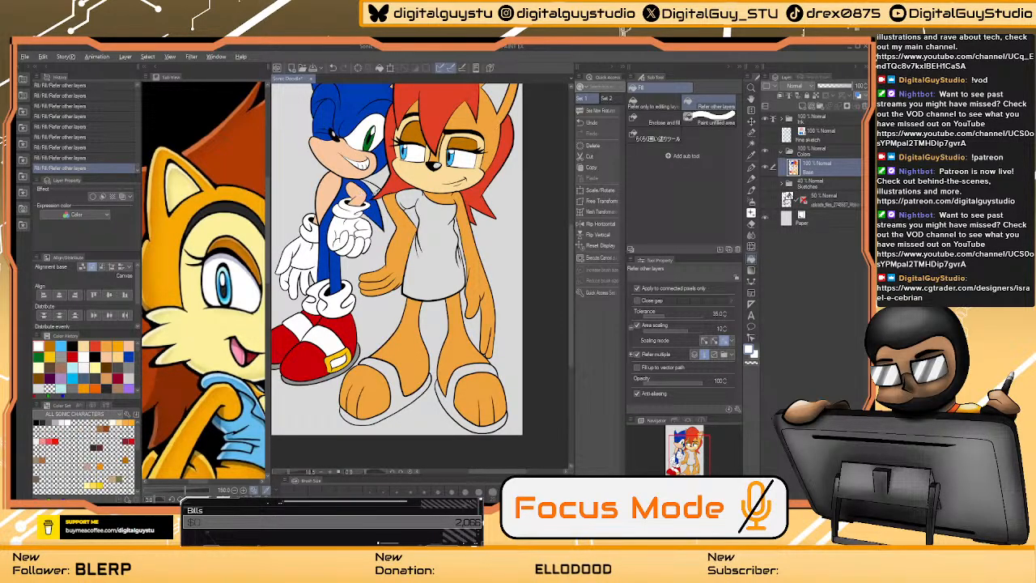
pyautogui.keyDown('alt'); pyautogui.click(375, 215); pyautogui.keyUp('alt')
pyautogui.click(360, 413)
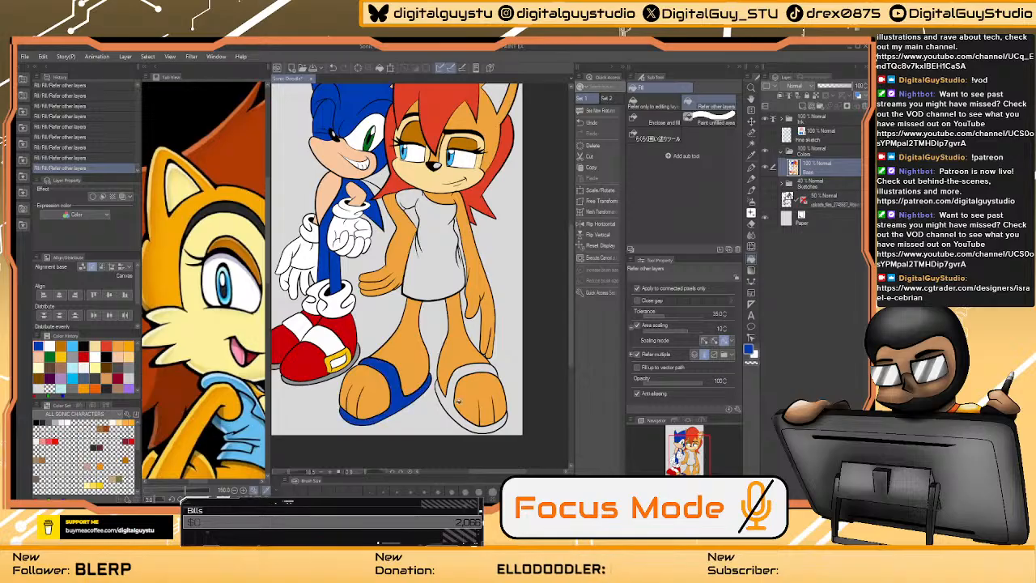
pyautogui.click(452, 403)
pyautogui.click(486, 417)
pyautogui.click(445, 391)
# - Pick a light peach from the full-body Sally reference for the inside of Sally's ear behind her hair
pyautogui.moveTo(426, 236); pyautogui.dragTo(403, 353)
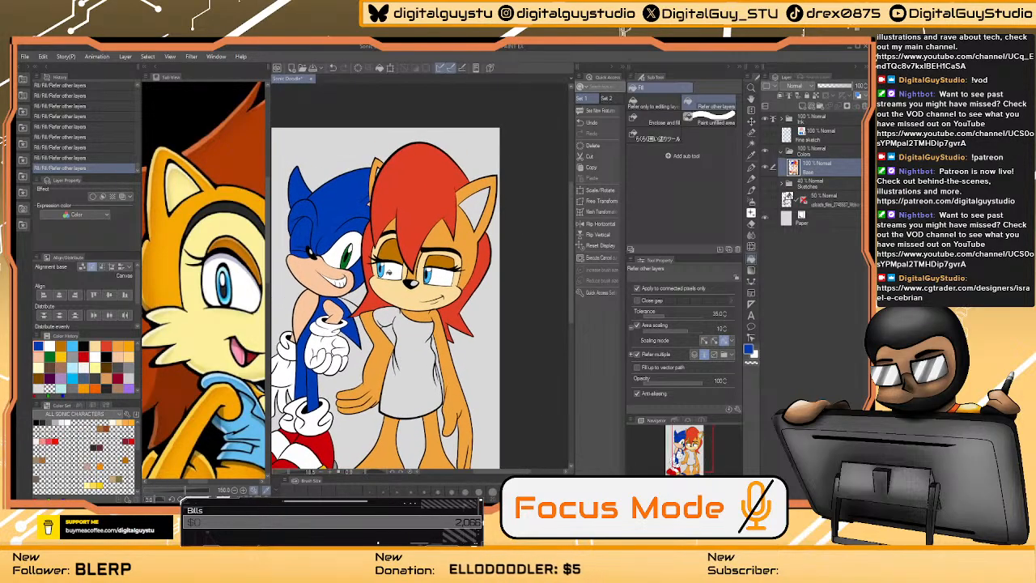
pyautogui.click(186, 183)
pyautogui.click(184, 498)
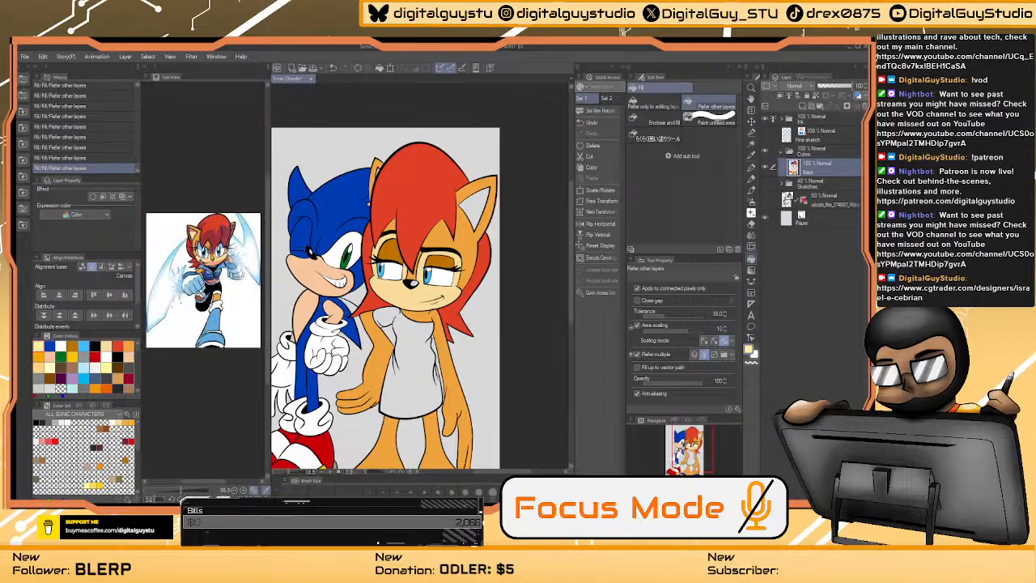
pyautogui.click(192, 235)
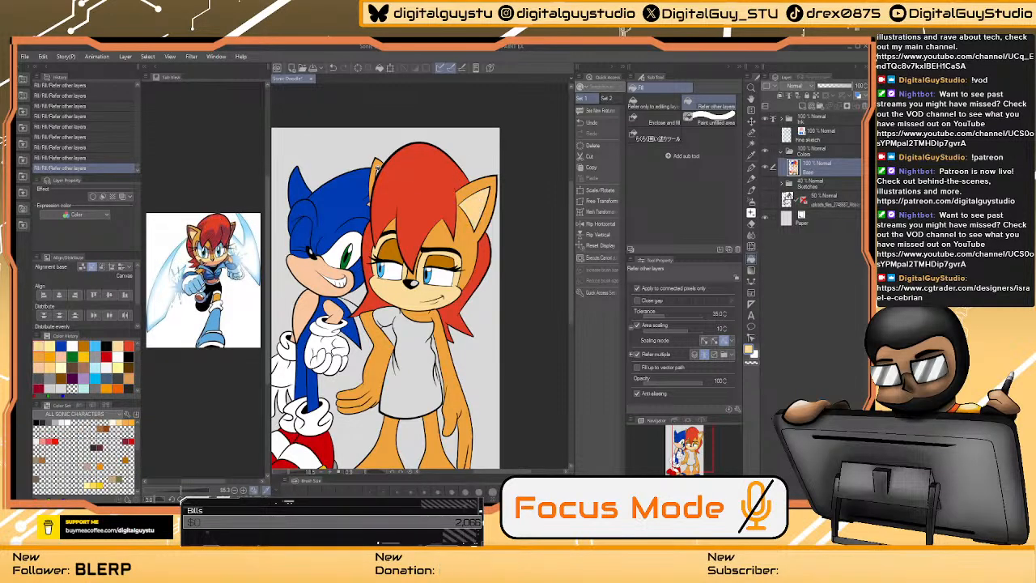
pyautogui.scroll(5, 378, 168)
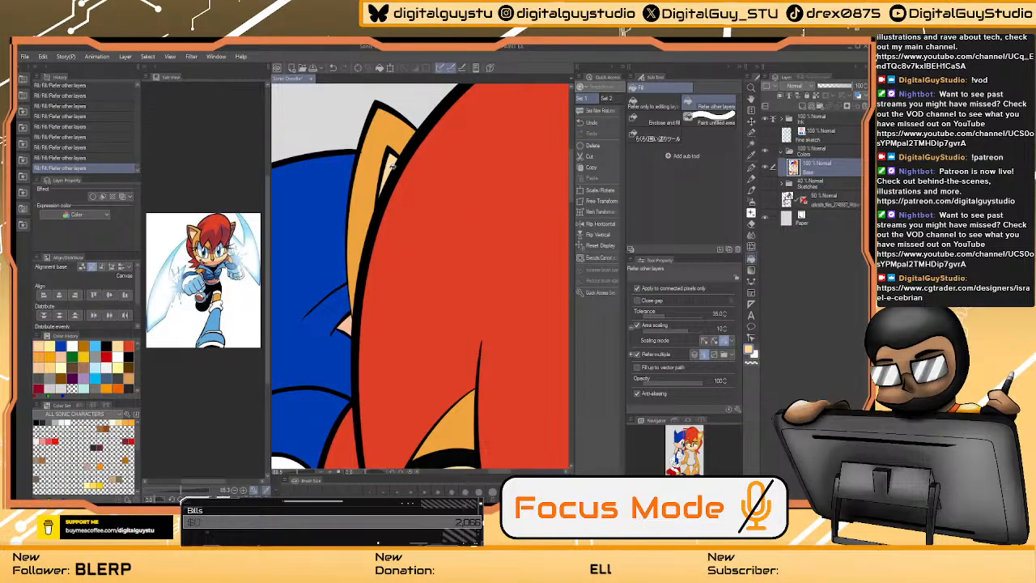
pyautogui.scroll(-5, 391, 156)
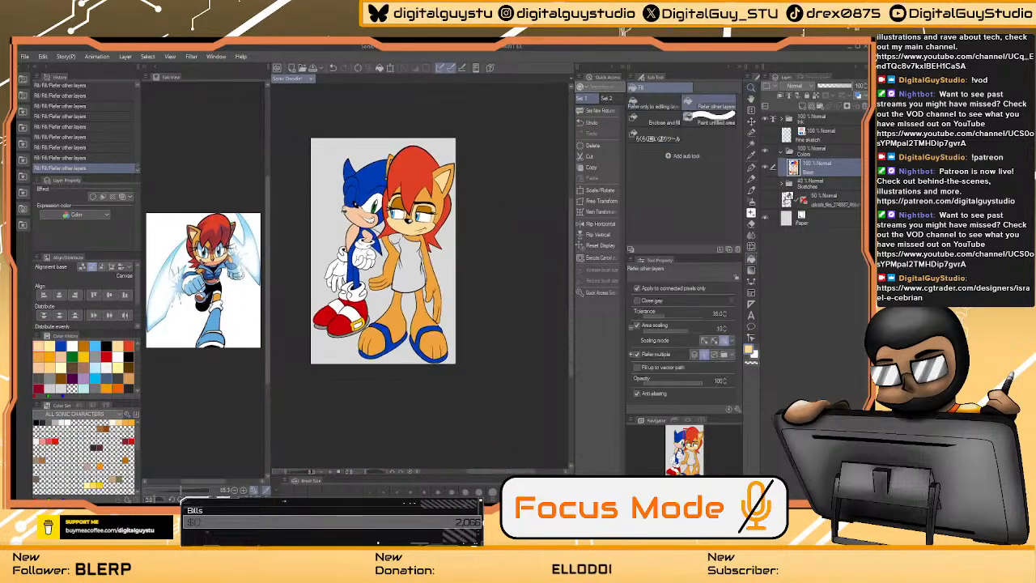
pyautogui.moveTo(389, 271); pyautogui.dragTo(411, 311)
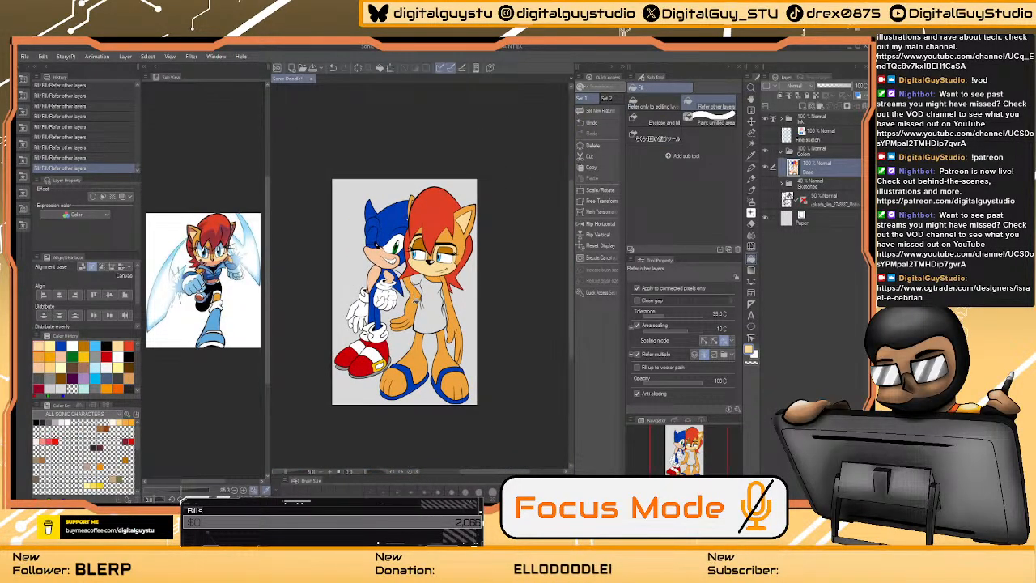
pyautogui.hotkey('ctrl', '0')
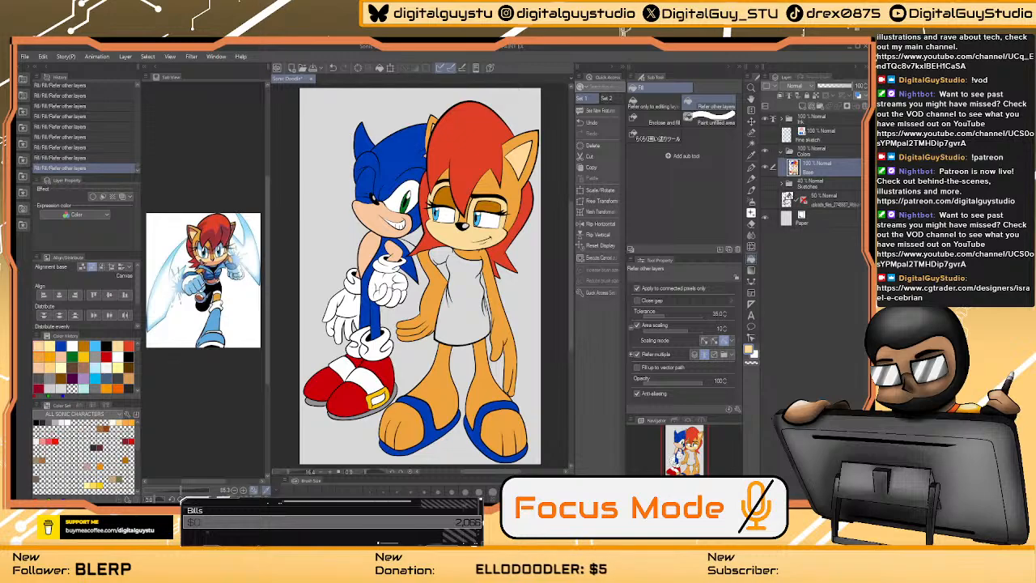
# - Show the patterned dress photo as reference and fill Sally's dress with light blue from the Additional color set
pyautogui.click(235, 500)
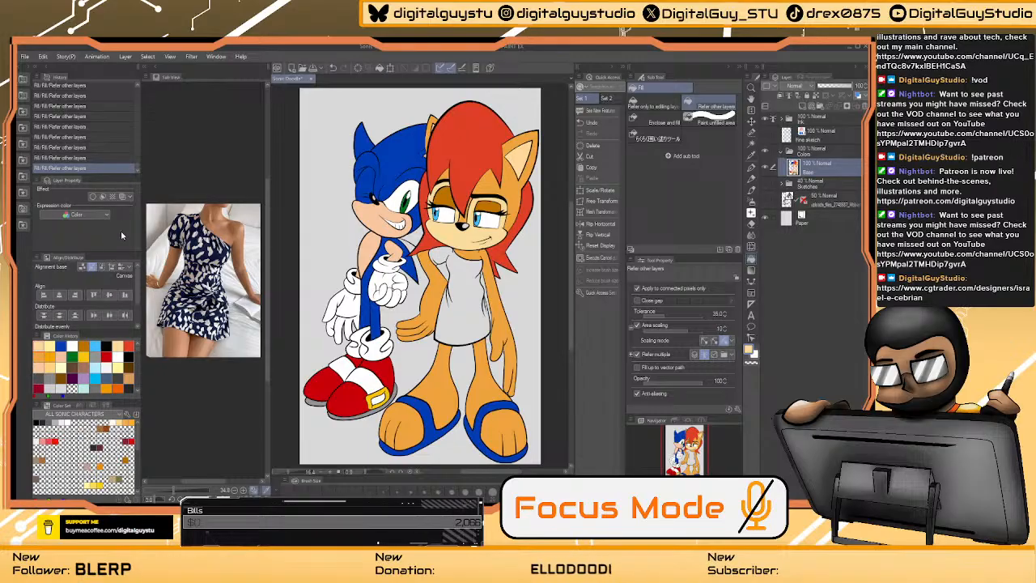
pyautogui.click(97, 144)
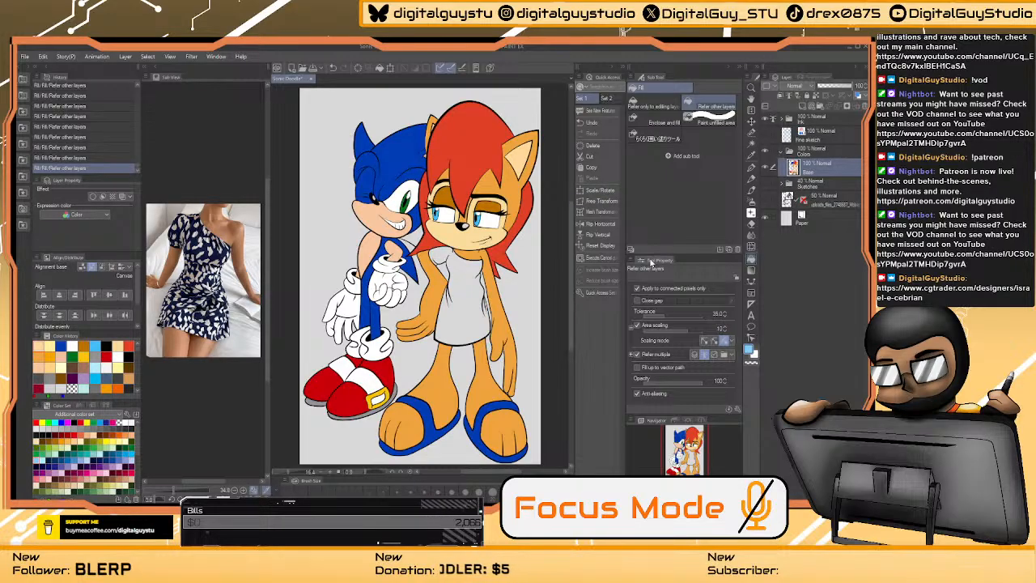
pyautogui.click(472, 323)
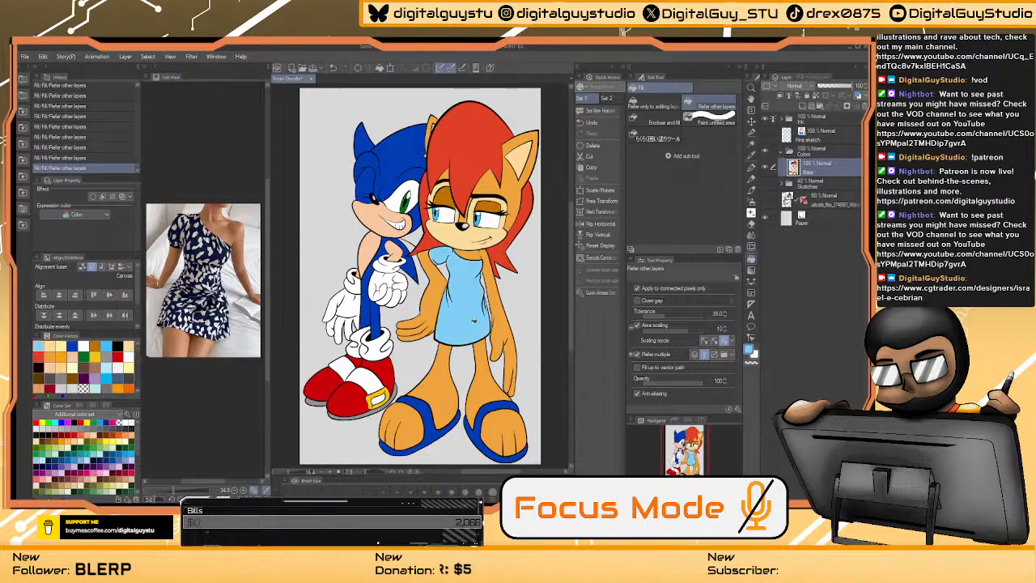
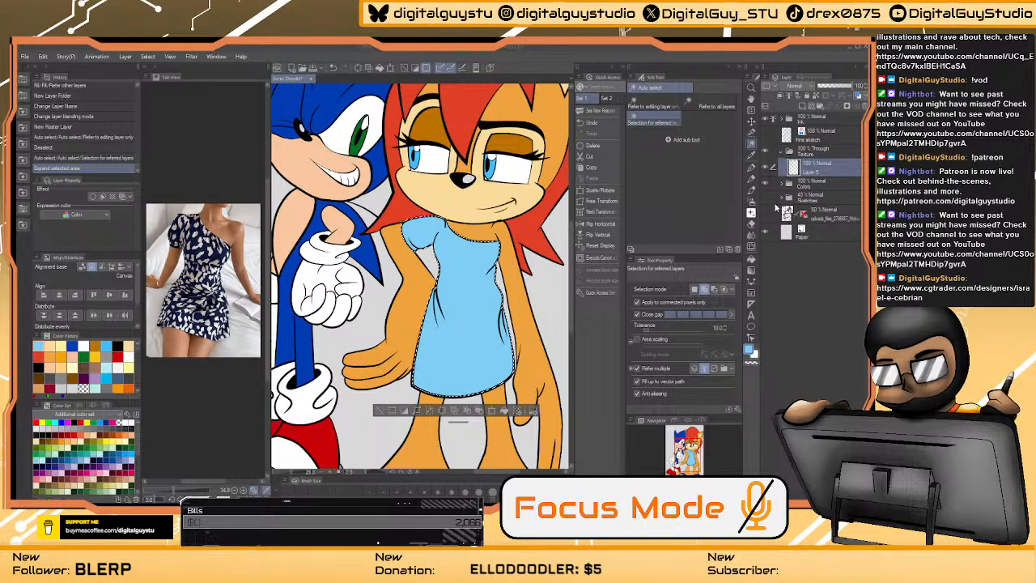
# - Shrink the dress selection and bring up the animal-print patterns among all materials
pyautogui.click(773, 205)
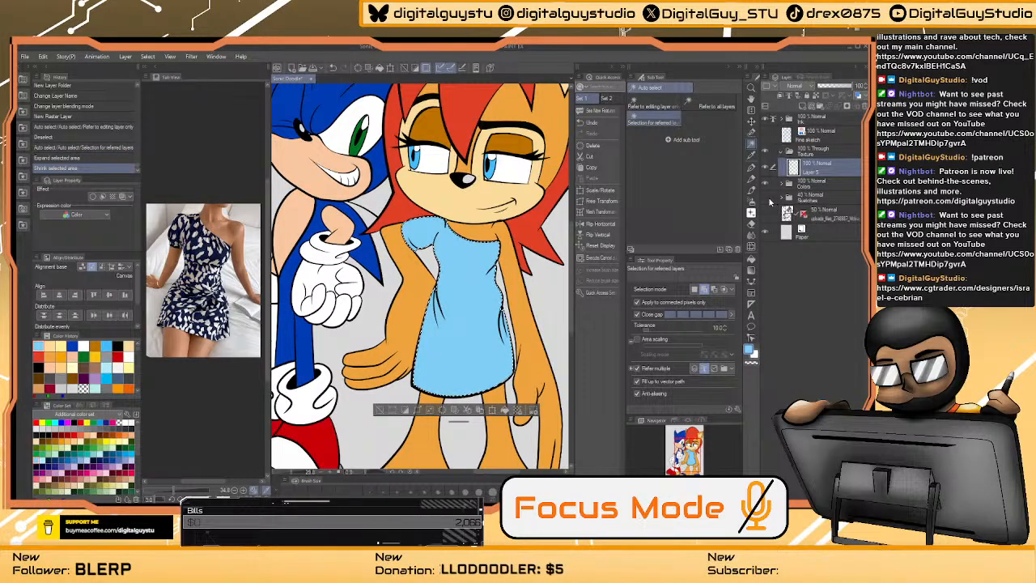
pyautogui.click(25, 81)
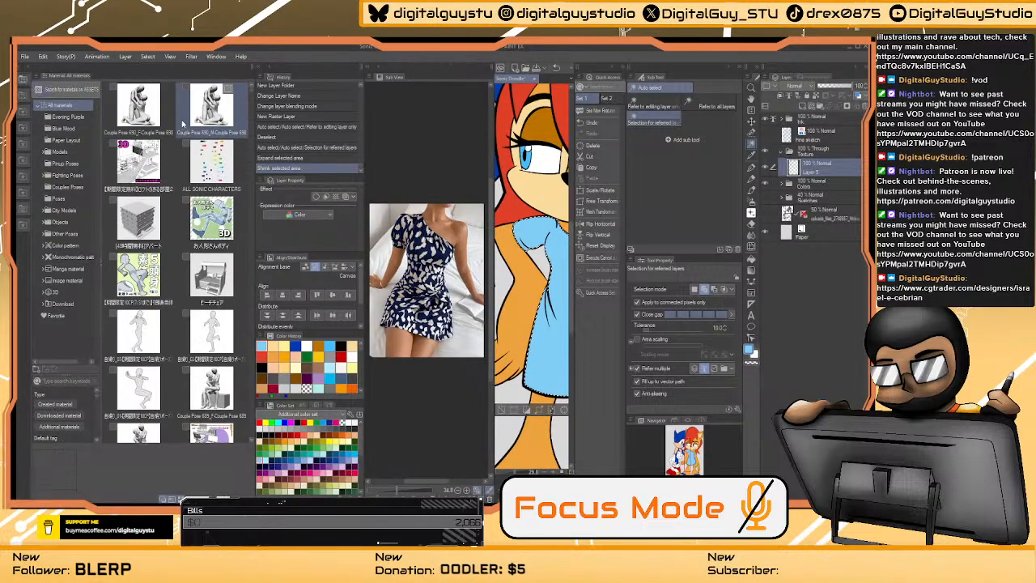
pyautogui.click(138, 113)
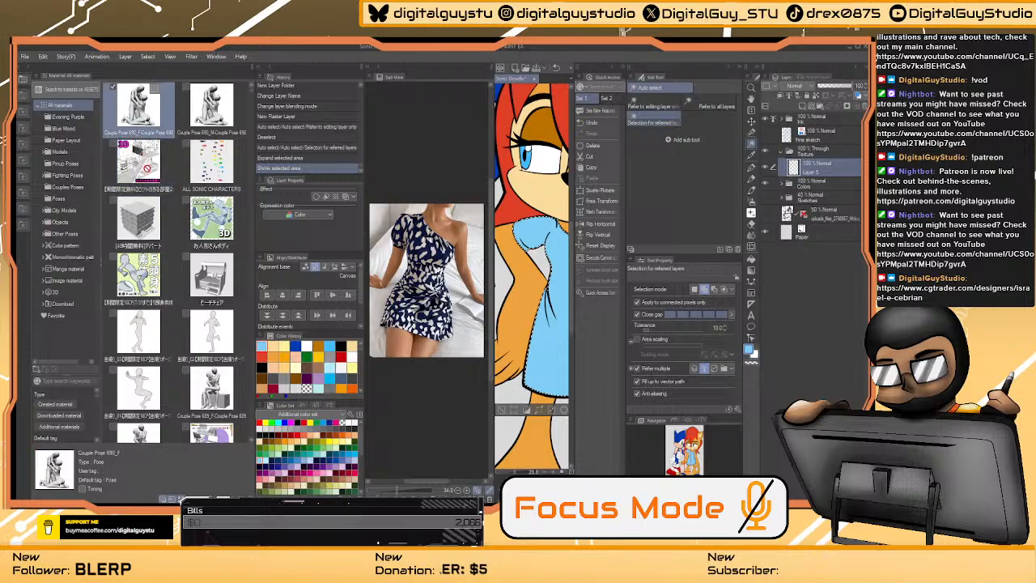
pyautogui.click(85, 106)
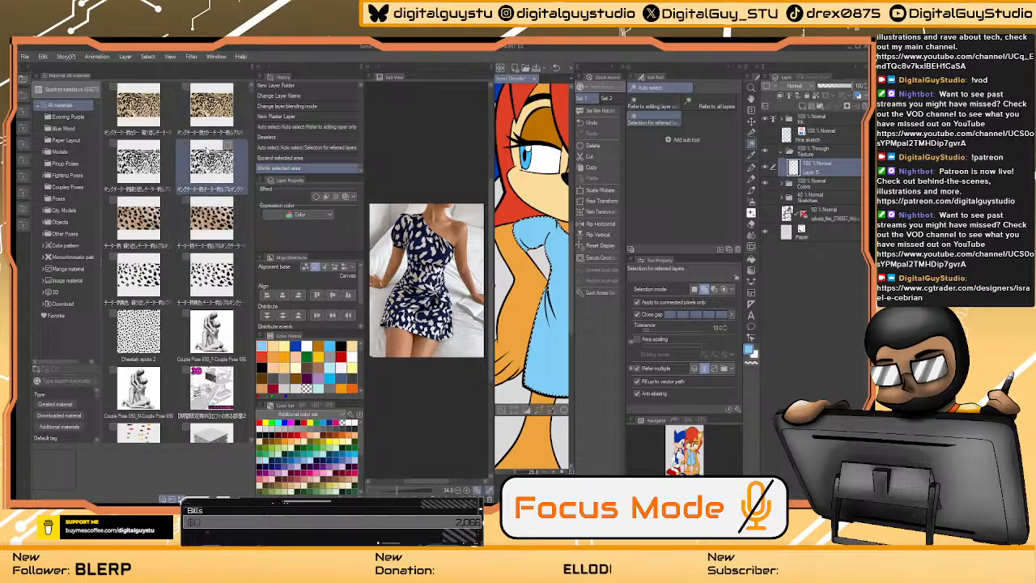
# - Try to place the non-repeating black king cheetah pattern on the empty texture layer and enlarge it to 464%
pyautogui.click(209, 164)
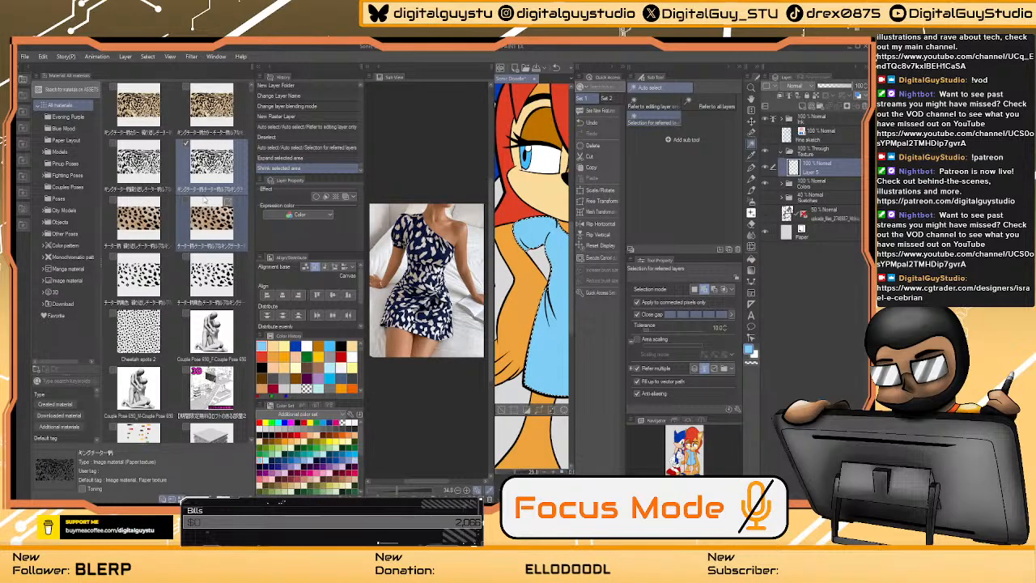
pyautogui.moveTo(202, 166); pyautogui.dragTo(791, 172)
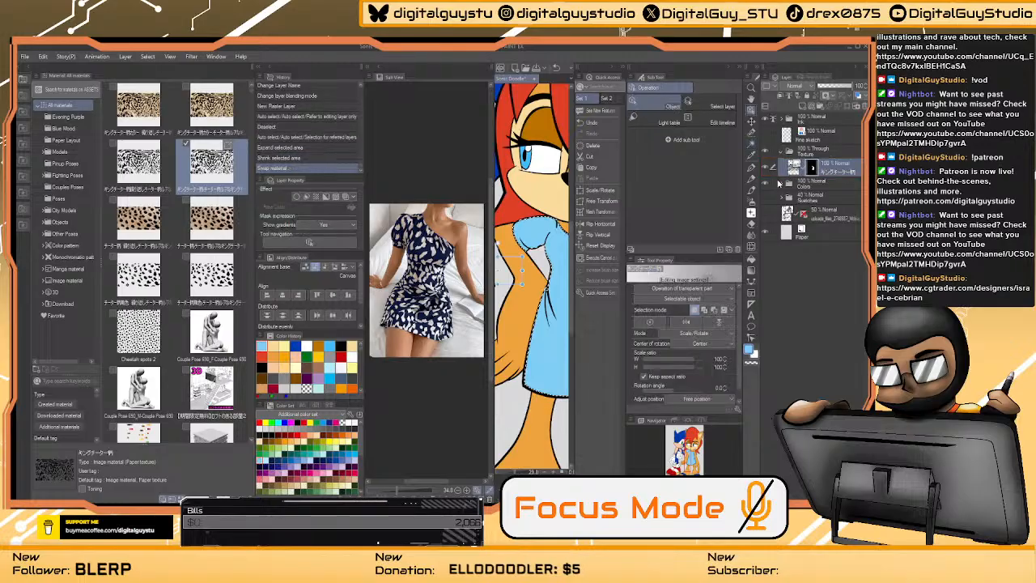
pyautogui.hotkey('ctrl', 'space')
pyautogui.moveTo(545, 267)
pyautogui.mouseDown()
pyautogui.moveTo(529, 265)
pyautogui.moveTo(505, 313)
pyautogui.moveTo(541, 285)
pyautogui.mouseUp()
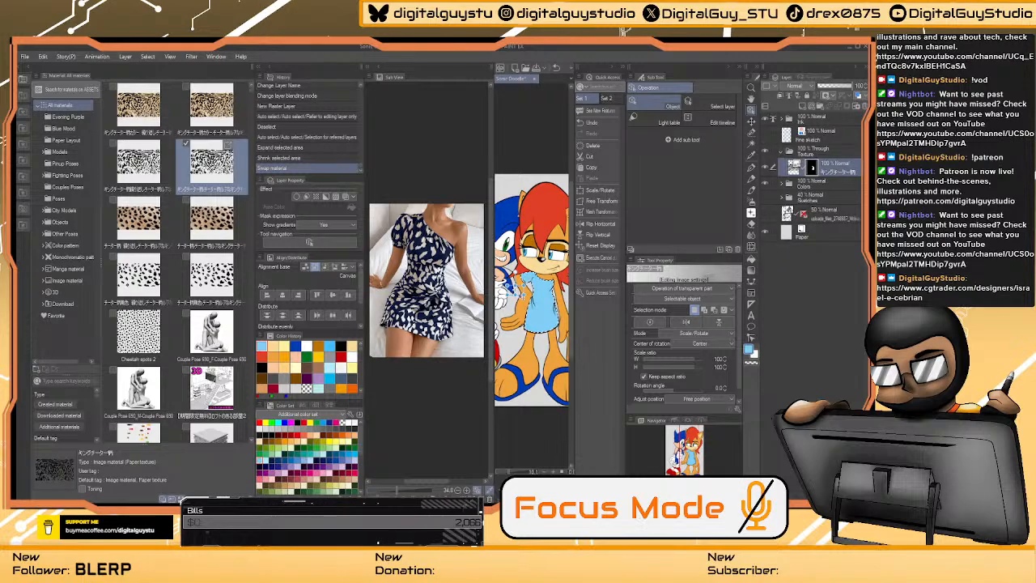
pyautogui.moveTo(548, 303); pyautogui.dragTo(572, 325)
pyautogui.scroll(-3, 567, 320)
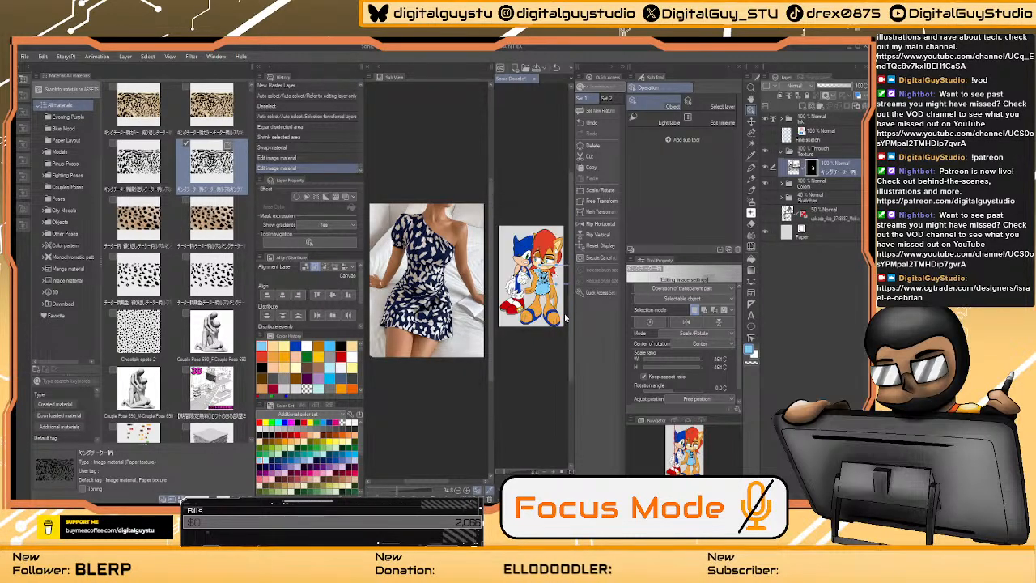
pyautogui.scroll(5, 564, 320)
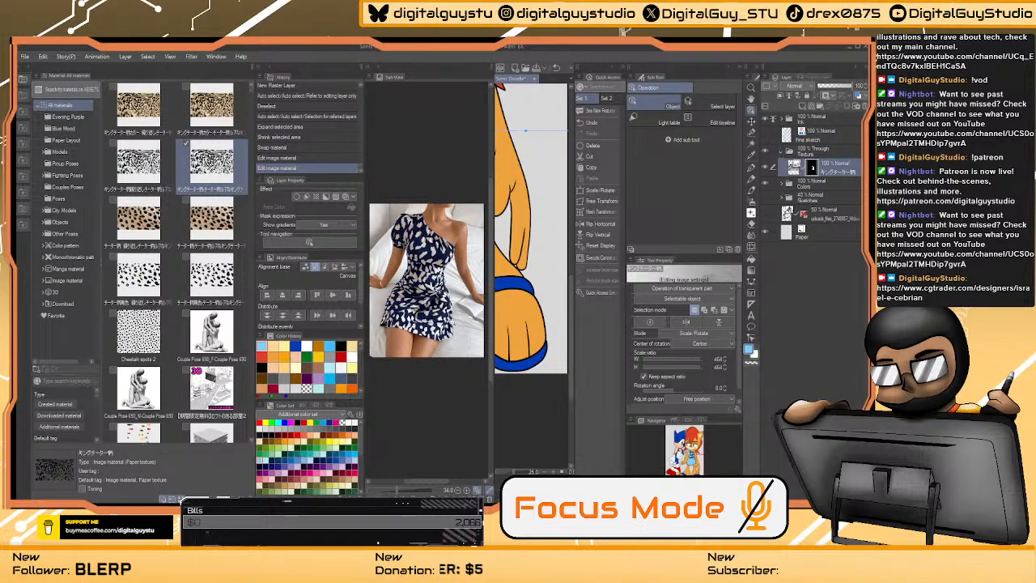
# - Undo the pattern's edits and its placement on the texture layer
pyautogui.hotkey('ctrl', 'z')
pyautogui.hotkey('ctrl', 'z')
pyautogui.hotkey('ctrl', 'z')
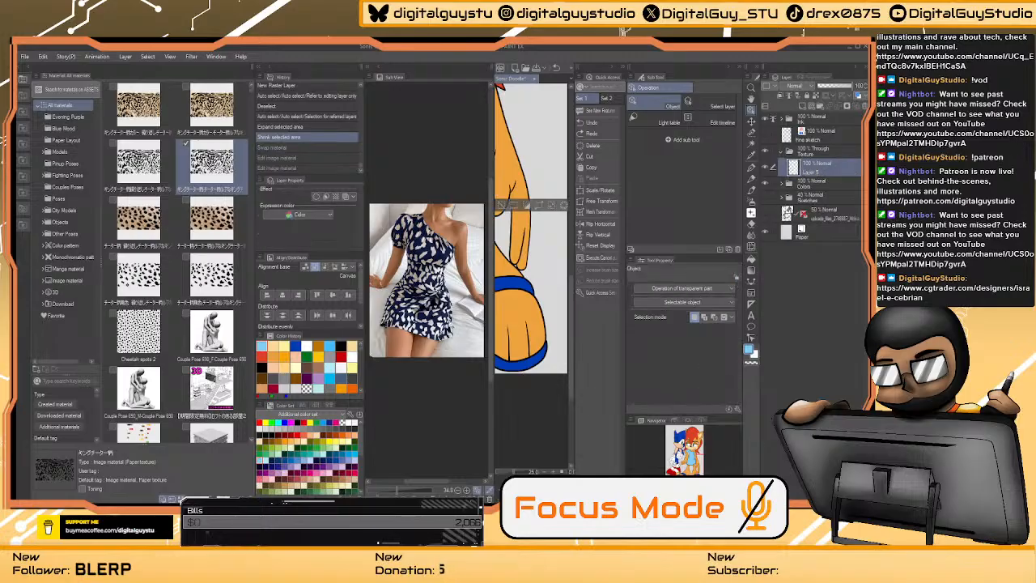
# - Place the repeating black king cheetah pattern on the texture layer within the dress selection and close the material library
pyautogui.click(152, 188)
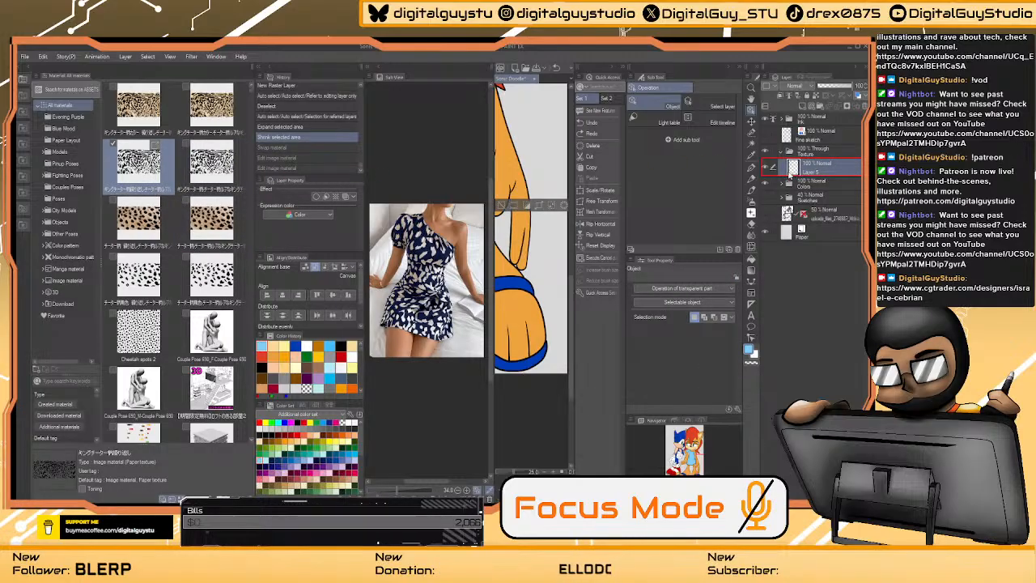
pyautogui.moveTo(788, 170); pyautogui.dragTo(786, 191)
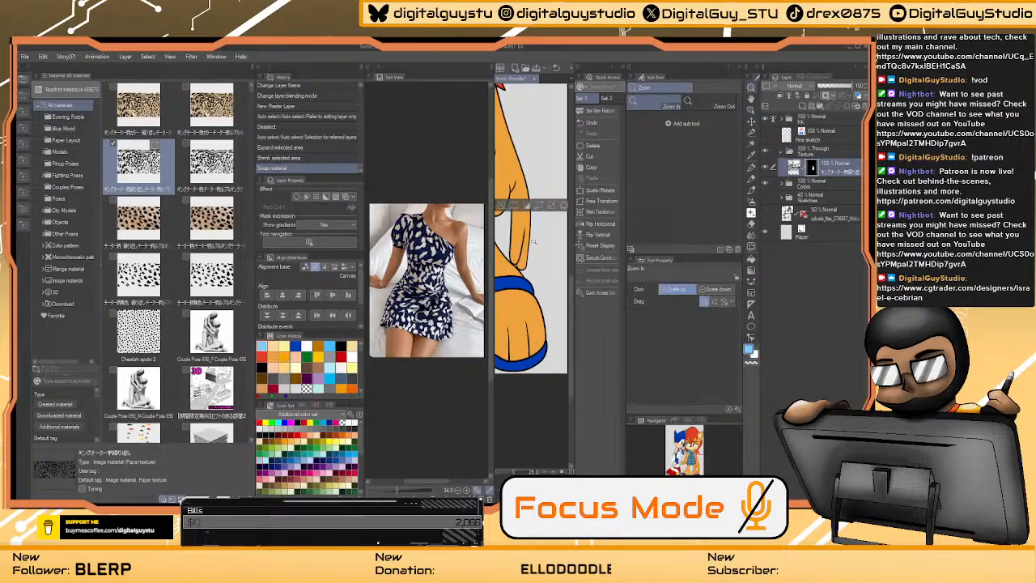
pyautogui.scroll(-5, 512, 253)
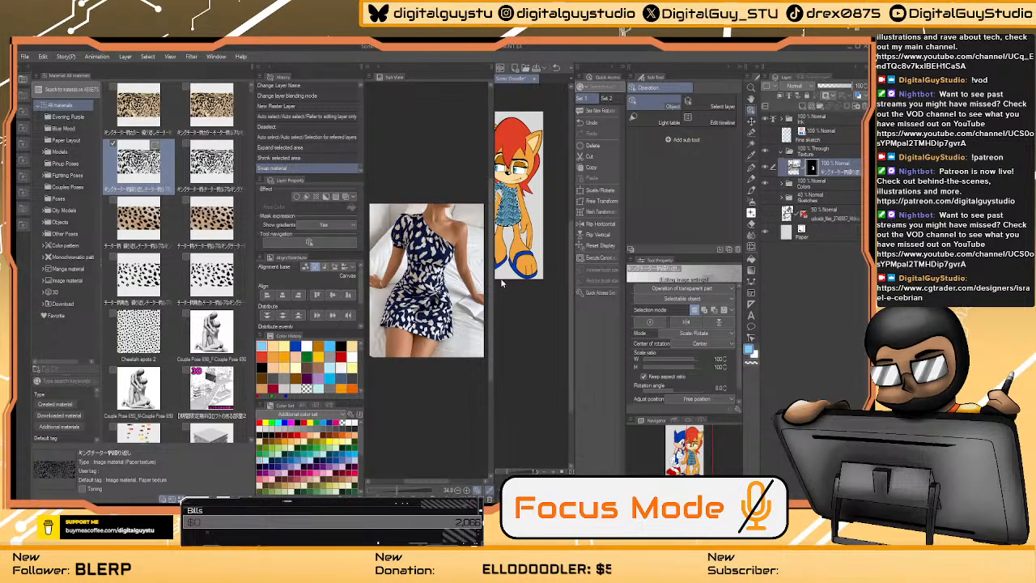
pyautogui.click(22, 80)
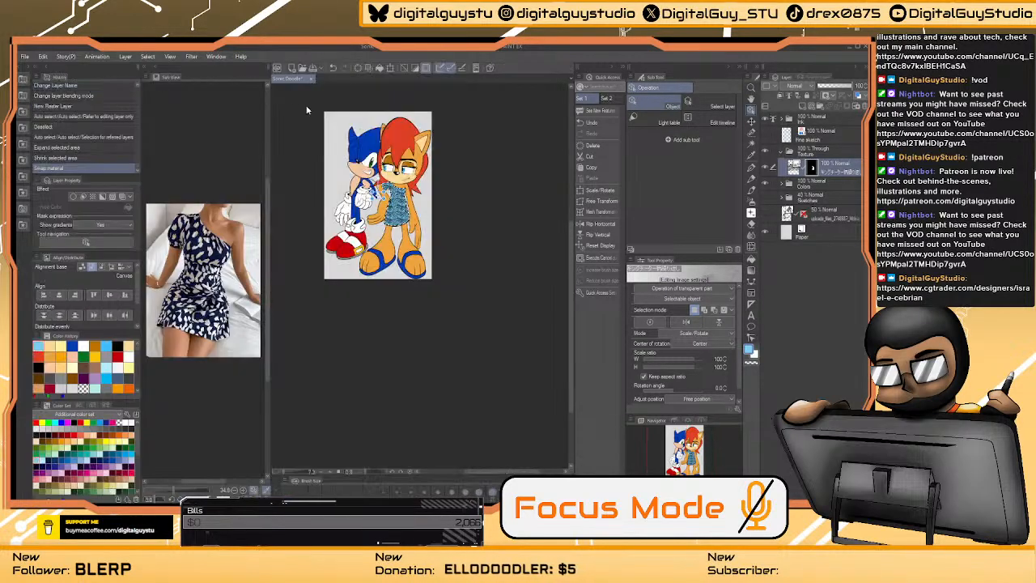
# - Enlarge the dress pattern to 450%, rotate it to -90 degrees and reposition it over the dress
pyautogui.hotkey('ctrl', 'space')
pyautogui.moveTo(412, 196); pyautogui.dragTo(471, 175)
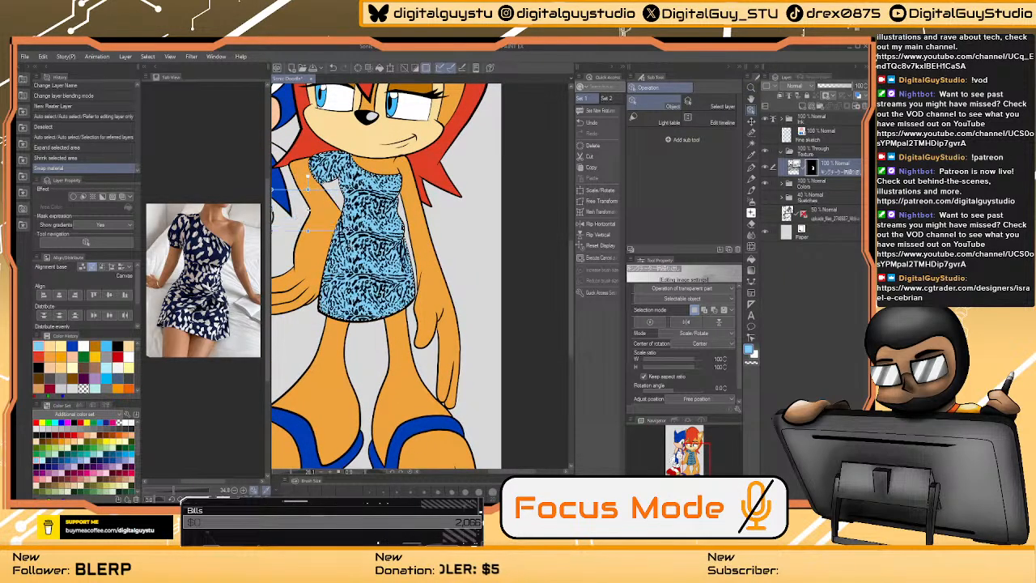
pyautogui.moveTo(416, 189); pyautogui.dragTo(434, 201)
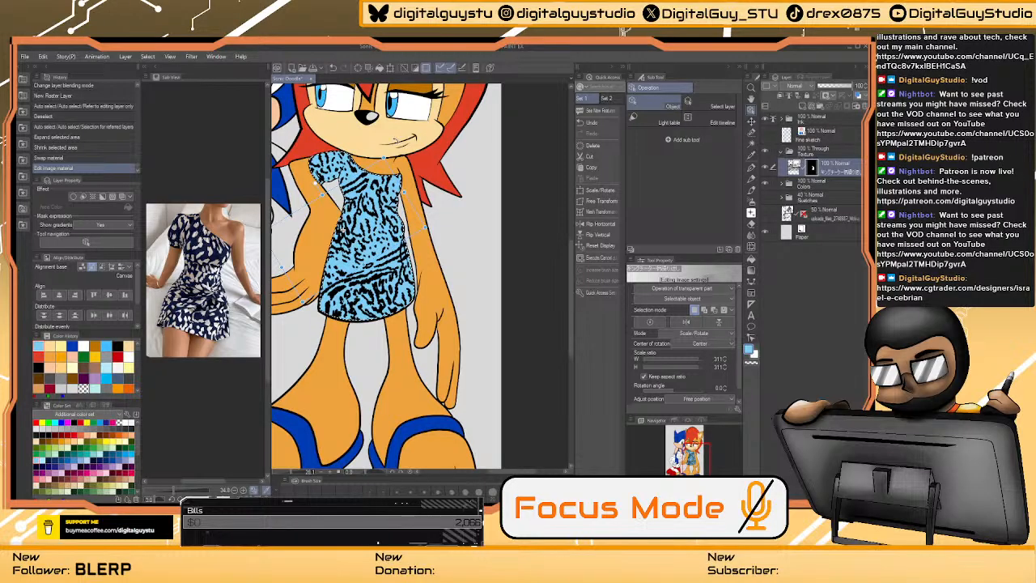
pyautogui.moveTo(299, 121); pyautogui.dragTo(300, 123)
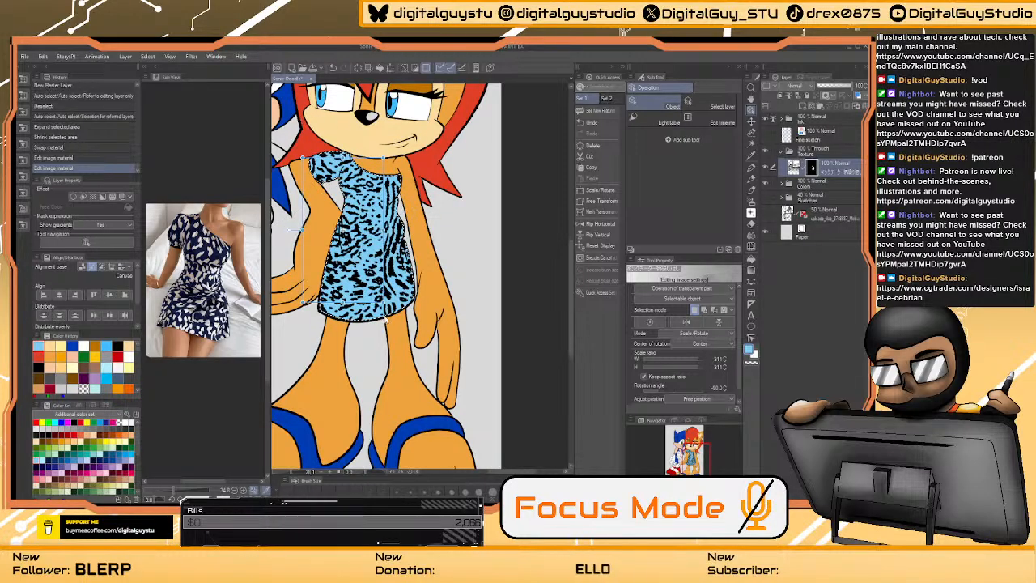
pyautogui.moveTo(427, 367); pyautogui.dragTo(442, 379)
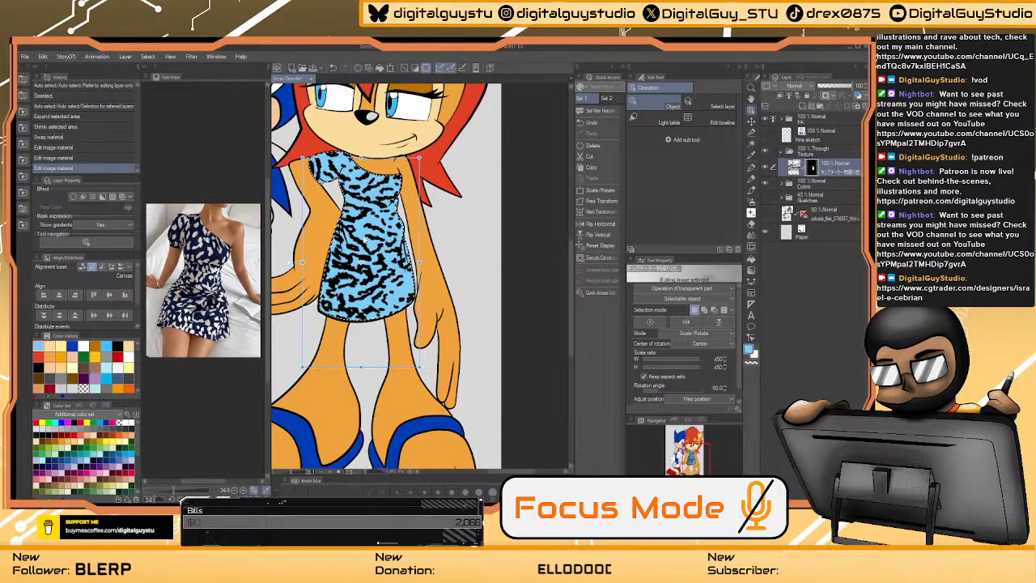
pyautogui.moveTo(357, 238)
pyautogui.mouseDown()
pyautogui.moveTo(385, 242)
pyautogui.moveTo(370, 236)
pyautogui.mouseUp()
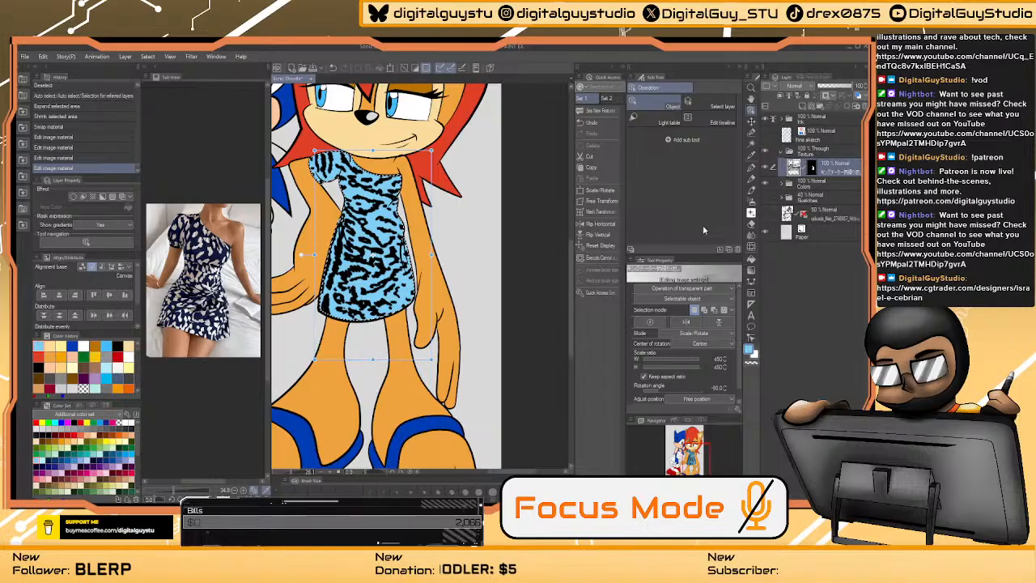
# - Clear the dress selection and set the pattern layer's blending mode to Soft light
pyautogui.hotkey('ctrl', 'd')
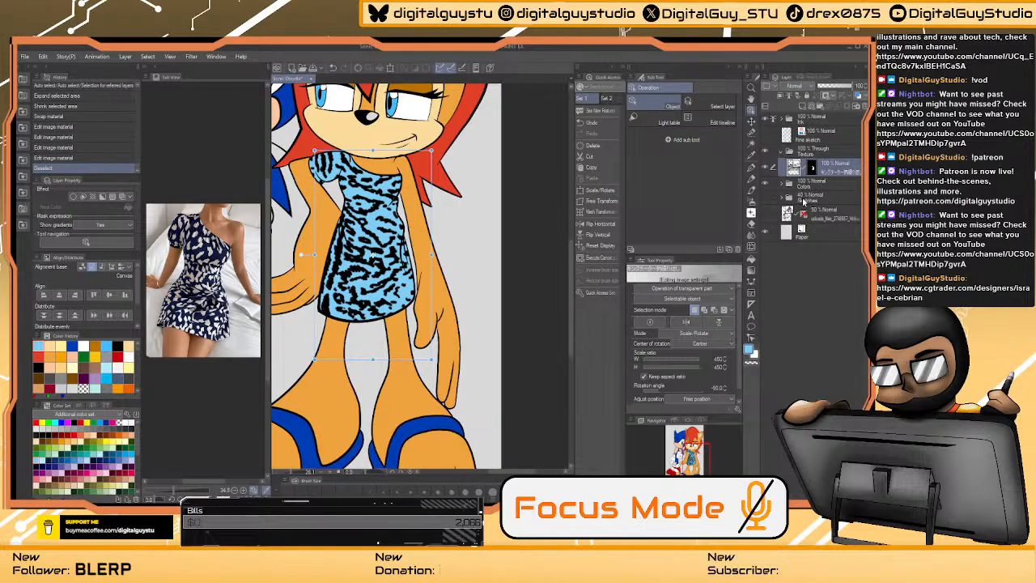
pyautogui.click(803, 201)
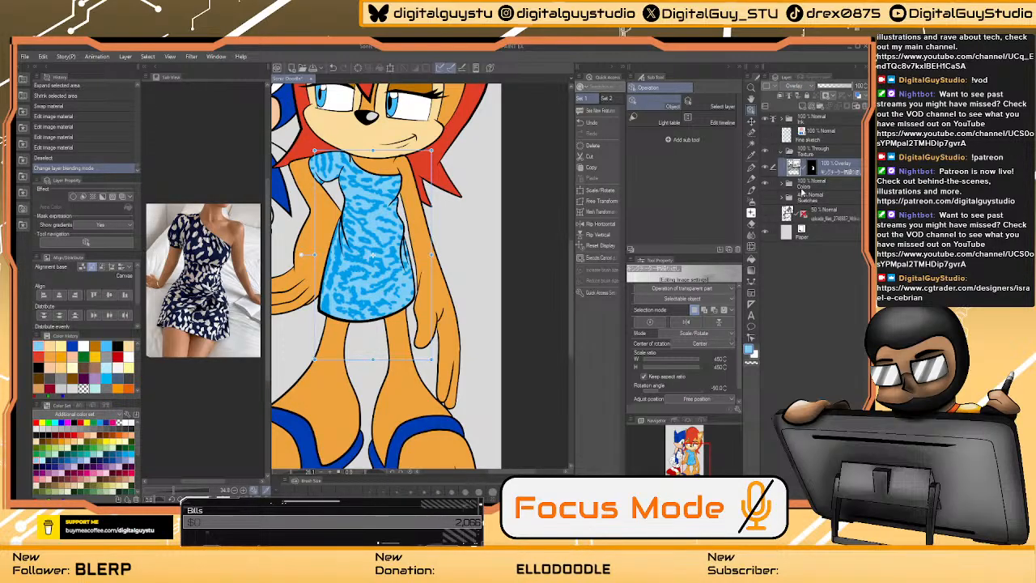
pyautogui.press('Down')
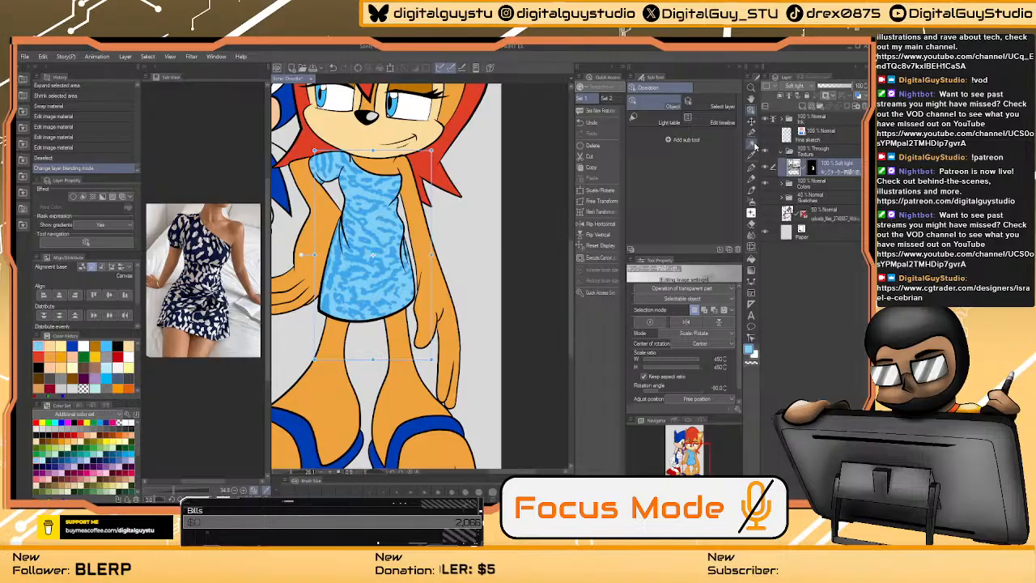
# - Undo the dress pattern's blending mode change and the deselection, and add a new raster layer above the pattern
pyautogui.click(753, 145)
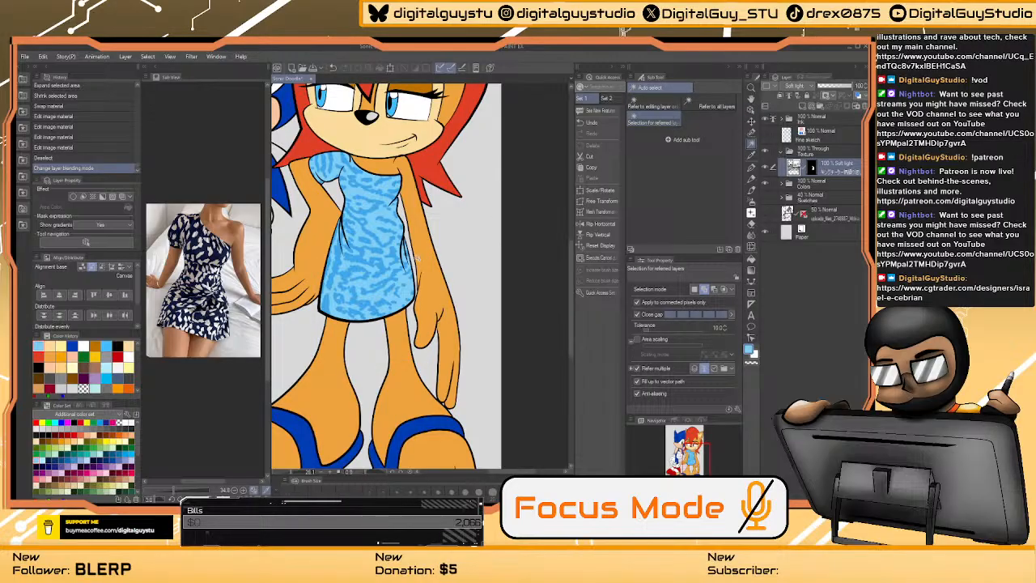
pyautogui.hotkey('ctrl', 'z')
pyautogui.hotkey('ctrl', 'z')
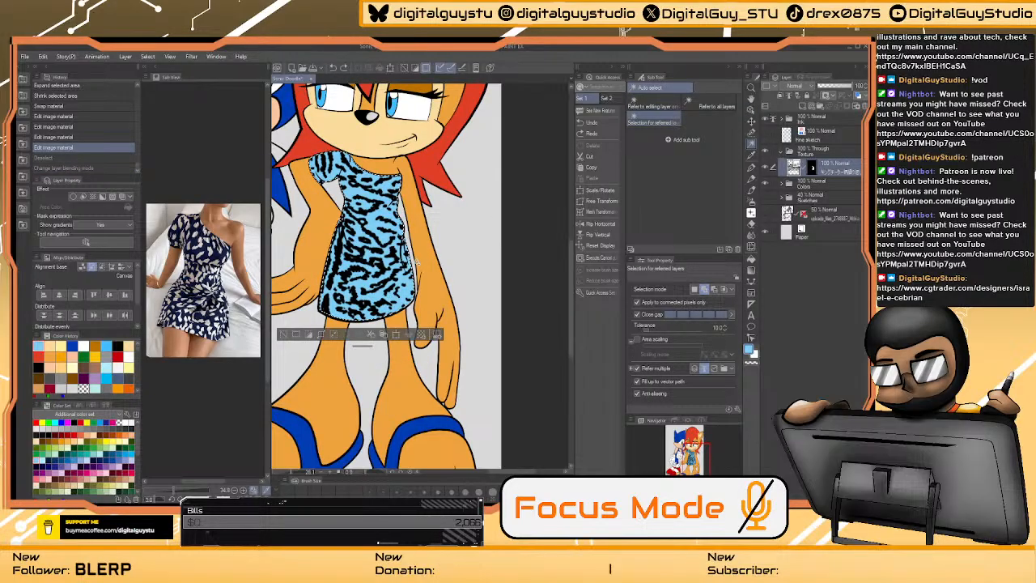
pyautogui.hotkey('ctrl', 'shift', 'n')
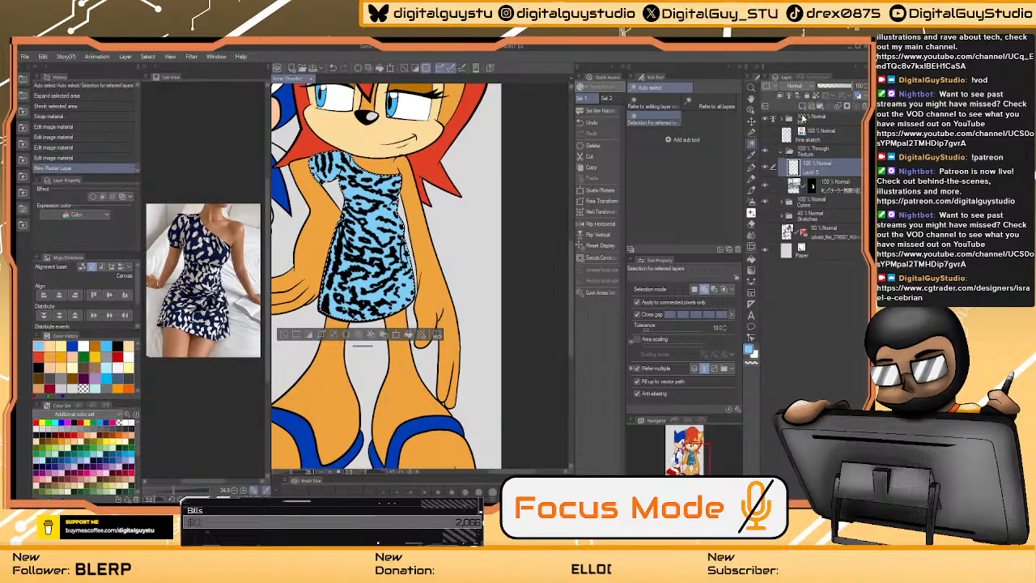
# - Search the material library for "cloth" and place Fabric Texture on the new layer within the dress selection, scaled to 66%
pyautogui.click(24, 85)
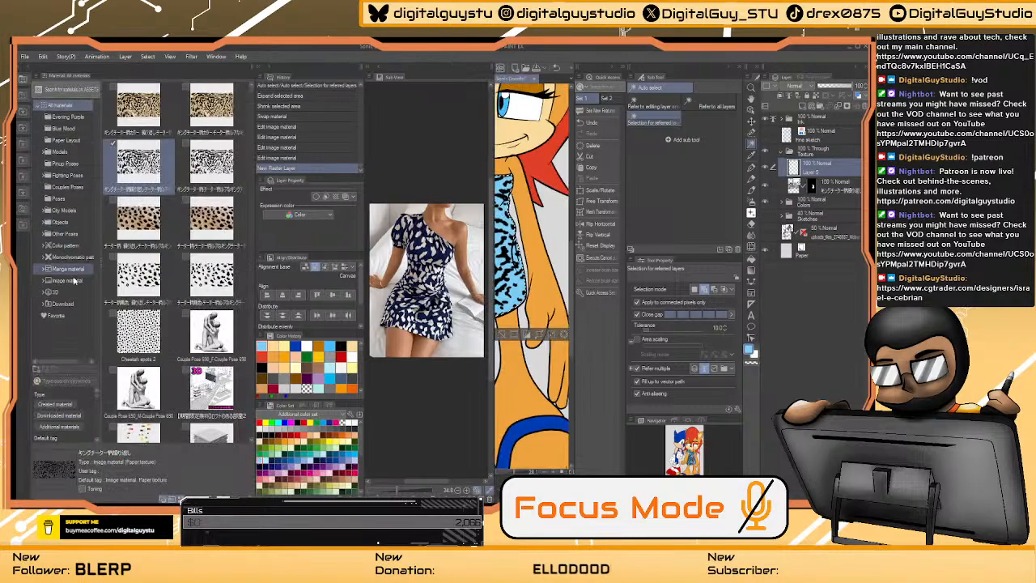
pyautogui.click(92, 401)
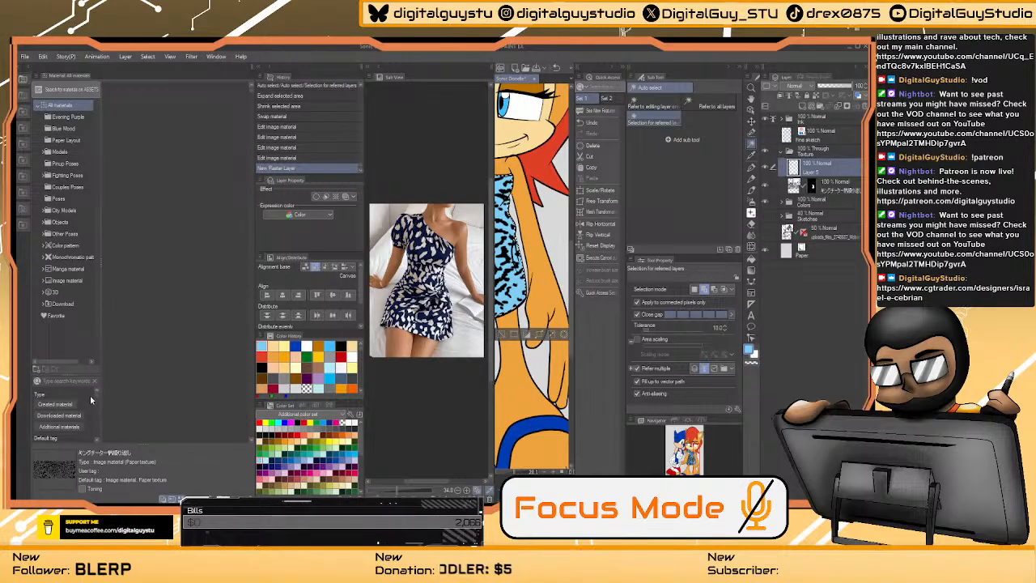
pyautogui.click(86, 428)
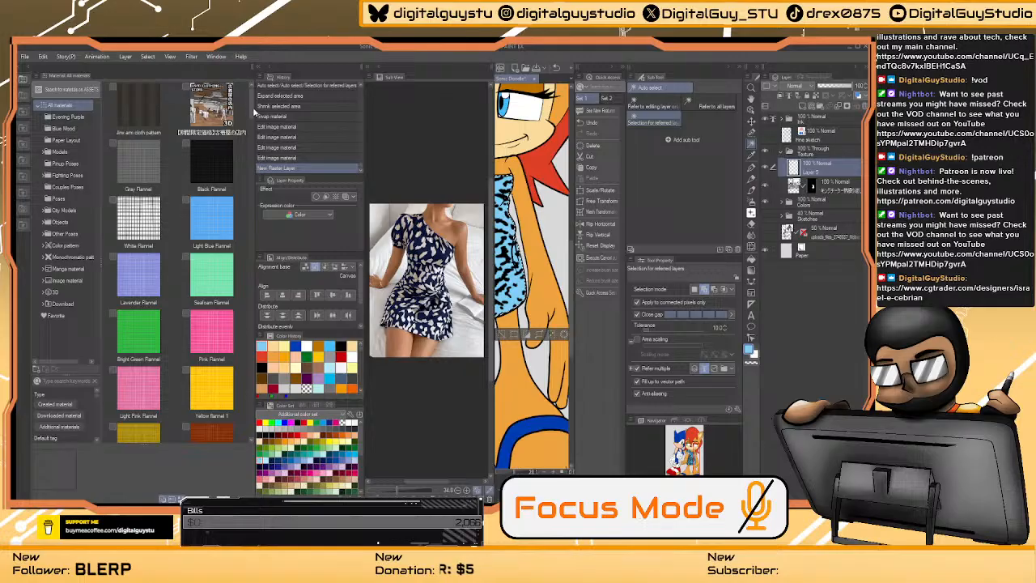
pyautogui.moveTo(252, 116); pyautogui.dragTo(243, 255)
pyautogui.click(141, 237)
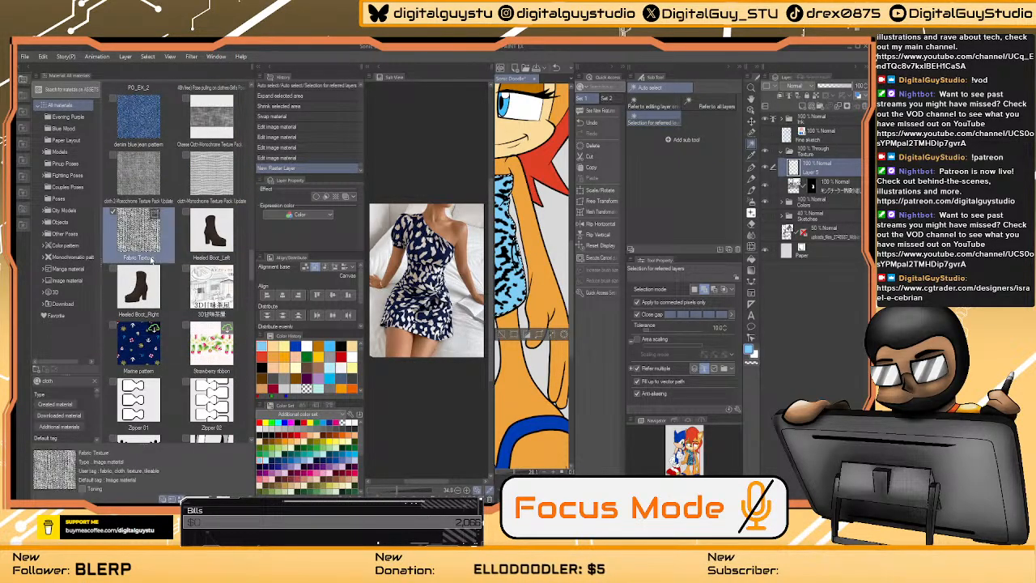
pyautogui.moveTo(143, 235); pyautogui.dragTo(800, 177)
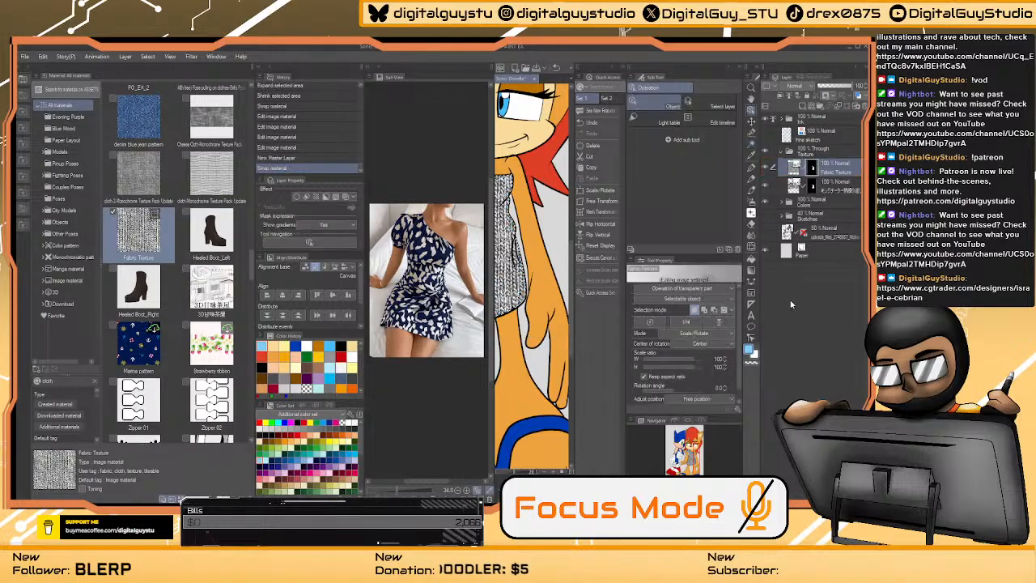
pyautogui.click(31, 71)
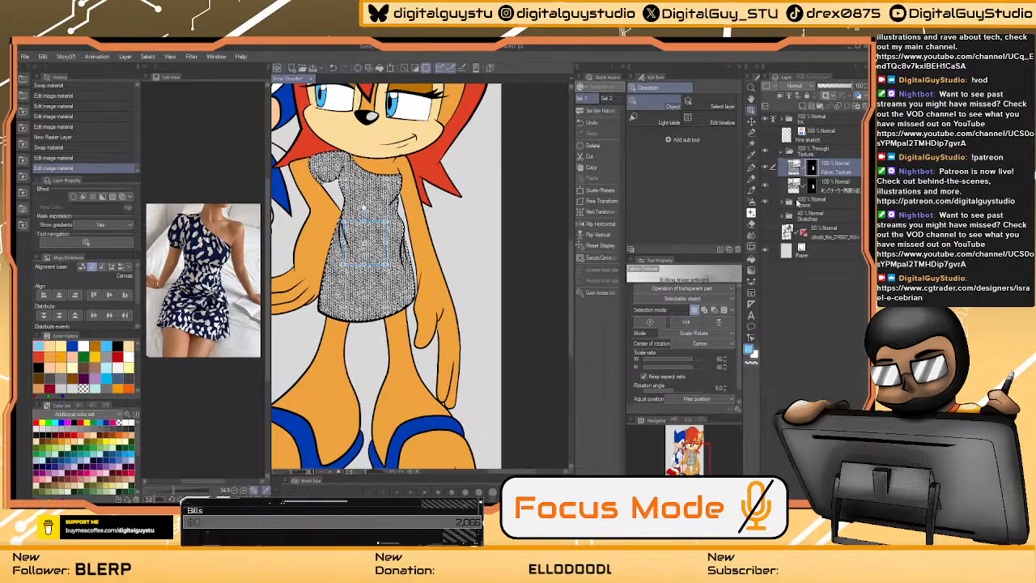
# - Set the fabric texture layer's blending mode to Overlay and the cheetah pattern layer's to Soft light
pyautogui.click(797, 203)
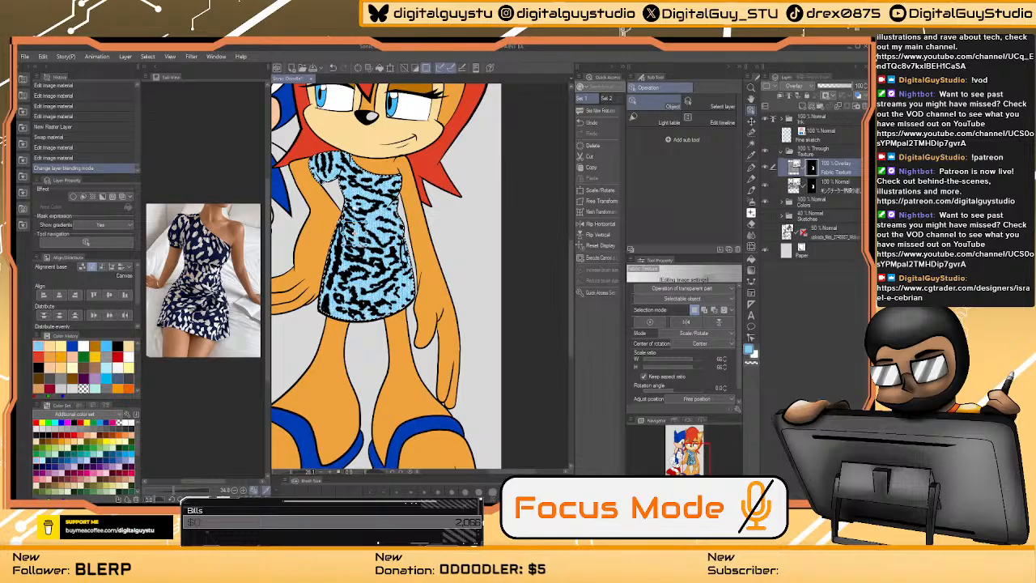
pyautogui.click(822, 185)
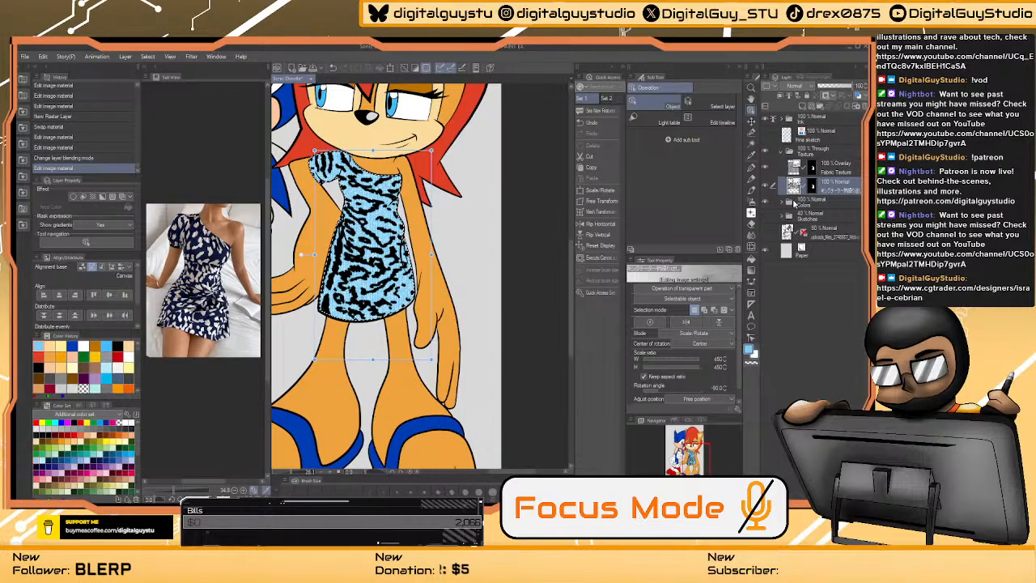
pyautogui.click(790, 209)
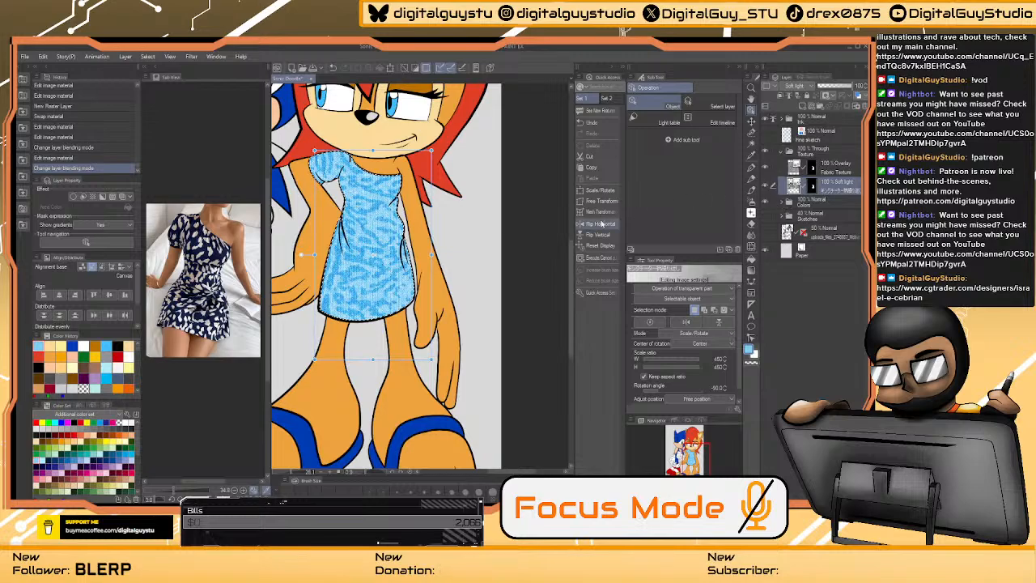
# - Clear the dress selection and collapse the Texture folder
pyautogui.scroll(-5, 455, 291)
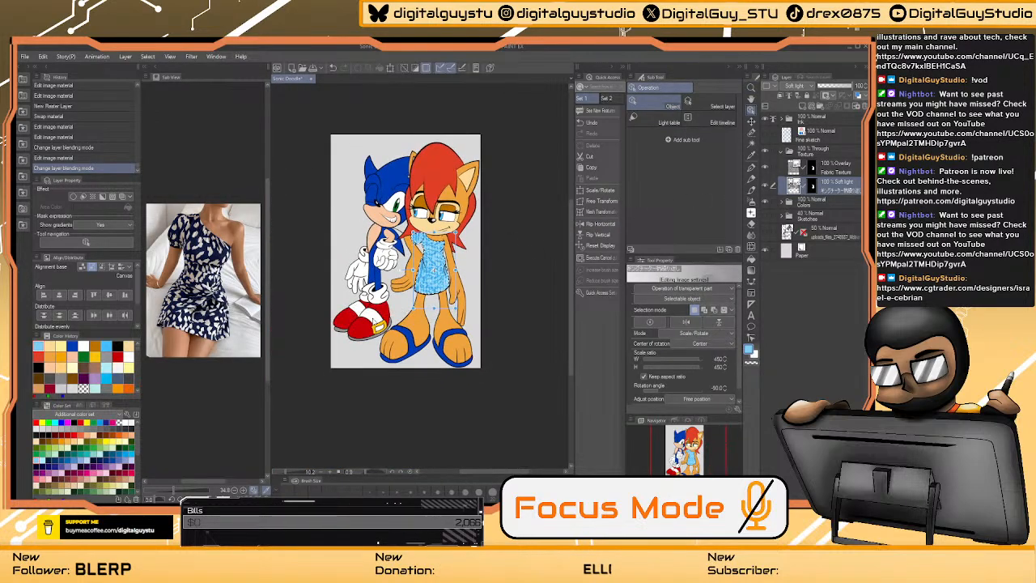
pyautogui.hotkey('ctrl', 'd')
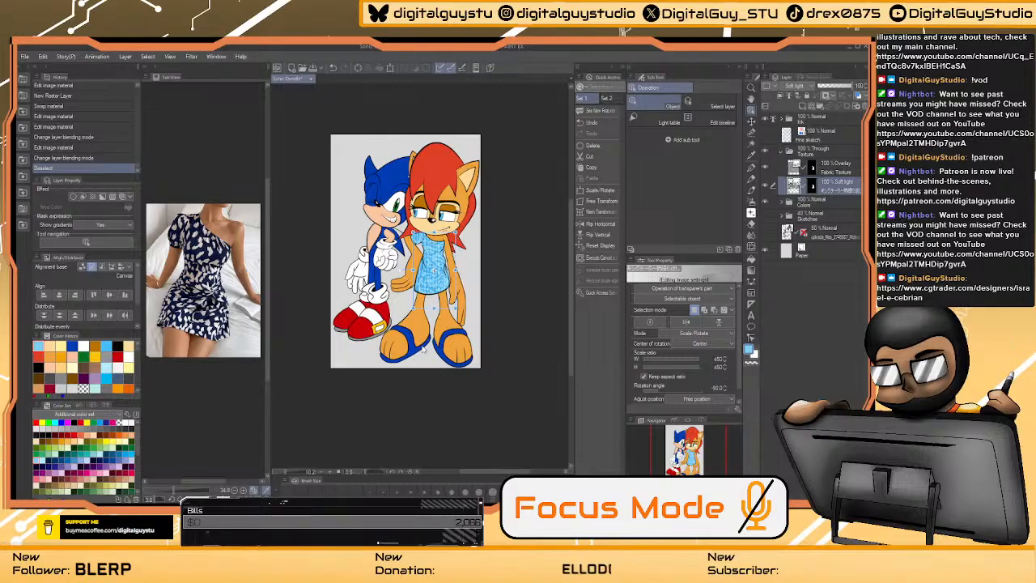
pyautogui.scroll(2, 425, 348)
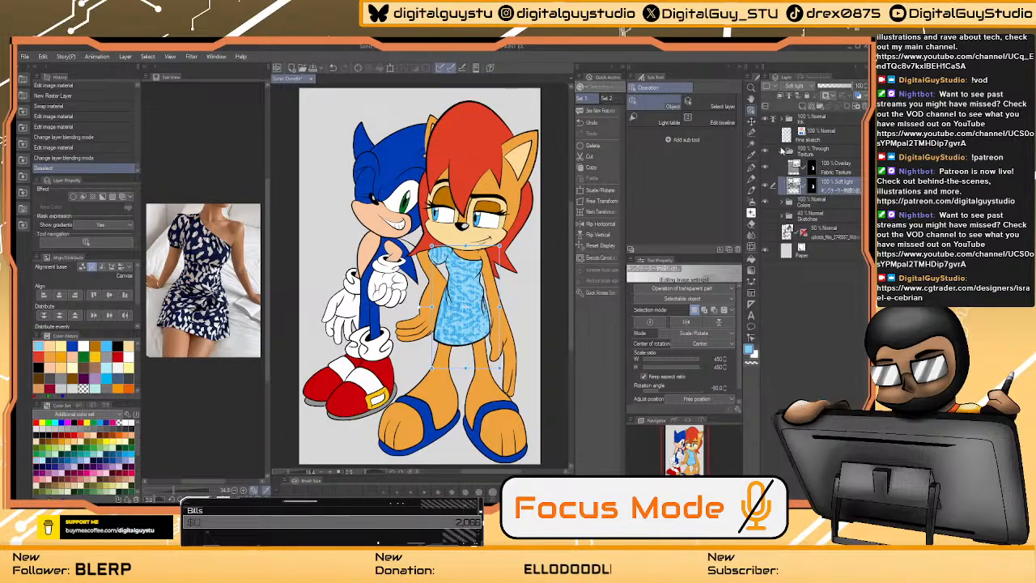
pyautogui.click(784, 151)
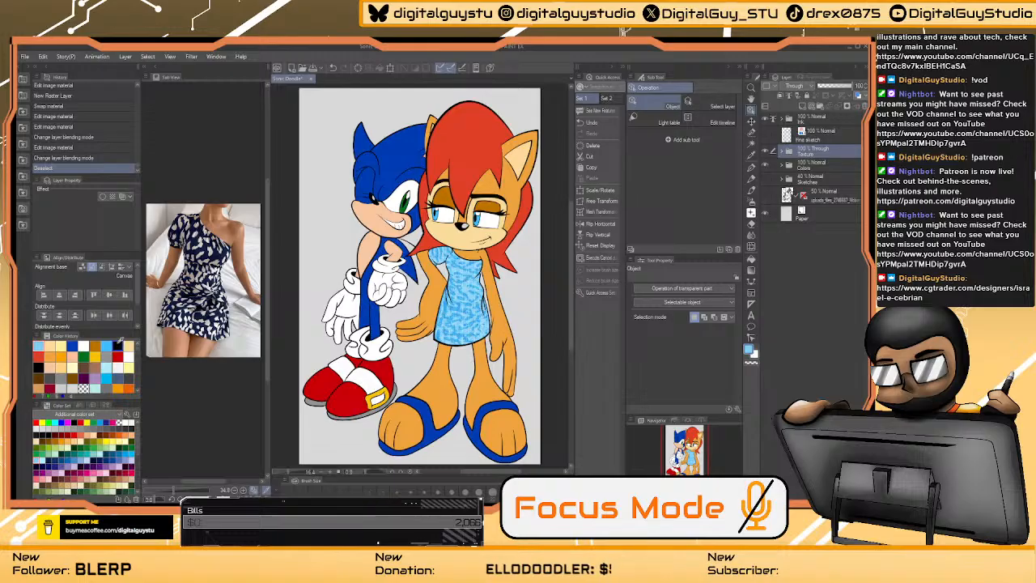
# - Search the material library for "beach", place Beach 2 beneath the Colors folder and close the library
pyautogui.click(23, 82)
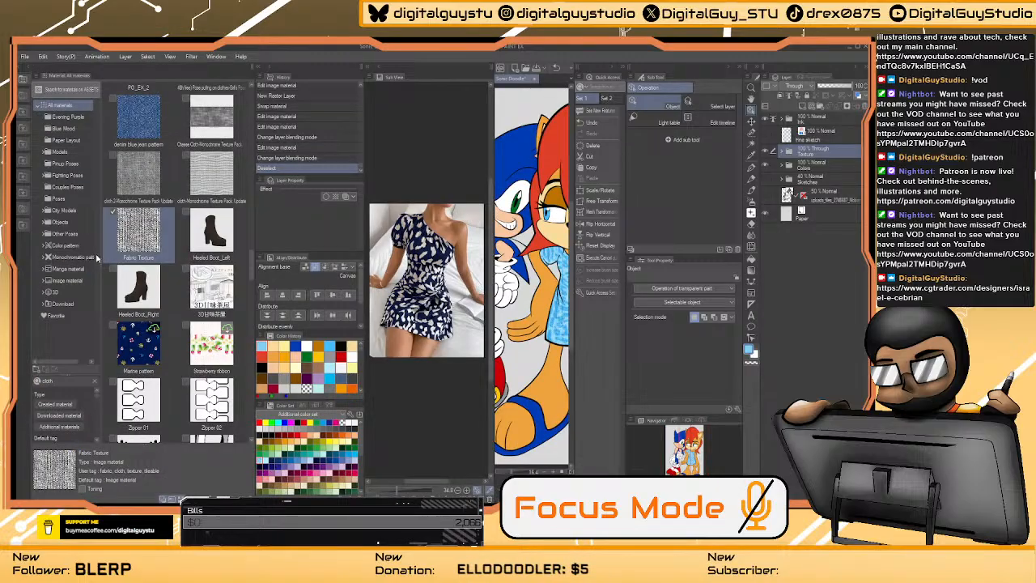
pyautogui.click(92, 380)
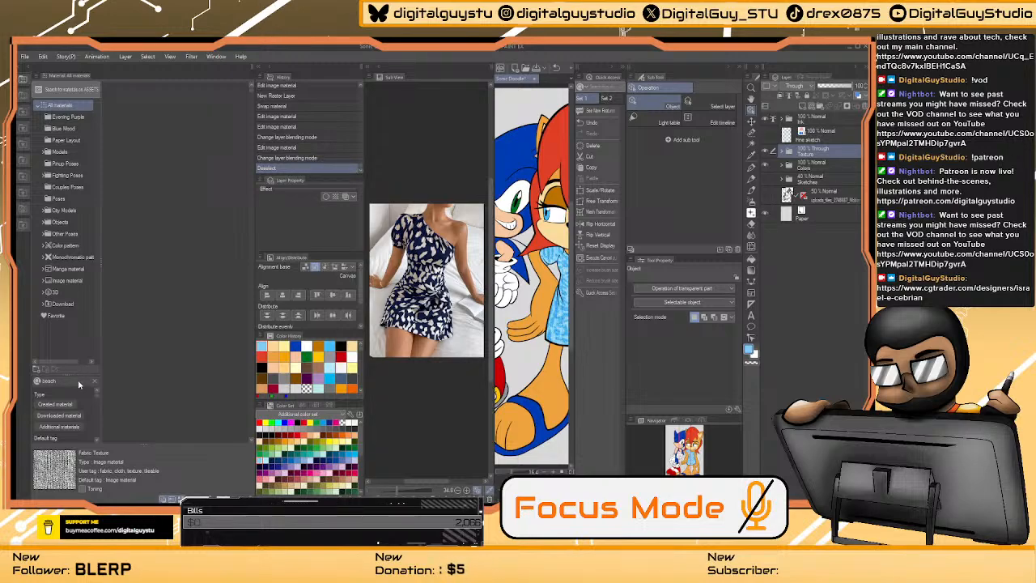
pyautogui.write('beach')
pyautogui.press('Return')
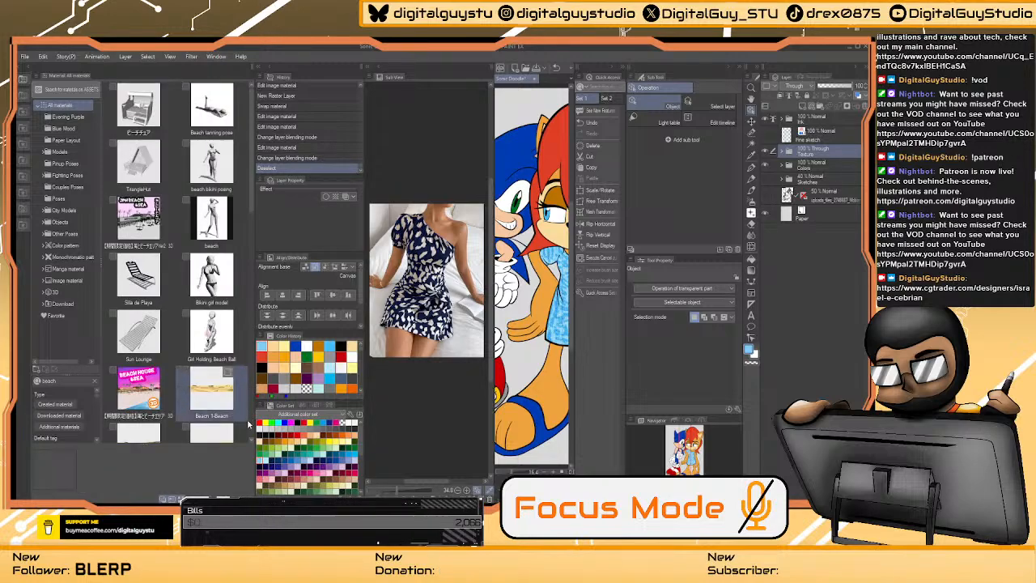
pyautogui.scroll(-1, 253, 441)
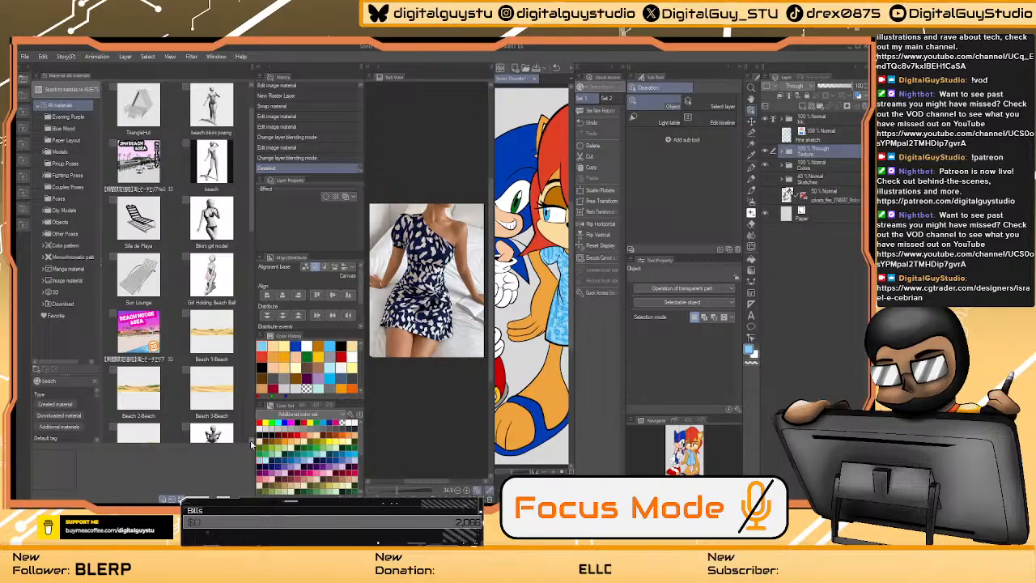
pyautogui.scroll(-1, 254, 442)
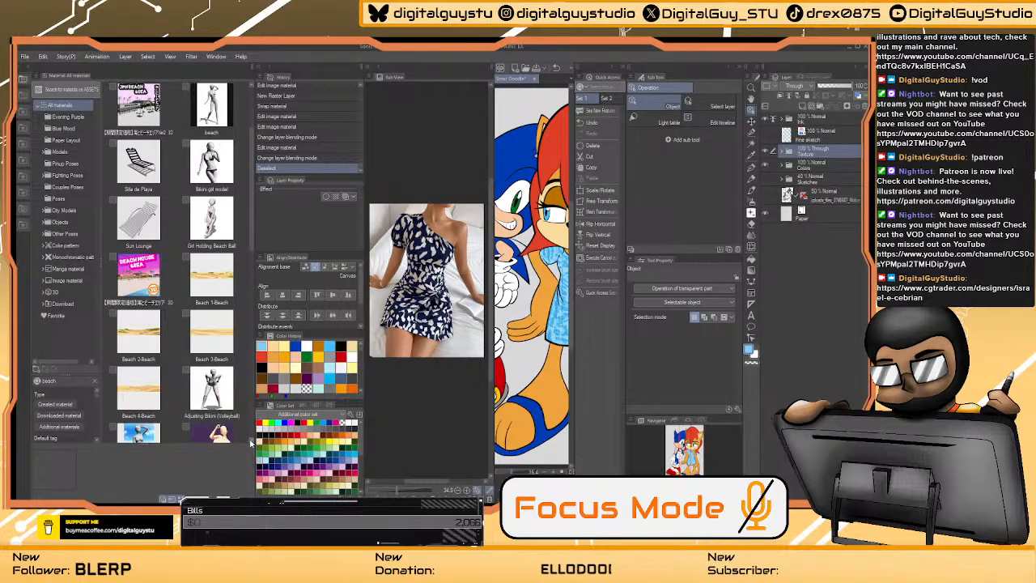
pyautogui.click(134, 343)
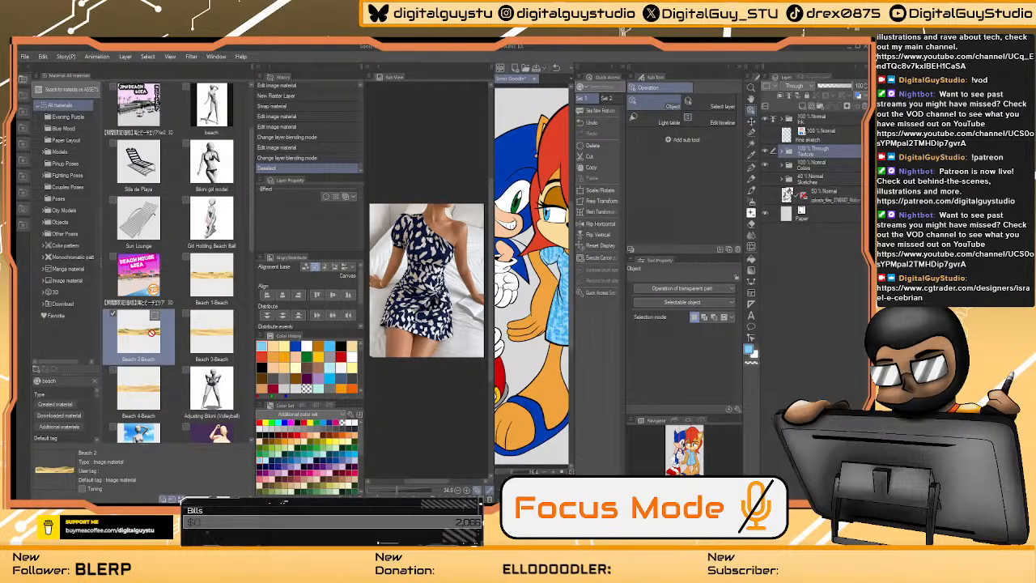
pyautogui.moveTo(826, 188); pyautogui.dragTo(806, 325)
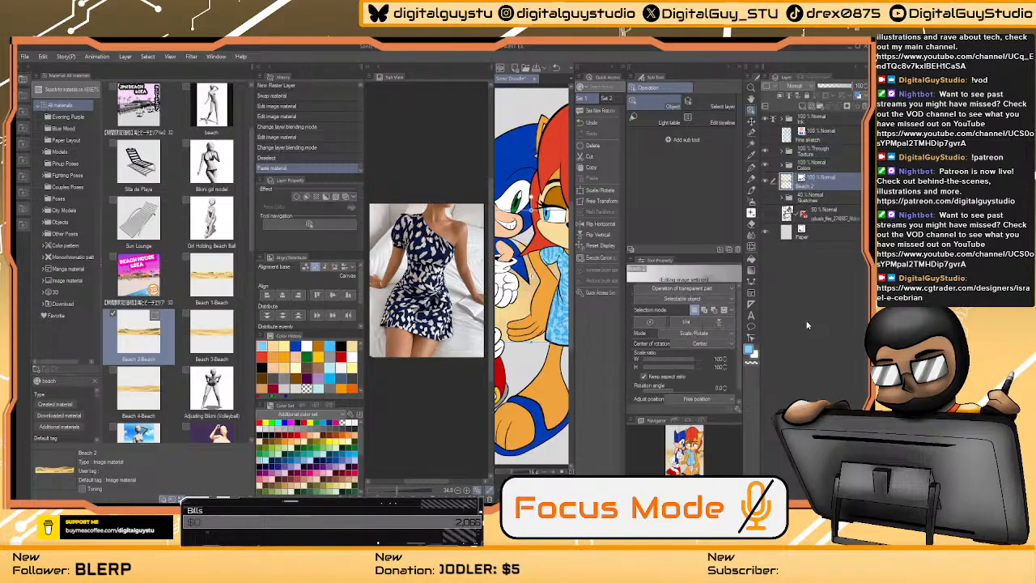
pyautogui.click(27, 68)
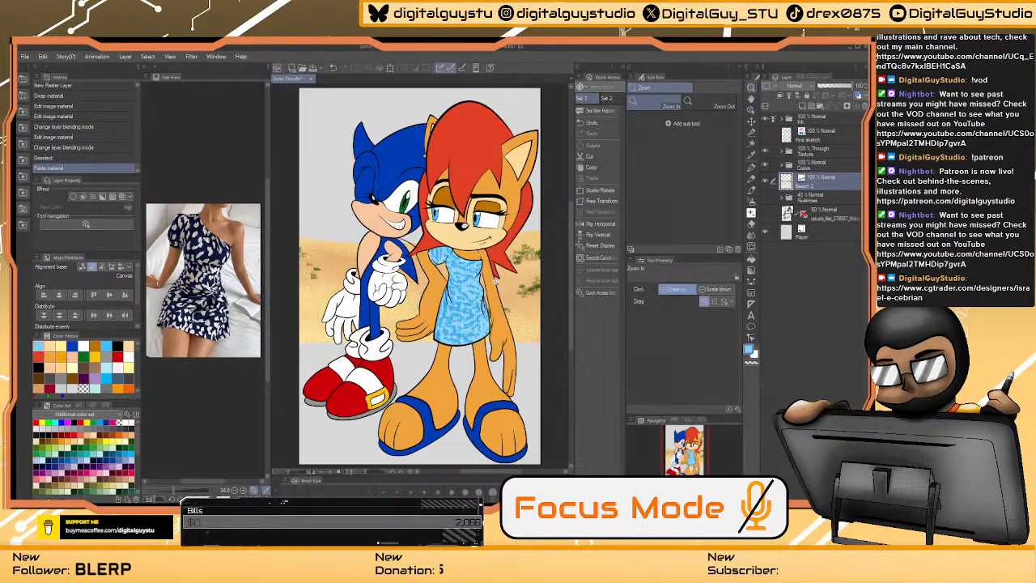
# - Hide the reference image, then enlarge the beach image and reposition it so the sand fills the canvas's lower part behind the characters
pyautogui.scroll(-2, 500, 318)
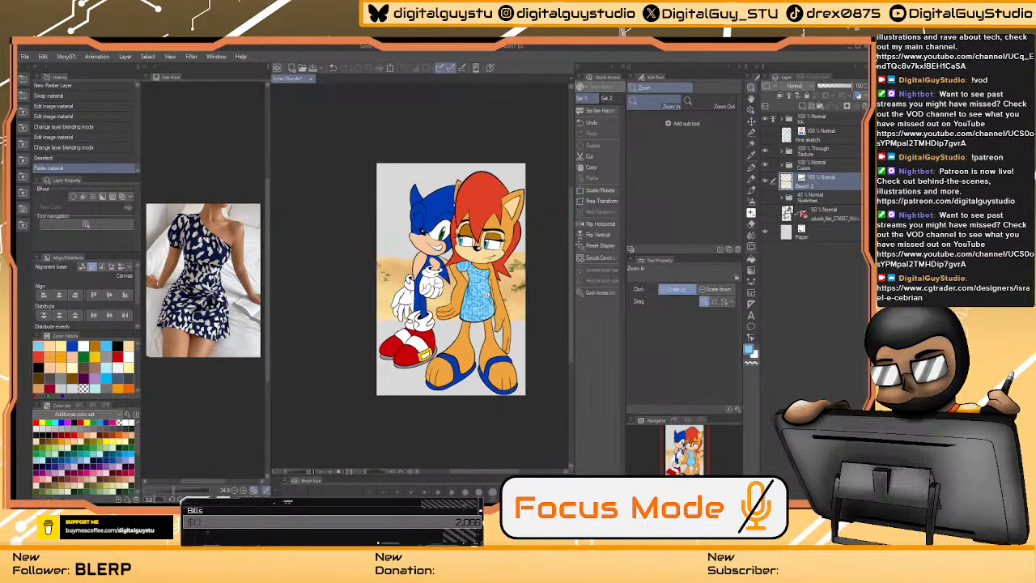
pyautogui.click(25, 80)
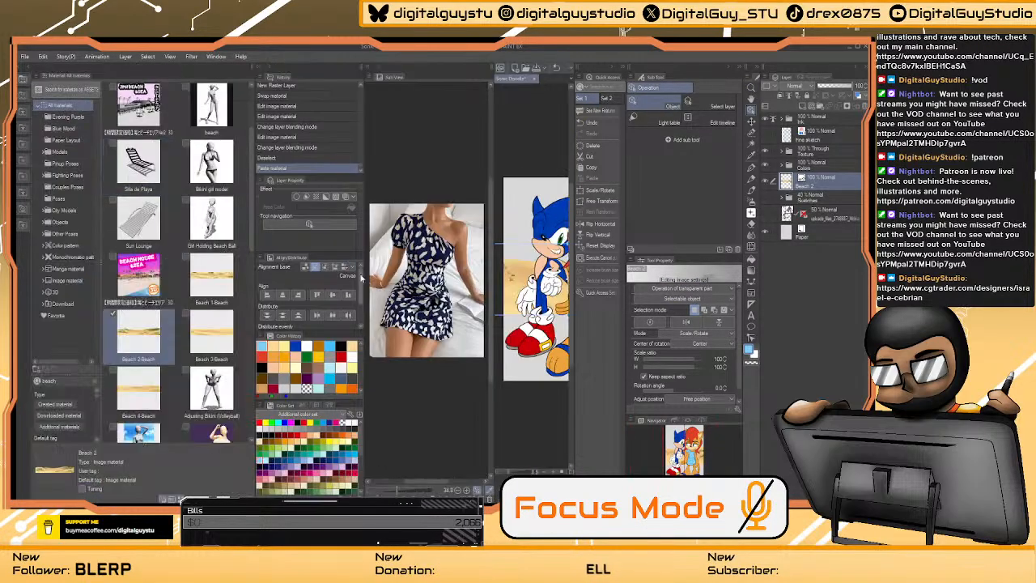
pyautogui.click(24, 80)
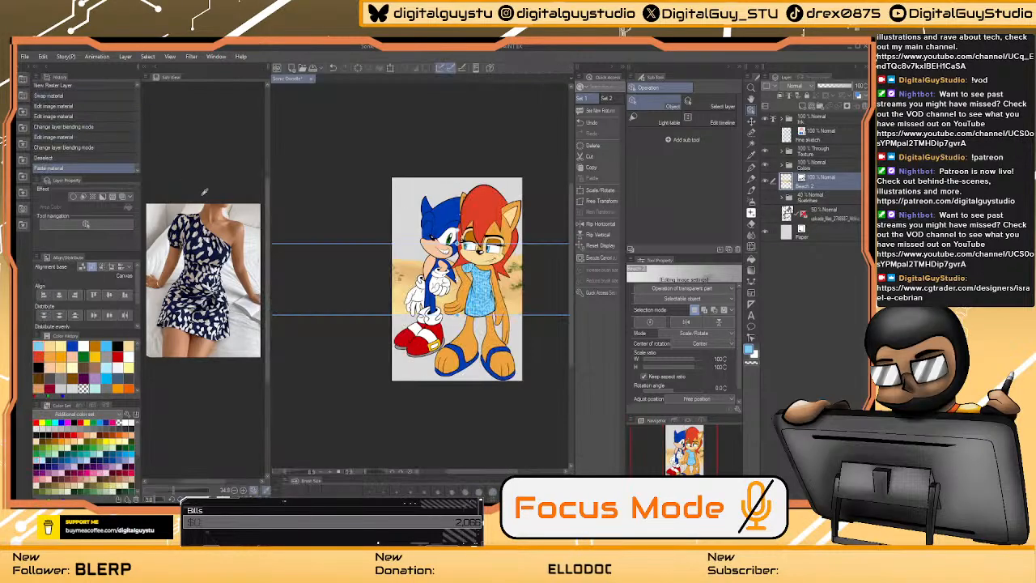
pyautogui.click(155, 77)
pyautogui.moveTo(458, 293); pyautogui.dragTo(453, 356)
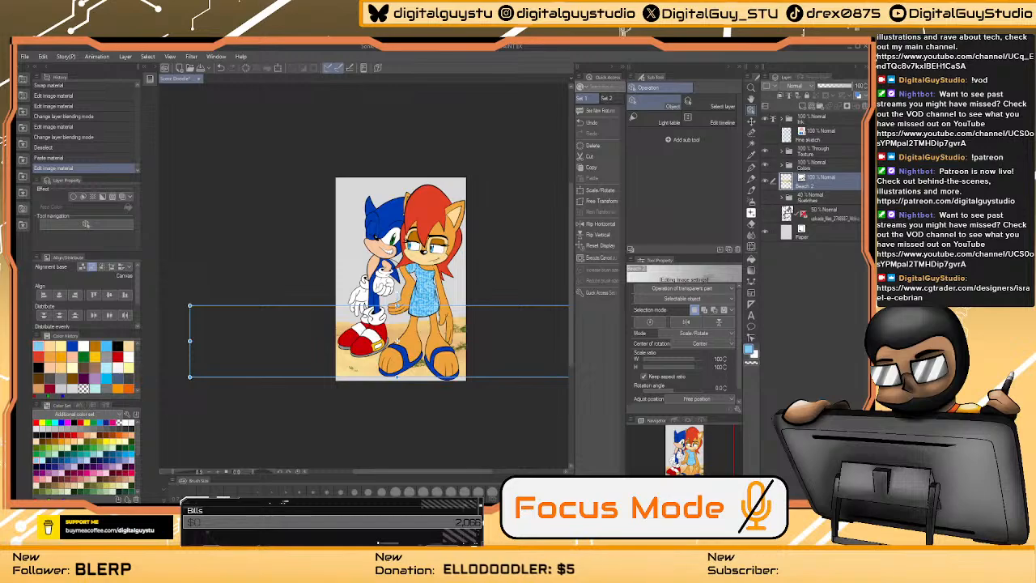
pyautogui.moveTo(459, 320); pyautogui.dragTo(467, 339)
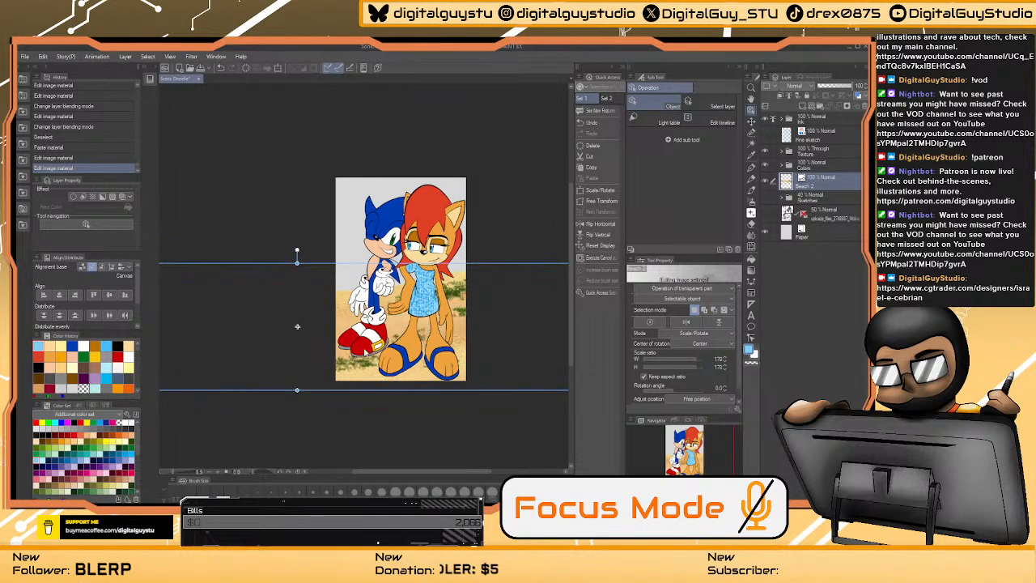
pyautogui.moveTo(297, 327); pyautogui.dragTo(499, 344)
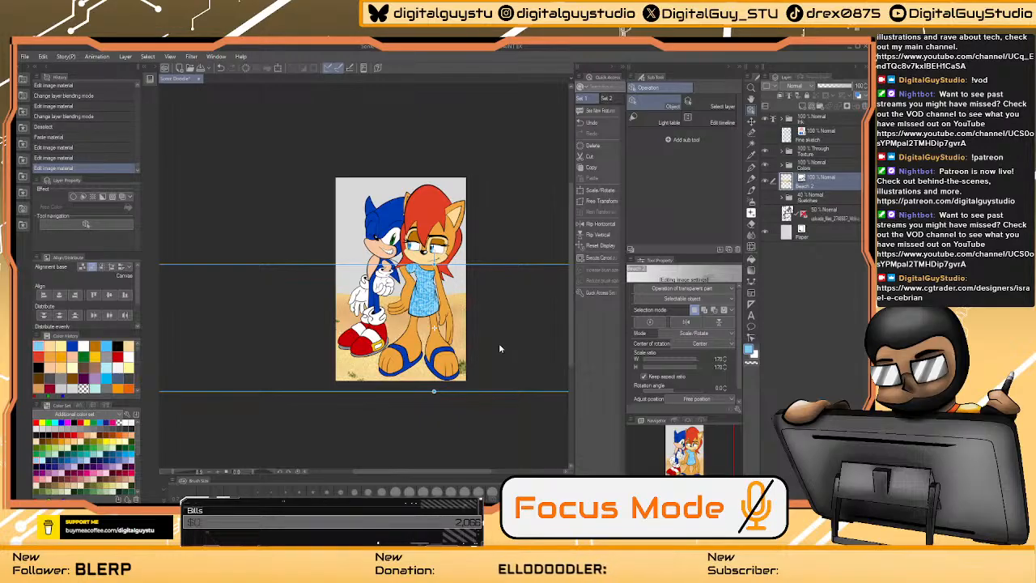
# - Create a layer folder above the beach layer and name it Background
pyautogui.click(824, 106)
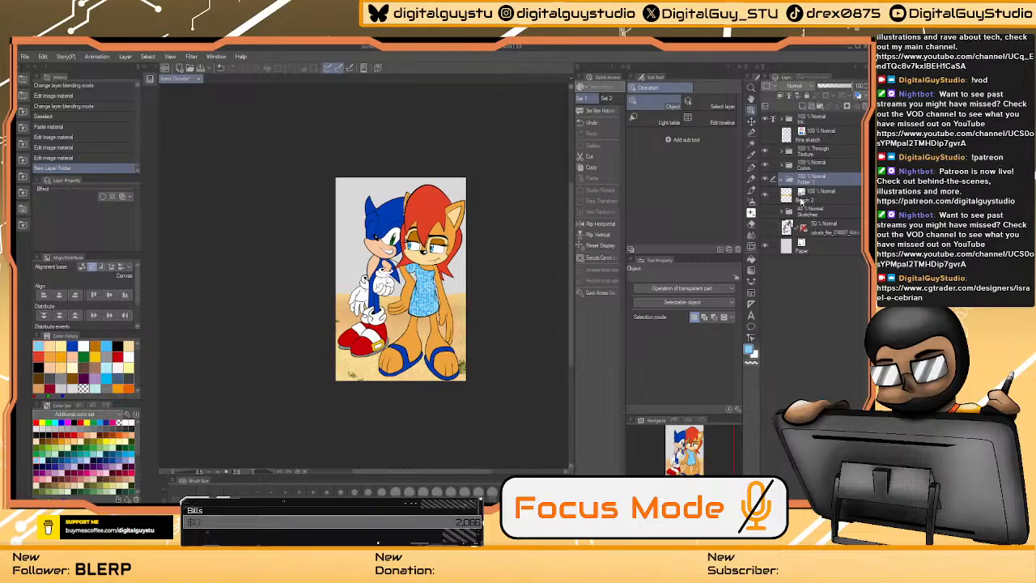
pyautogui.press('Return')
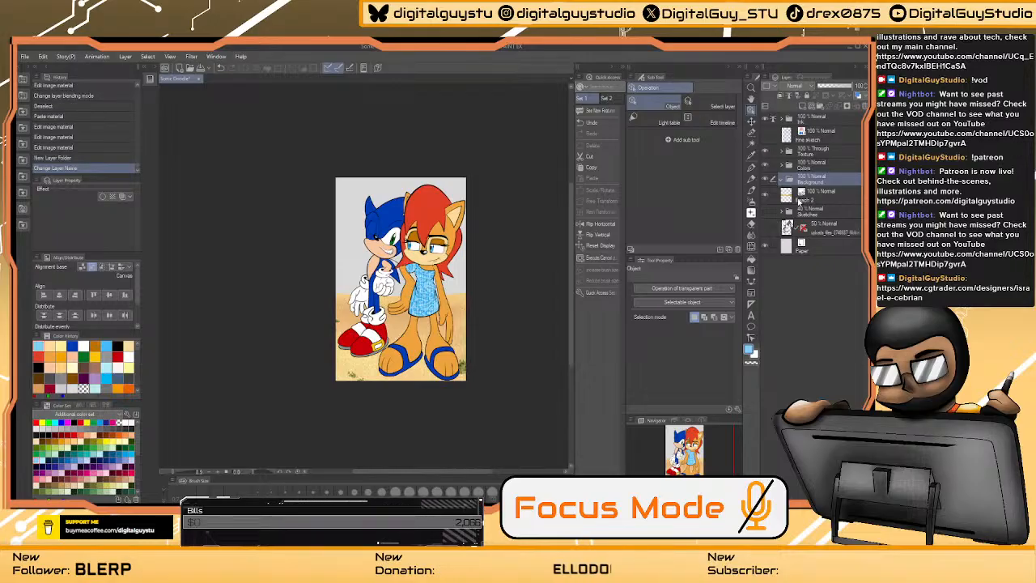
# - On the Base layer, fill the uncolored gap in Sonic's quills beside Sally's hair with the blue sampled from his head
pyautogui.click(789, 166)
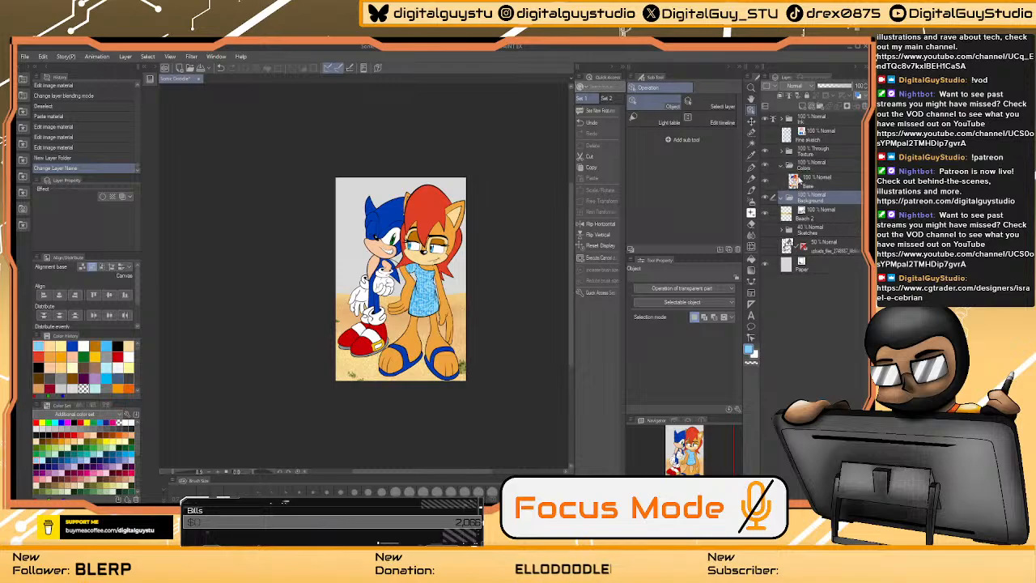
pyautogui.click(796, 186)
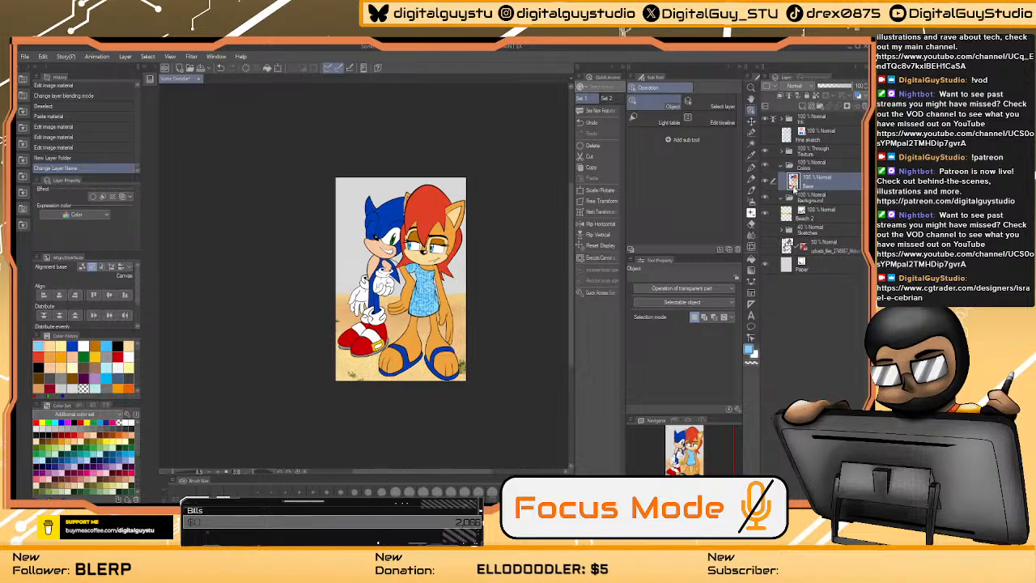
pyautogui.keyDown('alt'); pyautogui.click(397, 217); pyautogui.keyUp('alt')
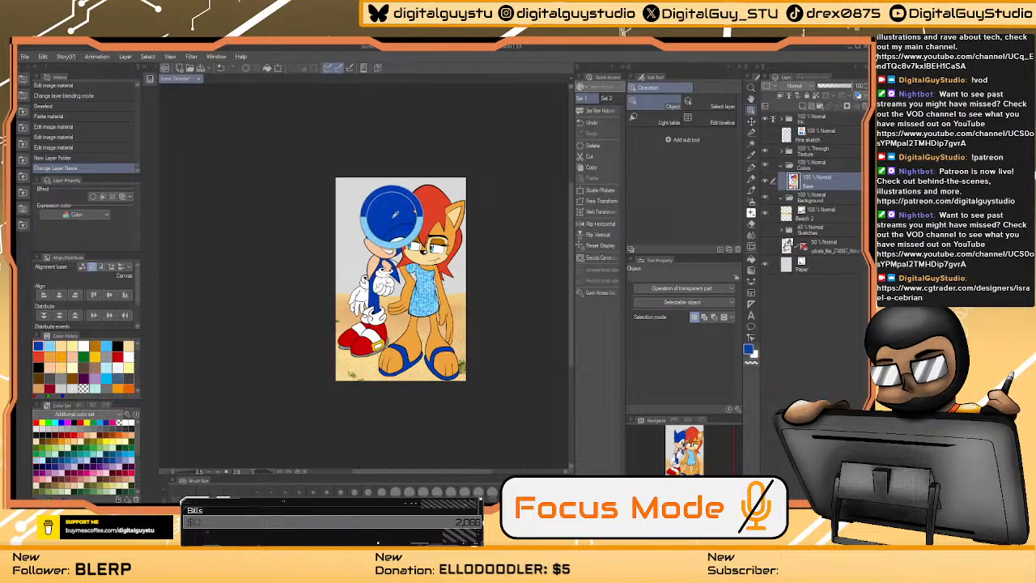
pyautogui.press('g')
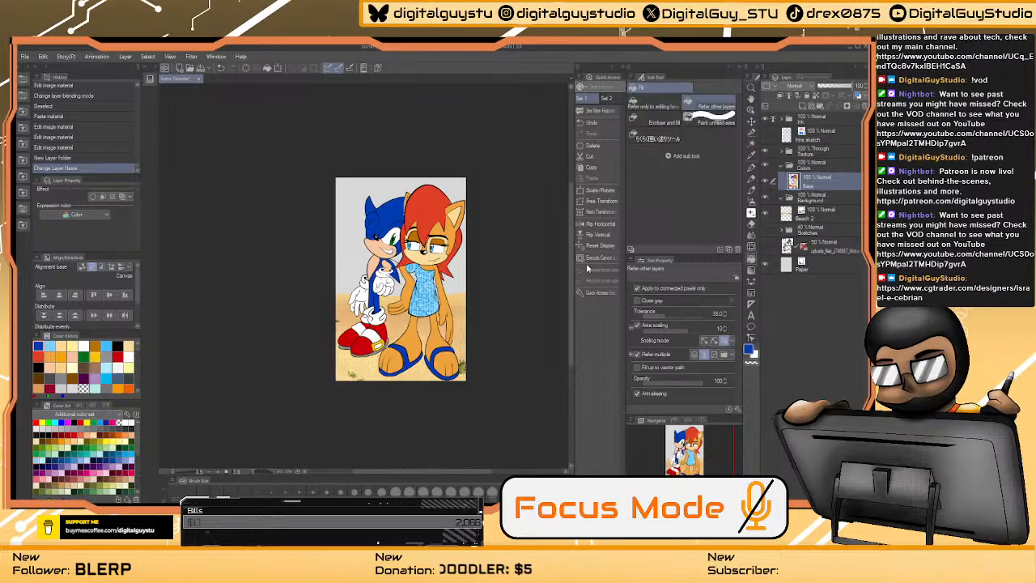
pyautogui.click(400, 253)
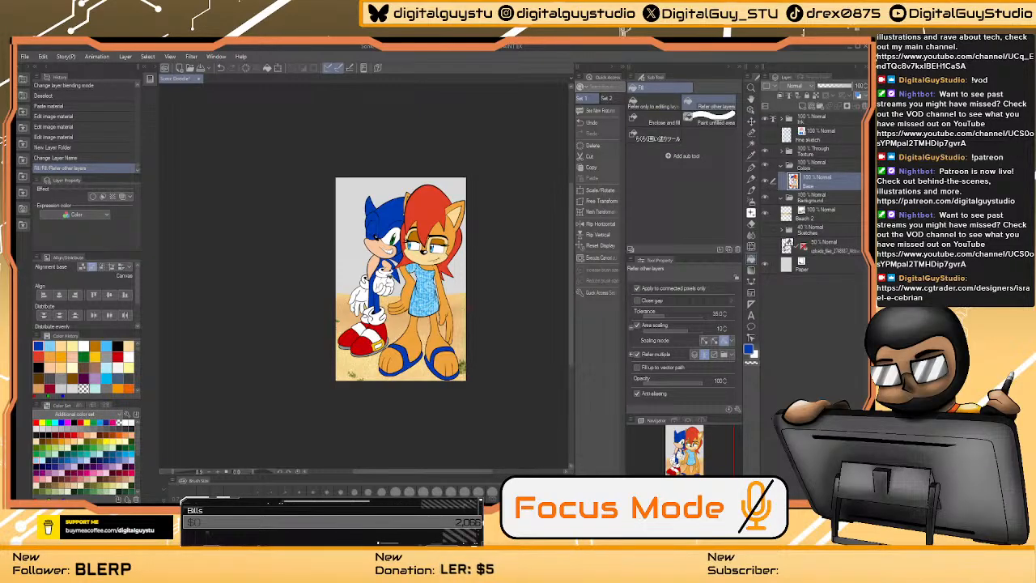
pyautogui.scroll(8, 401, 254)
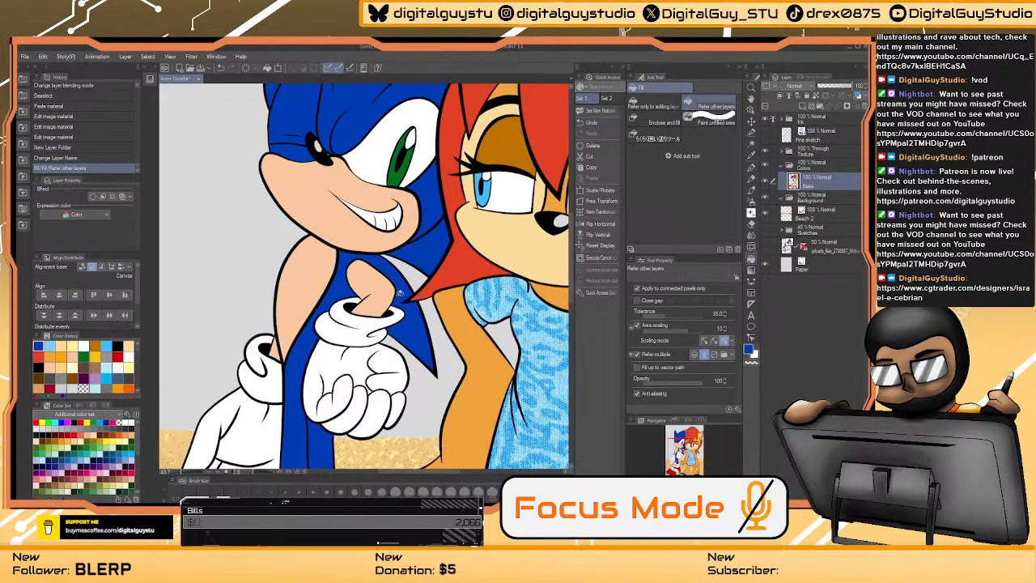
pyautogui.moveTo(413, 253); pyautogui.dragTo(439, 180)
pyautogui.moveTo(421, 300); pyautogui.dragTo(335, 538)
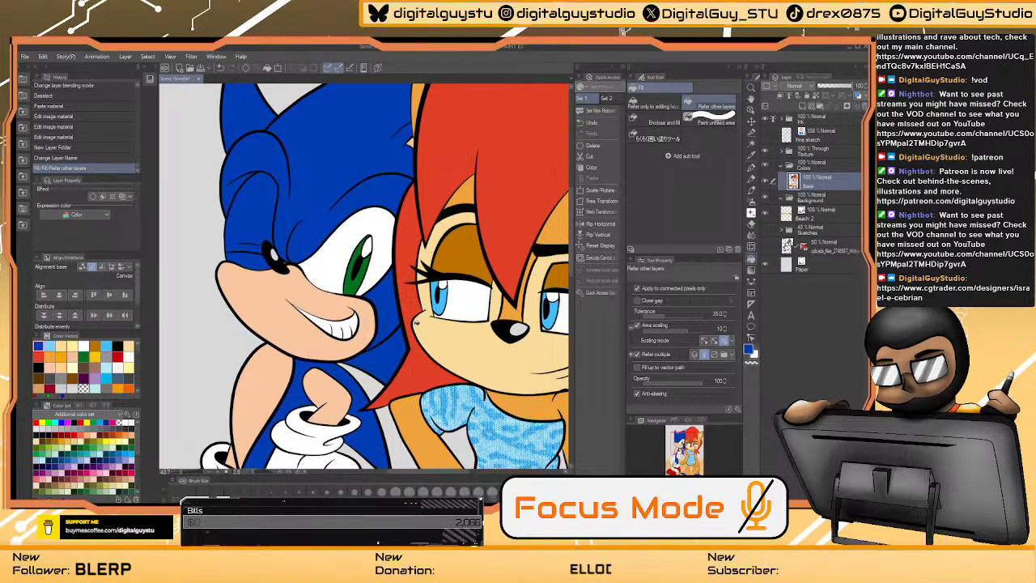
pyautogui.hotkey('ctrl', '0')
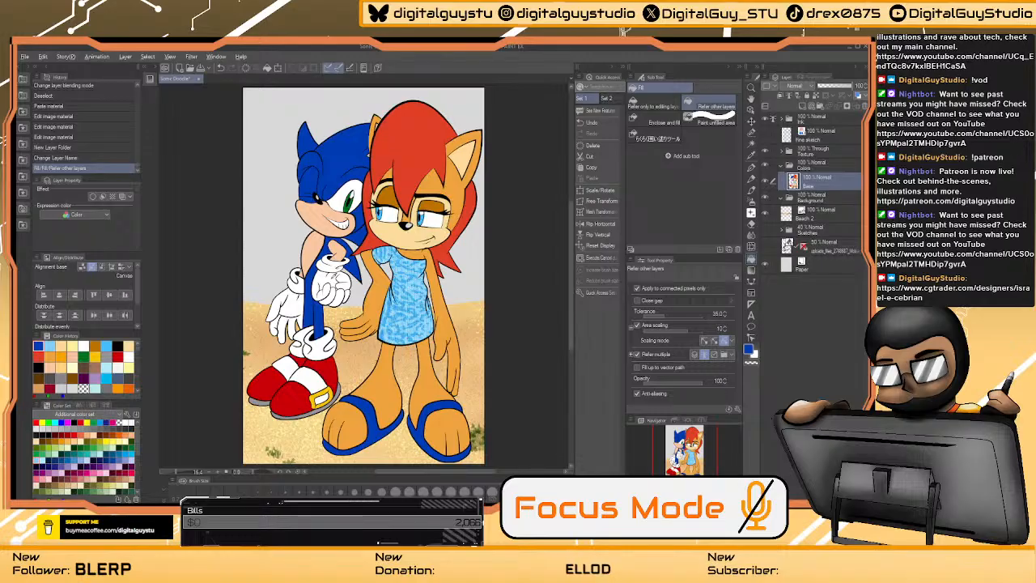
# - Fill the white of Sonic's partly hidden eye with the white sampled from his glove
pyautogui.keyDown('alt'); pyautogui.click(331, 279); pyautogui.keyUp('alt')
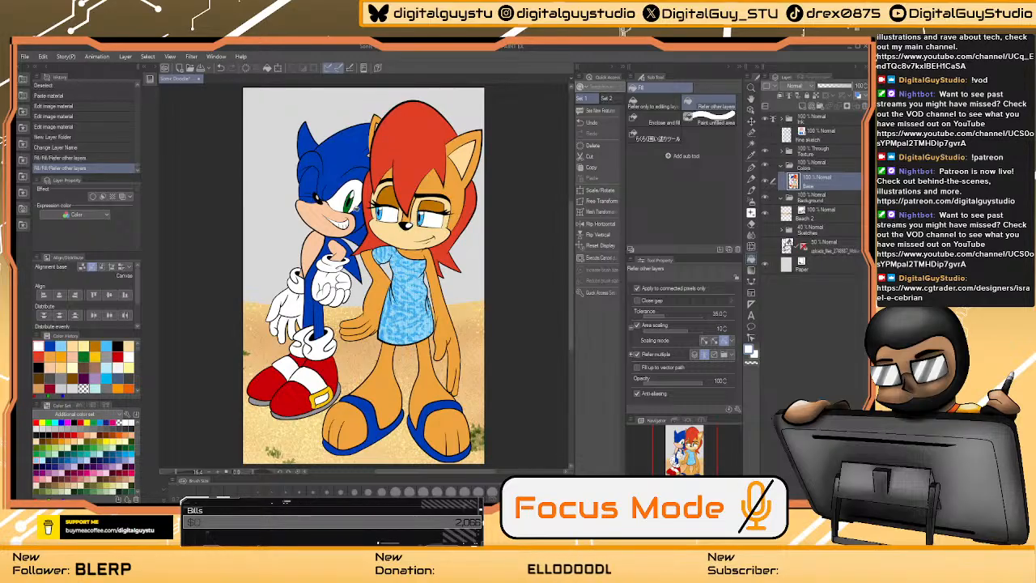
pyautogui.scroll(5, 320, 178)
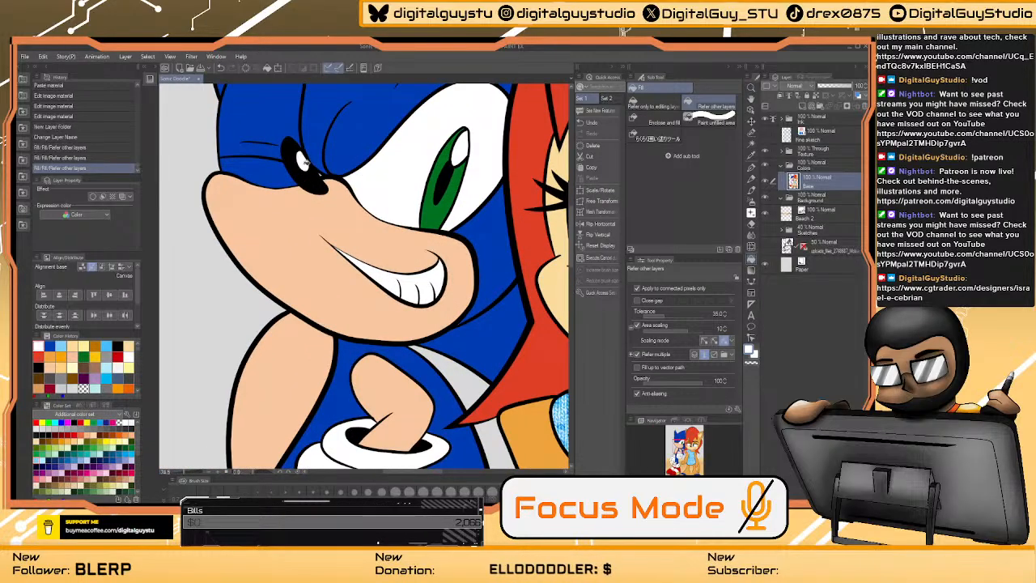
pyautogui.scroll(-1, 409, 271)
pyautogui.scroll(-6, 409, 271)
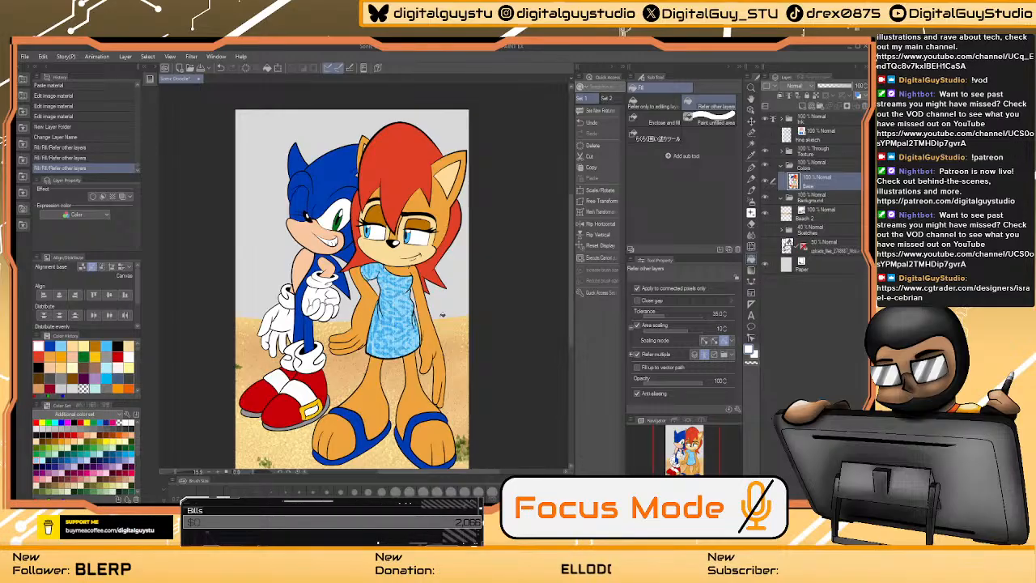
# - Search the material library for "ocean" and place the Ocean layer set beneath the Beach 2 layer
pyautogui.click(814, 209)
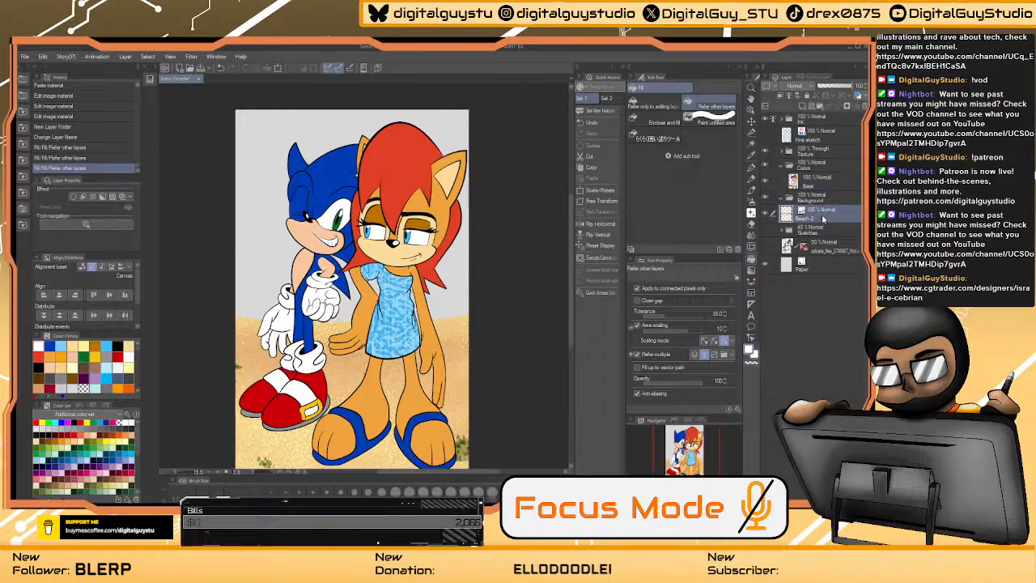
pyautogui.click(22, 79)
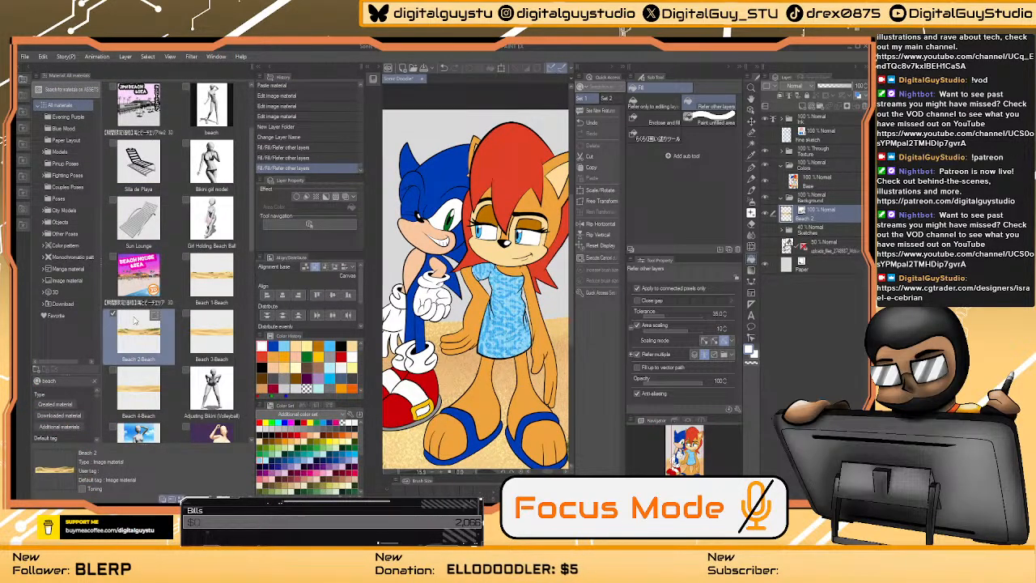
pyautogui.scroll(-1, 251, 225)
pyautogui.scroll(-2, 251, 225)
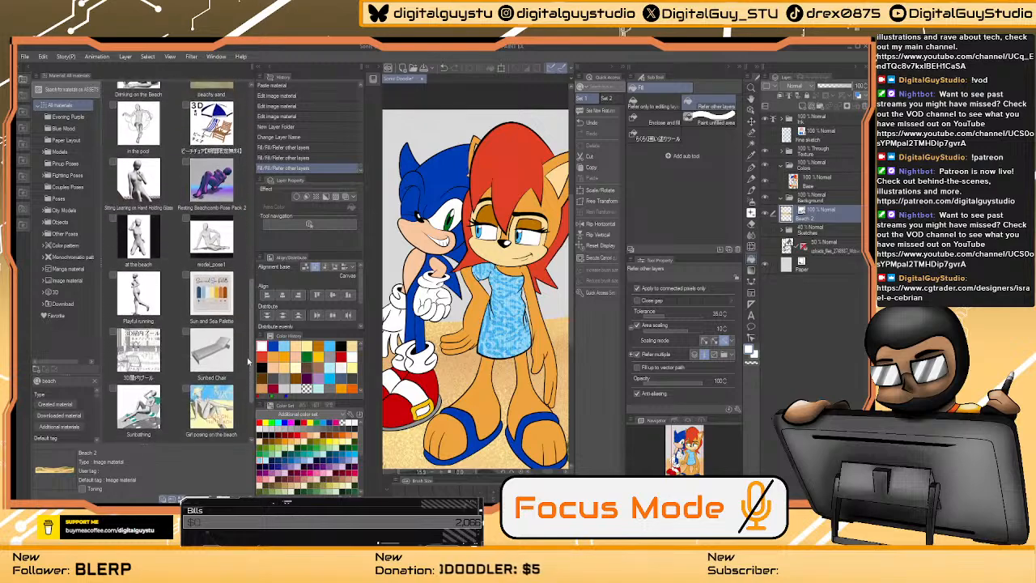
pyautogui.scroll(5, 178, 259)
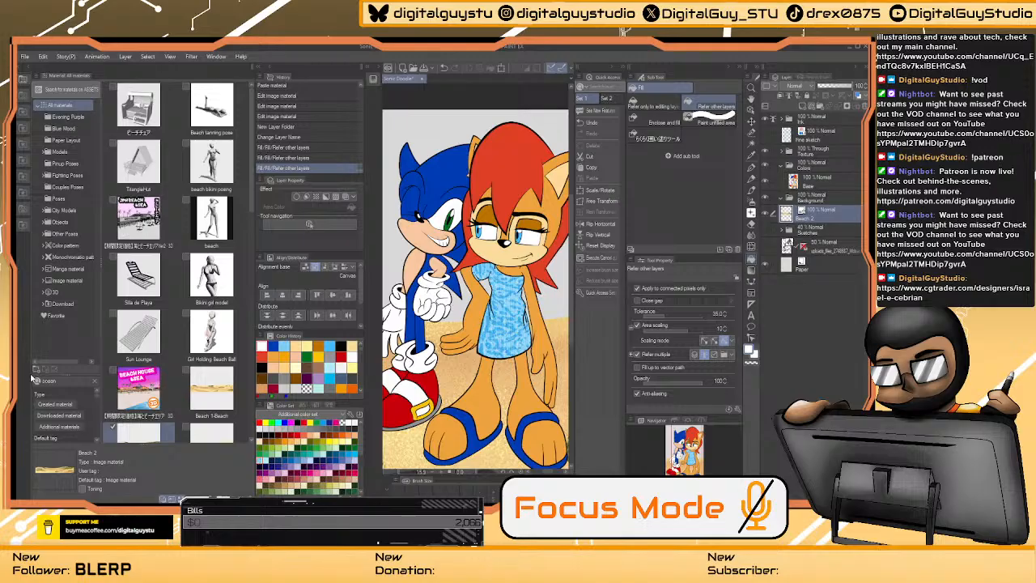
pyautogui.press('Return')
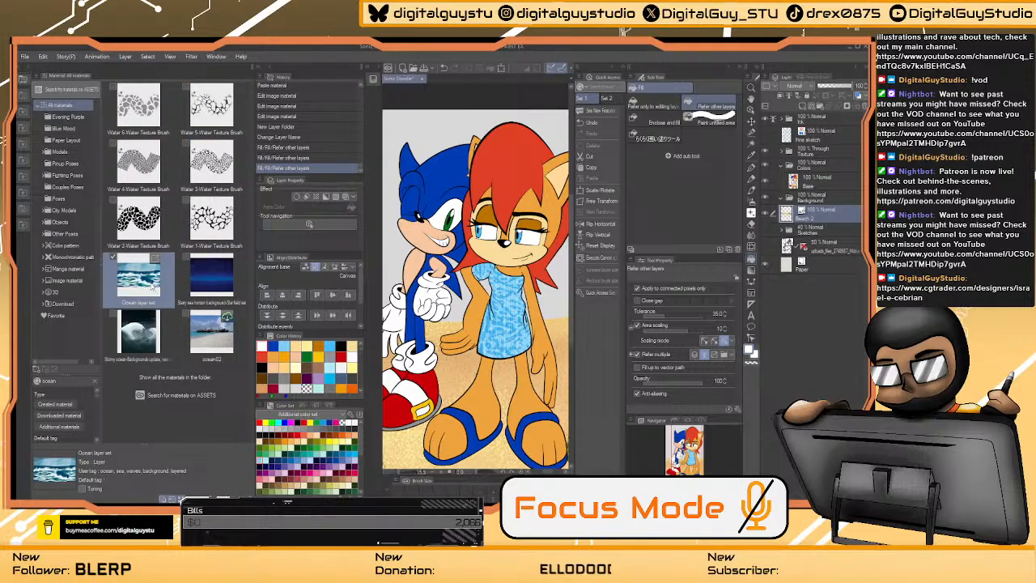
pyautogui.click(144, 334)
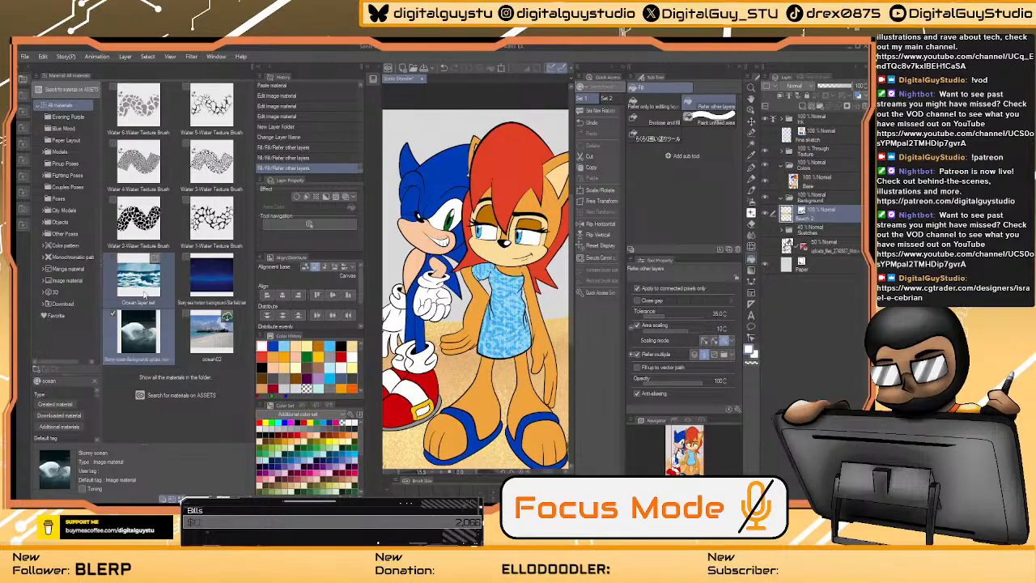
pyautogui.click(143, 292)
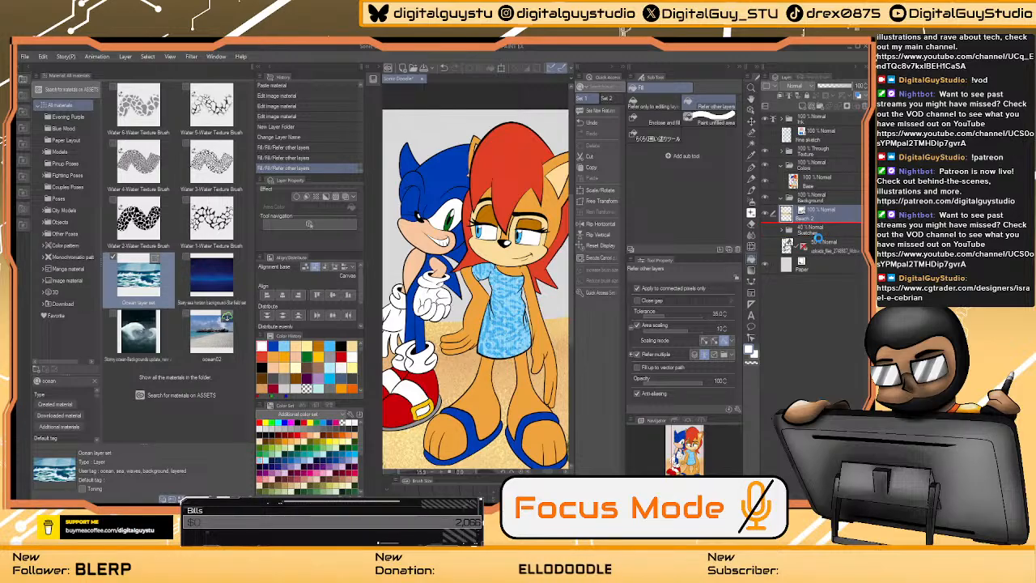
pyautogui.moveTo(817, 237); pyautogui.dragTo(819, 242)
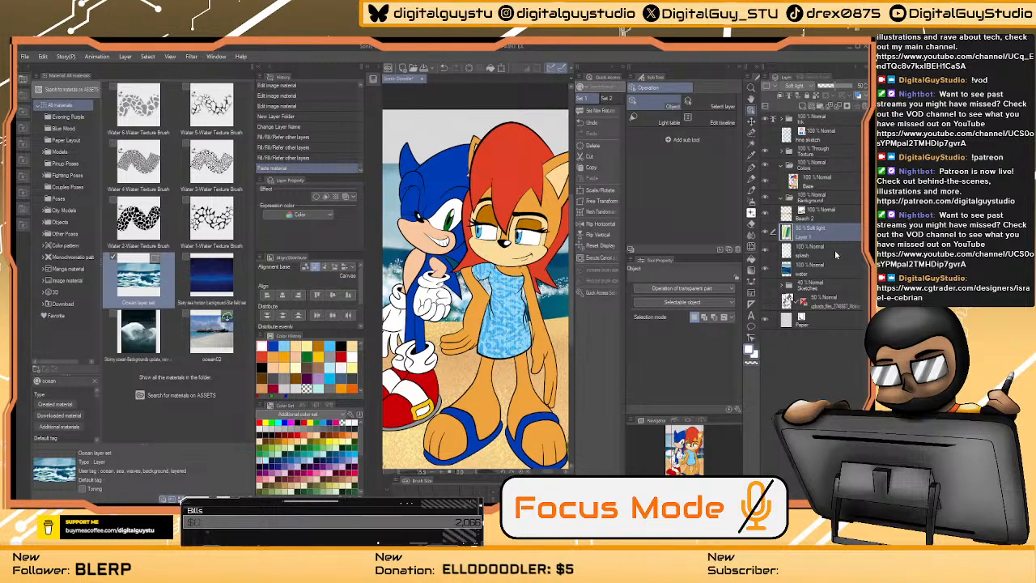
# - Group the ocean layers into a folder named Ocean and collapse it
pyautogui.hotkey('ctrl', 'g')
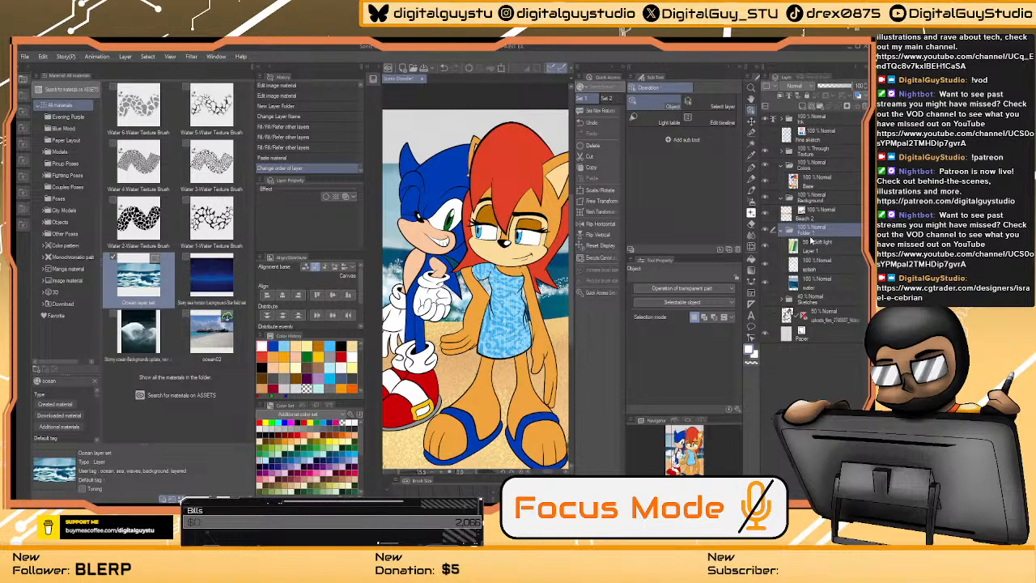
pyautogui.press('Return')
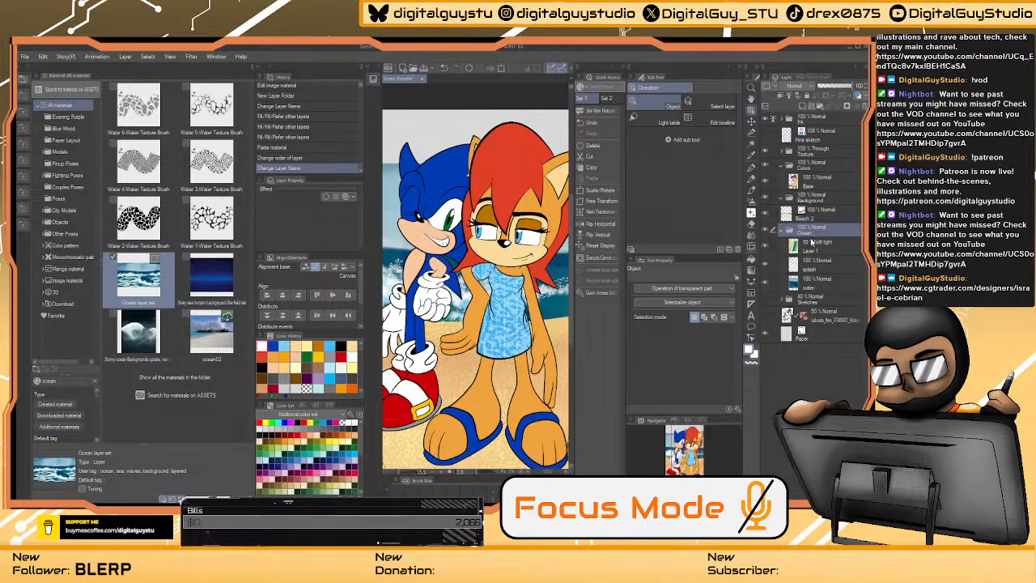
pyautogui.click(784, 231)
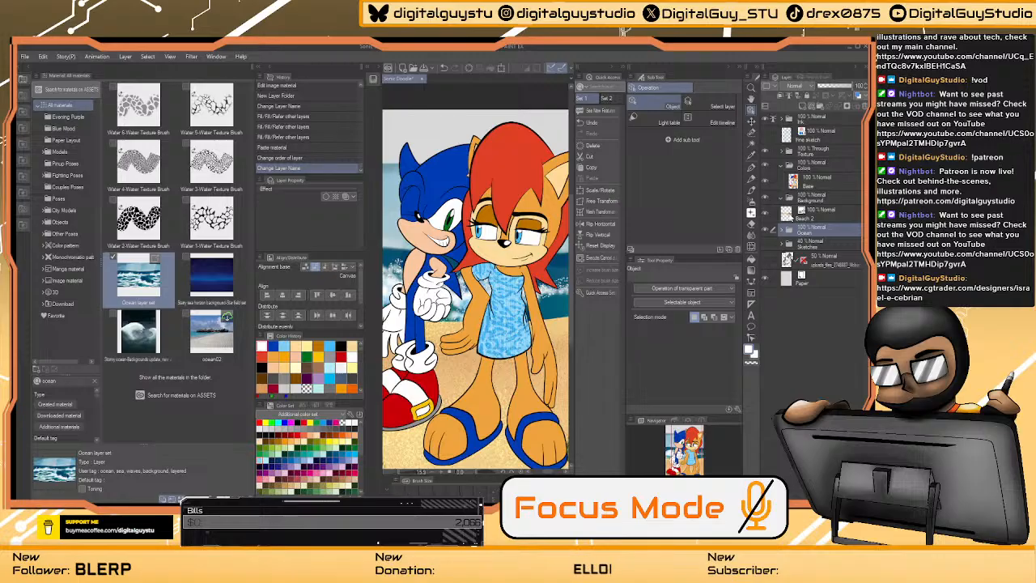
# - Move the Beach 2 layer into the Background folder and close the material library
pyautogui.click(790, 219)
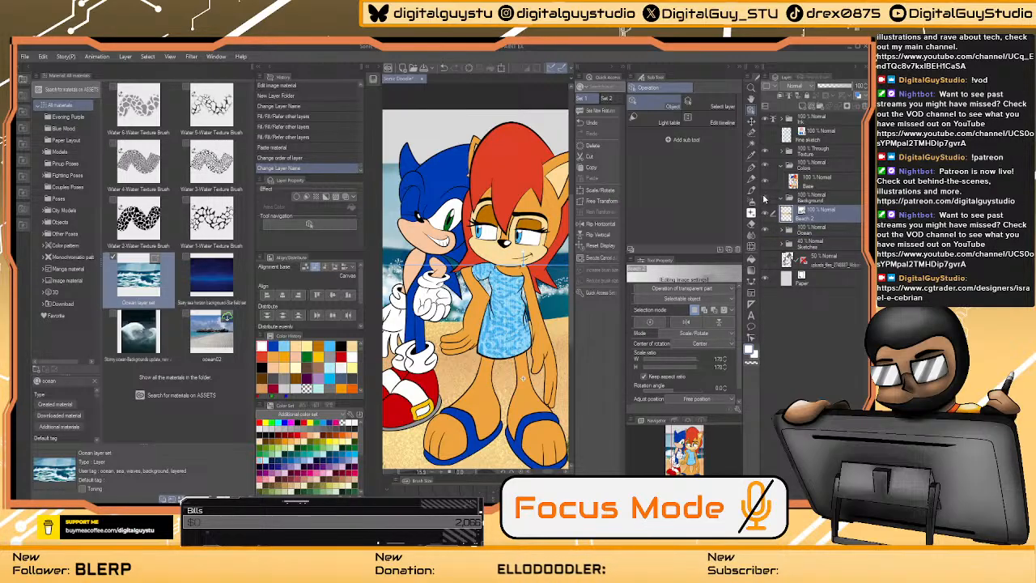
pyautogui.moveTo(788, 221)
pyautogui.mouseDown()
pyautogui.moveTo(801, 209)
pyautogui.moveTo(791, 237)
pyautogui.mouseUp()
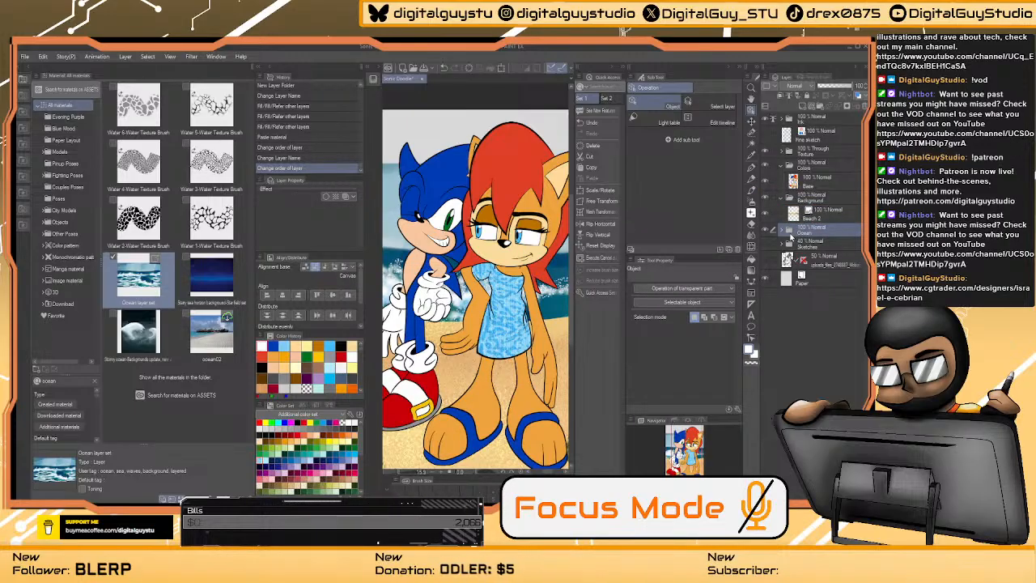
pyautogui.click(25, 79)
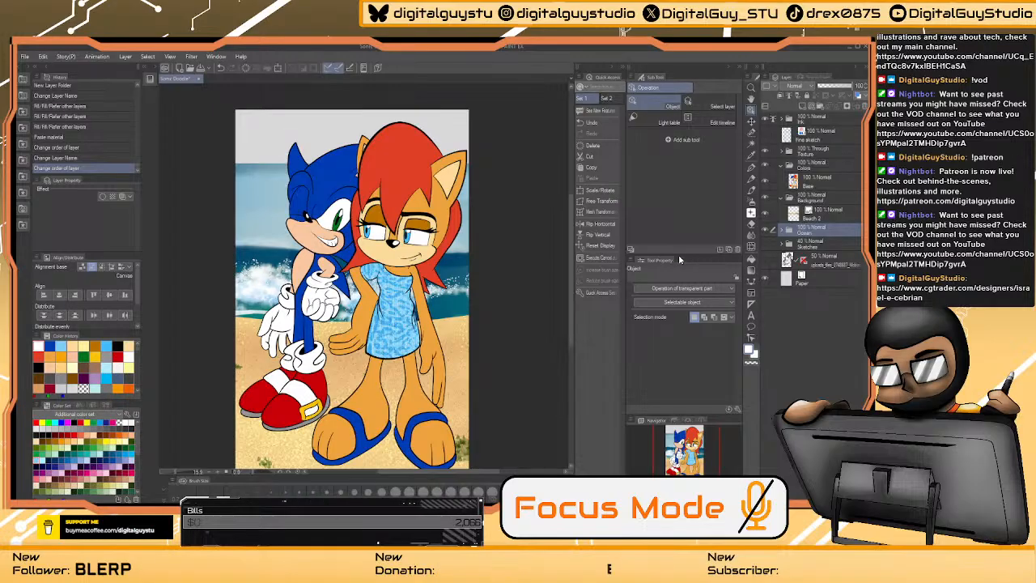
# - Scale down the Ocean folder's artwork proportionally and position it so the waves meet the sand behind the characters
pyautogui.click(782, 233)
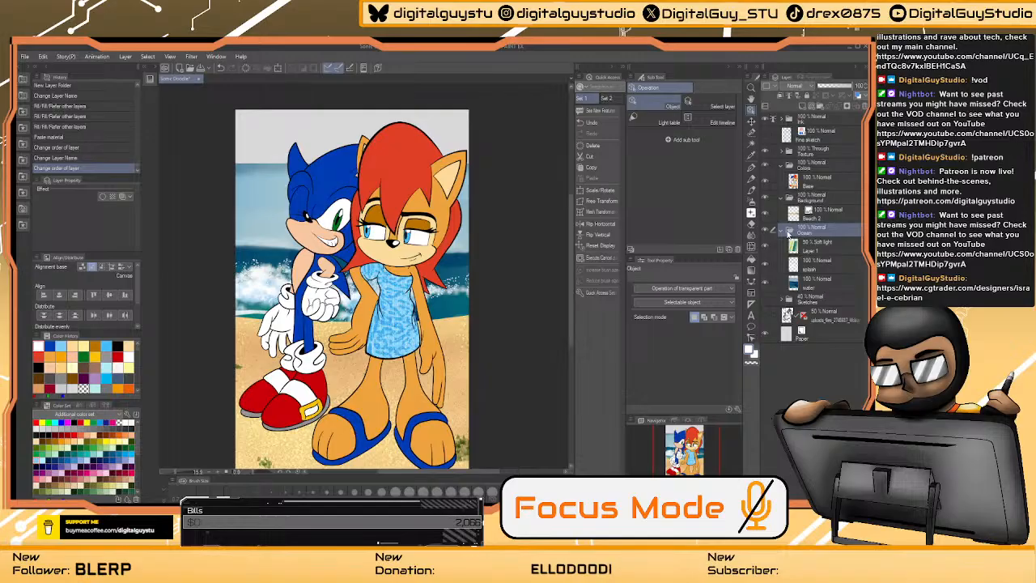
pyautogui.click(784, 233)
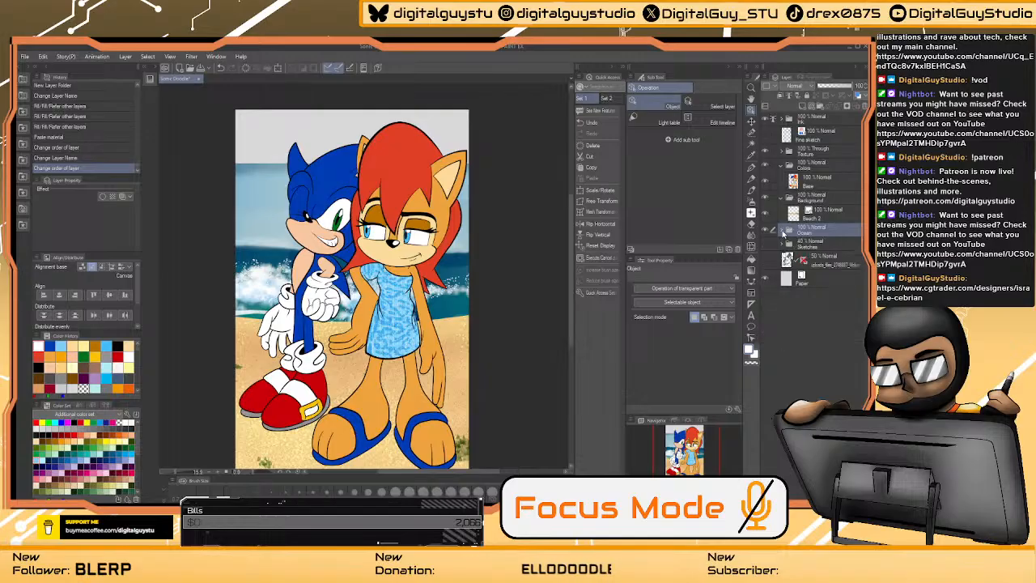
pyautogui.click(279, 69)
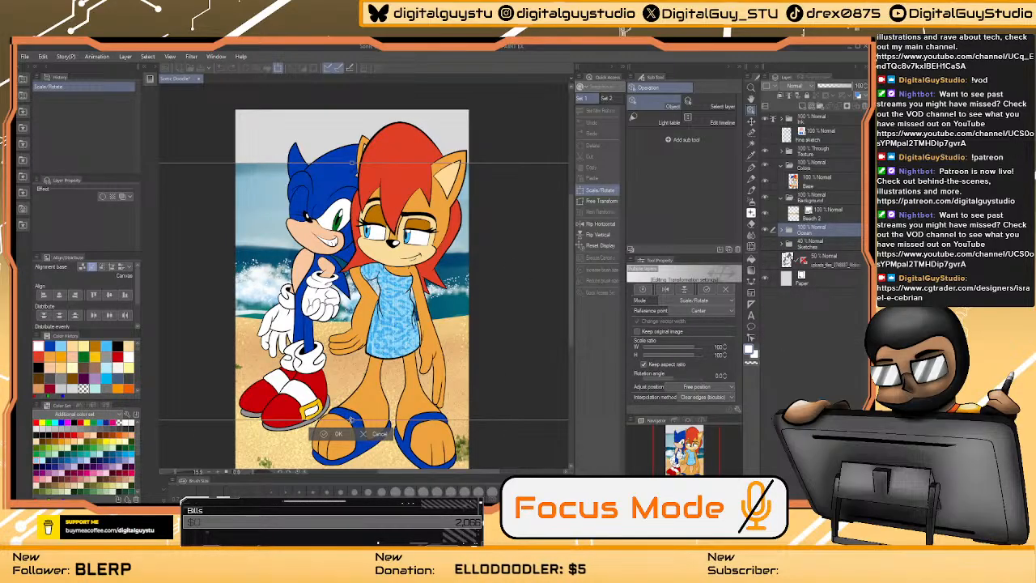
pyautogui.moveTo(353, 419); pyautogui.dragTo(354, 331)
pyautogui.moveTo(466, 278); pyautogui.dragTo(458, 280)
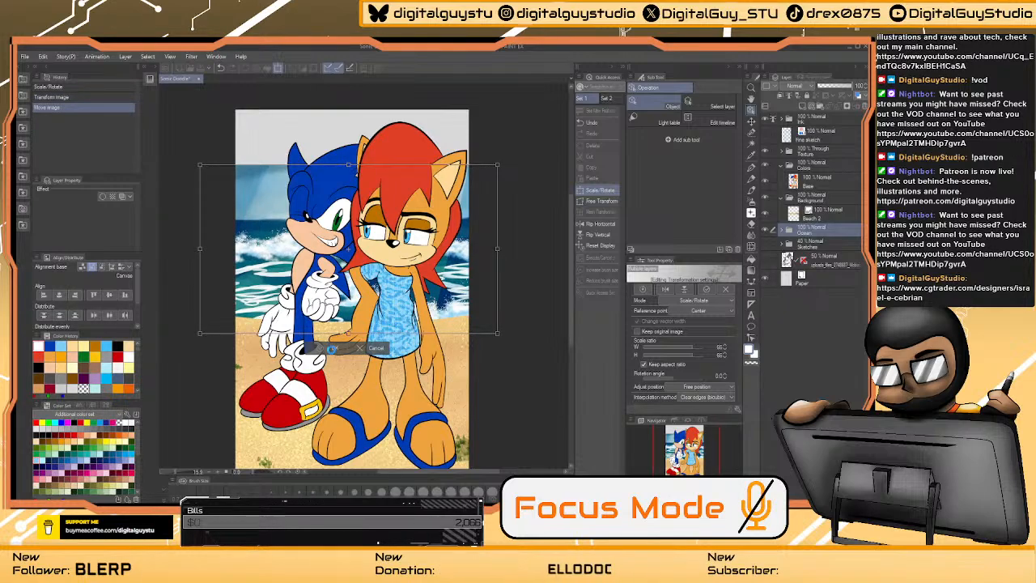
pyautogui.click(331, 348)
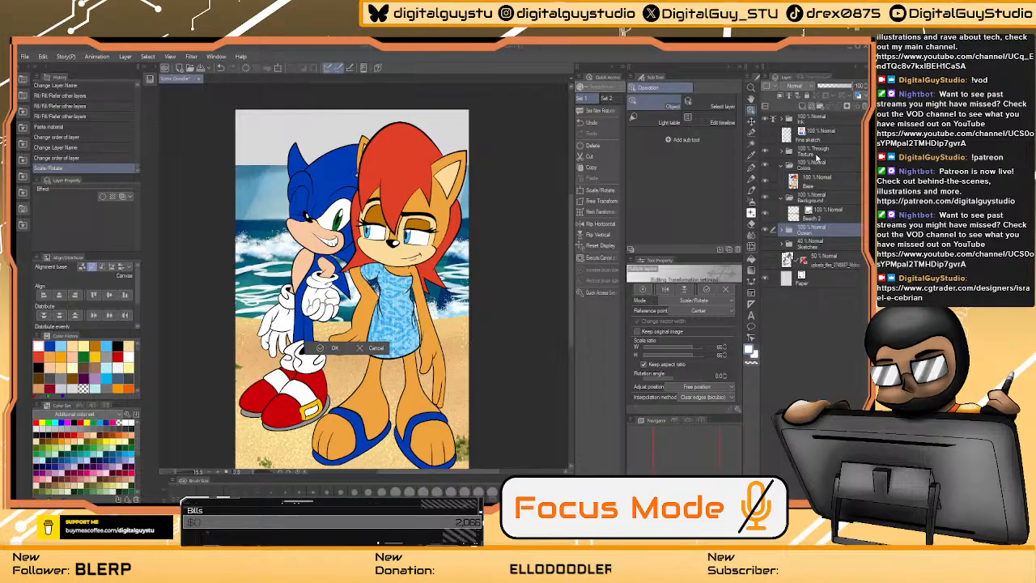
# - Hide the soft light Layer 1 inside the Ocean folder and collapse the folder
pyautogui.click(782, 232)
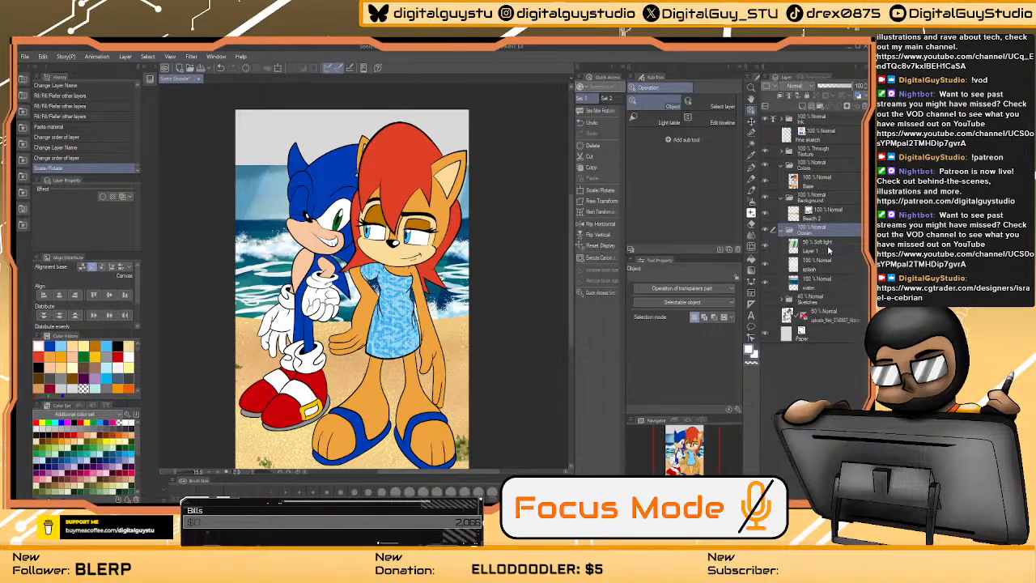
pyautogui.click(819, 247)
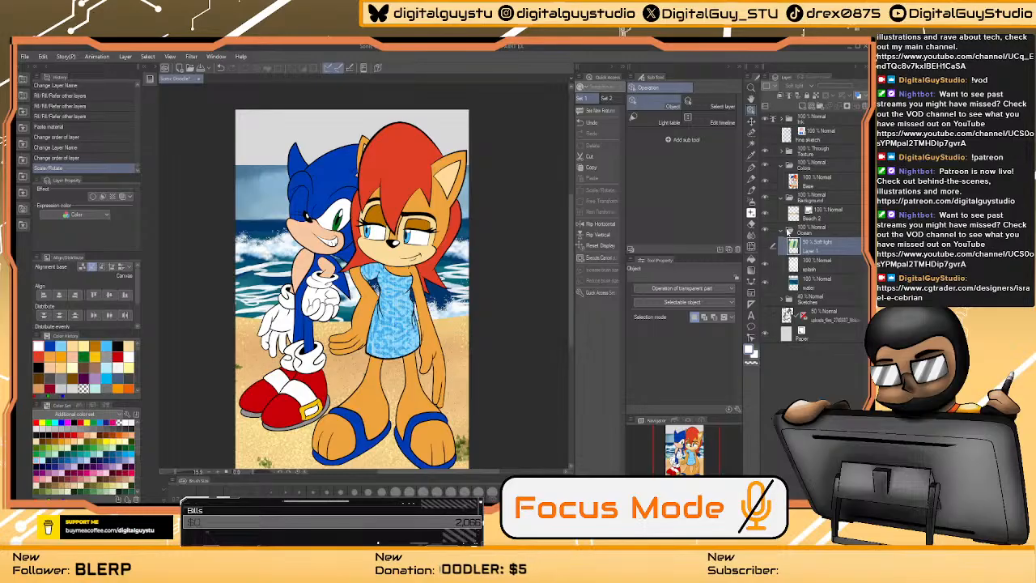
pyautogui.click(783, 232)
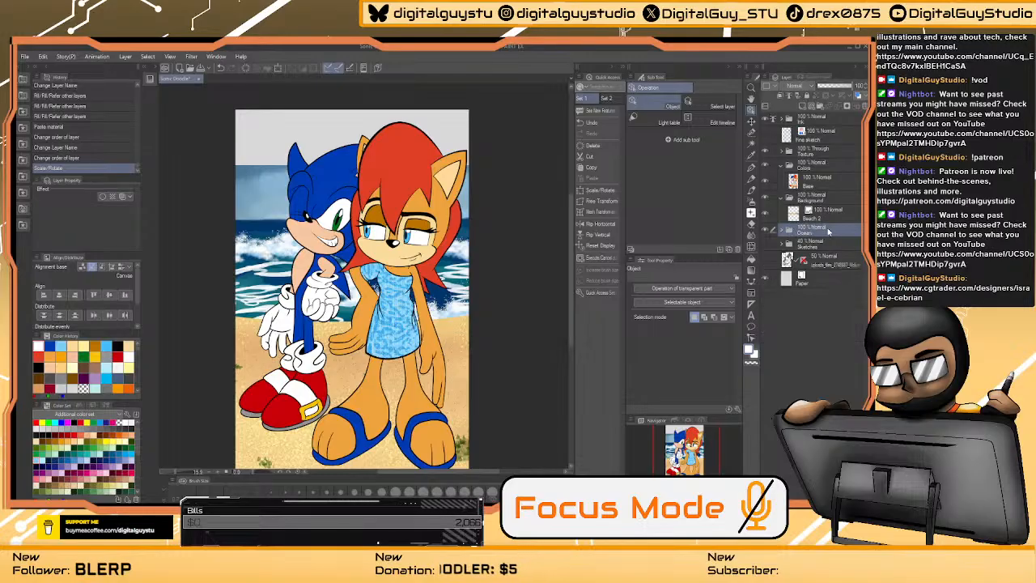
# - Add a layer mask to the Ocean folder and erase the sky above the horizon with the Soft eraser
pyautogui.click(845, 111)
pyautogui.click(752, 226)
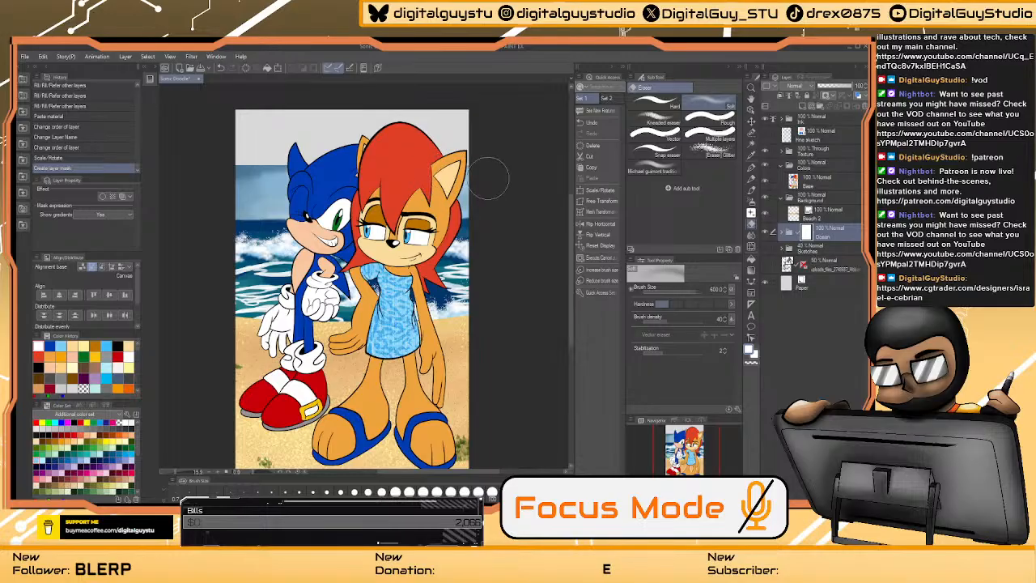
pyautogui.moveTo(441, 201); pyautogui.dragTo(251, 171)
pyautogui.moveTo(251, 172)
pyautogui.mouseDown()
pyautogui.moveTo(487, 204)
pyautogui.moveTo(251, 169)
pyautogui.moveTo(311, 169)
pyautogui.moveTo(243, 168)
pyautogui.mouseUp()
pyautogui.moveTo(243, 170)
pyautogui.mouseDown()
pyautogui.moveTo(288, 171)
pyautogui.moveTo(218, 171)
pyautogui.moveTo(316, 158)
pyautogui.moveTo(230, 191)
pyautogui.moveTo(313, 197)
pyautogui.moveTo(279, 194)
pyautogui.mouseUp()
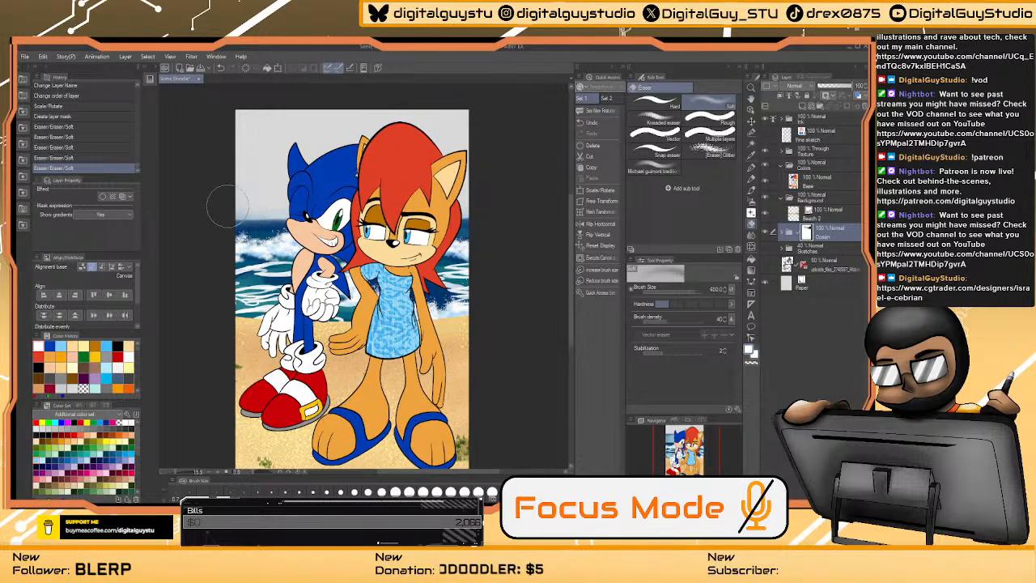
# - Erase the remaining sky above the horizon on the Ocean folder's mask and add a new raster layer below that folder
pyautogui.moveTo(227, 206)
pyautogui.mouseDown()
pyautogui.moveTo(526, 191)
pyautogui.moveTo(416, 206)
pyautogui.moveTo(284, 203)
pyautogui.mouseUp()
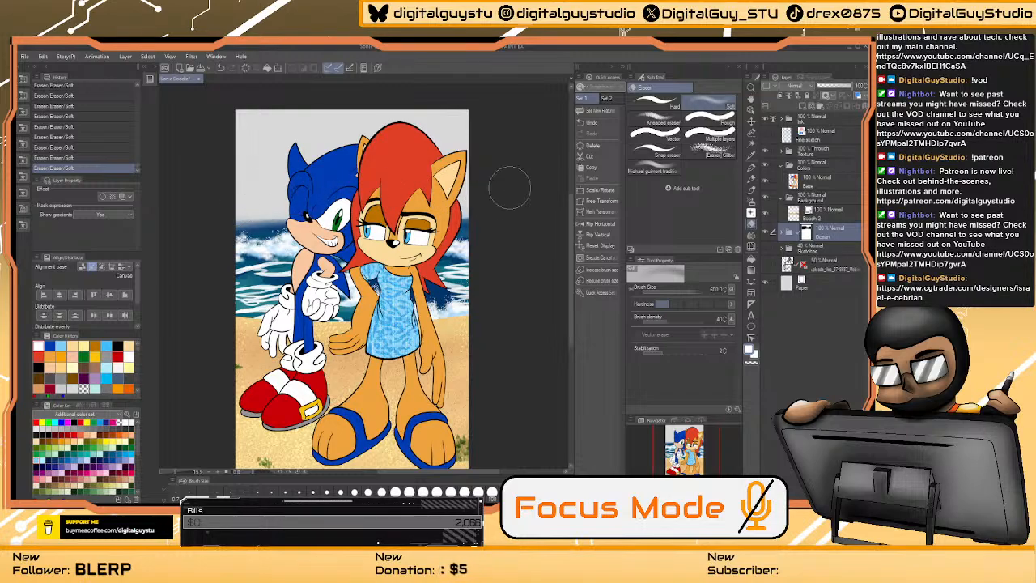
pyautogui.click(809, 106)
pyautogui.moveTo(810, 232); pyautogui.dragTo(801, 258)
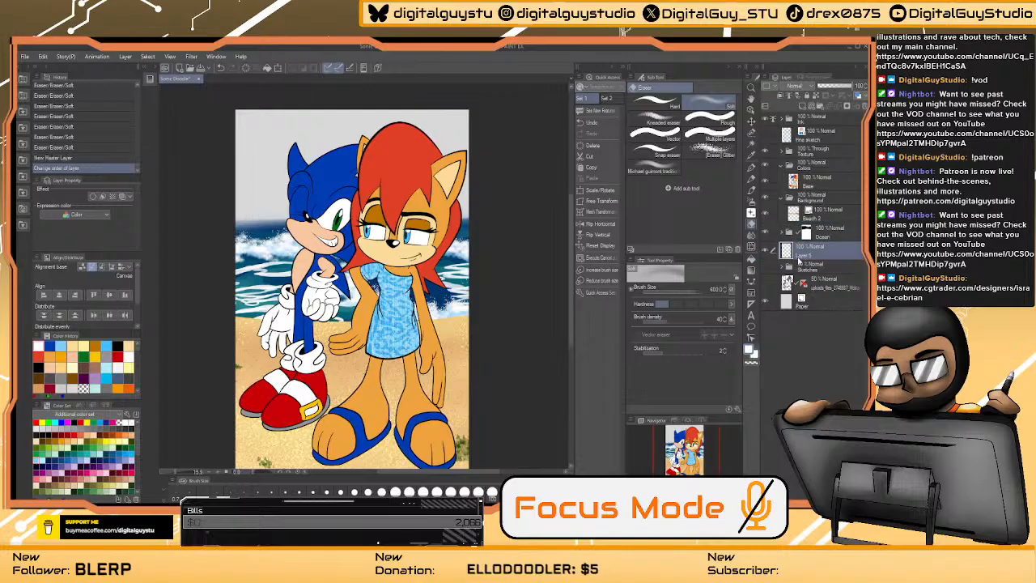
# - Choose the Summer sky gradient for the new raster layer below the Ocean folder
pyautogui.click(752, 274)
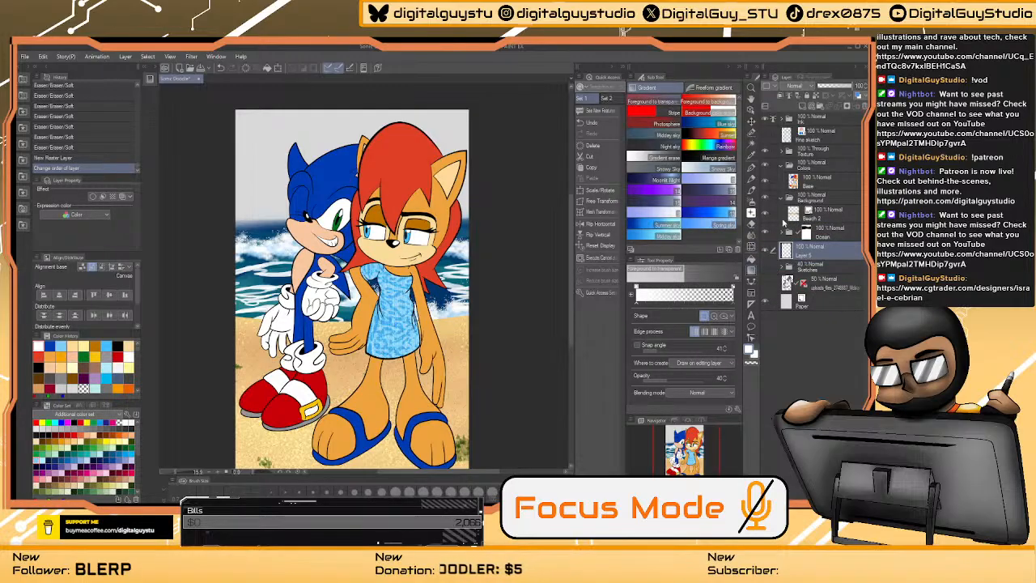
pyautogui.click(667, 227)
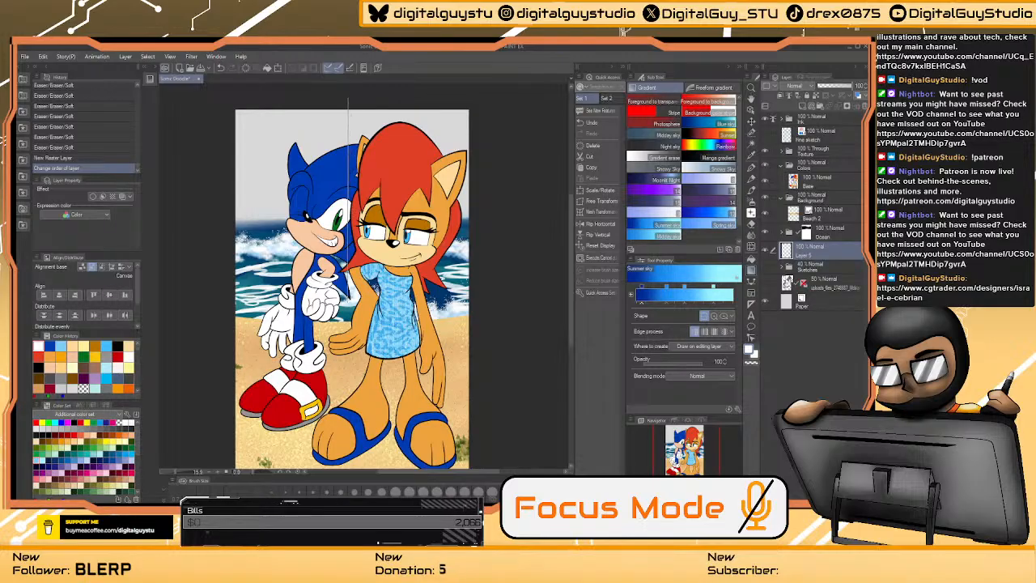
pyautogui.moveTo(348, 352); pyautogui.dragTo(348, 352)
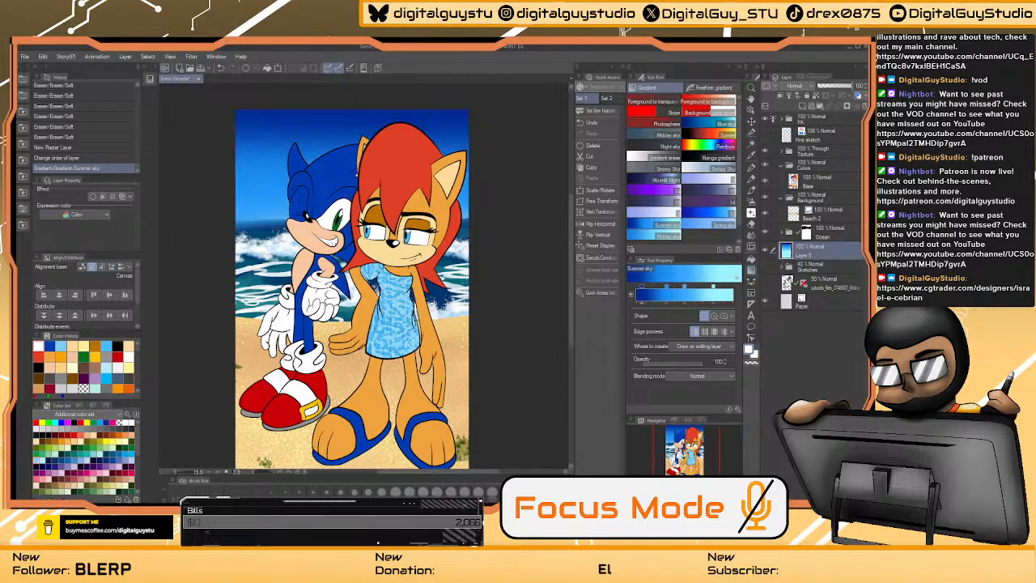
pyautogui.hotkey('ctrl', 'z')
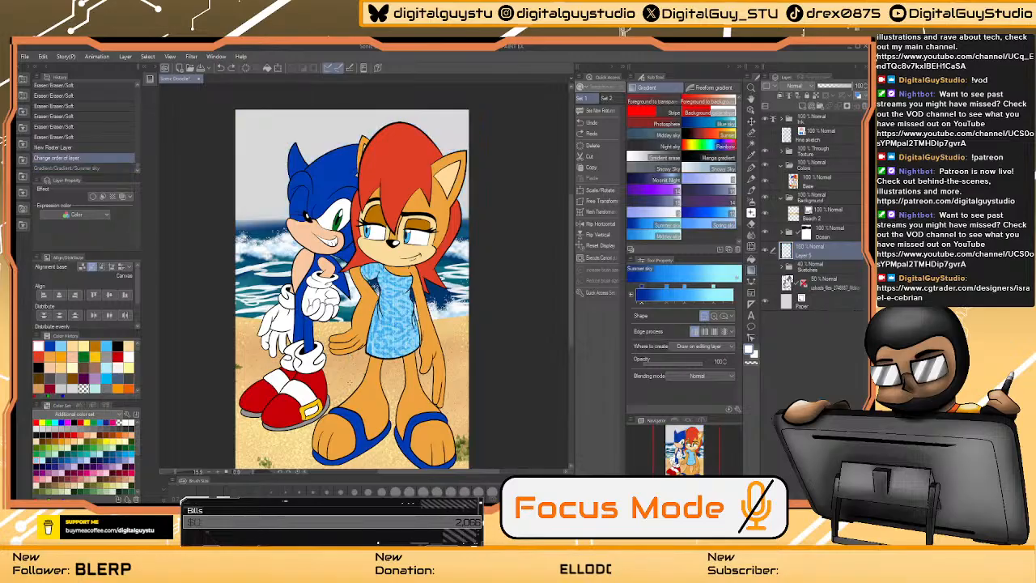
pyautogui.moveTo(348, 373); pyautogui.dragTo(344, 127)
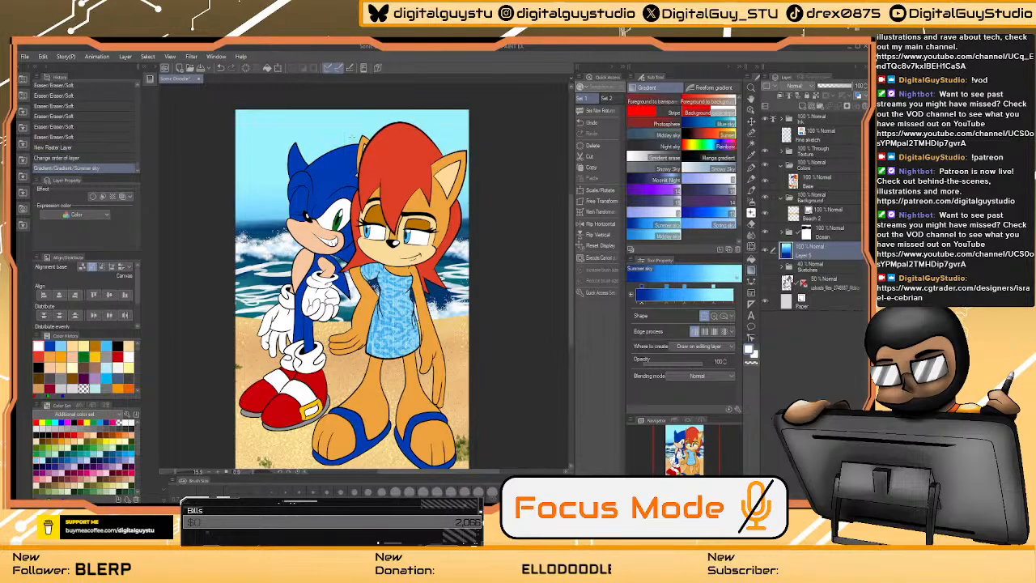
pyautogui.hotkey('ctrl', 'z')
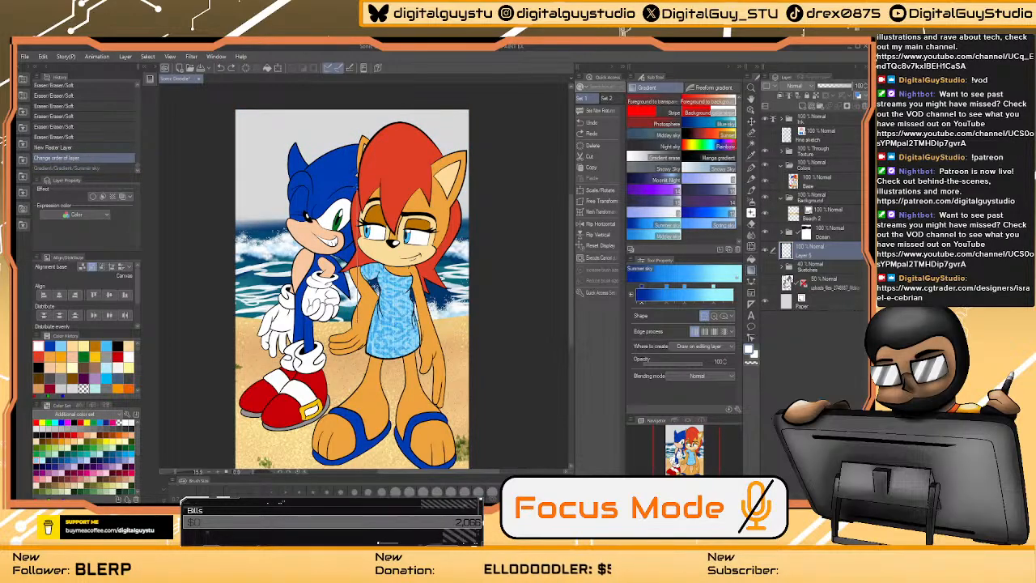
pyautogui.hotkey('ctrl', 'y')
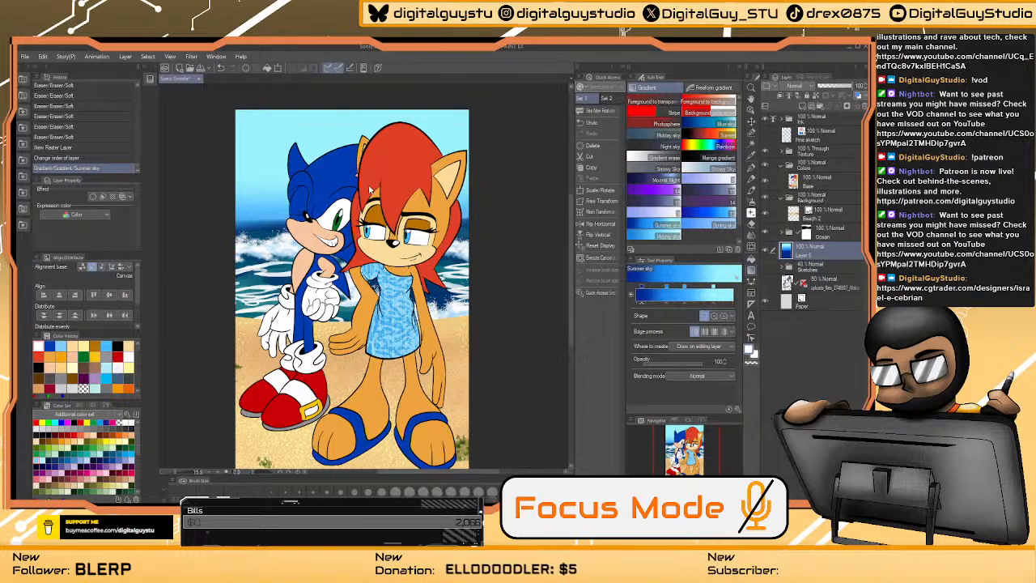
pyautogui.hotkey('ctrl', 'z')
pyautogui.moveTo(358, 267)
pyautogui.mouseDown()
pyautogui.moveTo(359, 88)
pyautogui.moveTo(354, 272)
pyautogui.mouseUp()
pyautogui.hotkey('ctrl', 'z')
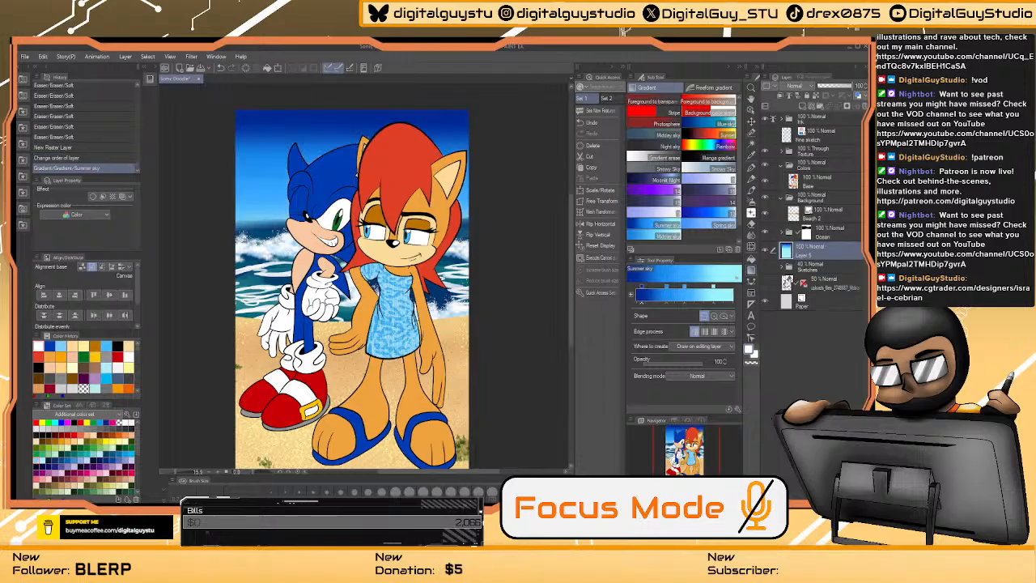
pyautogui.hotkey('ctrl', 'z')
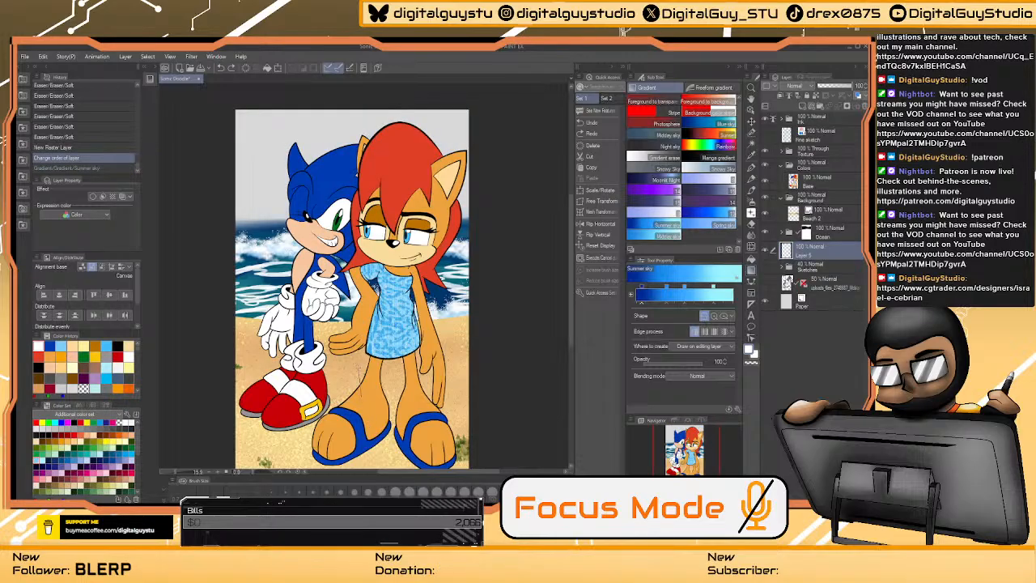
# - Fill the new layer with an upward Summer sky gradient, deeper blue at the horizon and palest at the canvas top
pyautogui.moveTo(357, 103); pyautogui.dragTo(361, 78)
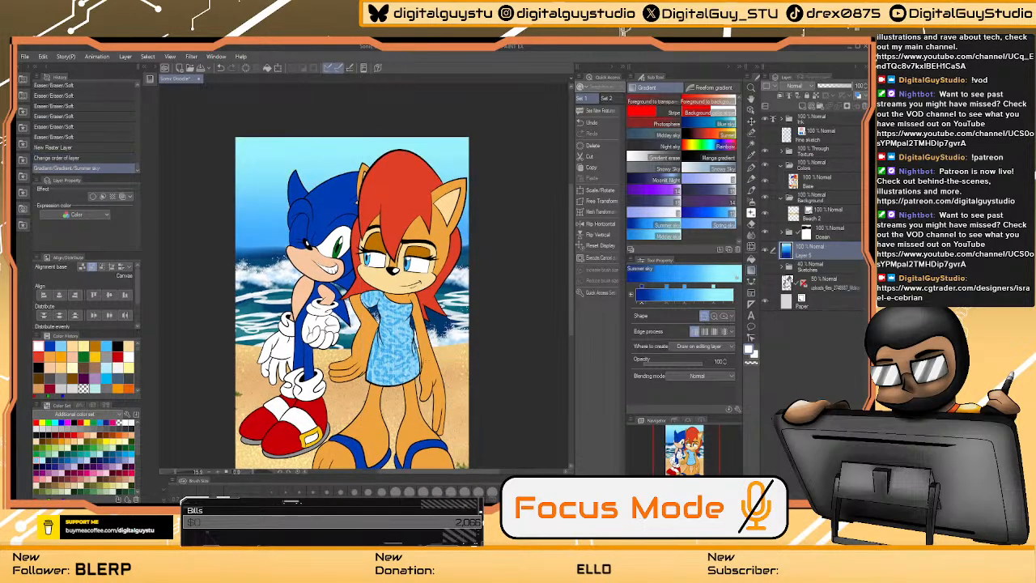
pyautogui.hotkey('ctrl', '0')
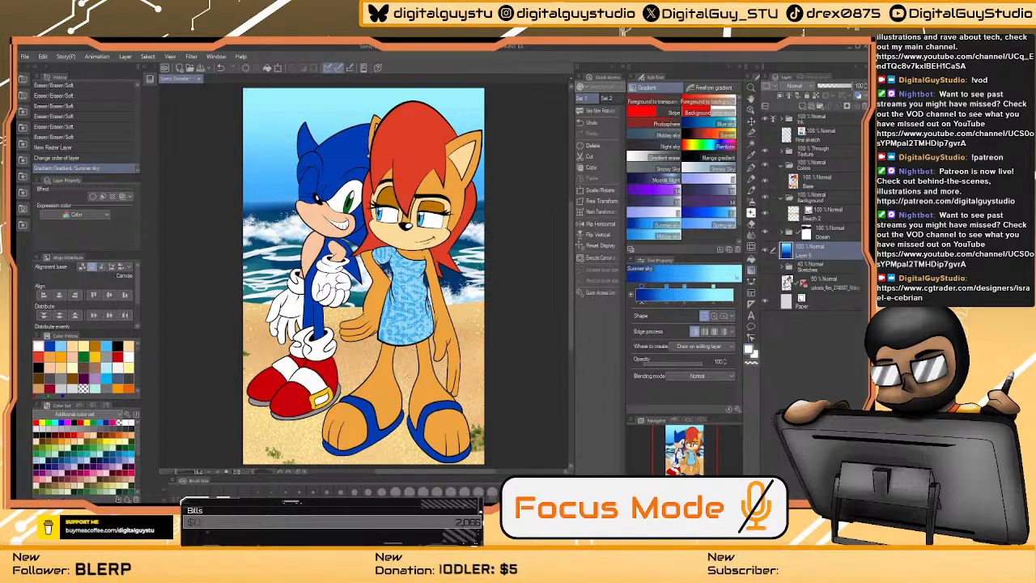
# - Search the material library for "rocks" and look through the brush groups for a suitable rock brush
pyautogui.click(23, 80)
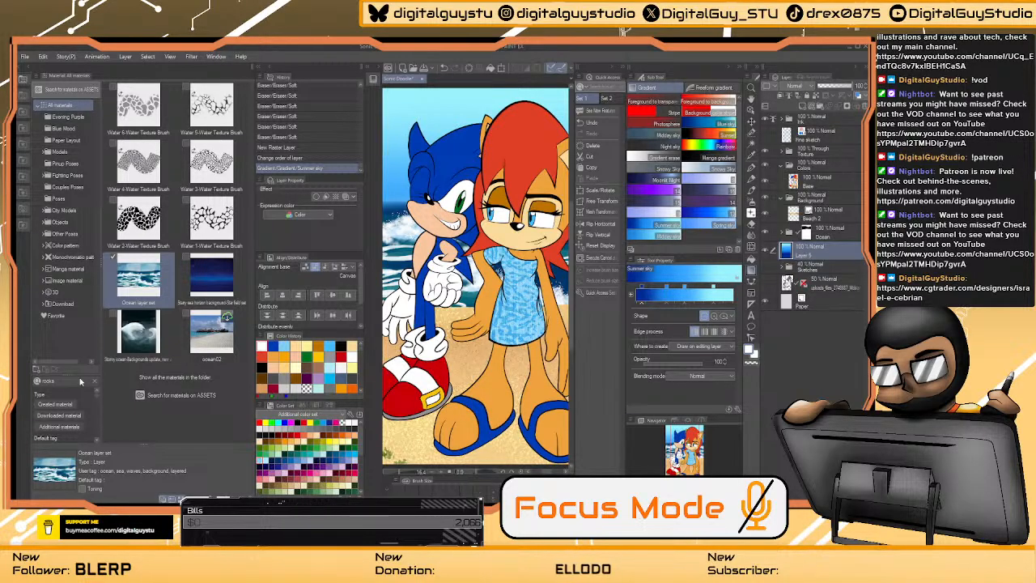
pyautogui.press('Return')
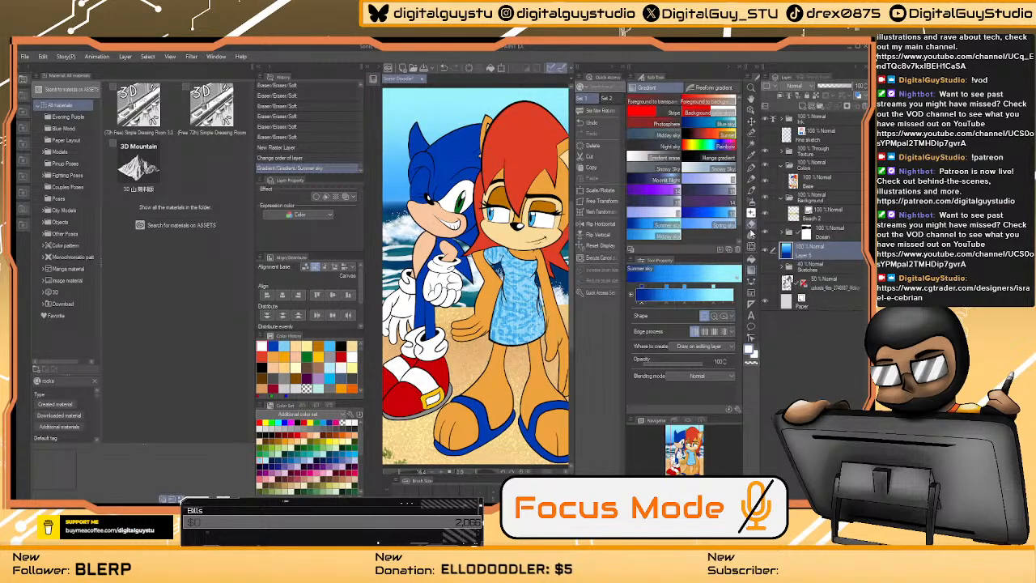
pyautogui.click(751, 215)
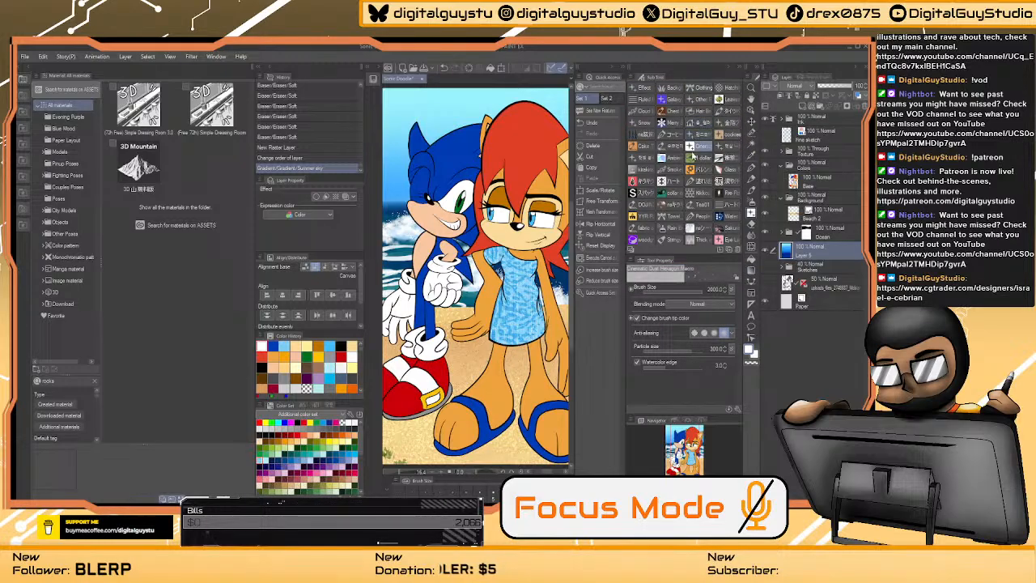
pyautogui.click(751, 191)
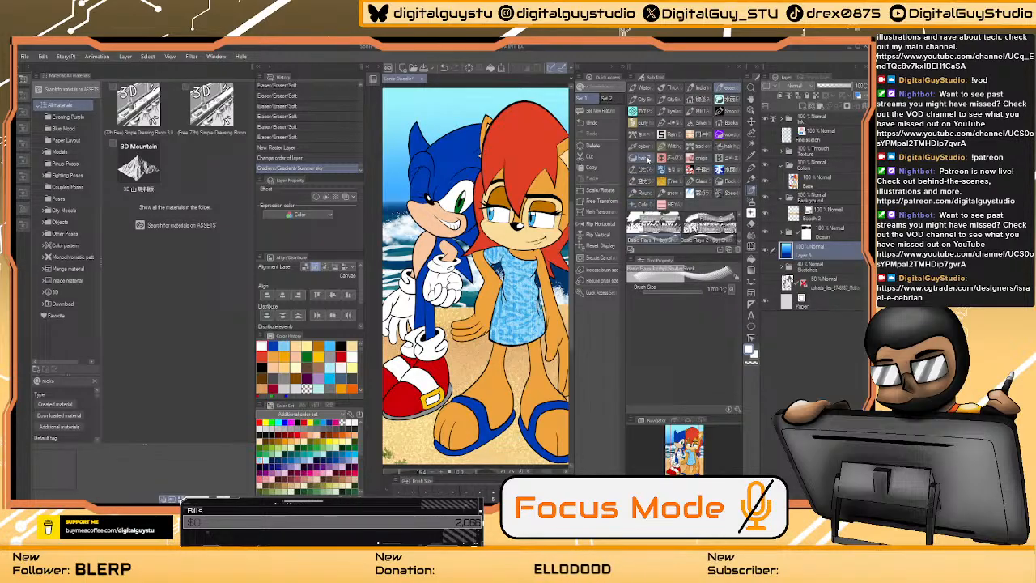
pyautogui.click(647, 161)
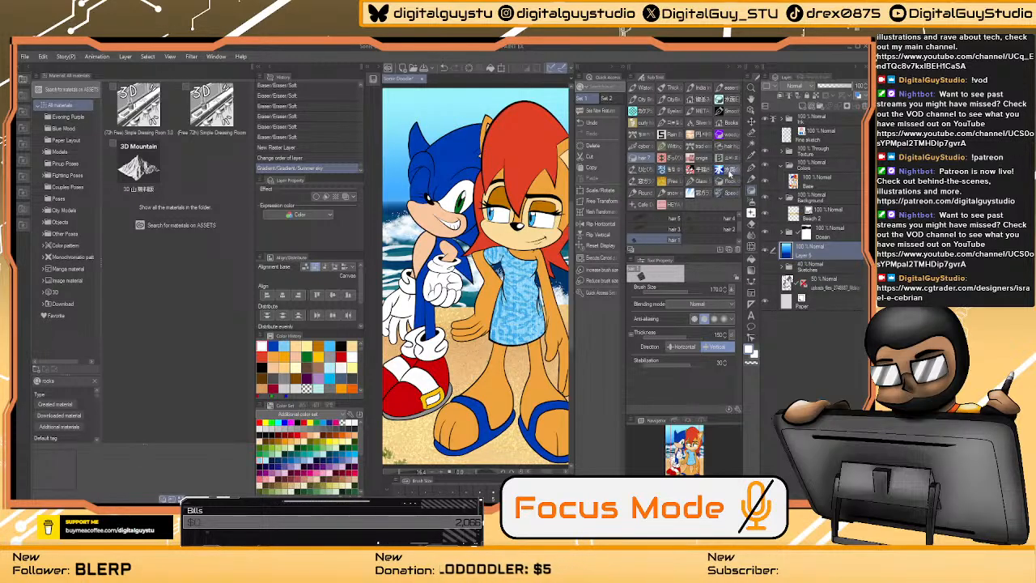
pyautogui.click(730, 180)
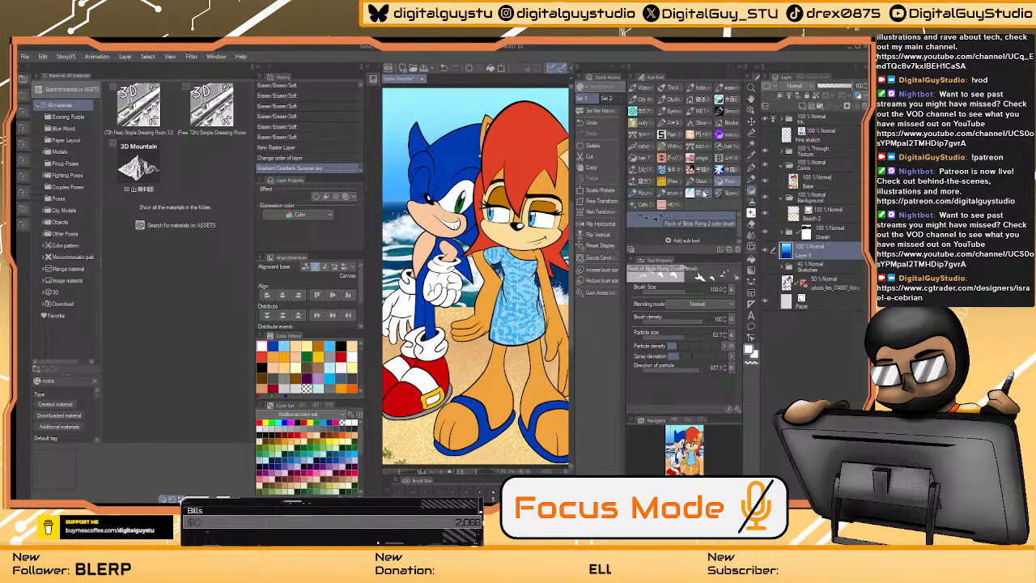
pyautogui.click(732, 99)
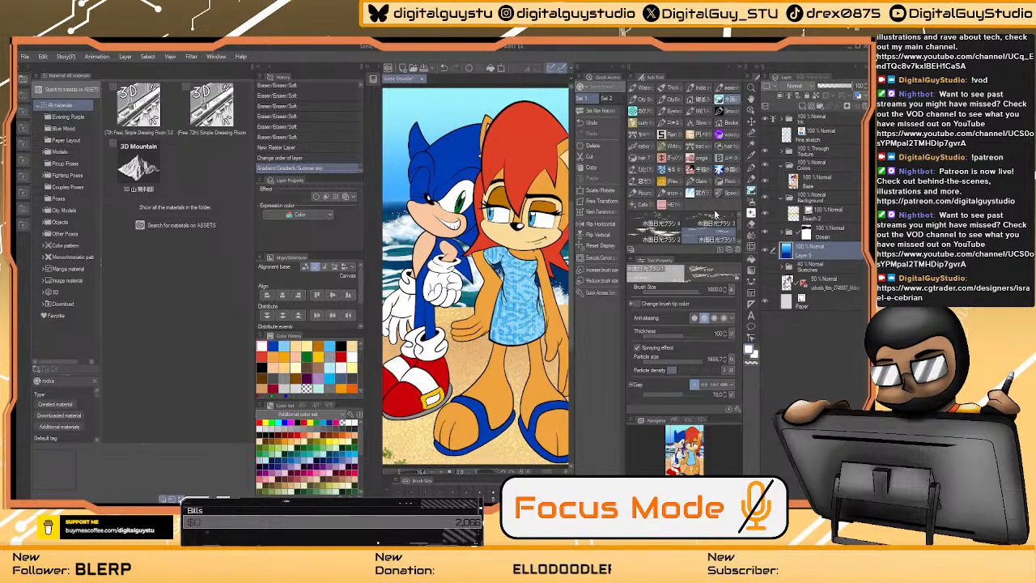
pyautogui.click(672, 237)
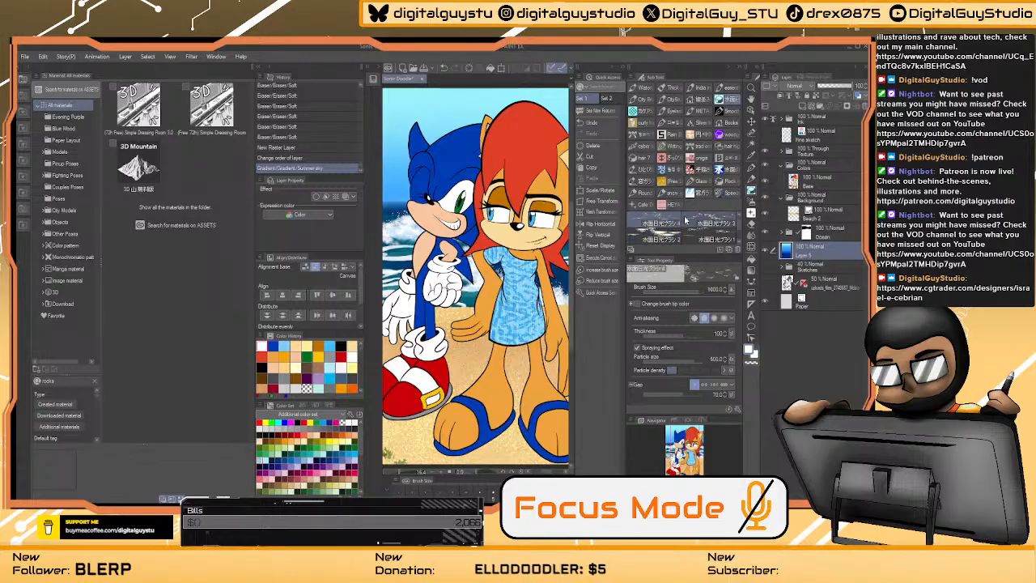
pyautogui.moveTo(738, 234); pyautogui.dragTo(737, 247)
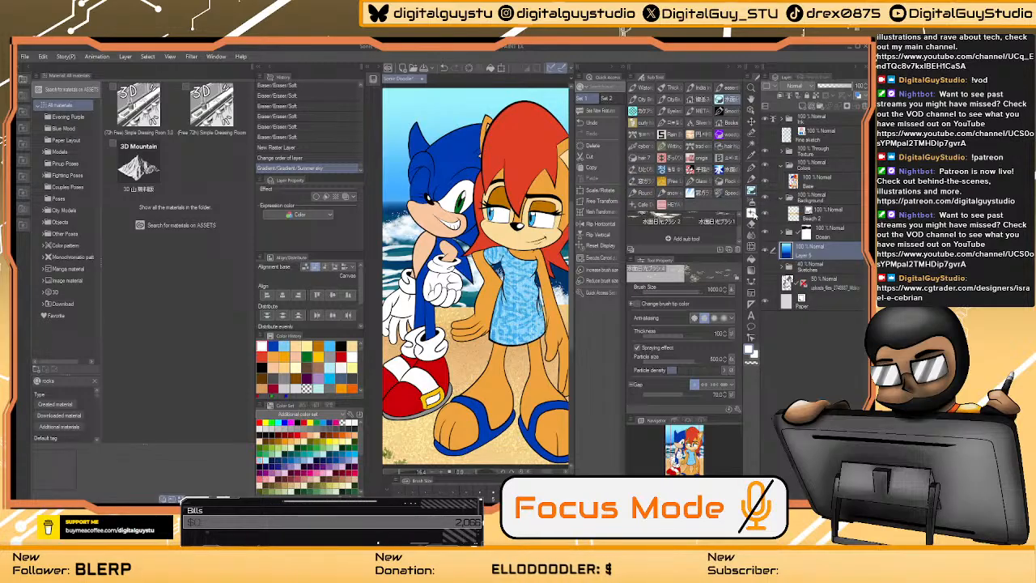
pyautogui.press('b')
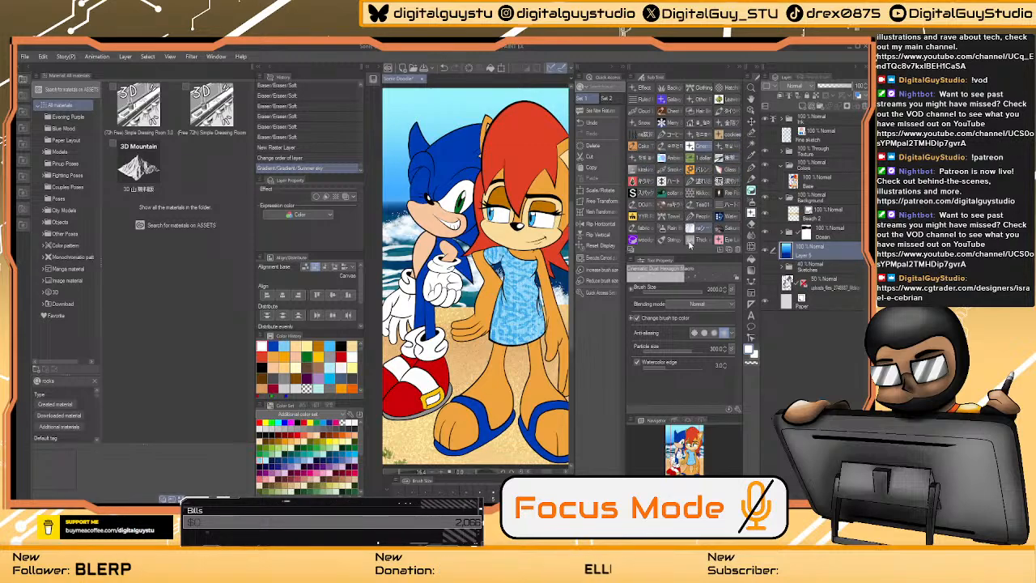
pyautogui.moveTo(688, 254); pyautogui.dragTo(684, 320)
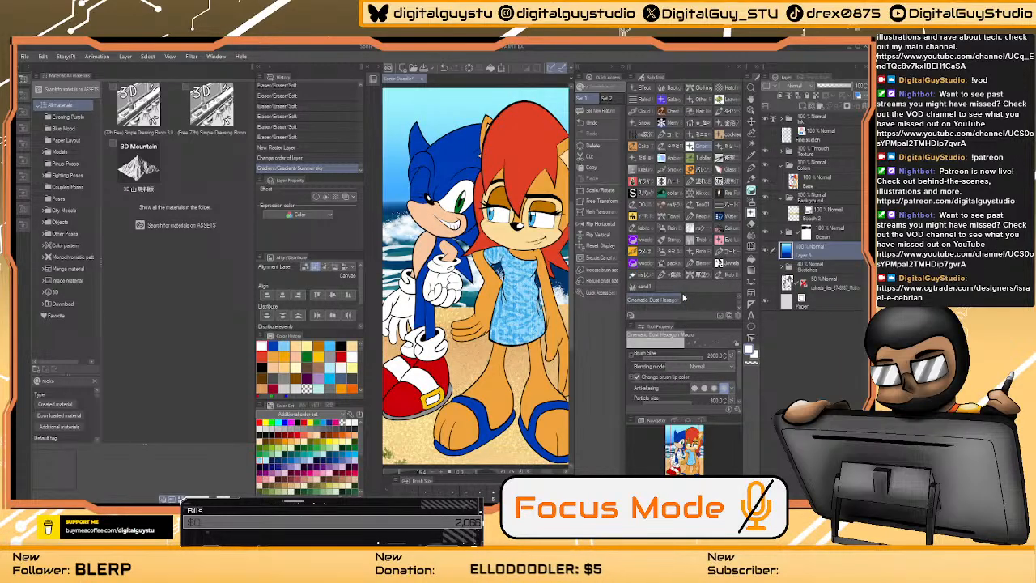
pyautogui.click(657, 239)
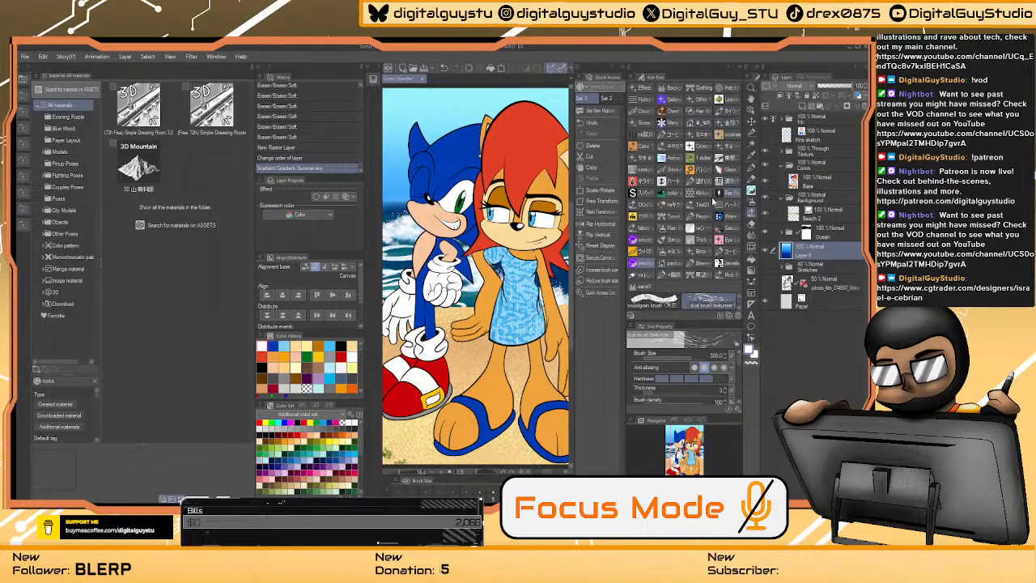
# - Search the material library for "stone" and add the Debris brush to the decoration sub tools
pyautogui.click(73, 380)
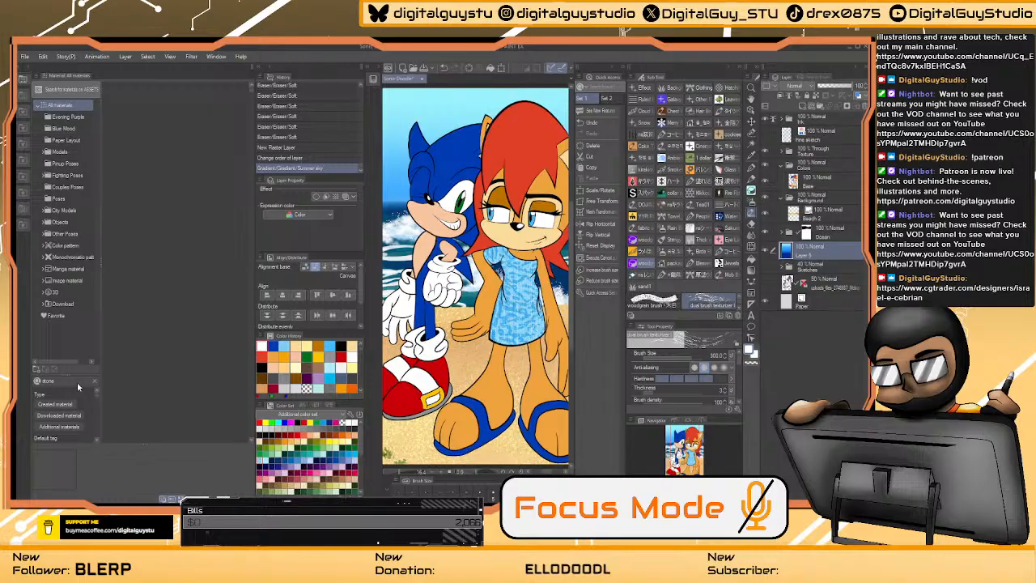
pyautogui.press('Return')
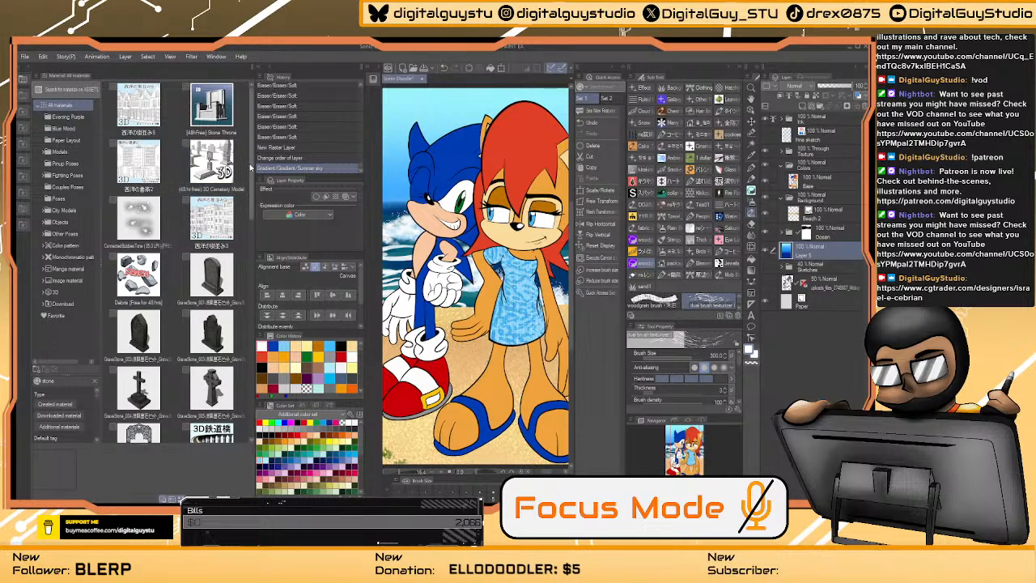
pyautogui.click(139, 275)
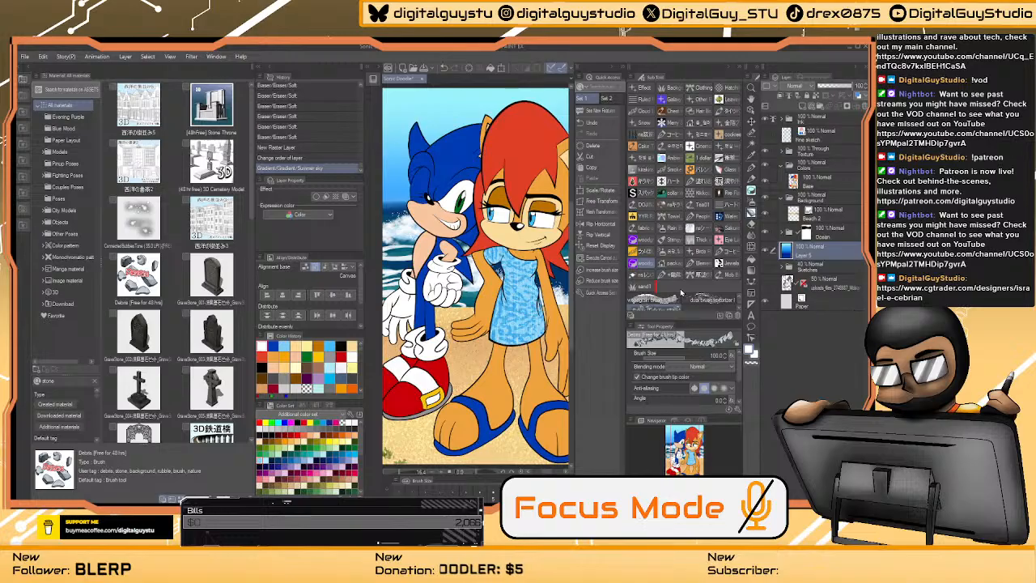
pyautogui.click(681, 293)
pyautogui.click(678, 288)
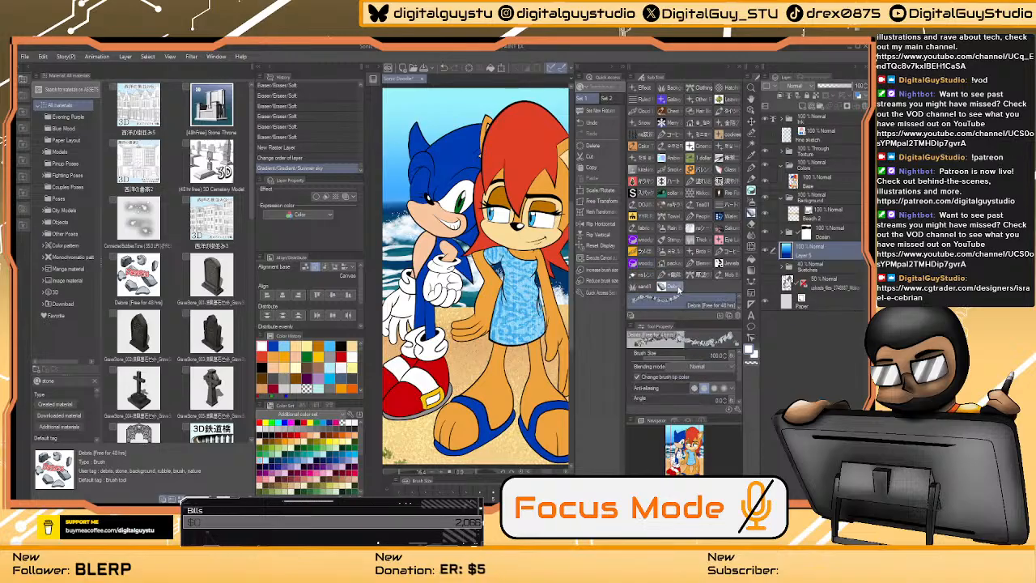
# - Add a new raster layer above Beach 2 in the Background folder
pyautogui.hotkey('ctrl', 'space')
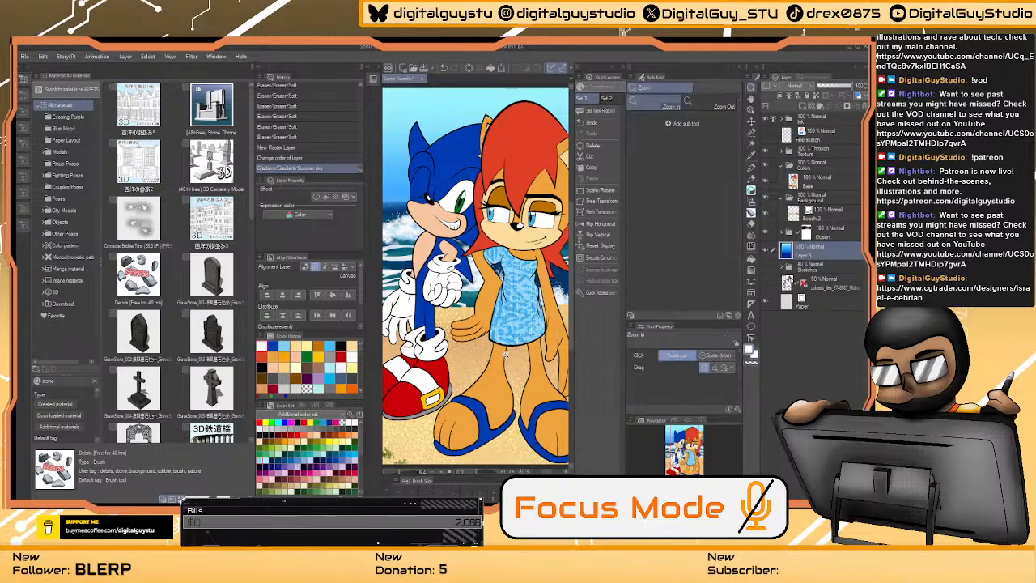
pyautogui.moveTo(511, 354); pyautogui.dragTo(495, 355)
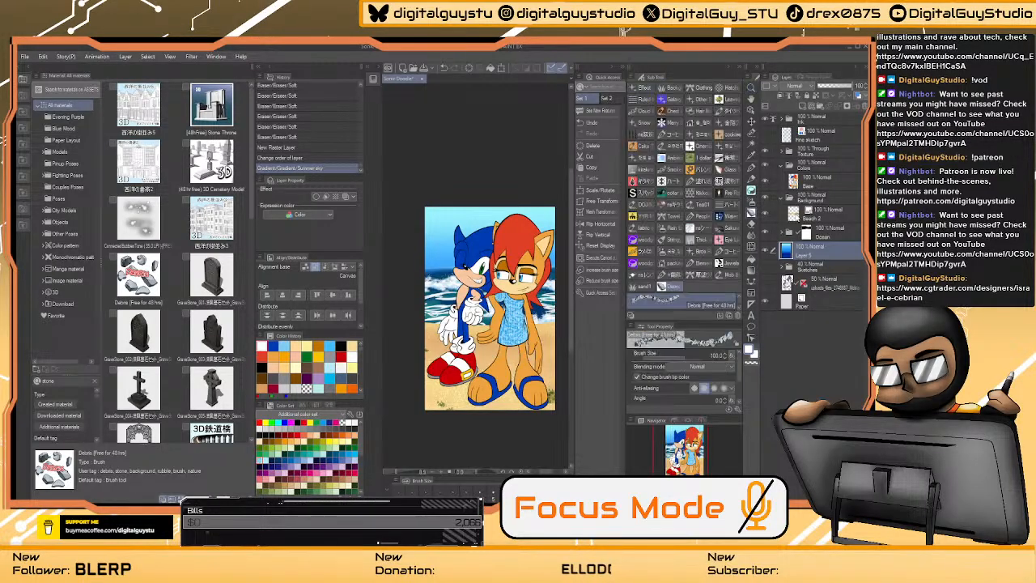
pyautogui.click(818, 218)
pyautogui.click(815, 104)
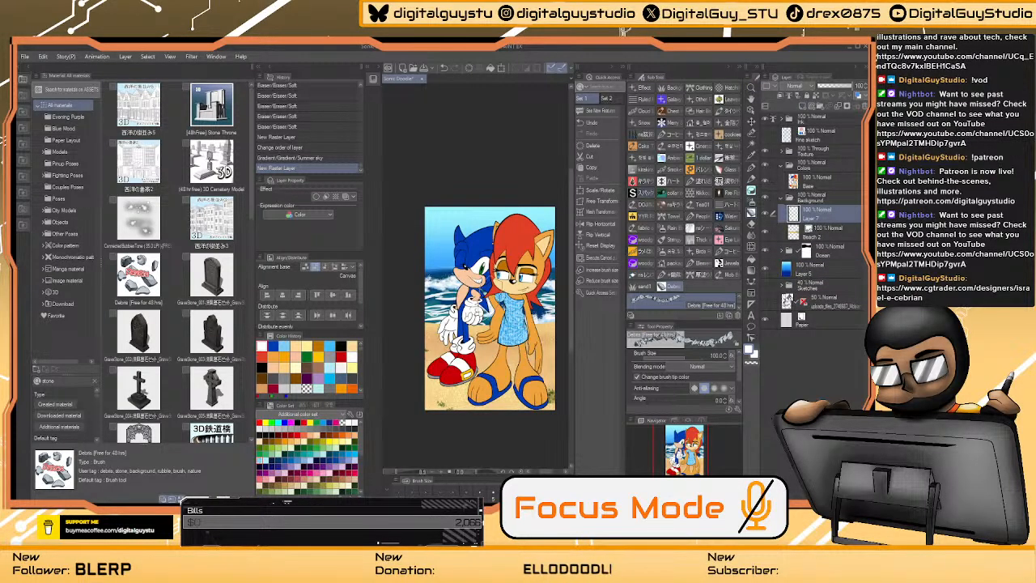
# - Undo the oversized Debris test stroke, reduce the brush size to 70 and stamp a stone on the sand below Sonic's shoes
pyautogui.moveTo(441, 324)
pyautogui.mouseDown()
pyautogui.moveTo(433, 362)
pyautogui.moveTo(445, 340)
pyautogui.mouseUp()
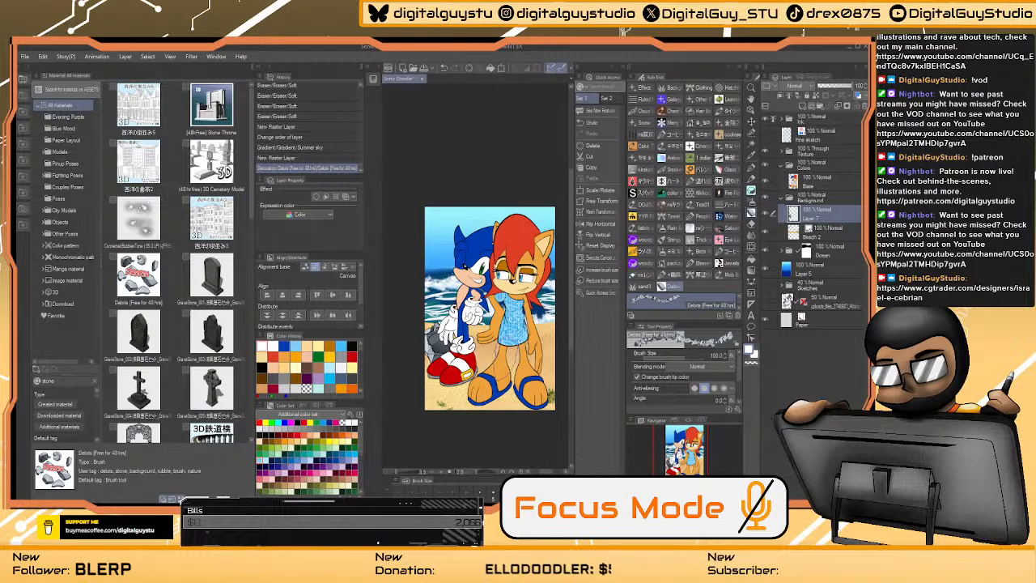
pyautogui.hotkey('ctrl', 'z')
pyautogui.press('[')
pyautogui.press('[')
pyautogui.press('[')
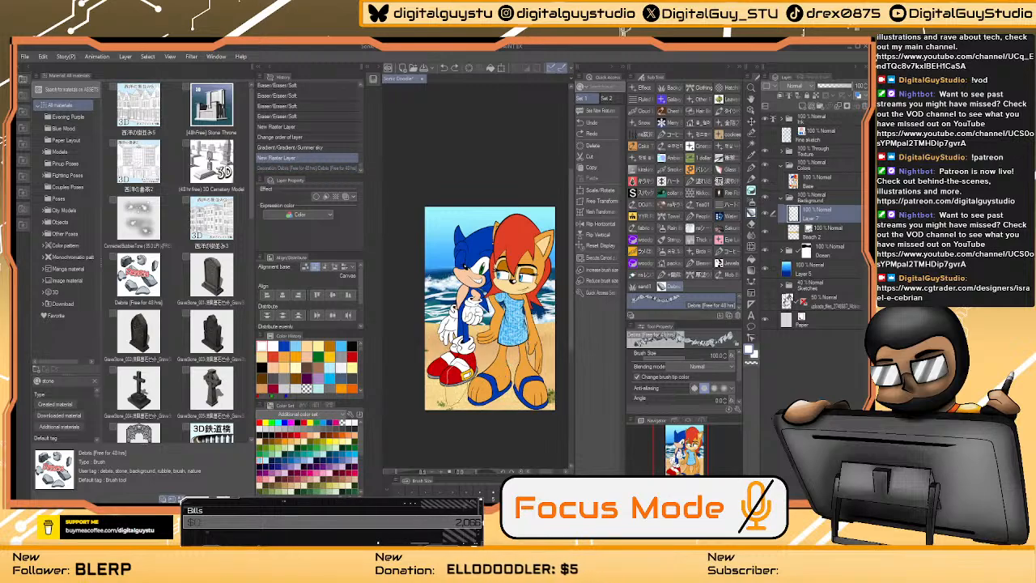
pyautogui.click(437, 395)
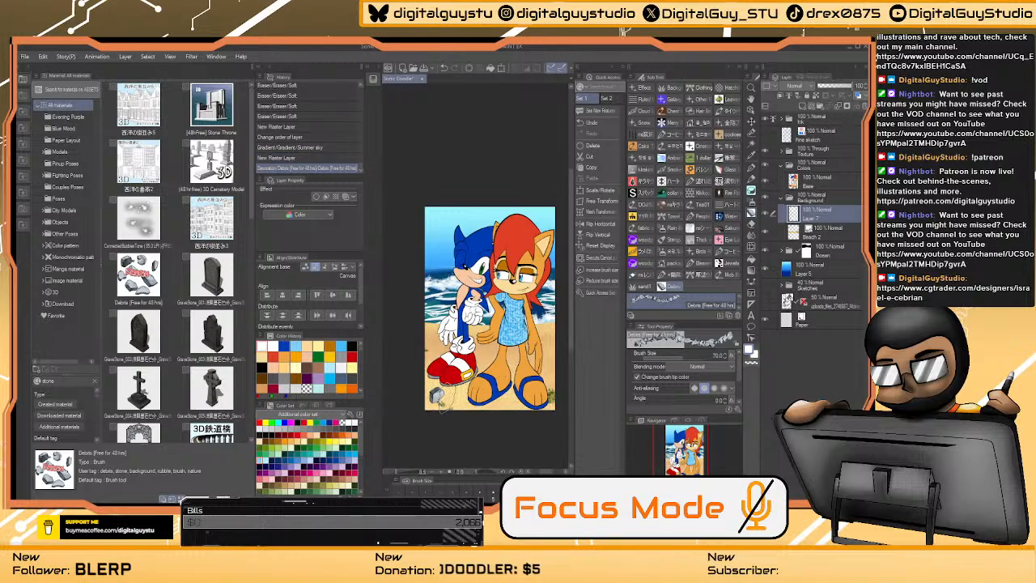
# - Try more Debris stones on the sand below Sonic's shoes, clear the stones from the layer and close the material library
pyautogui.click(445, 398)
pyautogui.click(436, 403)
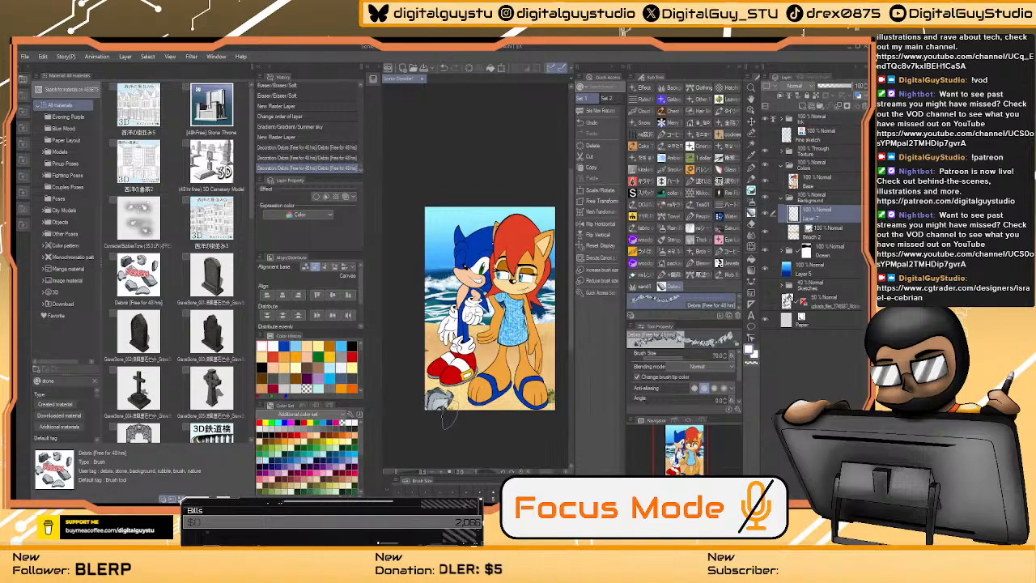
pyautogui.moveTo(437, 405); pyautogui.dragTo(414, 397)
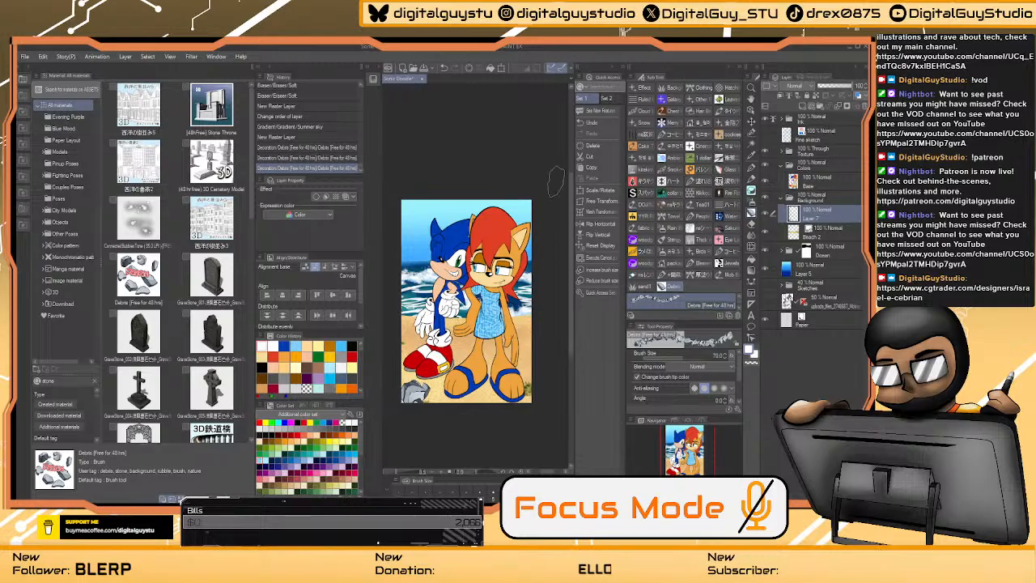
pyautogui.click(25, 84)
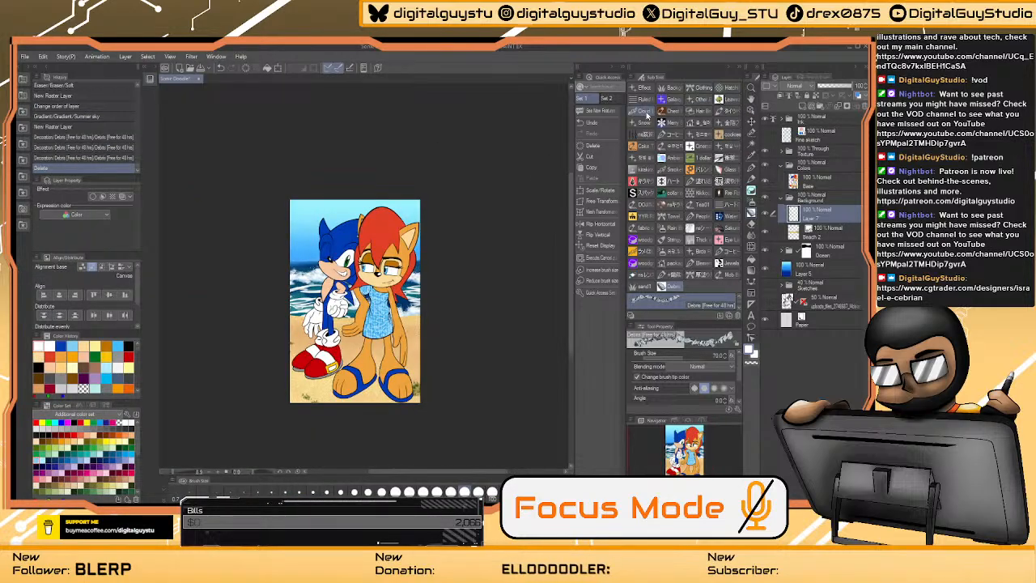
# - Paint white clouds across the sky behind Sonic and Sally with a cloud decoration brush at size 100
pyautogui.click(646, 111)
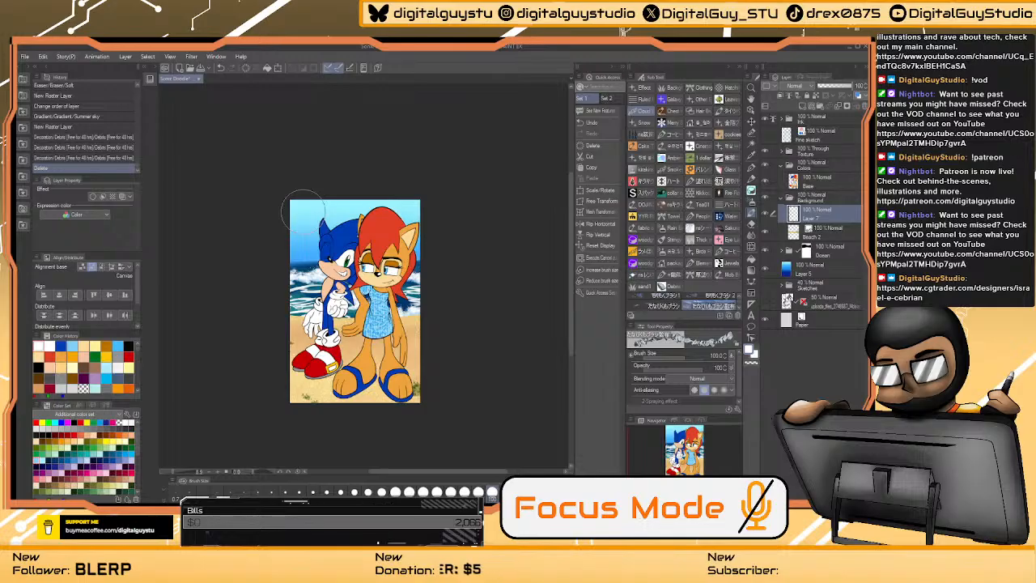
pyautogui.moveTo(307, 209); pyautogui.dragTo(433, 194)
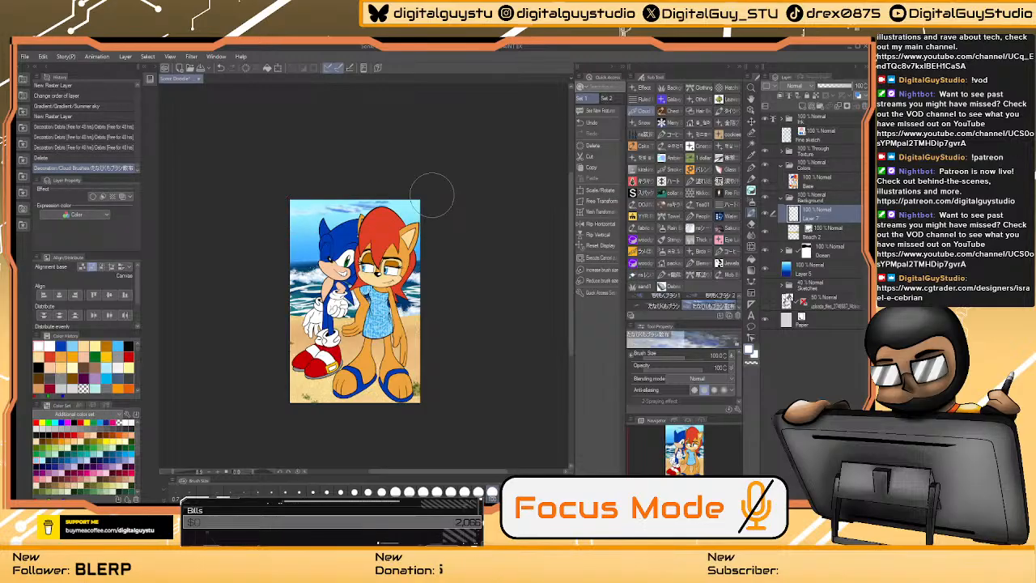
pyautogui.moveTo(348, 312); pyautogui.dragTo(404, 283)
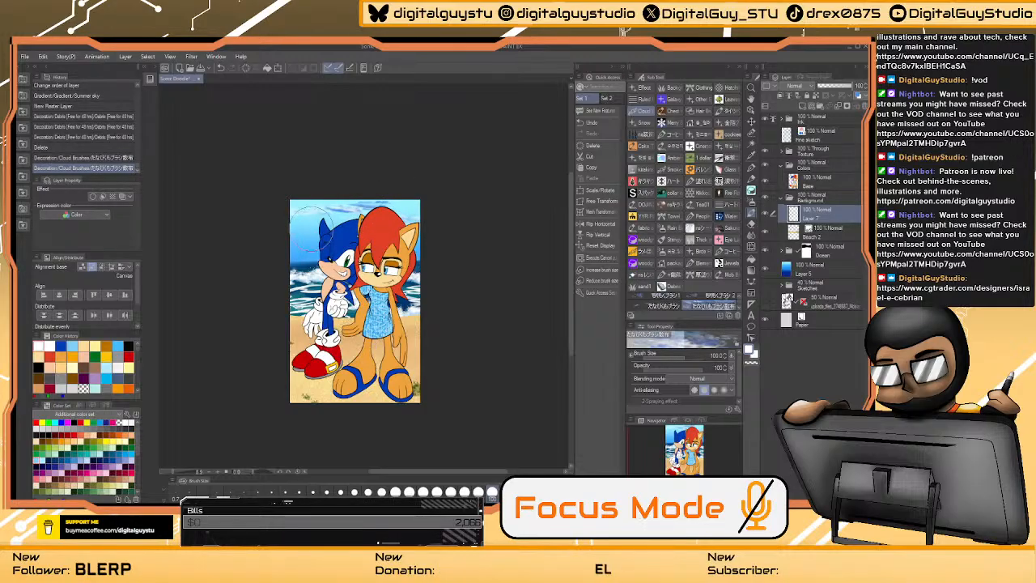
pyautogui.click(309, 219)
pyautogui.moveTo(304, 196); pyautogui.dragTo(337, 204)
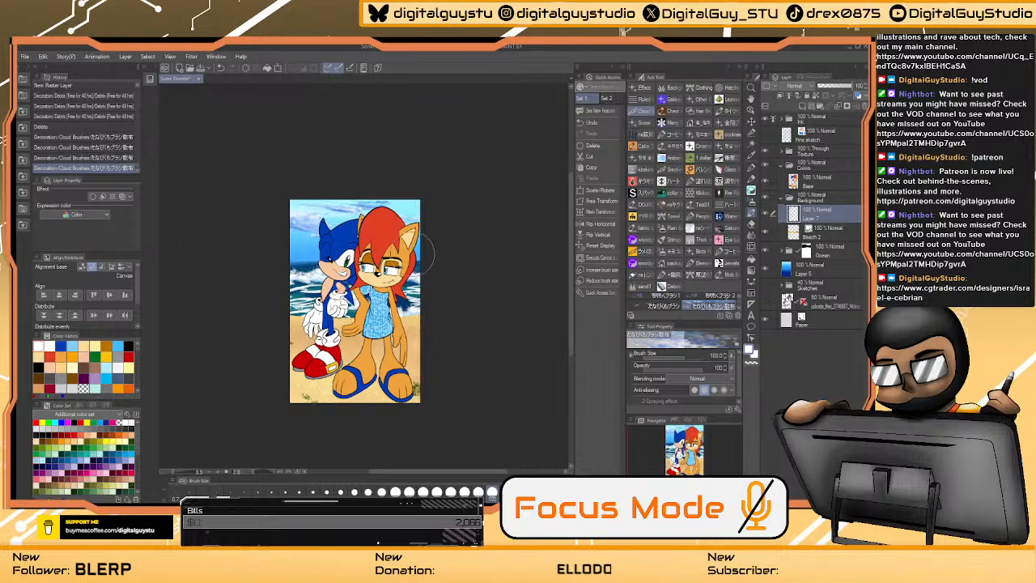
pyautogui.moveTo(414, 254); pyautogui.dragTo(441, 245)
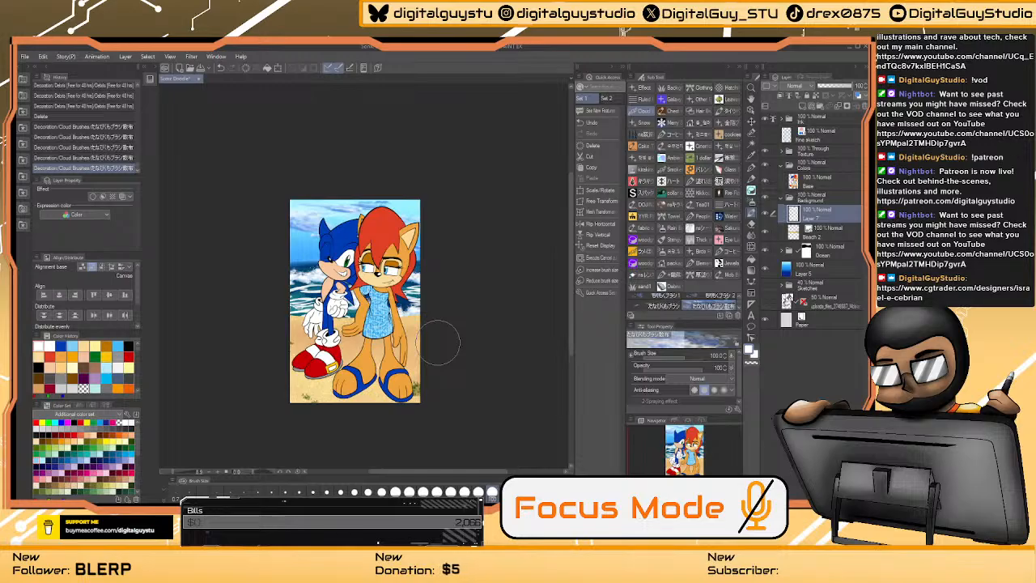
# - Move the Ocean folder and the gradient sky layer into the Background folder and hide that folder
pyautogui.click(782, 198)
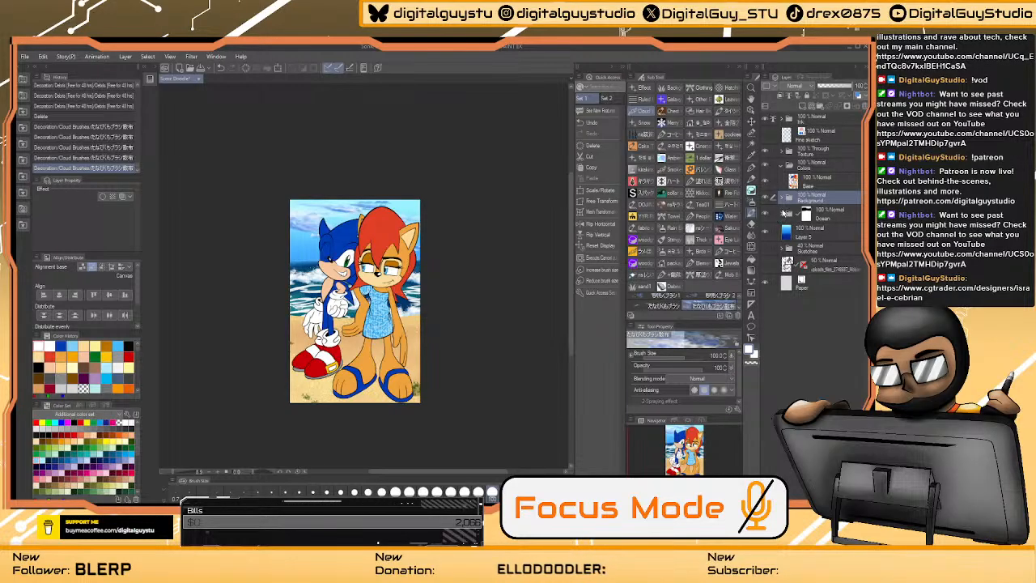
pyautogui.click(782, 167)
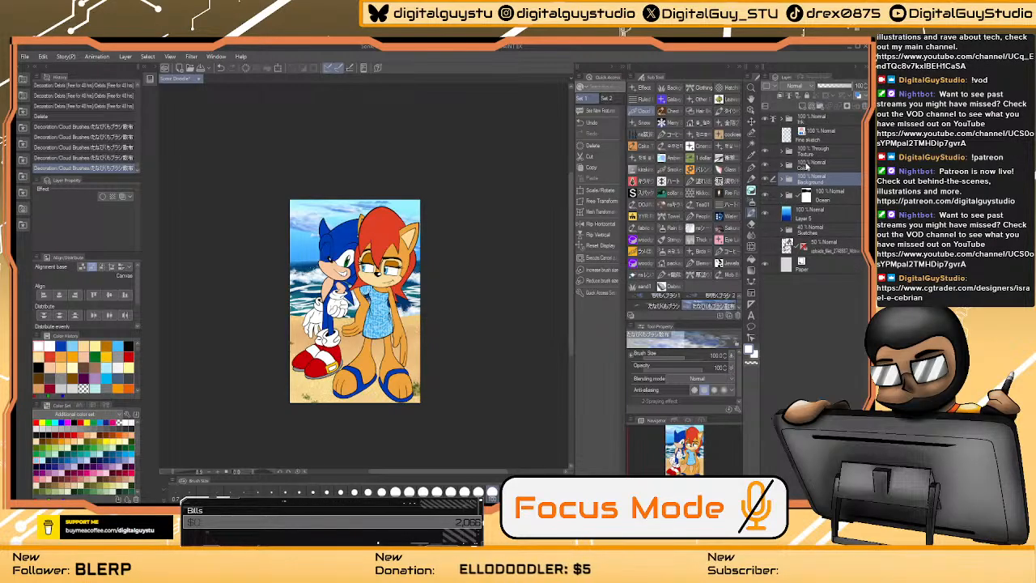
pyautogui.click(786, 215)
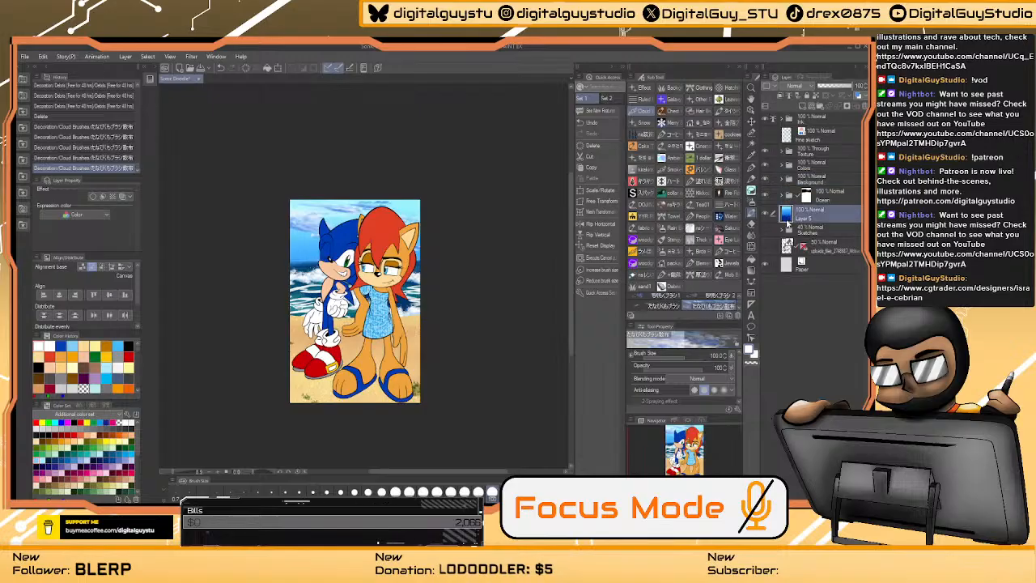
pyautogui.moveTo(795, 197); pyautogui.dragTo(797, 179)
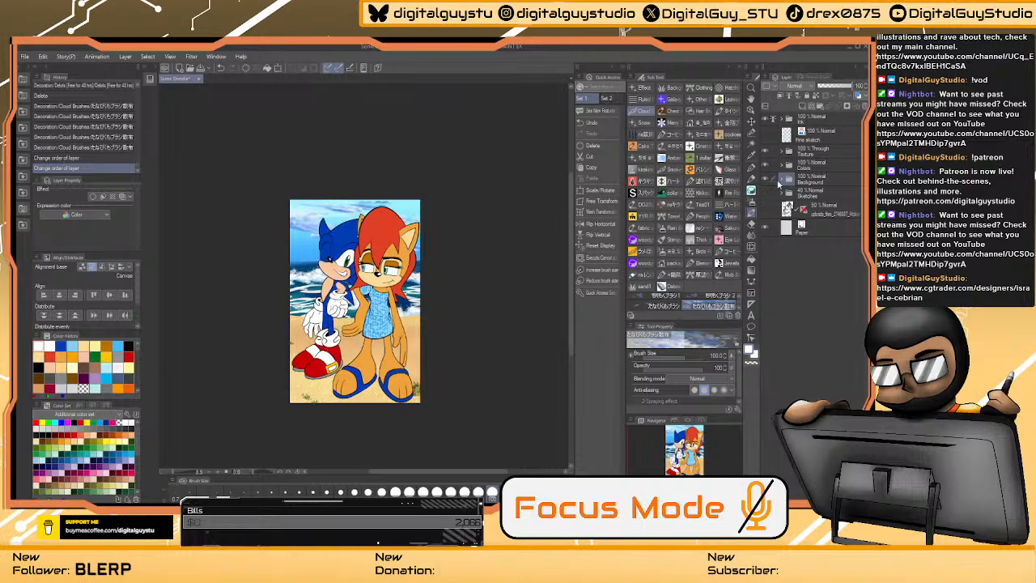
pyautogui.click(766, 181)
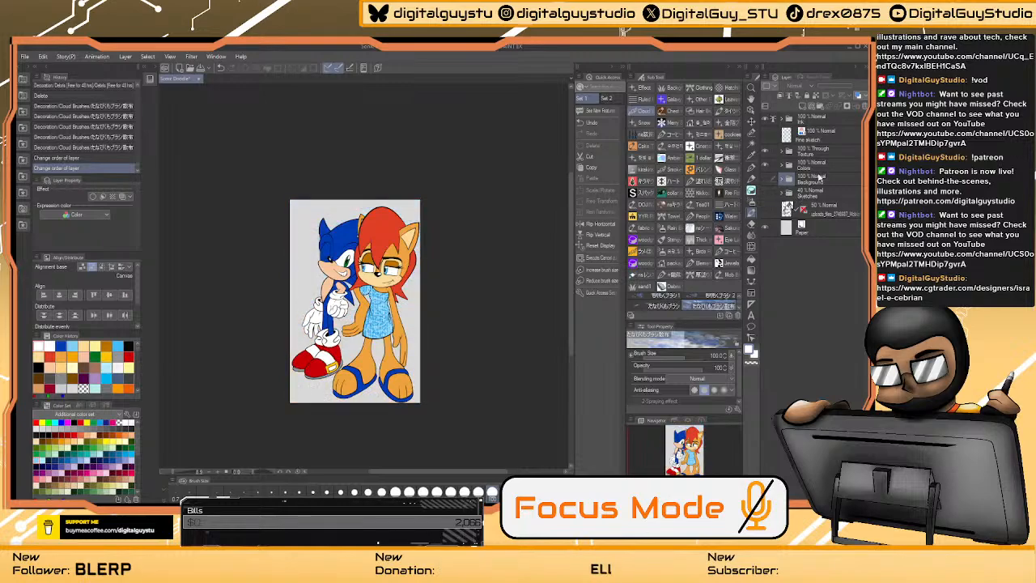
# - Create a folder named Values above the Base layer in Colors and add a raster layer named Shadows inside it
pyautogui.click(826, 168)
pyautogui.click(782, 166)
pyautogui.click(837, 186)
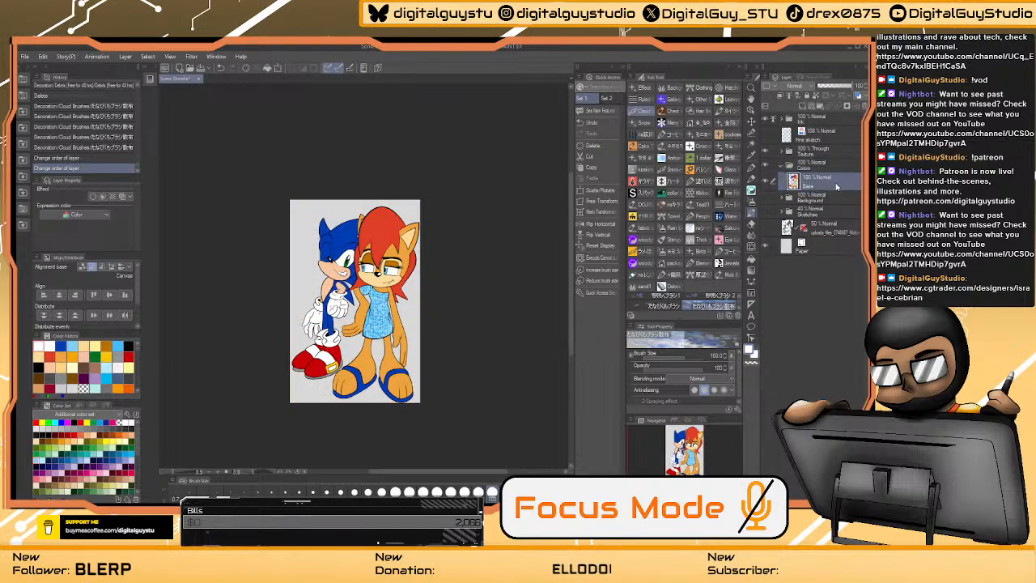
pyautogui.click(824, 109)
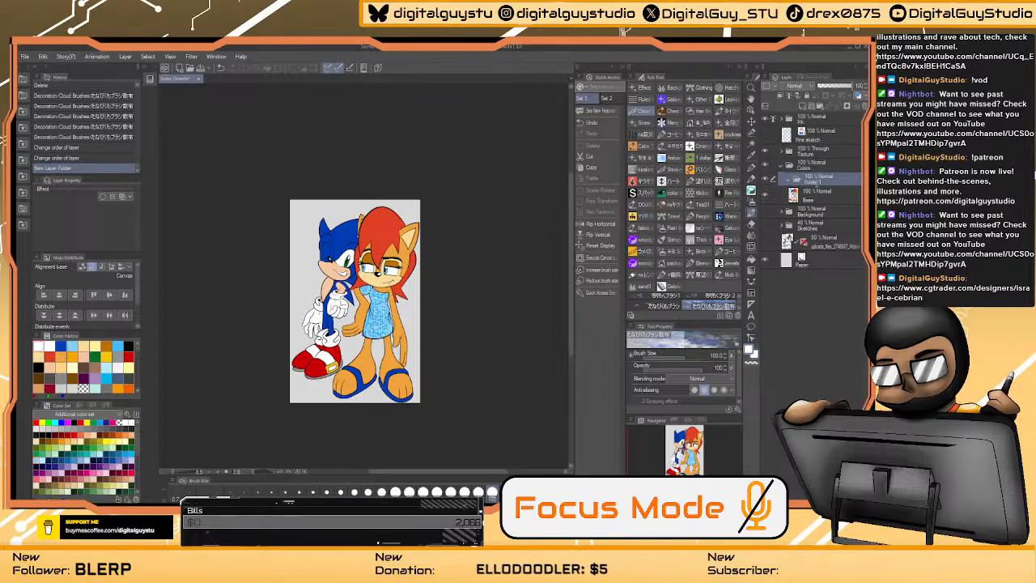
pyautogui.doubleClick(816, 182)
pyautogui.write('Values')
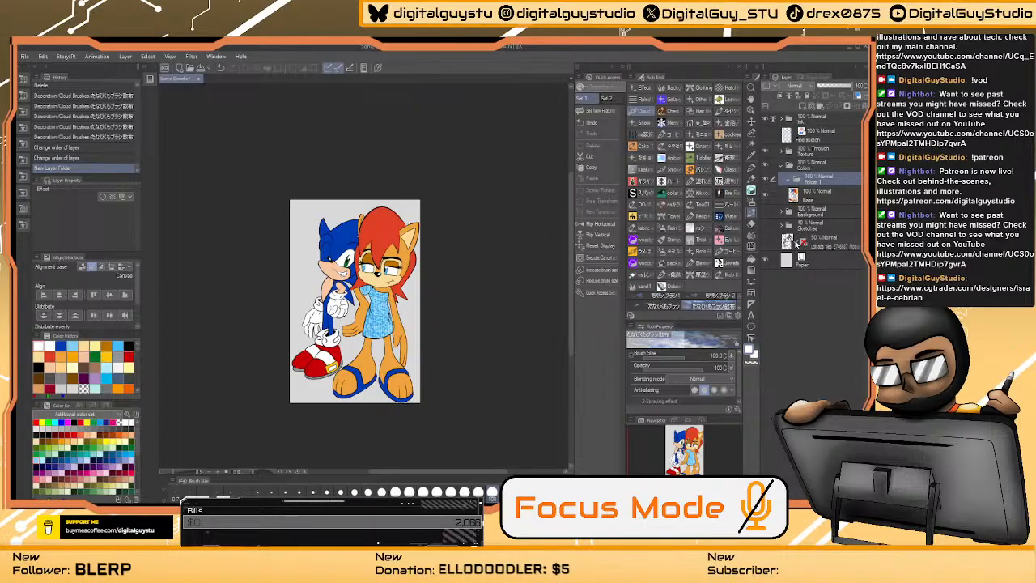
pyautogui.press('Return')
pyautogui.click(805, 106)
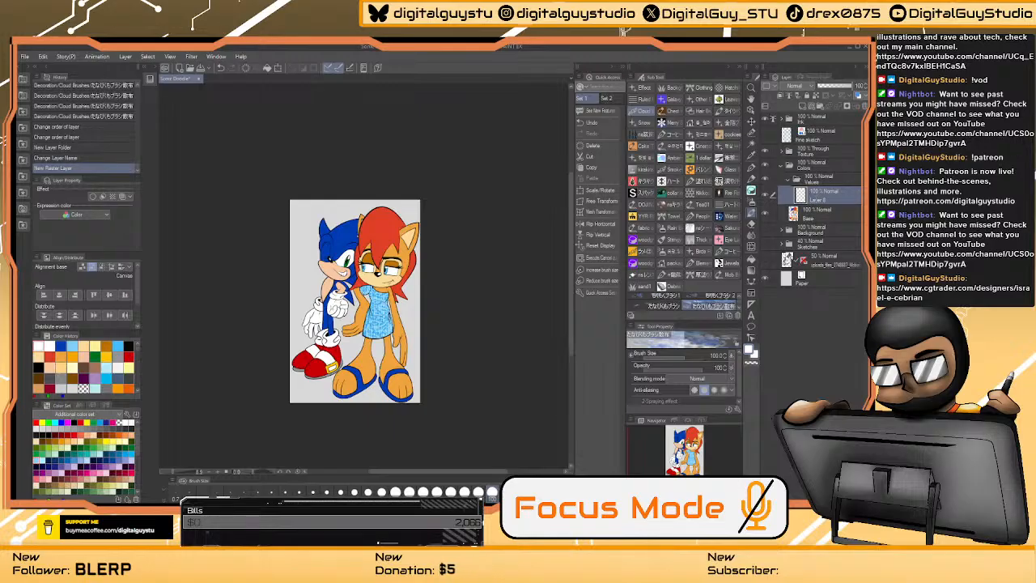
pyautogui.press('Return')
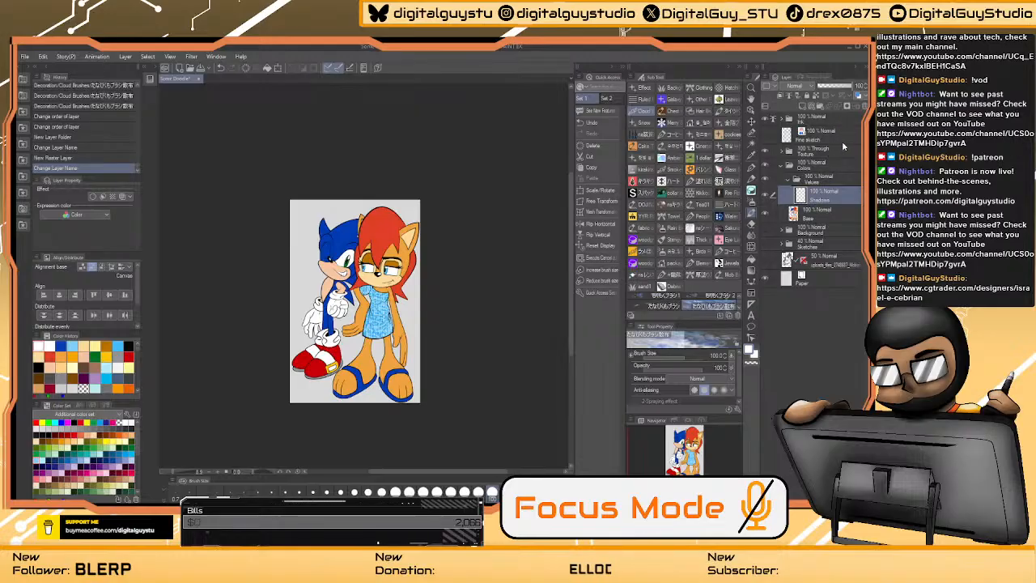
# - With the Values folder active, auto-select the empty area around both characters, including the gaps beside Sally's dress
pyautogui.click(846, 181)
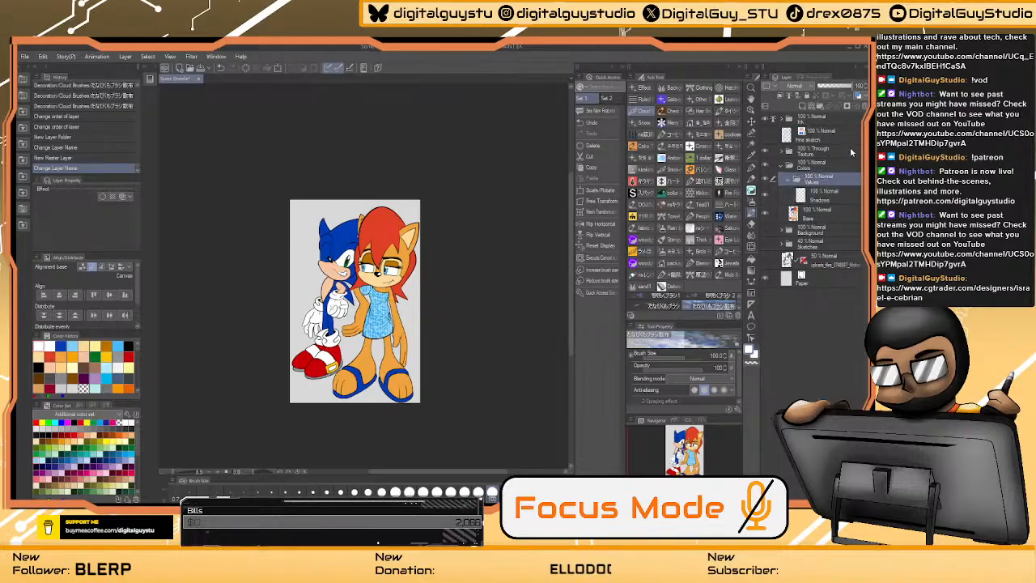
pyautogui.click(752, 143)
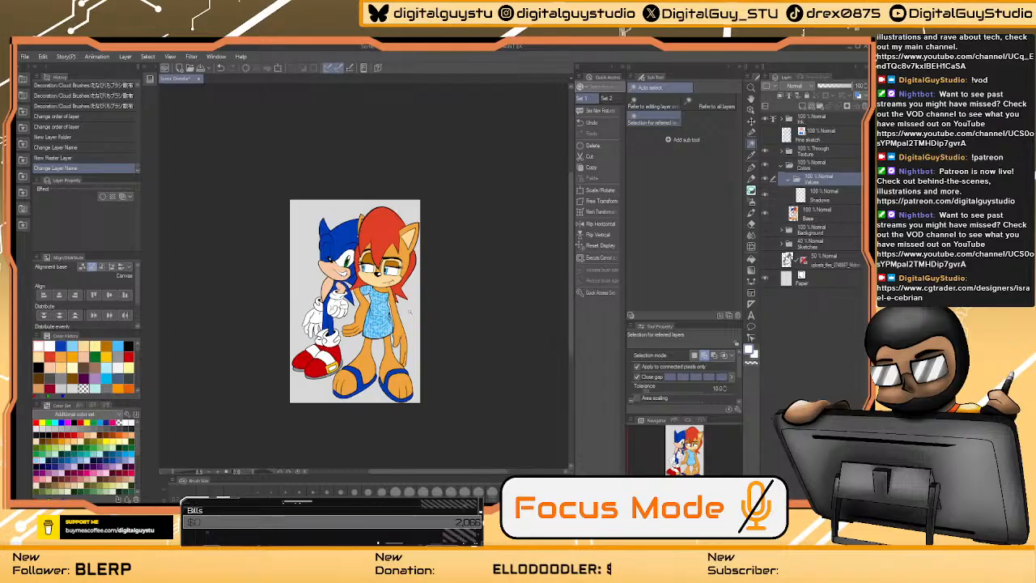
pyautogui.click(417, 235)
pyautogui.click(368, 352)
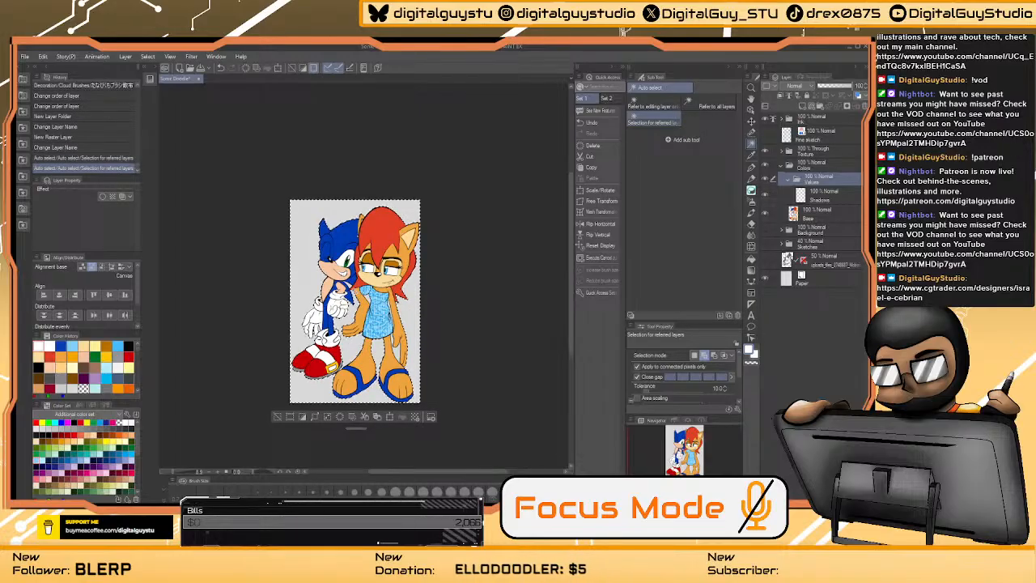
pyautogui.hotkey('ctrl', 'space')
pyautogui.moveTo(357, 290); pyautogui.dragTo(413, 293)
pyautogui.click(496, 344)
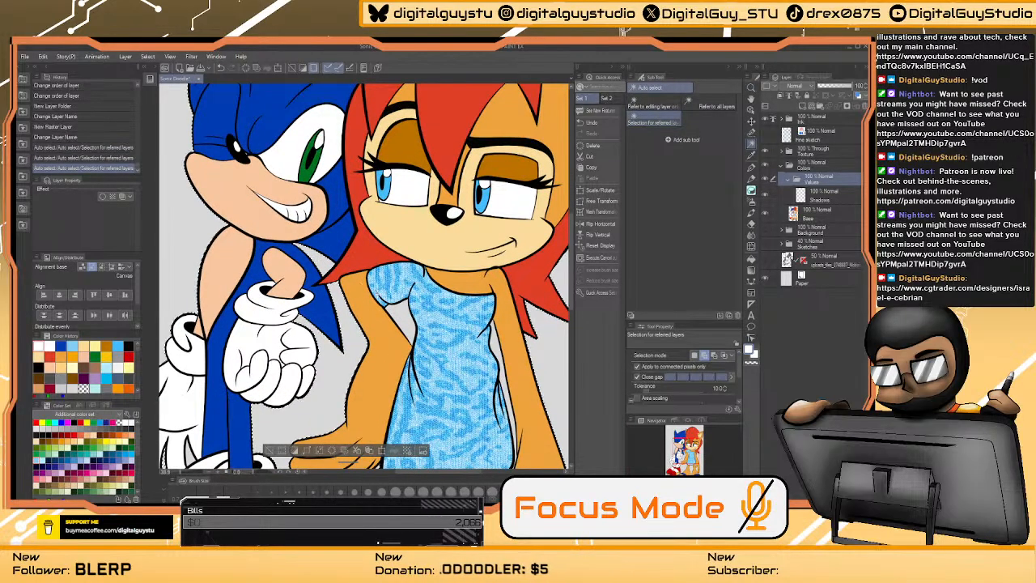
pyautogui.click(408, 306)
pyautogui.click(499, 357)
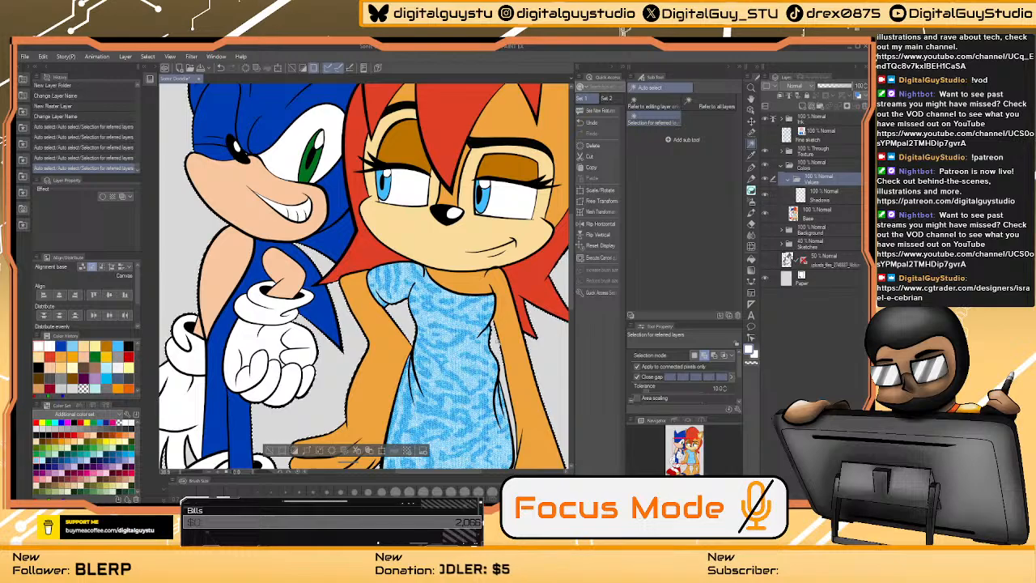
# - Add the remaining empty gaps around Sally's lower arm, hand and legs to the selection
pyautogui.moveTo(500, 370); pyautogui.dragTo(500, 288)
pyautogui.click(511, 356)
pyautogui.moveTo(511, 360); pyautogui.dragTo(511, 247)
pyautogui.click(511, 316)
pyautogui.scroll(-2, 512, 324)
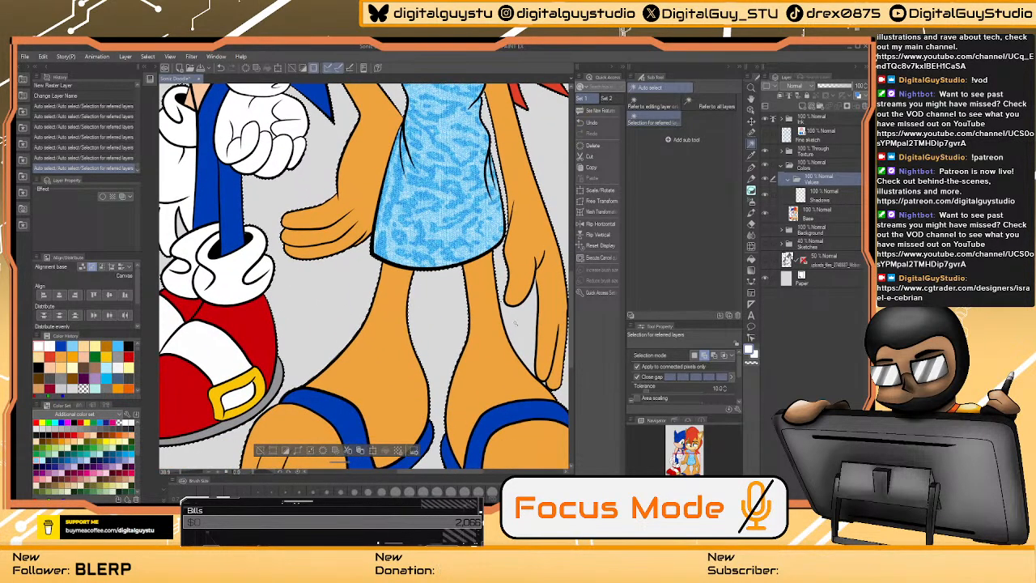
pyautogui.scroll(-2, 513, 315)
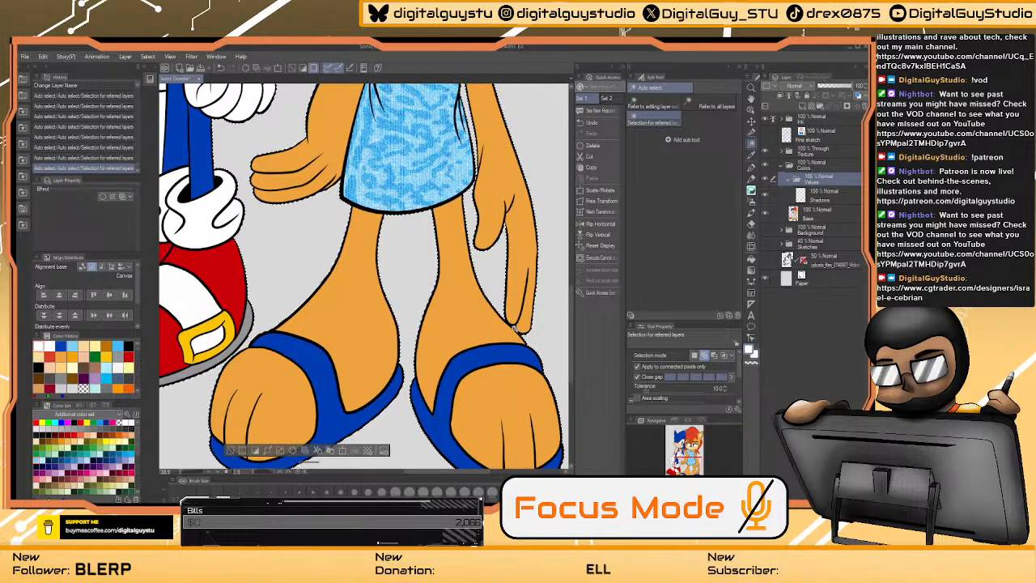
pyautogui.scroll(-5, 490, 291)
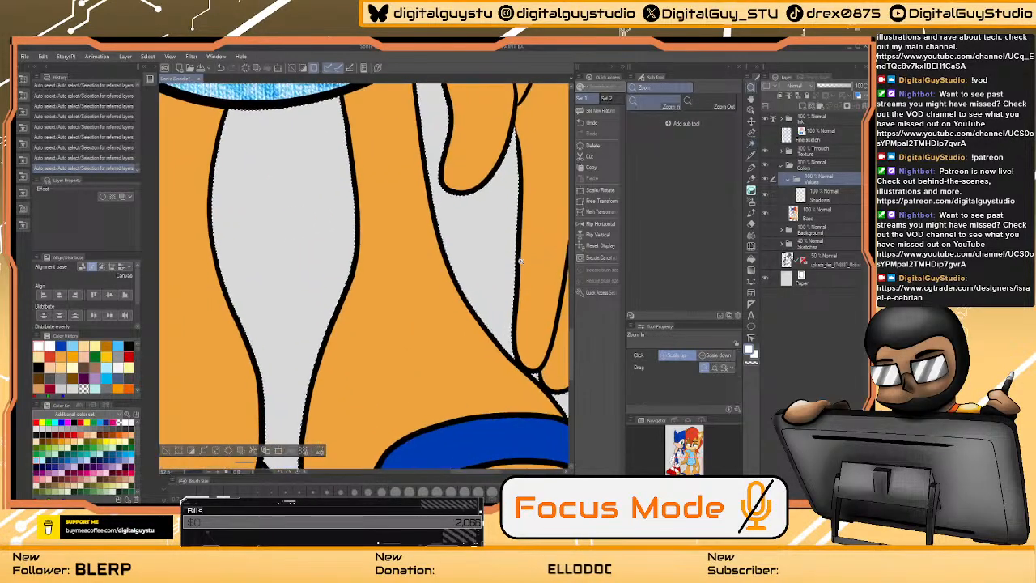
pyautogui.moveTo(442, 280); pyautogui.dragTo(436, 349)
pyautogui.moveTo(451, 313); pyautogui.dragTo(439, 318)
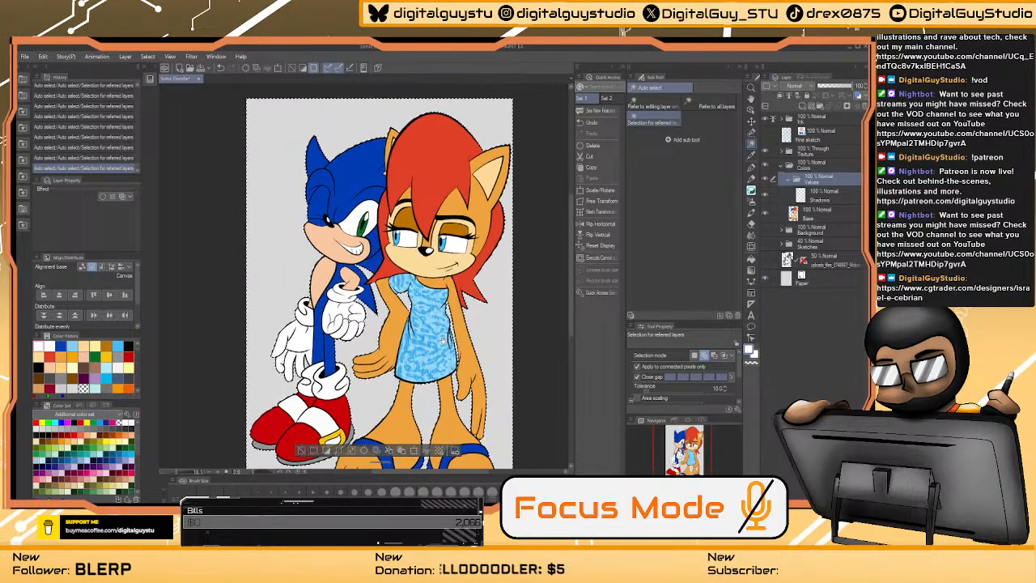
# - Invert the selection to cover the characters and create a layer mask from it on the Values folder
pyautogui.moveTo(380, 324); pyautogui.dragTo(376, 283)
pyautogui.click(346, 456)
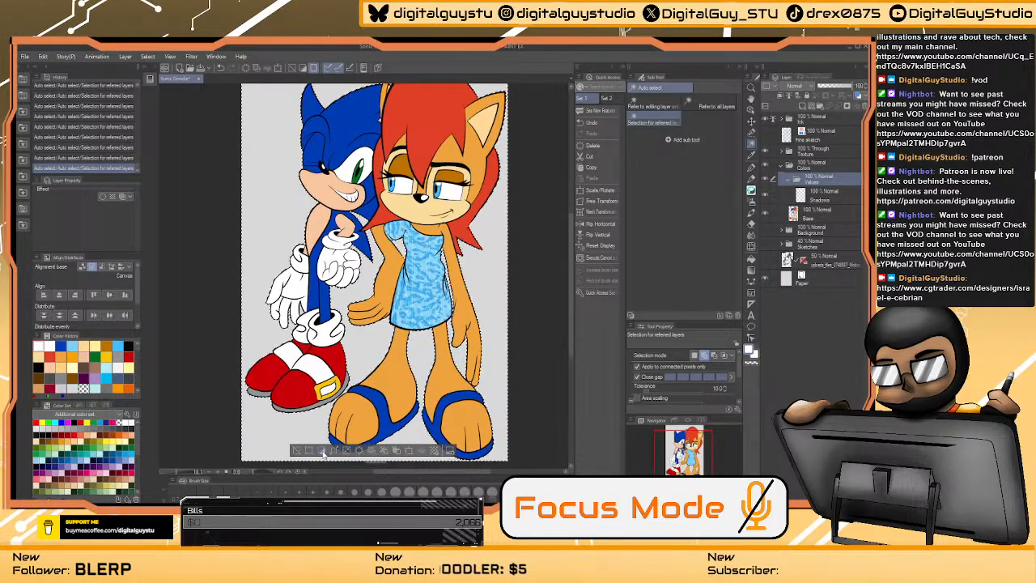
pyautogui.click(847, 108)
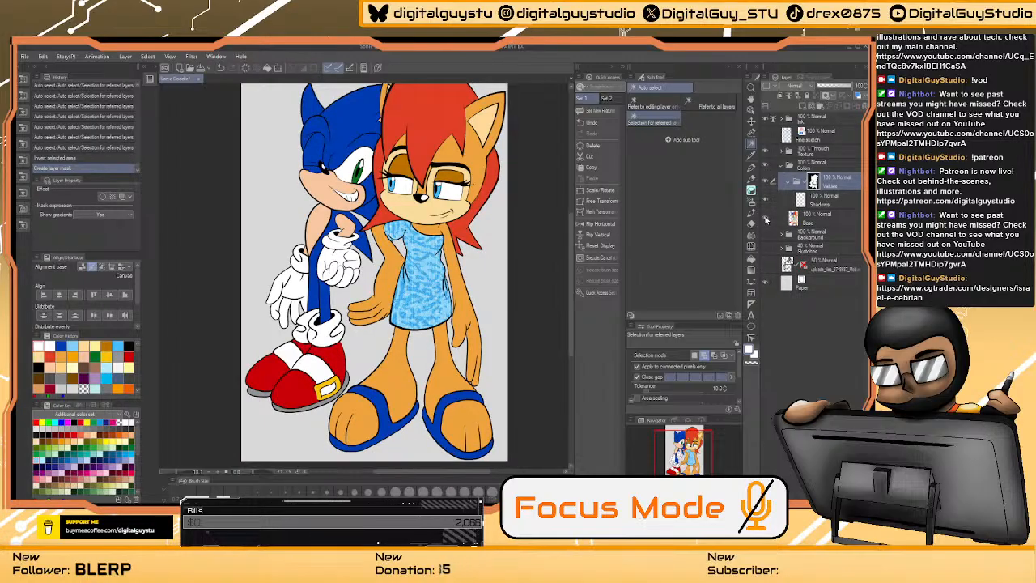
# - Hide the Base layer, show and lock the 3D model reference layer, and make the Shadows layer active
pyautogui.click(766, 219)
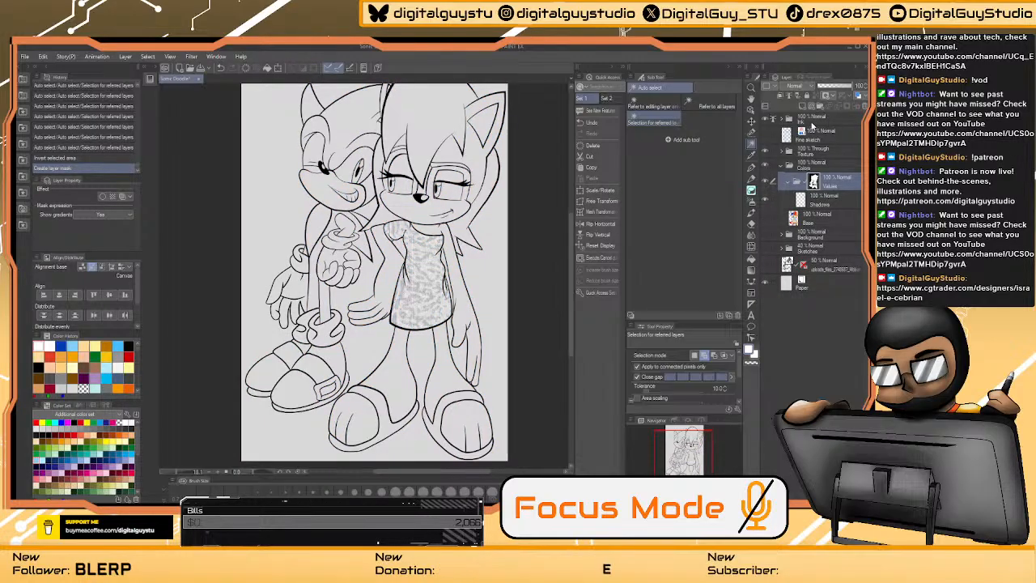
pyautogui.click(768, 264)
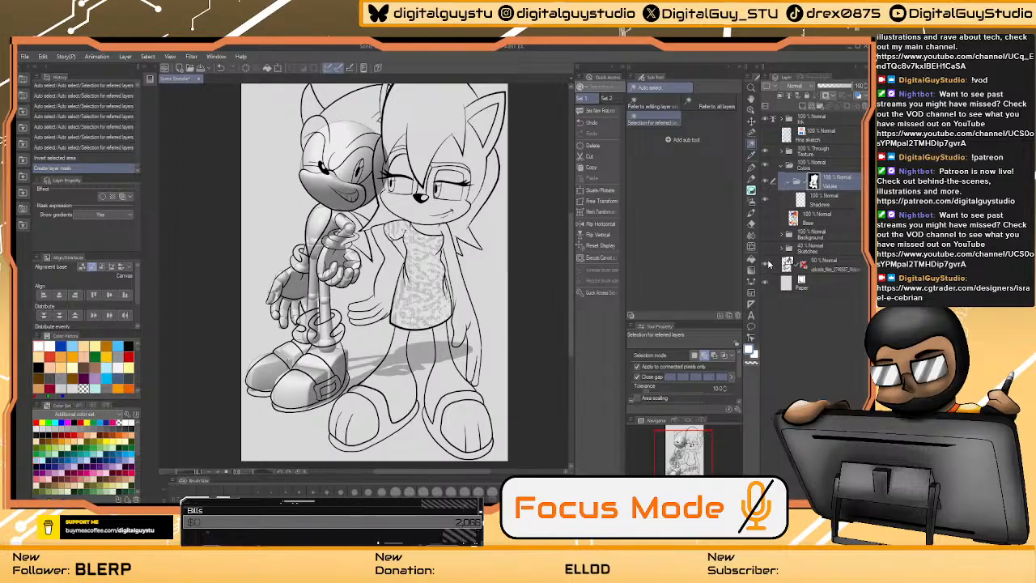
pyautogui.click(753, 111)
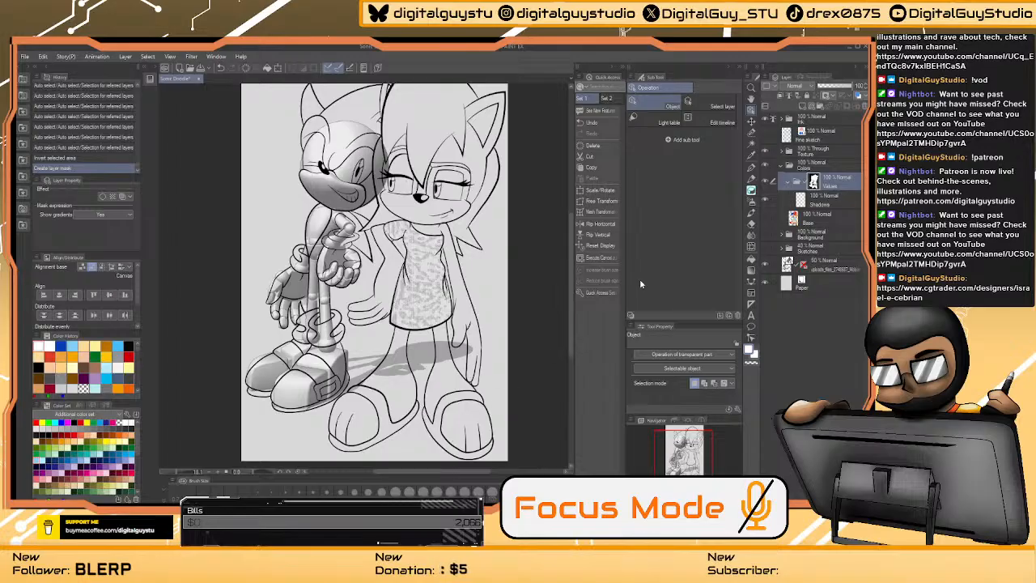
pyautogui.click(826, 268)
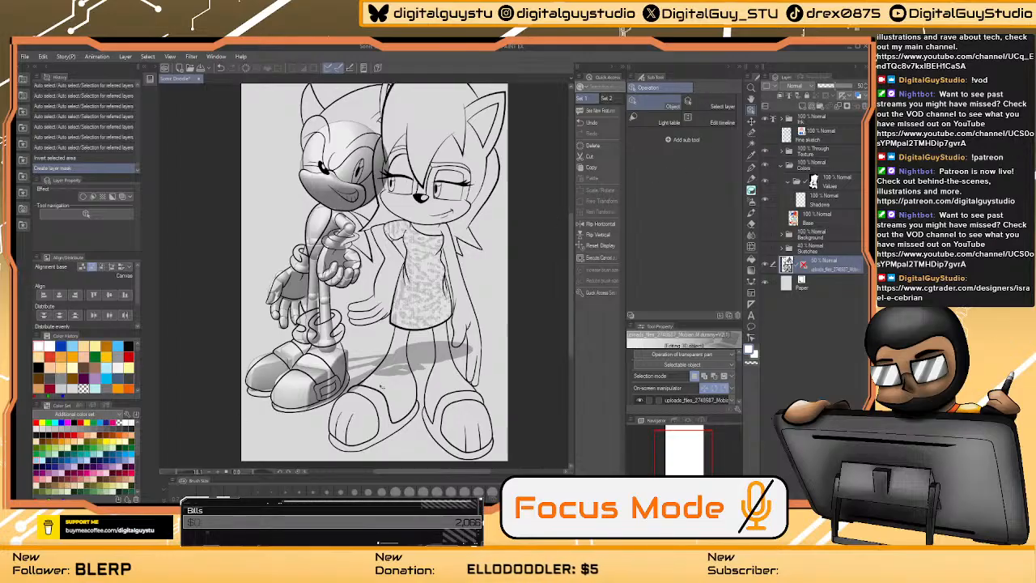
pyautogui.click(806, 96)
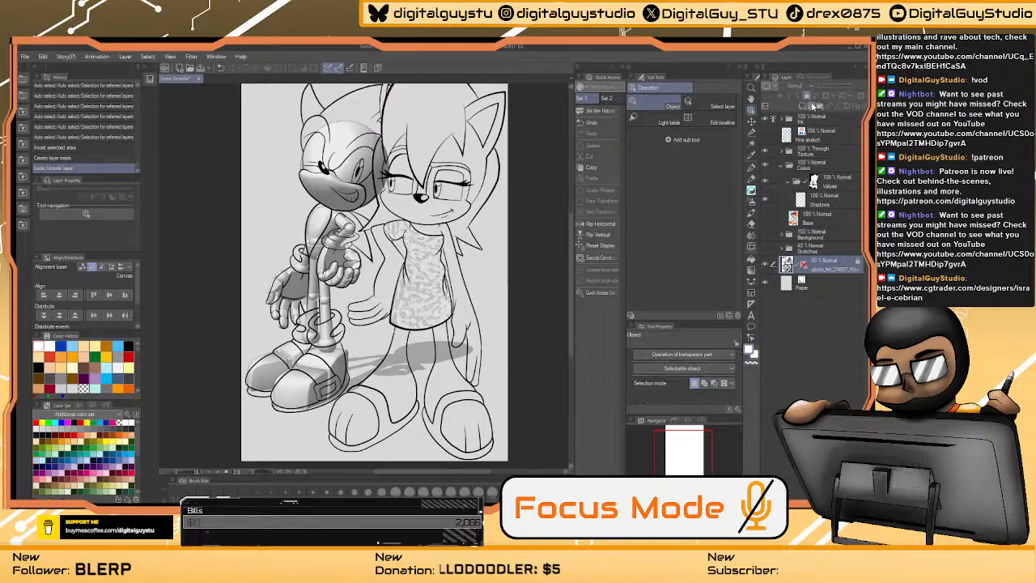
pyautogui.click(803, 192)
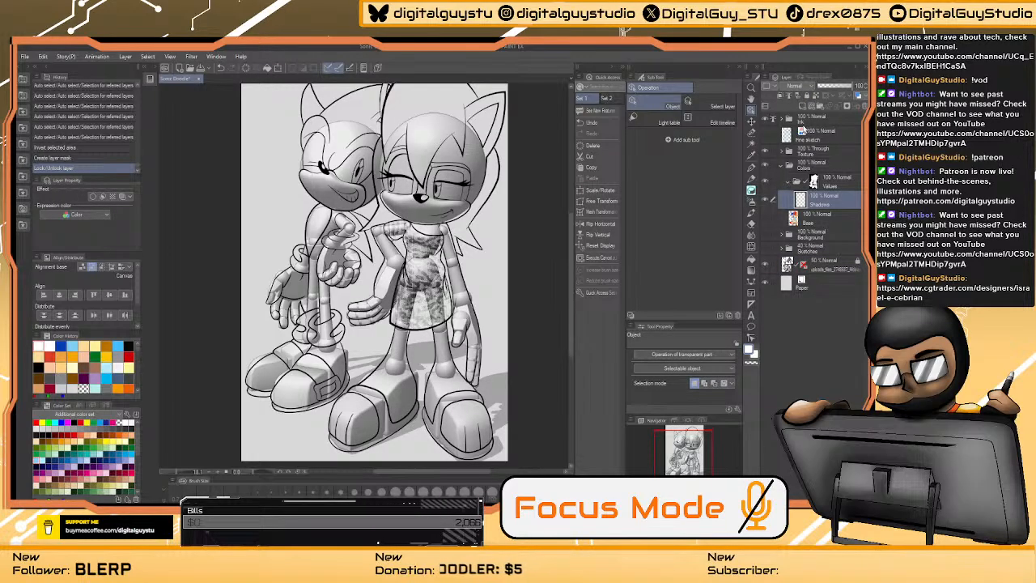
# - Choose the Opacity Brush from the imported essential illustrator brush set
pyautogui.click(751, 191)
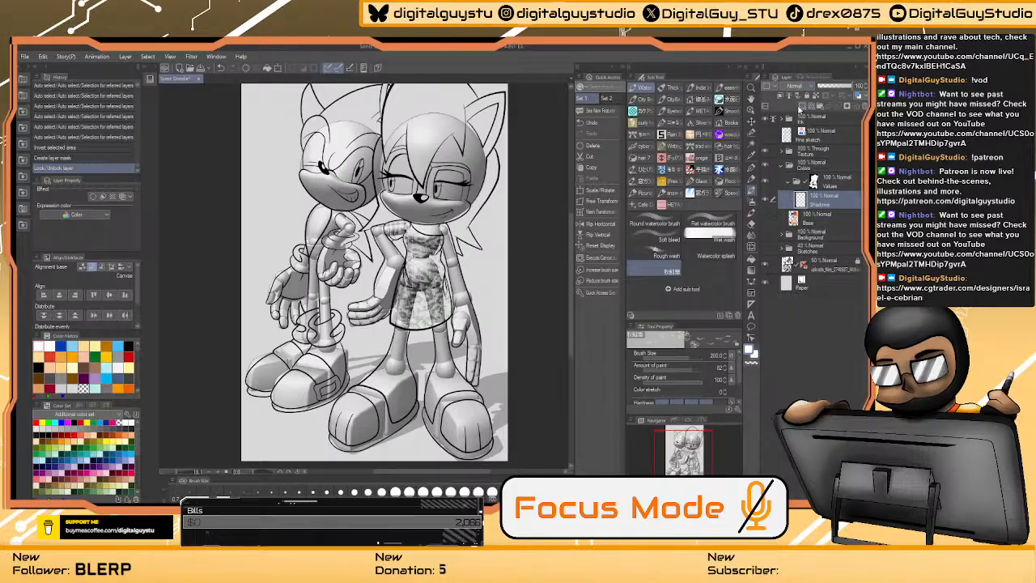
pyautogui.click(731, 88)
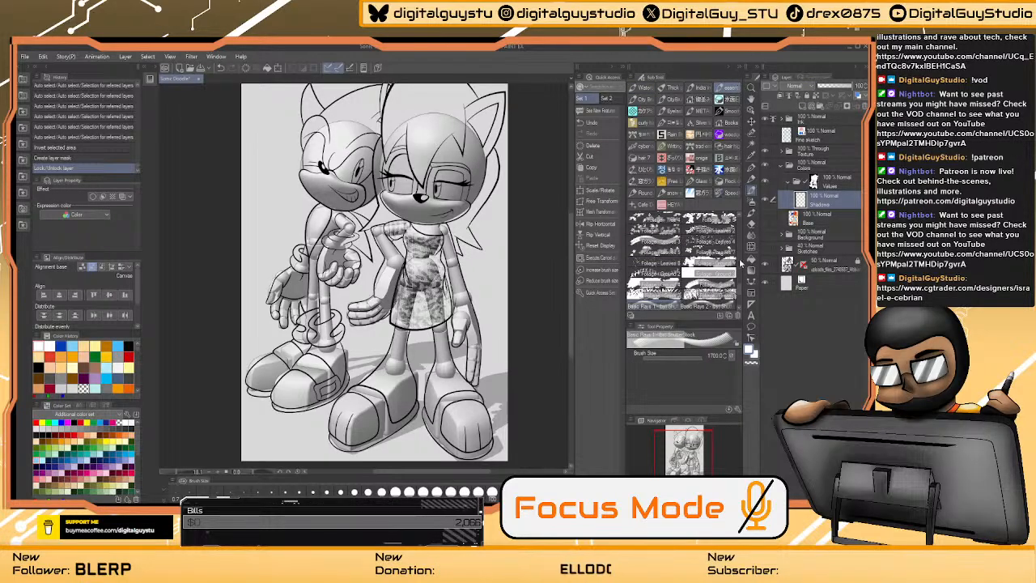
pyautogui.moveTo(739, 292); pyautogui.dragTo(739, 247)
pyautogui.click(659, 253)
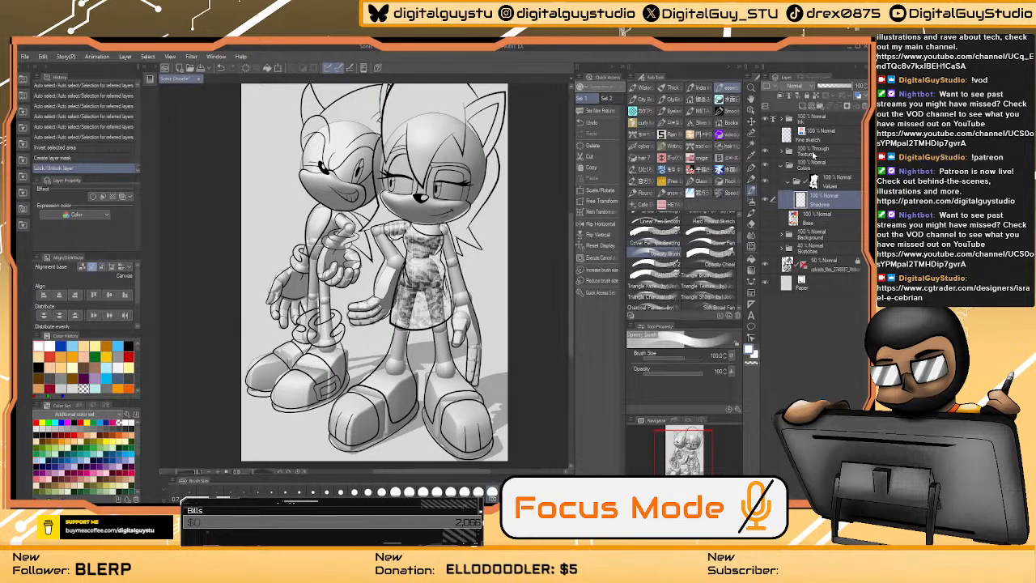
# - Set black as the drawing color and auto-select Sally's muzzle and the areas around her eyes
pyautogui.click(750, 145)
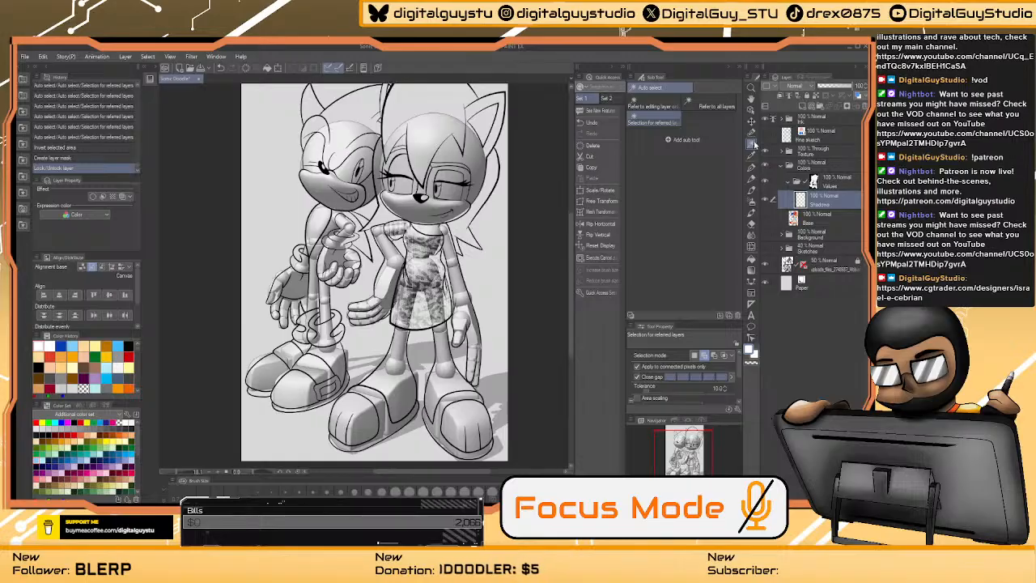
pyautogui.click(75, 422)
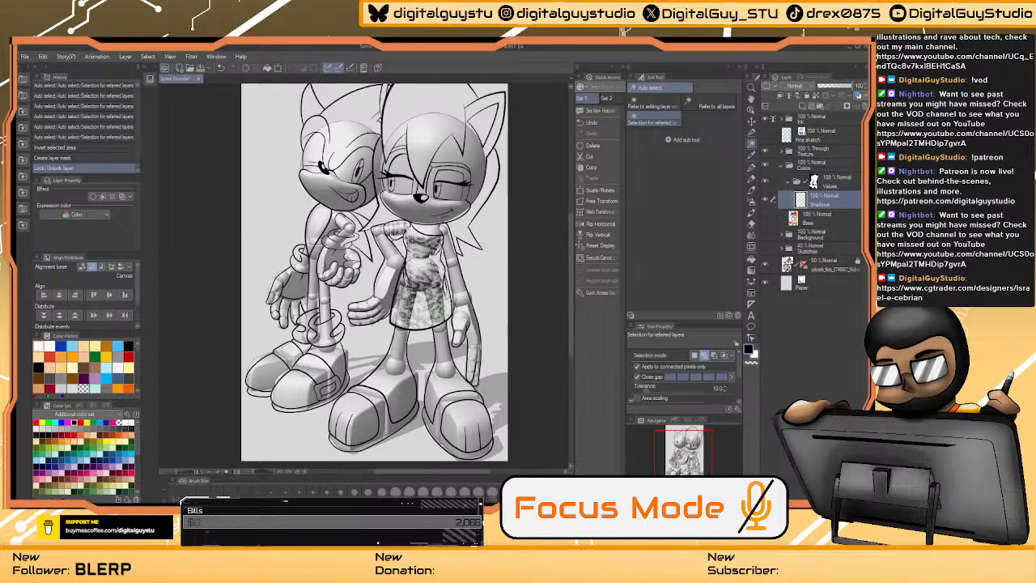
pyautogui.click(449, 182)
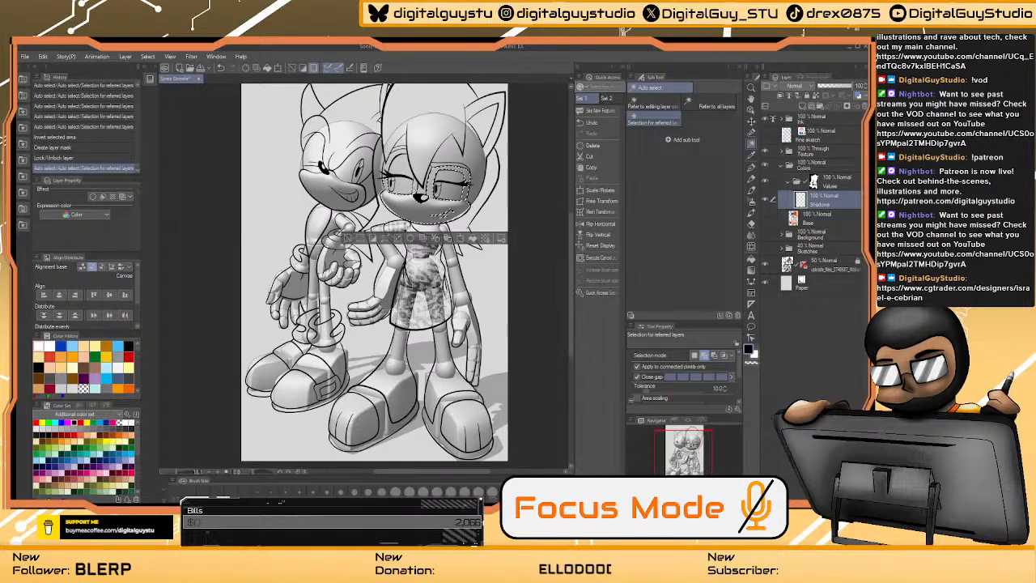
pyautogui.click(425, 194)
pyautogui.click(427, 202)
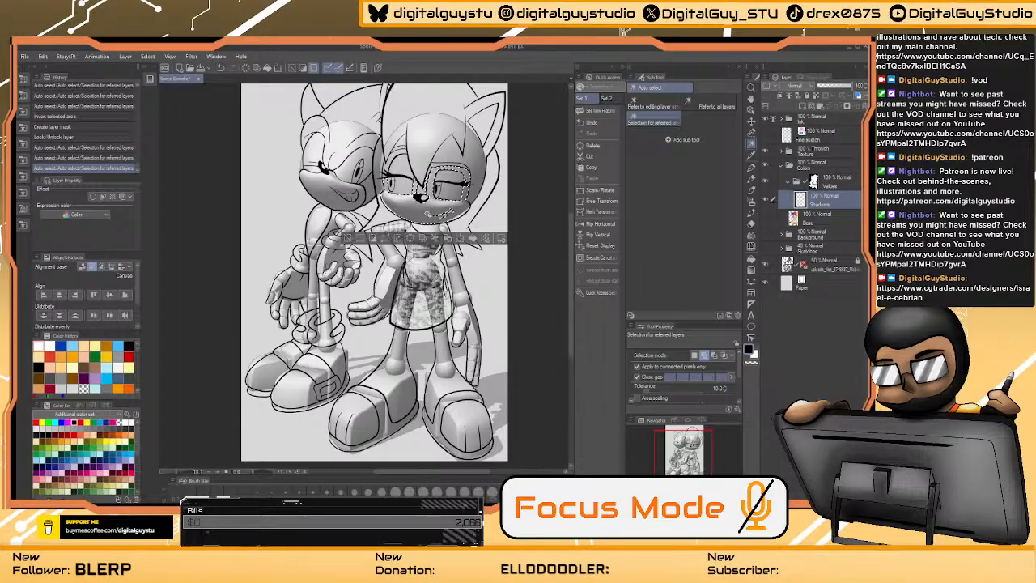
# - Apply a black Foreground to transparent gradient downward from Sally's nose across her muzzle within the selection
pyautogui.hotkey('ctrl', 'space')
pyautogui.click(424, 199)
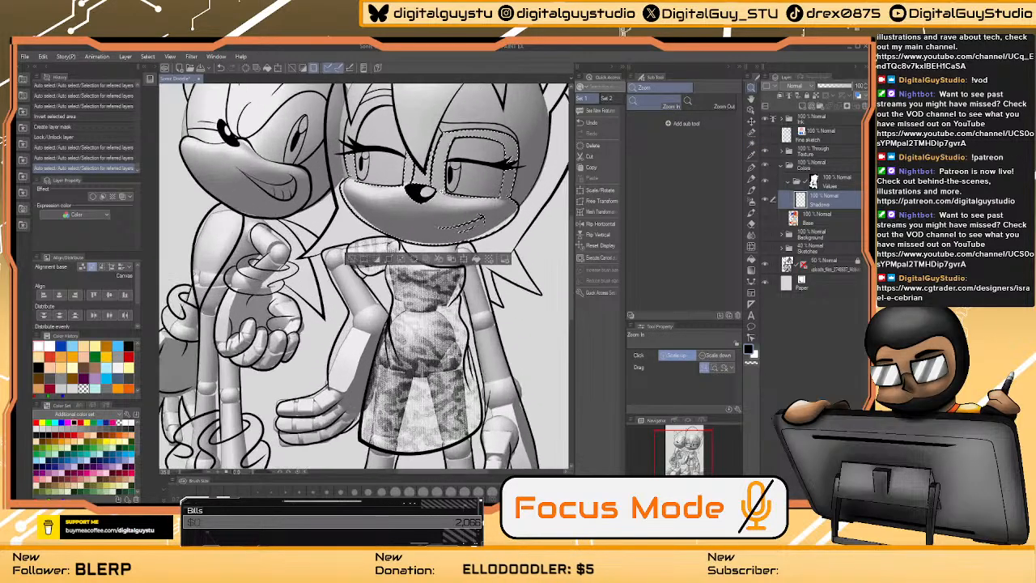
pyautogui.click(425, 198)
pyautogui.click(425, 198)
pyautogui.click(425, 199)
pyautogui.moveTo(425, 198); pyautogui.dragTo(372, 267)
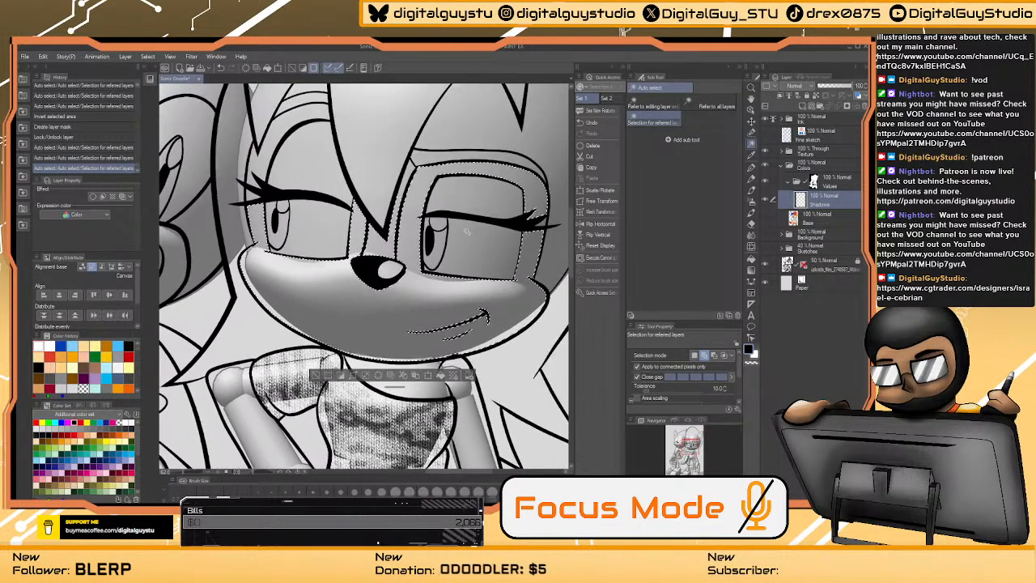
pyautogui.click(751, 201)
pyautogui.moveTo(496, 310); pyautogui.dragTo(497, 260)
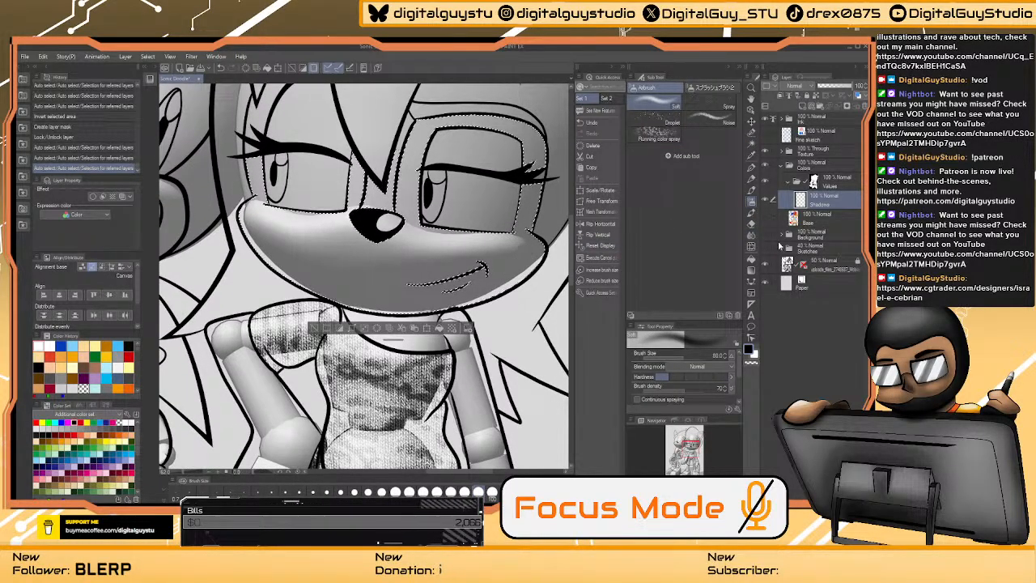
pyautogui.click(753, 269)
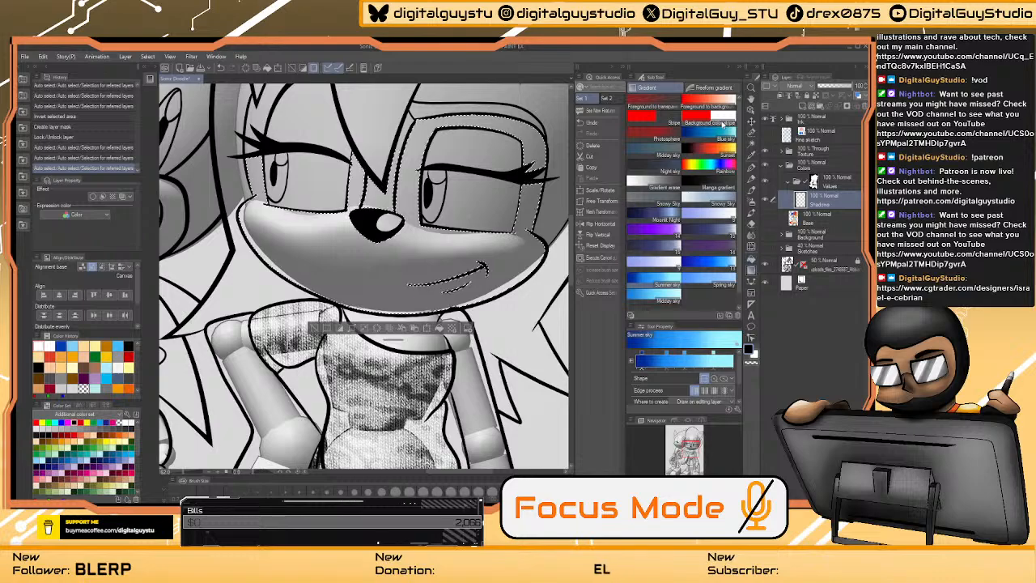
pyautogui.click(655, 111)
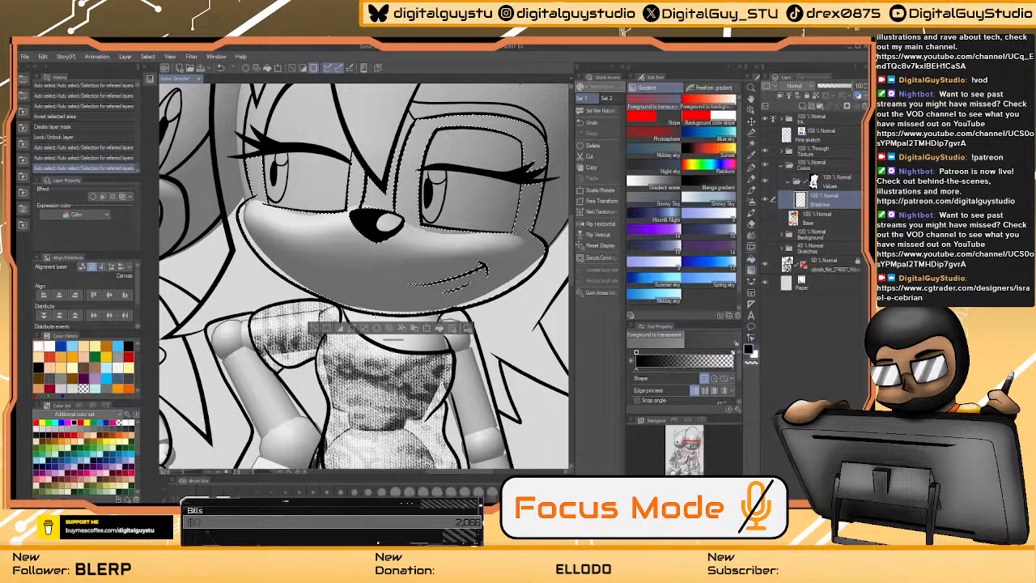
pyautogui.moveTo(386, 230); pyautogui.dragTo(380, 305)
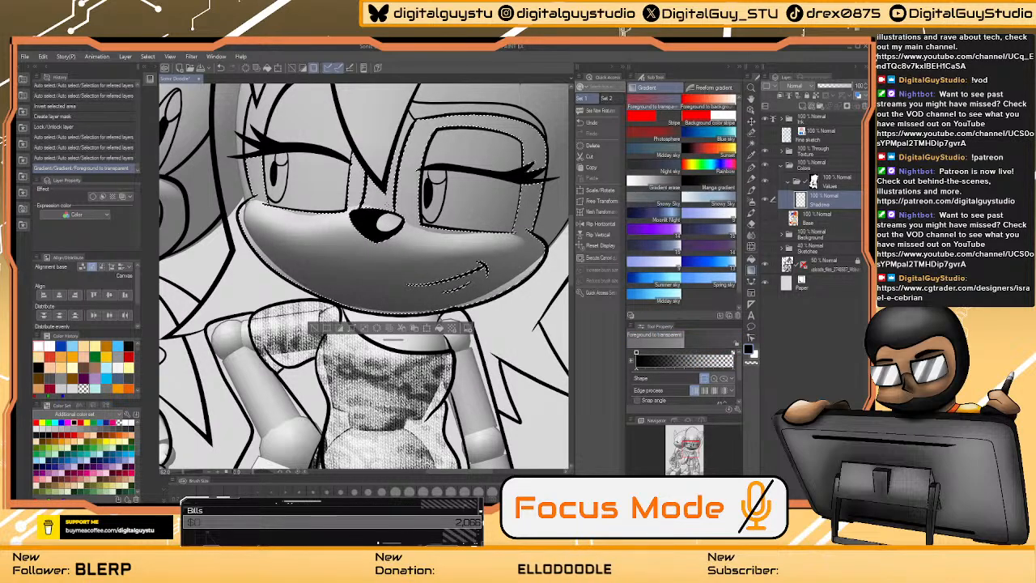
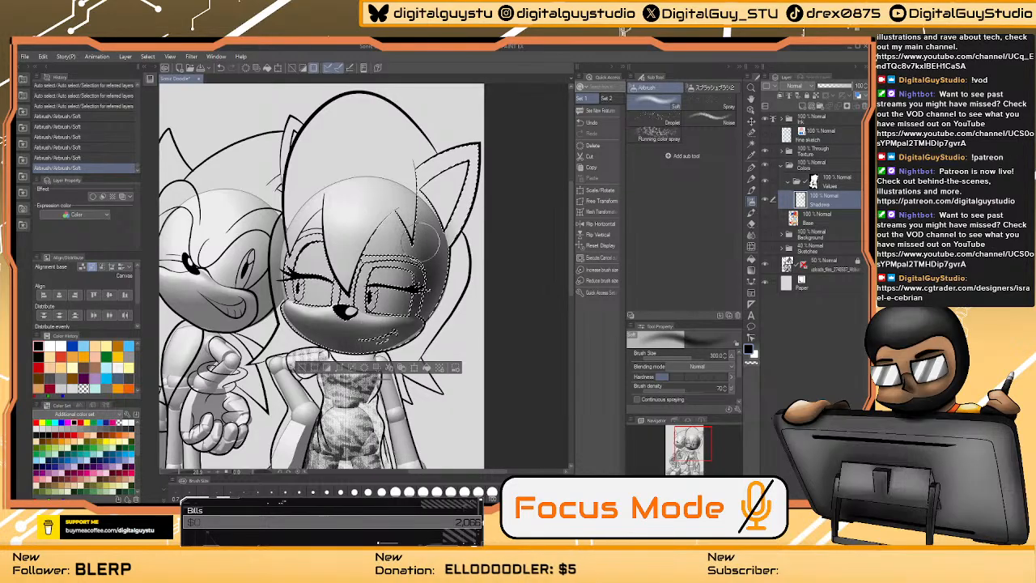
# - Darken the outer side of Sally's face with the Soft airbrush and smooth the shading with the Blend brush, reducing it to size 120
pyautogui.moveTo(421, 234)
pyautogui.mouseDown()
pyautogui.moveTo(400, 317)
pyautogui.moveTo(421, 320)
pyautogui.moveTo(437, 294)
pyautogui.moveTo(433, 231)
pyautogui.mouseUp()
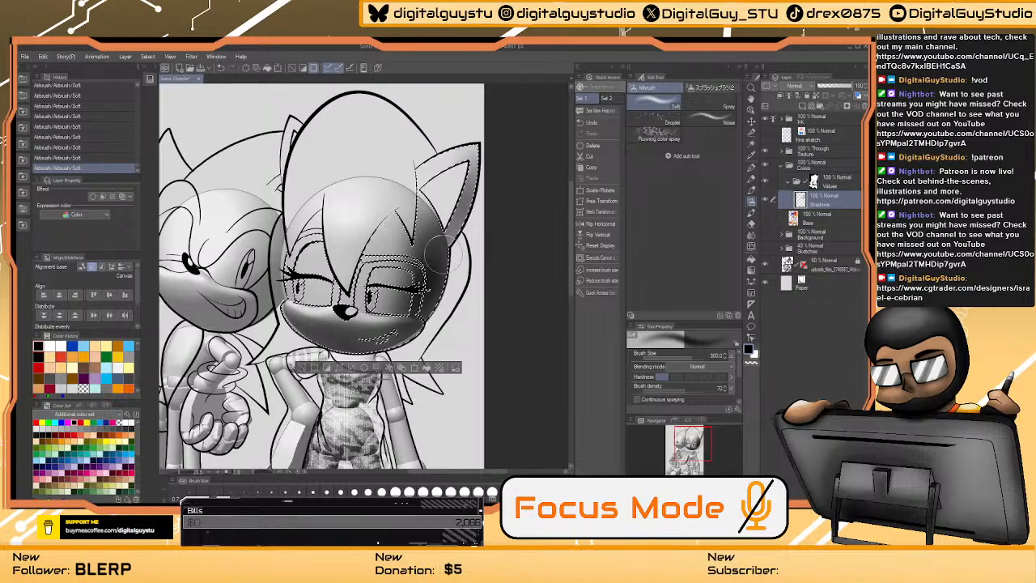
pyautogui.press('j')
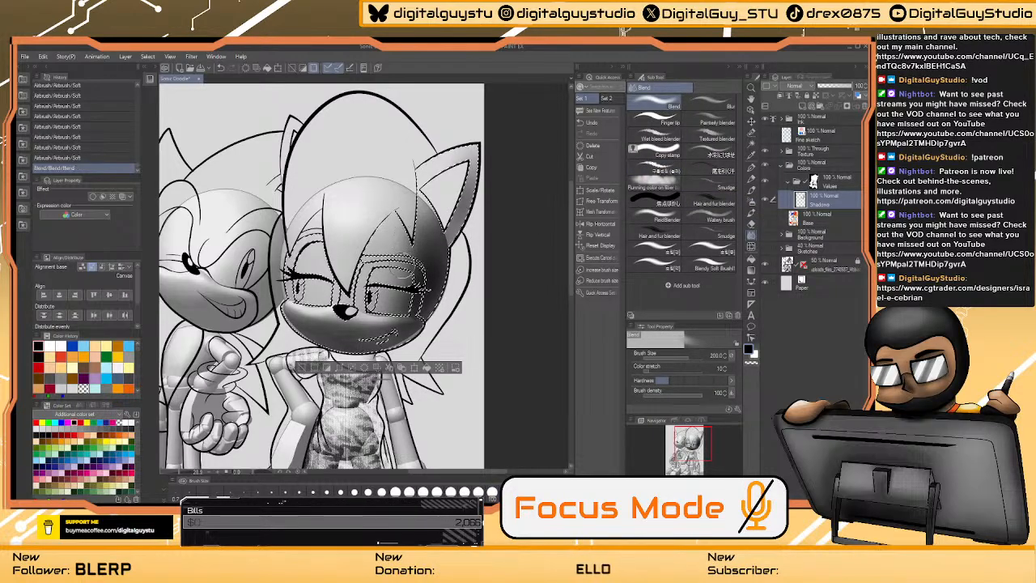
pyautogui.moveTo(419, 290)
pyautogui.mouseDown()
pyautogui.moveTo(426, 240)
pyautogui.moveTo(406, 277)
pyautogui.mouseUp()
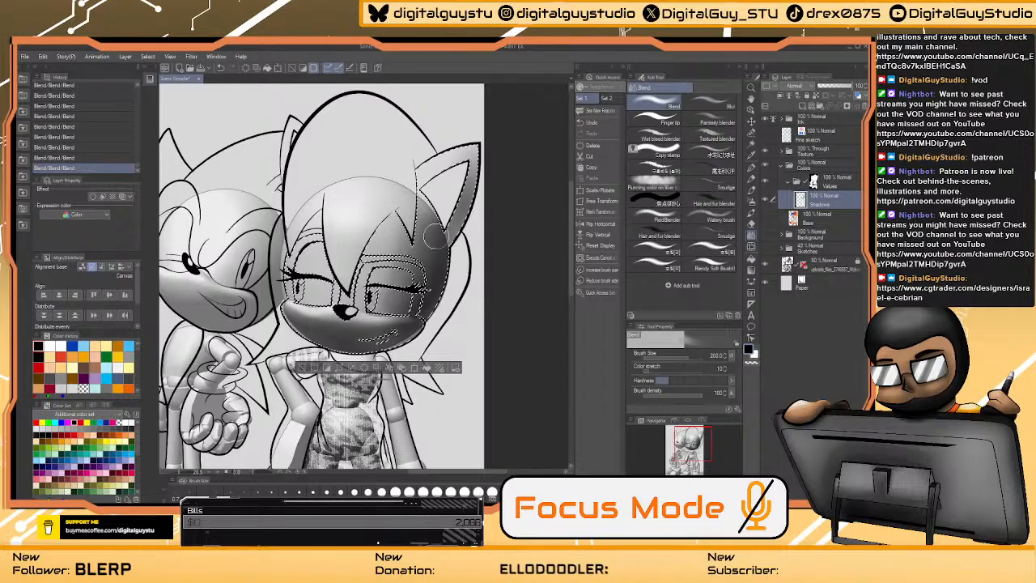
pyautogui.press('[')
pyautogui.press('[')
pyautogui.press('[')
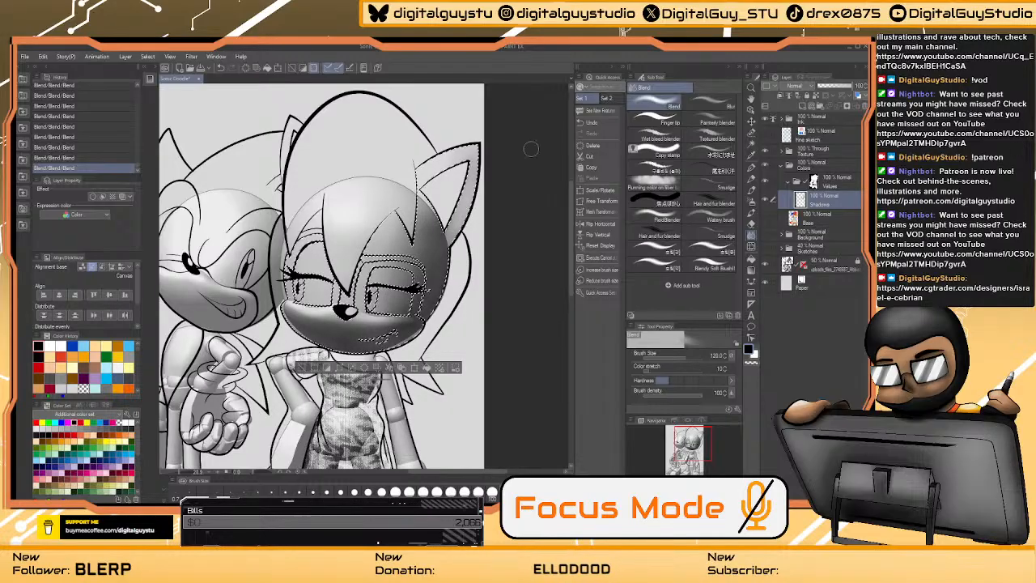
# - Shade the edges and tip of Sally's near ear with the Soft airbrush at size 100
pyautogui.click(750, 194)
pyautogui.click(751, 201)
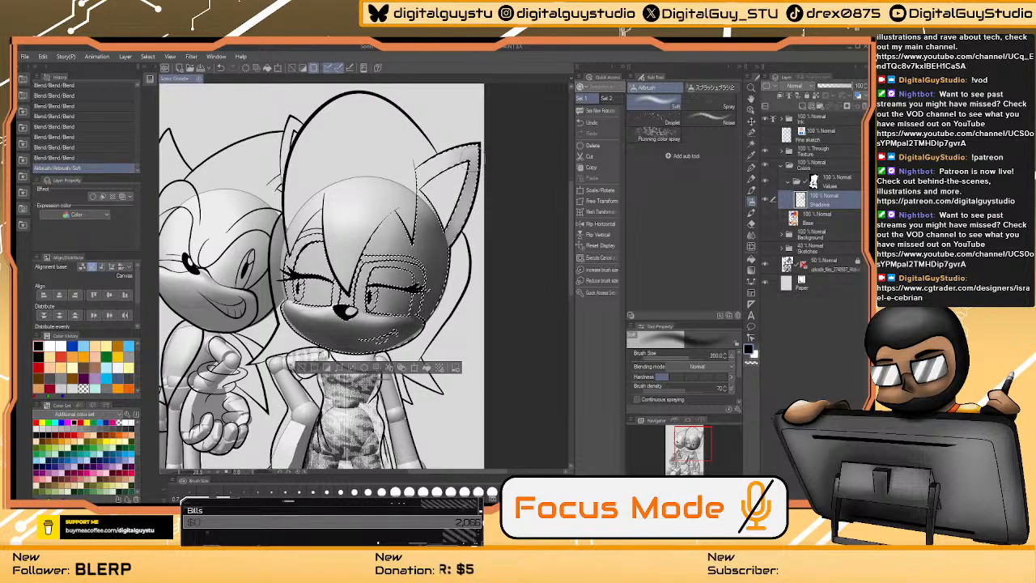
pyautogui.press('[')
pyautogui.press('[')
pyautogui.press('[')
pyautogui.press('[')
pyautogui.press('[')
pyautogui.press('[')
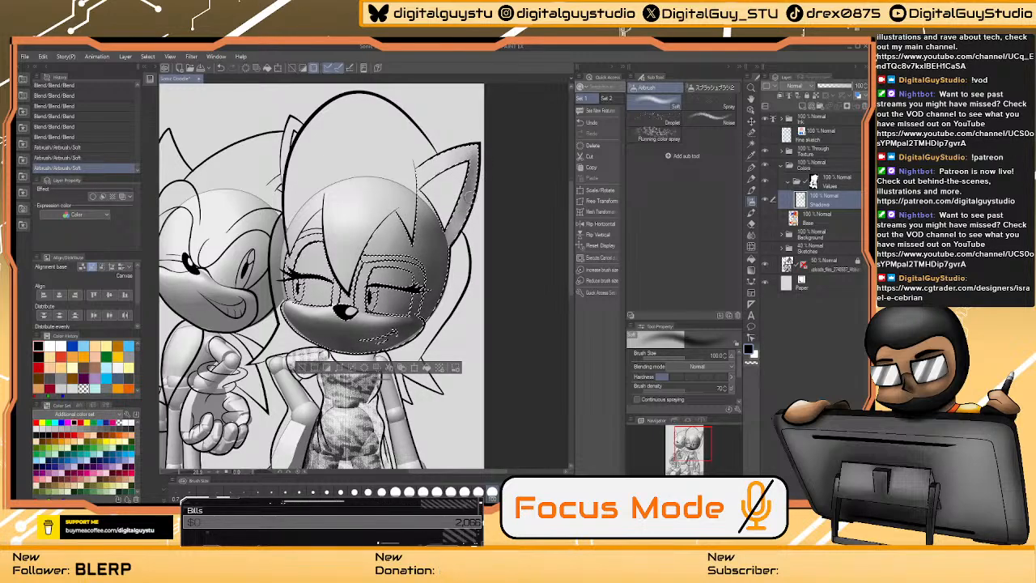
pyautogui.moveTo(472, 149); pyautogui.dragTo(434, 154)
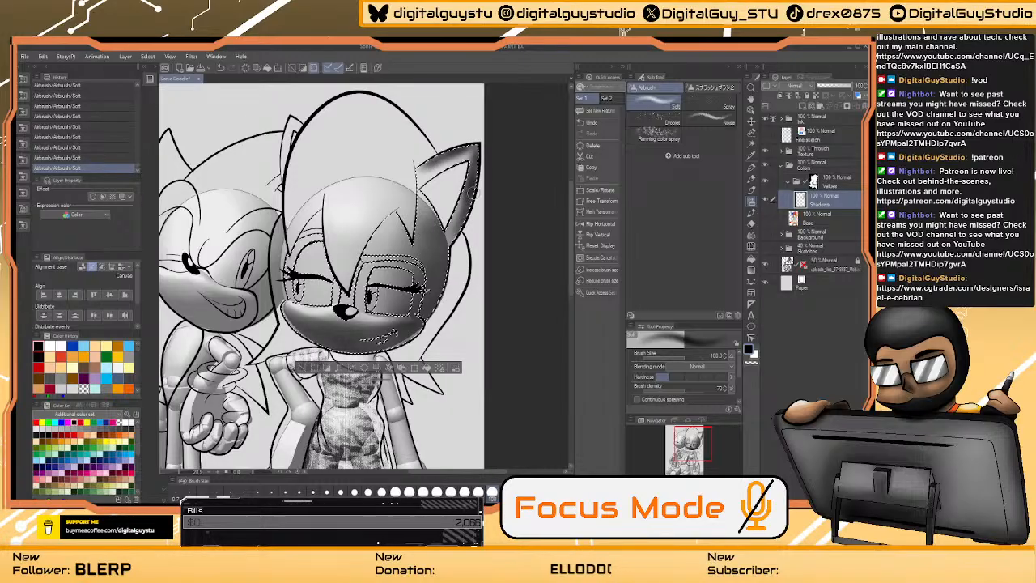
# - Smooth the shading on Sally's ear with the Blend brush at size 70
pyautogui.press('j')
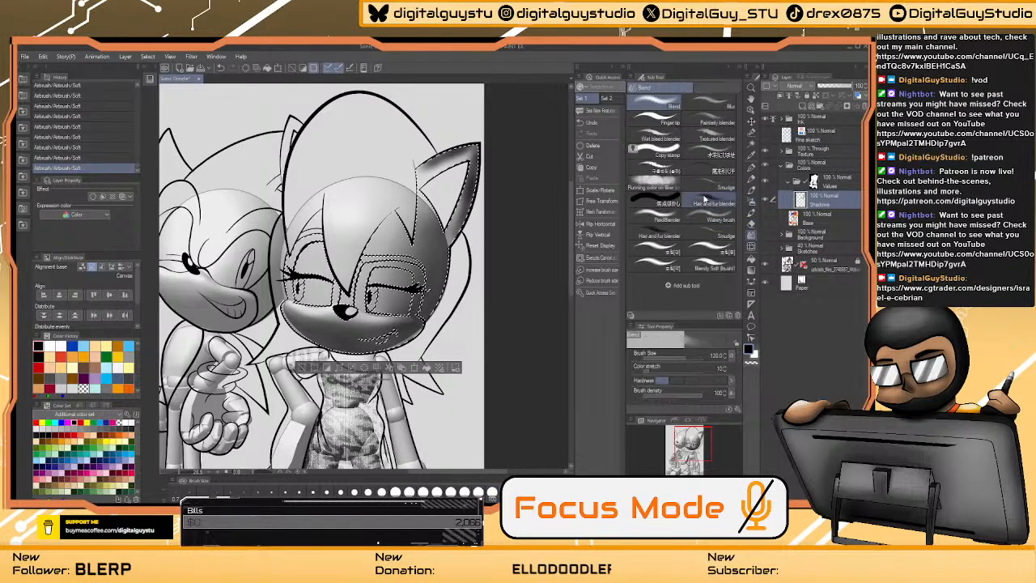
pyautogui.press('[')
pyautogui.press('[')
pyautogui.press('[')
pyautogui.moveTo(428, 168); pyautogui.dragTo(453, 153)
pyautogui.moveTo(426, 167); pyautogui.dragTo(450, 154)
pyautogui.moveTo(429, 167)
pyautogui.mouseDown()
pyautogui.moveTo(472, 154)
pyautogui.moveTo(448, 154)
pyautogui.mouseUp()
pyautogui.moveTo(429, 166)
pyautogui.mouseDown()
pyautogui.moveTo(466, 151)
pyautogui.moveTo(460, 204)
pyautogui.mouseUp()
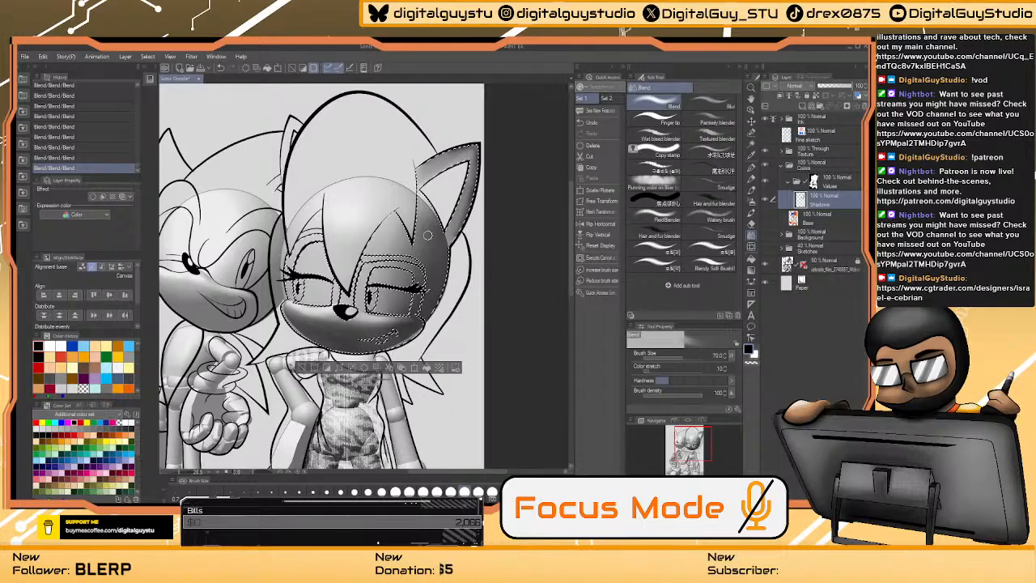
# - Enlarge the Blend brush to size 120 and smooth the shading along the side of Sally's face
pyautogui.press(']')
pyautogui.press(']')
pyautogui.press(']')
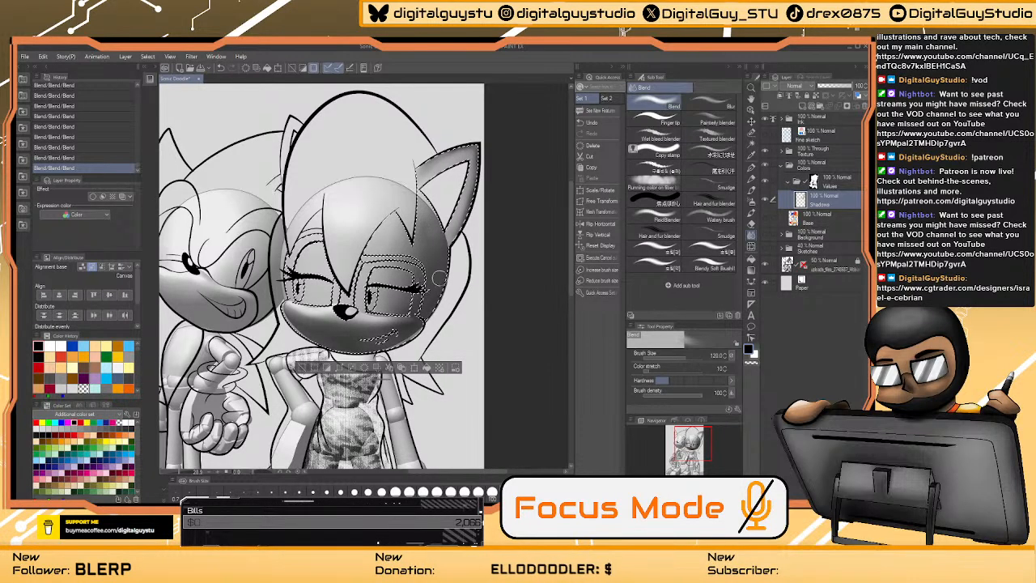
# - Show the Base color layer and auto-select further areas of Sally's face
pyautogui.click(766, 220)
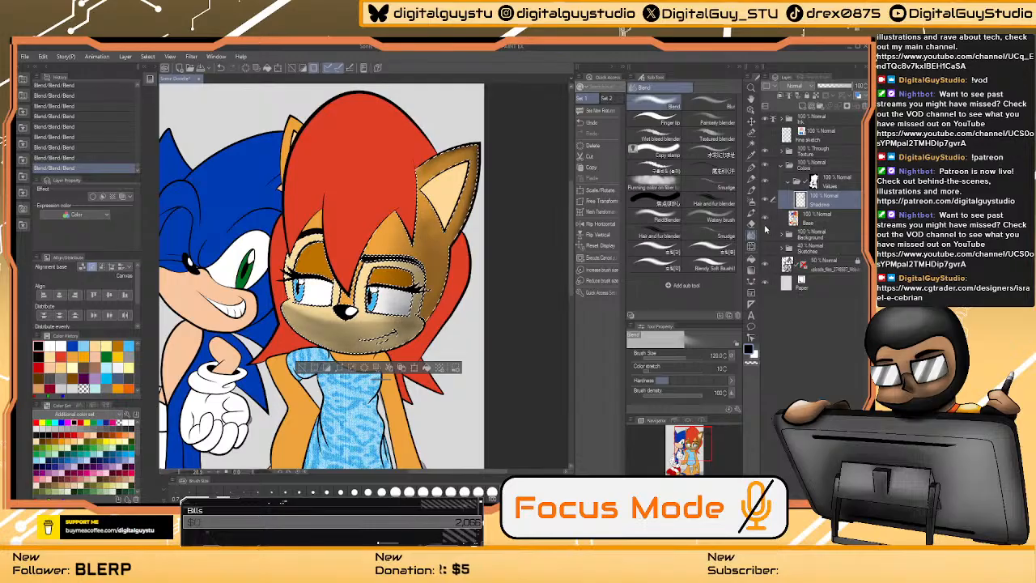
pyautogui.click(748, 145)
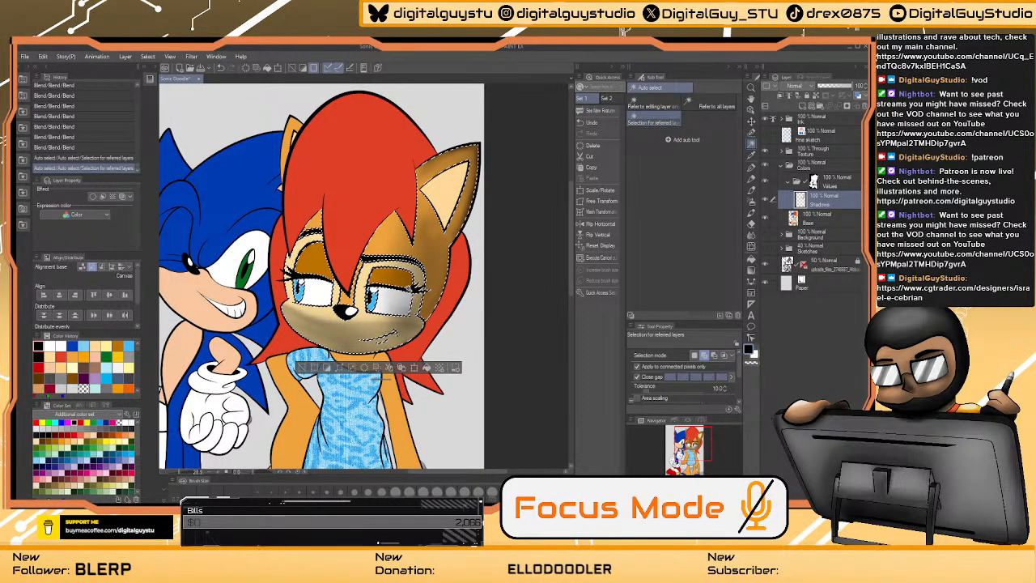
# - Add a raster layer above Shadows in the Values folder and name it "Hard shadows"
pyautogui.click(802, 111)
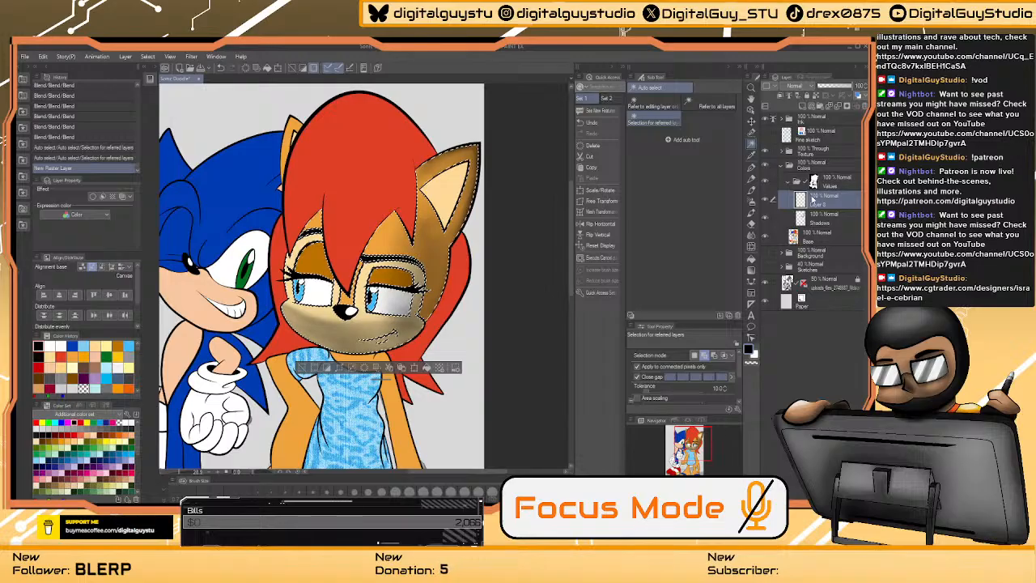
pyautogui.press('Return')
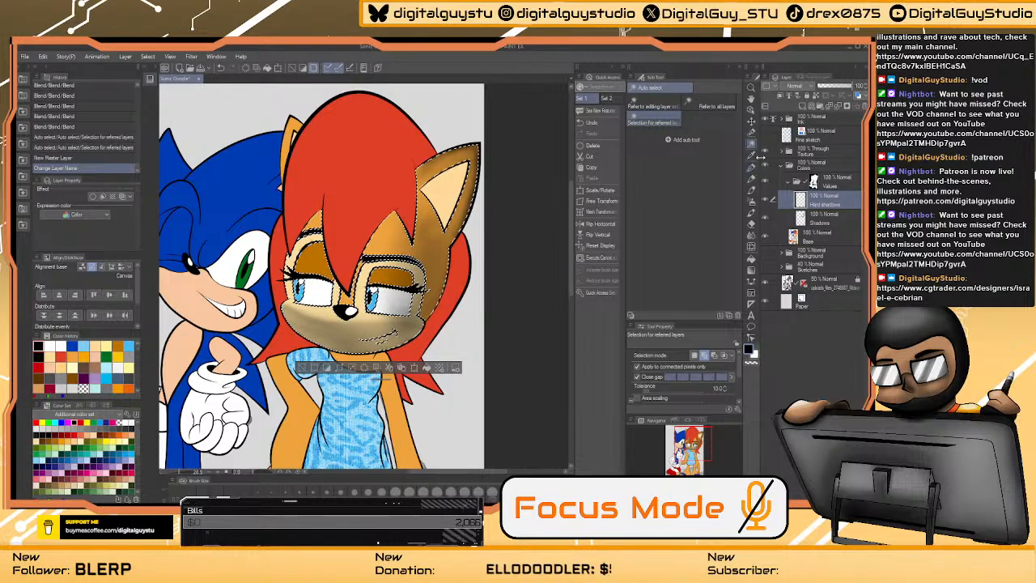
# - Paint a hard black shadow on Sally's forehead beneath the pointed hair lock beside her ear with the Opacity Brush at size 50
pyautogui.click(753, 206)
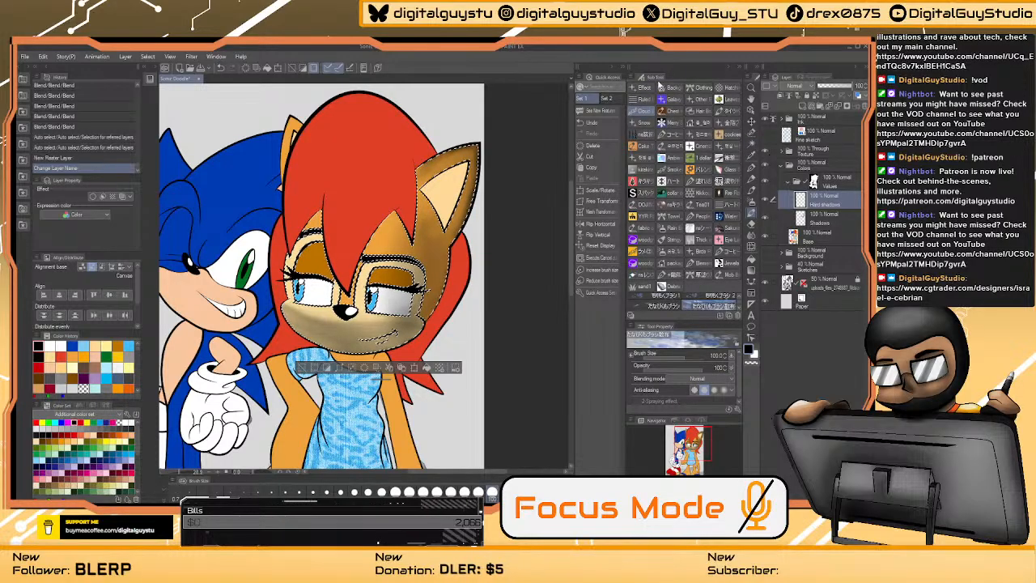
pyautogui.click(753, 191)
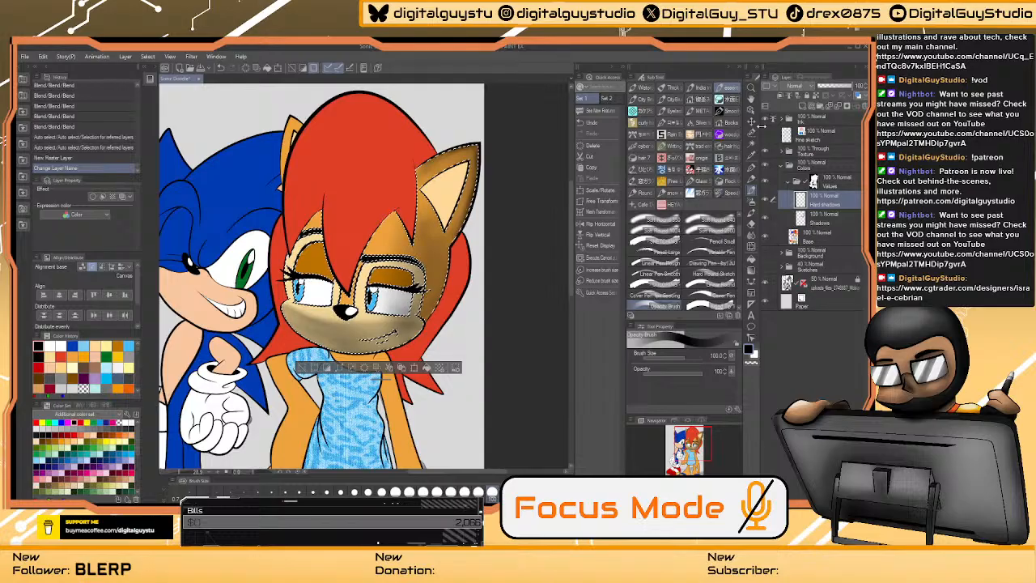
pyautogui.press('/')
pyautogui.click(394, 223)
pyautogui.click(429, 174)
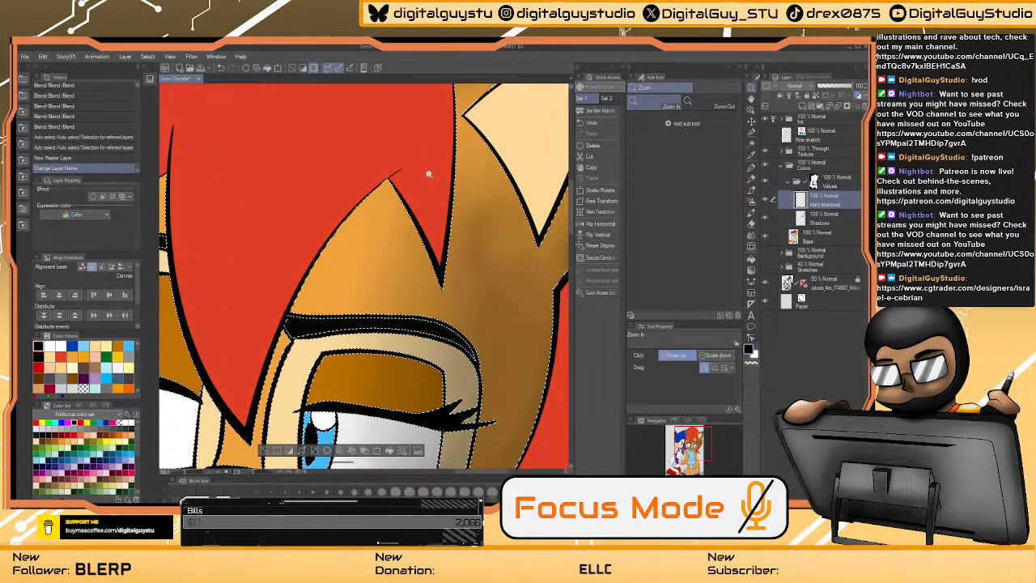
pyautogui.press('b')
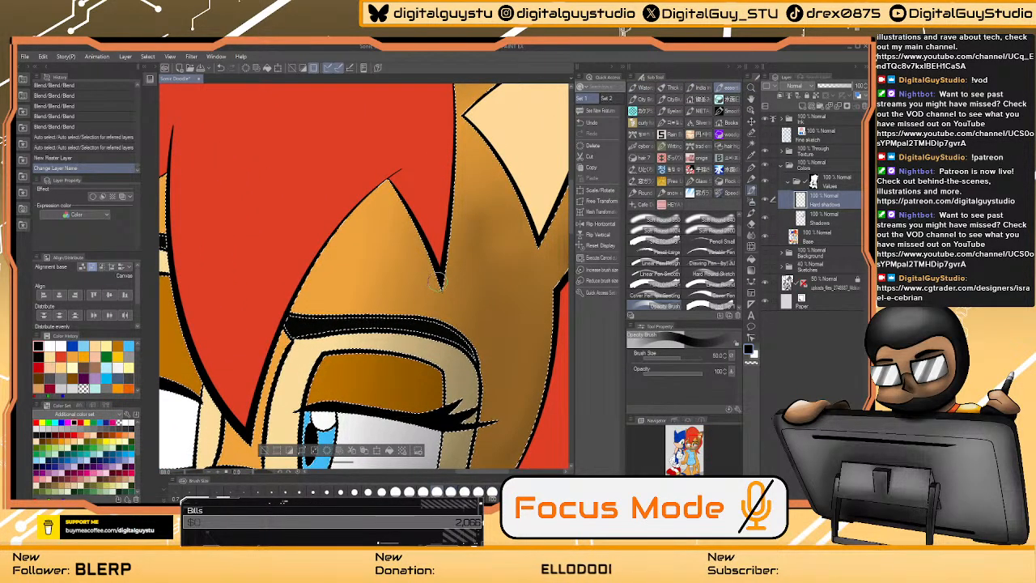
pyautogui.moveTo(436, 280)
pyautogui.mouseDown()
pyautogui.moveTo(382, 191)
pyautogui.moveTo(404, 231)
pyautogui.mouseUp()
pyautogui.moveTo(382, 194)
pyautogui.mouseDown()
pyautogui.moveTo(428, 271)
pyautogui.moveTo(377, 193)
pyautogui.mouseUp()
pyautogui.scroll(-2, 370, 199)
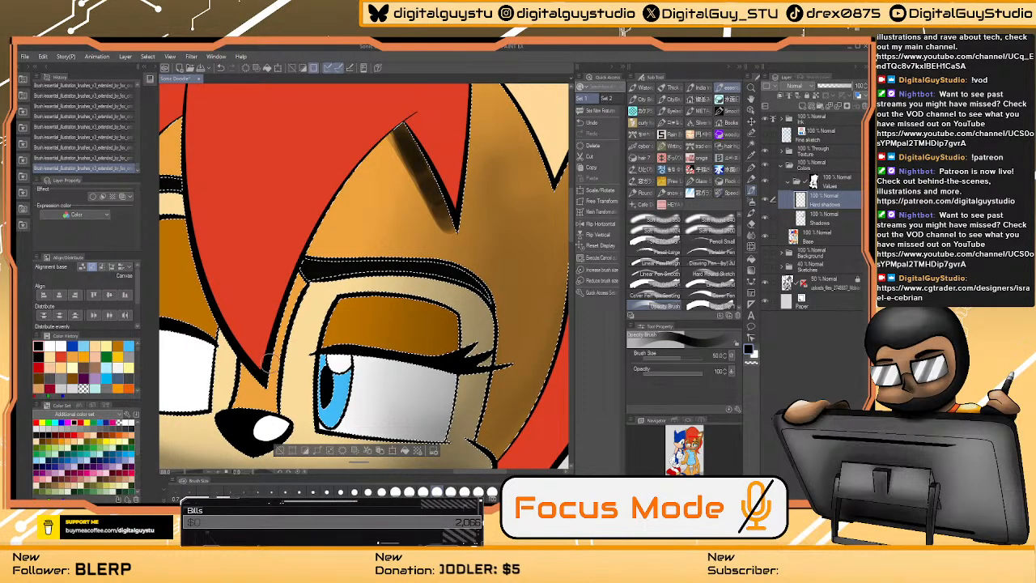
# - Paint hard cast shadows along the central hair lock and around the hair edges above both of Sally's eyes
pyautogui.moveTo(274, 322)
pyautogui.mouseDown()
pyautogui.moveTo(344, 189)
pyautogui.moveTo(400, 131)
pyautogui.moveTo(338, 196)
pyautogui.moveTo(276, 304)
pyautogui.moveTo(293, 283)
pyautogui.moveTo(263, 372)
pyautogui.moveTo(362, 181)
pyautogui.moveTo(403, 139)
pyautogui.moveTo(332, 221)
pyautogui.mouseUp()
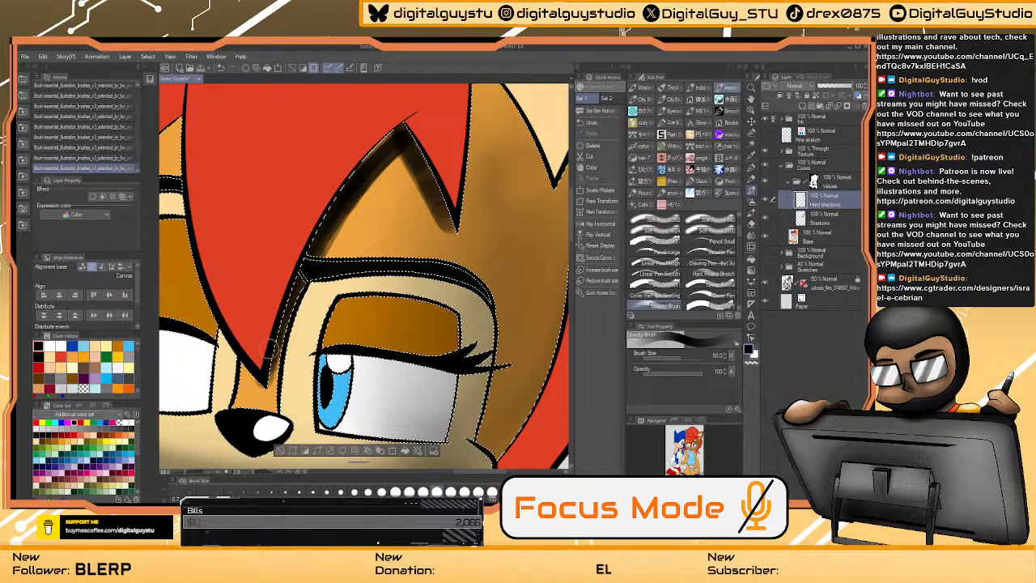
pyautogui.moveTo(270, 347); pyautogui.dragTo(364, 383)
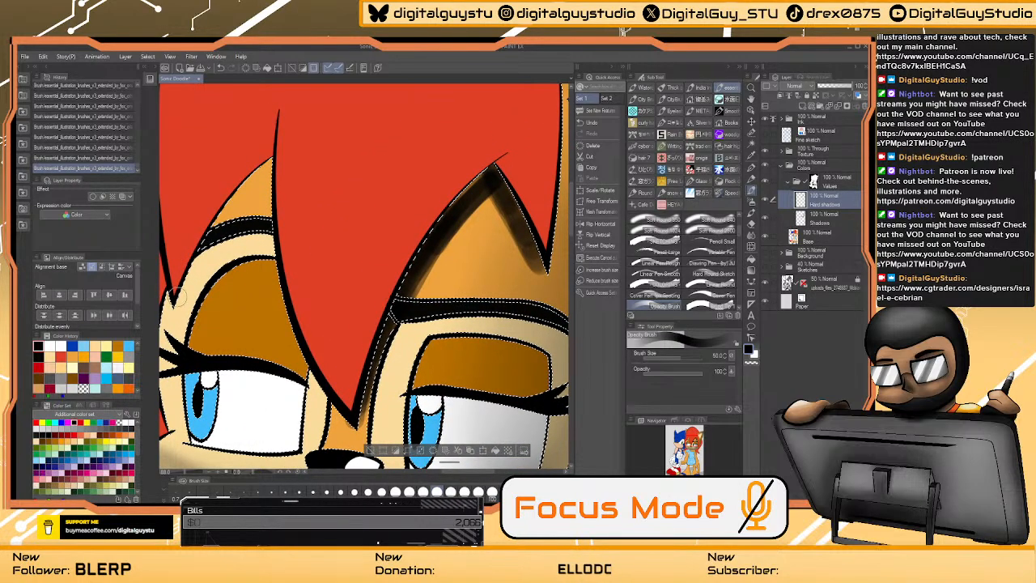
pyautogui.moveTo(174, 300)
pyautogui.mouseDown()
pyautogui.moveTo(215, 226)
pyautogui.moveTo(267, 163)
pyautogui.moveTo(180, 298)
pyautogui.moveTo(268, 165)
pyautogui.moveTo(264, 233)
pyautogui.moveTo(265, 217)
pyautogui.moveTo(291, 303)
pyautogui.moveTo(268, 210)
pyautogui.moveTo(300, 324)
pyautogui.moveTo(276, 269)
pyautogui.moveTo(330, 373)
pyautogui.moveTo(314, 357)
pyautogui.moveTo(259, 204)
pyautogui.moveTo(236, 184)
pyautogui.moveTo(180, 292)
pyautogui.mouseUp()
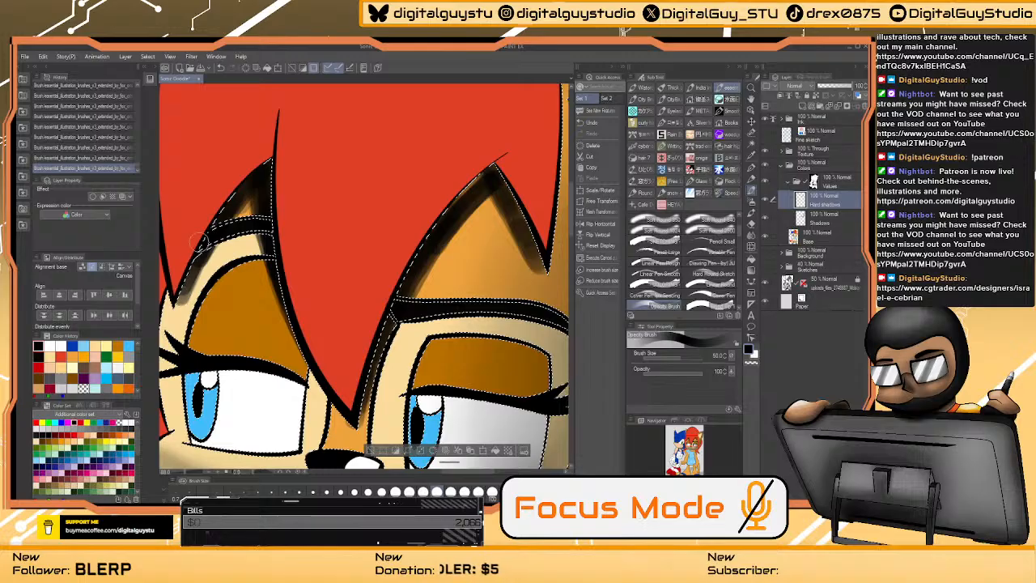
pyautogui.moveTo(198, 242); pyautogui.dragTo(259, 174)
pyautogui.moveTo(454, 234); pyautogui.dragTo(462, 217)
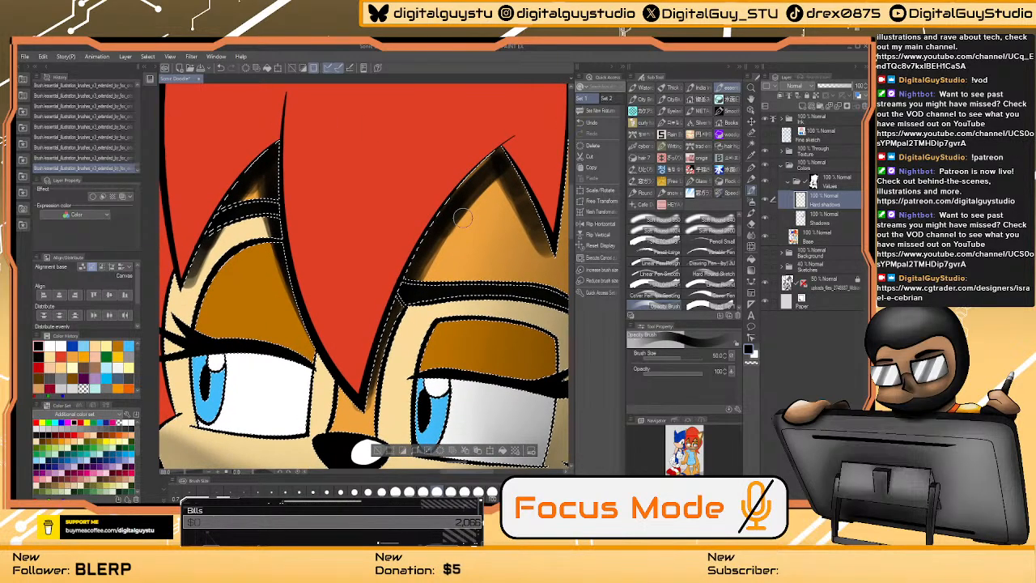
# - Apply a Foreground to transparent gradient to Sally's selected fur, running from her ear down toward the side of her face
pyautogui.press('g')
pyautogui.moveTo(415, 123); pyautogui.dragTo(391, 285)
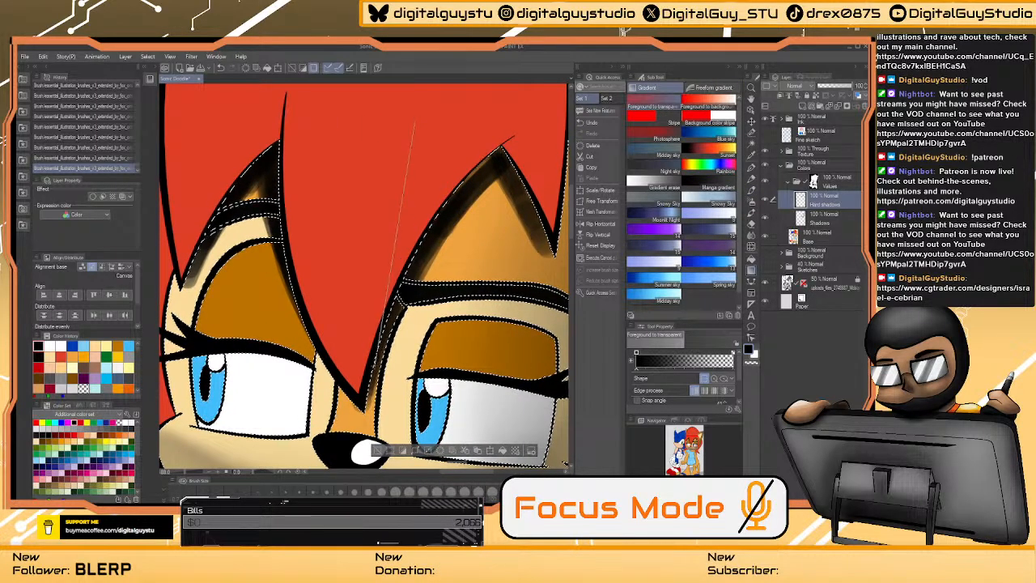
pyautogui.hotkey('ctrl', '0')
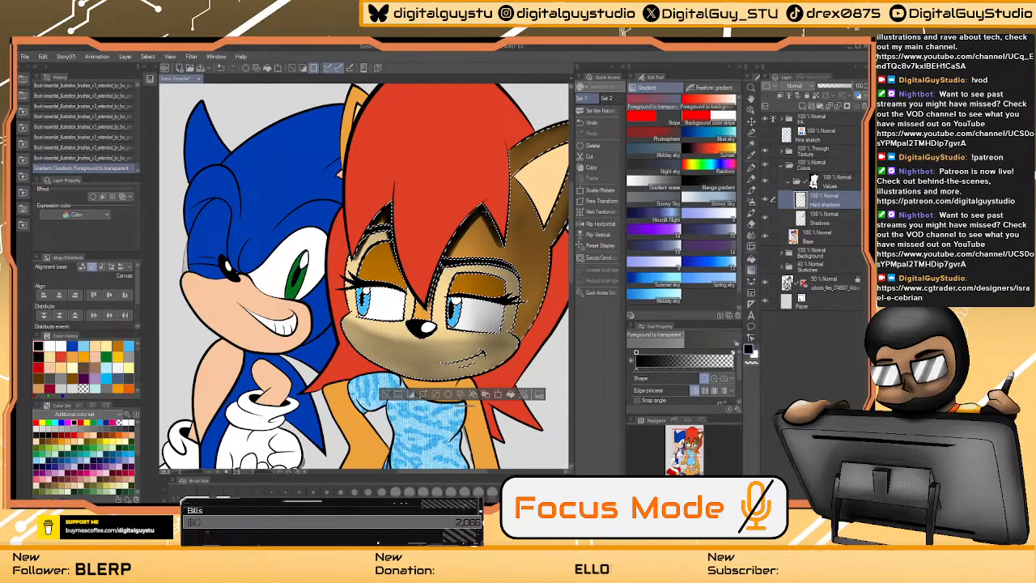
pyautogui.moveTo(554, 146); pyautogui.dragTo(514, 243)
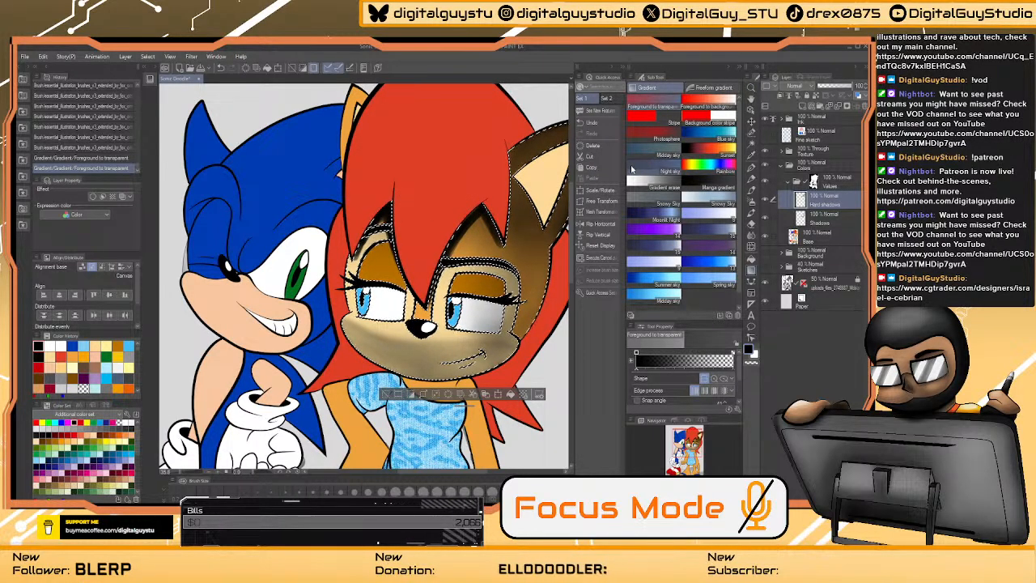
pyautogui.hotkey('ctrl', 'z')
pyautogui.hotkey('ctrl', 'z')
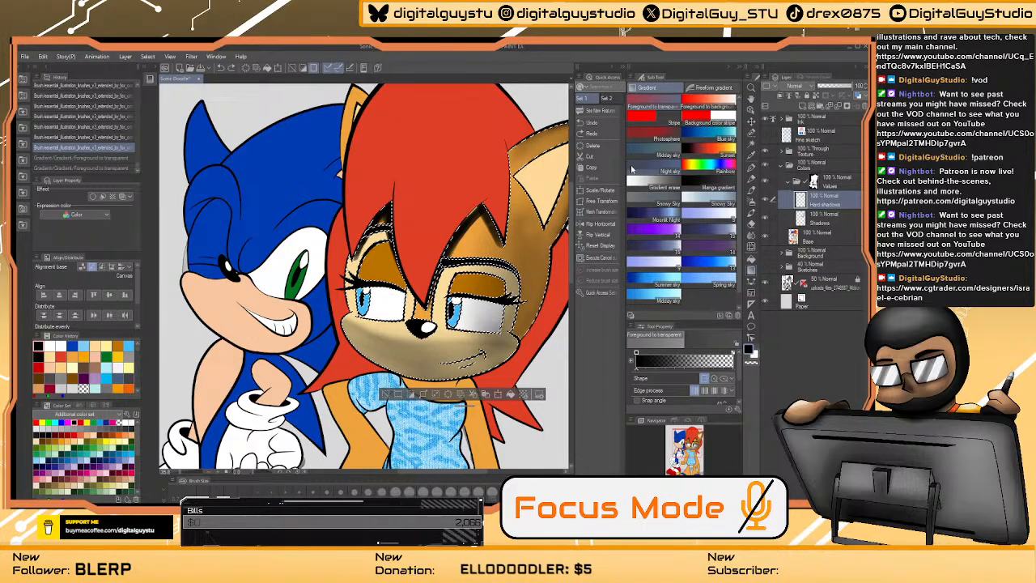
pyautogui.moveTo(554, 146); pyautogui.dragTo(514, 243)
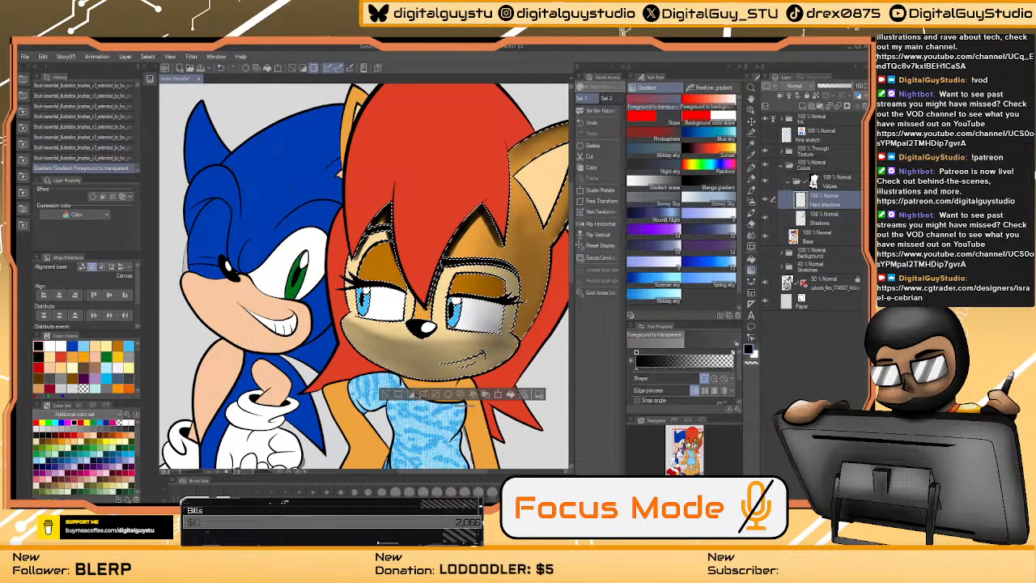
# - Soften the hard cast shadow beside the tip of the central hair lock above Sally's nose with the Blend brush
pyautogui.click(752, 237)
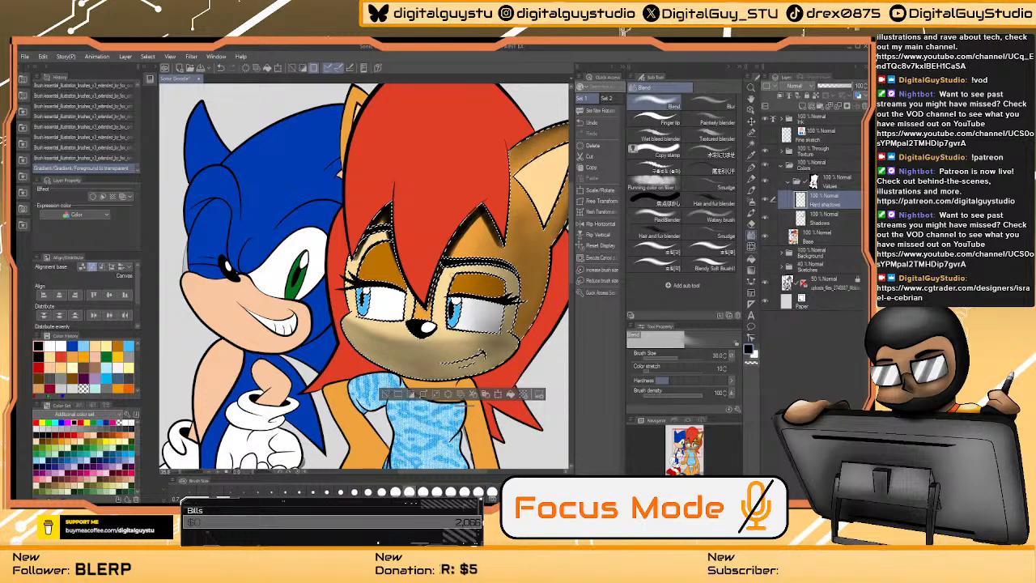
pyautogui.scroll(3, 426, 277)
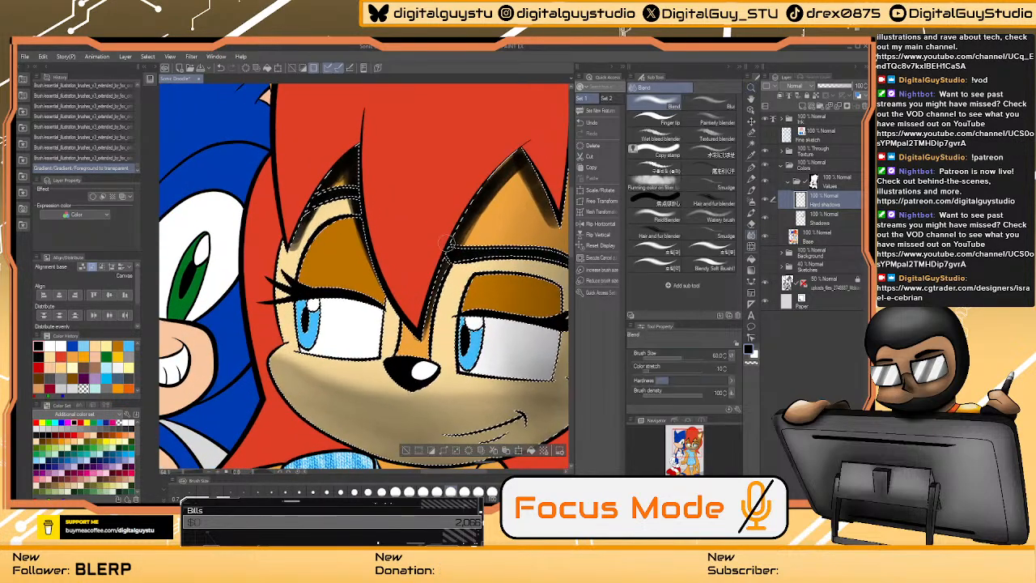
pyautogui.moveTo(432, 322); pyautogui.dragTo(436, 301)
pyautogui.moveTo(431, 319); pyautogui.dragTo(436, 298)
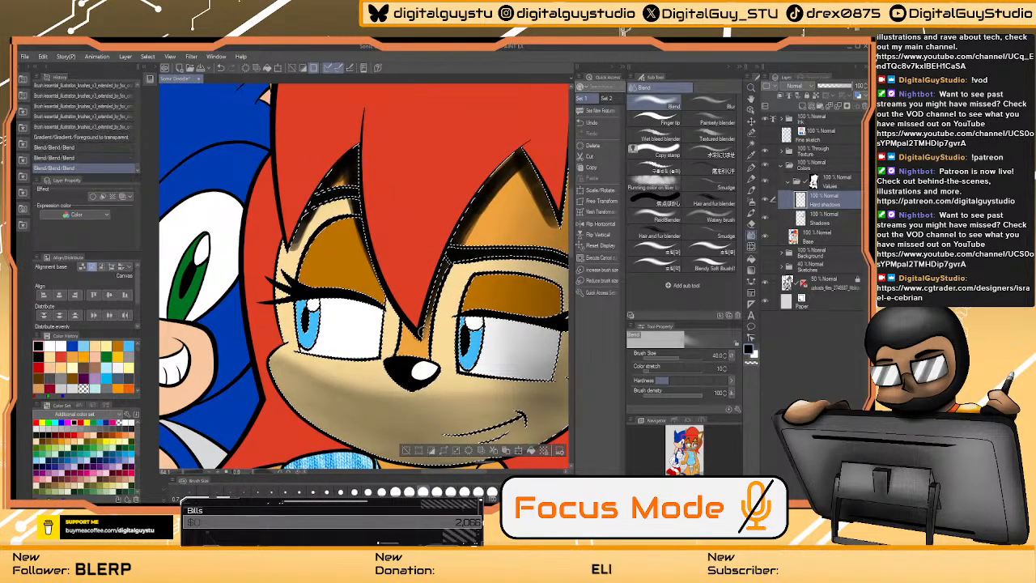
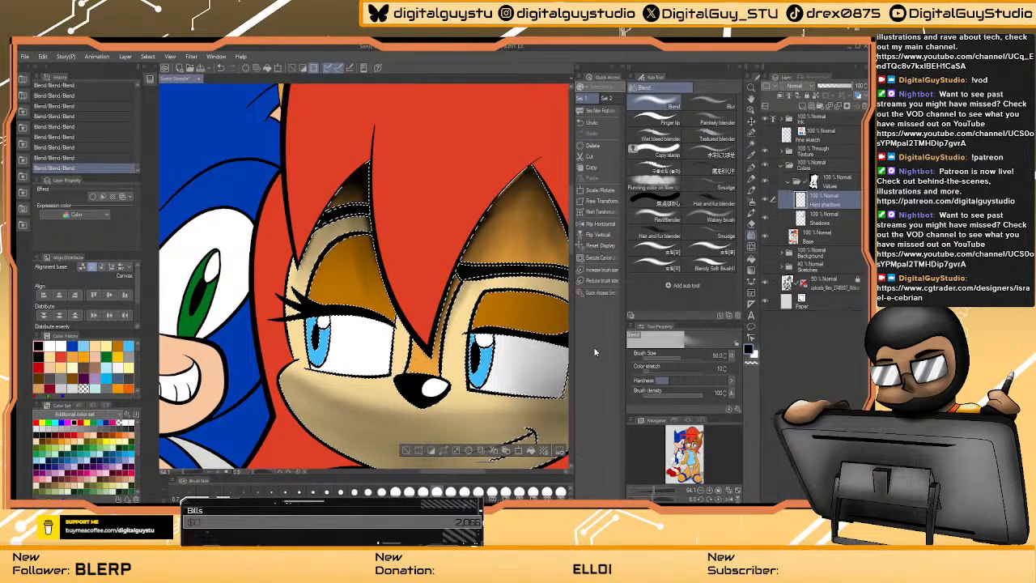
# - Save the artwork and clear the selection around Sally's face and ear
pyautogui.hotkey('ctrl', '0')
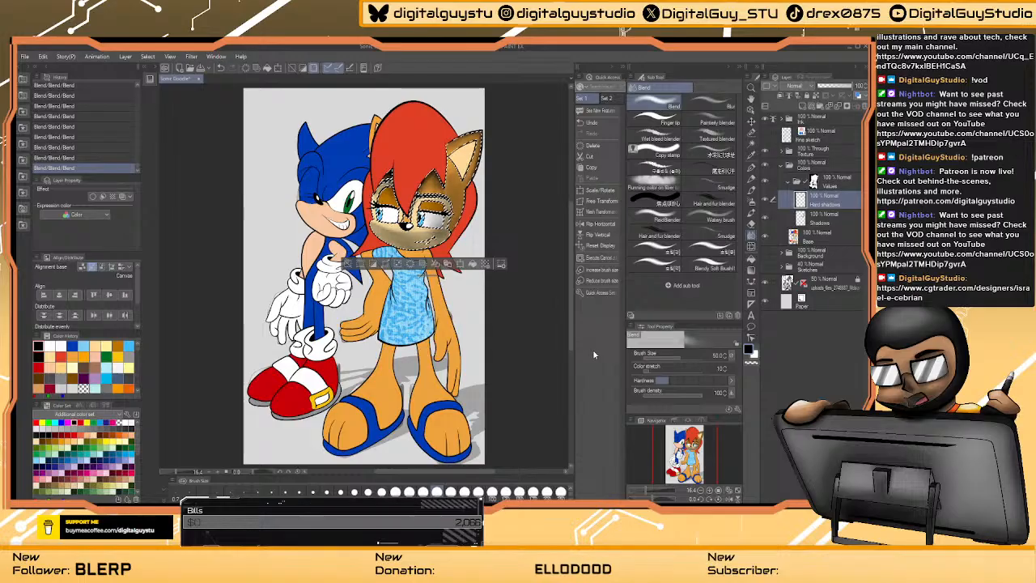
pyautogui.hotkey('ctrl', 's')
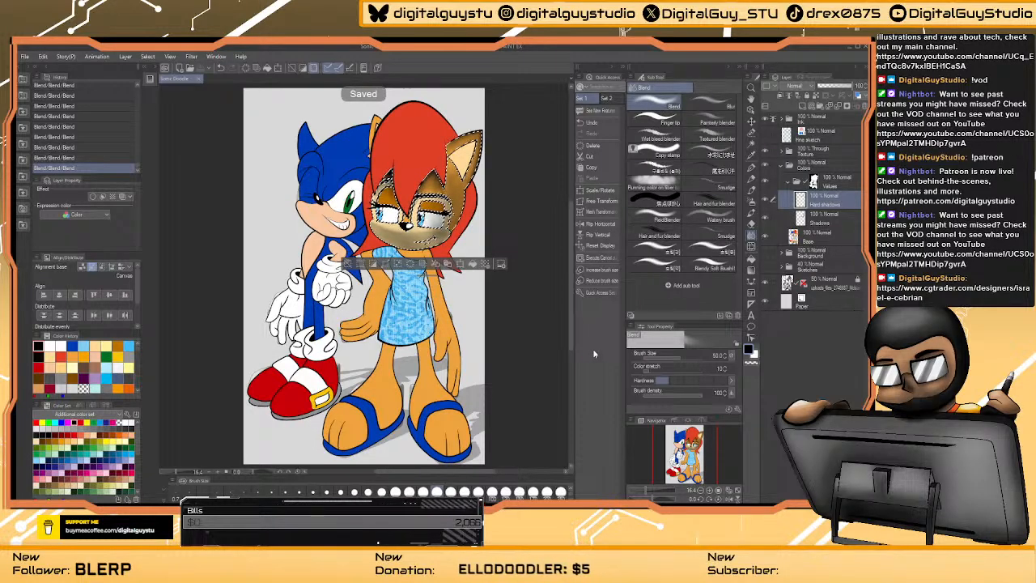
pyautogui.hotkey('ctrl', 'd')
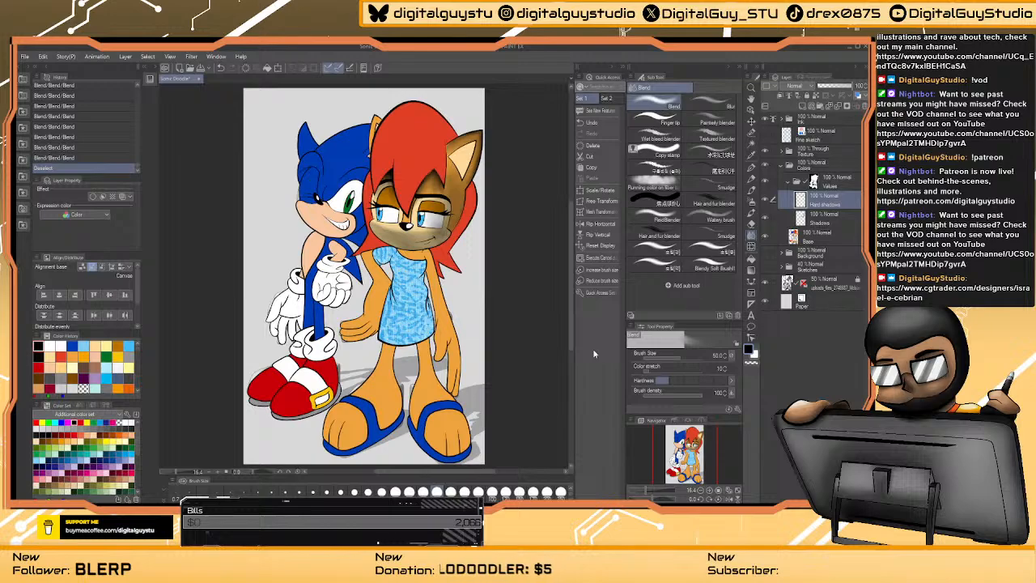